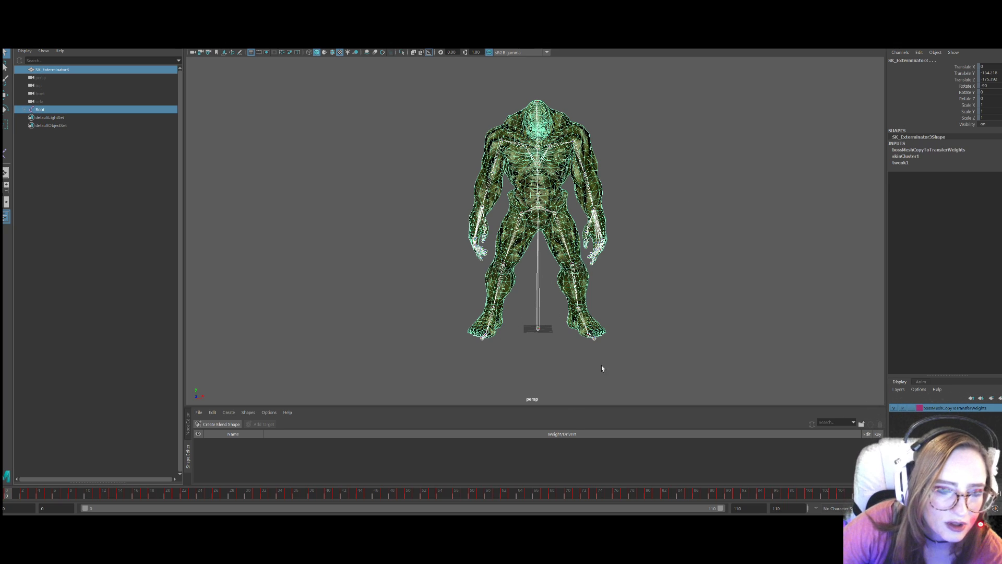
Play the rigged creature's animation in the viewport and scrub the timeline back to its start to review the motion.
click(983, 494)
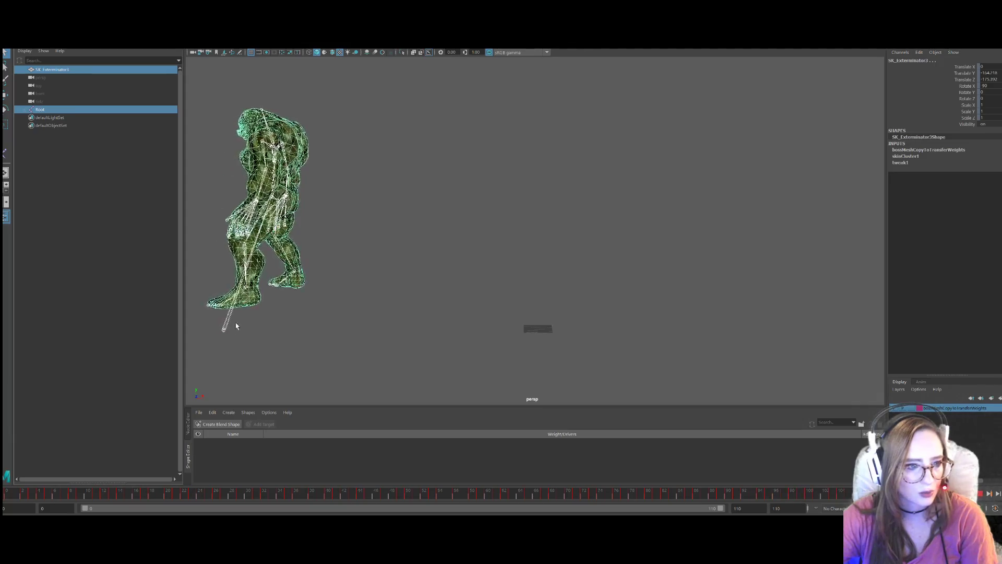
key(Escape)
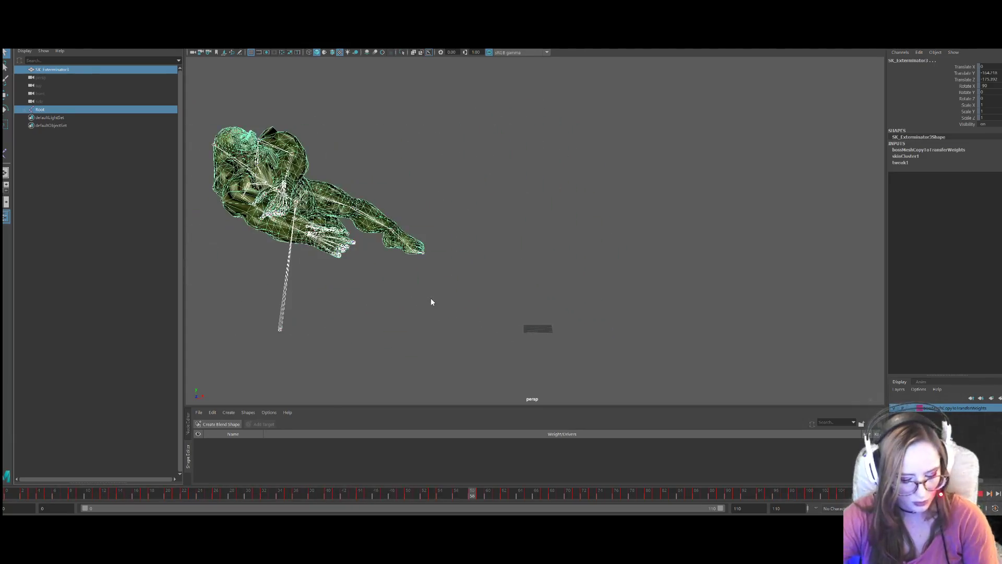
mouse_move(431, 299)
right_down()
mouse_move(409, 302)
mouse_move(433, 300)
right_up()
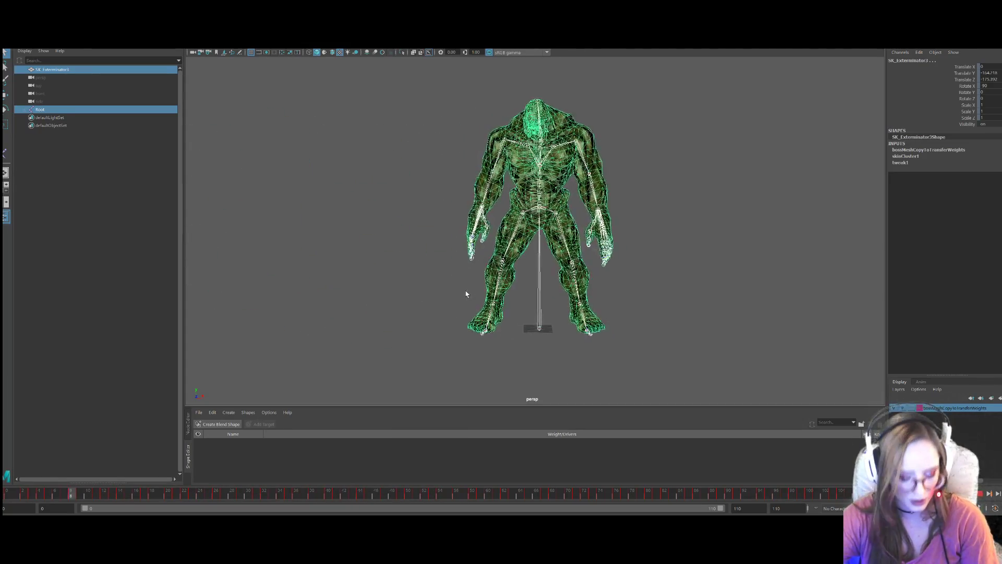
mouse_move(464, 292)
alt+mouse_down()
mouse_move(413, 284)
mouse_move(412, 303)
mouse_move(473, 284)
alt+mouse_up()
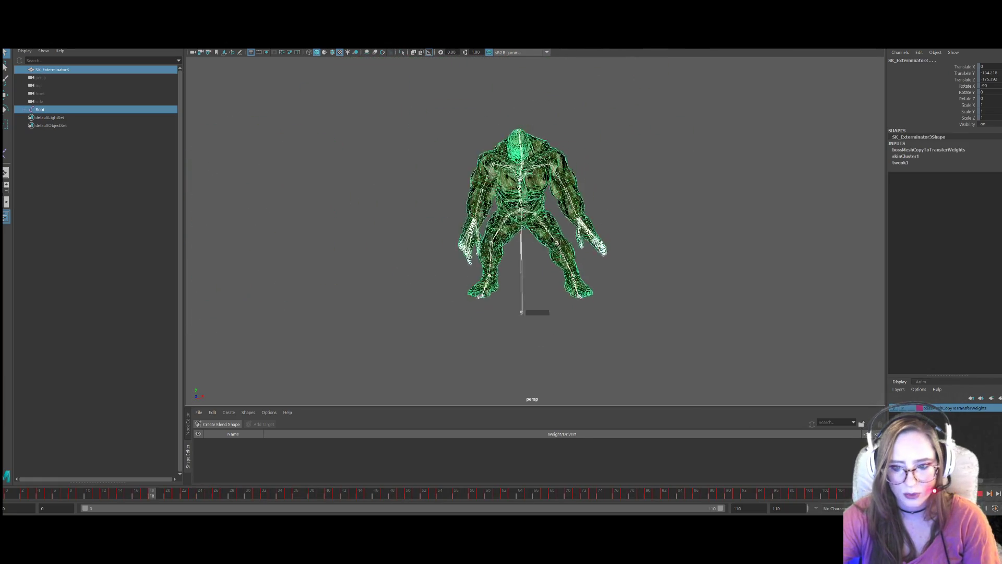
click(981, 496)
drag(417, 495, 6, 502)
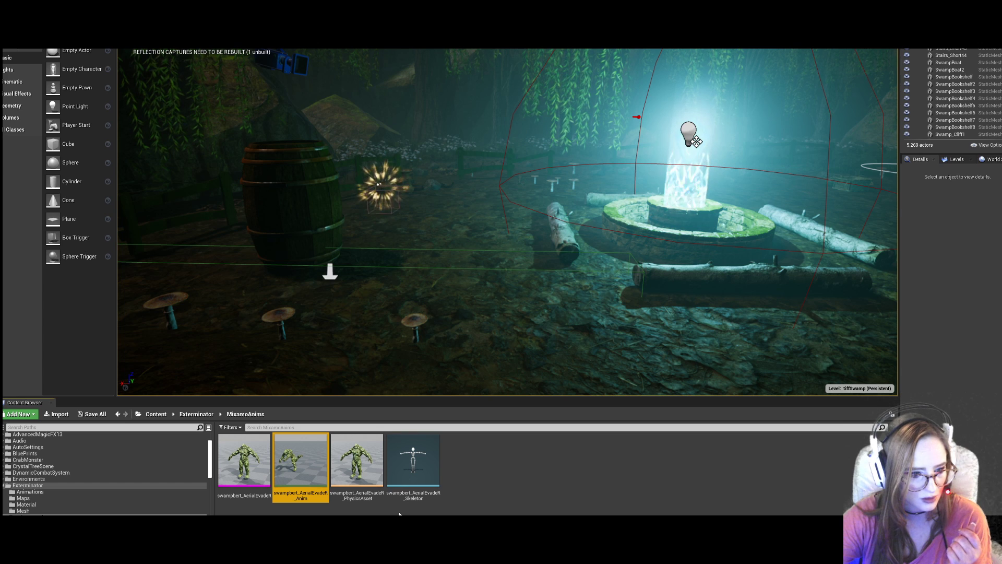
In Unreal Editor, rename the skeleton asset in the MixamoAnims folder as swampbertBaseAnim_Skeleton.
click(415, 497)
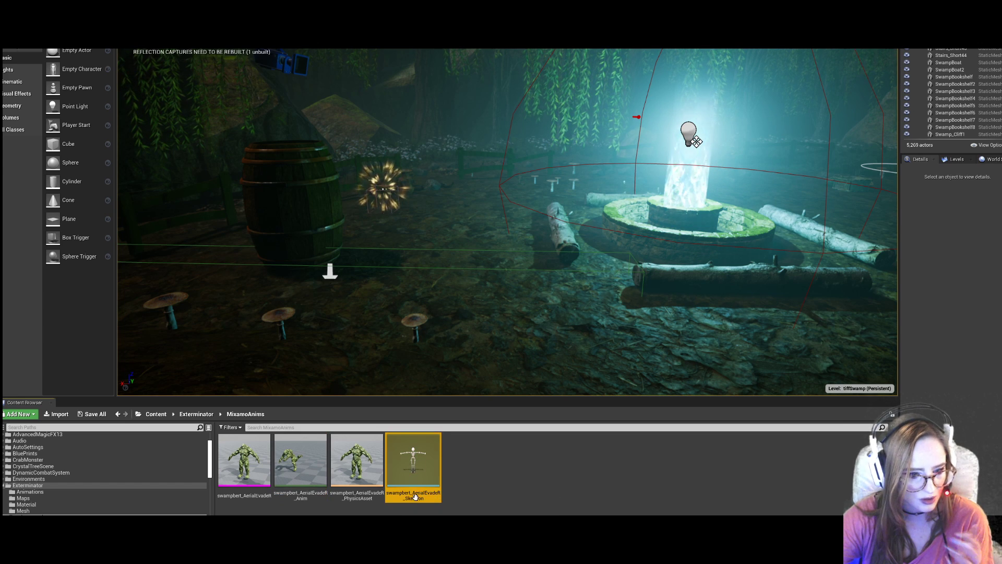
right_click(415, 496)
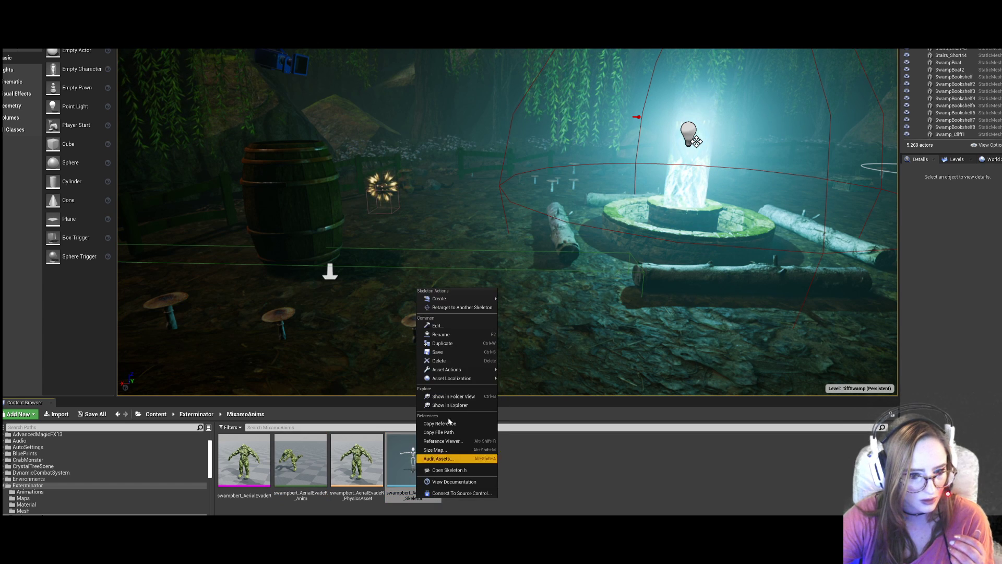
click(448, 338)
text(swea)
key(BackSpace)
key(BackSpace)
text(a,)
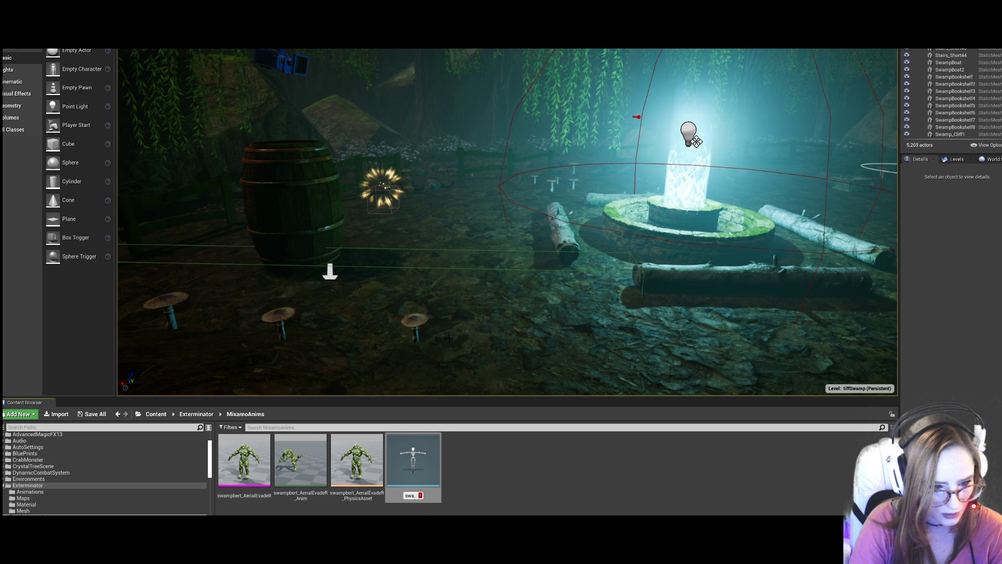
key(BackSpace)
text(mpbertBaseAnim))
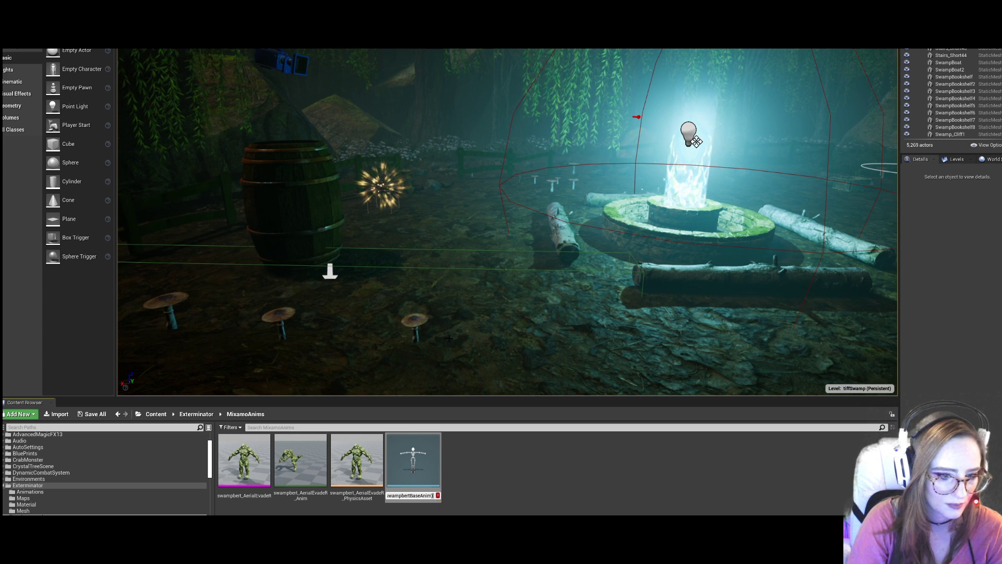
key(BackSpace)
text(_Skeleton)
key(Return)
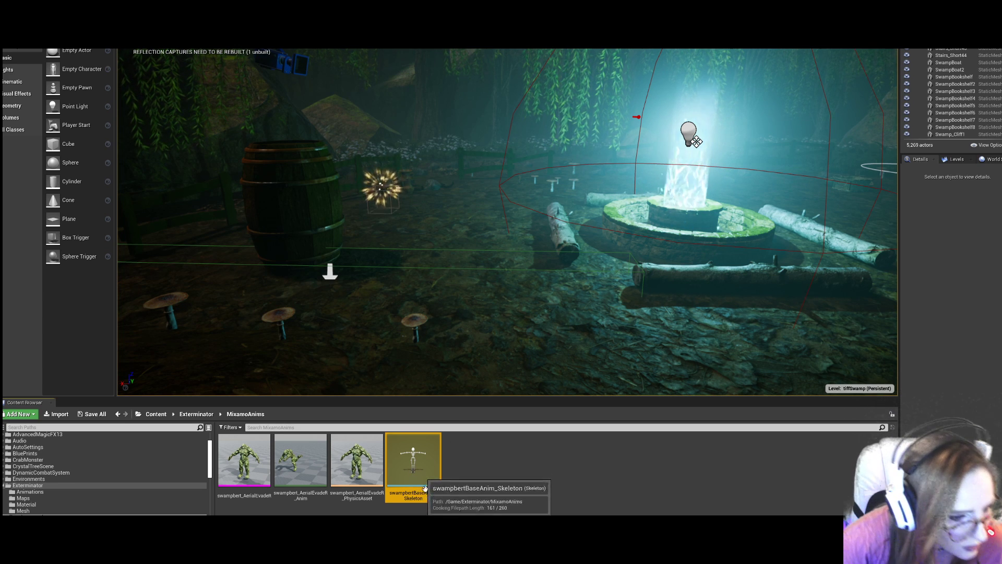
Open swampbert_Skeleton from the NewRigImportTest folder, inspect its retarget rig's bone mapping, and close it.
click(196, 413)
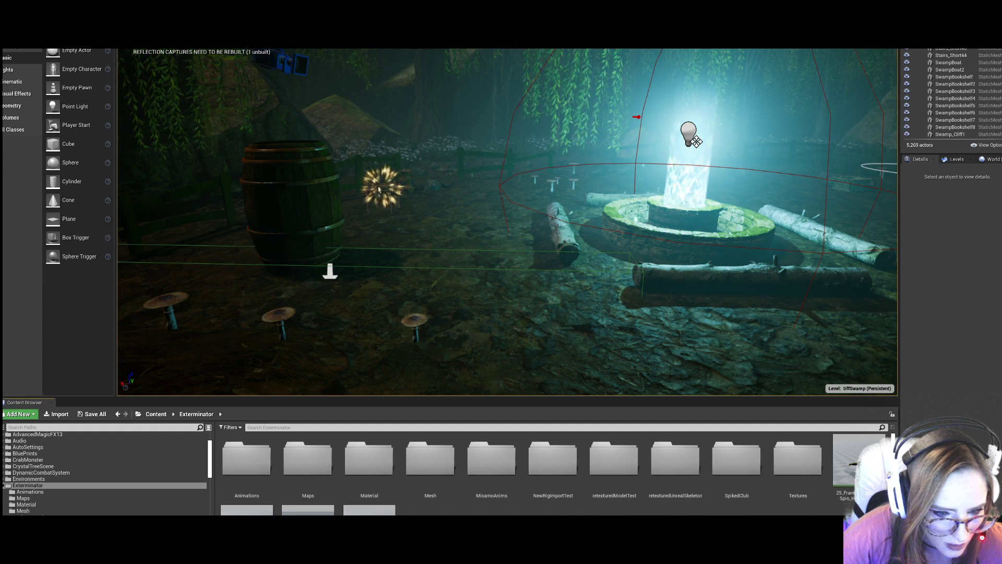
click(553, 493)
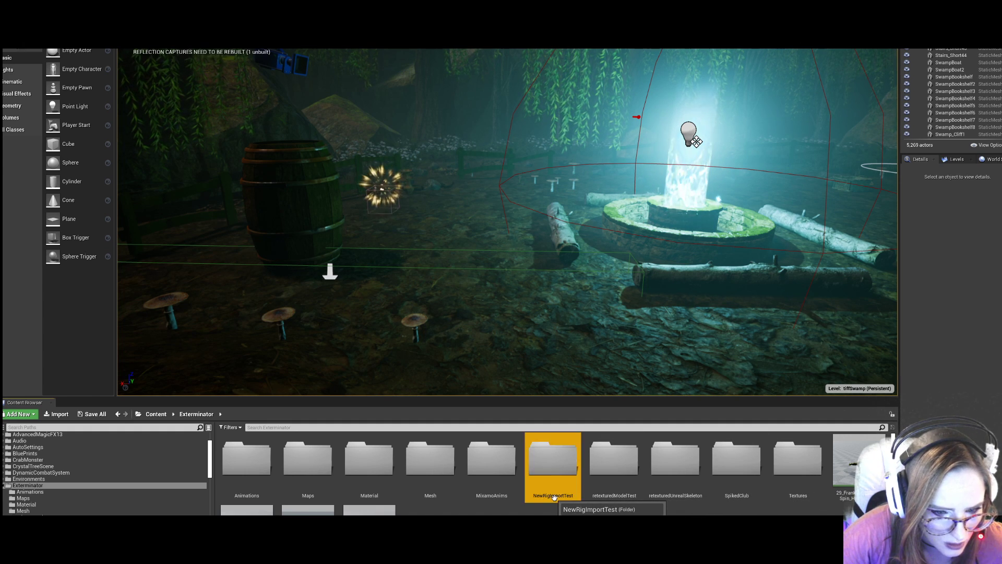
double_click(555, 496)
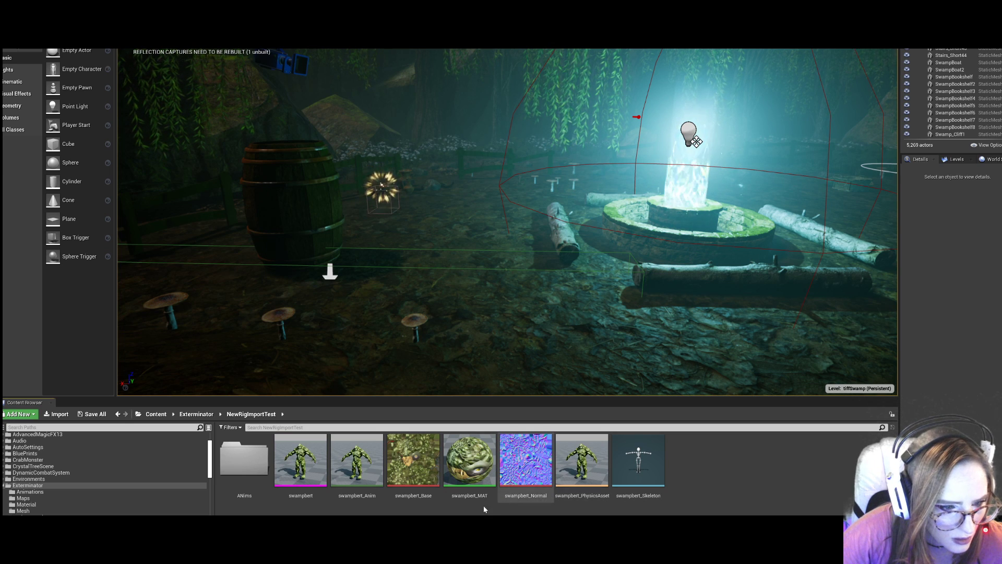
double_click(642, 486)
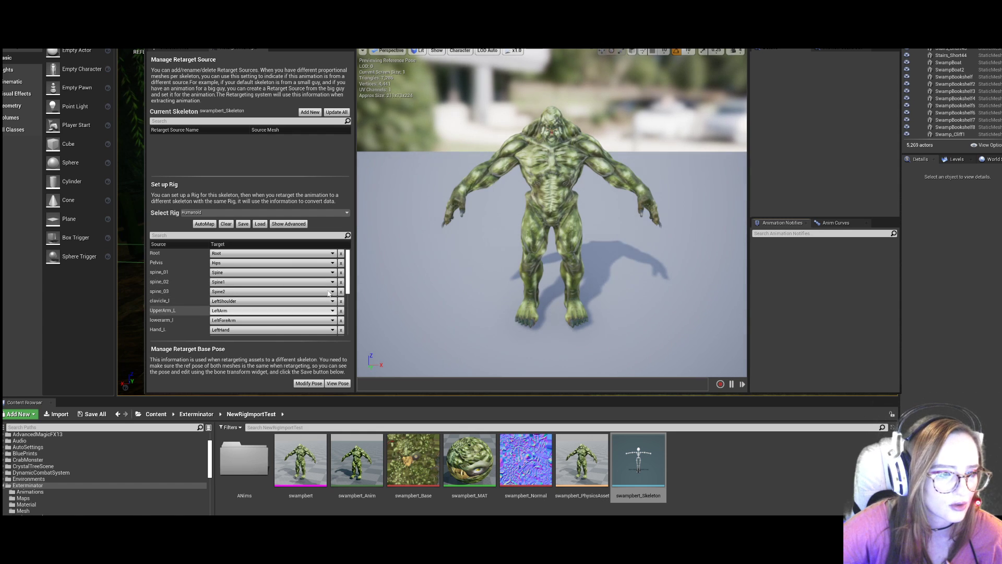
mouse_move(351, 262)
mouse_down()
mouse_move(351, 296)
mouse_move(351, 255)
mouse_up()
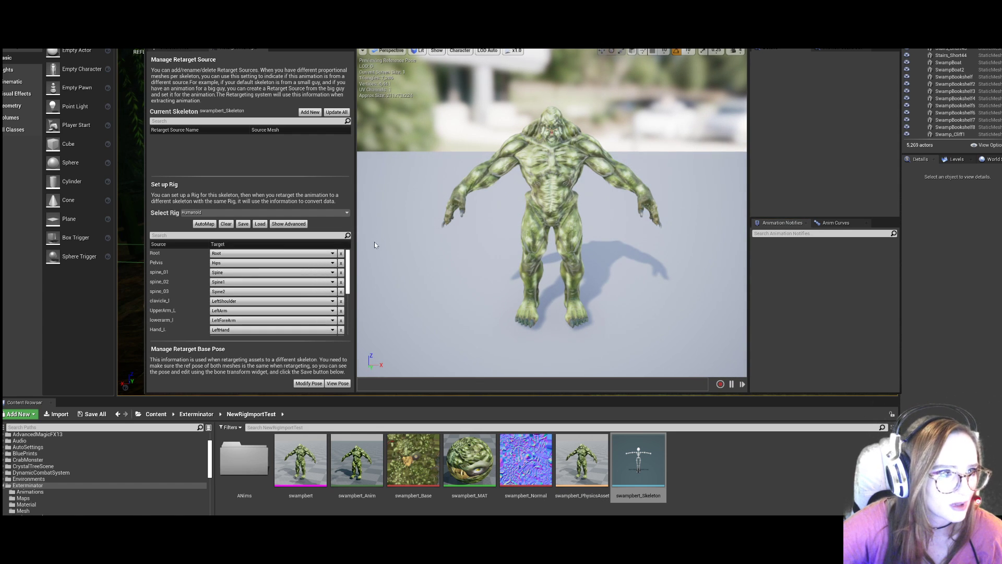
click(894, 10)
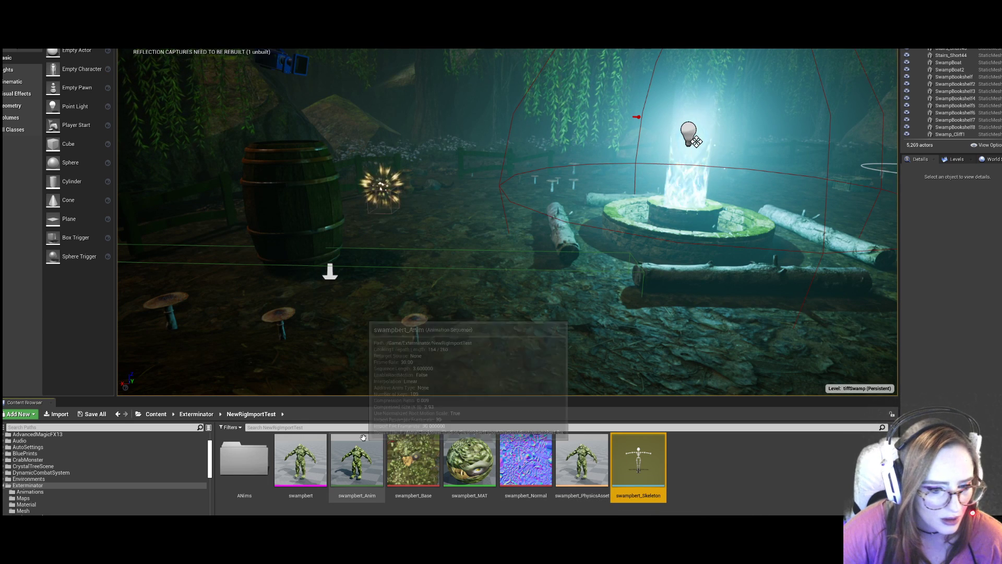
Open swampbertBaseAnim_Skeleton from the MixamoAnims folder, inspect its retarget rig setup, and close it.
click(252, 415)
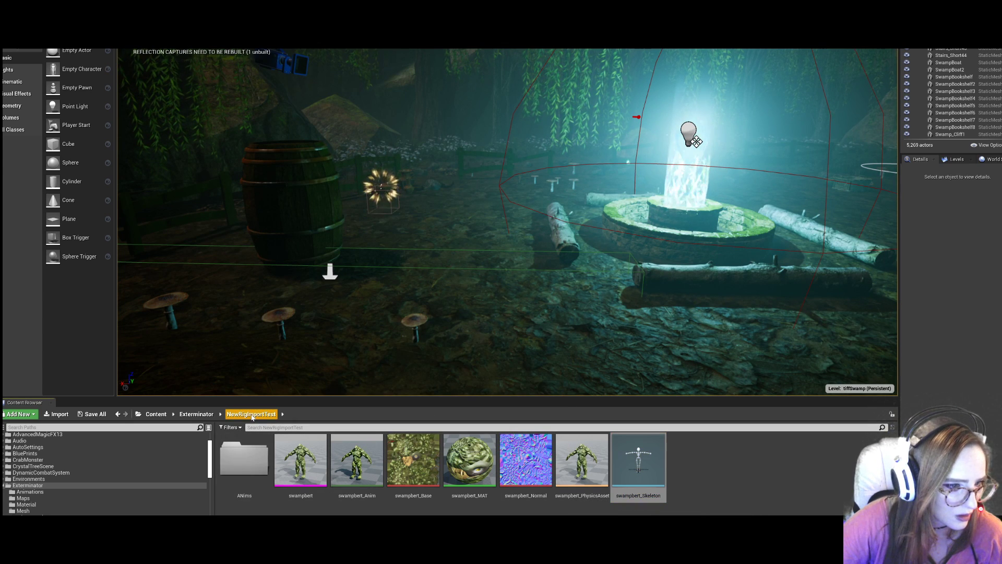
click(197, 413)
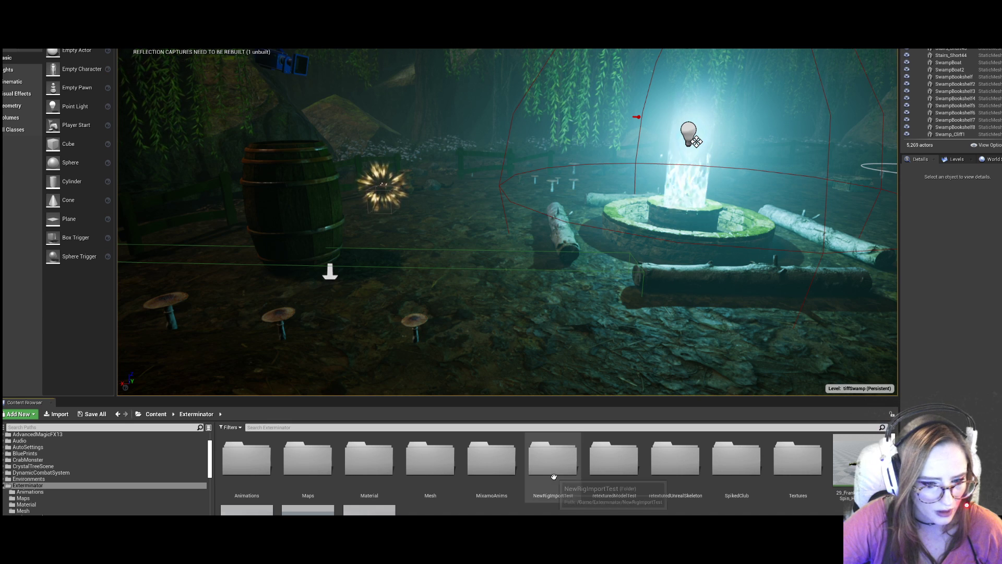
double_click(492, 476)
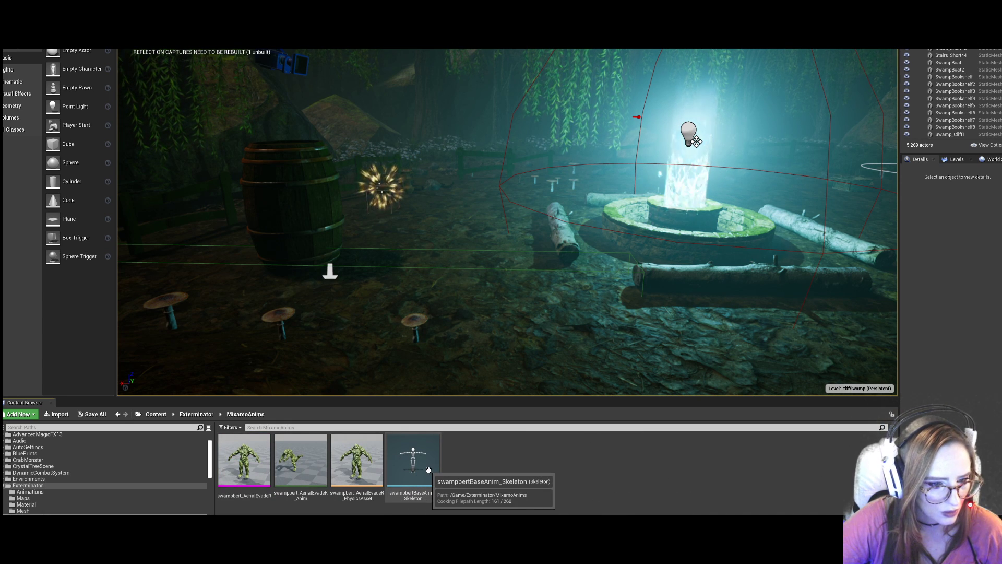
double_click(413, 490)
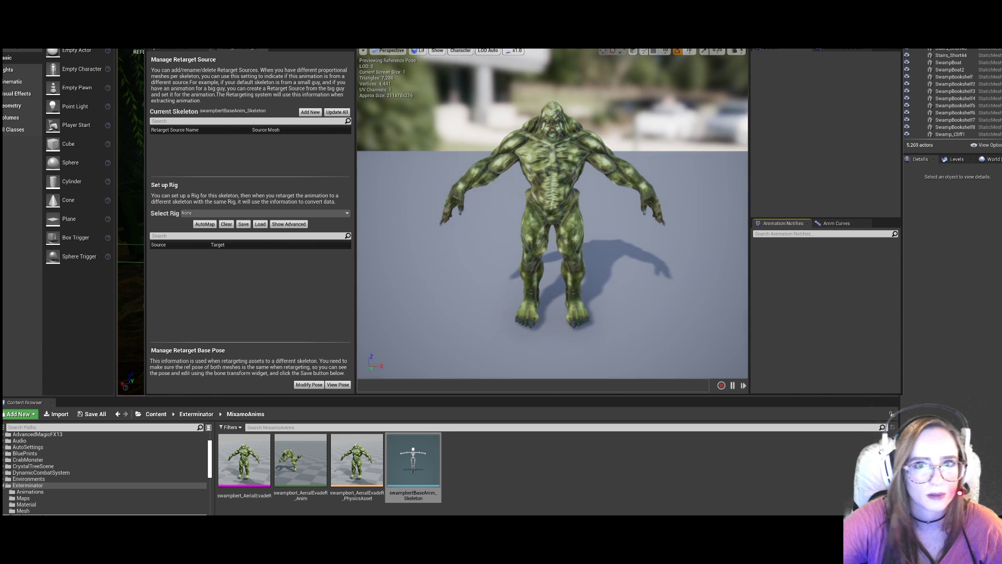
click(893, 8)
Return to the MixamoAnims folder and recheck the rig selection of swampbertBaseAnim_Skeleton in the Retarget Manager.
click(196, 414)
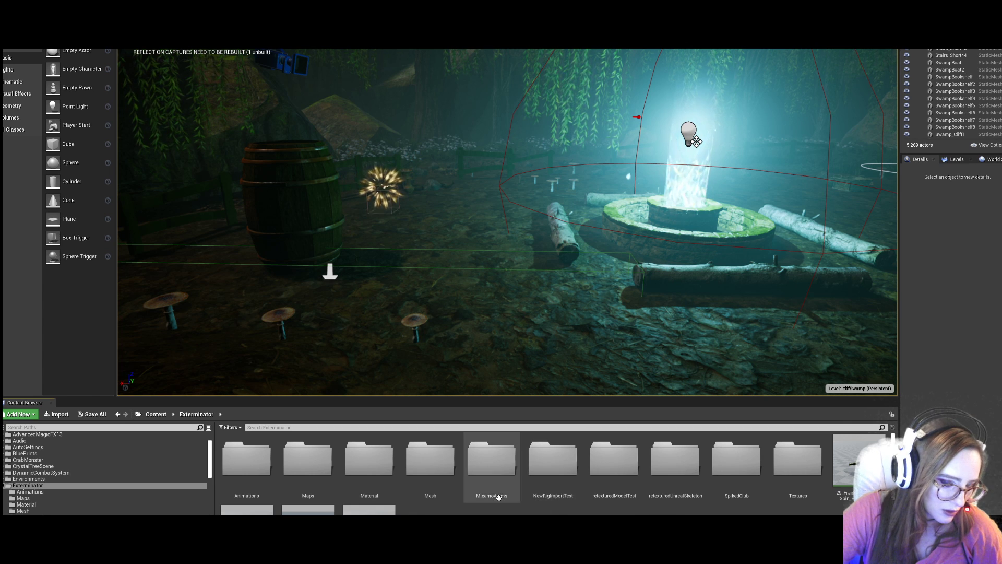
double_click(491, 460)
click(428, 454)
double_click(428, 454)
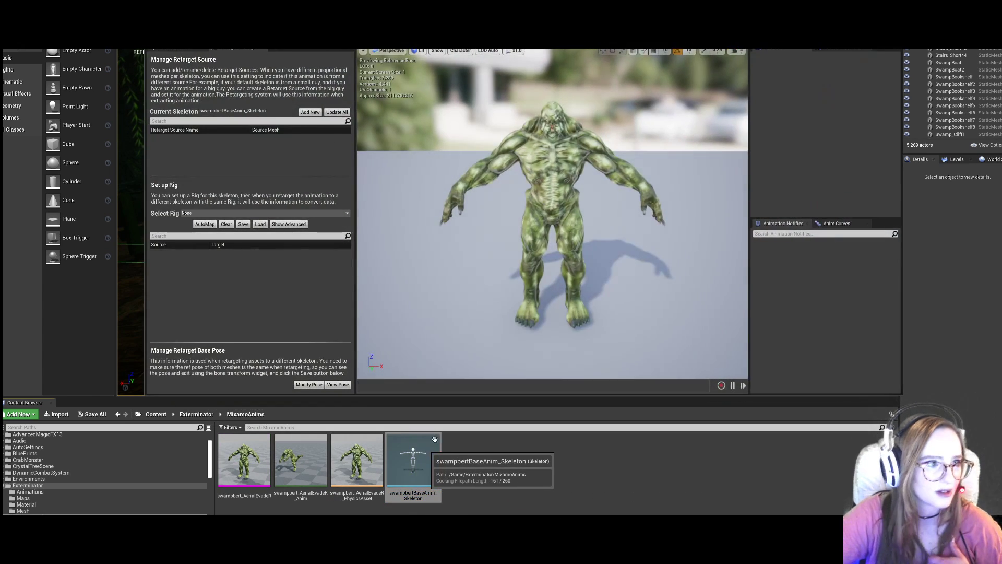
click(849, 1)
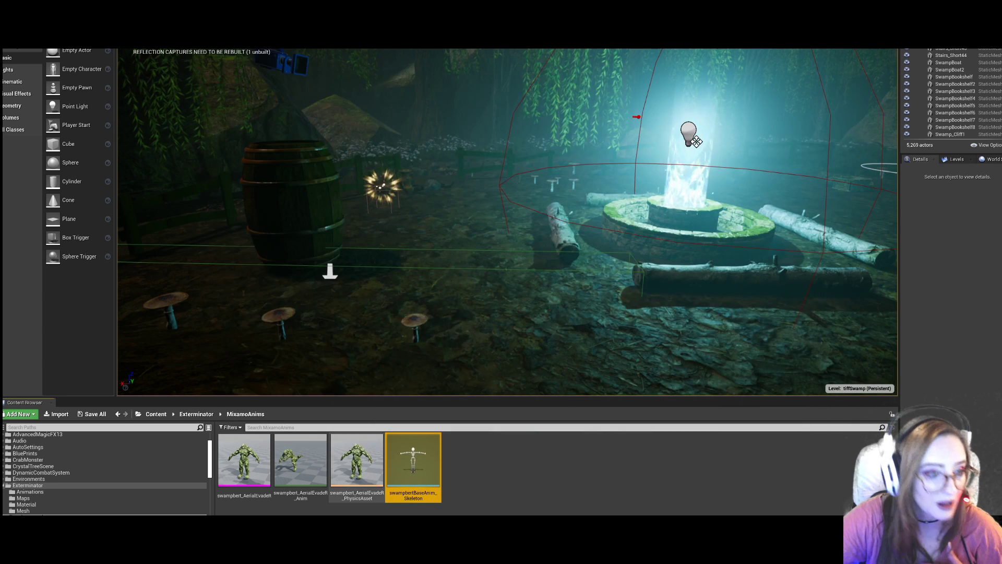
Reopen swampbert_Skeleton in the NewRigImportTest folder to compare its Humanoid rig mapping, and close it.
click(197, 414)
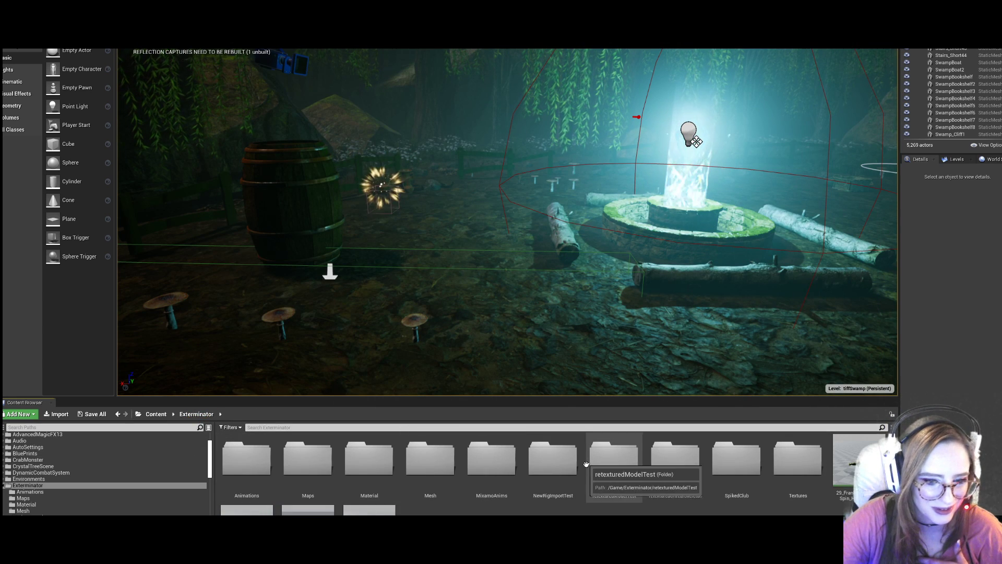
double_click(555, 478)
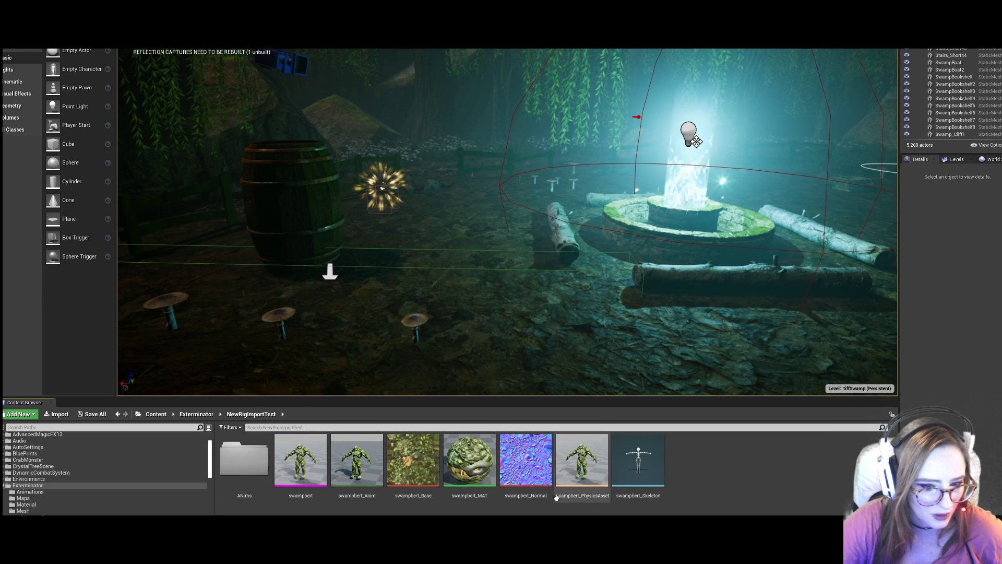
double_click(650, 477)
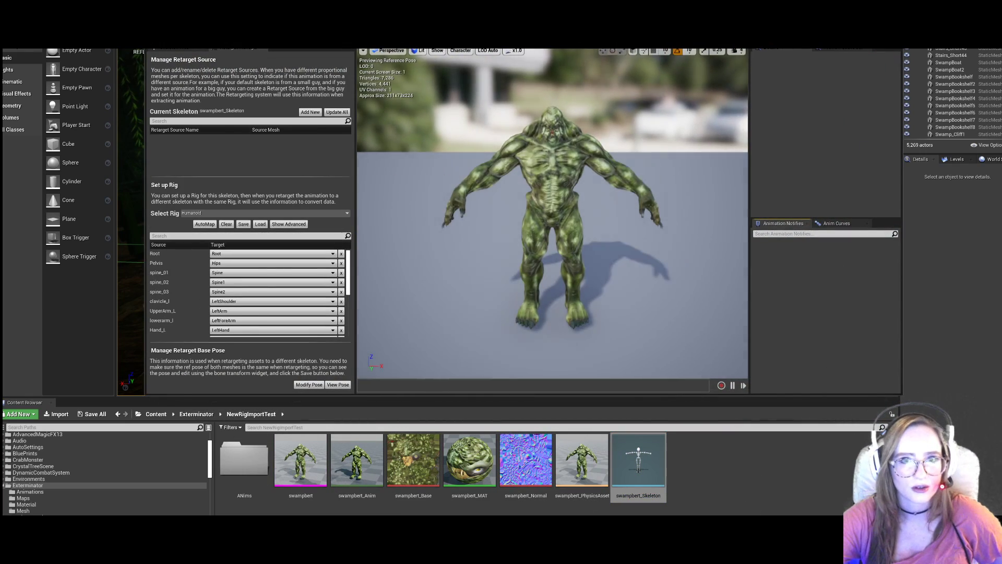
click(894, 8)
Go back to the MixamoAnims folder and view the Retarget Manager of swampbertBaseAnim_Skeleton once more.
click(195, 414)
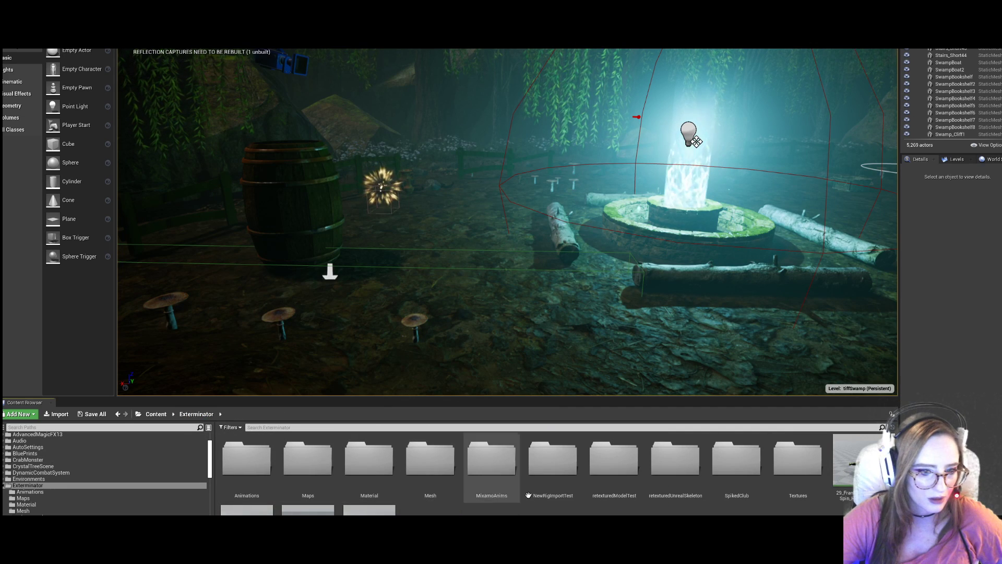
double_click(488, 484)
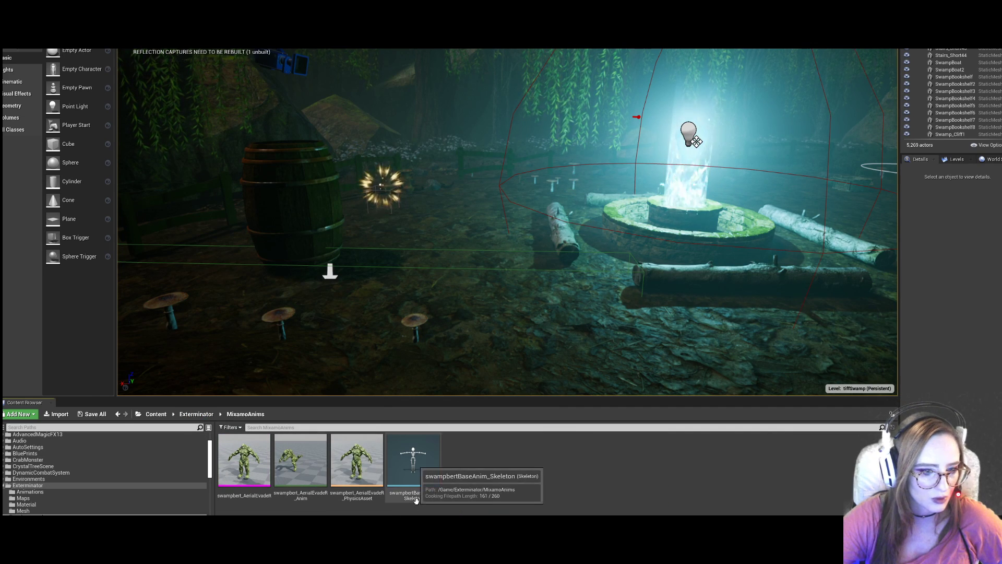
double_click(414, 463)
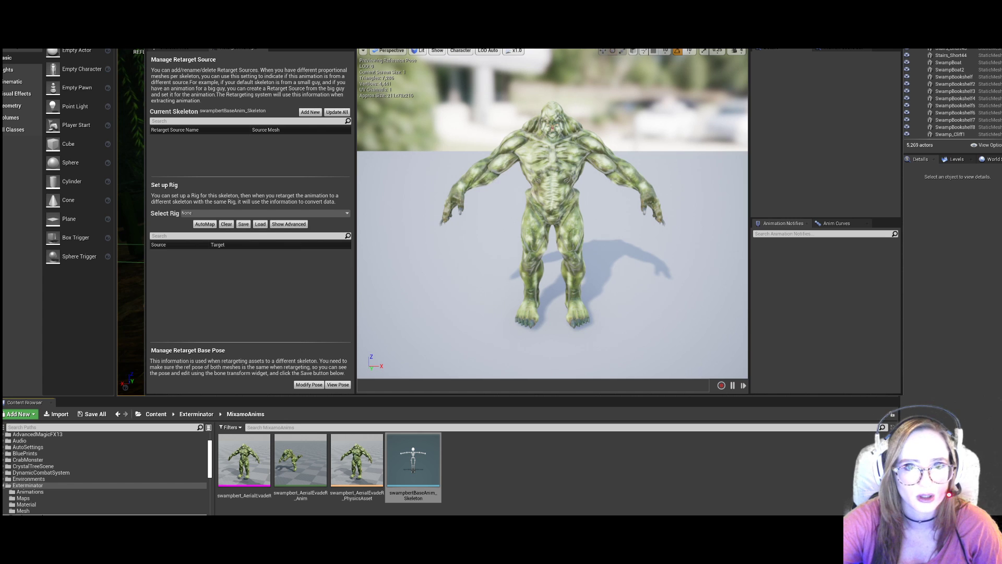
click(413, 460)
right_click(414, 459)
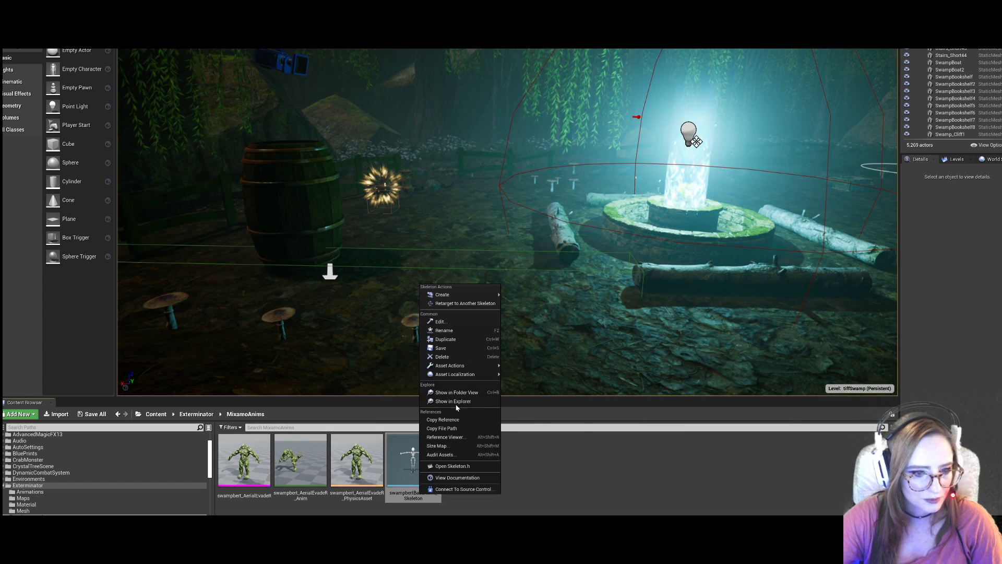
click(445, 330)
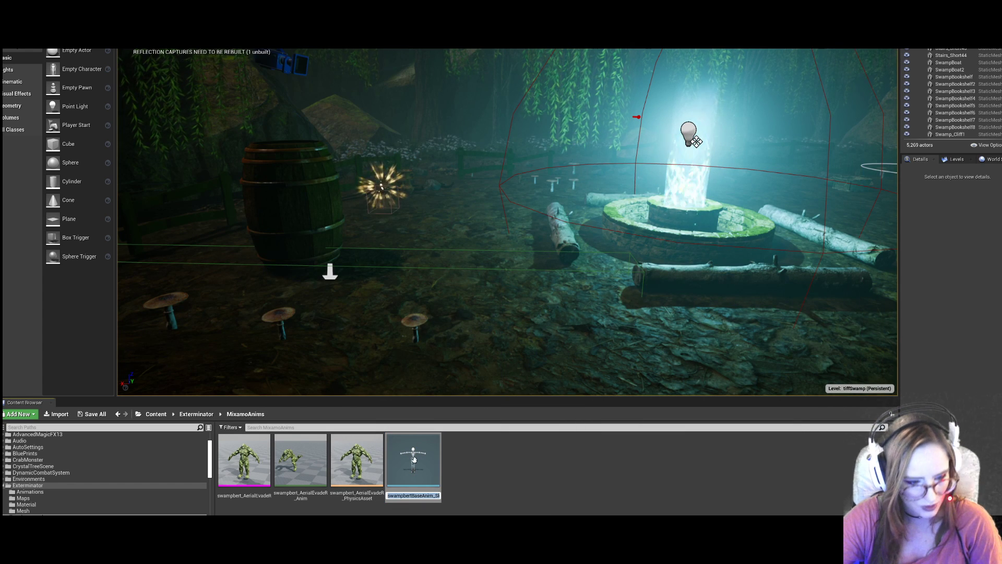
Open the swampbert_AerialEvadeR_PhysicsAsset to view its bodies and constraints, and close the asset editor.
double_click(357, 459)
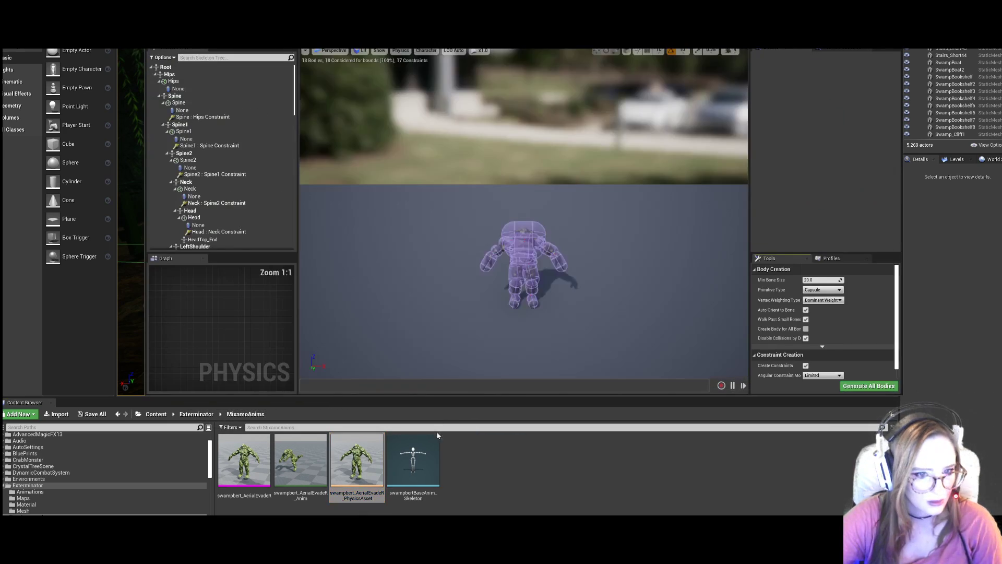
click(787, 38)
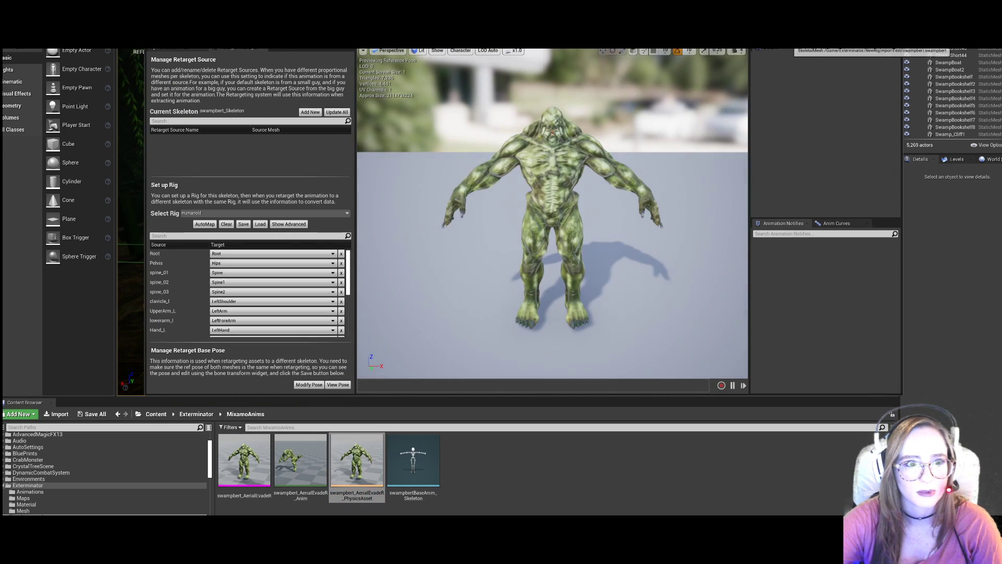
click(893, 5)
Rename the swampbert_AerialEvadeR_PhysicsAsset in the MixamoAnims folder to swampbertBaseAnim_PhysicsAsset.
right_click(356, 494)
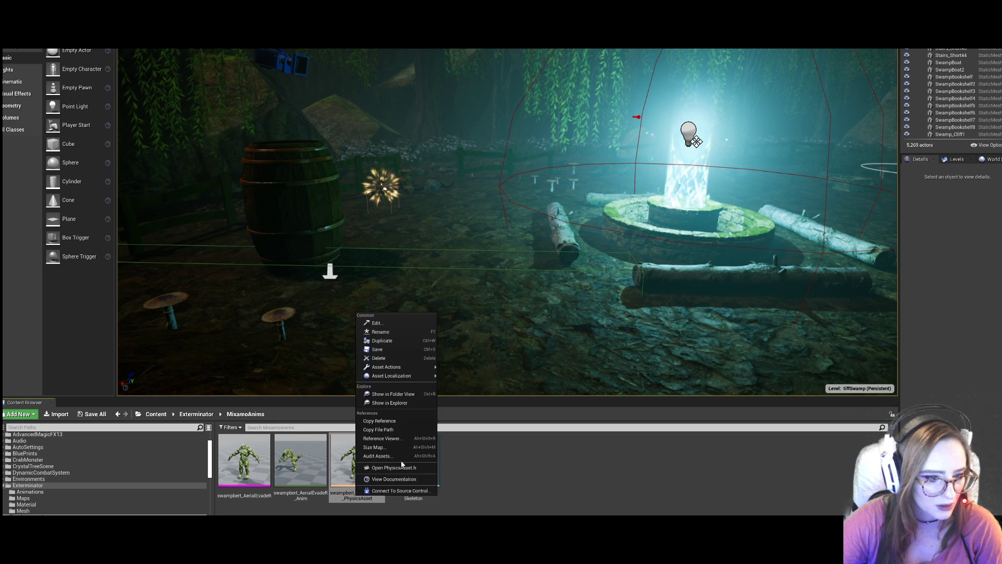
click(383, 332)
key(End)
key(Left)
key(Left)
key(Left)
key(Left)
key(Left)
key(Left)
key(Left)
key(Left)
key(Left)
key(Left)
key(Left)
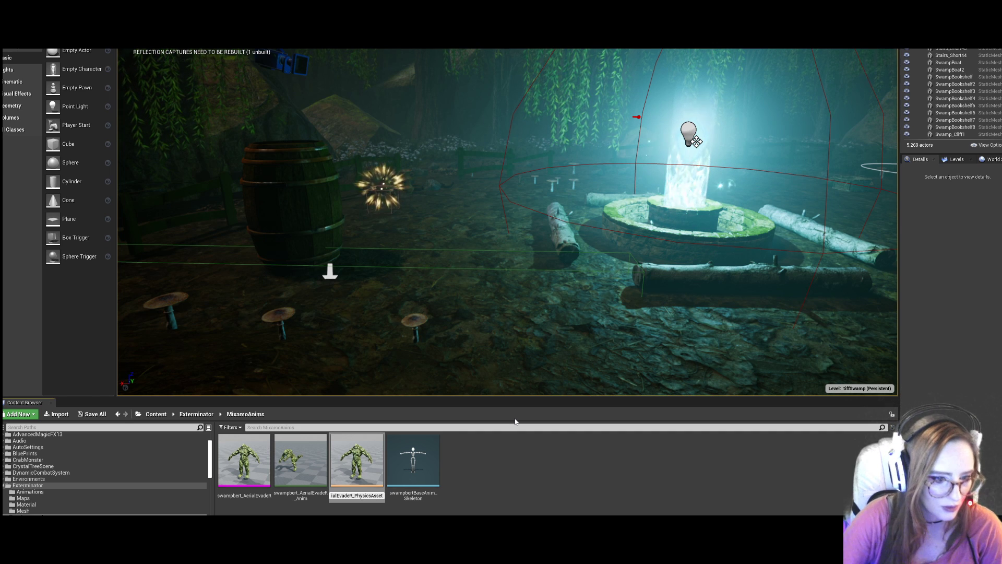
key(Left)
key(Left)
key(BackSpace)
key(BackSpace)
key(BackSpace)
key(BackSpace)
key(BackSpace)
key(BackSpace)
key(BackSpace)
key(BackSpace)
key(BackSpace)
key(BackSpace)
key(BackSpace)
key(BackSpace)
key(BackSpace)
key(BackSpace)
key(BackSpace)
key(BackSpace)
key(BackSpace)
key(BackSpace)
key(BackSpace)
key(BackSpace)
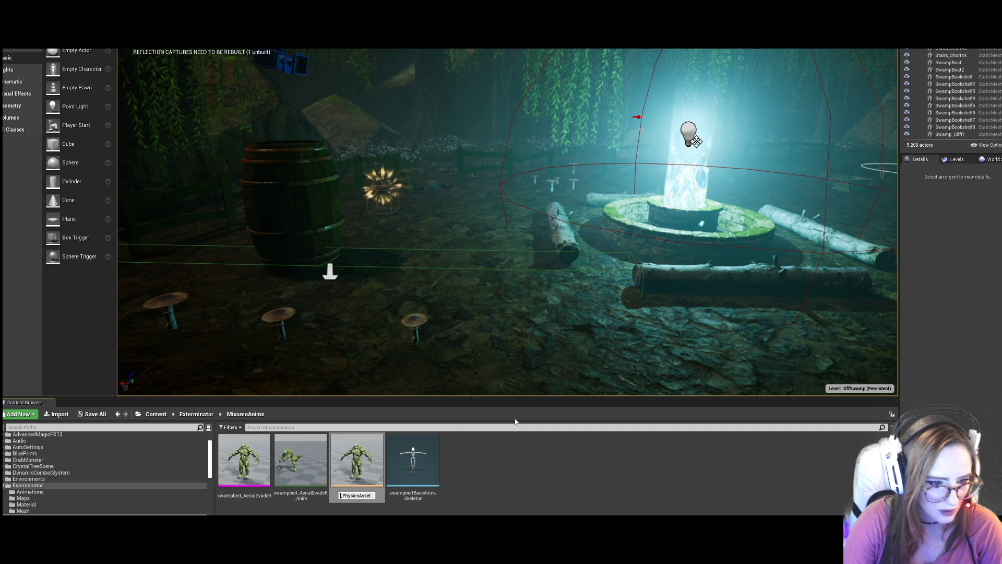
key(ctrl+v)
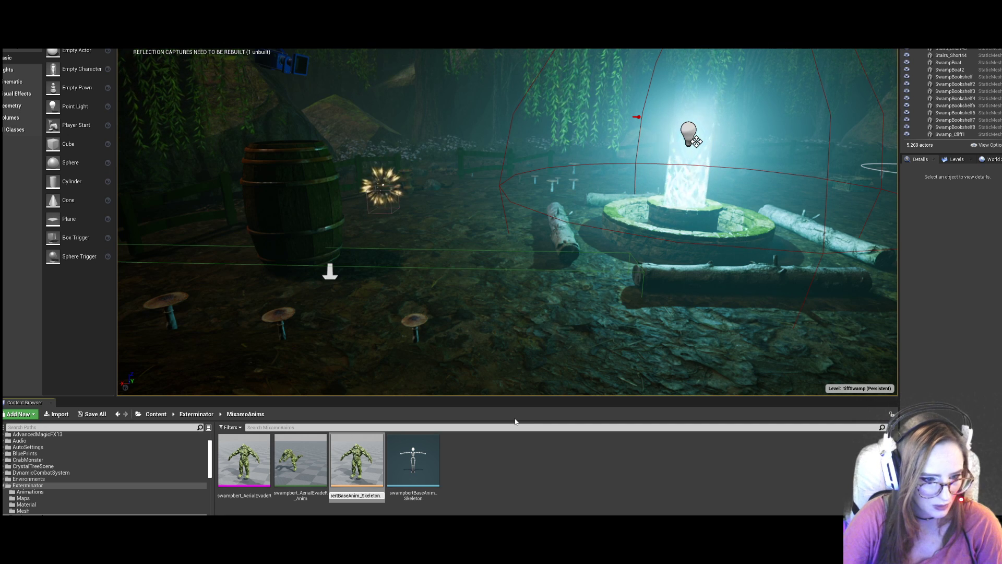
key(Right)
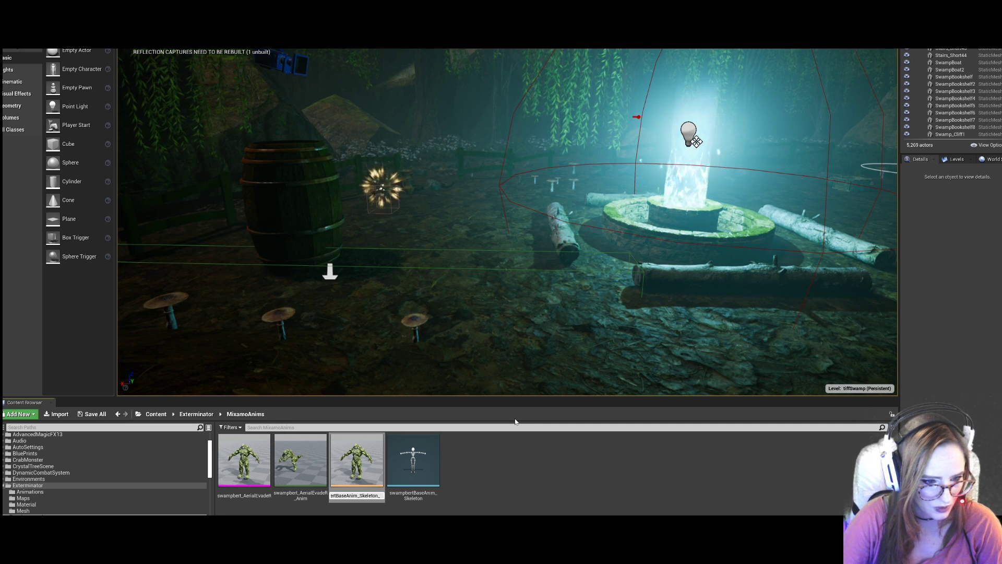
key(BackSpace)
key(BackSpace)
key(BackSpace)
key(BackSpace)
key(BackSpace)
key(BackSpace)
key(BackSpace)
key(BackSpace)
key(BackSpace)
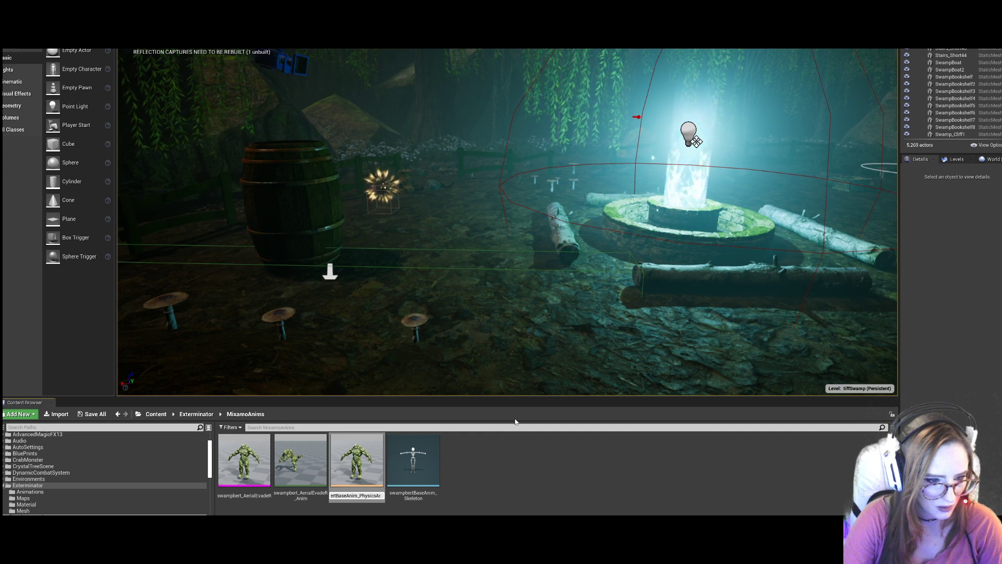
key(Return)
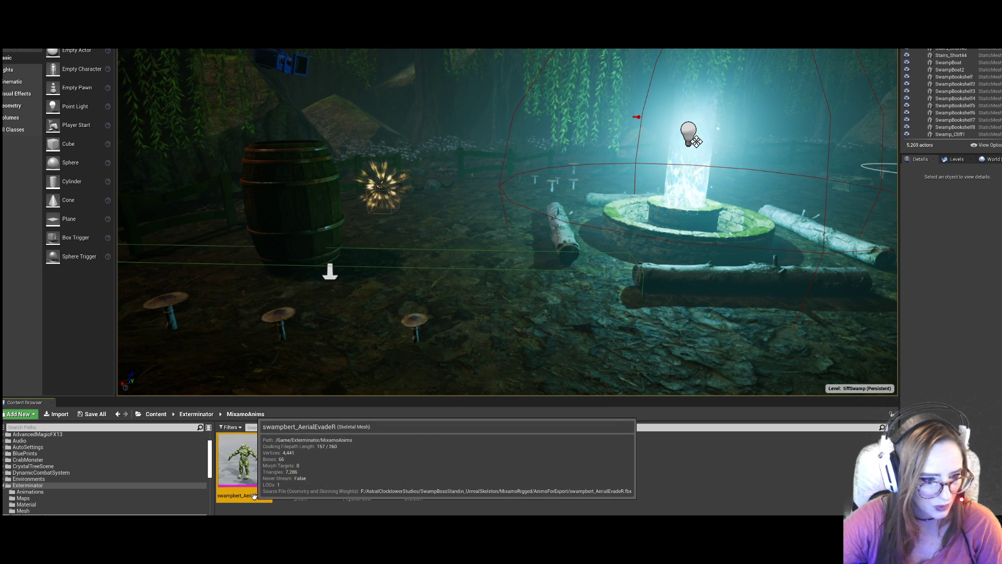
Rename the swampbert_AerialEvadeR skeletal mesh to swampbertBaseAnim_Mesh.
right_click(251, 461)
click(282, 342)
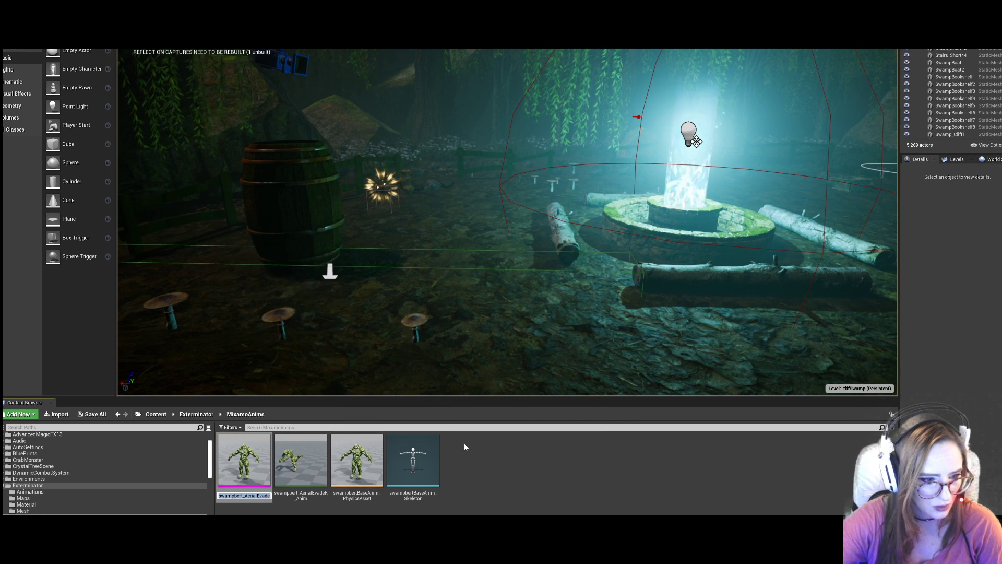
text(swampbertBaseAnim_S)
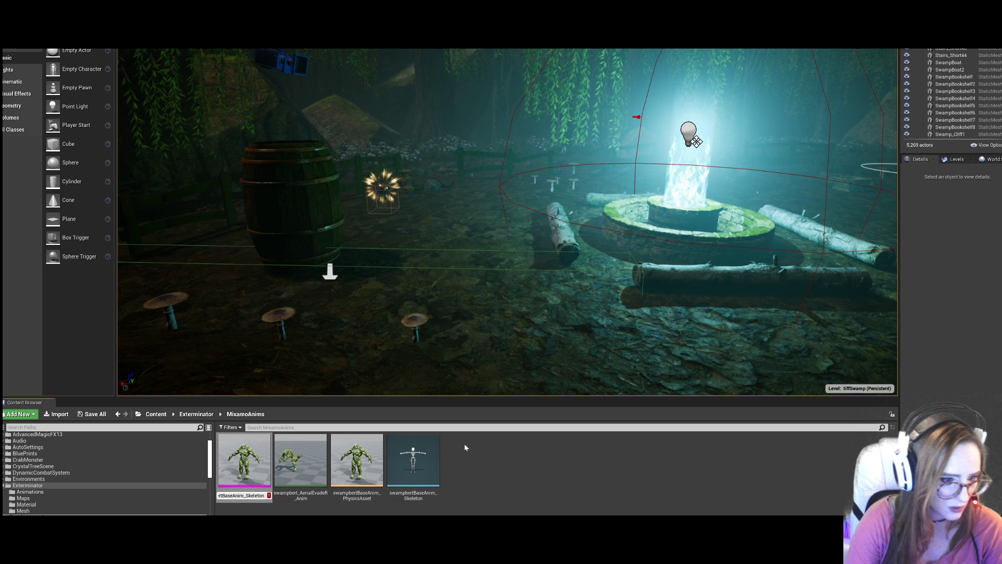
key(BackSpace)
text(Mesh)
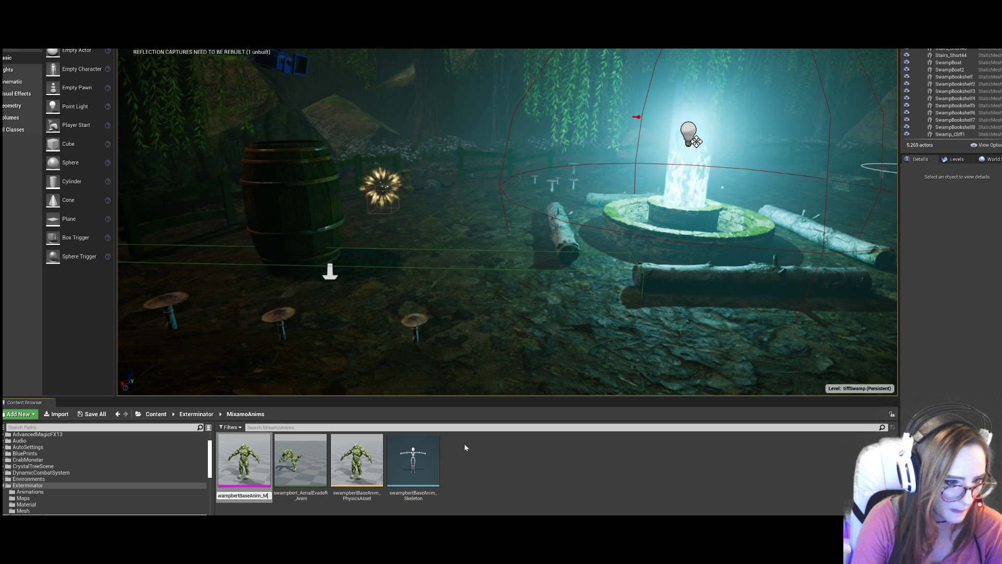
key(ctrl+s)
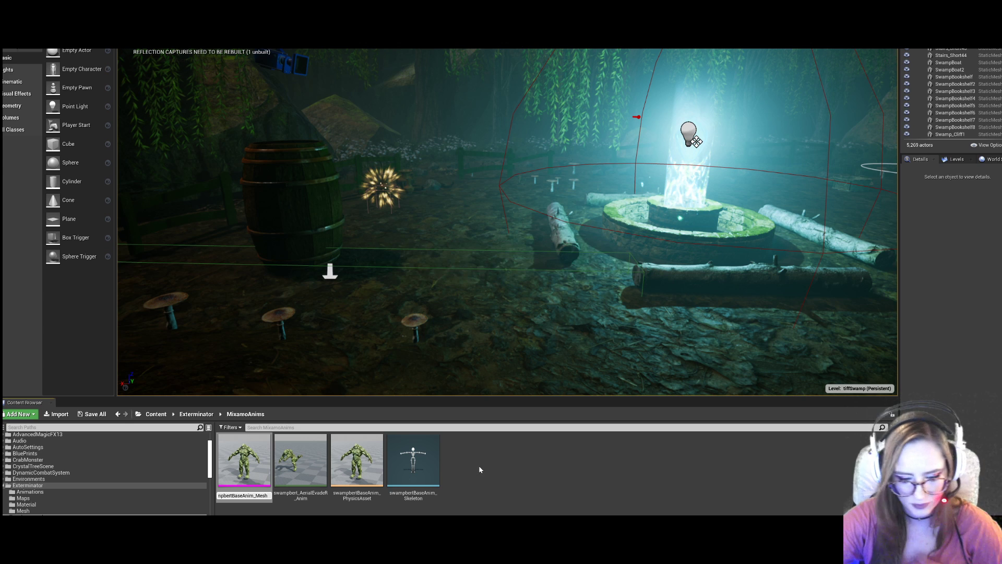
key(Return)
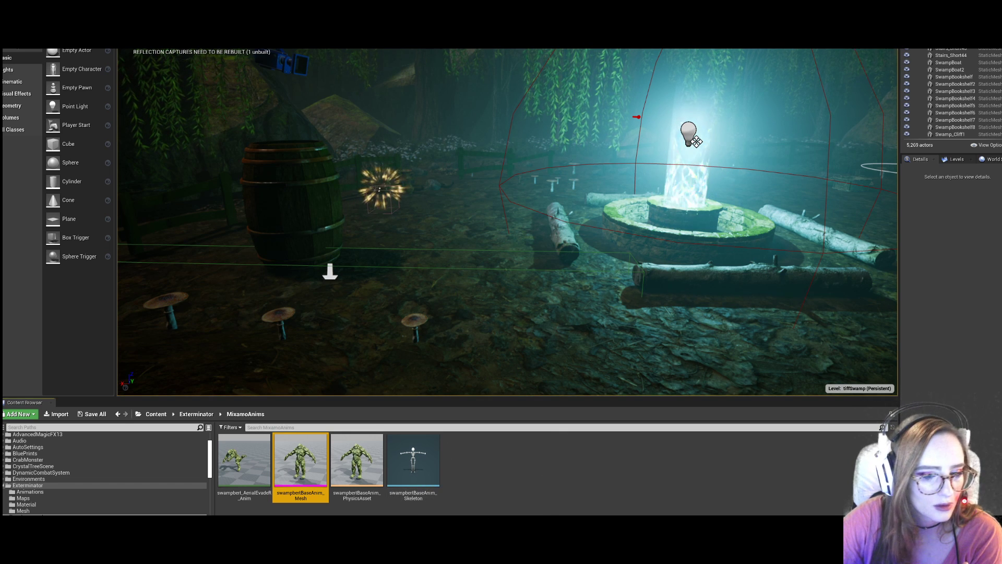
Compare both skeletons' rig setups in the Retarget Manager and capture a screen snip of swampbert_Skeleton's Humanoid bone mapping with the Snipping Tool.
mouse_move(579, 548)
click(622, 504)
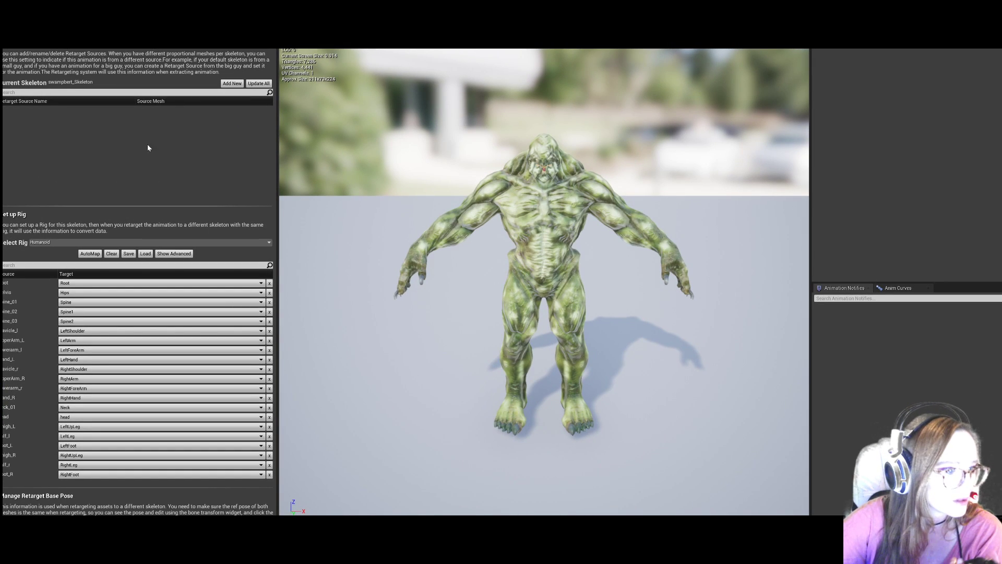
click(418, 37)
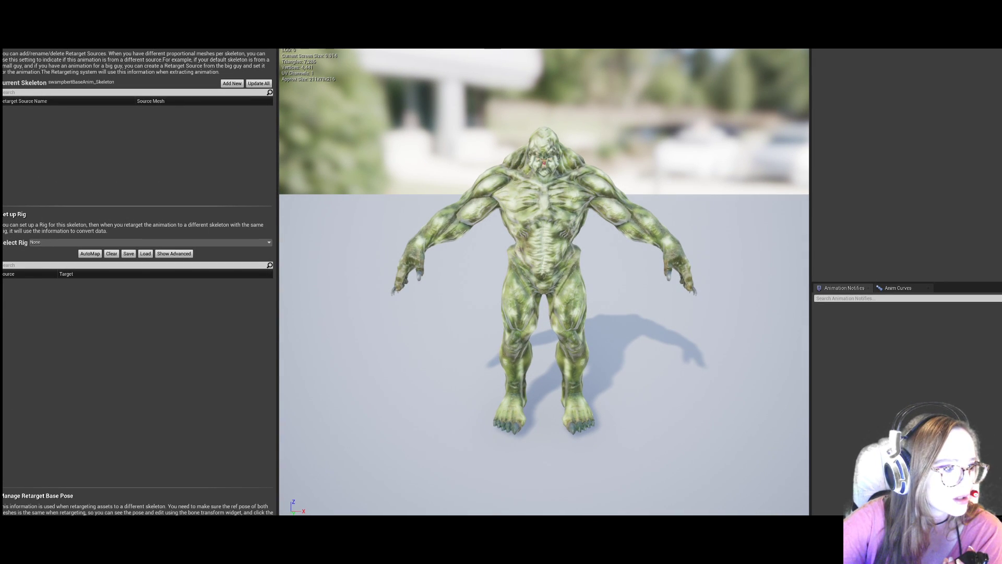
click(412, 36)
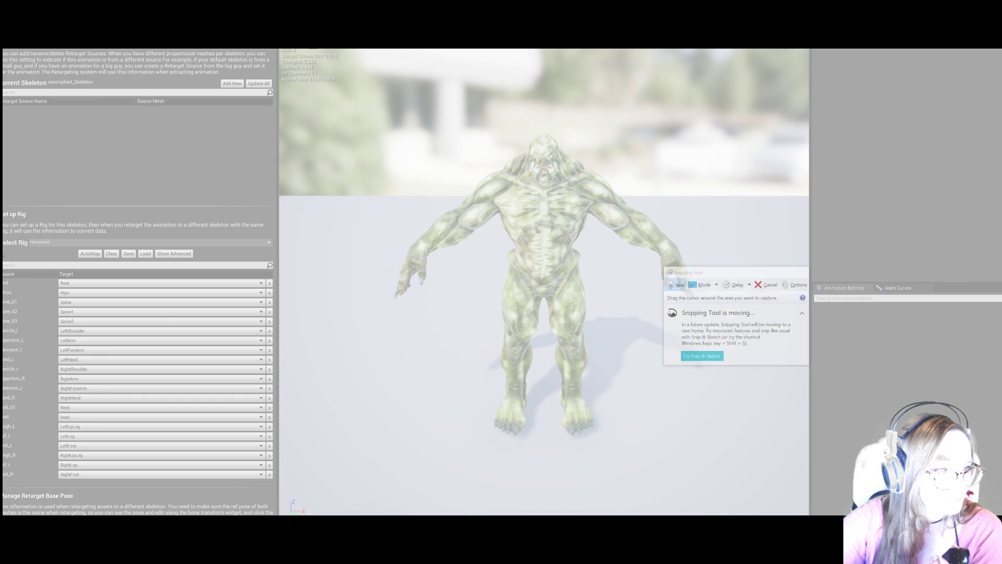
drag(2, 252, 282, 506)
drag(200, 178, 678, 514)
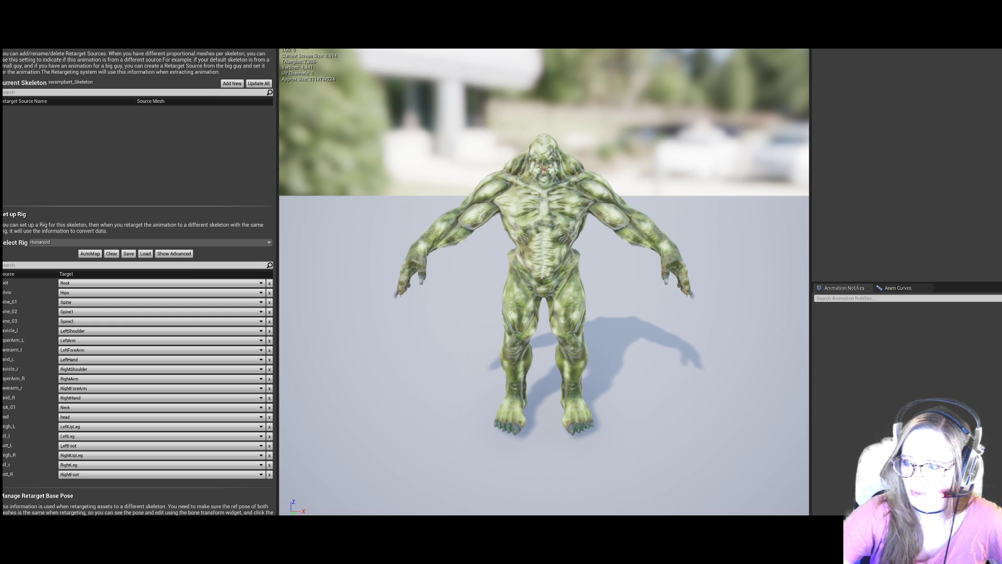
Assign the Humanoid rig to swampbertBaseAnim_Skeleton in the Retarget Manager.
click(219, 36)
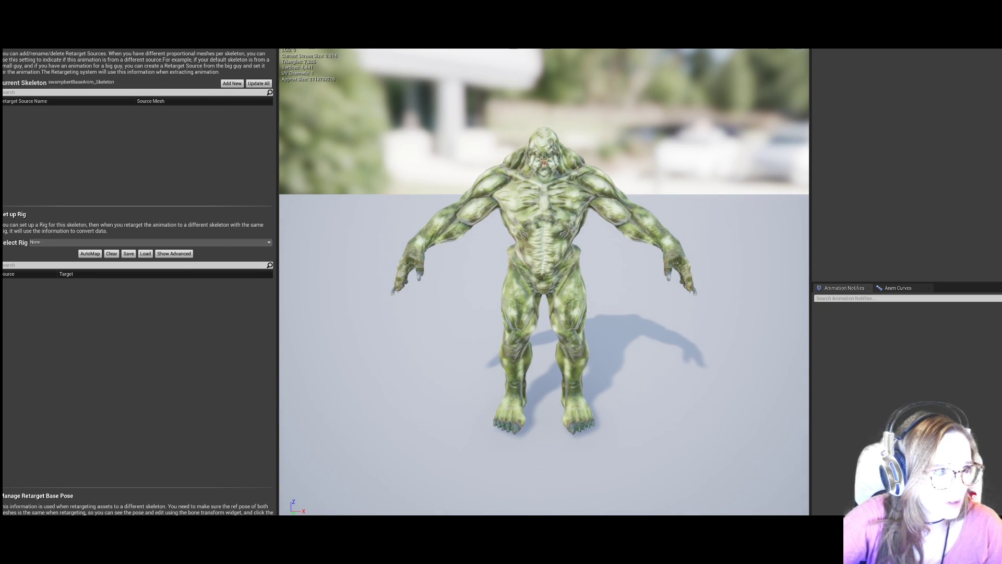
click(151, 242)
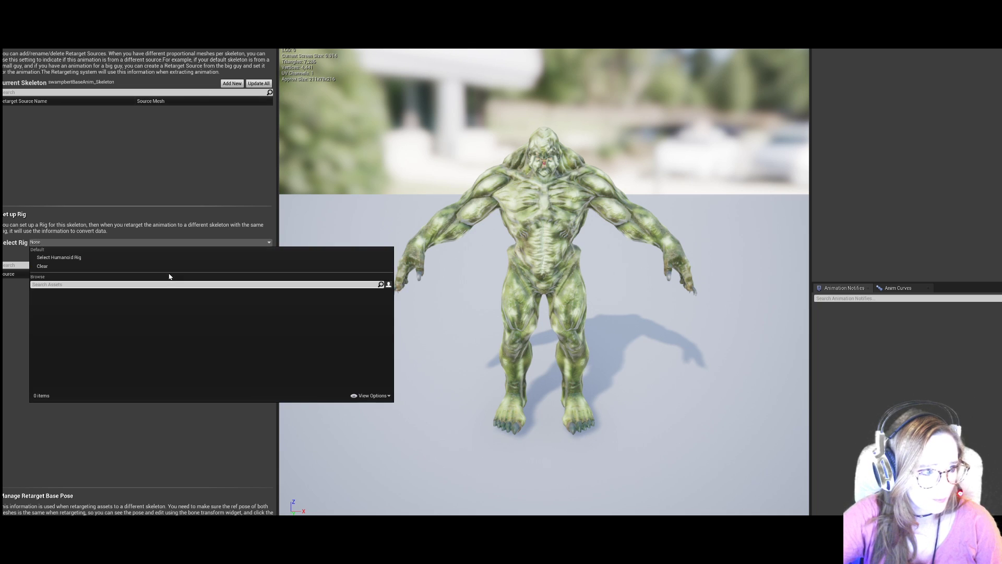
click(166, 266)
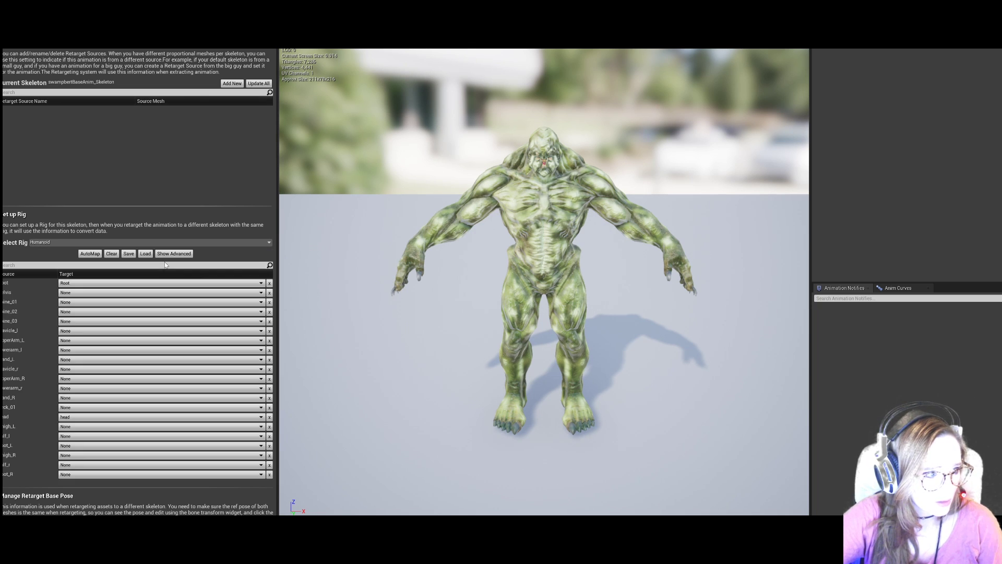
Map the Humanoid rig's Pelvis to Hips, spine_01 to Spine, spine_02 to Spine1 and spine_03 to Spine2.
click(227, 292)
click(93, 326)
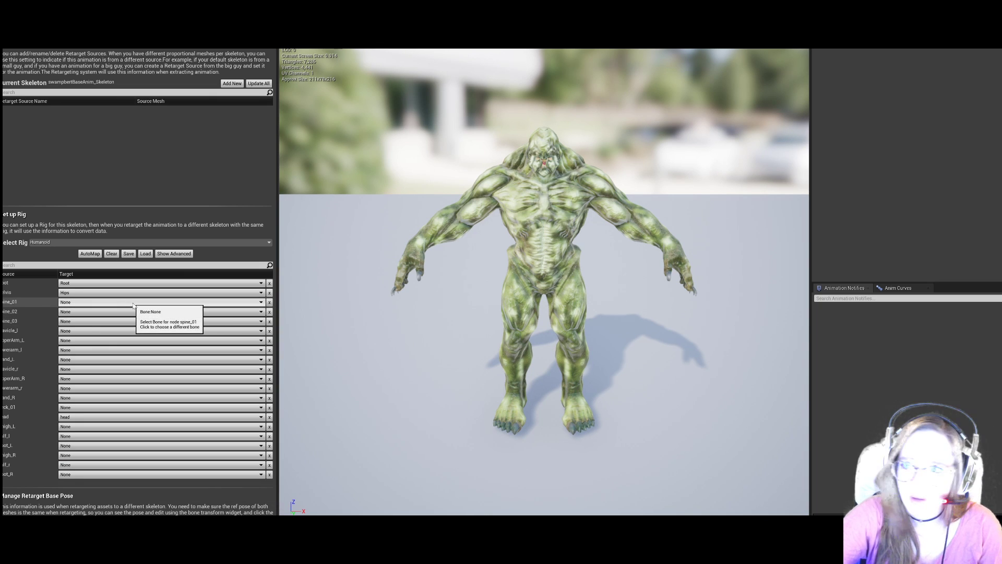
click(133, 303)
click(105, 338)
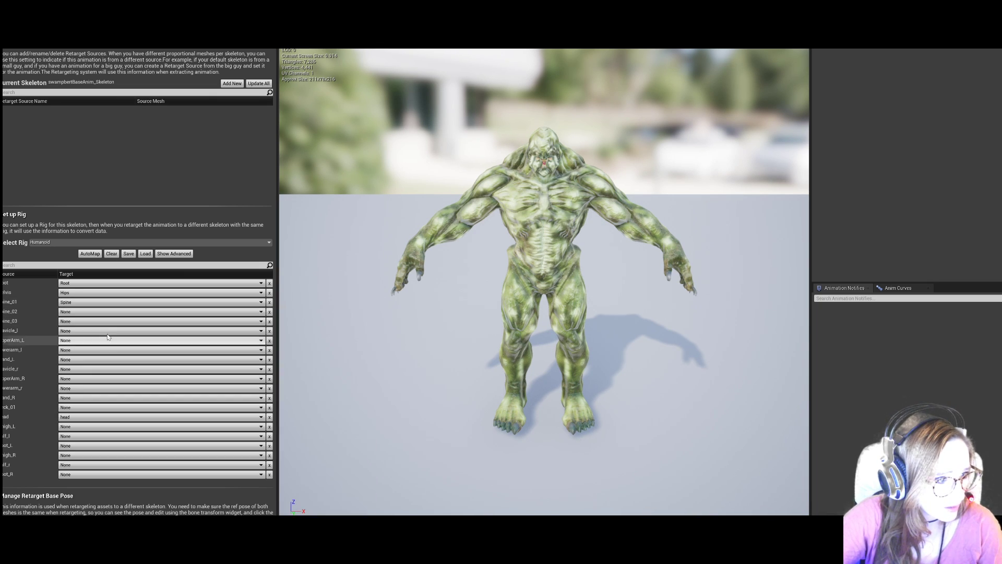
click(110, 316)
click(112, 352)
click(117, 321)
click(123, 366)
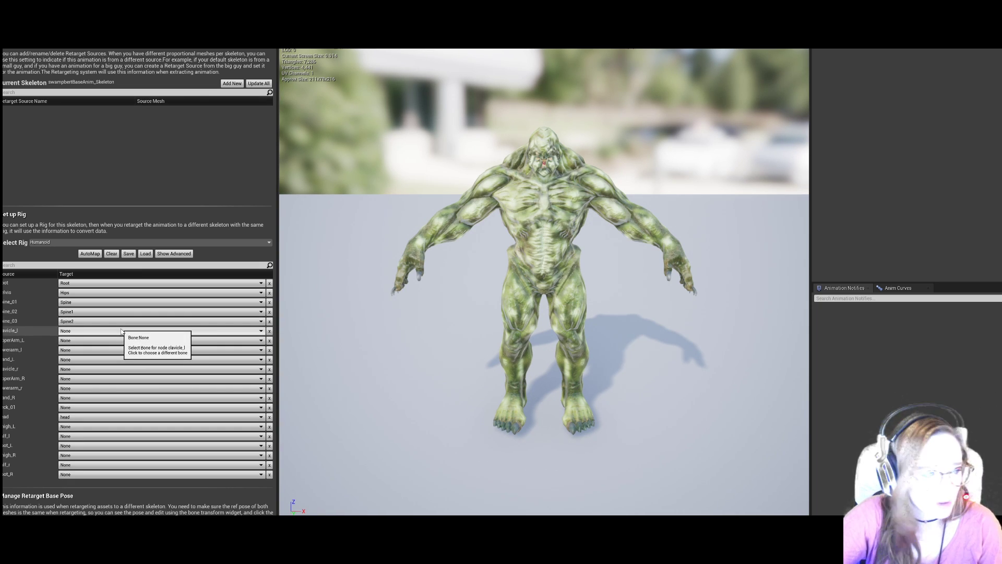
Map the left arm nodes: clavicle_l to LeftShoulder, UpperArm_L to LeftArm, lowerarm_l to LeftForeArm and Hand_L to LeftHand.
click(122, 332)
click(124, 183)
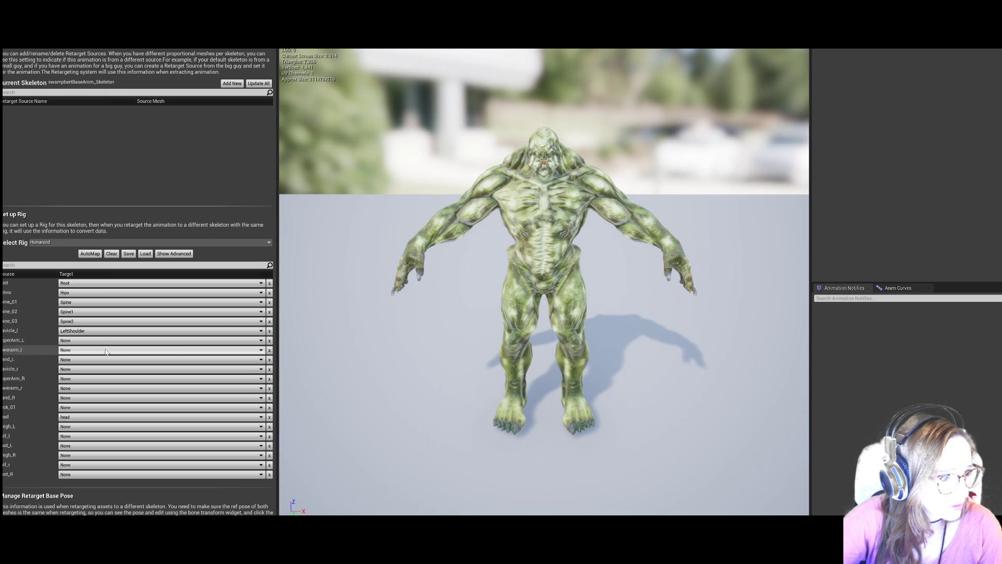
click(106, 340)
click(124, 199)
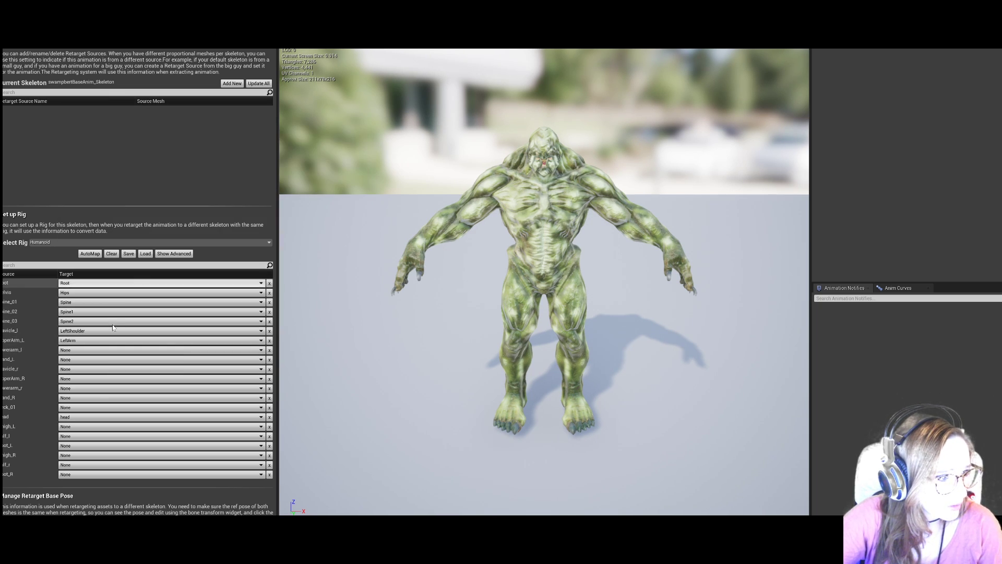
click(113, 350)
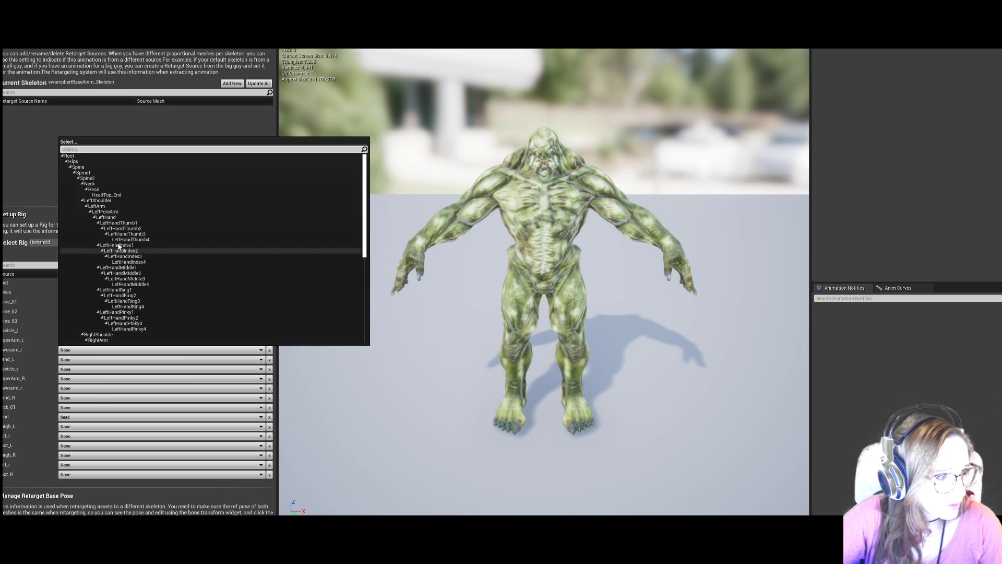
click(126, 213)
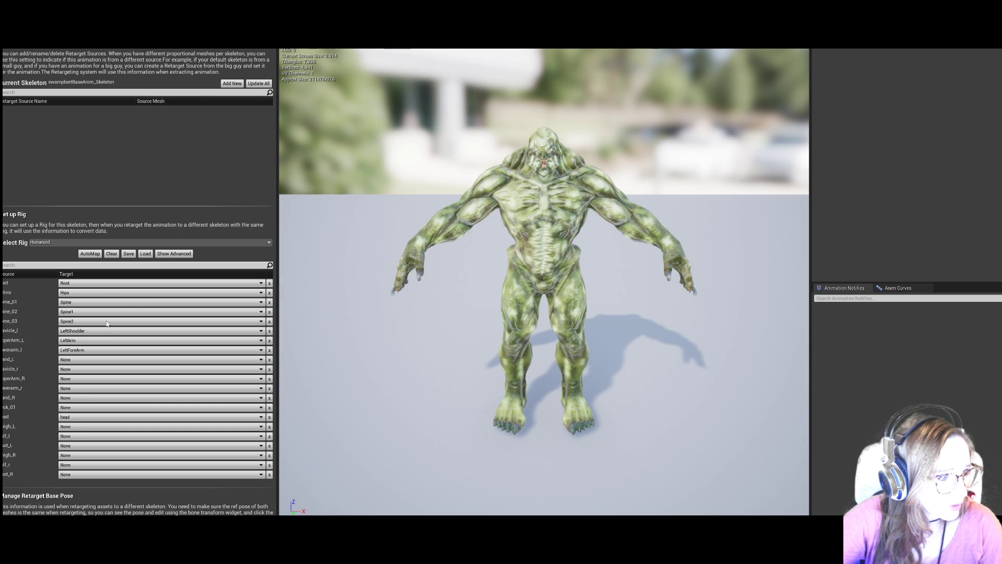
click(106, 362)
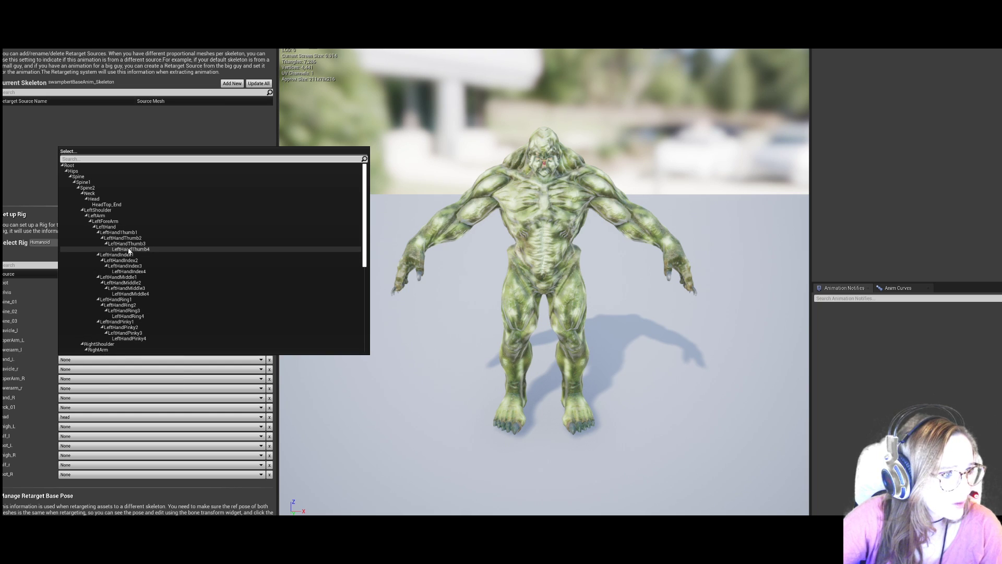
click(107, 227)
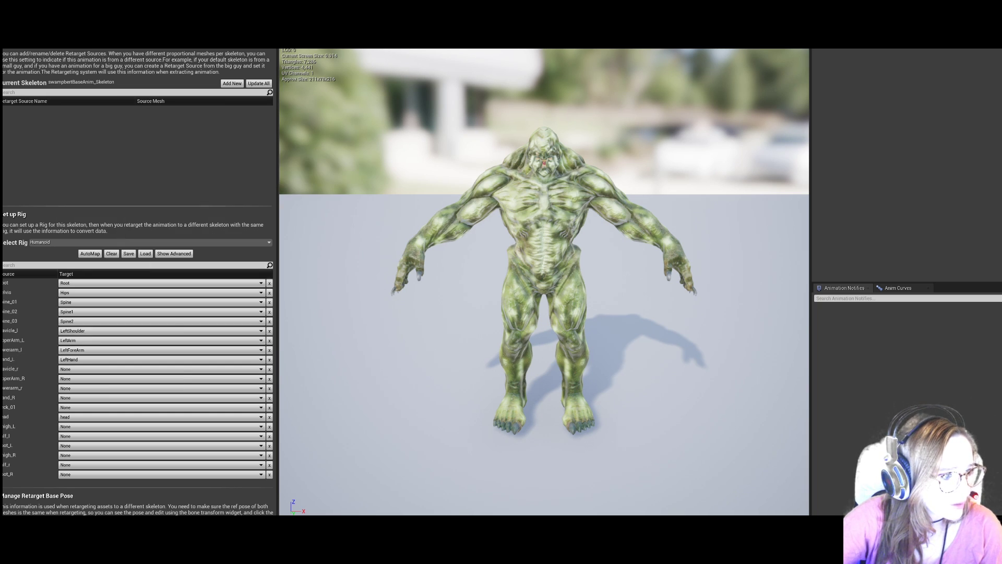
Map clavicle_r to RightShoulder, UpperArm_R to RightArm, lowerarm_r to RightForeArm, Hand_R to RightHand, and neck_01 to Neck.
click(108, 372)
scroll(130, 312, down, 3)
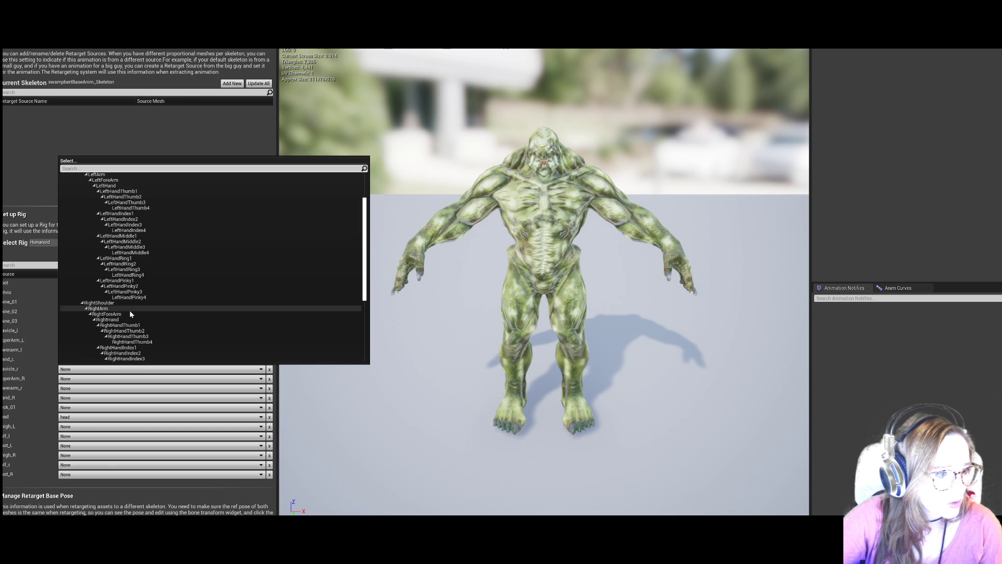
click(125, 304)
click(107, 379)
scroll(106, 275, down, 3)
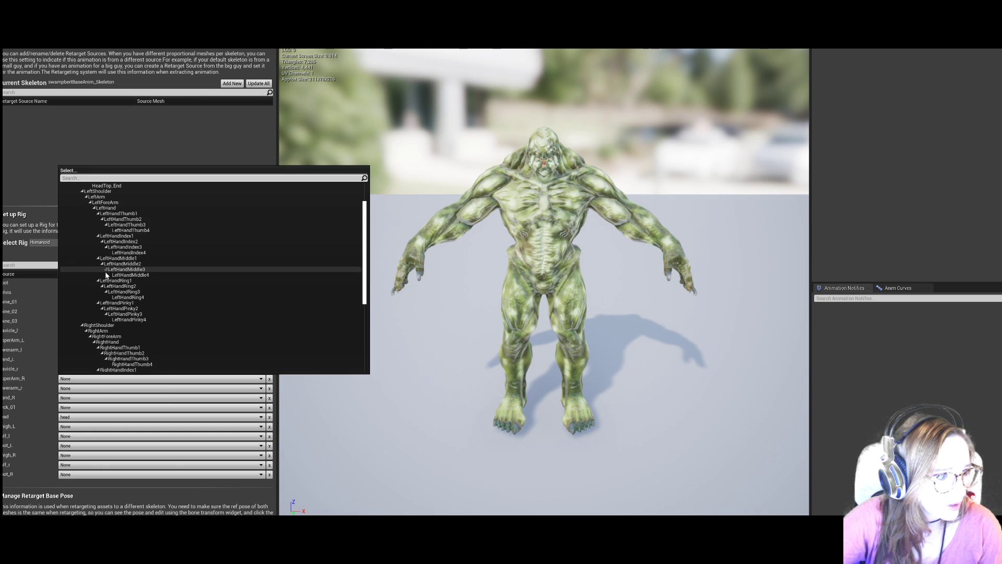
click(107, 284)
click(97, 388)
scroll(104, 271, down, 5)
click(105, 245)
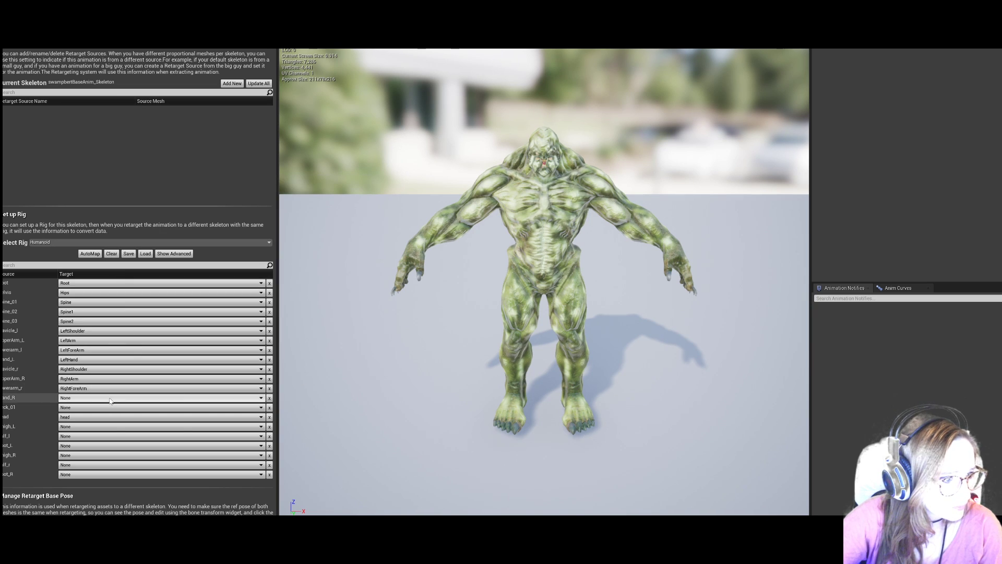
click(110, 400)
scroll(117, 273, down, 5)
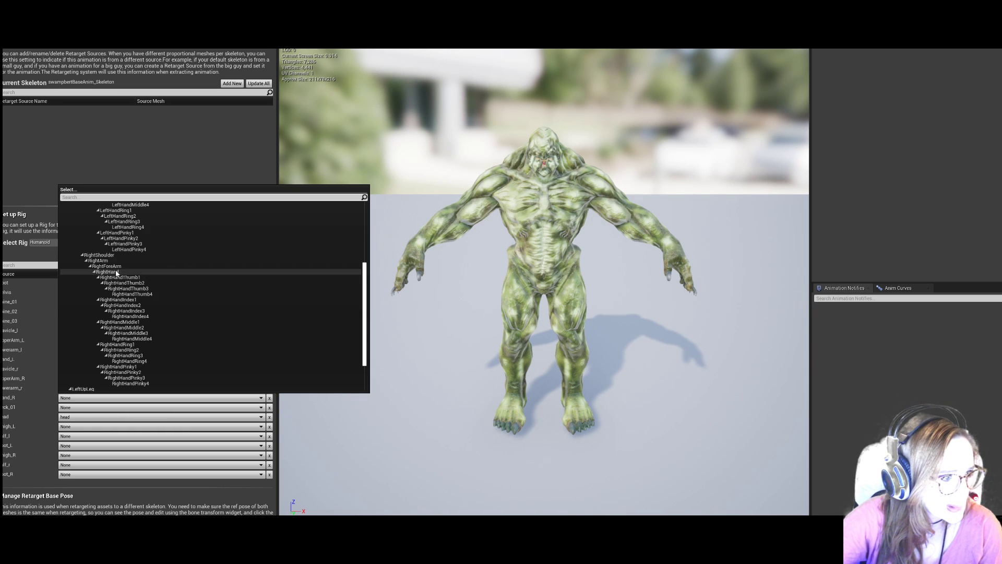
click(113, 272)
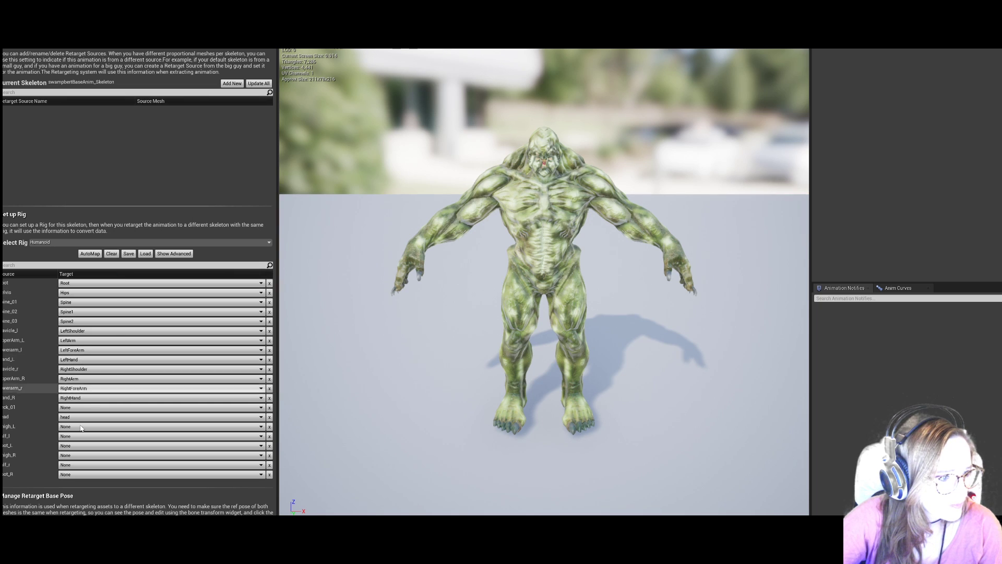
click(77, 408)
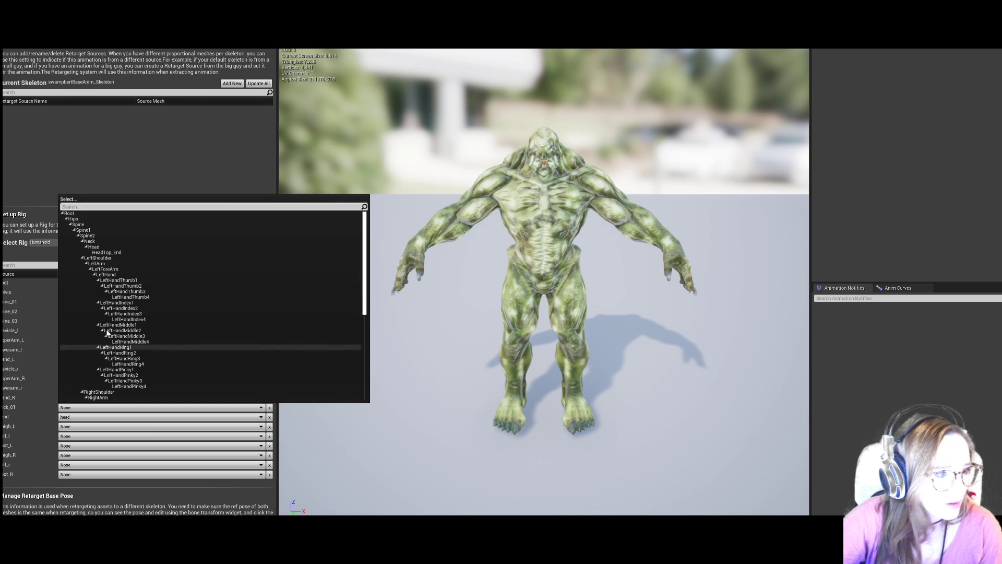
click(90, 241)
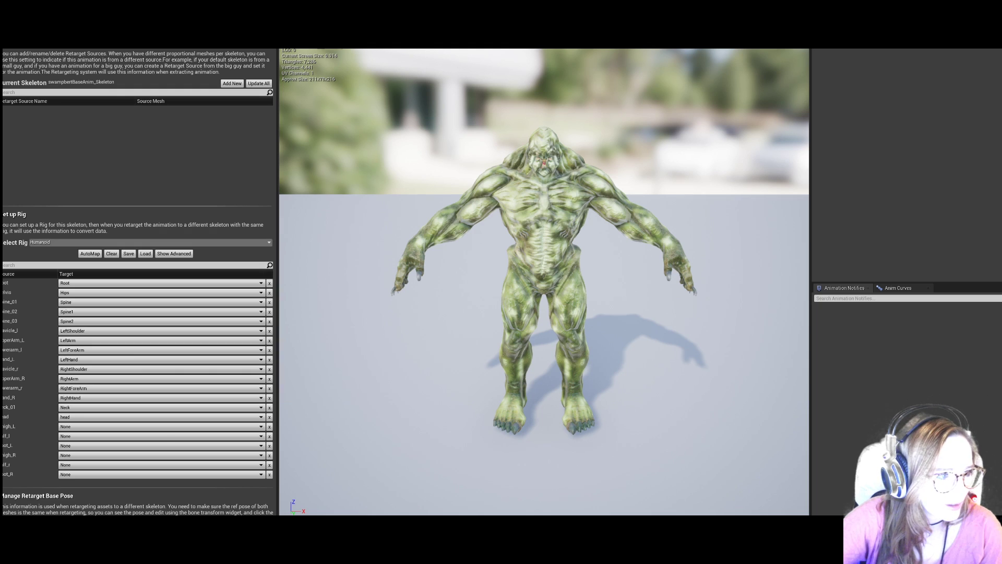
Map the left leg nodes: Thigh_L to LeftUpLeg, calf_l to LeftLeg and Foot_L to LeftFoot.
click(98, 418)
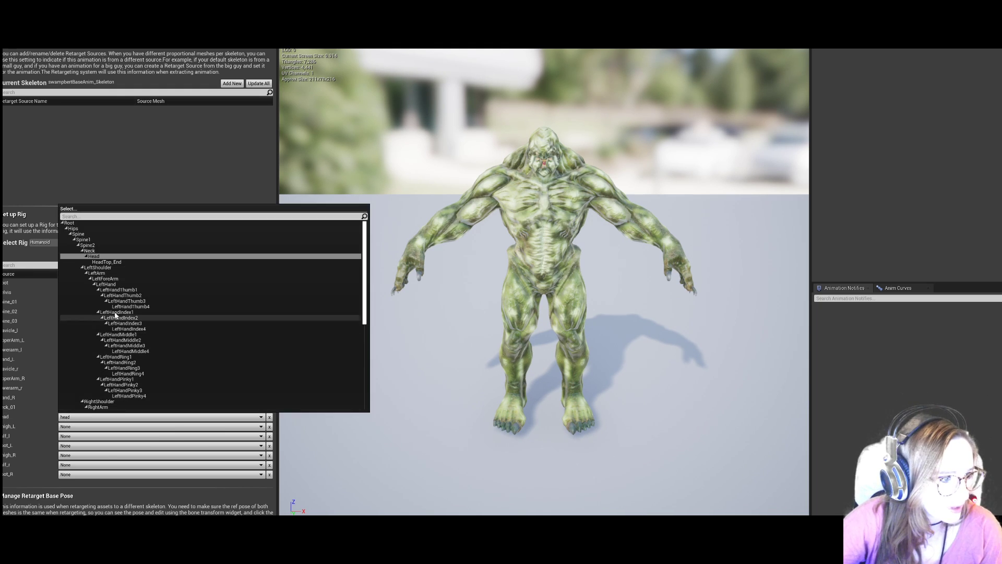
click(104, 427)
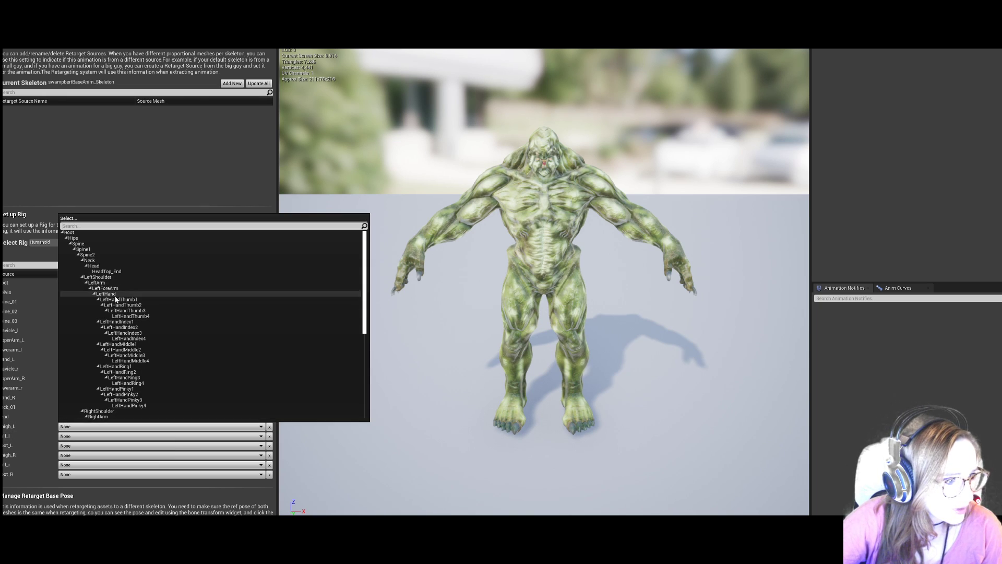
scroll(125, 334, down, 10)
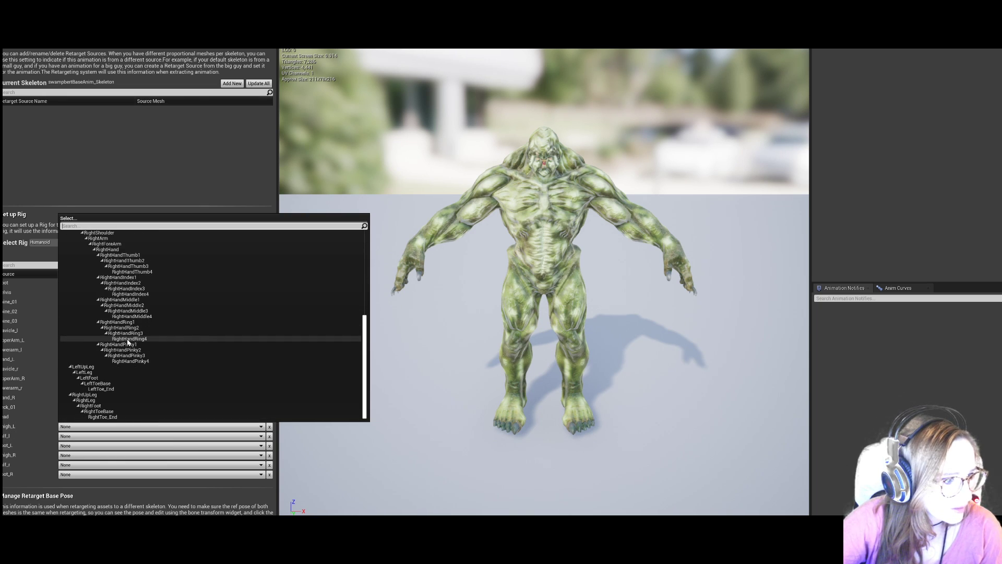
click(98, 367)
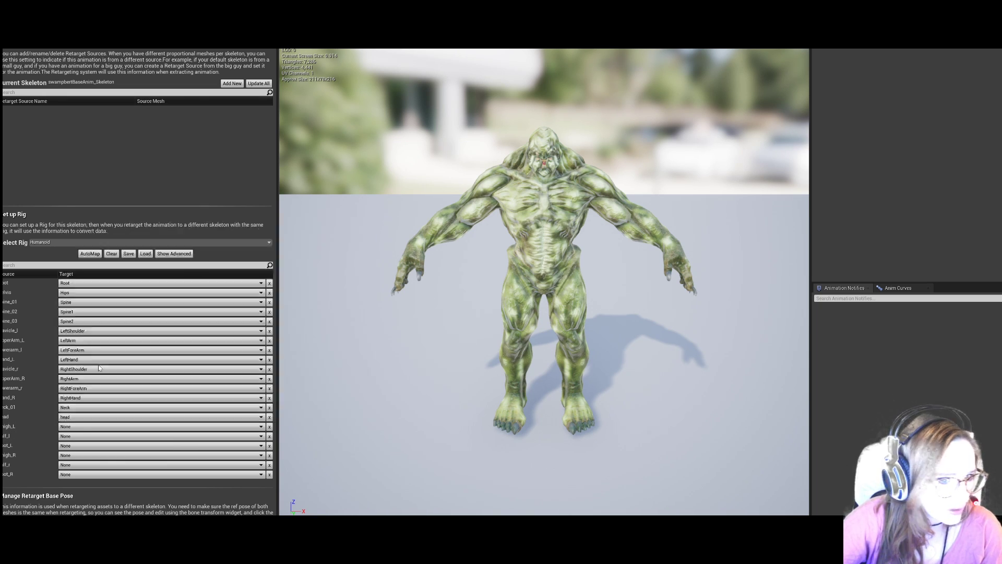
click(114, 437)
scroll(157, 355, down, 10)
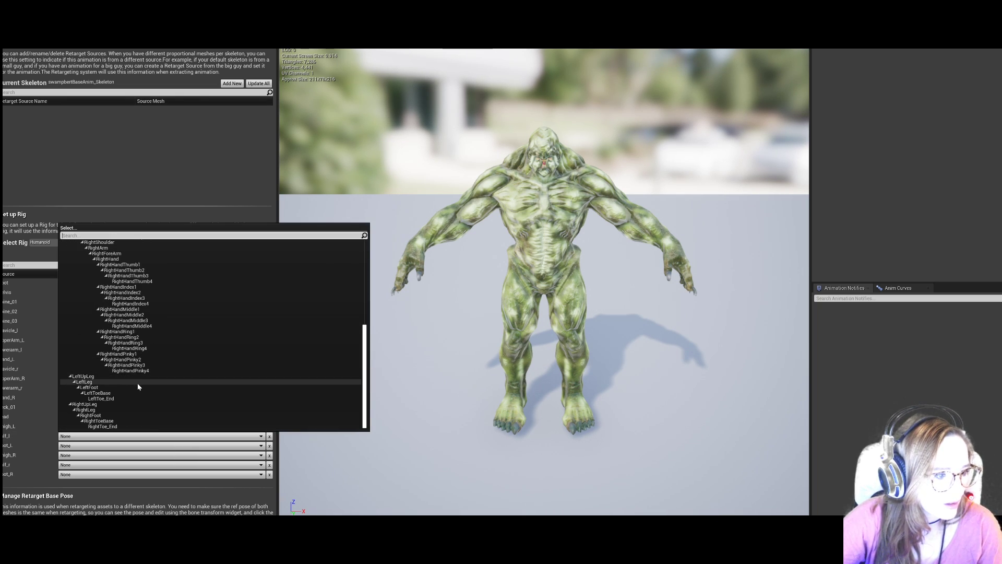
click(137, 383)
click(96, 446)
scroll(96, 365, down, 10)
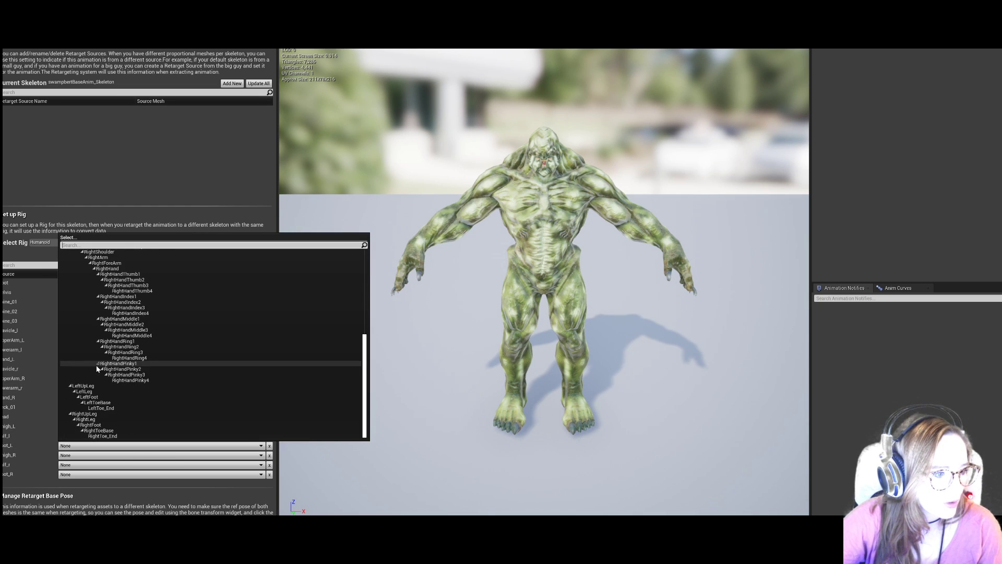
click(96, 399)
Map Thigh_R to RightUpLeg, calf_r to RightLeg and Foot_R to RightFoot, and save the skeleton.
click(89, 454)
scroll(94, 408, down, 10)
click(91, 416)
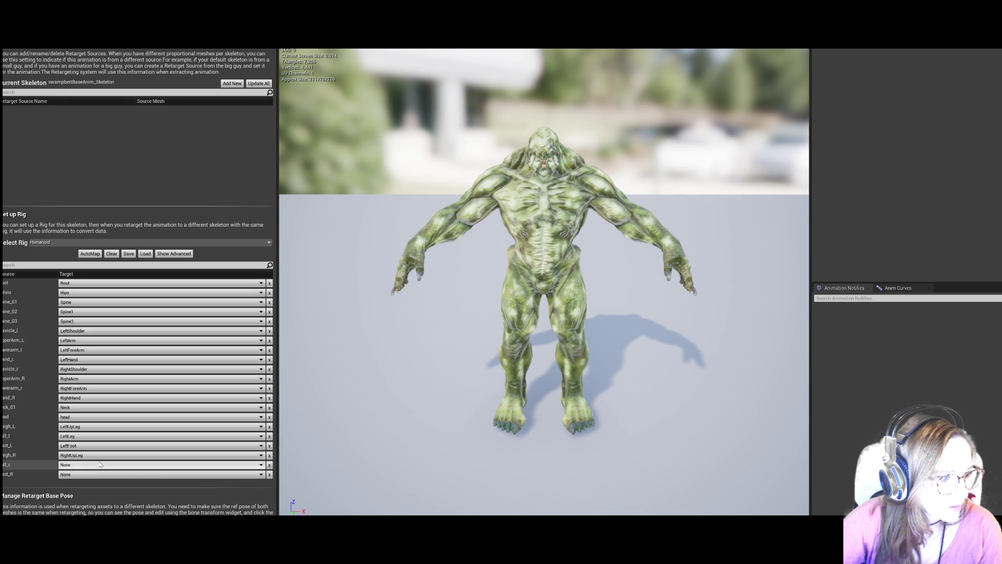
click(100, 464)
scroll(100, 433, down, 10)
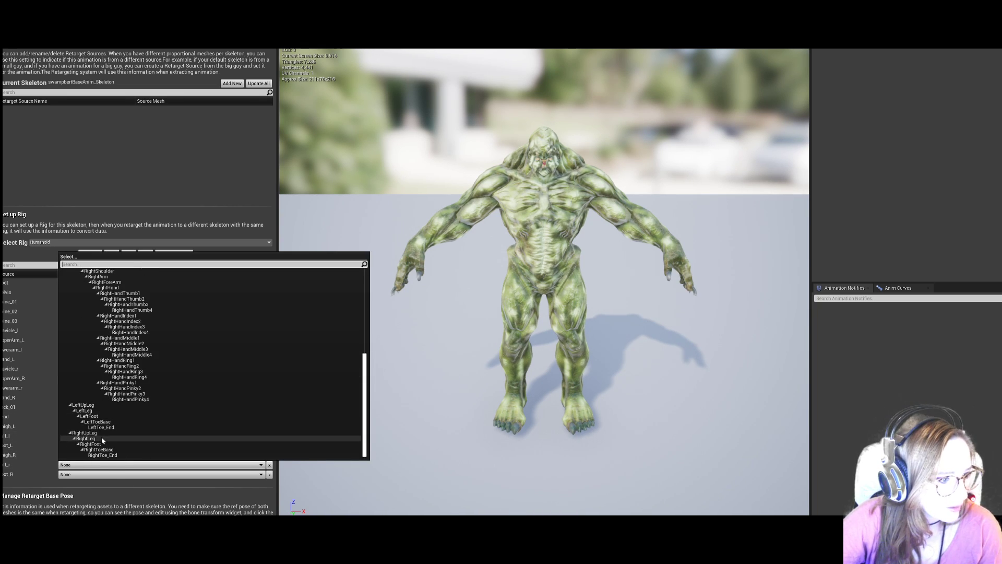
click(102, 440)
click(94, 474)
scroll(93, 449, down, 10)
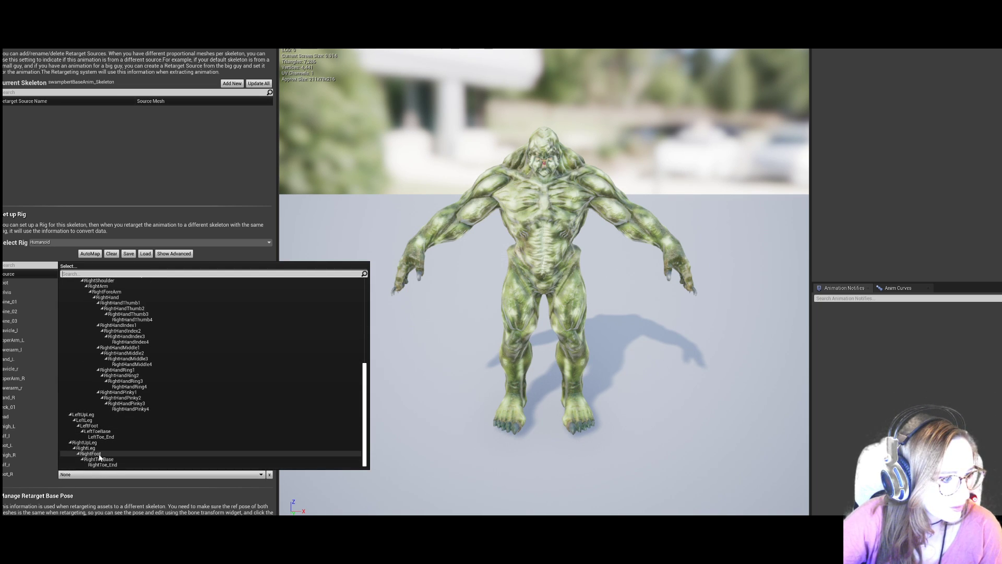
click(100, 454)
key(ctrl+s)
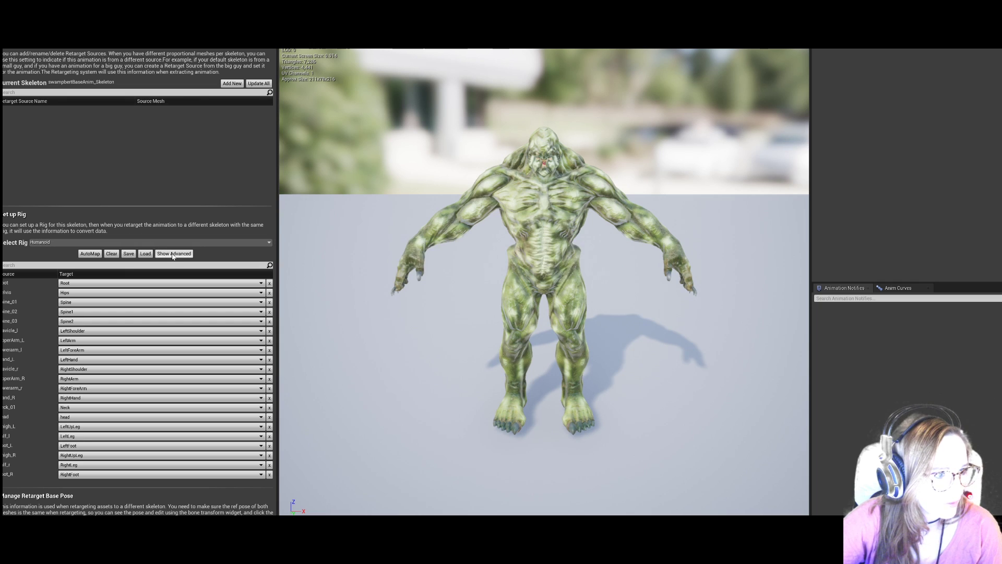
Show swampbertBaseAnim_Skeleton's advanced rig nodes, and snip swampbert_Skeleton's base rig mapping with Snipping Tool as a reference.
click(172, 254)
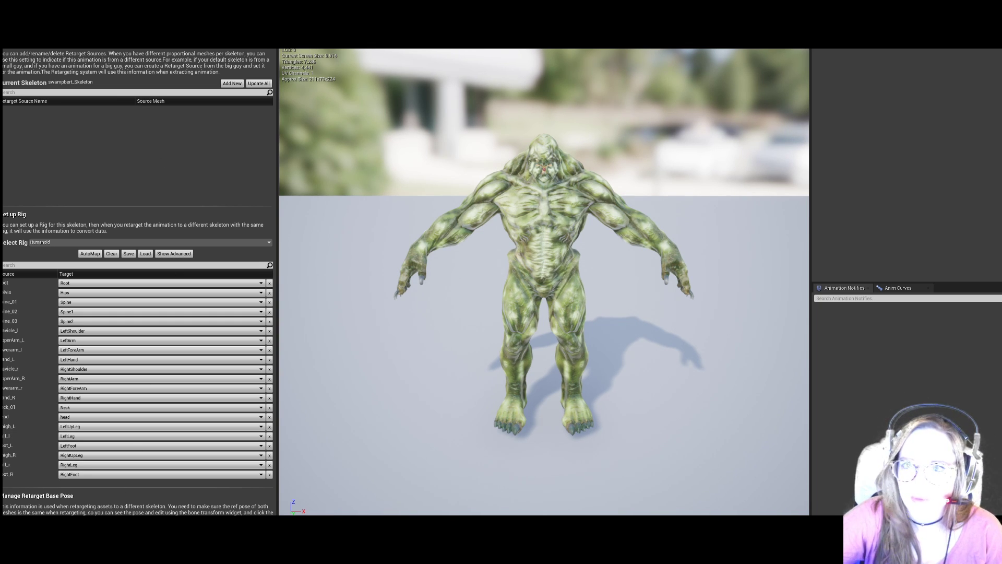
click(675, 285)
drag(2, 206, 291, 514)
drag(198, 124, 1001, 53)
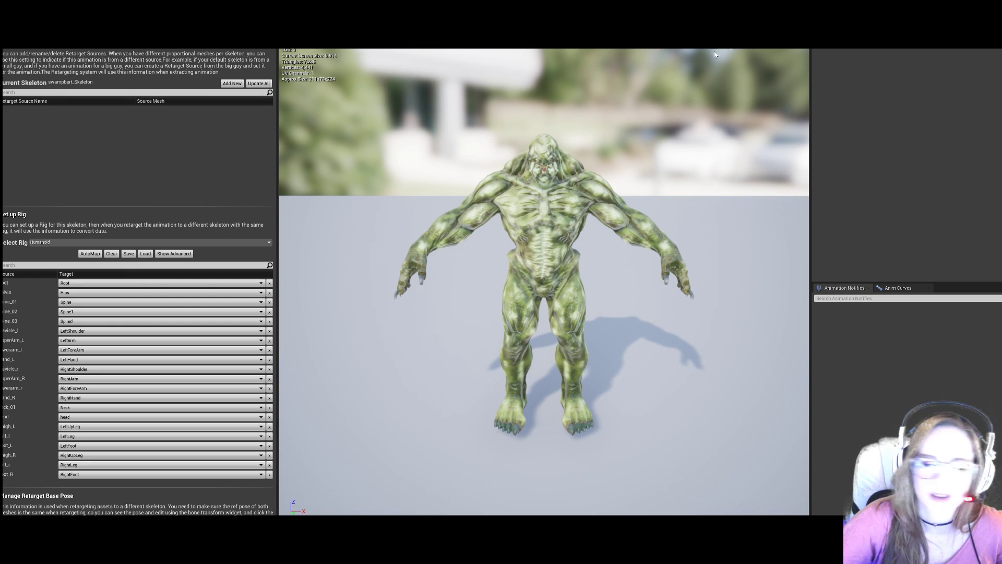
Show swampbert_Skeleton's advanced rig nodes and snip their finger mappings with Snipping Tool.
click(175, 254)
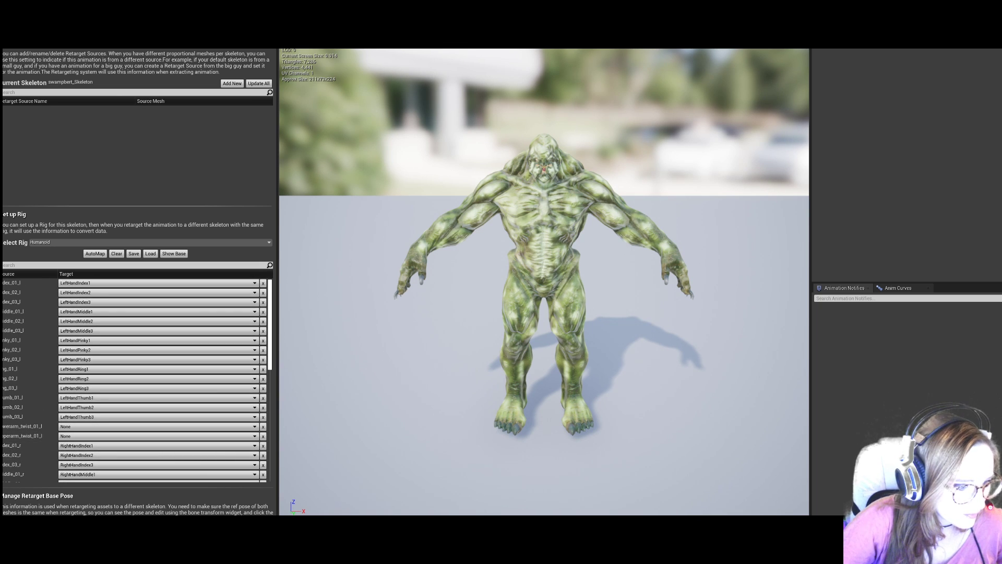
click(677, 285)
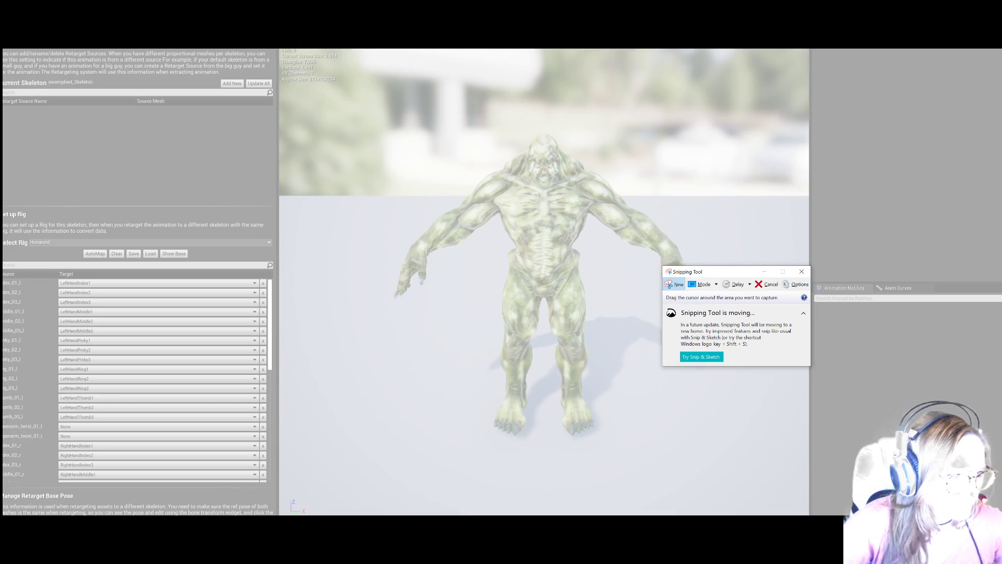
drag(2, 260, 300, 504)
click(333, 182)
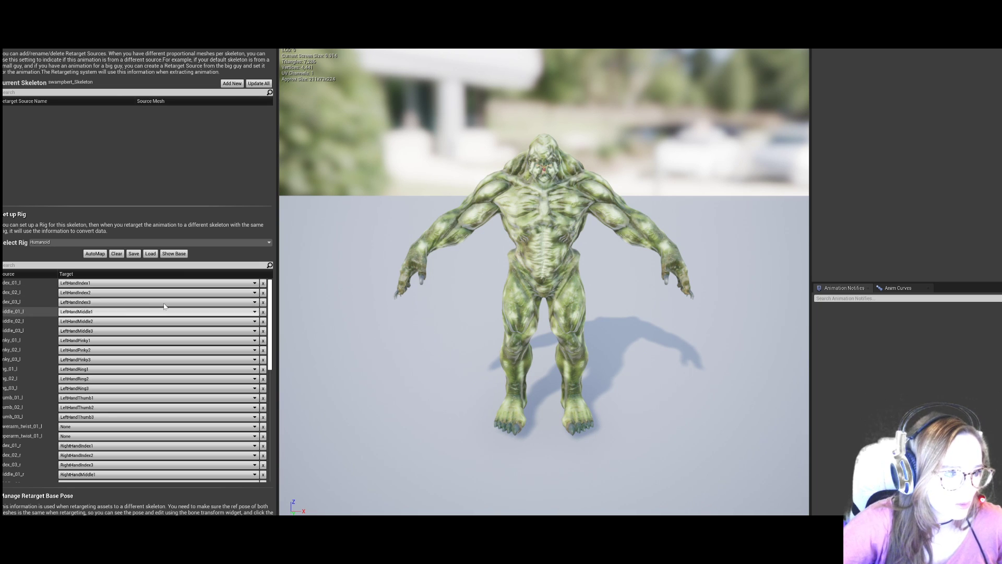
Check swampbert_Skeleton's bone hierarchy and return to the advanced rig mapping of swampbertBaseAnim_Skeleton.
click(130, 27)
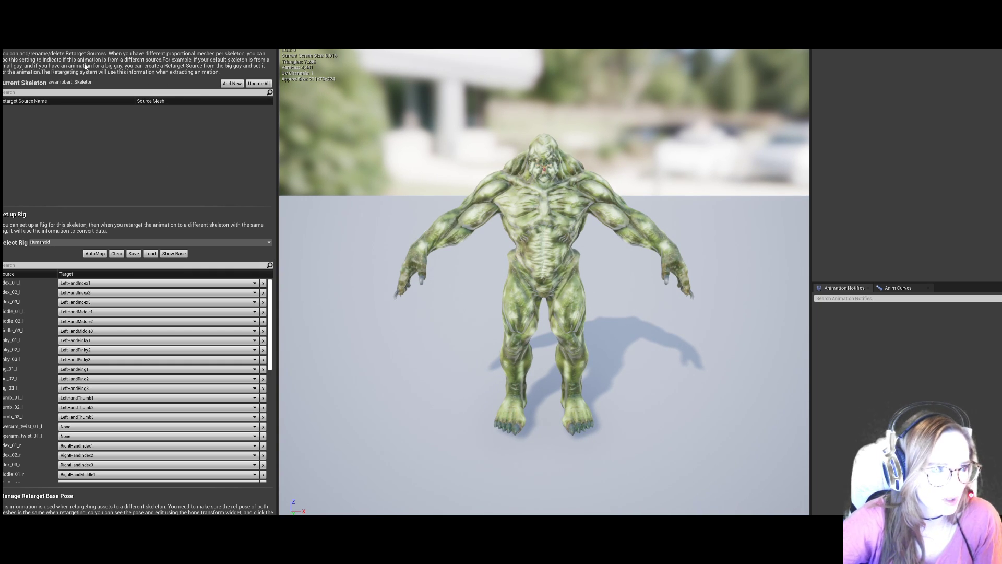
click(32, 25)
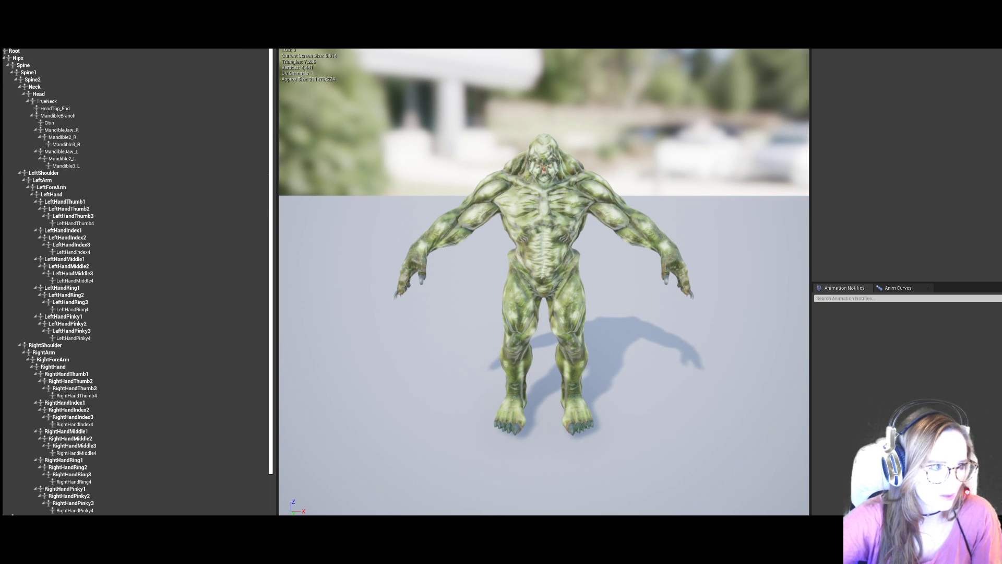
click(83, 26)
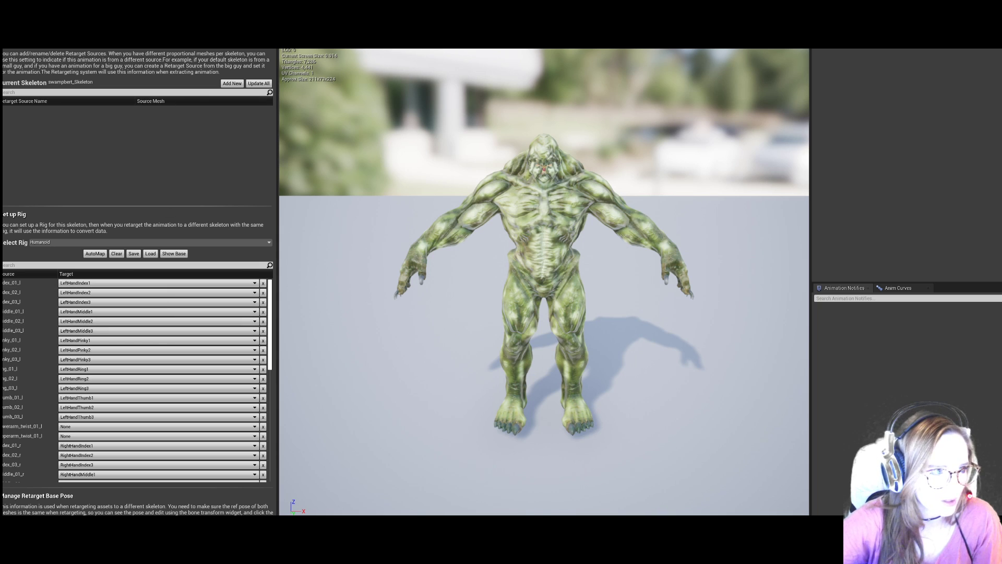
click(157, 5)
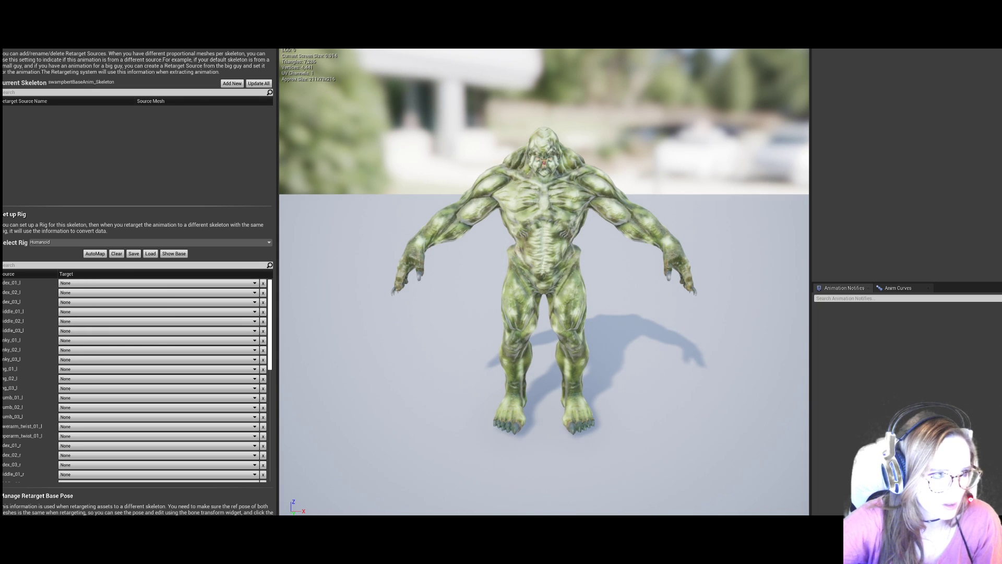
Map the left index finger: index_01_l to LeftHandIndex1, index_02_l to LeftHandIndex2 and index_03_l to LeftHandIndex3.
click(146, 282)
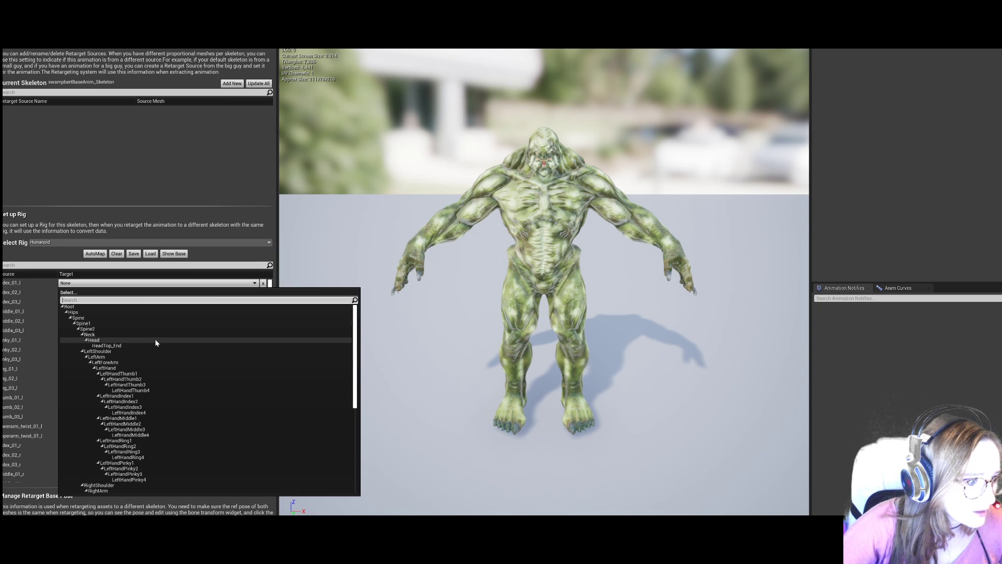
scroll(158, 336, down, 3)
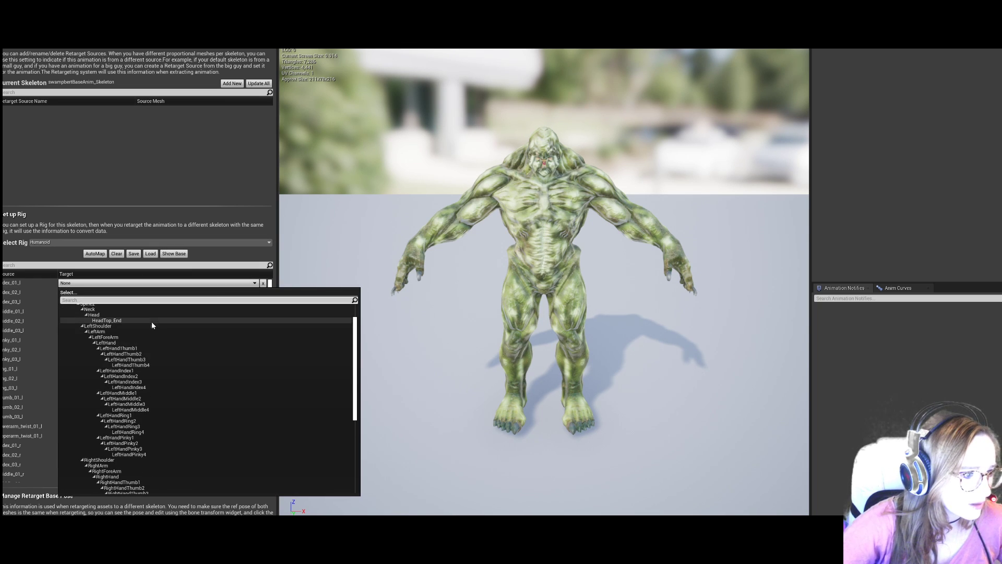
click(159, 370)
click(157, 292)
click(153, 398)
click(104, 302)
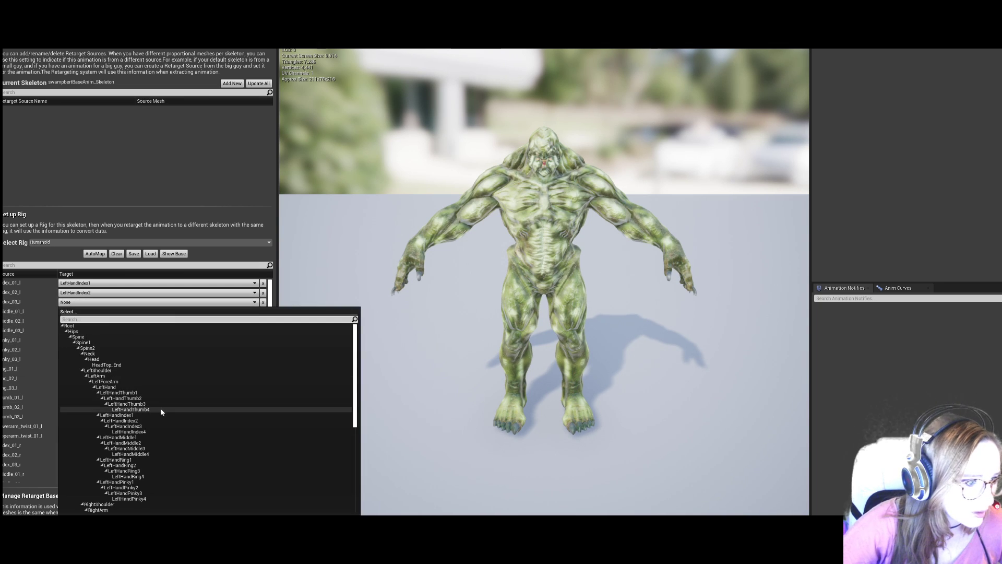
click(161, 425)
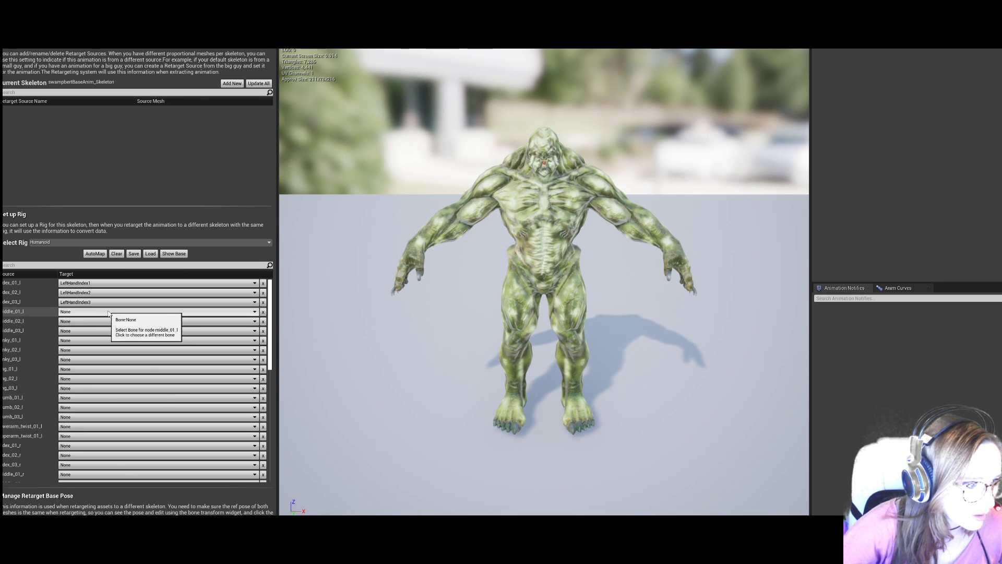
Map the left middle finger: middle_01_l to LeftHandMiddle1, middle_02_l to LeftHandMiddle2 and middle_03_l to LeftHandMiddle3.
click(109, 312)
click(152, 447)
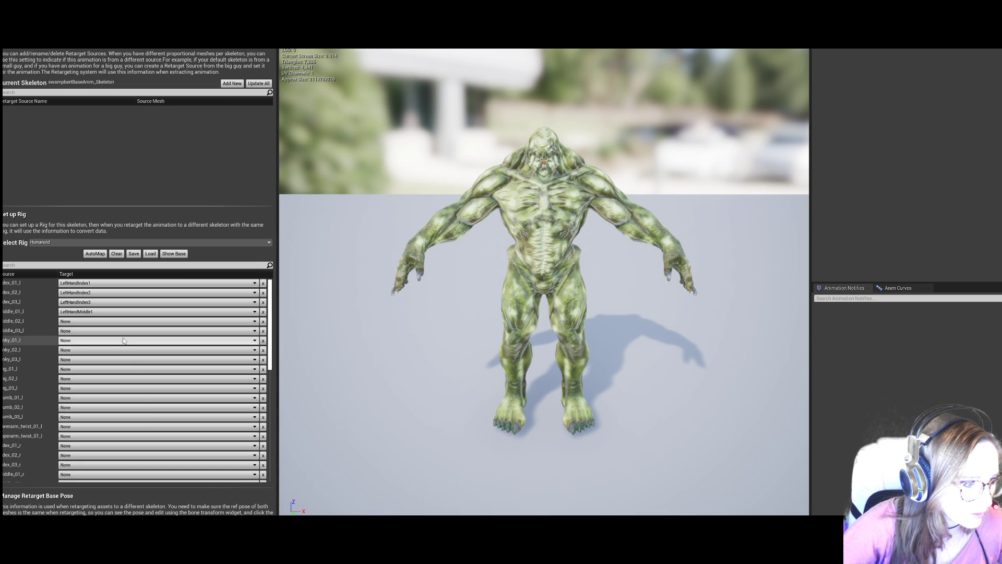
click(110, 321)
click(174, 463)
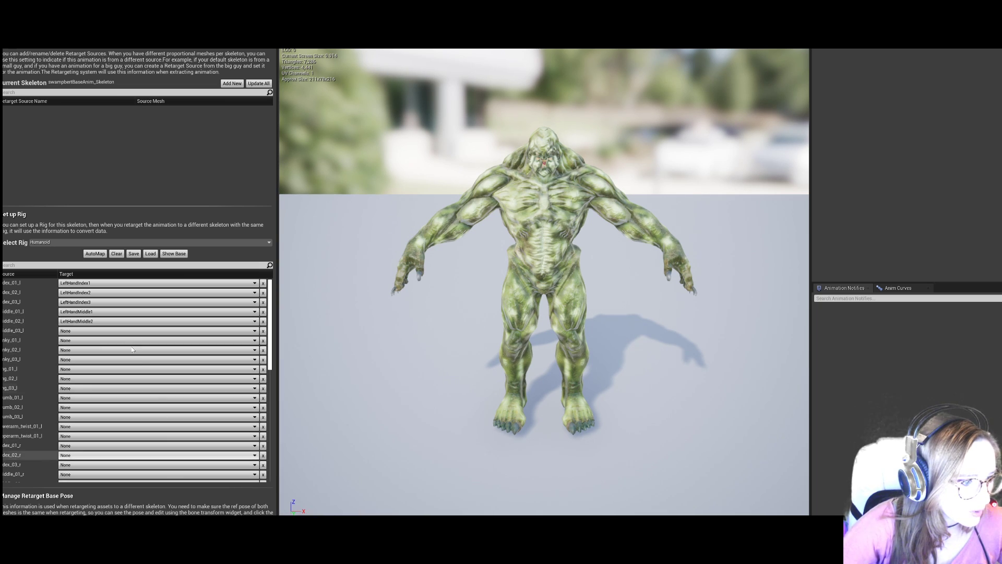
click(136, 331)
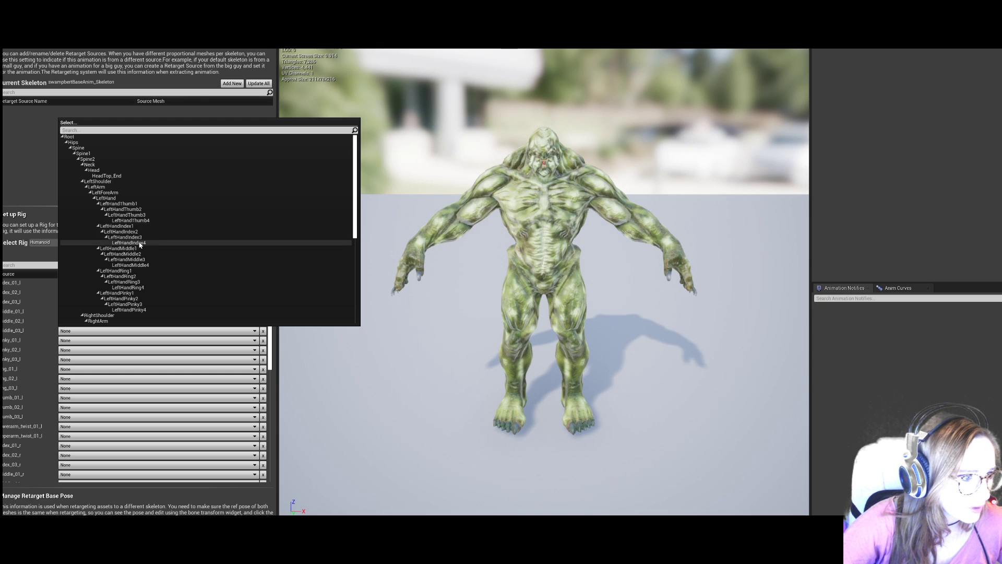
click(137, 259)
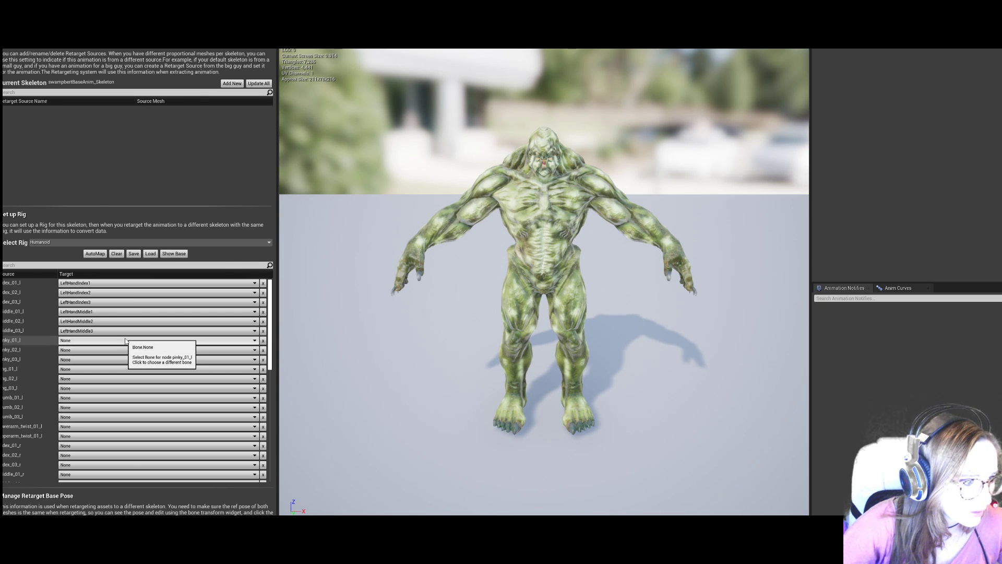
Map the left pinky finger: pinky_01_l to LeftHandPinky1, pinky_02_l to LeftHandPinky2 and pinky_03_l to LeftHandPinky3.
click(126, 341)
click(141, 300)
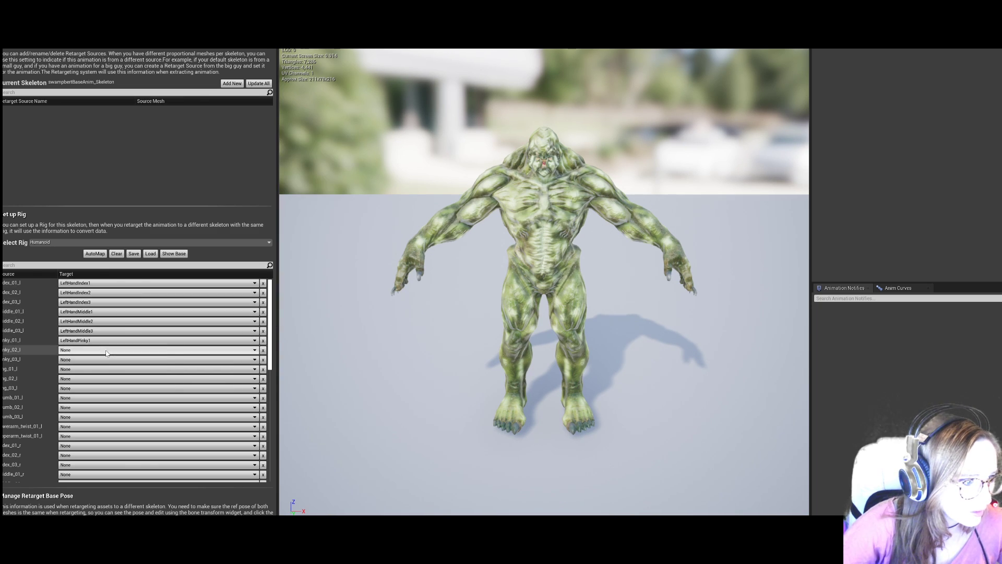
click(106, 351)
click(133, 320)
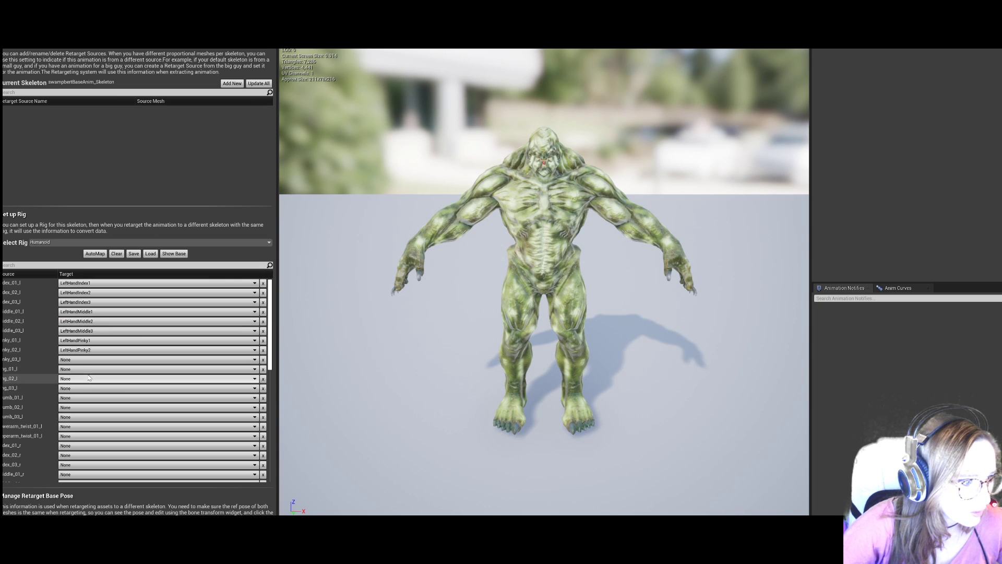
click(104, 360)
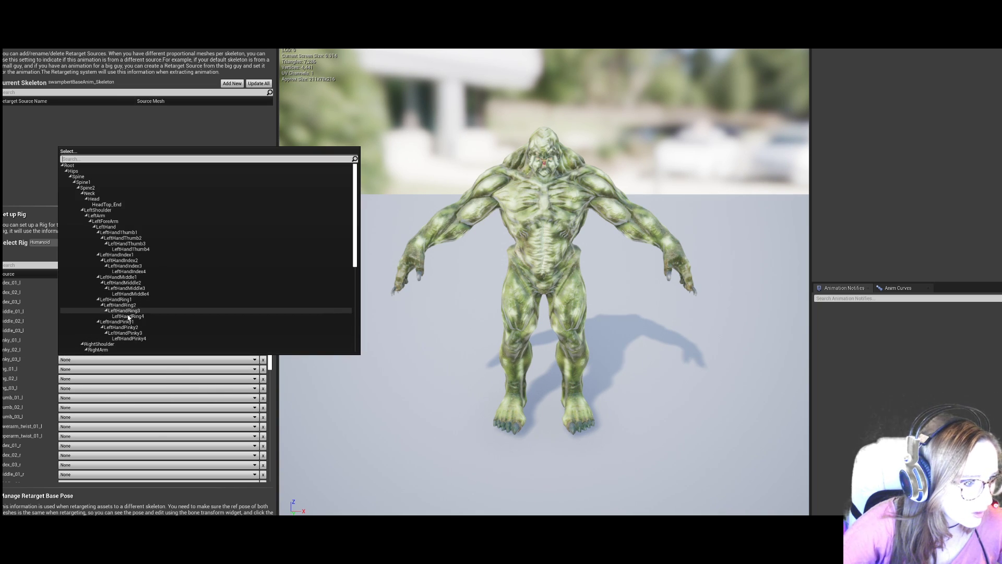
click(137, 333)
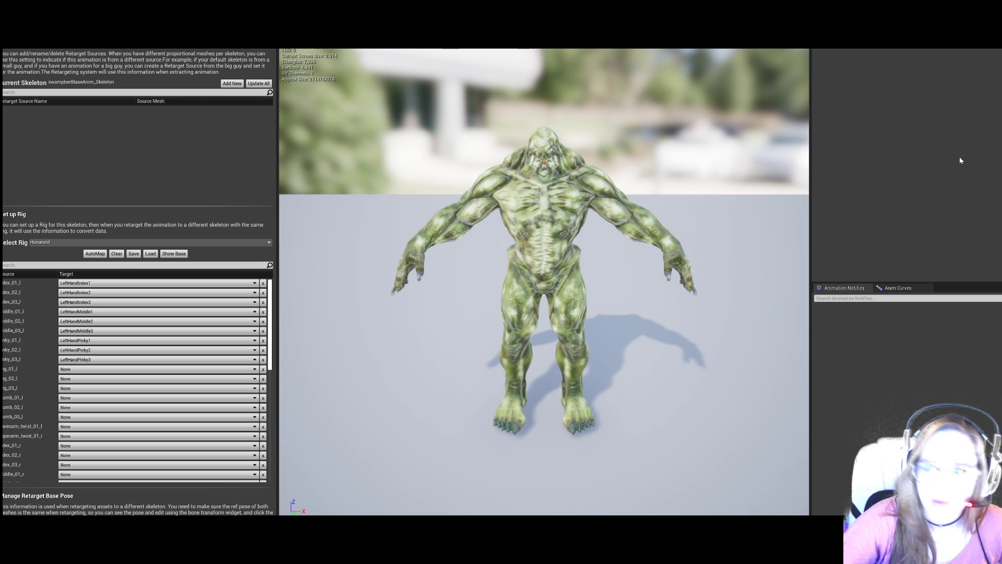
Map the left ring finger: ring_01_l to LeftHandRing1, ring_02_l to LeftHandRing2 and ring_03_l to LeftHandRing3.
drag(1001, 105, 1001, 22)
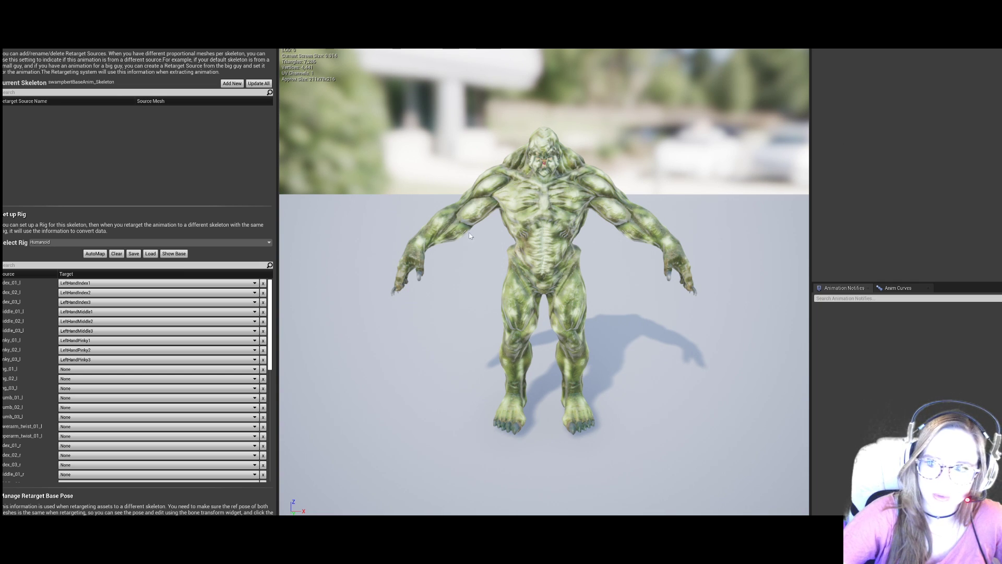
click(115, 369)
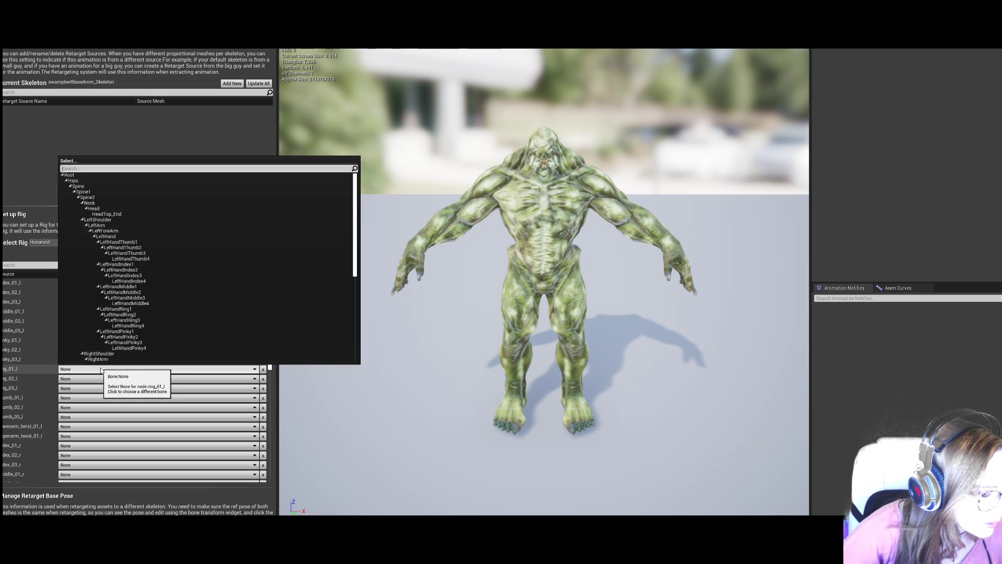
click(120, 309)
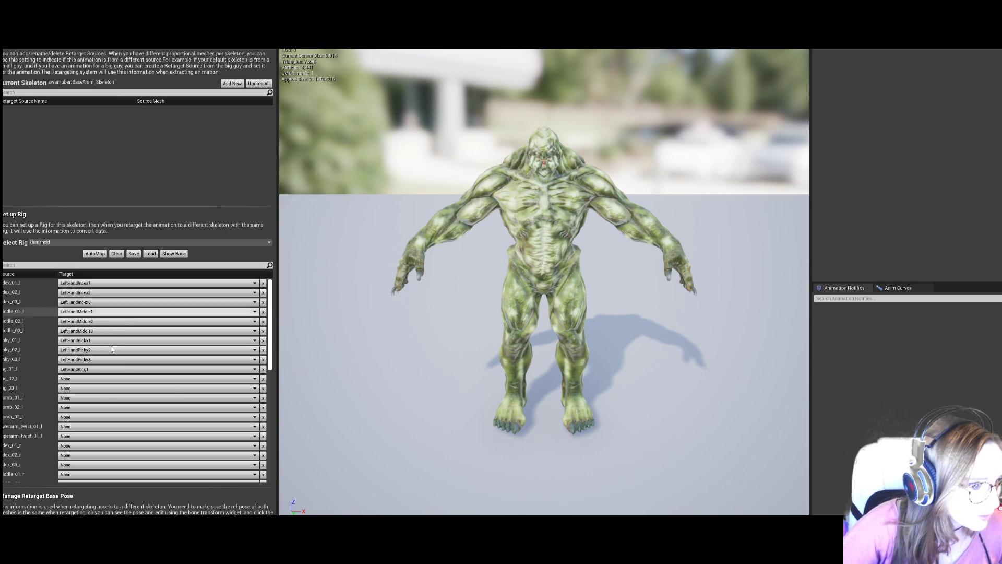
click(115, 378)
click(134, 323)
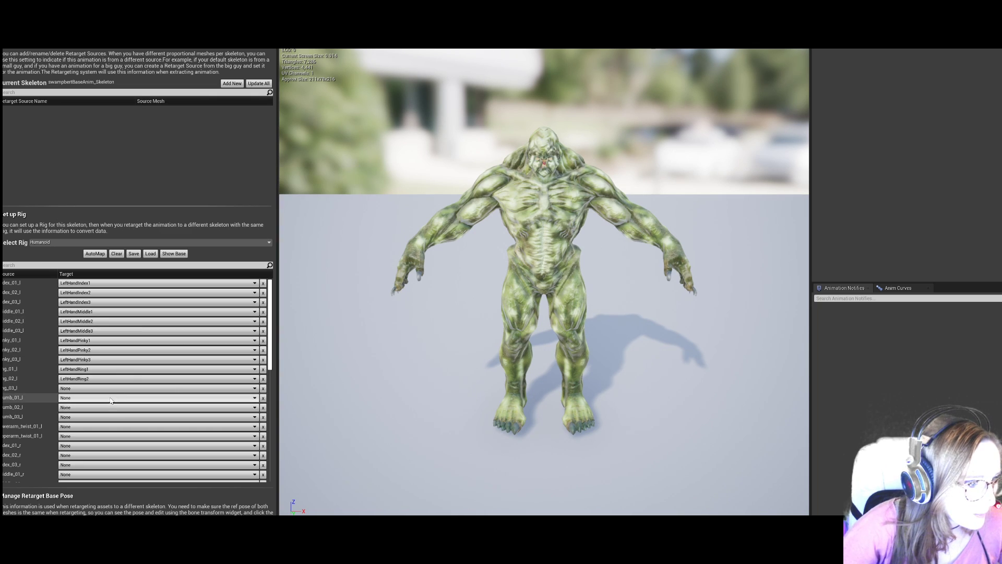
click(112, 389)
click(147, 338)
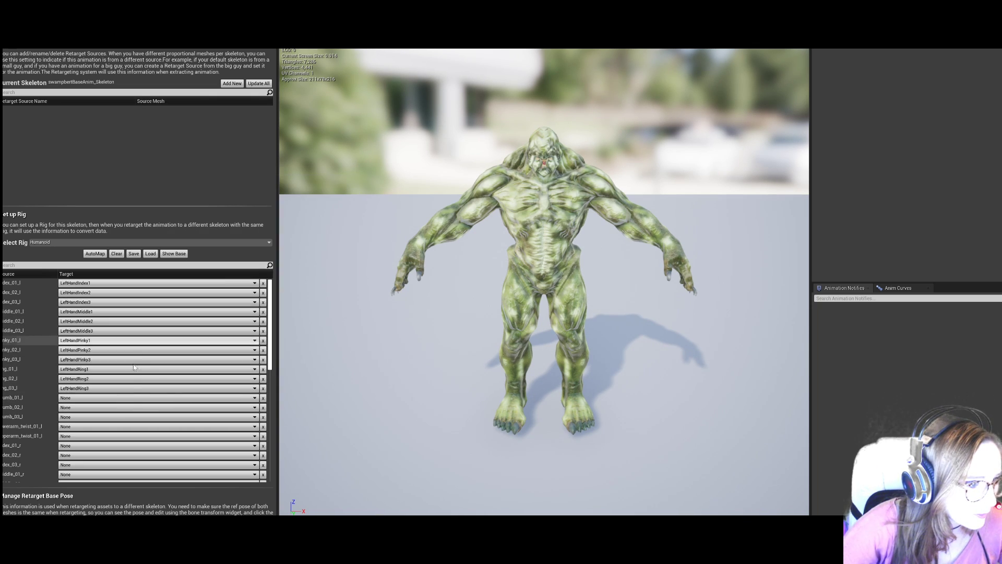
Map the left thumb: thumb_01_l to LeftHandThumb1, thumb_02_l to LeftHandThumb2 and thumb_03_l to LeftHandThumb3.
click(119, 398)
click(119, 271)
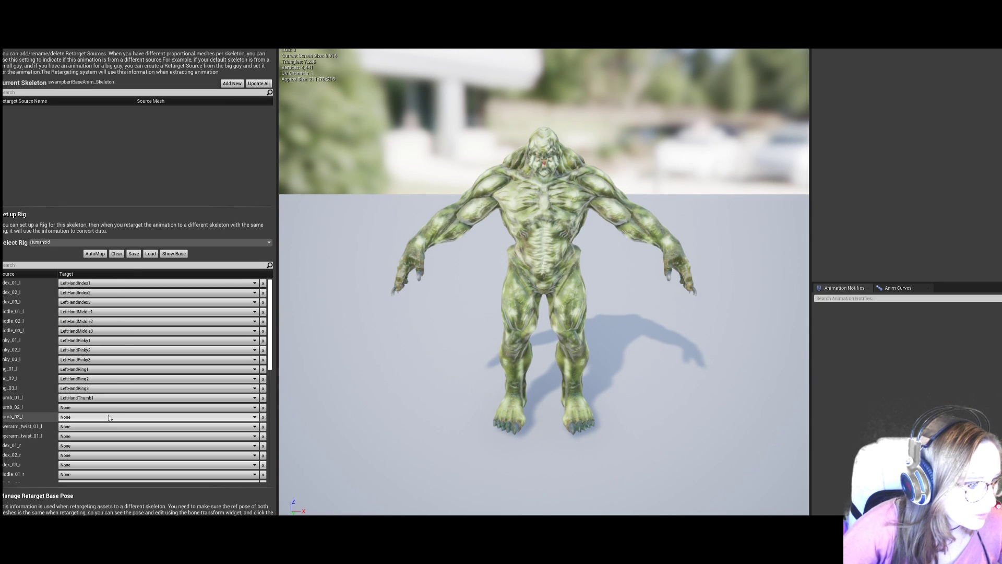
click(116, 408)
click(123, 286)
click(118, 417)
click(146, 303)
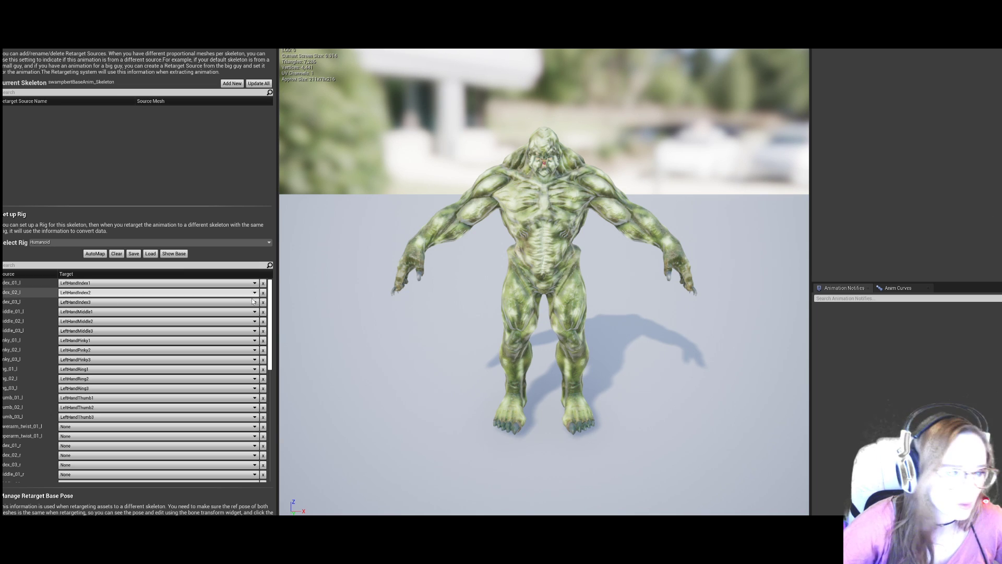
Map the right index finger: index_01_r to RightHandIndex1, index_02_r to RightHandIndex2 and index_03_r to RightHandIndex3.
scroll(271, 328, down, 5)
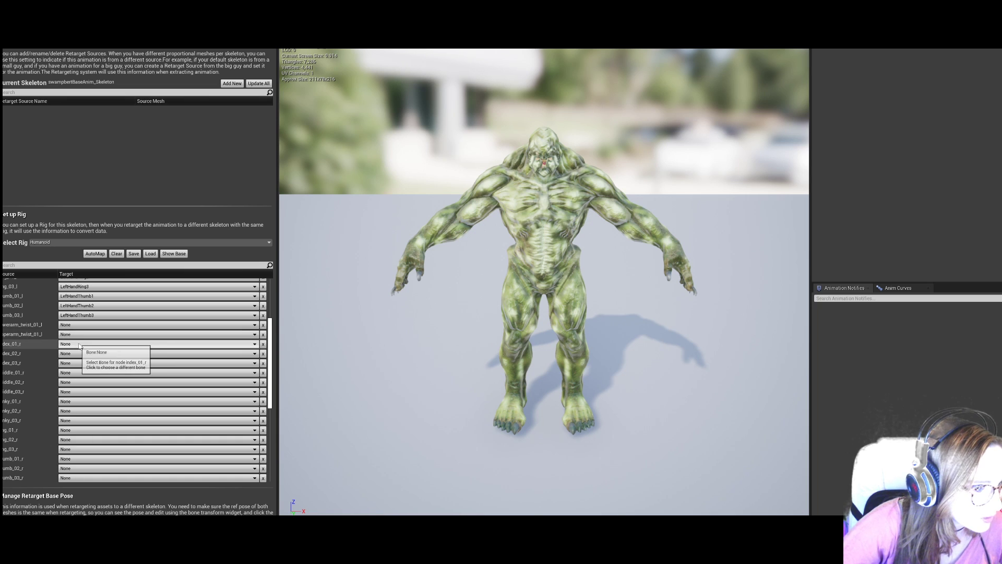
click(75, 344)
scroll(125, 258, down, 10)
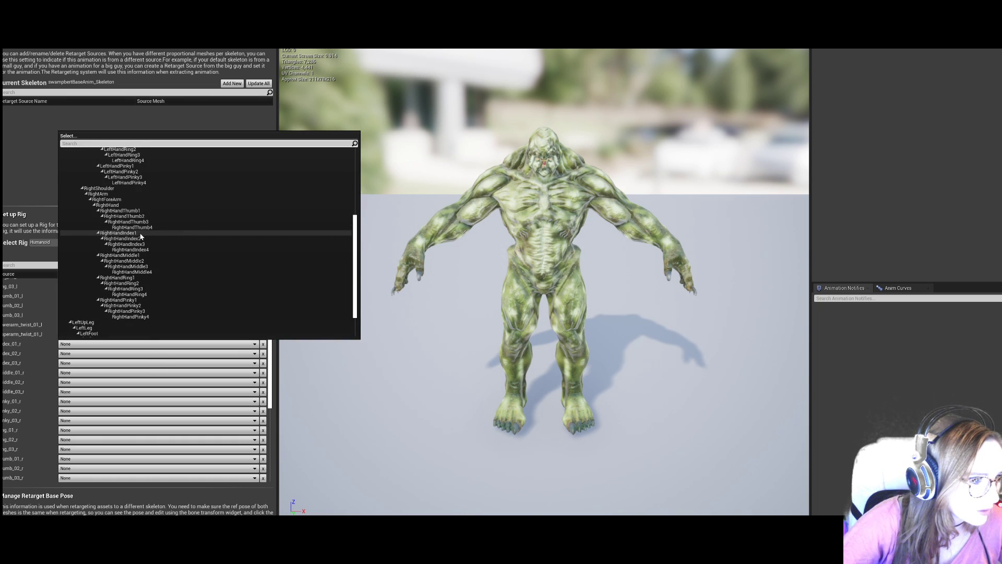
click(140, 234)
click(86, 354)
scroll(131, 250, down, 10)
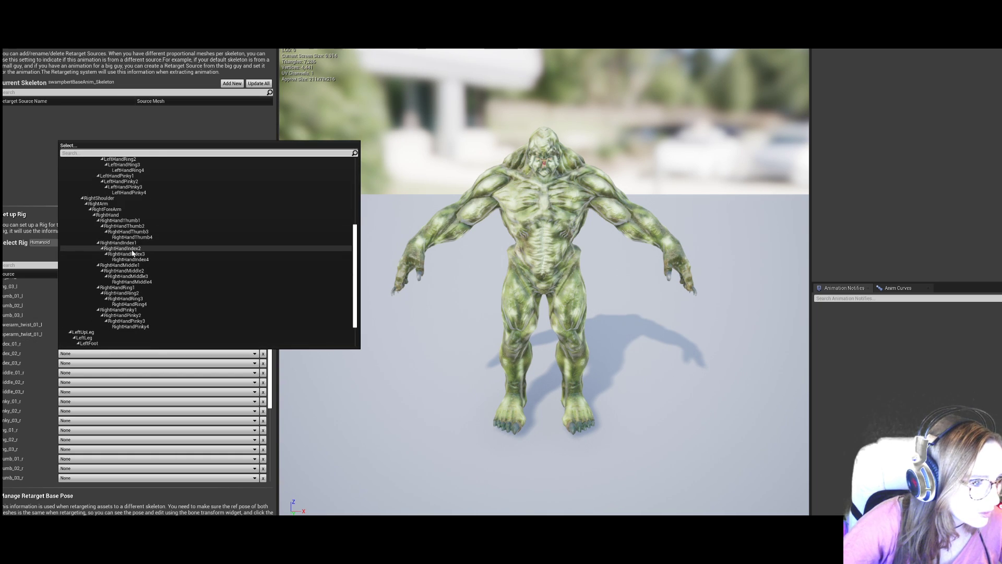
click(131, 253)
click(114, 362)
scroll(152, 259, down, 5)
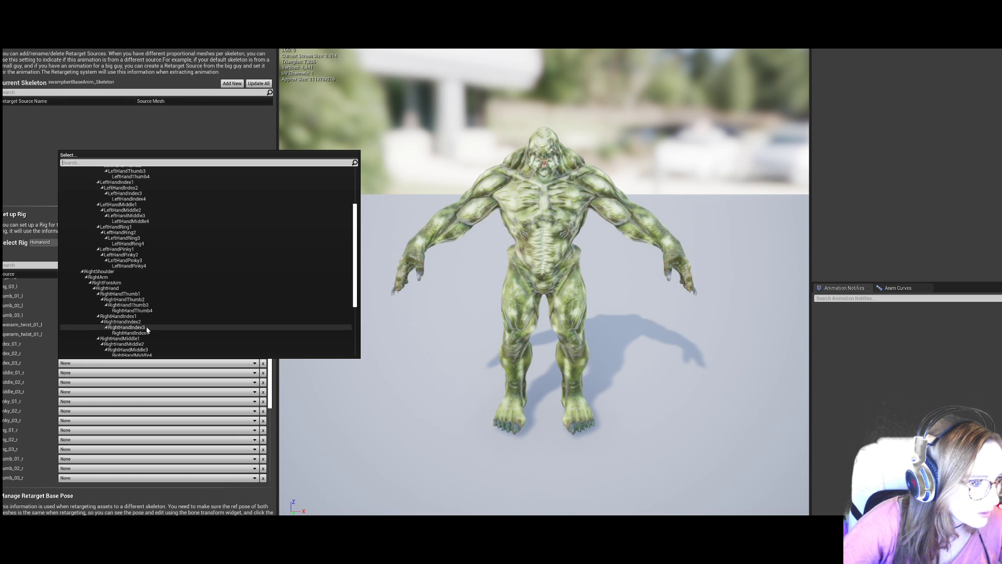
click(147, 327)
Map the right middle finger: middle_01_r to RightHandMiddle1, middle_02_r to RightHandMiddle2 and middle_03_r to RightHandMiddle3.
click(130, 372)
scroll(174, 263, down, 5)
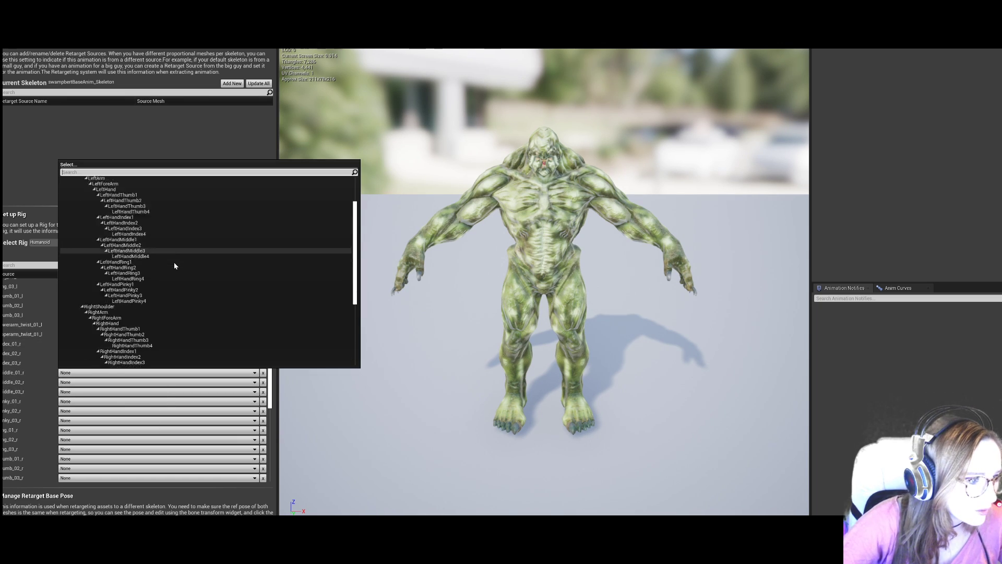
click(152, 309)
click(123, 381)
scroll(139, 293, down, 5)
click(130, 286)
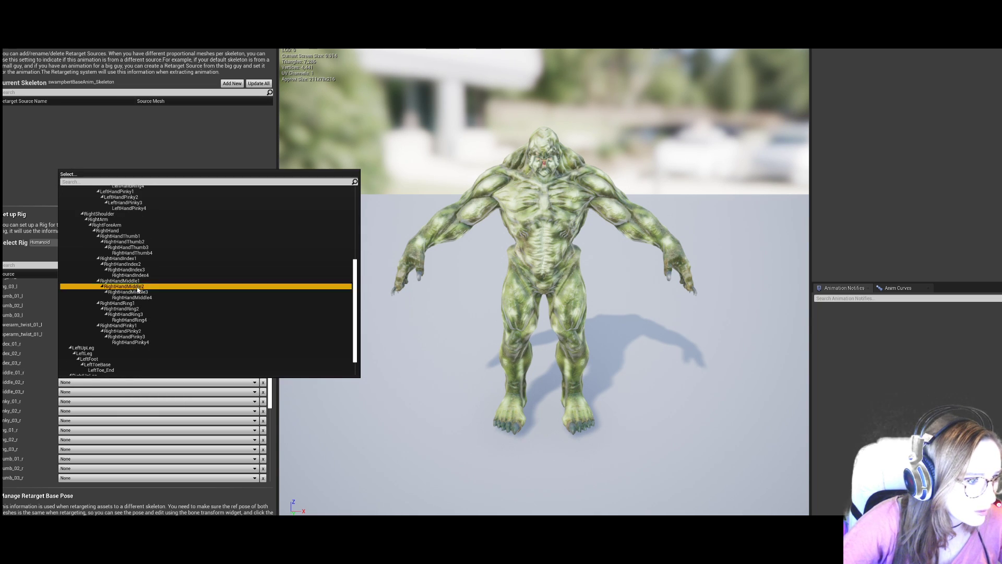
click(130, 392)
scroll(132, 309, down, 5)
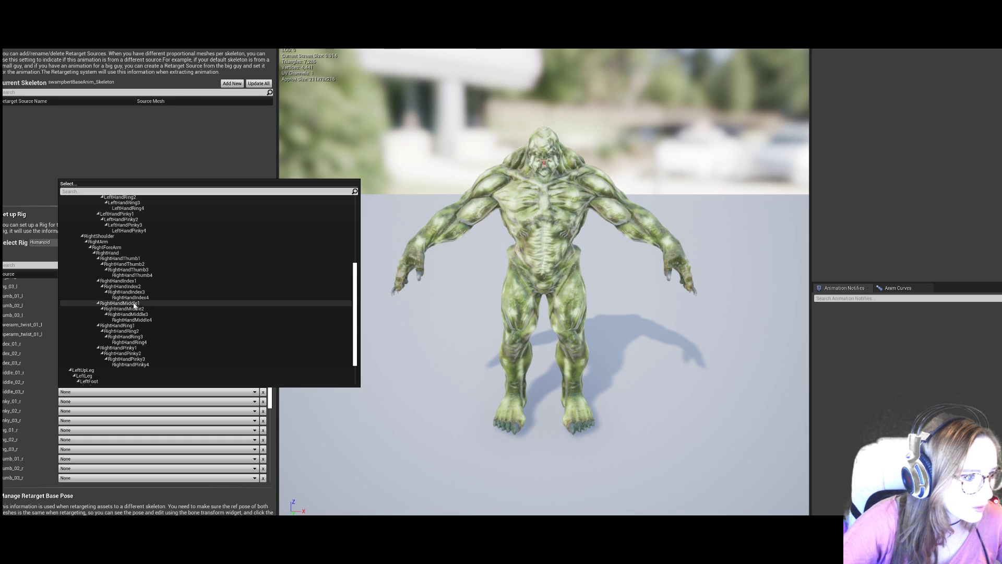
click(139, 315)
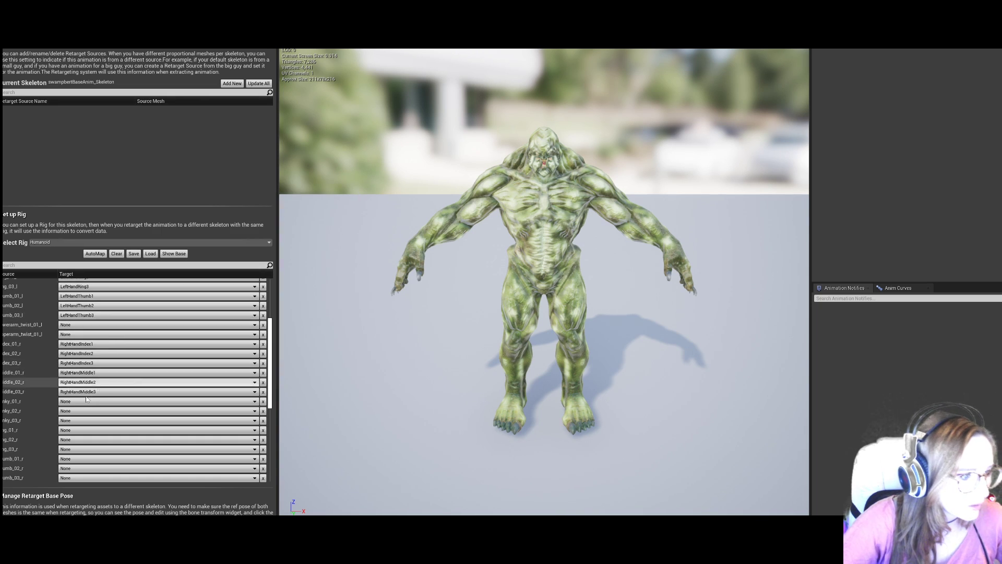
Map the right pinky finger: pinky_01_r to RightHandPinky1, pinky_02_r to RightHandPinky2 and pinky_03_r to RightHandPinky3.
click(130, 401)
scroll(141, 298, down, 3)
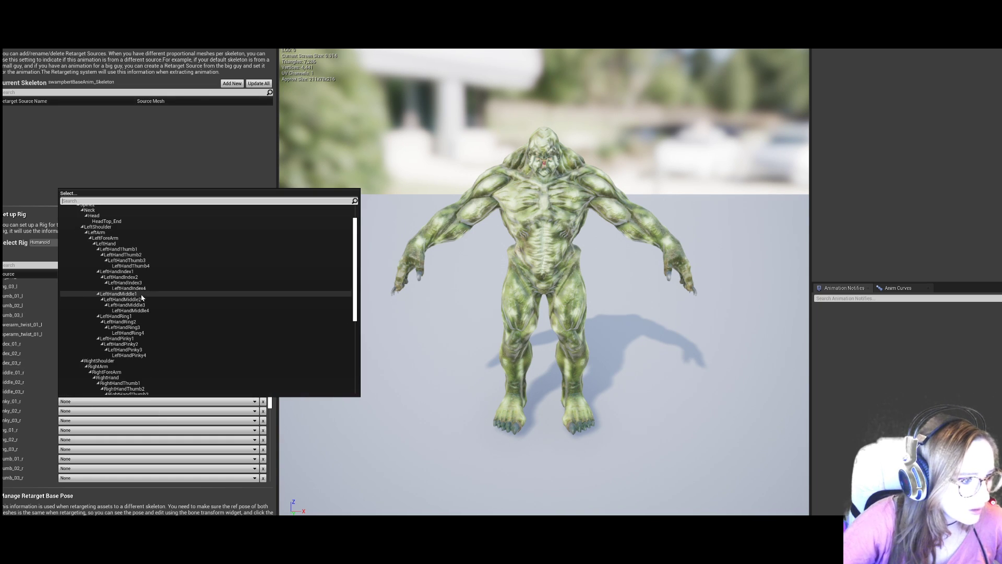
click(131, 340)
click(130, 410)
scroll(130, 324, down, 2)
scroll(130, 325, down, 2)
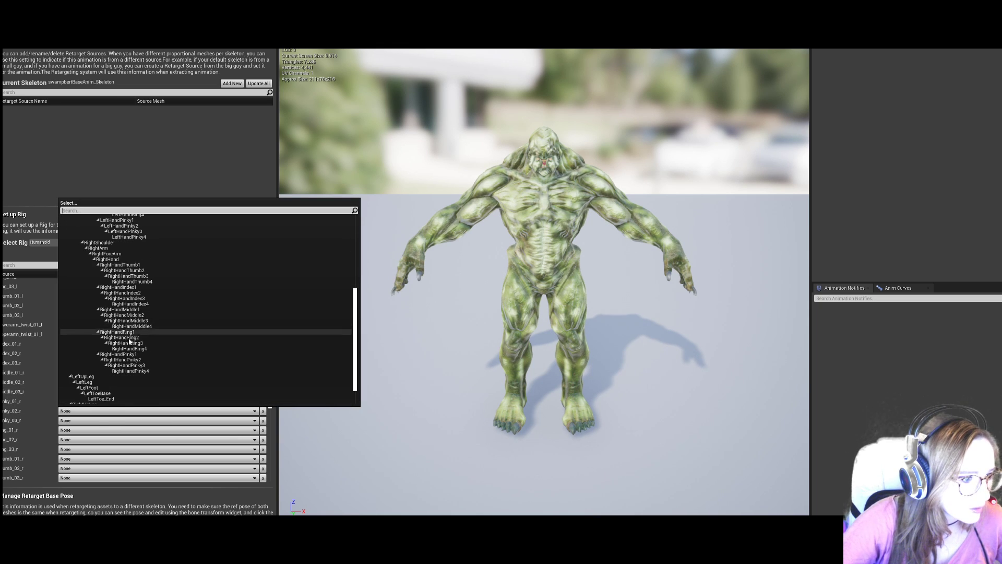
click(130, 364)
click(98, 402)
scroll(130, 339, down, 3)
click(131, 358)
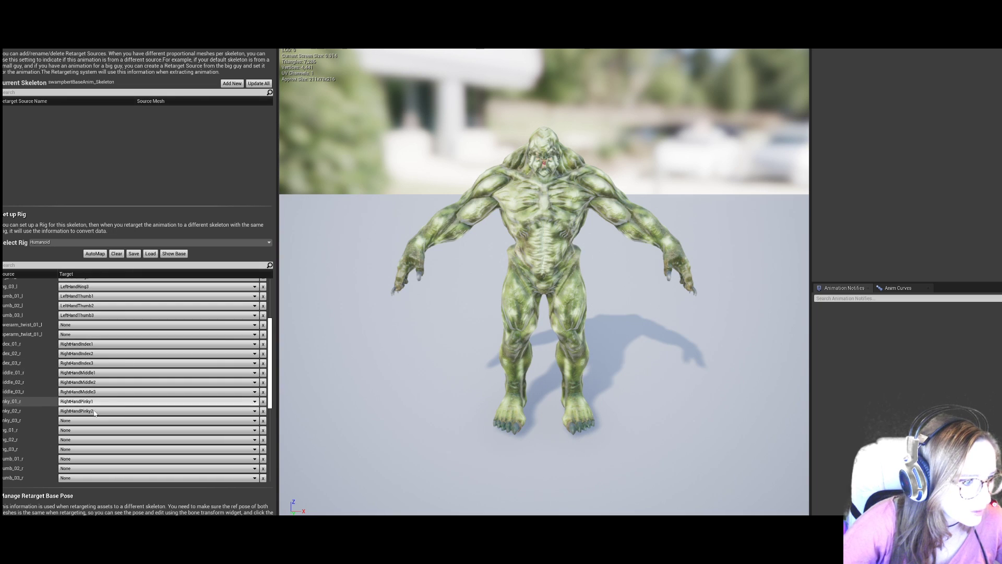
click(104, 420)
scroll(126, 375, down, 5)
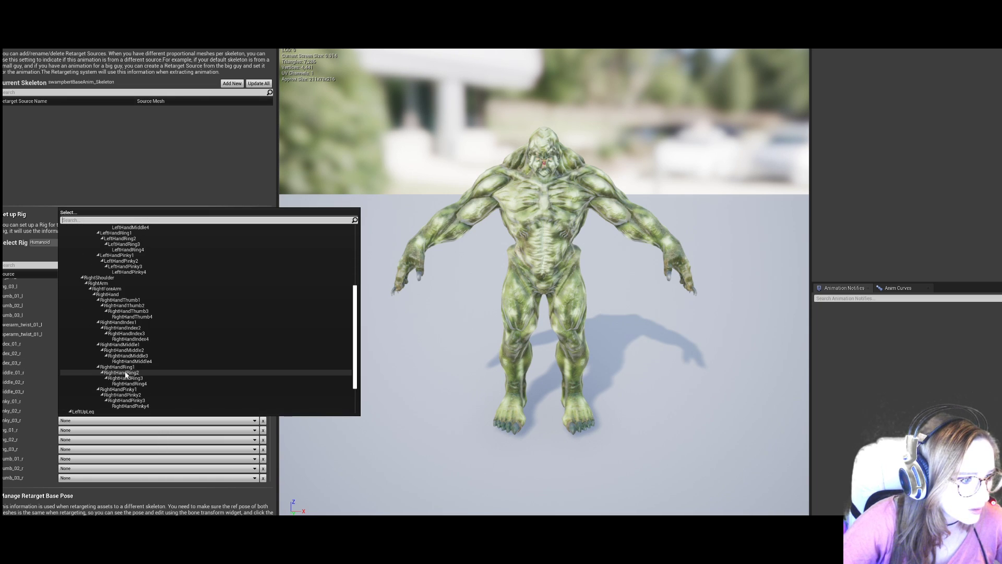
click(127, 401)
Map the right ring finger: ring_01_r to RightHandRing1, ring_02_r to RightHandRing2 and ring_03_r to RightHandRing3.
scroll(109, 430, down, 2)
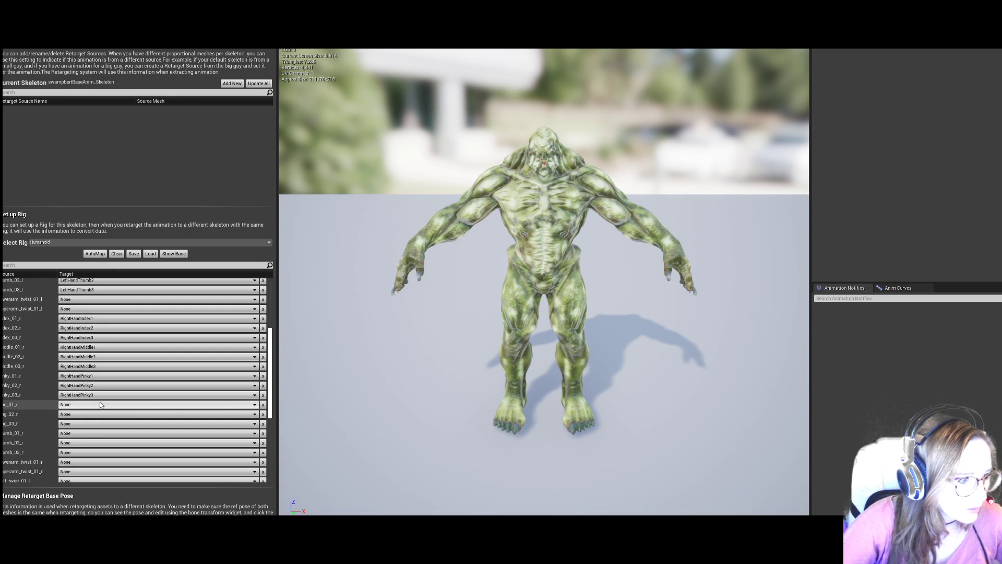
click(99, 403)
scroll(130, 334, down, 3)
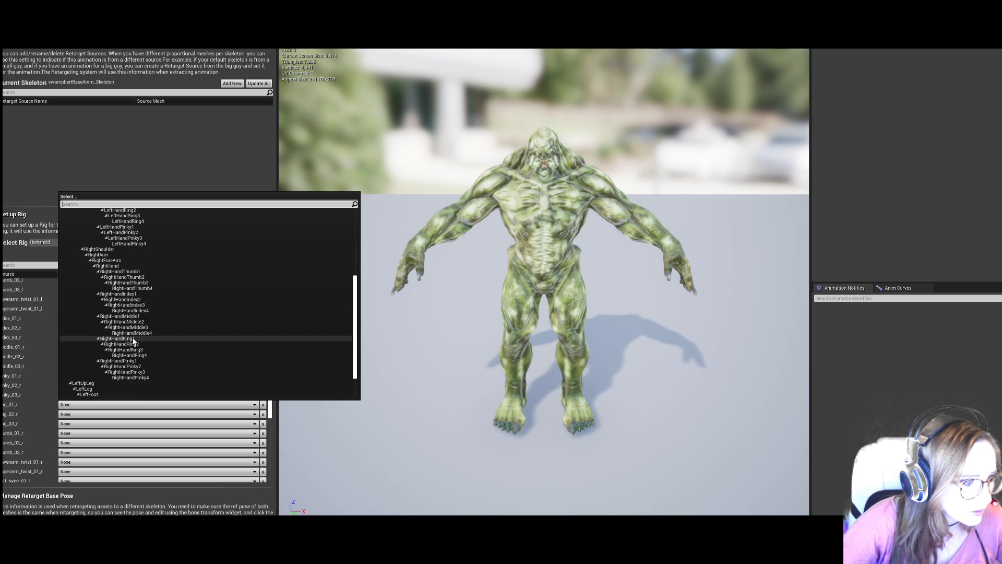
click(134, 339)
click(132, 414)
scroll(132, 354, down, 3)
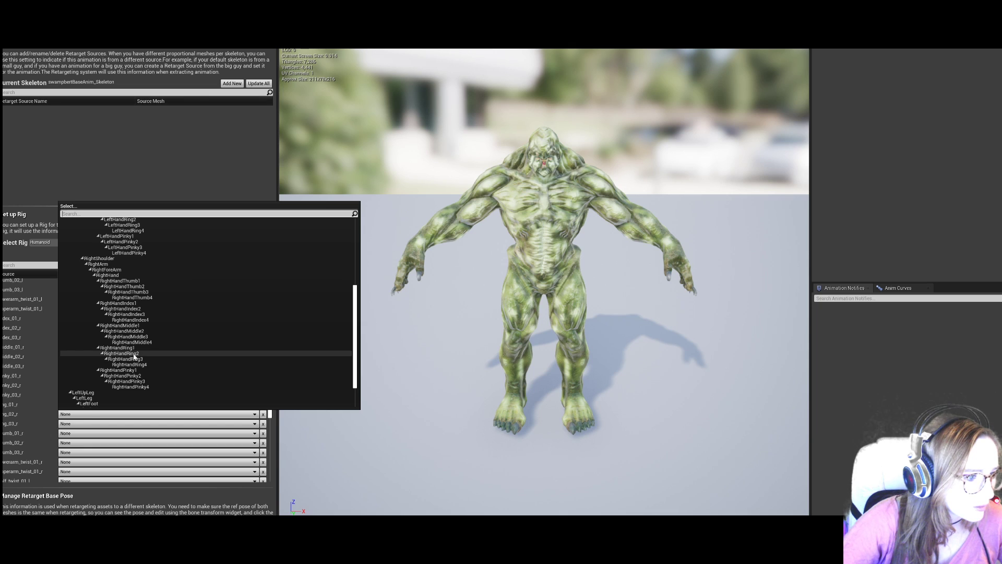
click(133, 354)
click(103, 423)
scroll(120, 348, down, 3)
scroll(120, 346, down, 3)
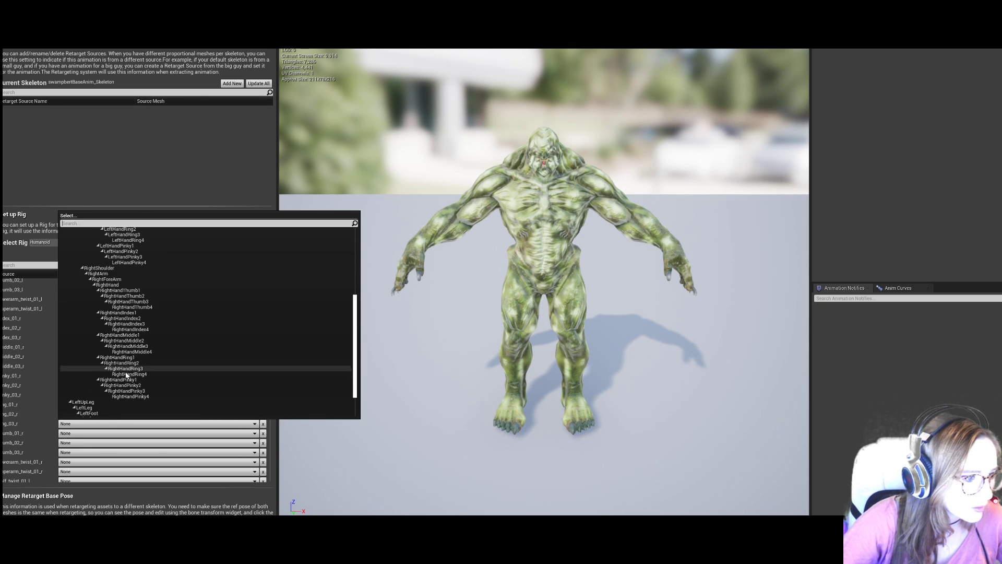
click(133, 369)
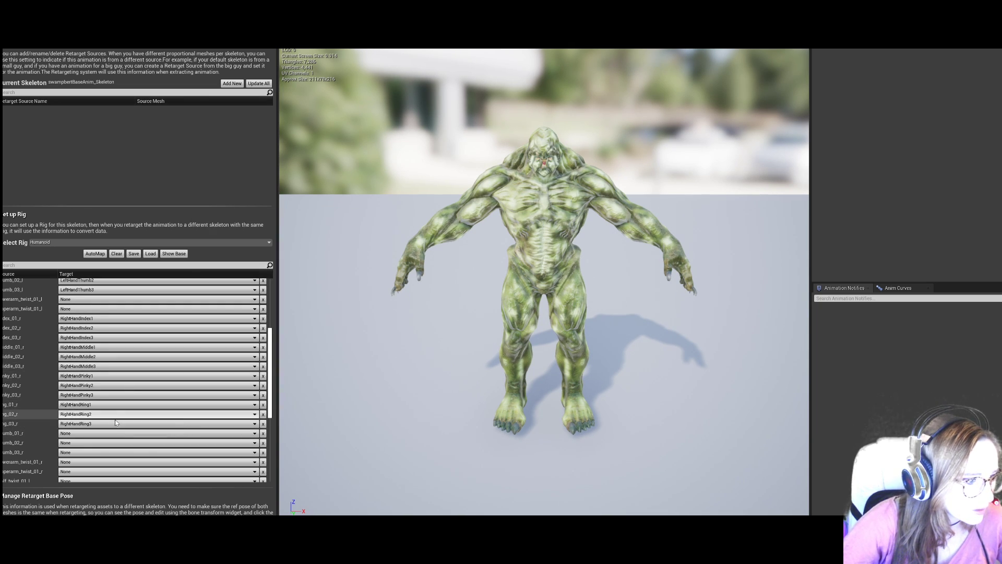
Map the right thumb: thumb_01_r to RightHandThumb1, thumb_02_r to RightHandThumb2 and thumb_03_r to RightHandThumb3.
scroll(104, 425, down, 1)
click(105, 422)
scroll(151, 297, down, 5)
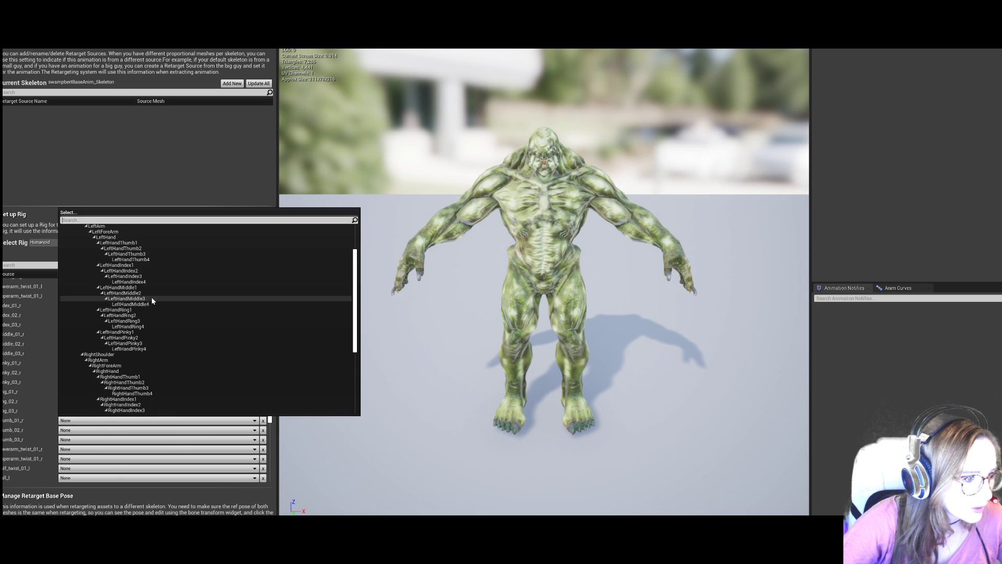
click(120, 364)
click(96, 429)
scroll(121, 355, down, 5)
scroll(120, 355, down, 2)
click(130, 349)
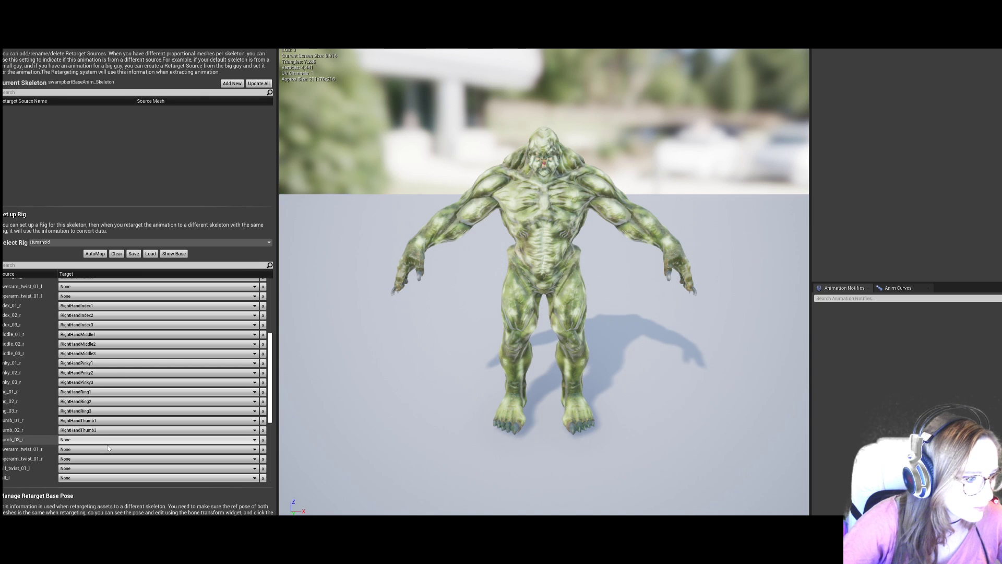
click(110, 431)
click(127, 326)
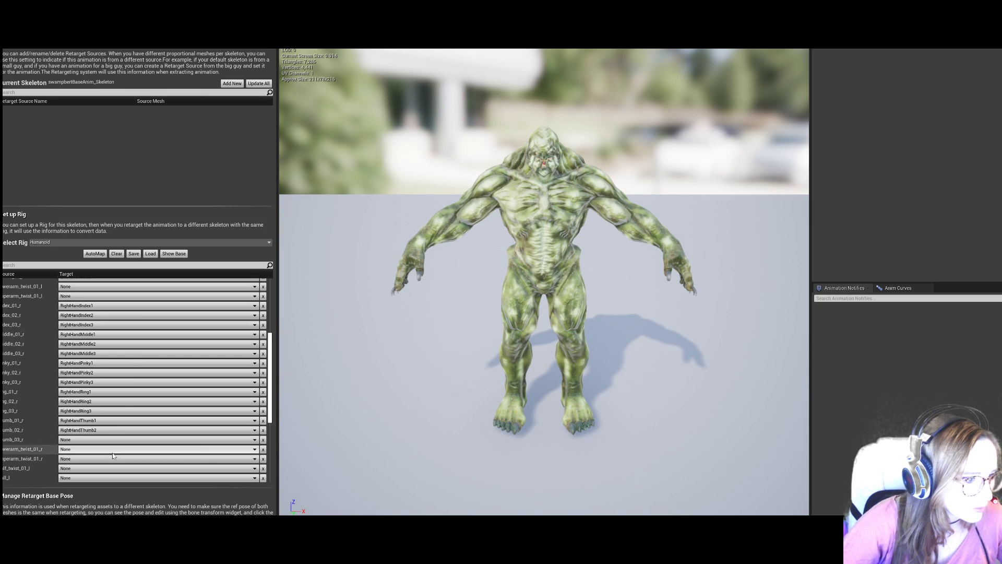
click(115, 438)
scroll(142, 344, down, 4)
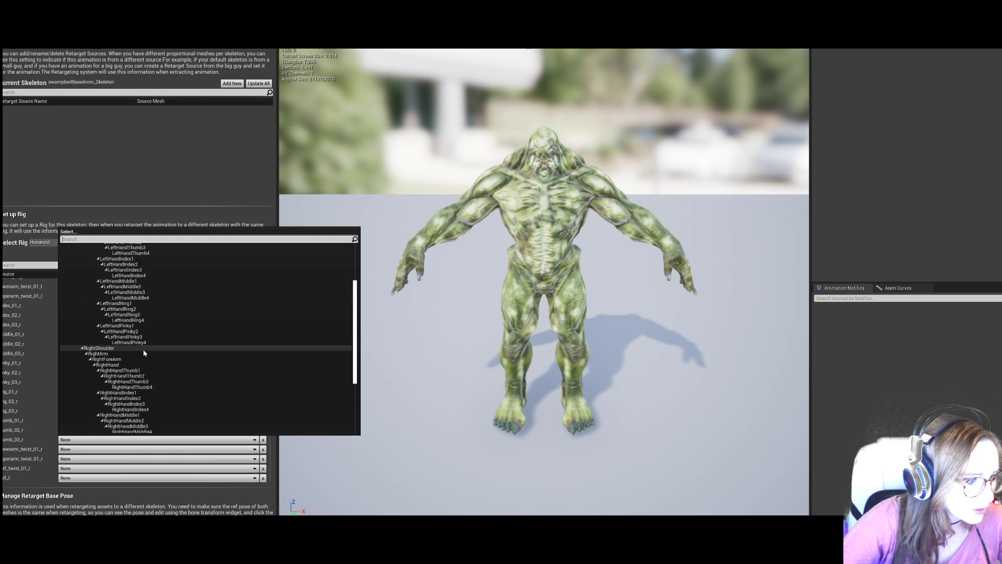
click(148, 378)
click(117, 439)
scroll(130, 366, down, 3)
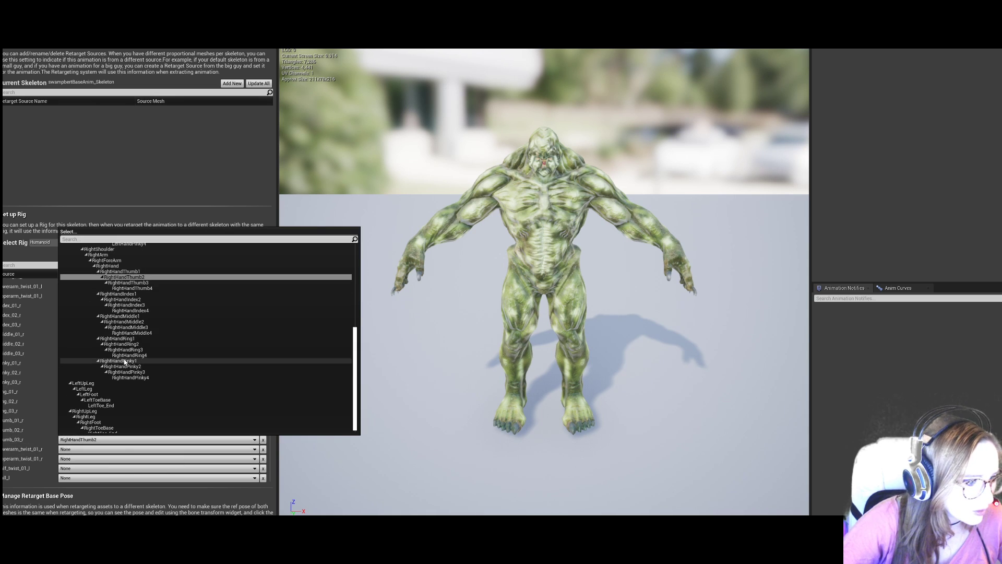
click(137, 280)
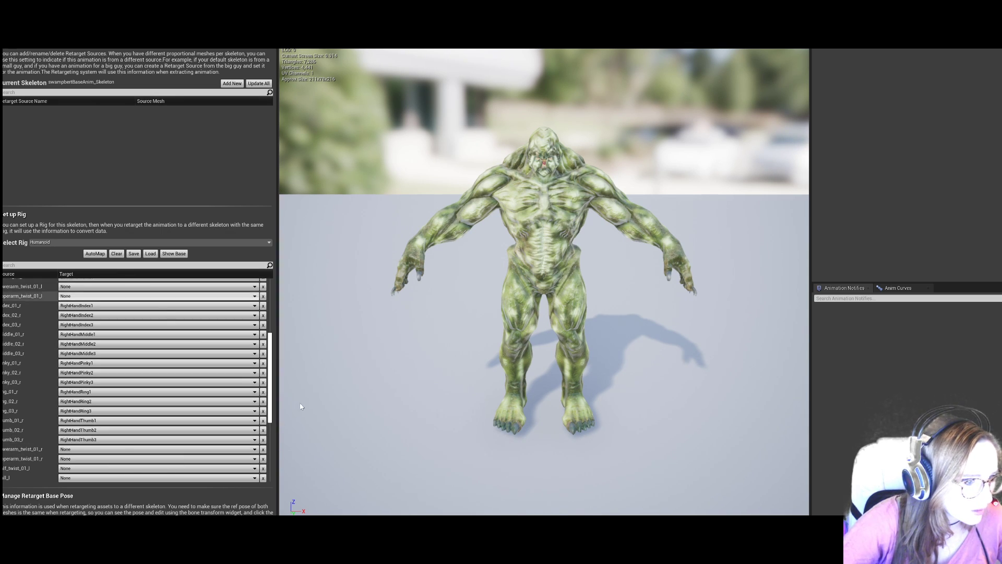
Map ball_l to LeftToeBase and ball_r to RightToeBase in swampbertBaseAnim_Skeleton, following the mapping in swampbert_Skeleton.
scroll(157, 387, down, 4)
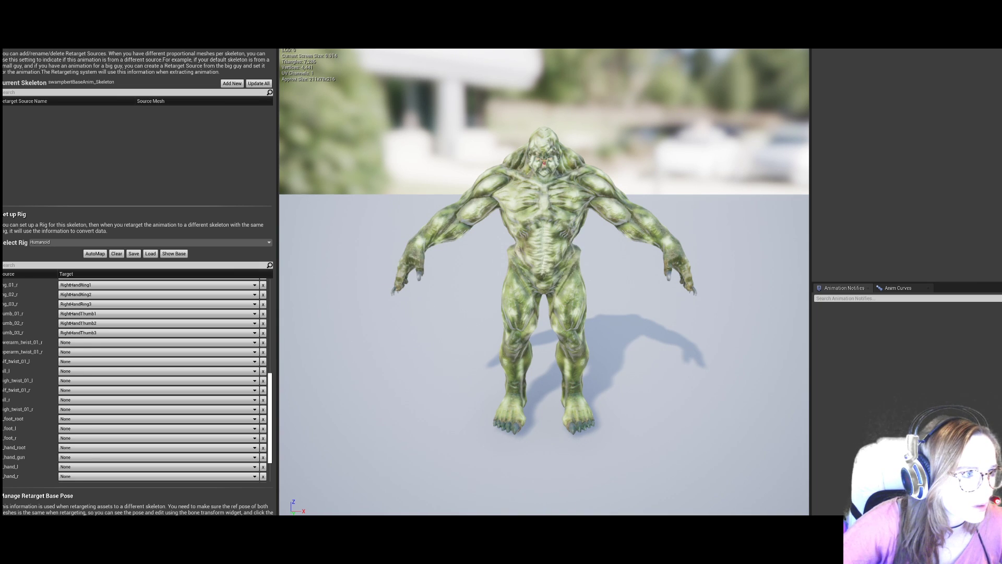
scroll(183, 389, down, 6)
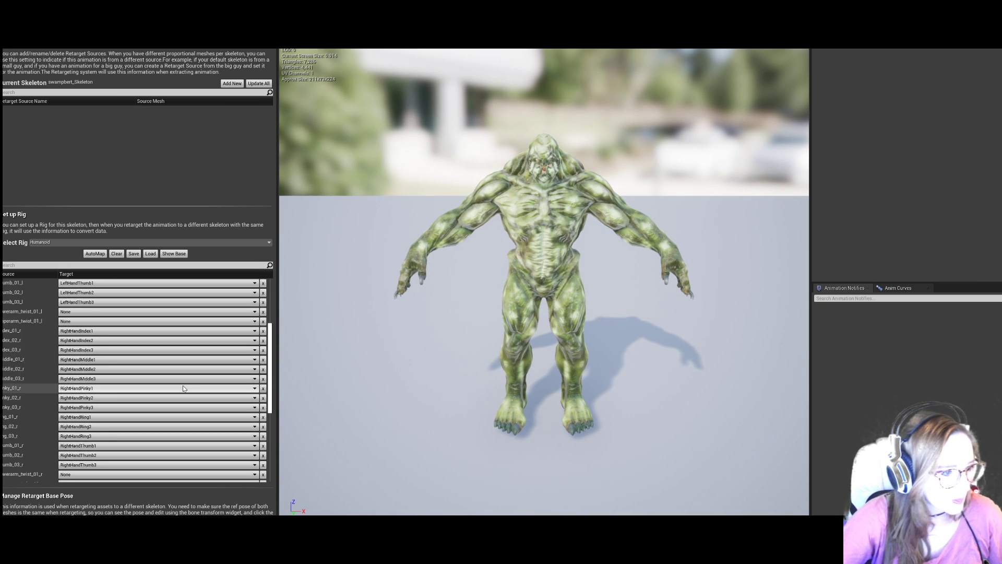
scroll(183, 388, down, 8)
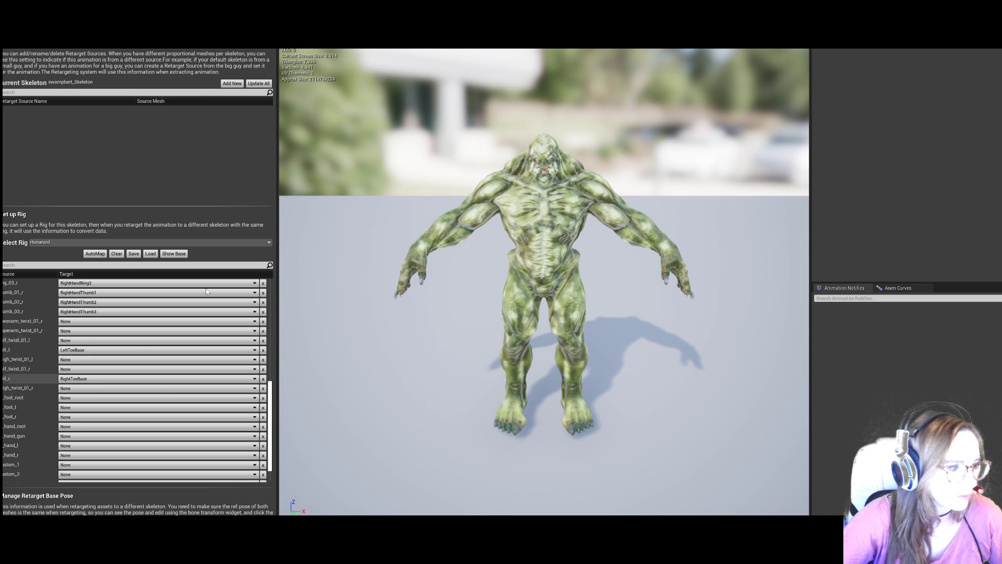
click(104, 50)
scroll(38, 375, down, 1)
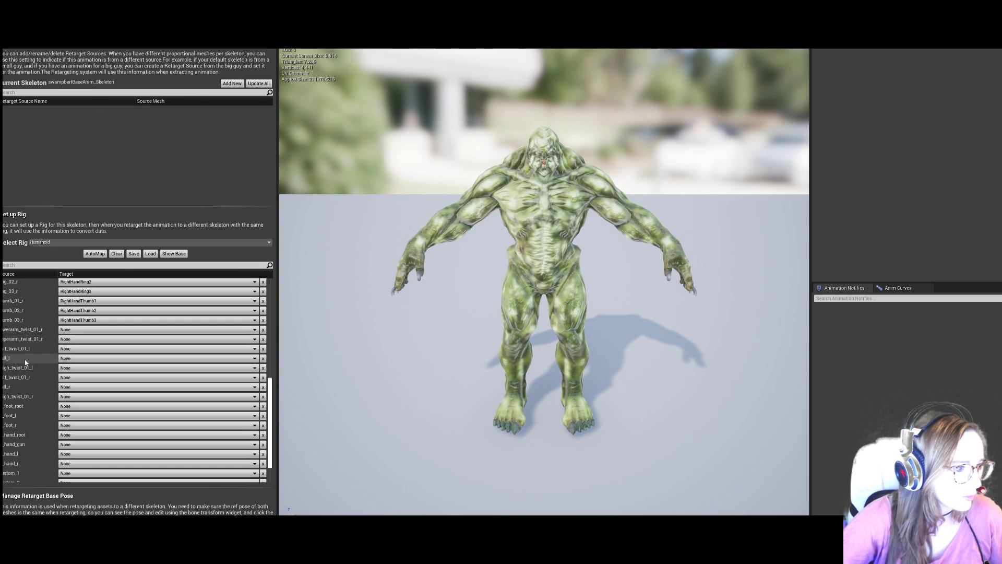
click(93, 359)
scroll(119, 327, down, 10)
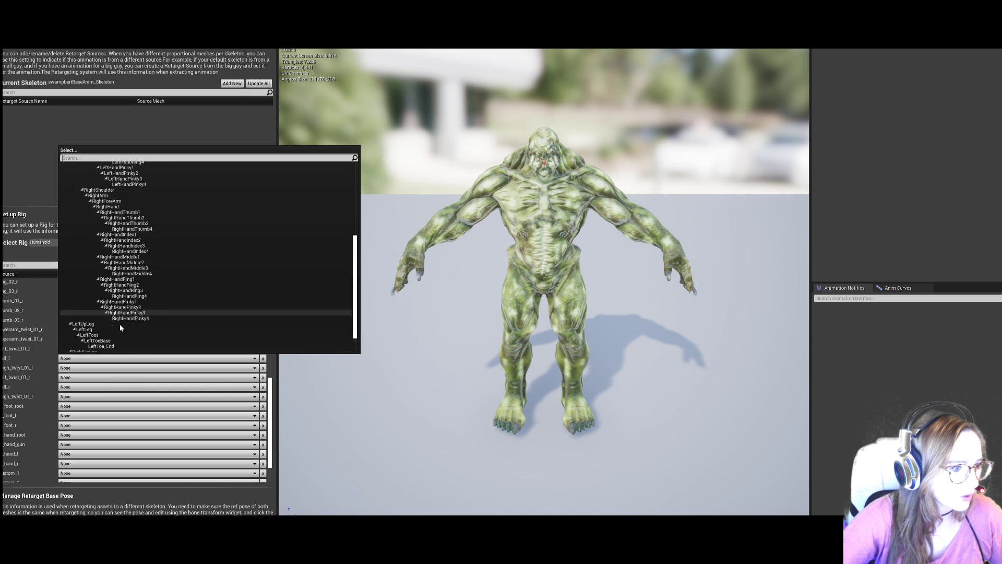
click(117, 316)
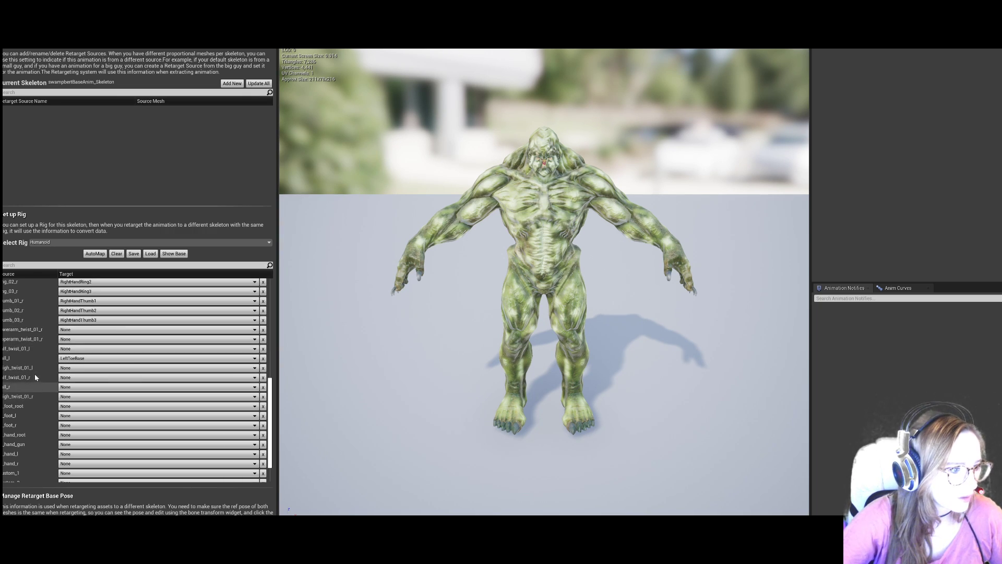
click(81, 387)
scroll(81, 332, up, 3)
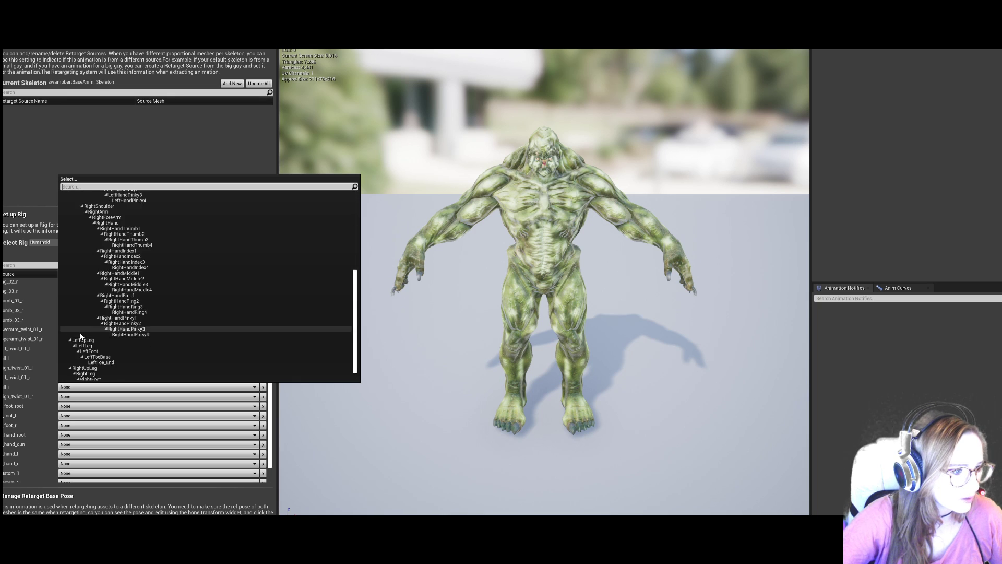
click(98, 372)
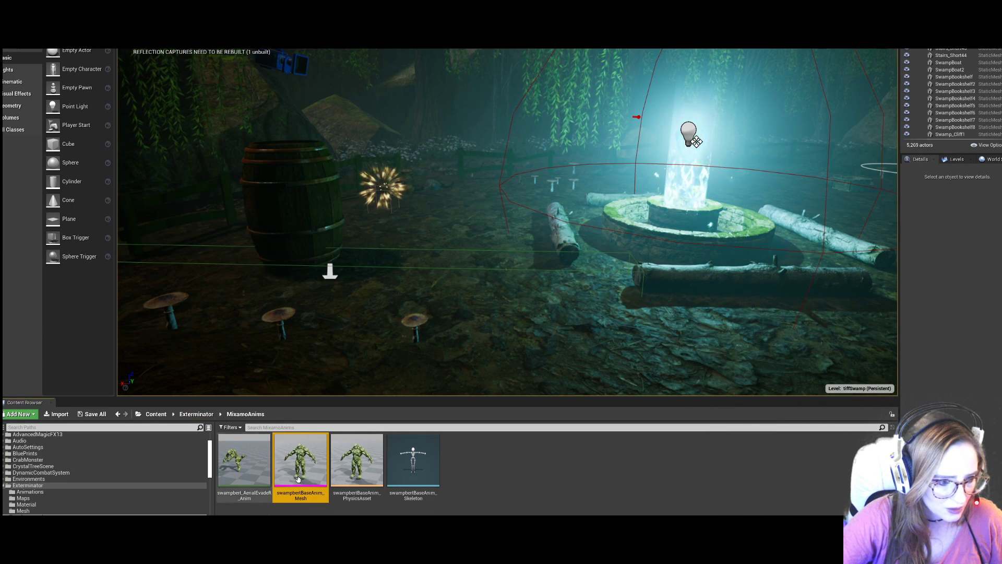
click(251, 476)
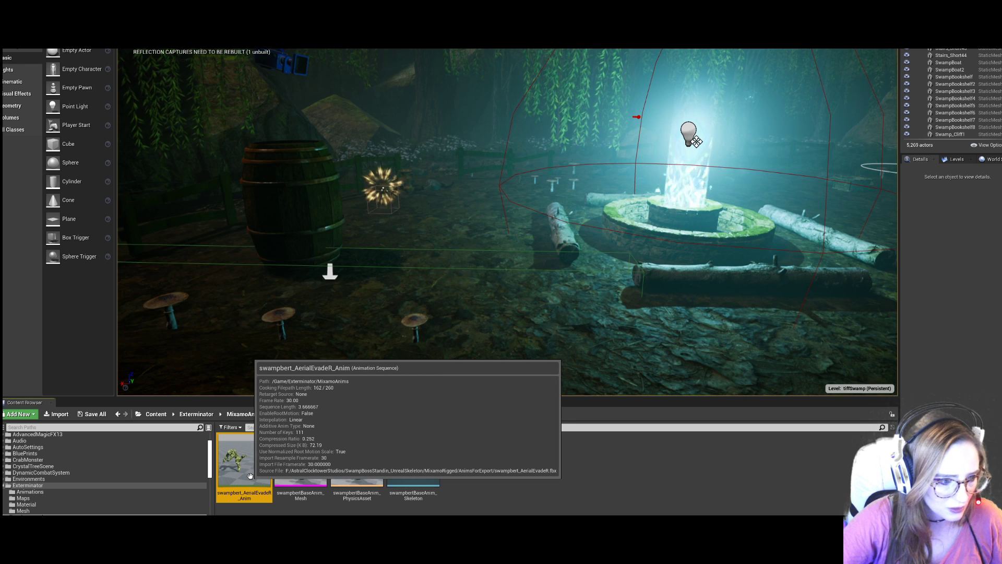
right_click(251, 475)
click(551, 494)
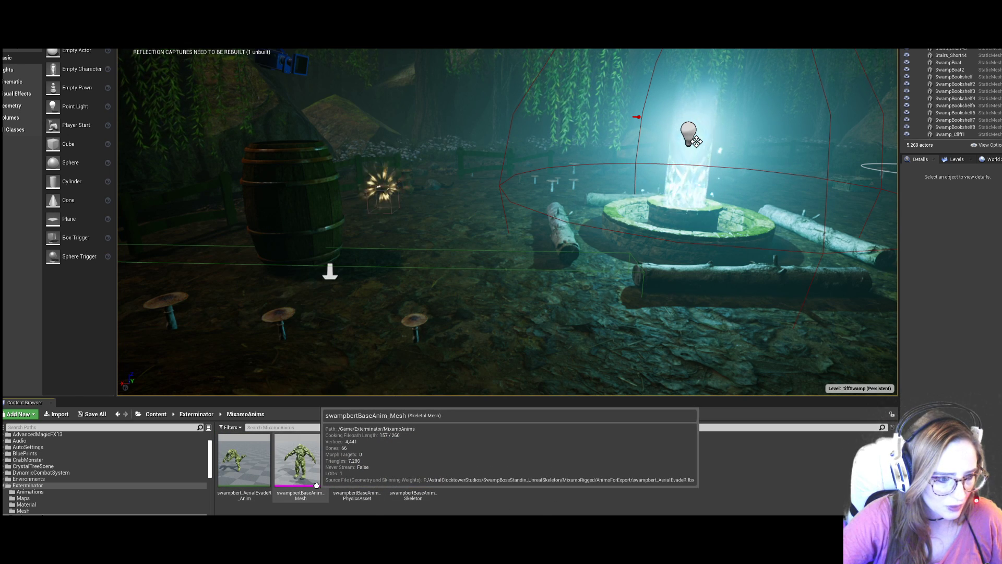
Compare the toe mappings of both skeletons and inspect the morph targets and preview scene settings of swampbertBaseAnim_Mesh.
double_click(315, 484)
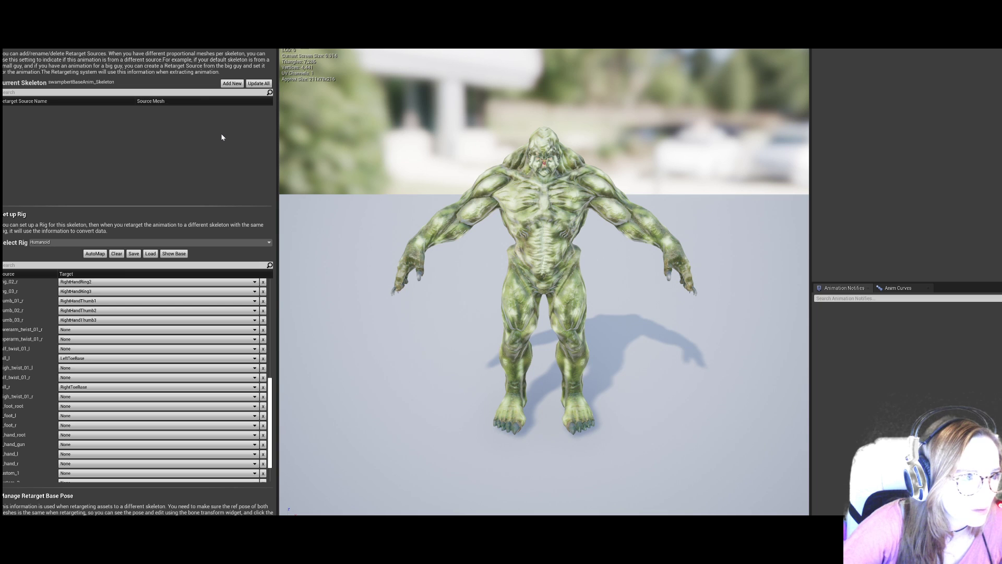
key(alt+Tab)
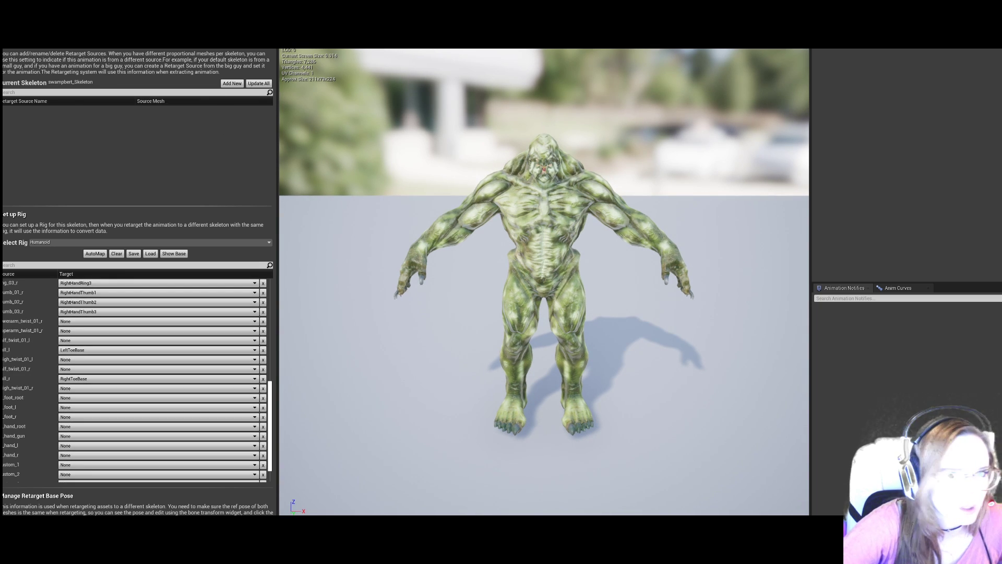
key(super+Down)
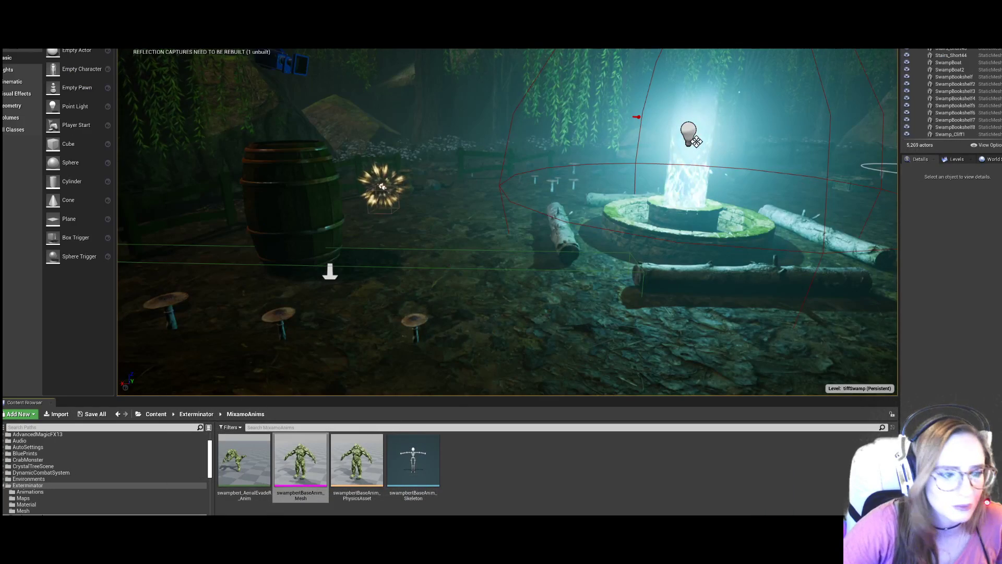
double_click(285, 472)
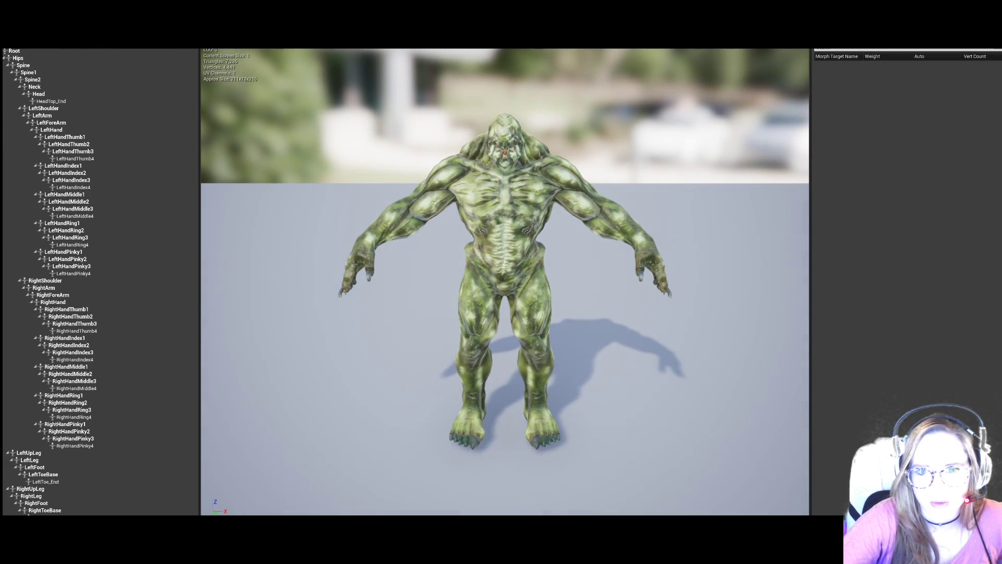
click(852, 38)
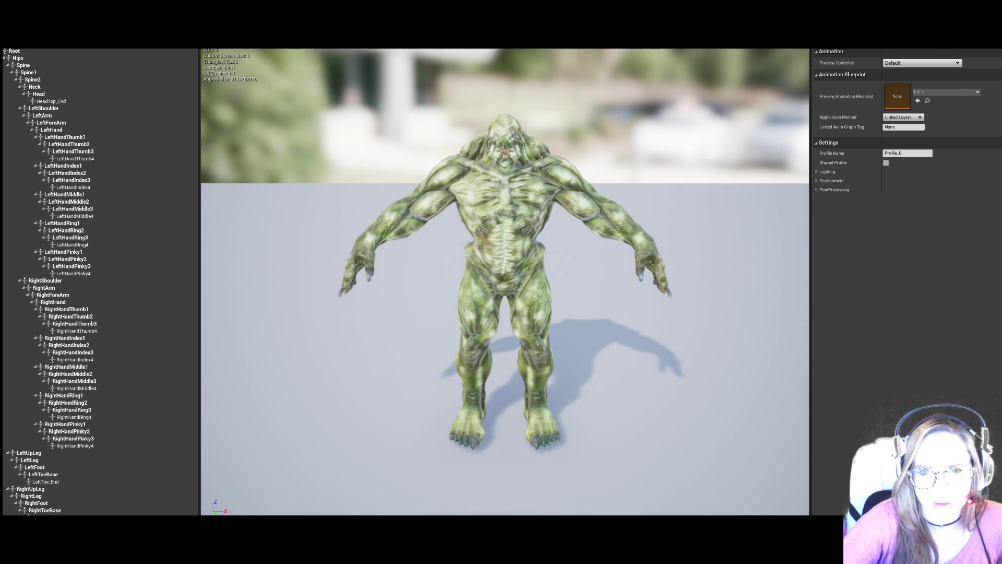
click(879, 38)
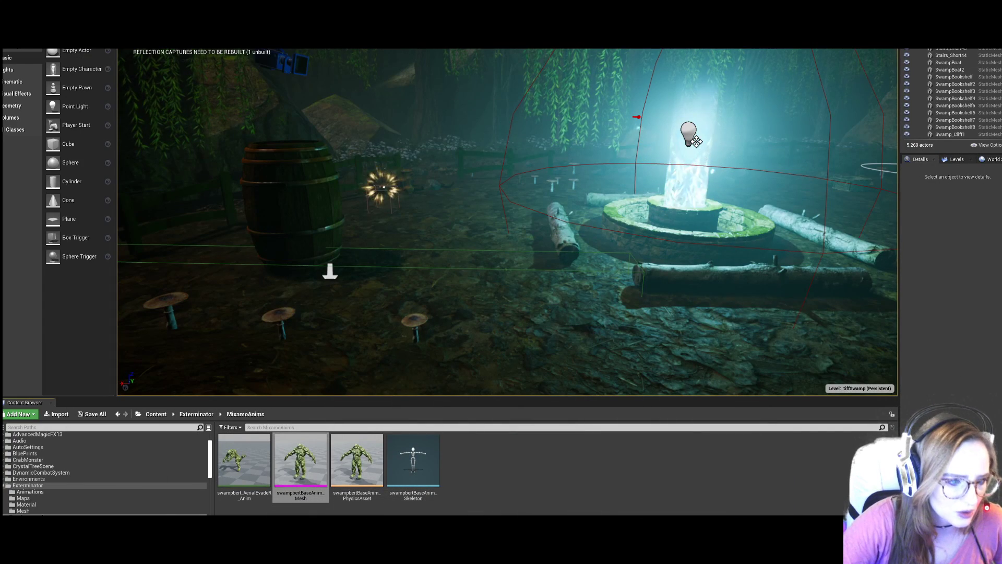
Compare the source and target base poses for duplicating and retargeting swampbert_AerialEvadeR_Anim to swampbert_Skeleton.
right_click(244, 460)
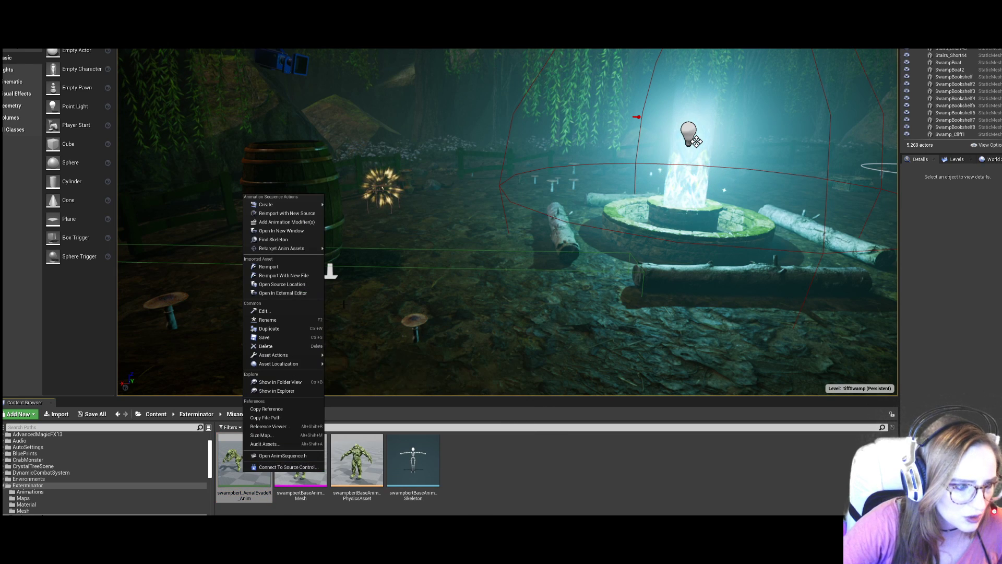
mouse_move(312, 249)
click(360, 248)
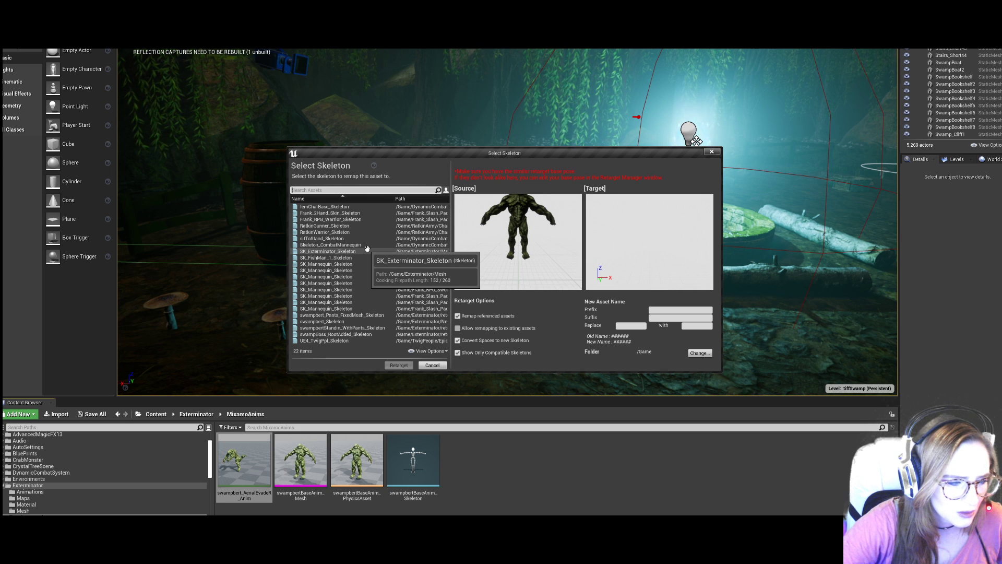
click(432, 366)
click(561, 474)
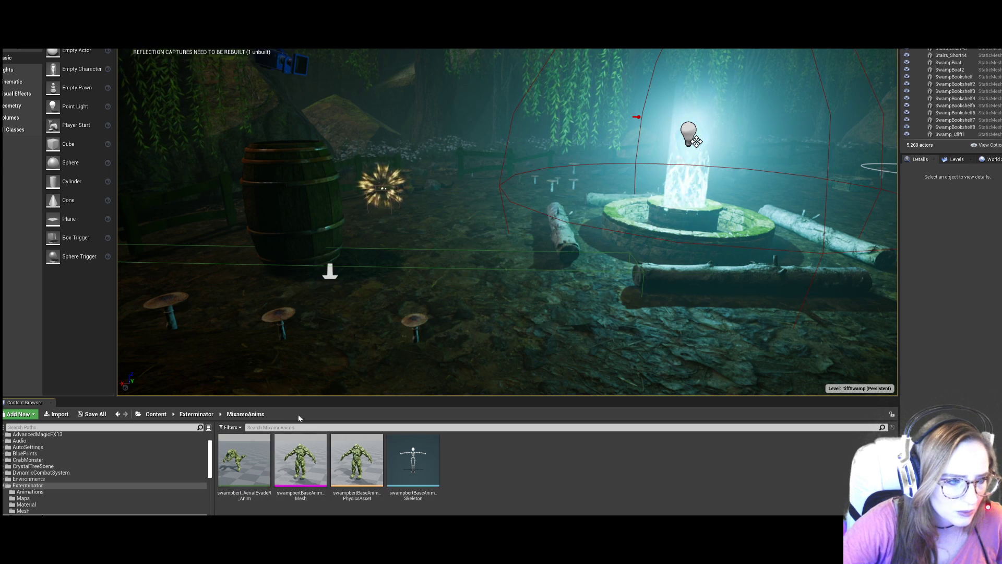
mouse_move(580, 548)
click(664, 506)
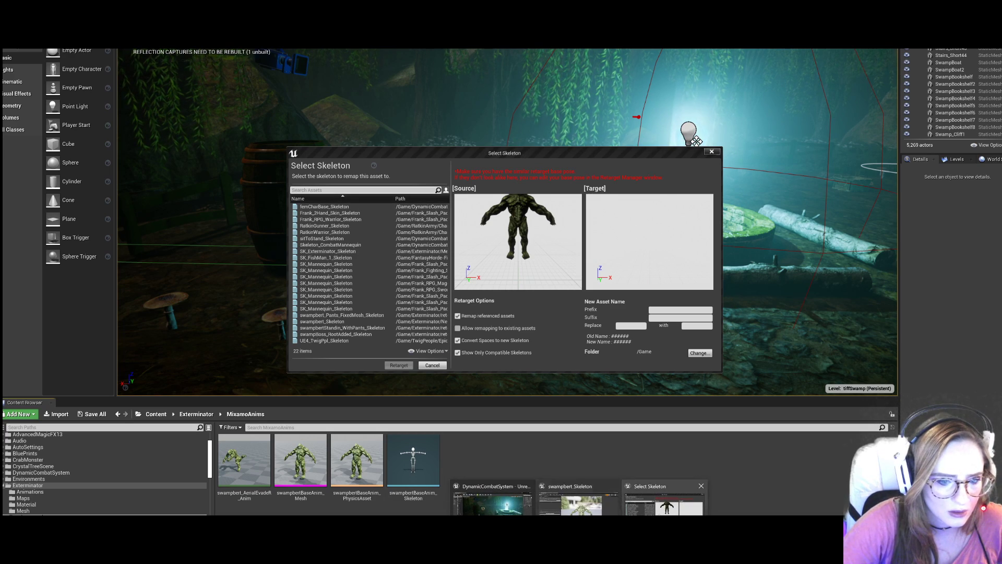
mouse_move(575, 512)
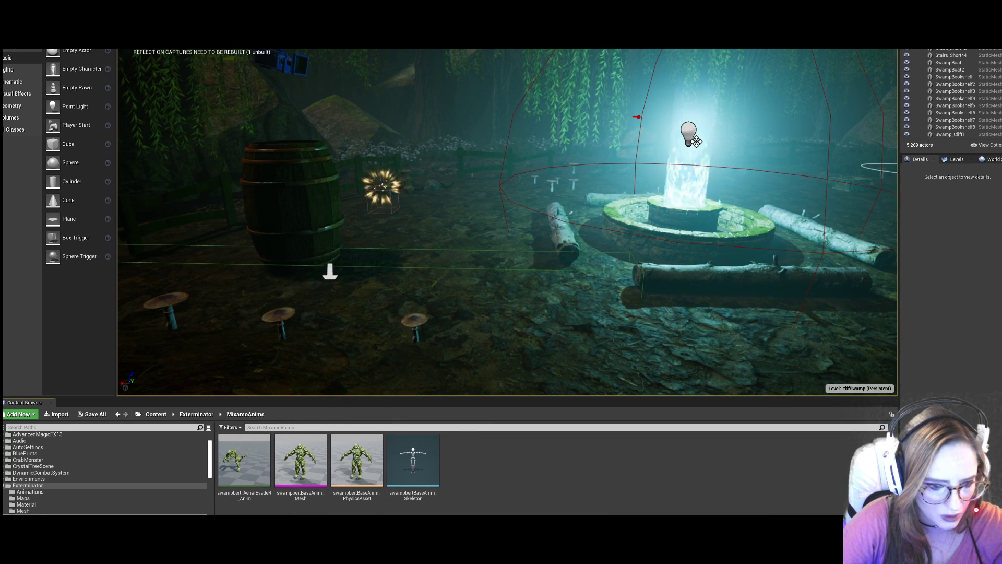
mouse_move(579, 550)
click(664, 499)
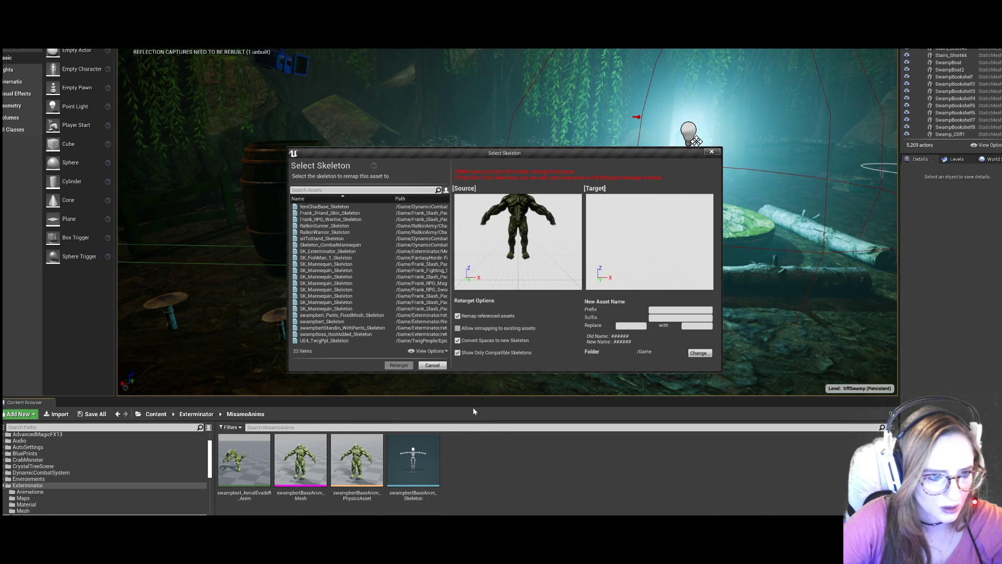
click(338, 321)
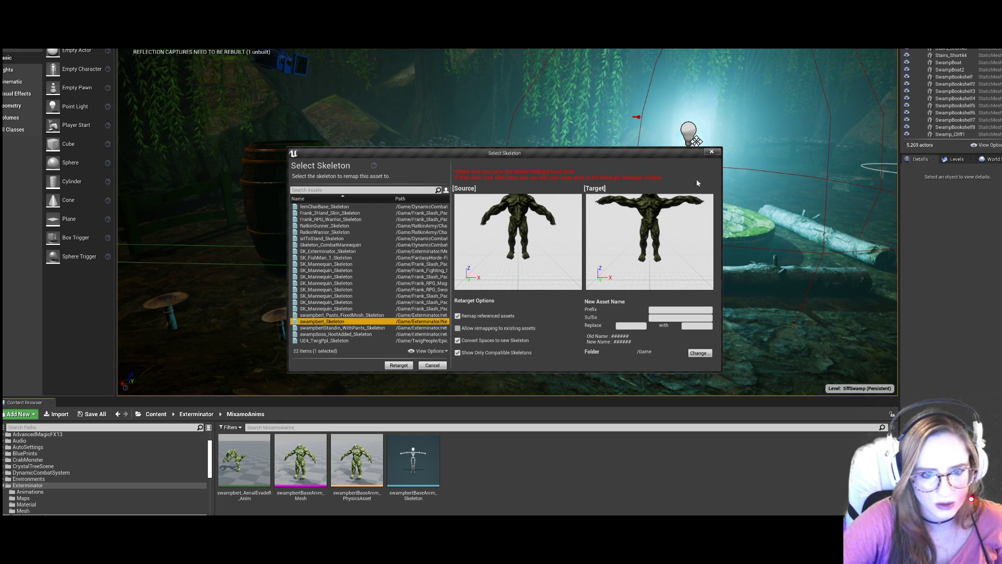
click(712, 151)
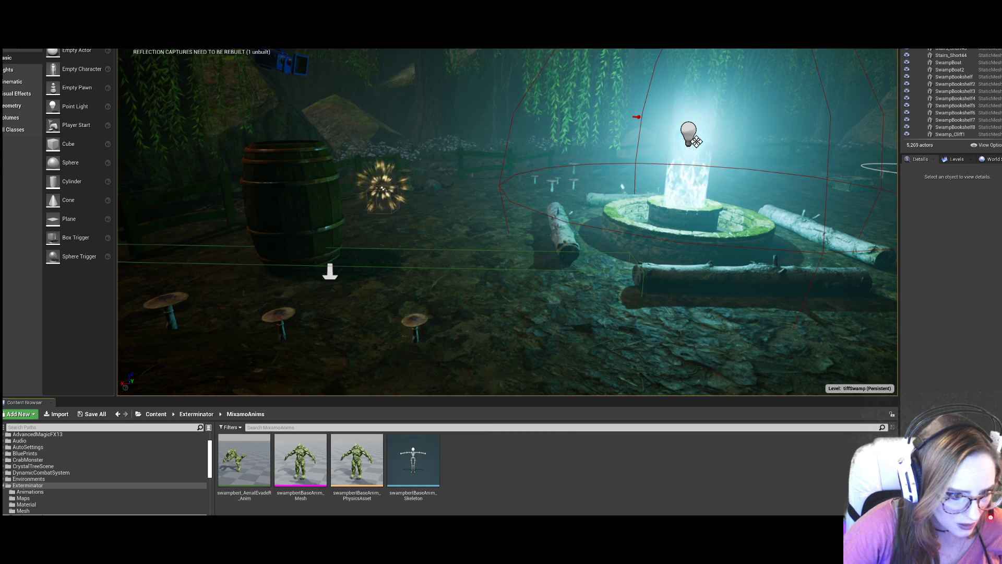
Rotate the LeftArm and RightArm bones of swampbertBaseAnim_Skeleton upward so both arms extend sideways in a T-pose.
double_click(421, 487)
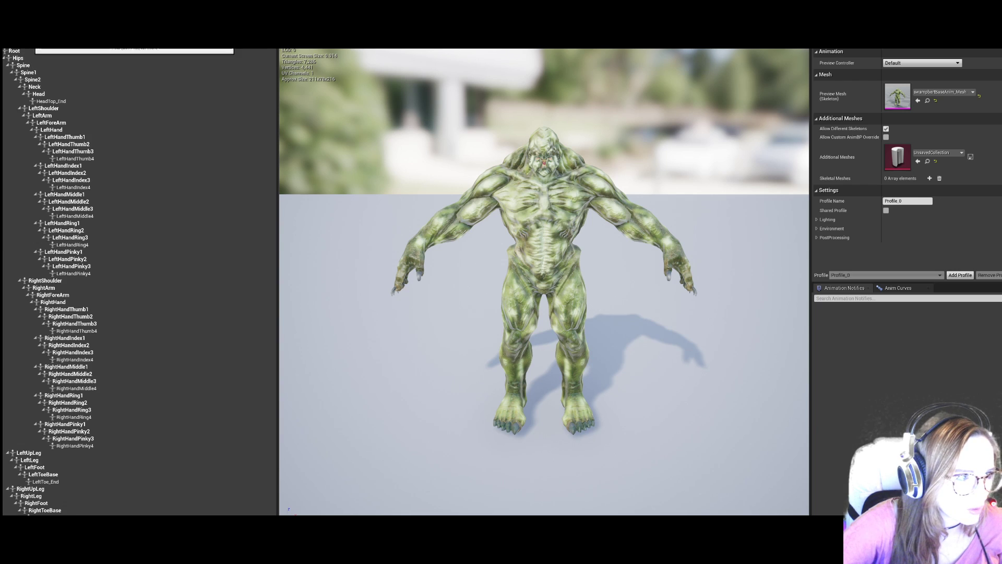
click(72, 108)
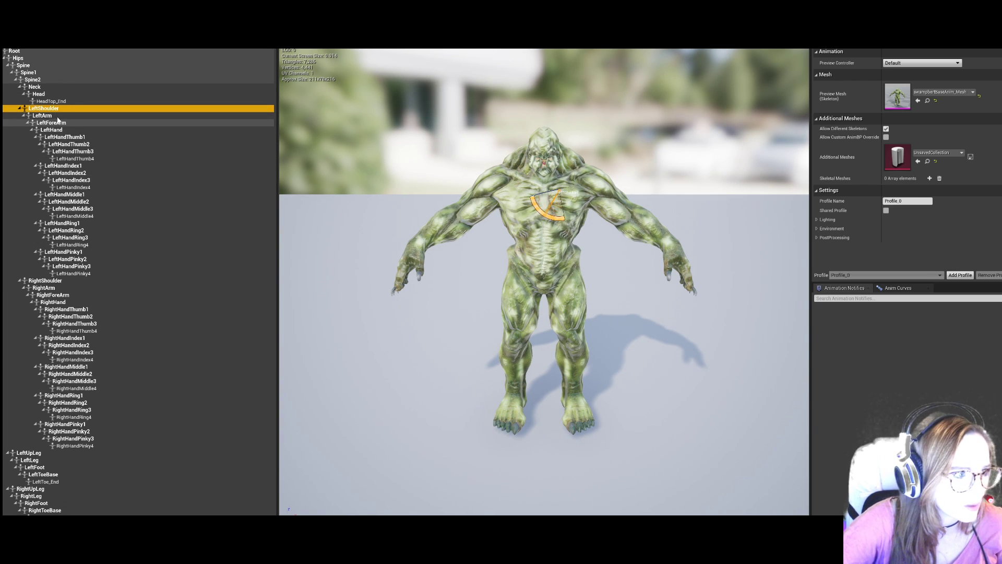
click(118, 116)
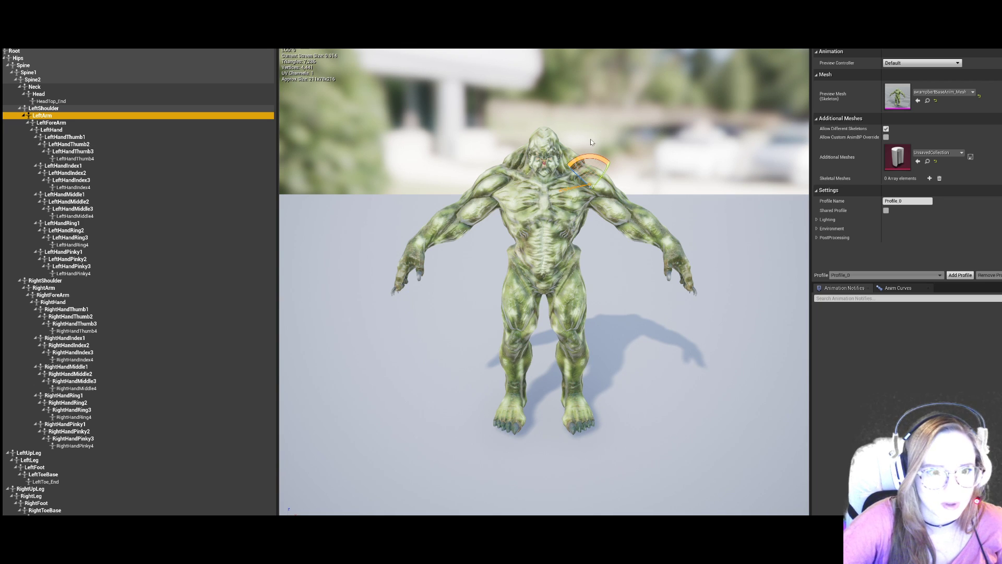
drag(594, 155, 590, 204)
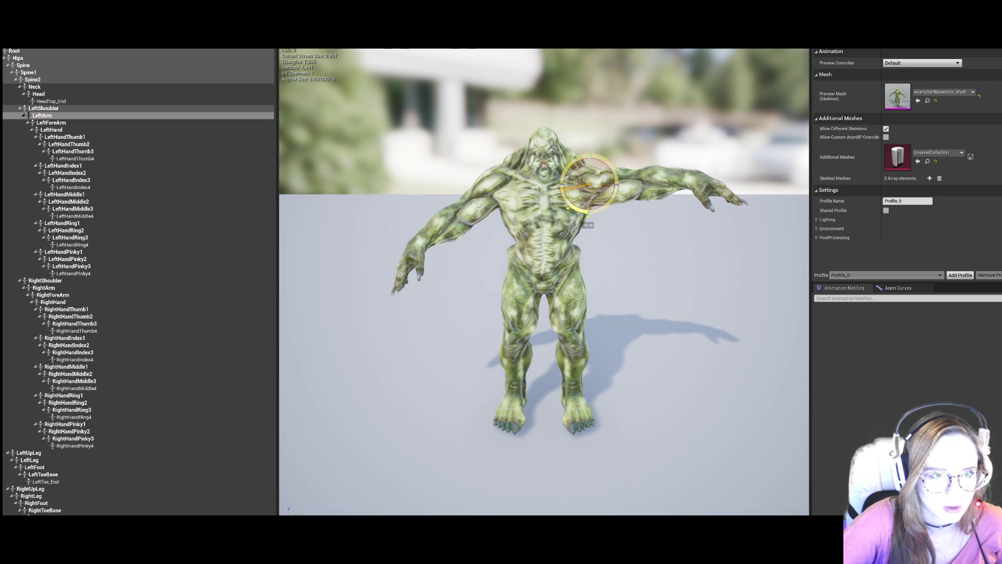
click(120, 287)
drag(498, 156, 520, 209)
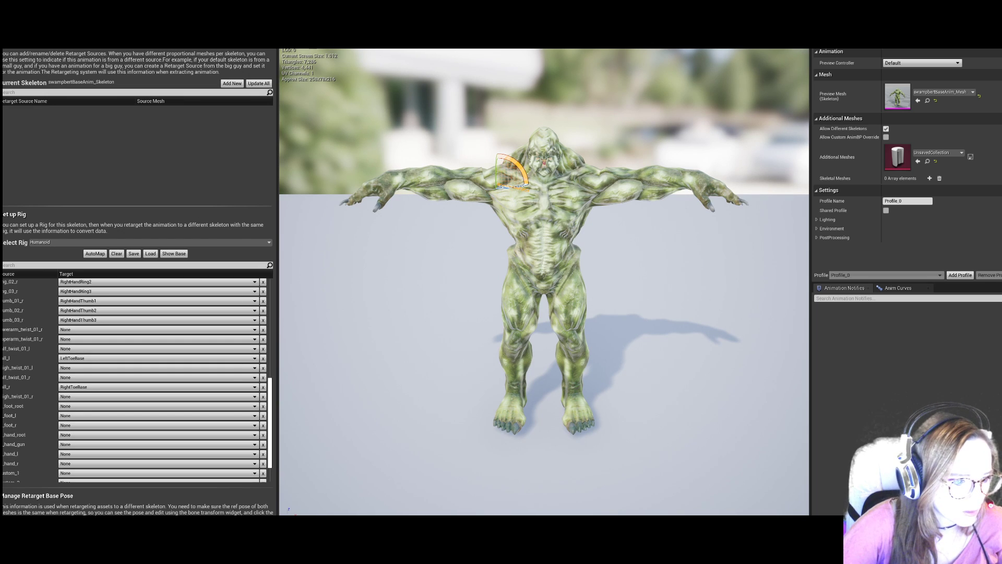
Set the current pose as the retarget base pose of swampbertBaseAnim_Skeleton and save the skeleton.
click(256, 530)
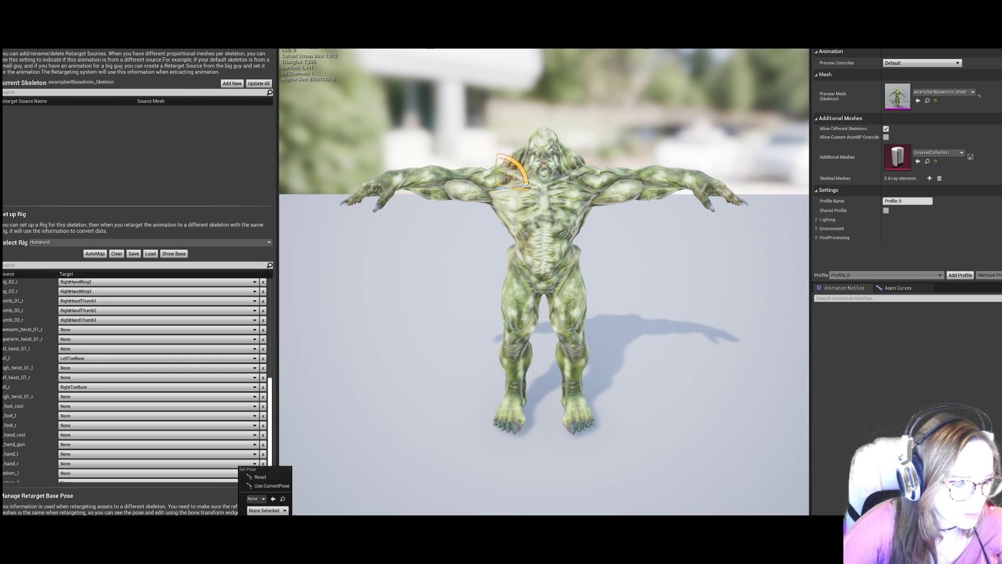
click(286, 486)
key(ctrl+s)
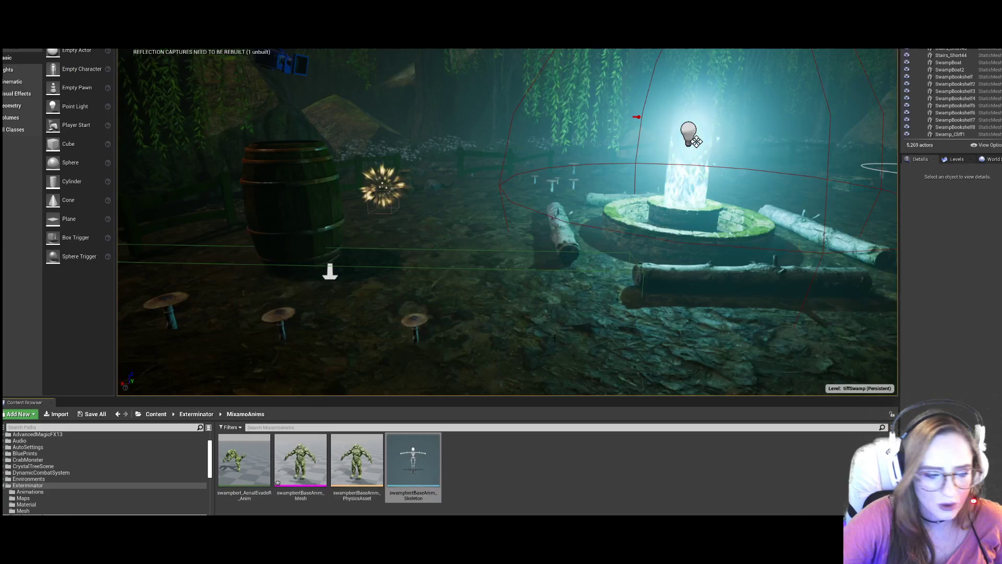
Save the swampbertBaseAnim_Mesh asset in the MixamoAnims folder.
click(315, 486)
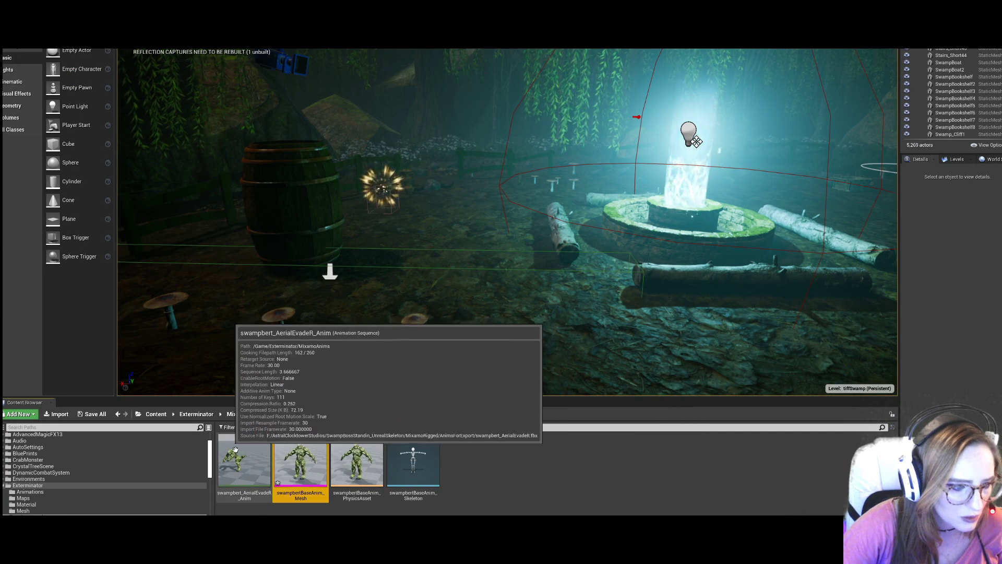
right_click(304, 484)
click(325, 344)
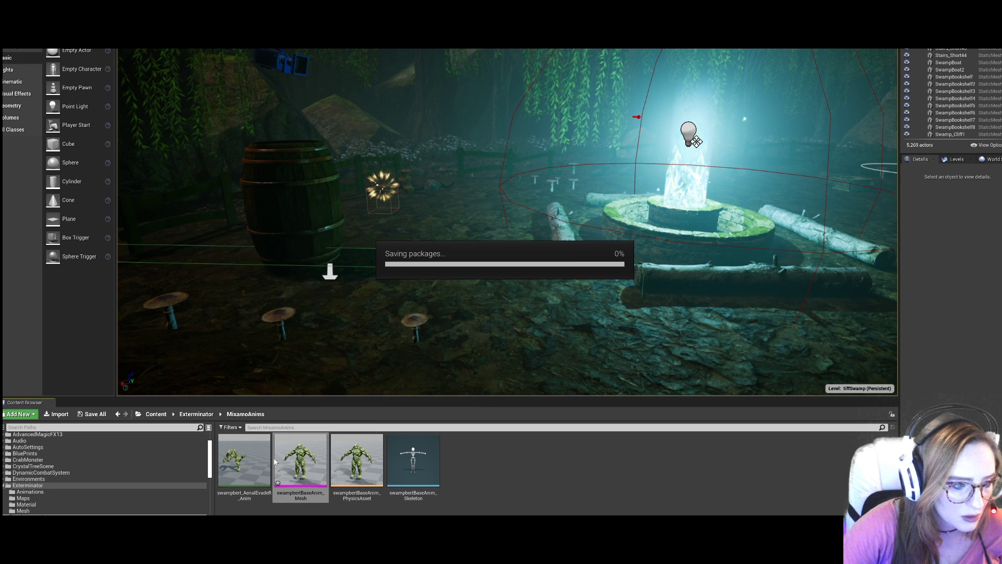
Duplicate swampbert_AerialEvadeR_Anim from the MixamoAnims folder and retarget the copy to swampbert_Skeleton.
drag(253, 492, 250, 486)
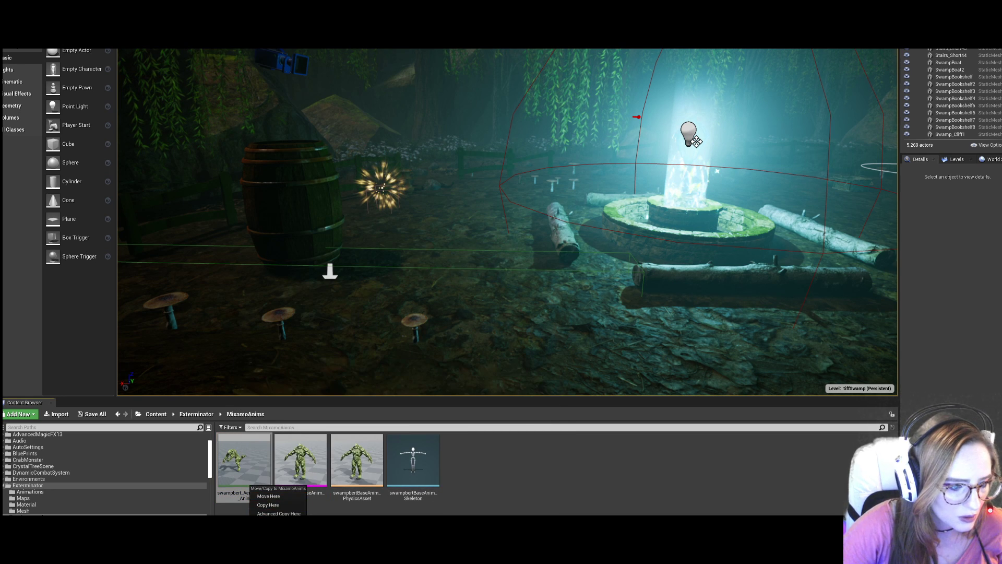
click(243, 473)
right_click(244, 473)
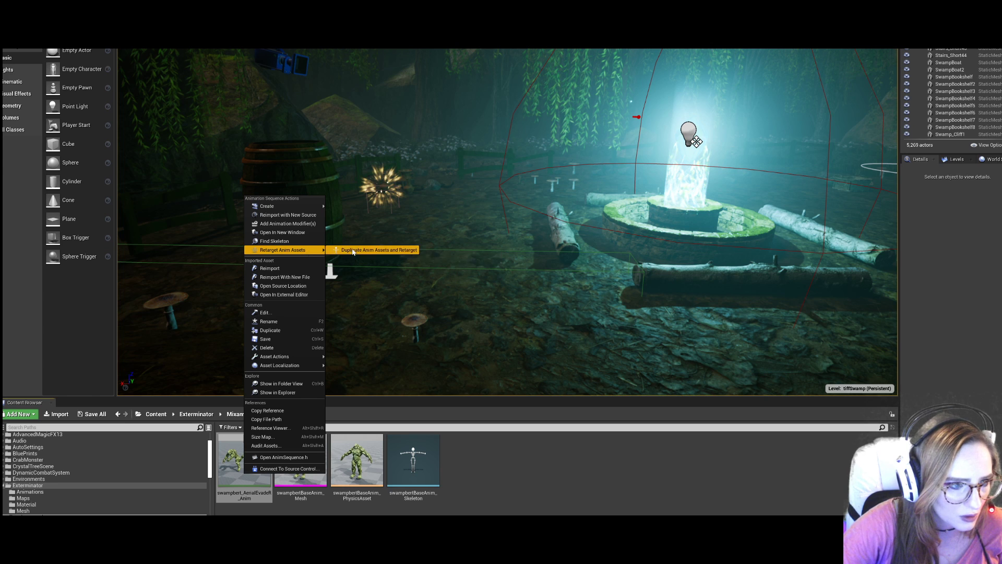
click(353, 251)
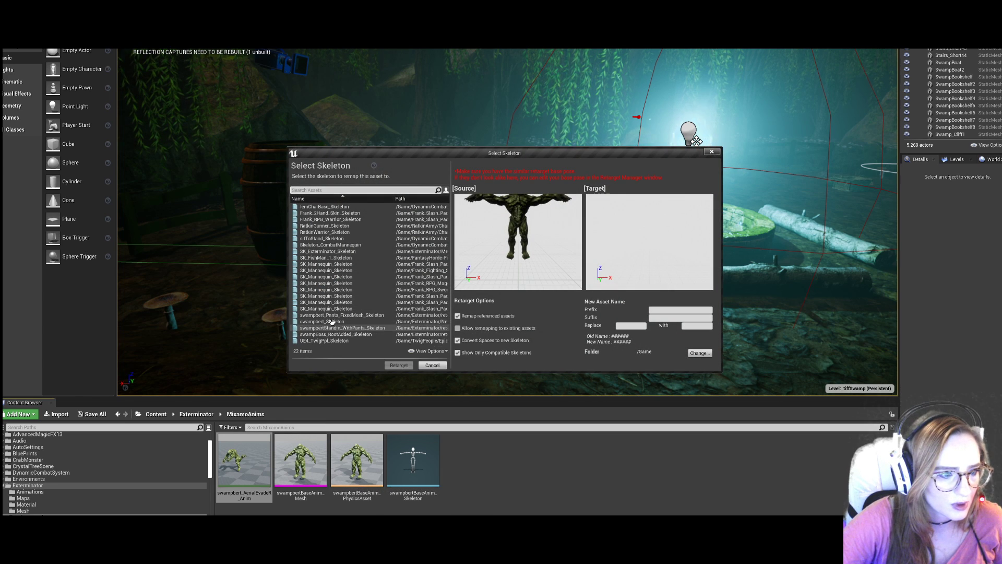
click(331, 321)
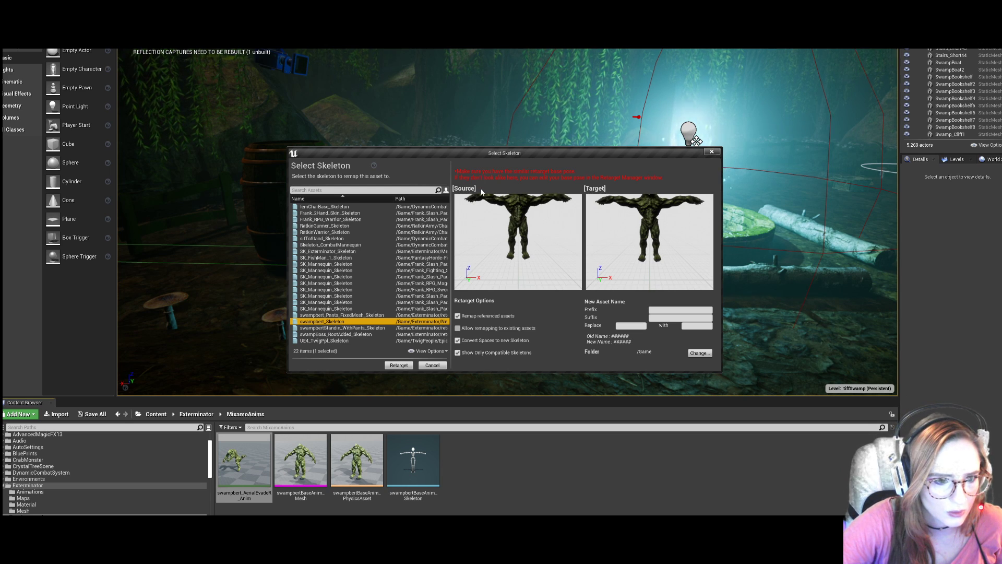
click(398, 366)
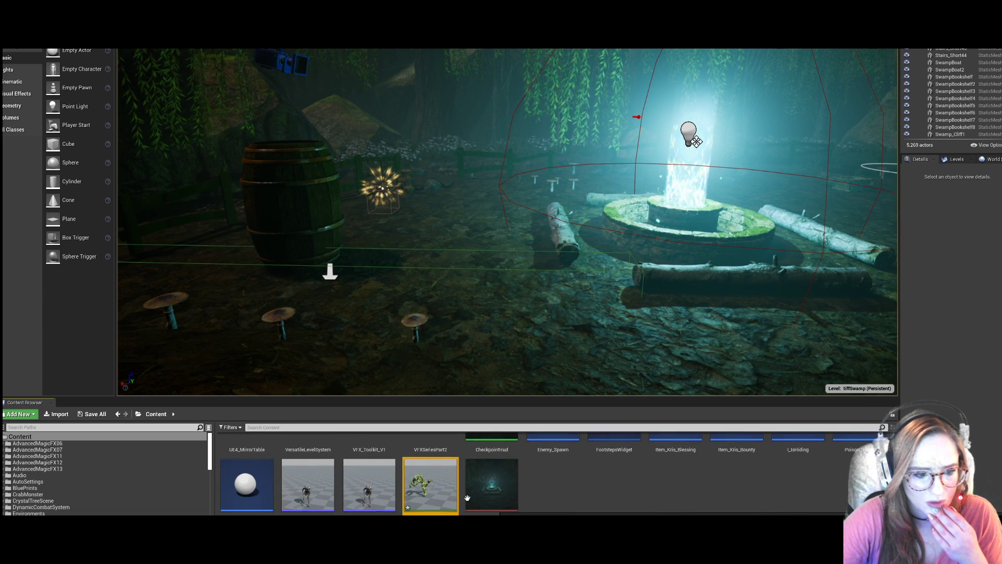
Preview the retargeted swampbert_AerialEvadeR_Anim in the animation editor and save it.
double_click(436, 485)
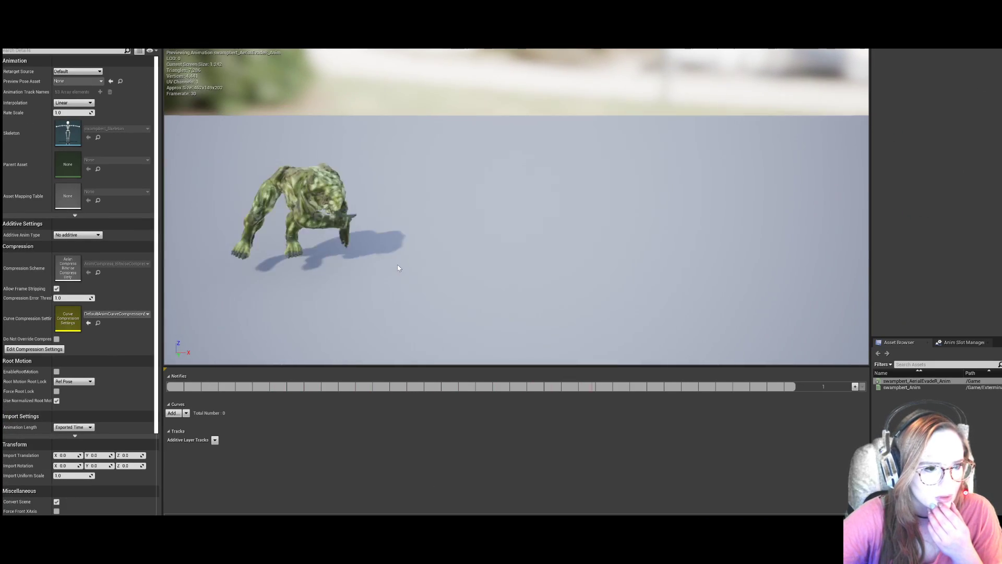
mouse_move(398, 264)
alt+mouse_down()
mouse_move(459, 237)
mouse_move(418, 272)
mouse_move(410, 274)
mouse_move(418, 245)
mouse_move(392, 282)
mouse_move(388, 267)
alt+mouse_up()
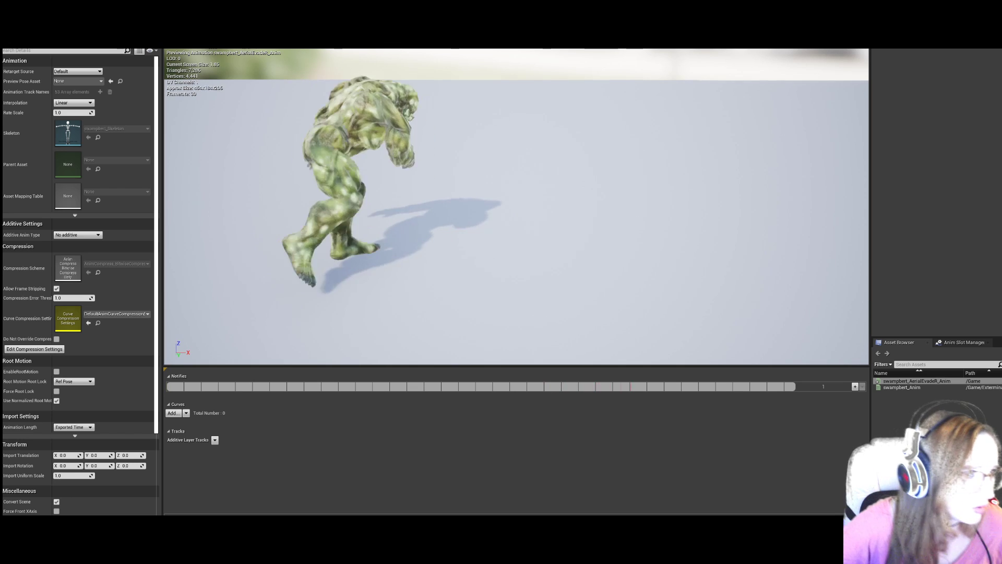
key(ctrl+s)
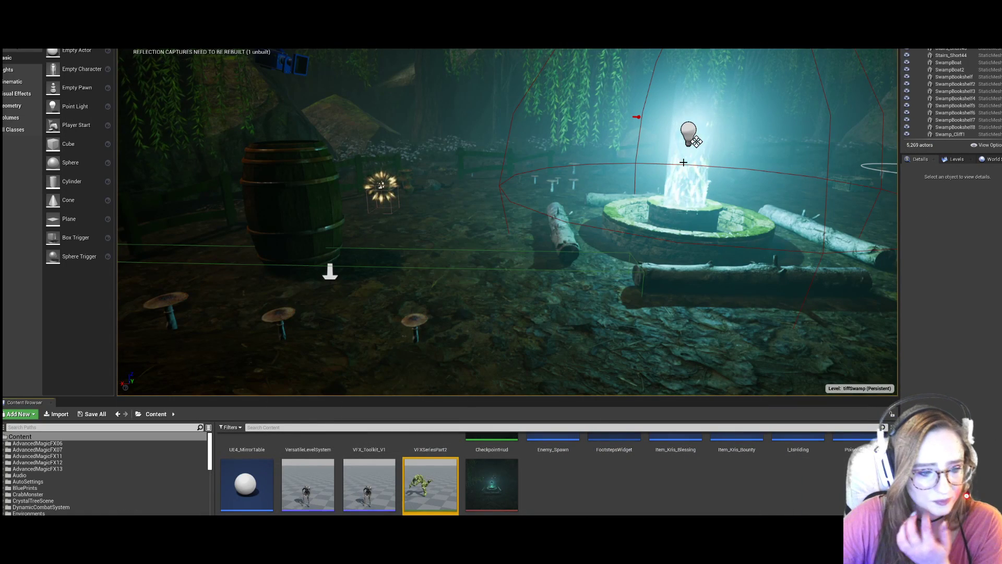
Save the swampbertBaseAnim_Skeleton asset in the Exterminator/MixamoAnims folder.
scroll(496, 501, up, 1)
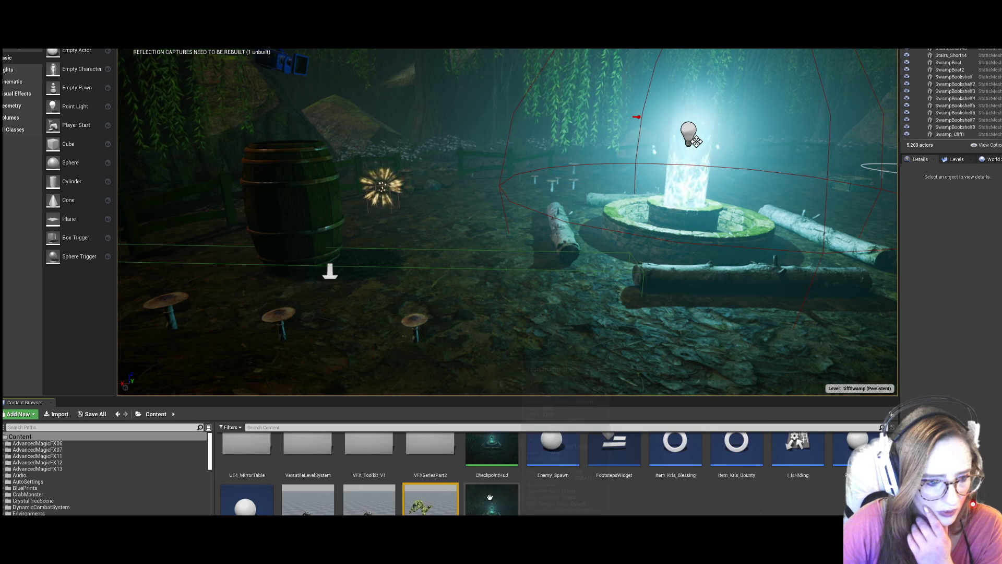
scroll(119, 474, down, 3)
click(5, 469)
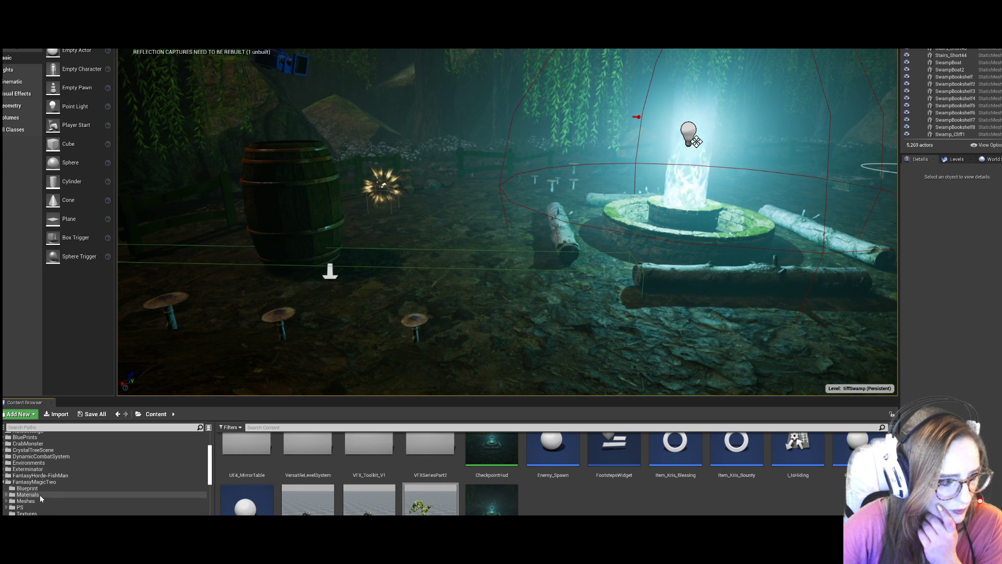
click(4, 469)
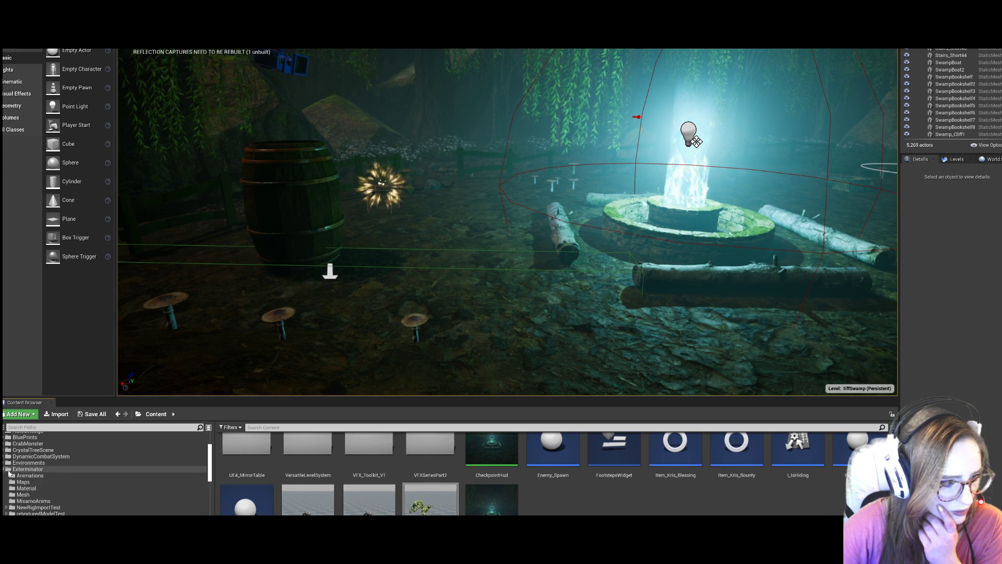
click(46, 501)
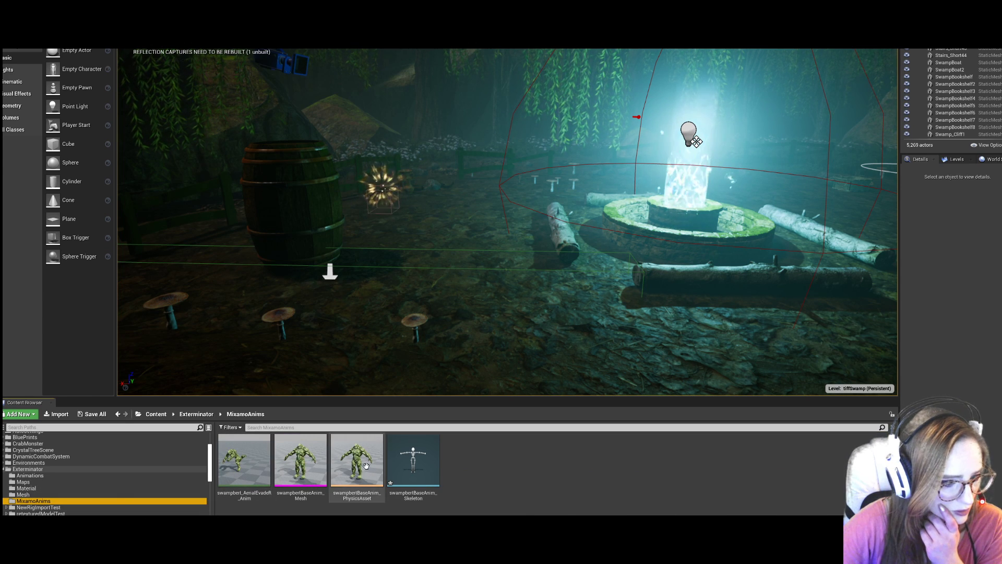
click(415, 472)
right_click(418, 483)
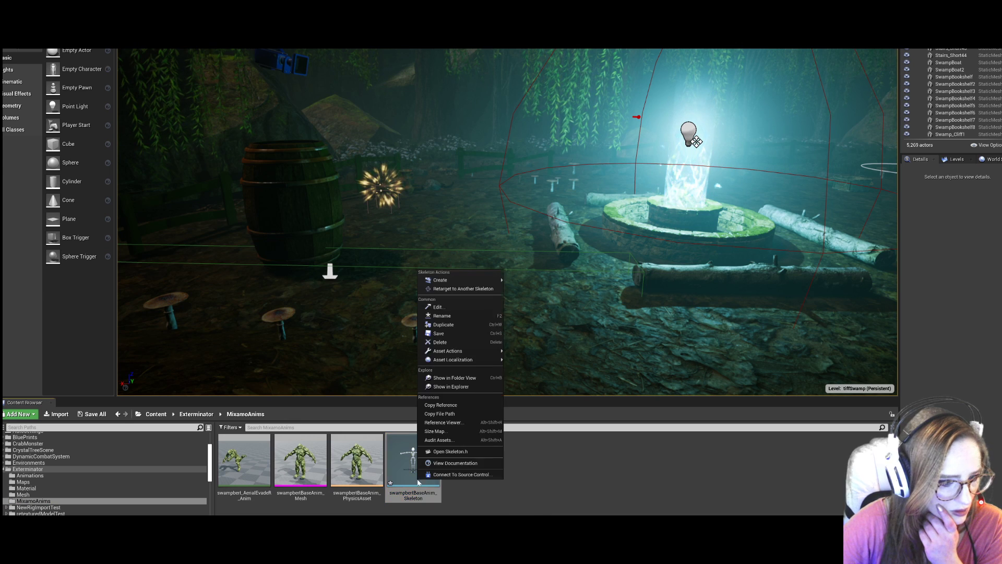
click(460, 333)
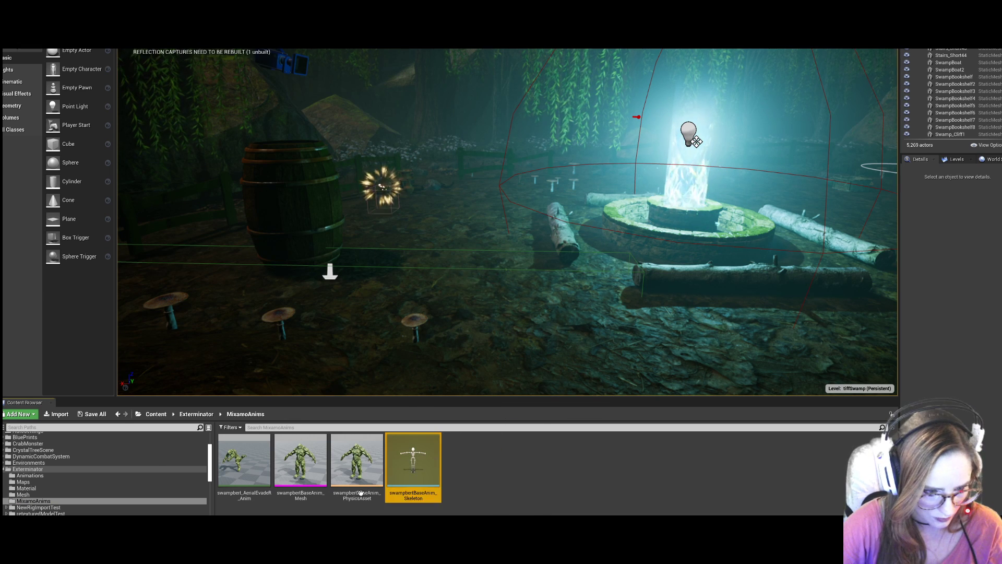
Create a new folder named BaseAnimSkeleton inside MixamoAnims.
click(503, 491)
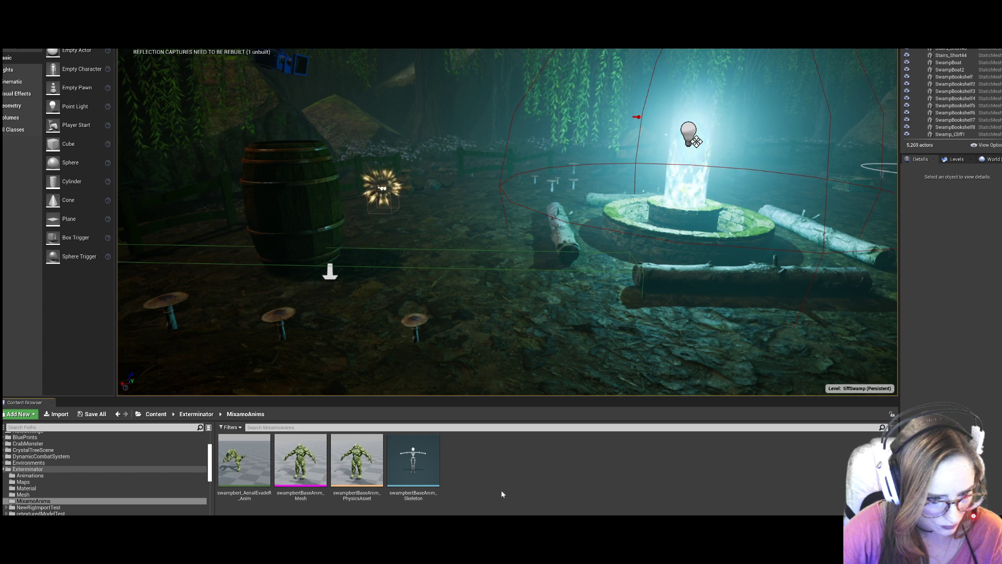
right_click(486, 488)
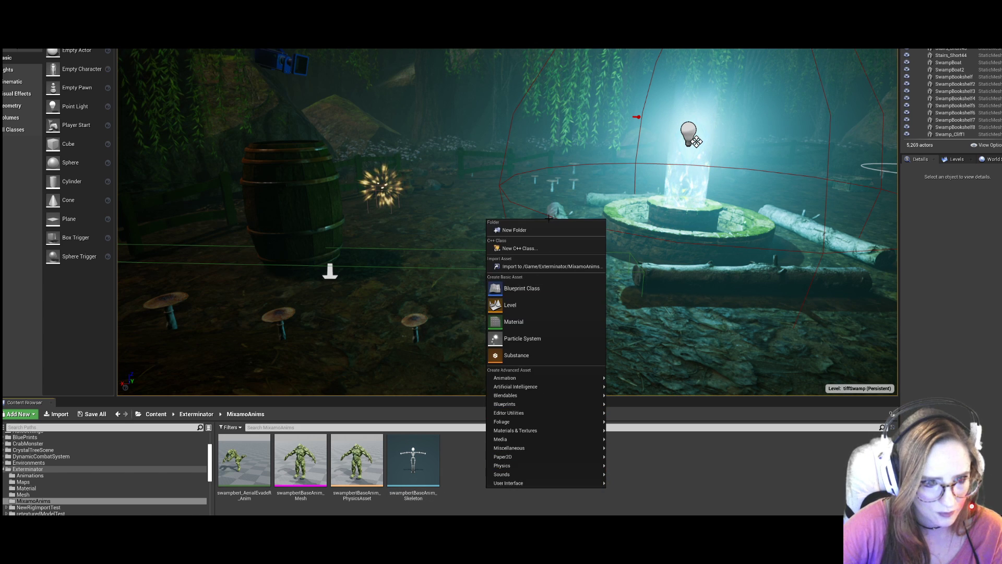
click(537, 231)
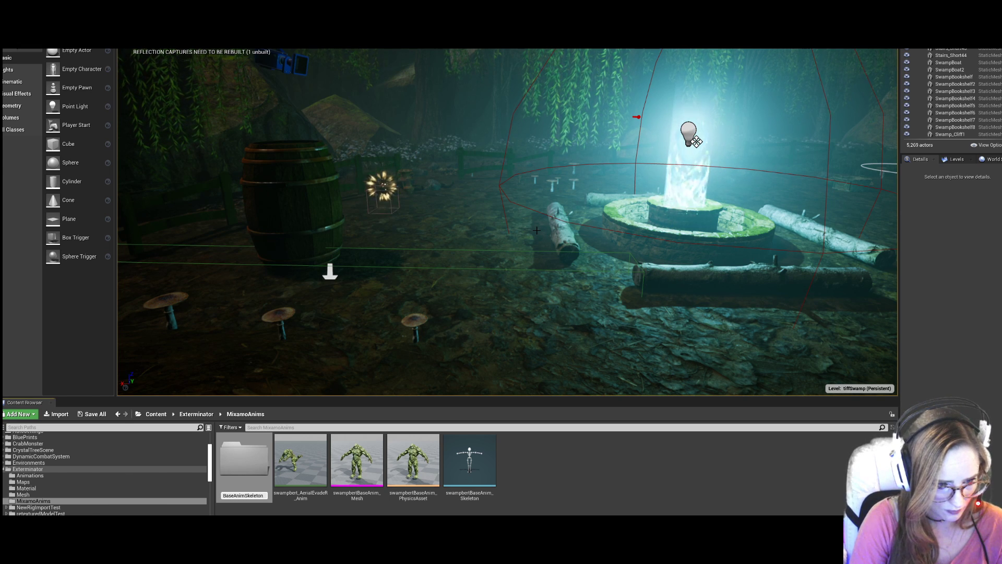
key(Return)
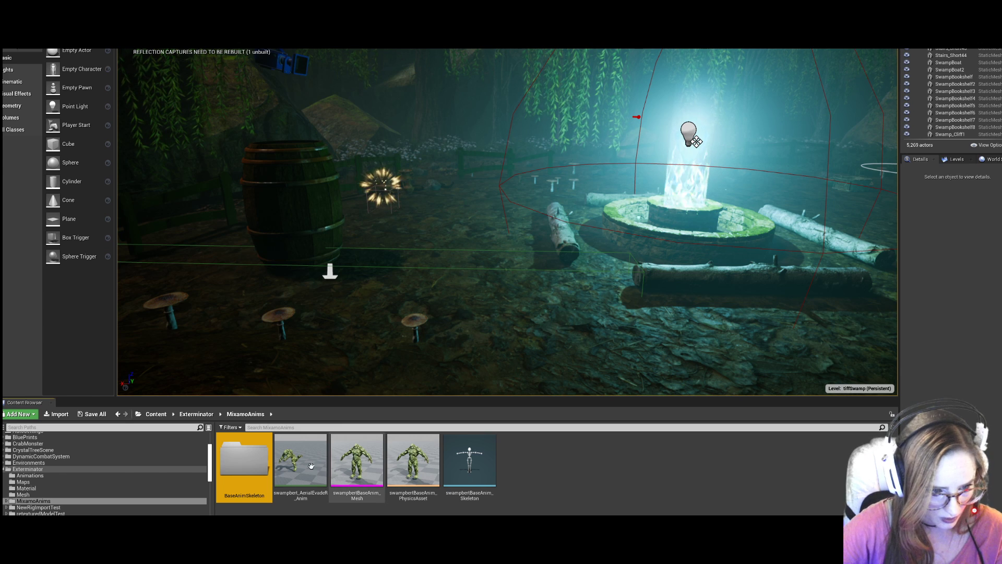
Move the original animation, mesh, physics asset and skeleton from MixamoAnims into the BaseAnimSkeleton folder and check its contents.
click(300, 466)
shift+click(466, 463)
drag(479, 456, 237, 464)
click(258, 475)
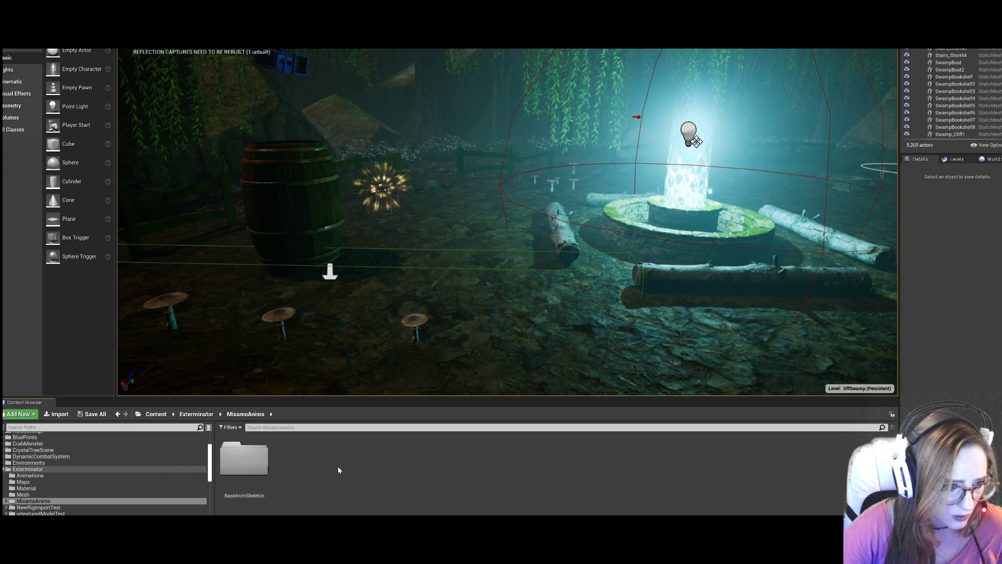
double_click(250, 457)
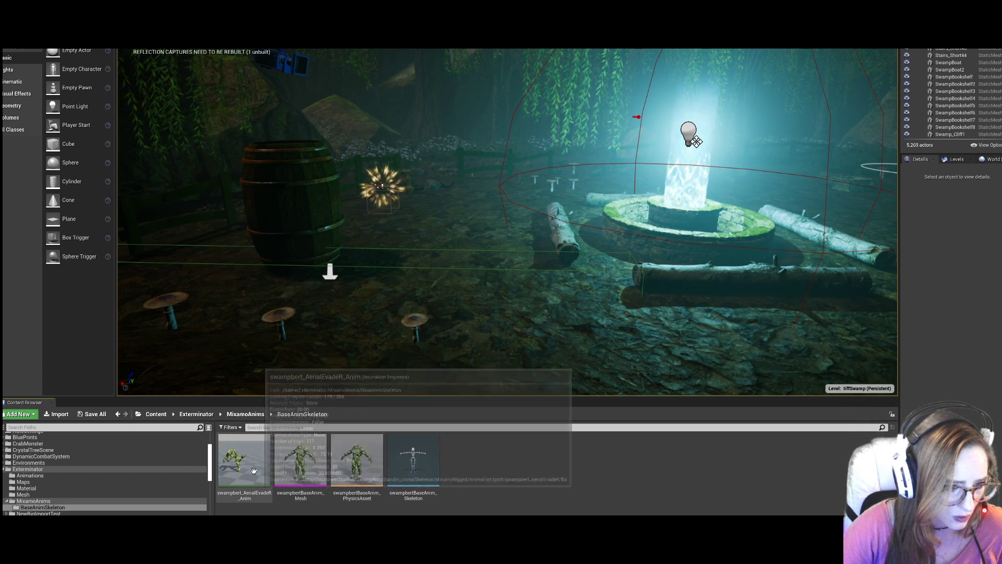
click(246, 414)
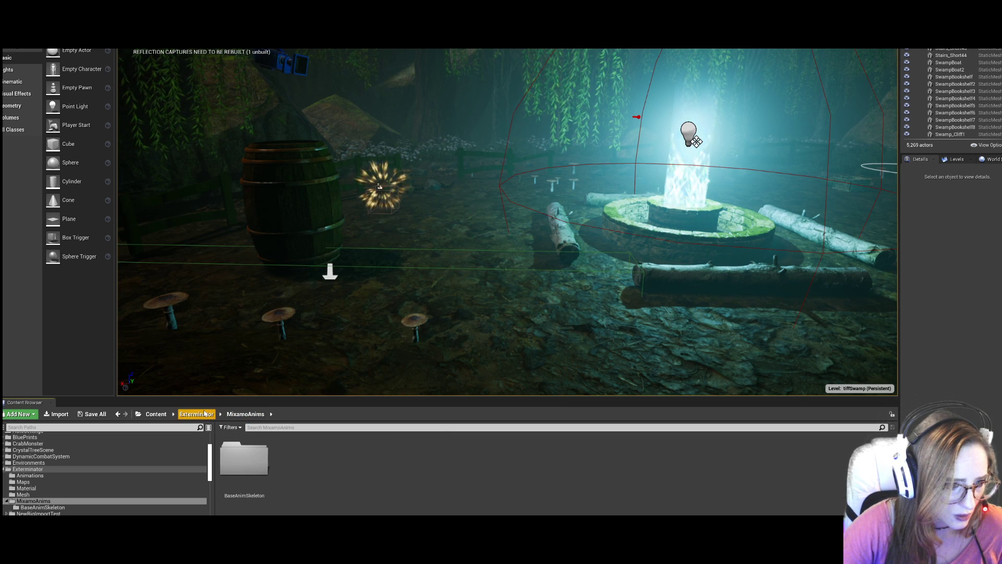
Look through the Content root and the Exterminator subfolders, and check the ANims folder inside NewRigImportTest.
scroll(69, 476, up, 3)
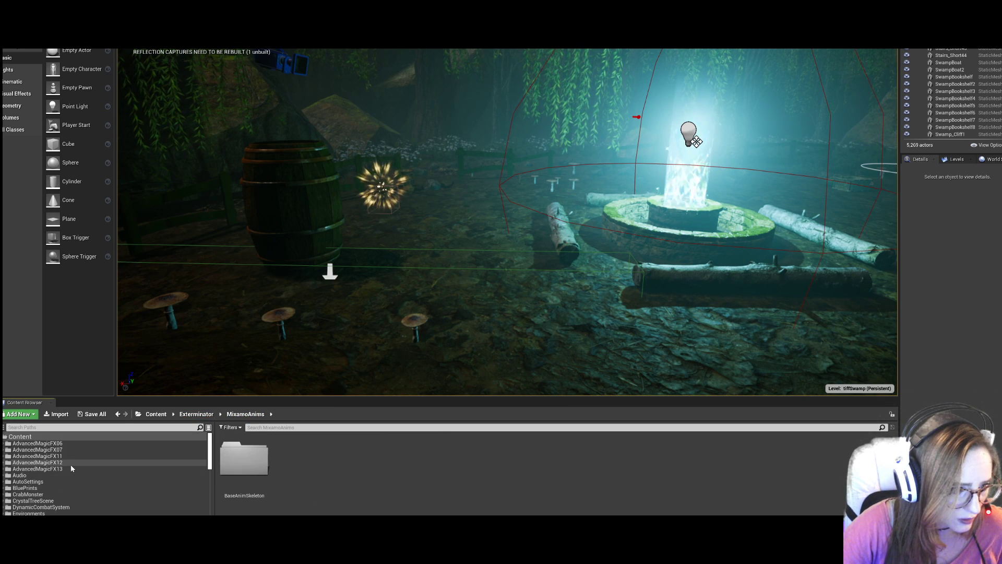
click(55, 437)
scroll(524, 500, down, 1)
scroll(528, 493, down, 5)
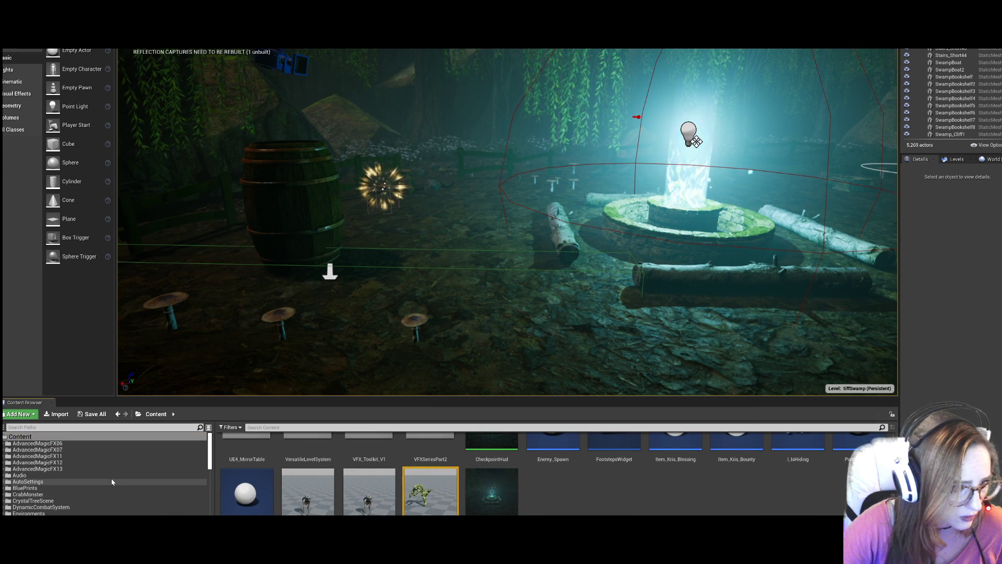
scroll(146, 498, down, 4)
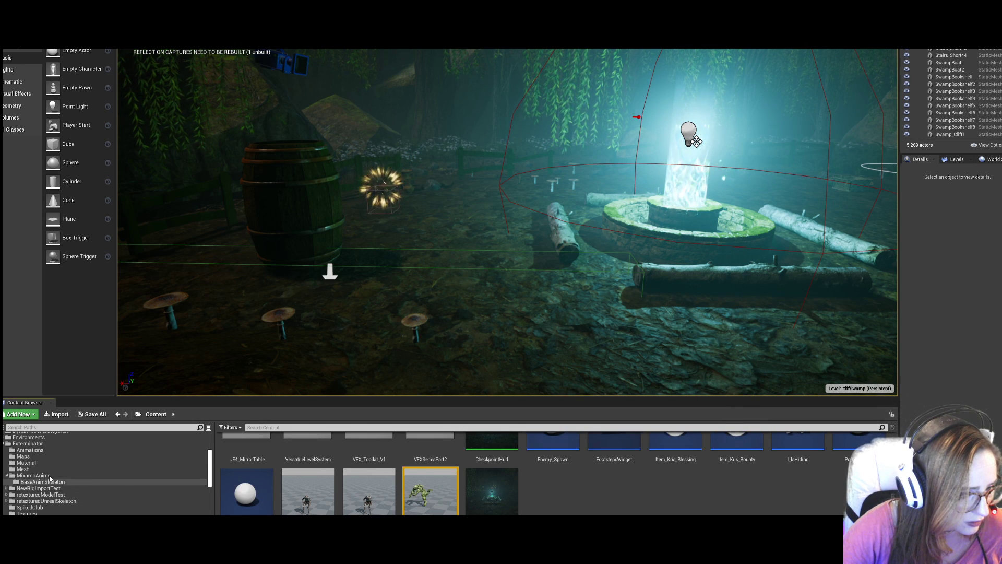
click(29, 443)
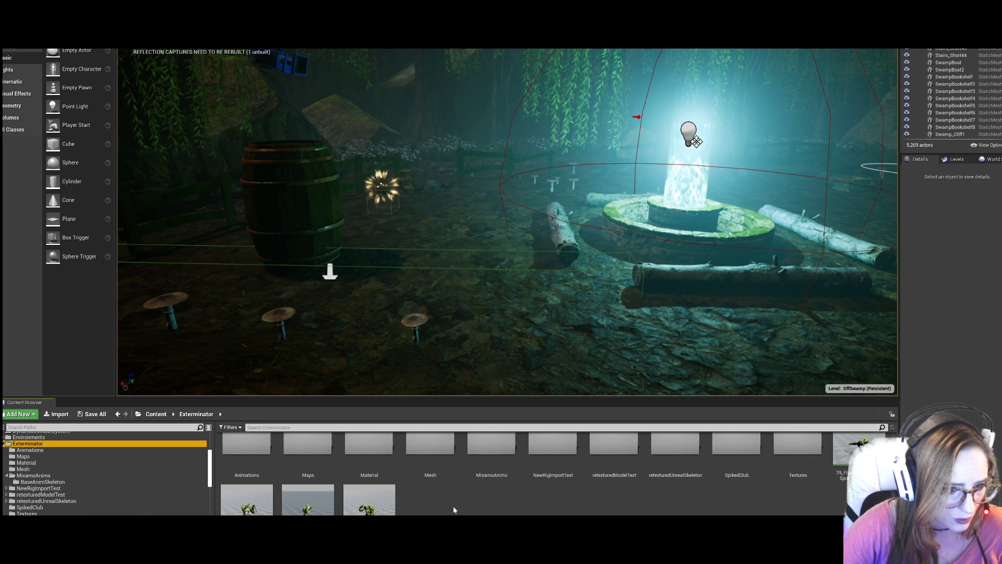
click(58, 474)
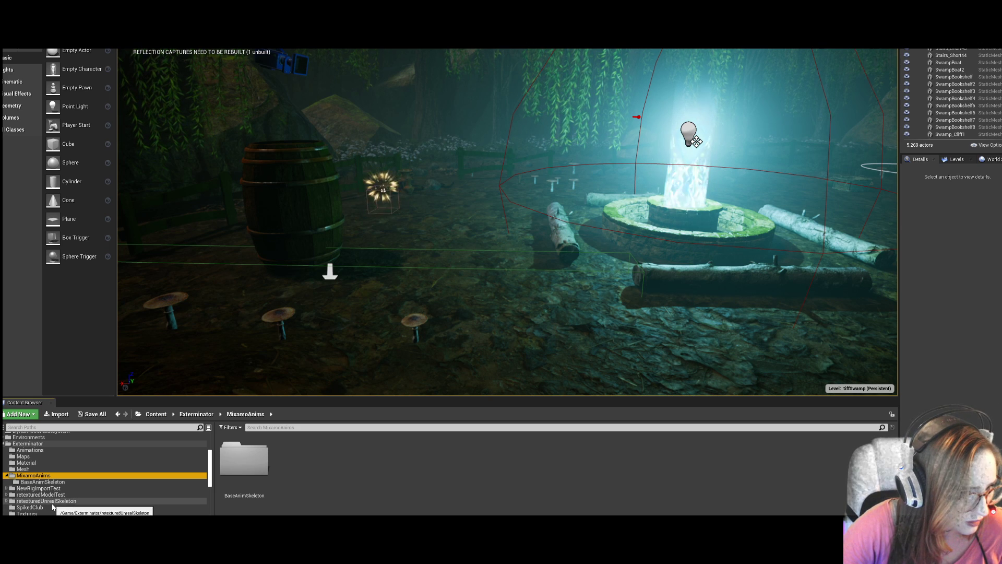
click(58, 490)
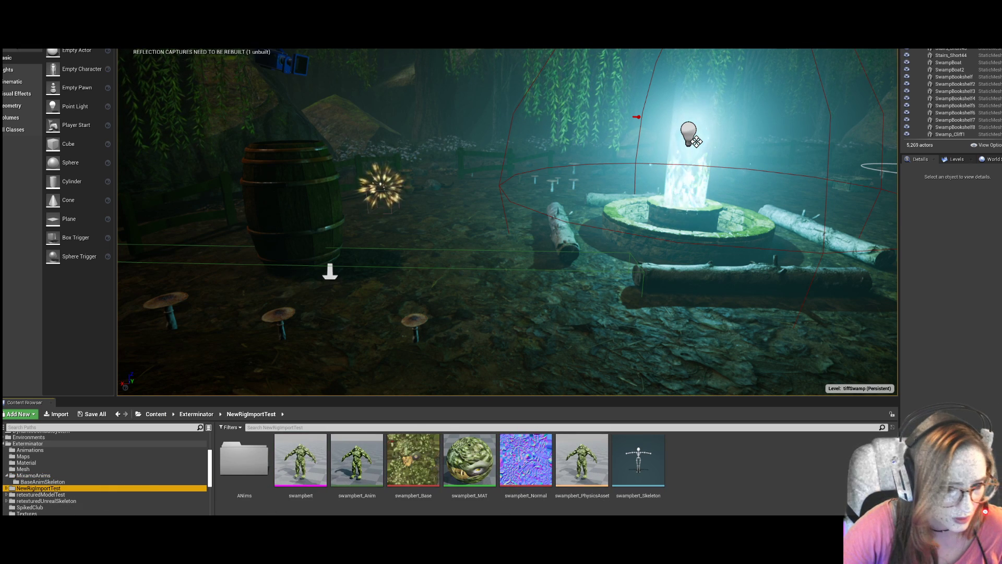
double_click(249, 462)
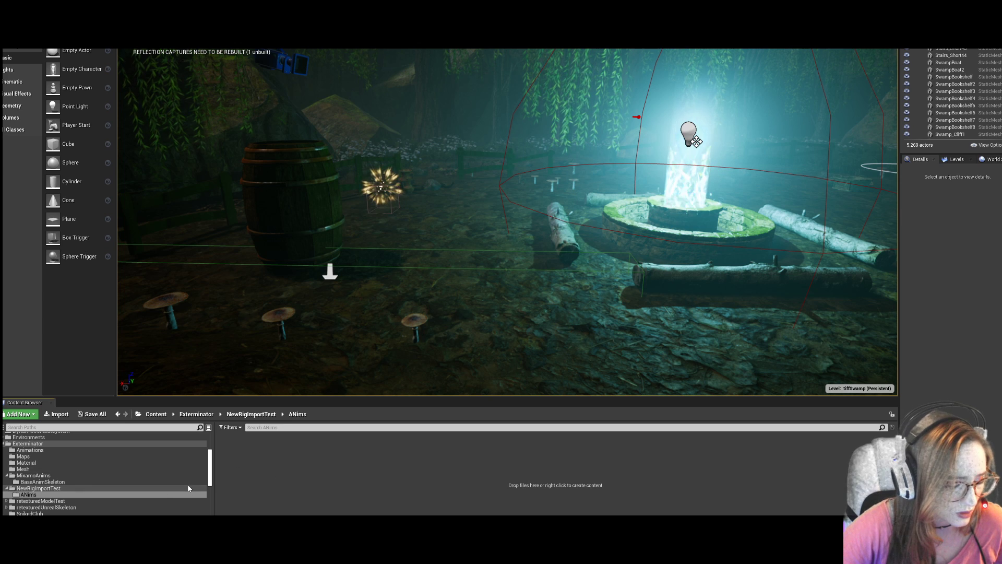
Rename the ANims folder inside NewRigImportTest as retargetedAnims.
click(247, 415)
click(243, 464)
right_click(246, 467)
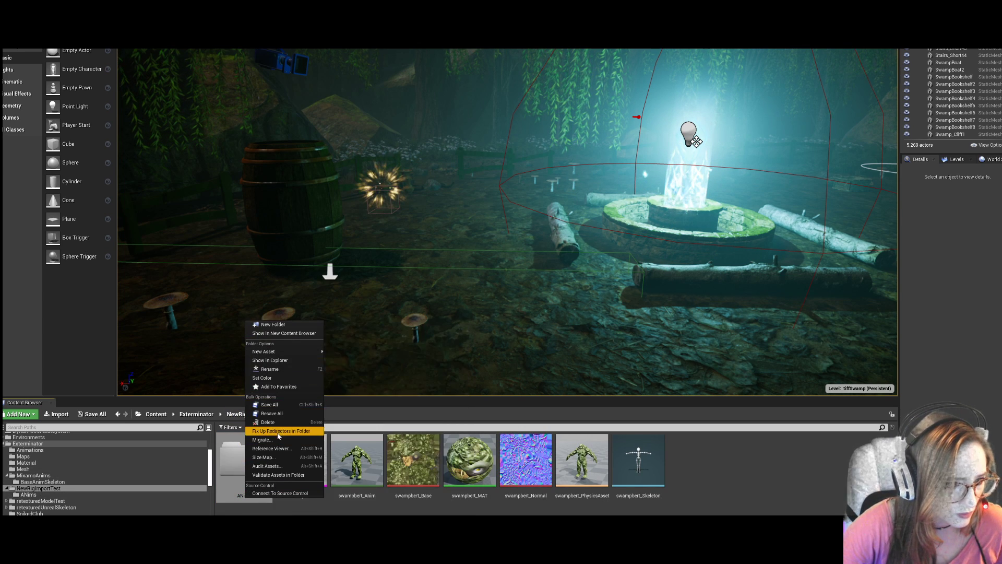
click(282, 369)
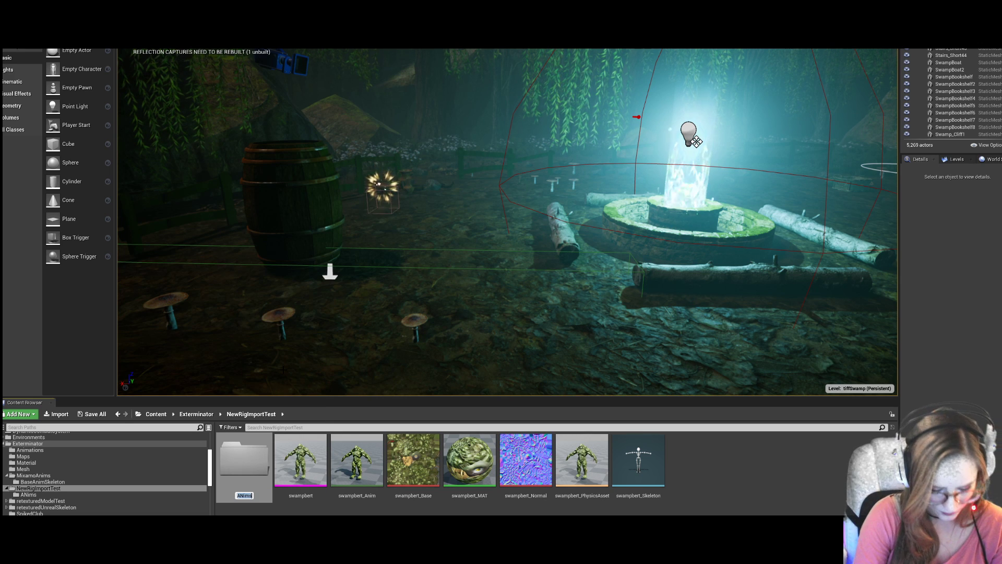
text(retar)
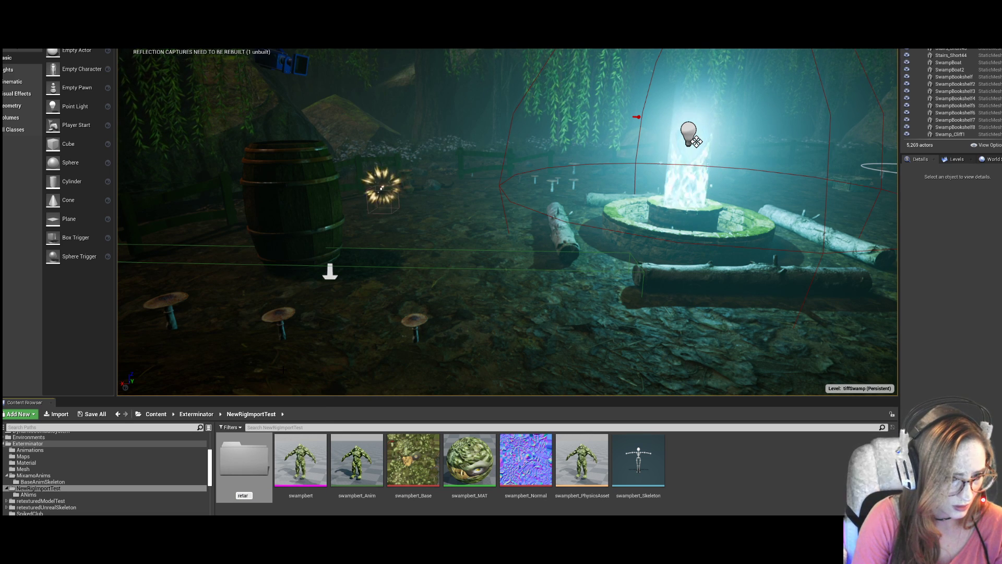
text(getedAnims)
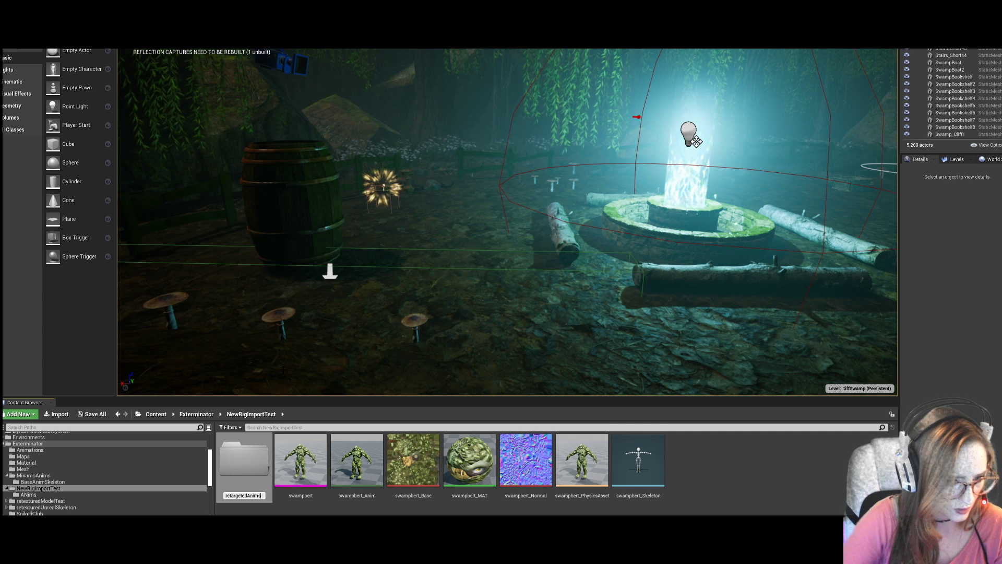
key(Return)
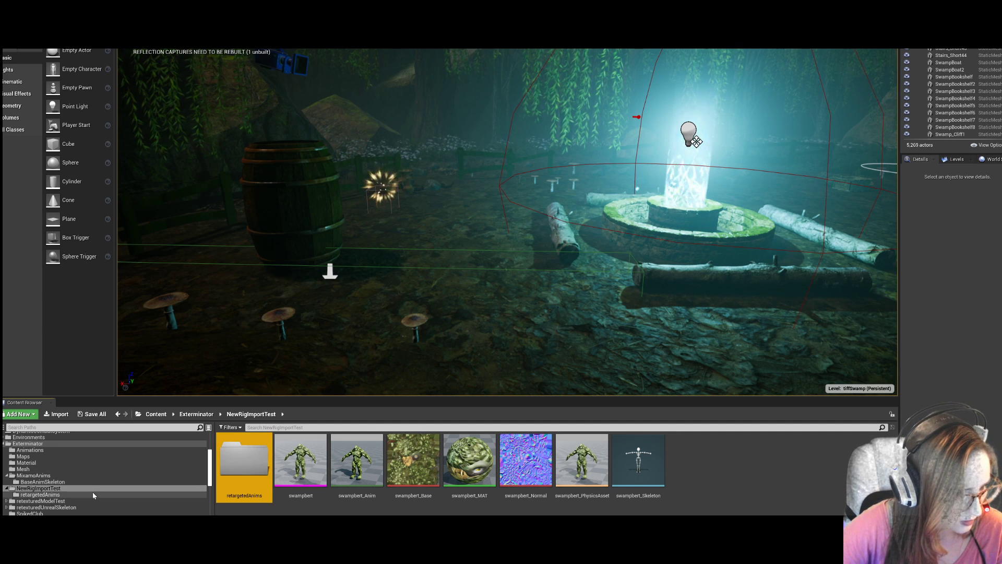
Check the retargetedAnims folder inside NewRigImportTest and locate the retargeted animation in the Content root.
scroll(49, 484, up, 6)
click(46, 437)
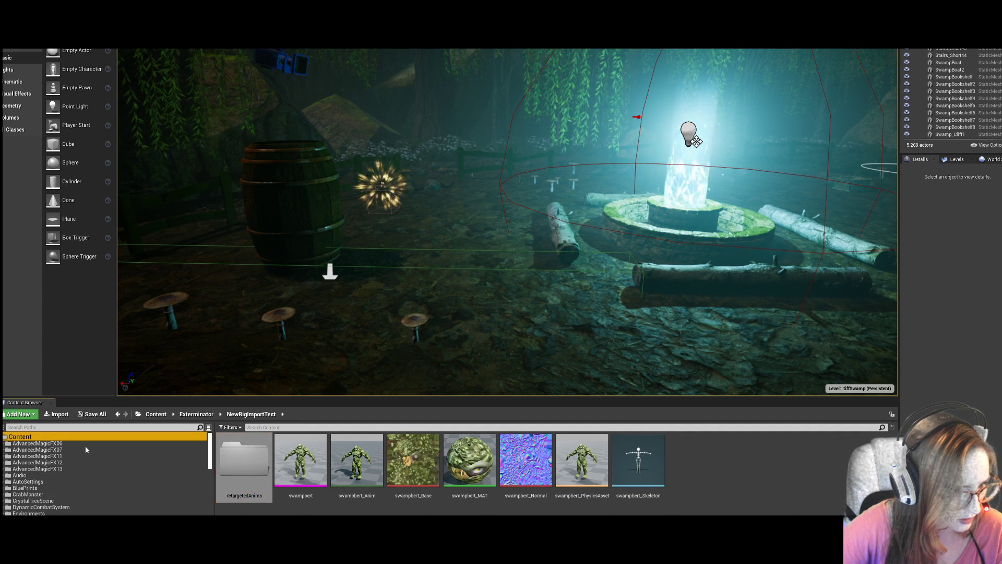
scroll(72, 480, down, 5)
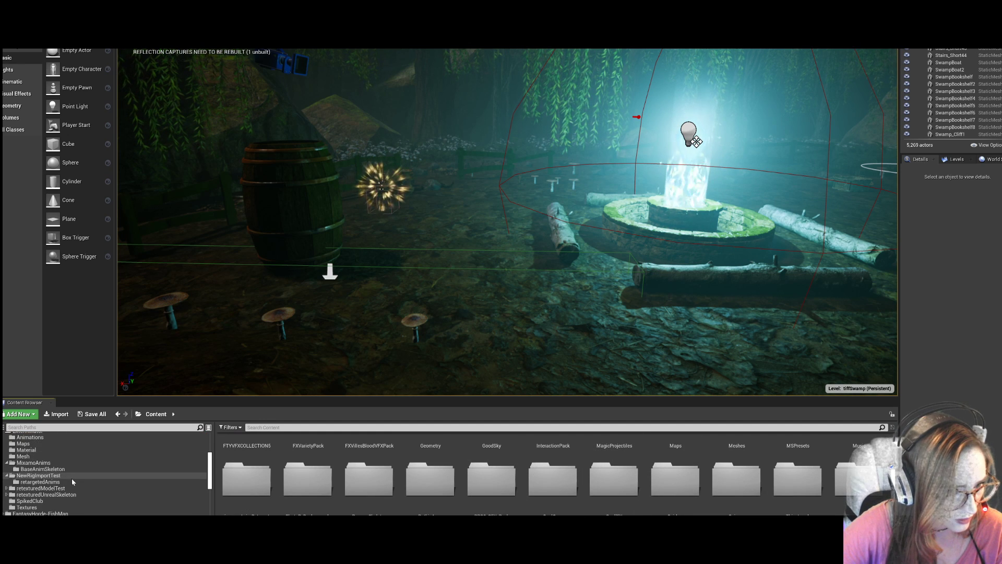
click(70, 482)
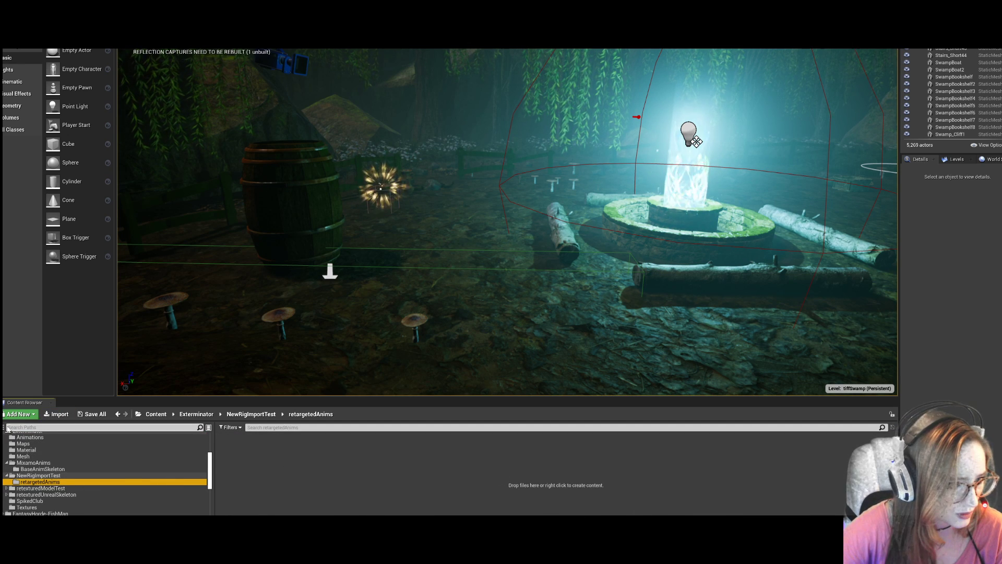
click(118, 414)
scroll(442, 504, down, 10)
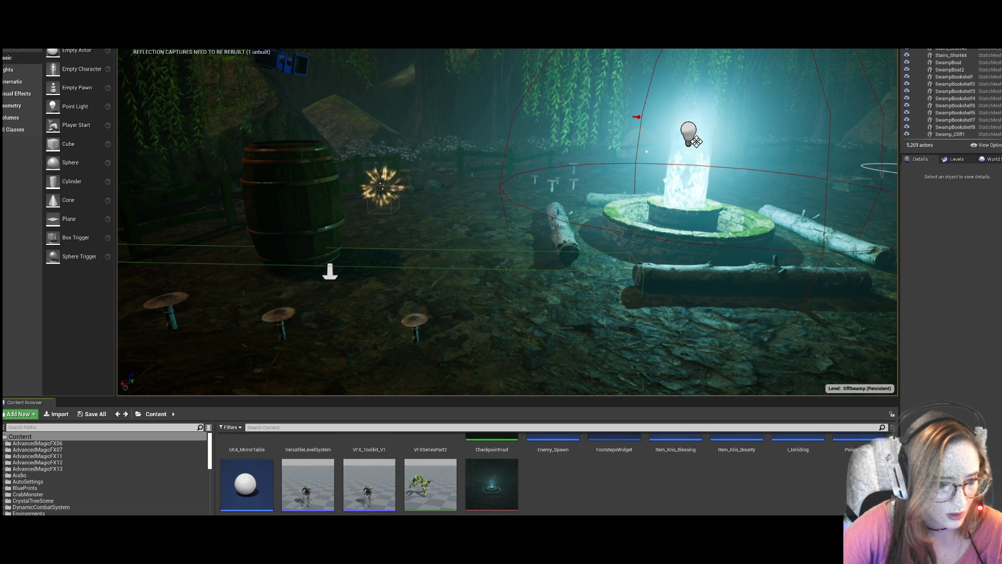
Move the retargeted swampbert animation from the Content root into NewRigImportTest's retargetedAnims folder and look over the root again.
click(431, 484)
scroll(90, 477, down, 3)
scroll(89, 477, down, 1)
click(37, 513)
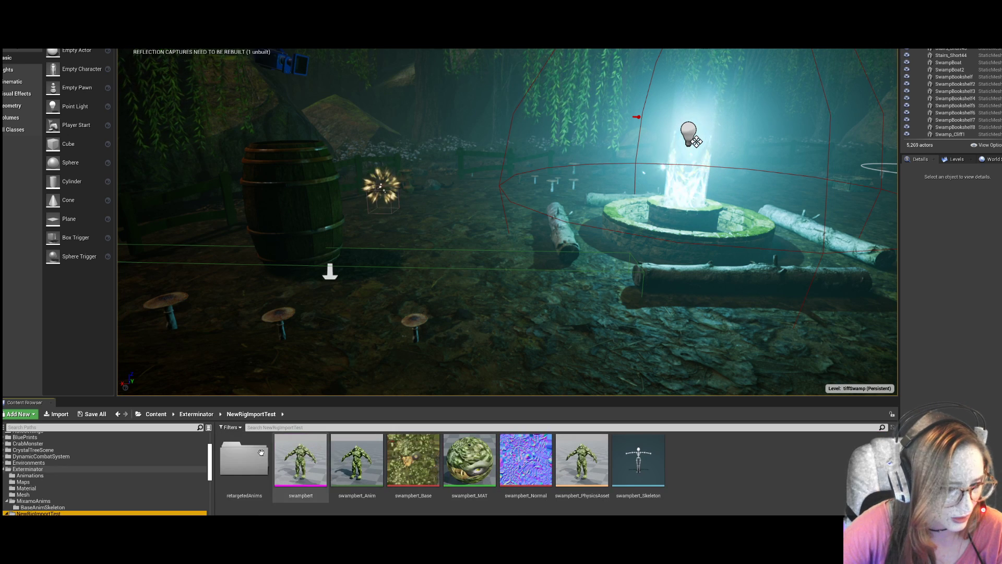
click(116, 414)
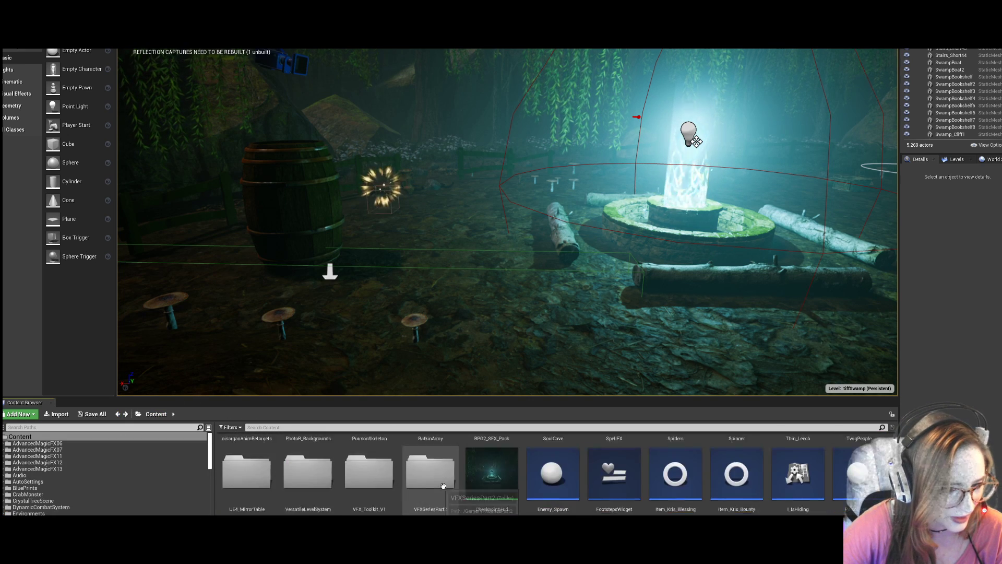
scroll(40, 490, down, 4)
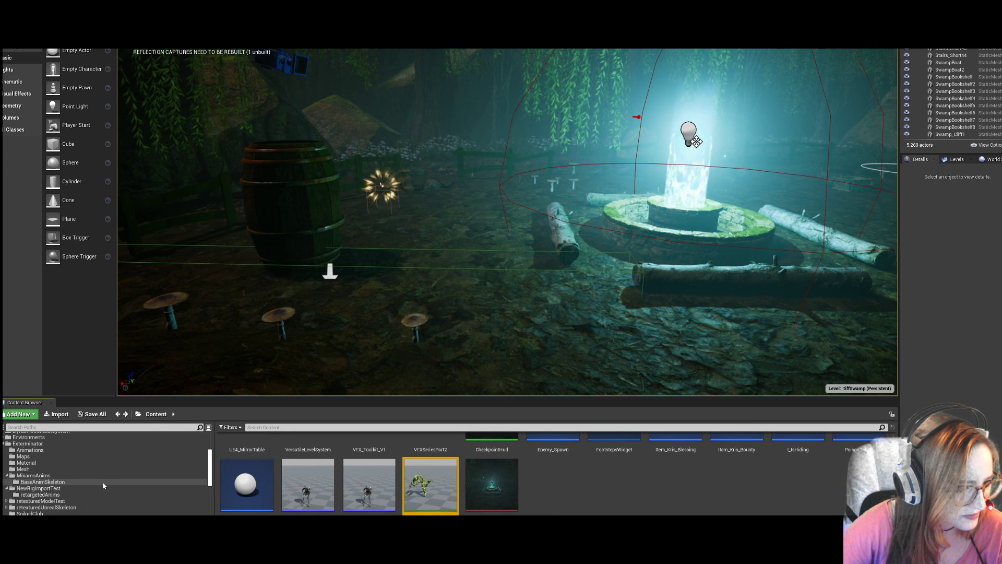
drag(430, 485, 59, 494)
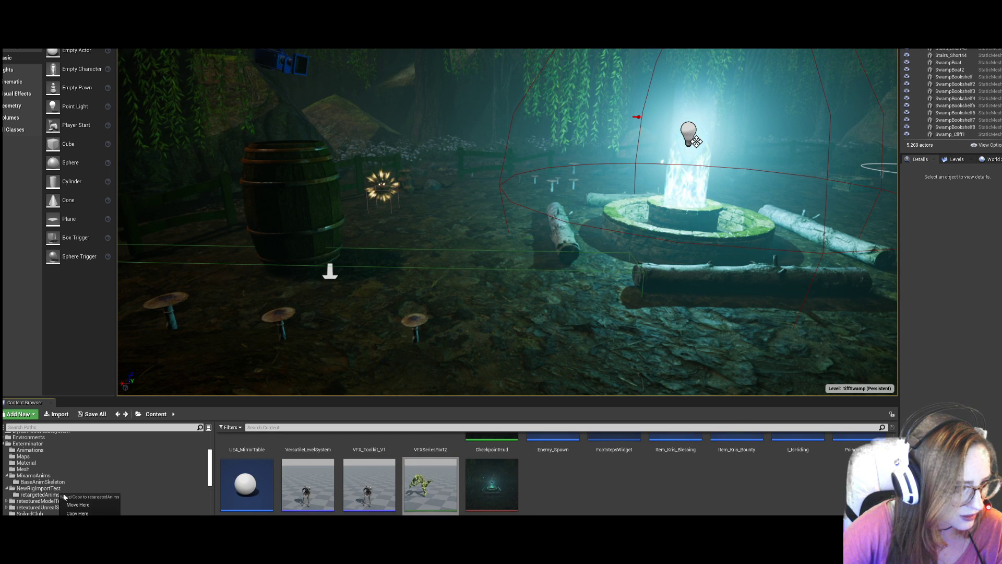
click(89, 505)
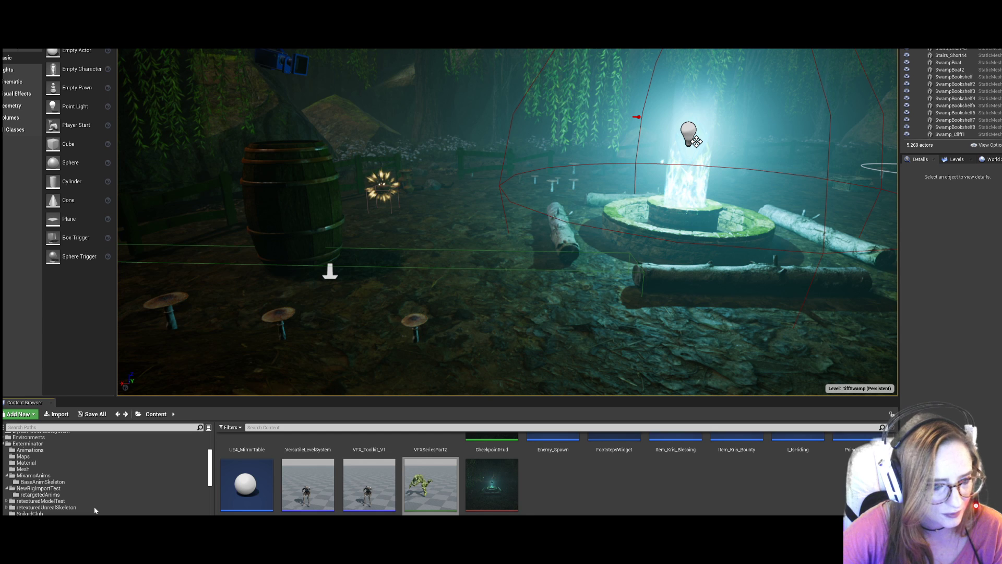
scroll(439, 457, up, 2)
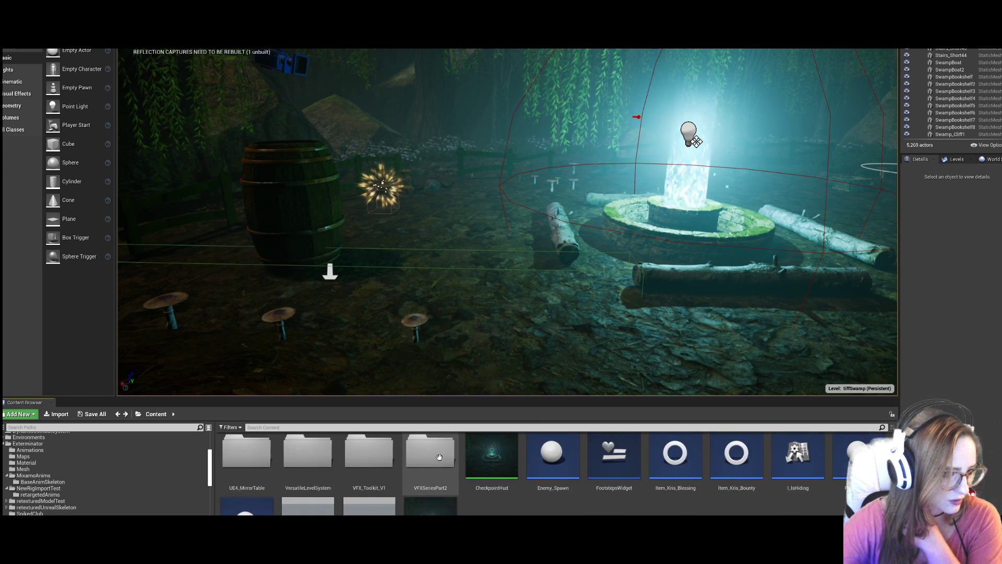
scroll(439, 457, up, 3)
scroll(96, 458, up, 5)
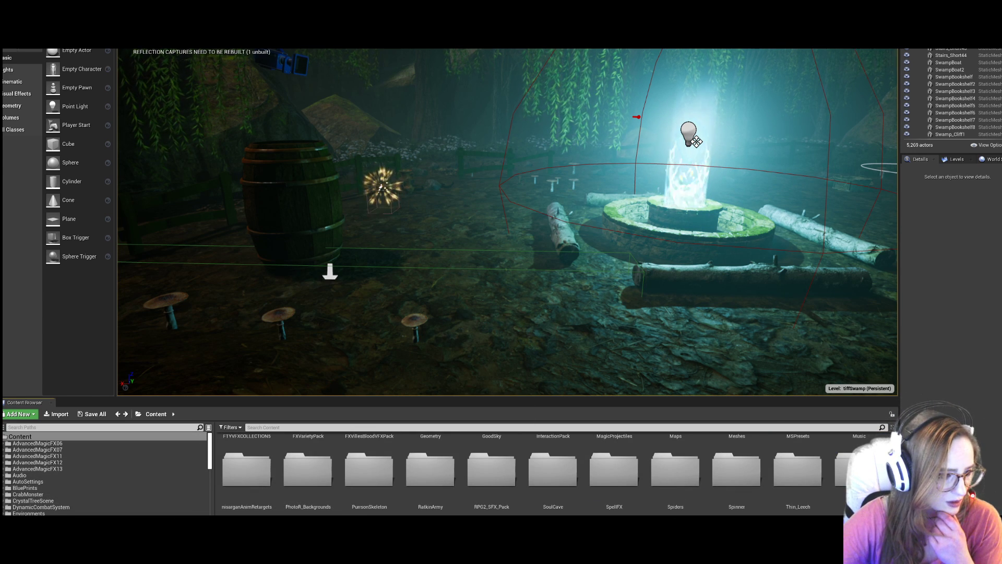
click(20, 436)
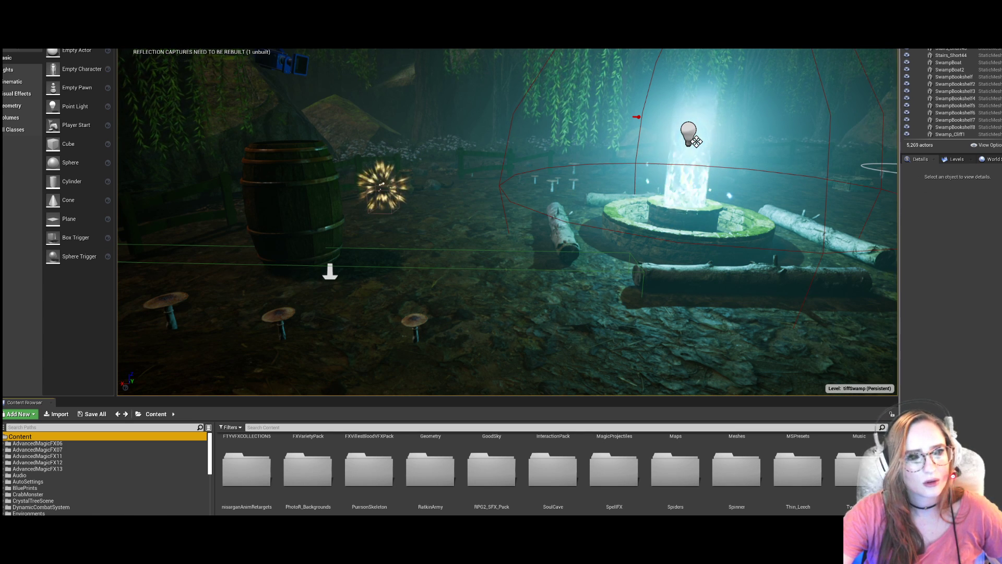
Switch to Maya and open the rigged character scene swampbertMixamo_AnimKeysCleared.ma.
key(alt+Tab)
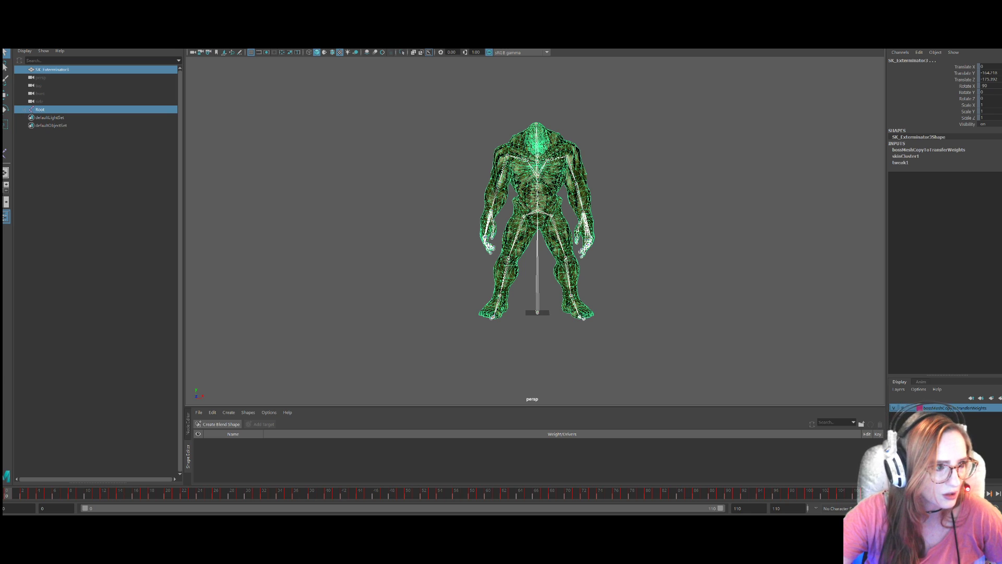
click(10, 1)
click(26, 31)
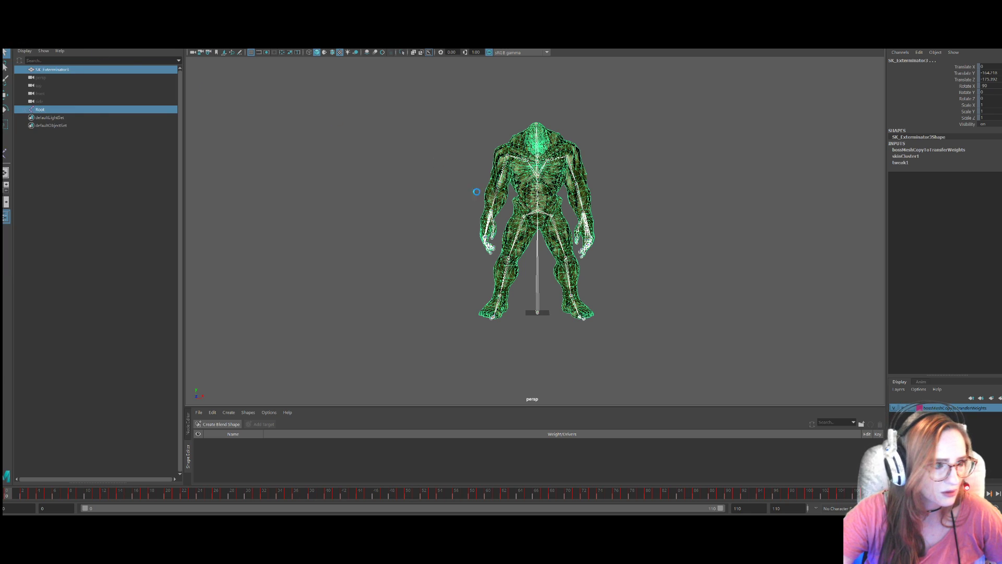
click(487, 271)
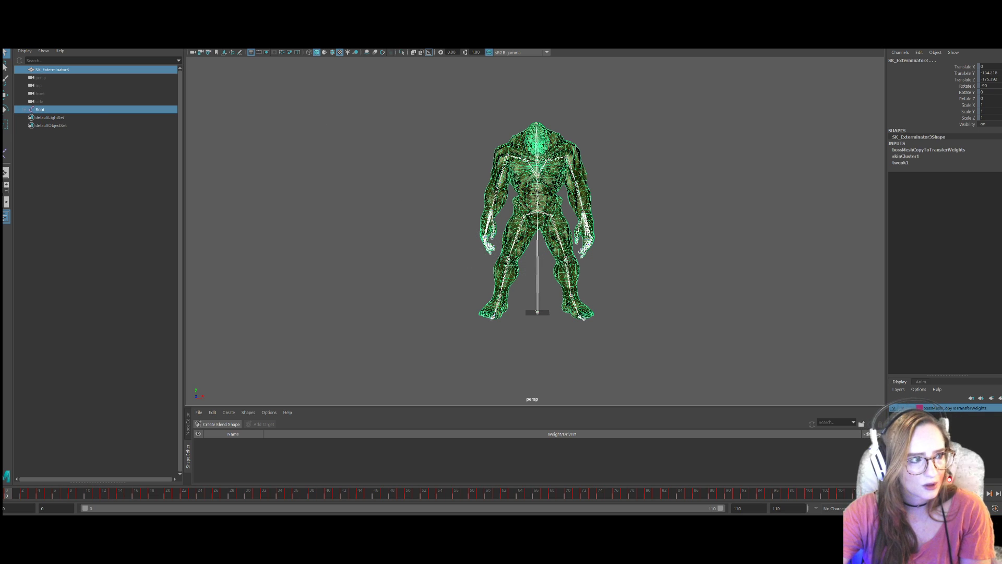
click(10, 1)
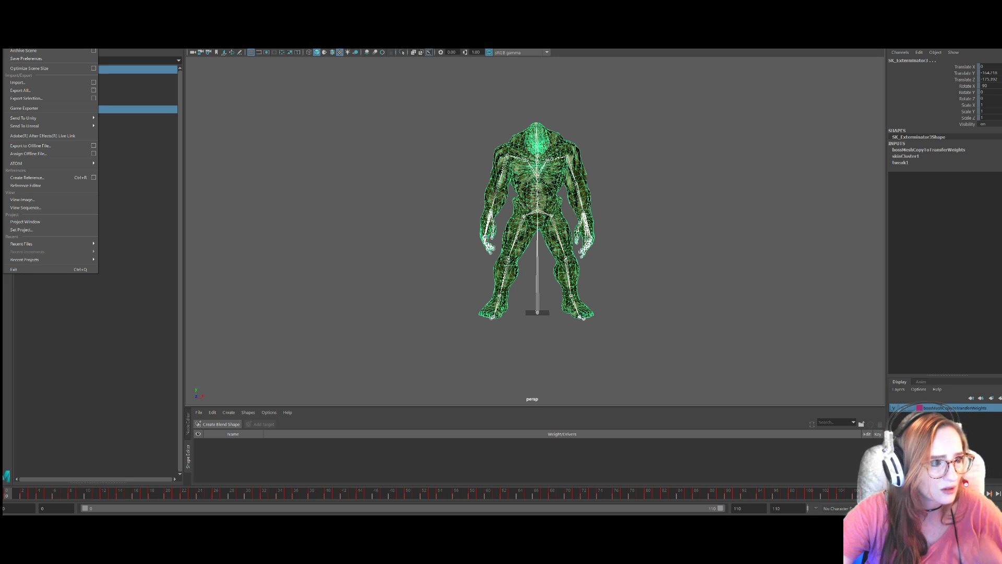
key(ctrl+r)
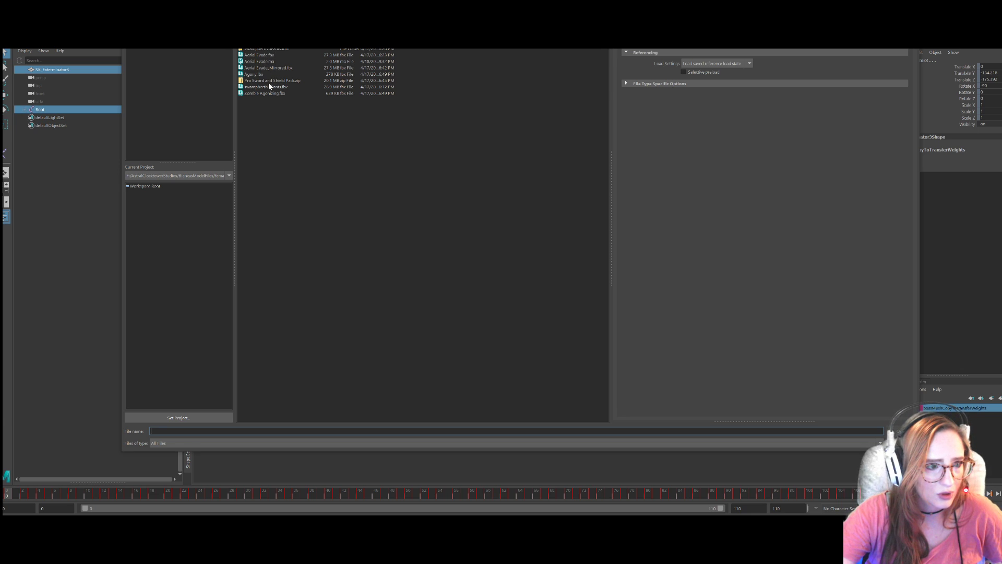
click(872, 10)
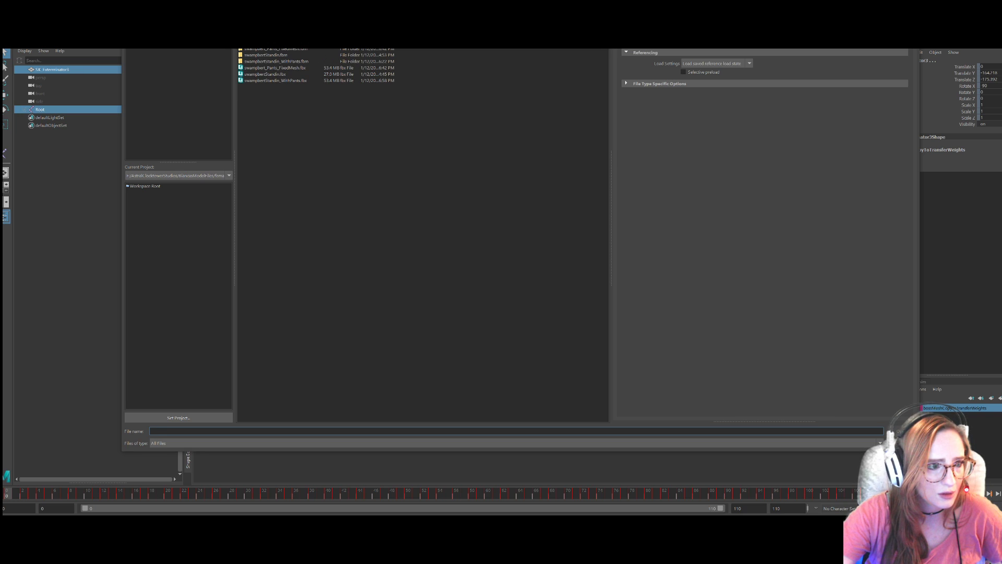
double_click(261, 36)
click(871, 10)
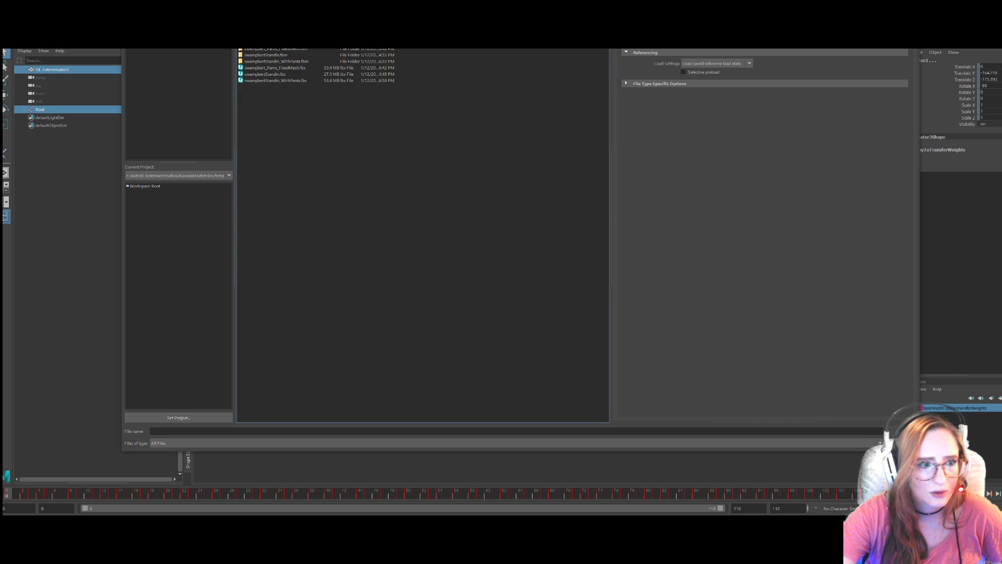
double_click(272, 36)
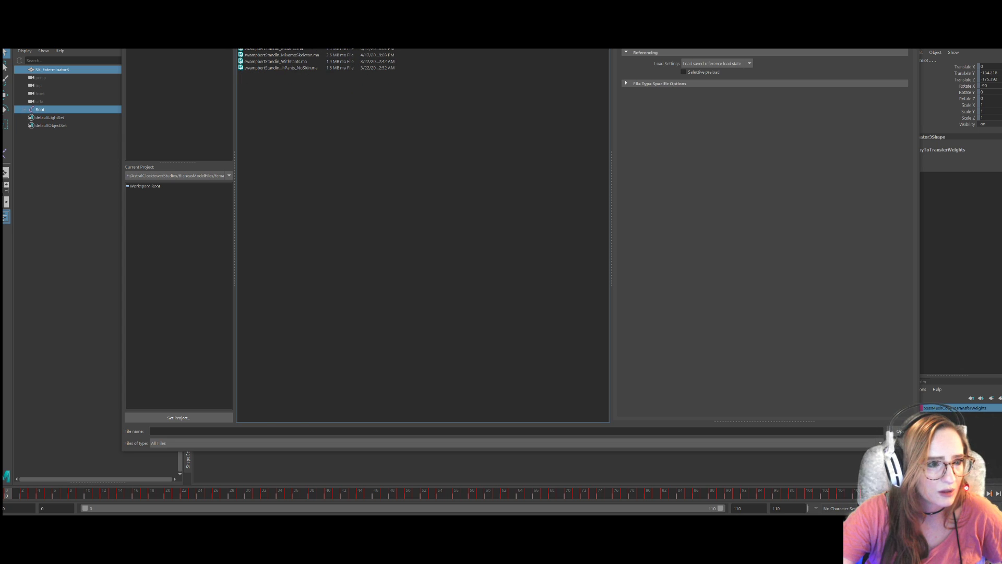
double_click(276, 32)
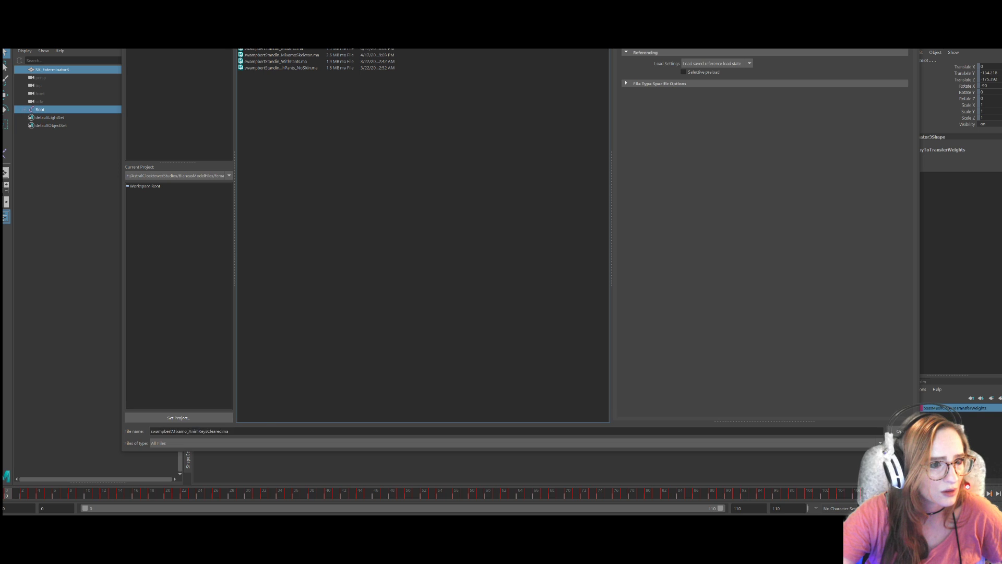
click(486, 274)
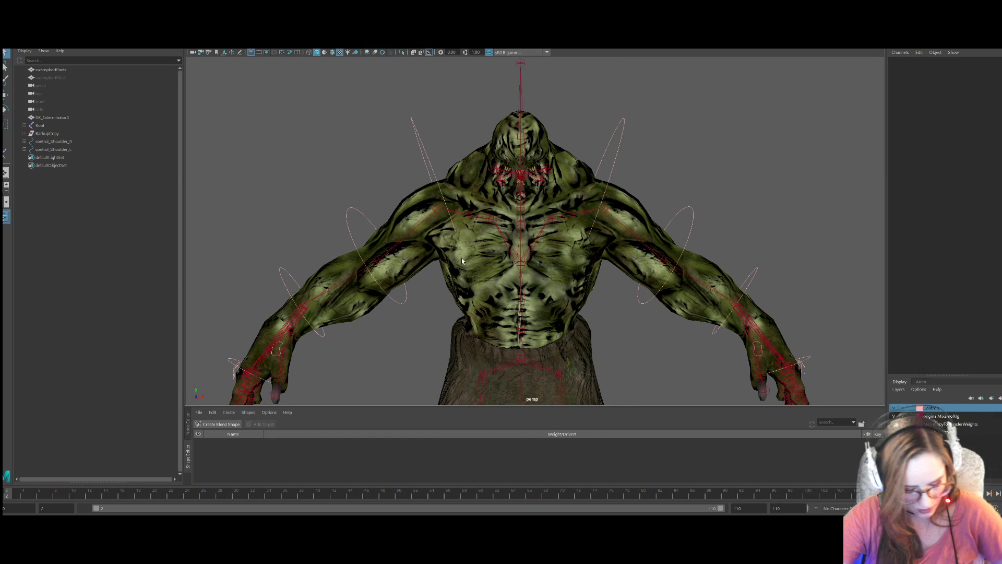
Test the left shoulder control by rotating the arm overhead, and undo the rotation.
click(620, 146)
scroll(638, 160, down, 4)
key(w)
key(e)
drag(584, 210, 468, 234)
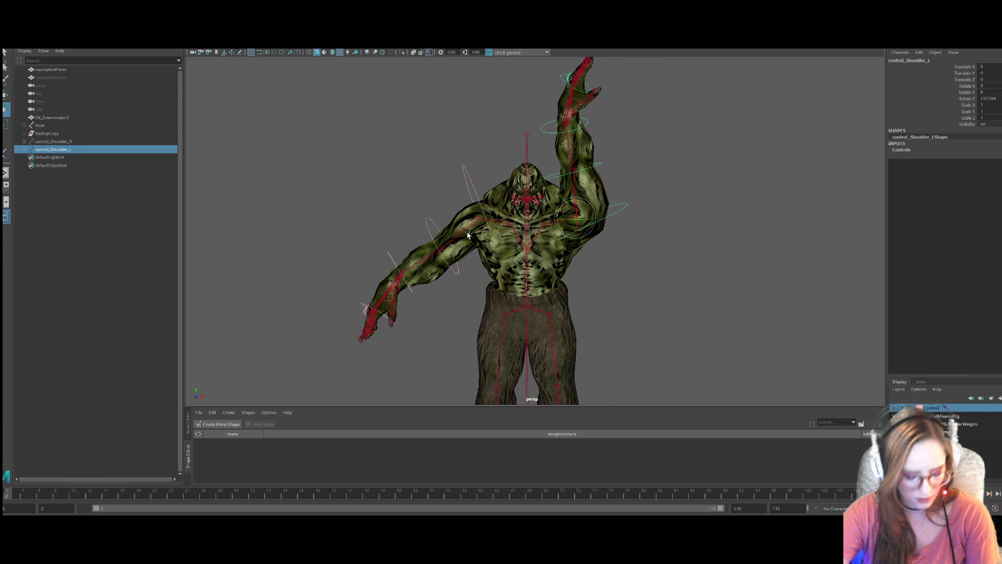
key(ctrl+z)
Try lowering the HeadTop_End joint to the top of the character's head, undo the move and clear the selection.
alt+drag(608, 127, 465, 133)
scroll(465, 132, up, 5)
scroll(644, 259, down, 5)
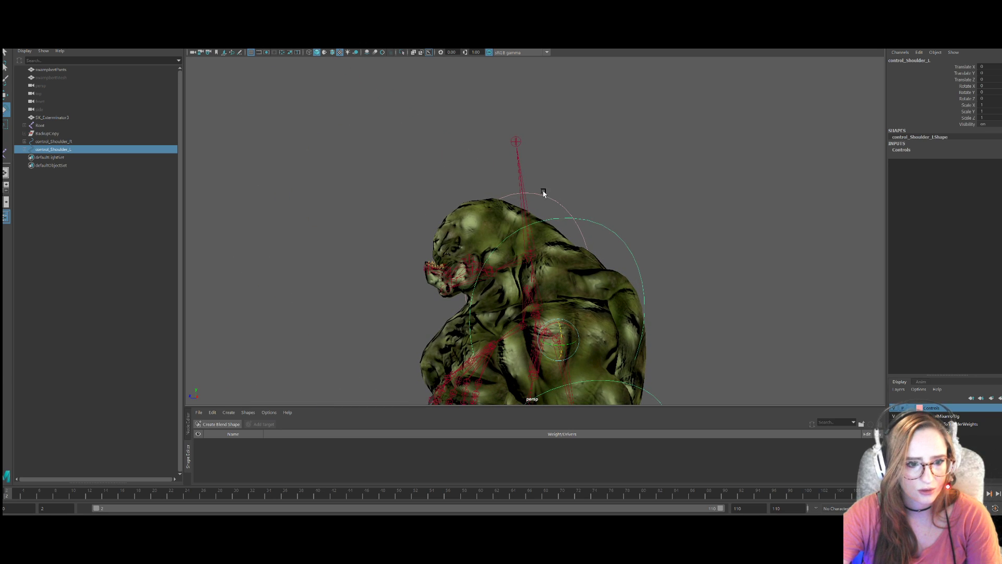
click(519, 147)
key(w)
drag(516, 124, 515, 191)
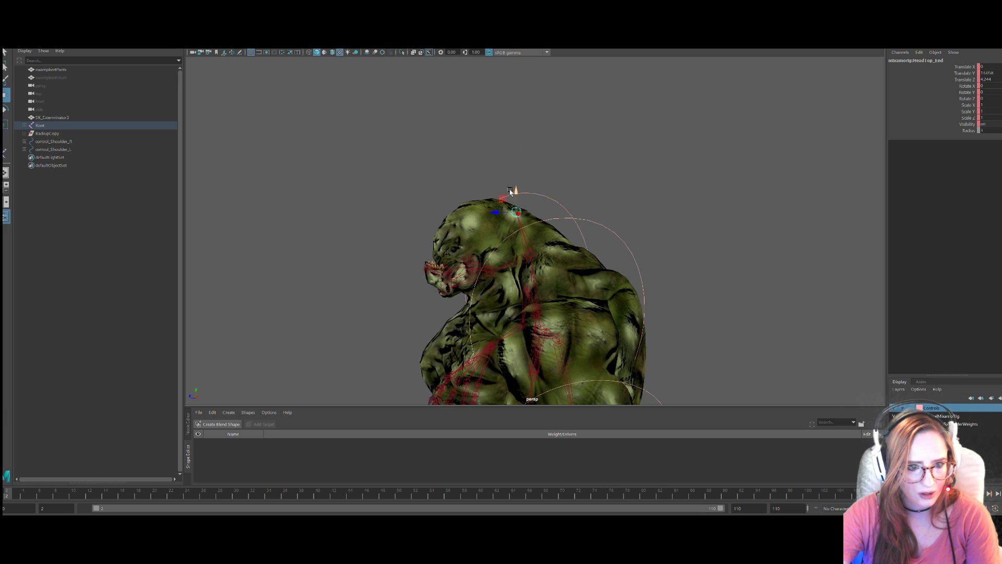
alt+drag(403, 190, 452, 188)
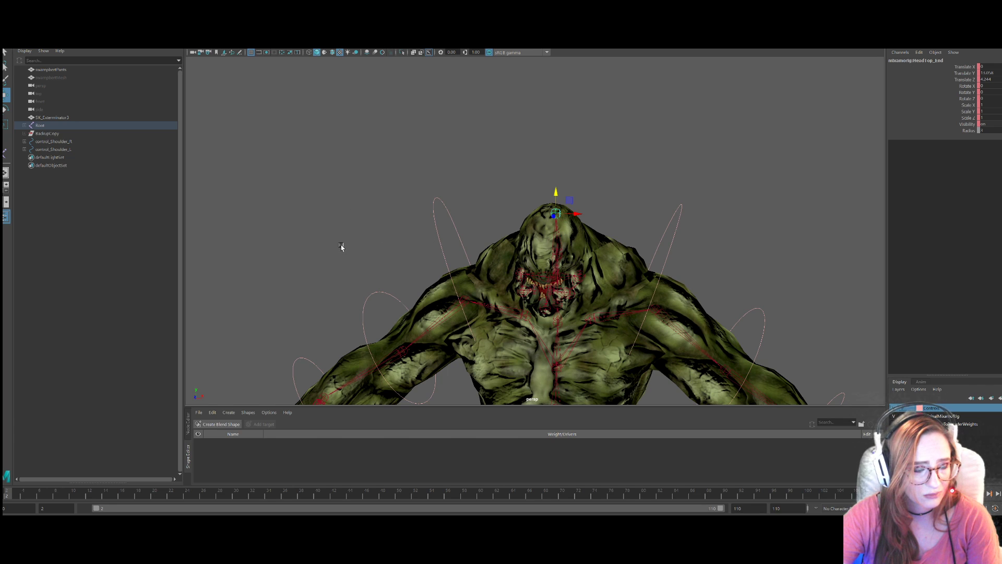
key(ctrl+z)
click(334, 245)
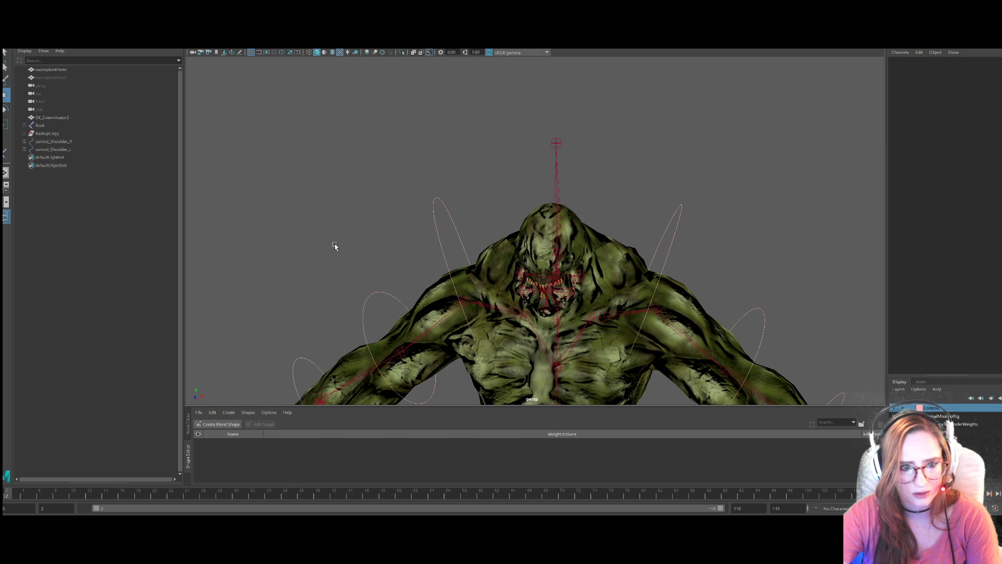
Examine the full character, its skeleton and its arm and hand controls from the front and the side.
scroll(335, 244, down, 3)
scroll(335, 246, down, 5)
mouse_move(429, 299)
alt+mouse_down()
mouse_move(522, 311)
mouse_move(428, 306)
alt+mouse_up()
scroll(610, 325, up, 5)
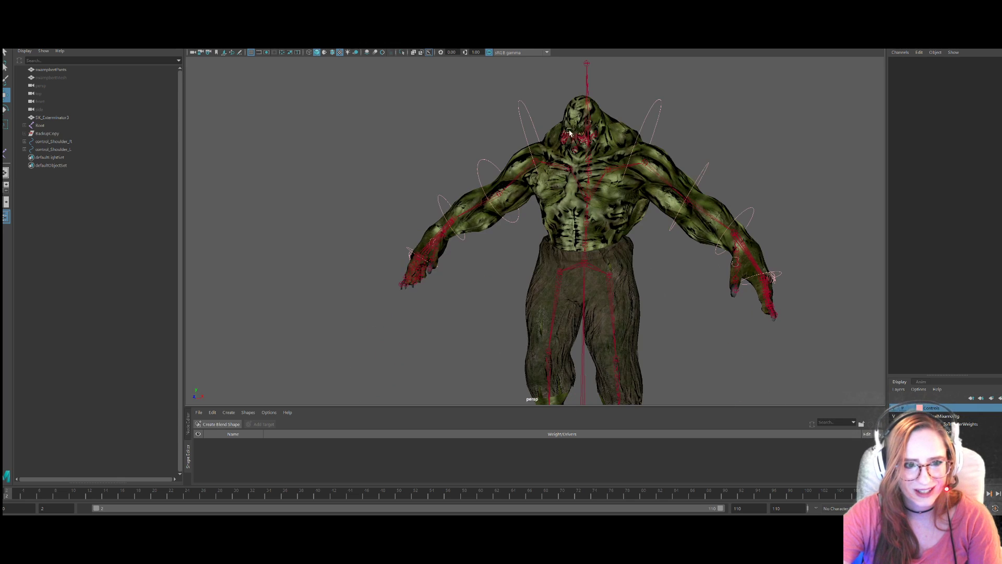
scroll(556, 248, down, 2)
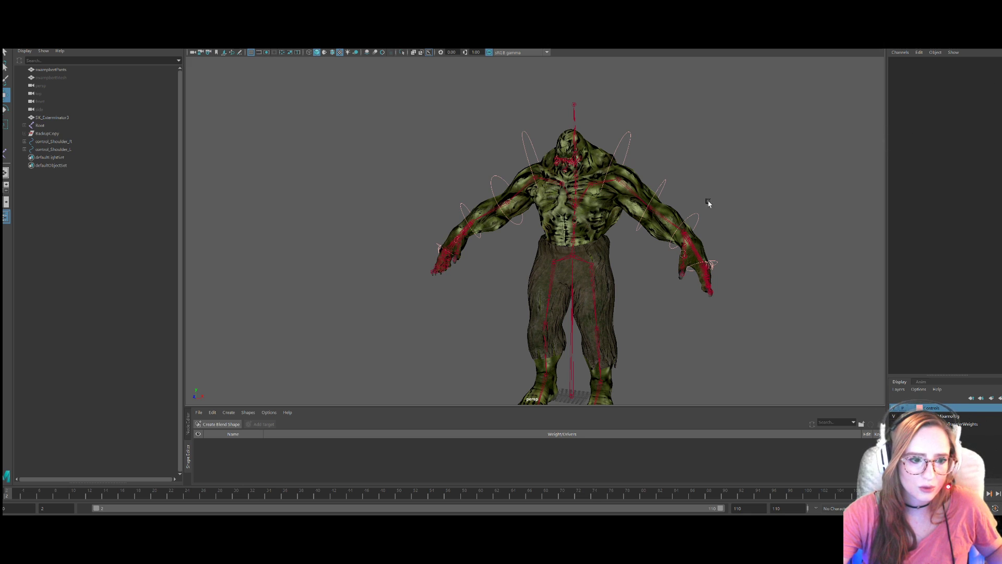
alt+drag(705, 230, 754, 232)
scroll(600, 271, up, 8)
alt+drag(709, 284, 650, 304)
scroll(680, 284, down, 5)
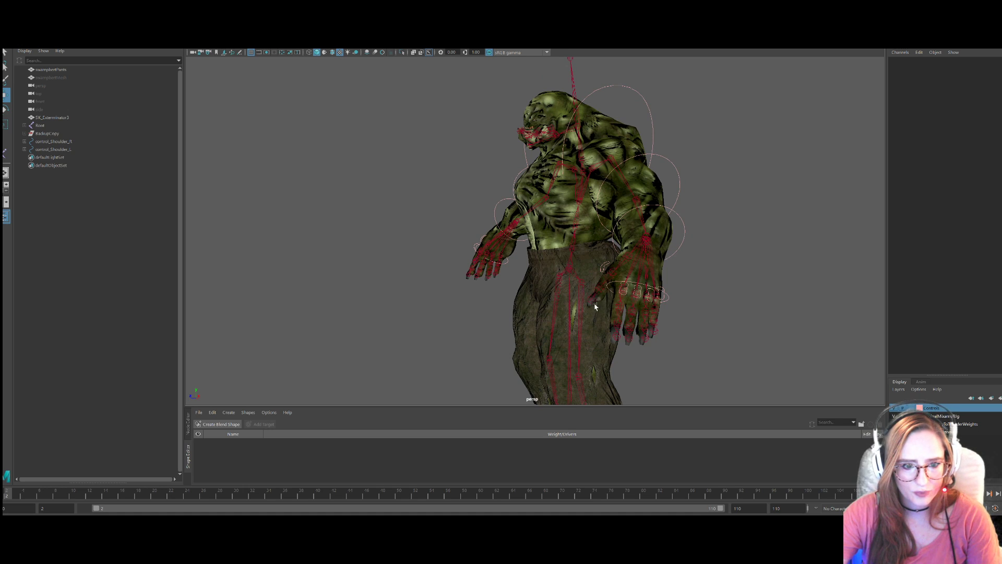
alt+drag(594, 307, 644, 313)
alt+drag(767, 305, 666, 342)
alt+drag(711, 374, 514, 307)
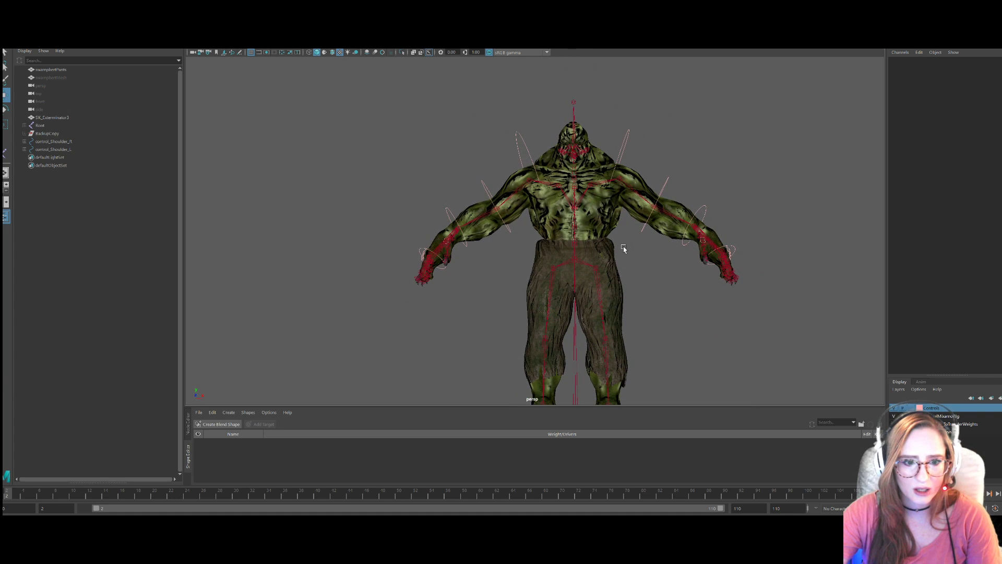
scroll(605, 317, down, 1)
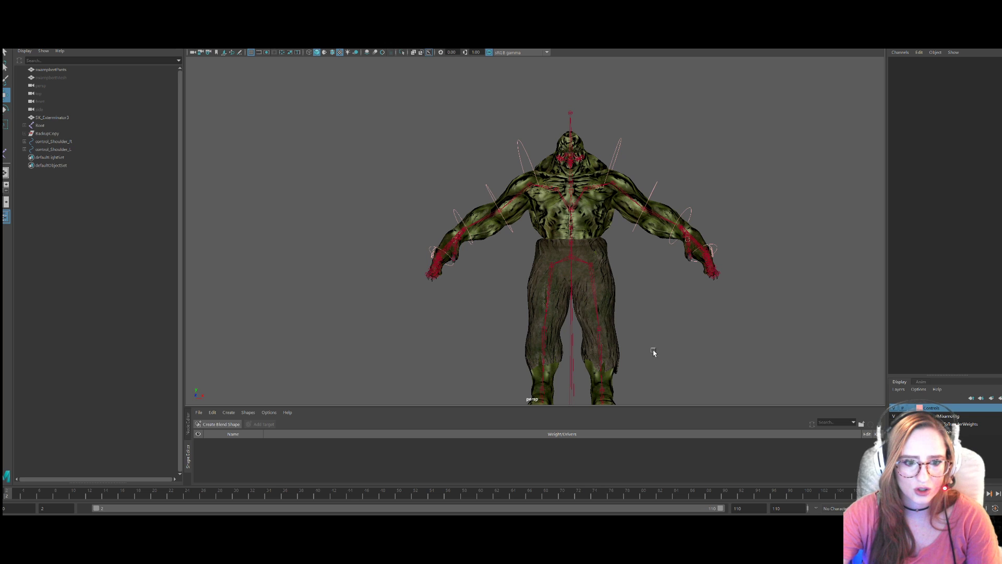
scroll(647, 350, down, 1)
scroll(644, 369, up, 1)
scroll(532, 291, up, 1)
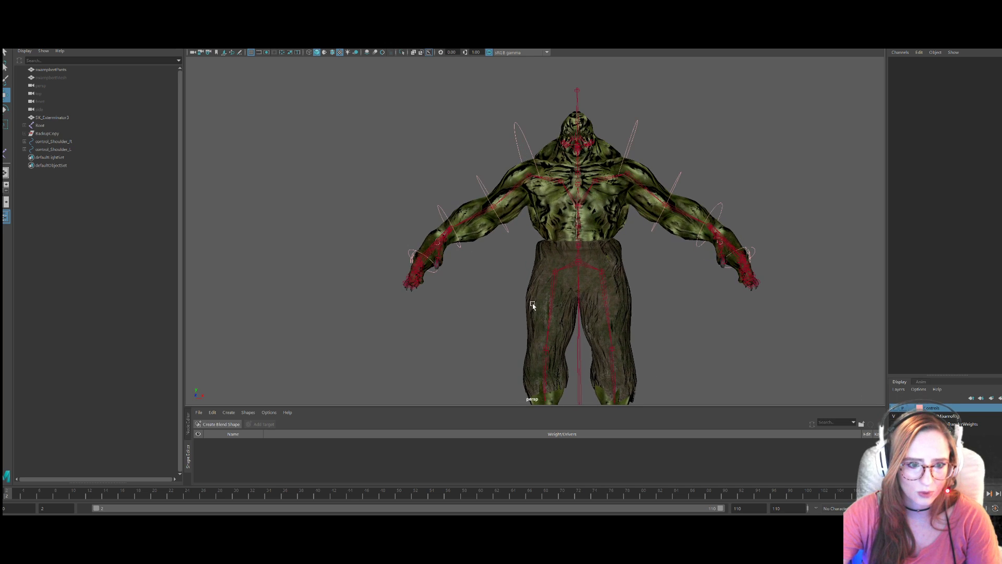
scroll(527, 308, up, 1)
mouse_move(447, 263)
alt+mouse_down()
mouse_move(613, 265)
mouse_move(463, 266)
alt+mouse_up()
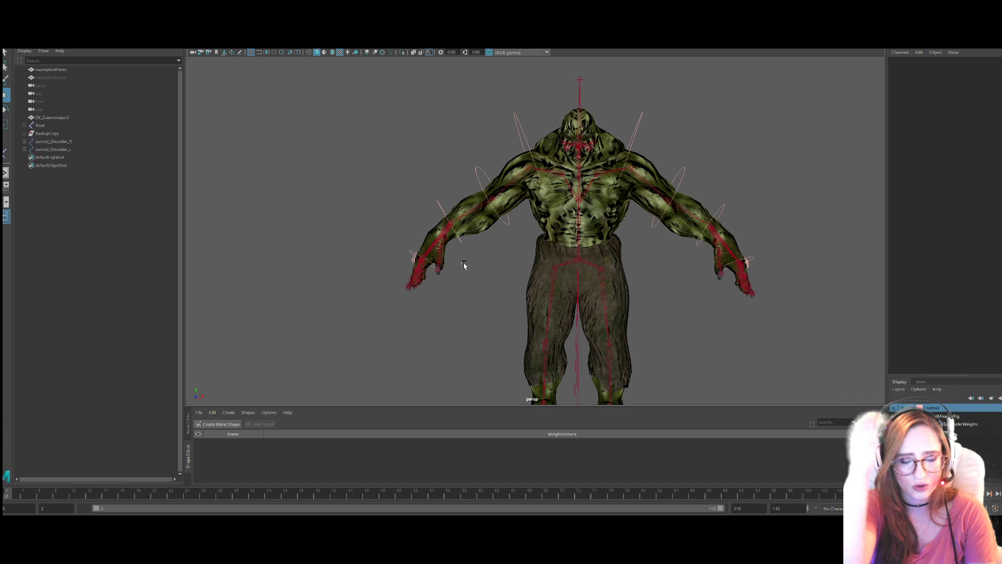
scroll(533, 287, up, 1)
scroll(534, 286, down, 5)
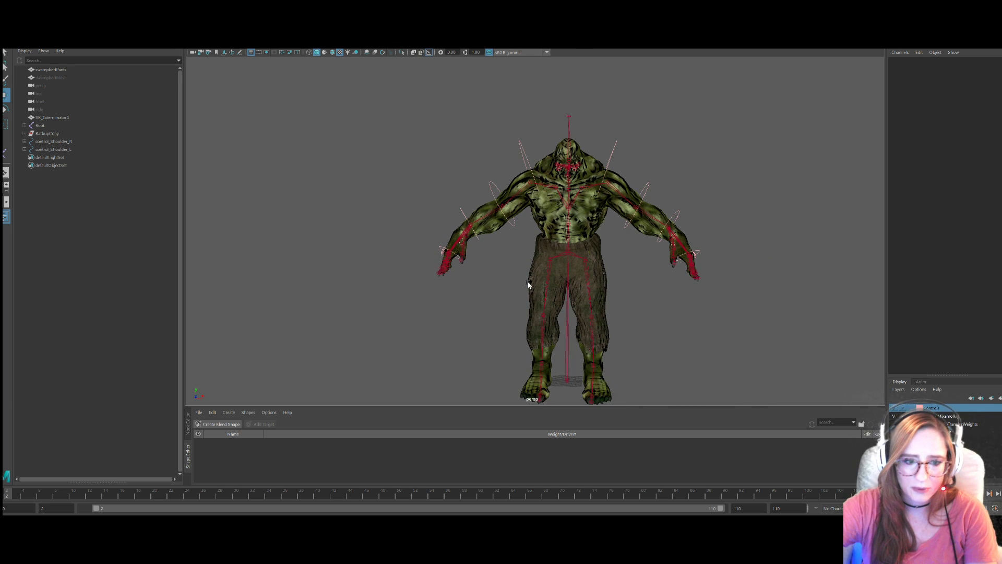
Examine the character's right hand and its existing knuckle controls up close.
alt+drag(474, 271, 559, 275)
scroll(537, 279, up, 6)
alt+middle_drag(668, 329, 575, 277)
alt+drag(524, 311, 709, 216)
scroll(597, 334, up, 5)
alt+middle_drag(526, 193, 691, 194)
scroll(248, 208, down, 8)
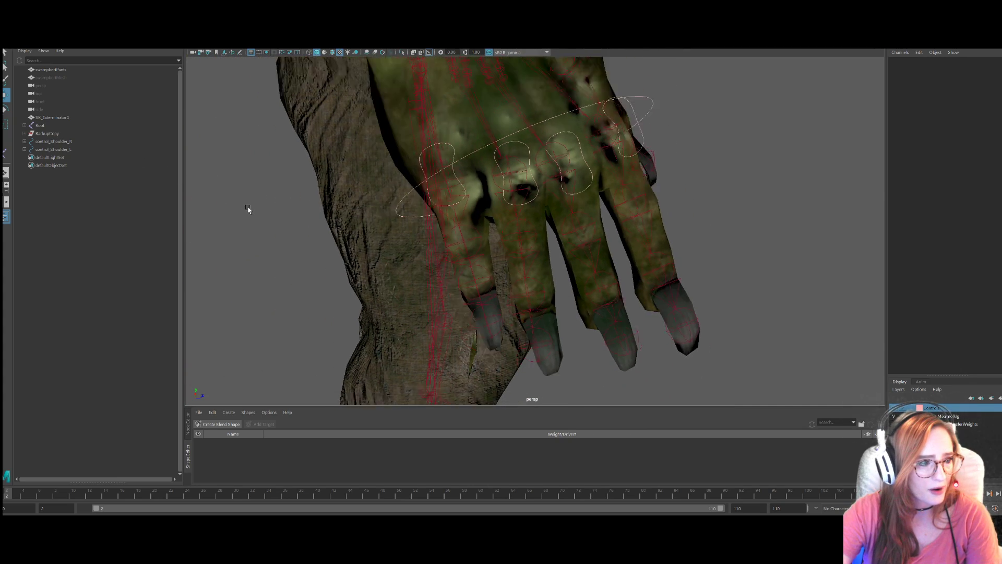
alt+drag(380, 221, 322, 225)
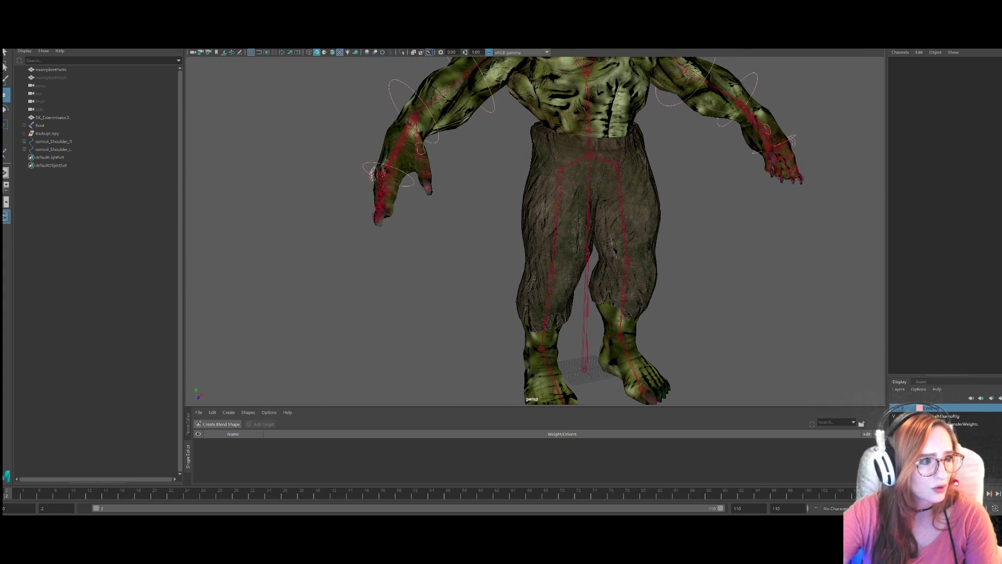
Create a NURBS circle and move it from the ground to beside the right hand's fingertips.
click(33, 2)
mouse_move(57, 16)
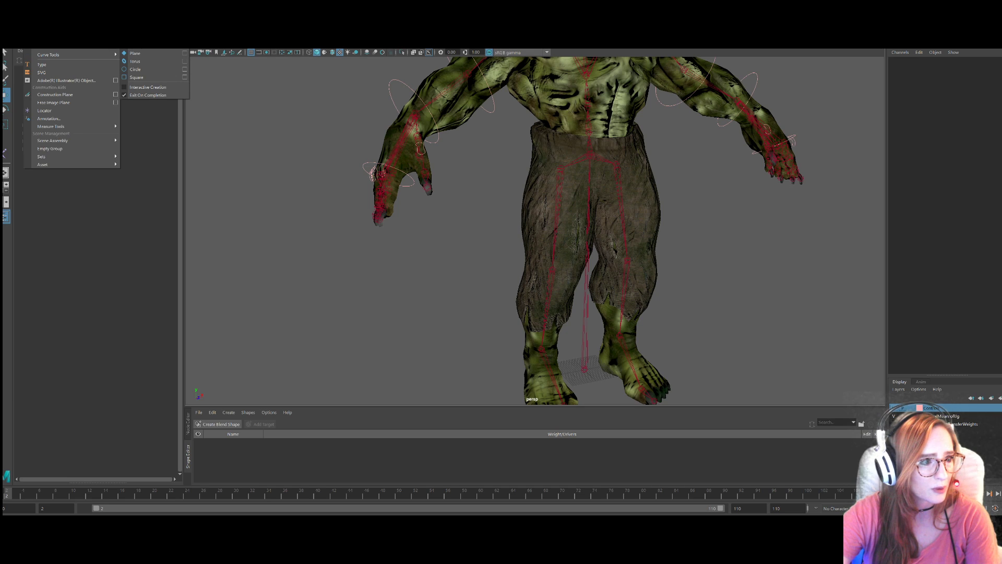
click(164, 69)
alt+drag(448, 257, 513, 276)
drag(624, 376, 405, 206)
alt+drag(481, 340, 582, 336)
drag(513, 266, 607, 259)
Set the circle's X, Y and Z scale to 3.
drag(998, 104, 981, 118)
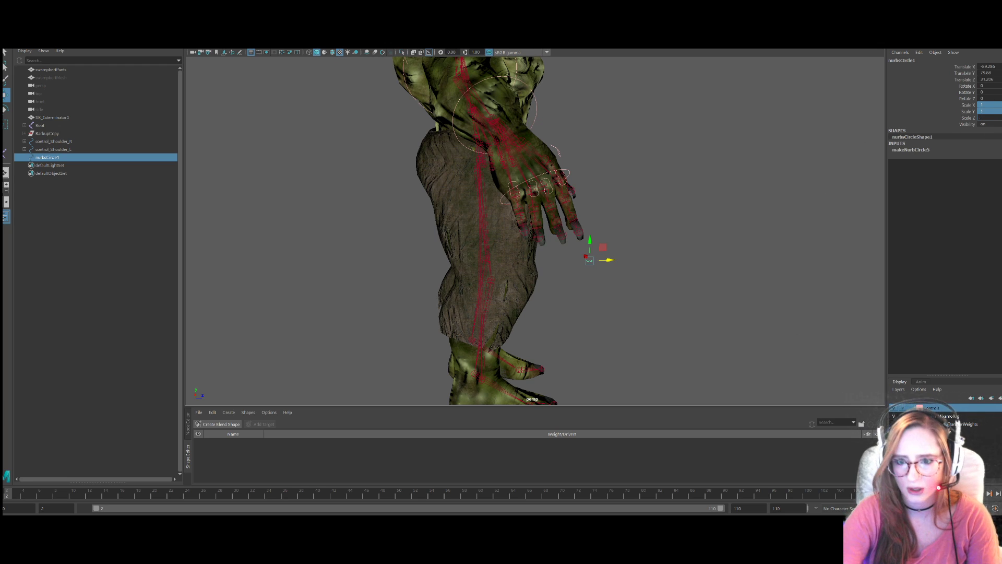
text(3)
key(Return)
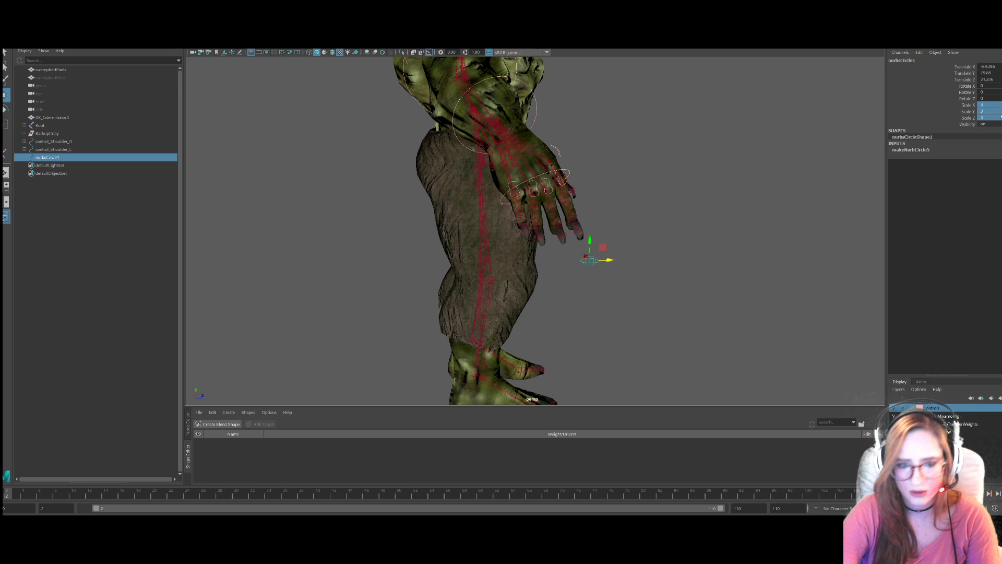
scroll(590, 299, up, 3)
mouse_move(715, 264)
alt+mouse_down()
mouse_move(709, 275)
mouse_move(715, 266)
alt+mouse_up()
alt+drag(690, 298, 684, 298)
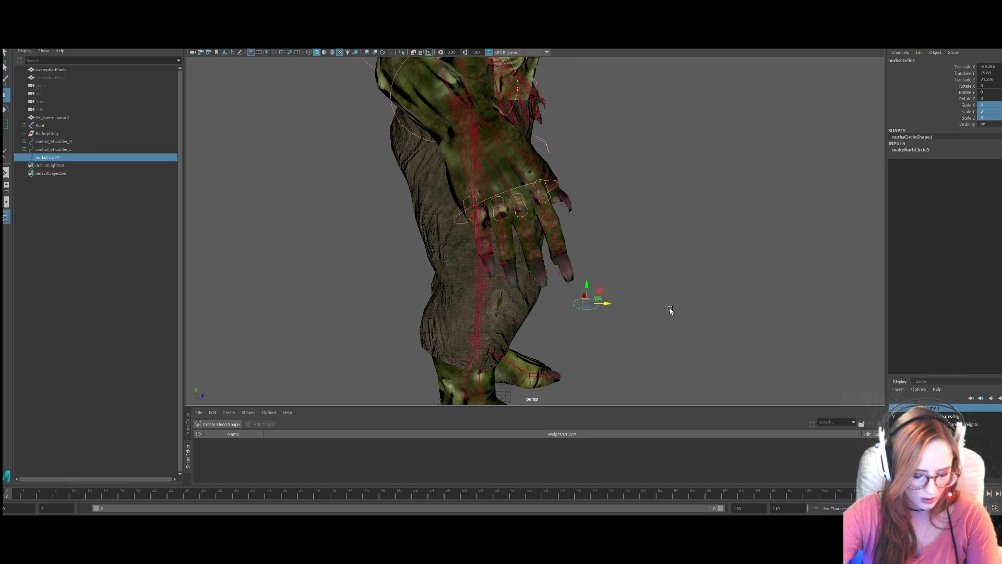
Rotate the circle about -17.7 degrees in X and move it onto the right index finger, just below the knuckle control.
key(e)
drag(599, 298, 600, 292)
key(w)
alt+drag(719, 312, 642, 303)
drag(358, 240, 343, 163)
alt+drag(477, 212, 508, 240)
alt+drag(582, 251, 515, 254)
drag(369, 174, 338, 146)
alt+drag(412, 193, 475, 197)
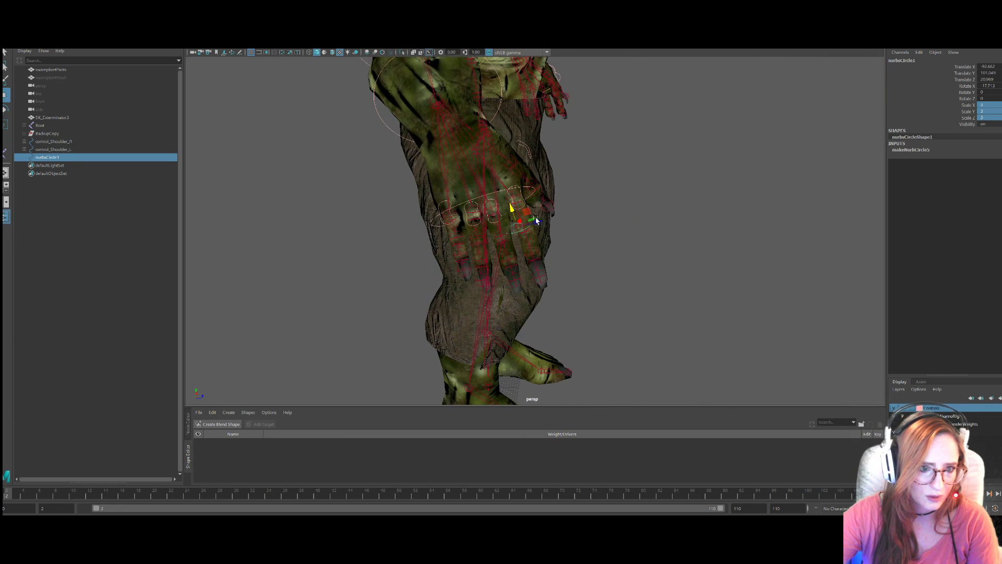
drag(540, 226, 606, 262)
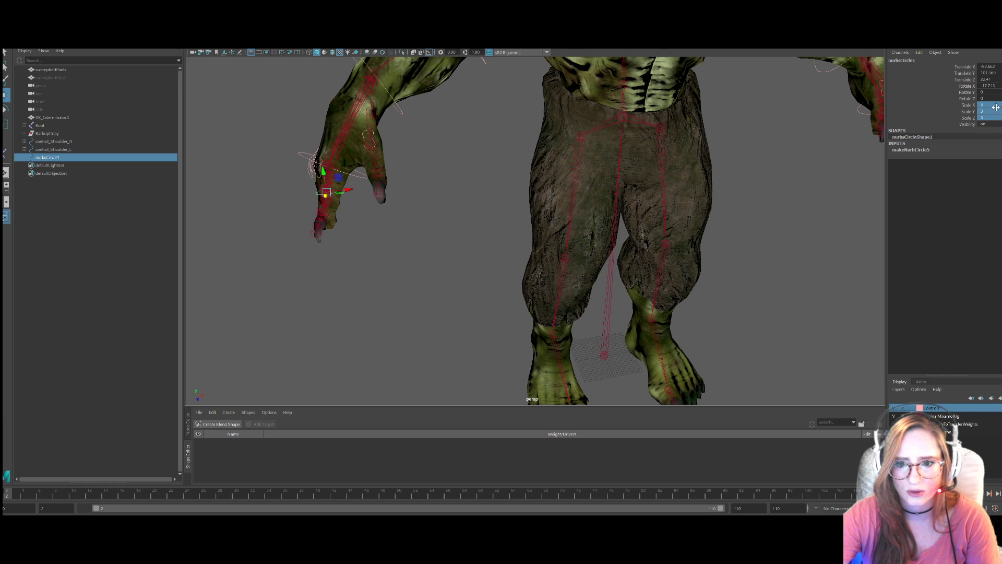
Set the circle's X, Y and Z scale to 4 and shift it slightly in X around the index finger.
drag(995, 120, 995, 119)
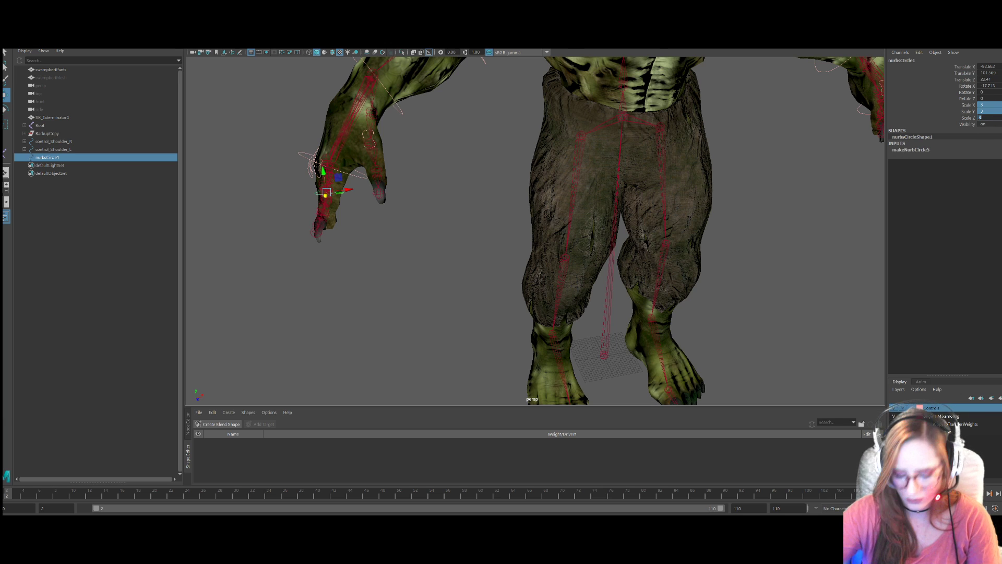
text(4)
key(Return)
alt+drag(483, 231, 366, 208)
alt+drag(431, 286, 465, 277)
alt+right_drag(465, 277, 558, 217)
alt+middle_drag(558, 217, 580, 317)
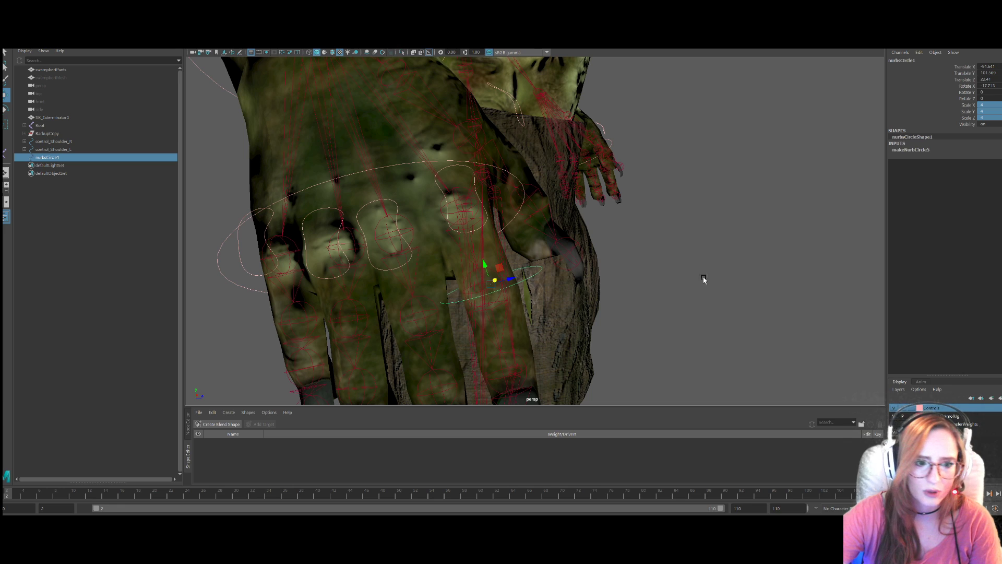
Narrow the circle by setting its Scale Z to 3.
double_click(988, 117)
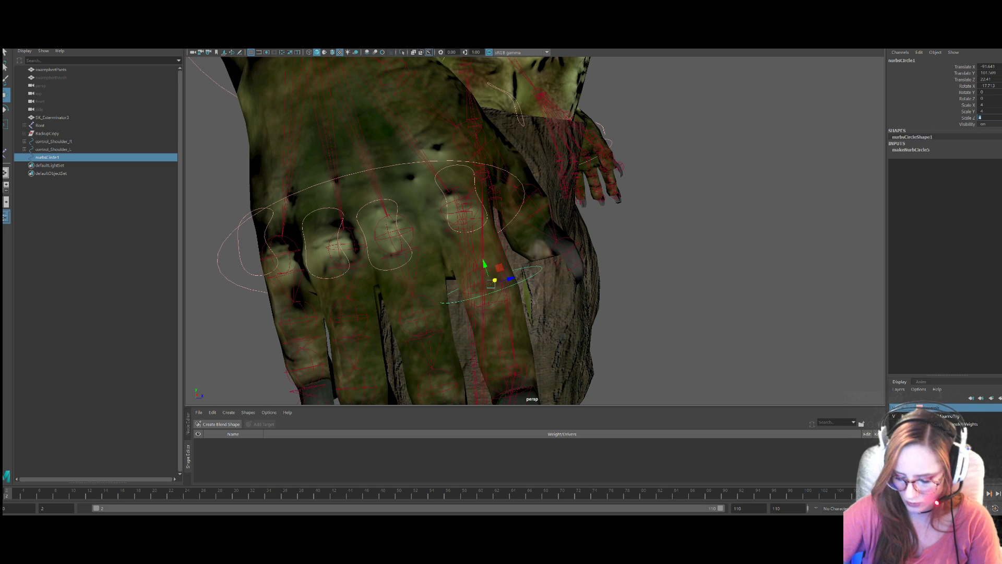
text(3)
key(Return)
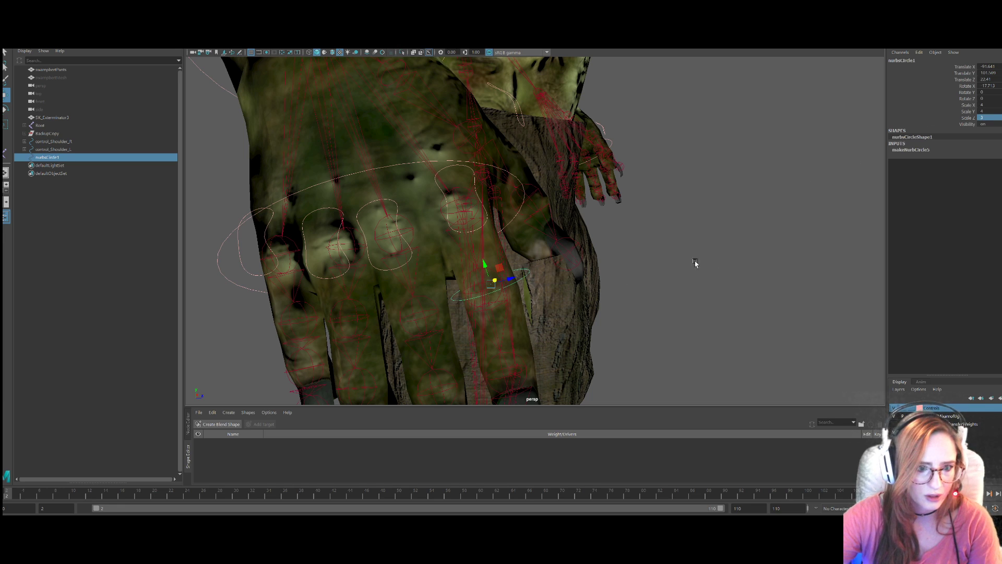
Tilt the circle in Z to follow the index finger's slant and nudge it into place around the finger.
alt+drag(640, 297, 613, 300)
key(e)
drag(512, 237, 513, 236)
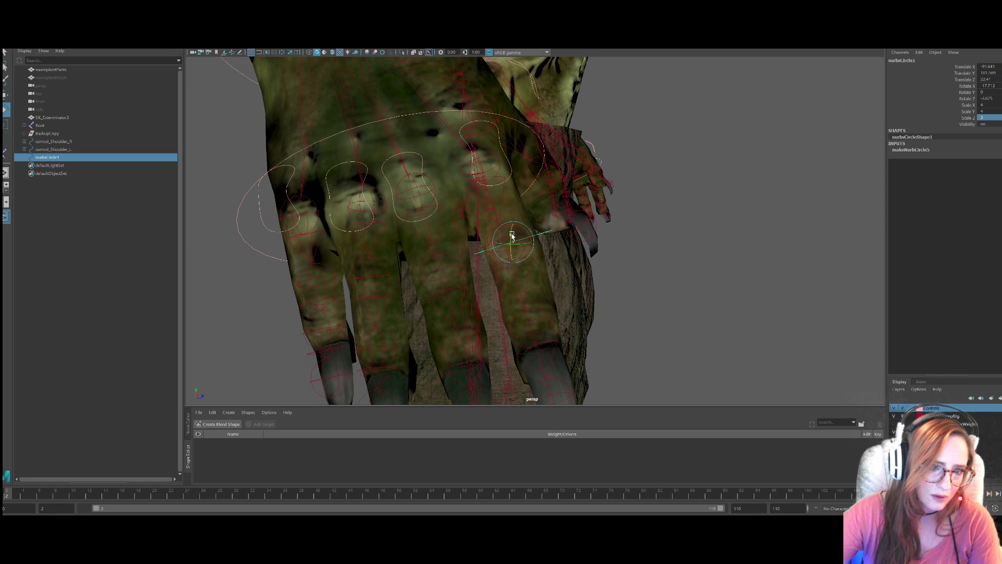
key(w)
drag(531, 238, 554, 244)
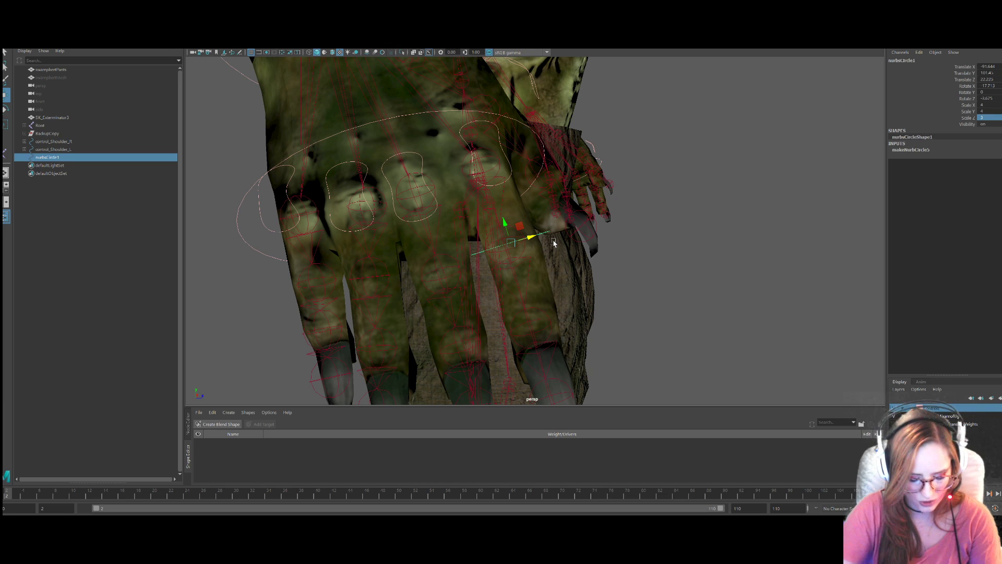
key(e)
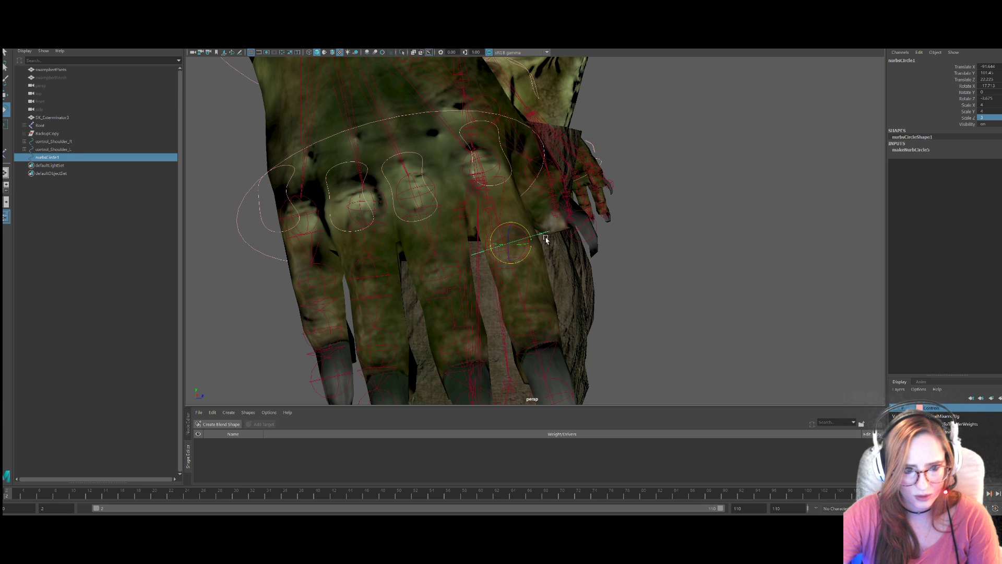
key(w)
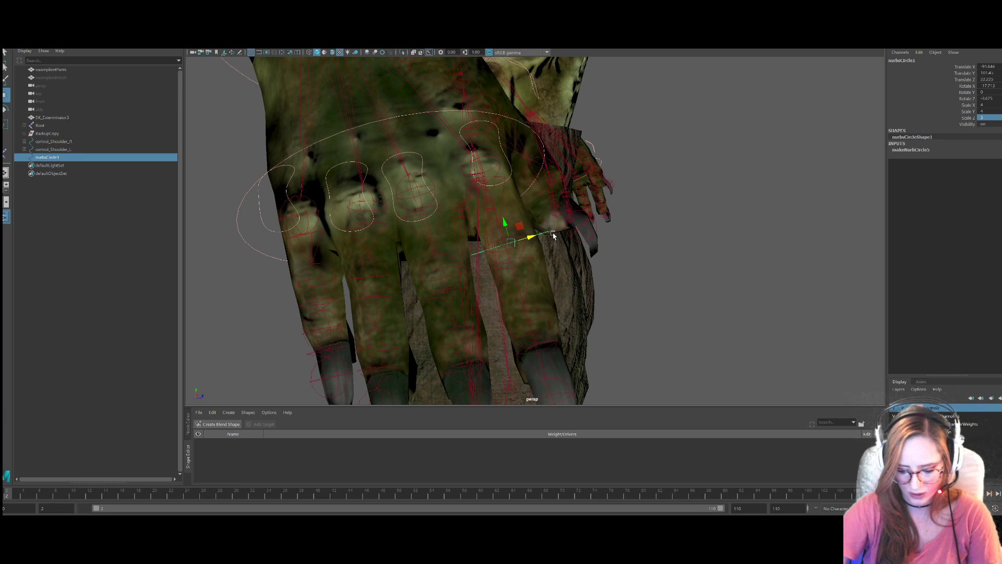
key(r)
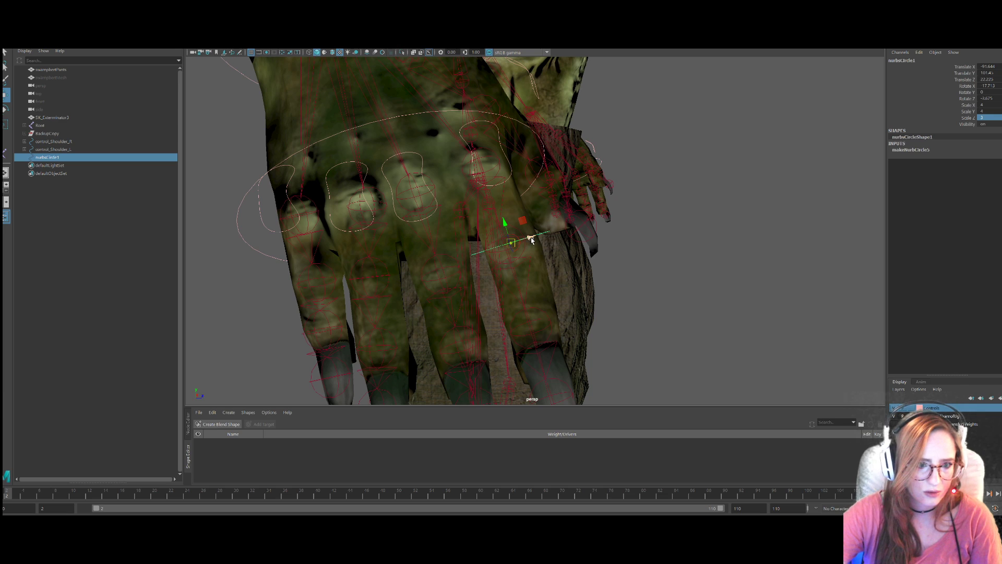
Adjust the circle's pivot point to the index finger joint, checking the alignment from several angles.
alt+drag(527, 239, 623, 254)
alt+middle_drag(334, 244, 407, 241)
alt+right_drag(407, 241, 501, 213)
alt+middle_drag(501, 213, 552, 116)
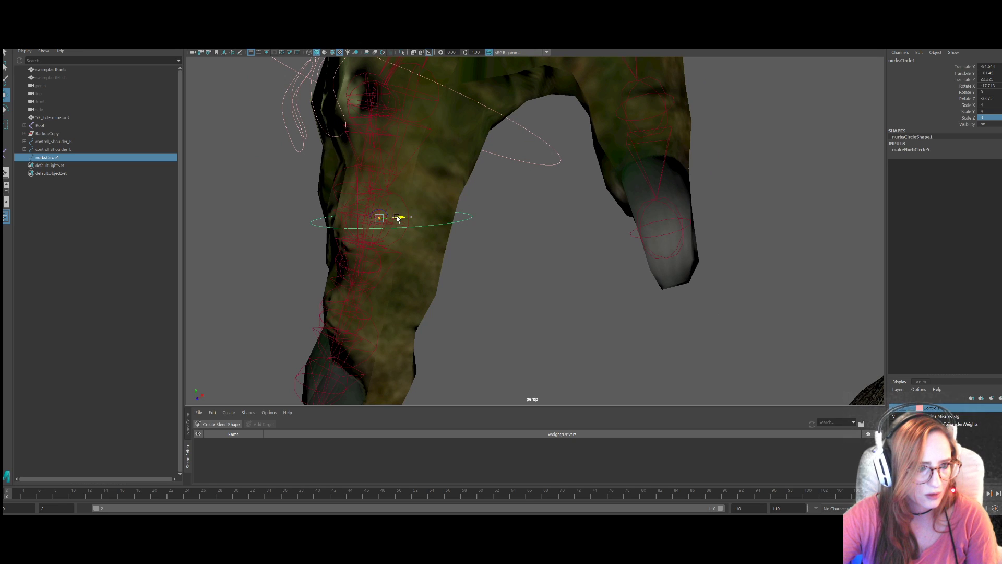
alt+drag(399, 222, 562, 255)
key(d)
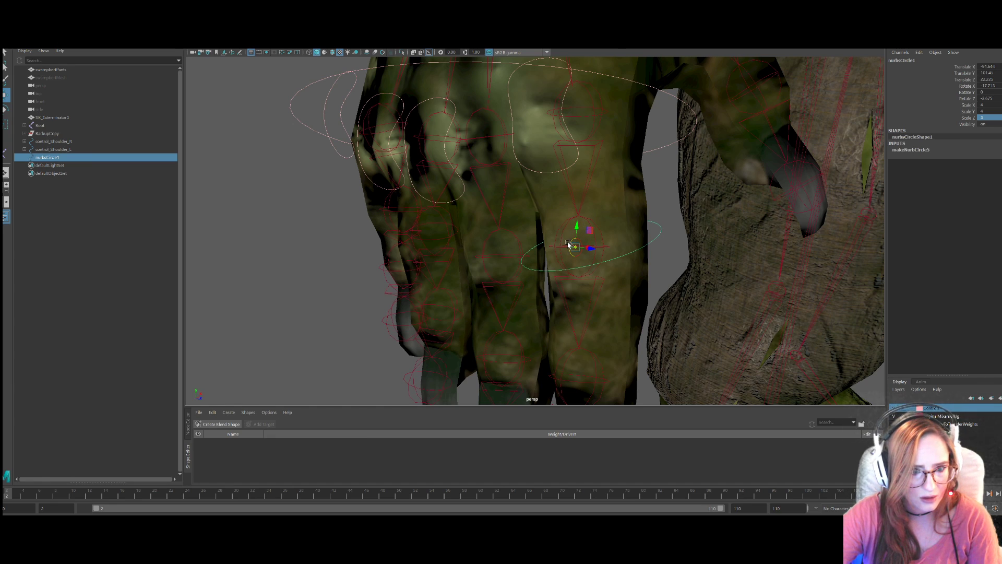
alt+drag(574, 260, 707, 284)
scroll(792, 246, up, 4)
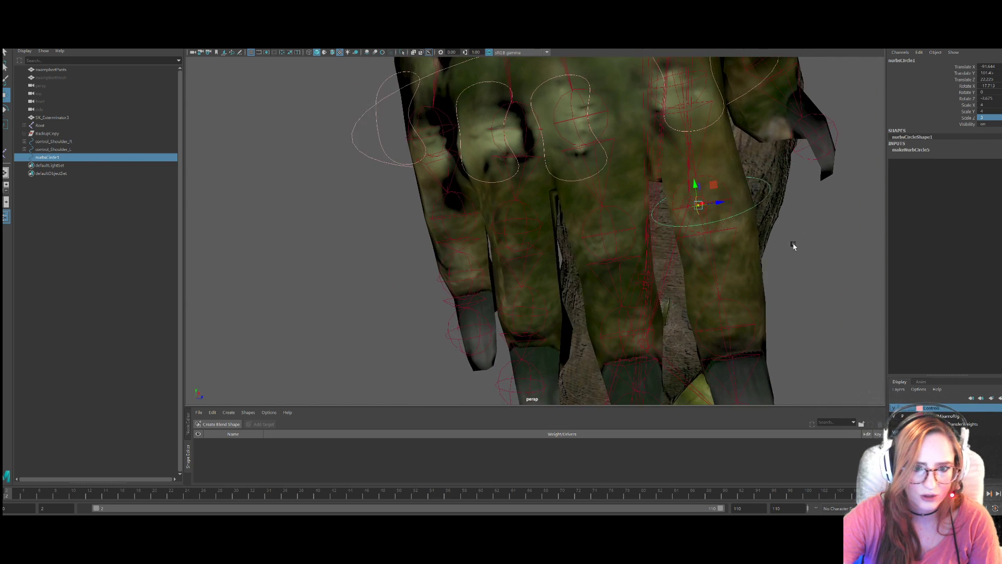
alt+drag(779, 248, 769, 266)
alt+middle_drag(770, 344, 767, 286)
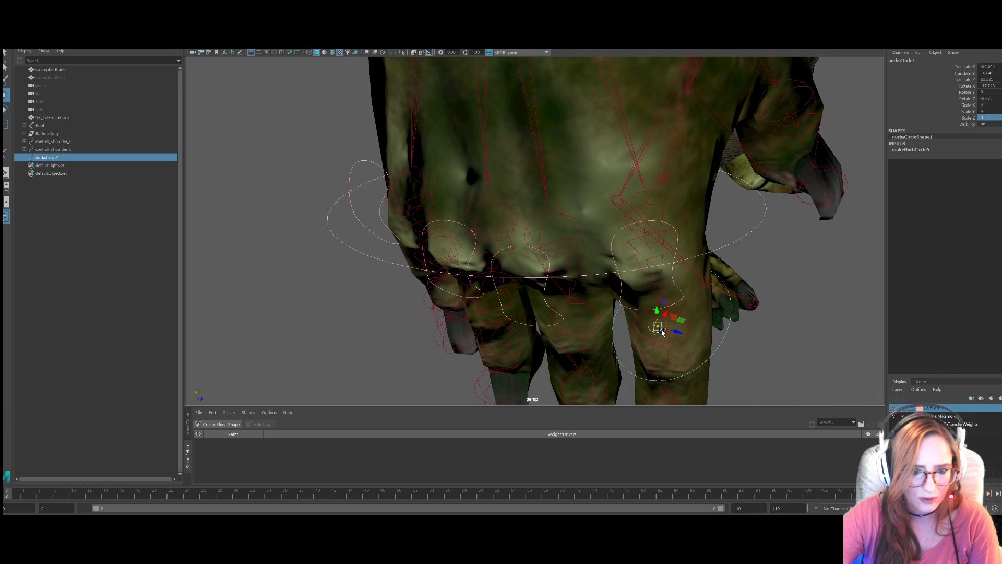
alt+drag(771, 350, 776, 335)
scroll(780, 232, up, 1)
scroll(782, 240, up, 1)
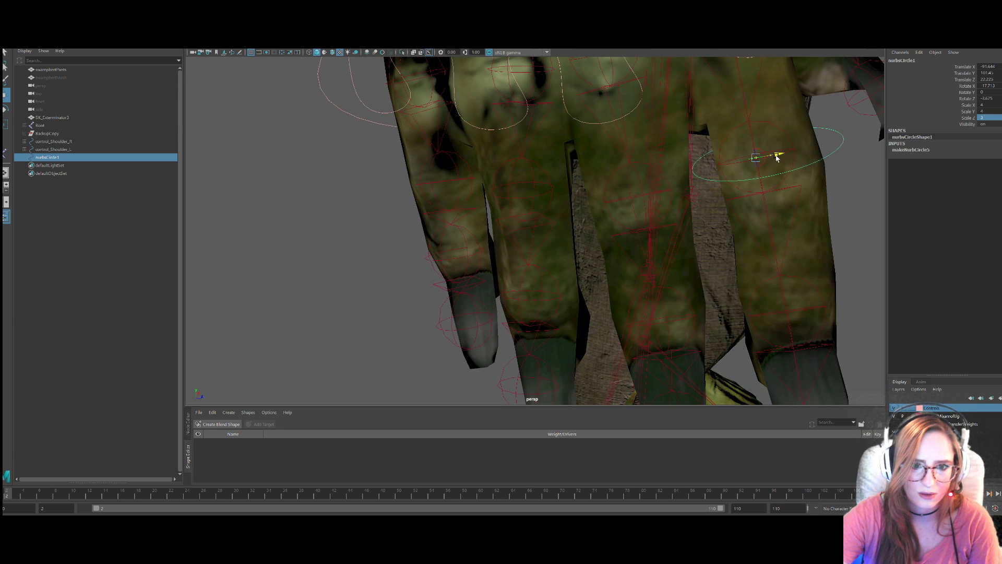
alt+drag(872, 261, 755, 245)
alt+drag(570, 225, 793, 287)
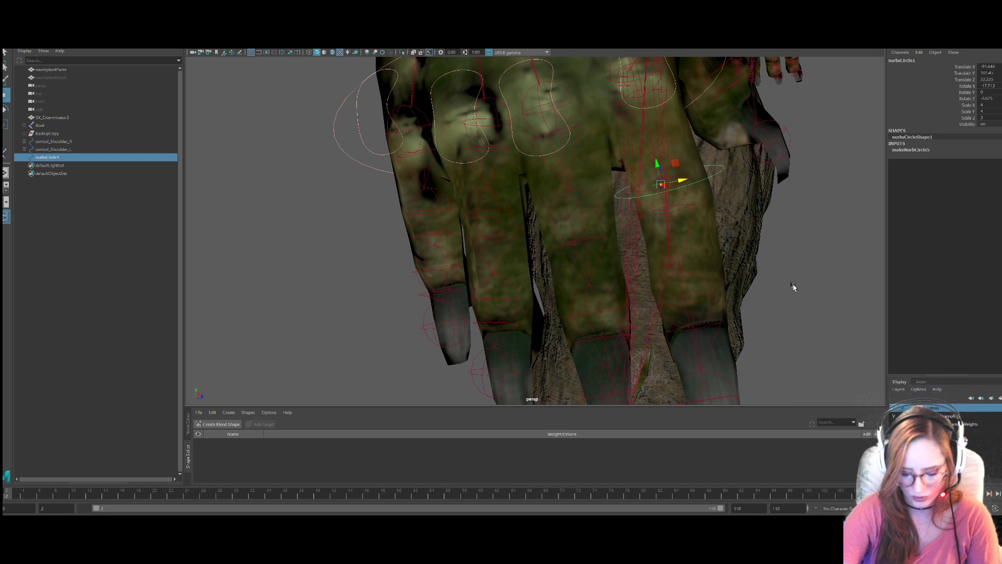
Rename the circle as control_R_Index1 and add it to the Controls display layer.
key(e)
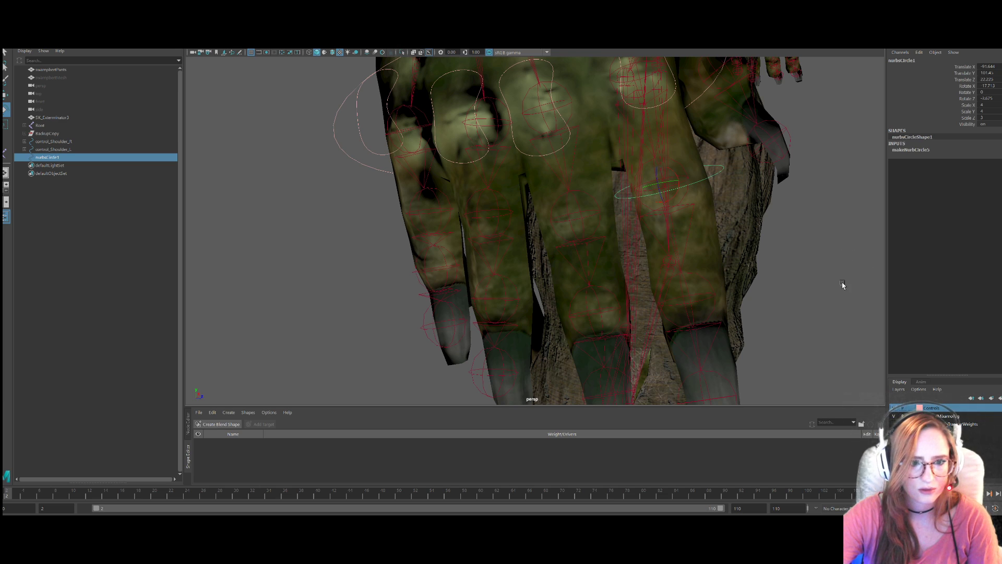
click(809, 302)
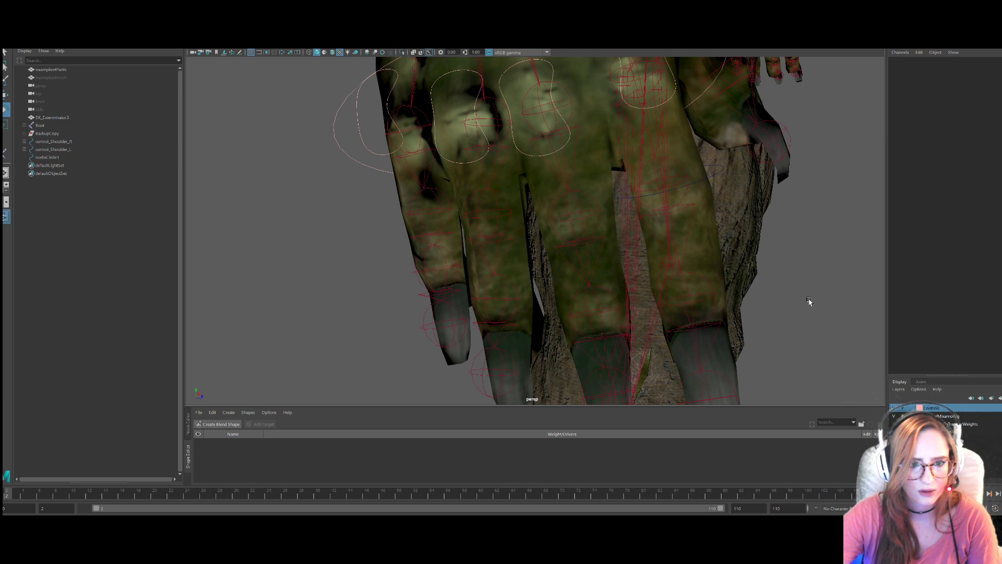
click(714, 177)
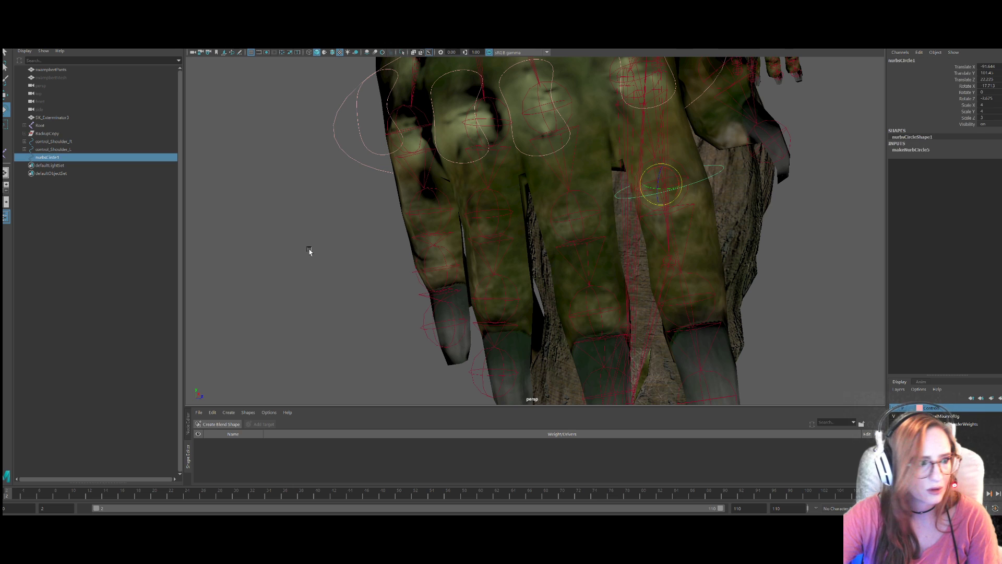
double_click(66, 157)
text(control_R_Index1)
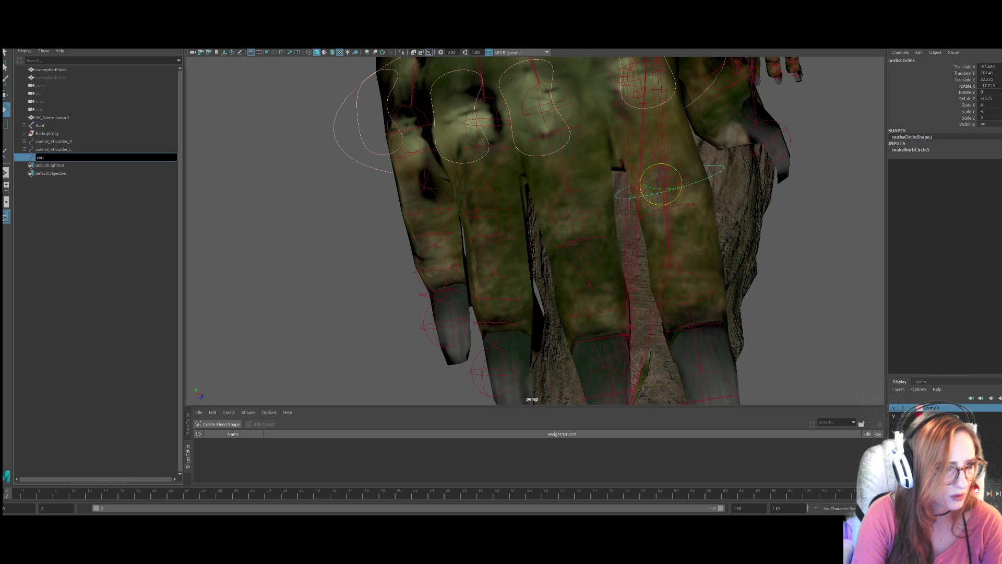
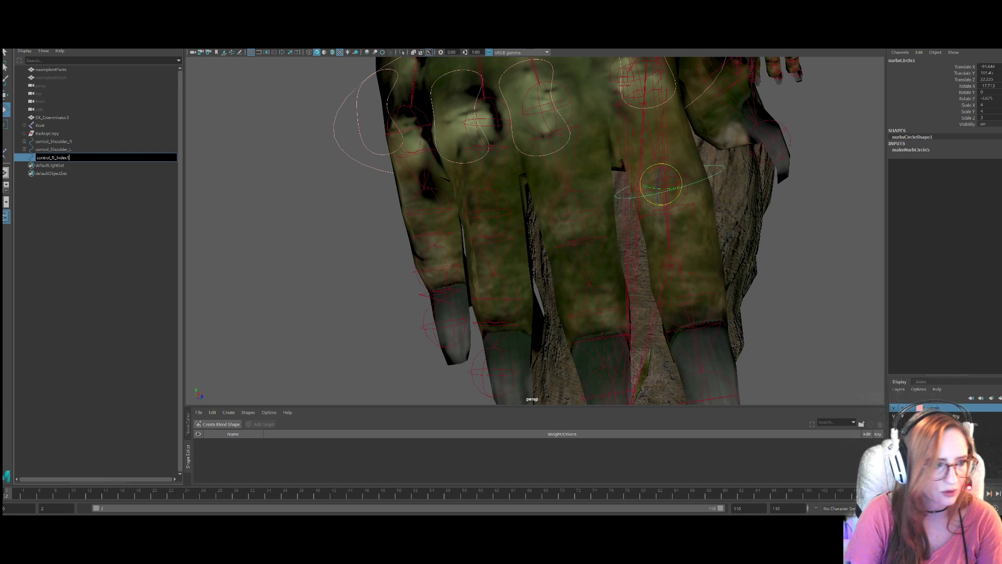
key(Return)
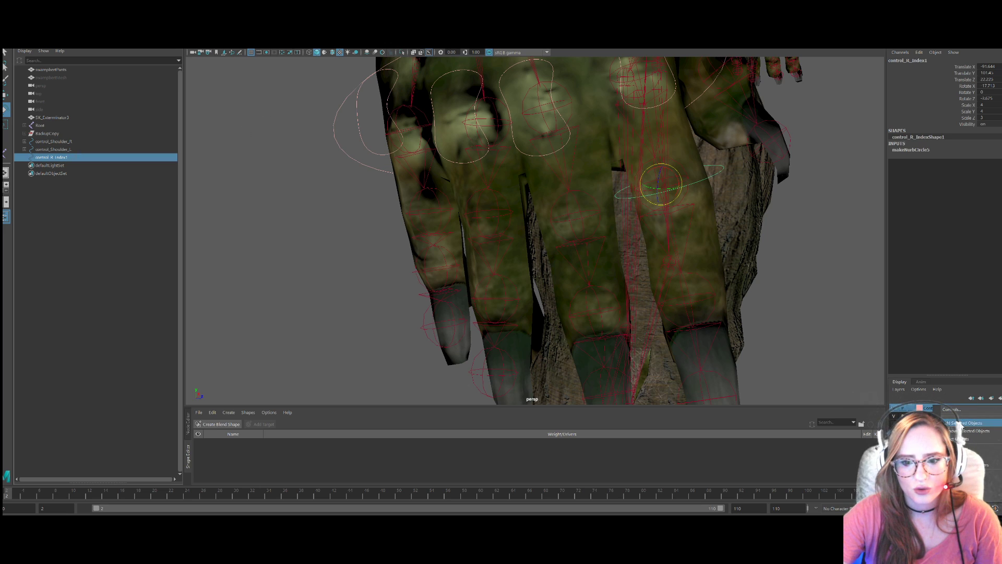
click(962, 423)
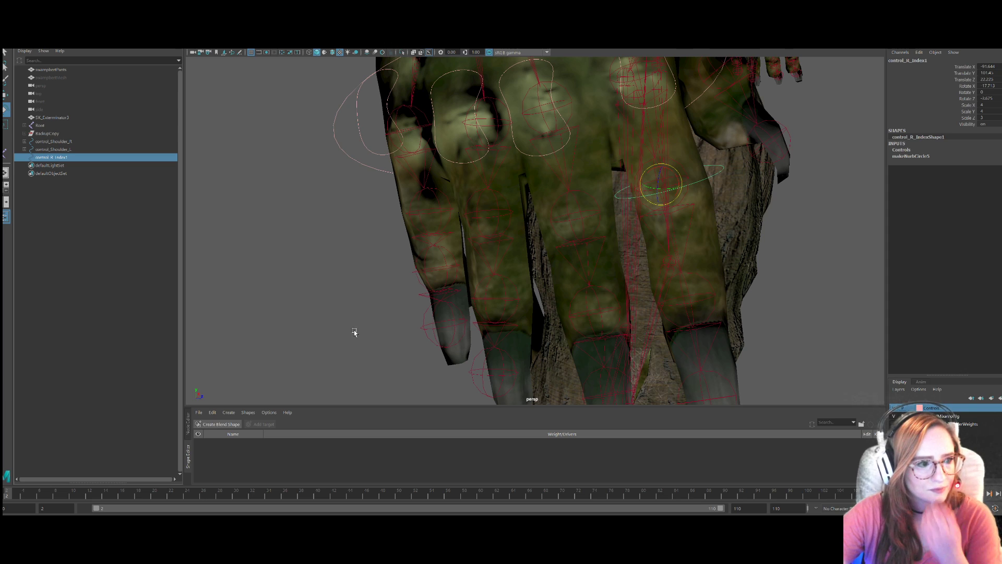
Duplicate the control_R_Index1 circle on the right index finger.
mouse_move(379, 311)
alt+mouse_down()
mouse_move(327, 308)
mouse_move(381, 308)
alt+mouse_up()
key(w)
alt+drag(295, 280, 340, 277)
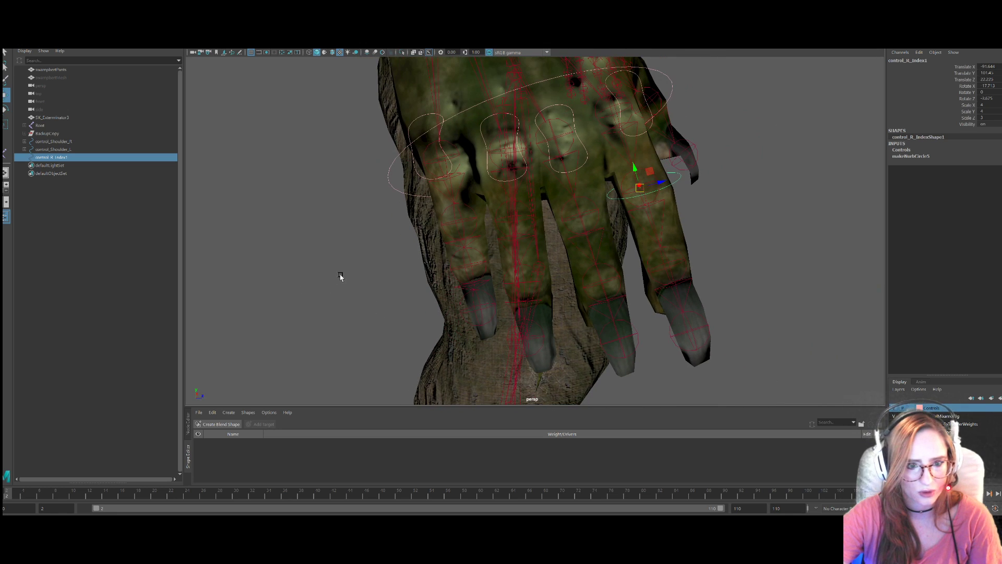
click(338, 278)
click(680, 183)
alt+drag(499, 261, 373, 260)
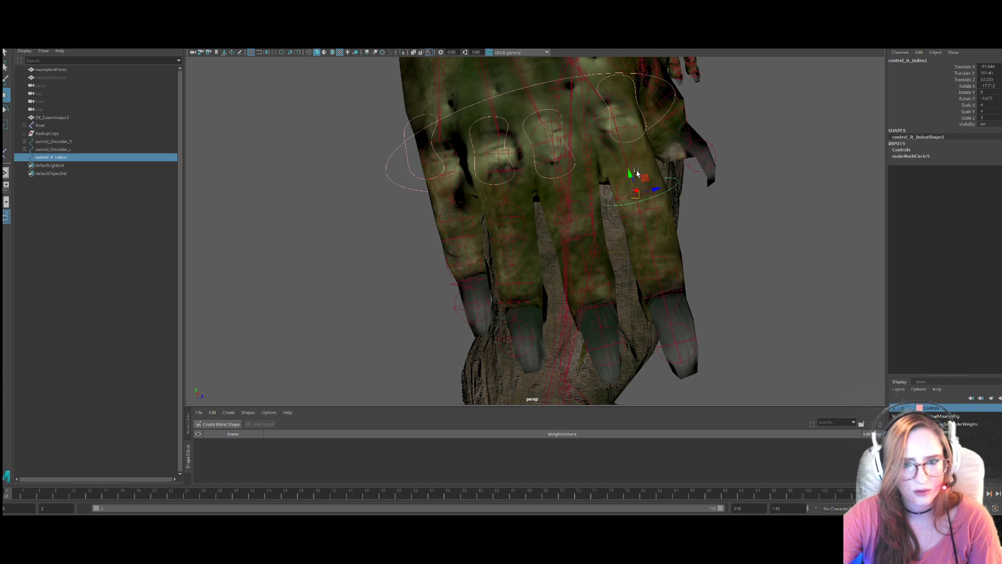
click(722, 262)
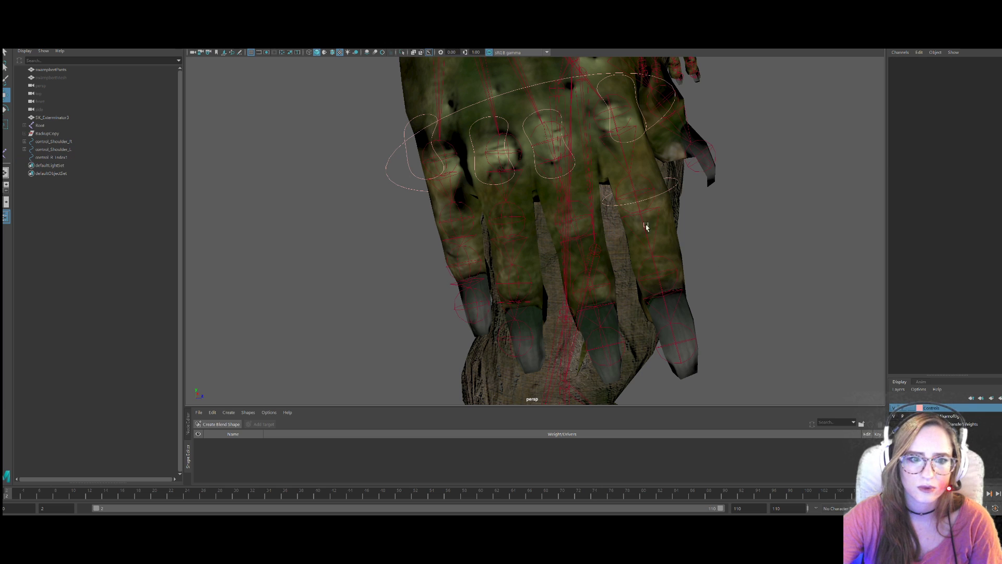
click(676, 190)
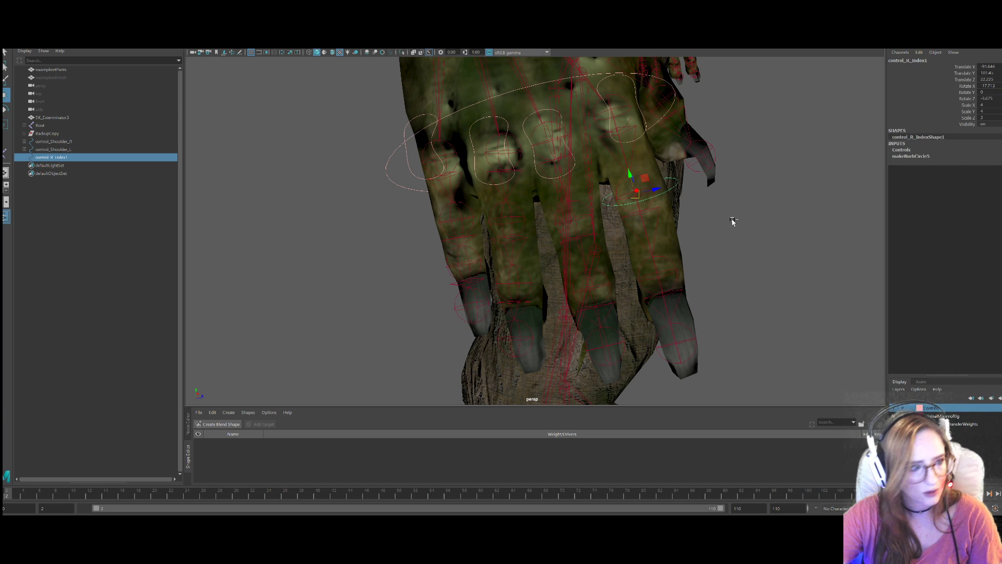
key(ctrl+d)
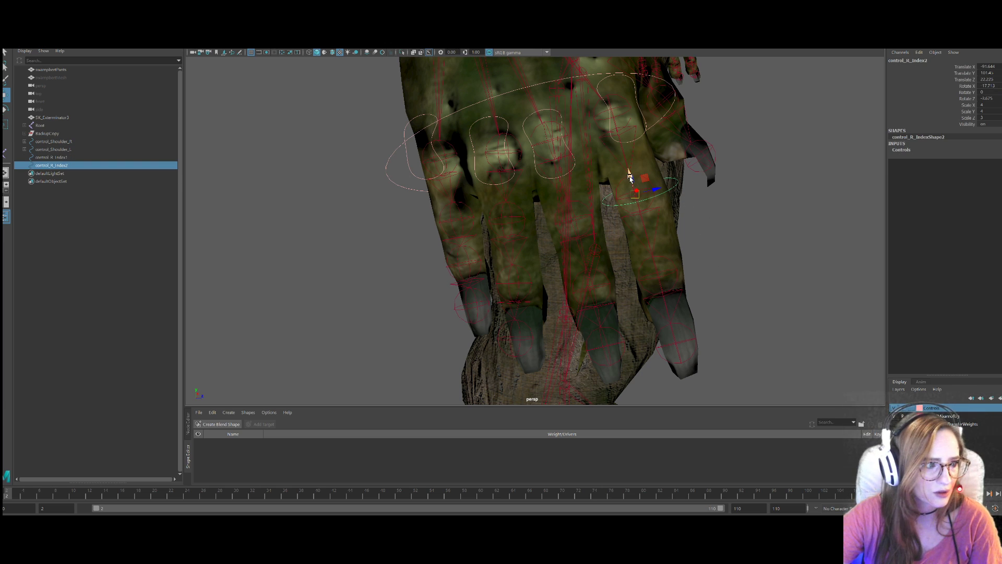
Move the duplicated control_R_Index2 circle down the right index finger to the joint just above the claw.
drag(630, 176, 649, 257)
alt+drag(721, 259, 626, 263)
drag(506, 312, 480, 306)
alt+drag(628, 320, 678, 320)
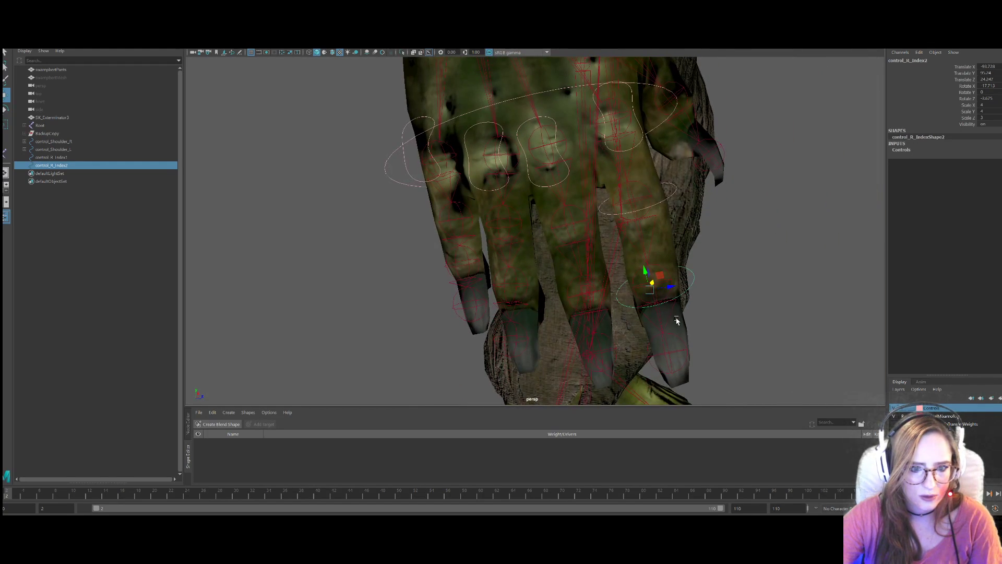
drag(647, 273, 767, 295)
middle_drag(767, 295, 760, 277)
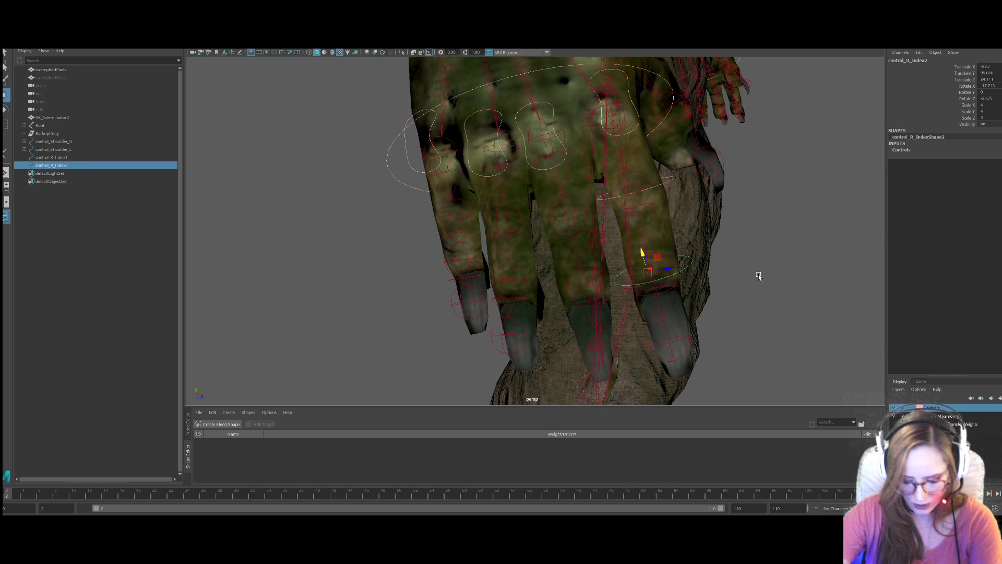
Adjust the pivot point of control_R_Index2 onto the finger joint near the claw, checking the alignment from several angles.
alt+drag(671, 269, 731, 278)
scroll(727, 274, up, 3)
alt+middle_drag(776, 274, 712, 275)
scroll(729, 275, up, 3)
drag(739, 304, 780, 323)
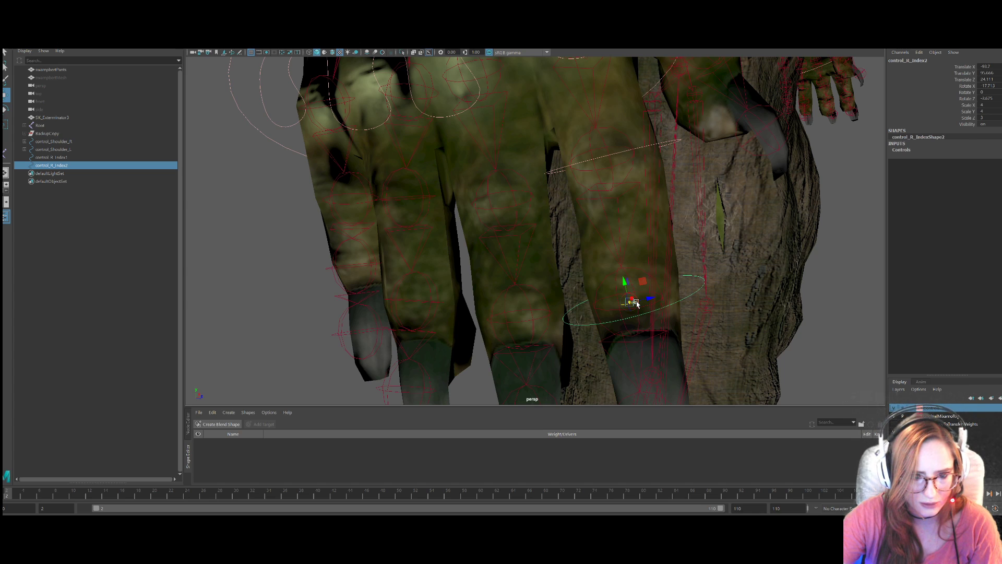
alt+drag(695, 317, 758, 319)
drag(670, 278, 665, 281)
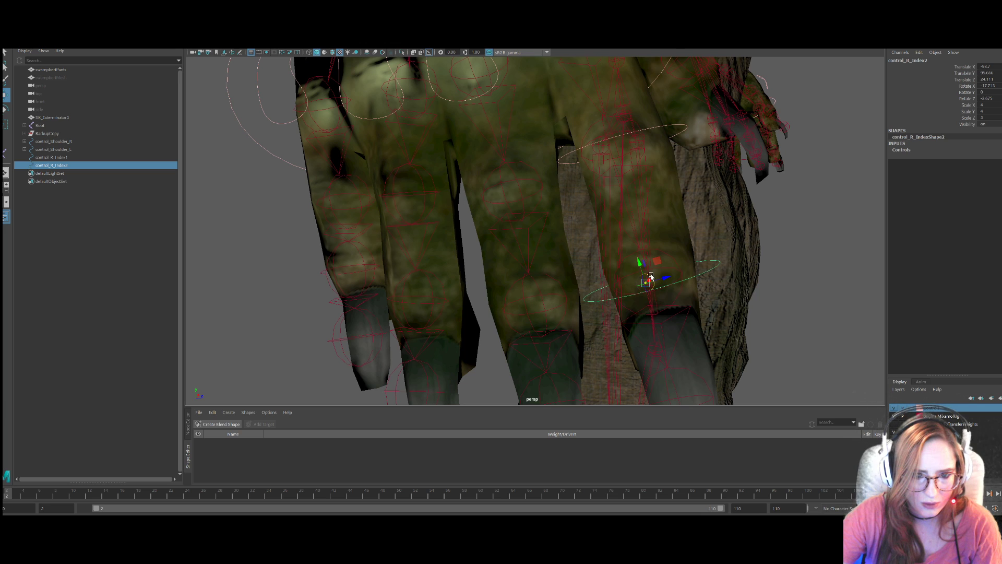
alt+drag(796, 319, 747, 316)
alt+right_drag(747, 315, 830, 331)
alt+middle_drag(830, 331, 727, 283)
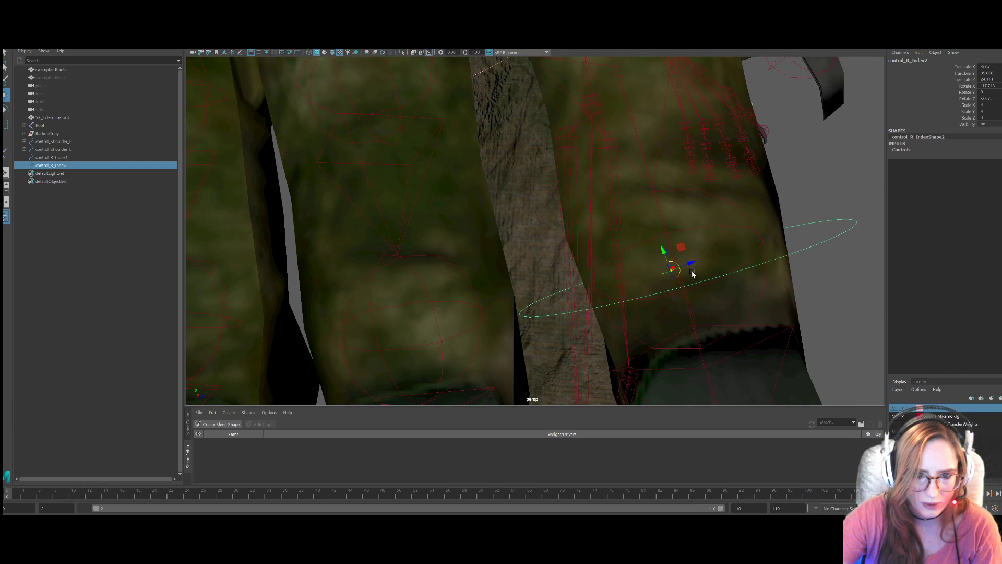
drag(692, 267, 699, 265)
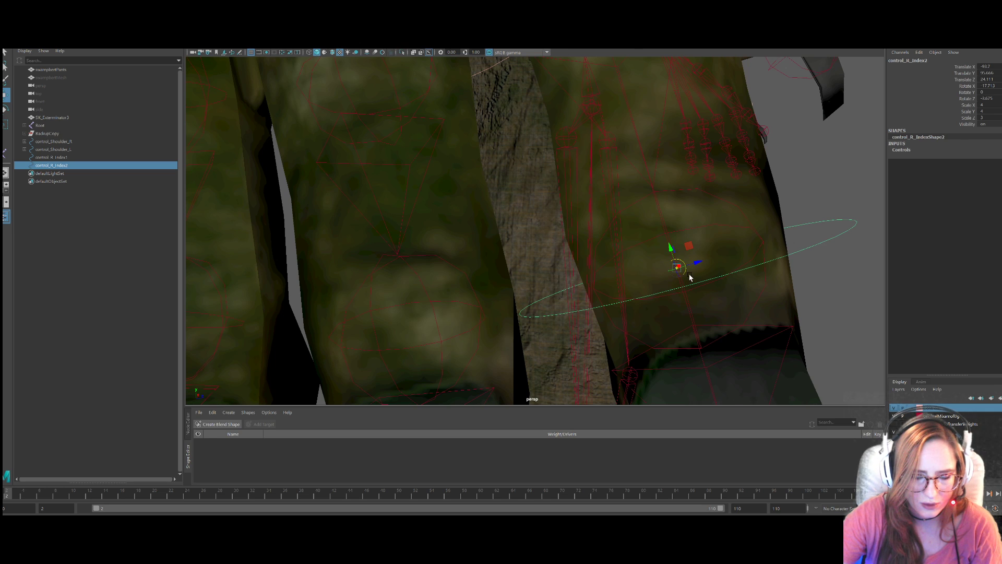
alt+drag(712, 280, 747, 291)
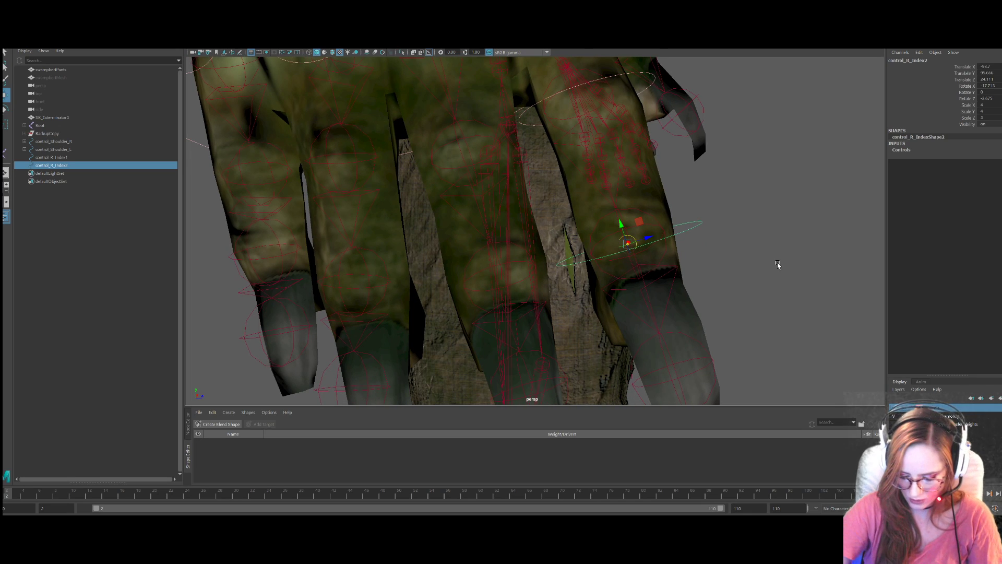
Parent-constrain the RightHandIndex2 joint to control_R_Index1 with maintained offset and rotation on all axes only.
key(e)
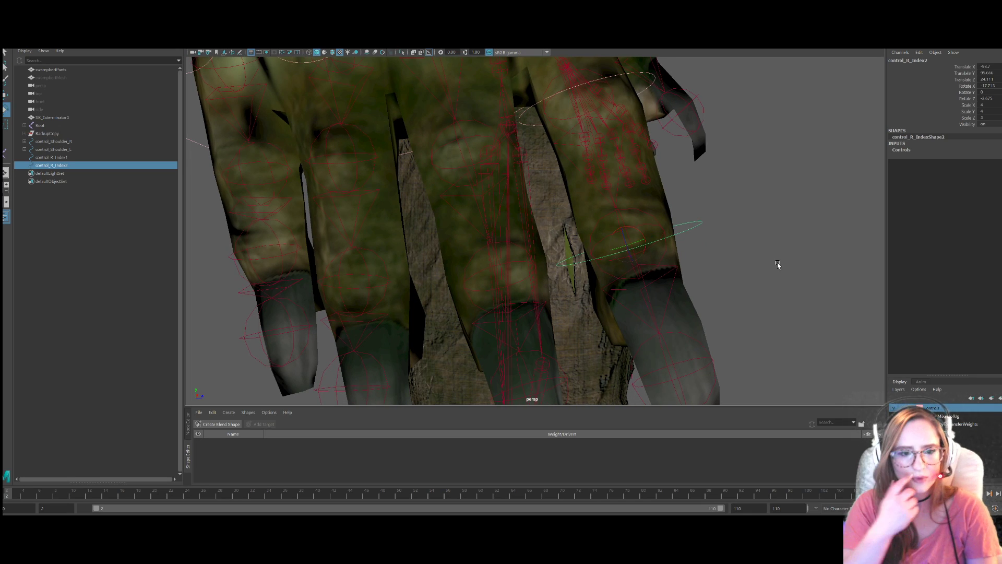
click(766, 277)
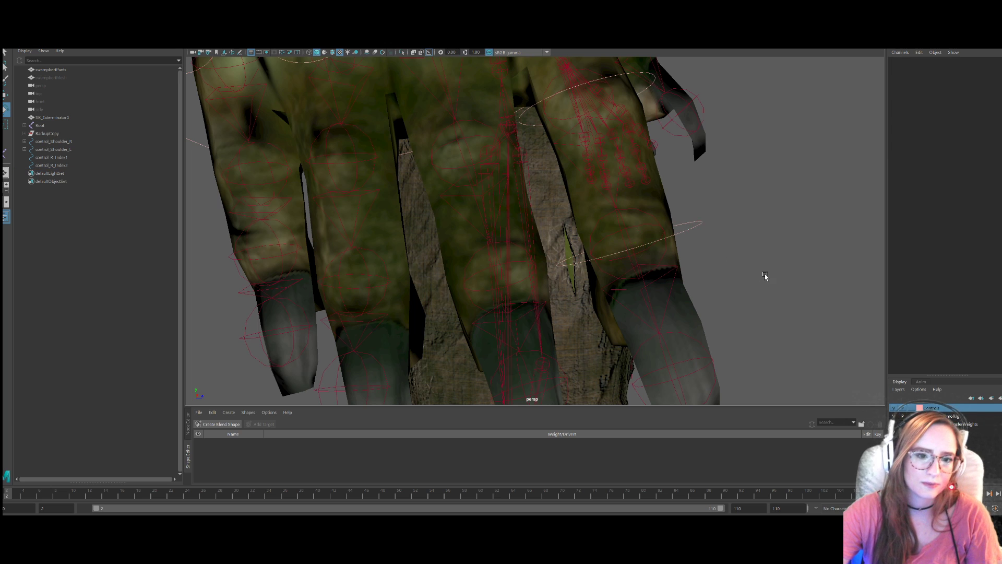
scroll(766, 277, down, 1)
scroll(765, 225, down, 1)
alt+middle_drag(756, 209, 741, 302)
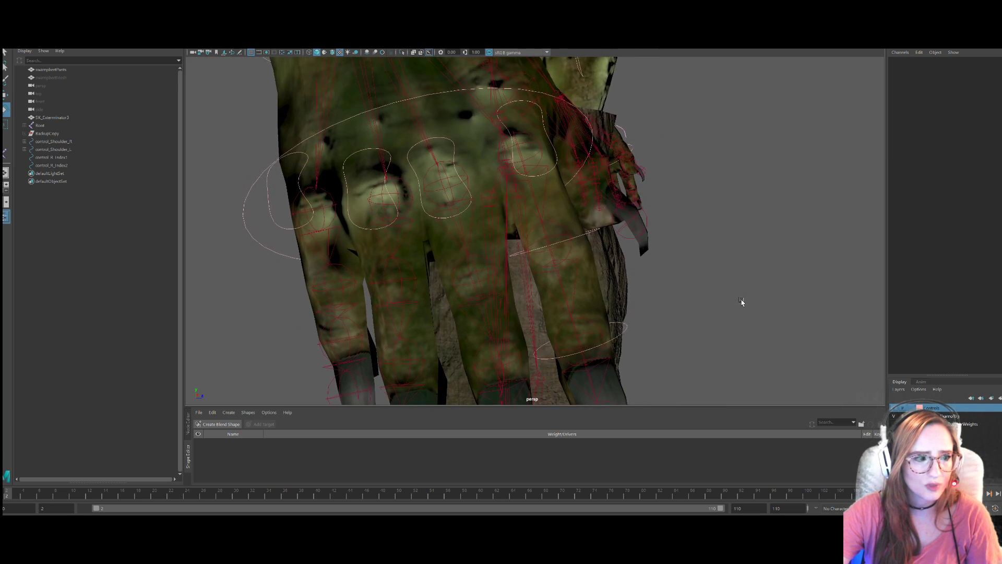
click(573, 241)
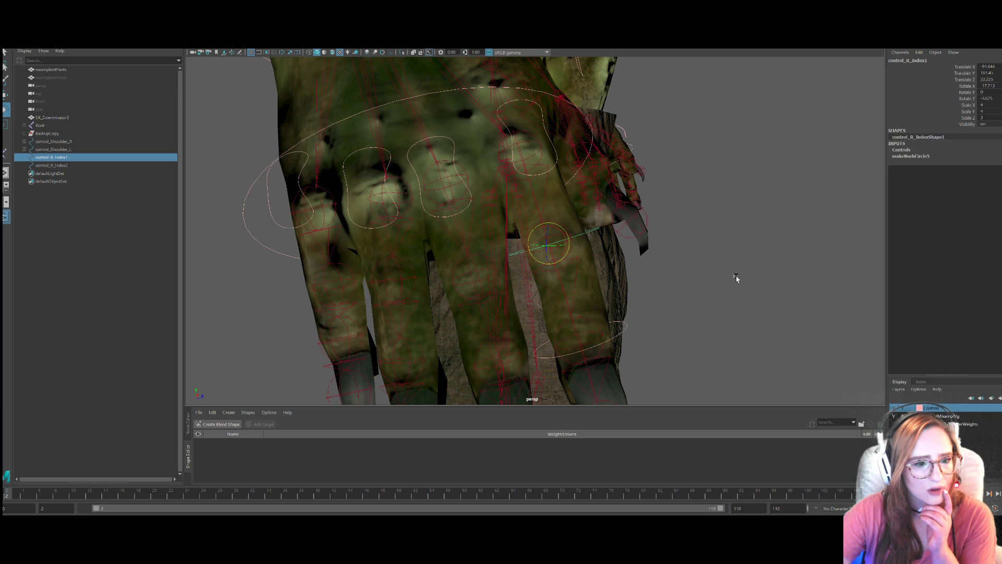
click(5, 52)
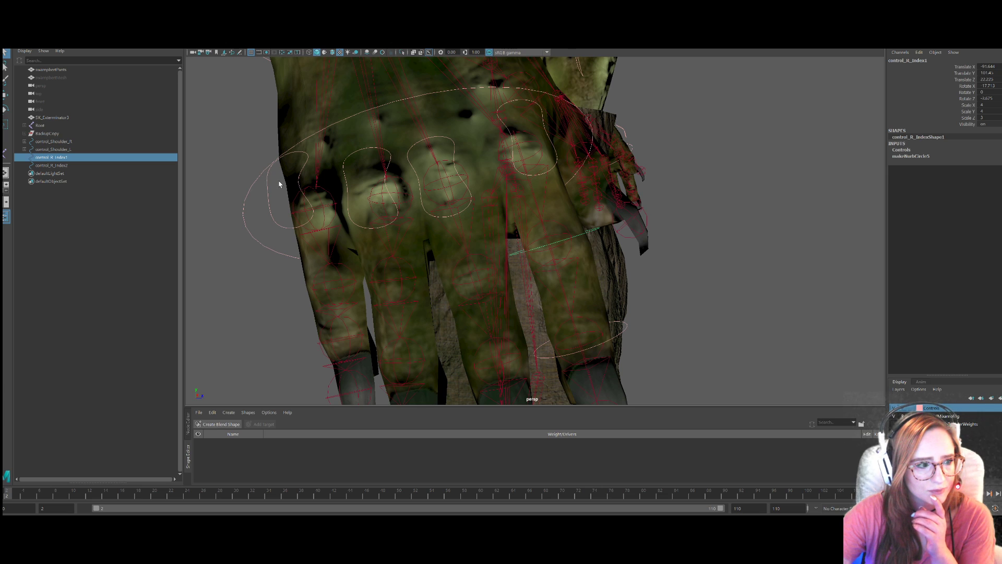
click(565, 246)
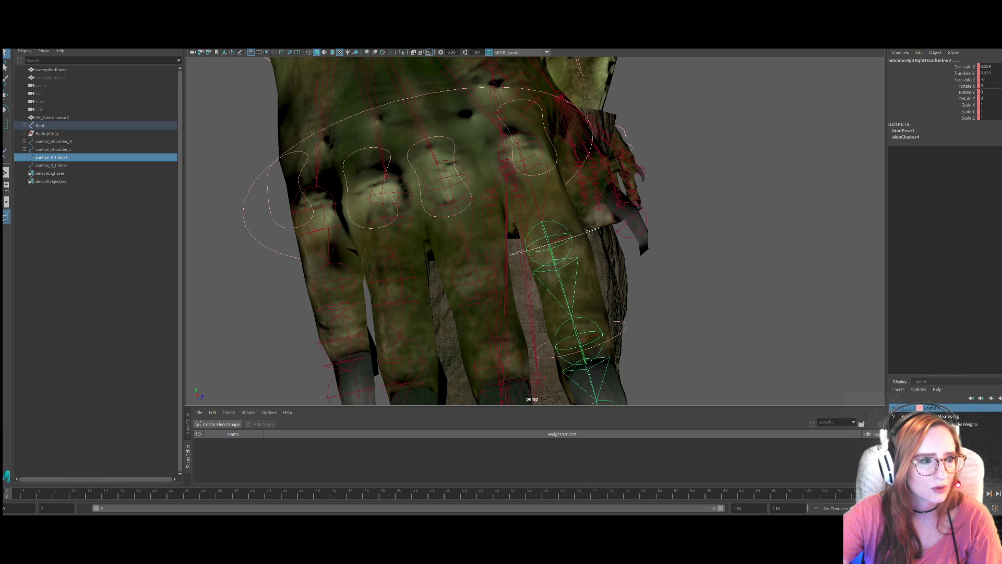
click(196, 1)
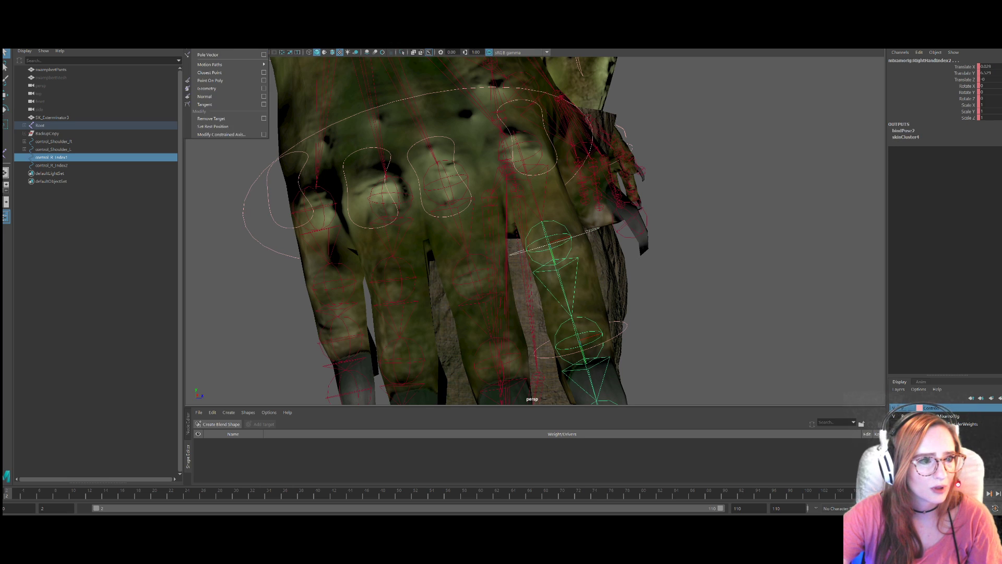
click(264, 15)
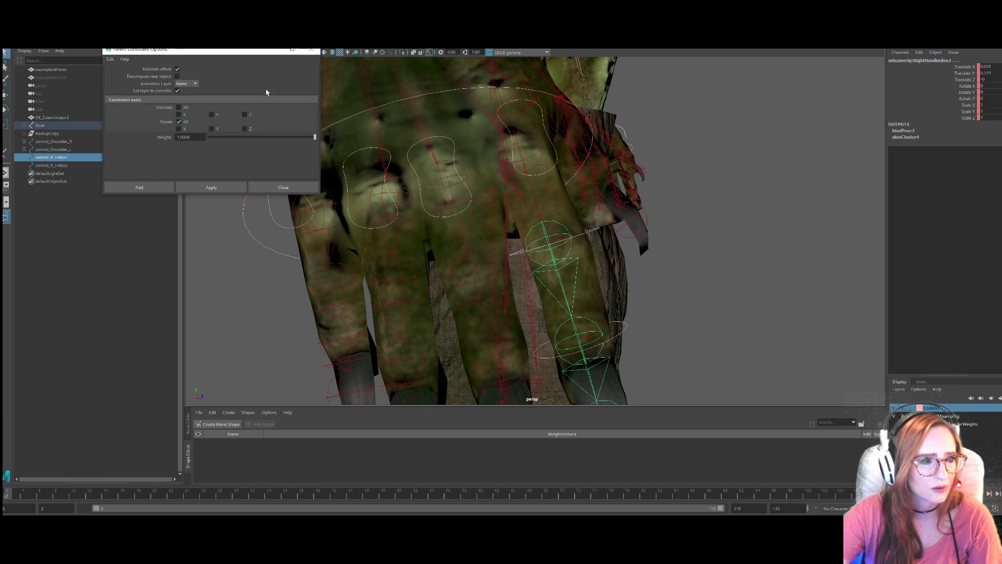
click(211, 188)
Parent-constrain the RightHandIndex3 joint to control_R_Index2 with the same rotation-only, maintain-offset settings.
click(604, 347)
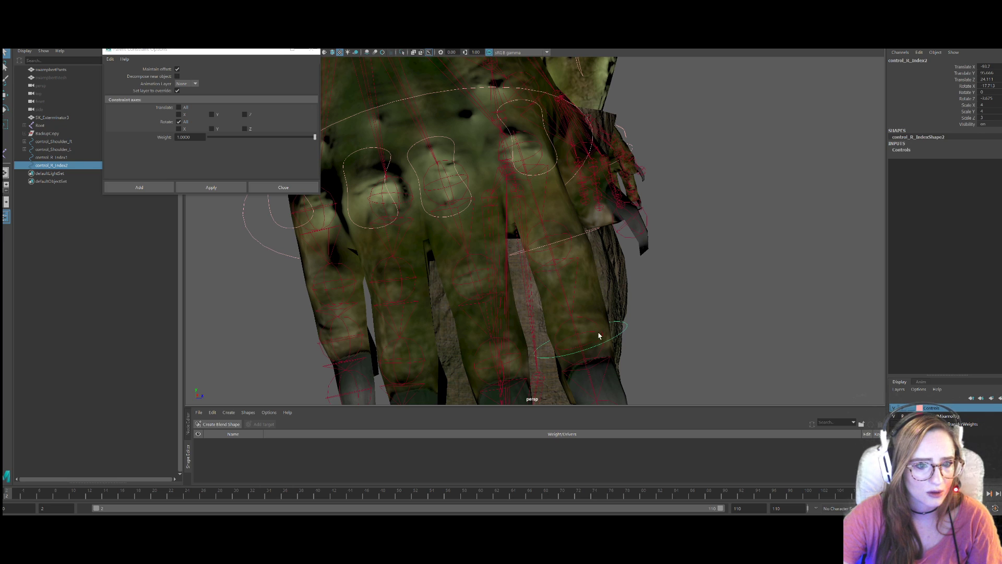
shift+click(598, 334)
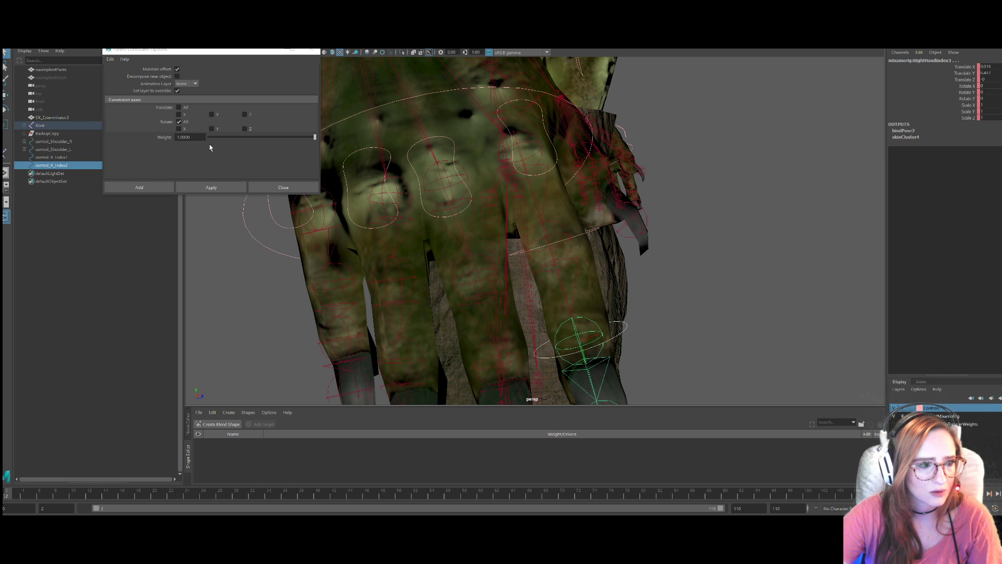
click(209, 187)
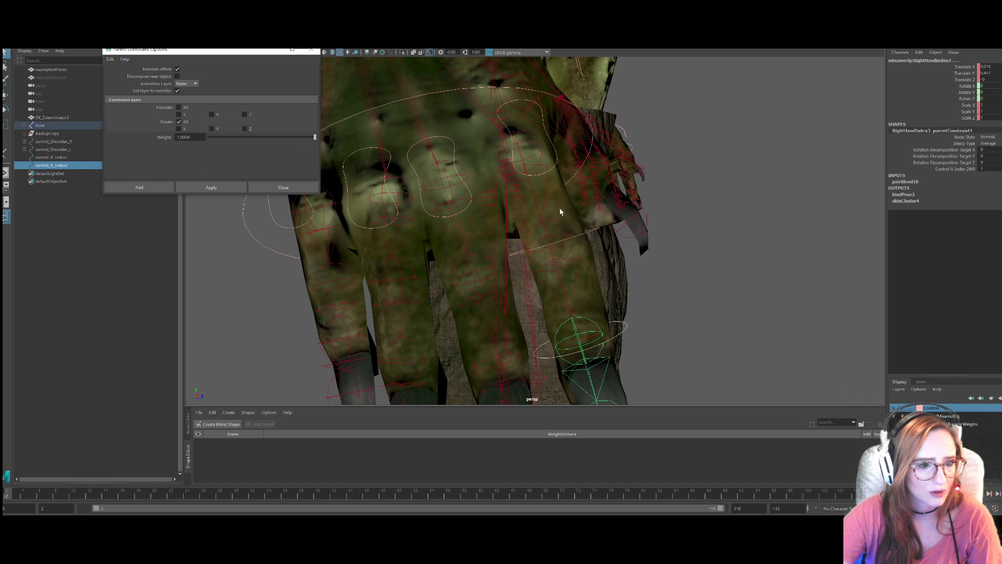
Test control_R_Index1 by rotating it, and undo the rotation.
click(586, 235)
key(e)
drag(546, 236, 530, 251)
key(ctrl+z)
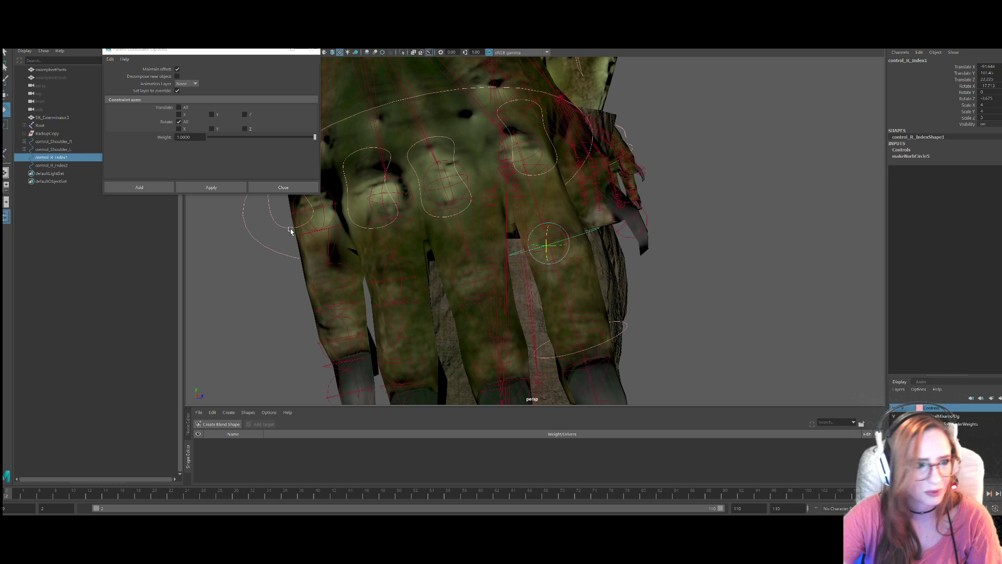
Parent control_R_Index2 under control_R_Index1 in the scene hierarchy.
click(58, 166)
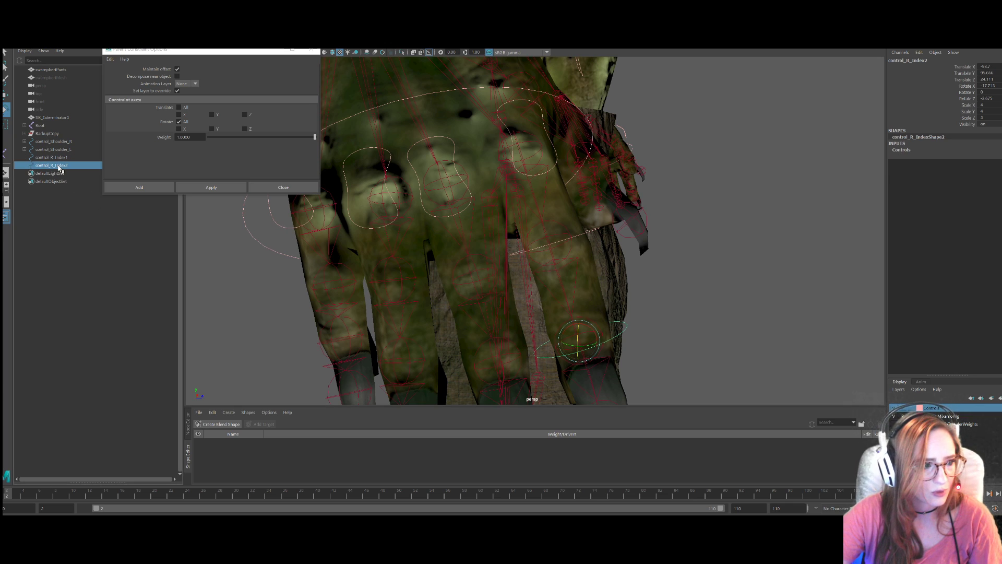
middle_drag(57, 166, 60, 161)
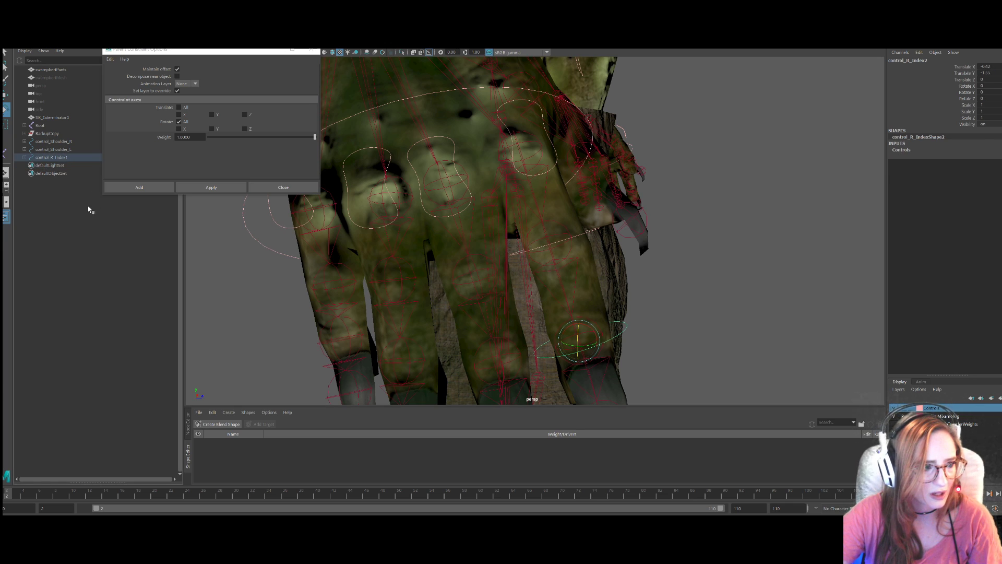
Test how the lower index finger joints bend by rotating them, undo the rotations and clear the selection.
click(570, 243)
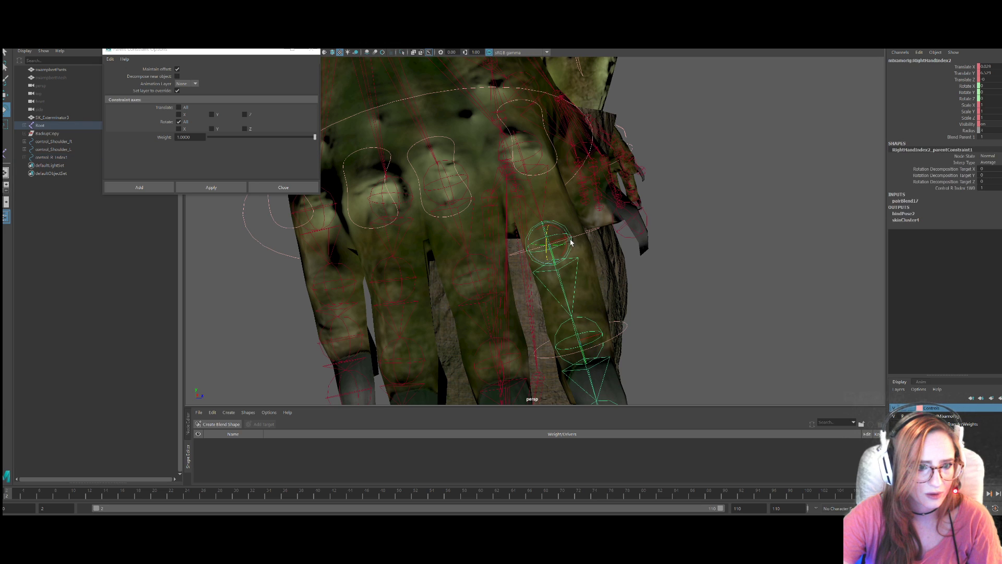
drag(548, 241, 528, 298)
key(ctrl+z)
click(553, 300)
key(ctrl+z)
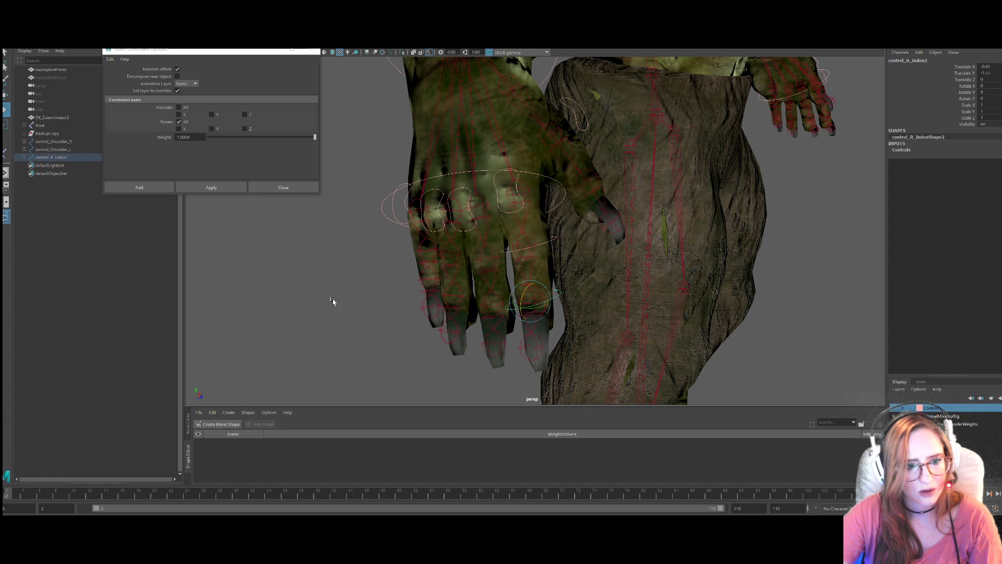
alt+drag(332, 300, 337, 298)
click(338, 297)
alt+middle_drag(348, 268, 377, 322)
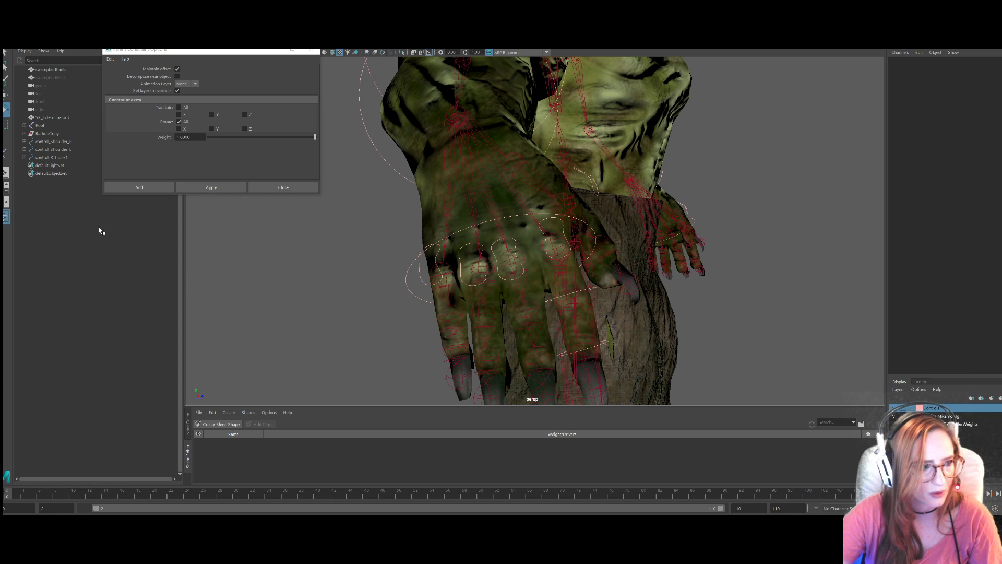
Parent control_R_Index1, together with its child control, under control_TopIndexKnuckle_R in the right arm's control hierarchy.
click(42, 157)
click(23, 158)
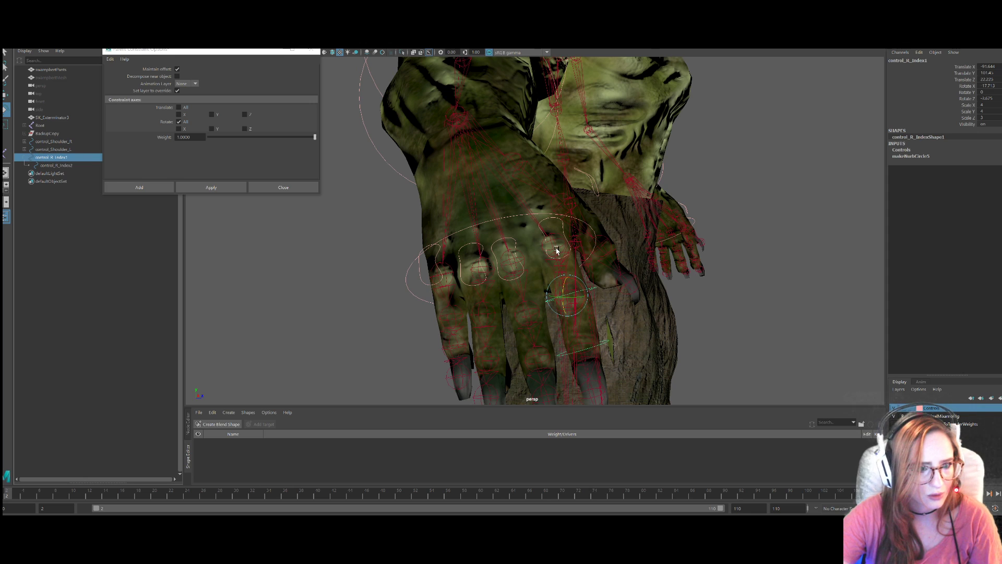
click(546, 221)
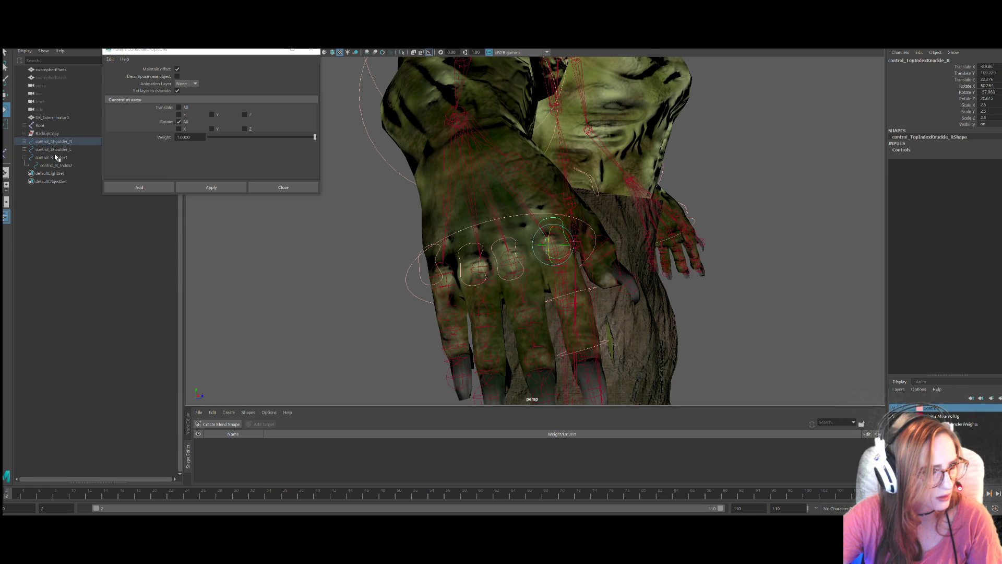
key(f)
click(24, 221)
click(52, 213)
click(52, 221)
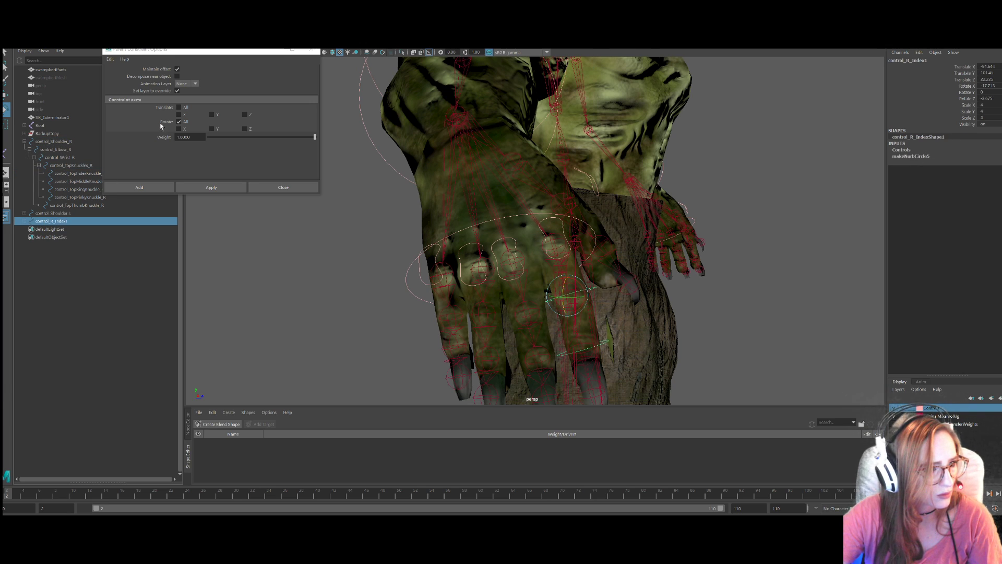
drag(207, 51, 239, 51)
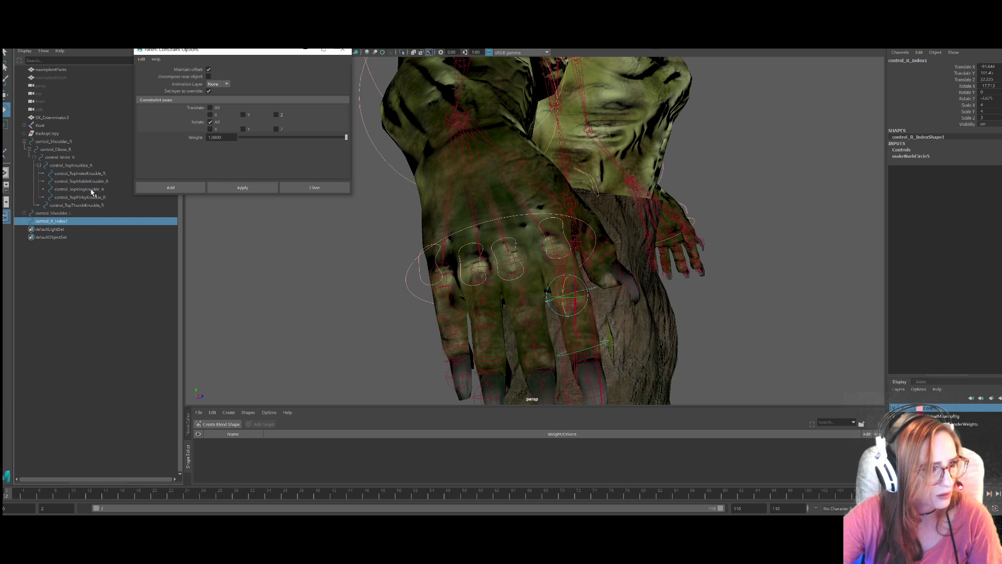
click(89, 174)
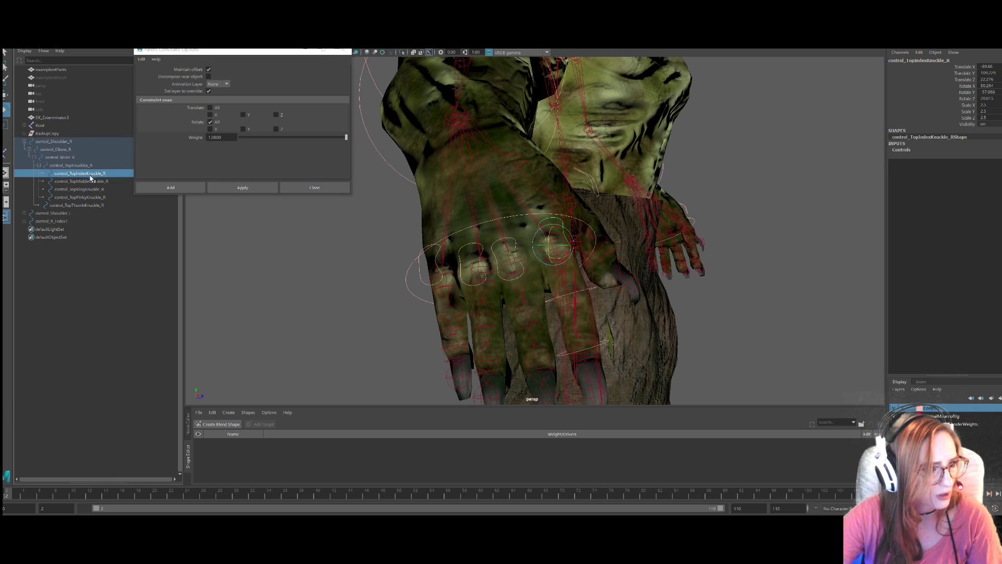
click(62, 221)
drag(64, 225, 82, 175)
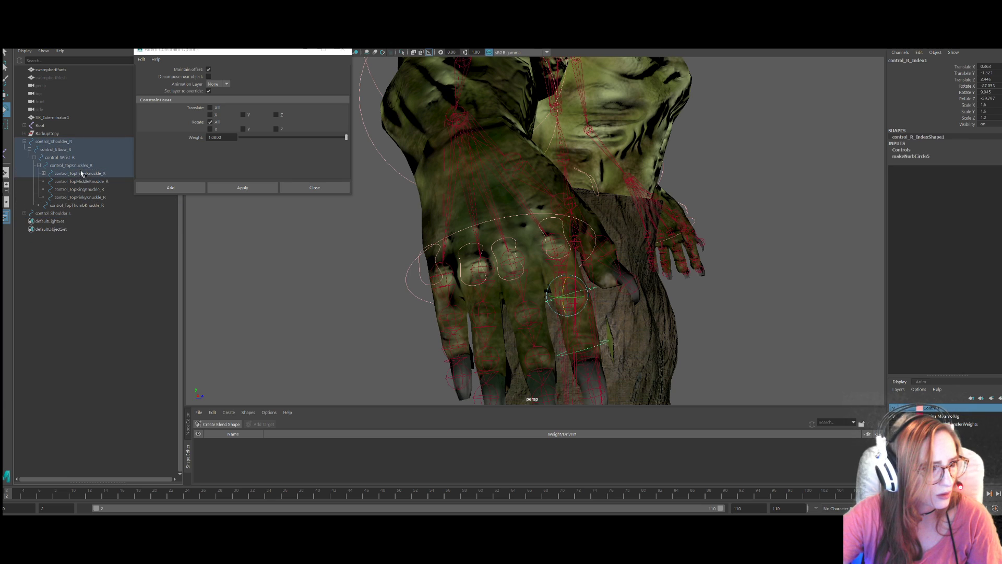
Test-rotate the RightHandIndex1 joint at the index knuckle, viewing the hand from the side, and undo the rotation.
click(544, 238)
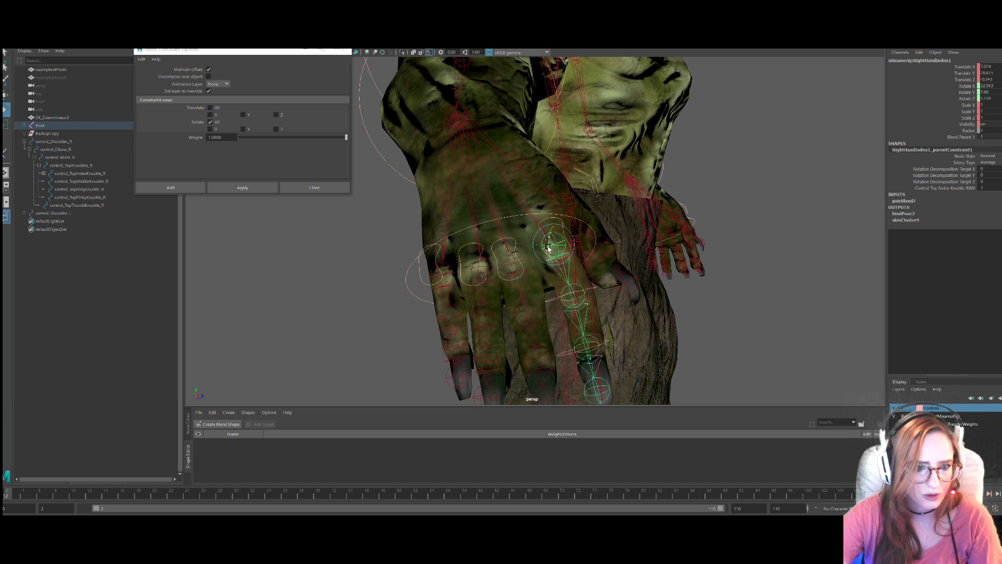
alt+drag(544, 267, 653, 320)
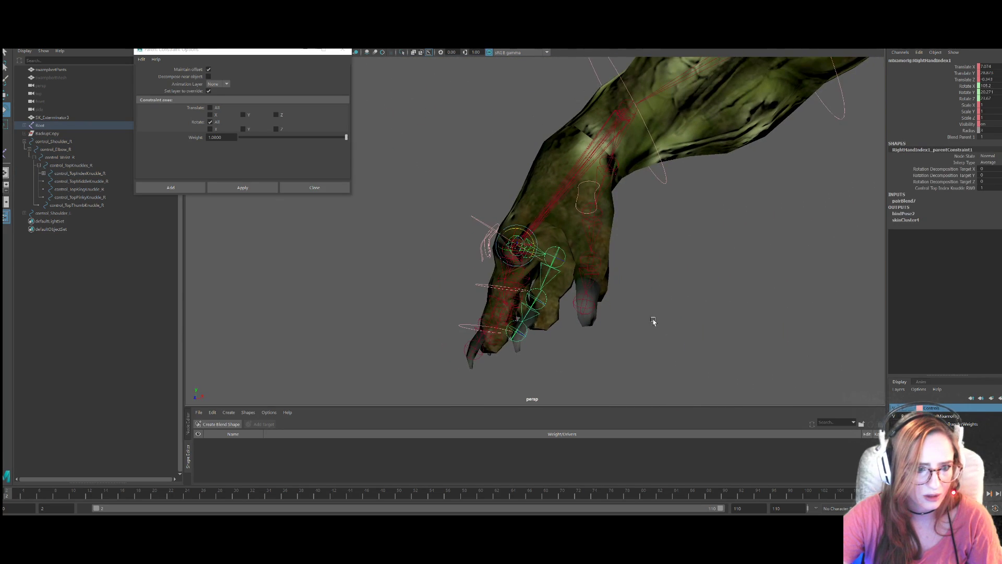
key(ctrl+z)
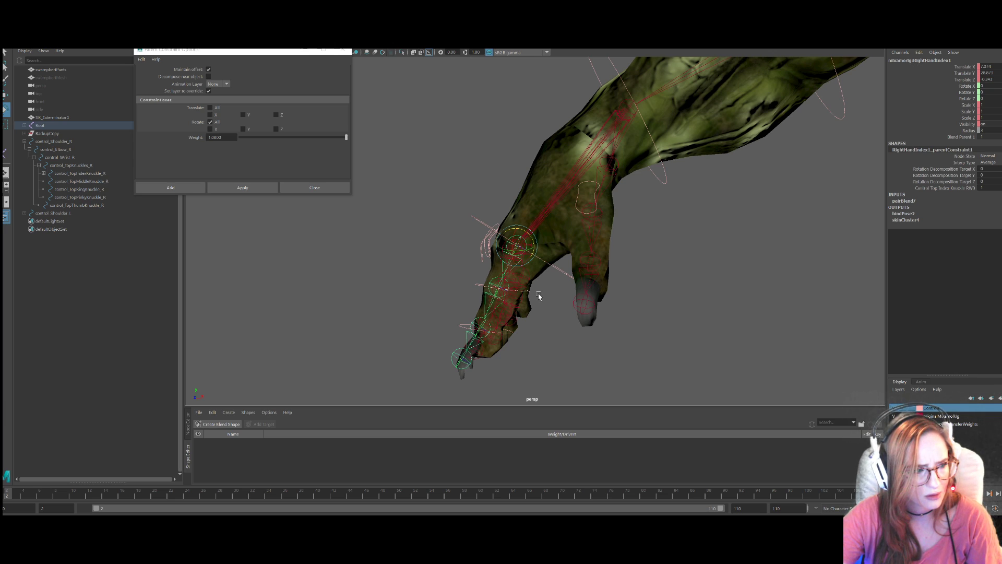
Test-rotate control_TopKnuckles_R to check that the finger controls follow, and undo the rotation.
alt+drag(469, 283, 491, 289)
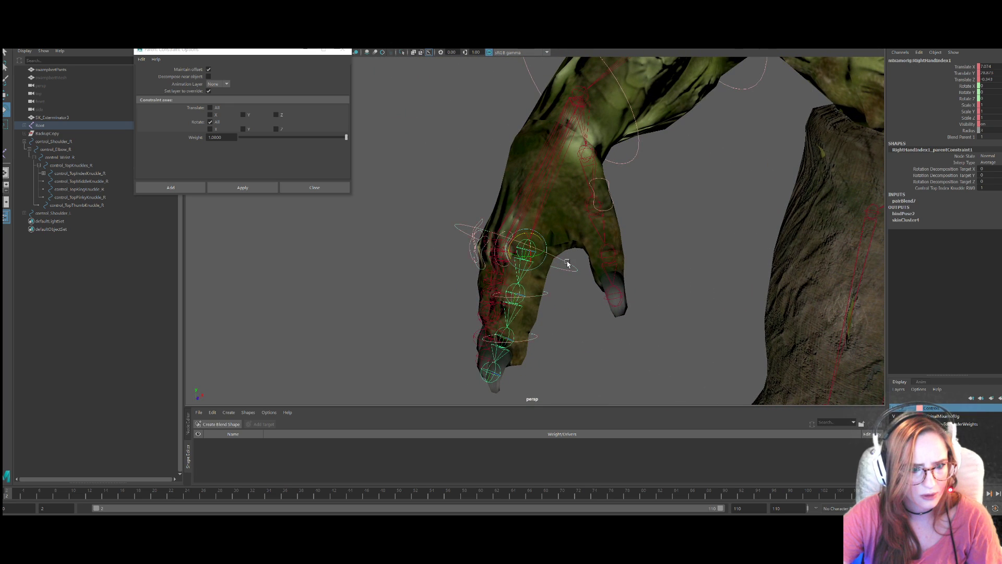
click(495, 252)
drag(489, 243, 496, 269)
key(ctrl+z)
alt+drag(381, 329, 505, 272)
key(ctrl+z)
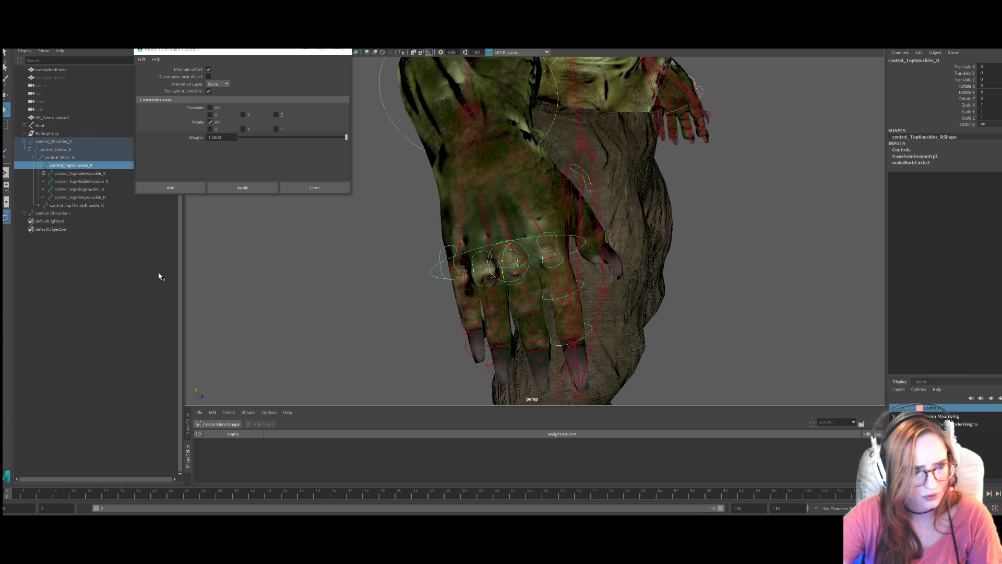
Test-rotate control_TopIndexKnuckle_R to check that the index finger follows, and undo the rotation.
click(73, 173)
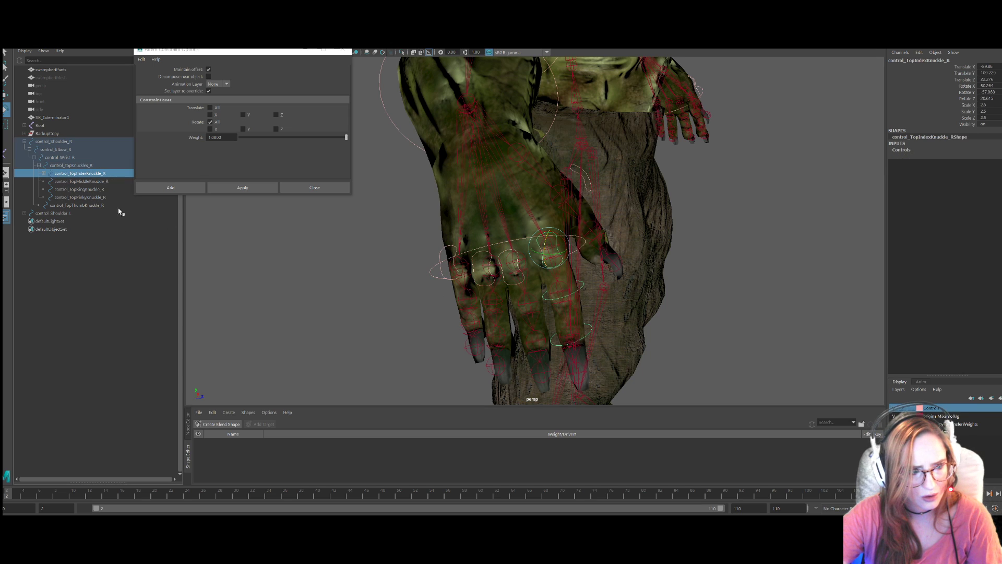
drag(544, 250, 521, 239)
key(ctrl+z)
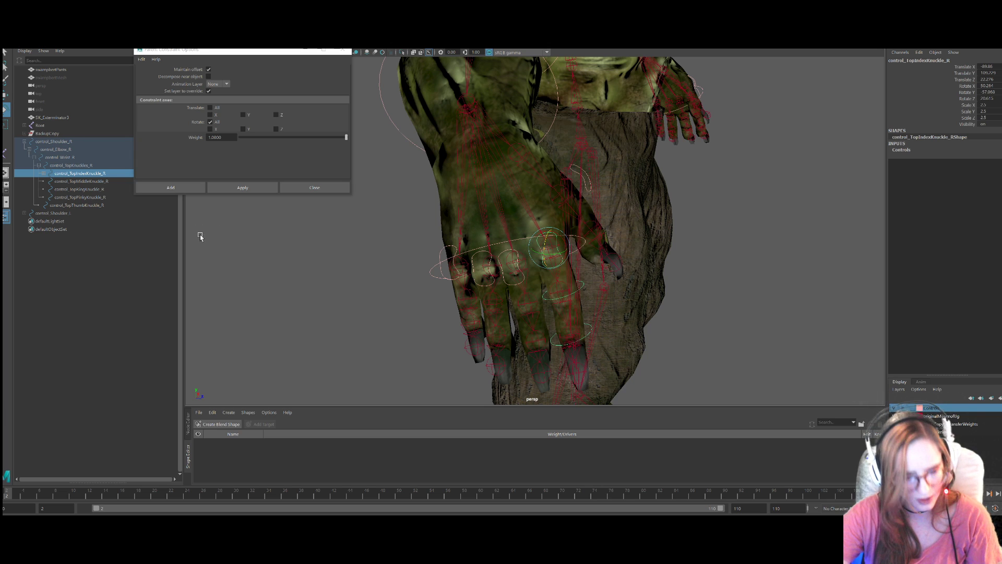
Close the parent constraint options, clear the selection and save the scene, accepting the student version notice.
click(314, 187)
mouse_move(338, 261)
alt+mouse_down()
mouse_move(281, 268)
mouse_move(324, 252)
alt+mouse_up()
click(324, 252)
key(alt+f)
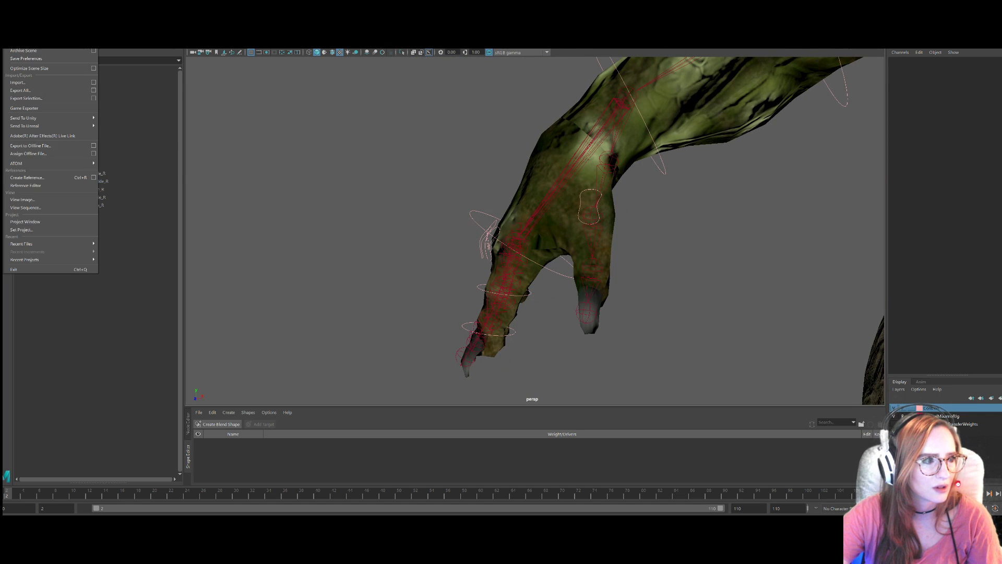
key(ctrl+s)
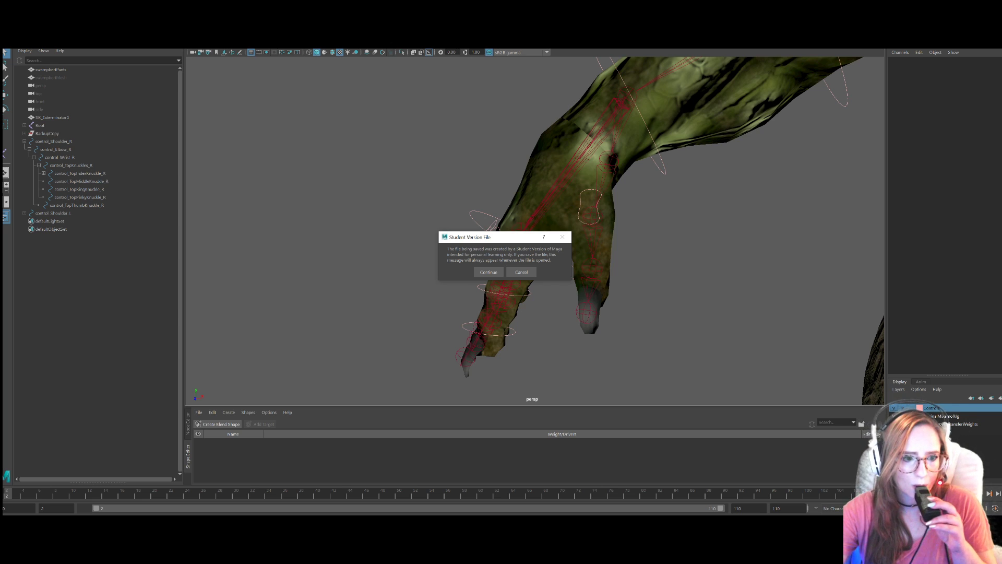
click(488, 272)
Try duplicating control_R_Index1 with its child control and moving the copy toward the thumb, and undo both actions.
key(e)
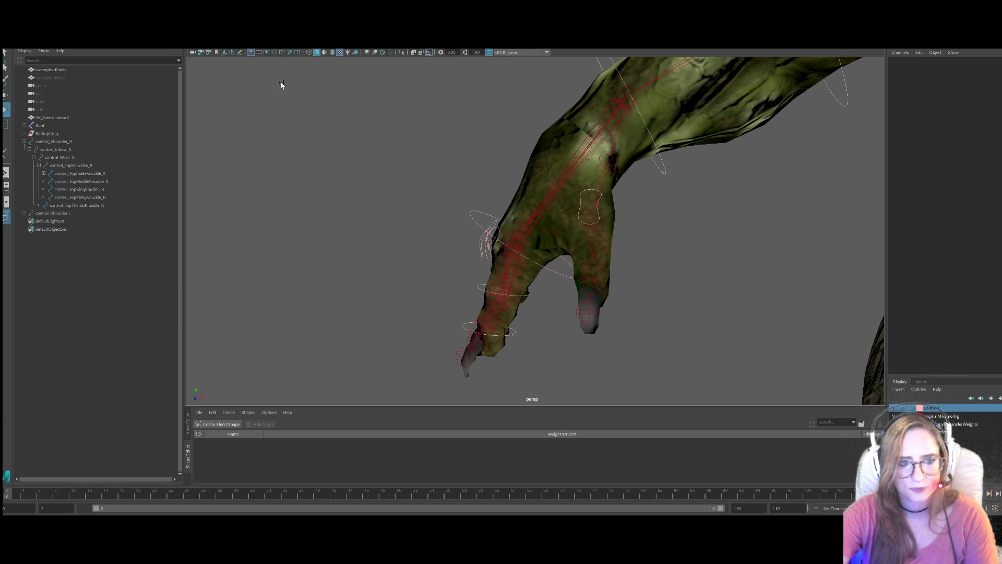
alt+drag(292, 129, 350, 120)
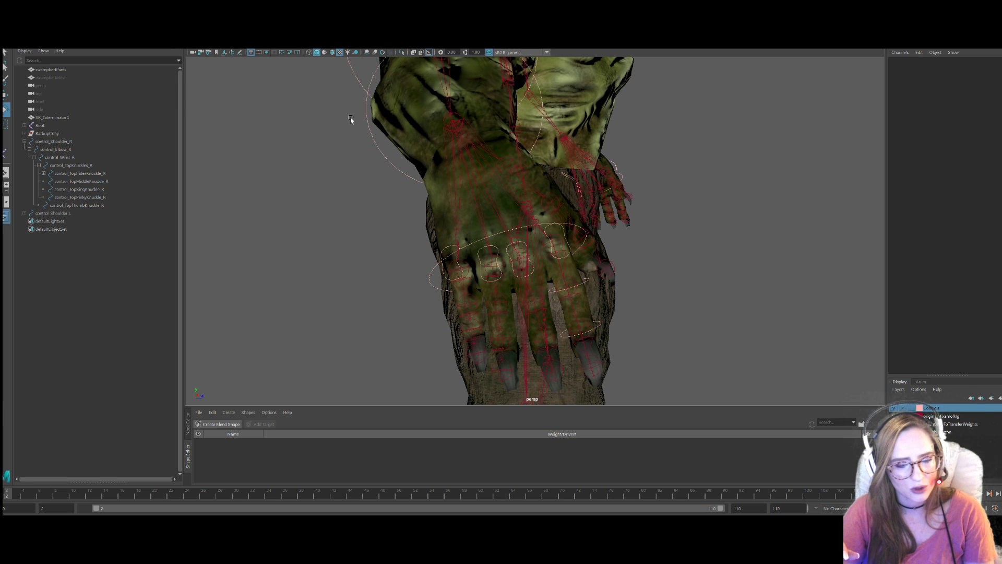
alt+drag(656, 246, 616, 246)
scroll(611, 237, up, 5)
scroll(592, 233, down, 3)
alt+drag(401, 245, 457, 266)
click(412, 295)
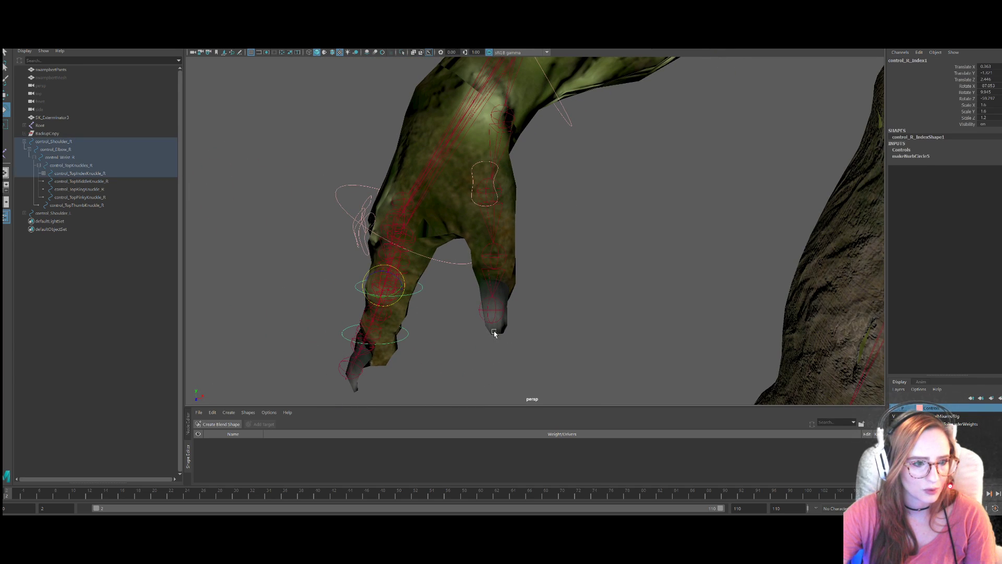
alt+drag(369, 297, 300, 245)
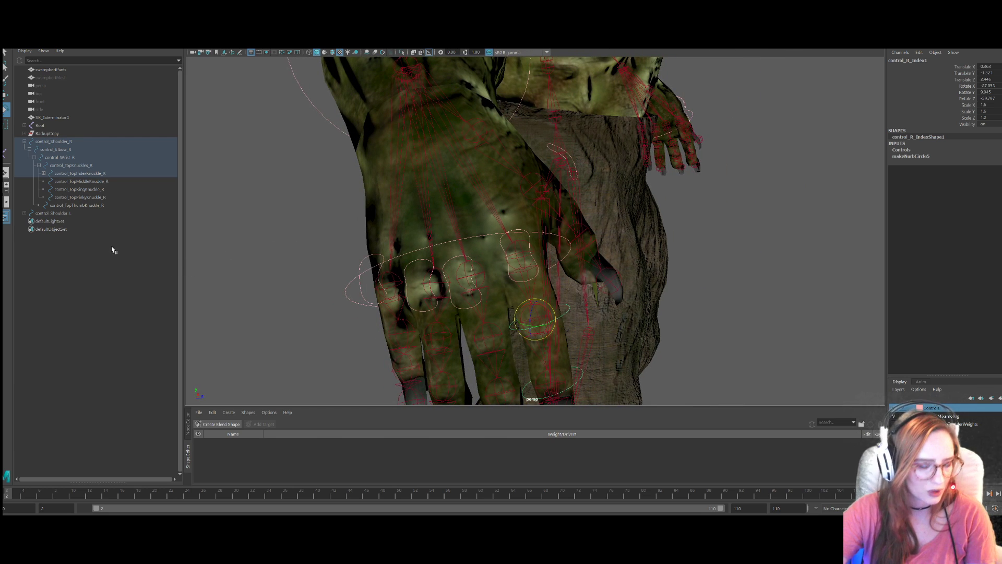
key(ctrl+d)
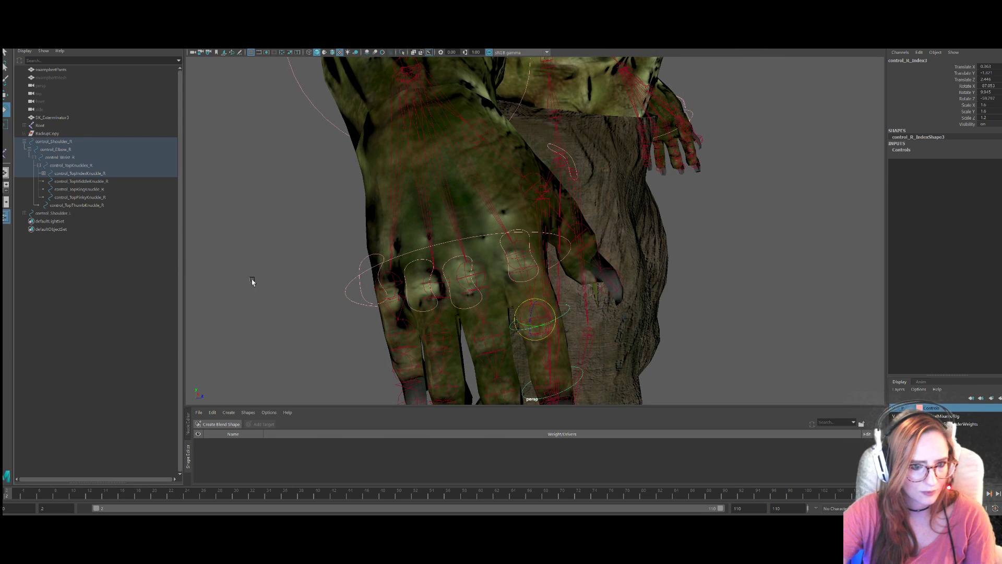
drag(553, 316, 653, 313)
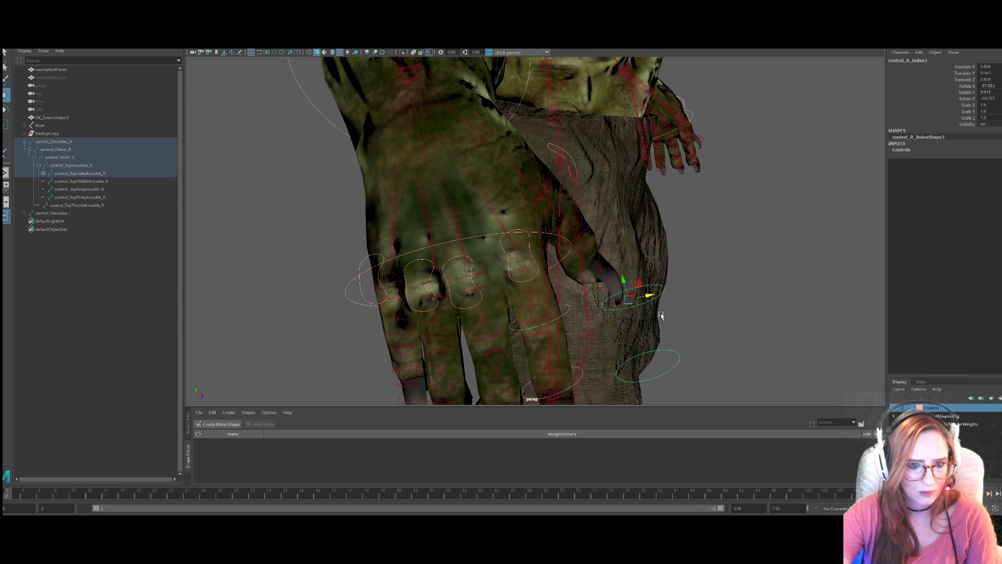
key(ctrl+z)
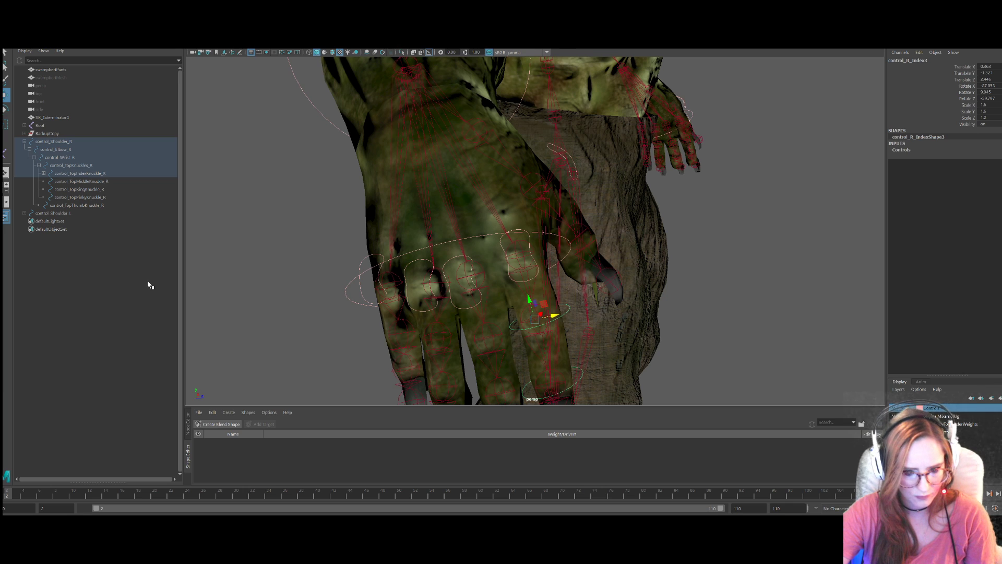
key(ctrl+z)
click(351, 290)
scroll(609, 347, down, 2)
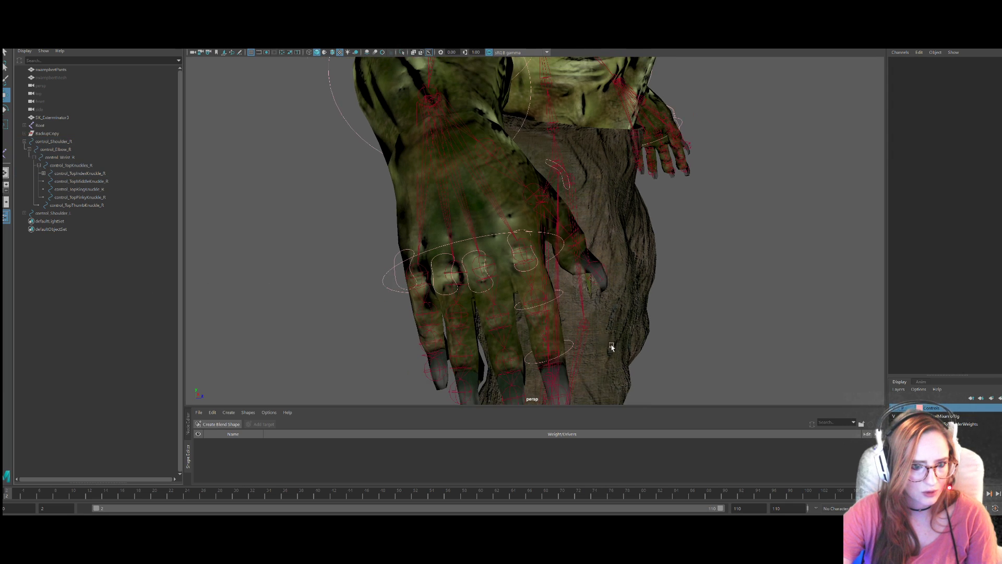
Duplicate the lower index finger control control_R_Index2 and move the copy away from the finger toward the thumb.
click(561, 295)
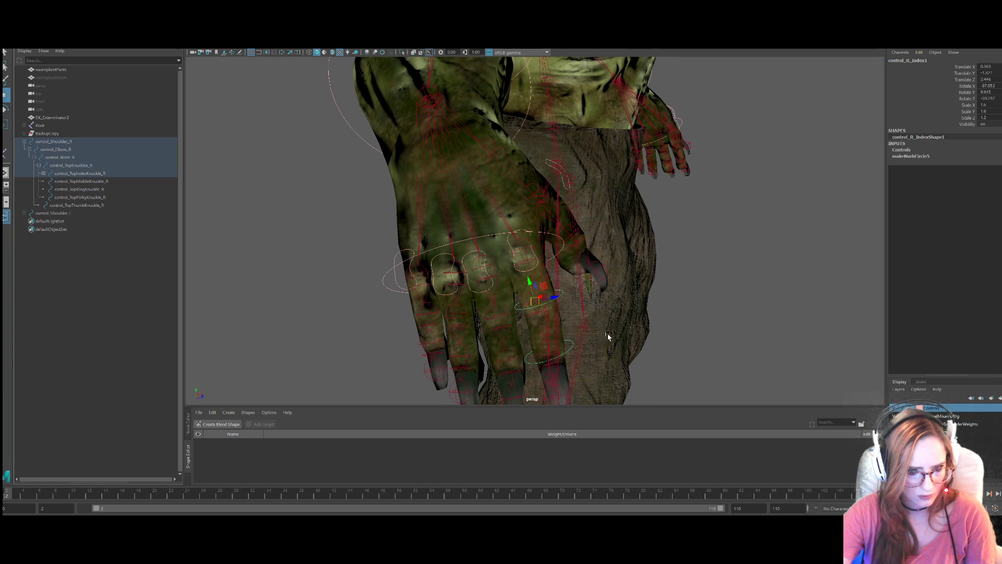
click(574, 351)
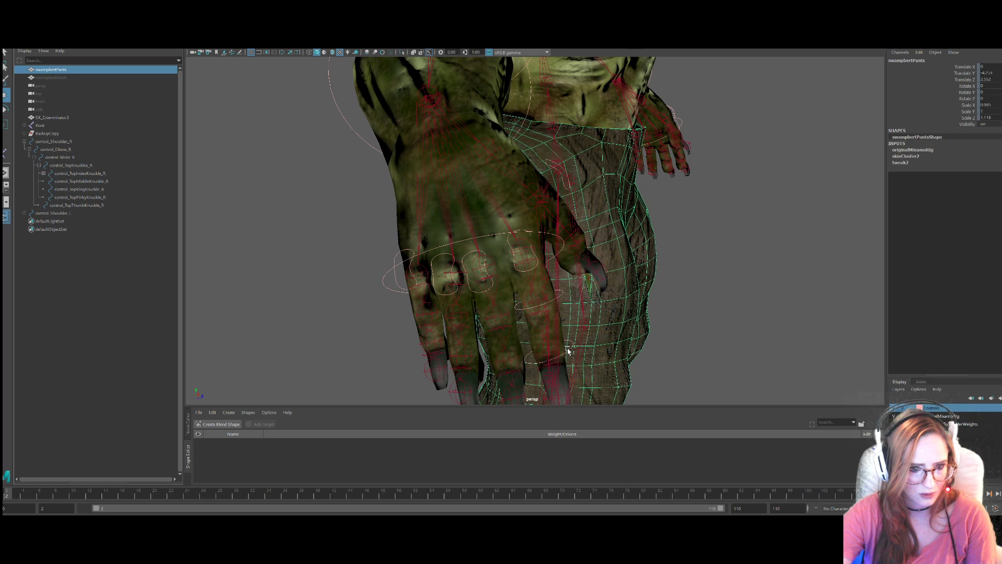
click(232, 319)
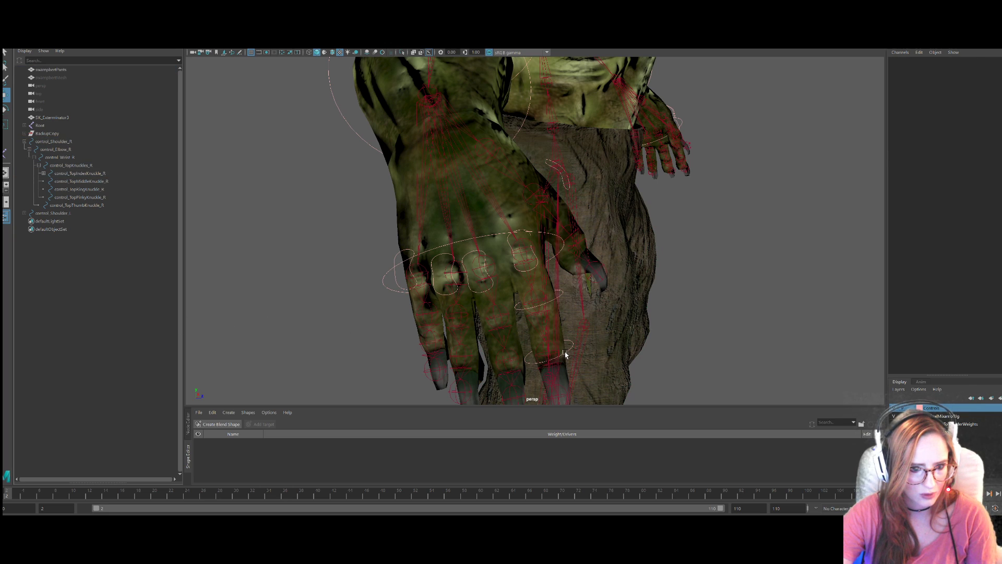
click(566, 355)
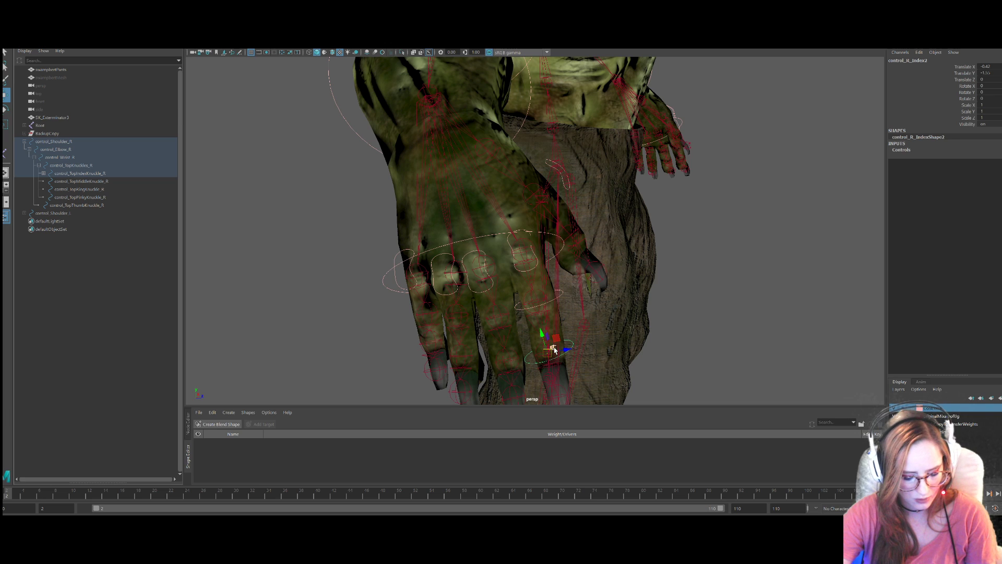
key(ctrl+d)
drag(567, 350, 627, 353)
alt+drag(731, 348, 370, 348)
drag(436, 362, 509, 244)
alt+drag(572, 284, 583, 324)
scroll(513, 271, up, 3)
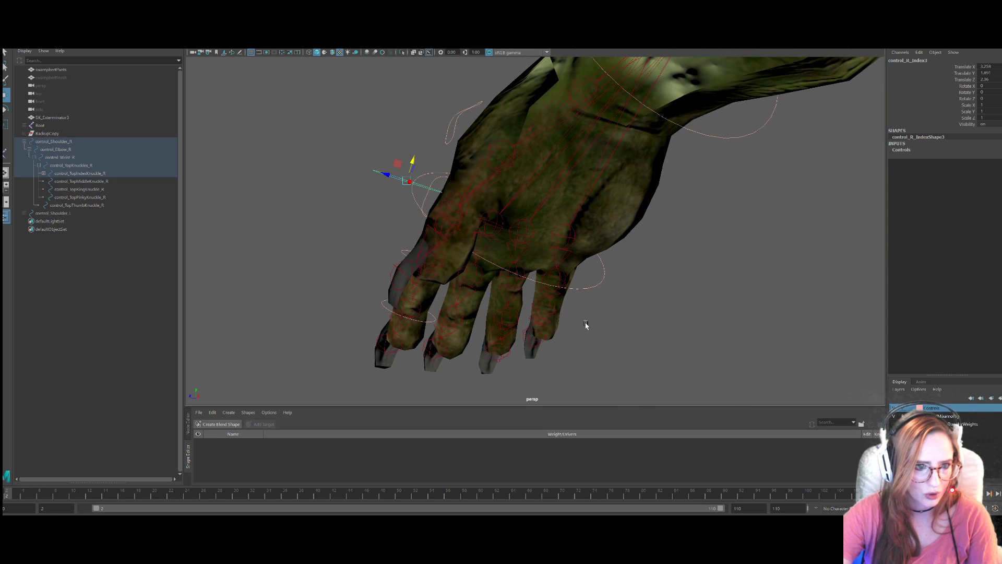
Position the duplicated circle control around the right thumb's joint just above the nail, checking it from several sides.
alt+drag(347, 240, 438, 277)
drag(462, 228, 619, 308)
drag(519, 237, 647, 308)
drag(499, 243, 576, 297)
drag(533, 255, 530, 262)
alt+drag(595, 318, 574, 324)
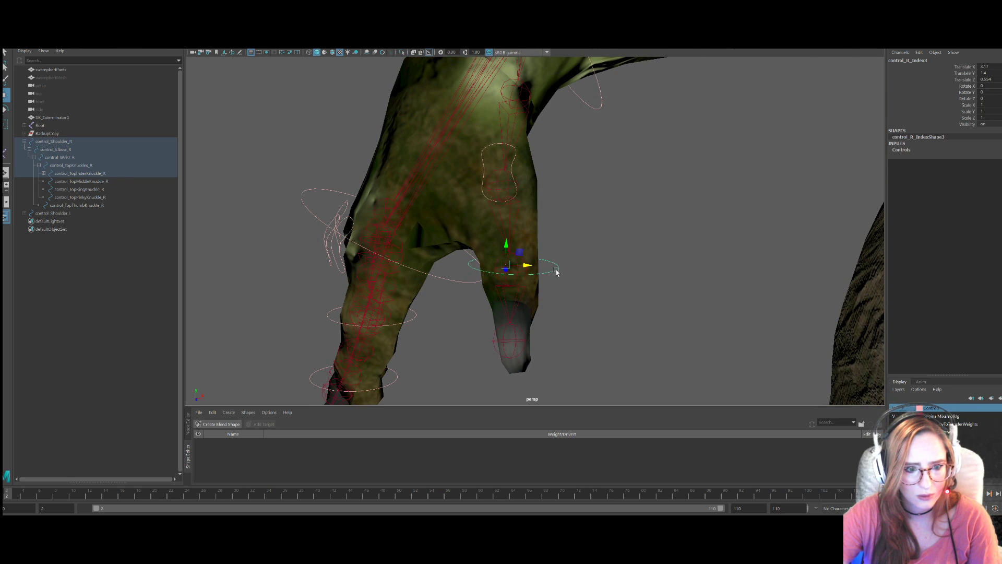
Move the pivot of the duplicated thumb circle onto the centre of the thumb joint.
alt+drag(704, 288, 690, 269)
key(d)
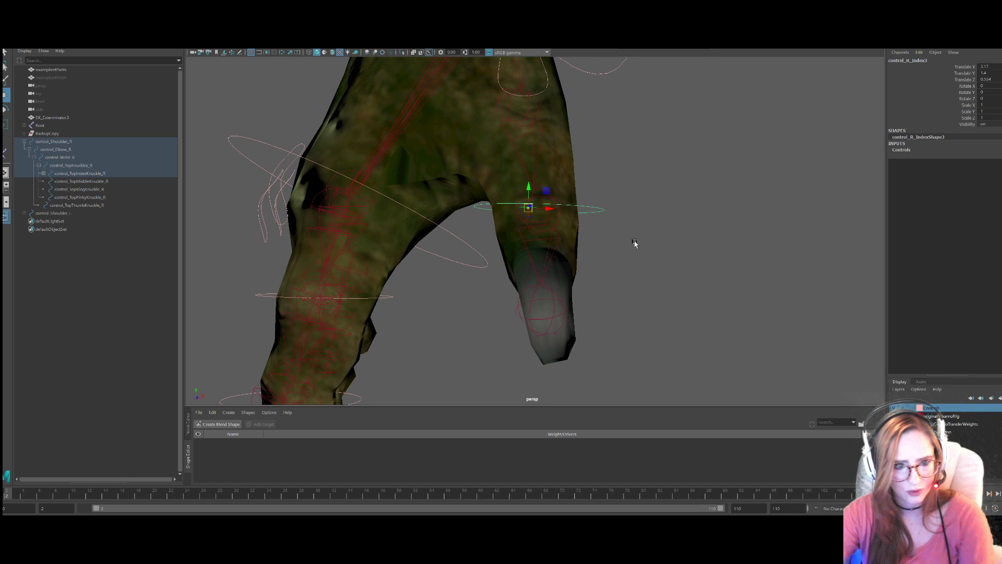
alt+drag(688, 244, 635, 240)
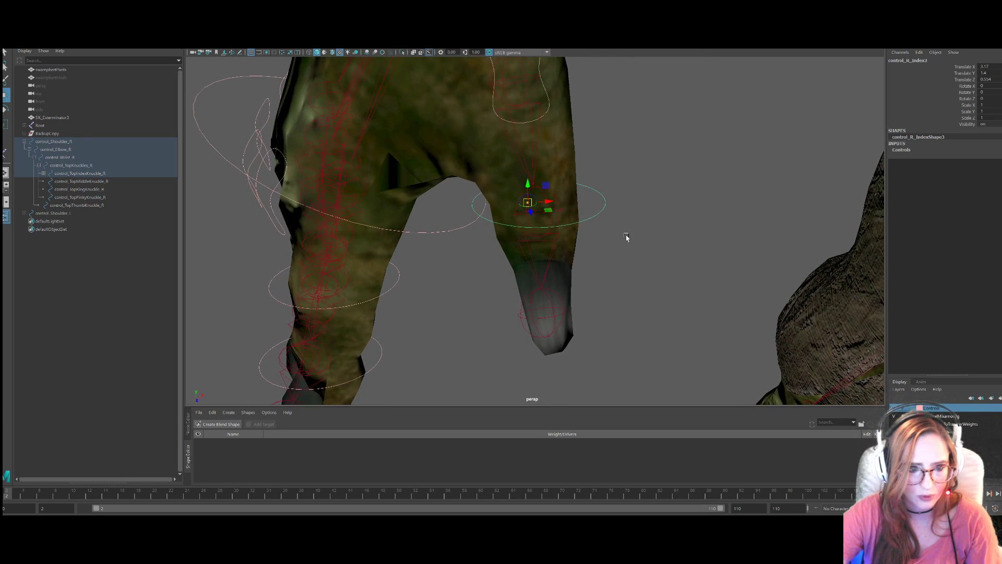
drag(553, 203, 593, 228)
drag(534, 224, 680, 268)
drag(567, 217, 565, 217)
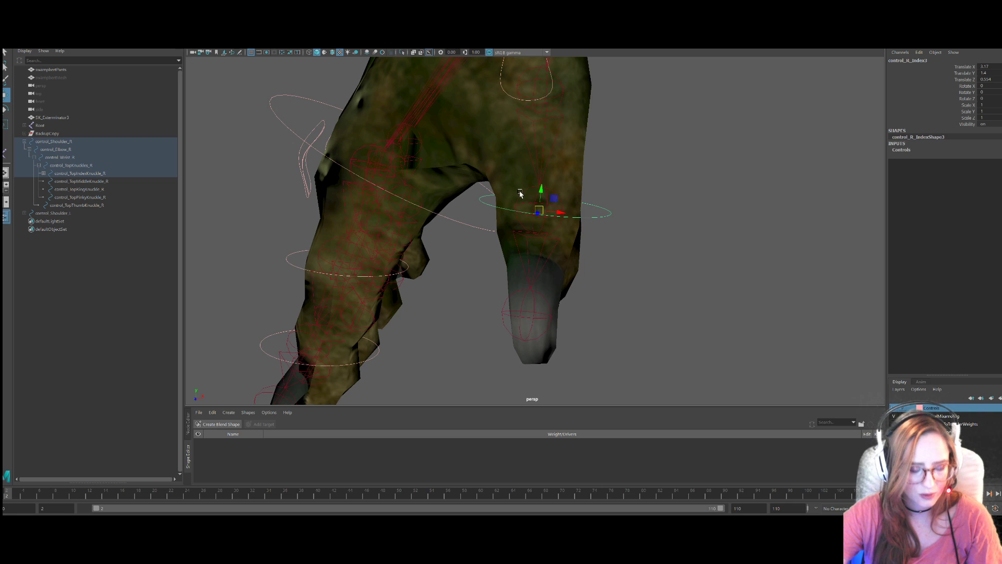
Parent-constrain the RightHandThumb3 joint to the new thumb circle with offset maintained, constraining all rotation axes but no translation.
key(q)
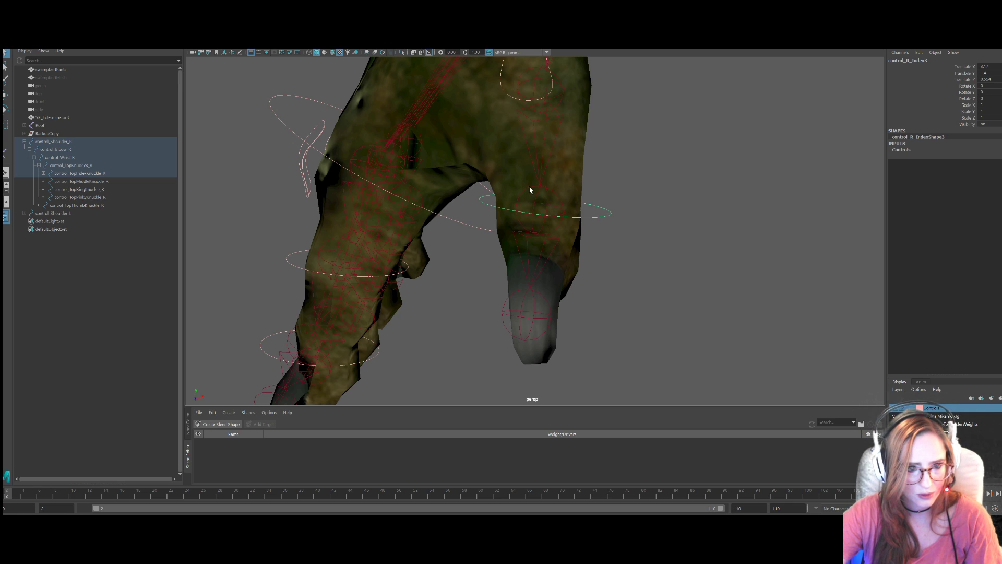
click(530, 190)
click(198, 1)
click(264, 14)
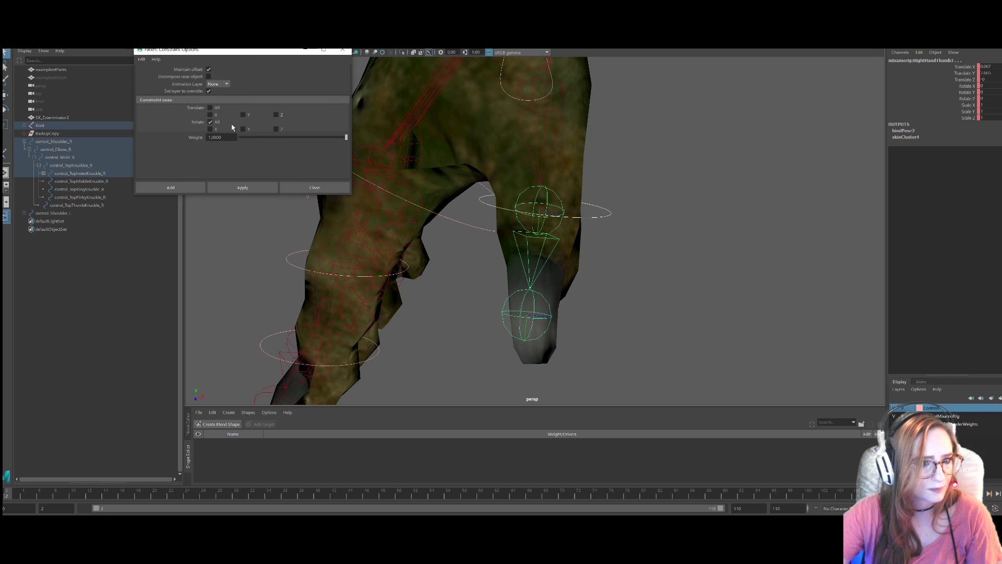
click(209, 107)
click(250, 188)
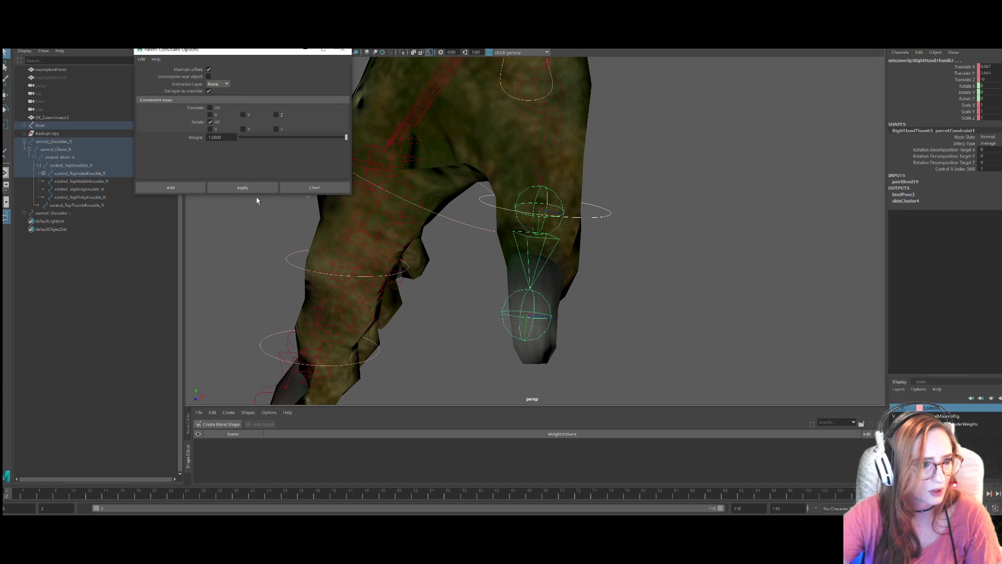
Test-rotate the new thumb circle to check that the thumb tip bends with it, and undo the rotation.
click(609, 221)
click(605, 218)
click(537, 205)
key(e)
mouse_move(536, 202)
mouse_down()
mouse_move(534, 210)
mouse_move(537, 189)
mouse_up()
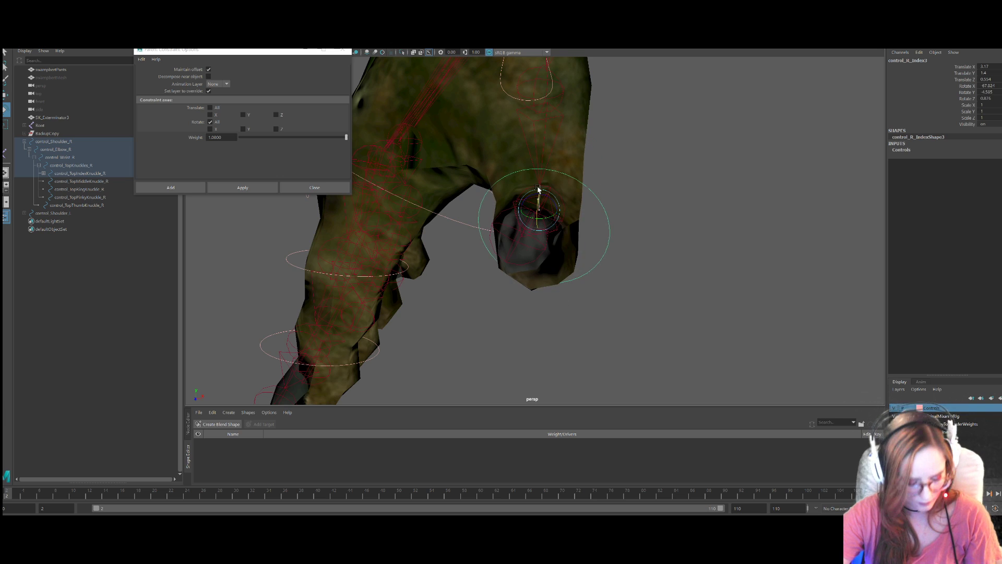
key(ctrl+z)
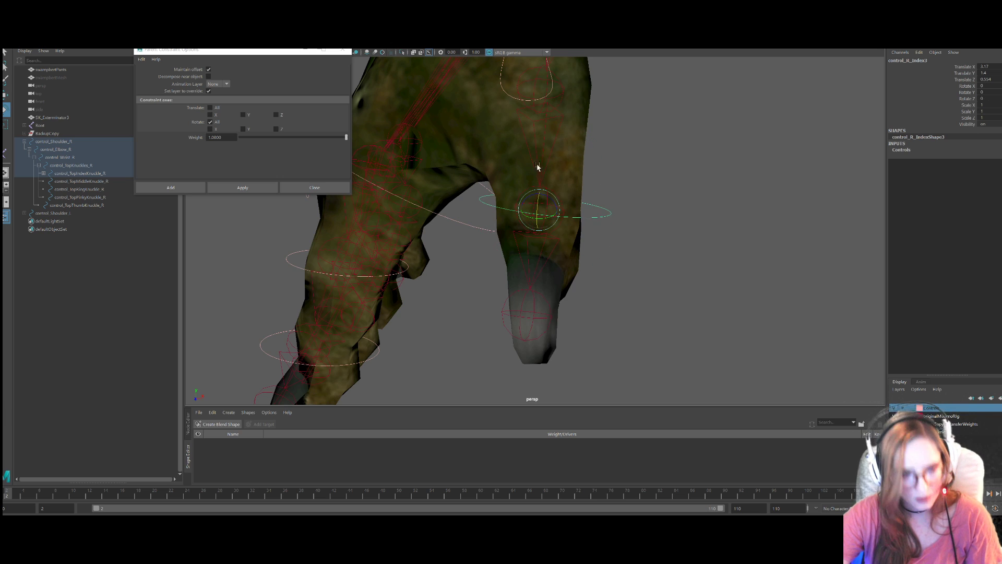
Test-rotate control_TopThumbKnuckle_R to see whether the new thumb circle follows, and undo the rotation.
click(500, 80)
drag(537, 89, 549, 76)
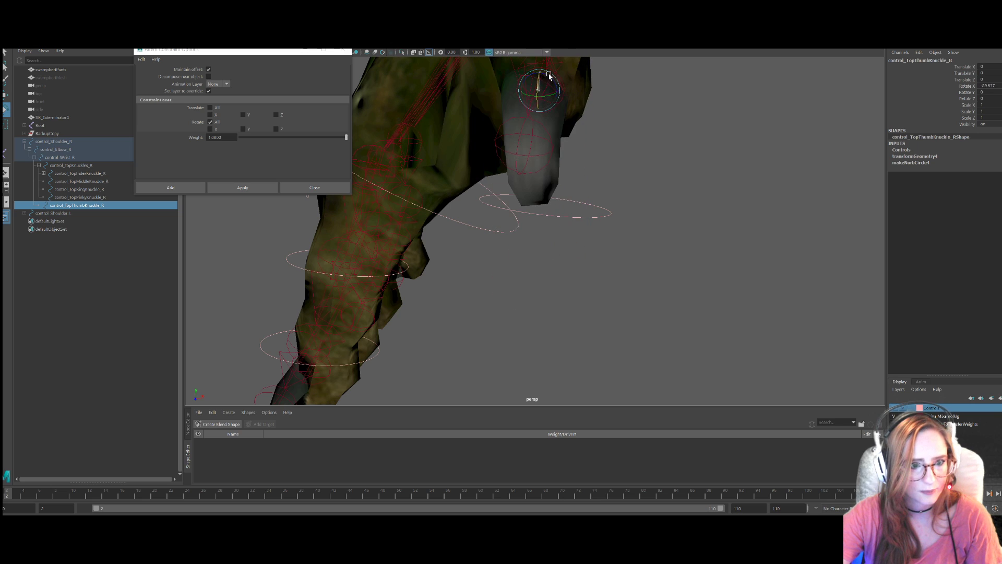
key(ctrl+z)
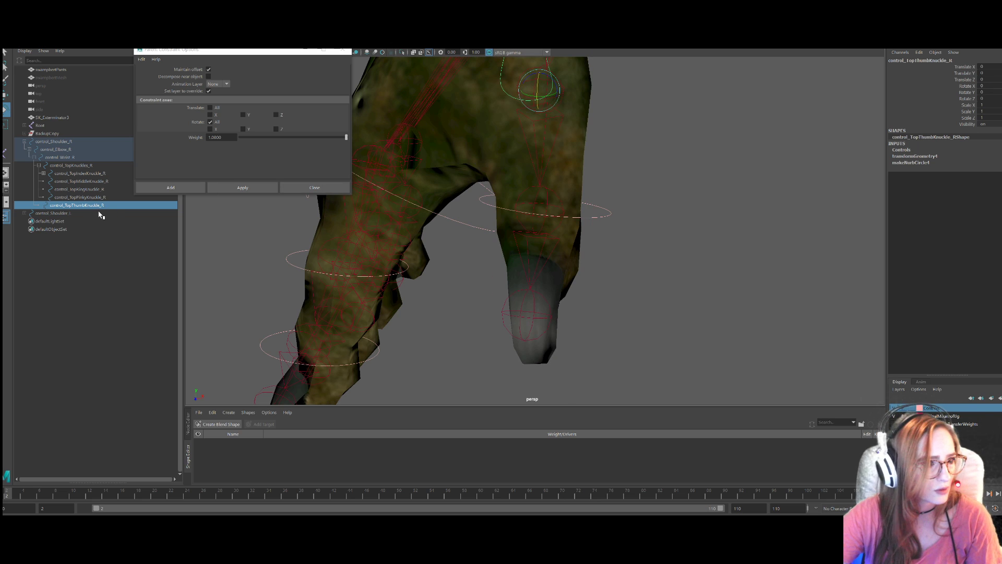
Rename the duplicated thumb circle as control_R_Thumb1 and parent it under control_TopThumbKnuckle_R.
click(479, 206)
key(f)
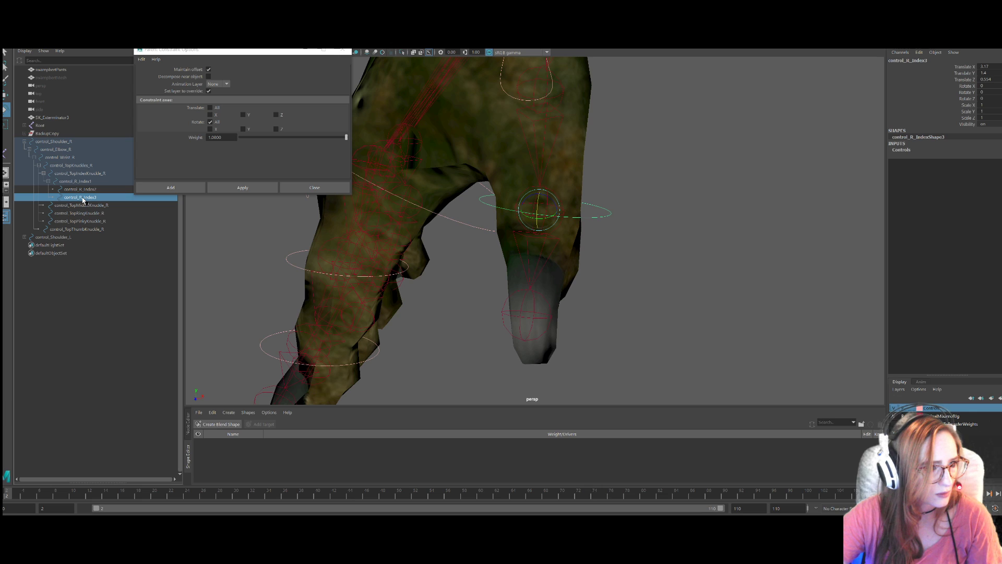
double_click(82, 197)
drag(65, 197, 85, 197)
click(99, 198)
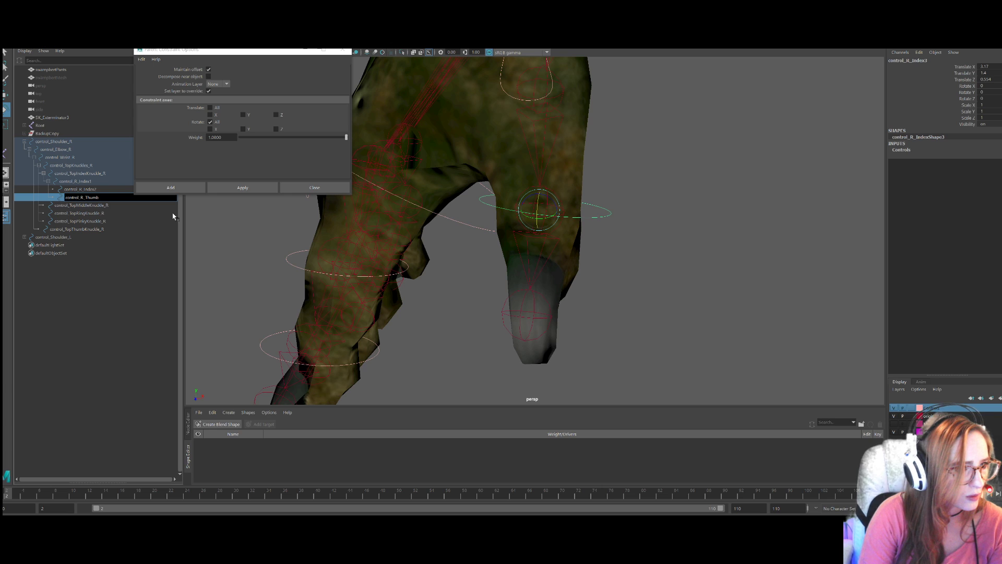
key(Return)
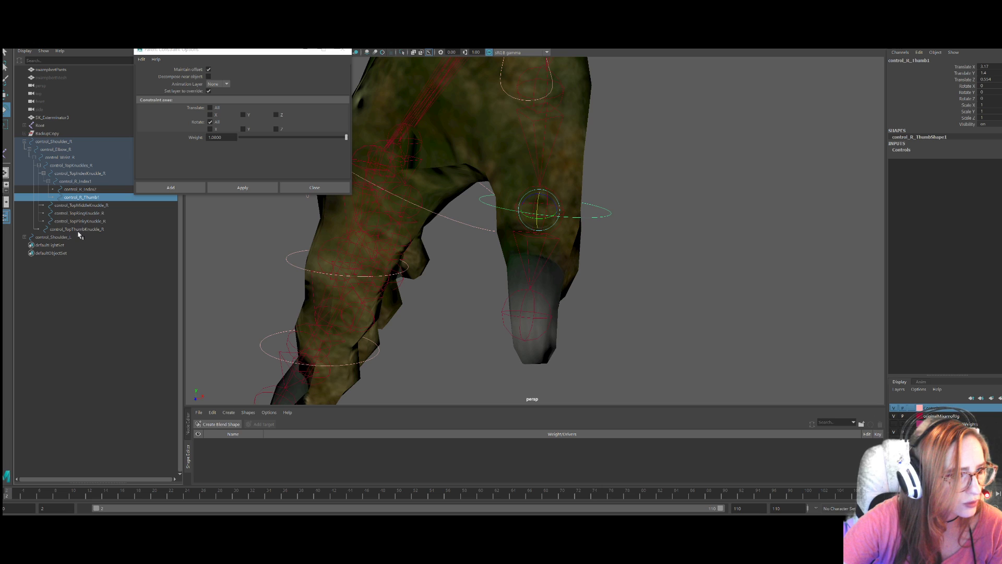
middle_drag(94, 199, 83, 229)
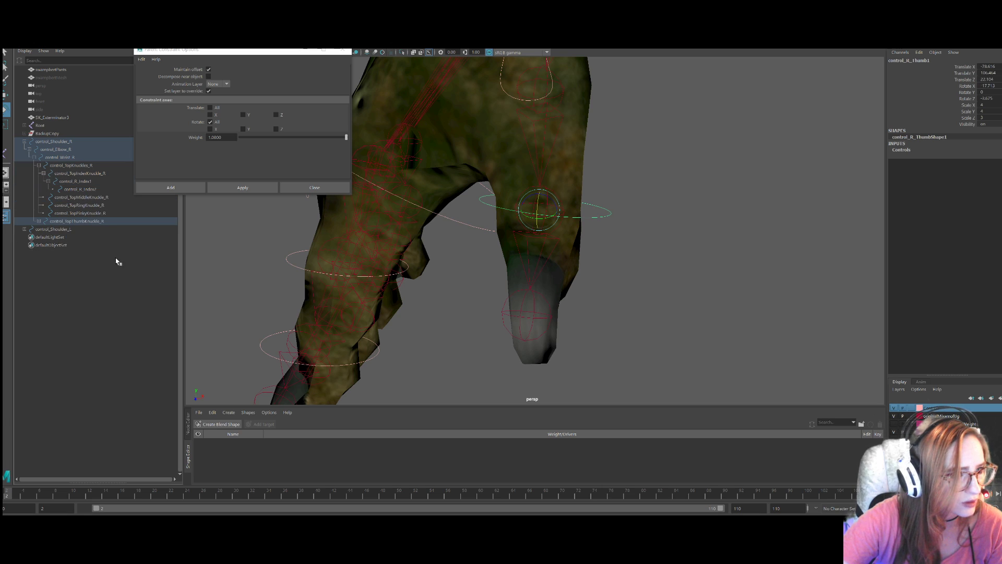
Test-rotate control_TopThumbKnuckle_R and control_R_Thumb1 in turn to check the thumb hierarchy, undoing each rotation.
click(500, 87)
drag(539, 89, 540, 98)
key(ctrl+z)
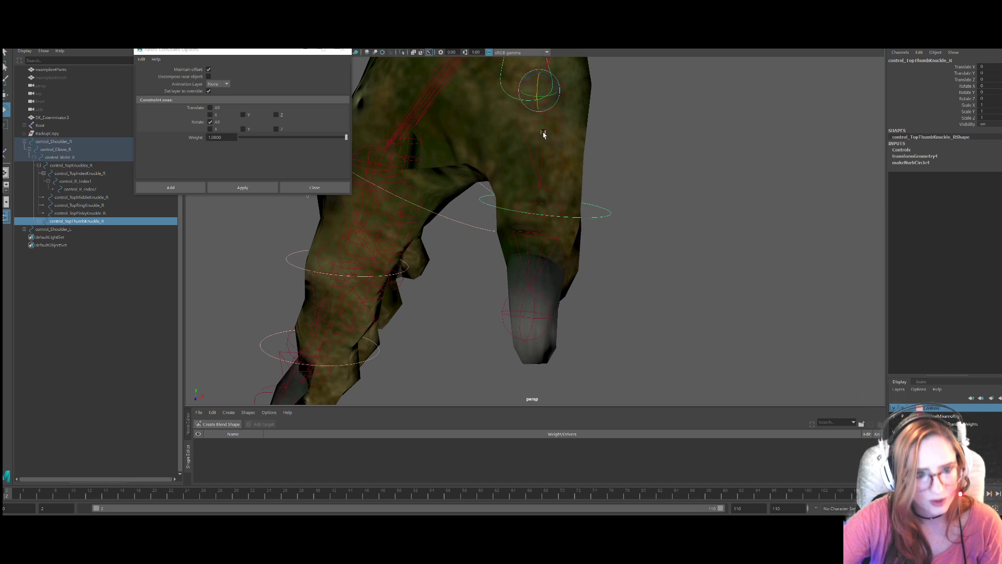
click(596, 222)
click(594, 218)
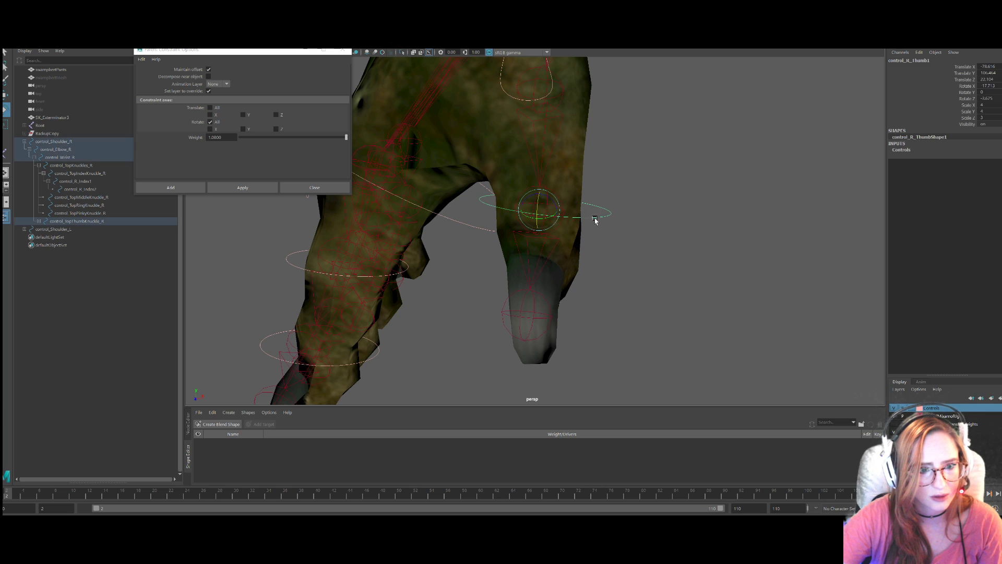
mouse_move(541, 203)
mouse_down()
mouse_move(533, 226)
mouse_move(540, 199)
mouse_up()
key(ctrl+z)
scroll(413, 283, down, 4)
mouse_move(412, 283)
alt+mouse_down()
mouse_move(447, 284)
mouse_move(418, 277)
alt+mouse_up()
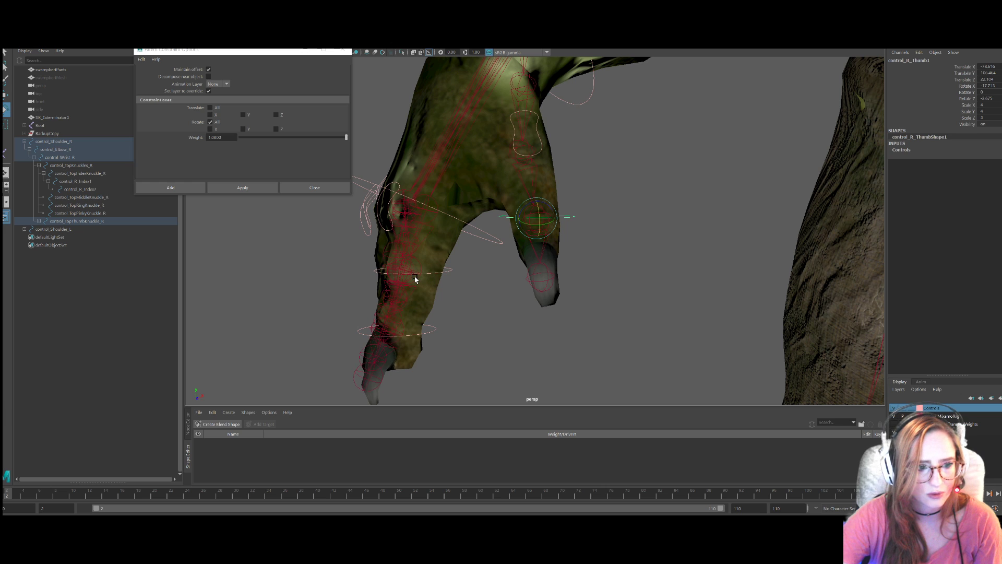
Locate the RightHandIndex2 joint in the right index finger and delete its parent constraint.
alt+drag(359, 280, 388, 274)
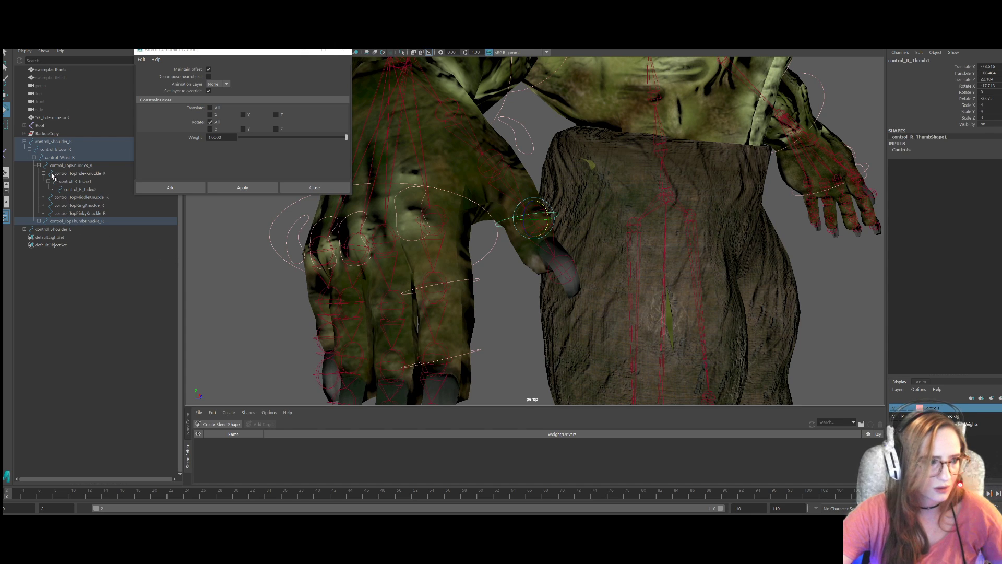
click(459, 282)
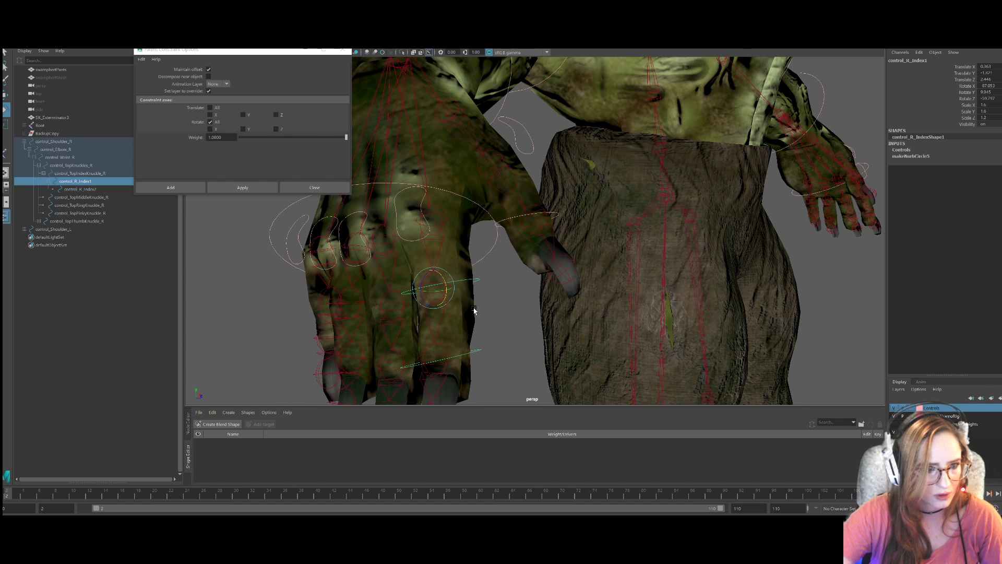
alt+drag(445, 302, 459, 302)
click(581, 336)
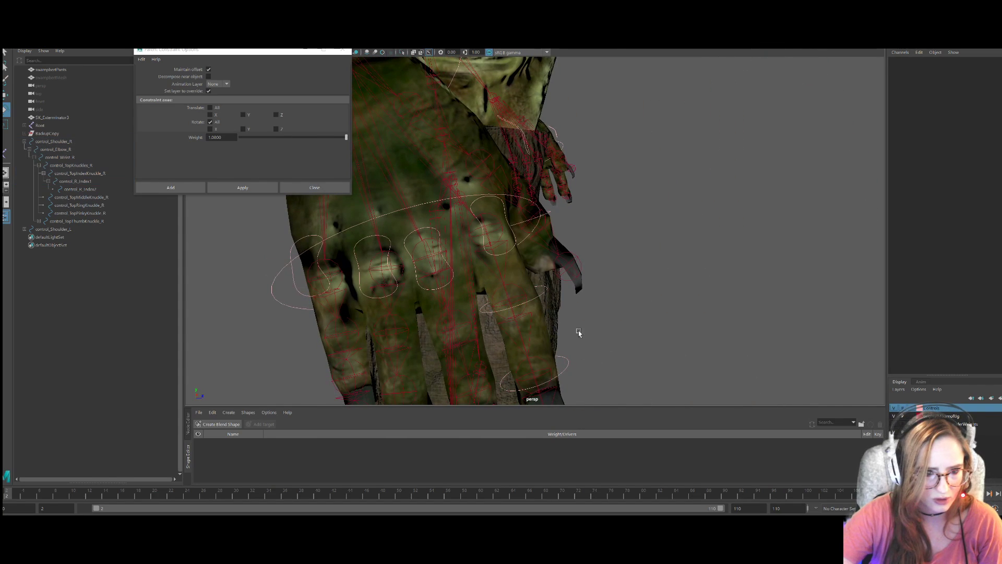
click(506, 296)
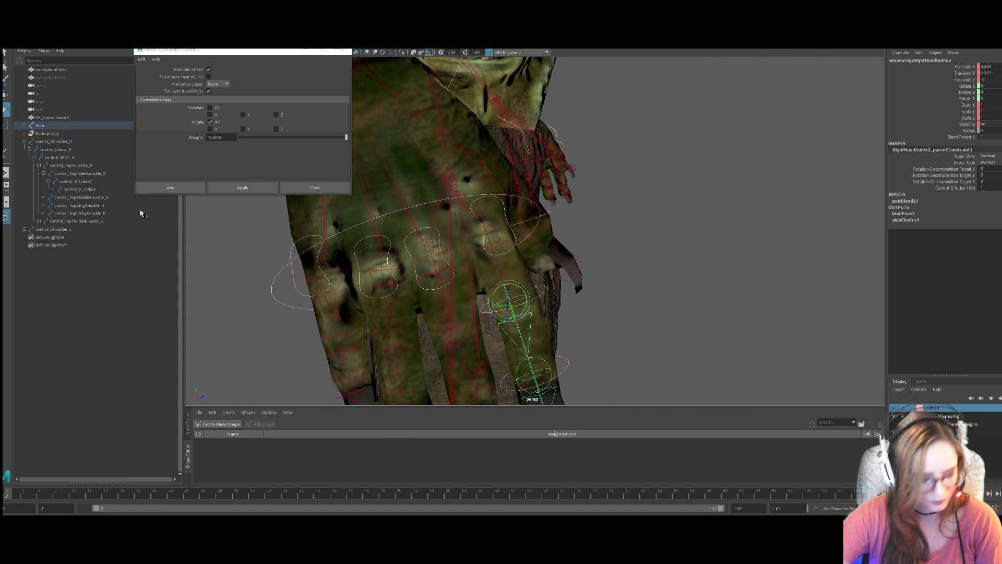
key(f)
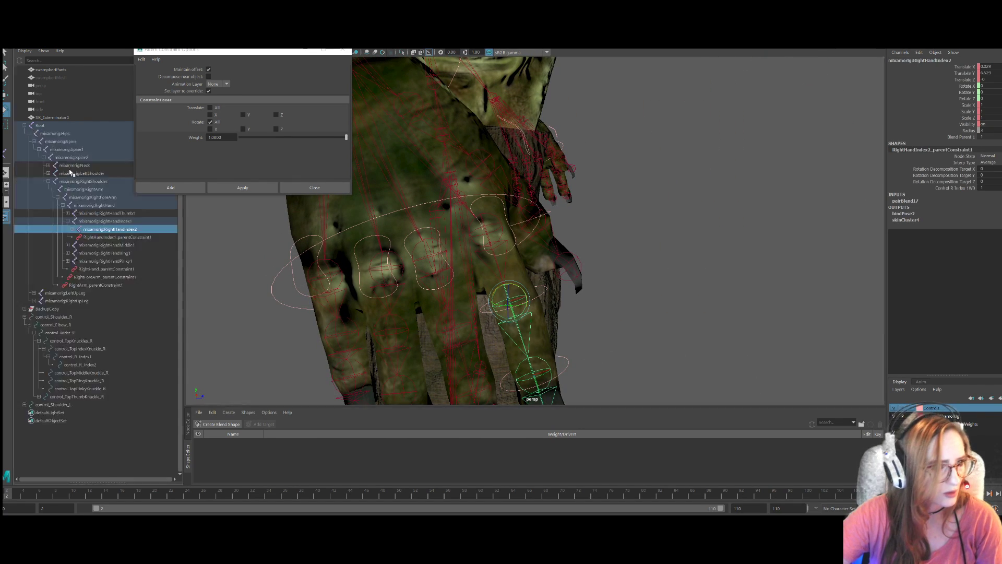
click(72, 230)
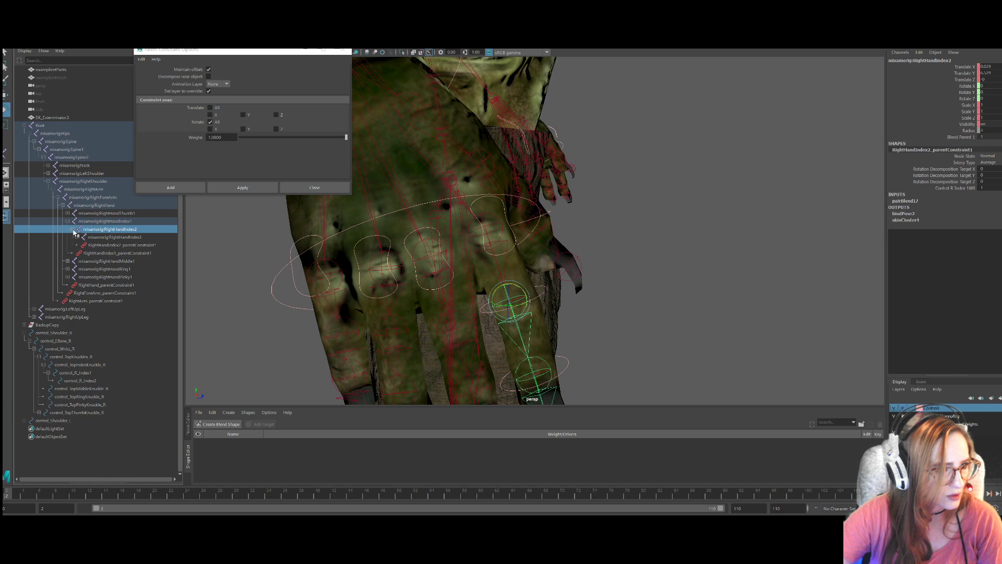
click(121, 245)
key(Delete)
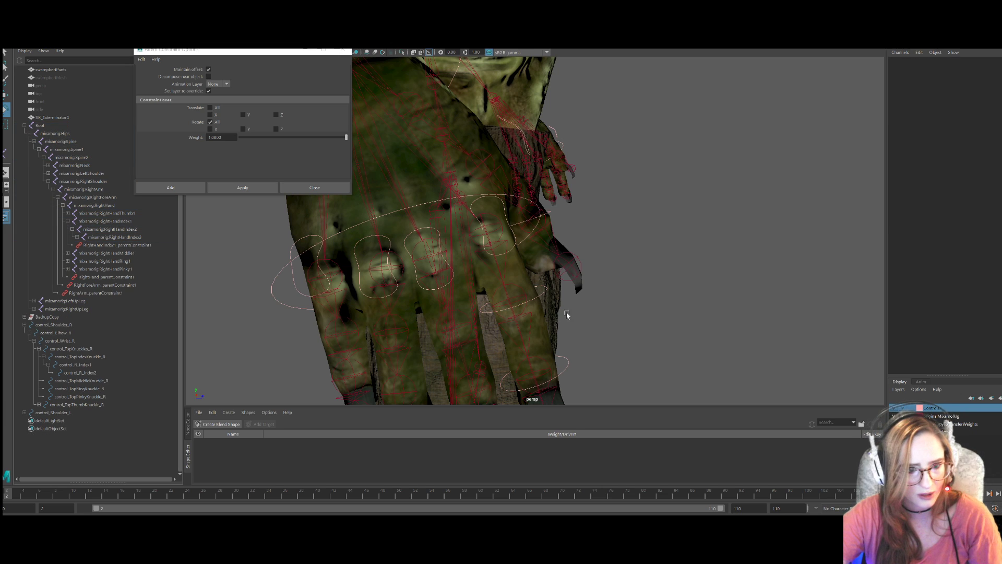
Close the Parent Constraint options and freeze the transformations of control_R_Index1.
click(540, 295)
click(342, 50)
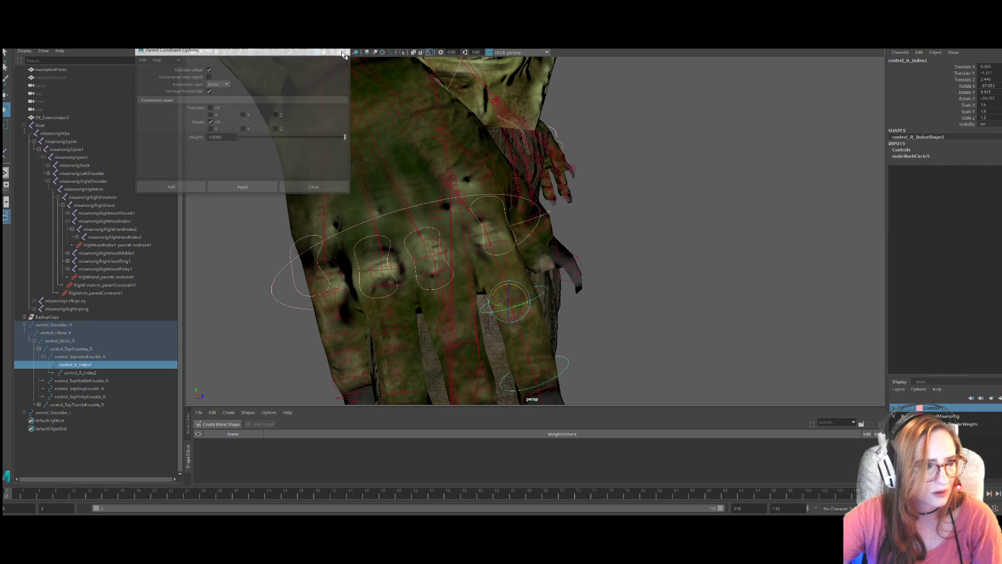
click(16, 48)
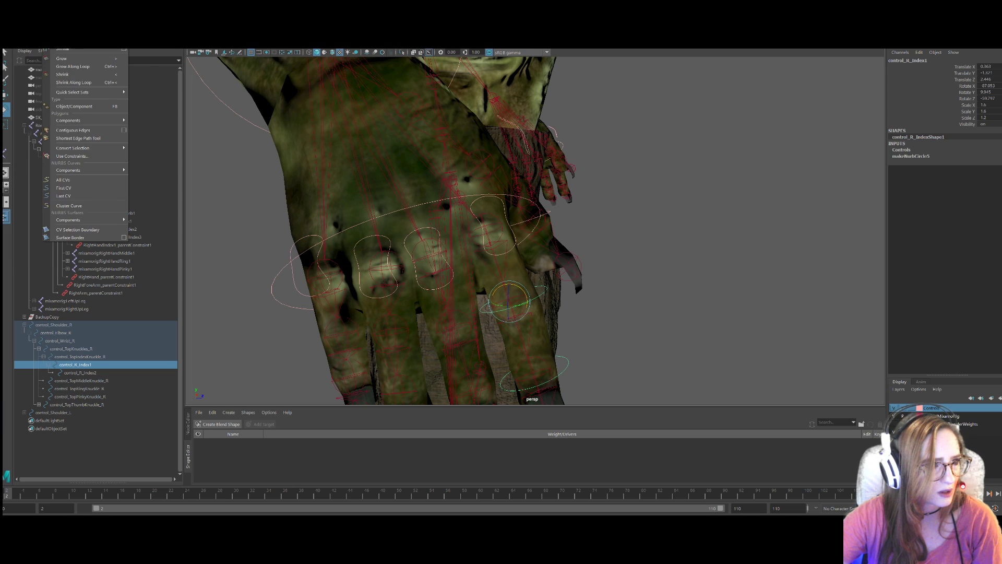
click(89, 31)
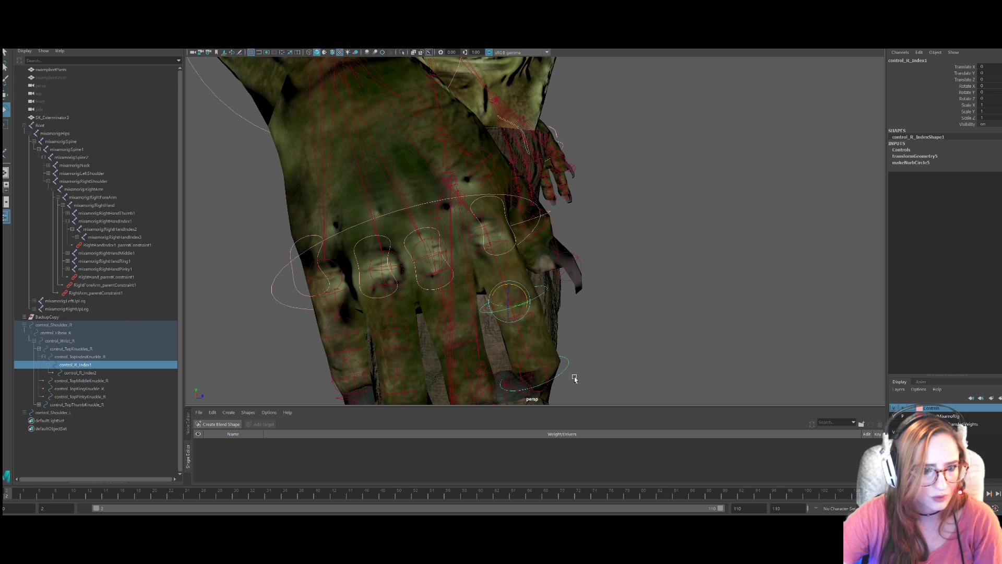
Inspect the RightHandIndex3 joint and delete the RightHandIndex1 joint's parent constraint.
alt+drag(657, 387, 465, 188)
click(458, 197)
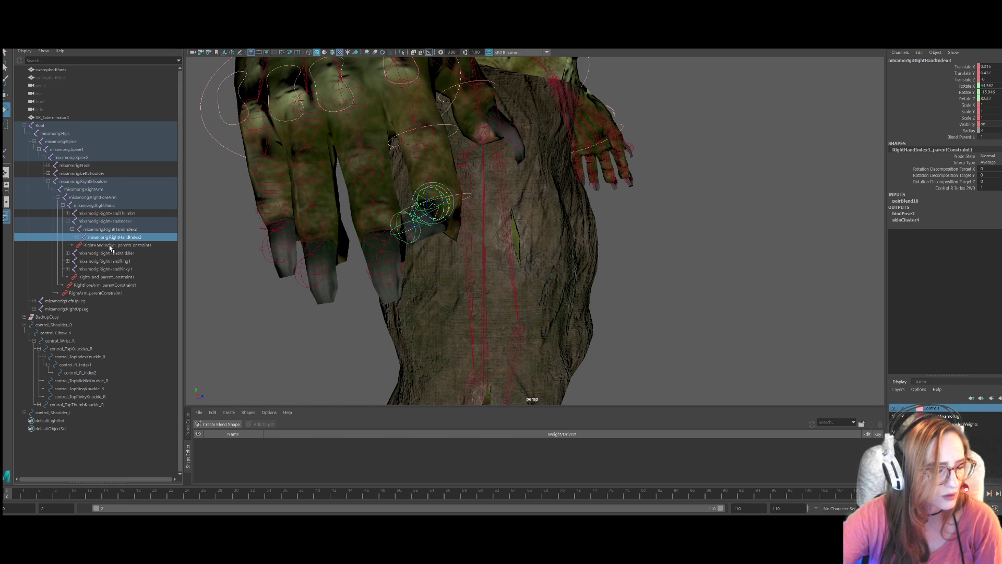
click(110, 245)
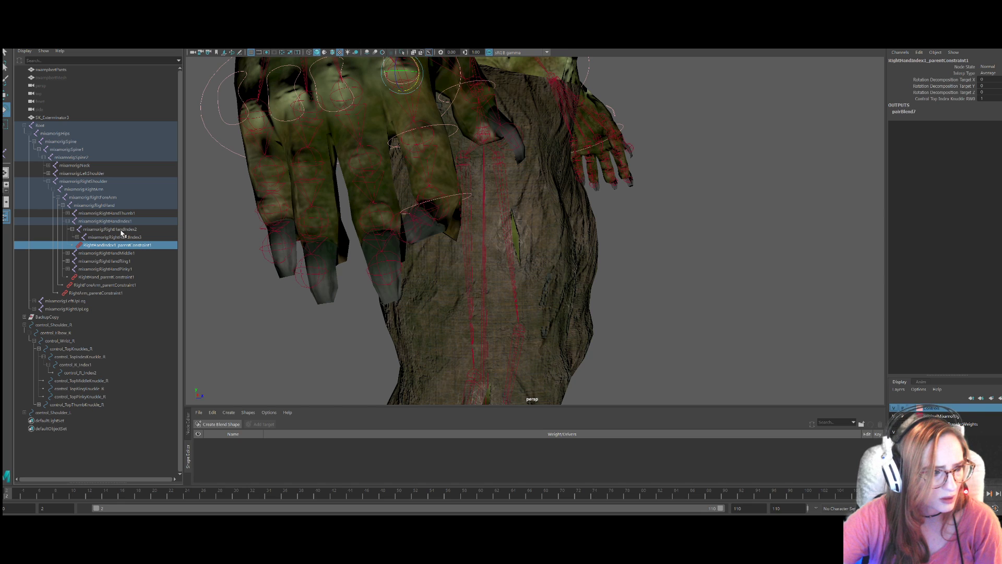
key(Delete)
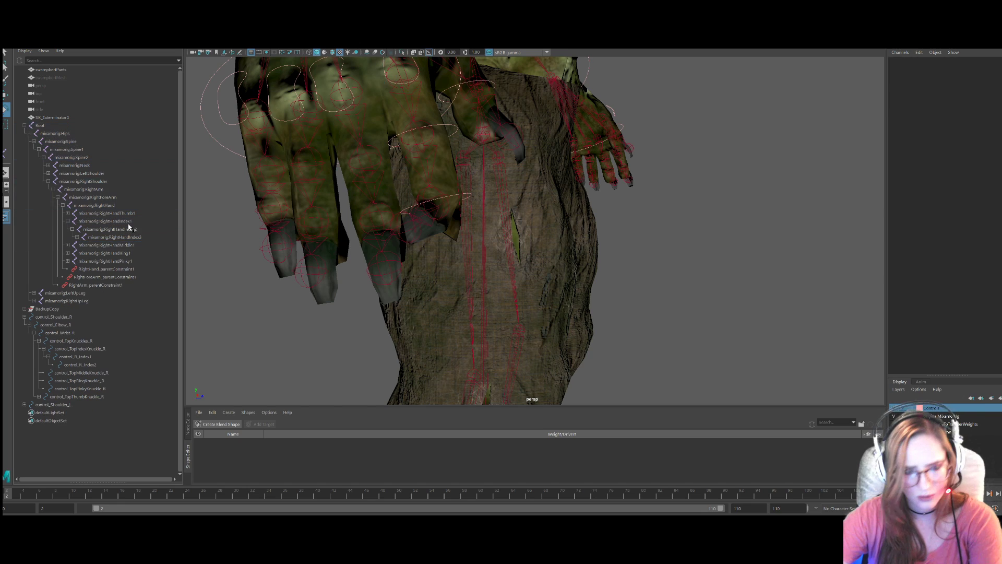
Examine the creature and its arm controls in the top view, then return to the perspective view.
click(424, 214)
key(space)
drag(428, 282, 381, 285)
click(388, 283)
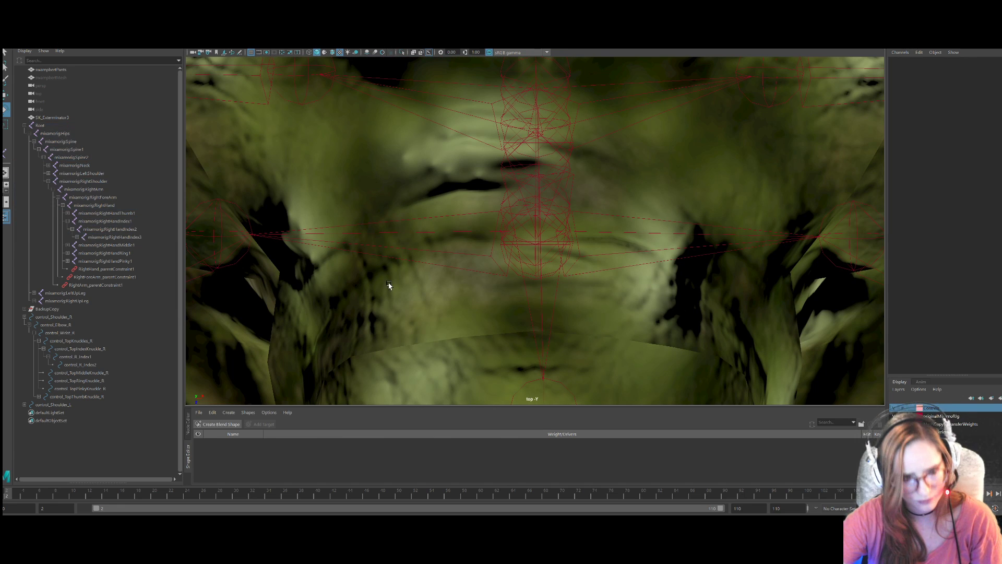
scroll(448, 280, down, 12)
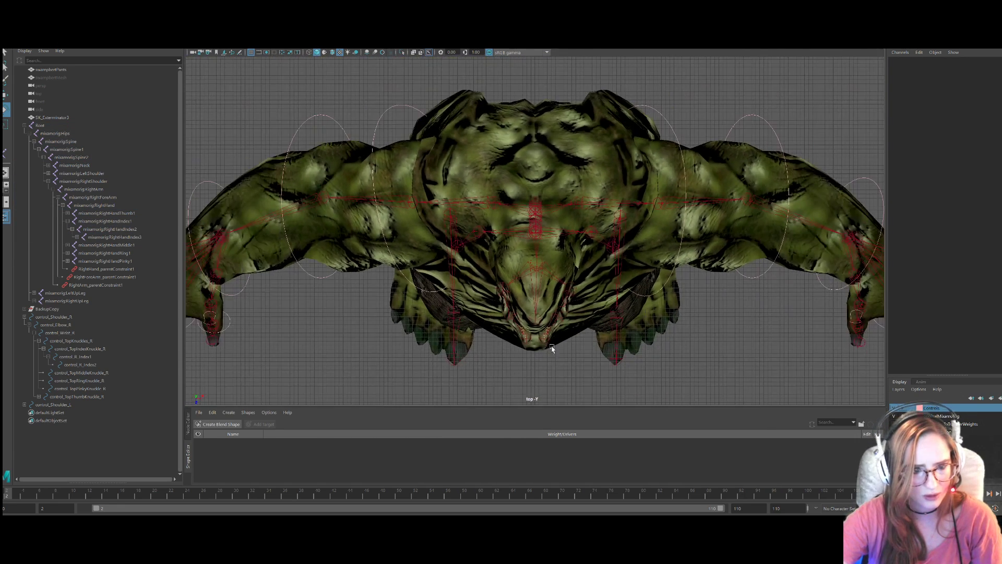
alt+drag(549, 337, 539, 285)
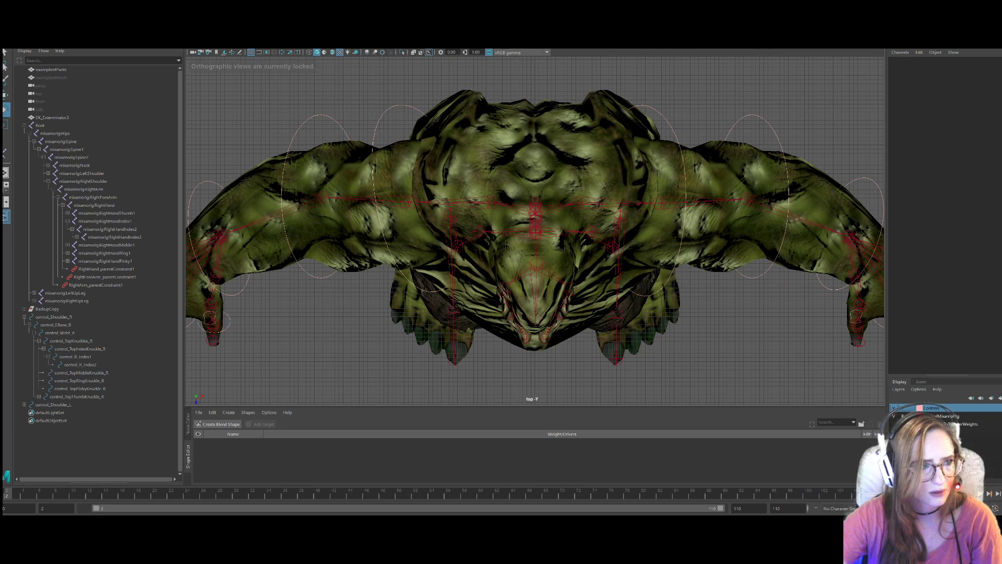
click(192, 44)
click(193, 45)
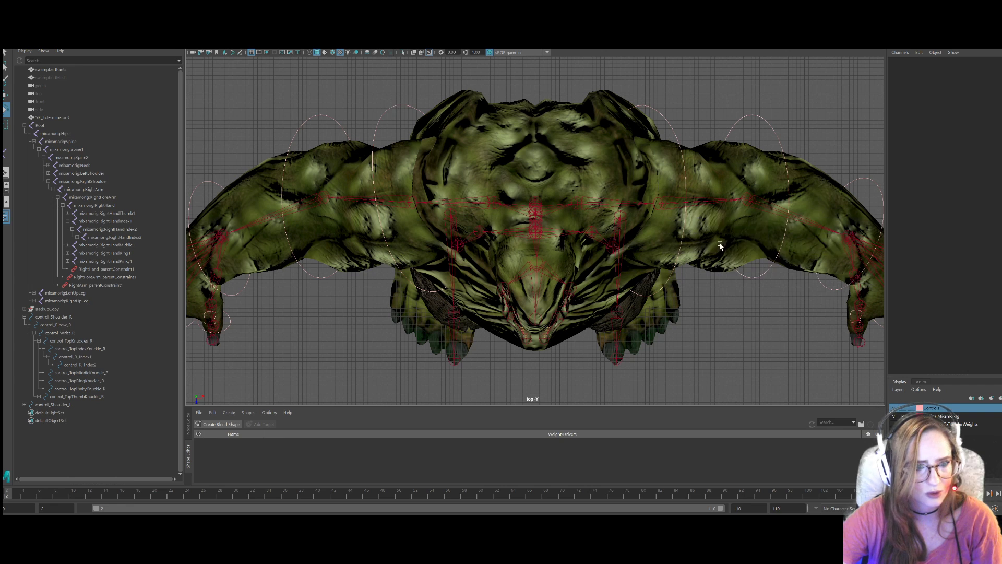
key(space)
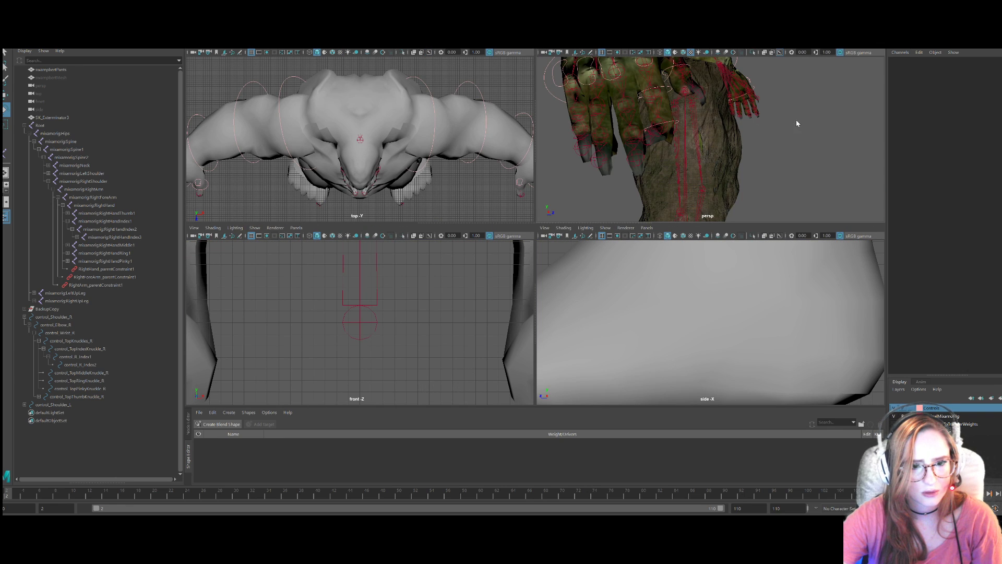
key(space)
Undo the constraint deletions and the last pose changes on the right index finger.
alt+drag(520, 222, 543, 214)
key(ctrl+z)
key(ctrl+z)
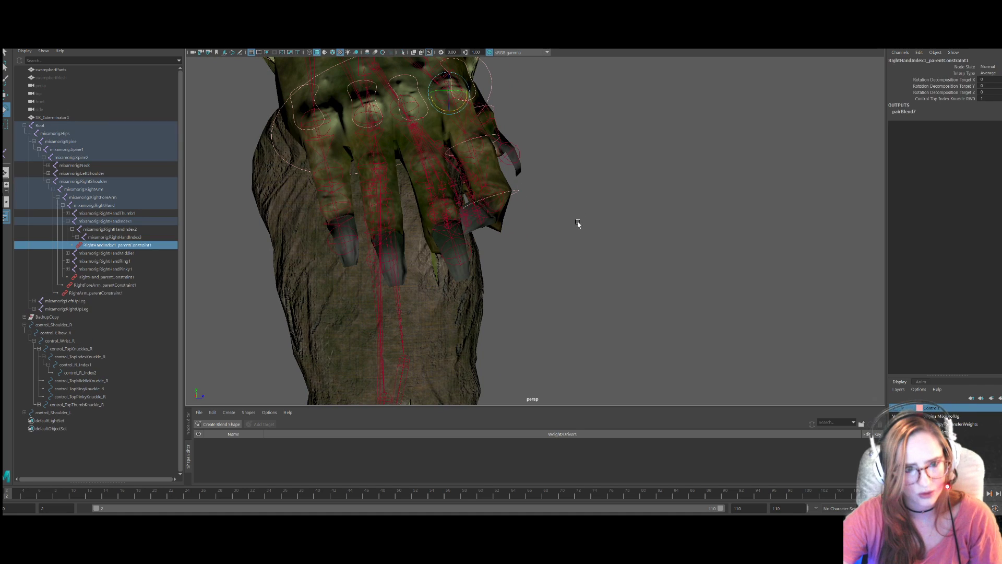
key(ctrl+z)
key(ctrl+z)
key(ctrl+z)
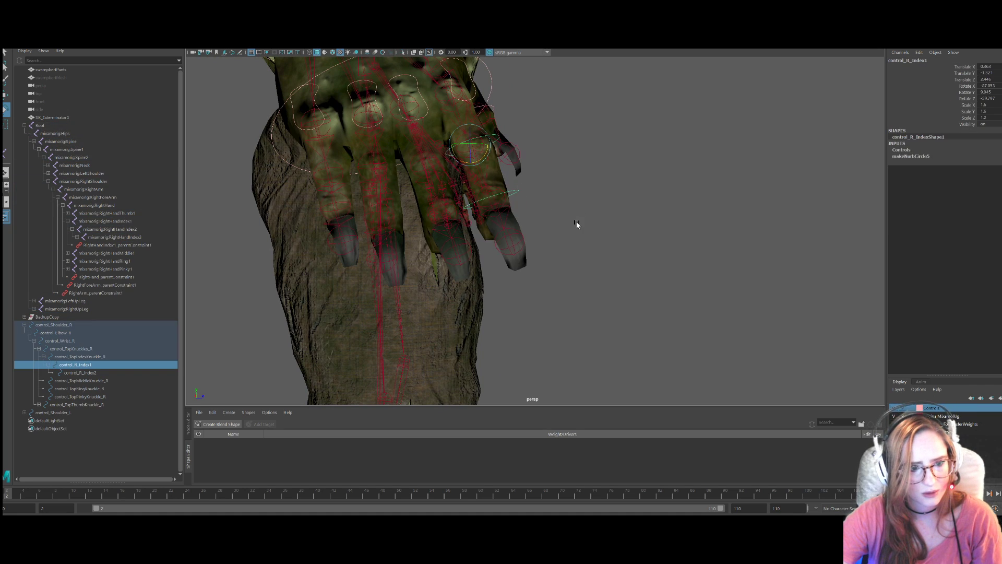
Delete the RightHandIndex3_parentConstraint1 constraint under the RightHandIndex3 joint.
alt+drag(604, 233, 527, 223)
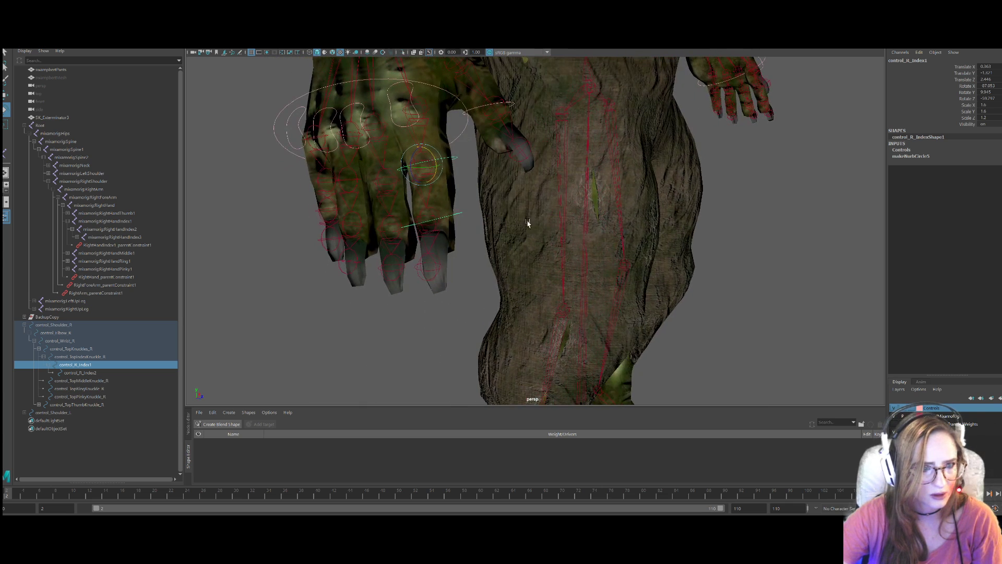
click(459, 216)
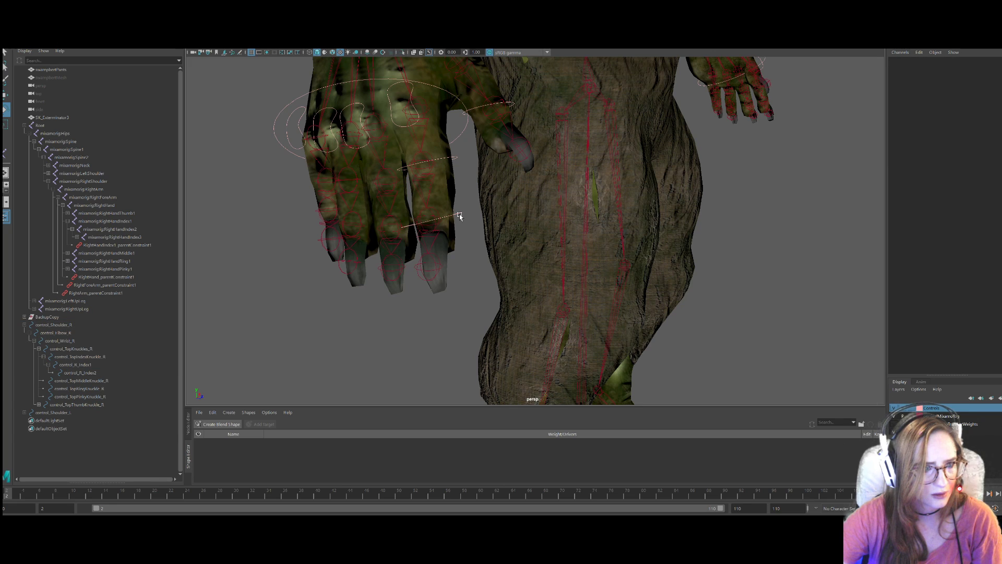
click(459, 215)
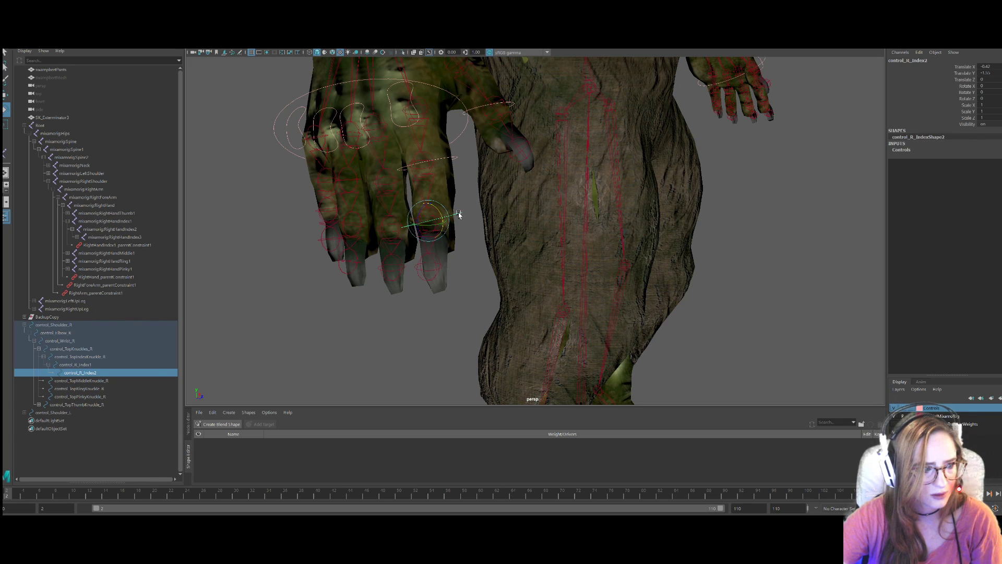
click(399, 283)
click(431, 212)
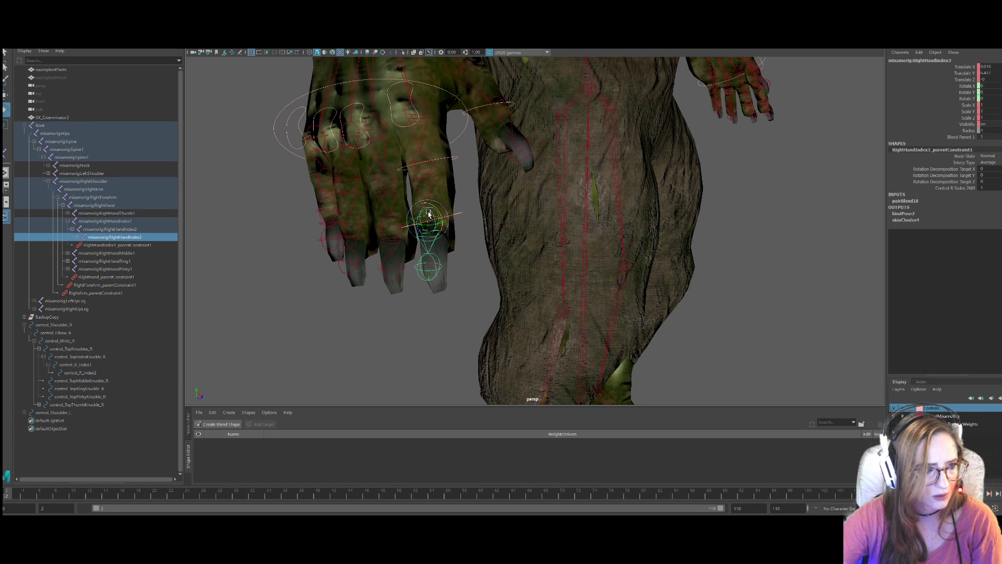
click(78, 238)
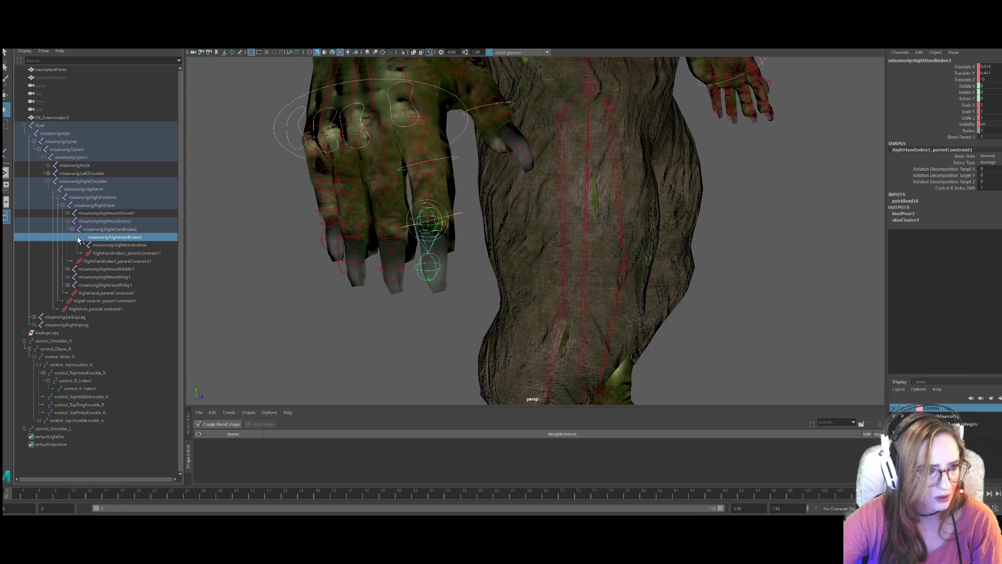
click(114, 252)
key(Delete)
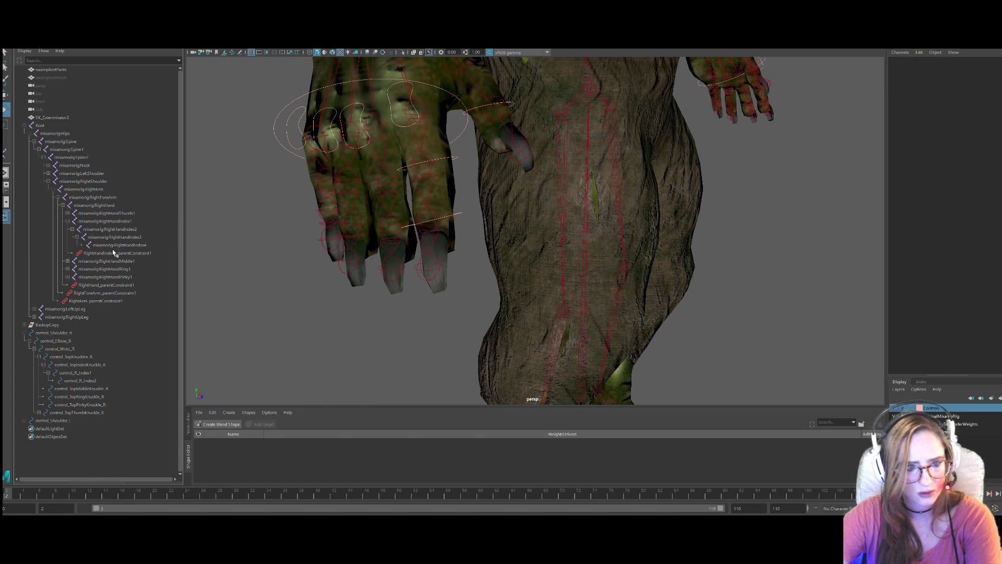
Freeze the transformations of control_R_Index1 and check the channel values of its child control_R_Index2.
click(105, 254)
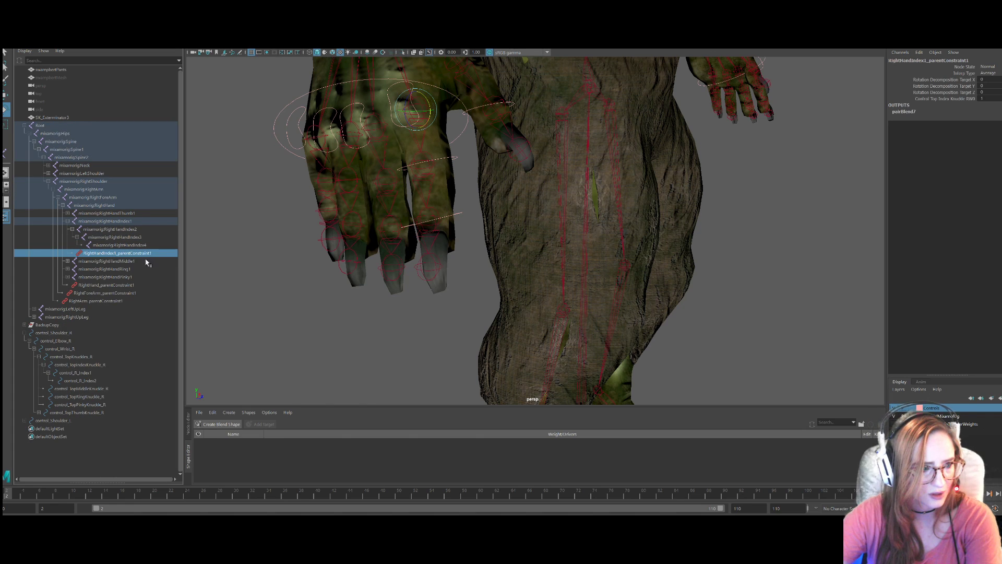
click(434, 162)
drag(407, 174, 423, 188)
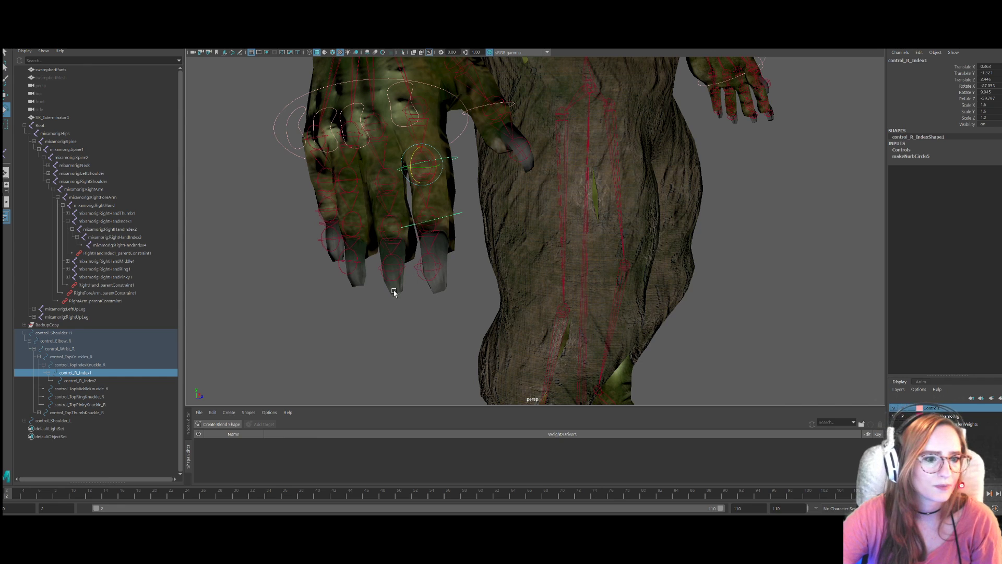
click(466, 292)
click(451, 156)
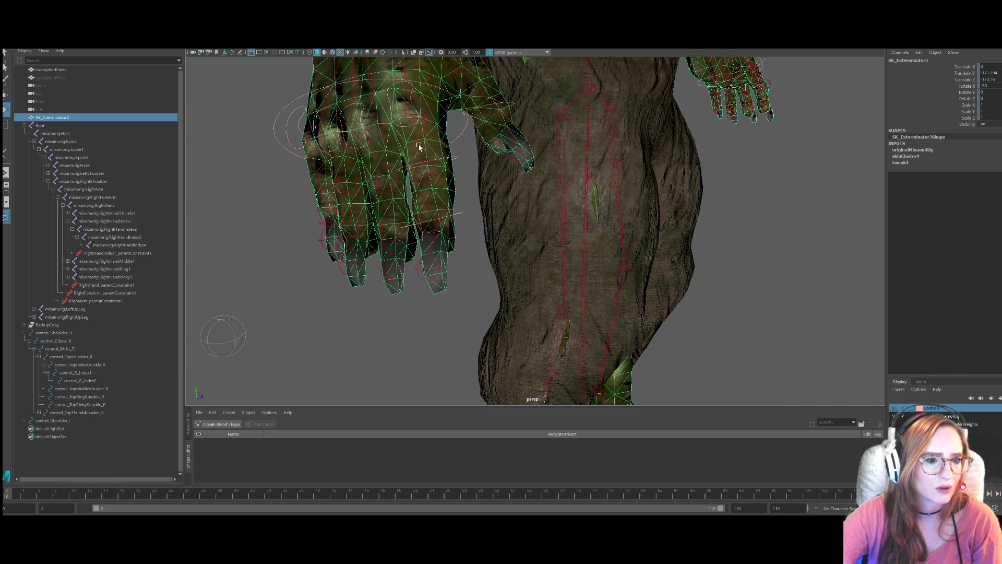
click(456, 158)
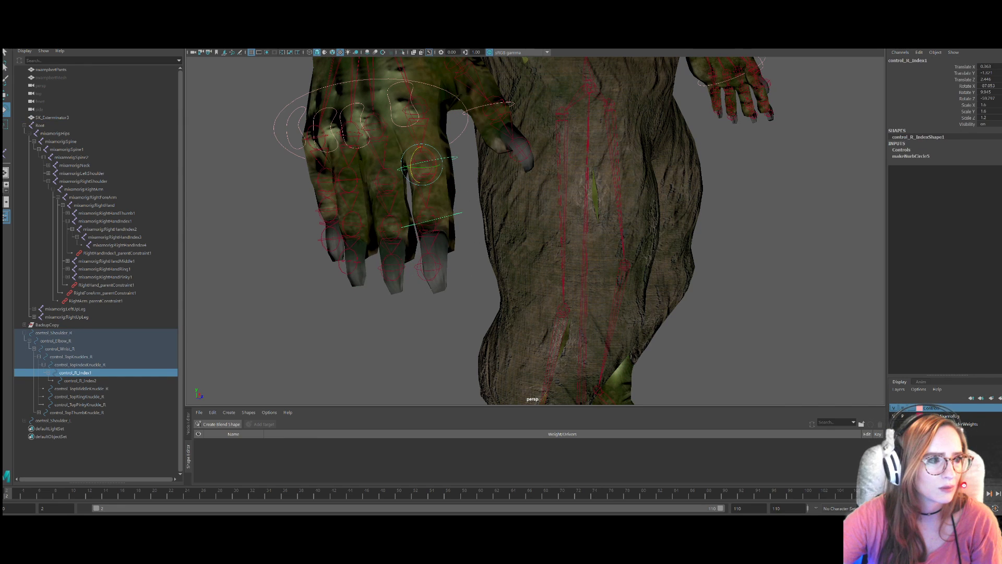
click(73, 45)
click(87, 37)
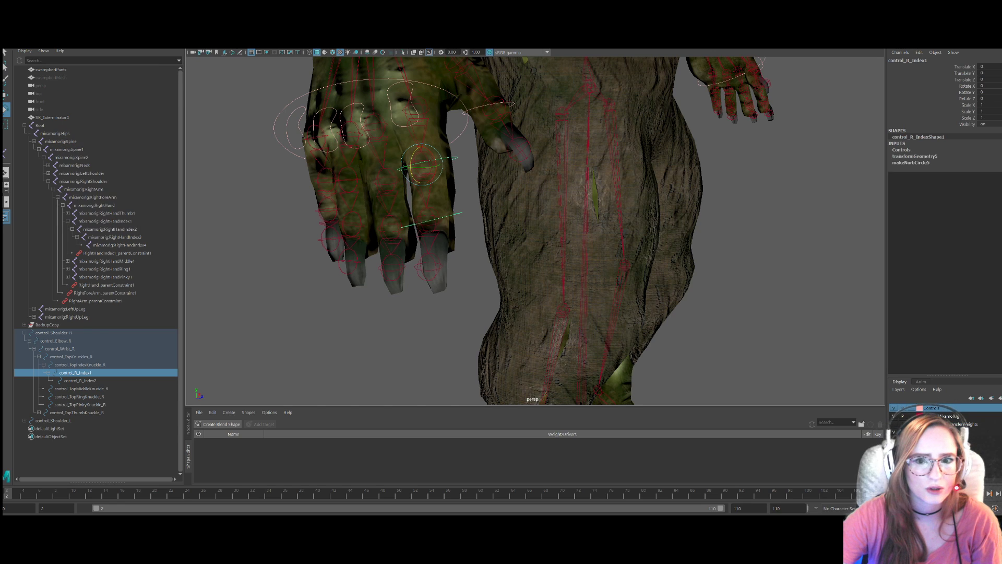
click(458, 215)
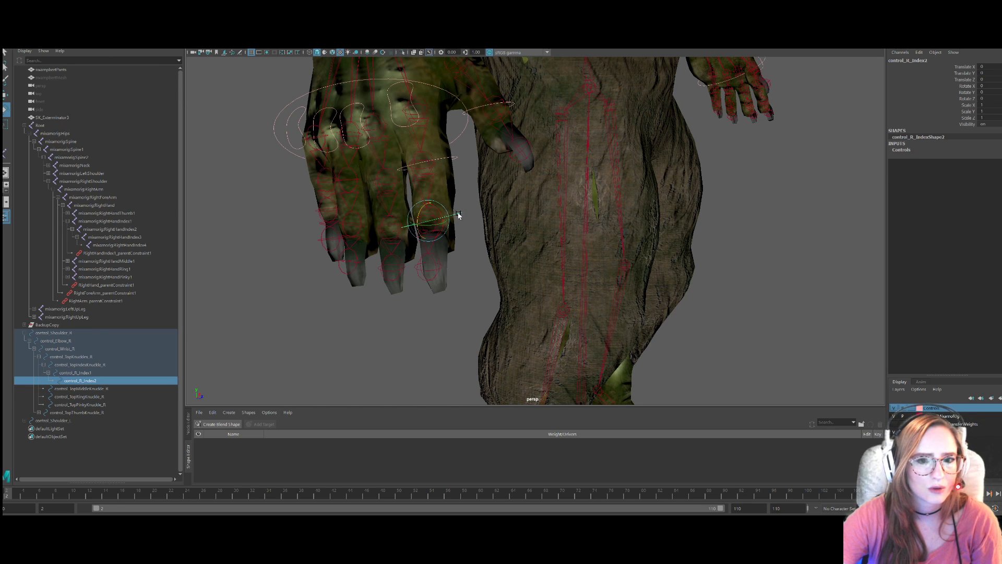
Parent-constrain the RightHandIndex2 joint to control_R_Index1 with Maintain offset on, limited to all Rotate axes.
click(452, 157)
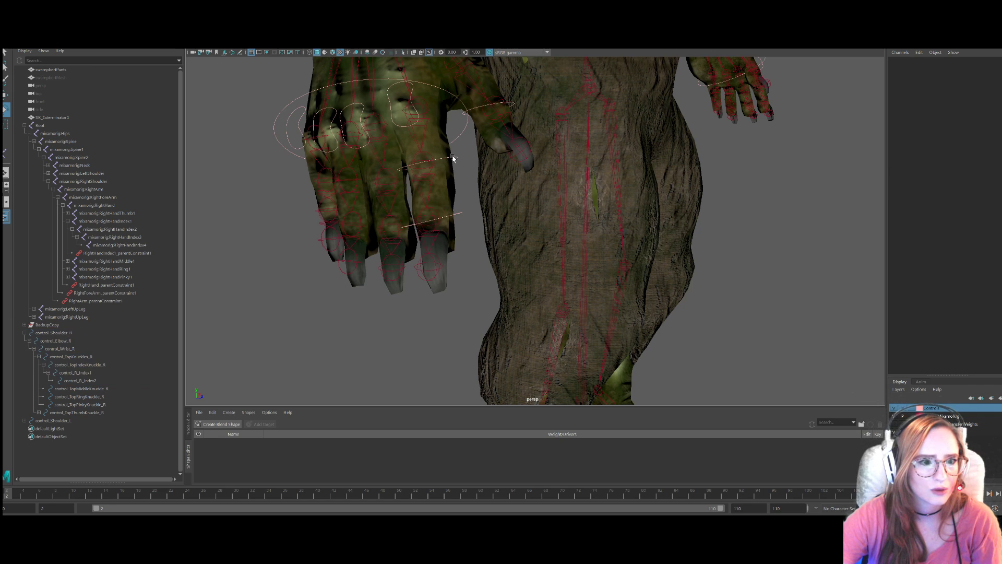
click(453, 157)
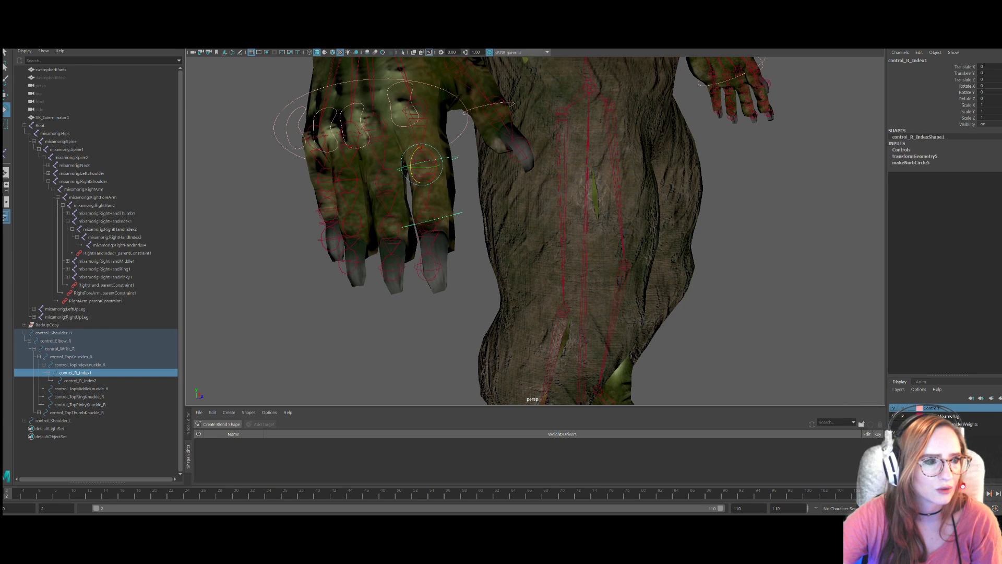
click(195, 32)
click(235, 147)
click(195, 31)
mouse_move(218, 32)
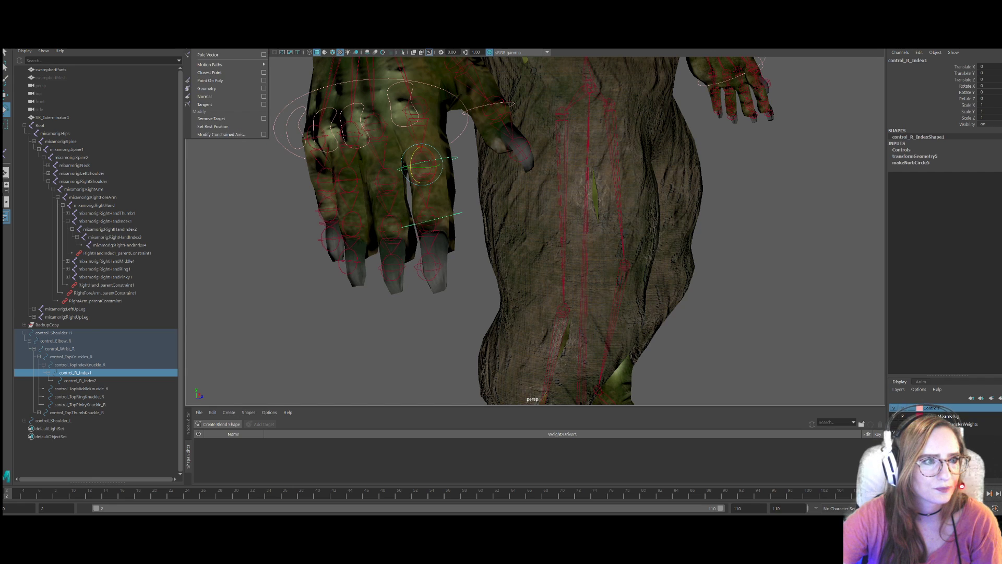
click(264, 15)
click(505, 224)
click(453, 157)
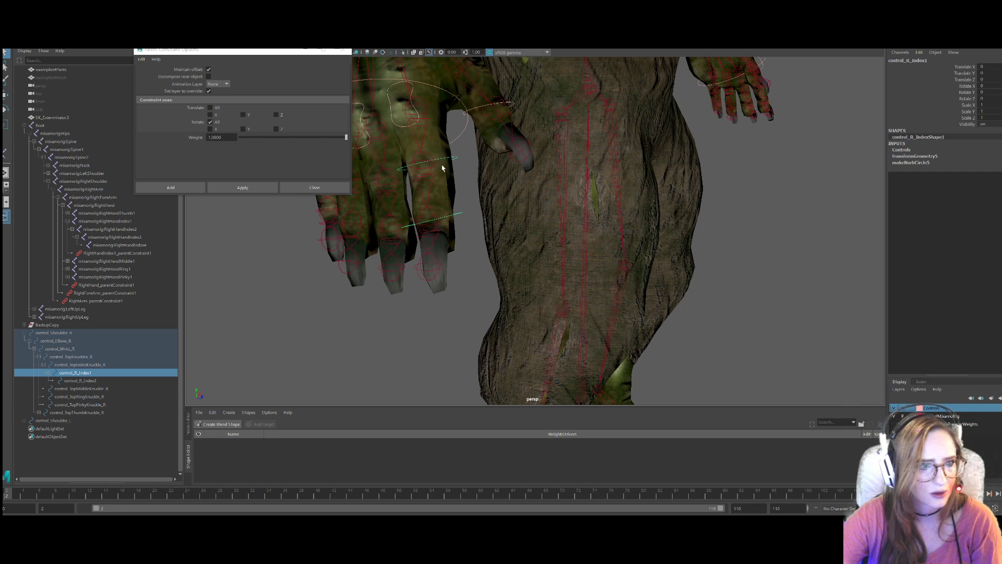
shift+click(424, 165)
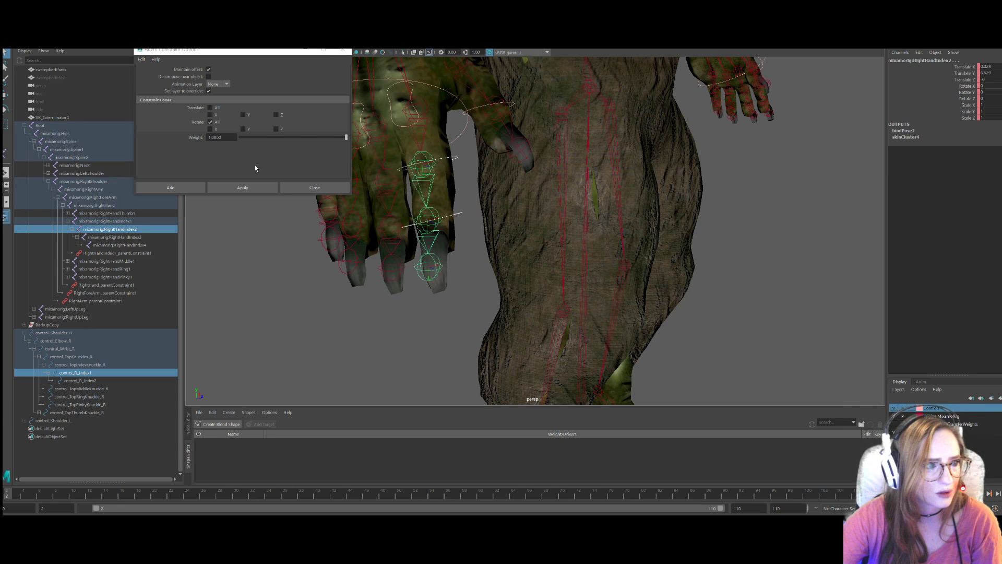
click(244, 188)
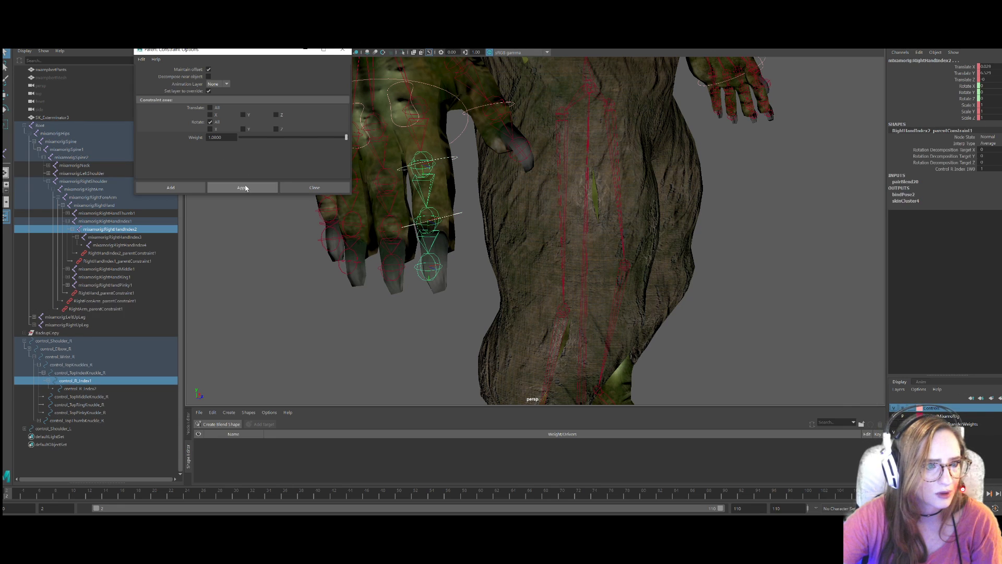
Parent-constrain the RightHandIndex3 joint to control_R_Index2 with the same rotation-only options.
click(459, 215)
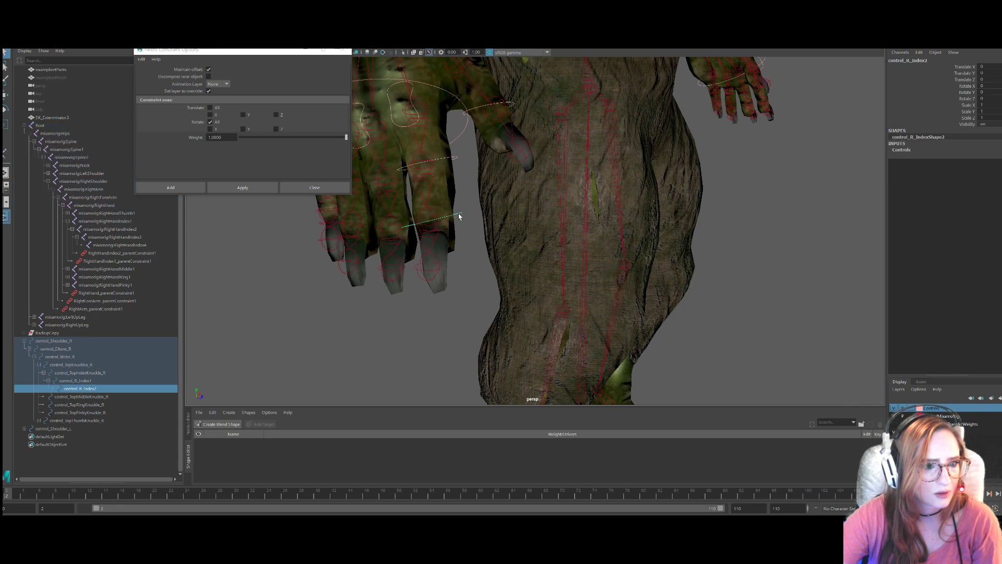
shift+click(433, 229)
click(261, 188)
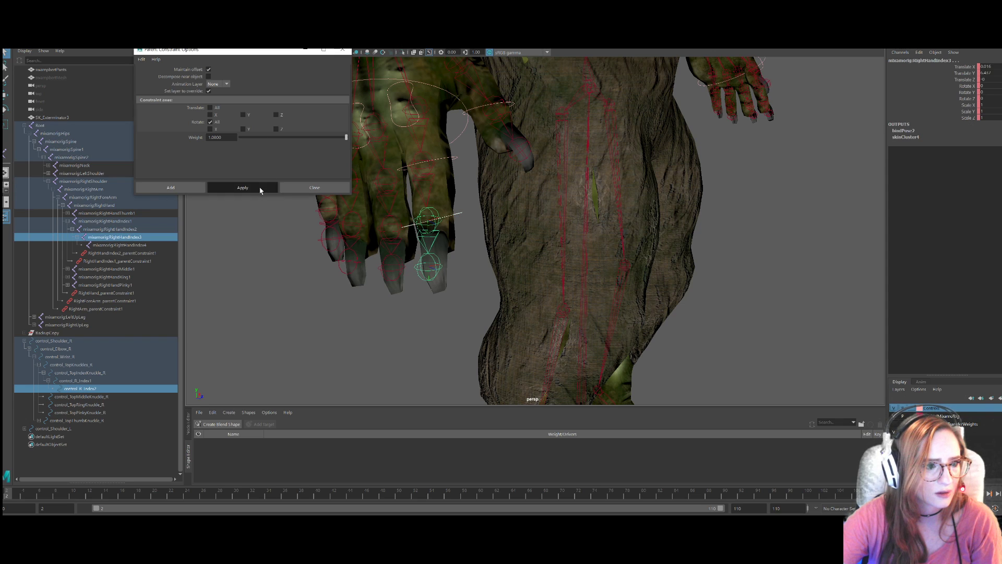
Test-rotate control_R_Index1 and control_R_Index2, undoing each rotation, and close the constraint options.
click(452, 160)
key(e)
drag(421, 158, 410, 177)
key(ctrl+z)
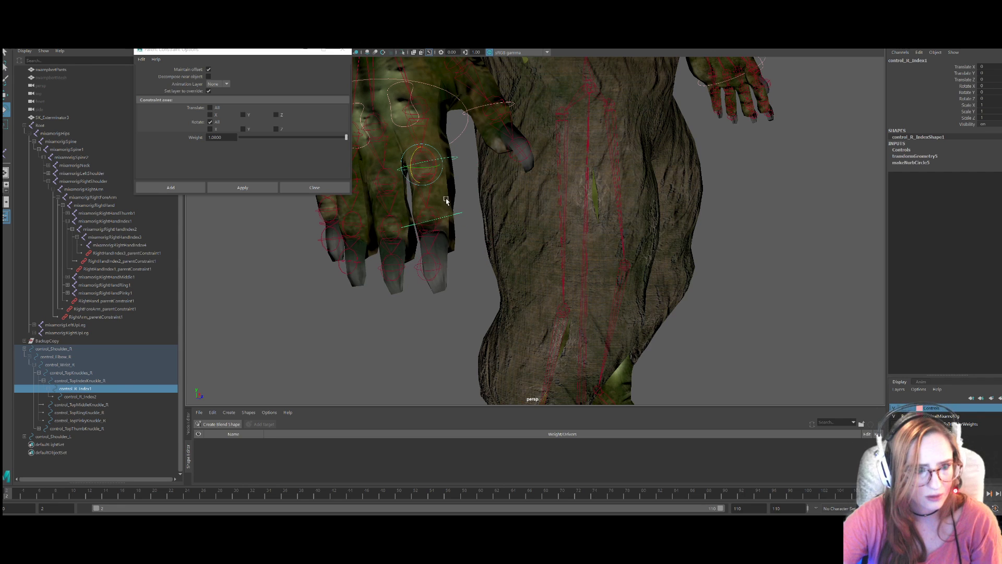
click(444, 218)
drag(419, 217, 416, 222)
key(ctrl+z)
click(314, 188)
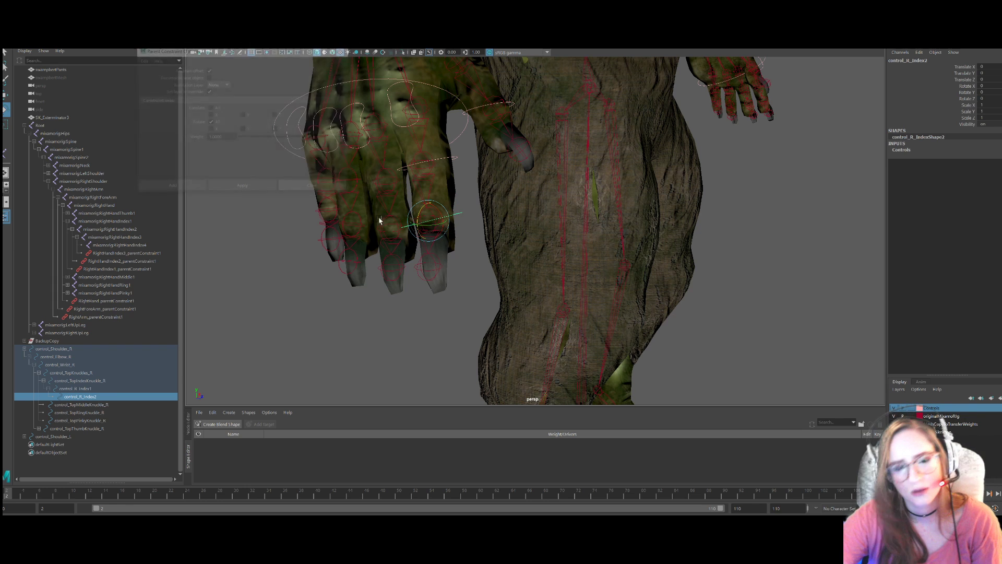
Test-rotate the thumb control control_R_Thumb1 and undo the rotation.
alt+drag(557, 215, 503, 207)
click(504, 230)
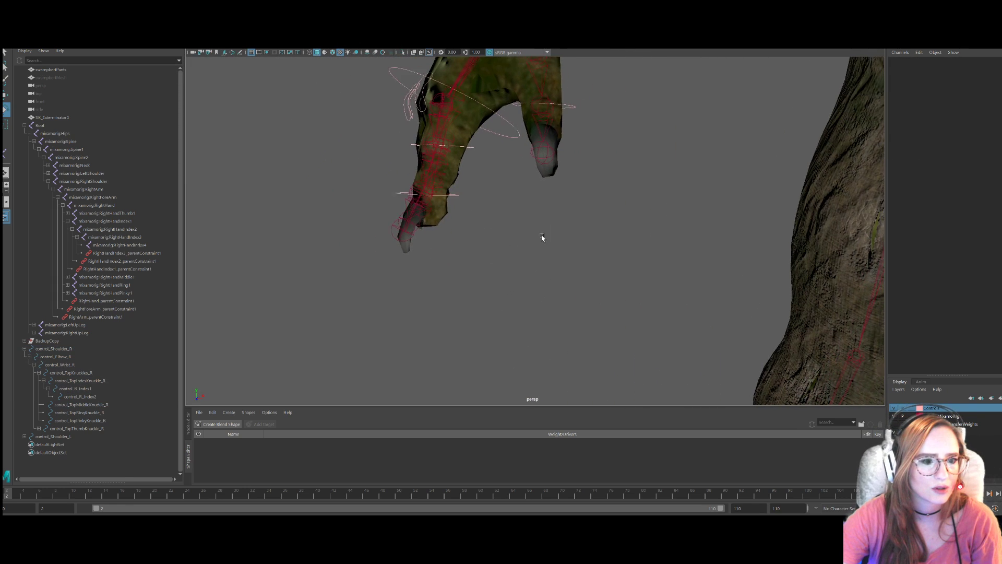
alt+middle_drag(583, 118, 497, 176)
click(483, 164)
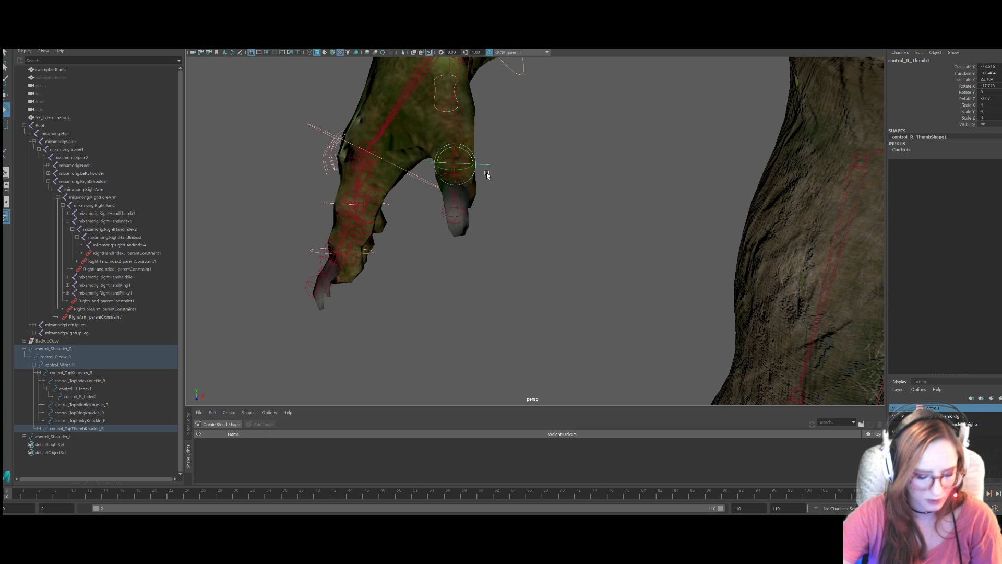
drag(468, 155, 466, 152)
key(ctrl+z)
Delete the existing parent constraint under the RightHandThumb3 joint.
alt+drag(530, 247, 523, 220)
alt+middle_drag(523, 219, 563, 270)
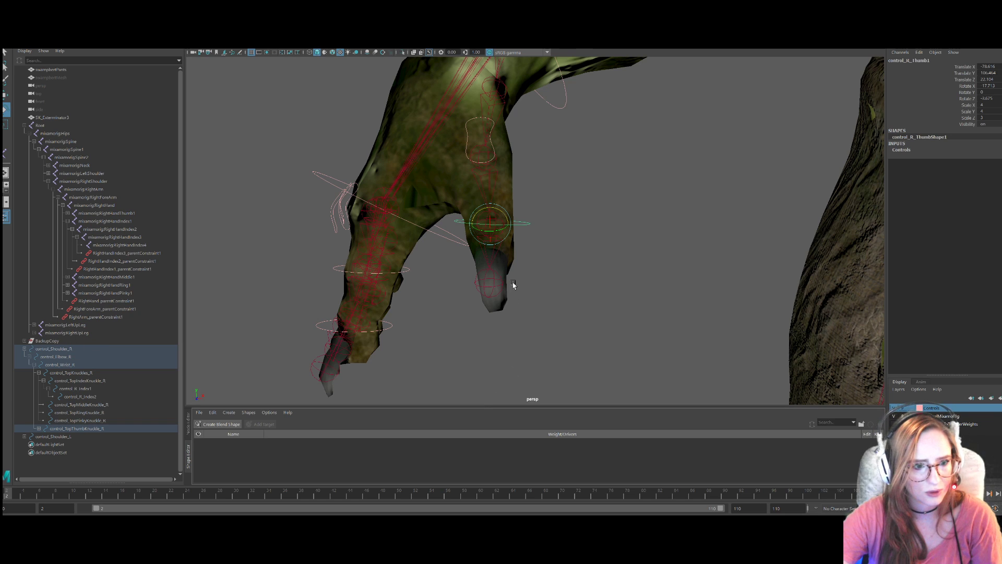
click(502, 239)
click(495, 231)
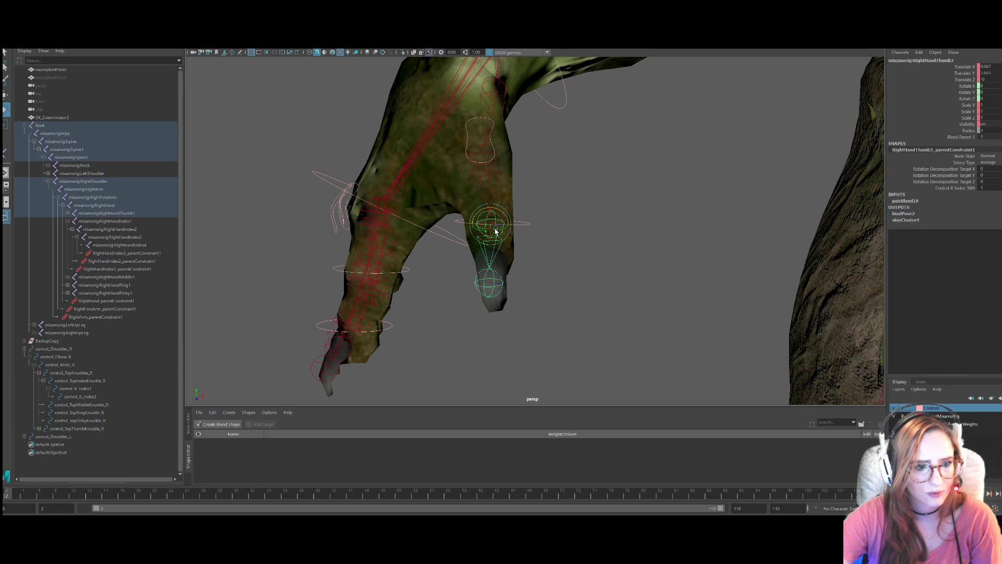
key(w)
key(e)
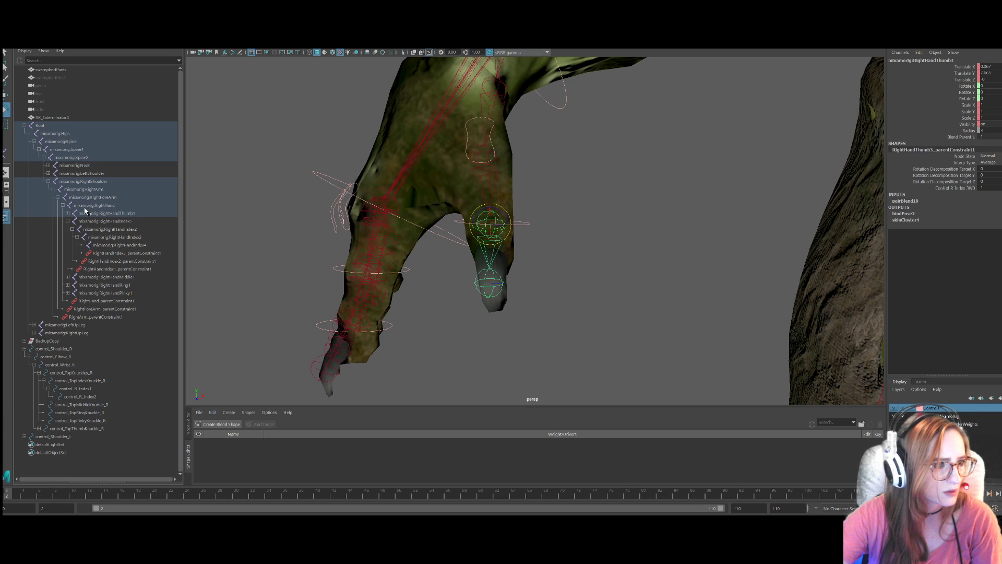
click(120, 215)
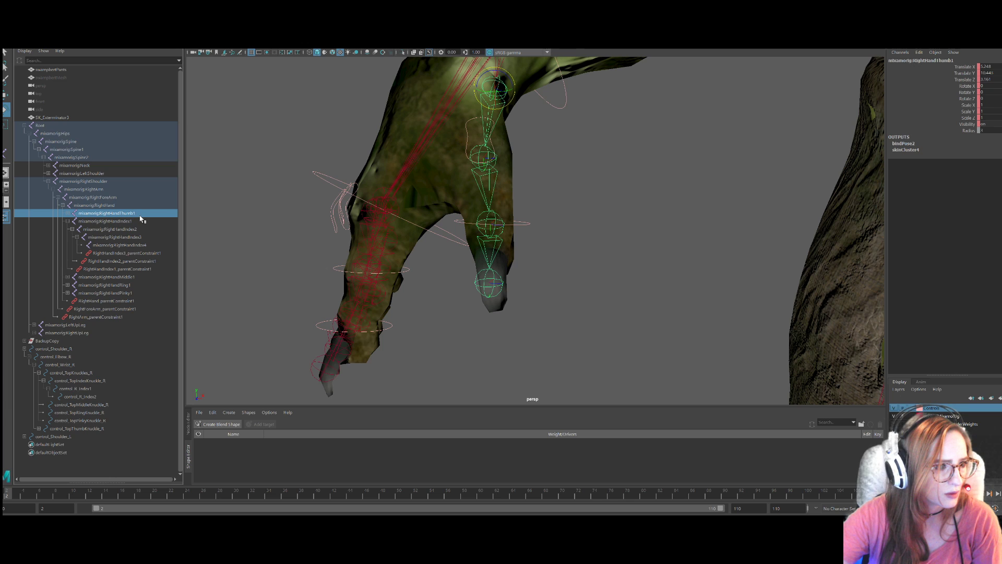
click(68, 213)
click(73, 221)
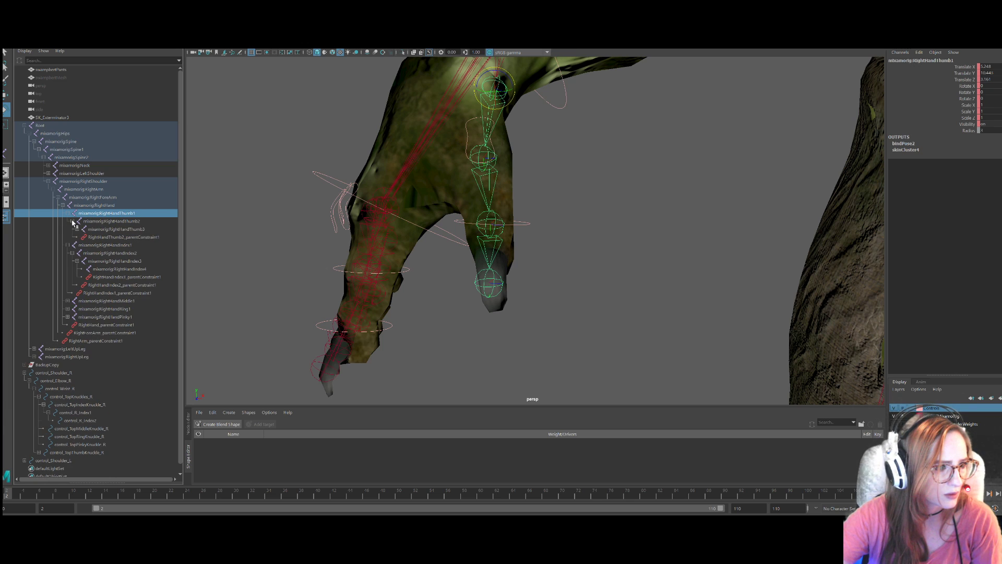
click(127, 231)
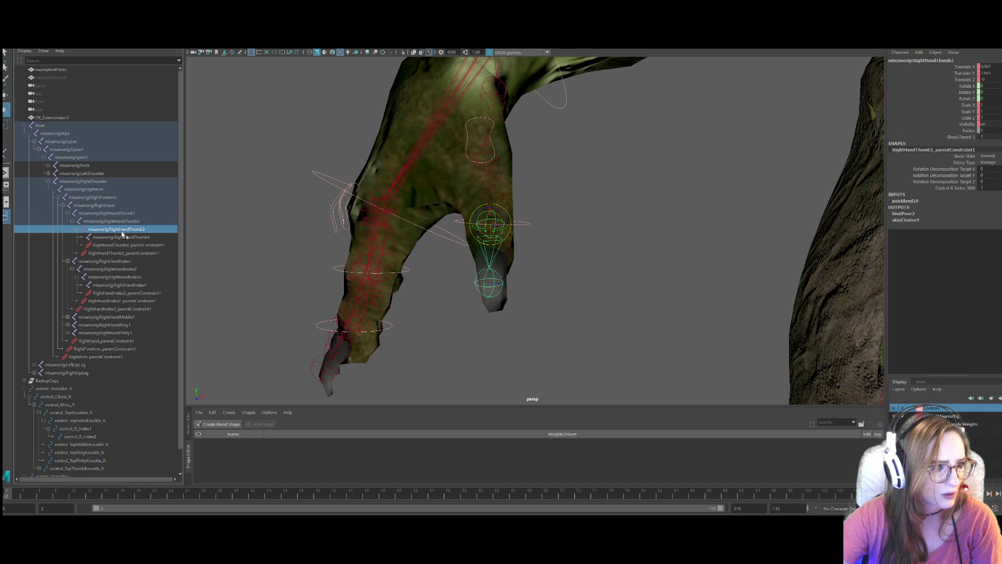
click(128, 245)
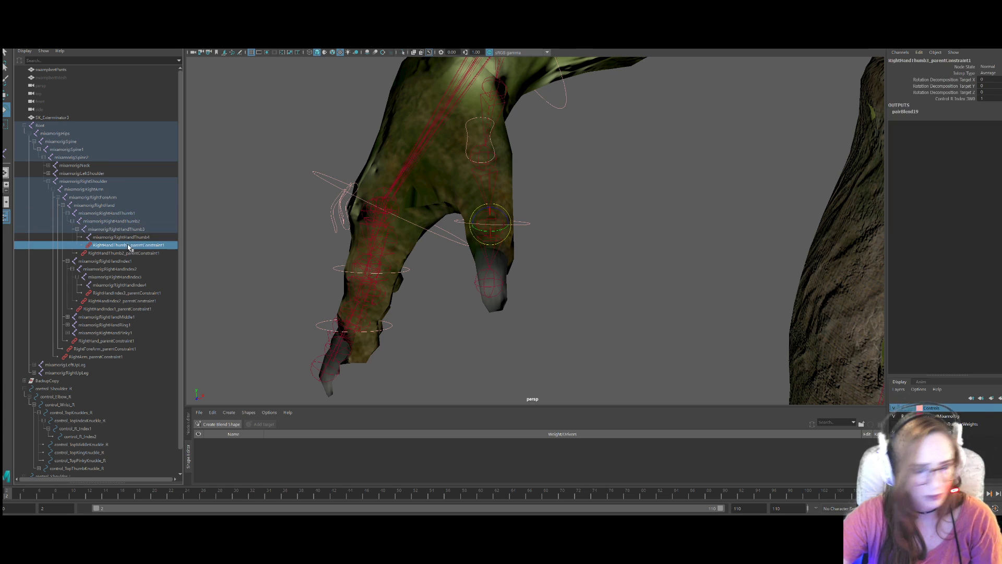
key(Delete)
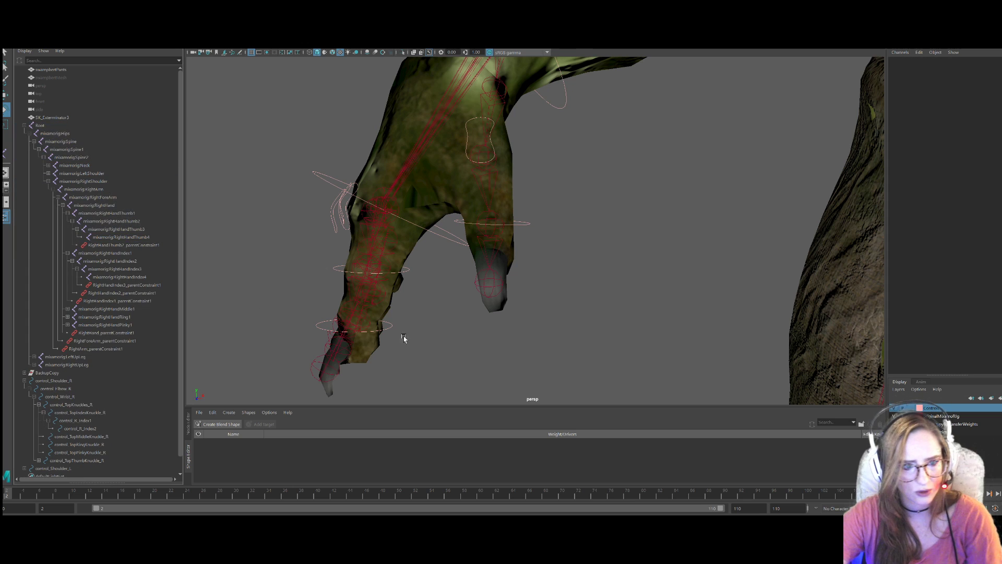
Freeze the transformations of the thumb control control_R_Thumb1.
click(526, 224)
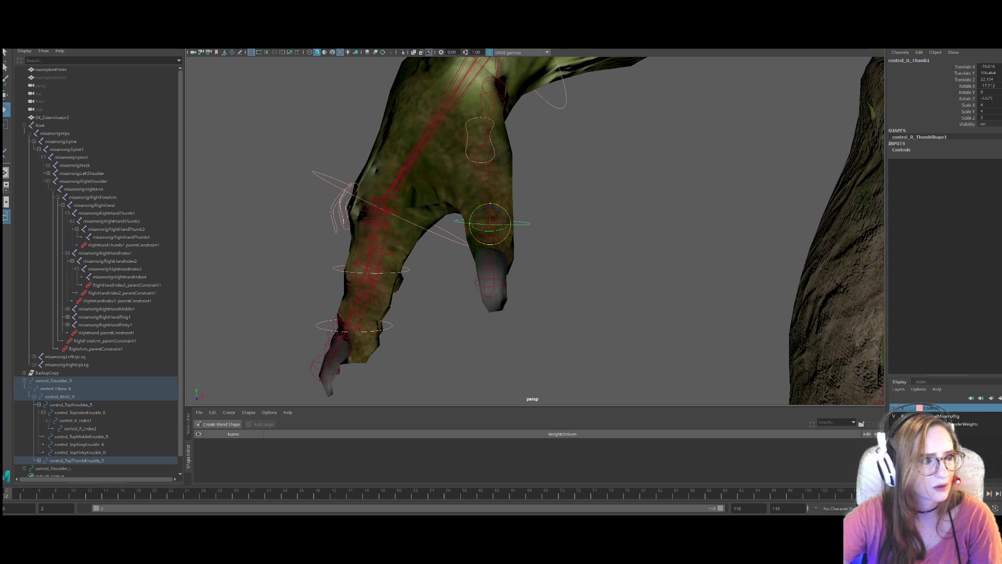
click(68, 2)
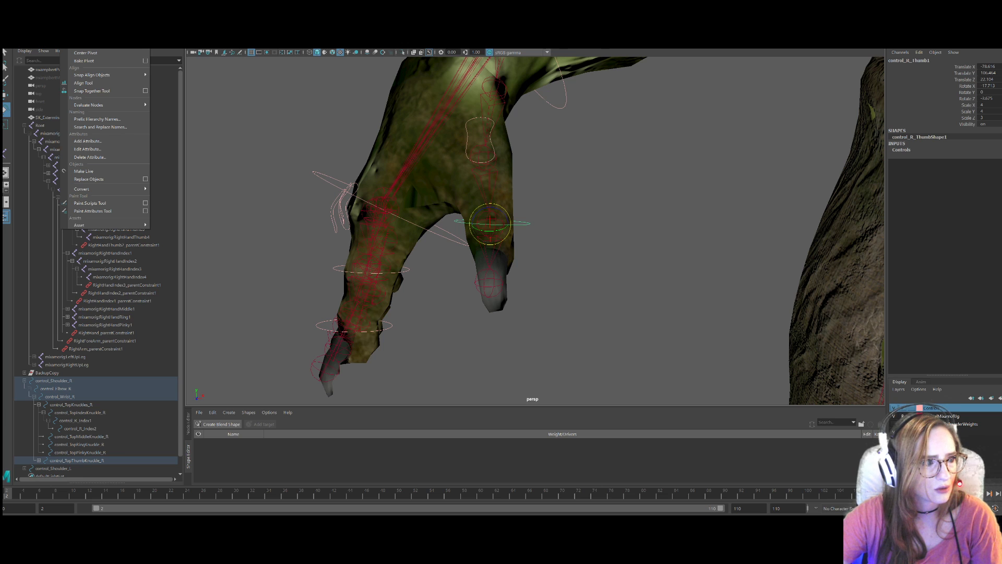
click(86, 28)
Parent-constrain the RightHandThumb3 joint to control_R_Thumb1 with Maintain offset on, limited to all Rotate axes, and close the options.
alt+drag(601, 246, 525, 247)
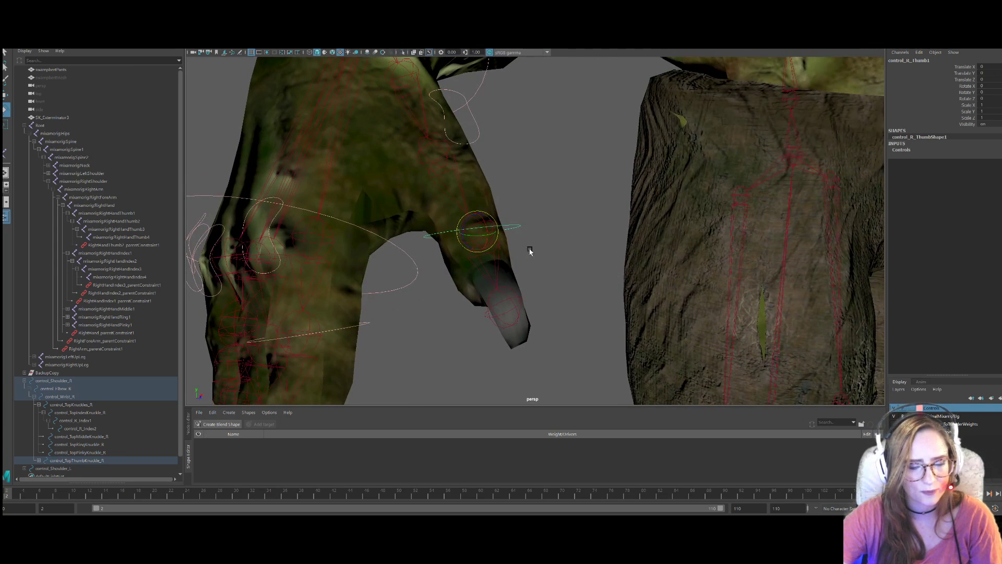
click(526, 225)
click(512, 225)
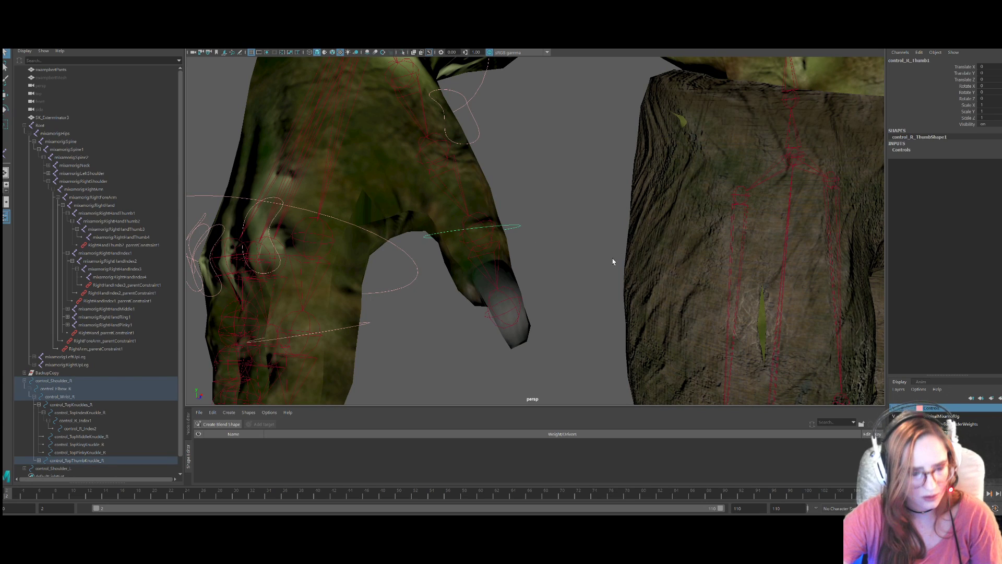
click(487, 231)
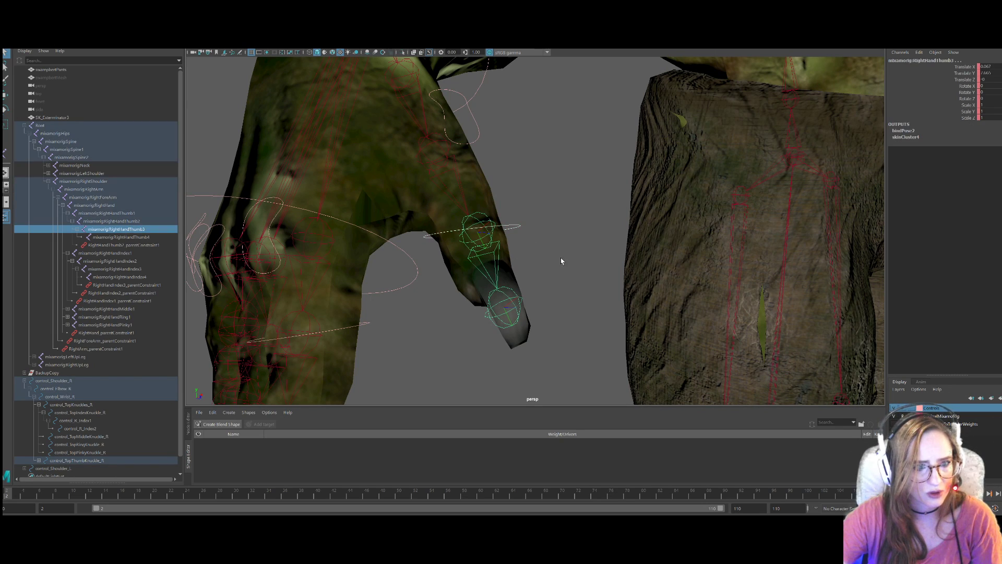
click(196, 49)
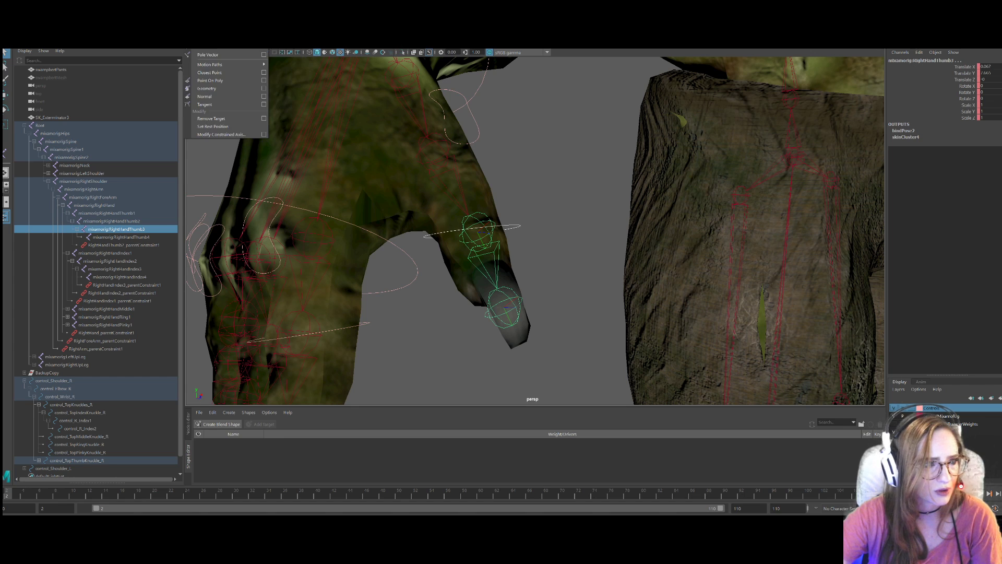
click(263, 15)
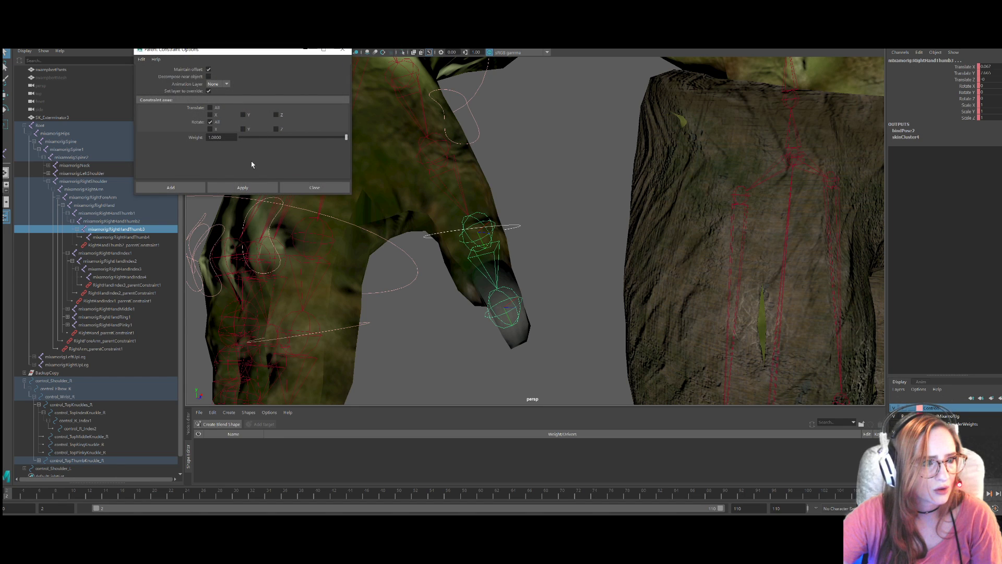
click(258, 188)
click(329, 187)
Test-rotate control_R_Thumb1 to check the thumb tip's new constraint, and undo the rotation.
alt+drag(418, 204, 671, 273)
click(670, 272)
alt+drag(578, 239, 660, 238)
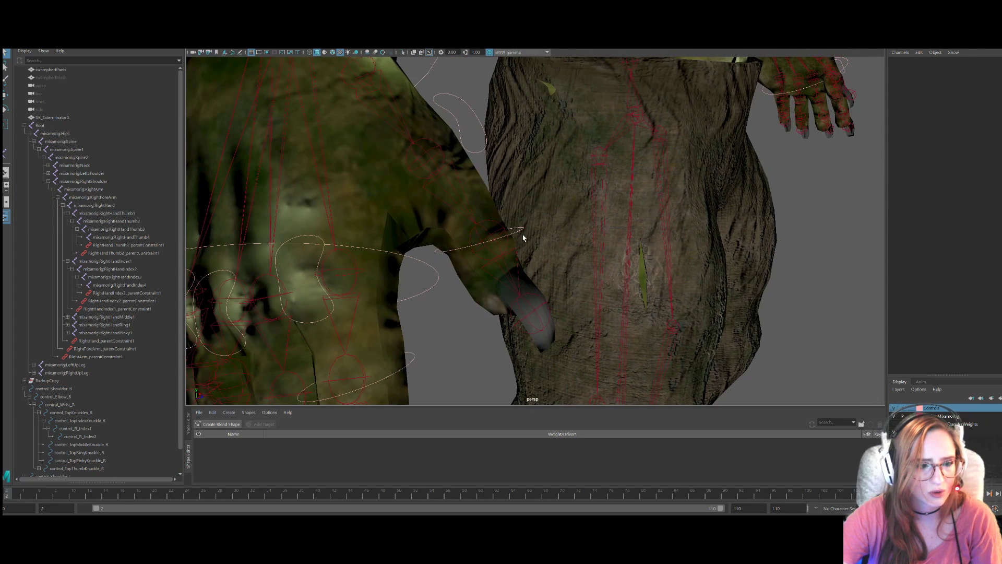
click(497, 241)
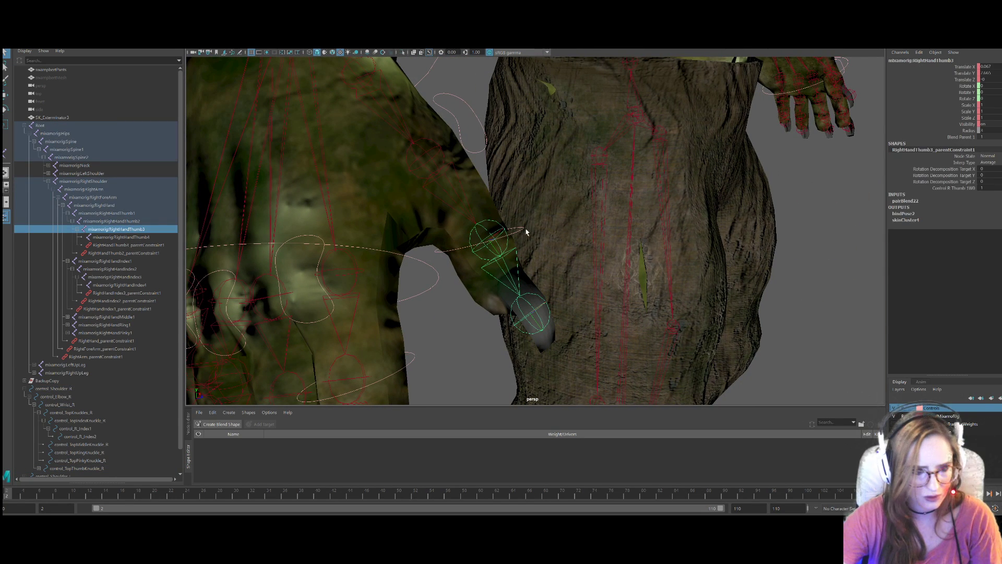
click(520, 234)
click(503, 234)
drag(502, 233, 520, 291)
key(ctrl+z)
Duplicate control_R_Index1 with its child control and move the copy about 2.5 units along negative X onto the middle finger.
scroll(469, 235, down, 4)
click(358, 255)
alt+drag(358, 255, 568, 266)
scroll(432, 244, down, 3)
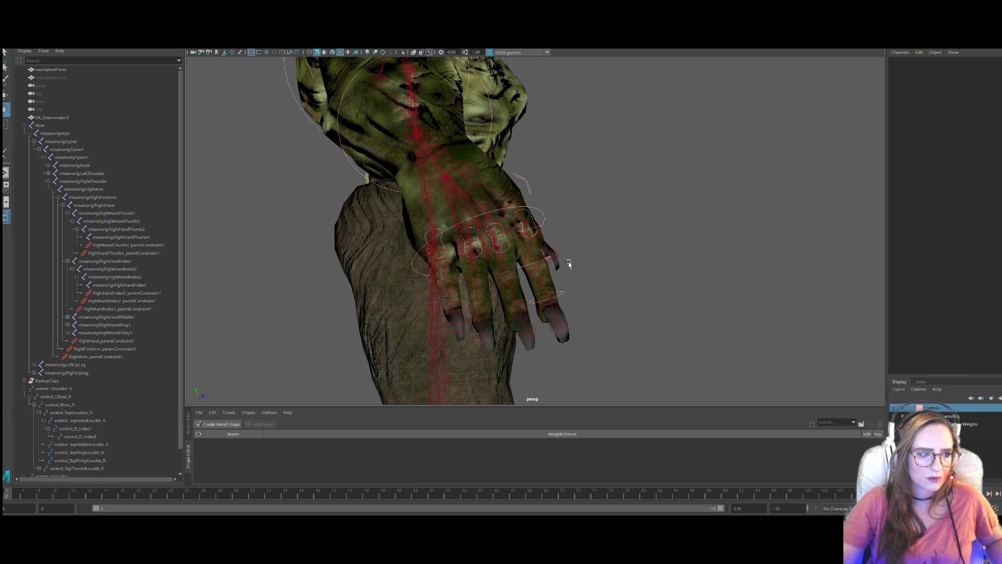
scroll(592, 285, up, 3)
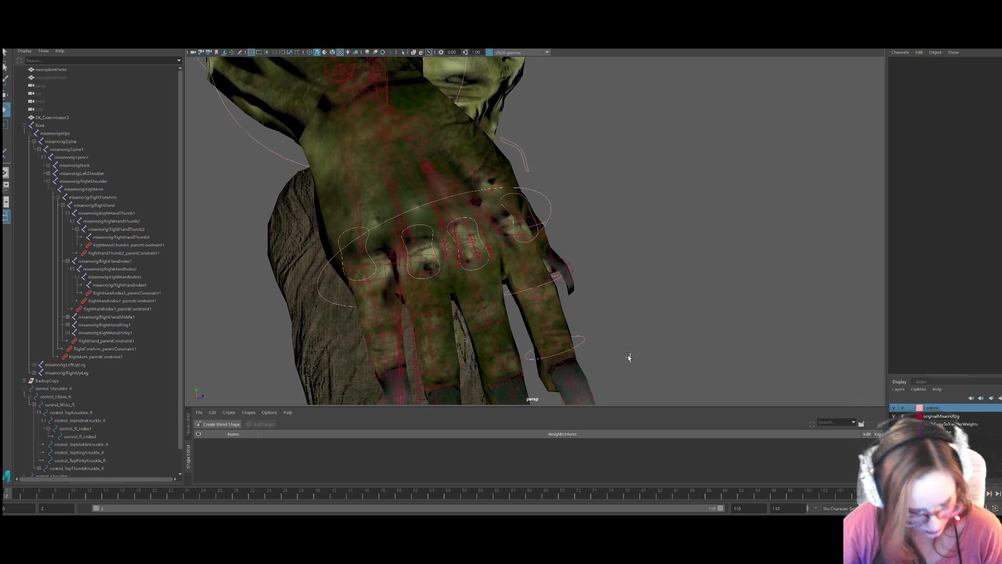
alt+drag(629, 356, 586, 290)
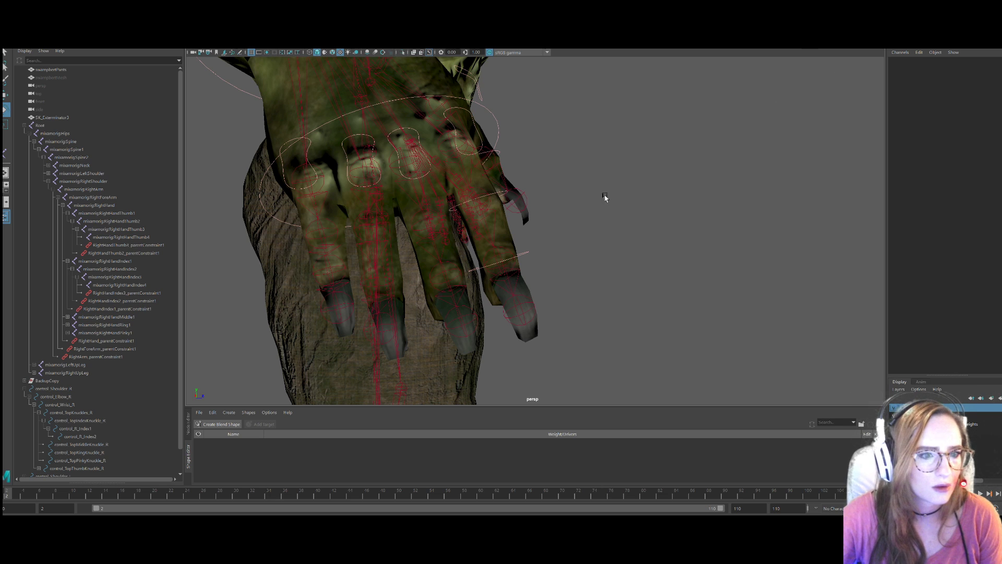
click(499, 194)
key(w)
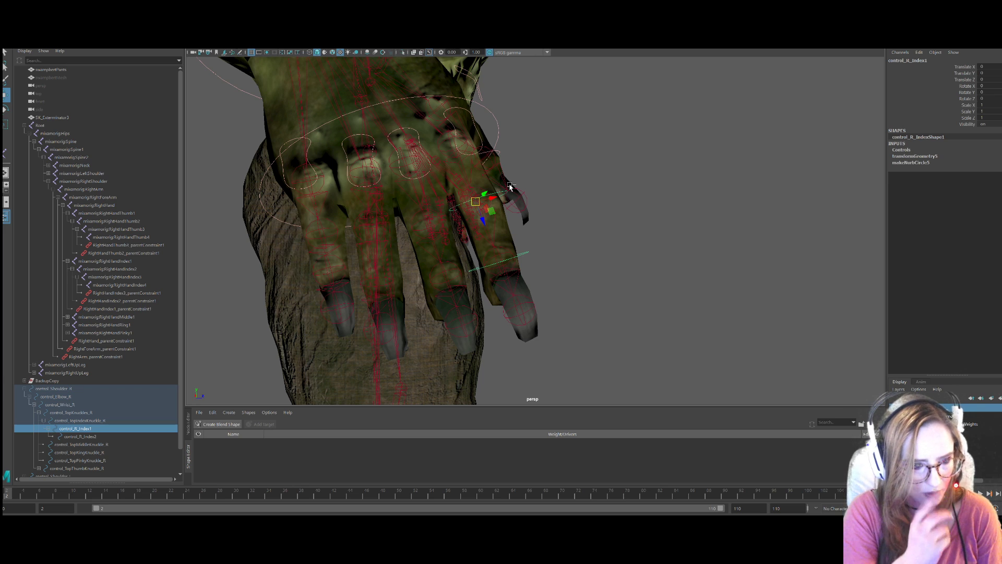
click(511, 186)
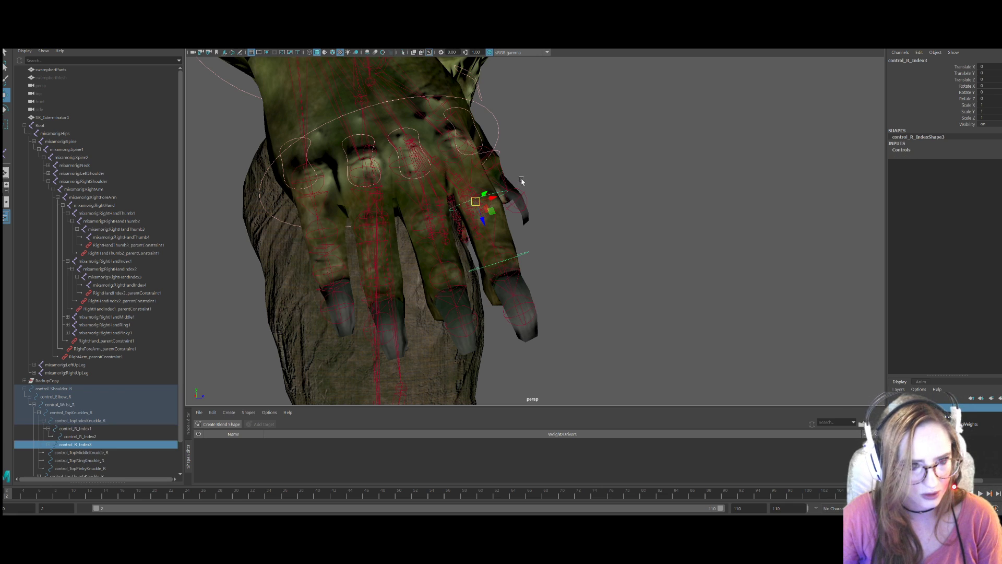
drag(490, 200, 437, 208)
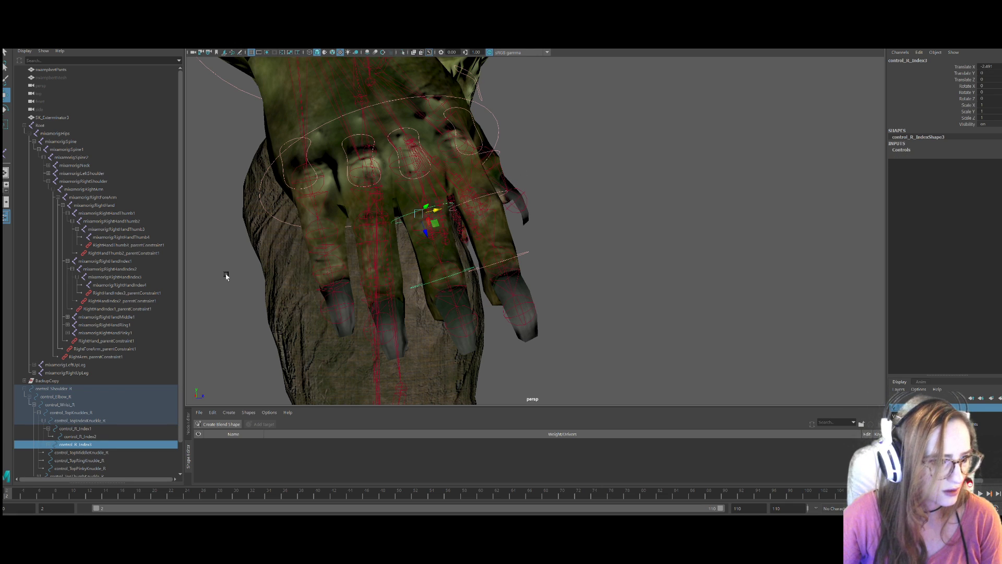
Rename the duplicated index control as control_R_Middle1 and its child as control_R_Middle2.
scroll(58, 446, down, 2)
click(49, 413)
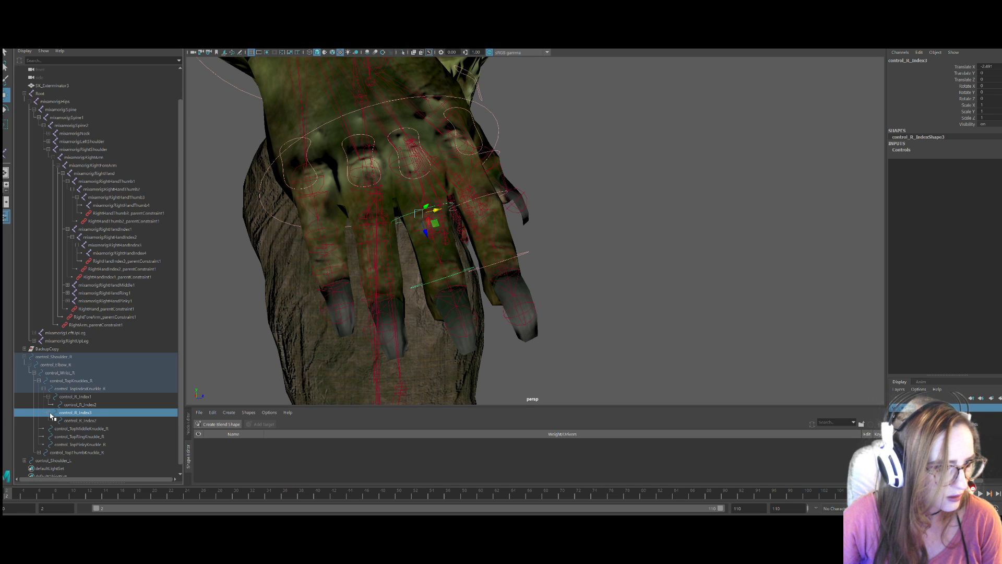
double_click(78, 412)
drag(93, 412, 80, 413)
text(Middle1)
key(Return)
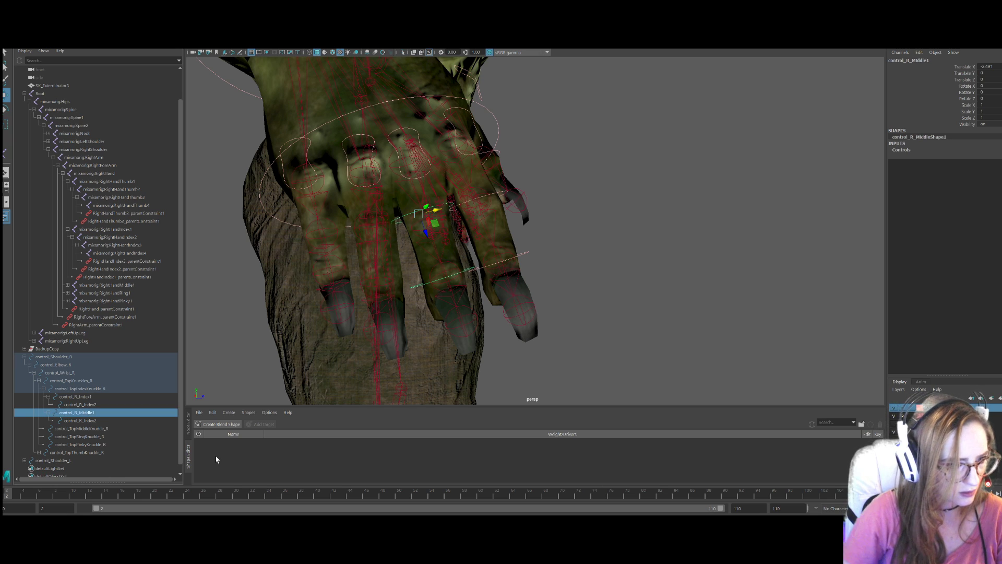
double_click(79, 420)
drag(99, 421, 89, 420)
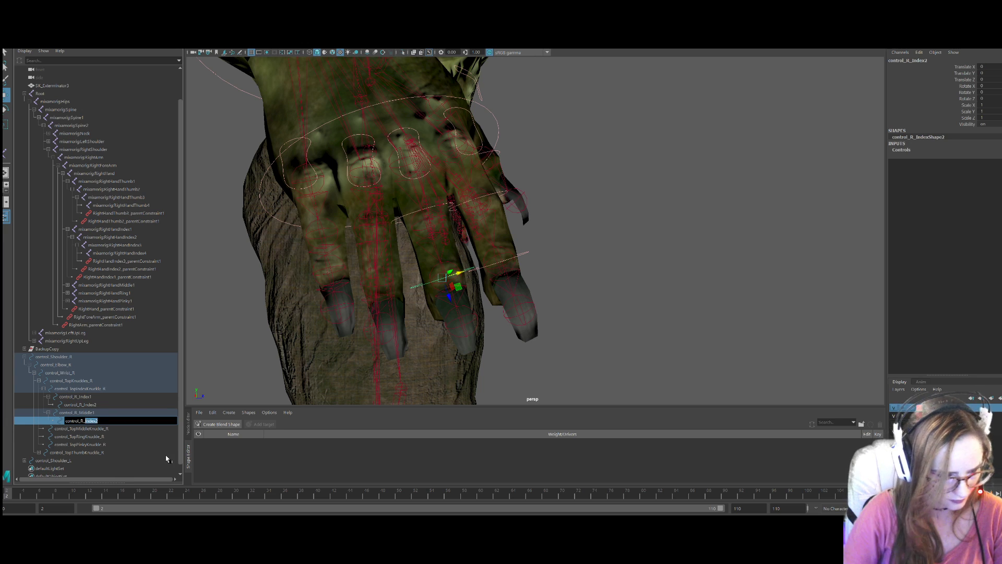
text(Middle2)
key(Return)
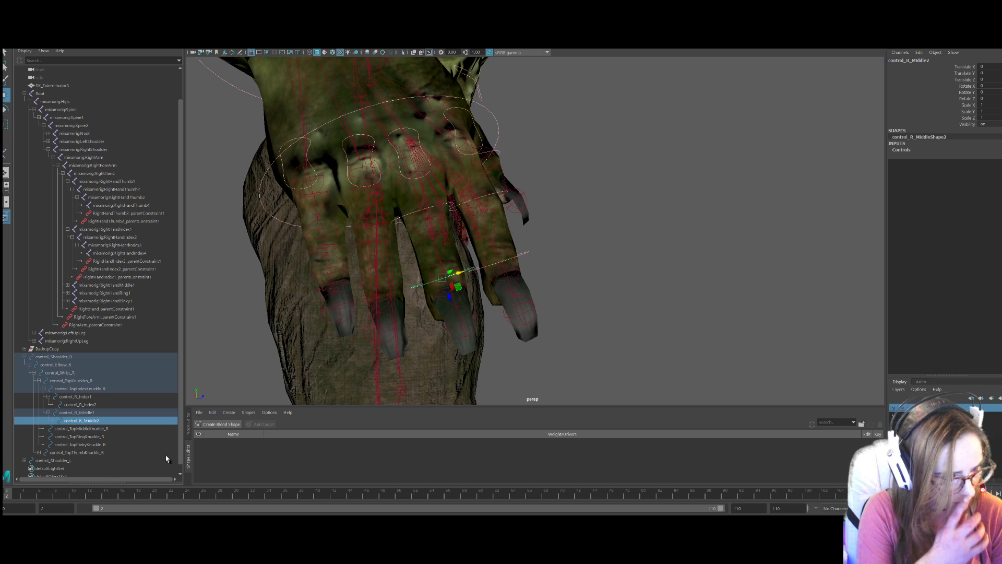
Parent control_R_Middle1 under control_TopMiddleKnuckle_R in the hierarchy.
click(48, 412)
click(73, 413)
middle_drag(77, 416, 82, 424)
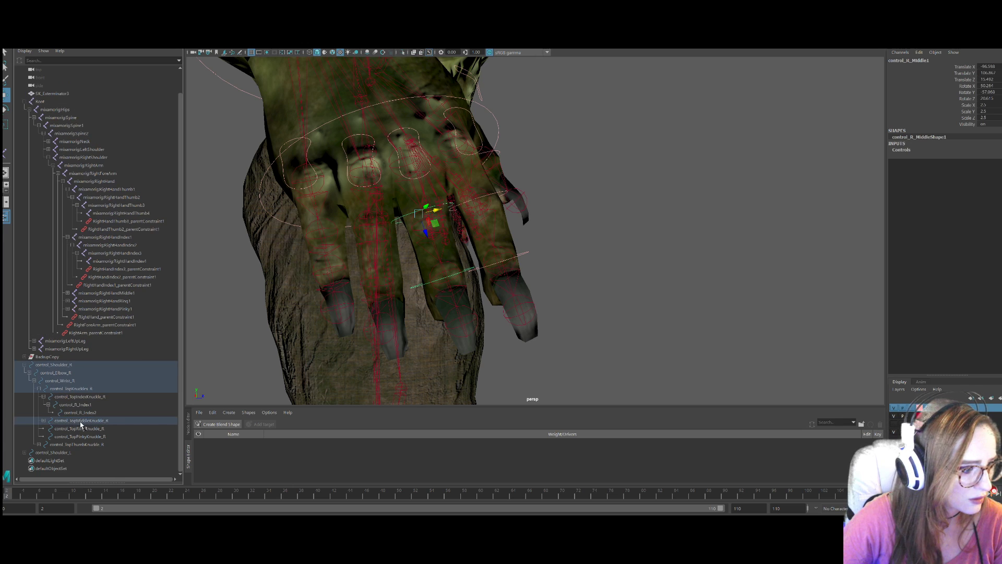
click(44, 421)
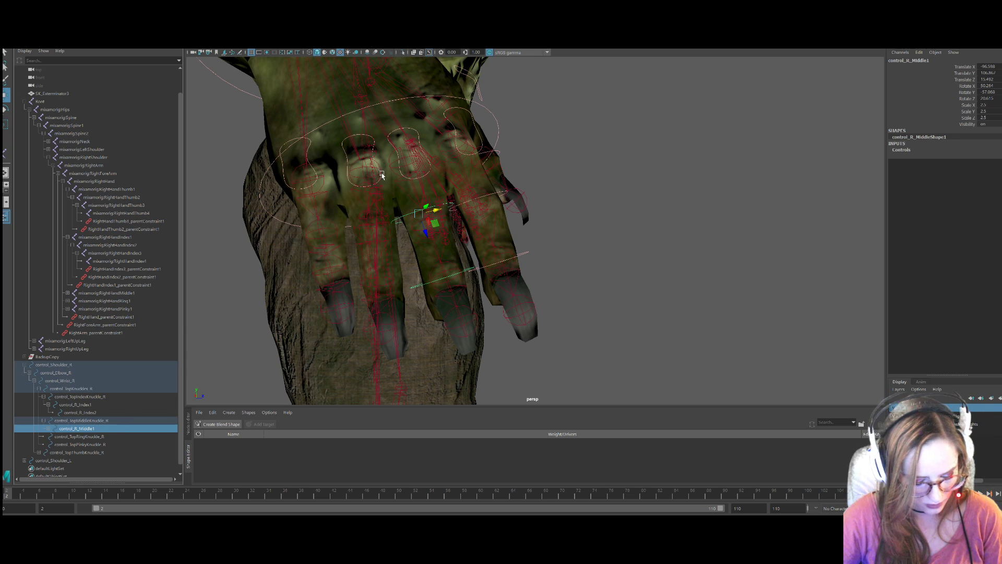
Duplicate control_R_Middle1 with its child onto the ring finger and parent the copy under control_TopRingKnuckle_R.
key(Down)
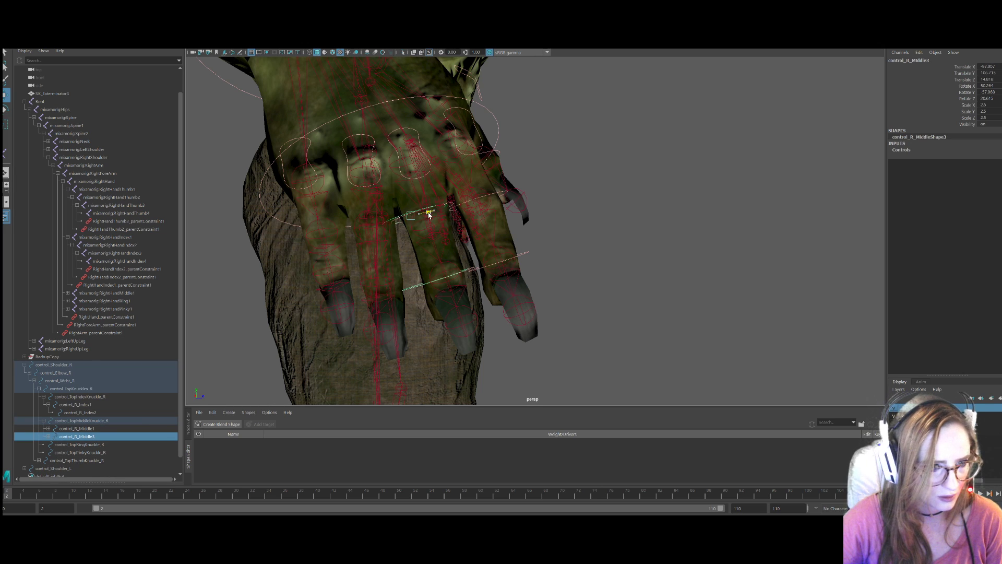
drag(399, 219, 387, 218)
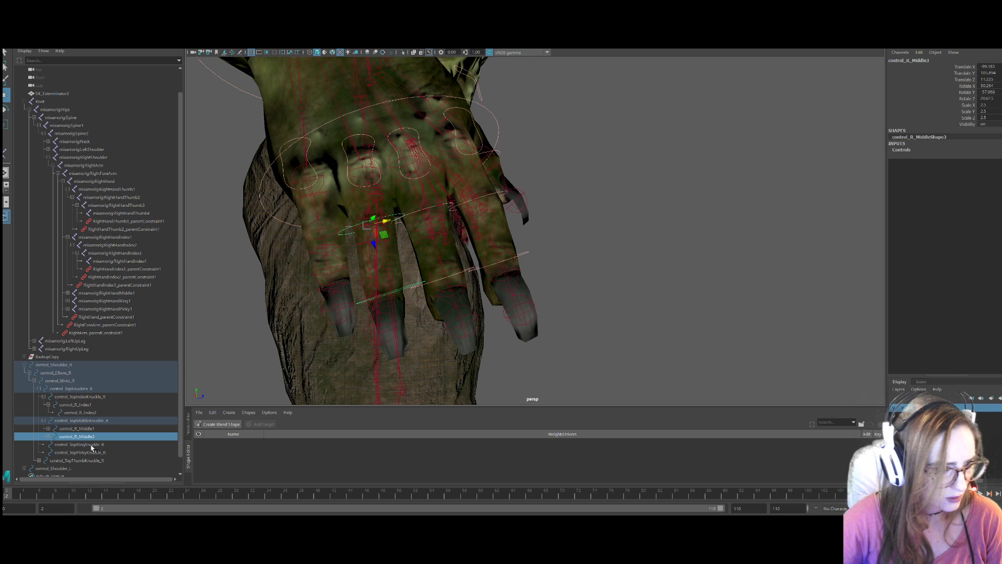
mouse_move(76, 442)
middle_down()
mouse_move(75, 457)
mouse_move(79, 447)
middle_up()
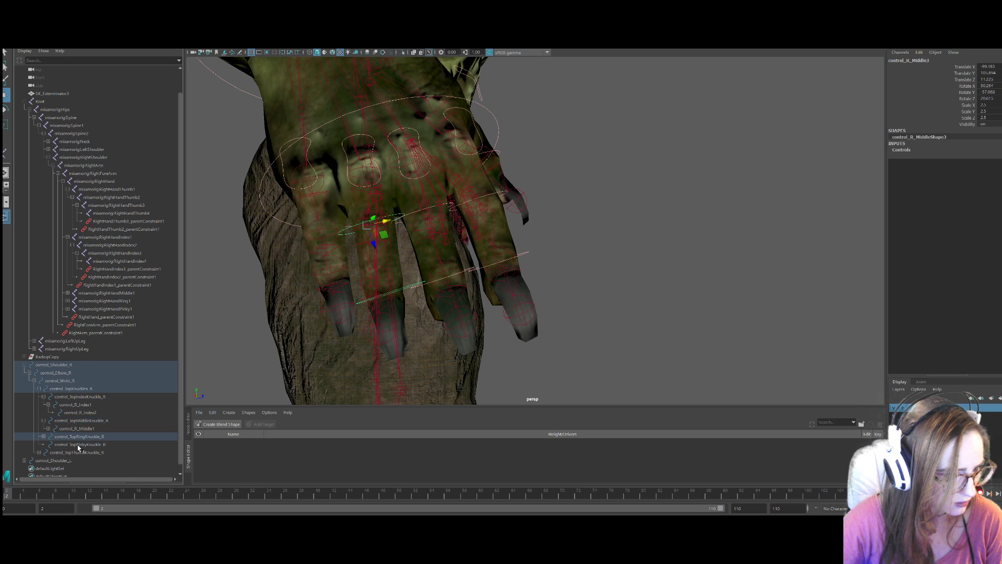
click(44, 437)
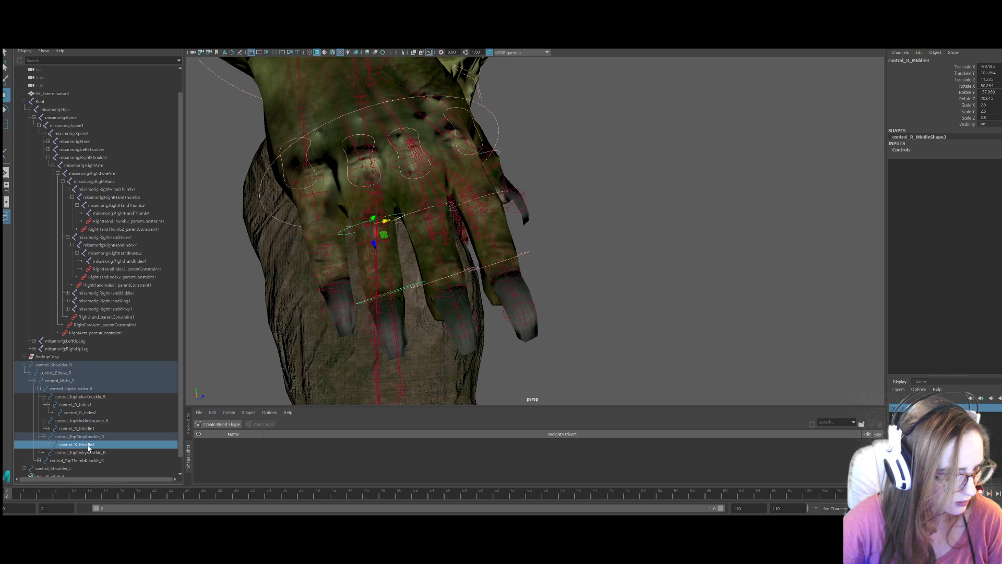
Rename the duplicated control under control_TopRingKnuckle_R as control_R_Ring1.
click(48, 444)
double_click(89, 446)
drag(60, 444, 85, 445)
click(82, 445)
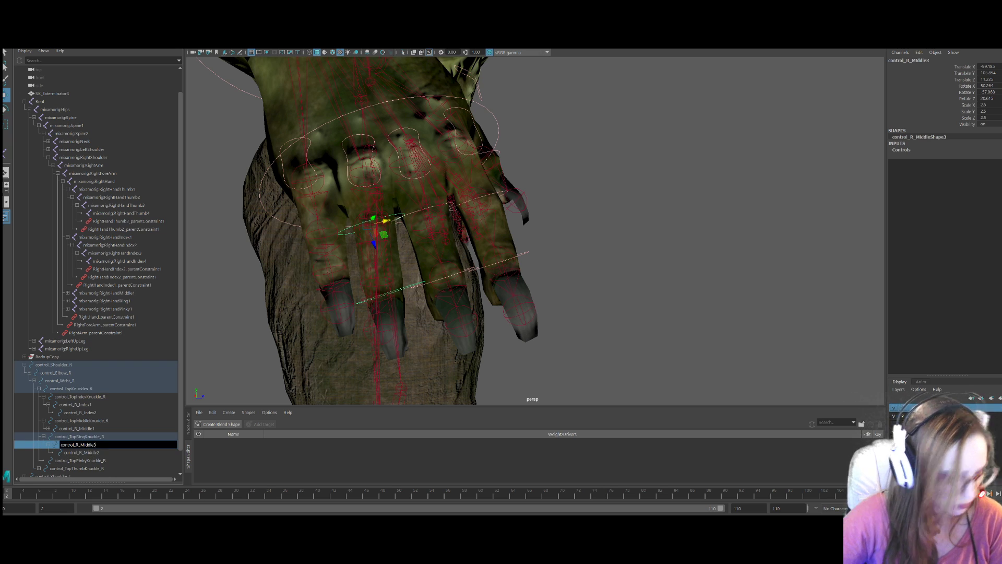
key(BackSpace)
key(BackSpace)
key(BackSpace)
key(BackSpace)
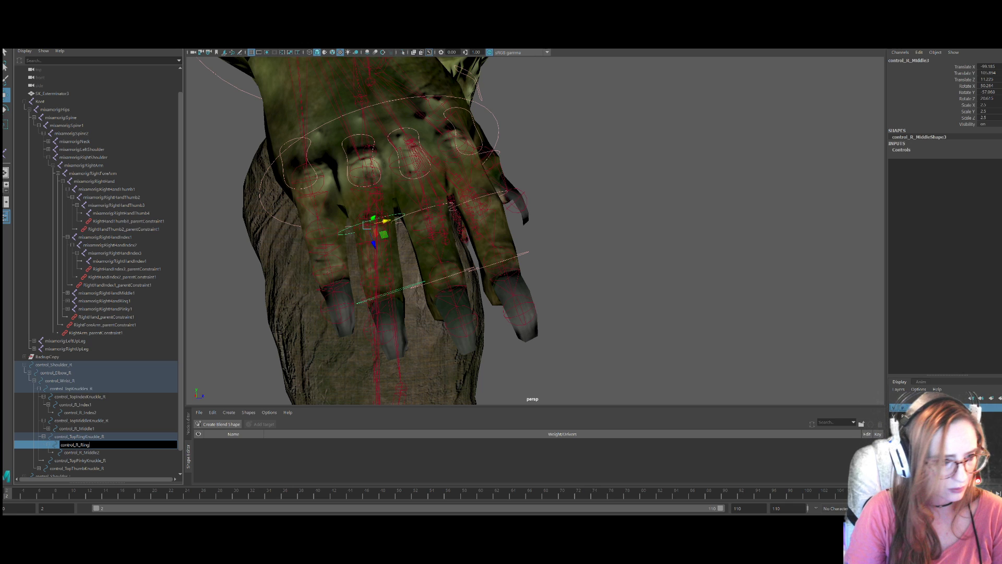
key(Return)
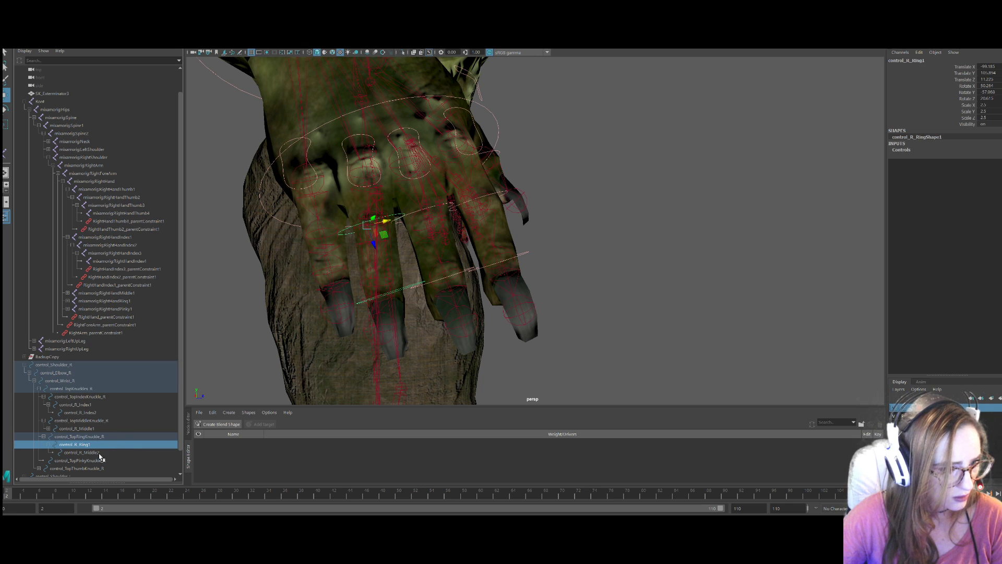
Rename the child control of control_R_Ring1 as control_R_Ring2.
click(99, 452)
double_click(99, 453)
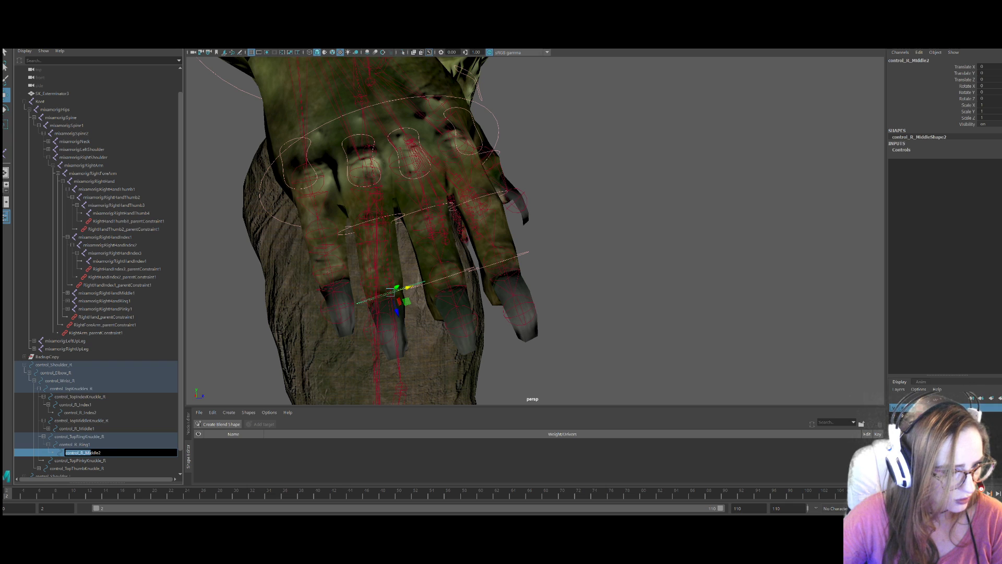
key(shift+Left)
key(shift+Left)
key(shift+Left)
key(shift+Left)
key(shift+Left)
key(shift+Left)
key(shift+Left)
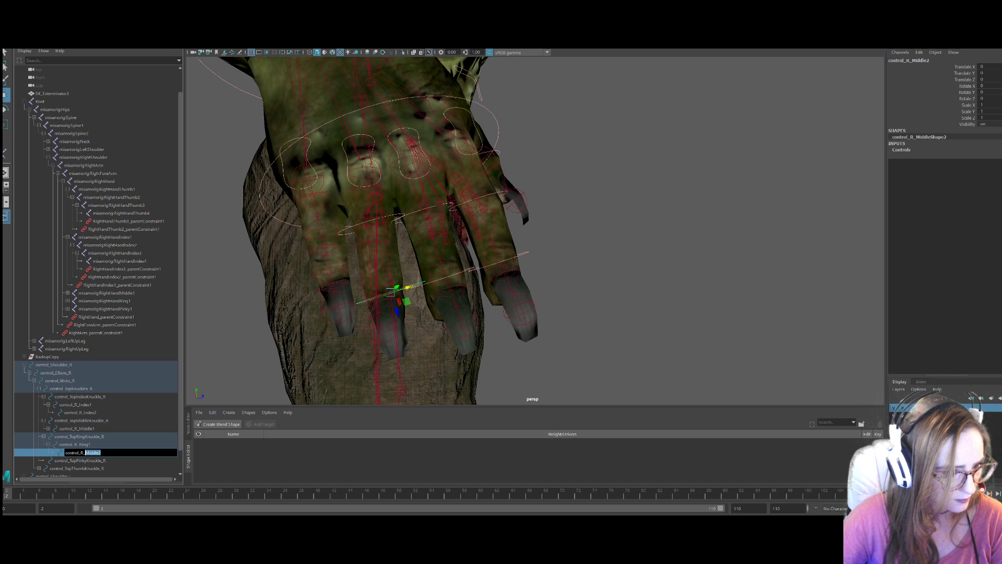
text(Ring)
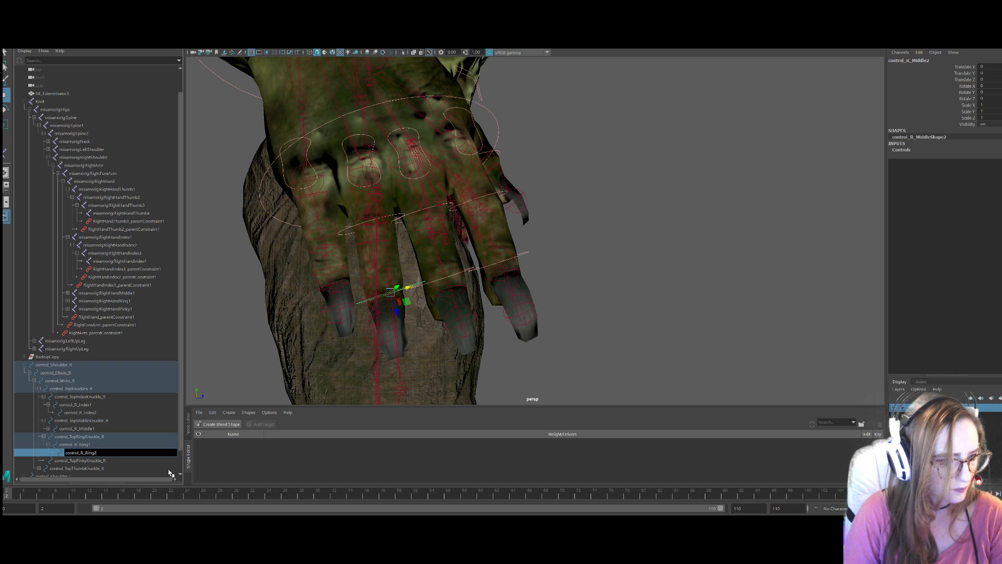
text(2)
key(Return)
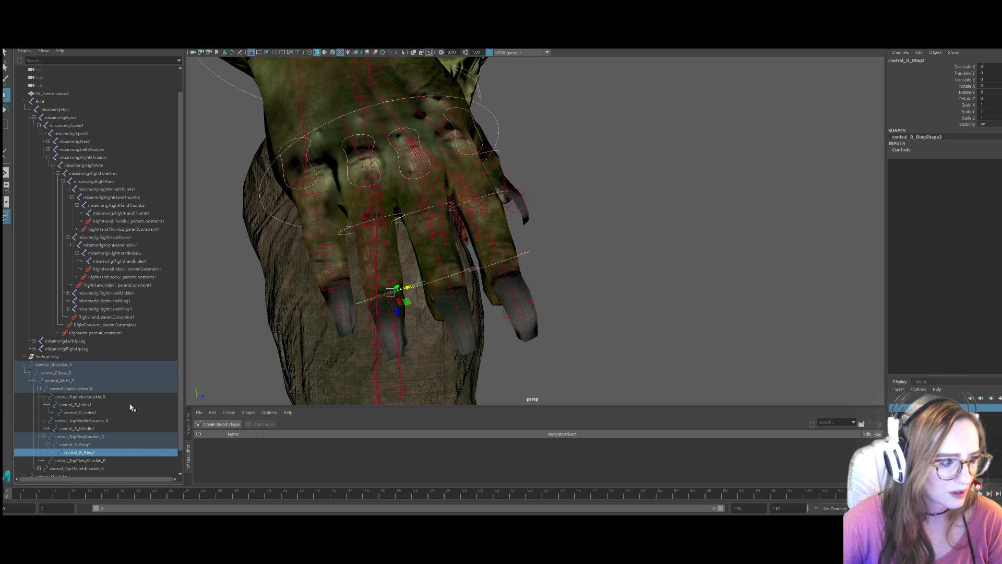
Duplicate control_R_Ring1 with its child onto the pinky finger and parent the copy under control_TopPinkyKnuckle_R.
click(90, 445)
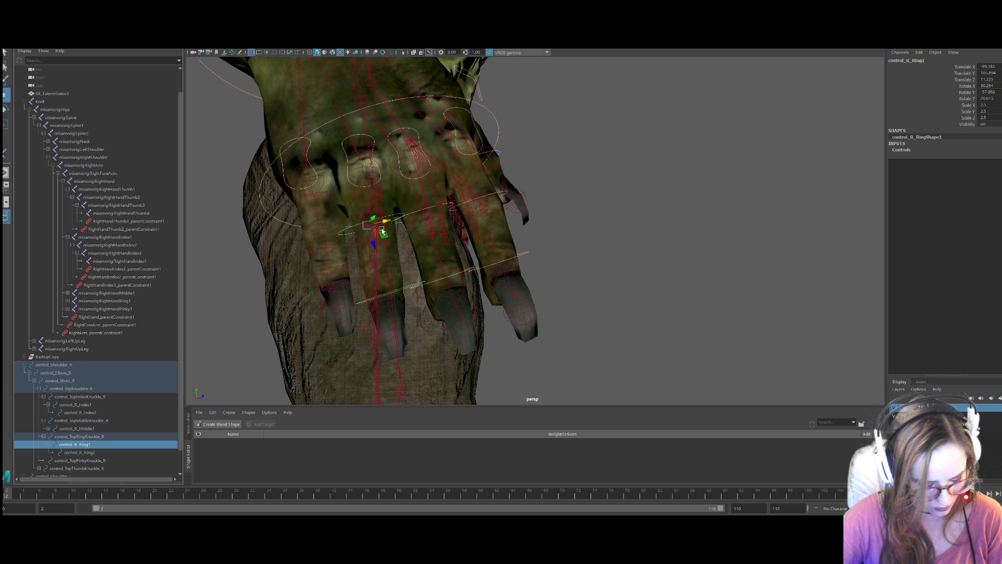
key(ctrl+d)
drag(383, 221, 316, 252)
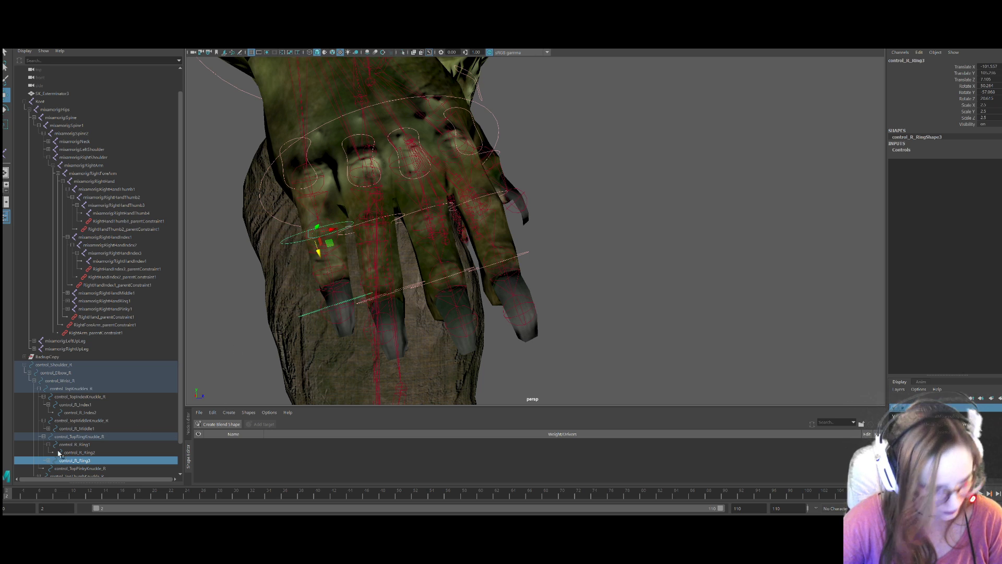
scroll(46, 462, down, 2)
middle_drag(85, 430, 84, 437)
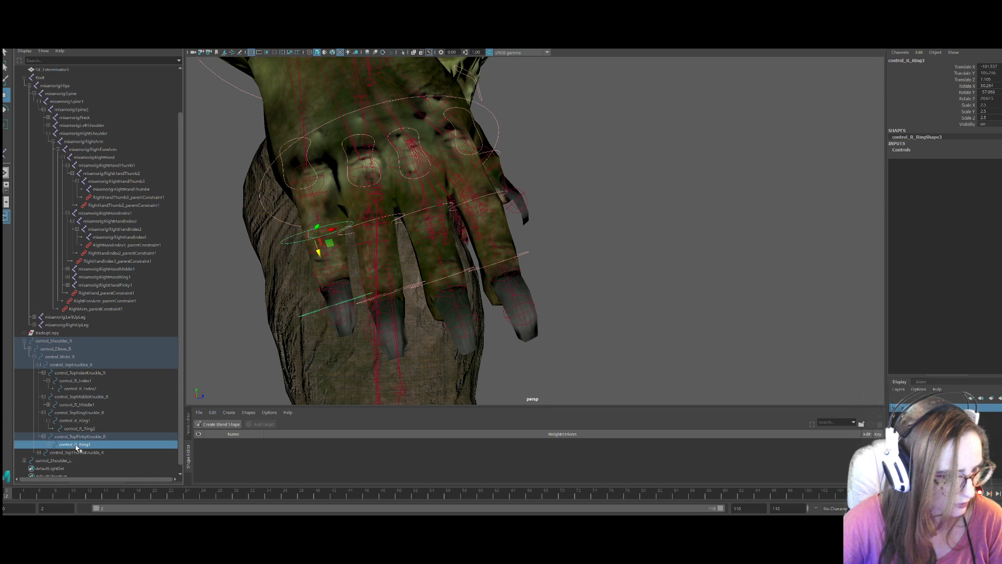
Rename the duplicated pinky control as control_R_Pinky1 and its child as control_R_Pinky2.
click(52, 445)
double_click(87, 446)
click(88, 445)
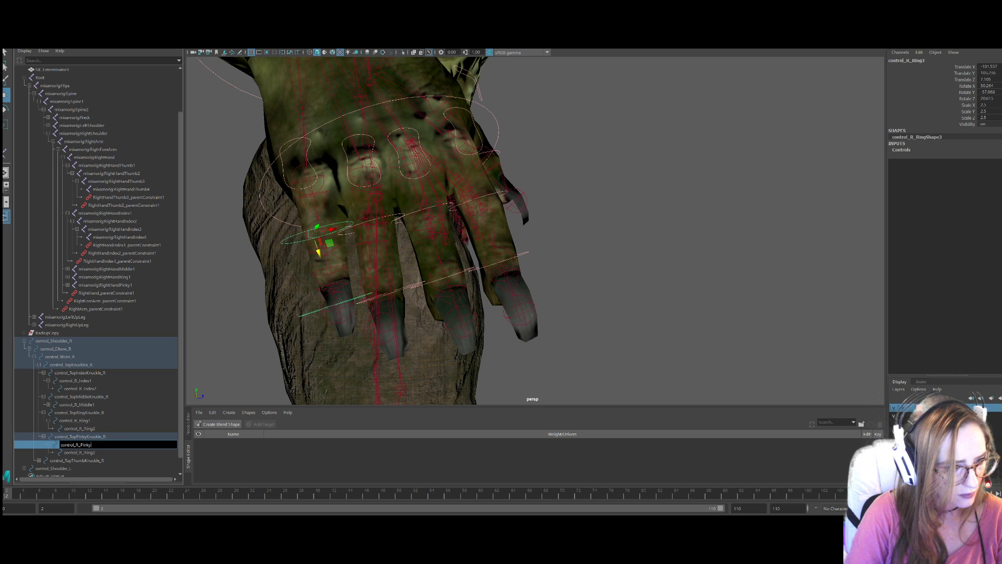
key(Return)
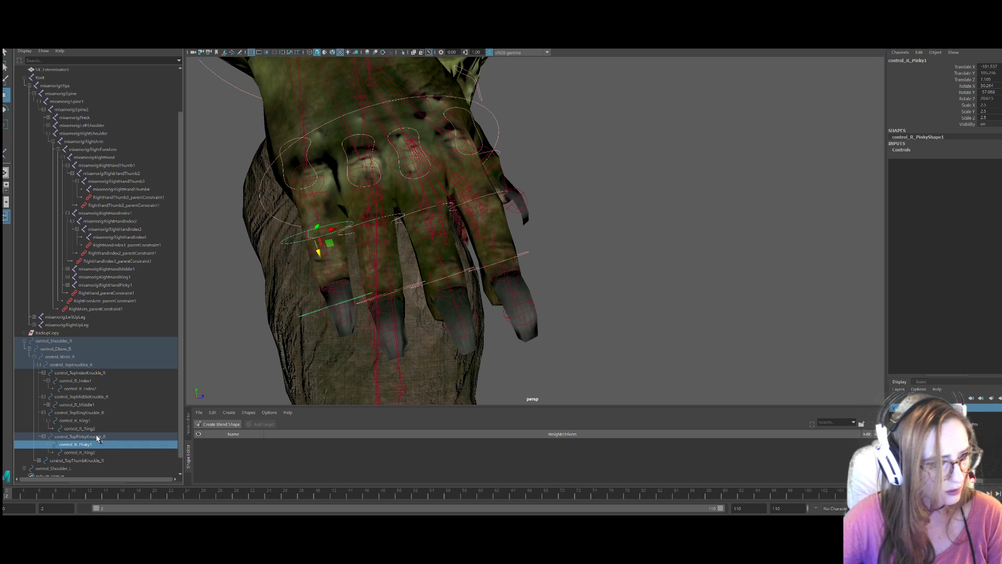
double_click(97, 452)
drag(97, 453, 87, 453)
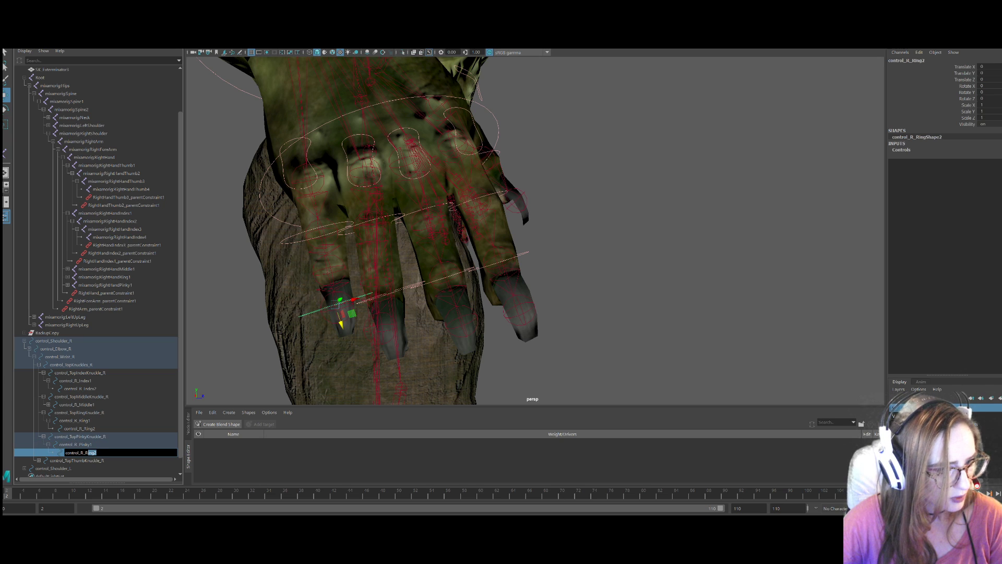
text(Pinky)
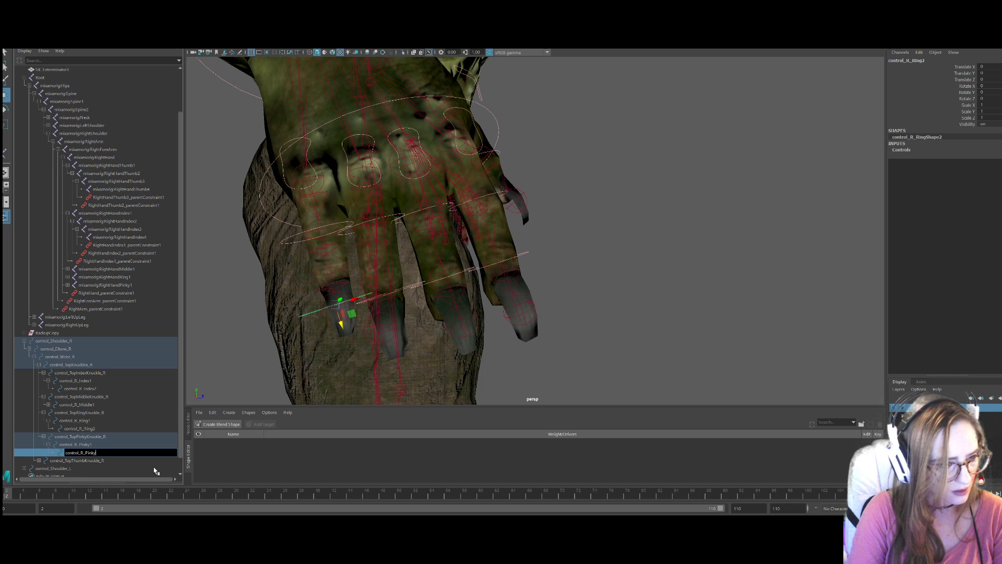
key(Return)
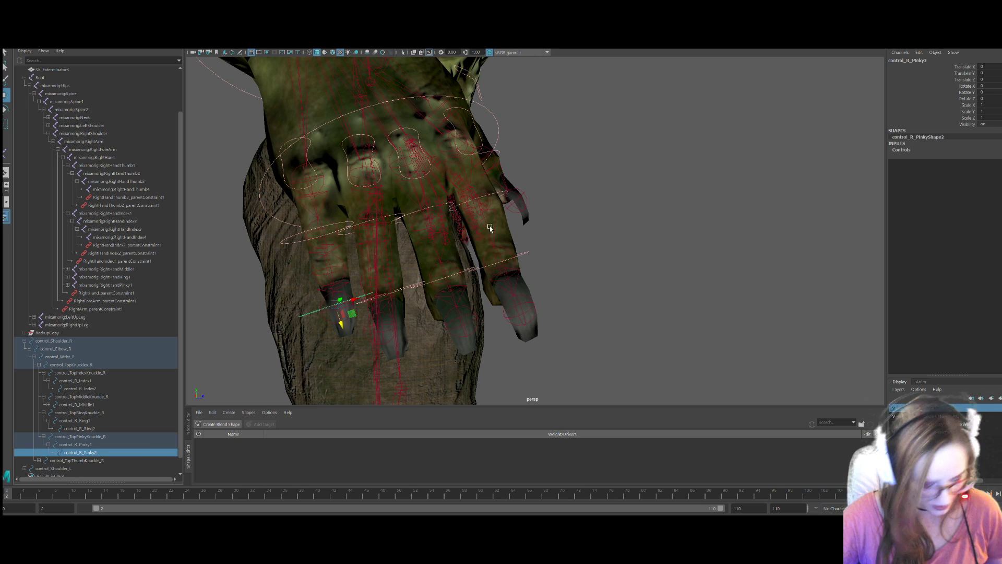
Unparent control_R_Middle2 from control_R_Middle1 so it sits at the root of the hierarchy.
alt+drag(587, 250, 559, 219)
alt+drag(614, 271, 595, 227)
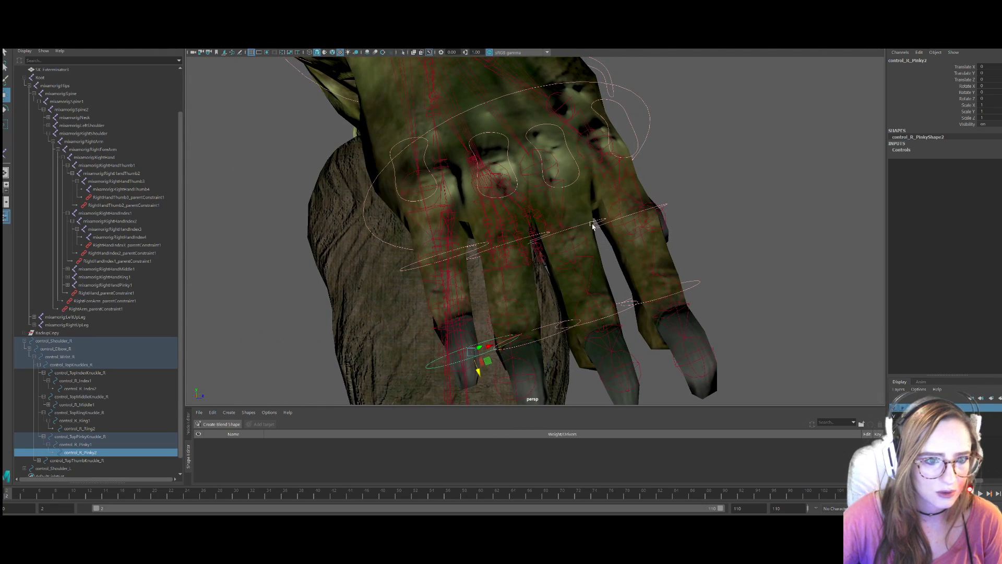
click(593, 225)
alt+drag(739, 272, 730, 271)
mouse_move(540, 264)
mouse_down()
mouse_move(533, 254)
mouse_move(535, 269)
mouse_up()
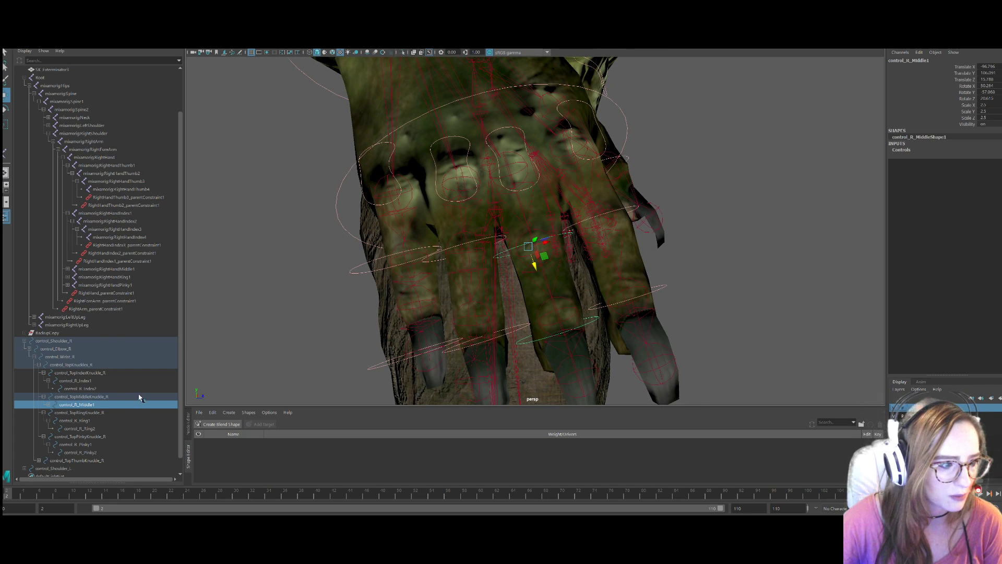
click(48, 406)
click(81, 413)
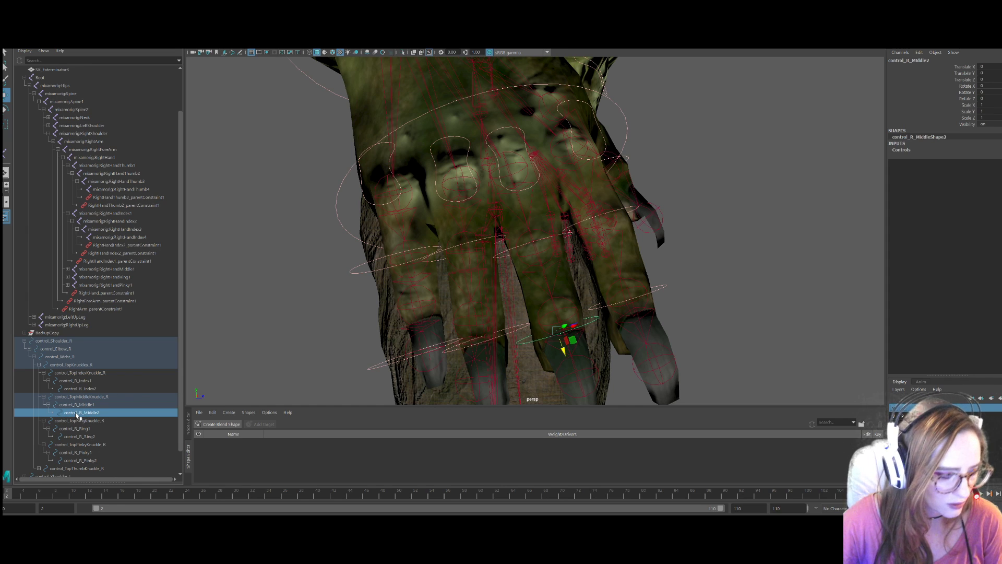
key(shift+p)
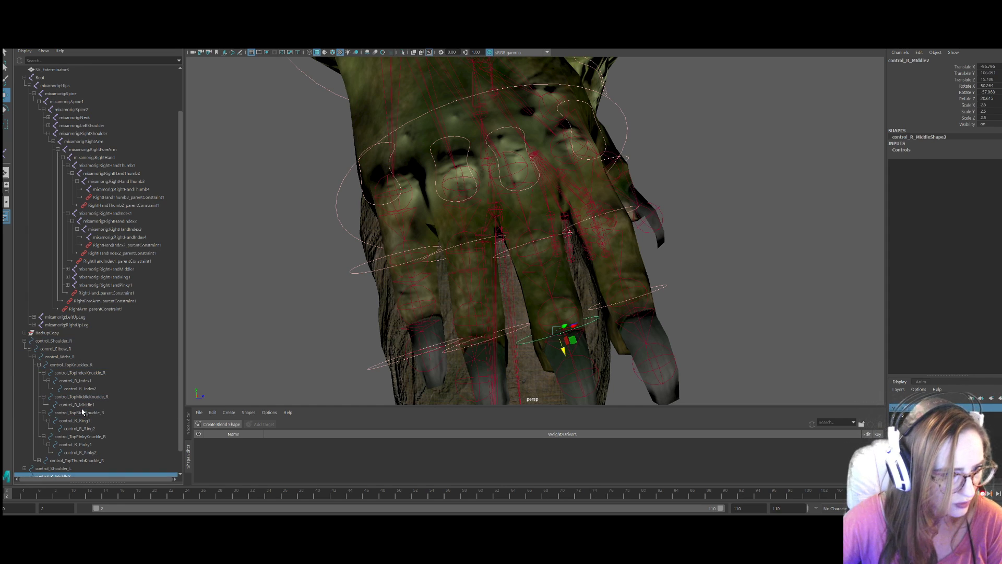
scroll(95, 389, down, 3)
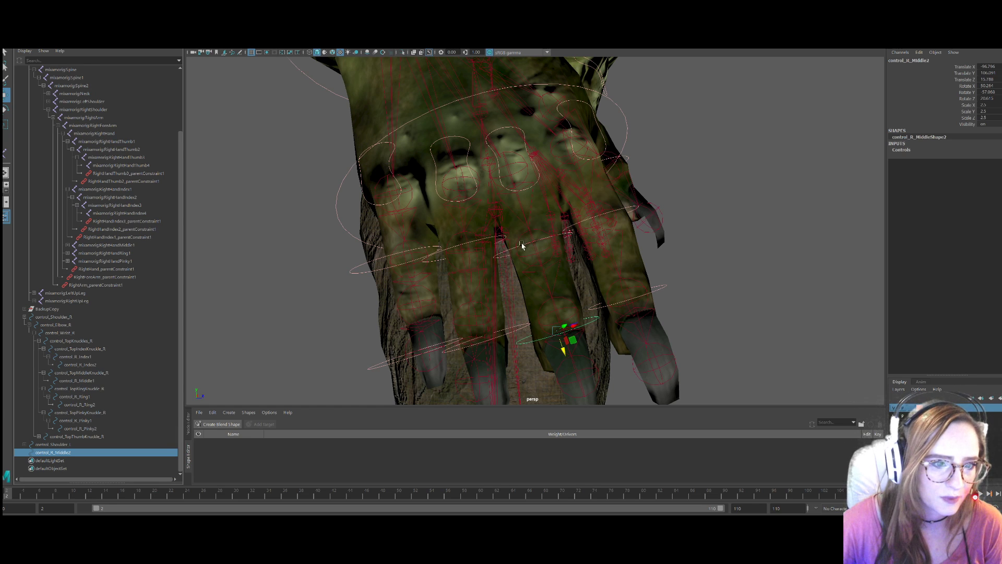
Select control_R_Middle1 and move it so its ring surrounds the middle finger at its joint.
click(549, 249)
click(746, 266)
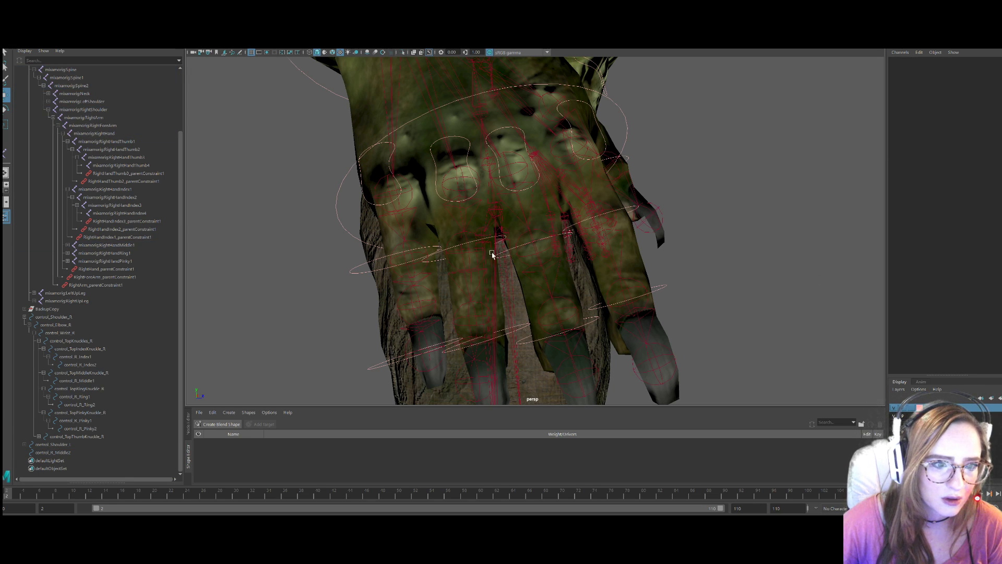
click(512, 250)
mouse_move(726, 244)
alt+mouse_down()
mouse_move(729, 270)
mouse_move(725, 251)
alt+mouse_up()
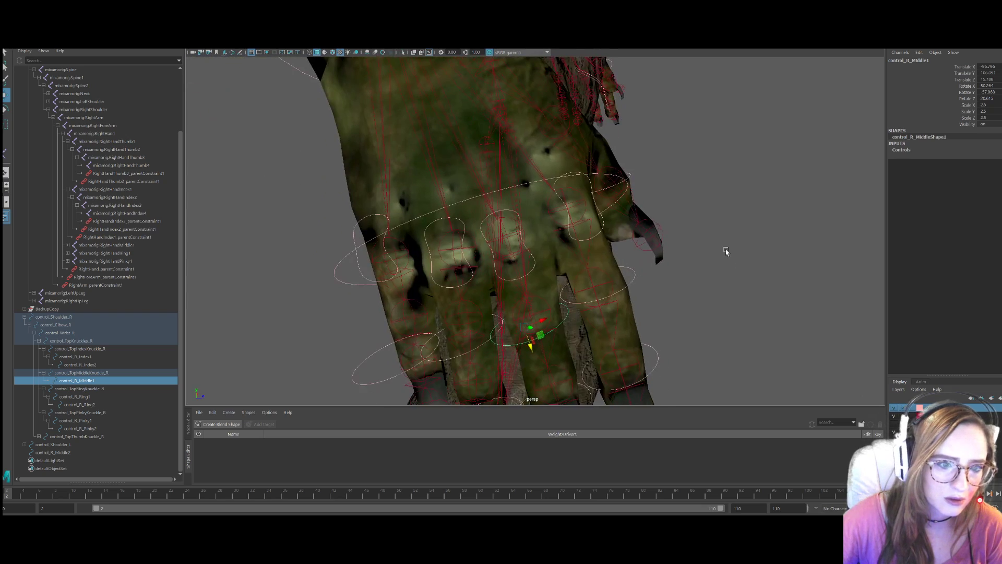
alt+middle_drag(667, 251, 769, 154)
scroll(768, 156, up, 4)
alt+drag(775, 157, 562, 163)
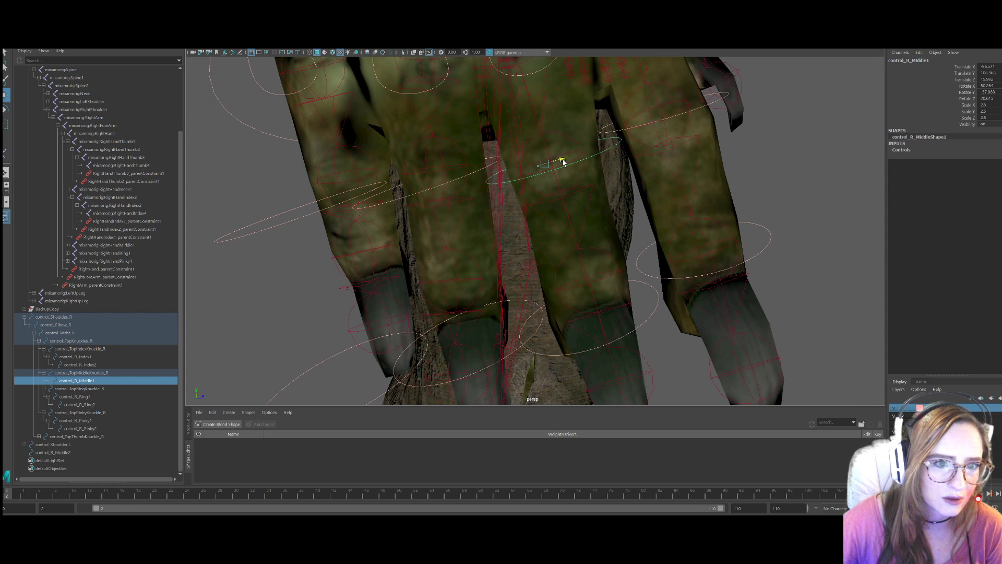
alt+drag(616, 273, 611, 237)
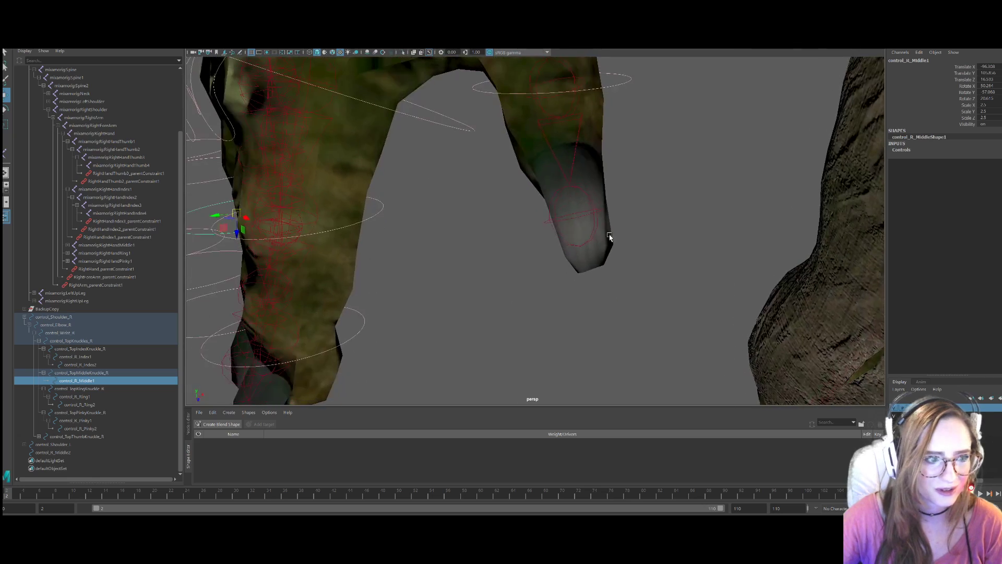
alt+right_drag(611, 237, 556, 230)
alt+middle_drag(557, 230, 795, 268)
drag(569, 263, 586, 260)
alt+drag(770, 288, 681, 270)
mouse_move(408, 173)
mouse_down()
mouse_move(398, 169)
mouse_move(406, 188)
mouse_move(402, 162)
mouse_up()
key(f)
alt+drag(444, 187, 495, 179)
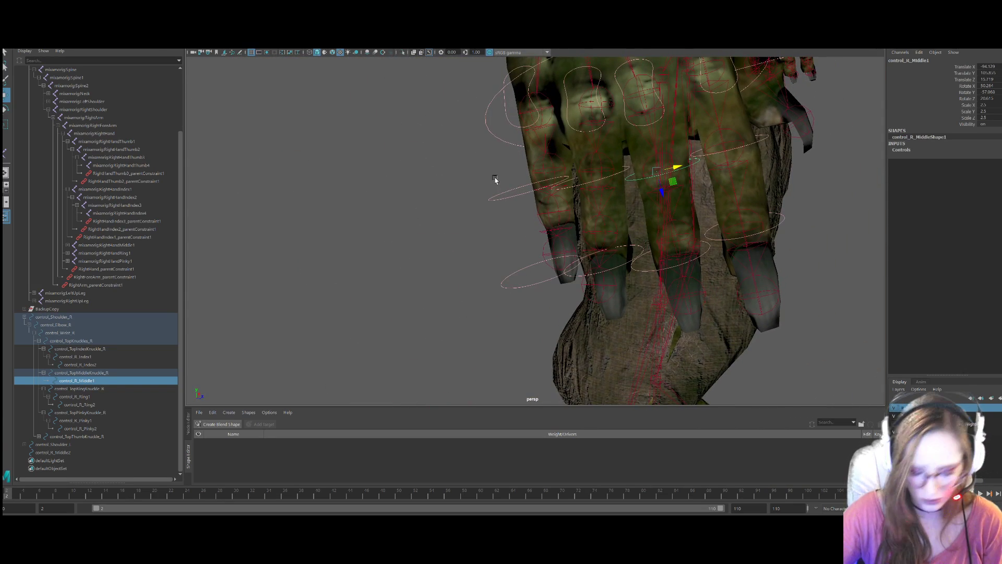
Move the pivot of control_R_Middle1 onto the centre of the middle finger joint.
alt+drag(748, 239, 674, 152)
alt+drag(736, 181, 707, 323)
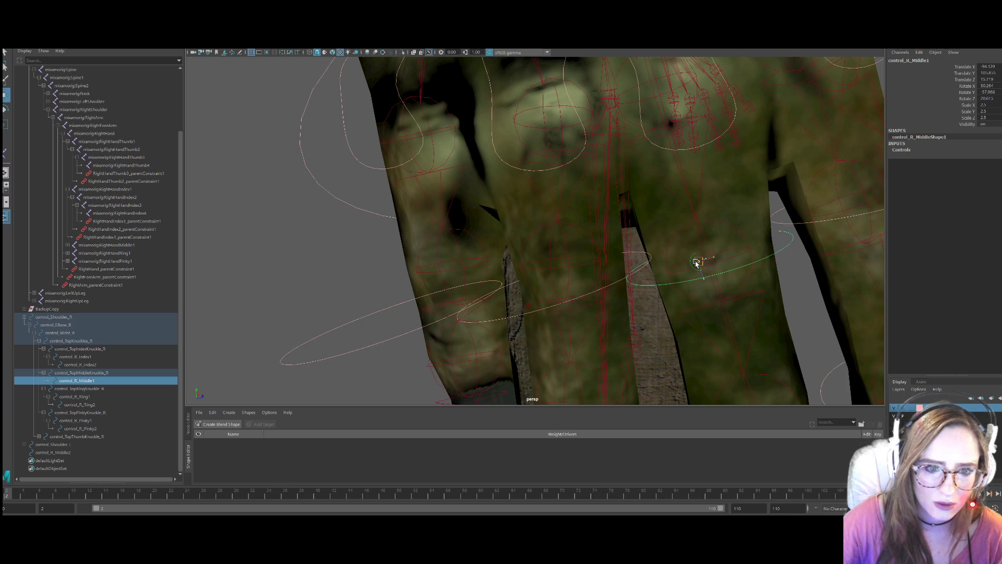
alt+drag(707, 265, 818, 297)
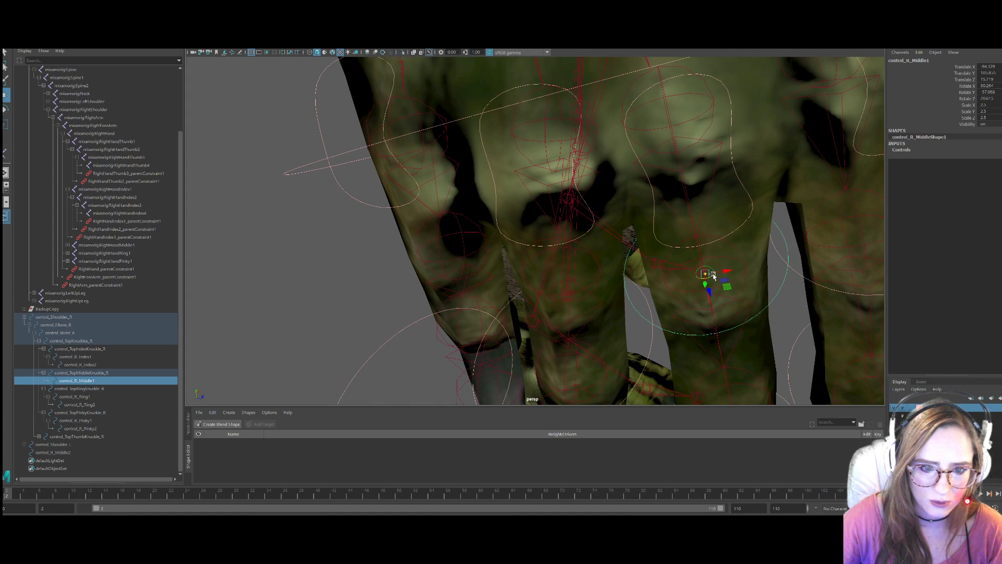
mouse_move(781, 313)
alt+mouse_down()
mouse_move(783, 296)
mouse_move(768, 304)
mouse_move(779, 300)
alt+mouse_up()
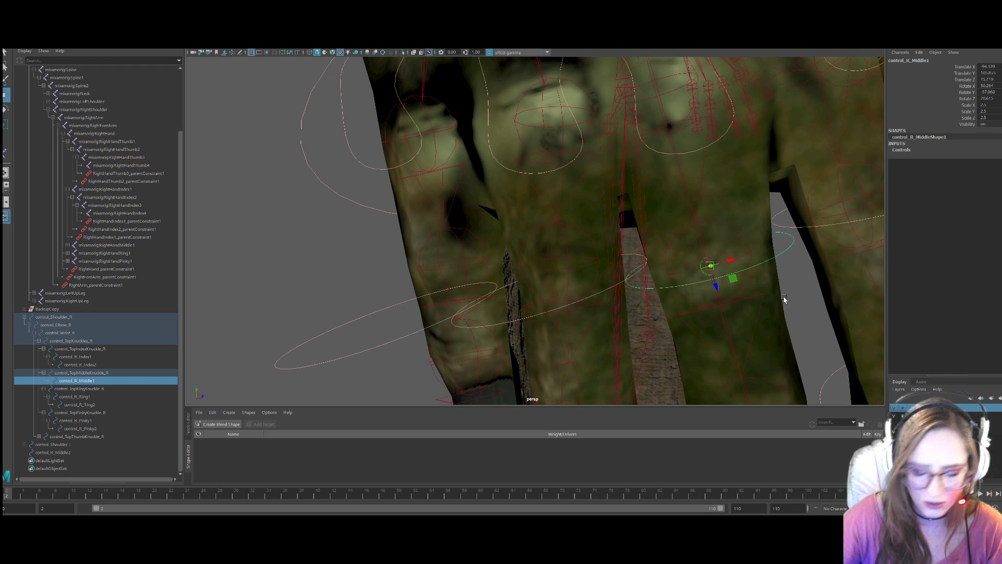
key(d)
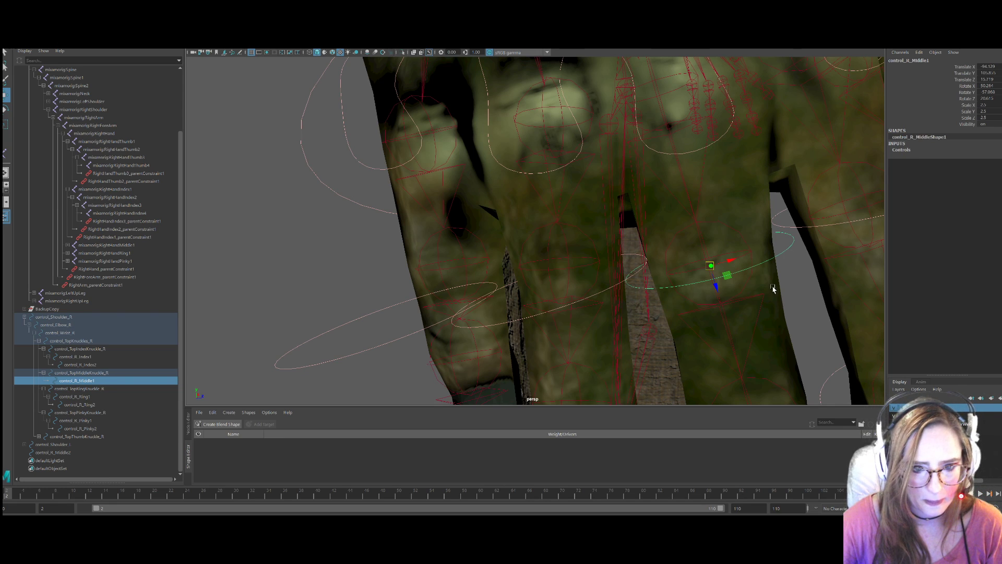
Freeze the transformations of control_R_Middle1.
click(69, 16)
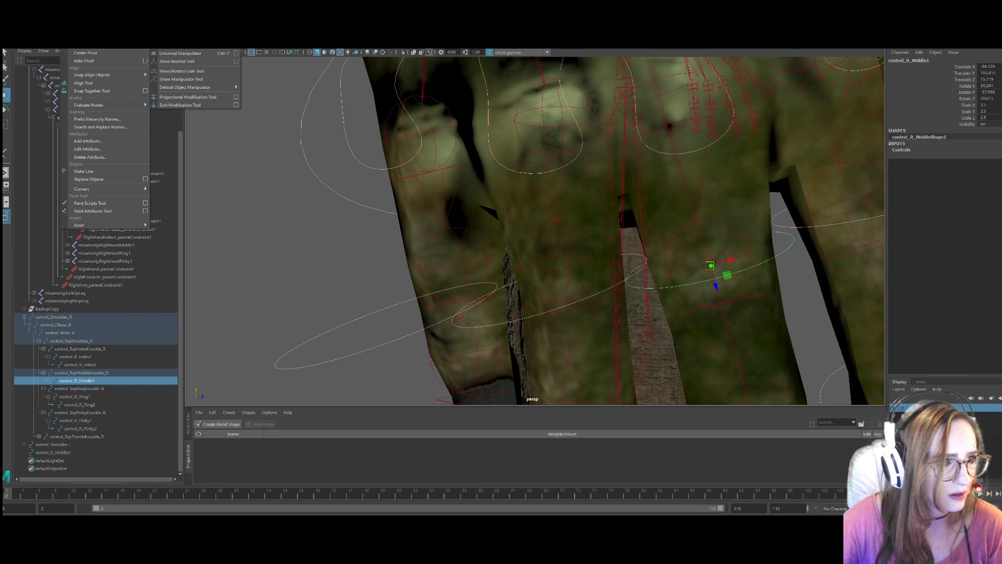
click(89, 44)
alt+drag(429, 208, 702, 265)
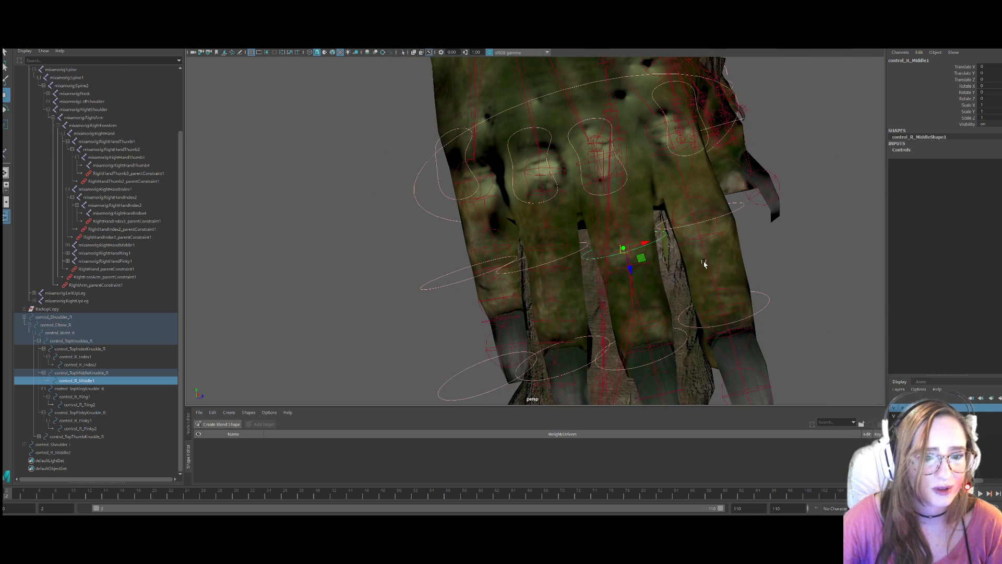
key(d)
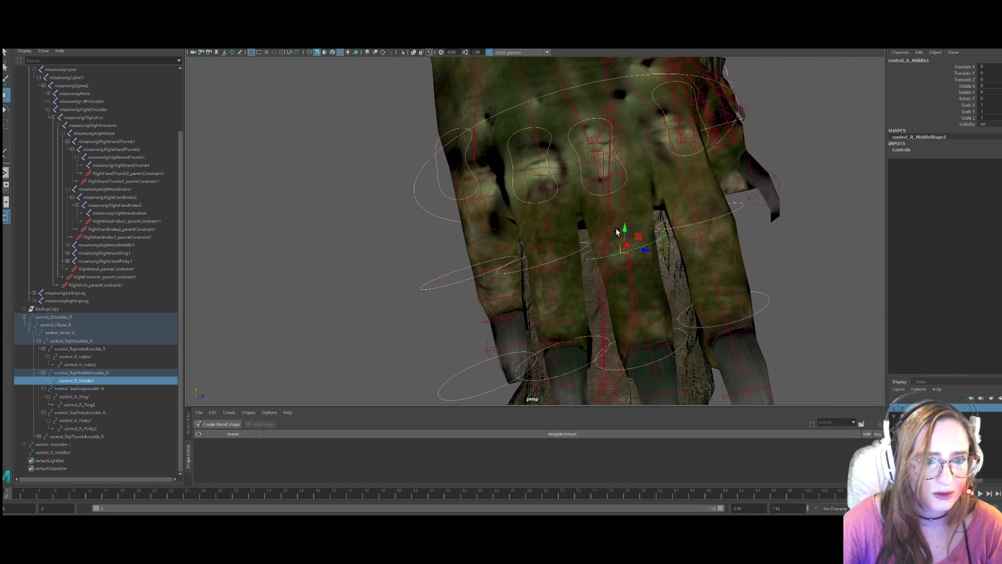
Parent-constrain the RightHandMiddle2 joint to control_R_Middle1 with maintained offset, constraining all rotate axes and no translation.
click(617, 232)
click(198, 2)
click(263, 15)
click(256, 190)
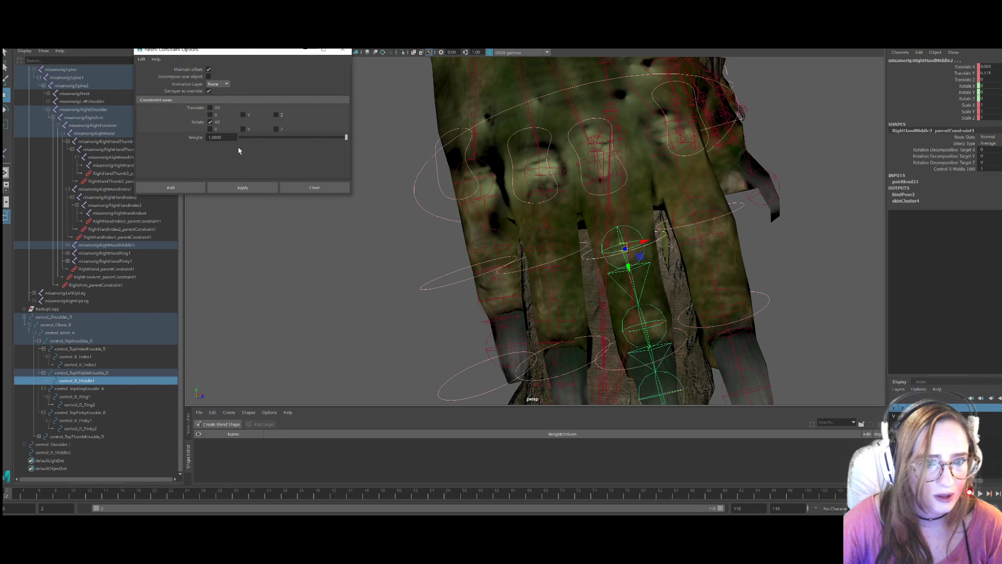
click(343, 50)
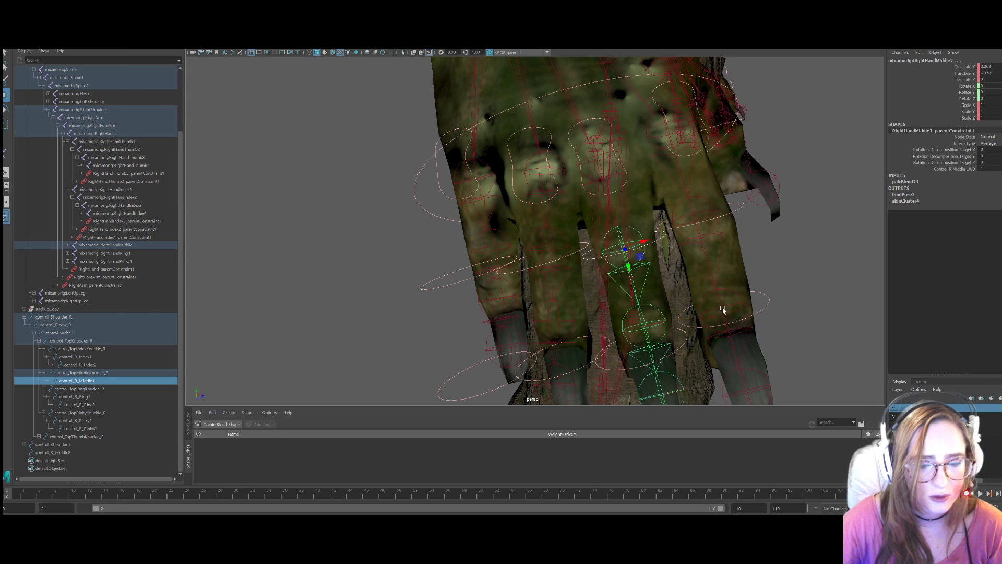
Test-rotate control_R_Middle1 to check that it bends the middle finger, and undo the rotation.
click(658, 243)
key(e)
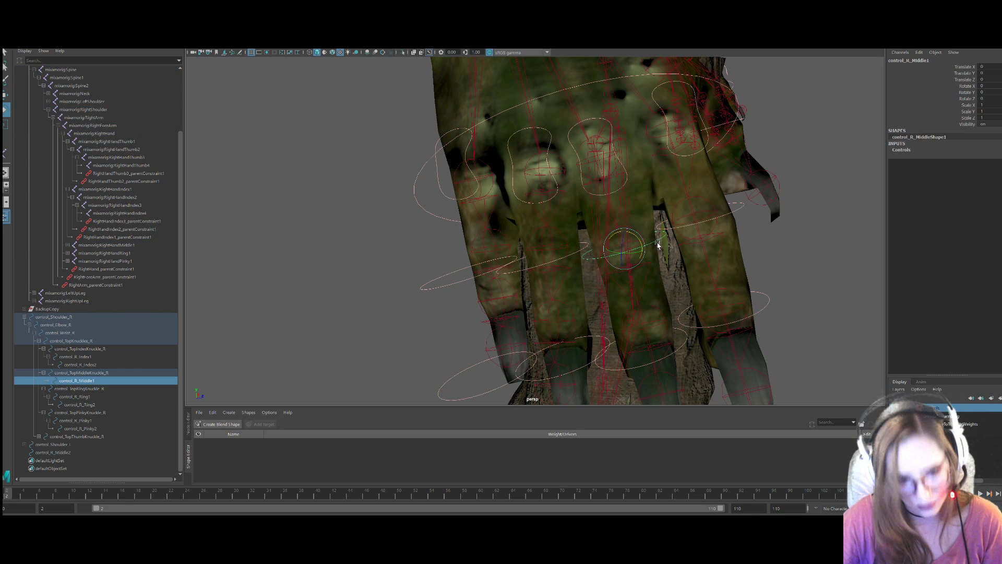
drag(616, 243, 621, 256)
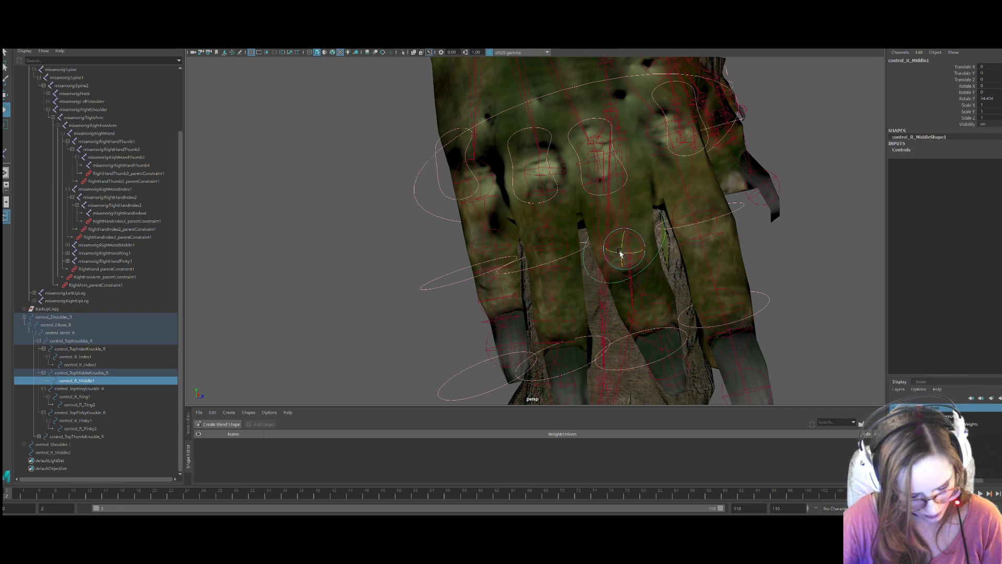
key(ctrl+z)
Select control_R_Middle2 and move it so its ring surrounds the outer joint of the middle finger.
click(678, 353)
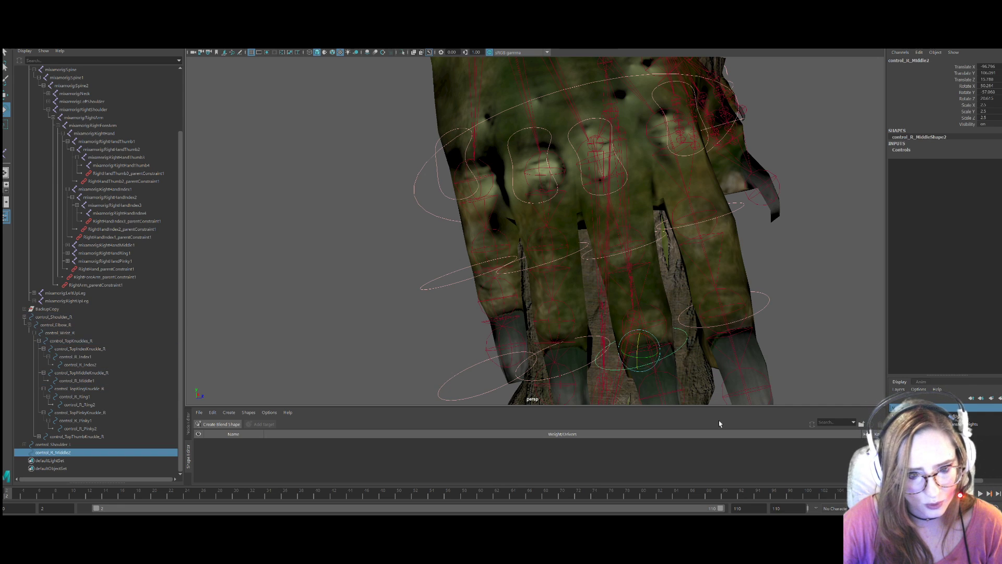
key(w)
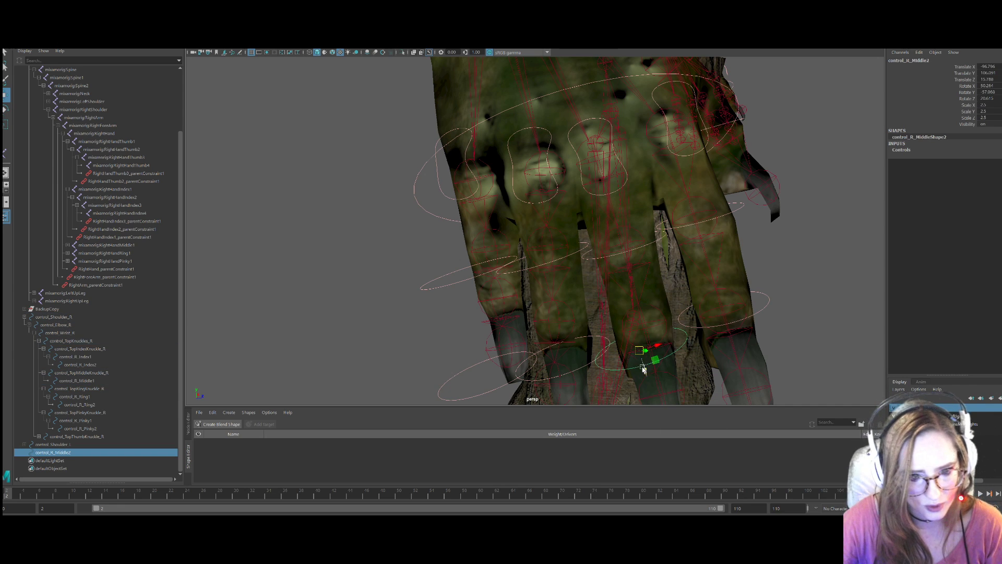
drag(643, 368, 654, 317)
alt+drag(723, 331, 688, 362)
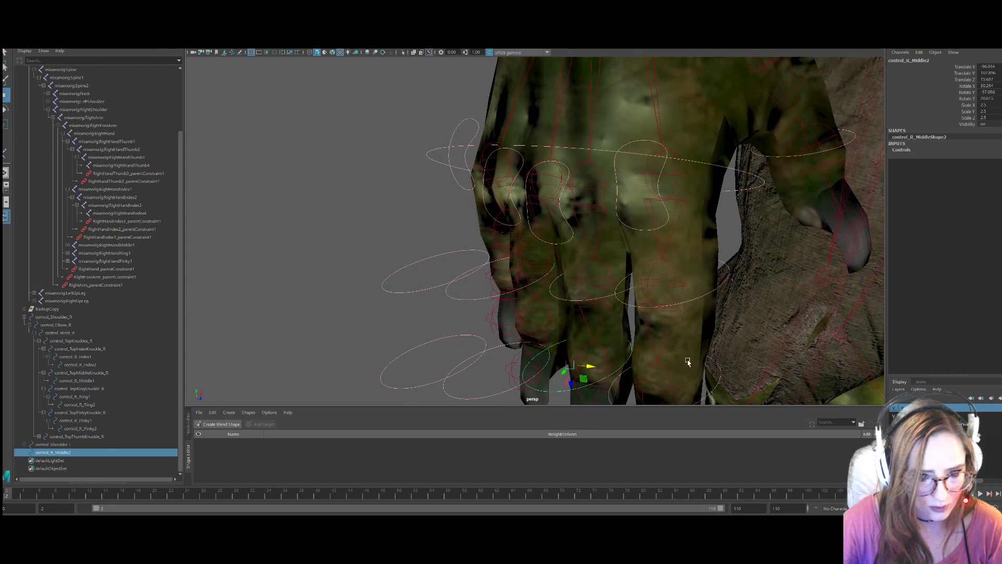
drag(569, 368, 671, 342)
drag(653, 301, 459, 327)
alt+drag(619, 379, 689, 402)
drag(649, 314, 644, 306)
alt+drag(667, 345, 680, 369)
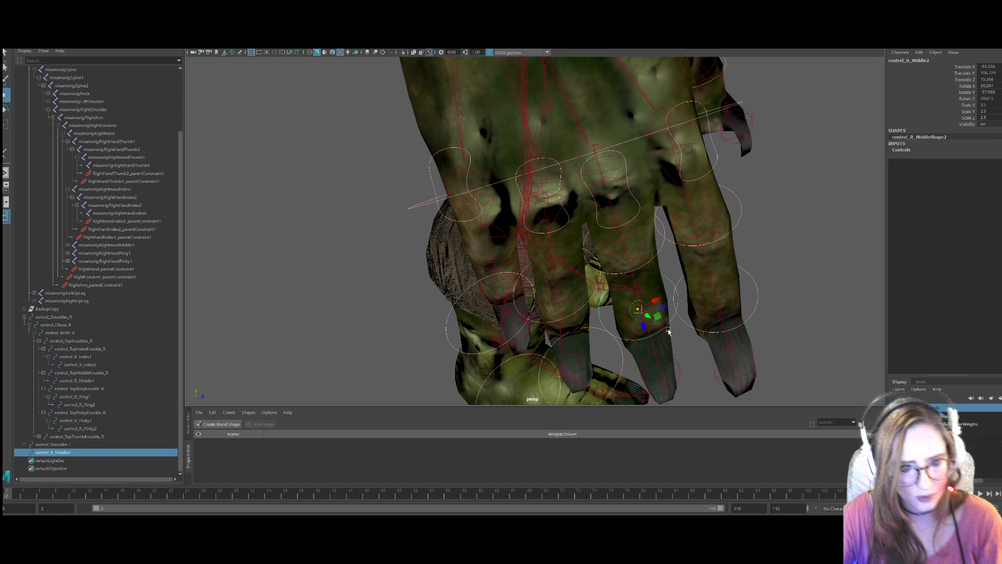
Move the pivot of control_R_Middle2 onto the centre of the outer middle finger joint.
key(w)
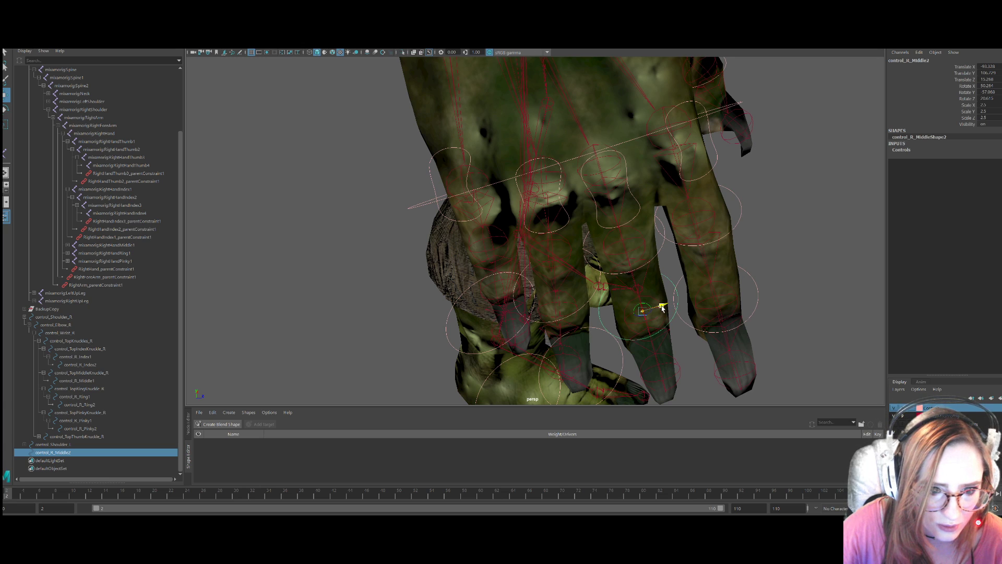
mouse_move(652, 335)
alt+mouse_down()
mouse_move(637, 336)
mouse_move(656, 339)
mouse_move(650, 329)
alt+mouse_up()
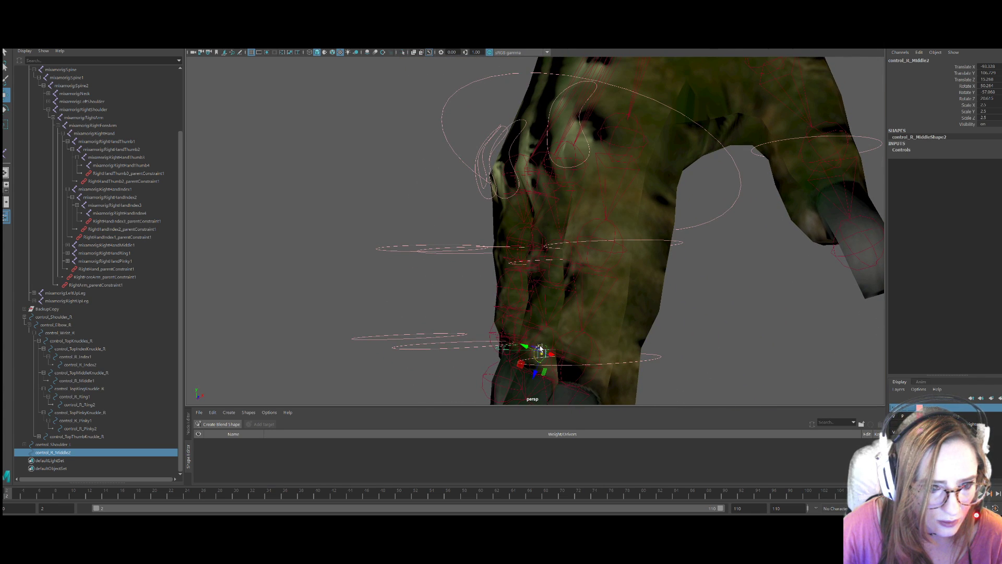
alt+drag(539, 368, 678, 378)
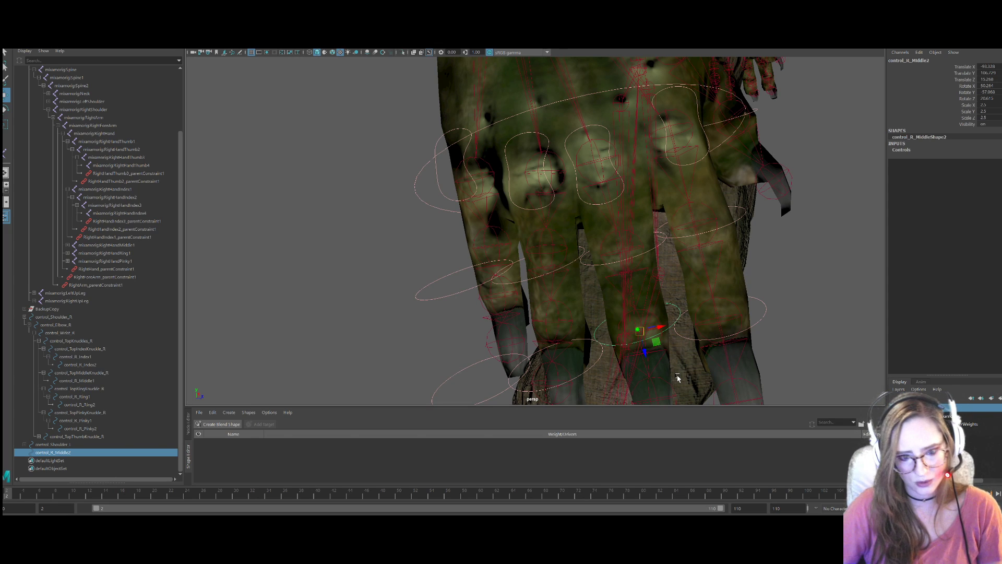
Freeze the transformations of control_R_Middle2 and parent it under control_R_Middle1 in the hierarchy.
click(68, 5)
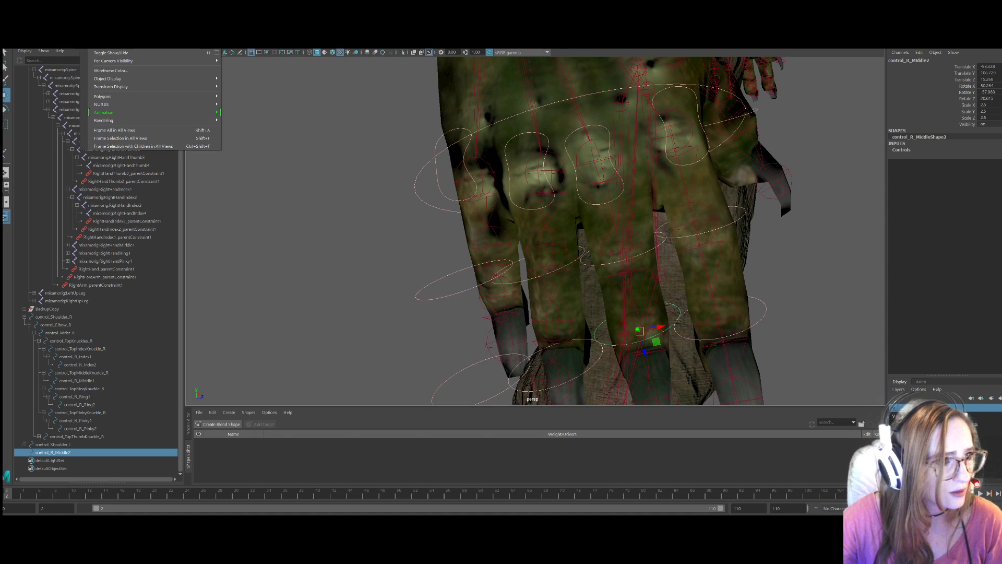
mouse_move(70, 3)
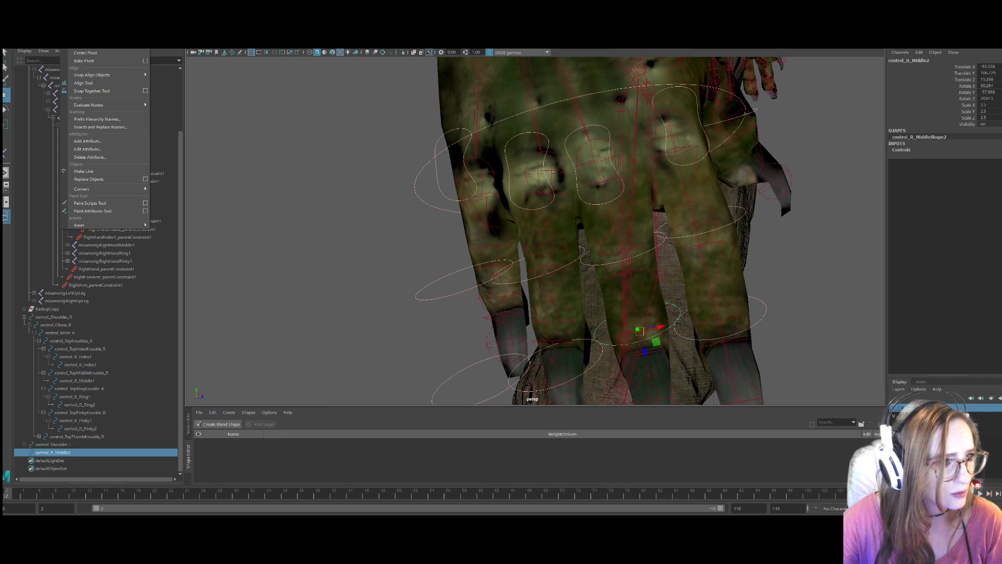
click(96, 39)
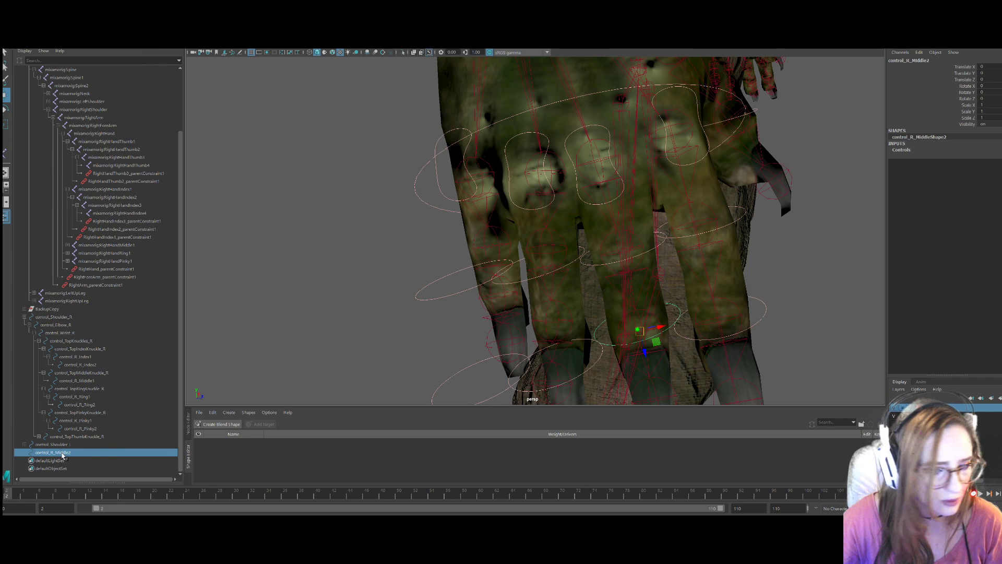
click(58, 454)
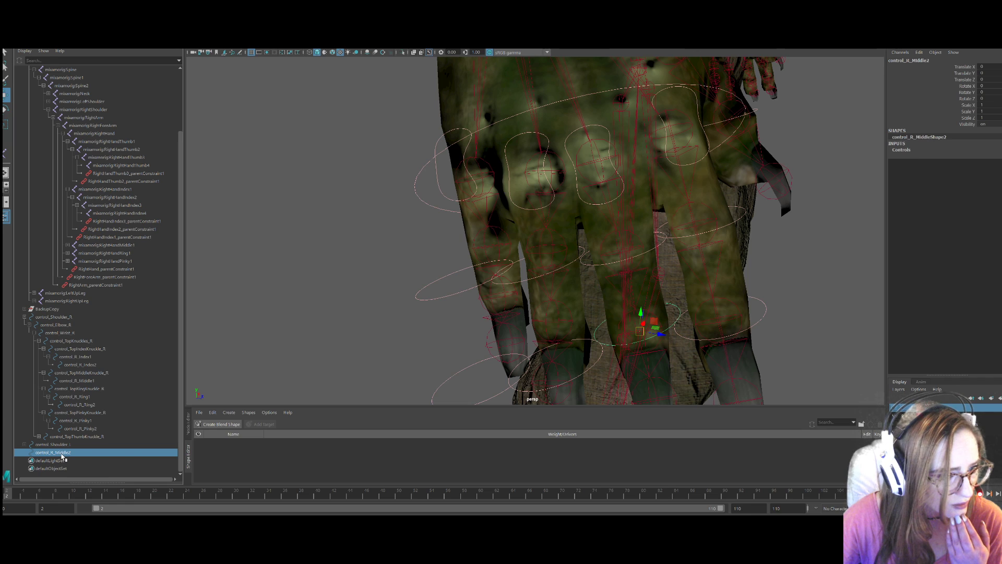
middle_drag(62, 456, 85, 381)
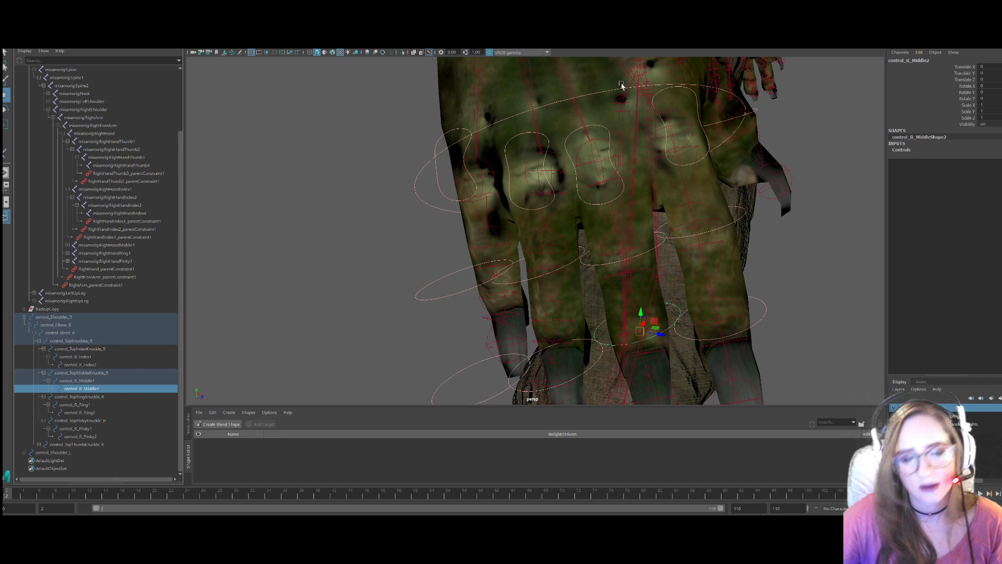
Parent-constrain the RightHandMiddle3 joint to control_R_Middle2 with maintained offset, constraining all rotate axes and no translation.
key(q)
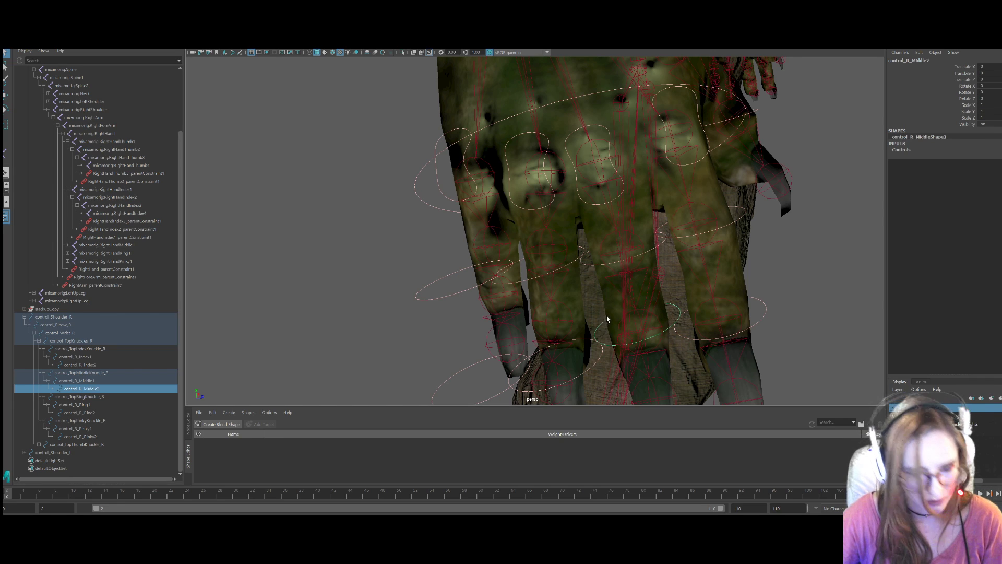
click(635, 325)
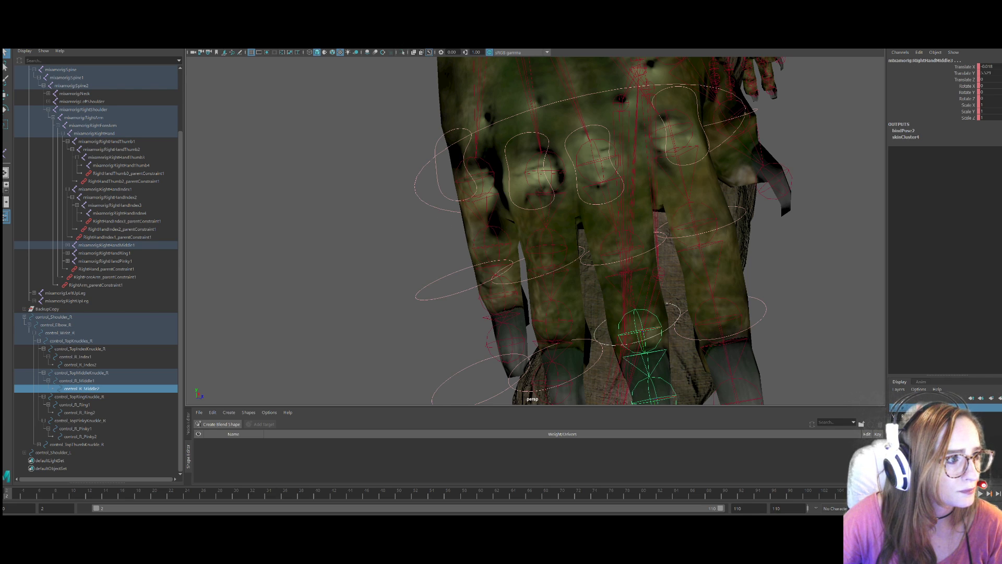
click(196, 2)
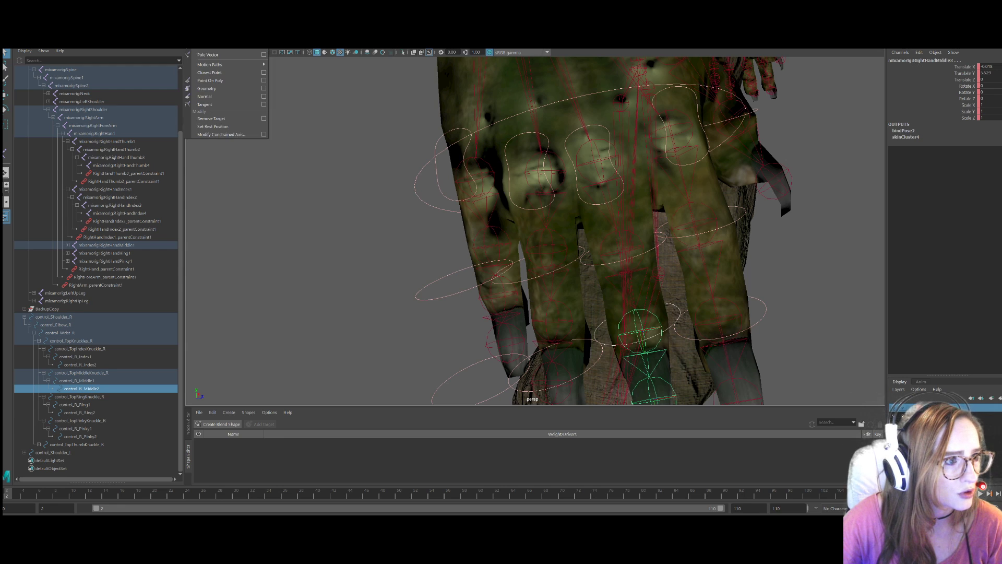
click(263, 15)
click(243, 187)
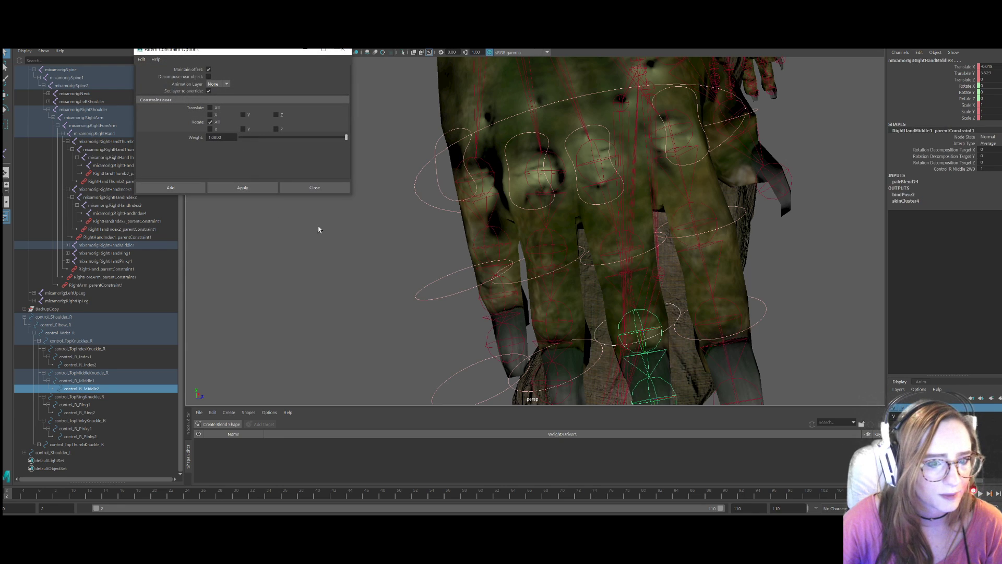
Test-rotate control_R_Middle2, control_R_Middle1 and the middle knuckle control in turn, undoing each rotation.
click(672, 332)
key(e)
mouse_move(640, 334)
mouse_down()
mouse_move(638, 323)
mouse_move(641, 334)
mouse_up()
key(ctrl+z)
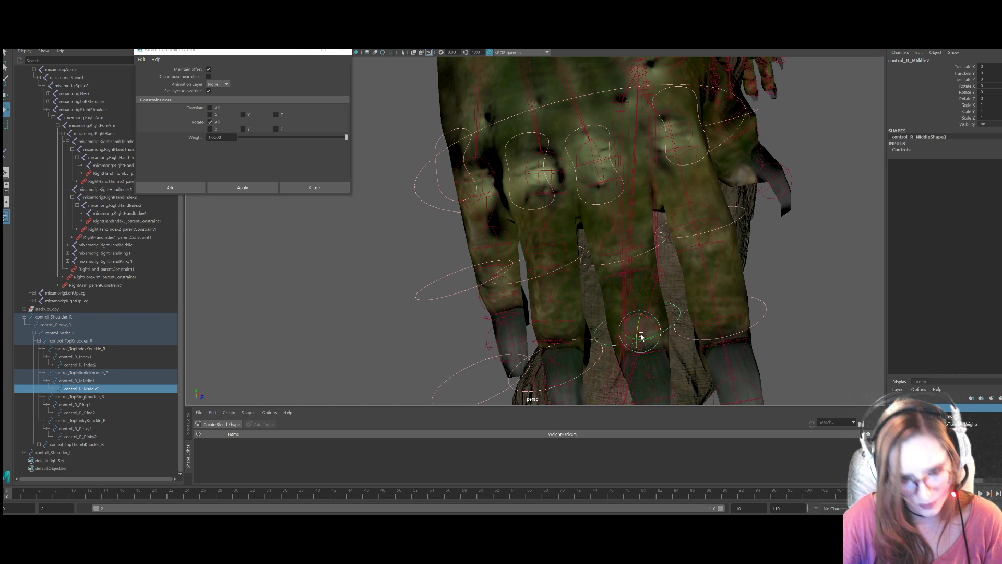
click(653, 250)
drag(624, 251, 621, 272)
key(ctrl+z)
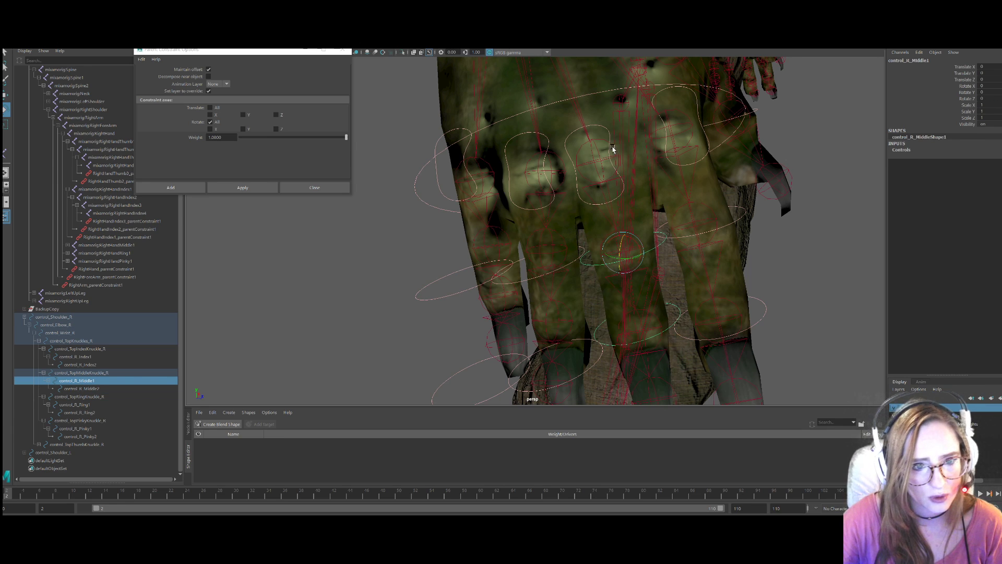
click(607, 130)
drag(595, 151, 595, 174)
key(ctrl+z)
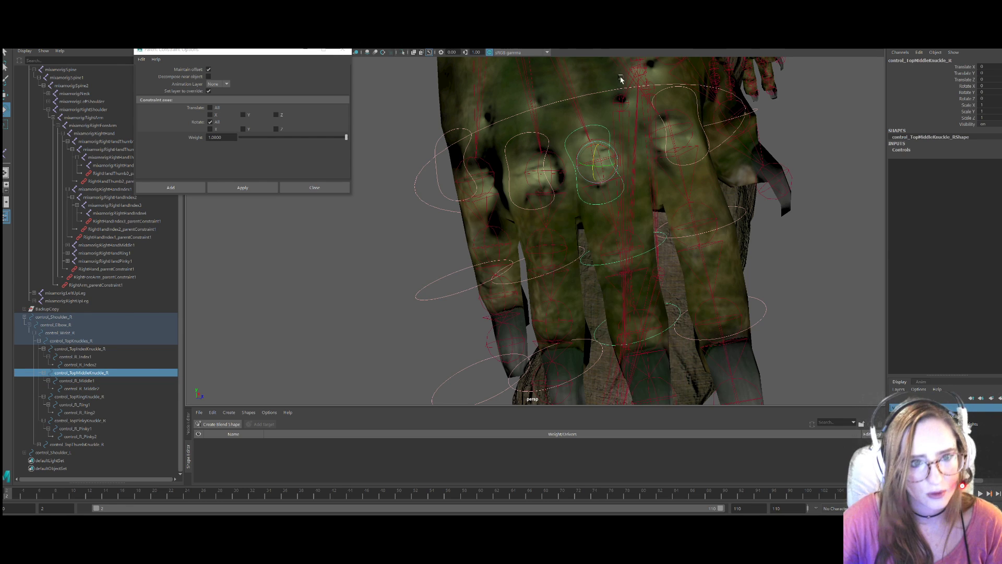
Test-rotate control_TopKnuckles_R to check that all fingers follow, and undo the rotation.
click(613, 91)
drag(574, 156, 564, 131)
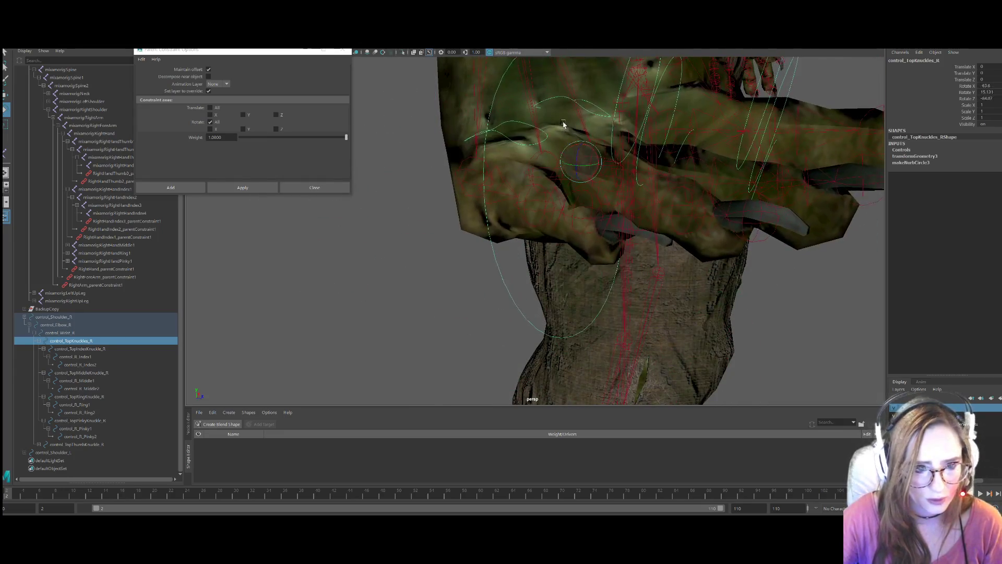
key(ctrl+z)
Unparent control_R_Ring2 from control_R_Ring1 so it sits at the top level of the hierarchy.
scroll(642, 235, down, 5)
click(712, 270)
alt+drag(711, 270, 585, 287)
scroll(620, 248, up, 5)
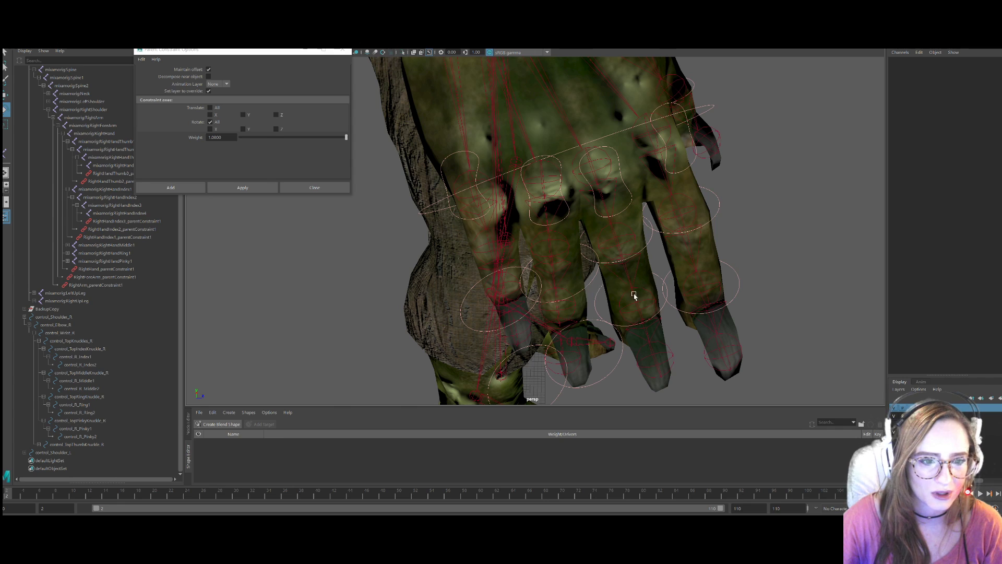
click(593, 283)
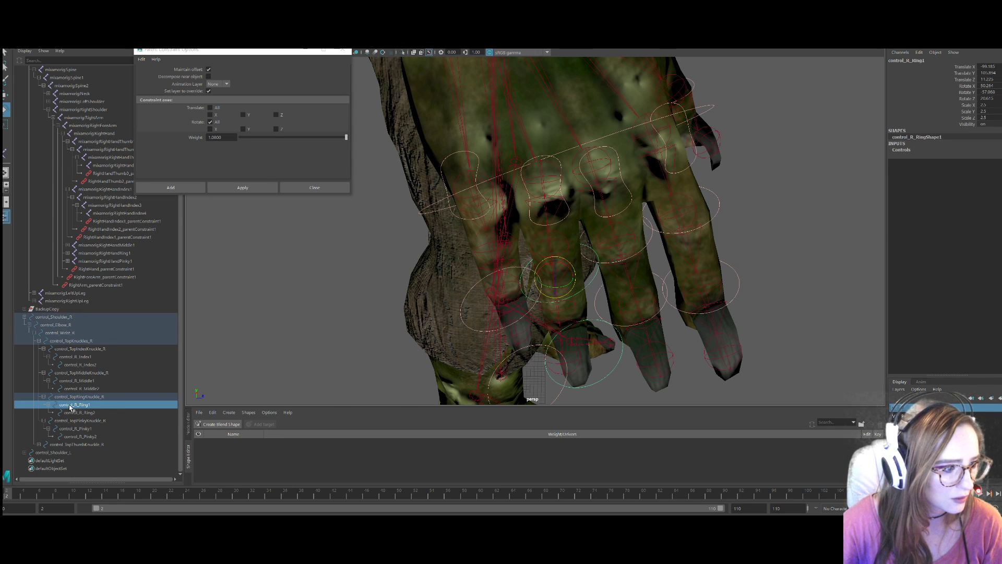
scroll(55, 409, up, 1)
click(51, 413)
click(78, 421)
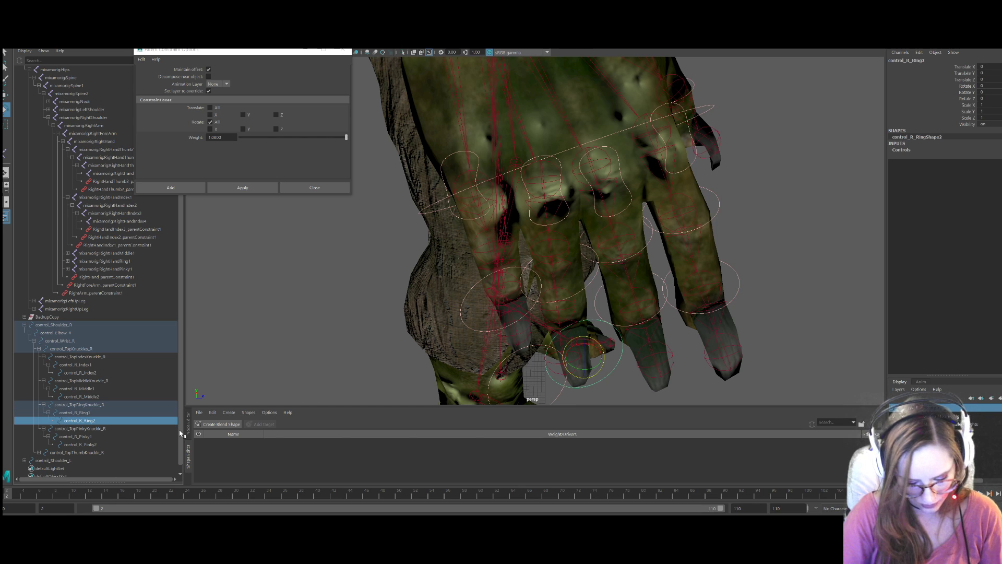
key(shift+p)
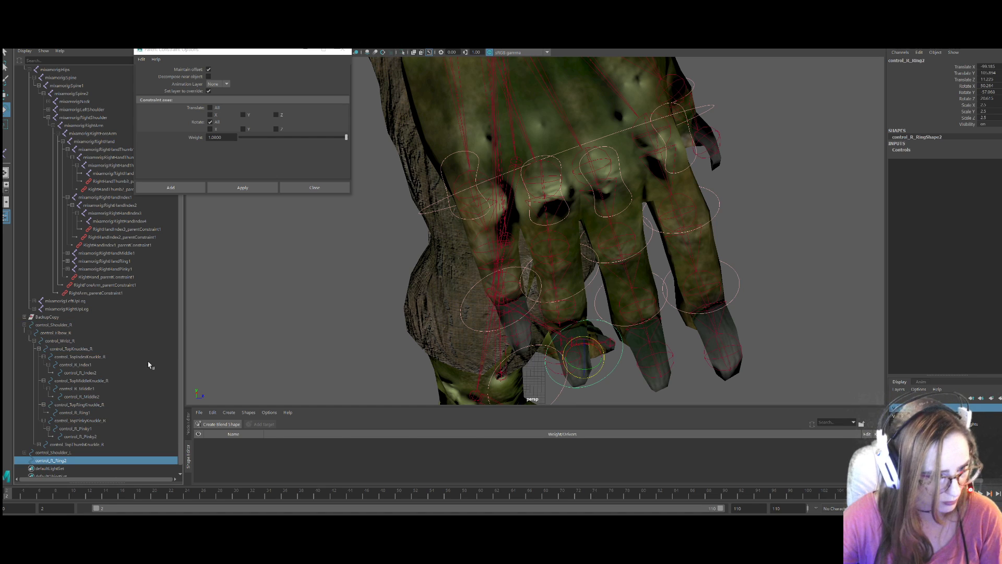
Select control_R_Ring1 and move it up to the ring finger's joint below the knuckle.
click(588, 286)
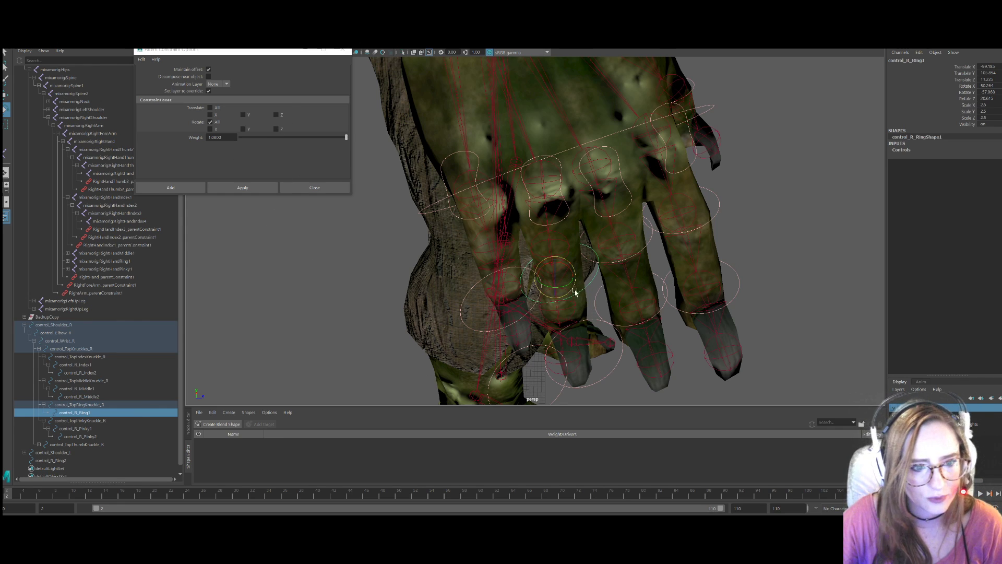
key(w)
drag(559, 292, 588, 293)
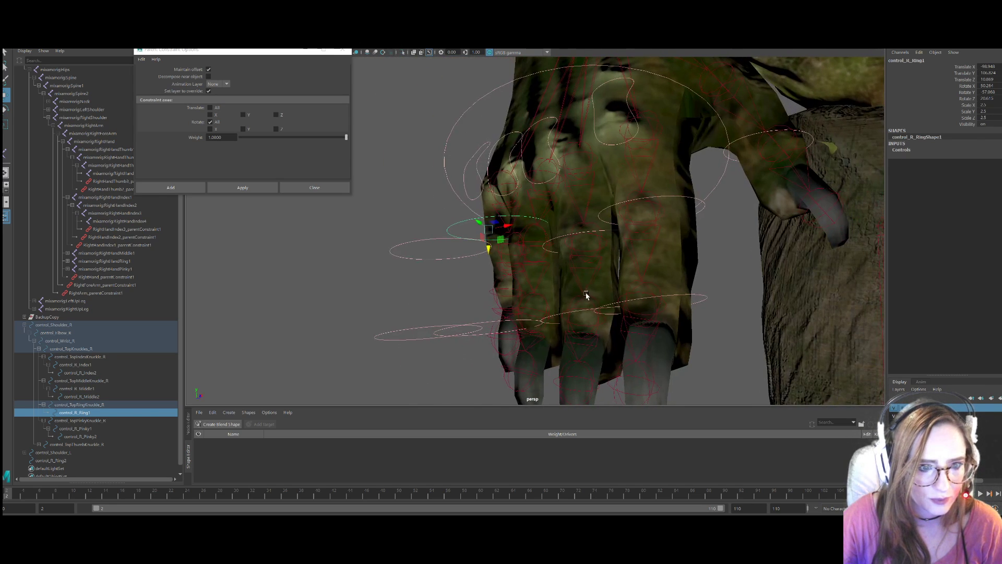
drag(489, 230, 534, 246)
alt+drag(554, 266, 602, 314)
drag(571, 271, 616, 282)
Rotate control_R_Ring1 to match the ring finger's angle and adjust its position to surround the finger.
key(e)
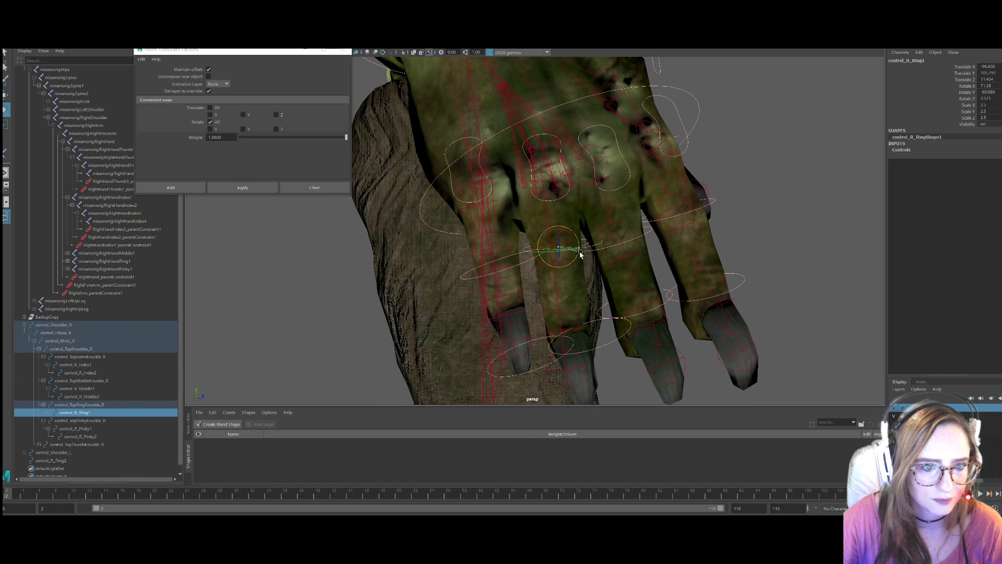
key(r)
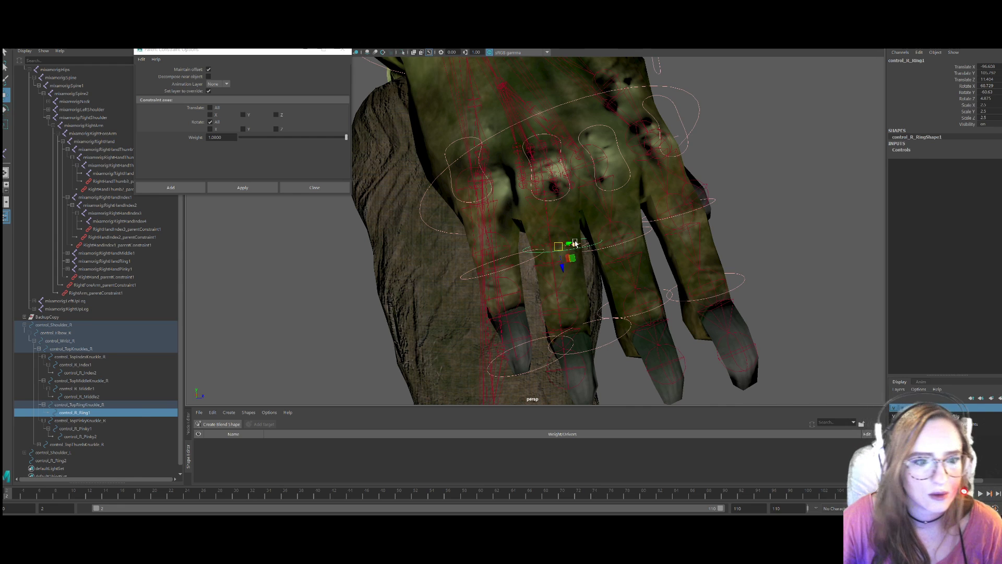
alt+drag(569, 248, 620, 301)
drag(581, 232, 711, 317)
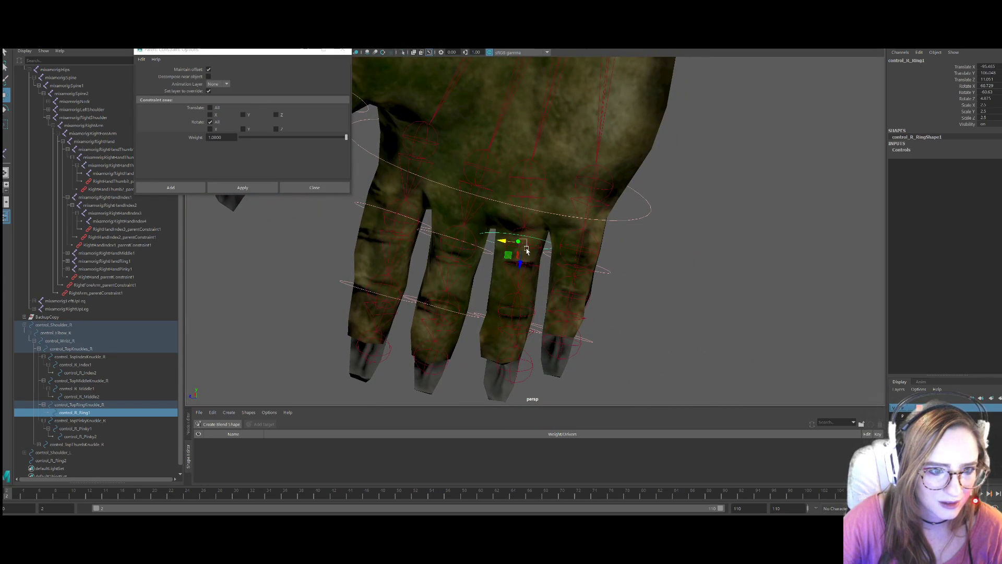
drag(523, 245, 488, 285)
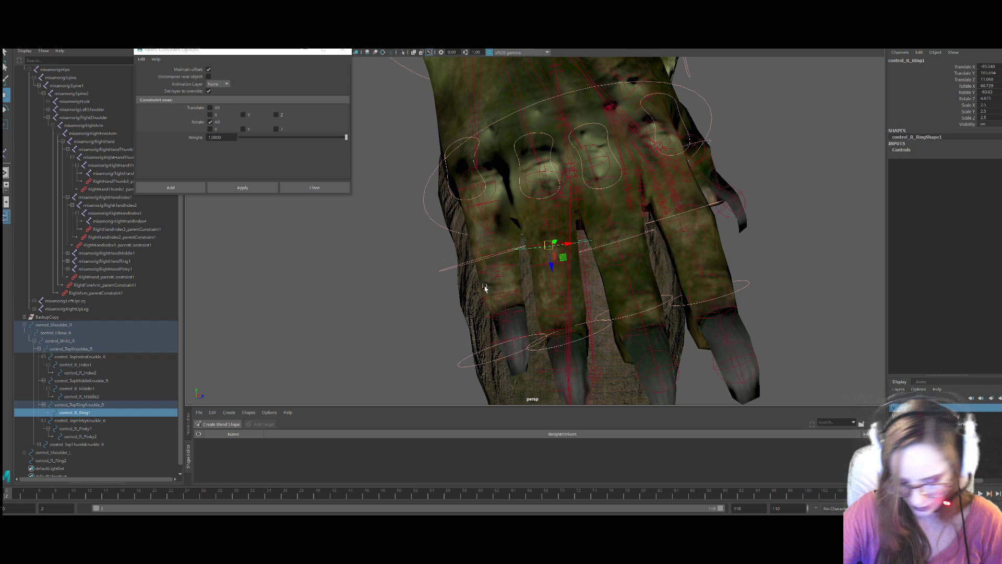
Move the pivot of control_R_Ring1 onto the centre of the ring finger joint.
alt+right_drag(485, 287, 536, 317)
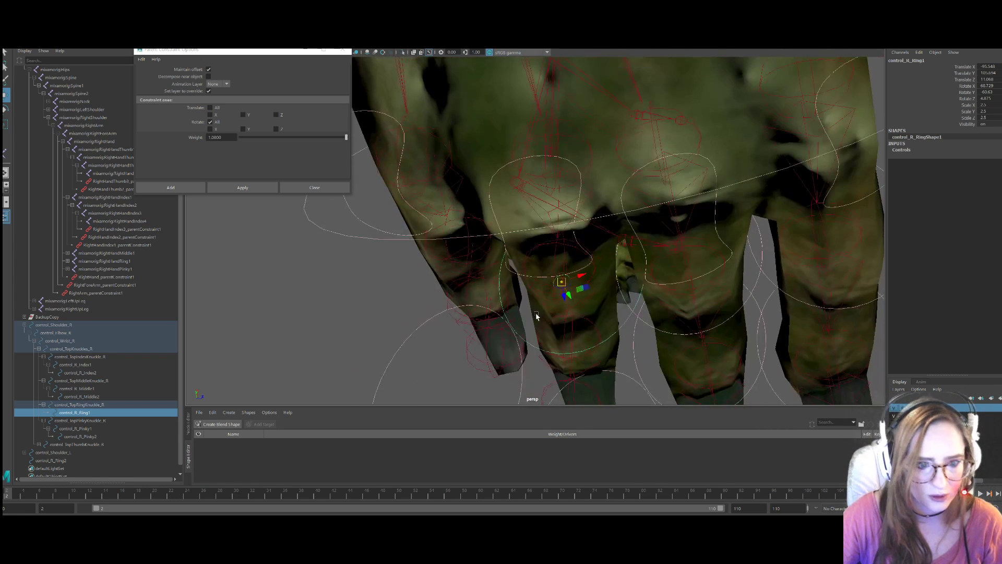
mouse_move(569, 296)
mouse_down()
mouse_move(554, 282)
mouse_move(577, 276)
mouse_move(597, 296)
mouse_move(584, 264)
mouse_move(563, 282)
mouse_up()
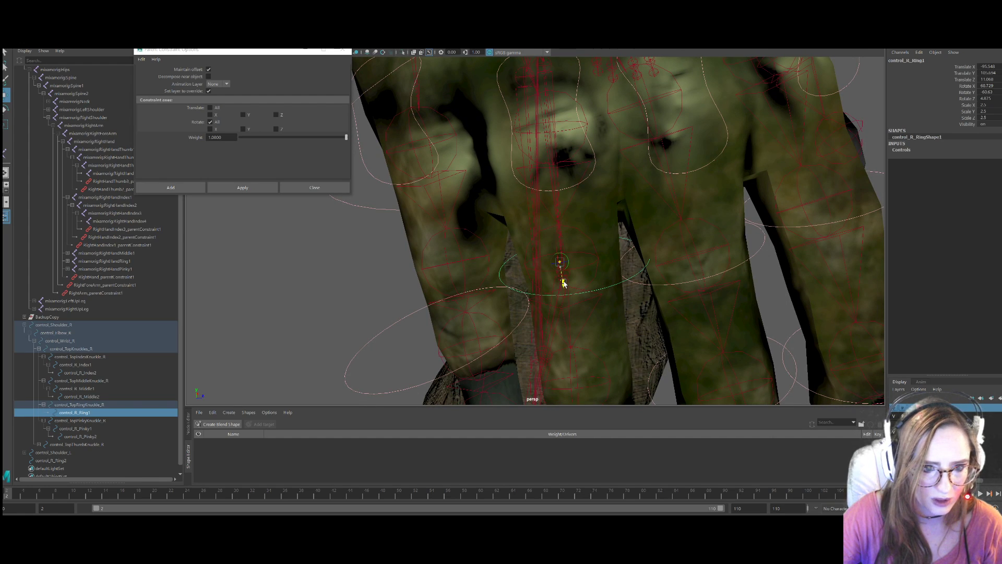
alt+drag(679, 302, 586, 296)
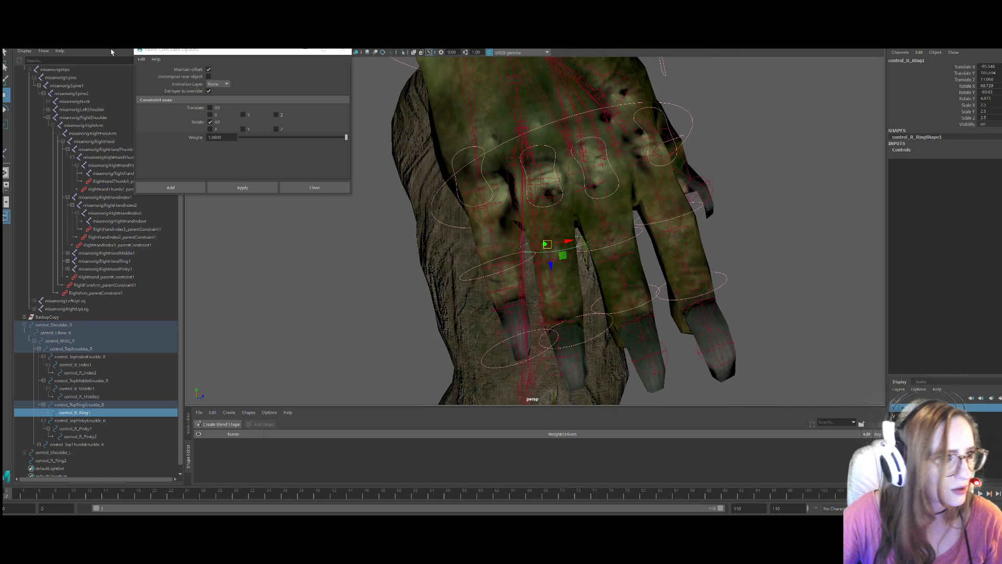
Freeze the transformations of control_R_Ring1.
click(87, 47)
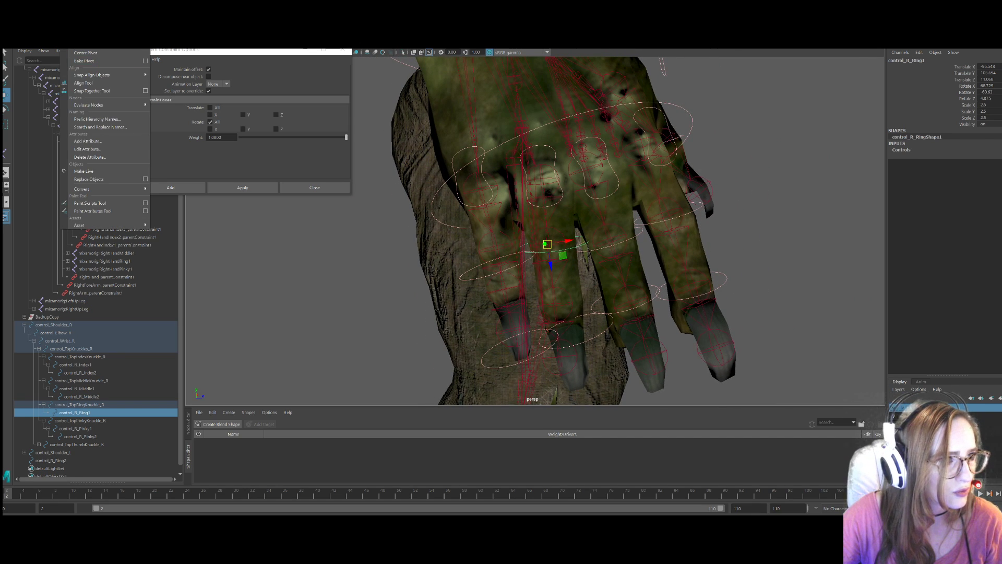
mouse_move(94, 39)
click(354, 291)
alt+drag(328, 264, 380, 250)
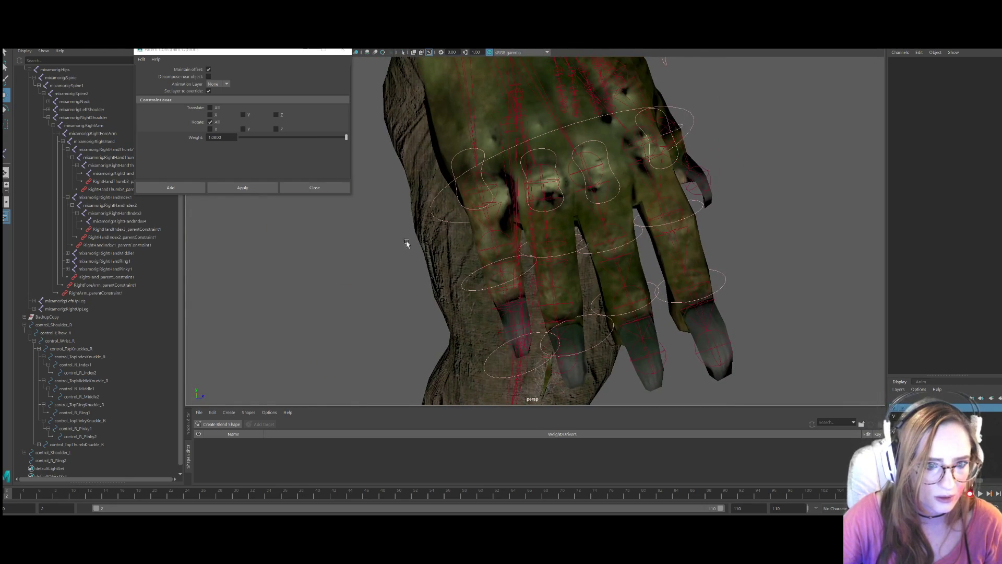
click(576, 255)
mouse_move(293, 233)
alt+mouse_down()
mouse_move(291, 210)
mouse_move(294, 222)
alt+mouse_up()
click(69, 2)
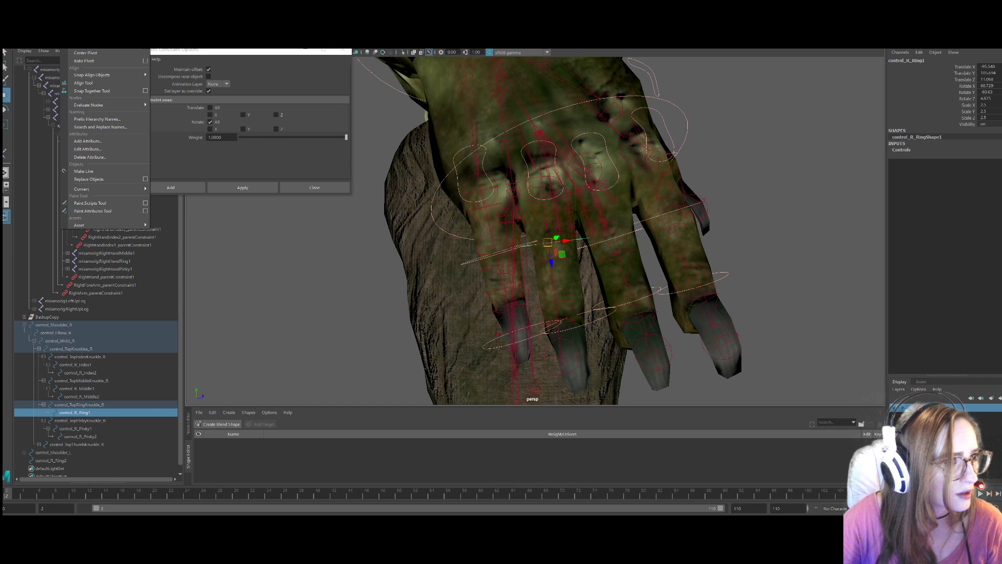
click(99, 31)
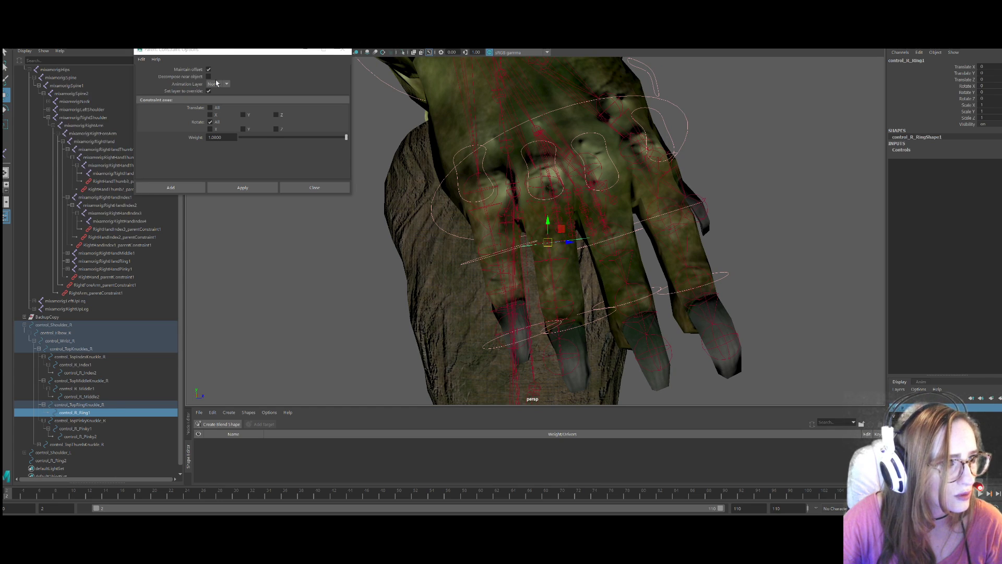
Parent-constrain the RightHandRing2 joint to control_R_Ring1 with rotation only and the offset maintained.
shift+click(551, 260)
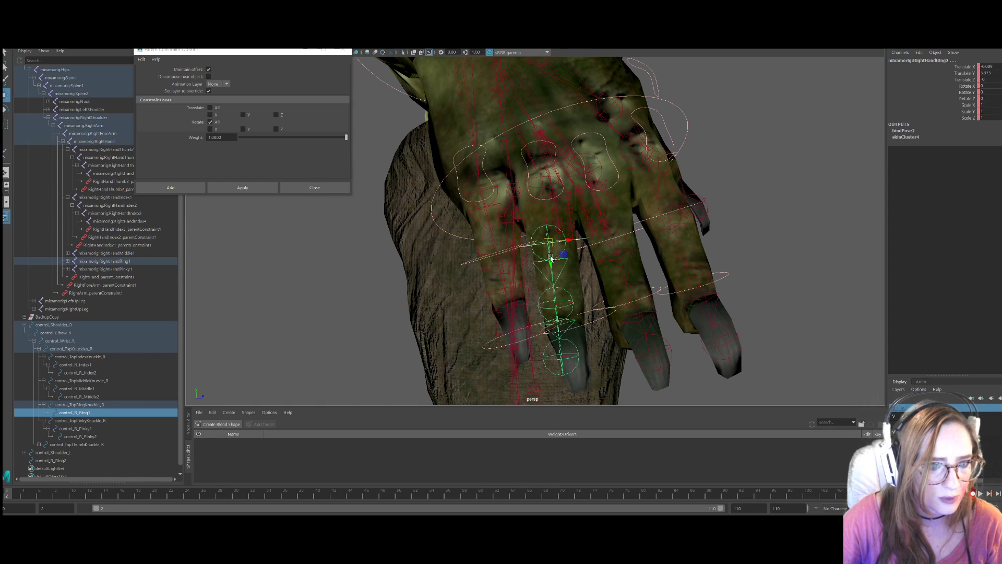
click(261, 189)
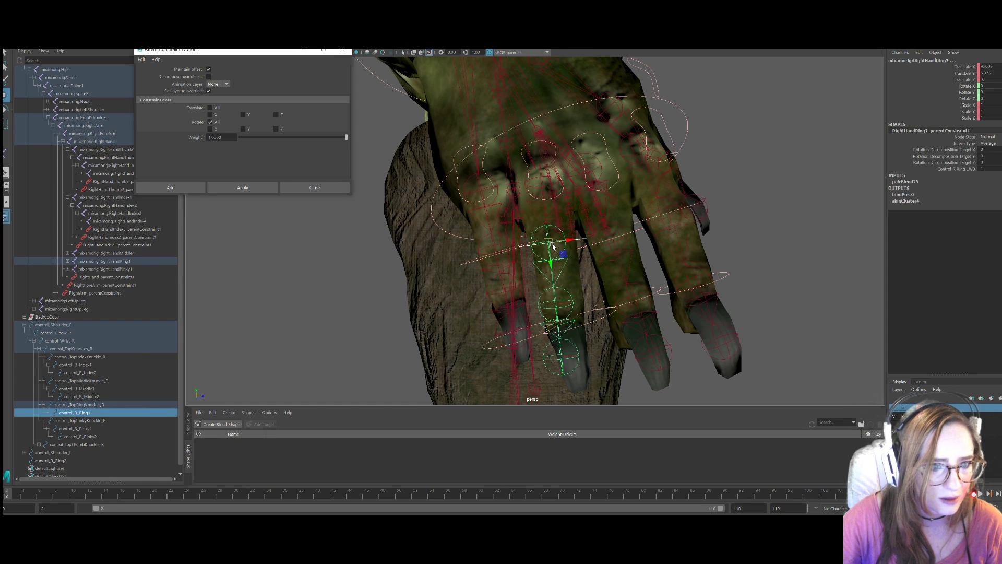
click(231, 282)
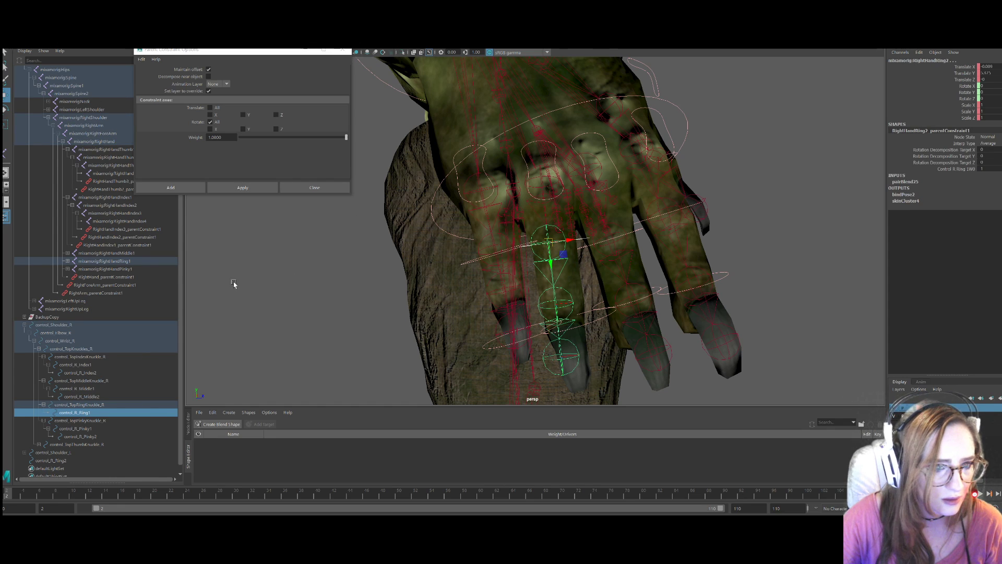
Rotate control_R_Ring1 to test how the ring finger bends, and undo the rotation.
click(578, 242)
drag(547, 247, 545, 240)
key(ctrl+z)
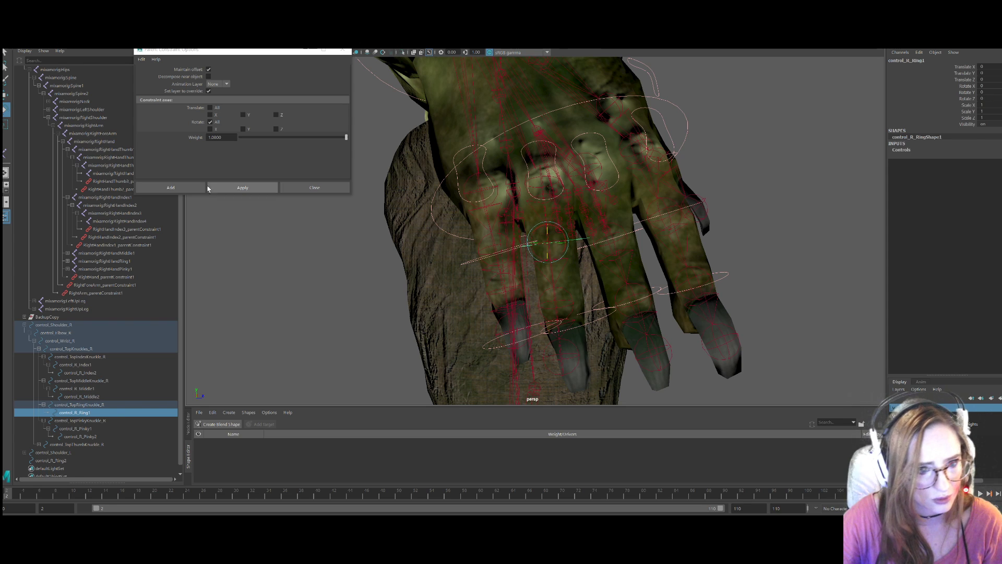
Select control_R_Ring2 and move it closer to the end of the ring finger.
click(600, 323)
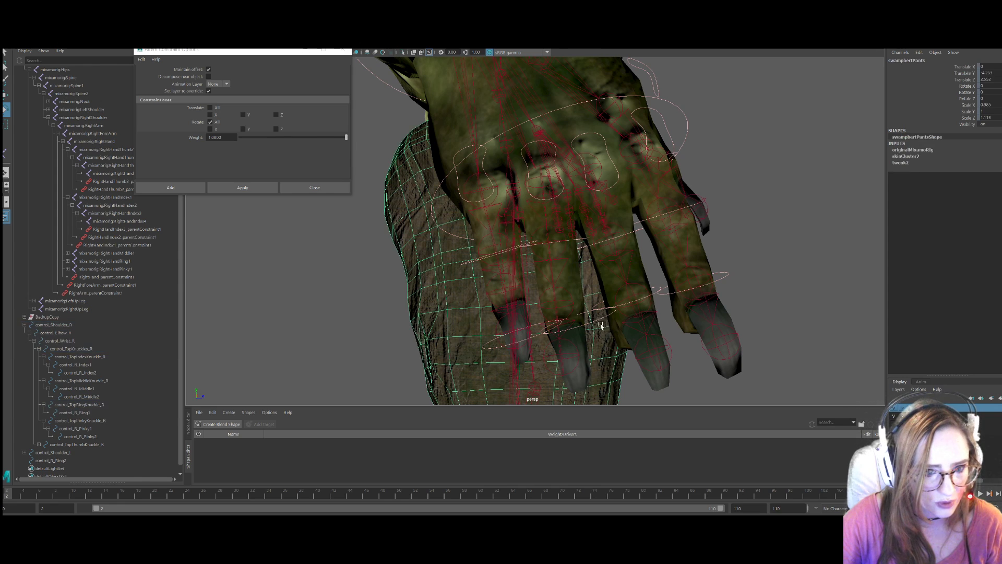
click(596, 322)
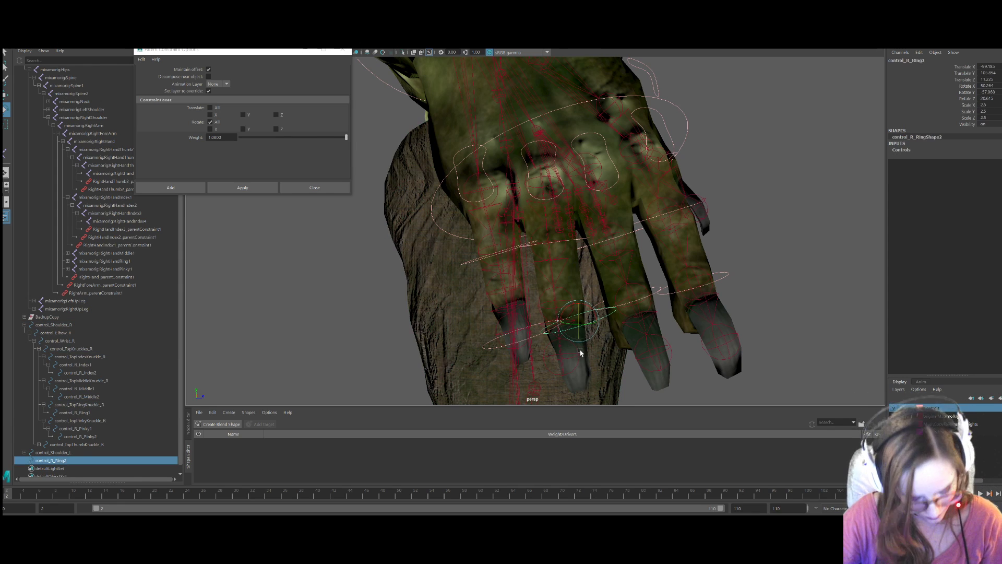
drag(585, 319, 591, 349)
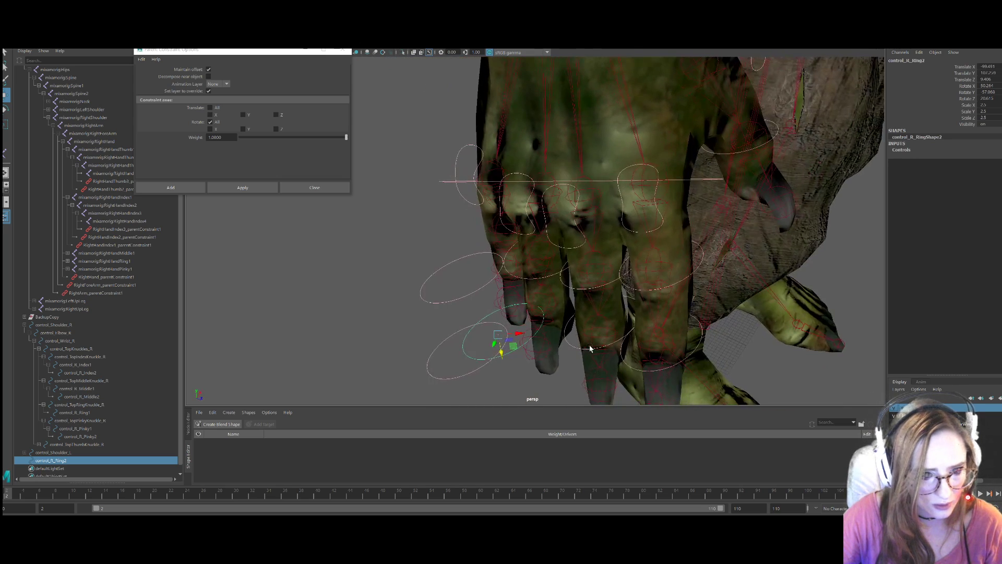
drag(495, 334, 600, 348)
drag(583, 285, 598, 376)
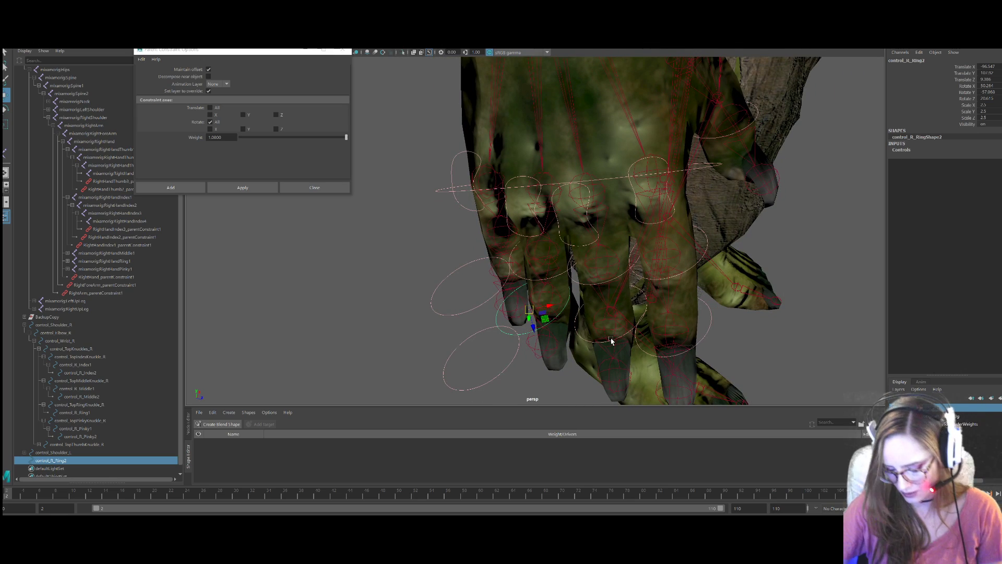
Show the model in untextured shading and move control_R_Ring2 around the ring finger's outer joint.
key(5)
alt+drag(621, 309, 686, 316)
drag(553, 296, 619, 319)
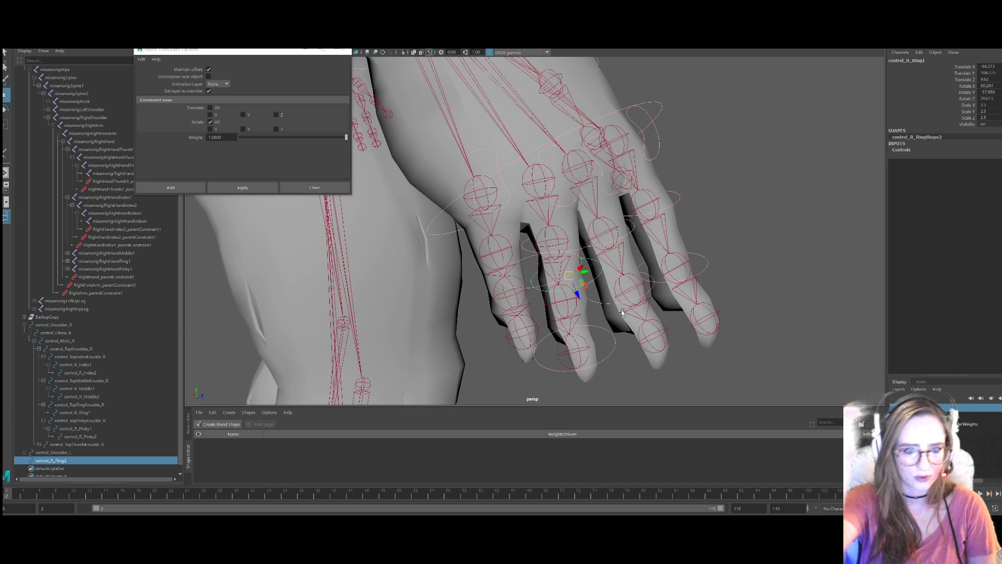
mouse_move(610, 355)
alt+mouse_down()
mouse_move(595, 350)
mouse_move(607, 355)
alt+mouse_up()
drag(575, 296, 575, 319)
alt+drag(659, 338, 652, 348)
drag(585, 295, 650, 323)
drag(571, 289, 554, 291)
alt+drag(636, 318, 582, 316)
Rotate control_R_Ring2 to match the ring finger's angle and refine its position around the outer joint.
click(562, 346)
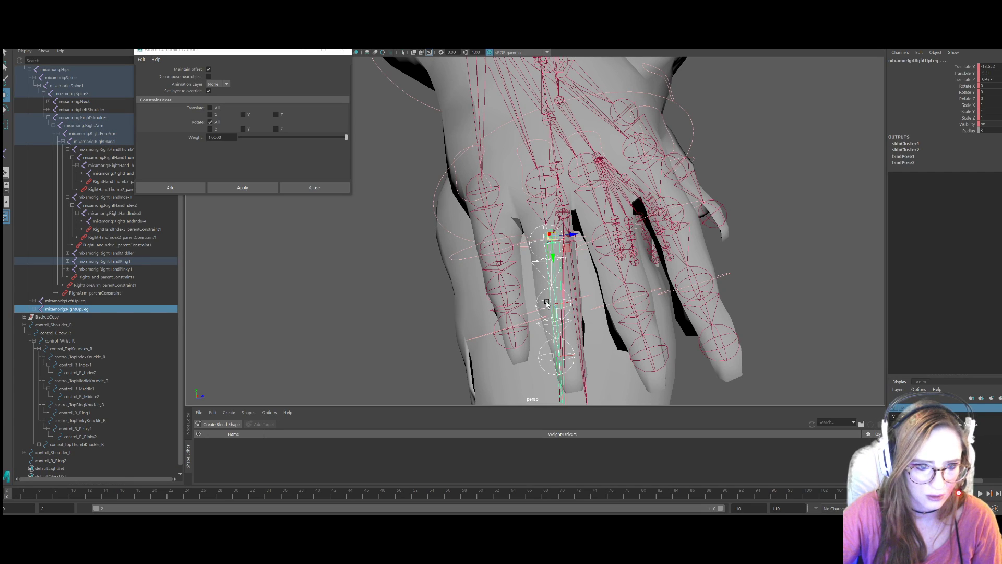
click(581, 300)
alt+drag(581, 299, 611, 312)
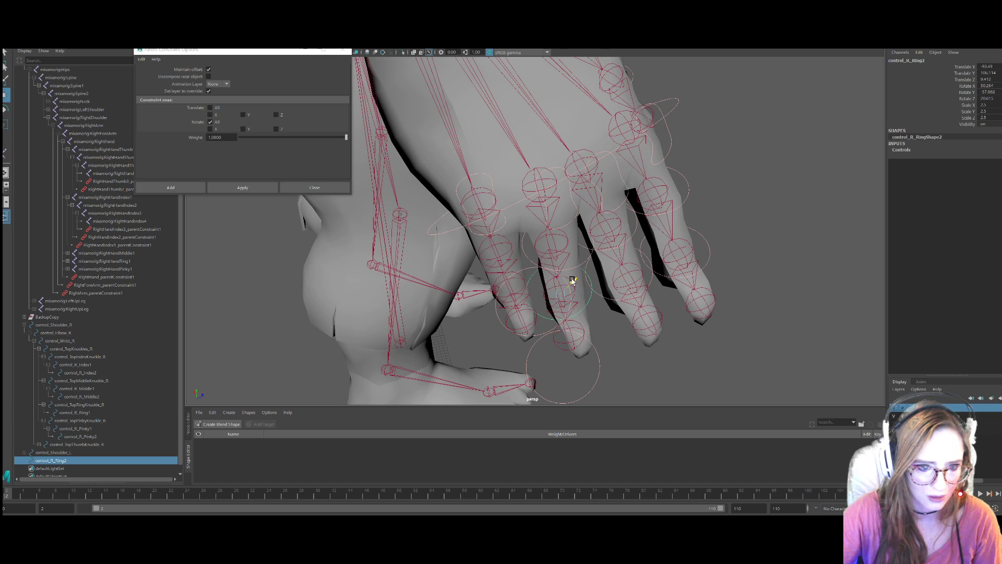
alt+drag(614, 317, 601, 316)
key(e)
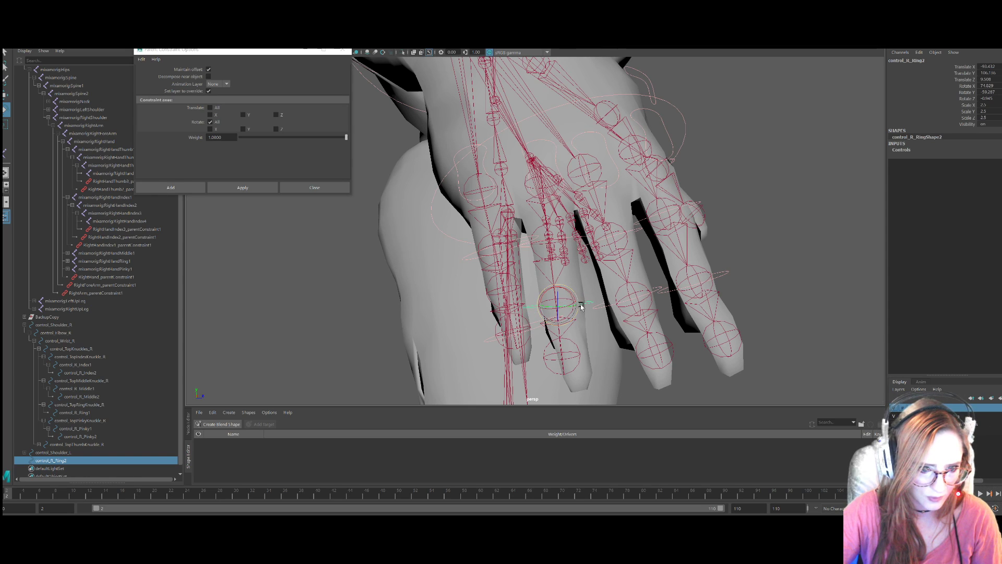
key(w)
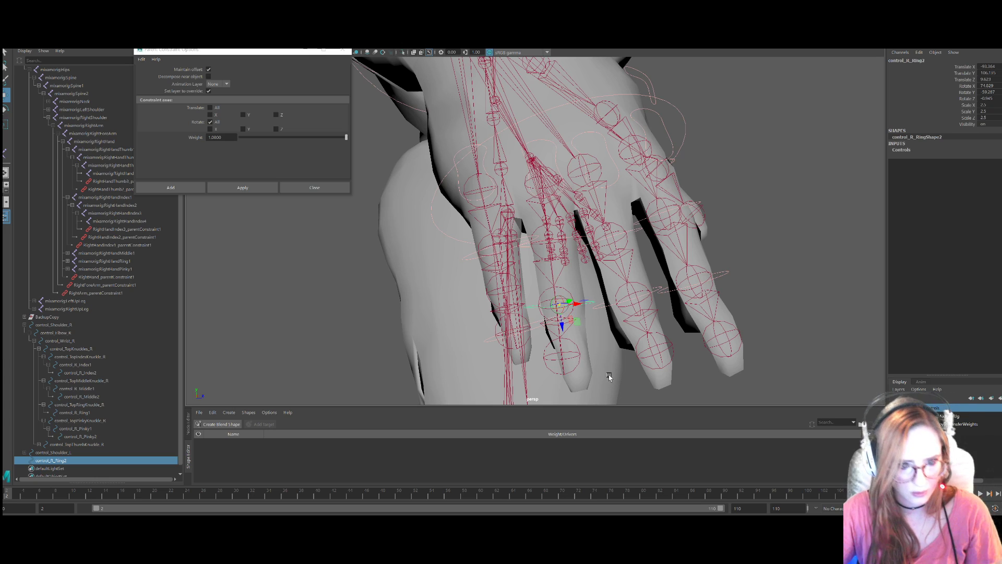
Move the pivot of control_R_Ring2 onto the centre of the ring finger's outer joint and freeze the control's transformations.
alt+drag(613, 364, 620, 383)
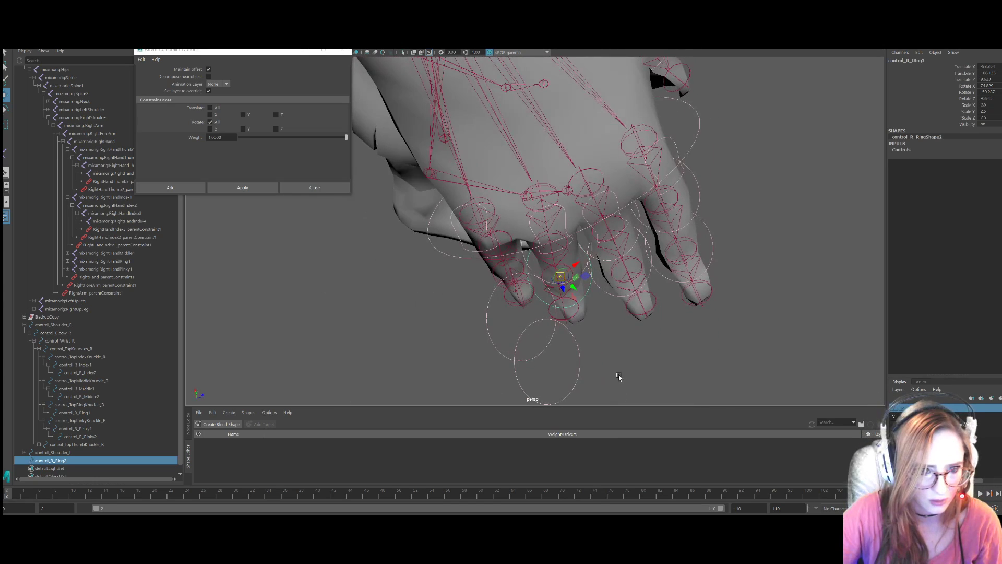
drag(576, 266, 645, 334)
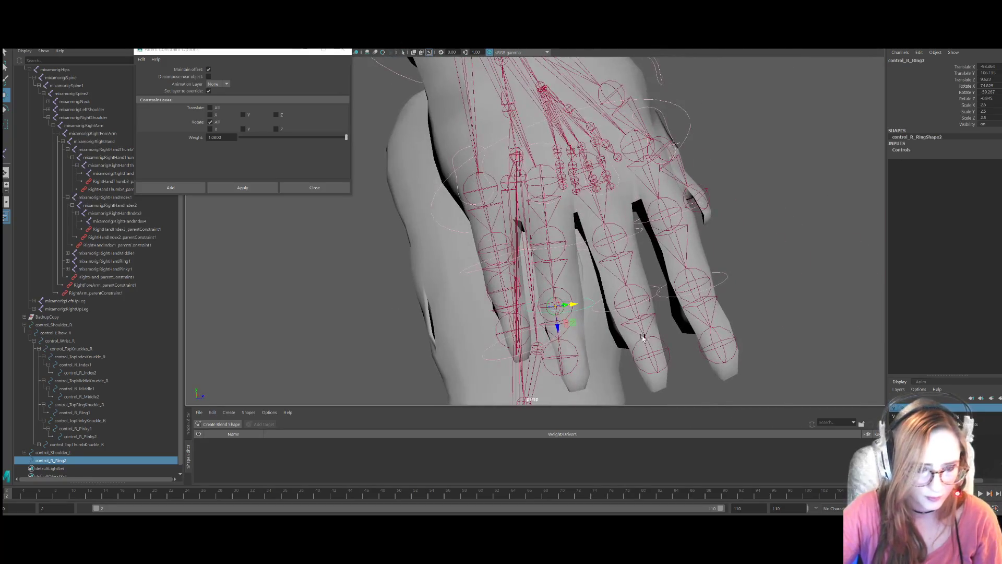
key(Insert)
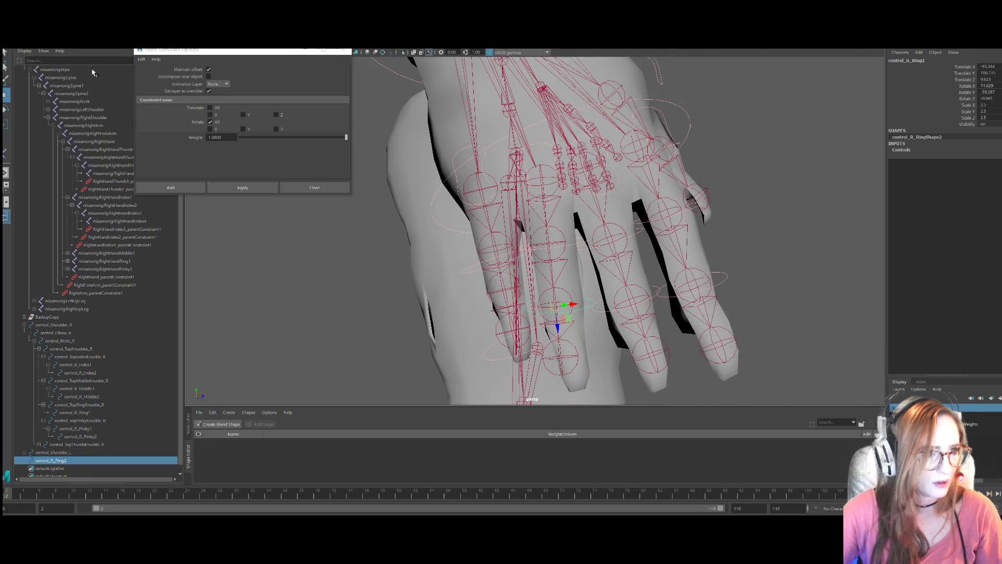
click(69, 3)
click(93, 31)
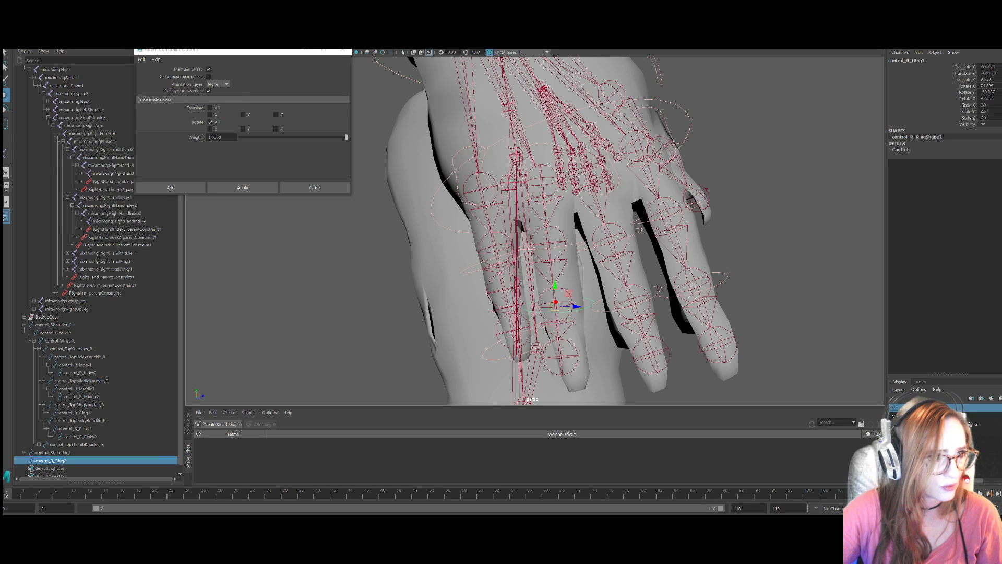
Parent-constrain the RightHandRing3 joint to control_R_Ring2 with rotation only, and parent control_R_Ring2 under control_R_Ring1 in the hierarchy.
key(q)
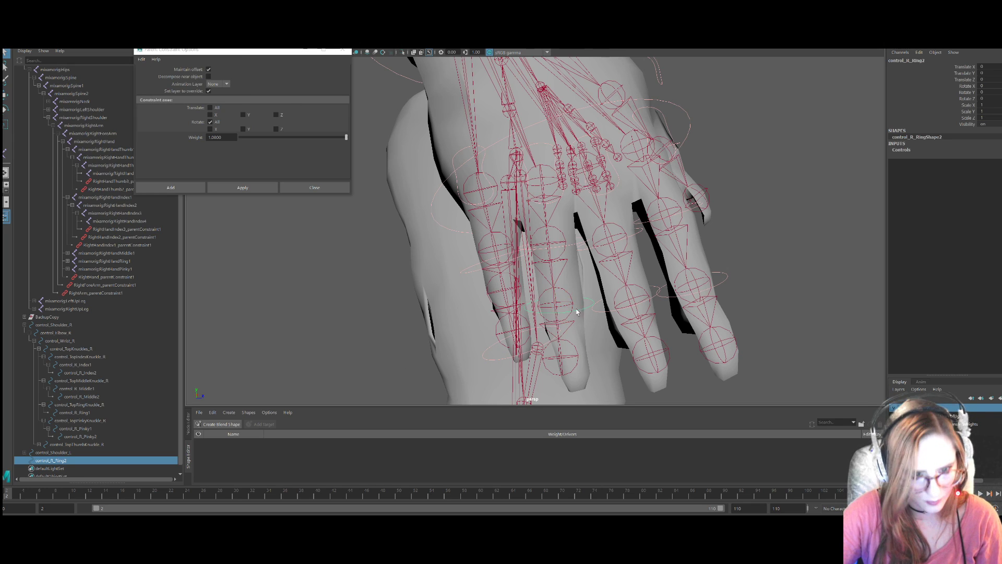
shift+click(554, 297)
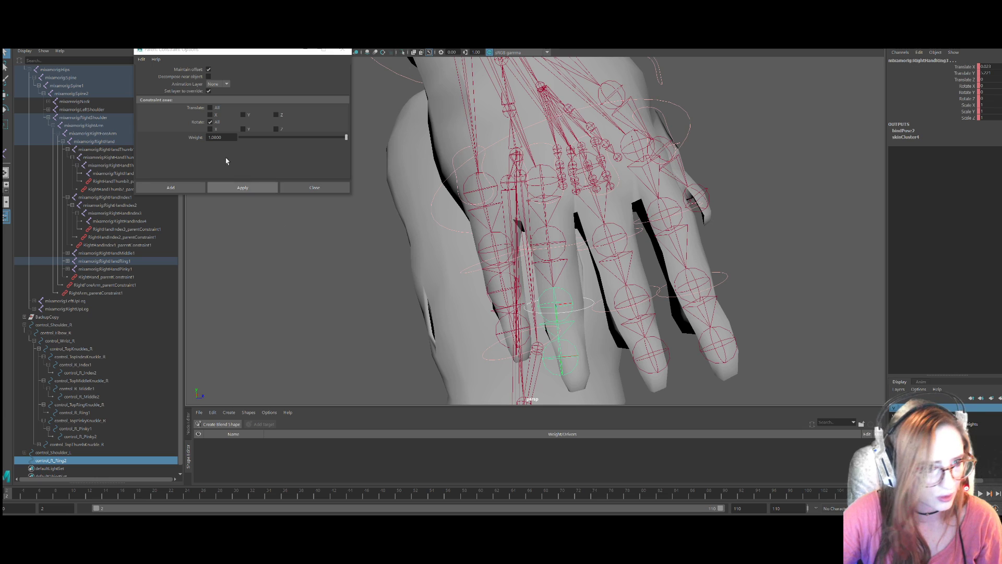
click(252, 188)
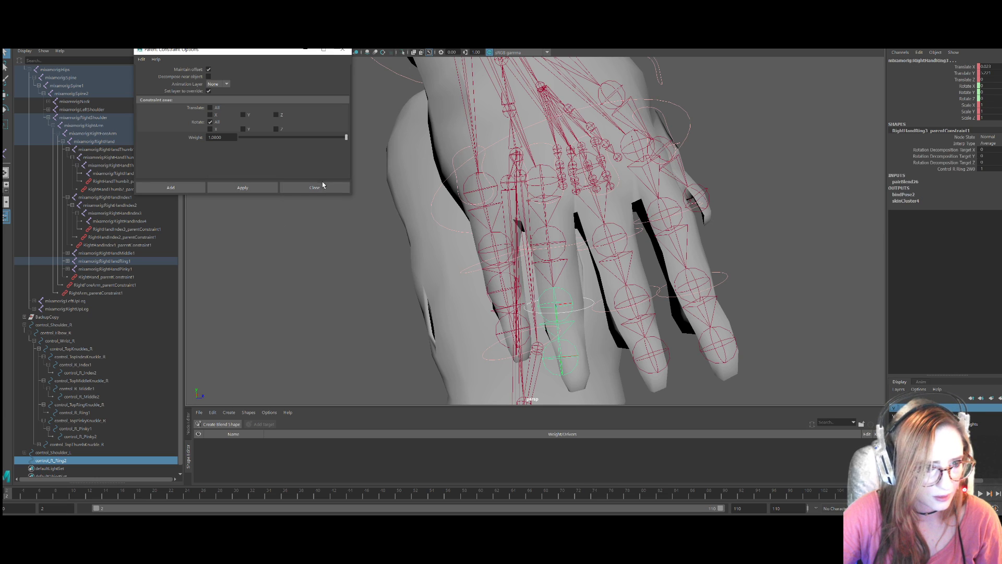
click(58, 461)
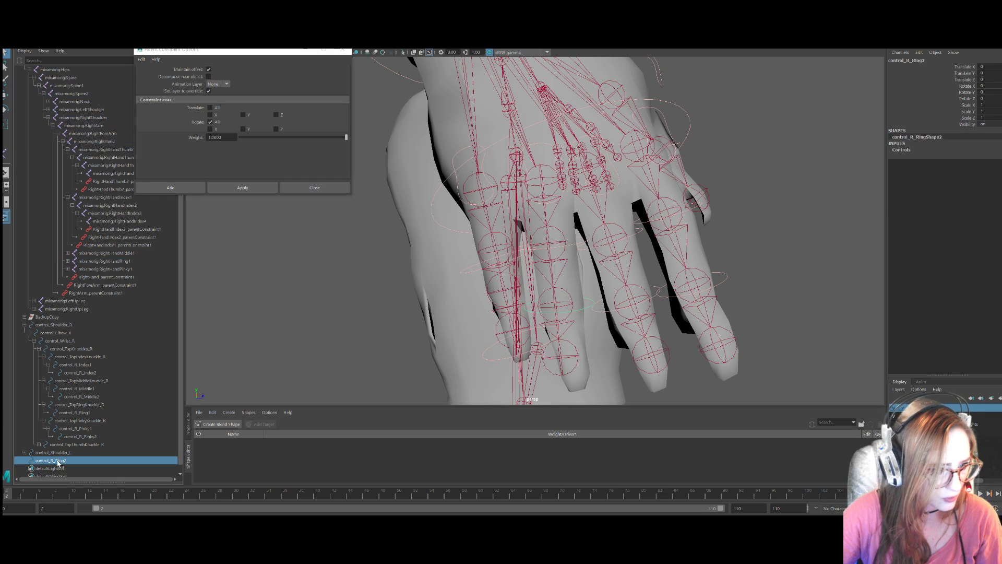
middle_drag(58, 461, 78, 415)
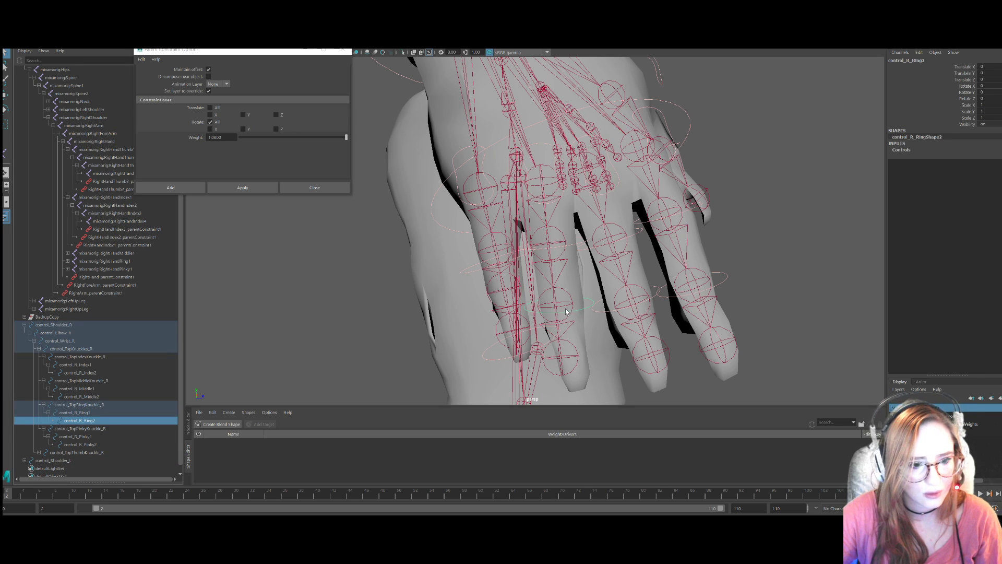
Test-rotate control_R_Ring2, control_R_Ring1 and control_TopRingKnuckle_R to check the ring finger's bending, undoing each rotation.
key(w)
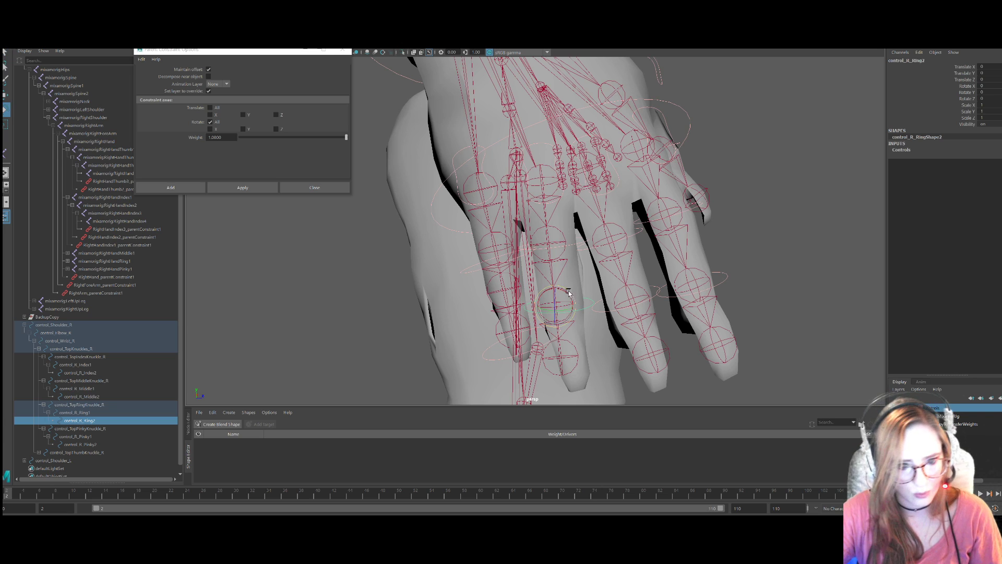
drag(555, 305, 554, 313)
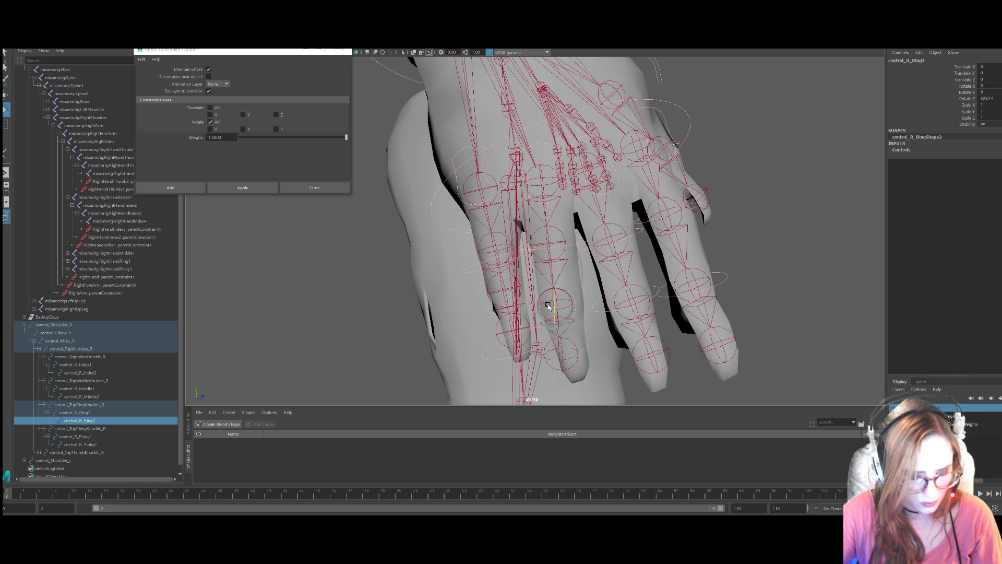
key(ctrl+z)
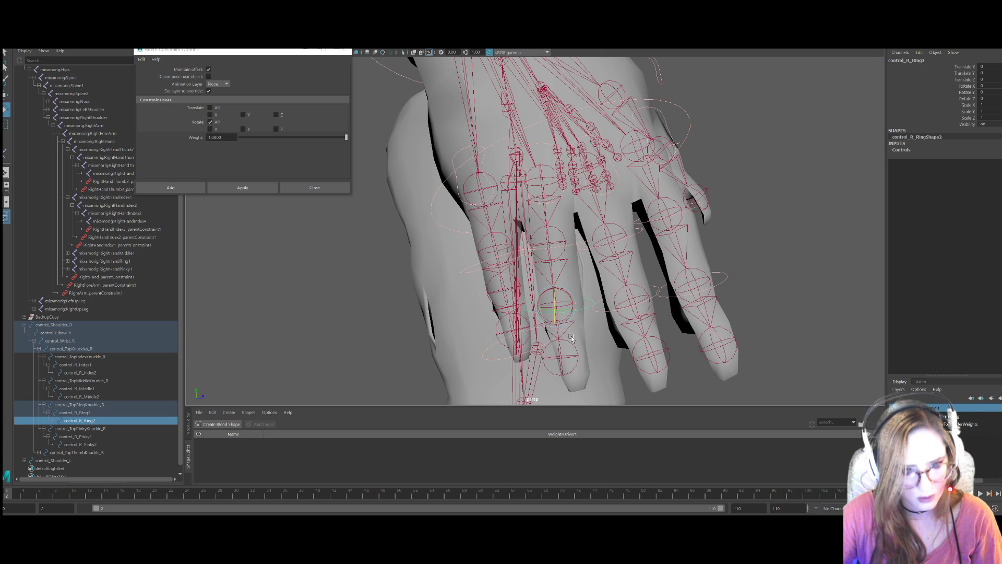
click(545, 244)
drag(546, 245, 549, 270)
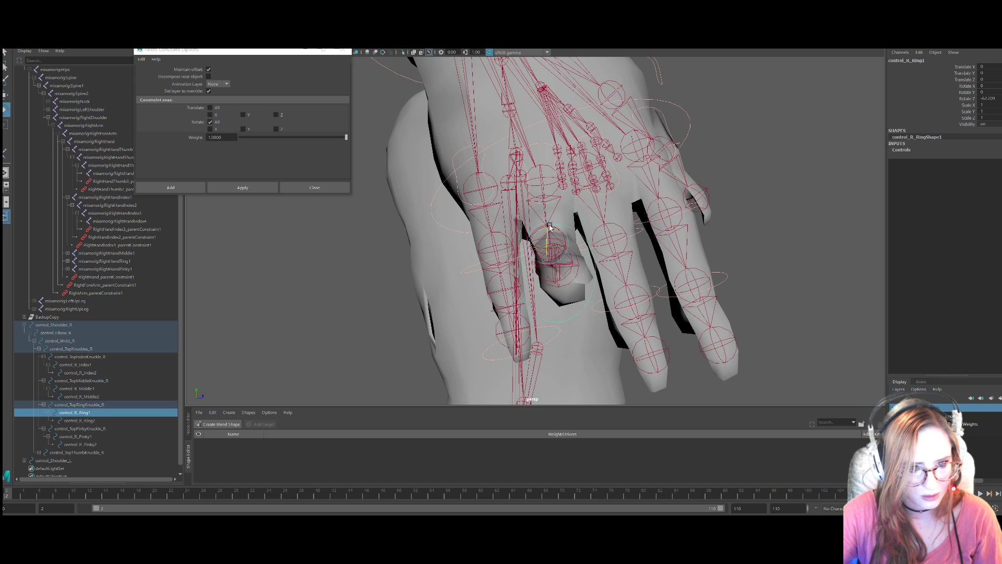
key(ctrl+z)
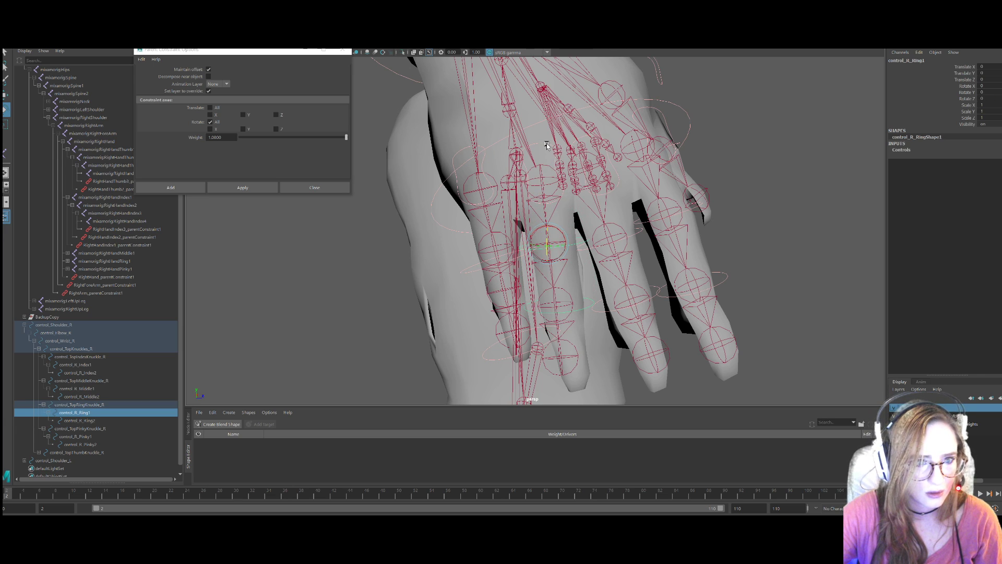
click(543, 171)
drag(543, 173, 544, 162)
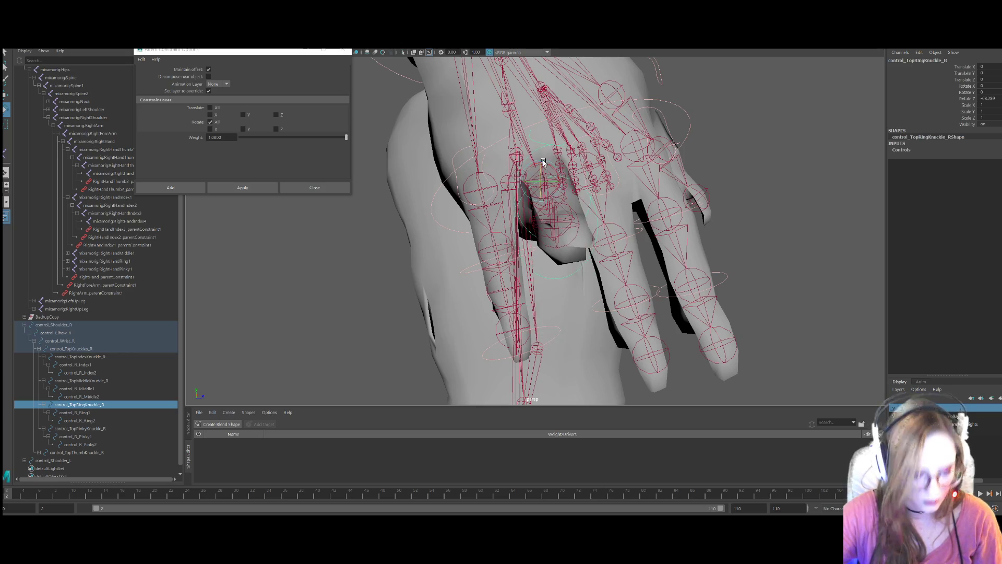
key(ctrl+z)
alt+drag(352, 251, 344, 272)
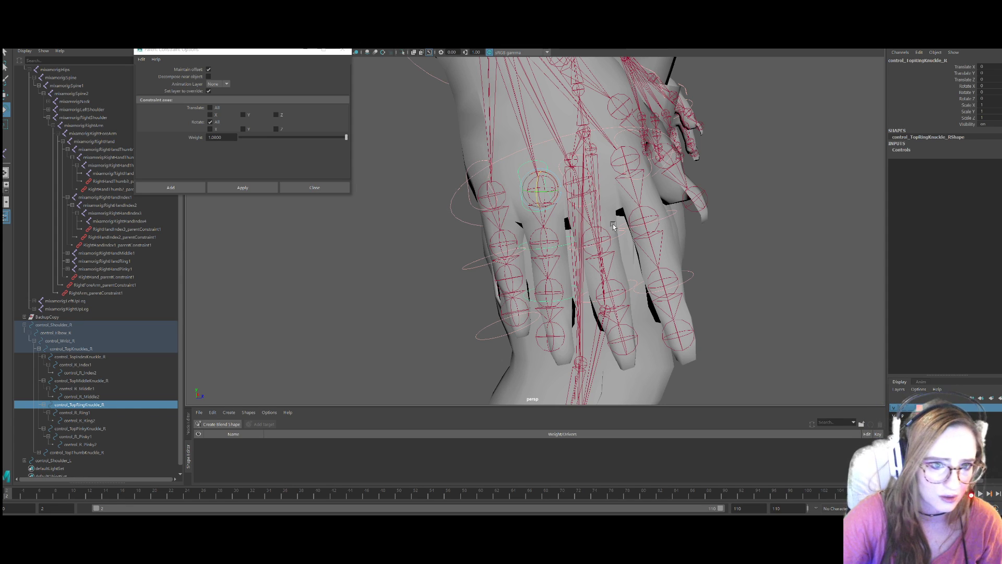
alt+drag(308, 364, 462, 321)
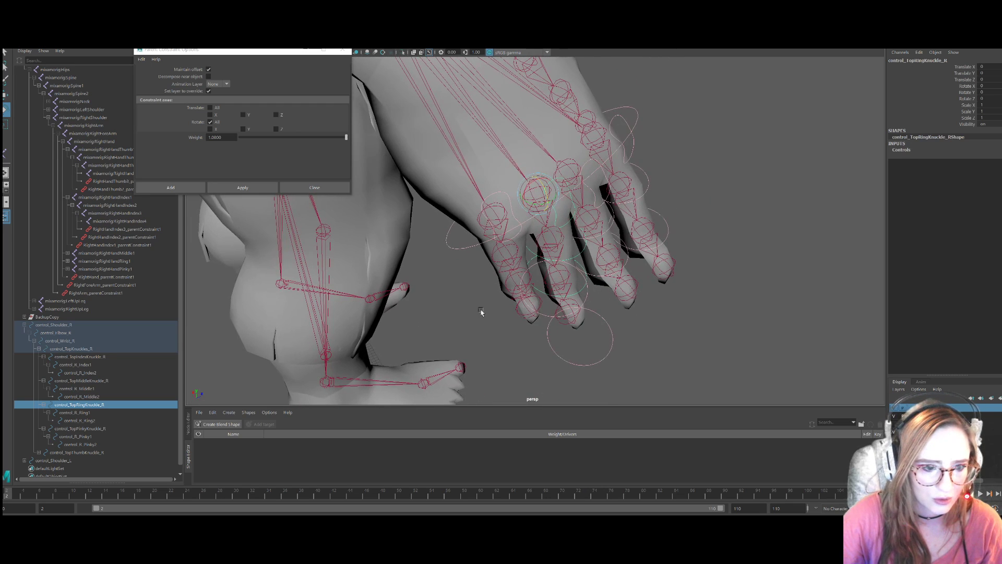
click(572, 367)
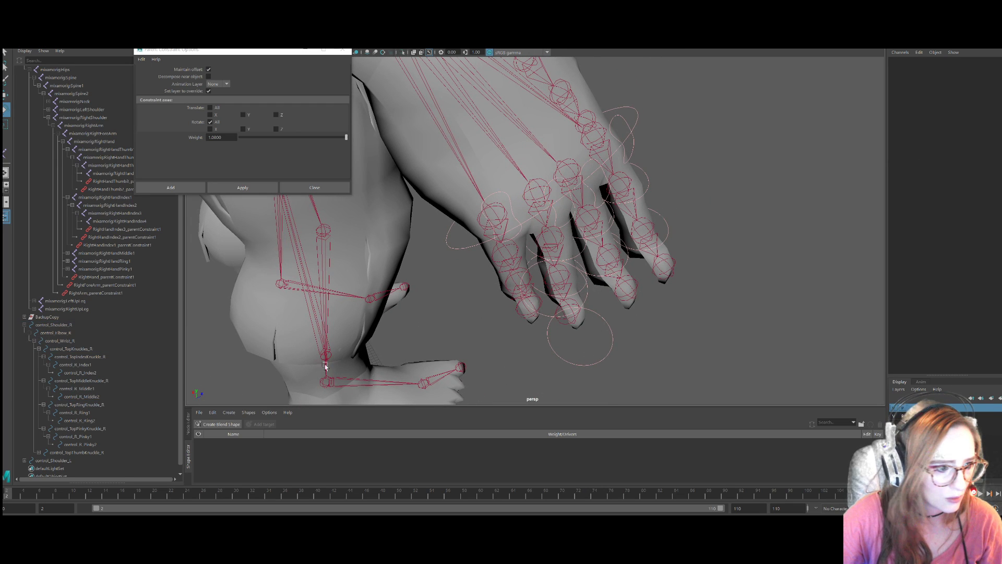
Unparent control_R_Pinky2 from control_R_Pinky1 so it sits at the top level of the hierarchy.
click(561, 361)
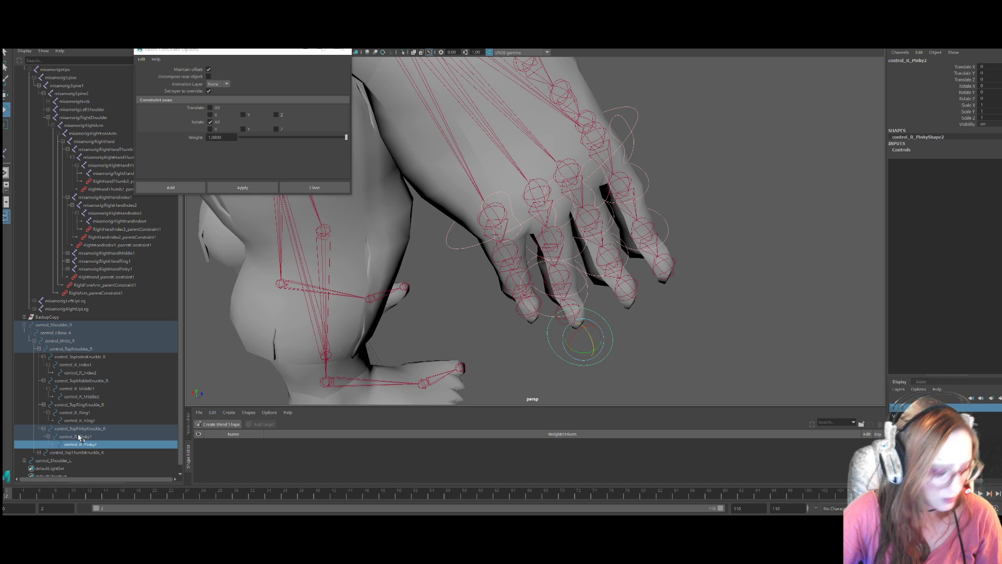
key(shift+p)
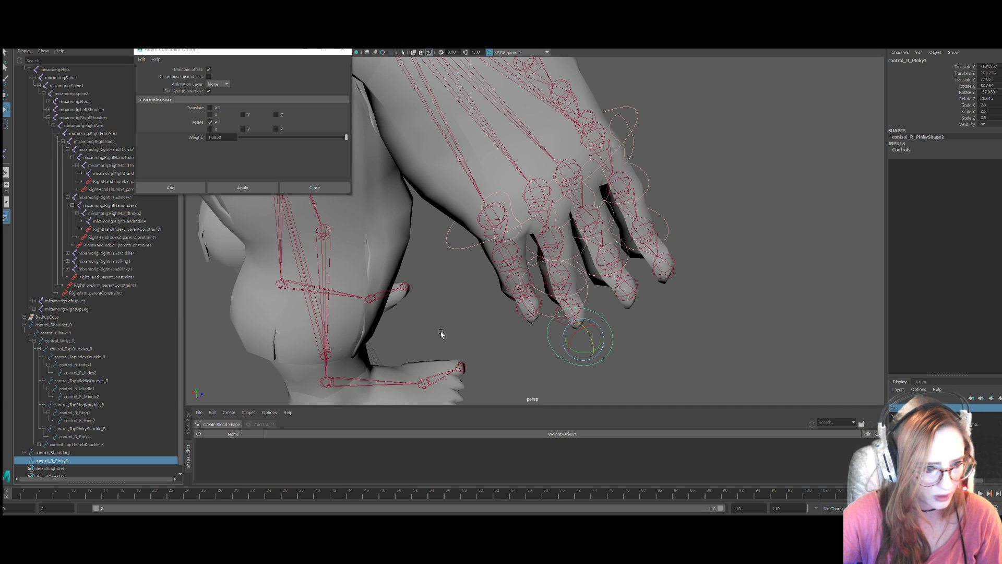
alt+drag(568, 323, 627, 247)
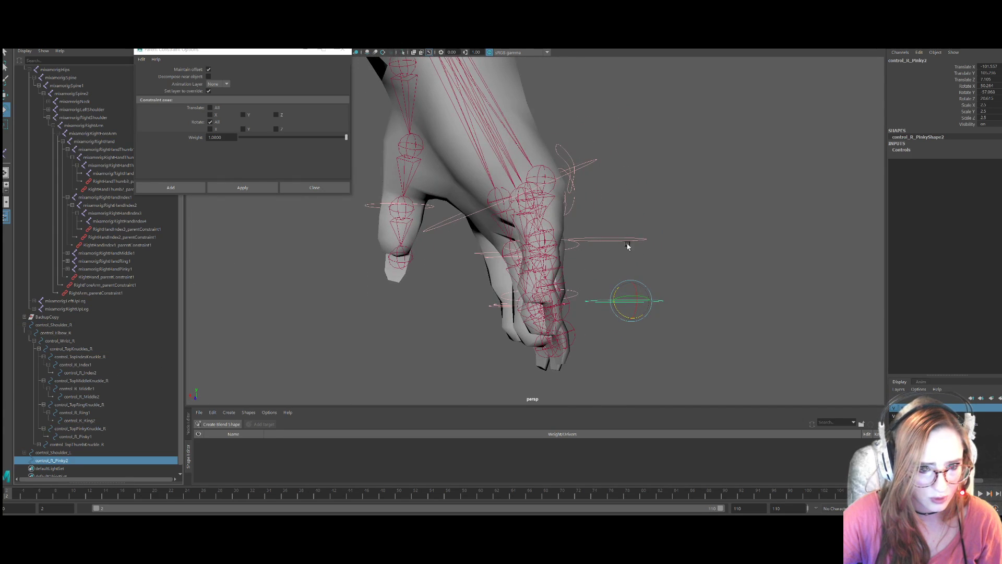
Move control_R_Pinky1 into position around the pinky finger's middle joint.
click(628, 244)
click(628, 239)
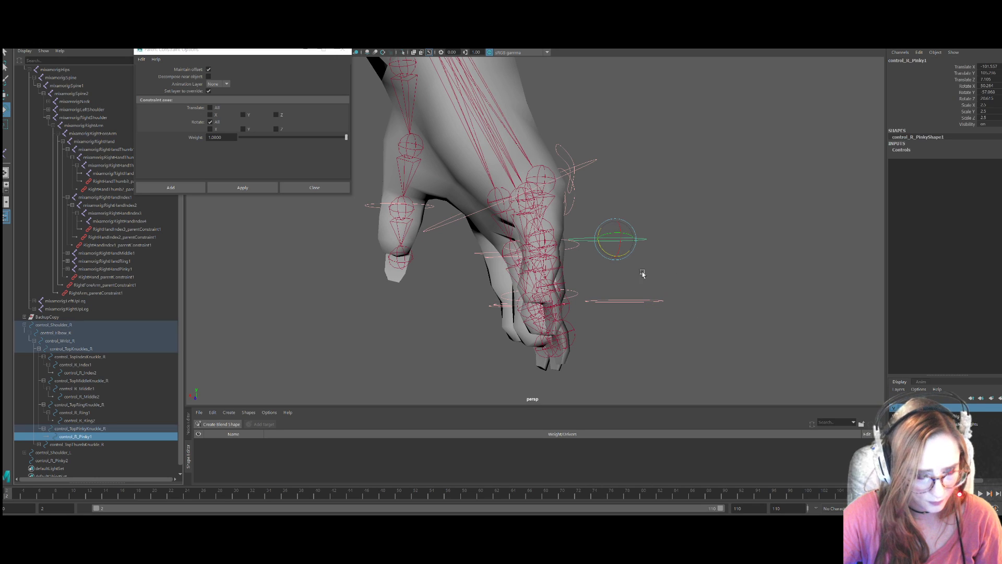
alt+drag(699, 264, 530, 274)
alt+drag(634, 295, 565, 293)
drag(488, 232, 517, 251)
alt+drag(588, 293, 700, 273)
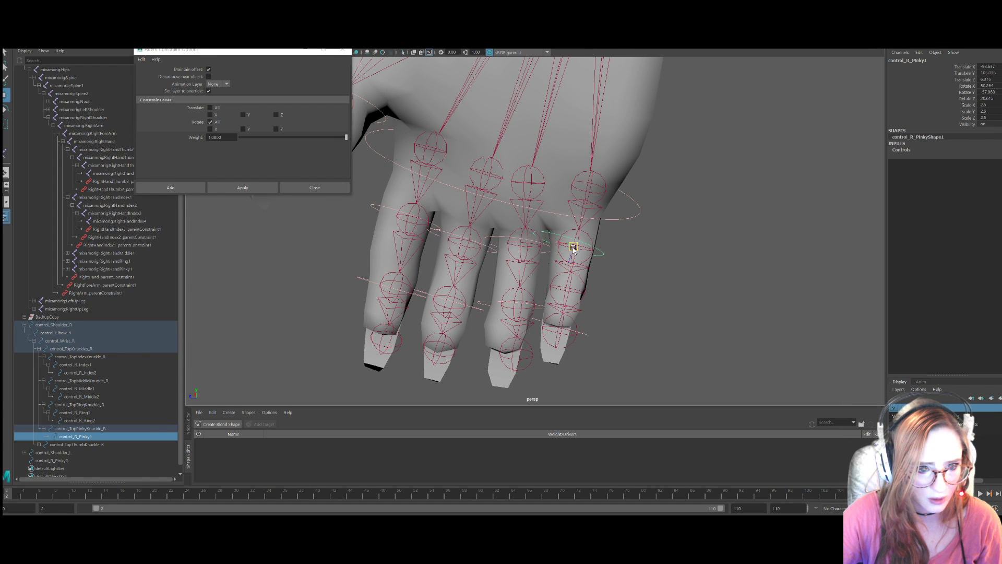
drag(572, 247, 576, 253)
Rotate control_R_Pinky1 to match the pinky finger's angle and refine its position around the middle joint.
key(e)
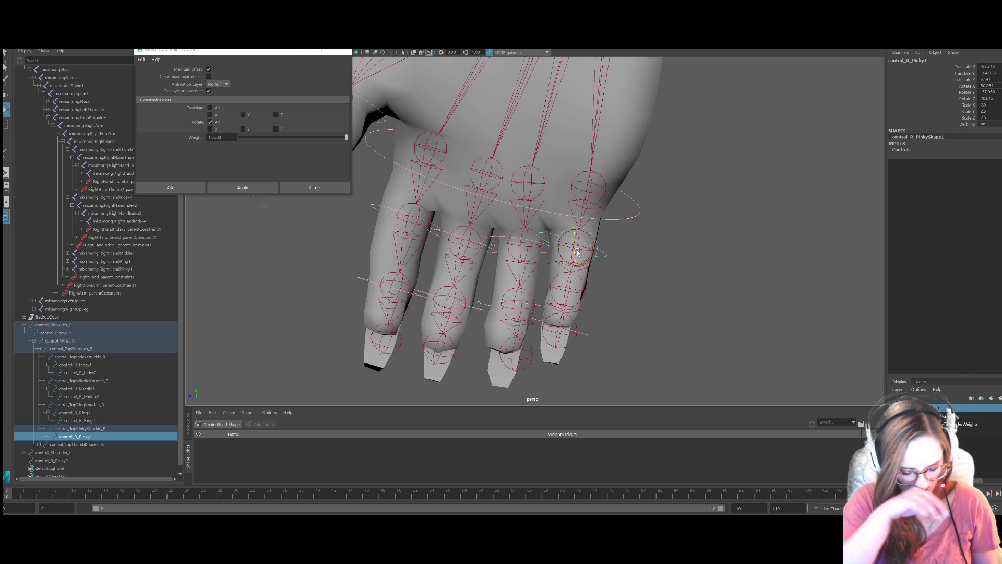
alt+drag(688, 303, 558, 250)
key(w)
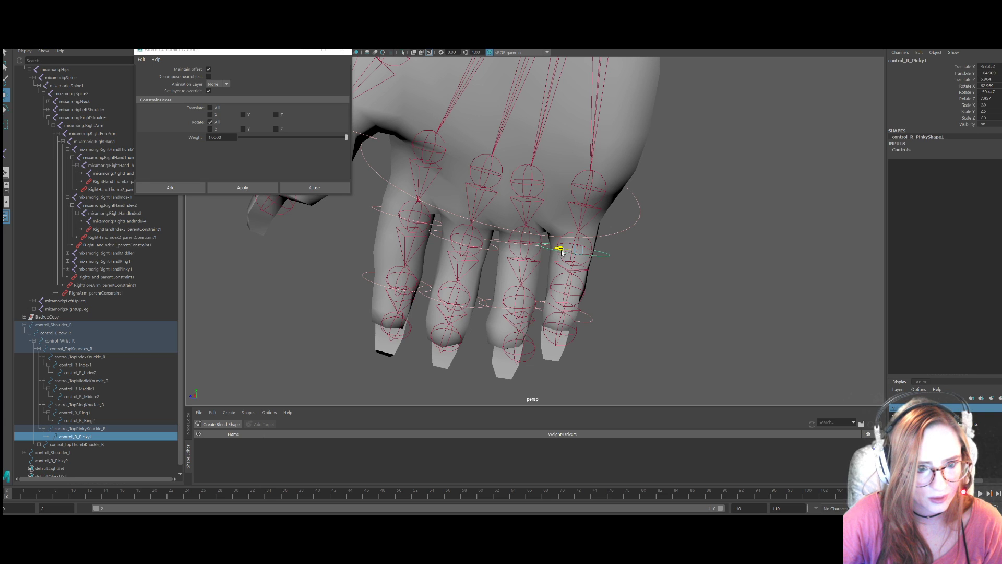
Move the pivot of control_R_Pinky1 onto the centre of the pinky's middle joint and freeze the control's transformations.
key(d)
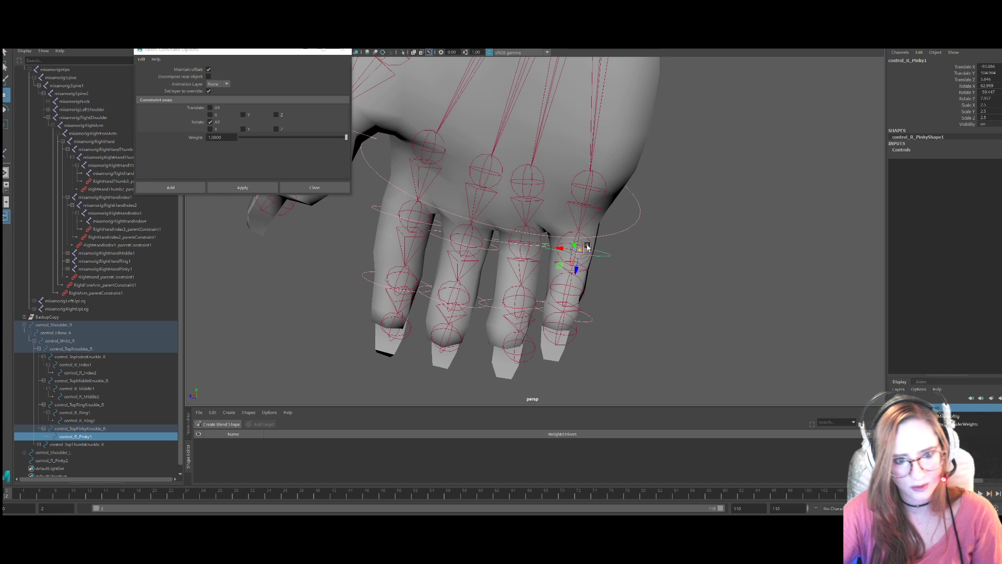
drag(562, 250, 557, 251)
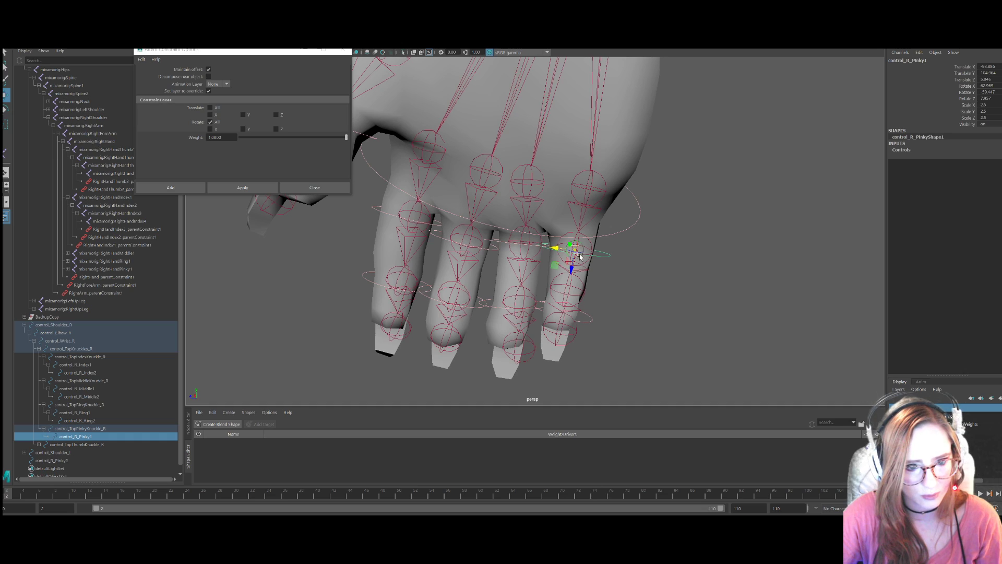
alt+drag(576, 256, 509, 285)
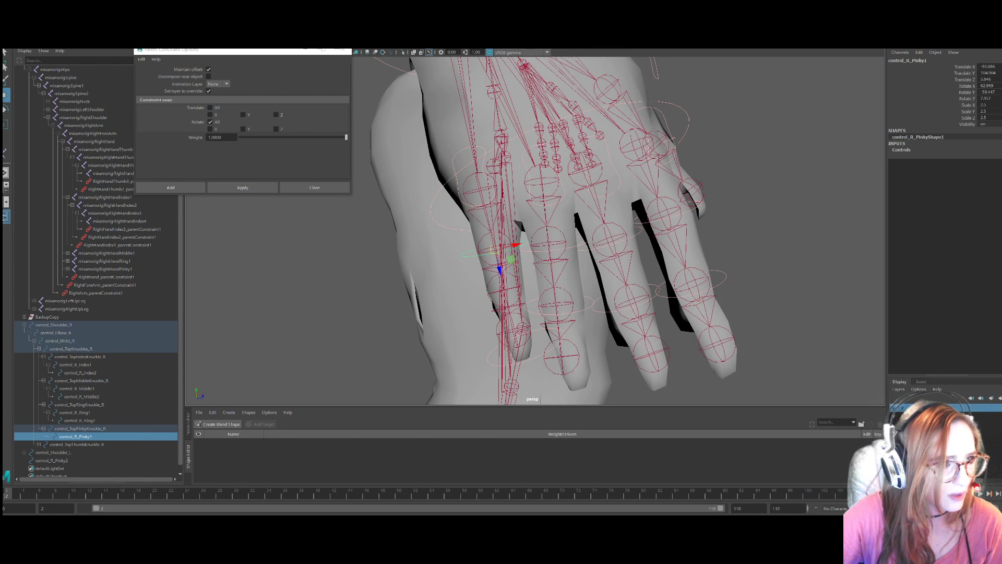
click(69, 7)
mouse_move(94, 23)
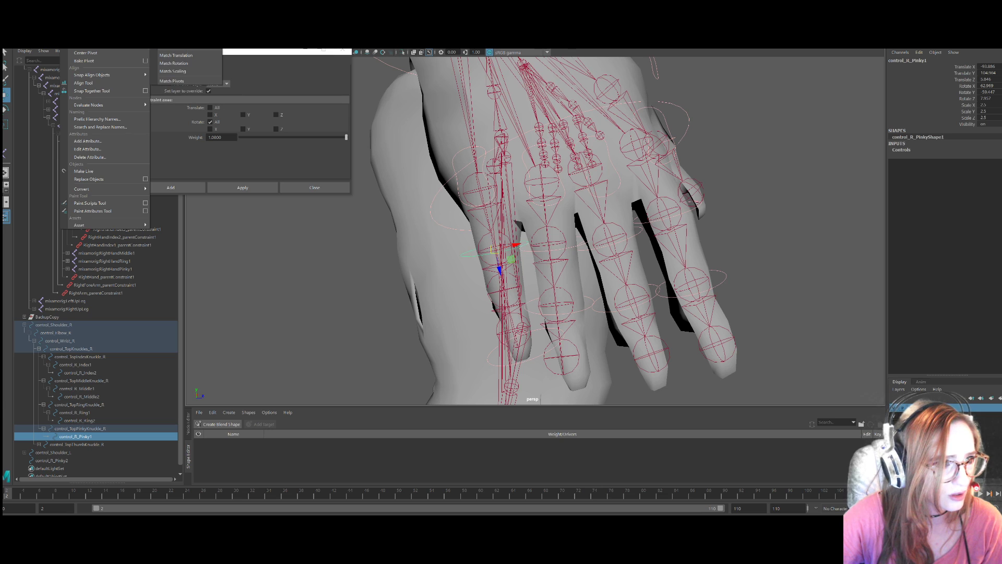
click(94, 38)
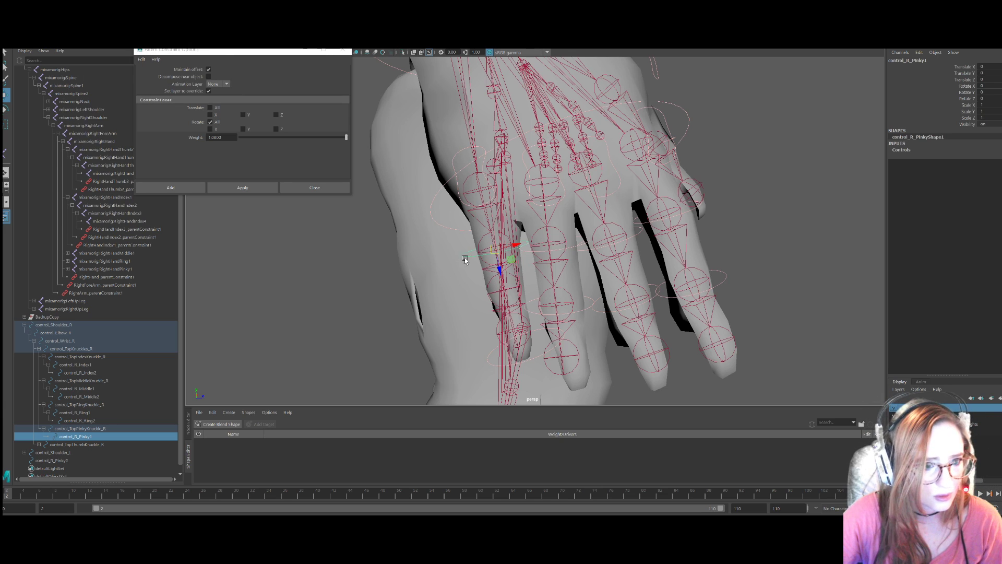
Parent-constrain the RightHandPinky2 joint to control_R_Pinky1 with rotation only and maintained offset.
key(q)
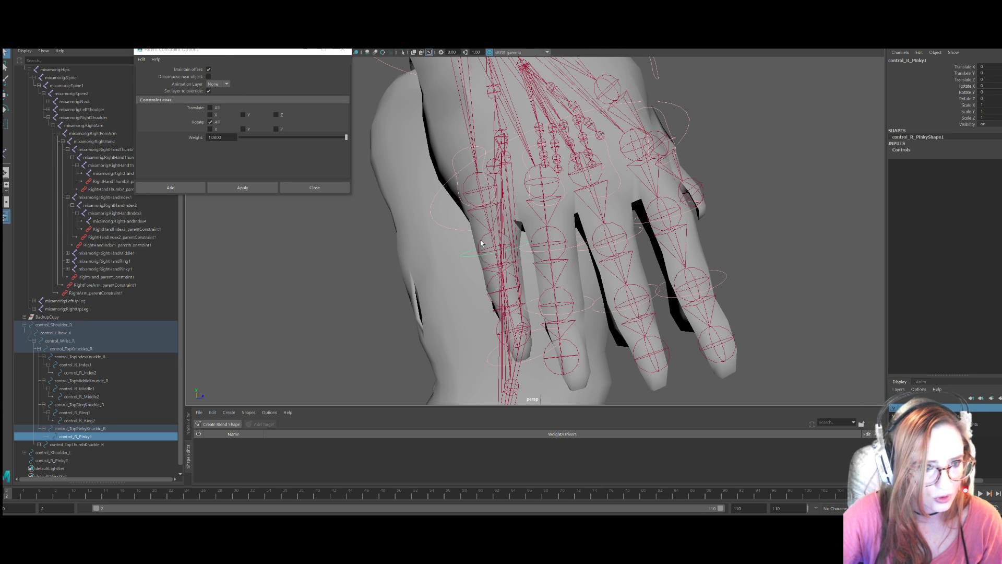
click(481, 243)
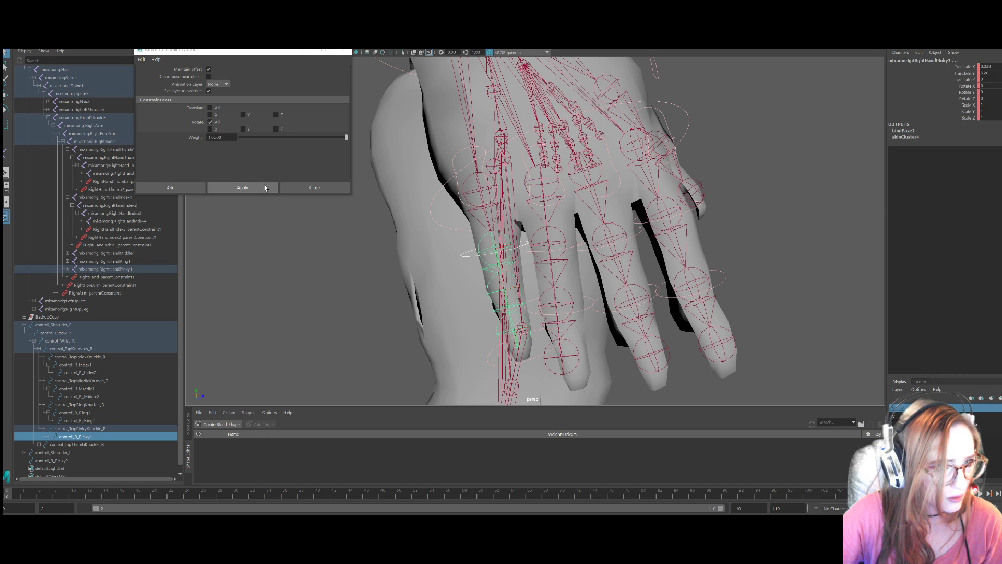
click(229, 187)
Test-rotate control_R_Pinky1 to check the pinky's bending, and undo the rotation.
click(431, 326)
click(495, 252)
click(469, 256)
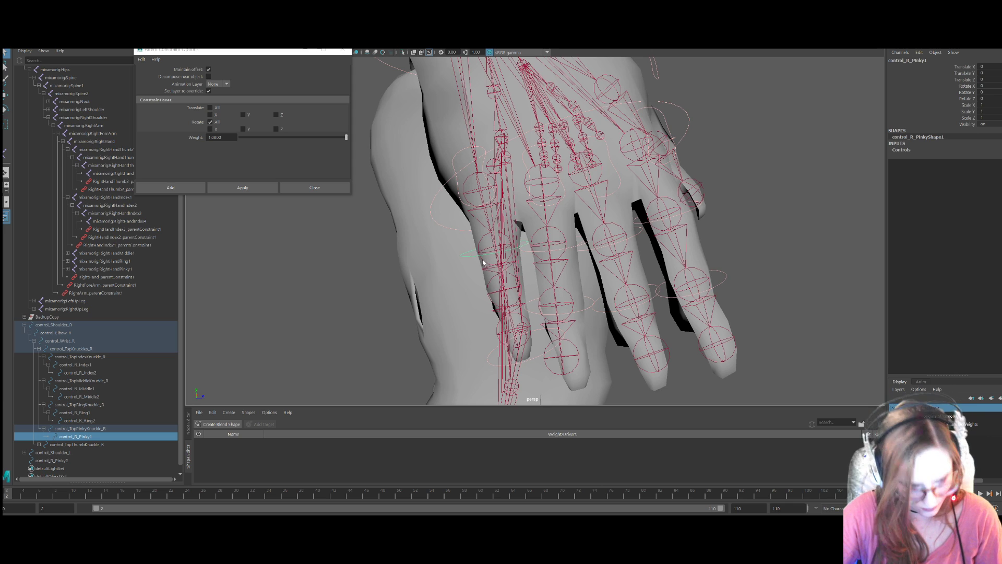
key(e)
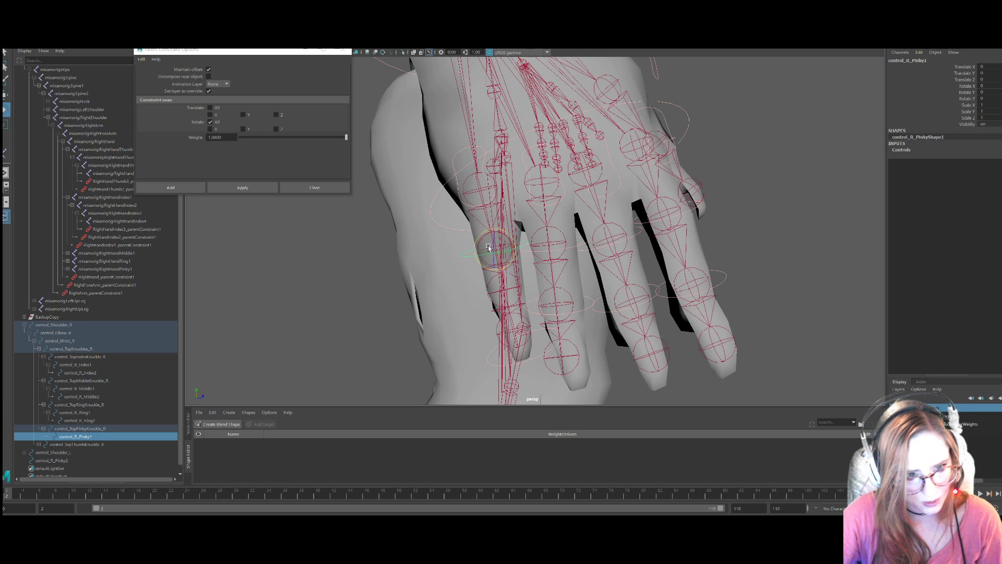
drag(493, 243, 490, 254)
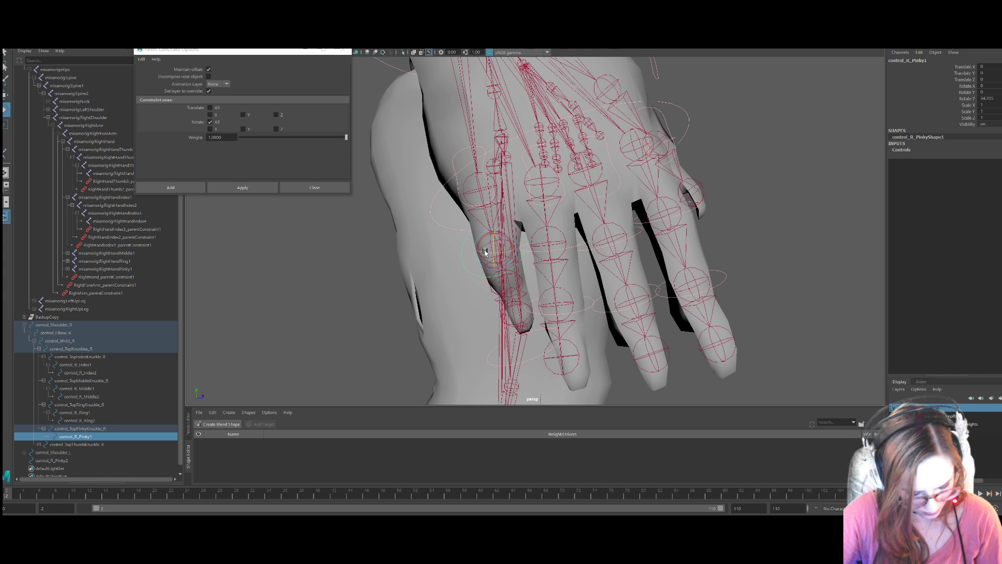
key(ctrl+z)
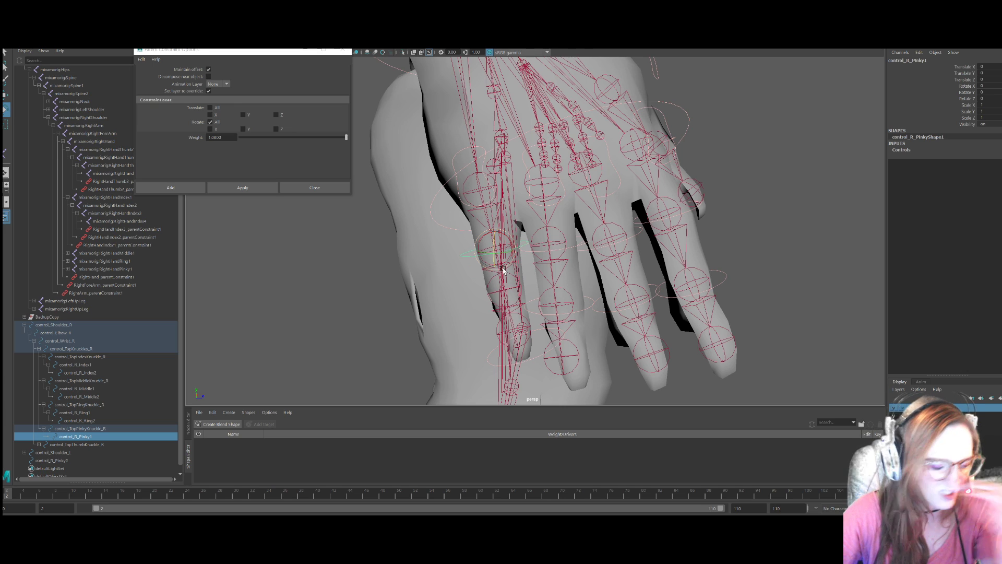
Move control_R_Pinky2 into position around the pinky finger's outer joint.
alt+drag(510, 291, 670, 342)
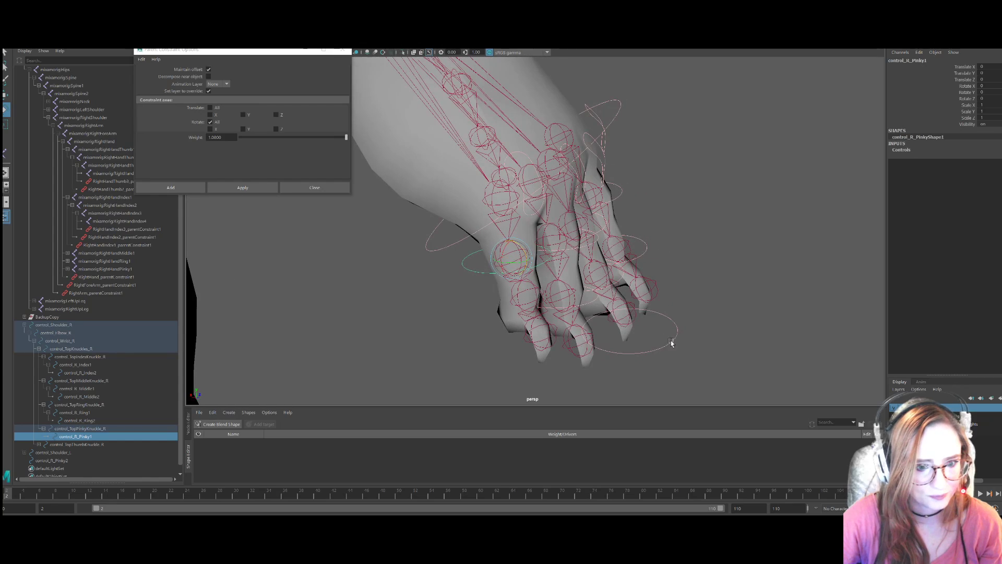
click(669, 348)
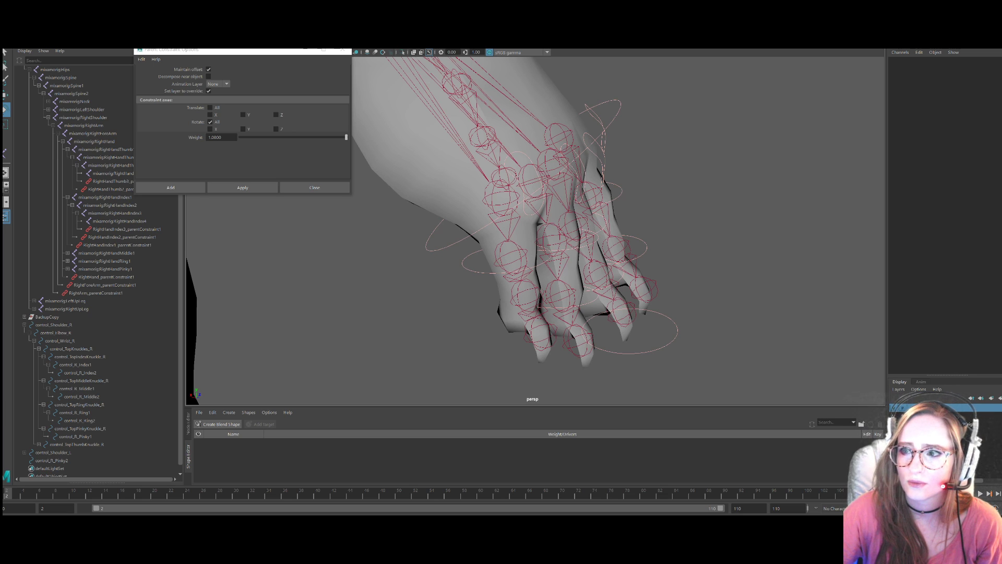
click(610, 353)
key(w)
alt+drag(750, 391, 728, 379)
drag(662, 312, 537, 321)
alt+drag(695, 356, 629, 353)
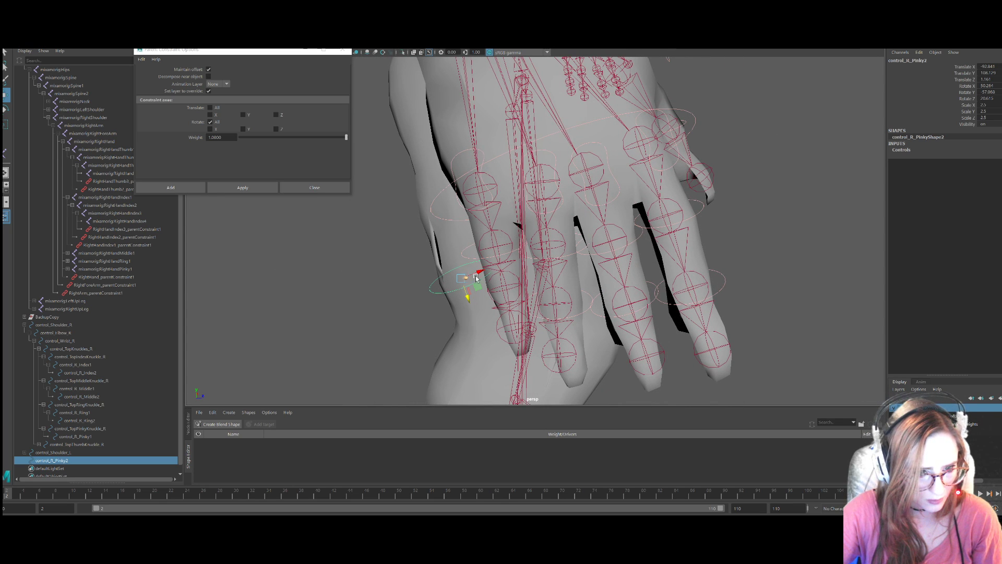
drag(477, 284, 541, 293)
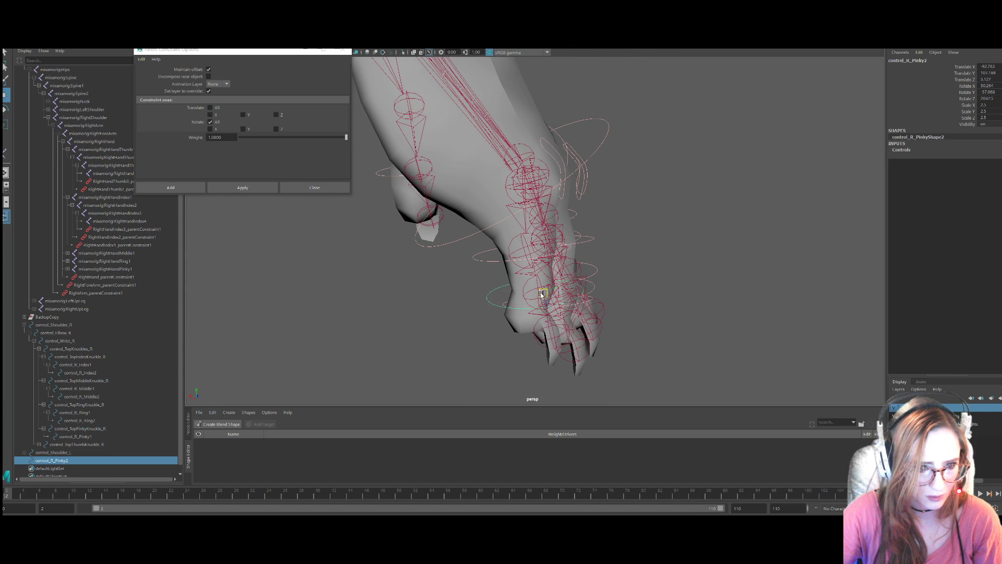
Rotate control_R_Pinky2 to match the pinky finger's angle and refine its position around the outer joint.
alt+drag(624, 308, 524, 286)
key(e)
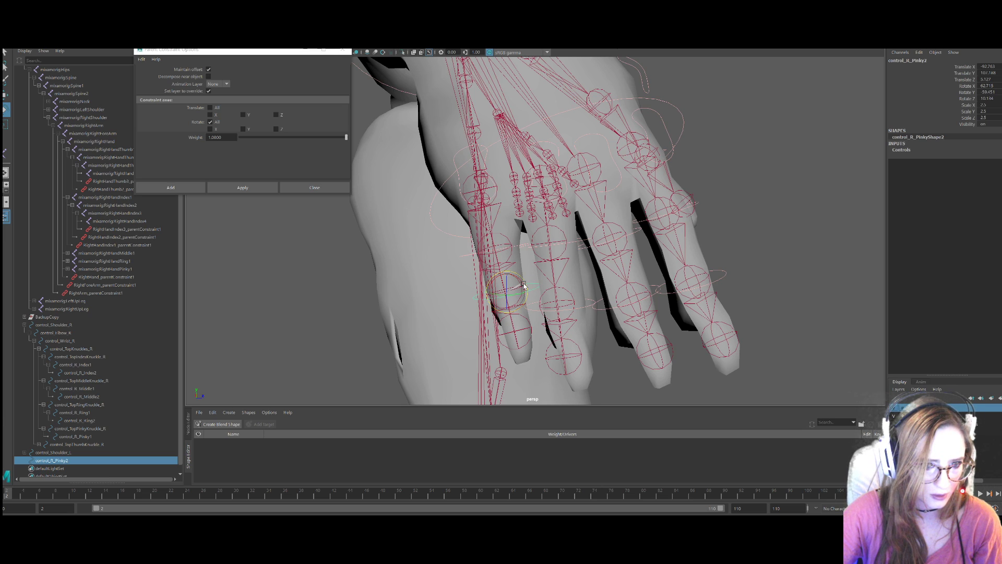
key(w)
drag(520, 293, 516, 290)
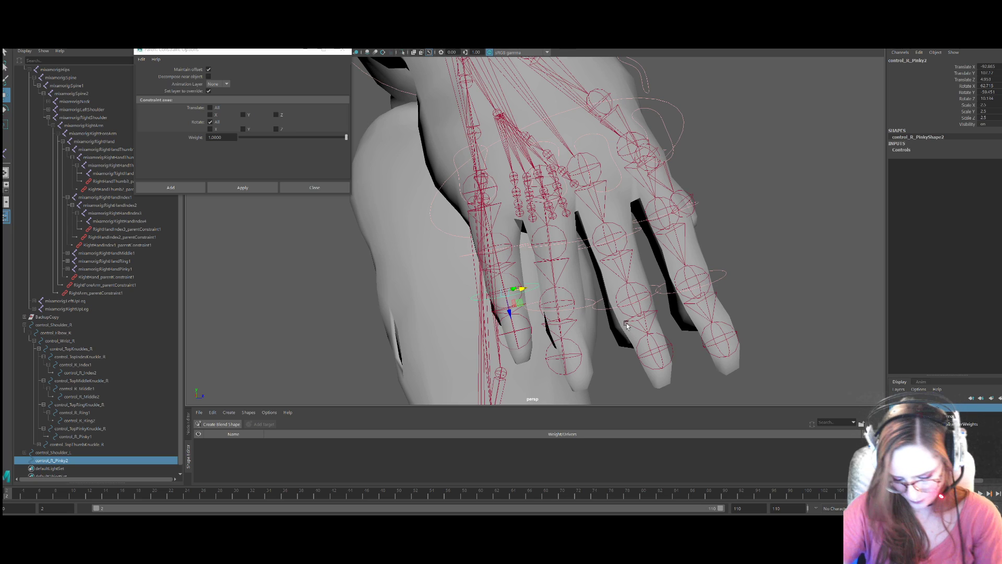
Align the pivot of control_R_Pinky2 with the centre of the pinky's outer joint and freeze the control's transformations.
alt+drag(537, 328, 506, 288)
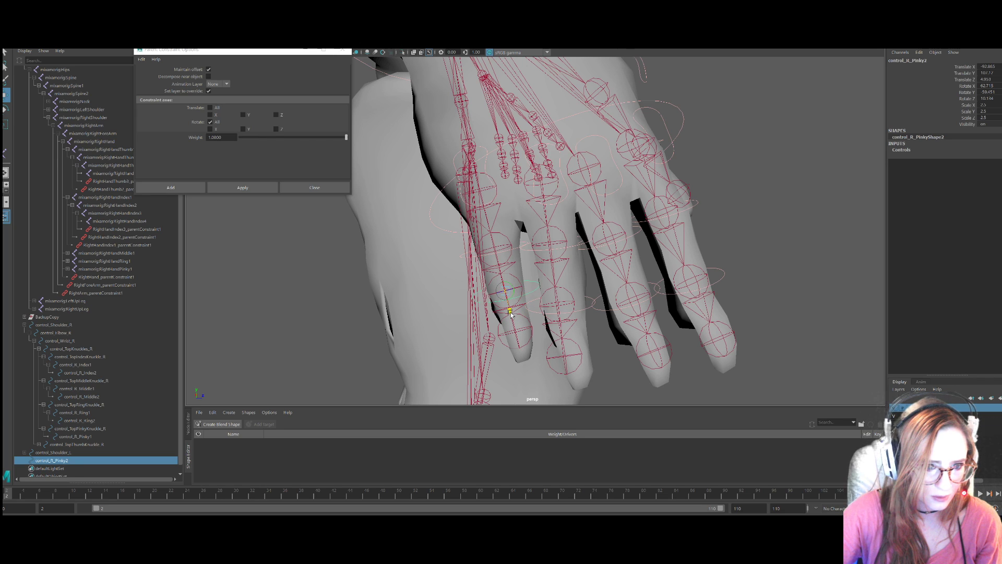
alt+drag(573, 371, 627, 364)
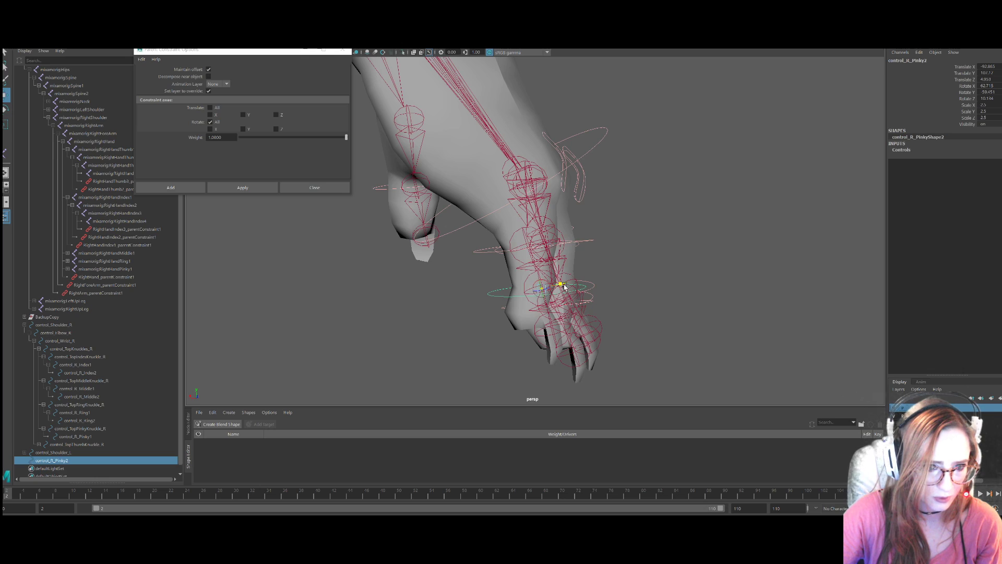
alt+drag(564, 287, 556, 346)
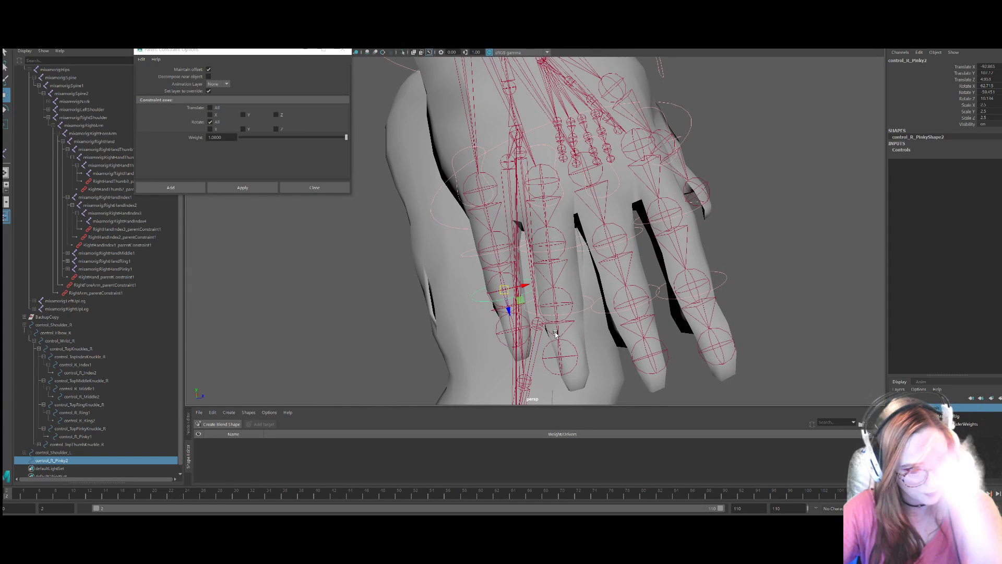
click(68, 2)
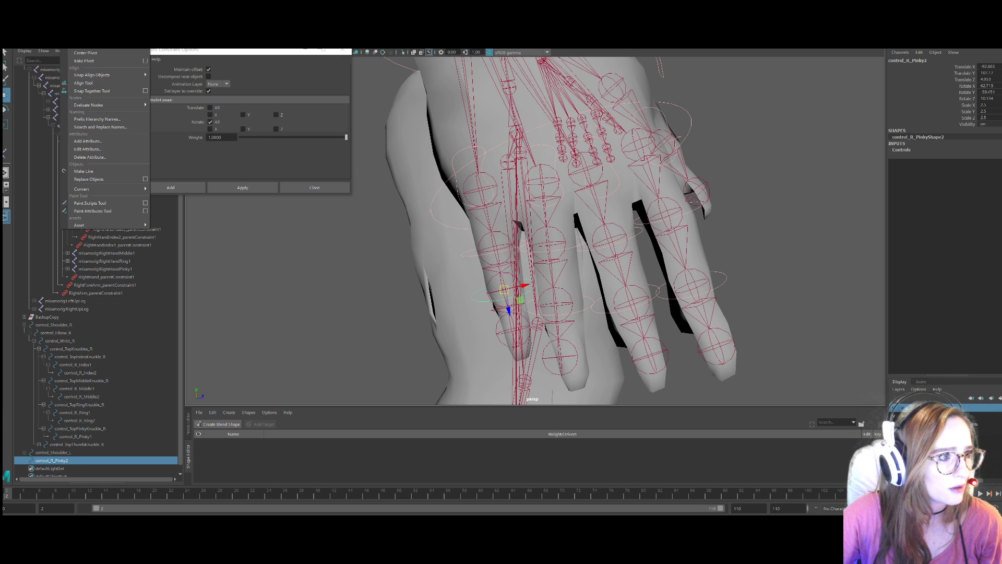
click(96, 30)
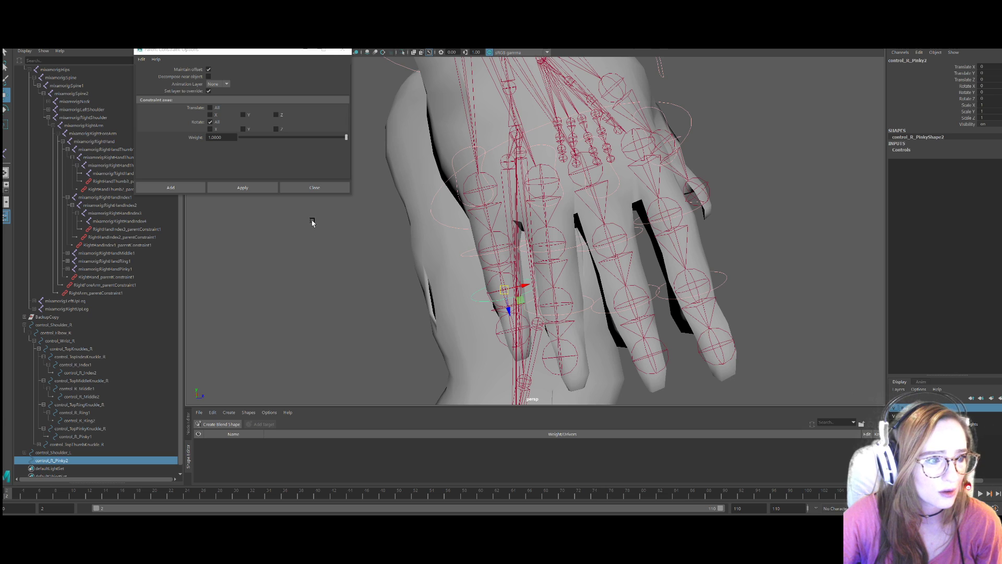
Parent-constrain the RightHandPinky3 joint to control_R_Pinky2 with rotation only, and parent control_R_Pinky2 under control_R_Pinky1 in the hierarchy.
key(q)
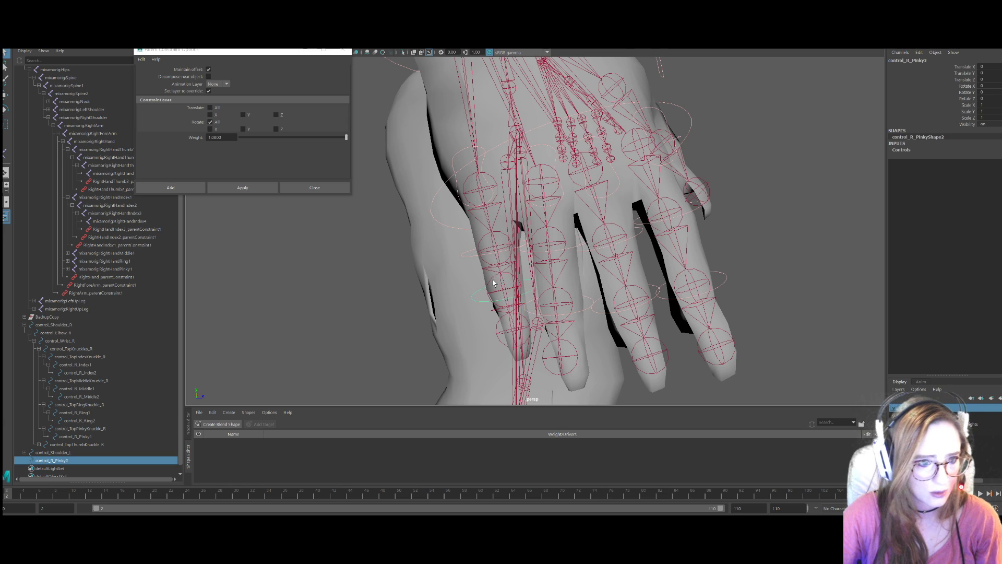
shift+click(491, 282)
click(243, 189)
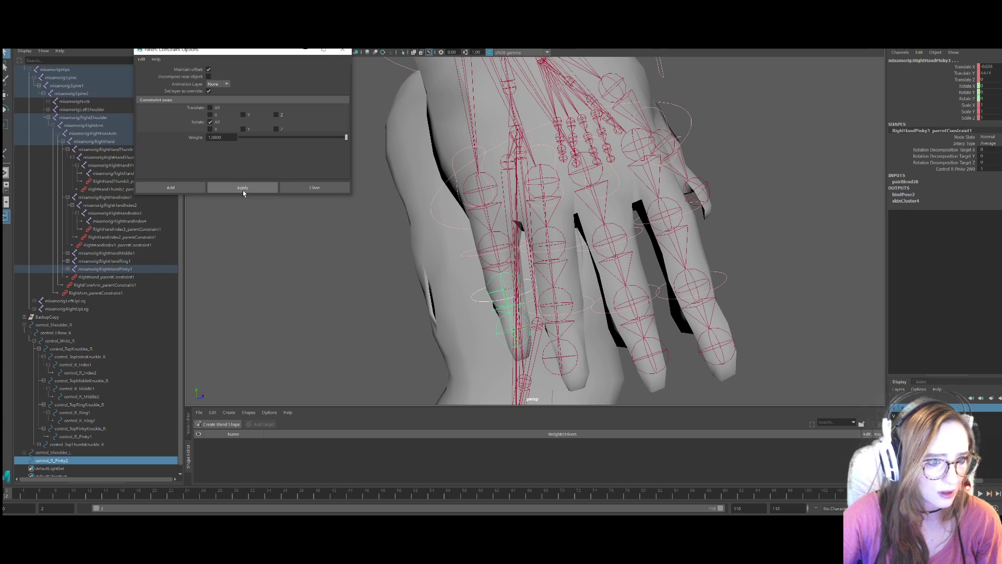
click(73, 462)
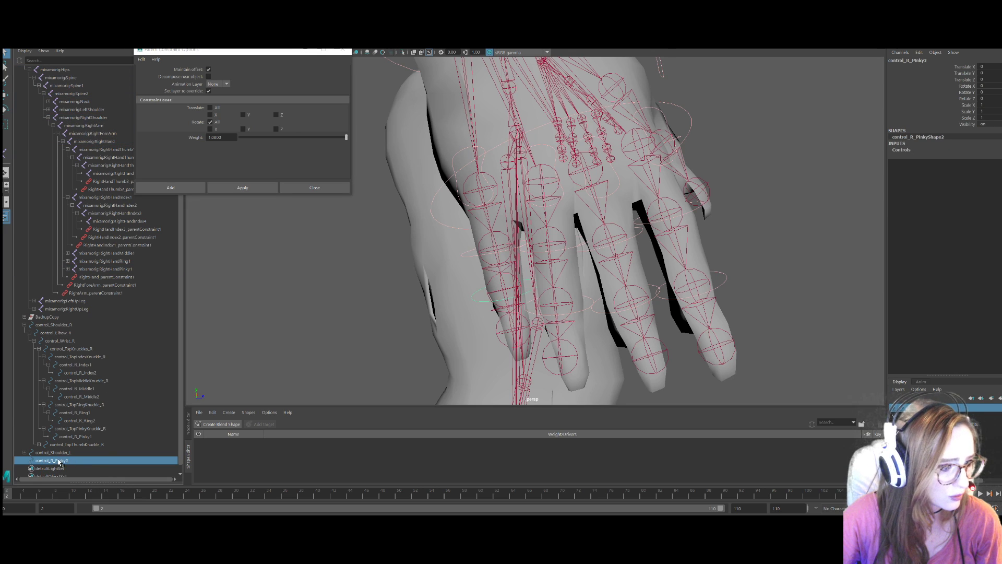
drag(60, 462, 73, 438)
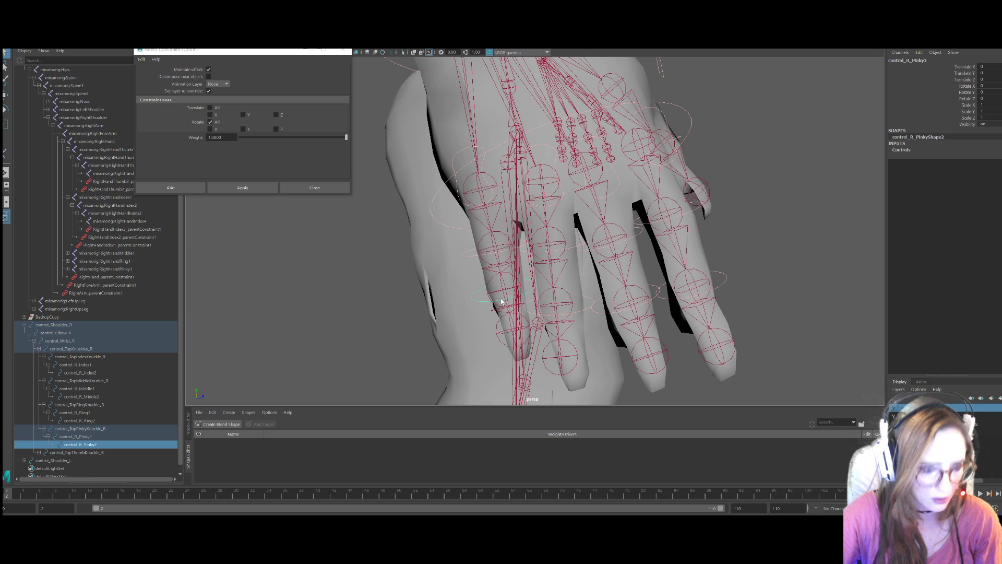
Test-rotate control_R_Pinky2 and control_R_Pinky1 to check the pinky's bending, undoing each rotation.
key(e)
drag(501, 284, 491, 242)
key(ctrl+z)
click(493, 249)
key(ctrl+z)
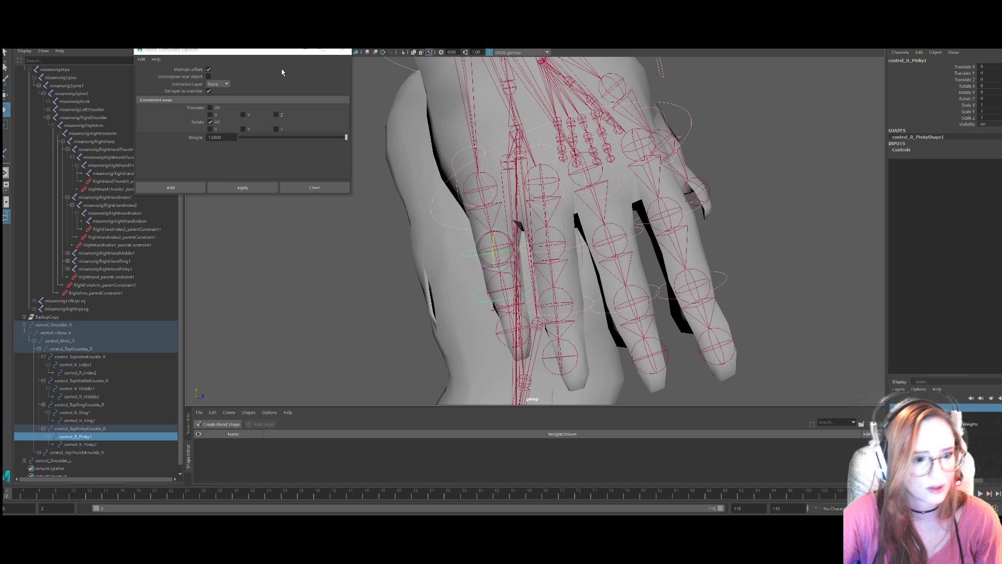
Save the scene and close the parent constraint options.
click(9, 2)
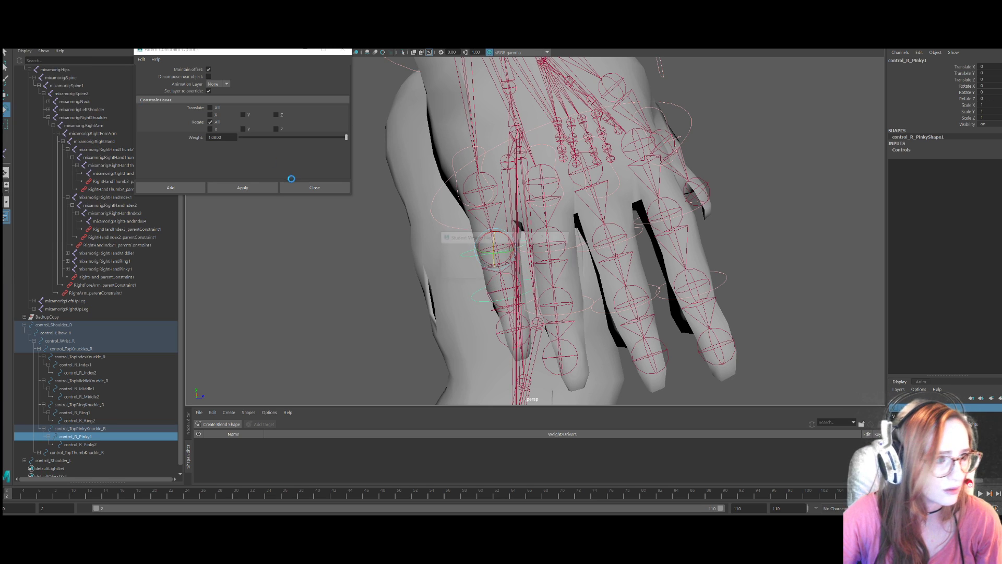
click(489, 271)
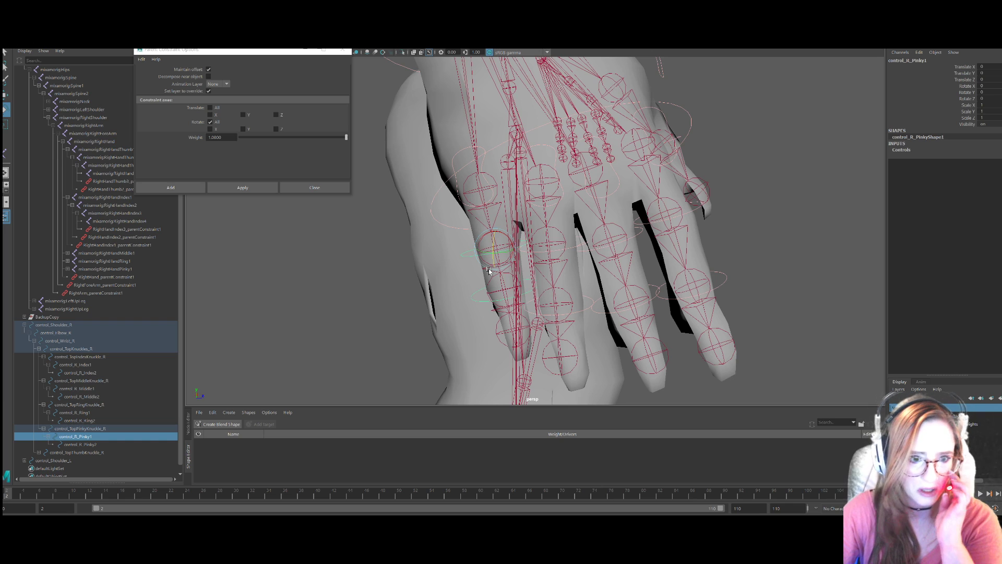
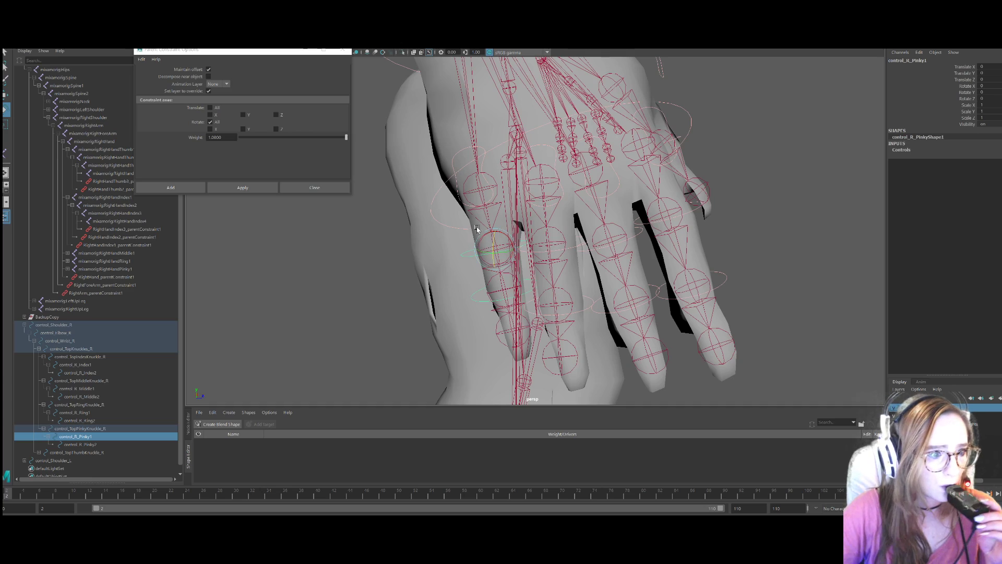
click(312, 188)
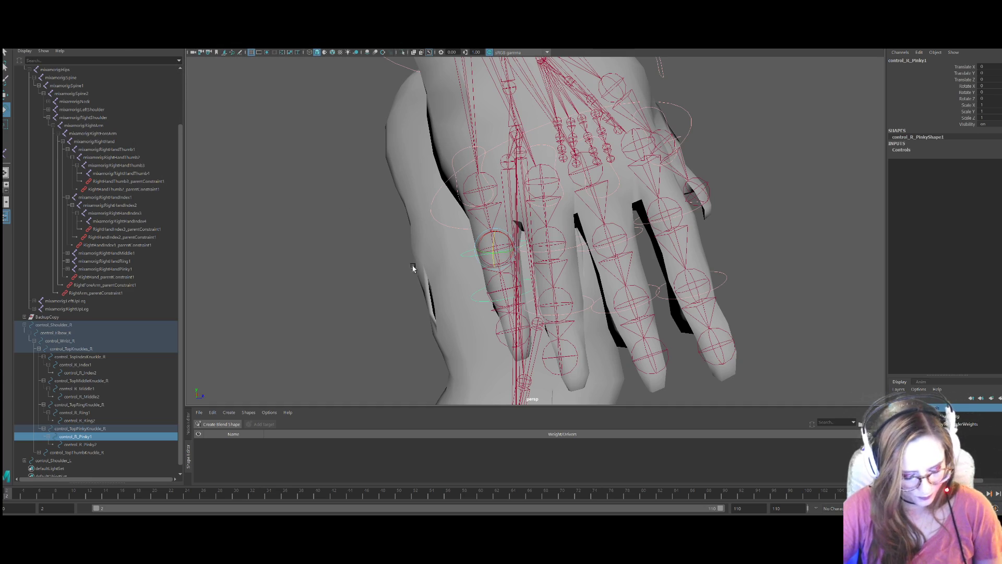
Examine the right hand's thumb controls and collapse the control_Shoulder_R hierarchy.
alt+drag(423, 219, 649, 303)
alt+drag(644, 301, 619, 304)
scroll(620, 304, down, 6)
scroll(636, 305, up, 10)
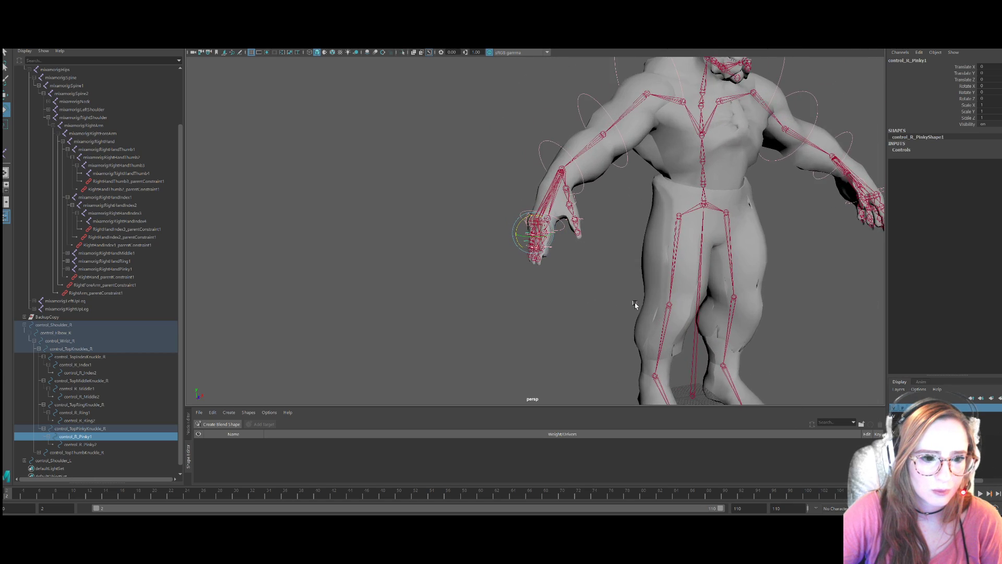
scroll(571, 275, up, 3)
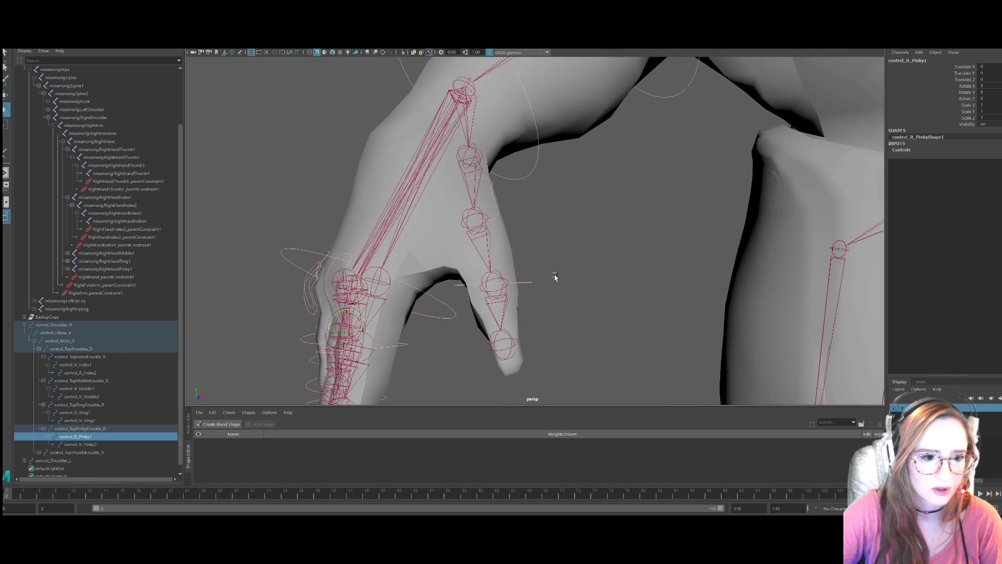
click(490, 194)
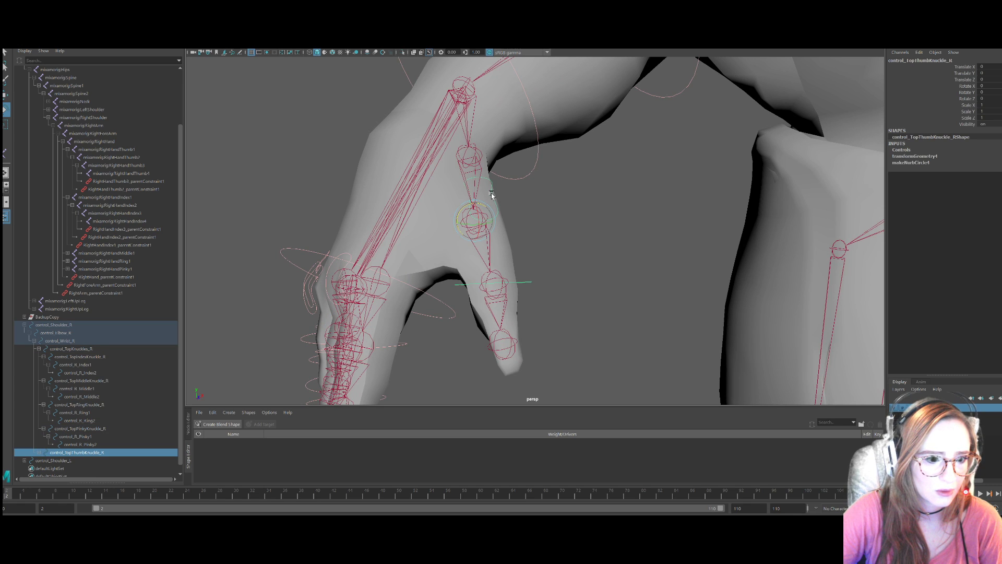
scroll(586, 278, down, 8)
alt+drag(593, 282, 687, 255)
click(398, 257)
alt+drag(412, 260, 535, 270)
click(29, 333)
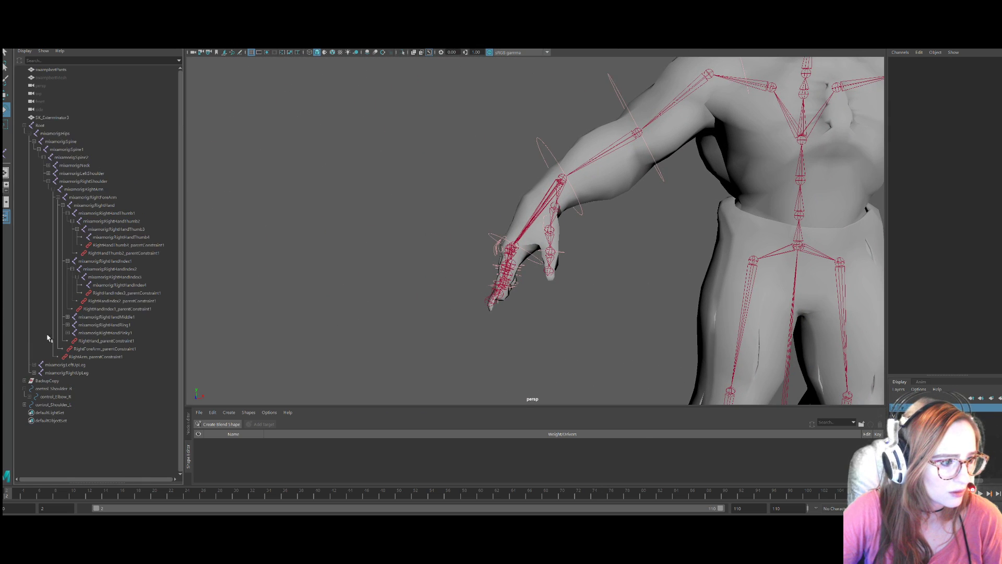
click(26, 389)
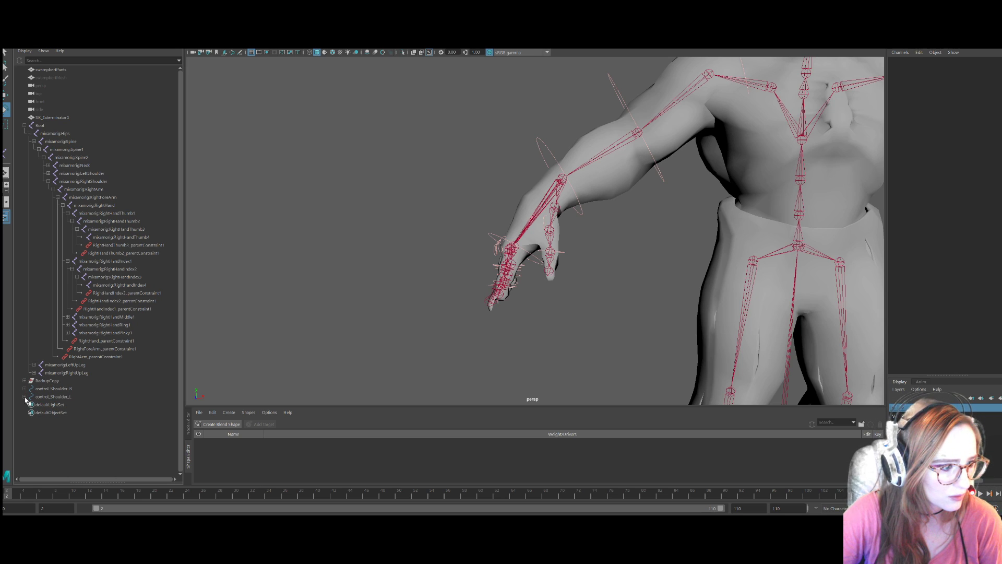
Duplicate control_R_Thumb1 and move the copy across along X, to about 157.66, onto the left thumb's outer joint.
click(557, 254)
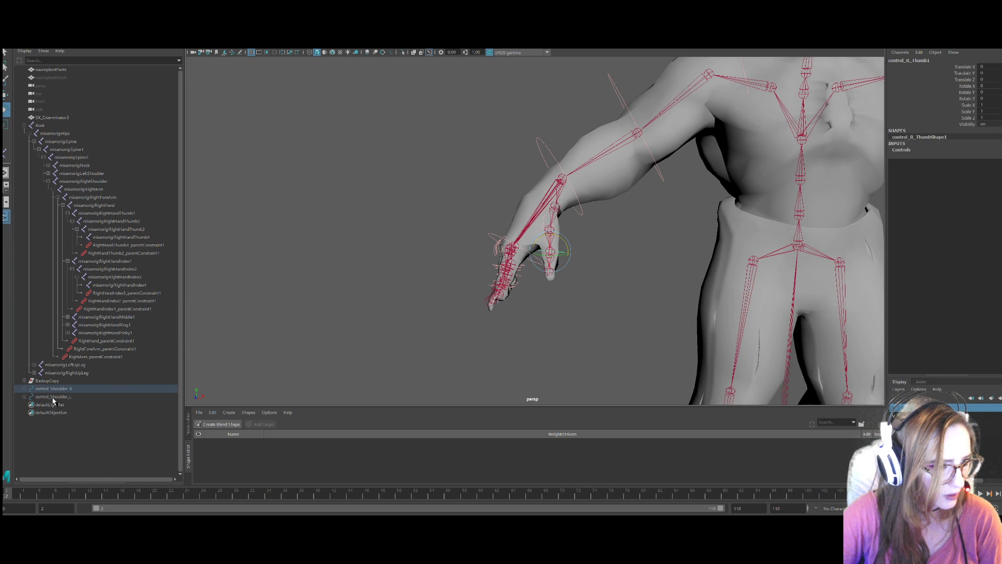
key(f)
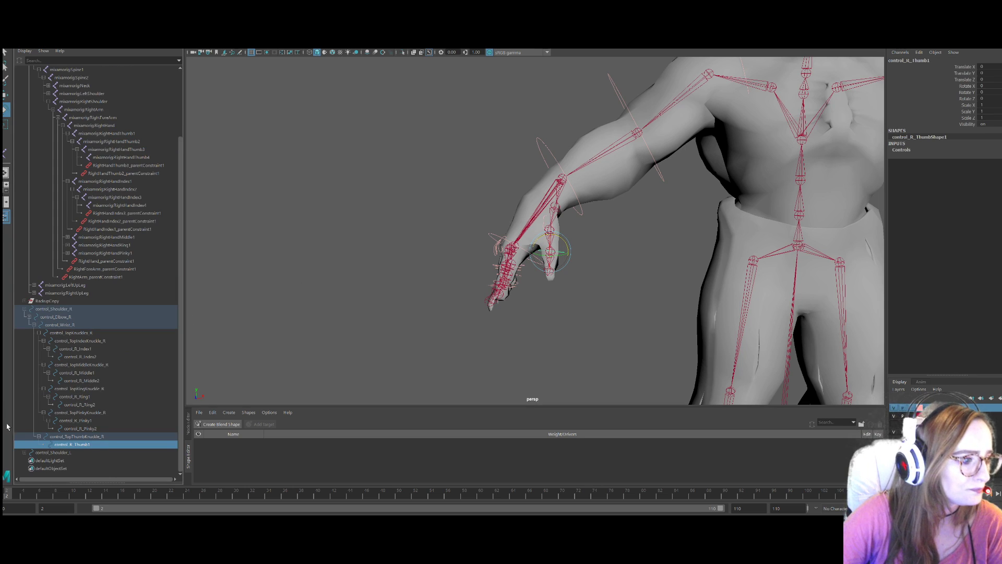
alt+drag(478, 361, 499, 344)
alt+drag(376, 339, 320, 280)
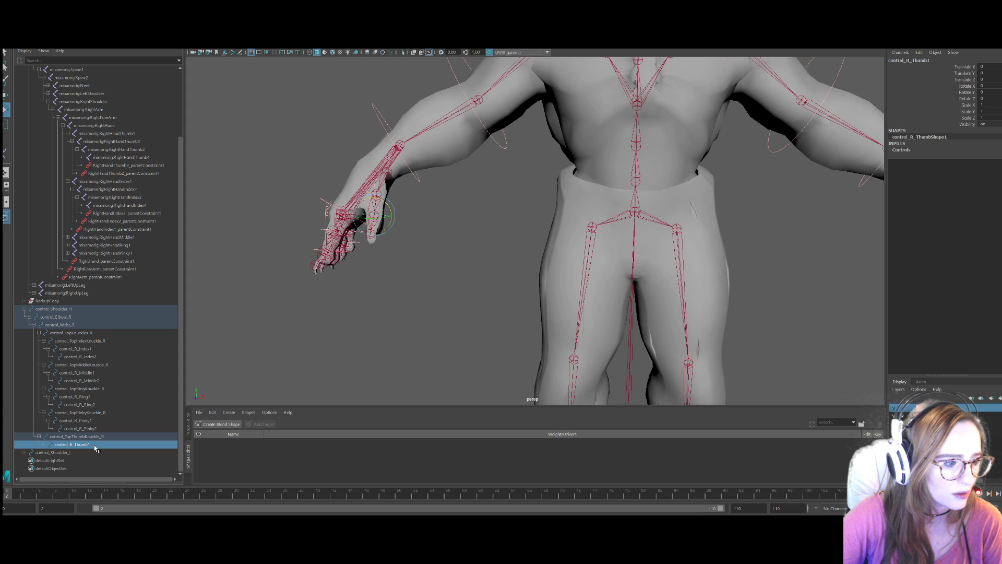
alt+drag(390, 312, 450, 354)
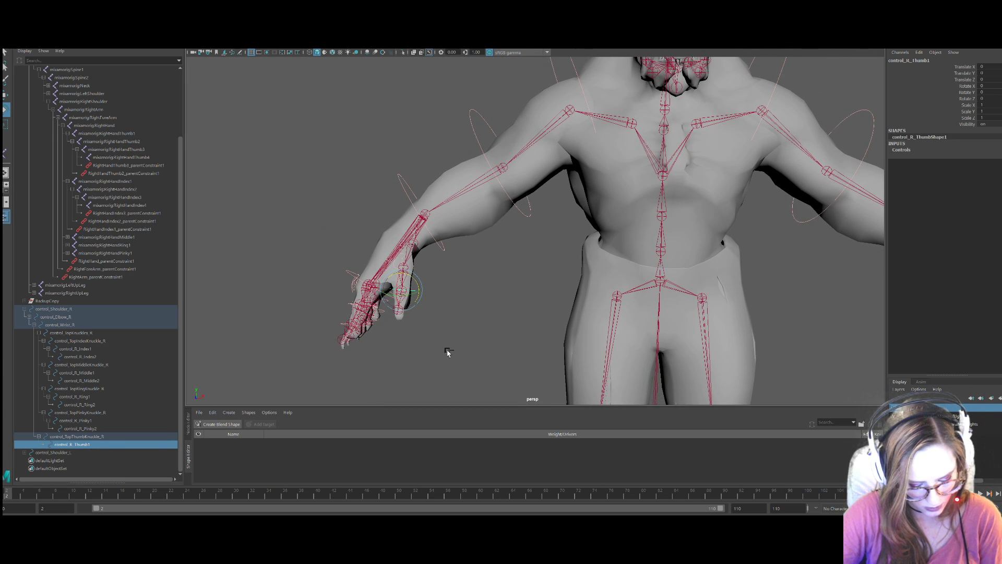
key(Down)
key(w)
drag(420, 291, 629, 312)
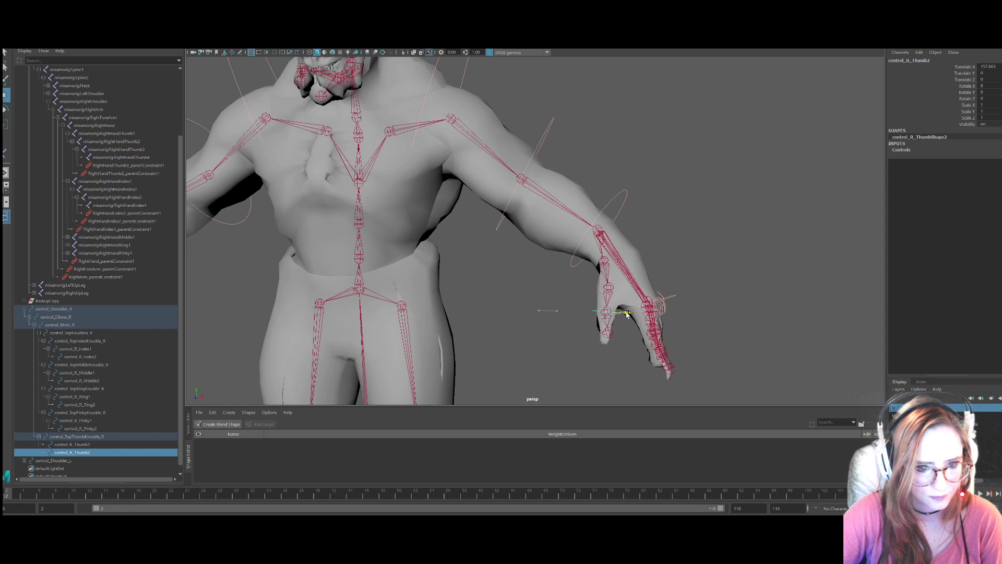
scroll(591, 342, up, 6)
alt+middle_drag(609, 339, 409, 234)
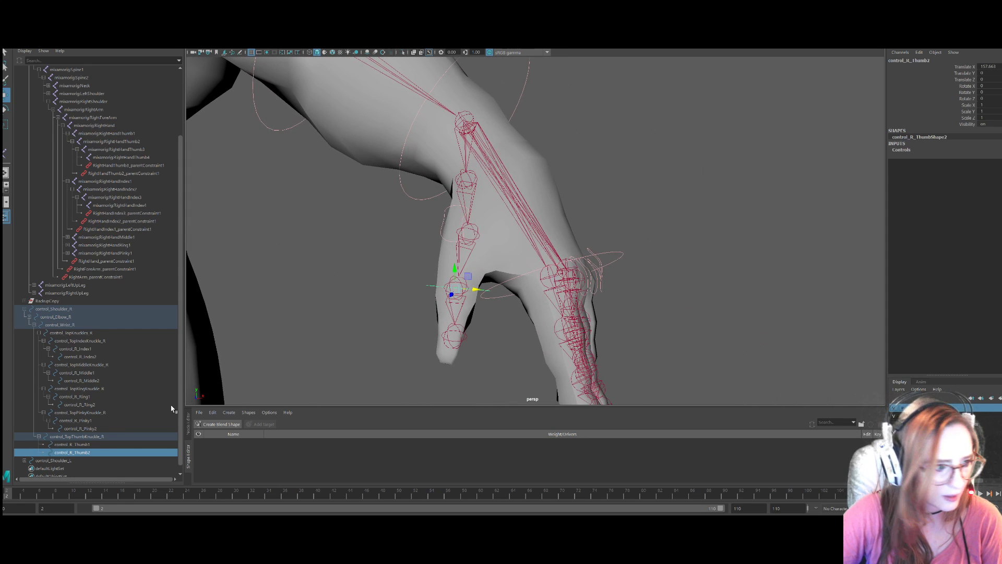
Rename the duplicated thumb control as control_L_Thumb1 and parent it under control_TopThumbKnuckle_L.
double_click(75, 453)
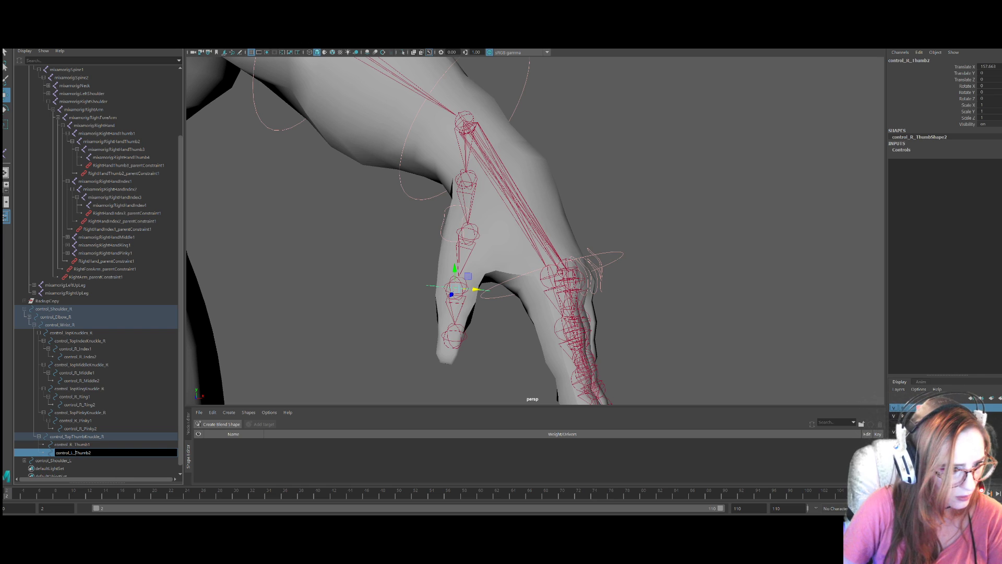
key(Return)
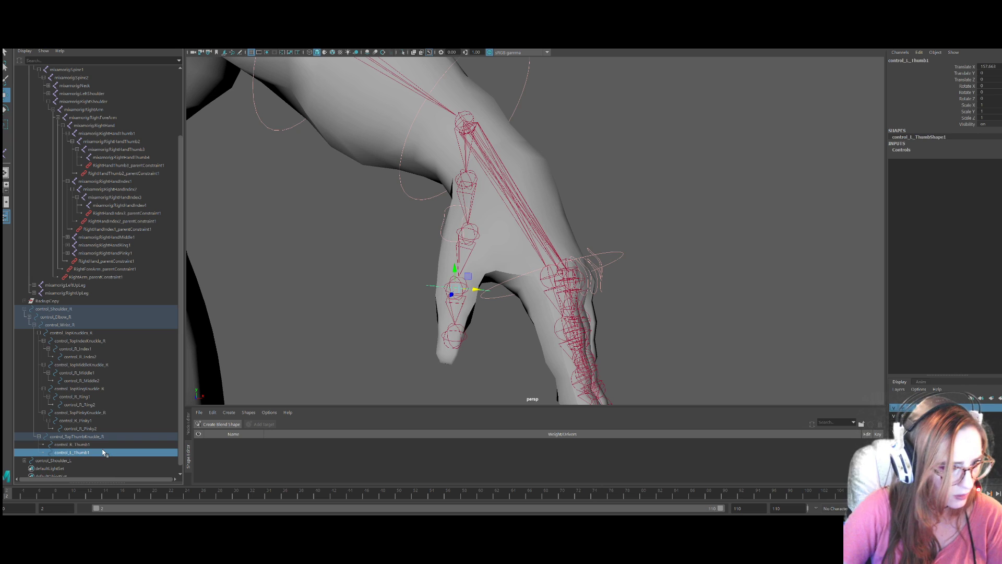
scroll(41, 431, down, 1)
click(25, 453)
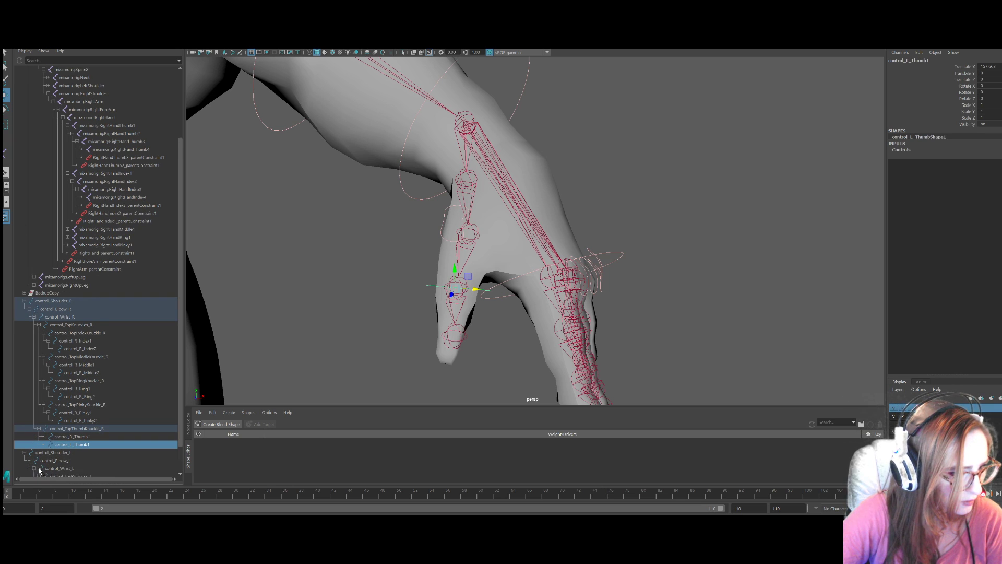
click(30, 461)
click(39, 445)
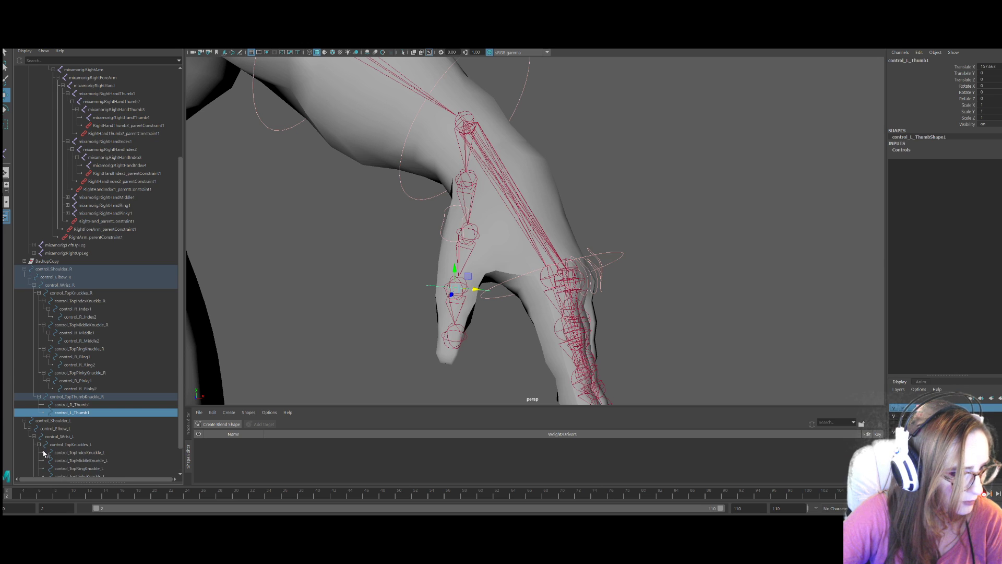
scroll(44, 454, down, 2)
click(72, 453)
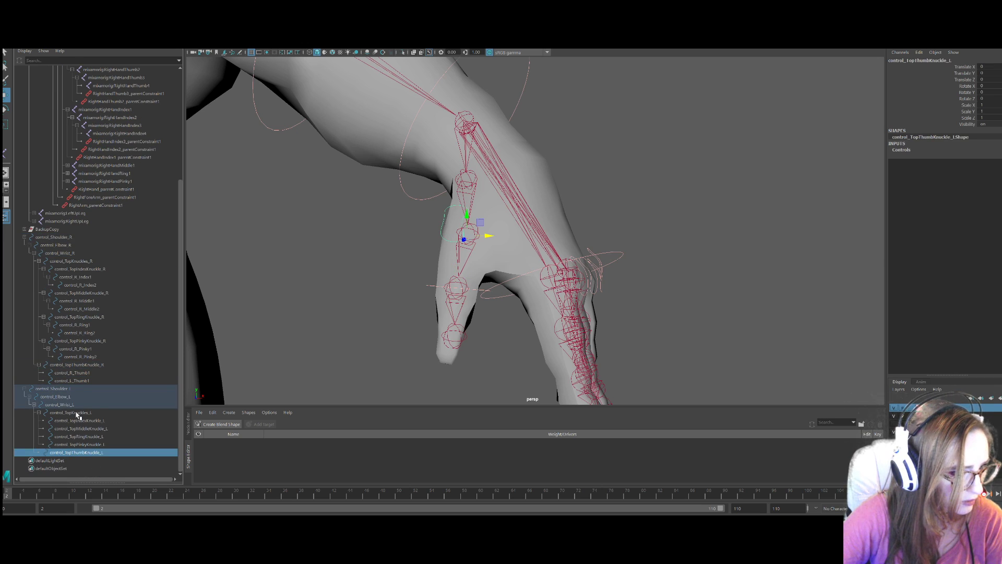
click(78, 380)
middle_drag(78, 382, 79, 454)
Align the pivot of control_L_Thumb1 with the centre of the left thumb's outer joint and freeze the control's transformations.
alt+drag(448, 330, 537, 373)
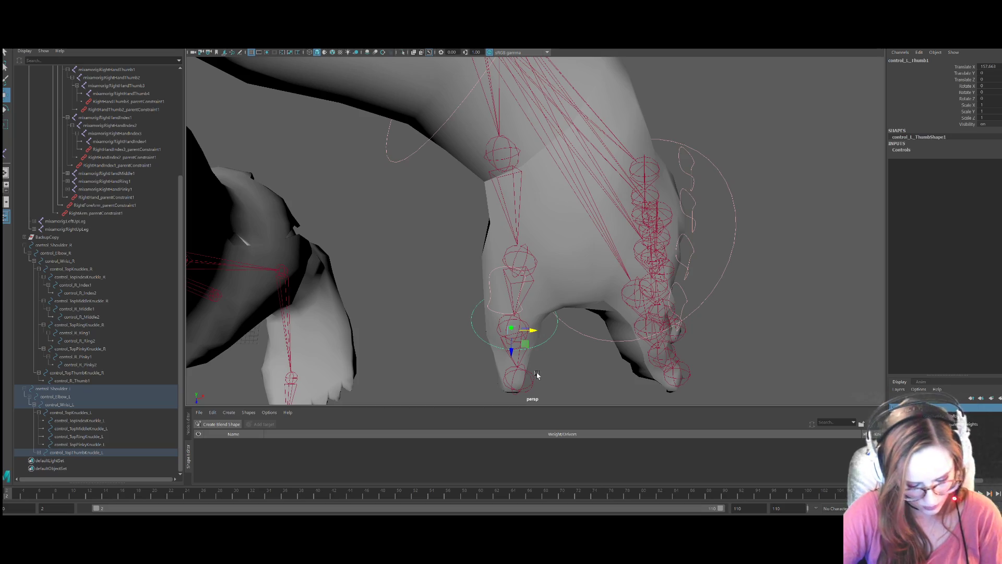
alt+drag(314, 351, 885, 346)
alt+drag(752, 164, 487, 191)
alt+drag(429, 287, 562, 366)
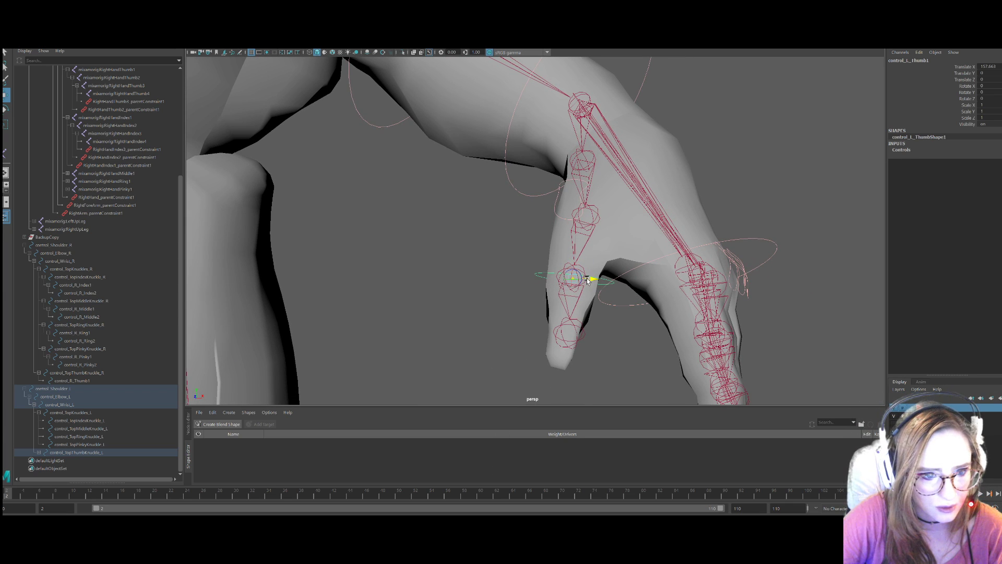
mouse_move(461, 360)
alt+mouse_down()
mouse_move(570, 357)
mouse_move(584, 395)
mouse_move(582, 351)
mouse_move(593, 361)
alt+mouse_up()
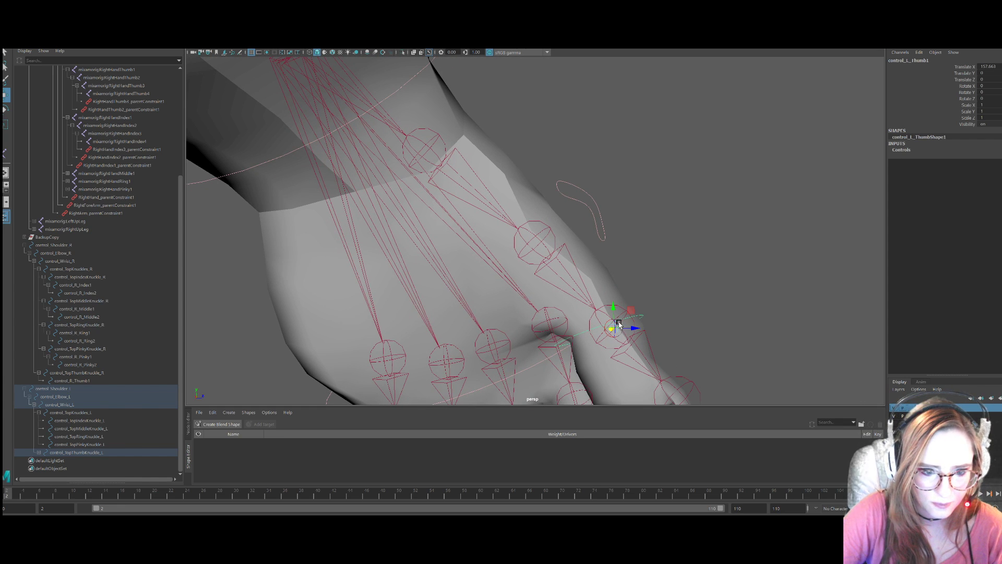
click(605, 333)
click(605, 334)
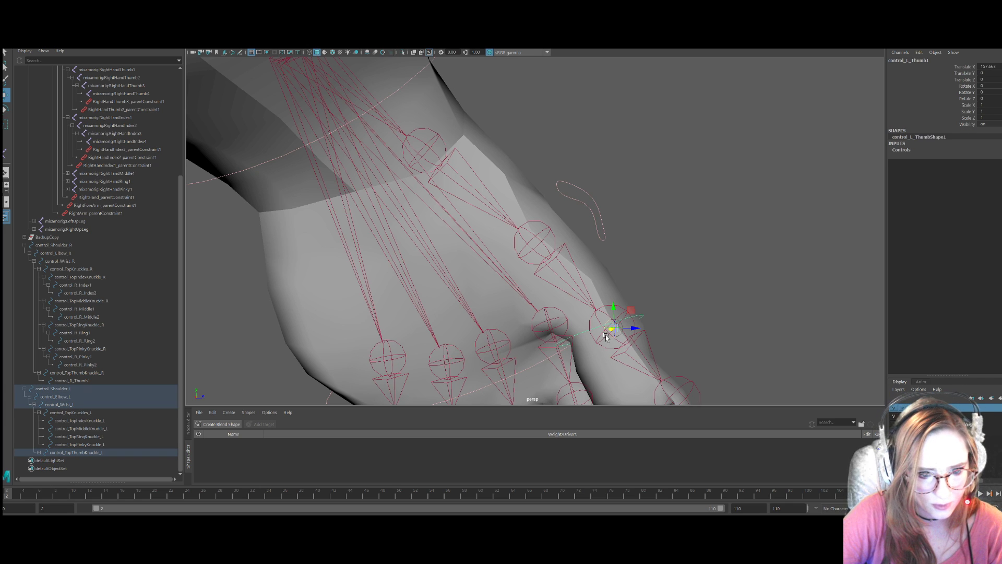
key(d)
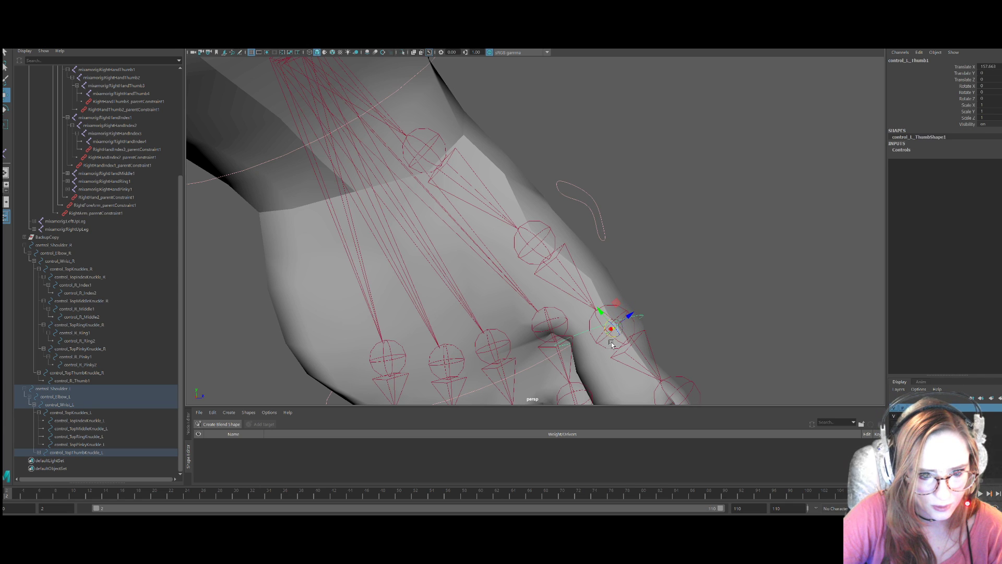
alt+drag(631, 347, 609, 354)
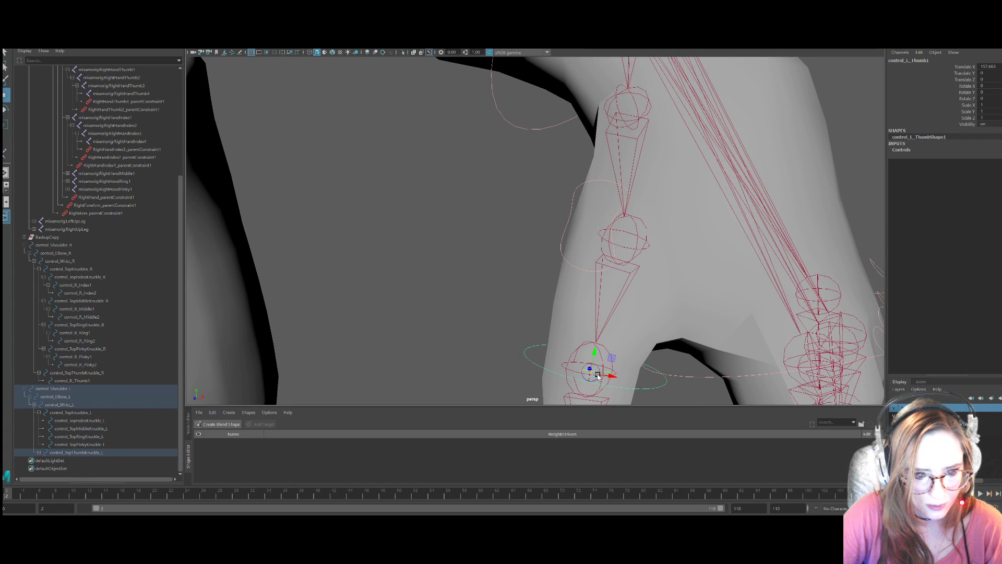
alt+drag(625, 388, 635, 390)
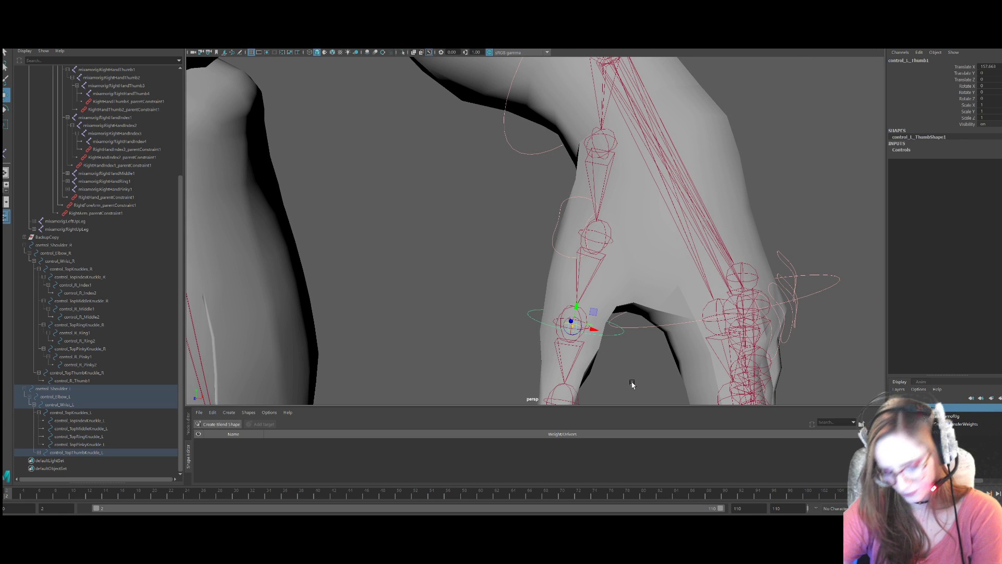
click(69, 4)
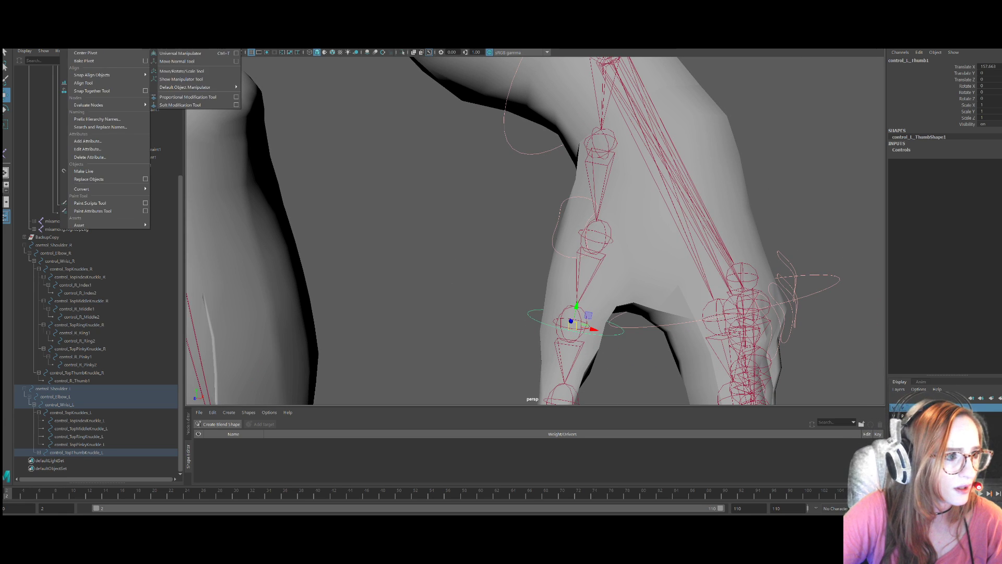
click(89, 42)
Parent-constrain the LeftHandThumb3 joint to control_L_Thumb1 with maintained offset and rotation only.
scroll(481, 233, down, 3)
alt+drag(481, 233, 517, 266)
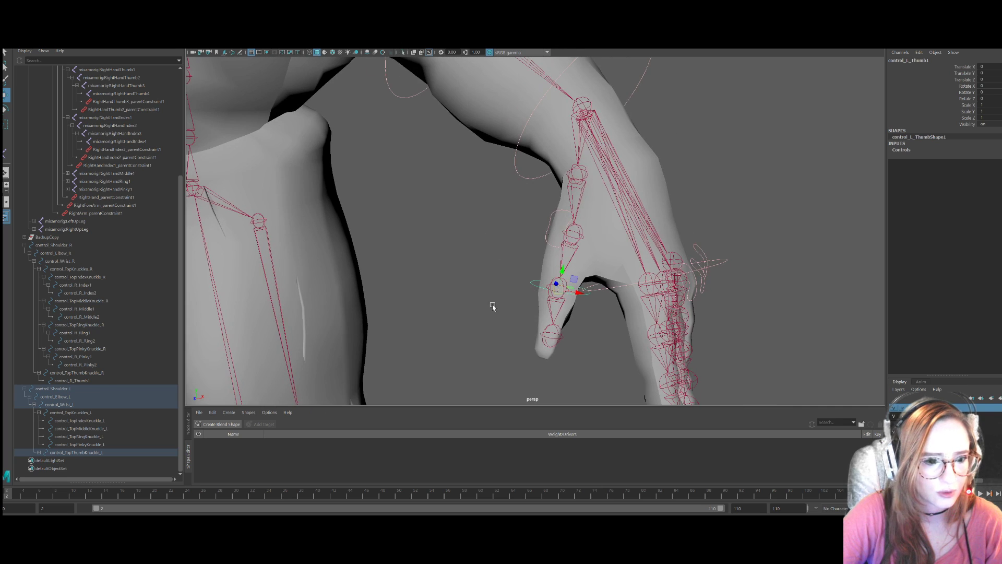
click(564, 285)
click(197, 4)
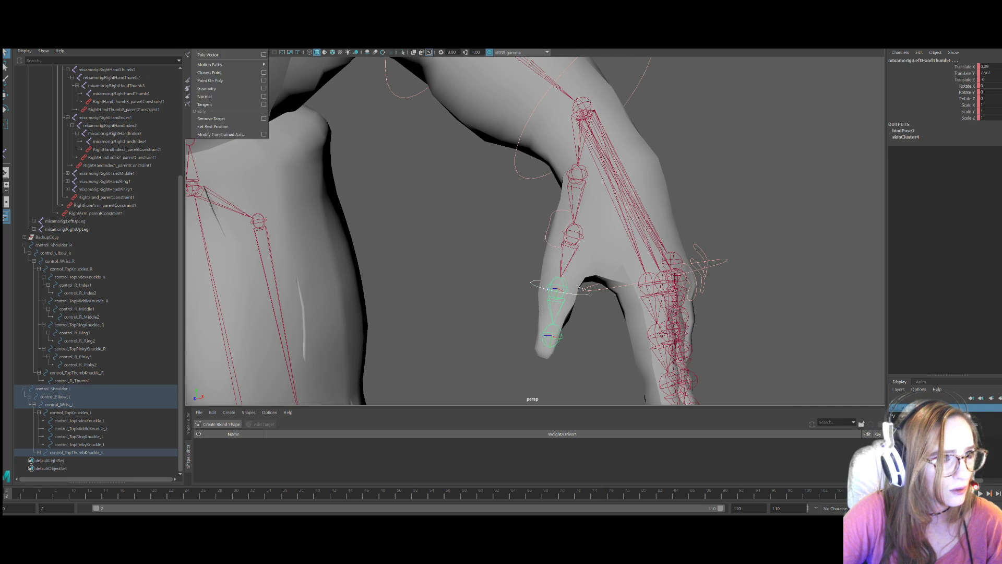
click(264, 16)
click(242, 188)
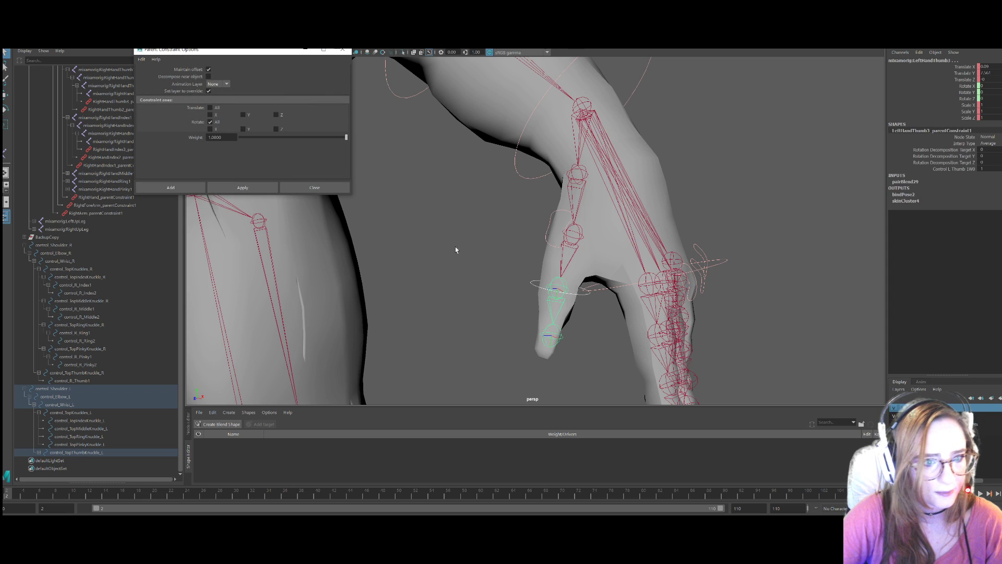
Test-rotate control_L_Thumb1 and control_TopThumbKnuckle_L to check the left thumb's bending, undoing each rotation.
click(537, 286)
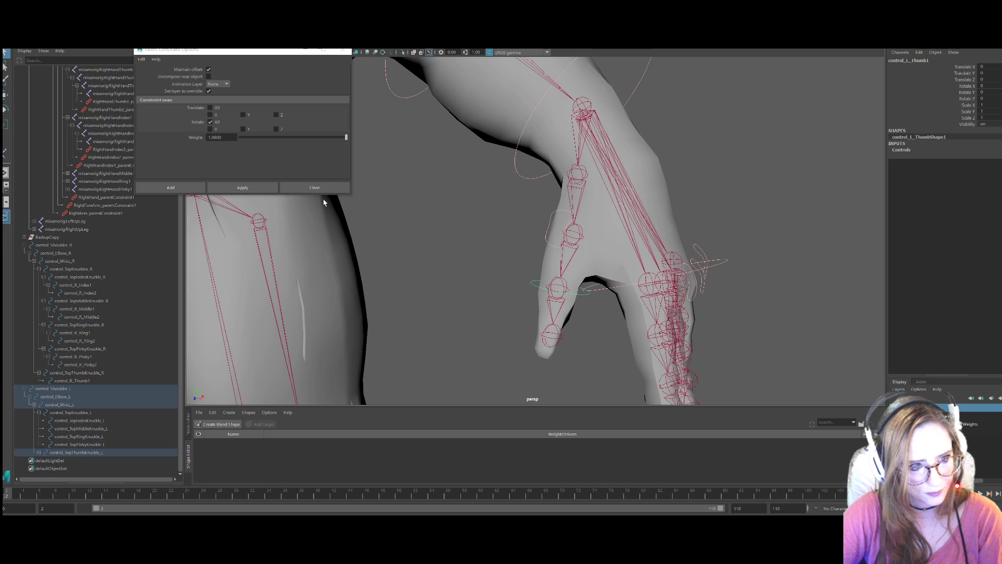
key(e)
mouse_move(552, 284)
mouse_down()
mouse_move(551, 302)
mouse_move(554, 274)
mouse_move(557, 300)
mouse_up()
key(ctrl+z)
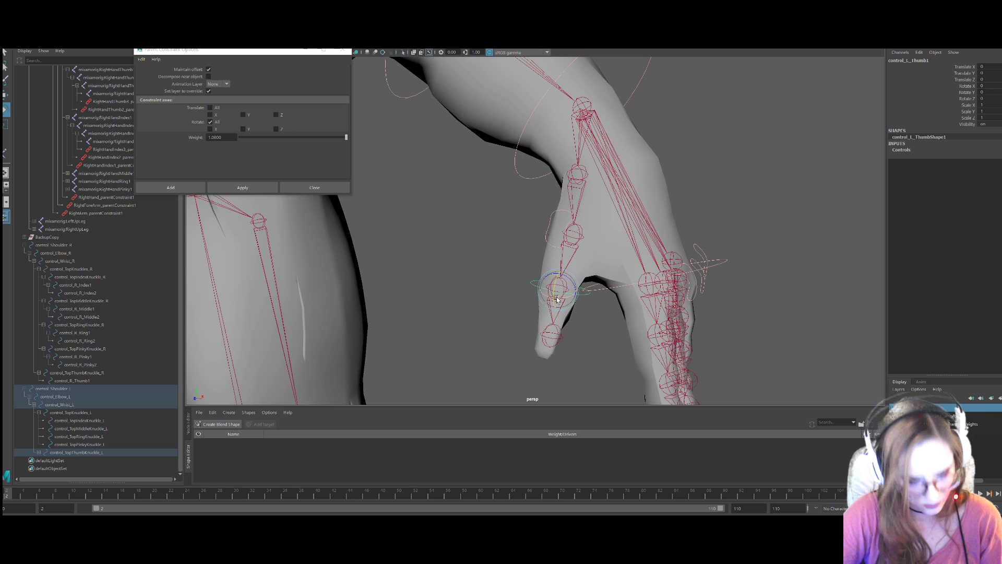
click(568, 229)
drag(570, 231, 569, 224)
key(ctrl+z)
Save the scene and close the parent constraint options.
scroll(443, 261, down, 5)
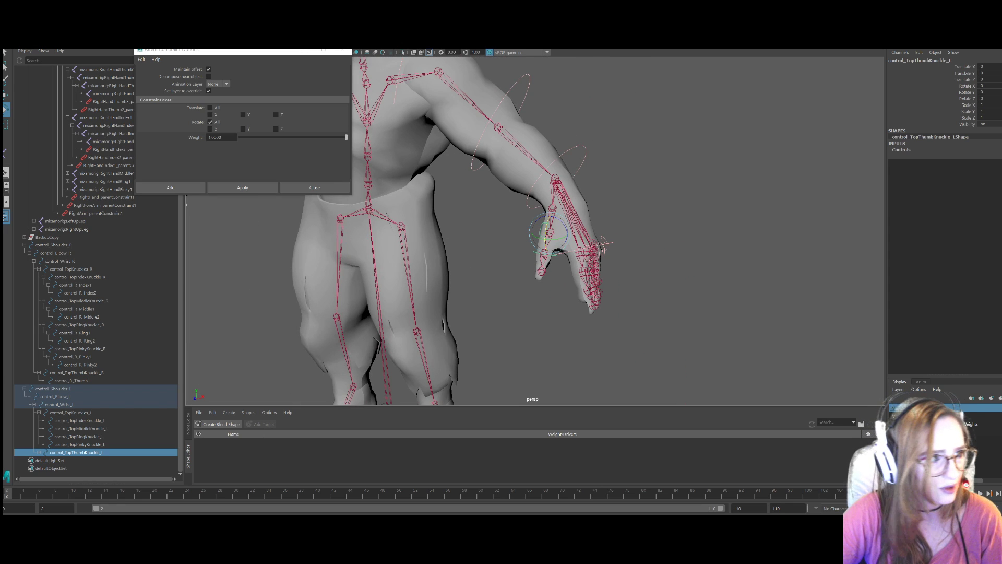
click(7, 24)
click(23, 52)
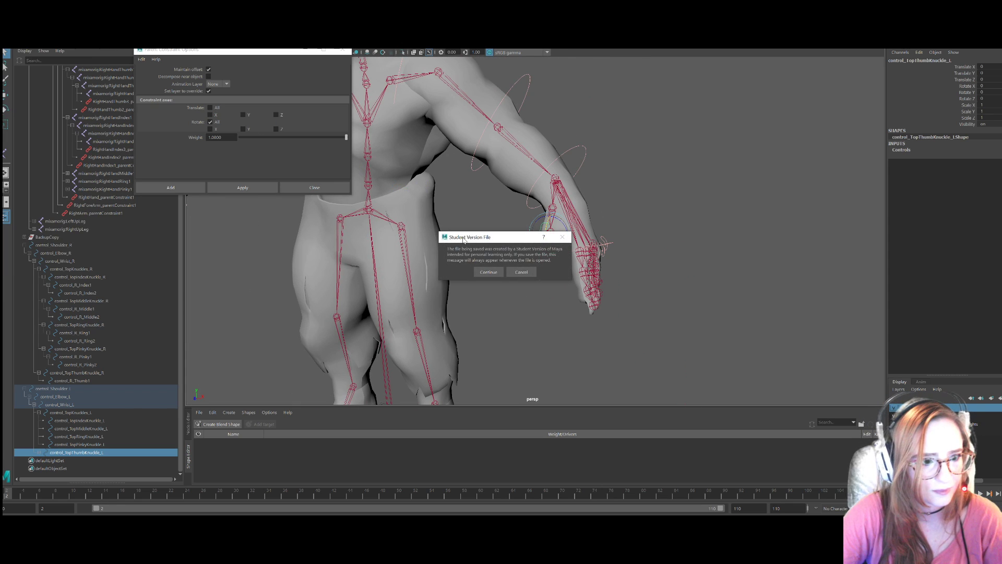
click(486, 272)
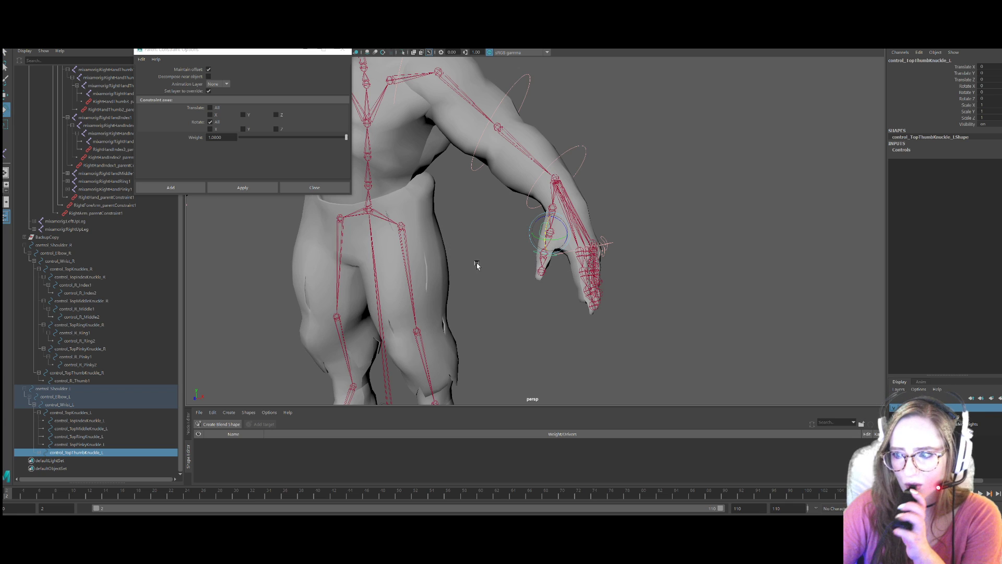
click(316, 189)
Select control_R_Index1 on the right index finger and save the scene again.
right_click(582, 313)
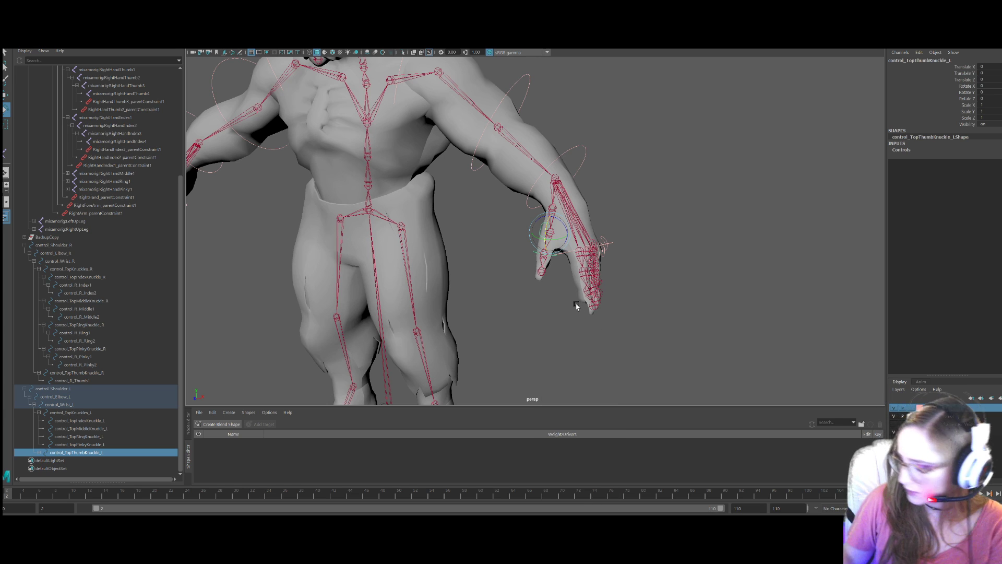
alt+drag(317, 299, 377, 304)
alt+drag(500, 303, 533, 236)
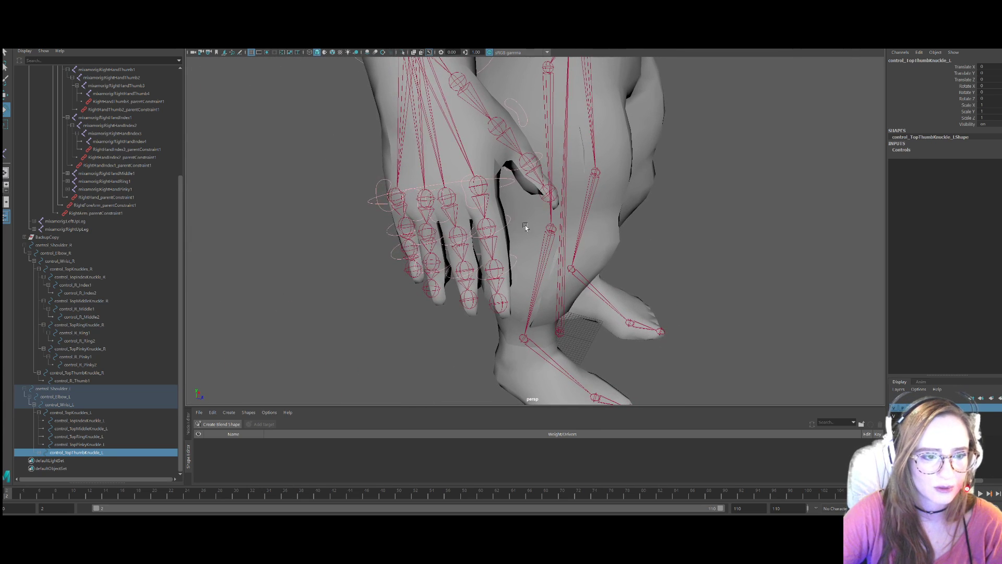
click(504, 223)
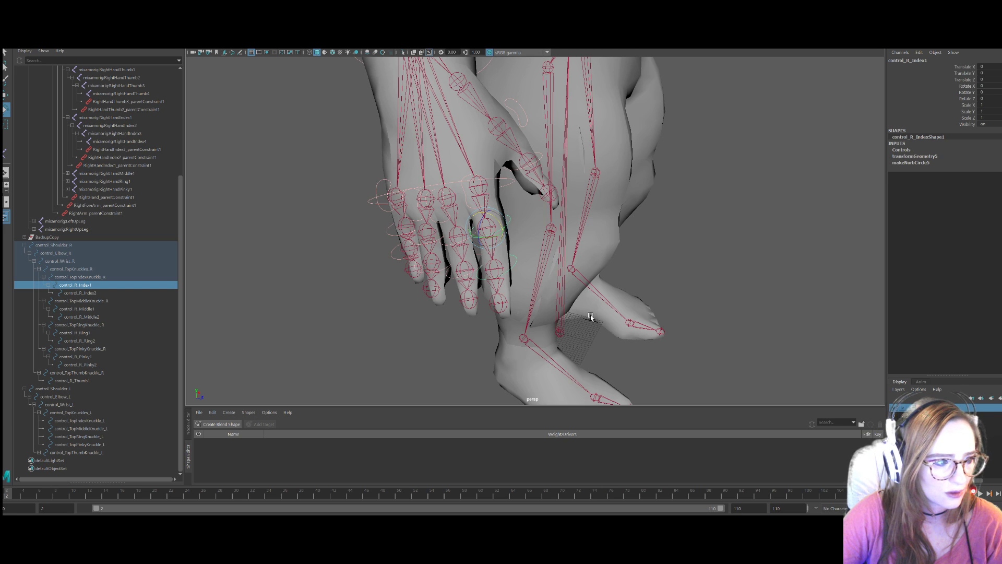
alt+drag(506, 323, 512, 319)
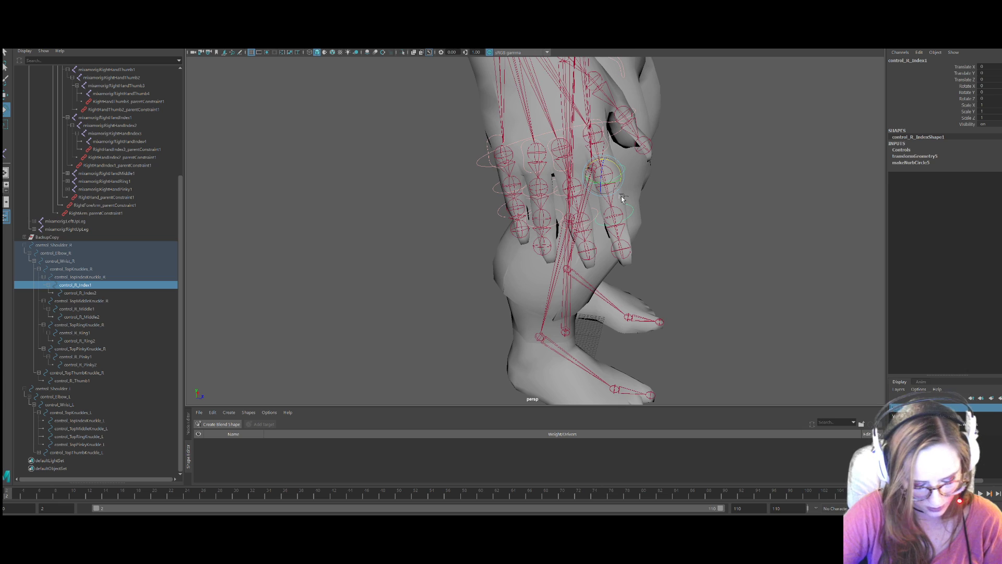
key(ctrl+s)
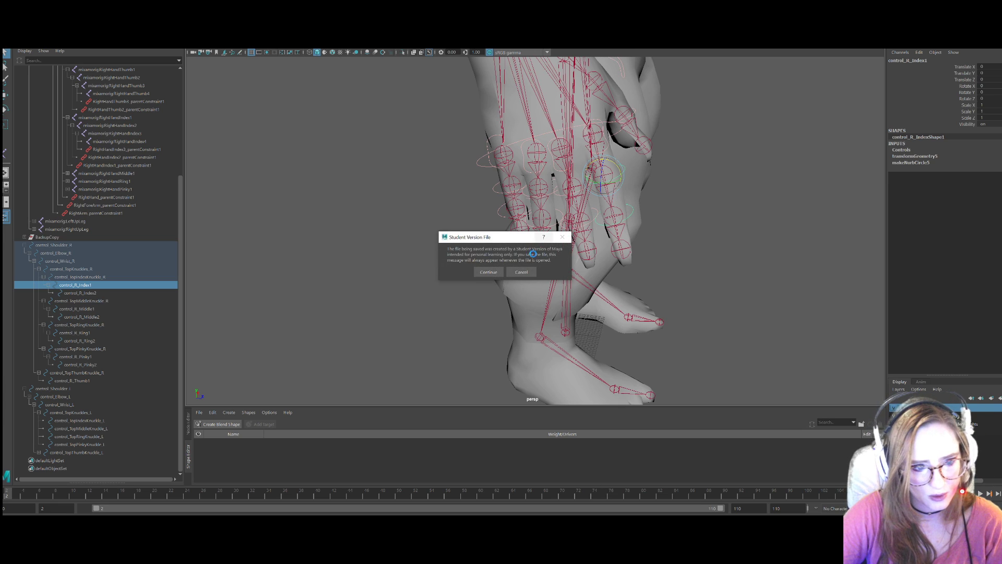
click(489, 272)
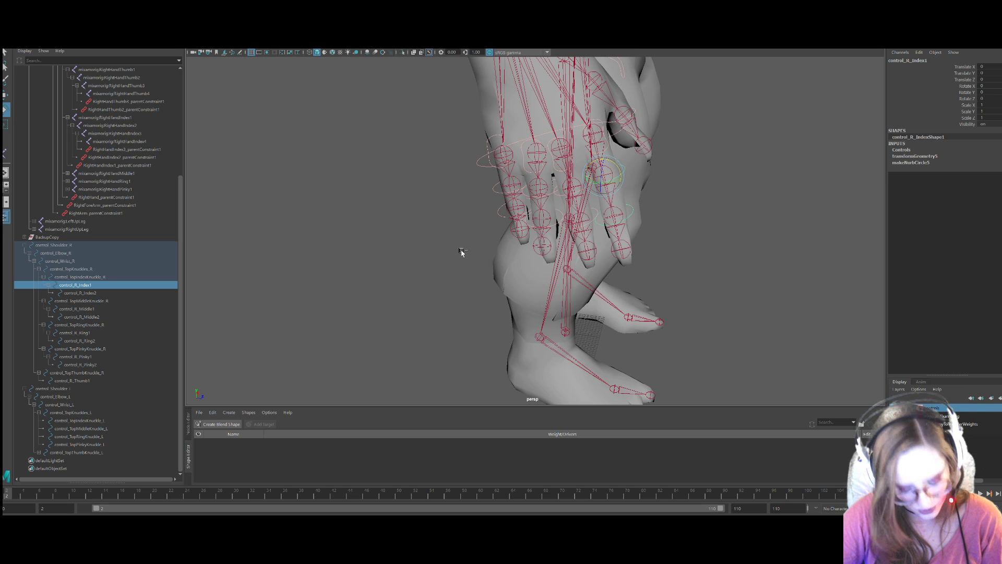
Duplicate control_R_Index1 together with its child control and move the copy clear of the right hand.
key(ctrl+d)
key(w)
drag(621, 171, 778, 122)
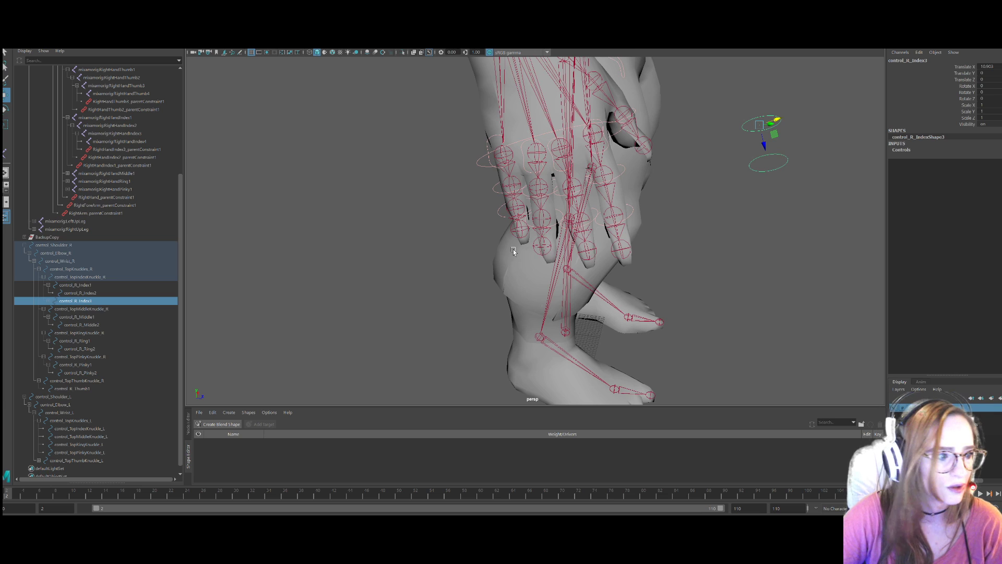
Rename the duplicated index control as control_L_Index1 and its child as control_L_Index2.
double_click(85, 301)
click(92, 301)
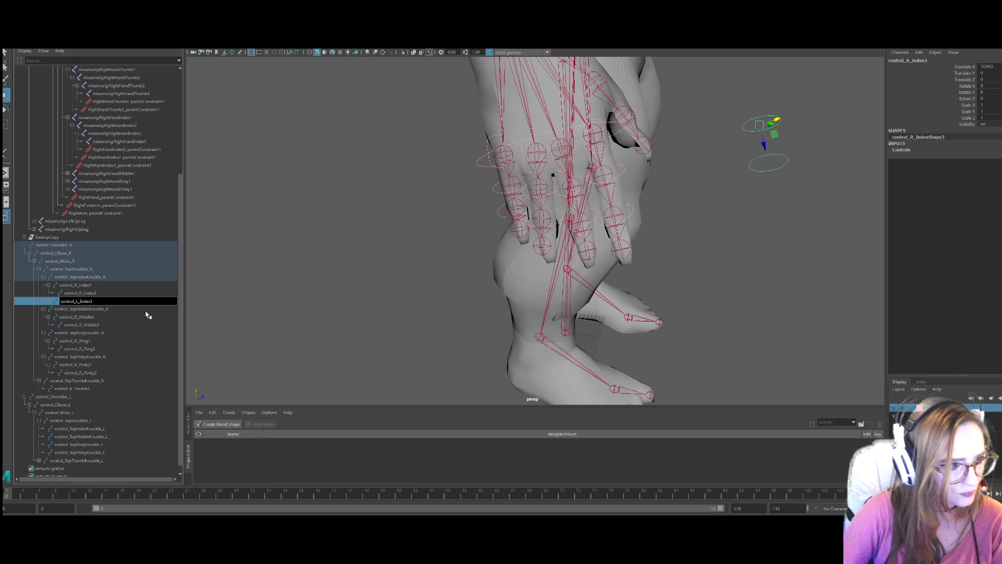
text(1)
key(Return)
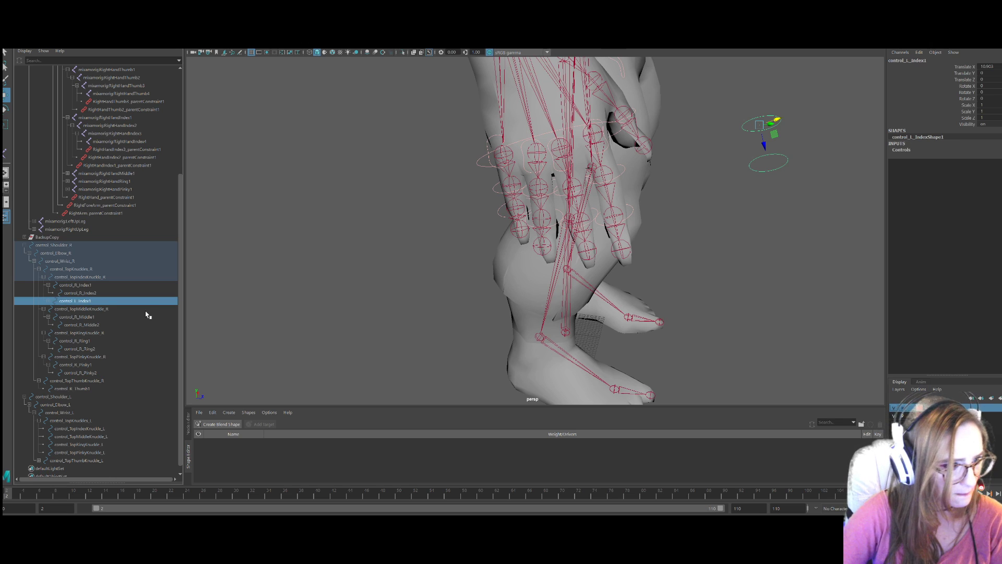
click(50, 303)
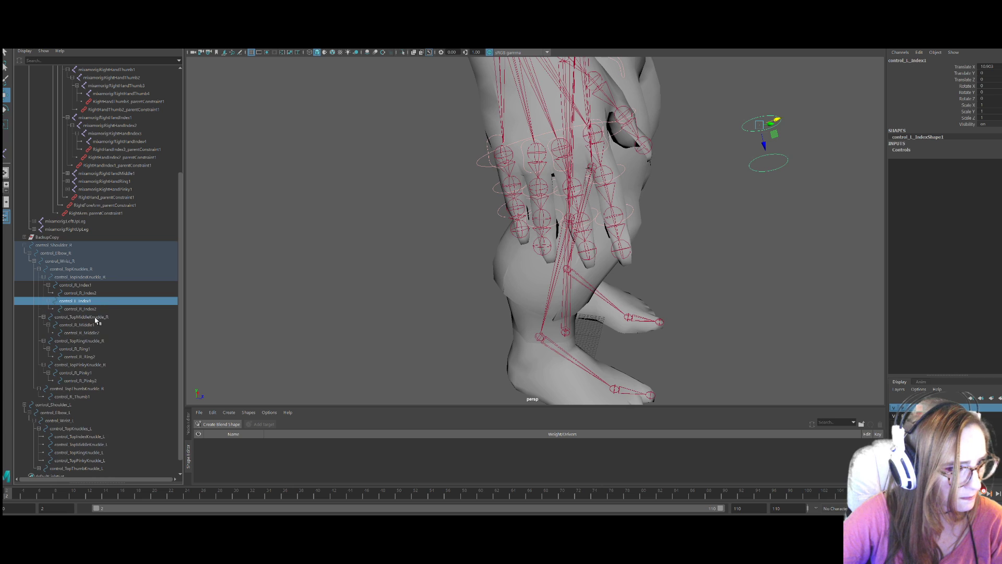
double_click(94, 310)
click(94, 310)
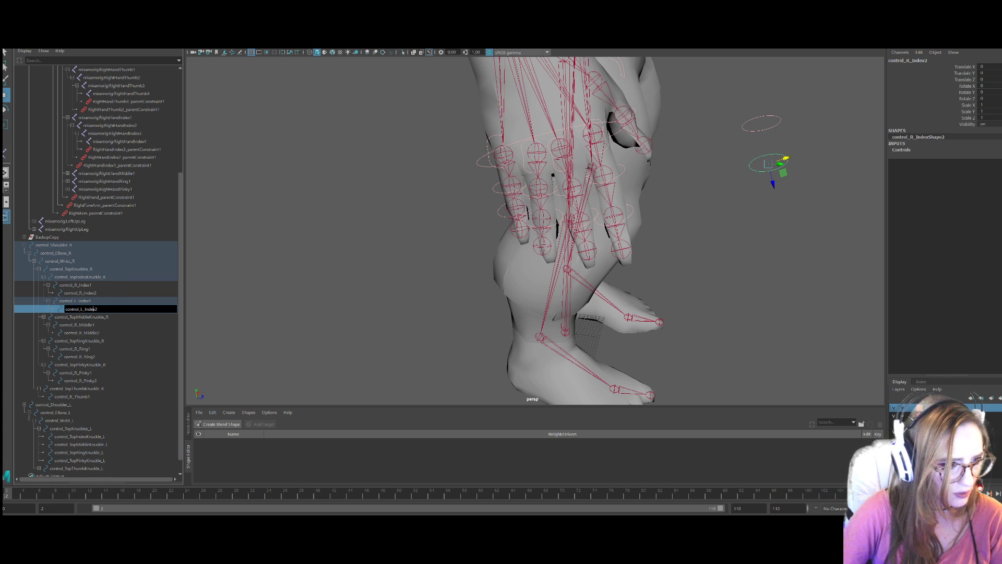
key(Return)
key(Up)
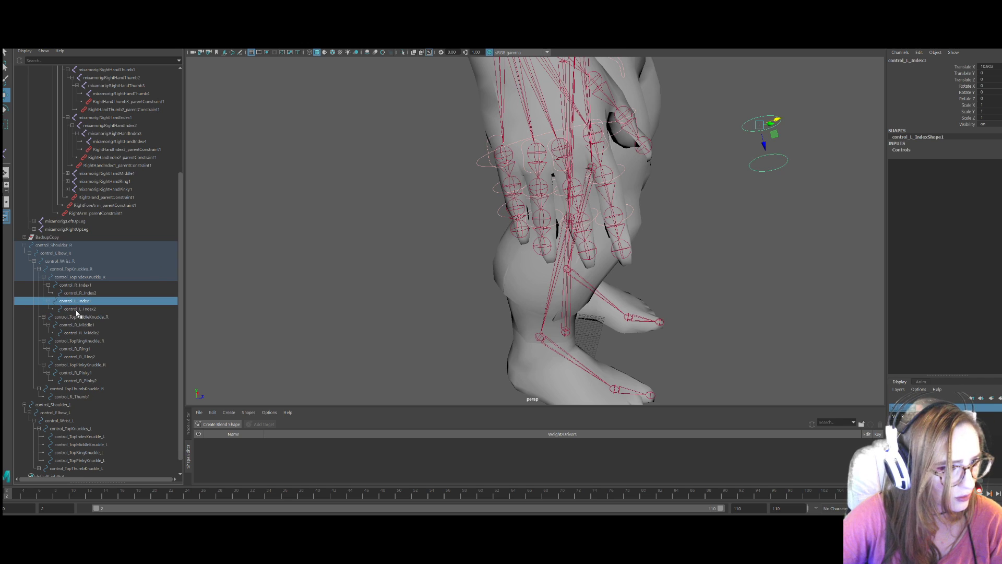
Parent control_L_Index1 under control_TopIndexKnuckle_L.
click(47, 302)
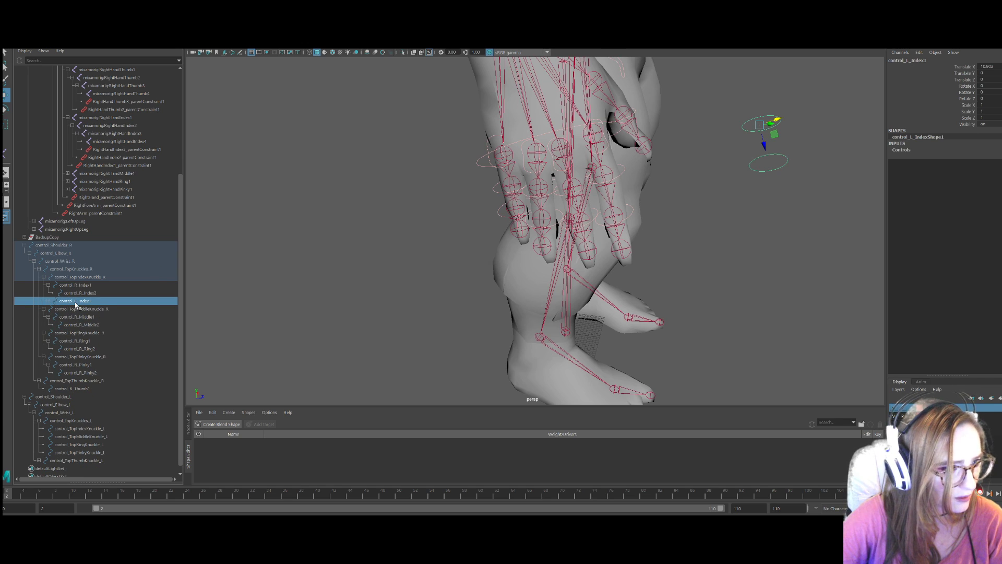
scroll(87, 355, down, 1)
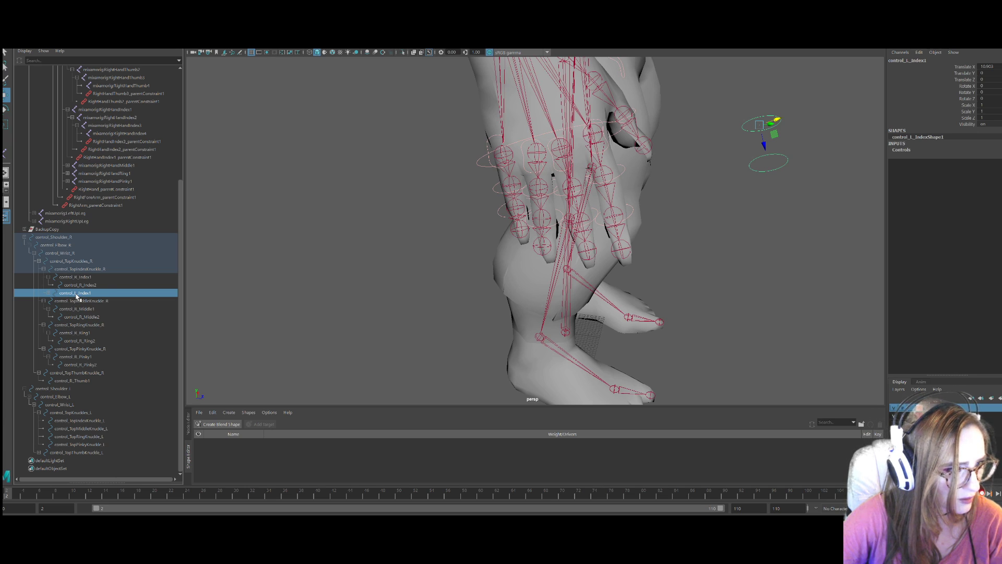
drag(77, 296, 84, 424)
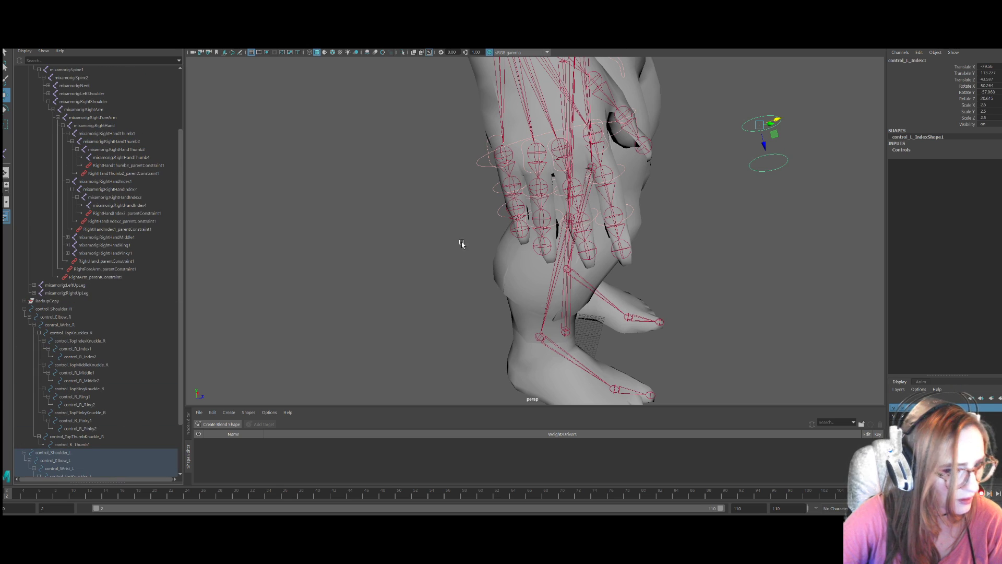
Move control_L_Index1 with its child across the body to beside the left hand's fingers.
scroll(447, 256, down, 5)
alt+middle_drag(447, 255, 280, 327)
drag(226, 340, 381, 186)
alt+drag(380, 234, 381, 200)
key(ctrl+z)
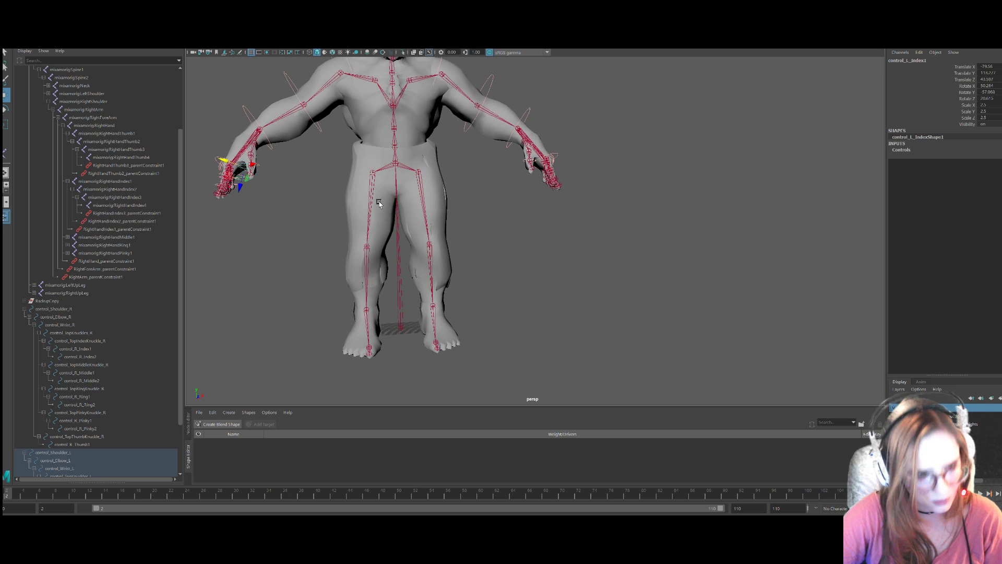
drag(232, 173, 400, 230)
drag(549, 219, 441, 228)
scroll(89, 429, down, 4)
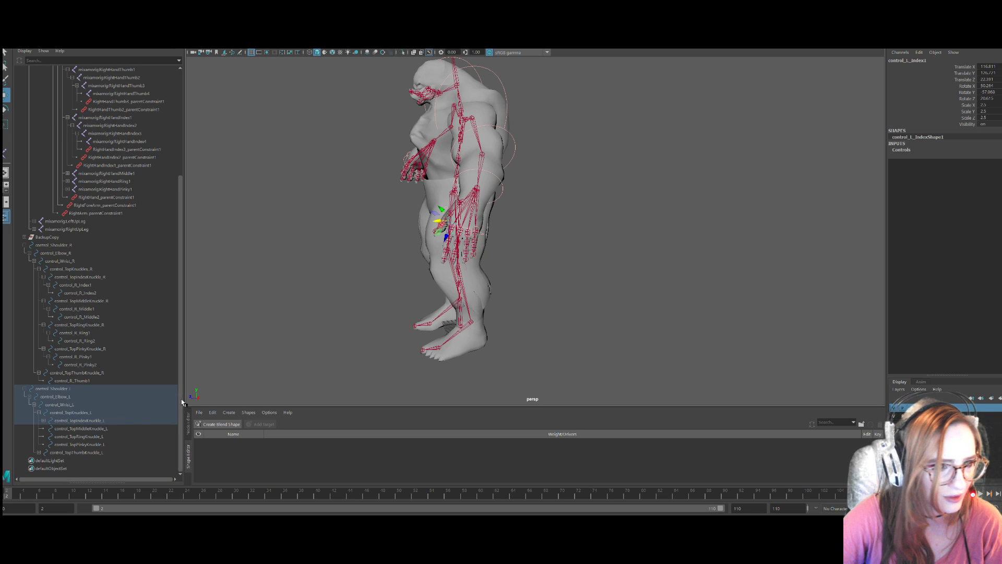
scroll(343, 306, up, 5)
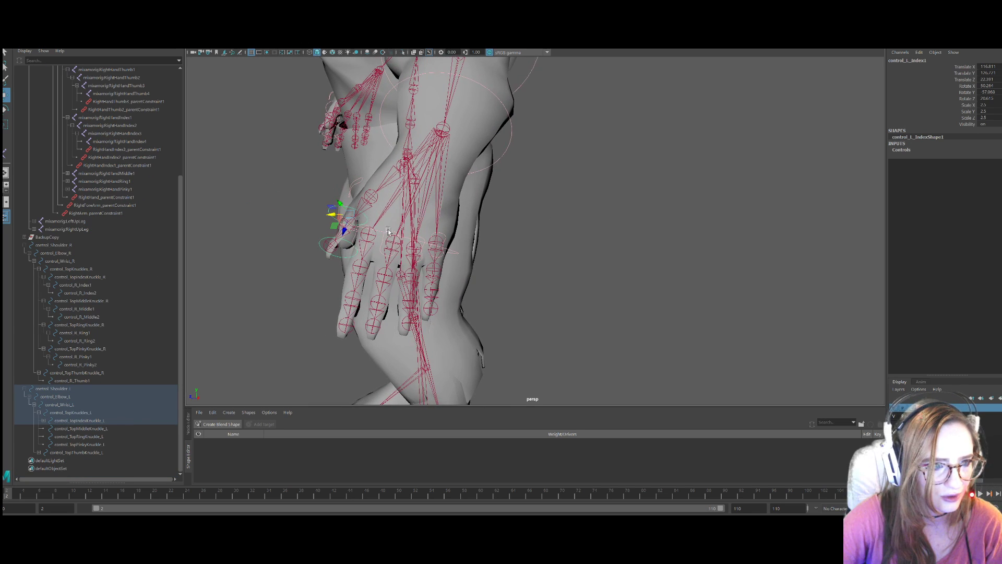
drag(343, 211, 340, 280)
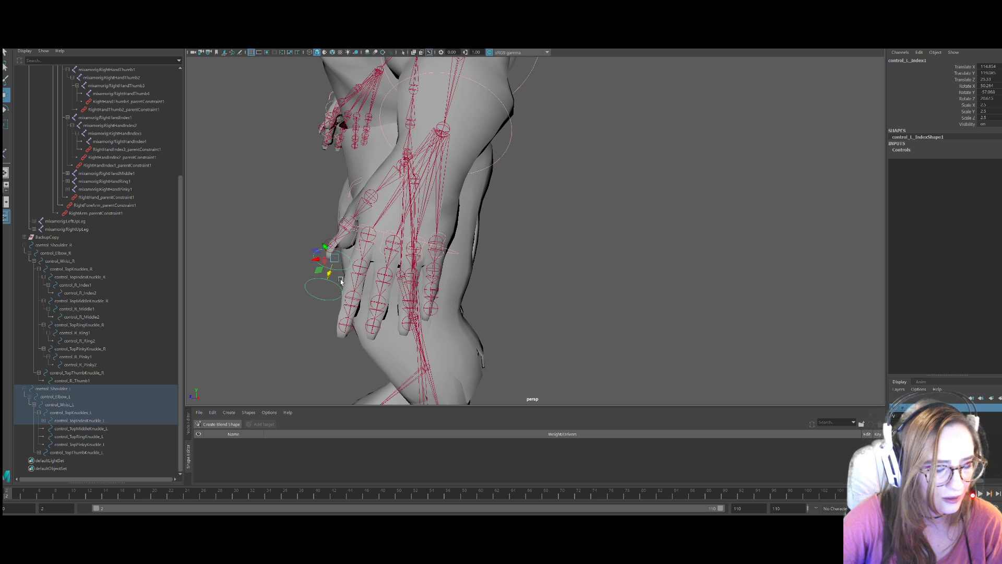
Unparent control_L_Index2 from control_L_Index1.
click(43, 420)
click(51, 421)
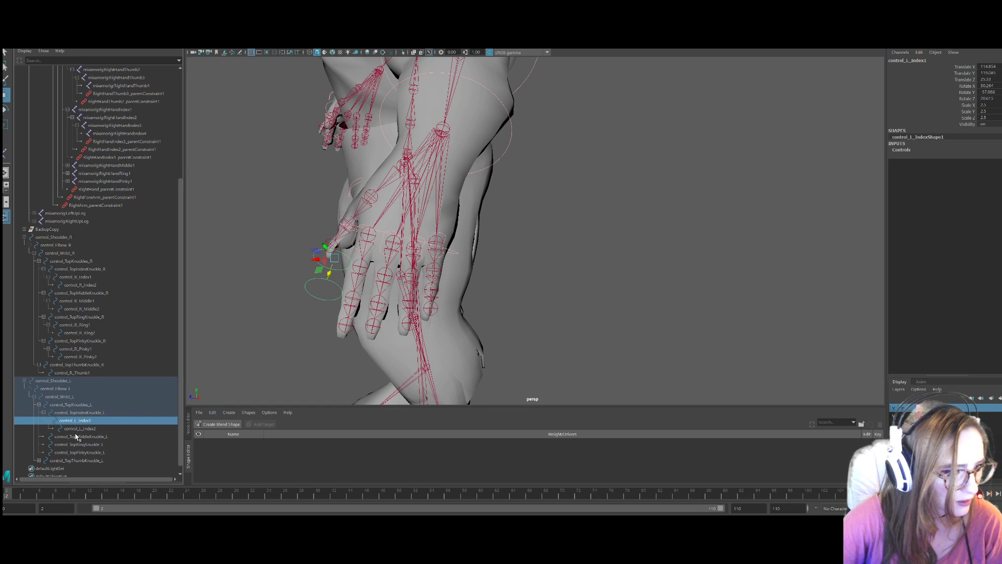
click(84, 429)
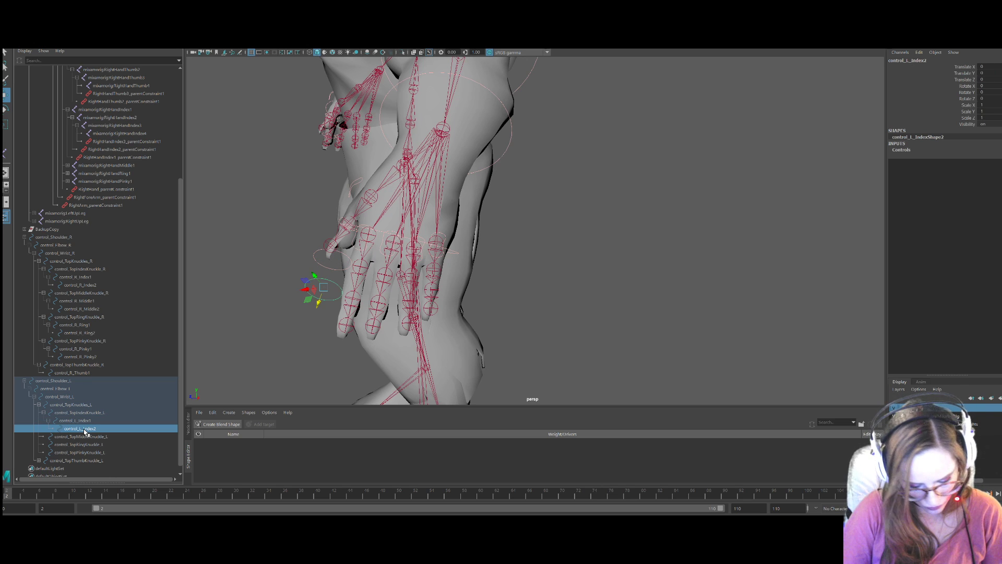
key(shift+p)
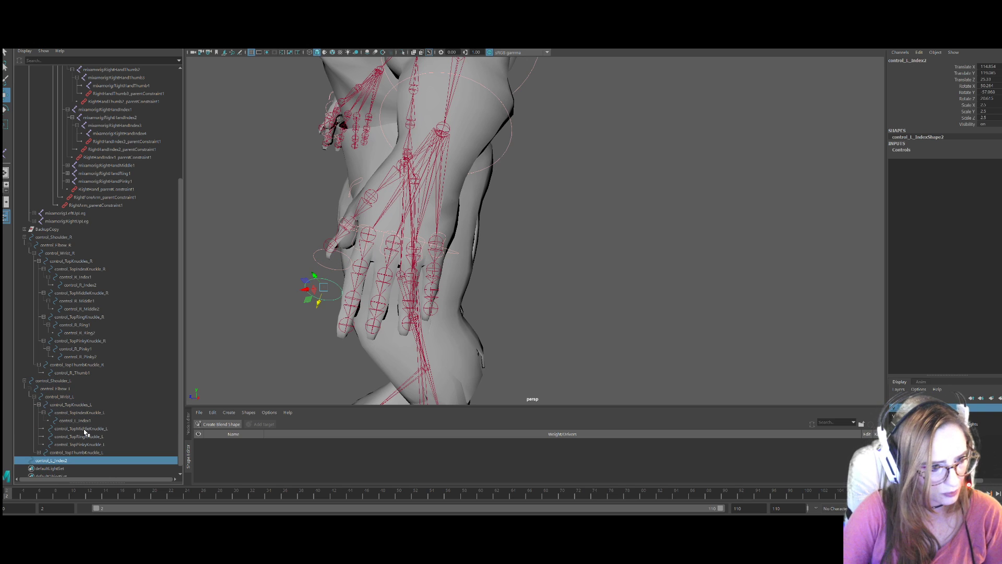
Move control_L_Index1 onto the left index finger so that it encircles the second joint.
click(333, 270)
alt+drag(320, 277, 423, 268)
scroll(310, 277, up, 3)
drag(240, 273, 330, 274)
alt+drag(331, 275, 625, 158)
drag(573, 194, 774, 234)
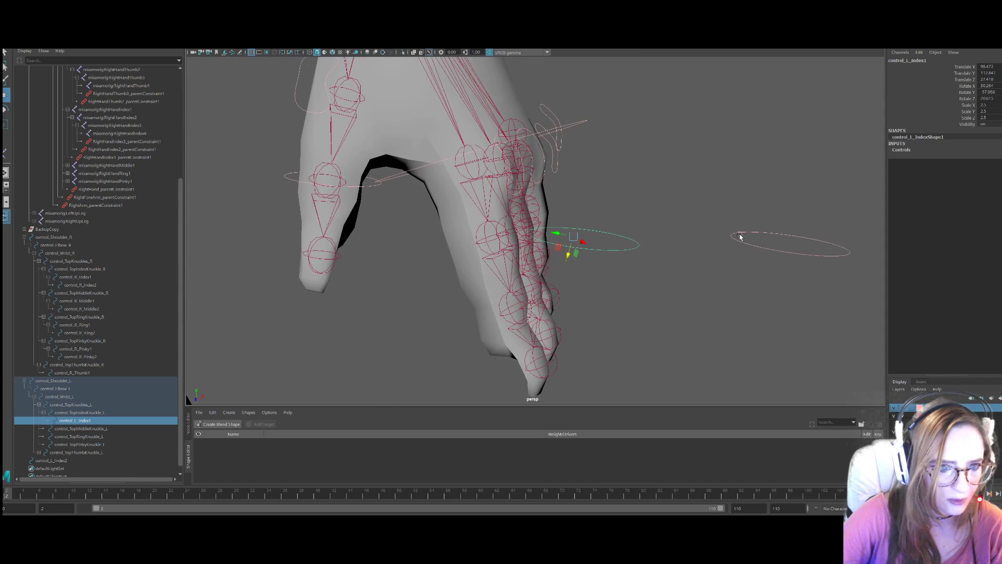
drag(560, 233, 450, 227)
alt+drag(611, 243, 629, 205)
alt+middle_drag(629, 205, 520, 364)
drag(368, 289, 416, 158)
alt+drag(384, 219, 400, 243)
drag(385, 285, 386, 339)
alt+drag(483, 313, 555, 205)
drag(458, 227, 308, 213)
drag(221, 200, 264, 209)
Fine-tune the rotation and position of control_L_Index1 so it sits centred around the left index finger's second joint.
key(e)
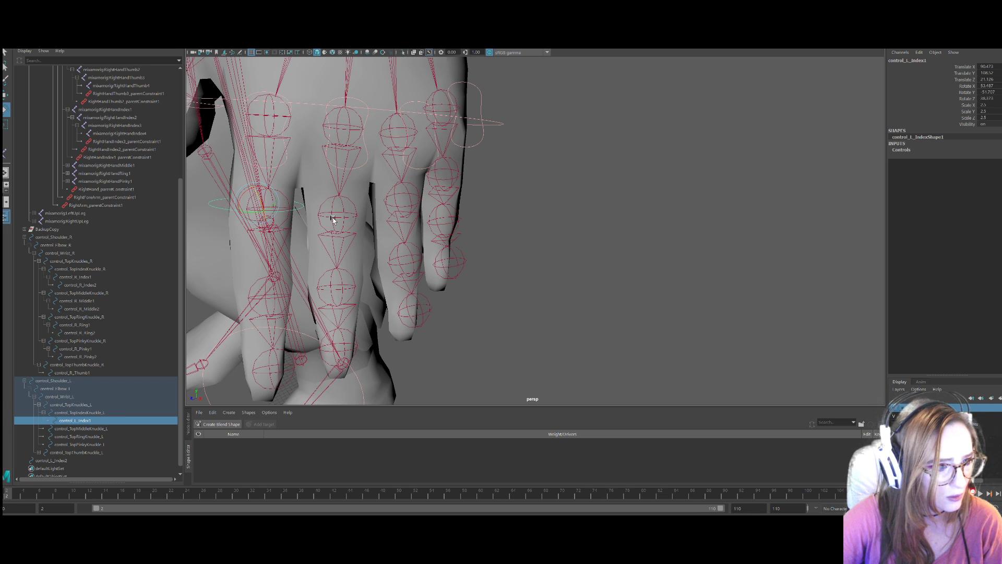
alt+drag(331, 219, 329, 222)
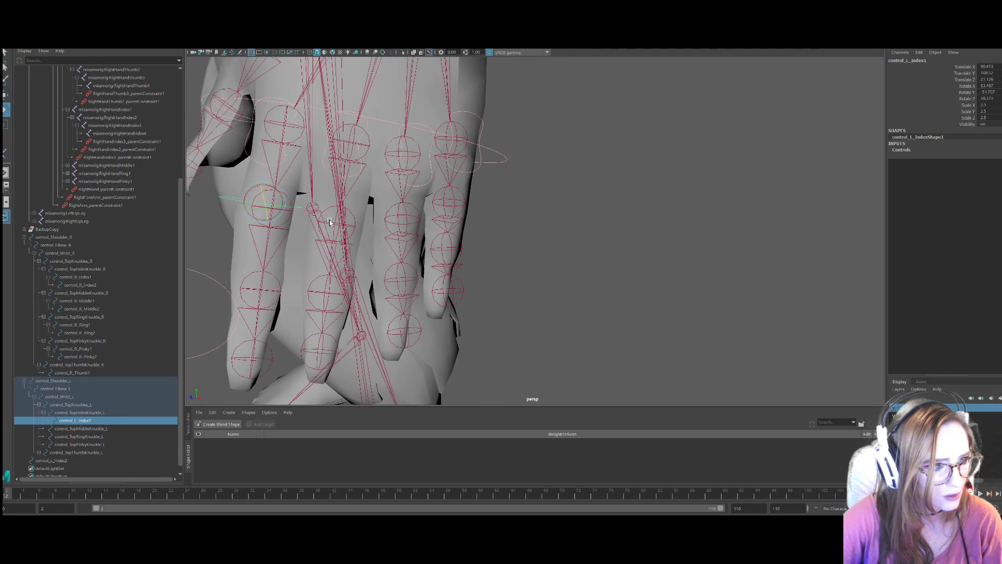
drag(273, 191, 271, 188)
key(w)
drag(250, 201, 289, 234)
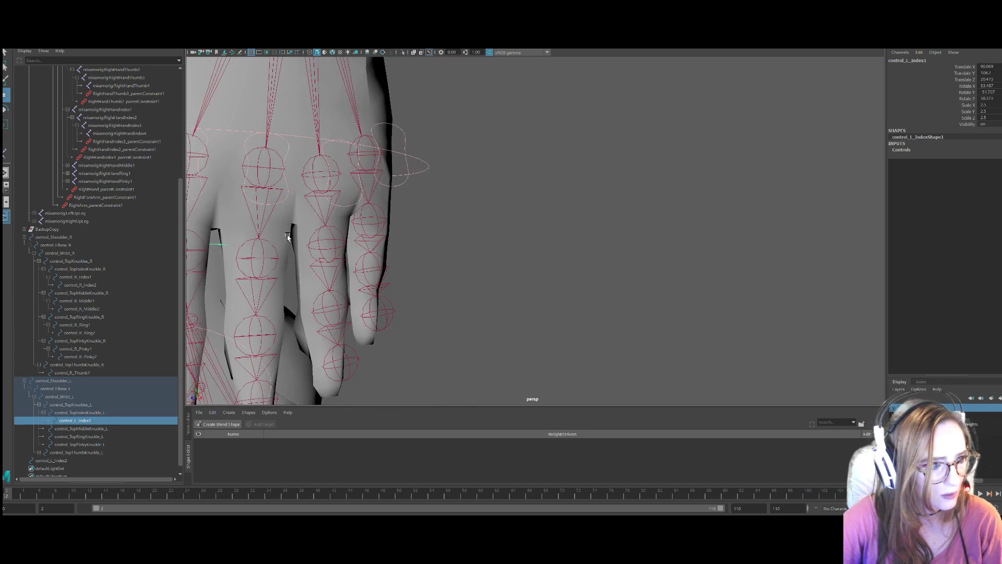
alt+middle_drag(288, 235, 663, 184)
alt+drag(663, 185, 524, 266)
alt+right_drag(523, 266, 570, 193)
alt+drag(516, 173, 532, 218)
drag(388, 193, 385, 193)
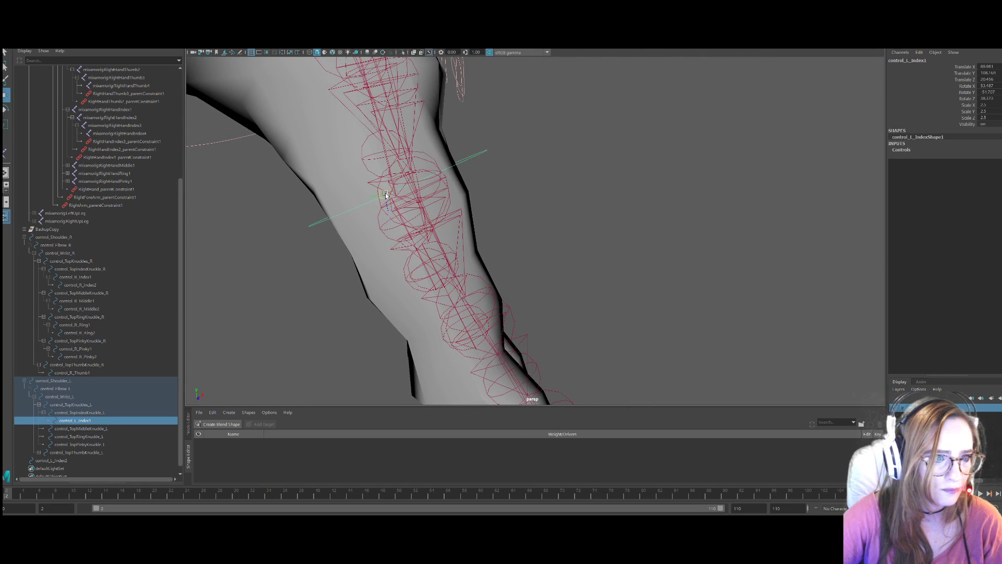
alt+drag(548, 196, 481, 192)
alt+drag(635, 205, 515, 132)
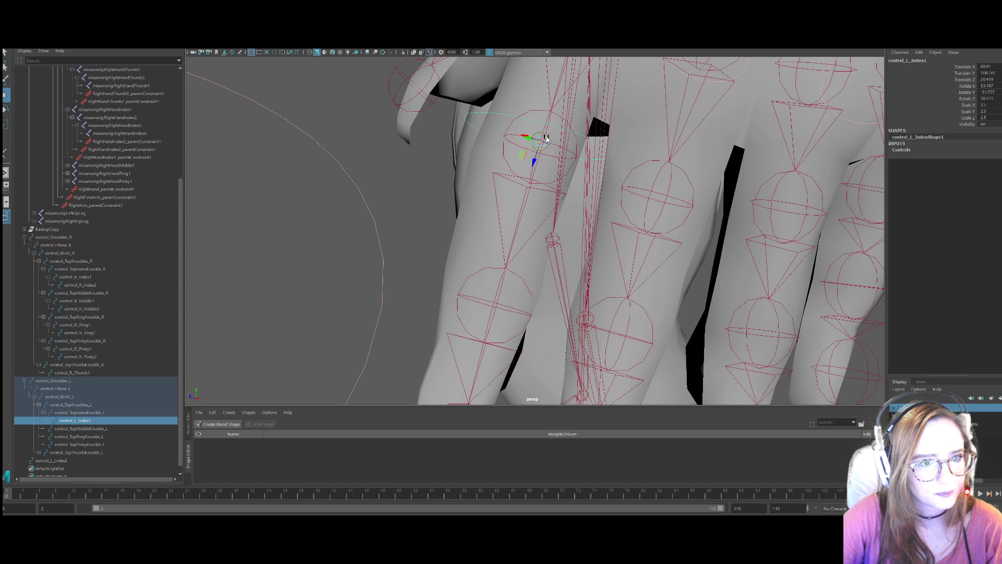
Adjust control_L_Index1's pivot and nudge the control so both are centred on the left index finger's second joint.
key(d)
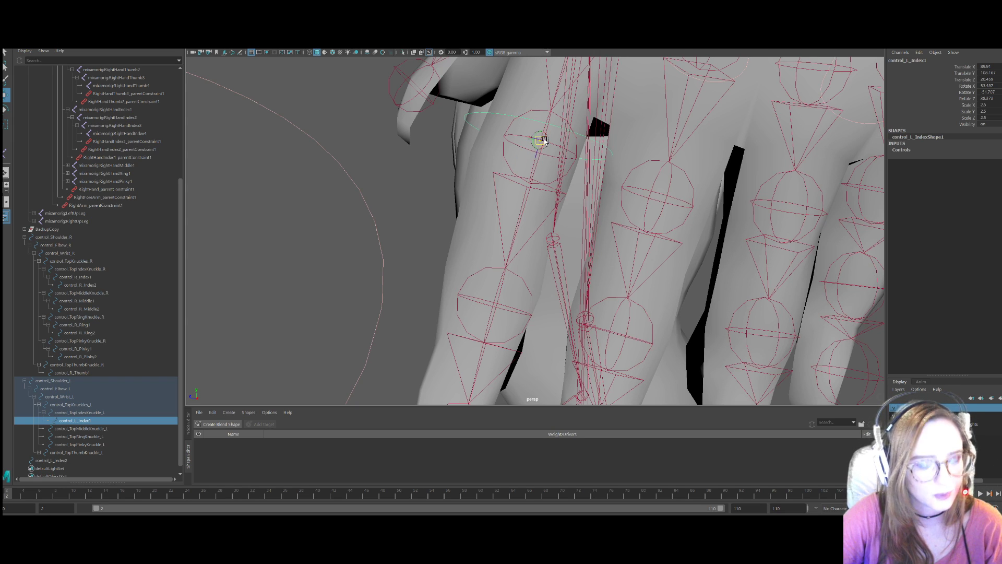
drag(546, 145, 543, 146)
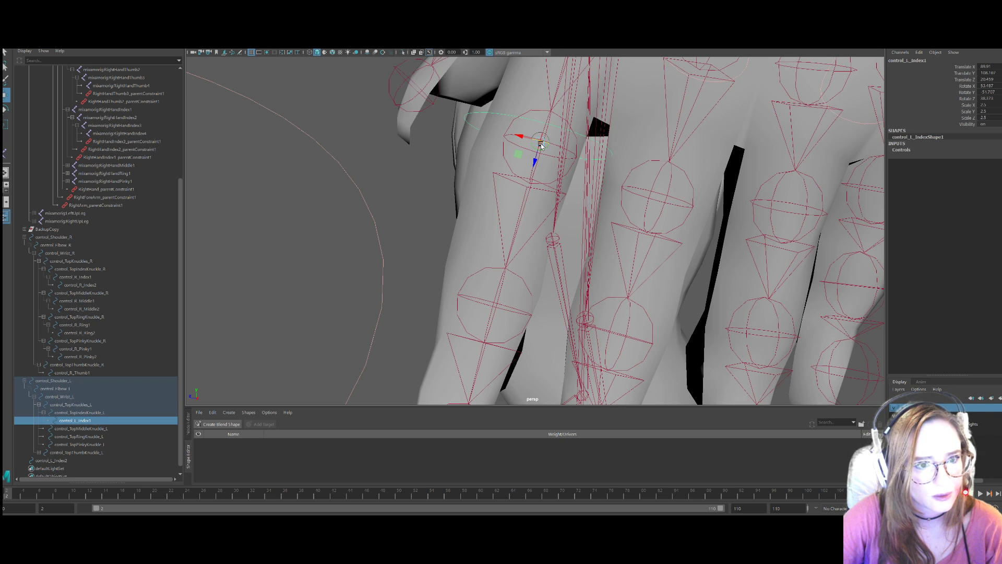
key(Insert)
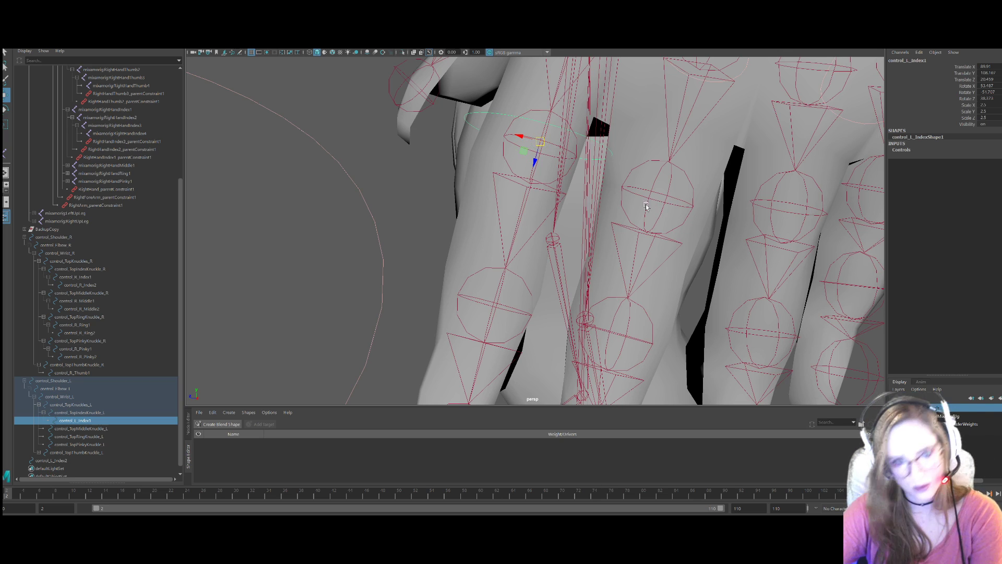
drag(532, 163, 531, 166)
click(523, 146)
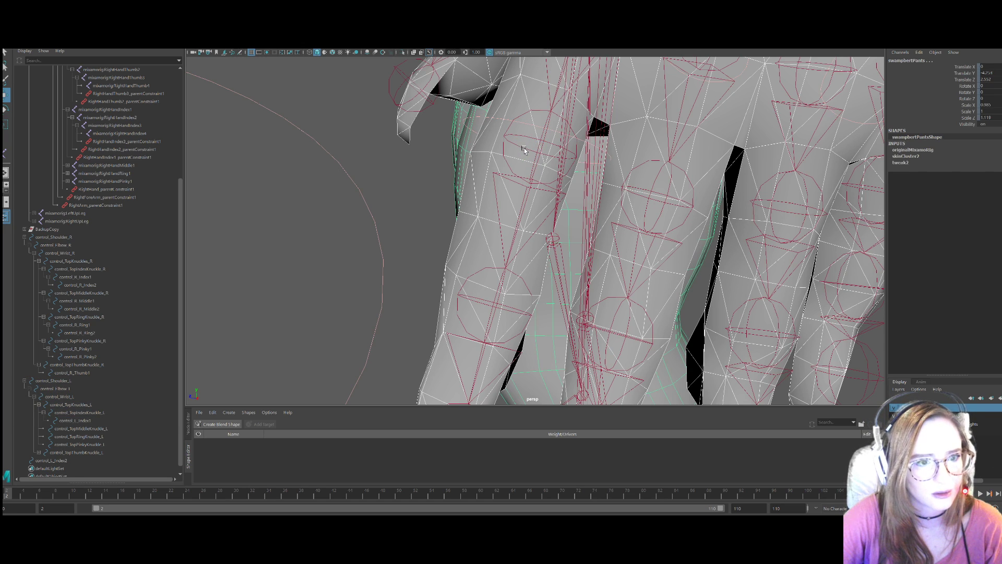
click(476, 115)
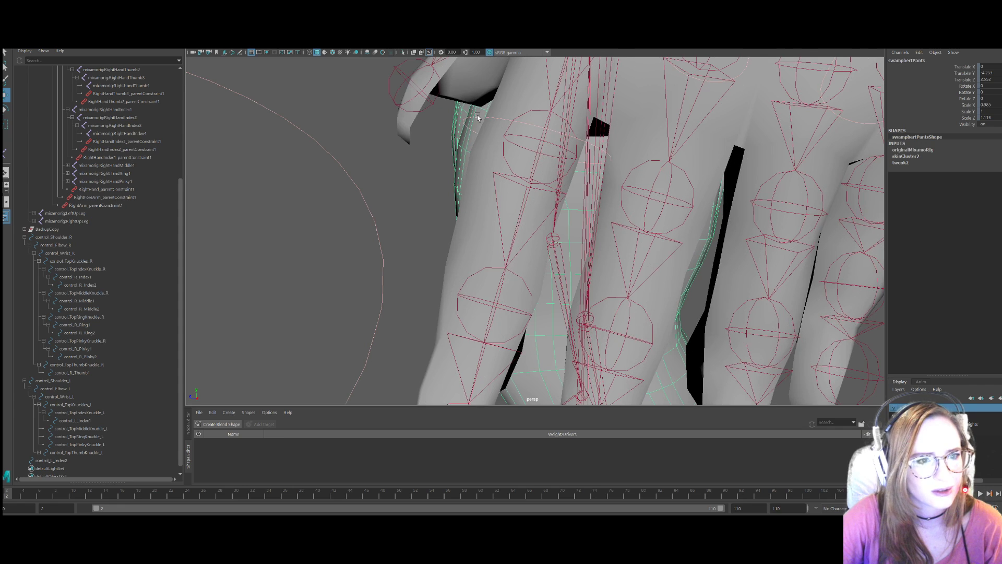
click(481, 121)
Align the pivot of control_L_Index1 in depth with the left index finger's second joint, checking it from the side.
drag(527, 144, 549, 154)
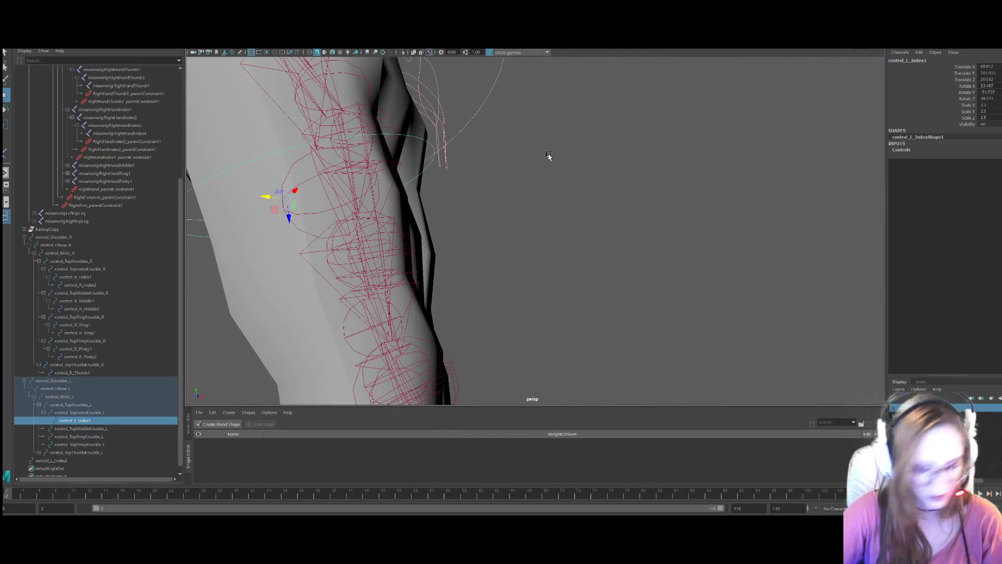
drag(295, 192, 317, 167)
alt+drag(446, 186, 406, 195)
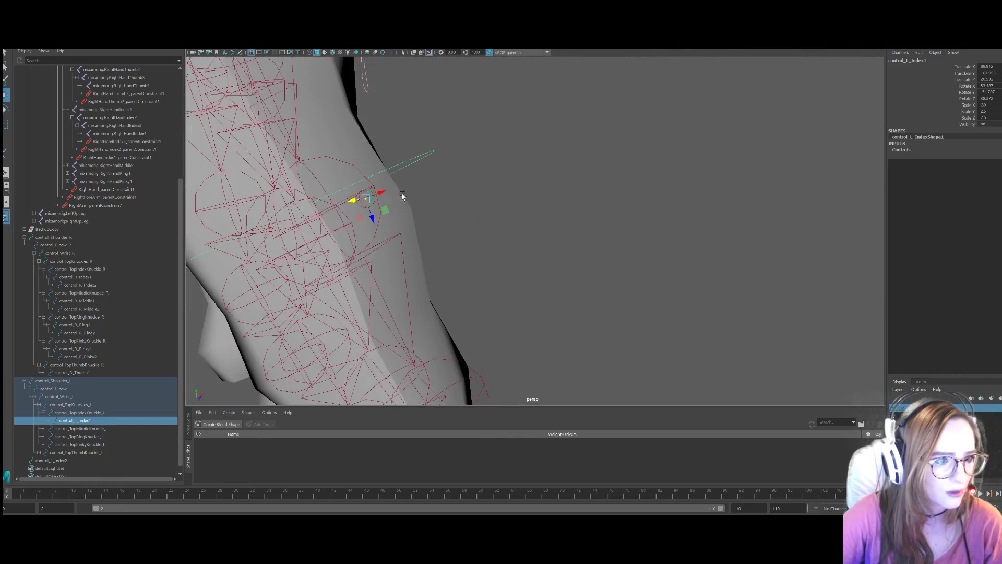
alt+drag(324, 208, 418, 204)
drag(473, 146, 505, 198)
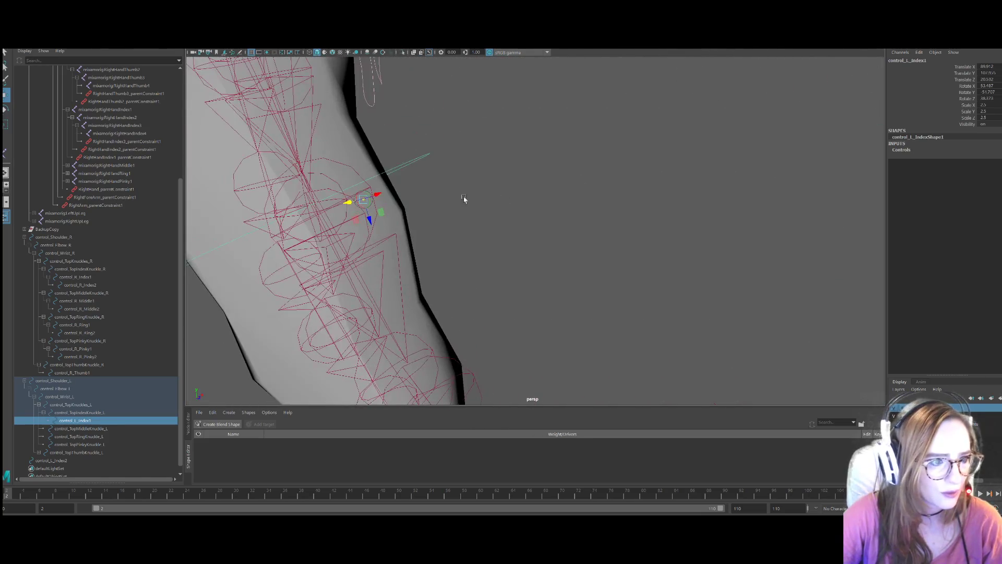
alt+drag(324, 215, 371, 219)
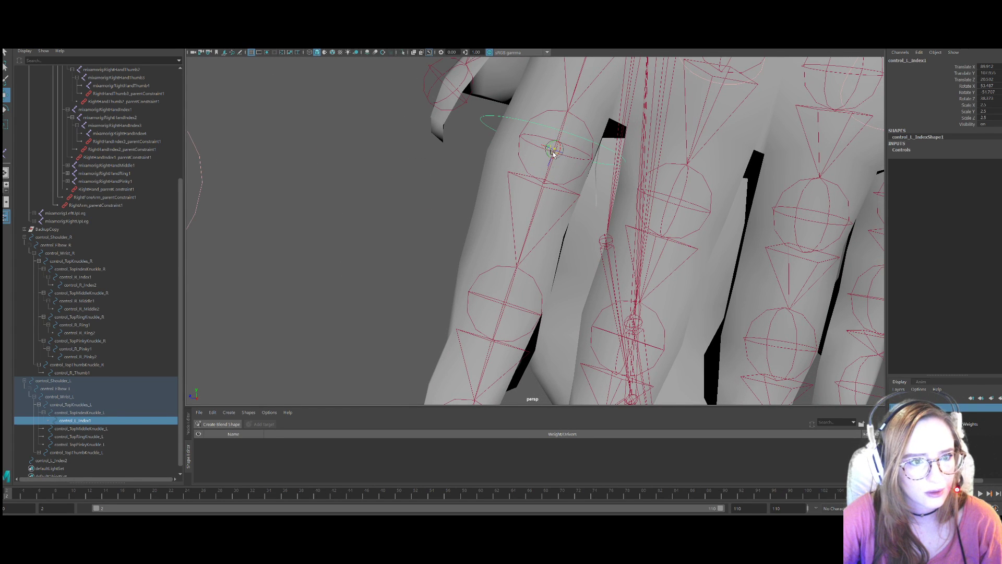
key(w)
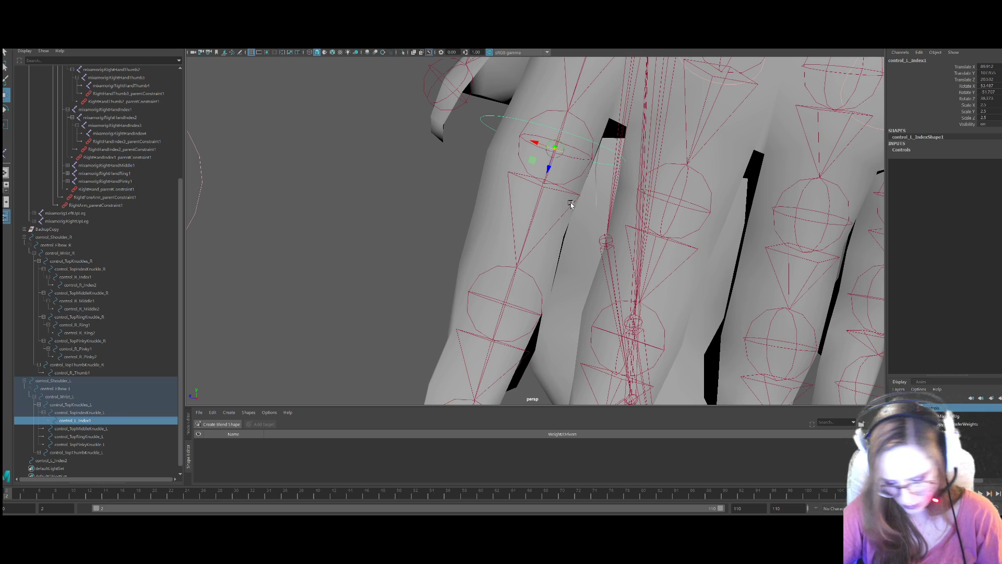
Freeze the transformations of control_L_Index1.
alt+drag(430, 189, 455, 176)
click(67, 5)
click(86, 30)
Constrain the LeftHandIndex2 joint to control_L_Index1 with a rotation-only parent constraint that maintains offset.
alt+drag(402, 202, 427, 207)
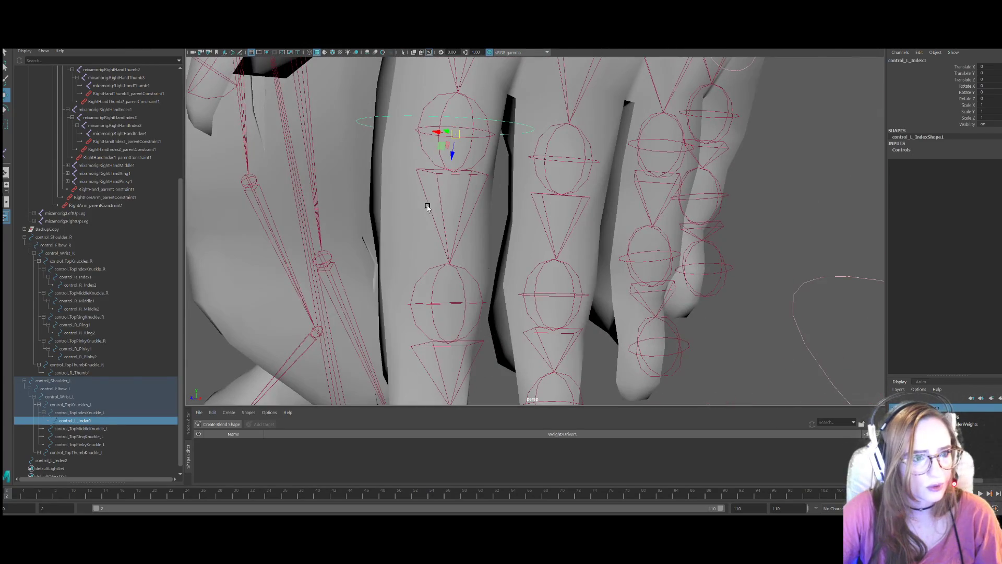
click(422, 134)
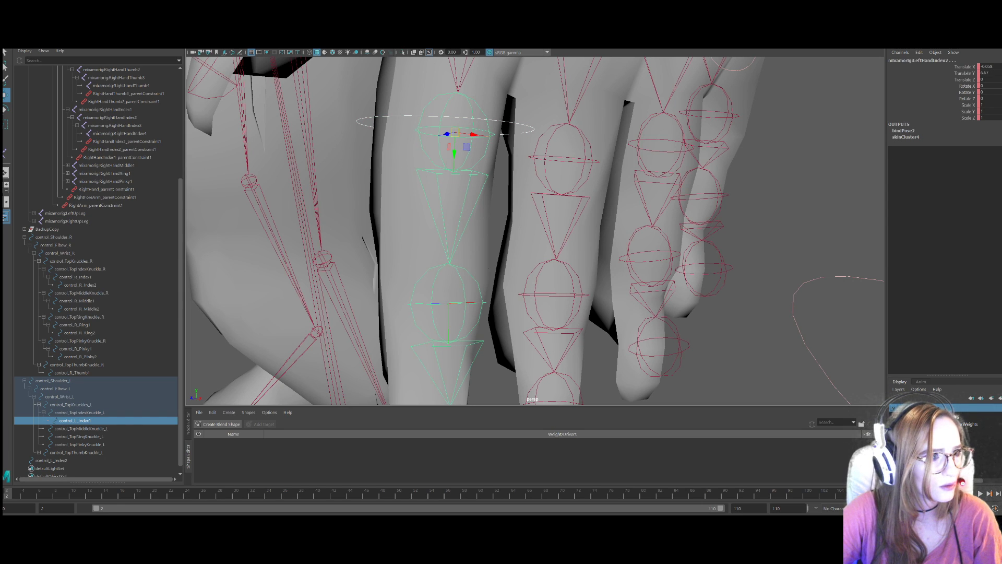
click(197, 4)
click(263, 14)
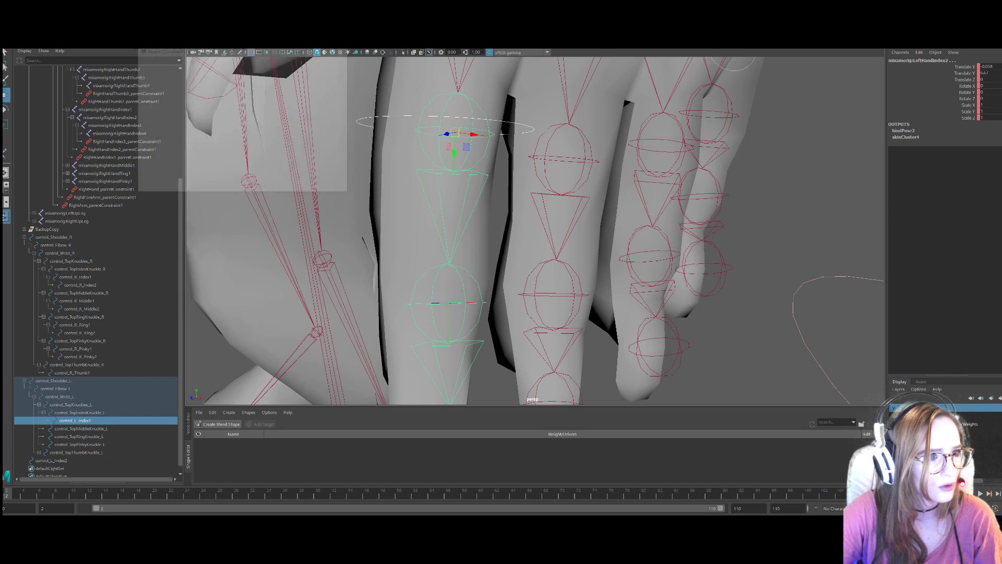
click(253, 189)
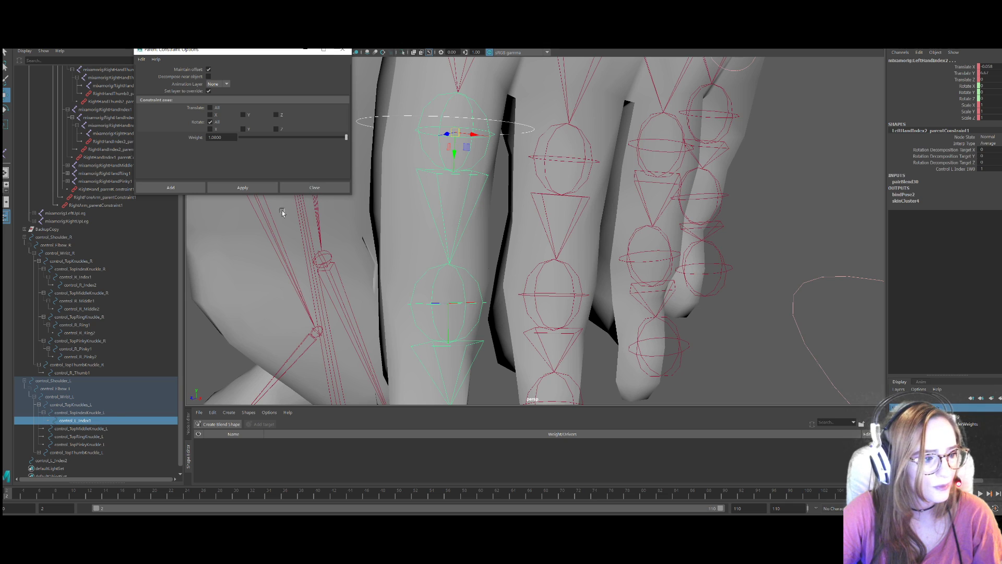
Test-rotate control_L_Index1 to check that the index finger follows, undo the rotation and close the constraint options.
click(475, 120)
key(e)
drag(458, 131, 317, 102)
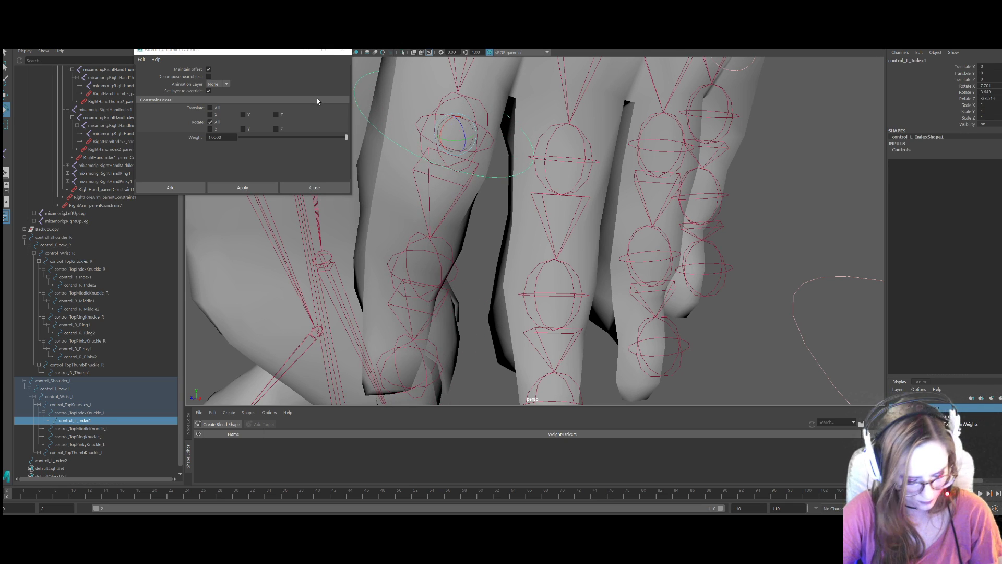
key(ctrl+z)
click(306, 190)
Delete the unparented control_L_Index2 floating beside the left hand.
scroll(286, 216, down, 2)
alt+drag(392, 226, 329, 217)
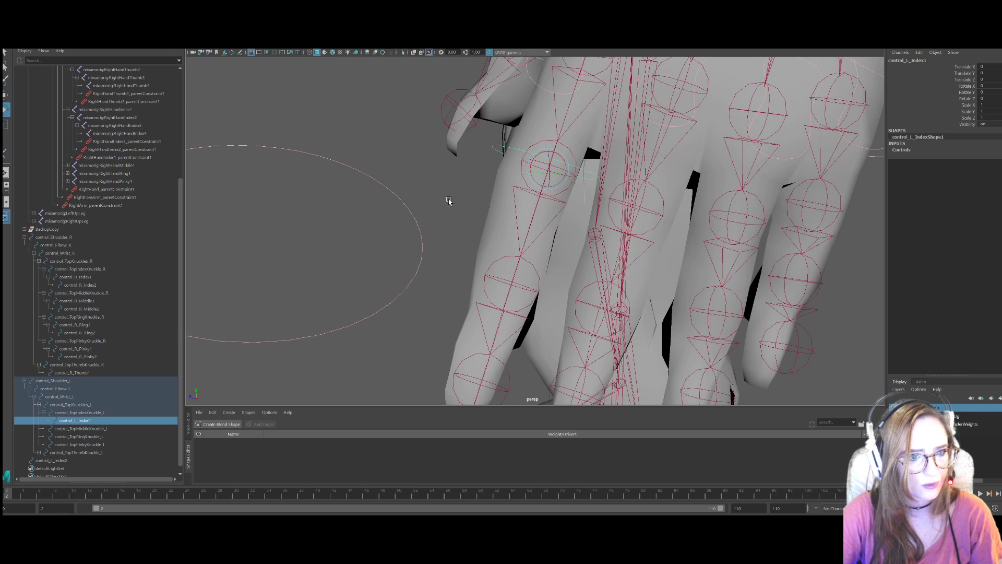
scroll(446, 204, down, 3)
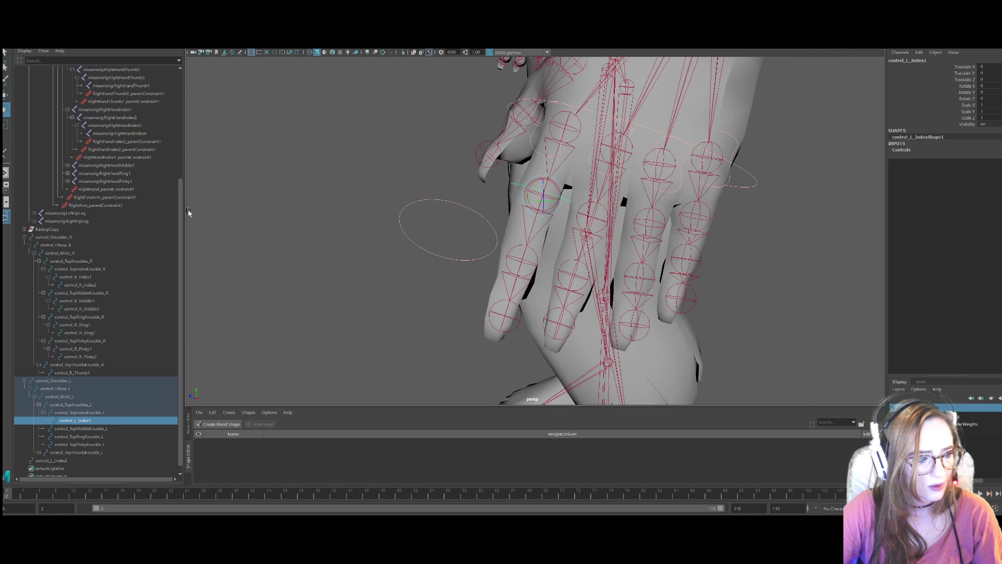
scroll(52, 458, down, 1)
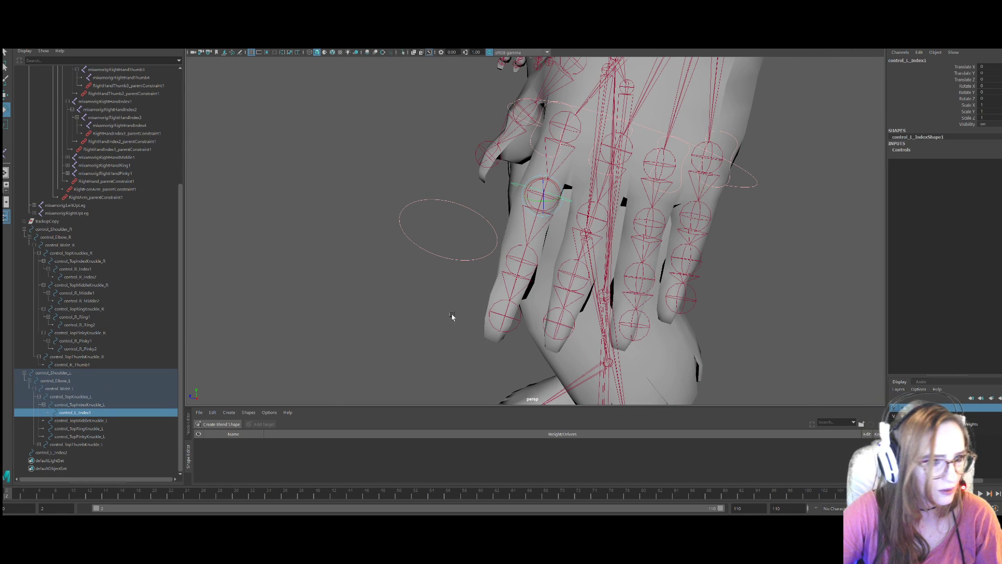
click(437, 255)
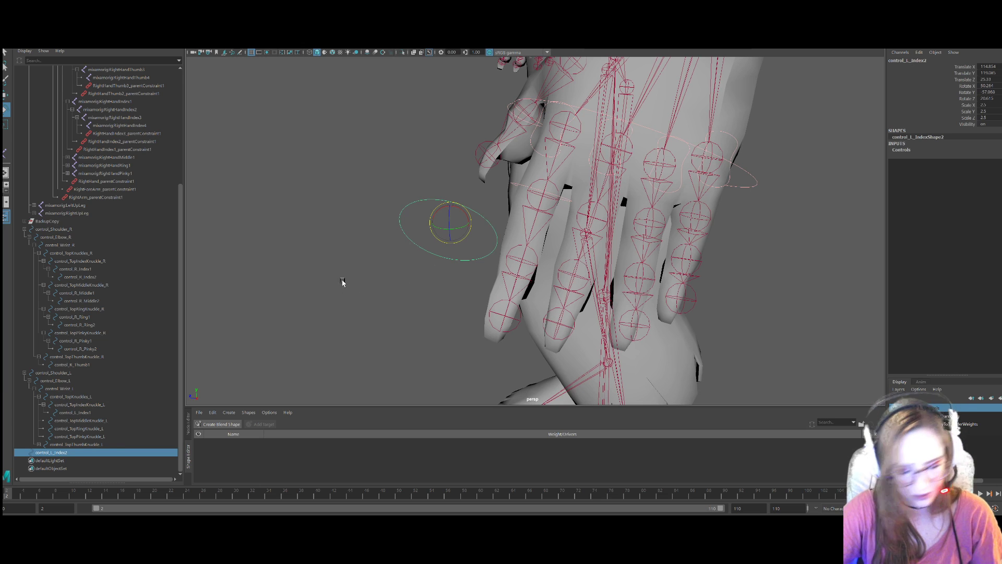
double_click(53, 452)
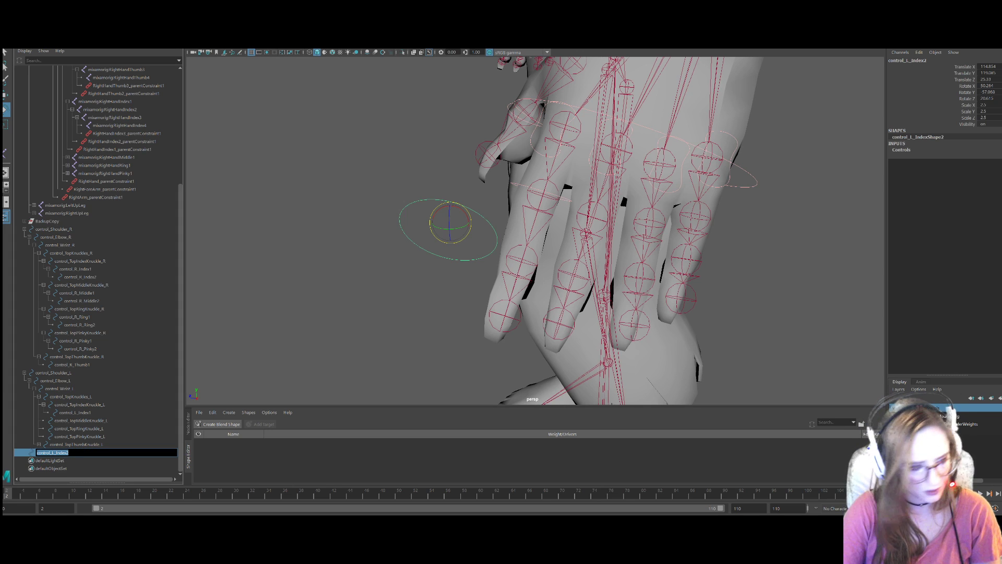
key(Return)
key(Delete)
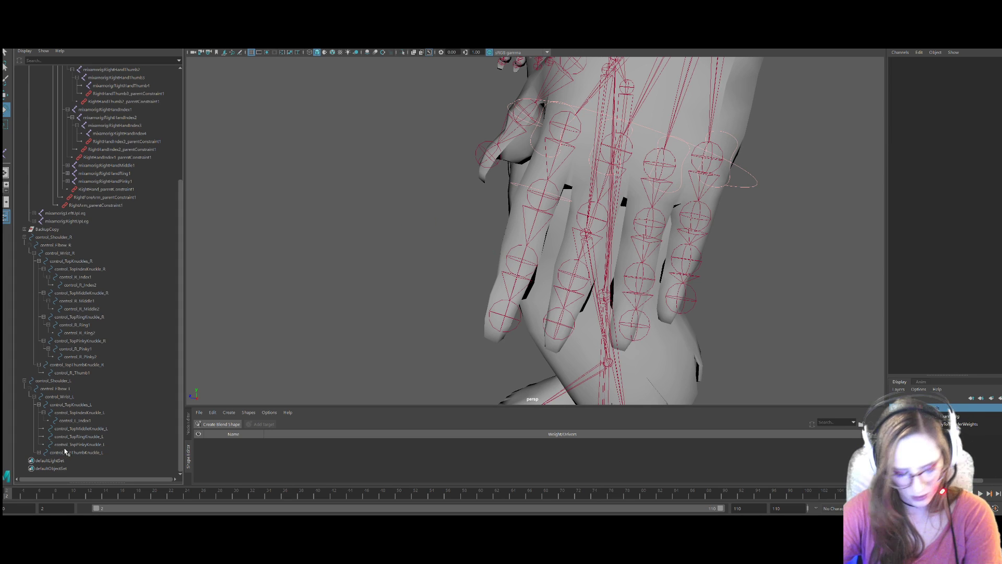
Duplicate control_L_Index1 as the control for the left index finger's third joint.
click(82, 421)
scroll(482, 322, up, 2)
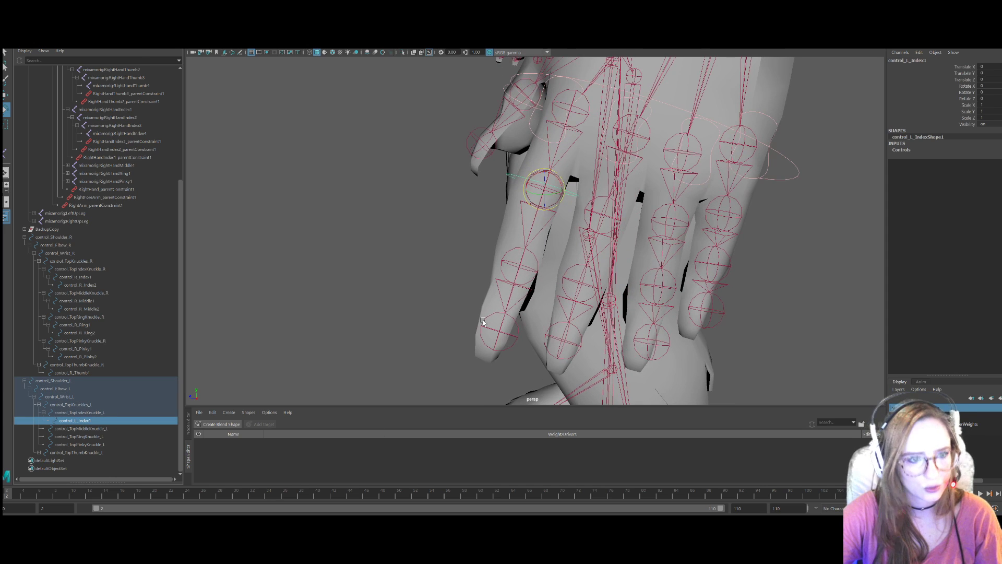
key(ctrl+z)
key(ctrl+z)
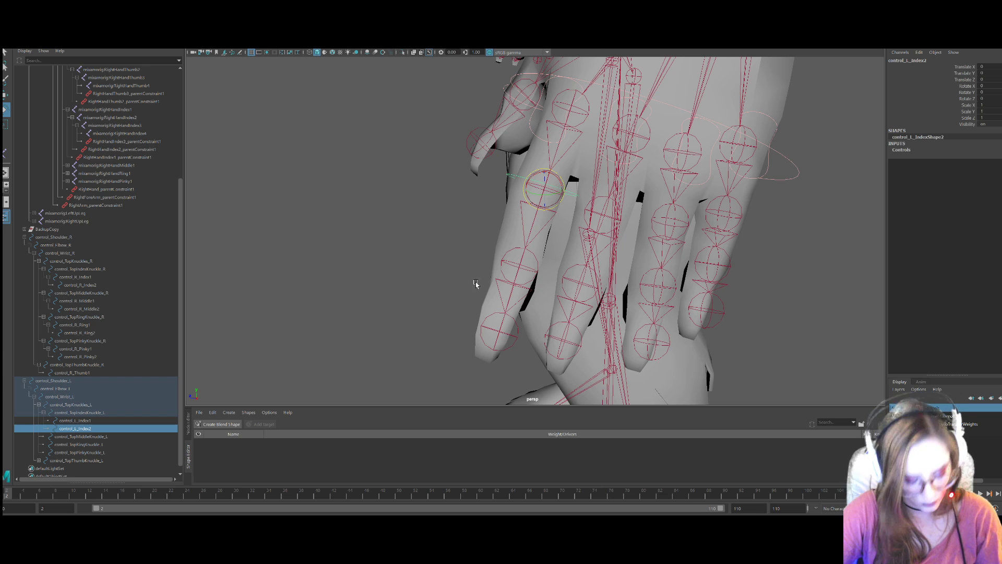
Move control_L_Index2 down the left index finger so that it encircles the third joint.
key(w)
drag(546, 176, 503, 297)
alt+drag(610, 283, 479, 277)
scroll(490, 277, up, 3)
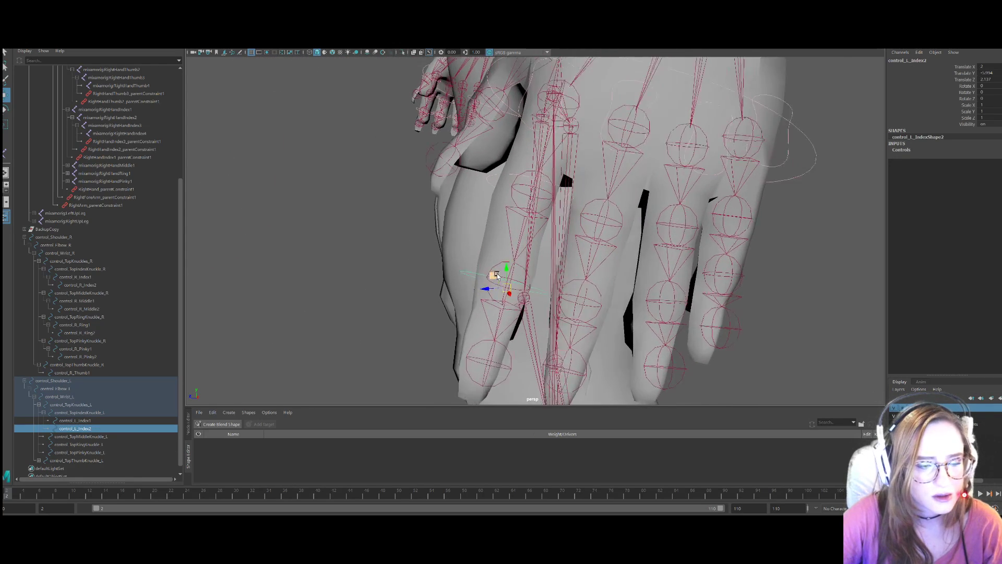
scroll(538, 317, down, 1)
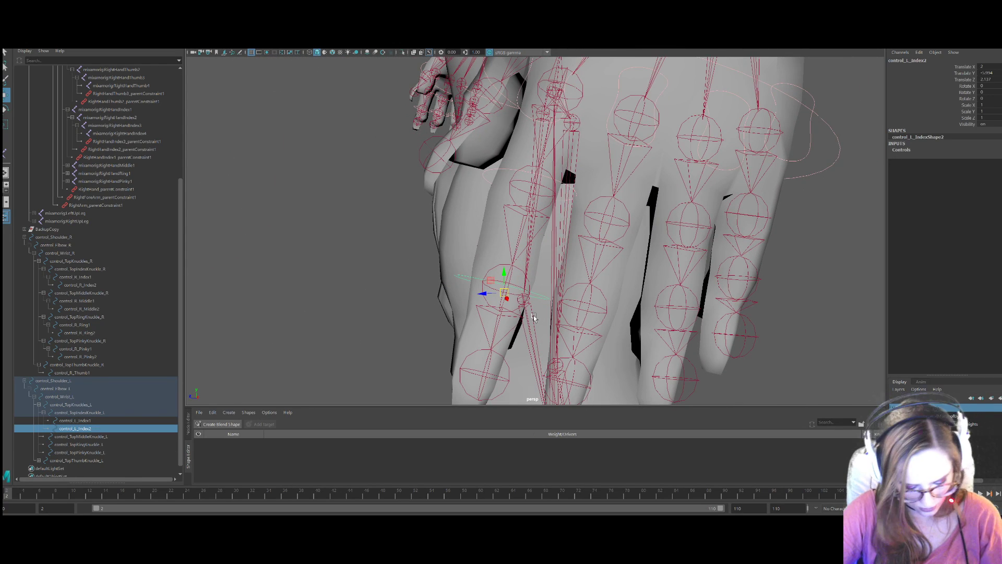
scroll(386, 335, up, 2)
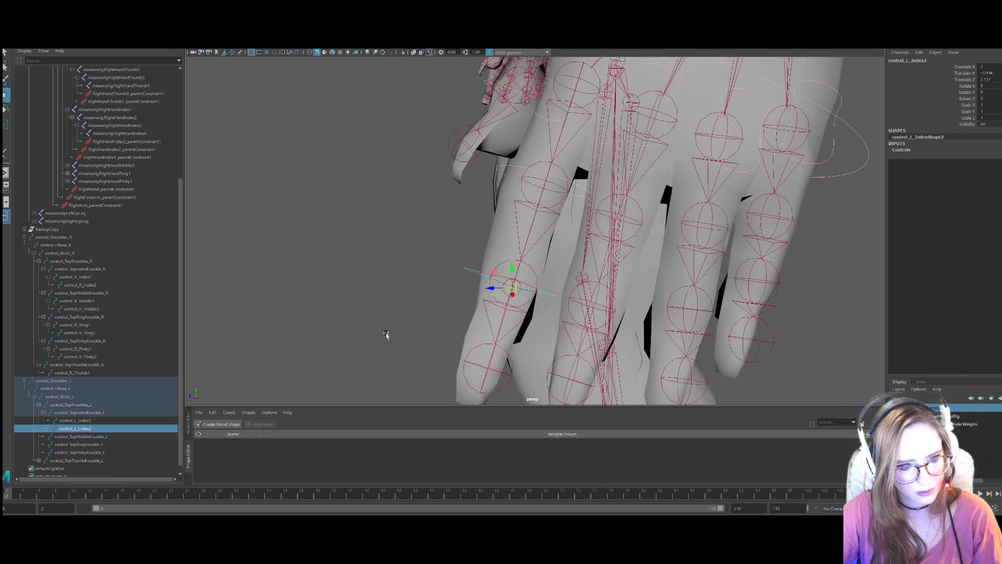
scroll(385, 334, down, 1)
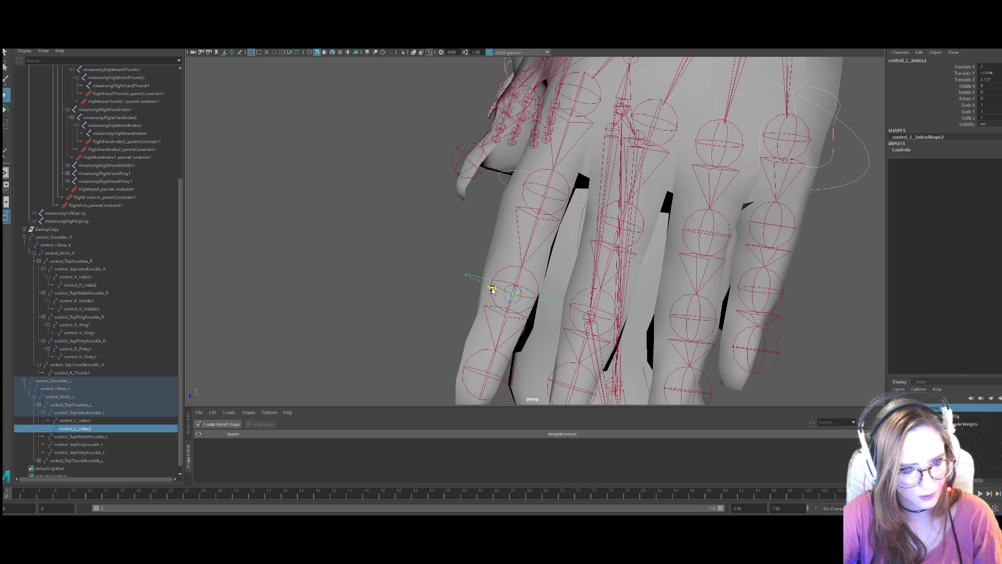
Align the pivot of control_L_Index2 with the left index finger's third joint.
alt+drag(492, 291, 521, 311)
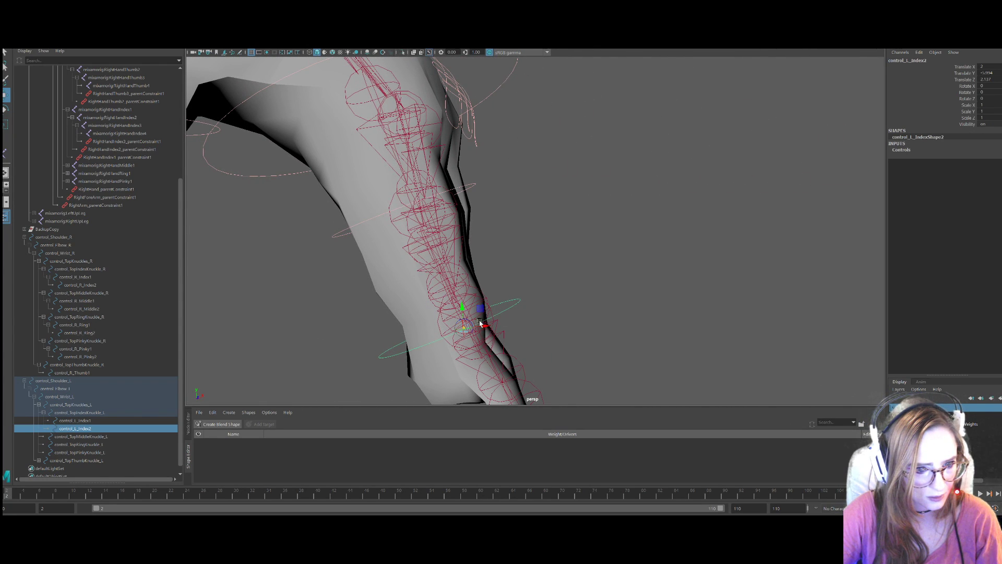
key(d)
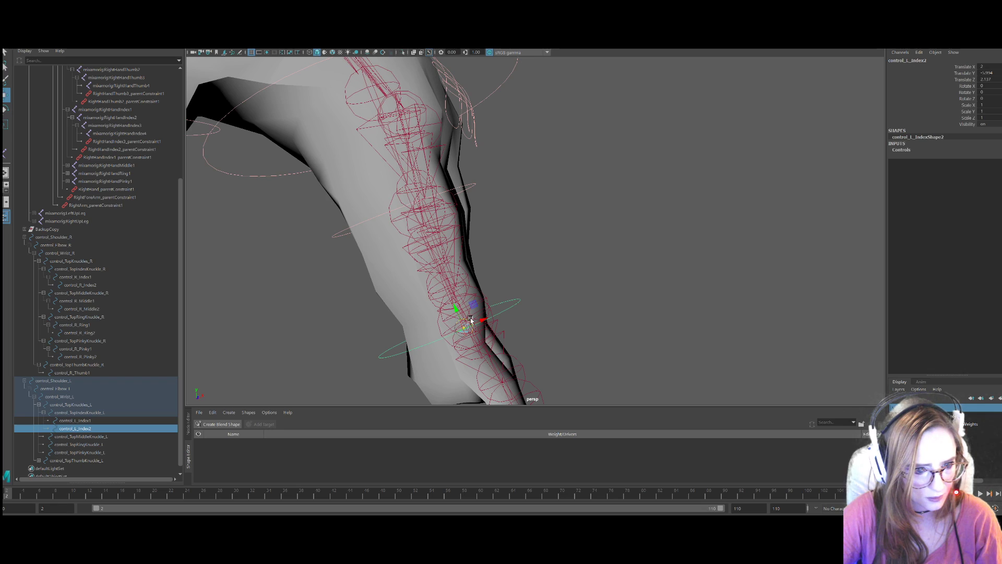
mouse_move(471, 321)
alt+mouse_down()
mouse_move(541, 318)
mouse_move(483, 302)
mouse_move(478, 312)
alt+mouse_up()
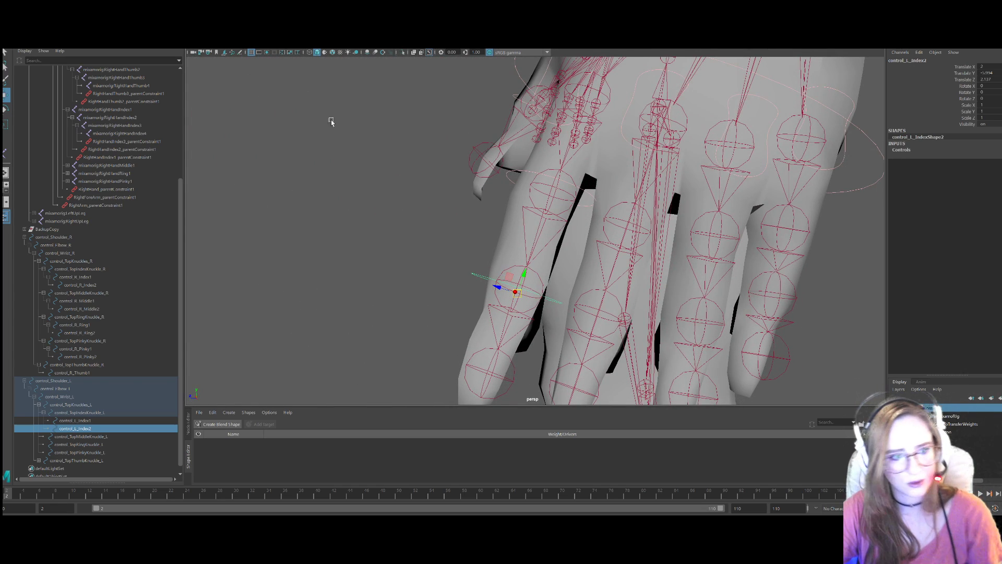
Freeze the transformations of control_L_Index2 and parent it under control_L_Index1.
click(73, 48)
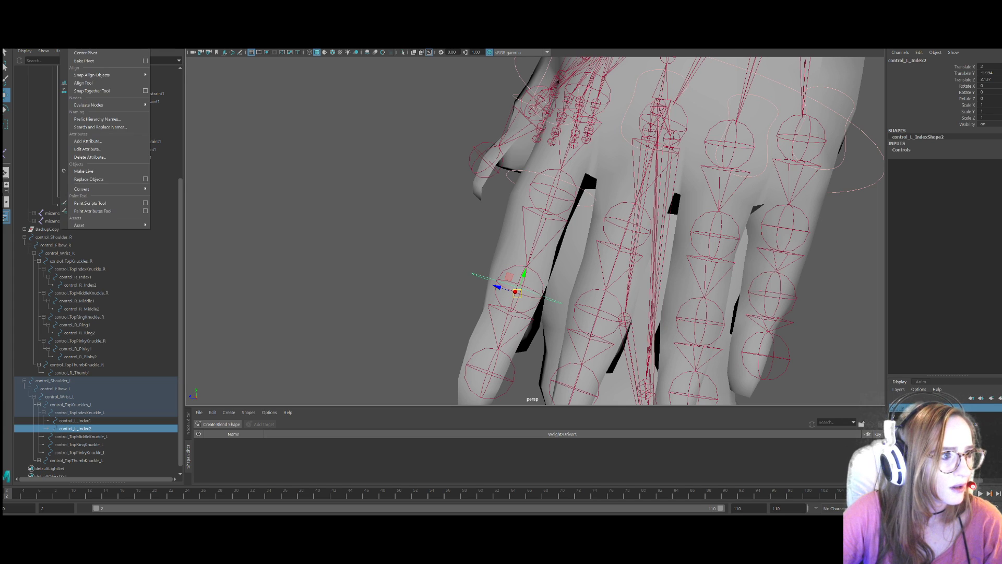
click(86, 45)
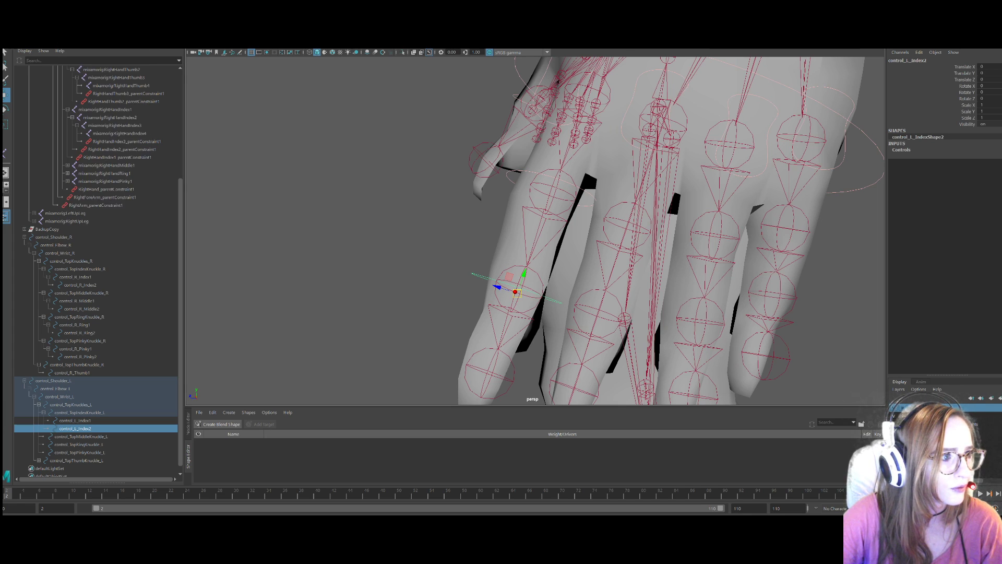
middle_drag(80, 432, 81, 421)
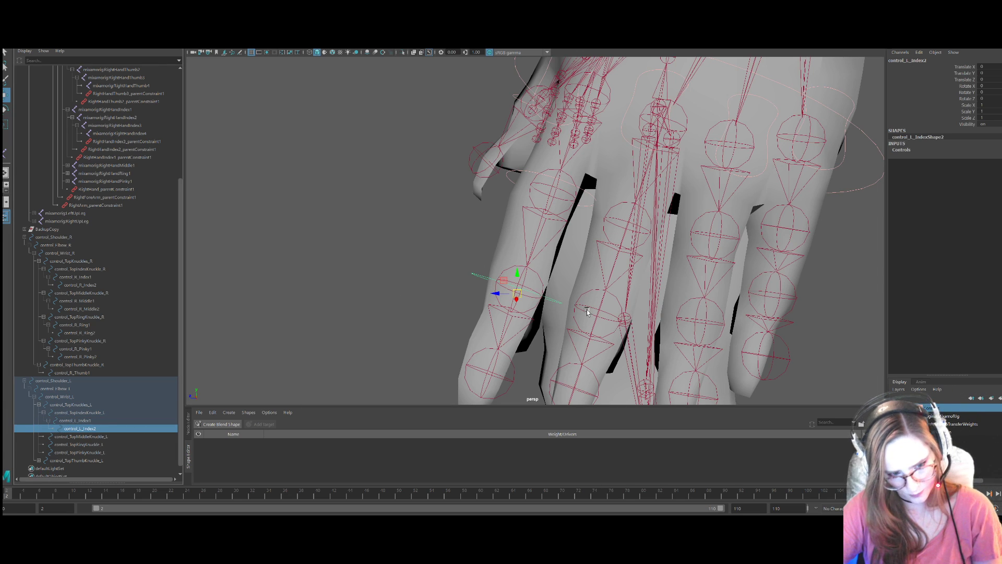
Parent-constrain the left index finger's third joint to control_L_Index2 with maintain offset on, using rotation on all axes only.
click(533, 311)
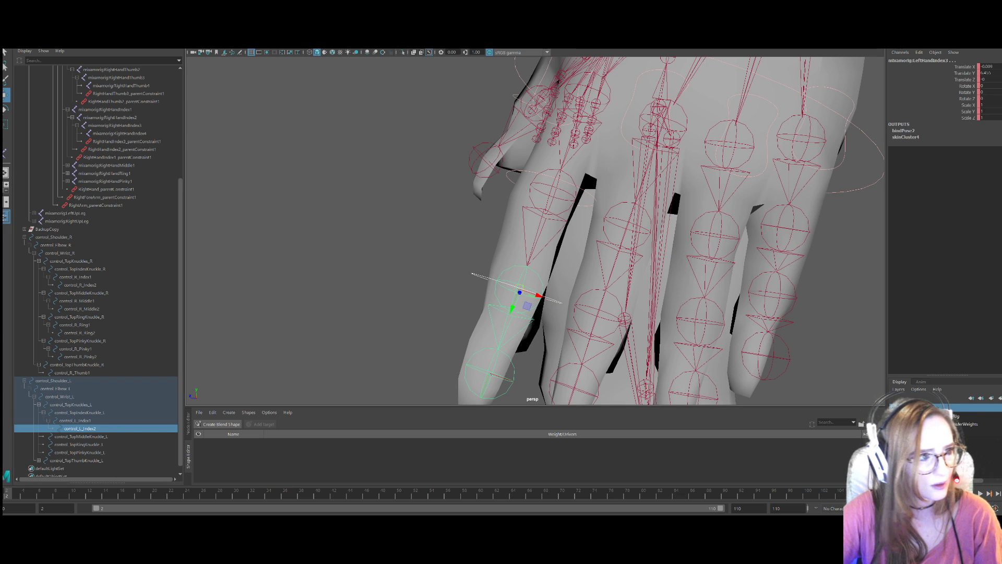
click(198, 2)
click(264, 15)
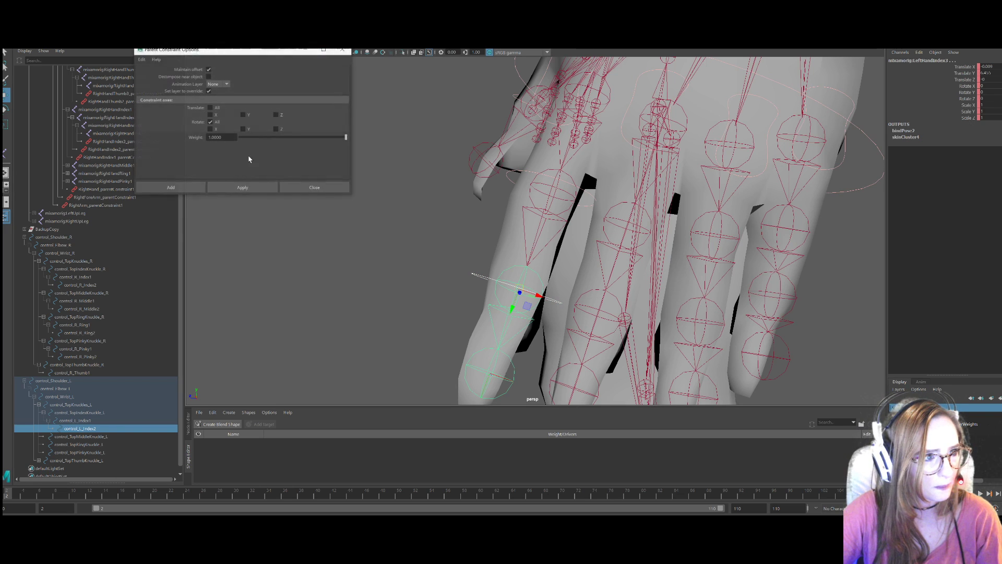
click(243, 188)
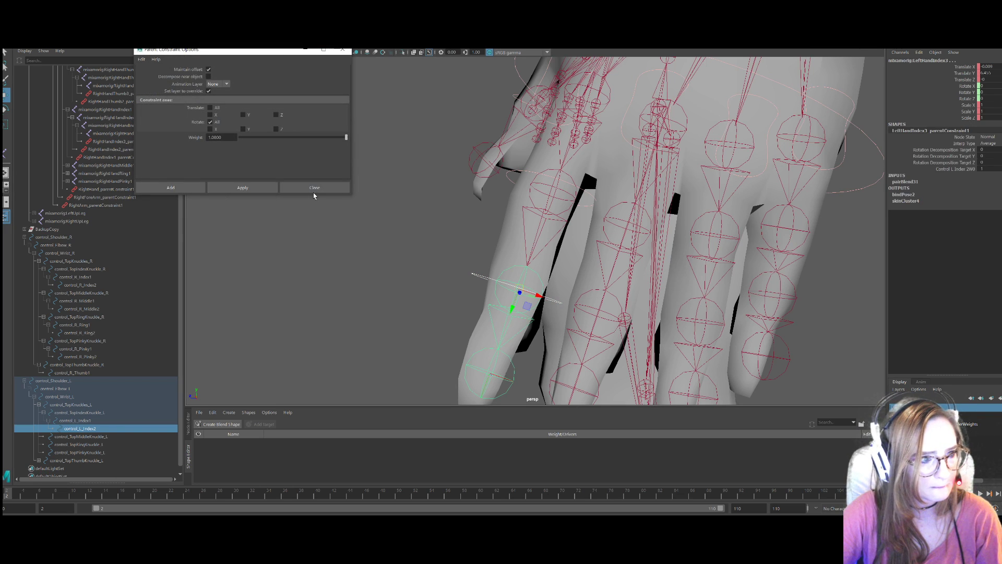
Test-rotate control_L_Index2 and control_L_Index1 to check the left index finger's bend, undoing each rotation.
click(483, 277)
key(e)
drag(516, 288, 508, 294)
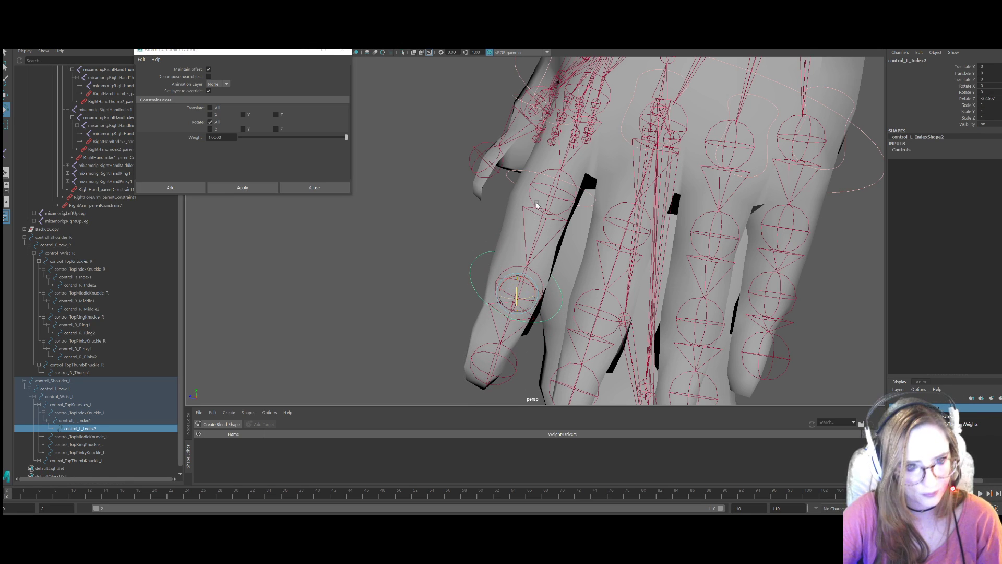
key(ctrl+z)
click(543, 173)
drag(543, 173, 545, 207)
key(ctrl+z)
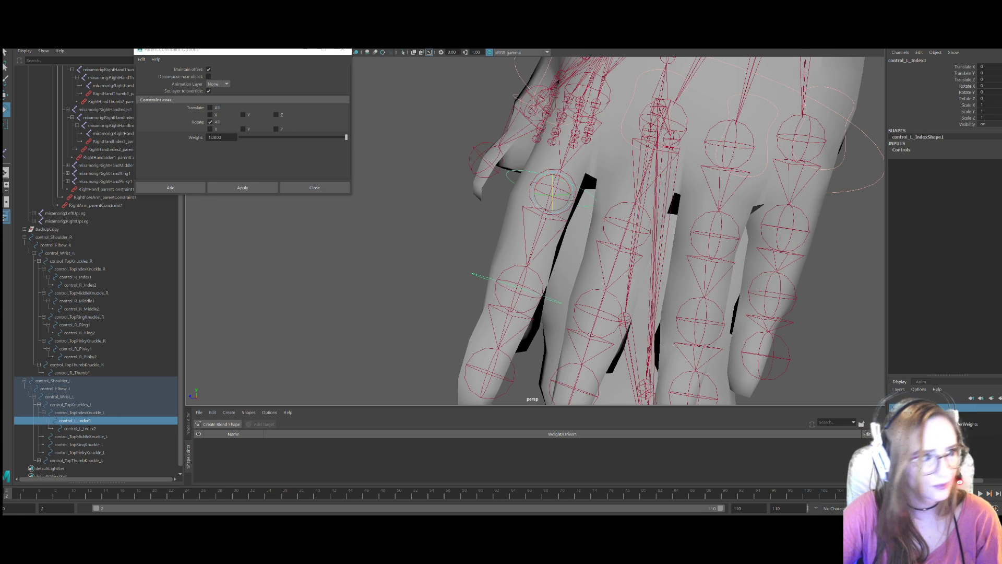
Save the scene, accepting the student version notice, and close the parent constraint options.
key(ctrl+s)
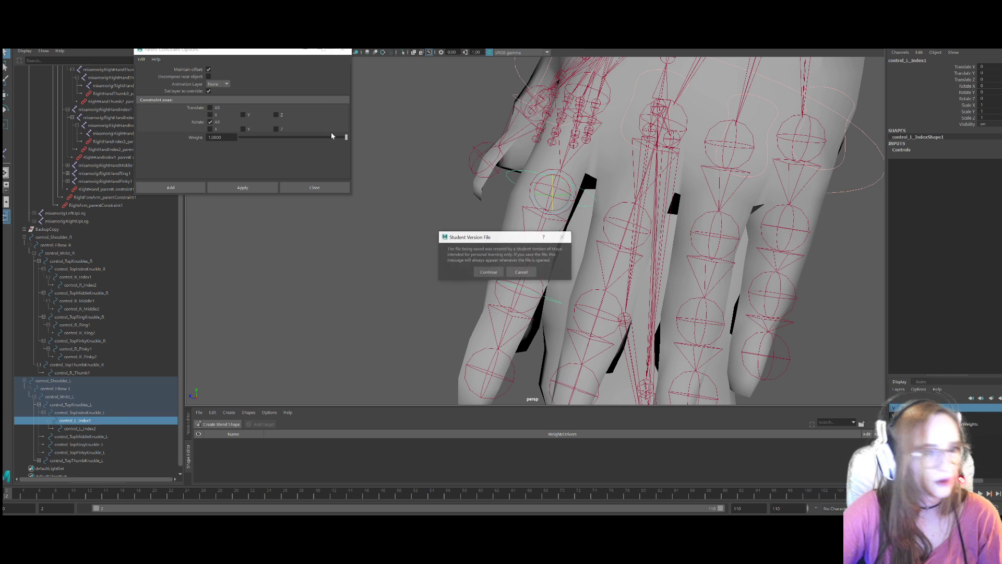
click(487, 272)
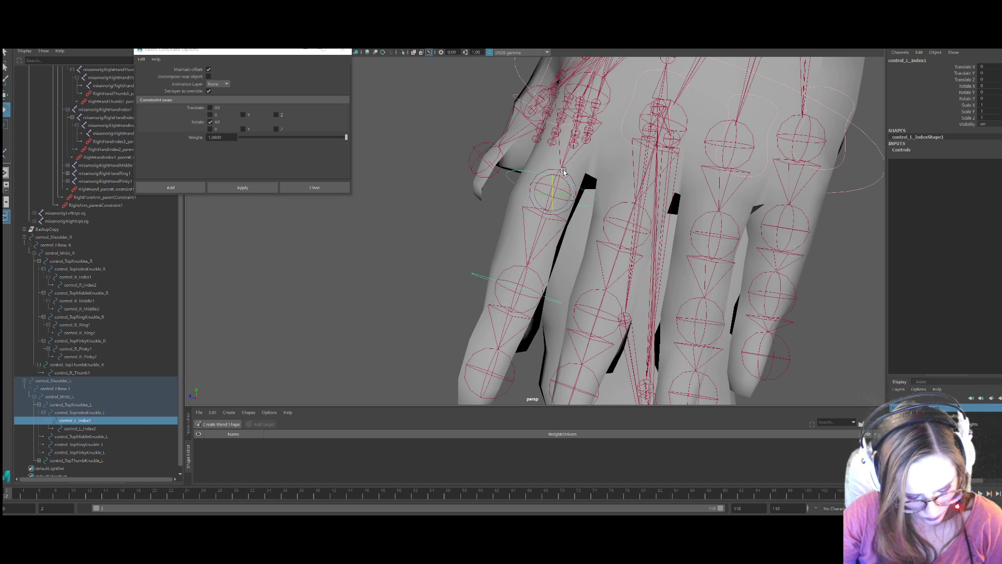
click(320, 189)
click(473, 194)
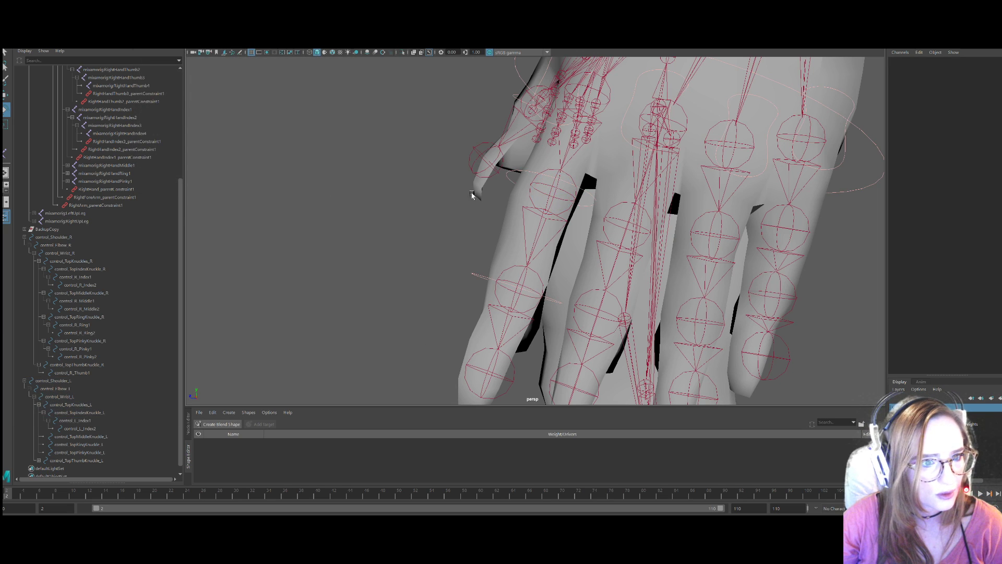
Duplicate control_L_Index1 with its child and move the copies over to the left middle finger's second joint.
click(522, 174)
key(w)
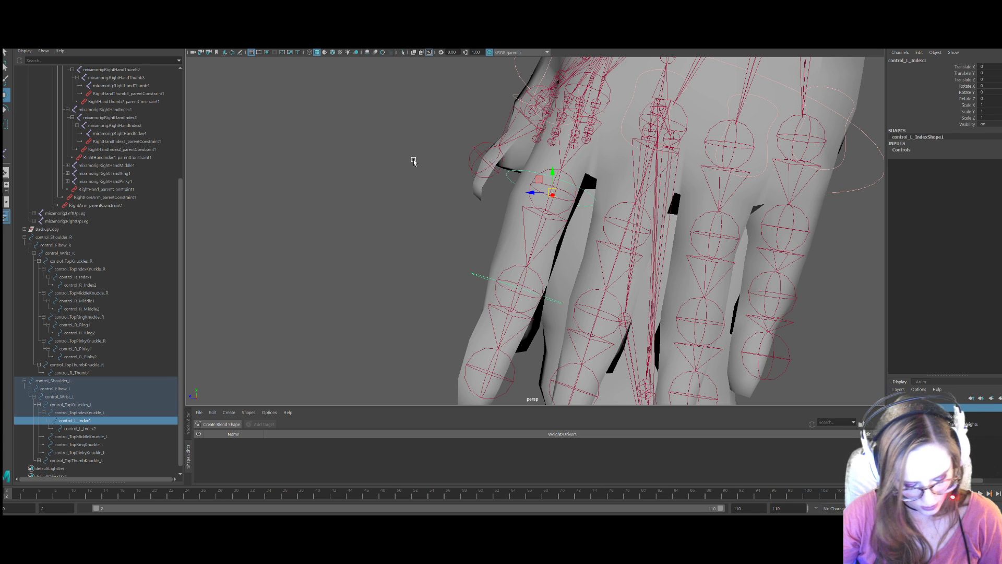
key(ctrl+d)
drag(532, 194, 614, 204)
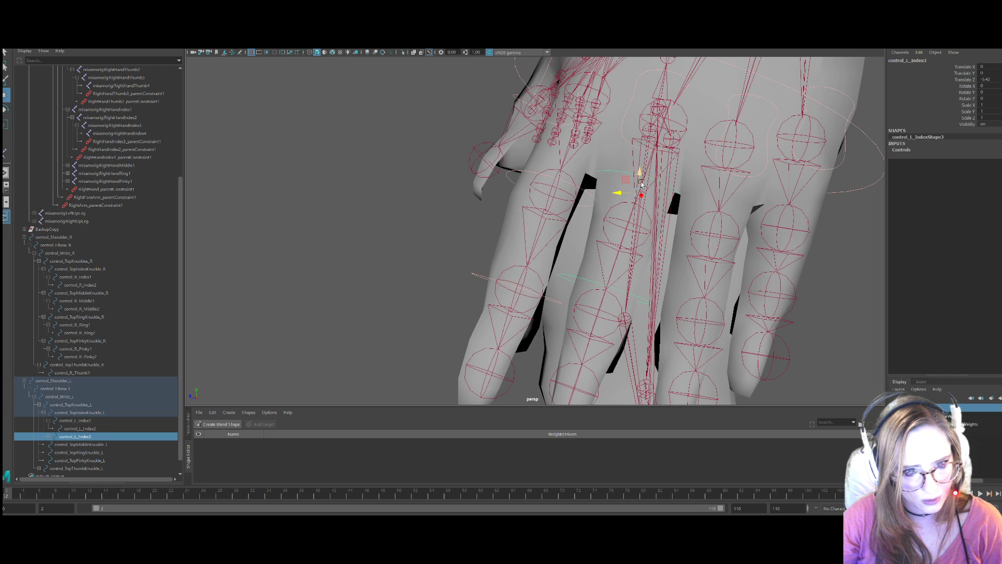
drag(639, 170, 605, 238)
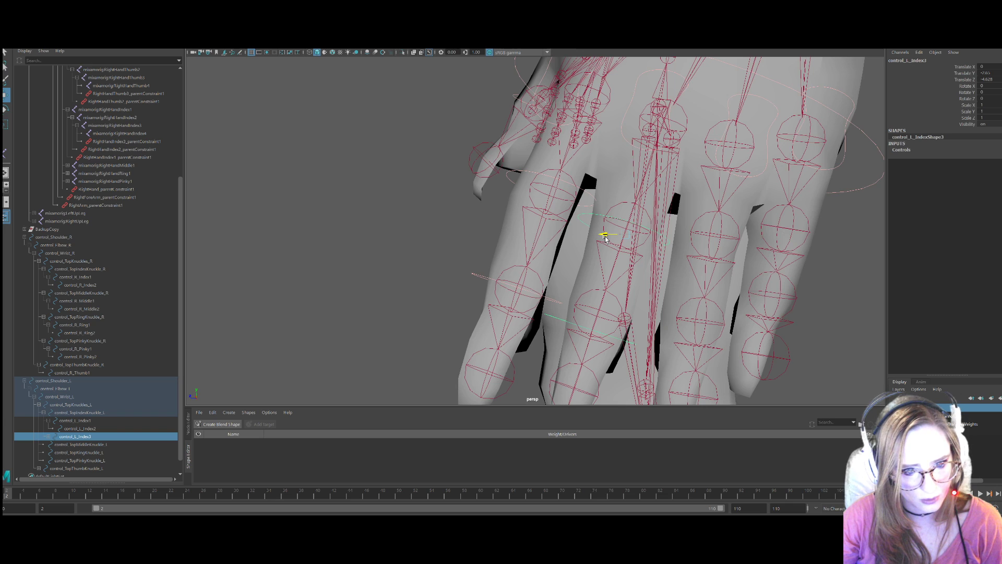
Rename the duplicated parent control as control_L_Middle1.
double_click(63, 436)
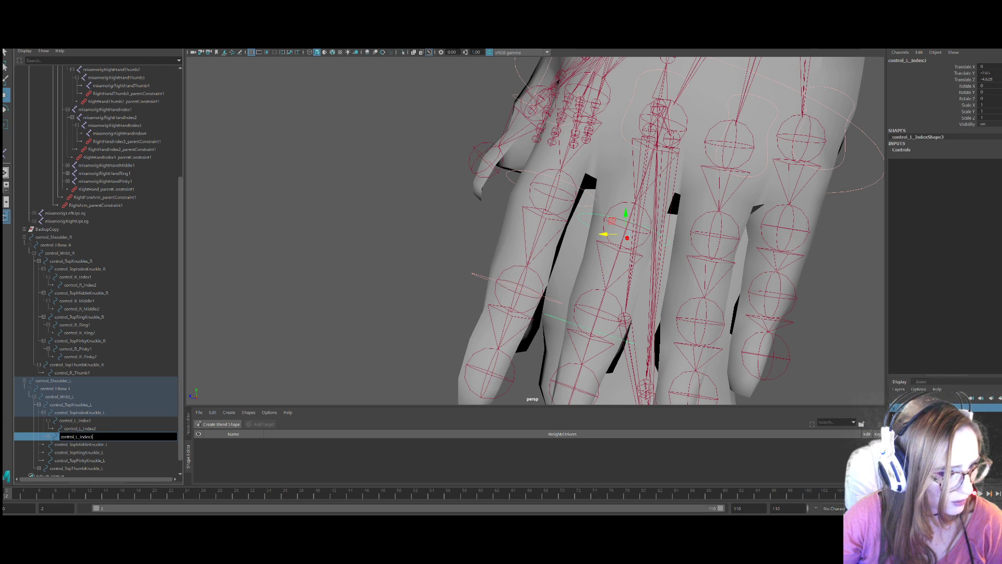
click(97, 442)
double_click(85, 436)
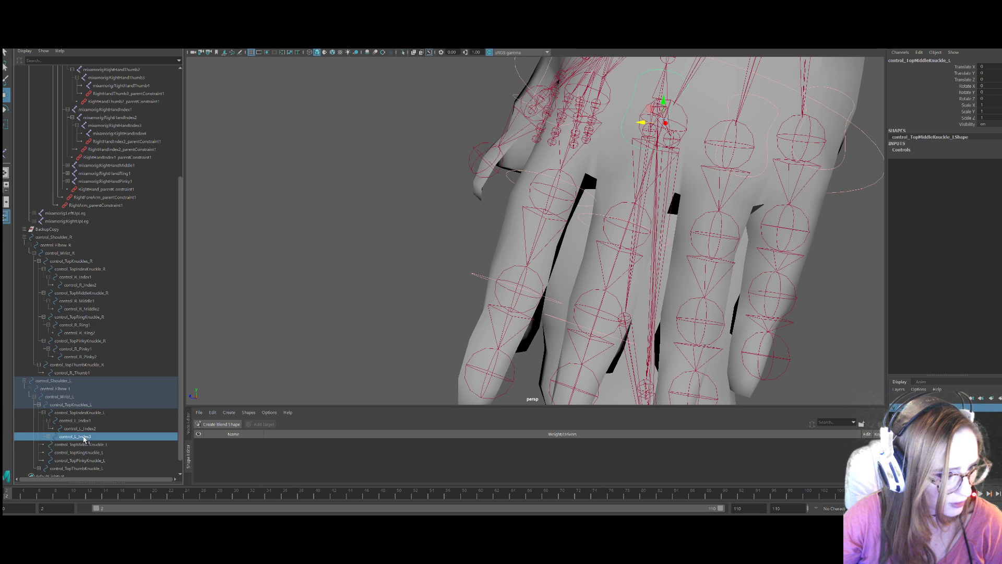
click(94, 437)
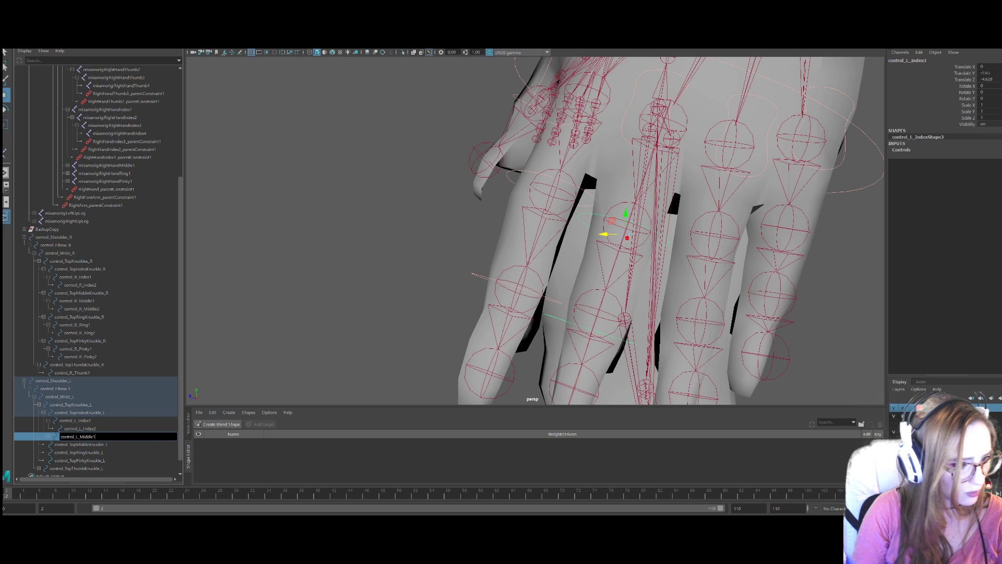
key(Return)
Expand control_L_Middle1 and rename its child control as control_L_Middle2.
click(48, 437)
double_click(81, 444)
drag(66, 444, 83, 444)
click(109, 451)
double_click(98, 447)
click(98, 445)
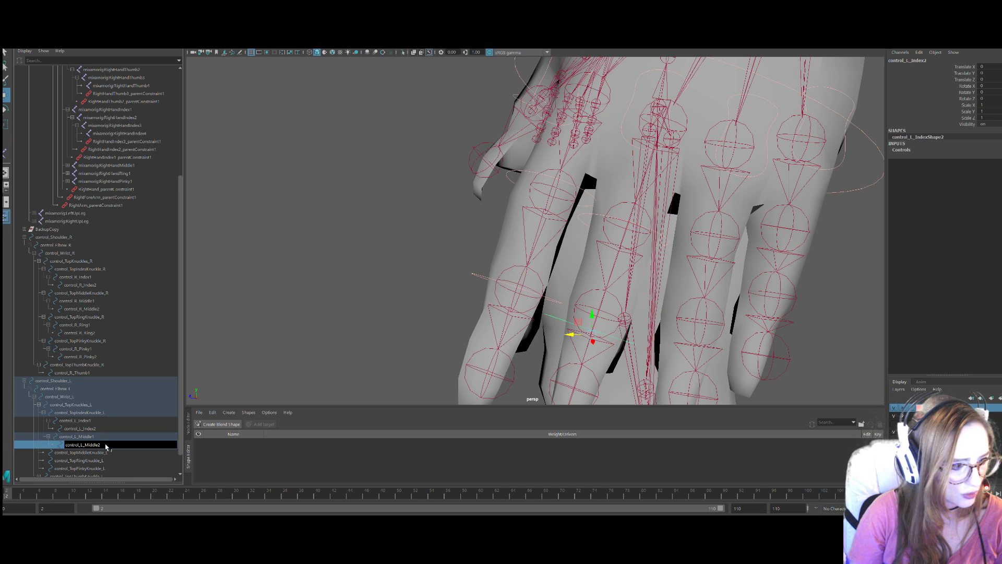
key(Return)
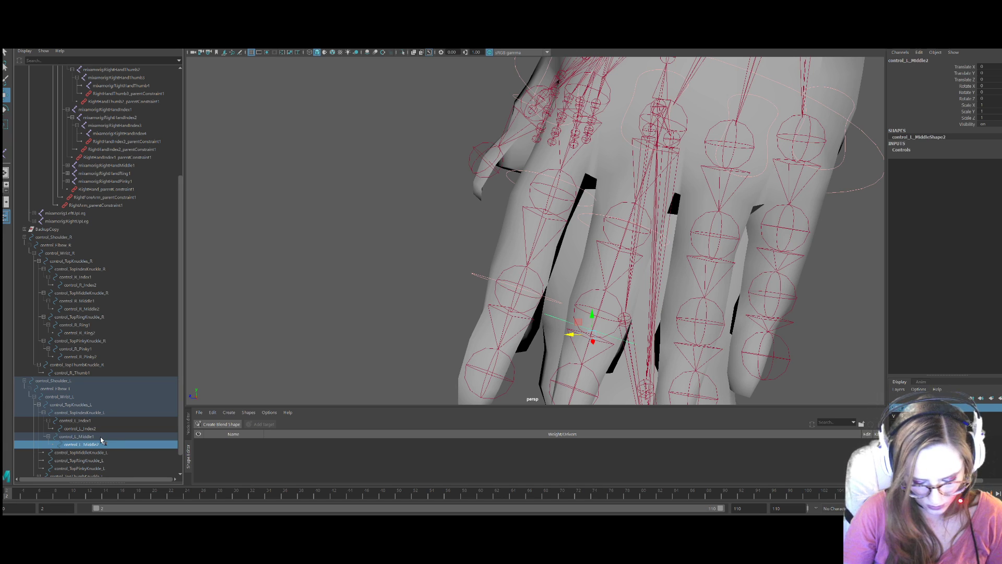
Unparent control_L_Middle2 and move it around the left middle finger's third joint.
key(shift+p)
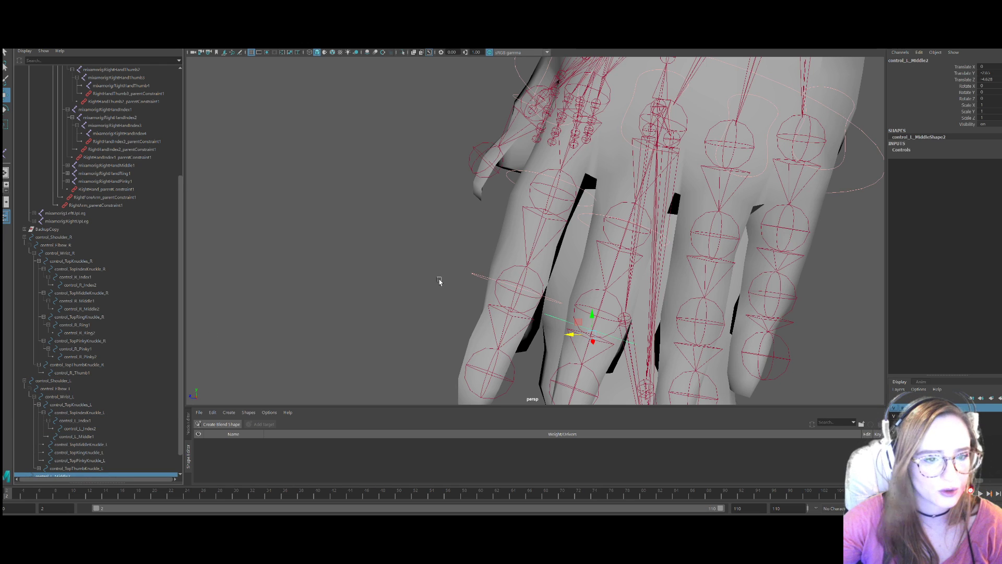
drag(590, 315, 668, 351)
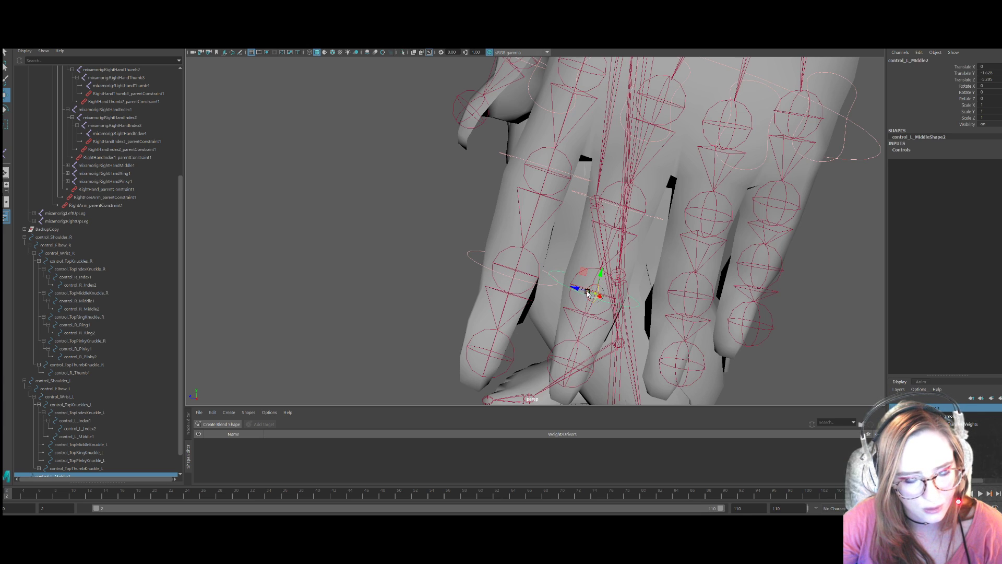
Align the pivot of control_L_Middle2 with the left middle finger's third joint and freeze the control's transformations.
drag(590, 294, 591, 294)
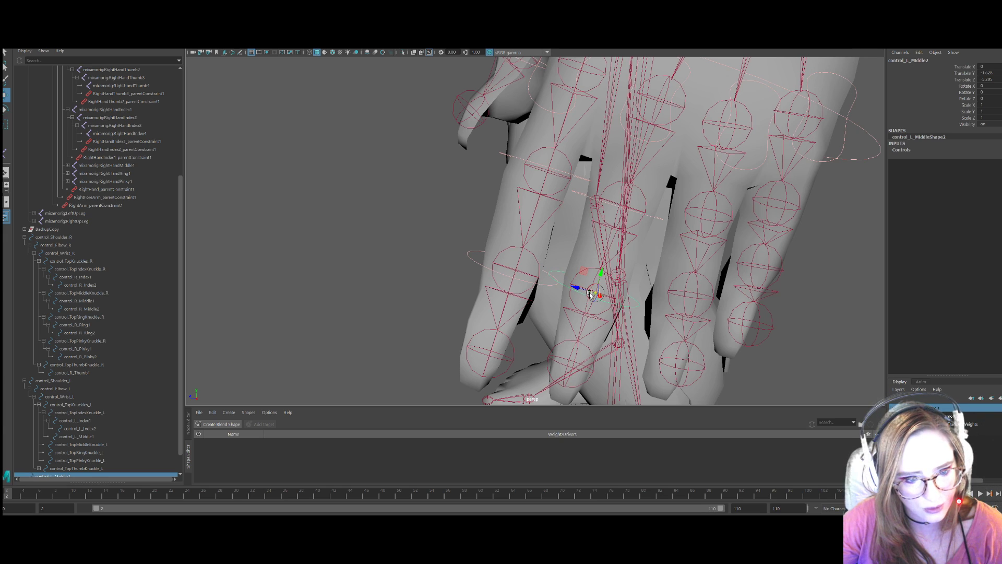
drag(590, 293, 590, 294)
alt+drag(651, 326, 642, 345)
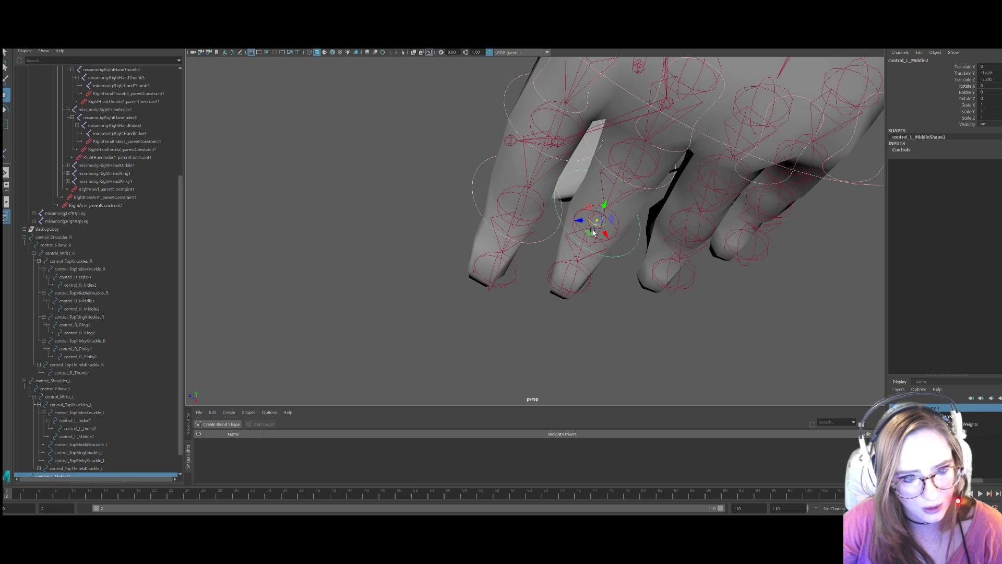
alt+drag(591, 233, 615, 302)
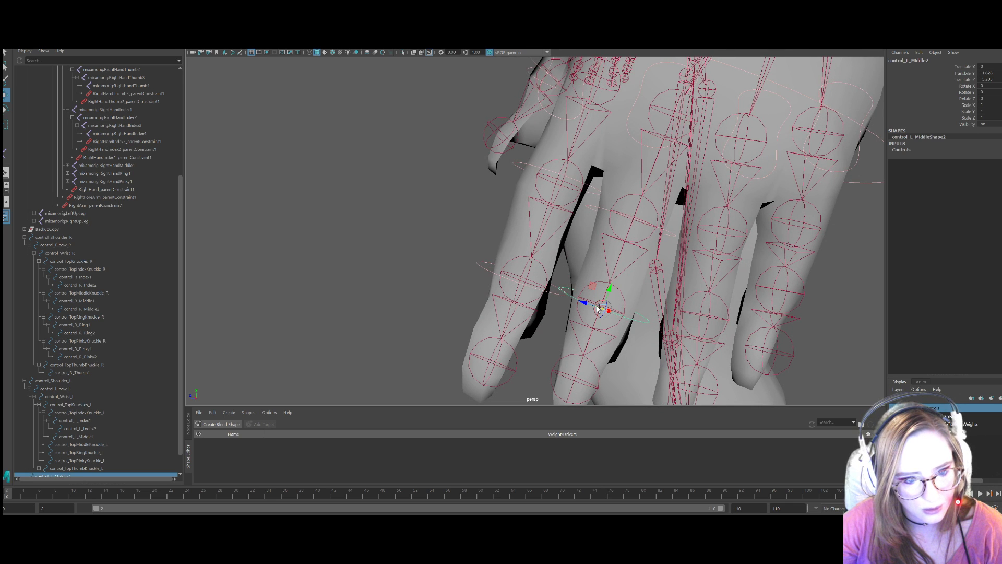
alt+drag(610, 313, 650, 291)
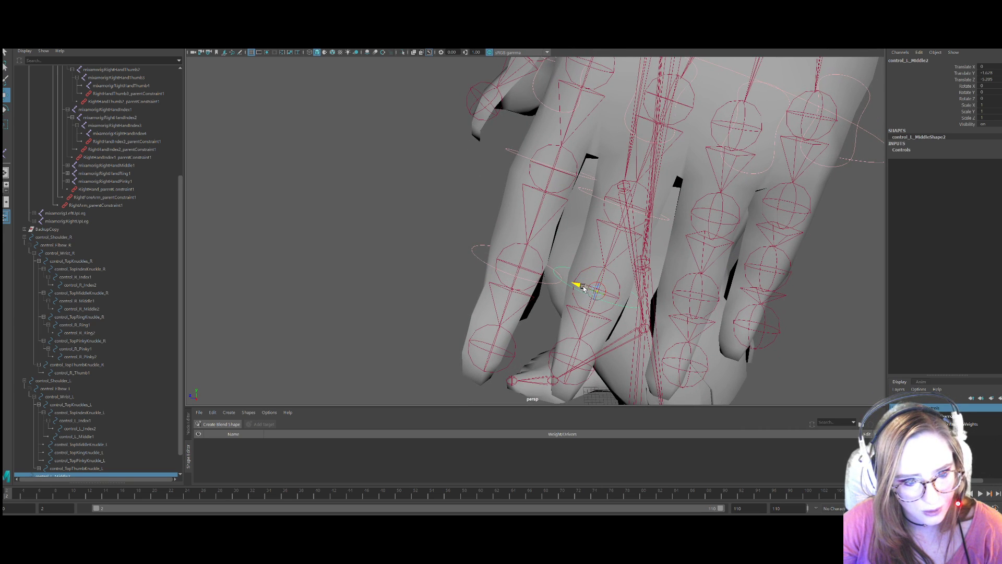
alt+drag(577, 284, 734, 314)
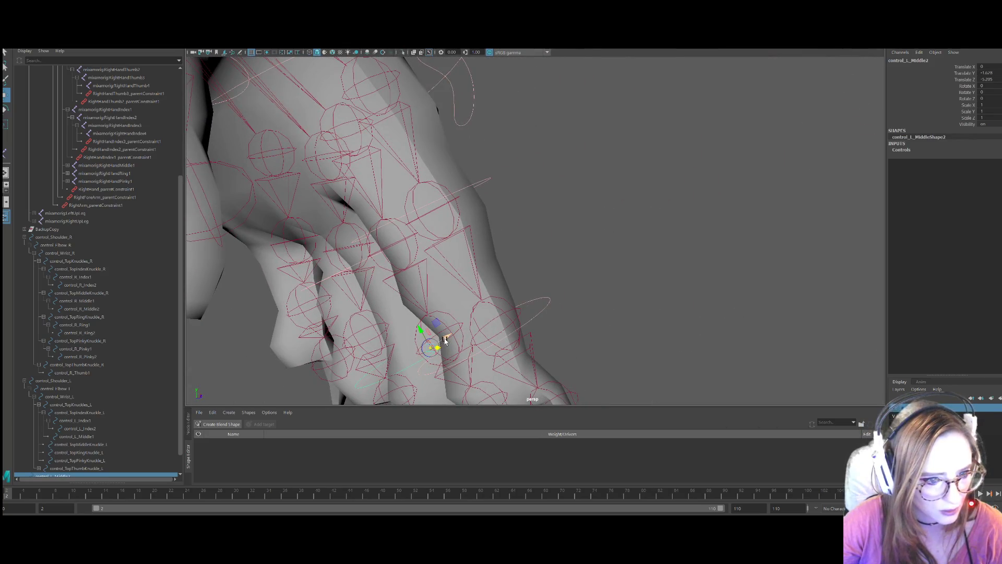
mouse_move(456, 334)
alt+mouse_down()
mouse_move(516, 333)
mouse_move(456, 326)
alt+mouse_up()
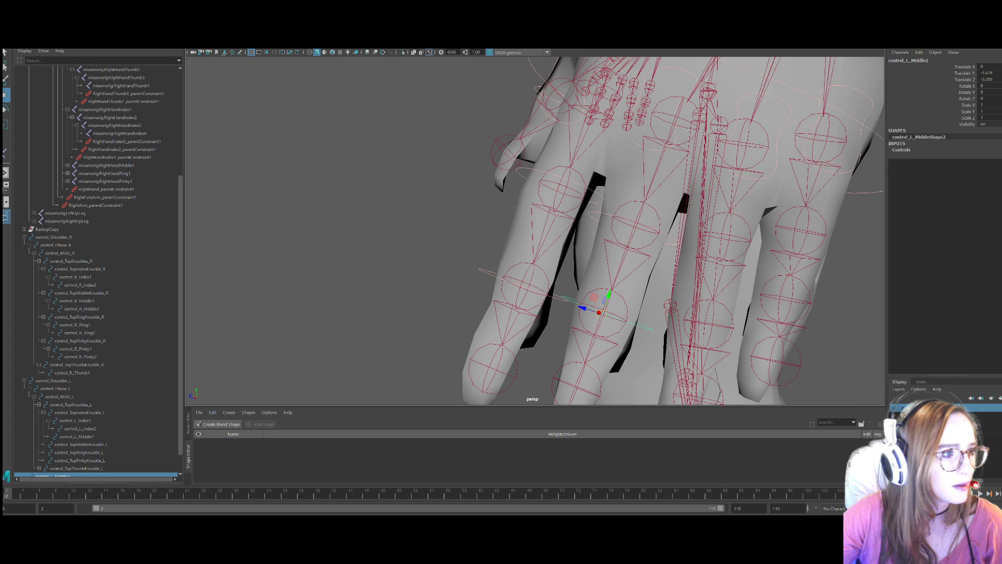
click(70, 2)
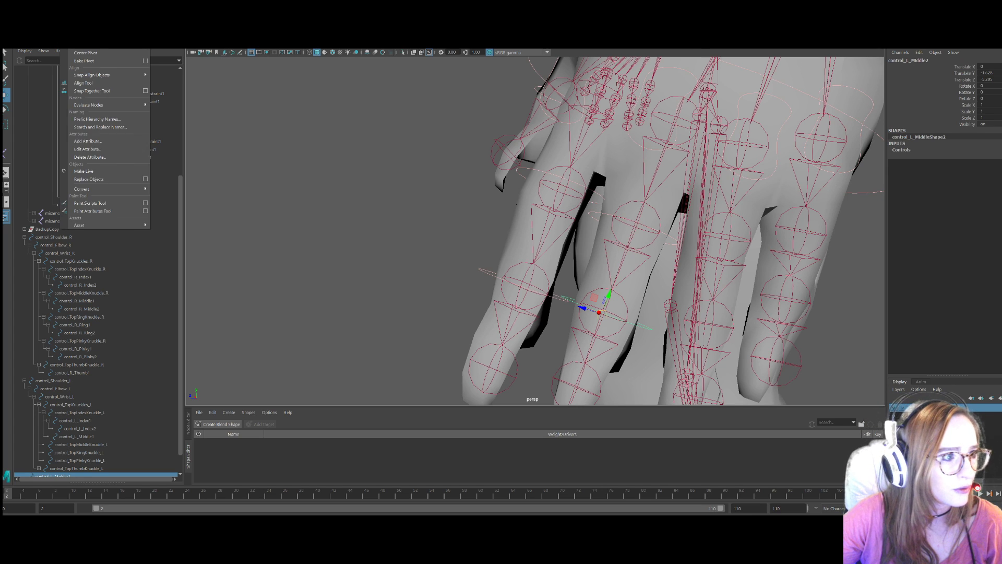
click(97, 38)
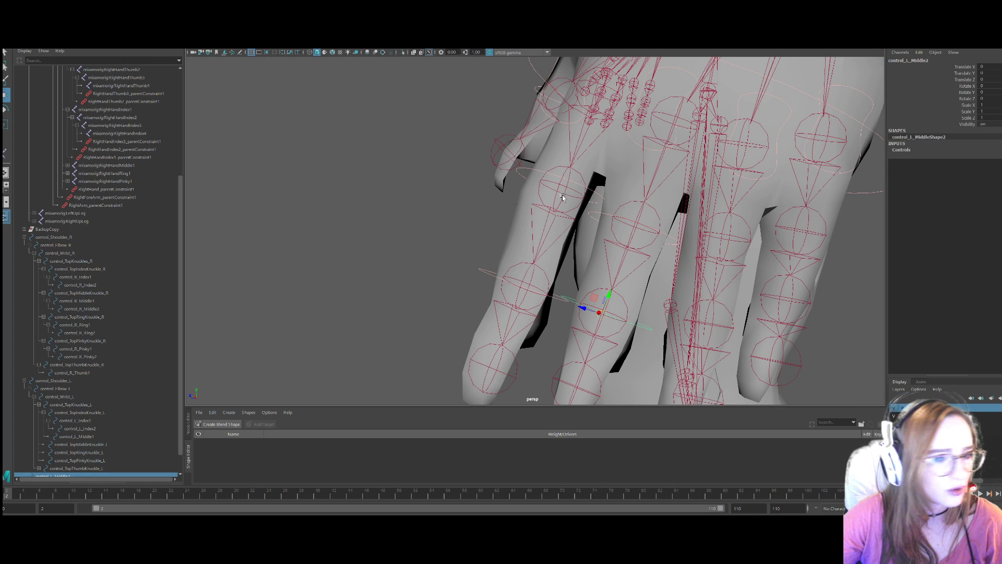
Test-rotate control_L_Middle1 around the left middle finger's second joint and undo the rotation.
click(617, 218)
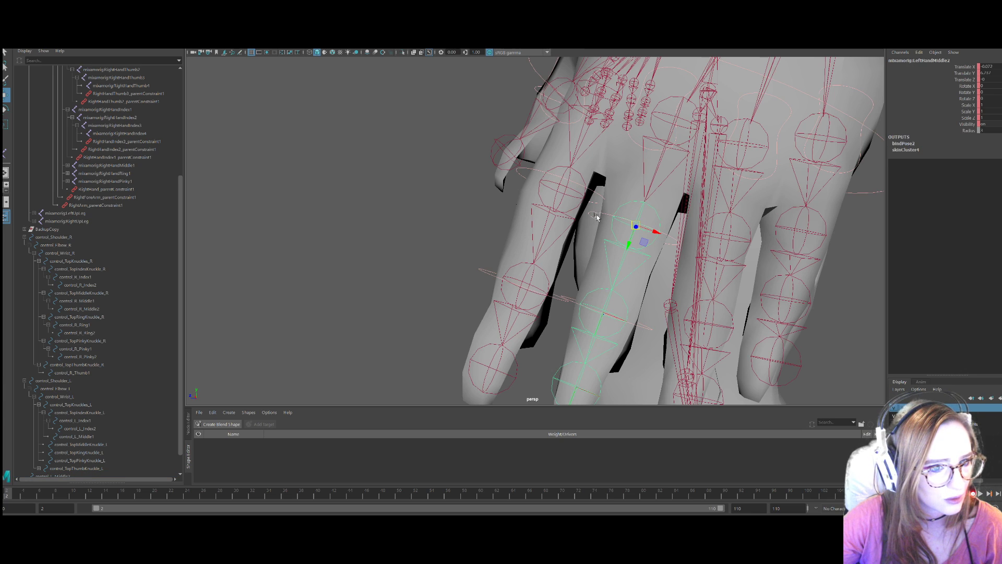
click(597, 217)
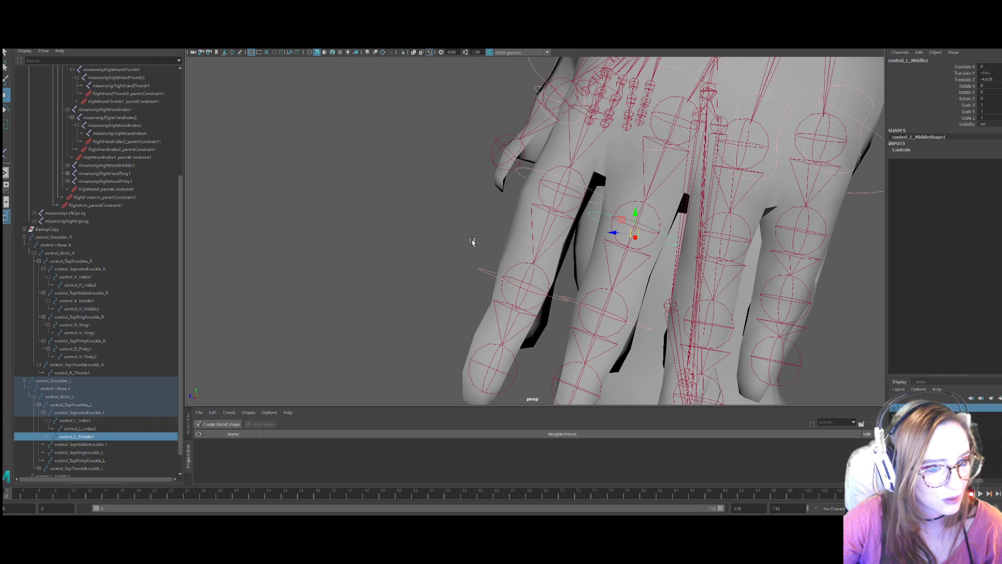
key(e)
drag(633, 230, 635, 236)
key(ctrl+z)
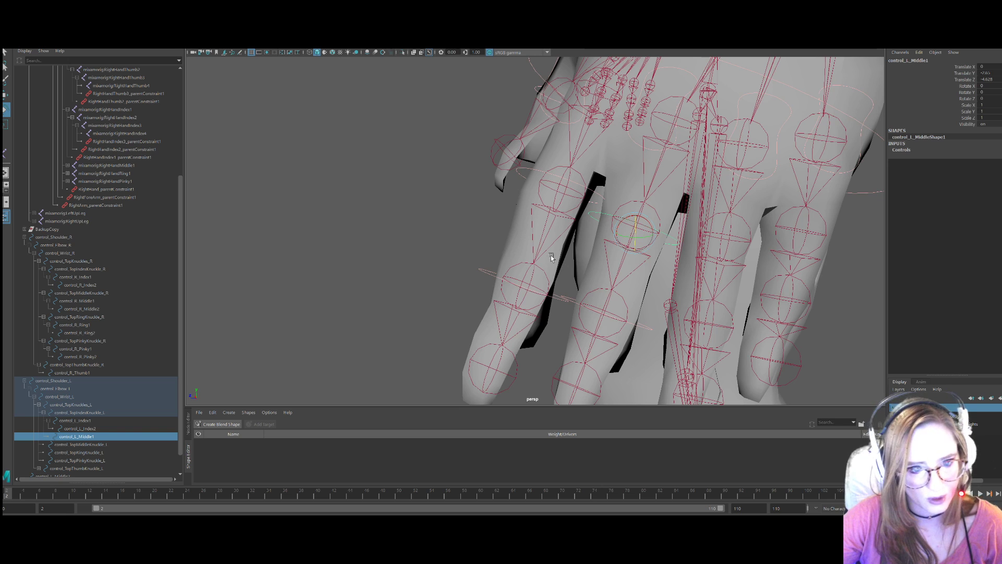
Align control_L_Middle1 and its pivot with the left middle finger's second joint, and freeze the control's transformations.
key(w)
alt+drag(410, 209, 409, 212)
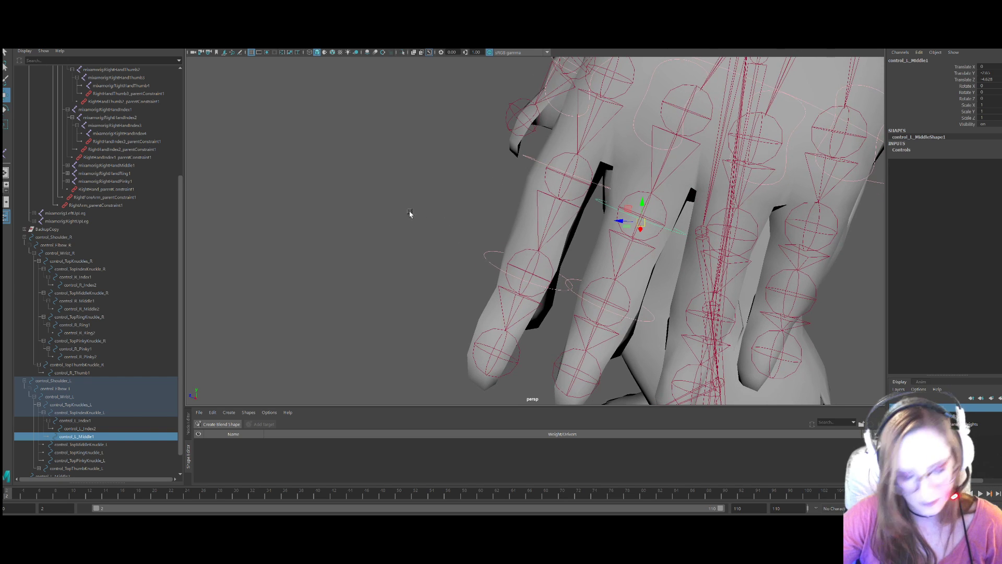
drag(641, 201, 601, 233)
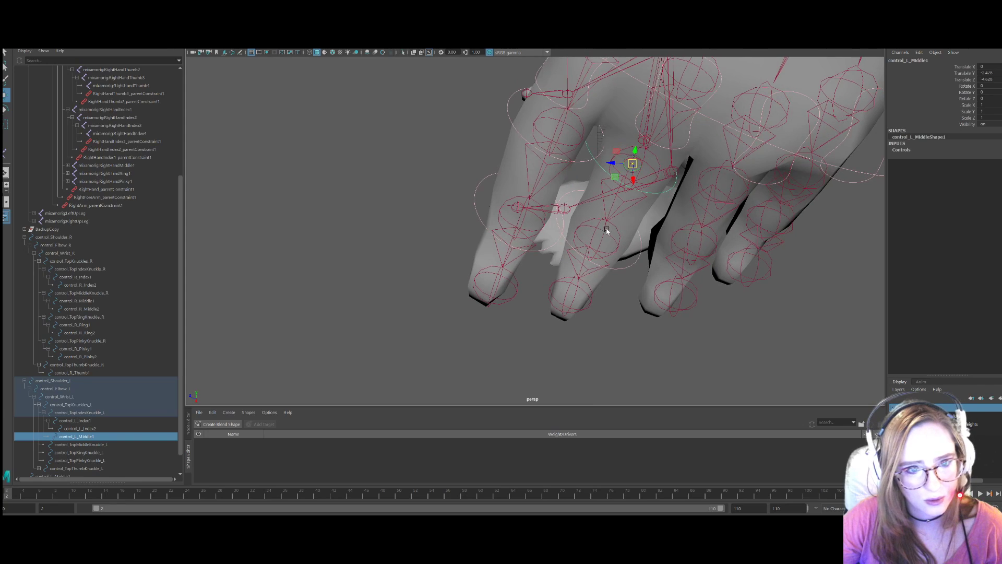
drag(632, 180, 754, 264)
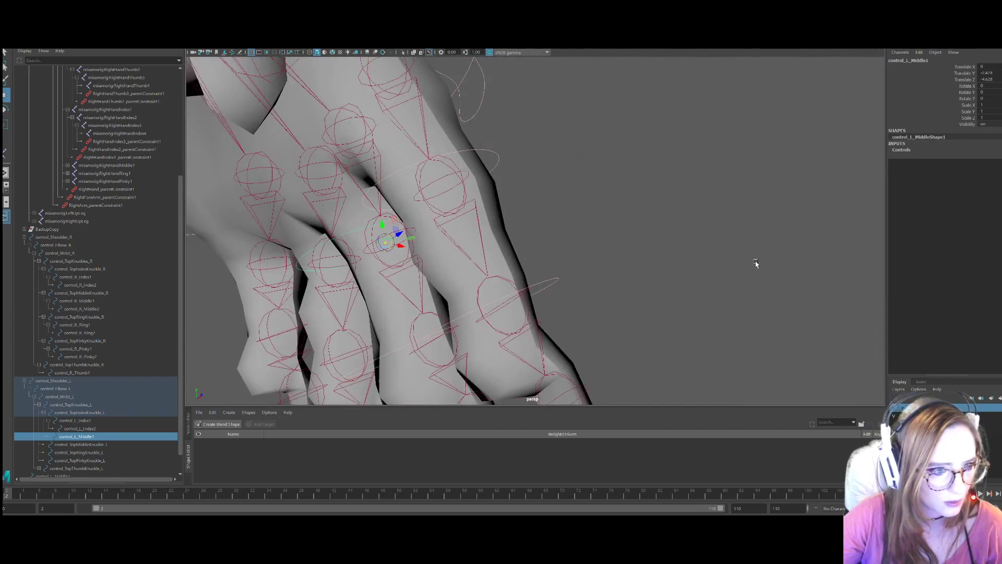
alt+drag(454, 240, 400, 249)
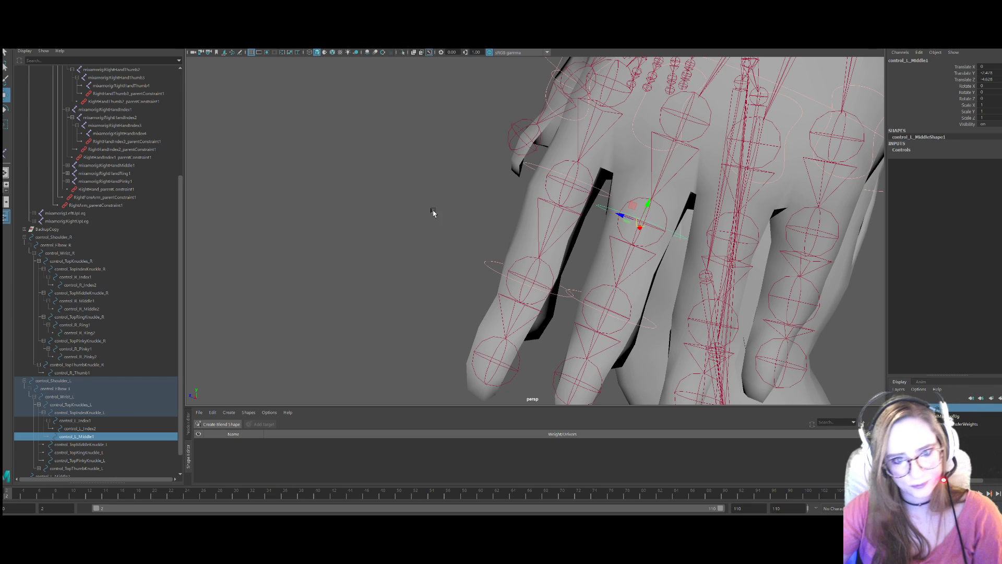
click(71, 2)
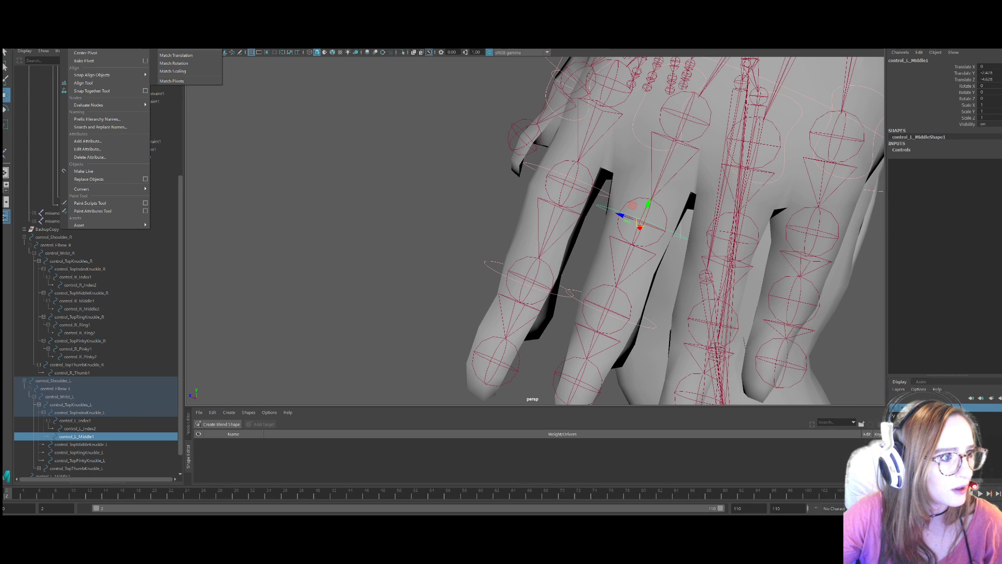
click(99, 31)
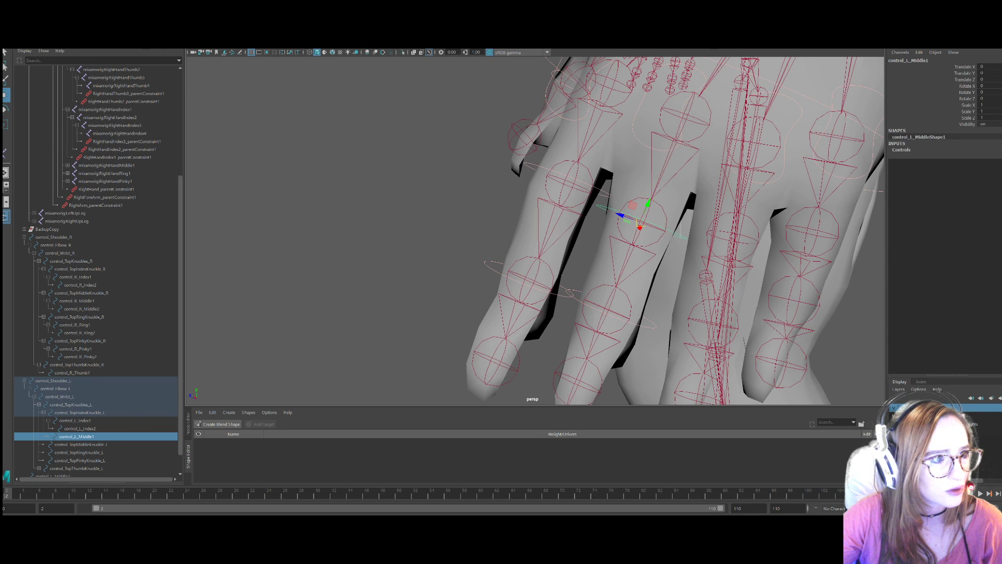
Constrain the left middle finger's second joint to control_L_Middle1 with a rotation-only parent constraint that maintains offset.
click(650, 247)
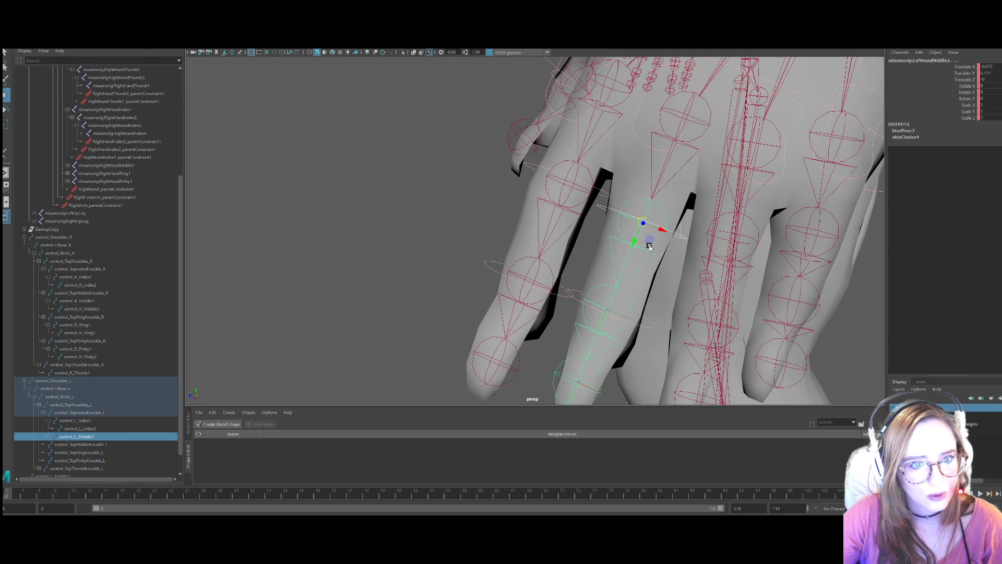
click(196, 7)
click(264, 23)
click(243, 188)
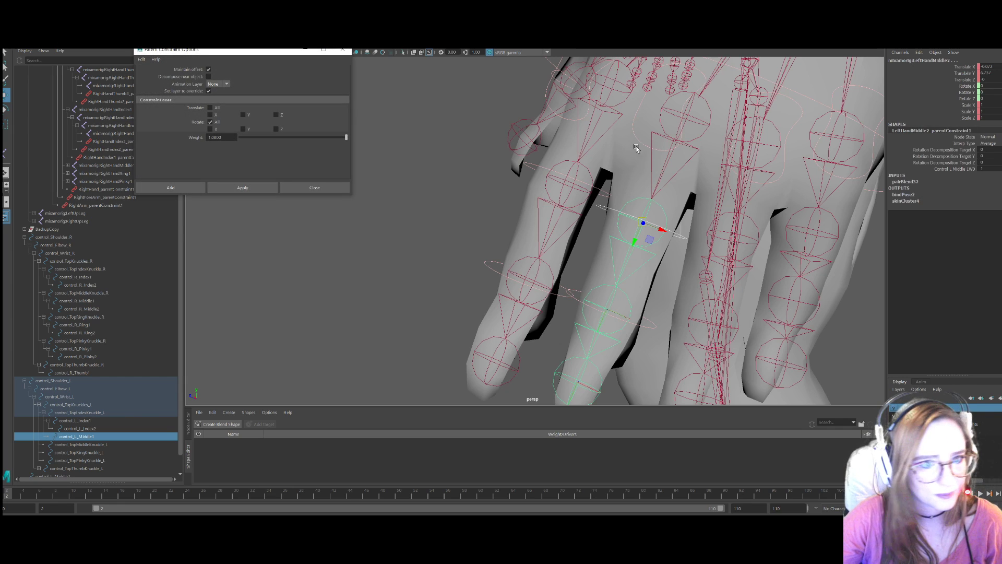
Constrain the left middle finger's third joint to control_L_Middle2 with the same rotation-only parent constraint.
click(633, 327)
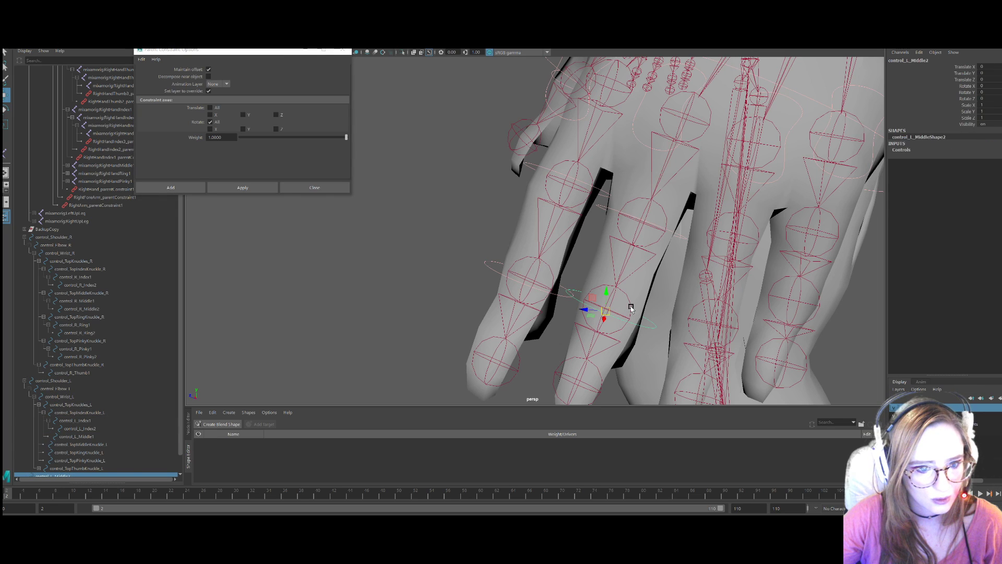
shift+click(630, 313)
click(252, 187)
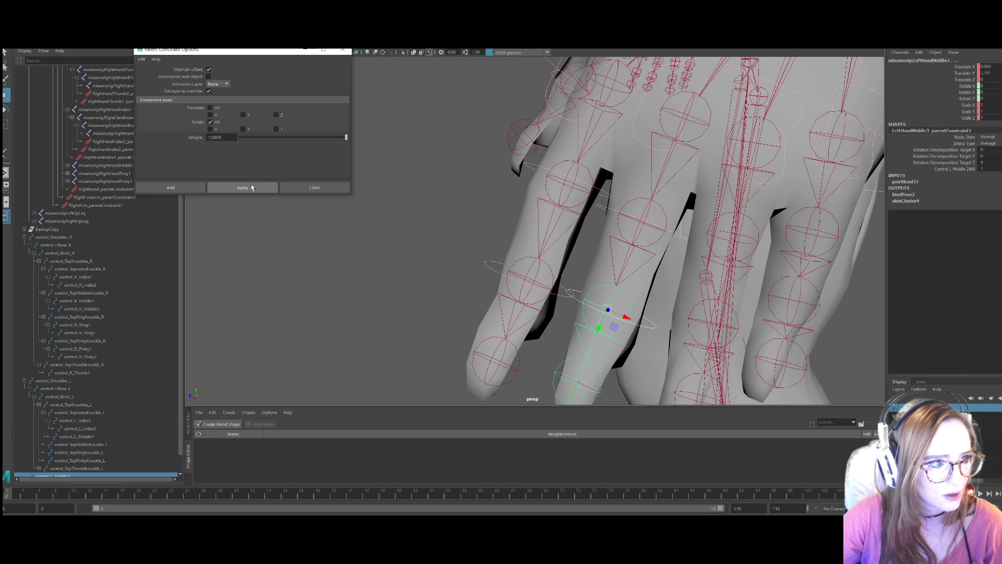
scroll(107, 431, down, 1)
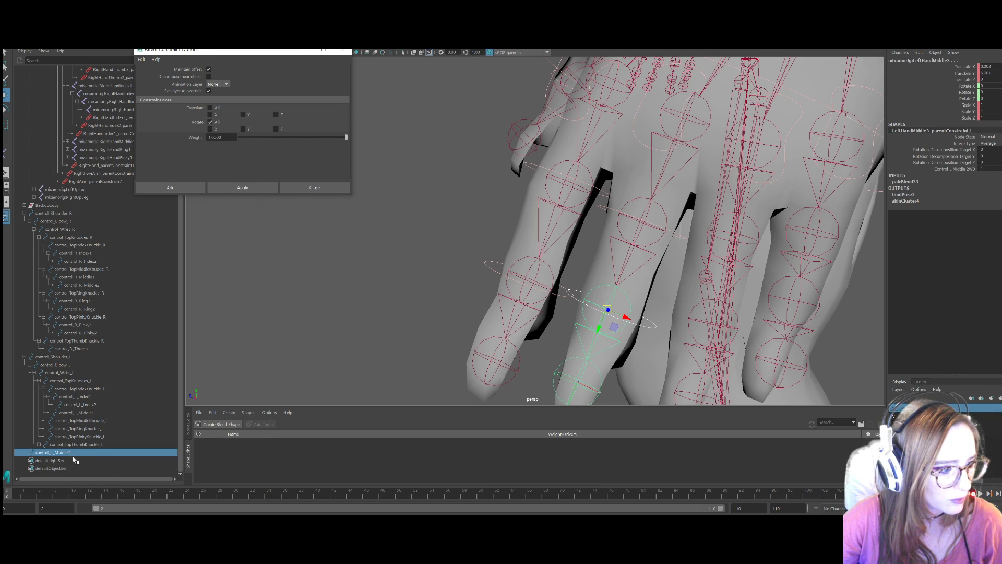
middle_drag(73, 455, 89, 416)
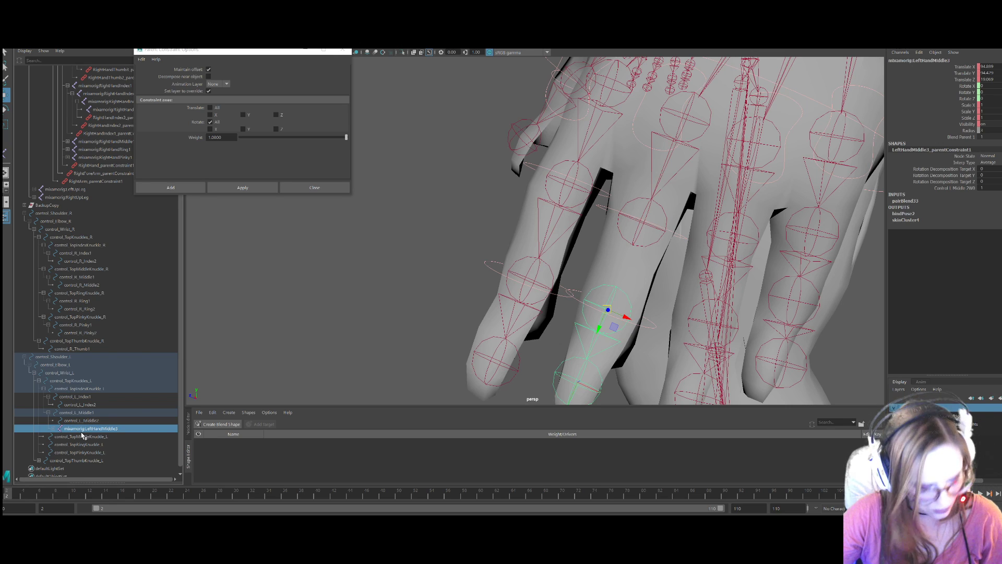
key(ctrl+z)
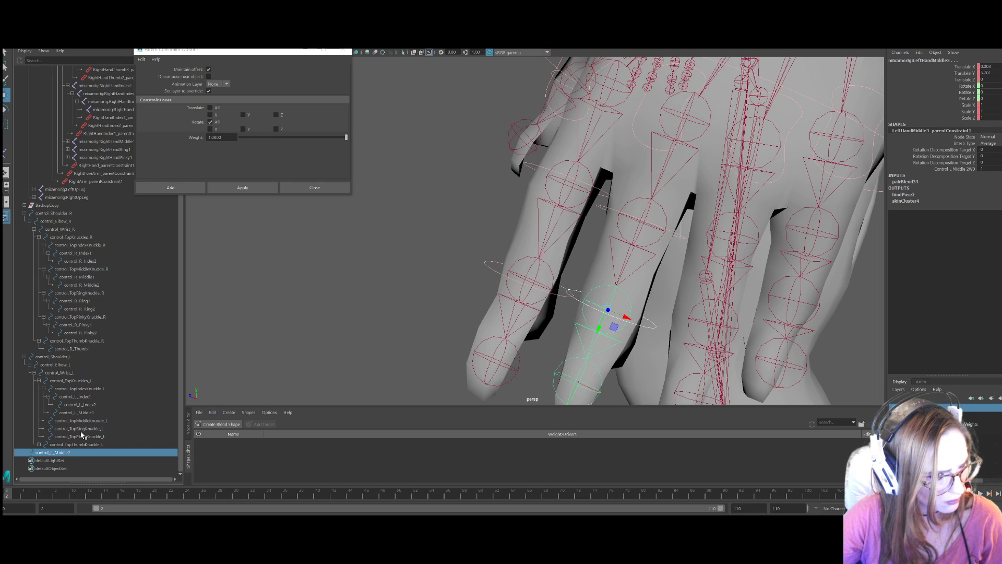
Parent control_L_Middle2 under control_L_Middle1, and control_L_Middle1 under control_TopMiddleKnuckle_L.
click(240, 349)
click(78, 452)
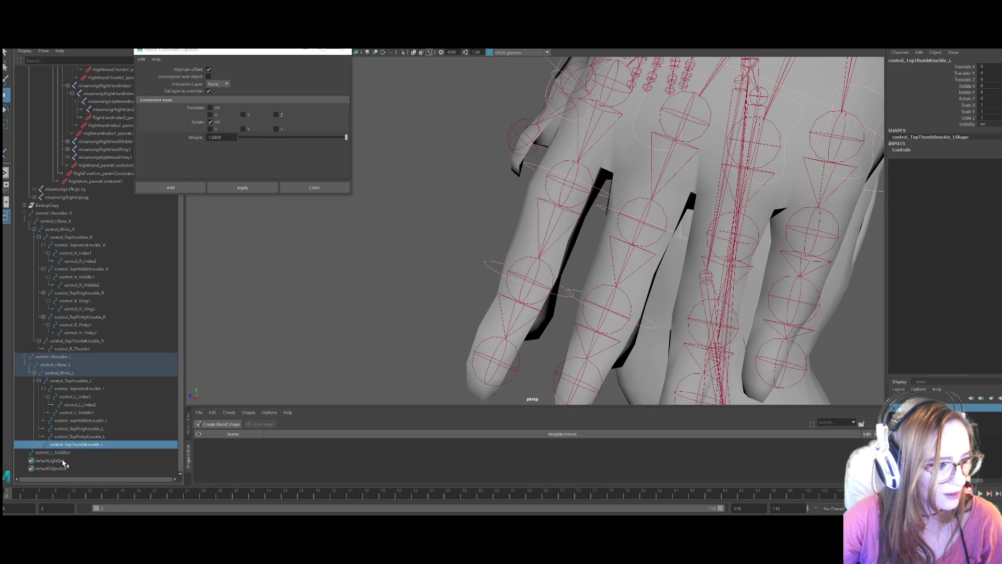
middle_drag(67, 458, 74, 416)
click(52, 413)
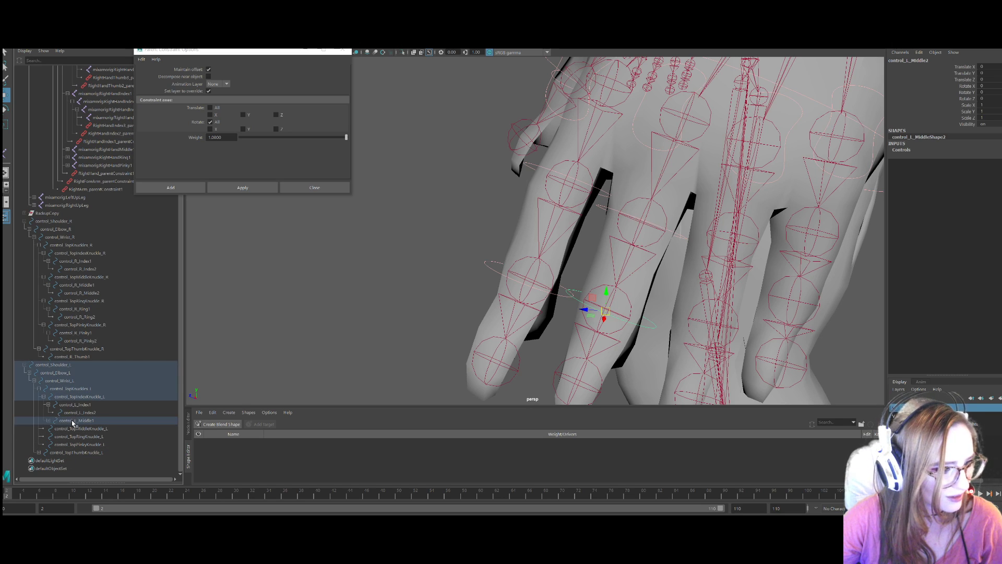
click(75, 419)
middle_drag(77, 429, 74, 435)
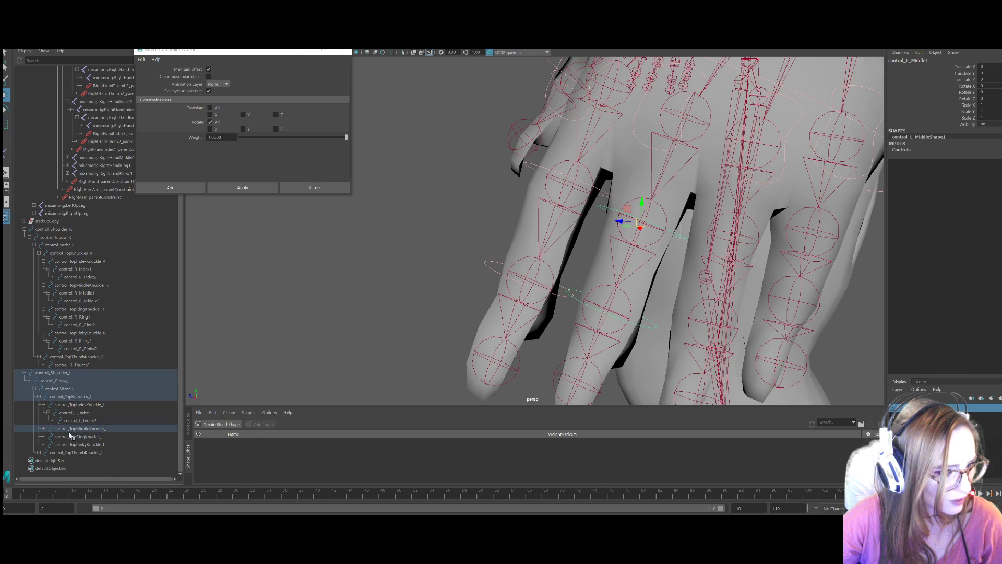
click(44, 429)
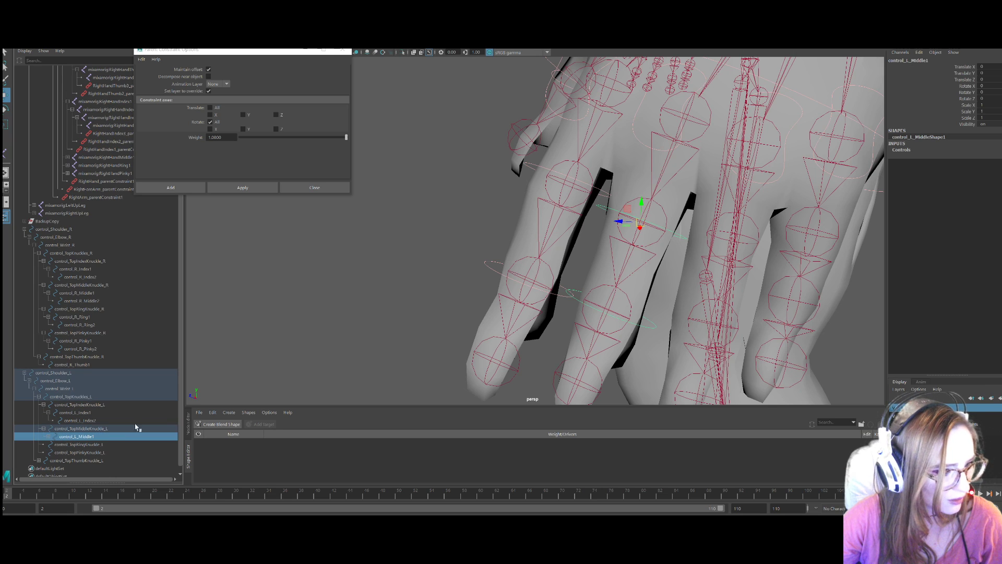
Test-rotate control_TopMiddleKnuckle_L to bend the left middle finger at its knuckle, and undo the rotation.
click(685, 107)
key(e)
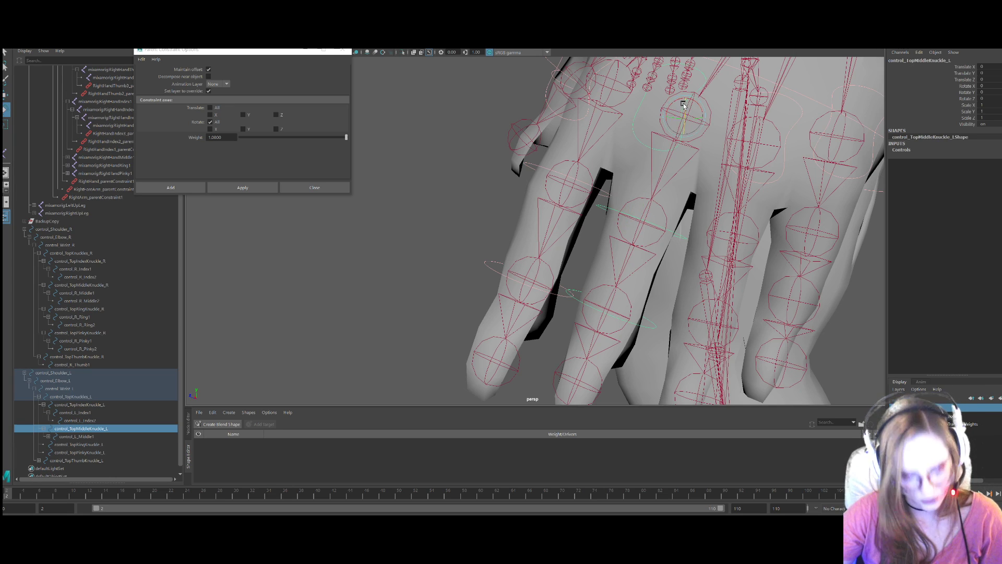
drag(682, 111, 679, 122)
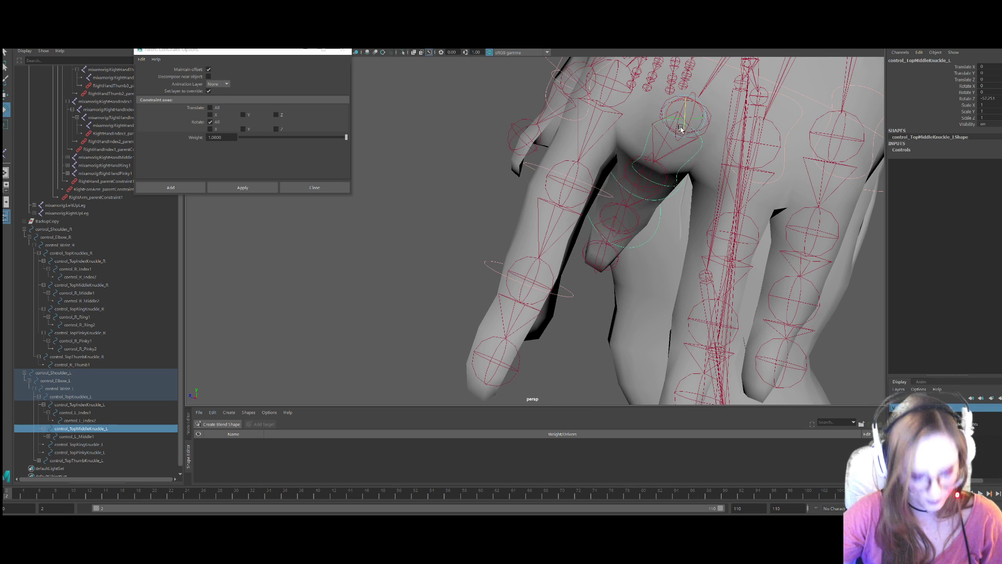
key(ctrl+z)
click(641, 221)
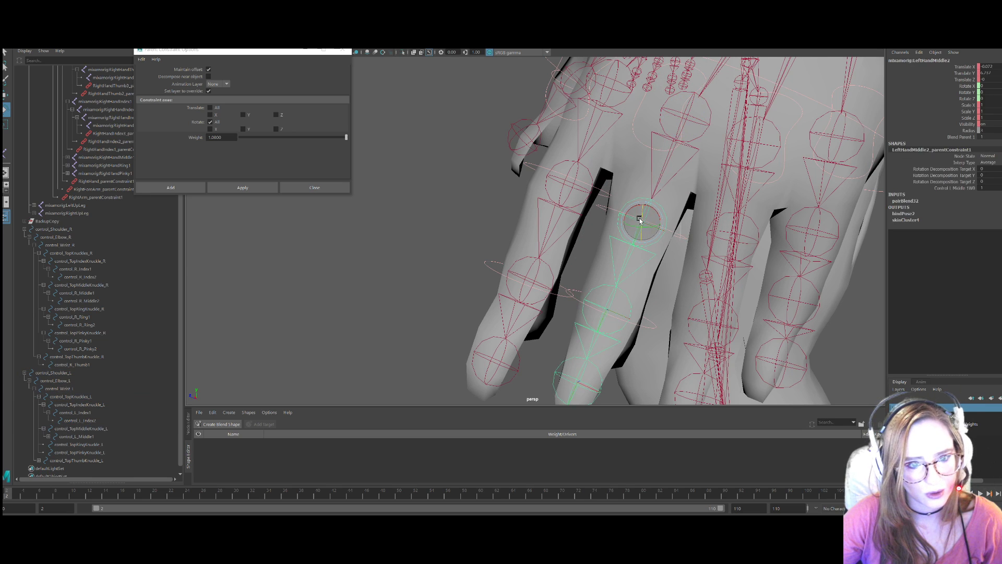
Test the left middle finger's middle and end joint controls by rotating each one, and undo every rotation.
drag(641, 220, 638, 244)
key(ctrl+z)
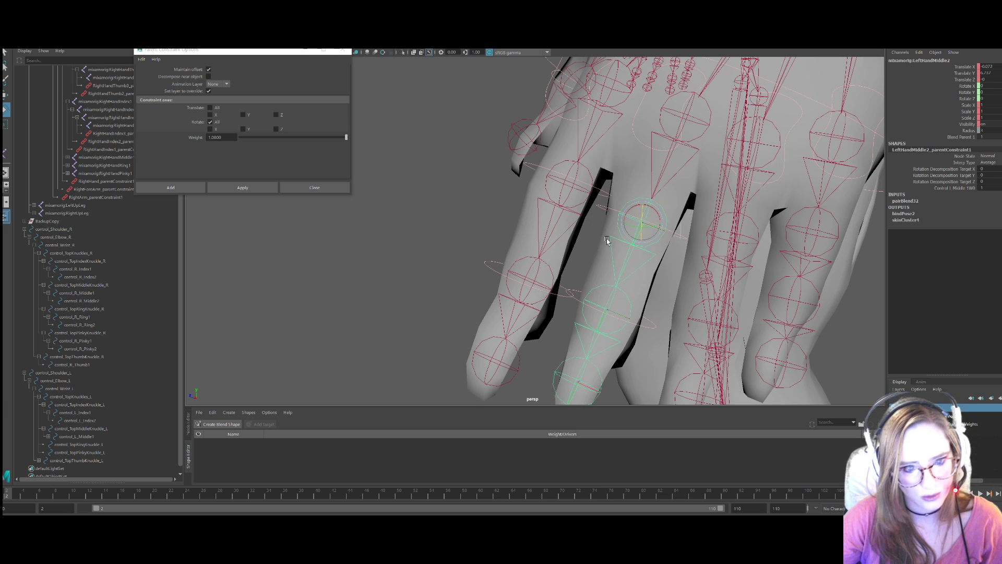
click(628, 323)
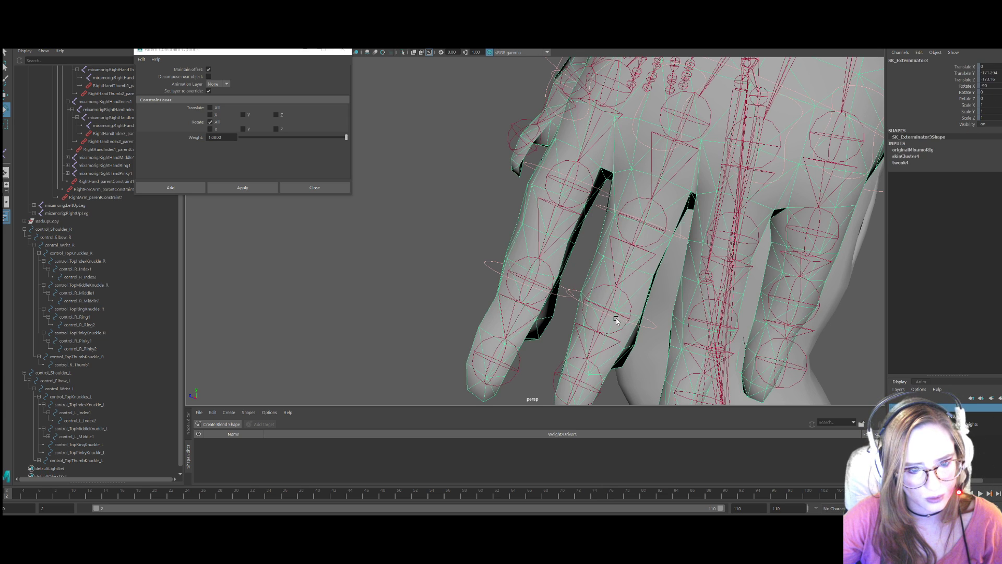
click(647, 325)
drag(605, 309, 607, 328)
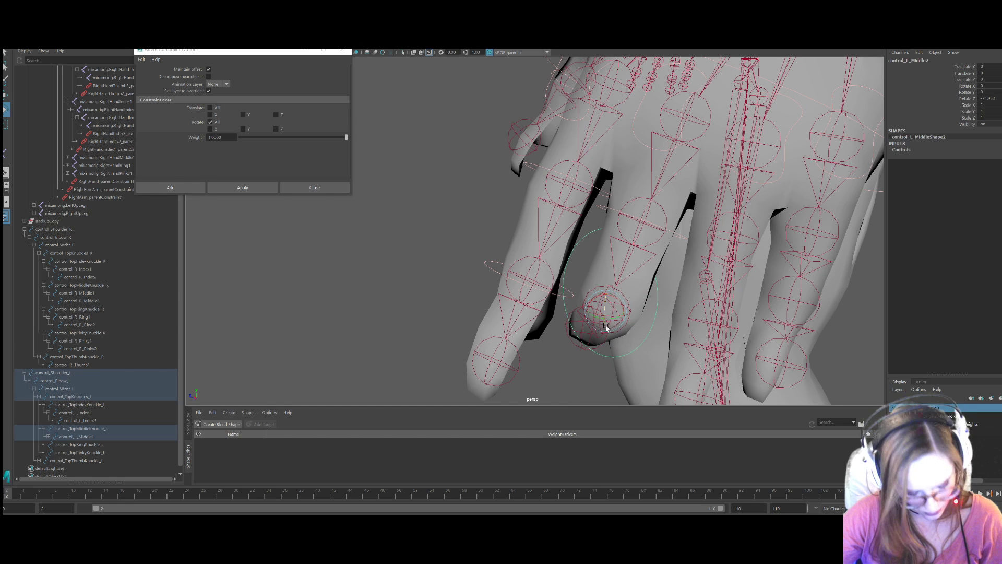
key(ctrl+z)
click(659, 228)
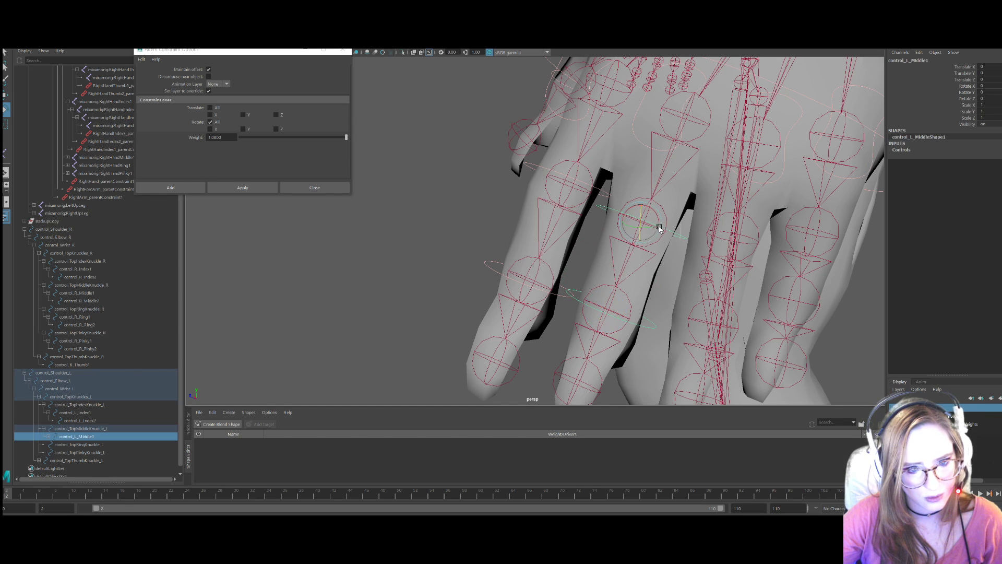
drag(653, 230, 635, 242)
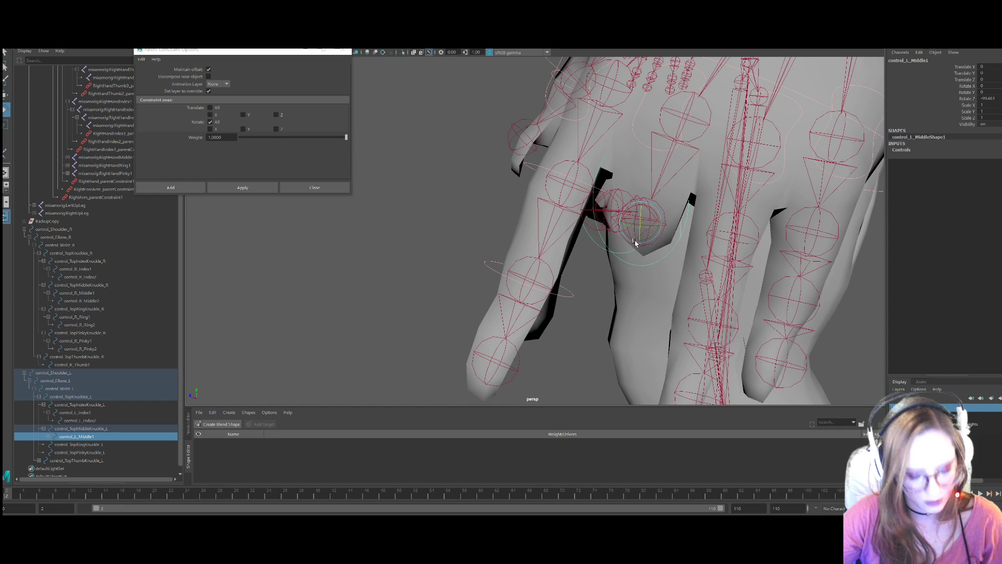
key(ctrl+z)
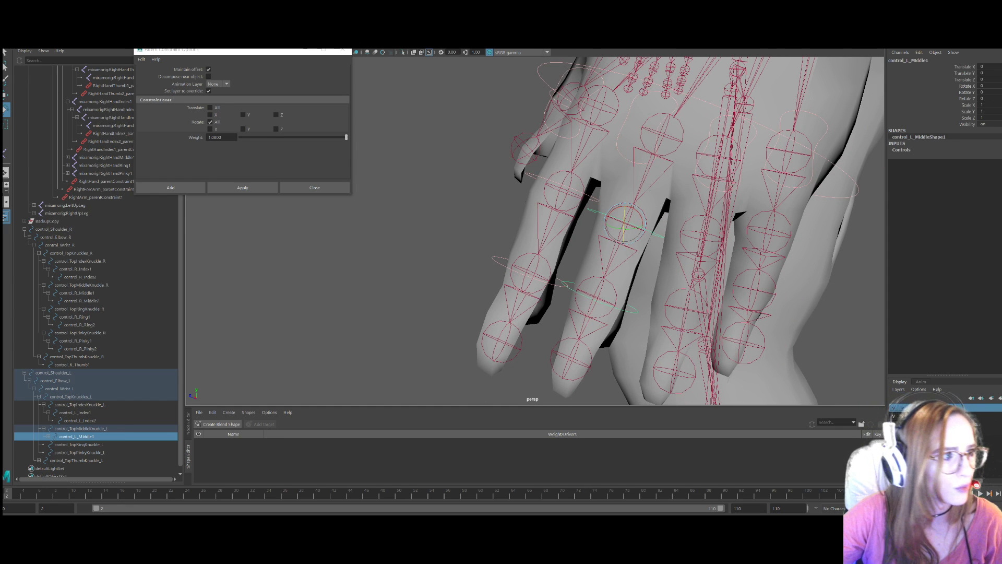
Close the parent constraint options.
click(9, 2)
click(26, 27)
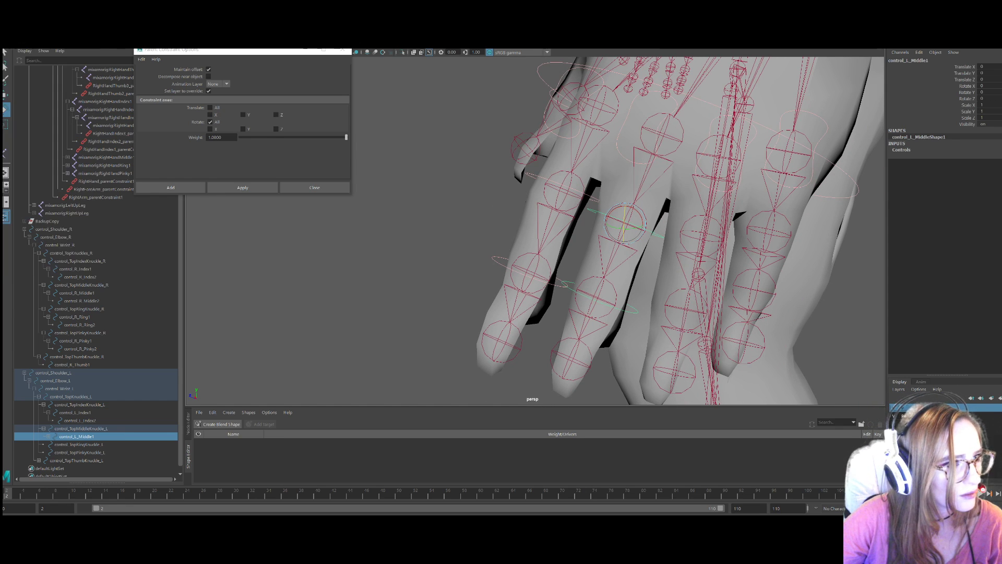
click(476, 269)
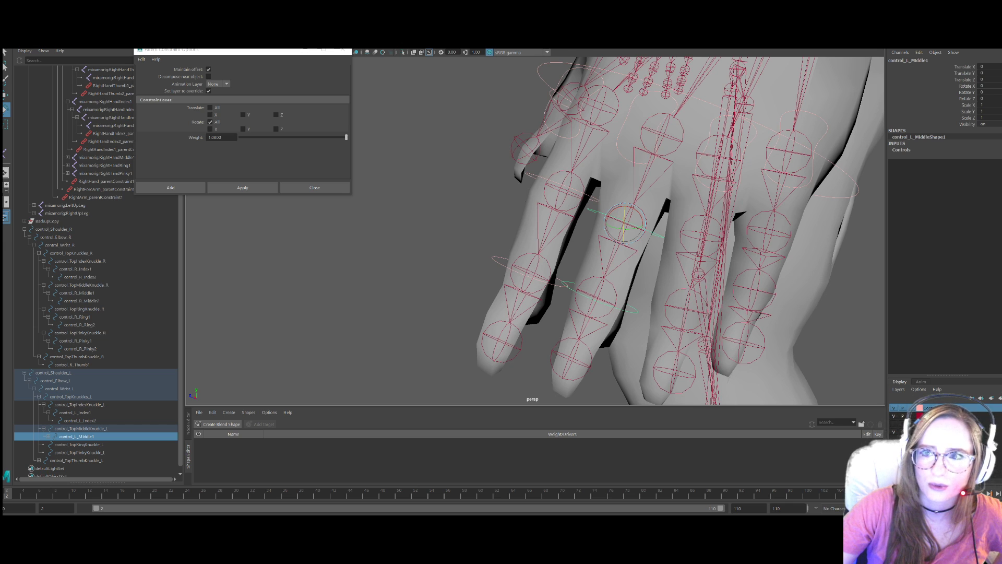
click(242, 187)
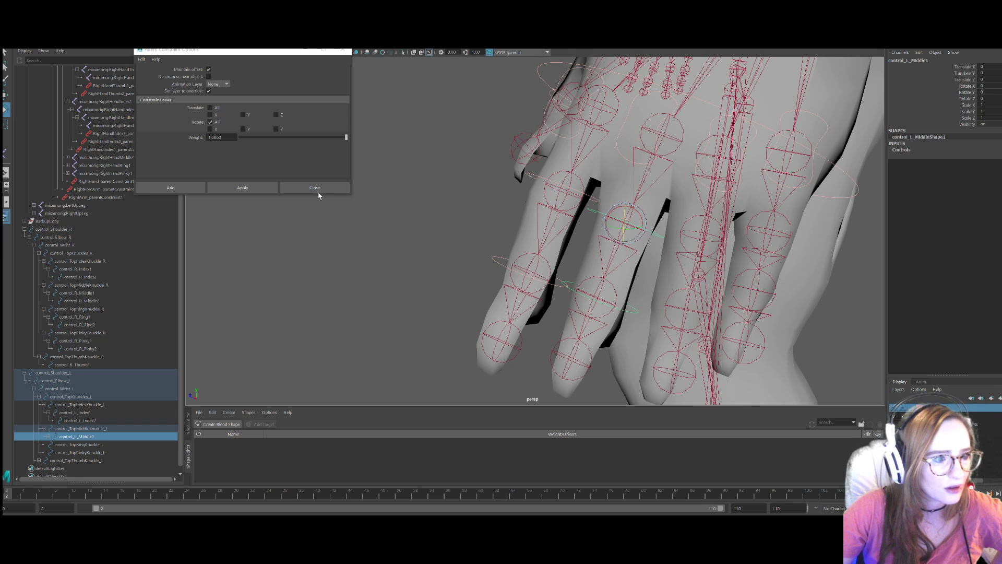
click(314, 187)
Examine the control curves on the character's arms and hands from several angles.
alt+drag(321, 239, 389, 232)
scroll(388, 242, down, 10)
scroll(386, 240, down, 6)
scroll(375, 237, up, 7)
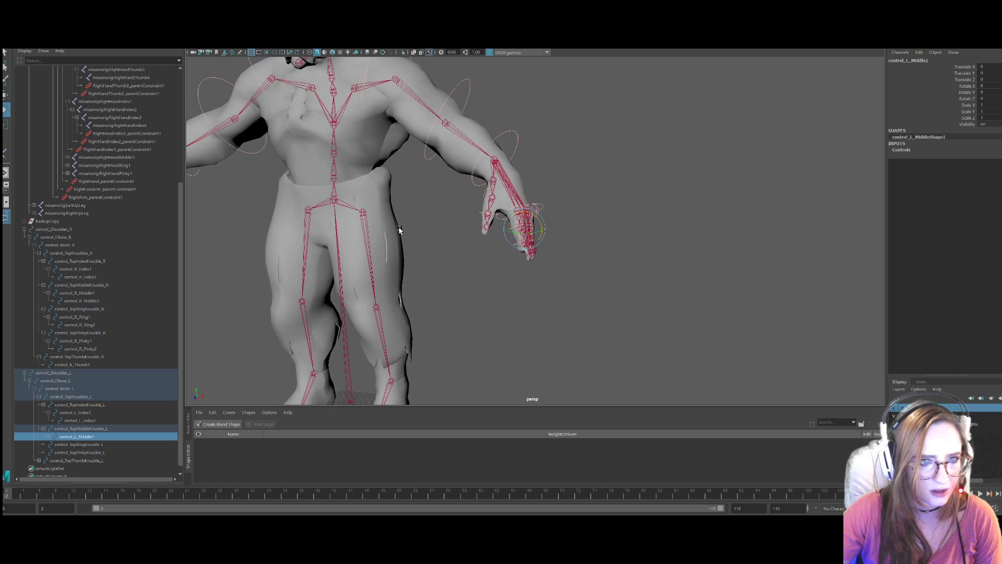
alt+drag(385, 190, 373, 167)
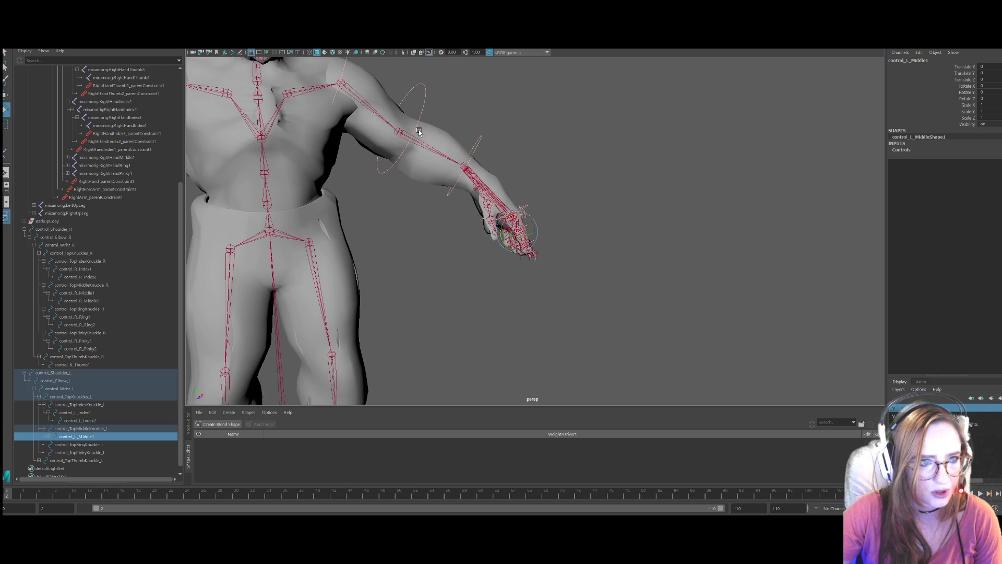
scroll(452, 202, down, 5)
alt+drag(477, 224, 428, 226)
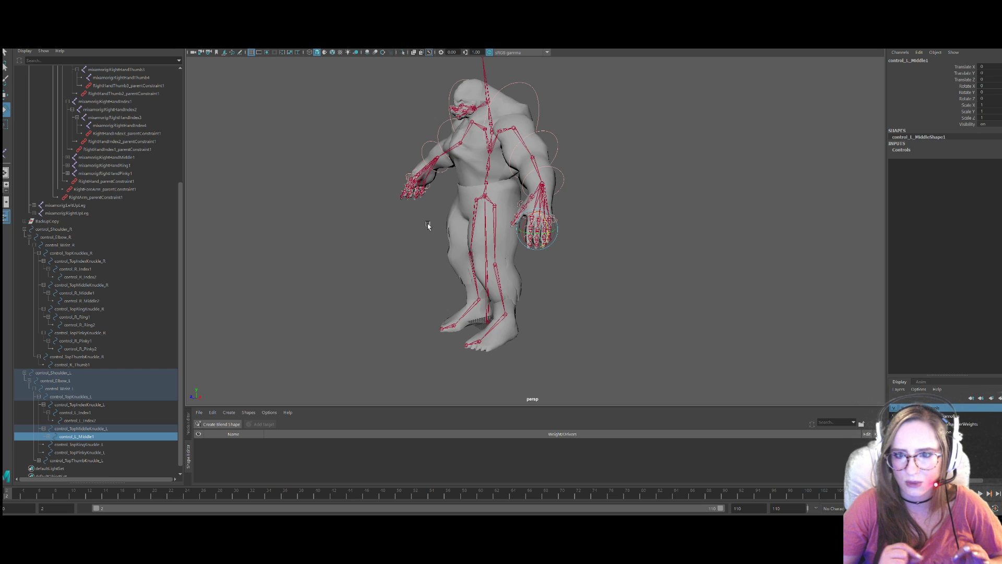
Test the right hand's knuckle control control_TopKnuckles_R by rotating it to bend the fingers, and reset its Rotate Z to 0.
scroll(573, 276, up, 5)
alt+drag(228, 249, 344, 256)
click(371, 259)
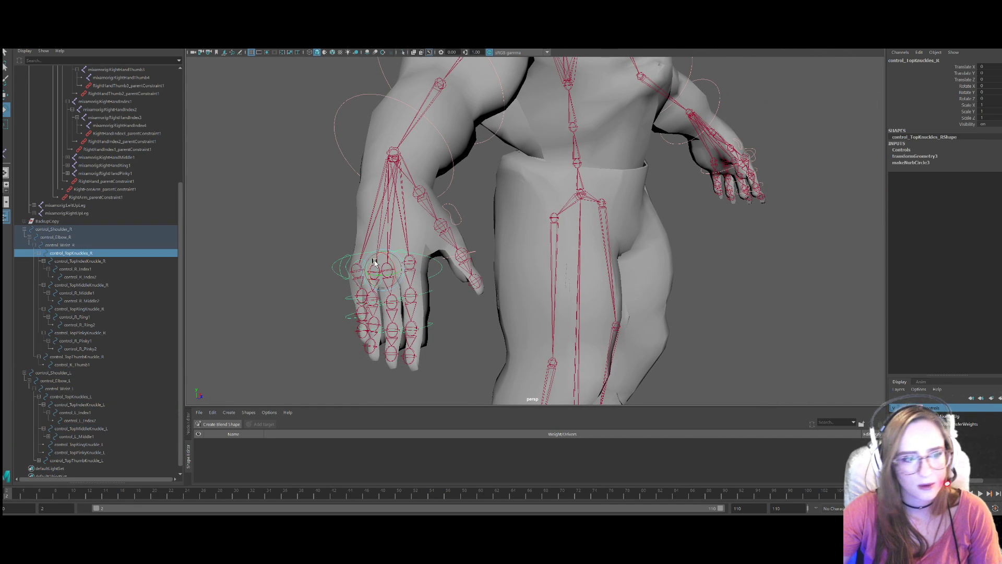
drag(372, 262, 380, 291)
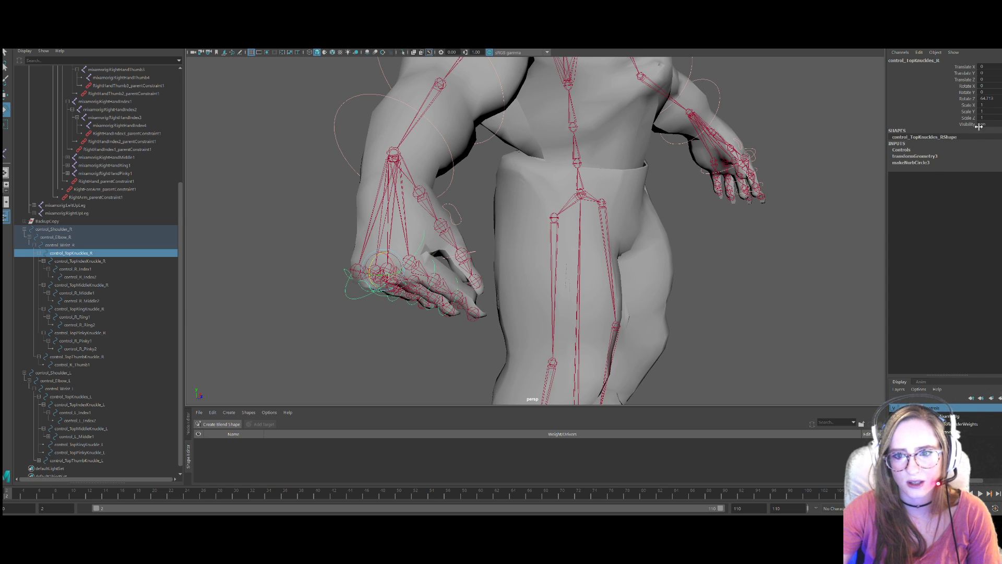
double_click(990, 98)
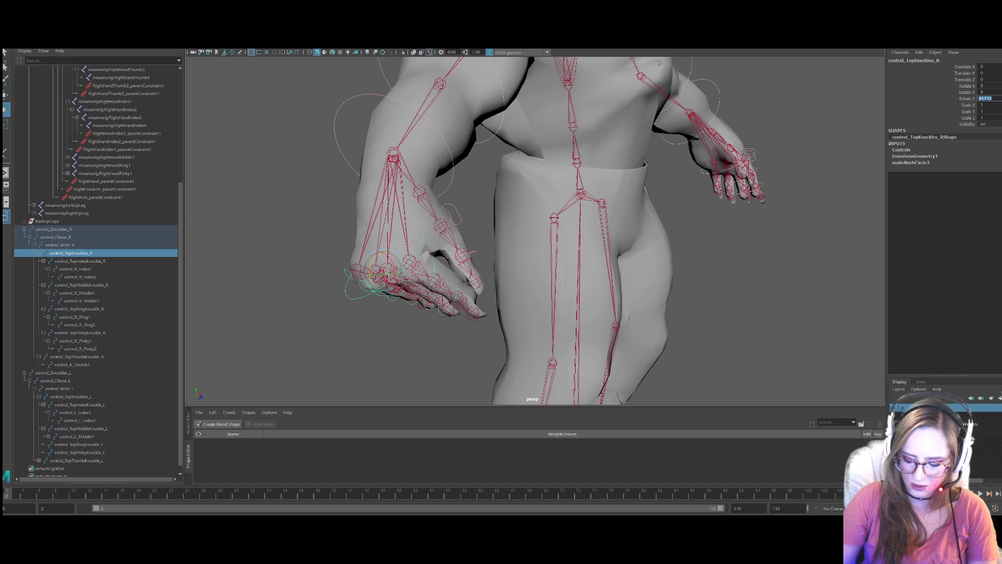
text(0)
key(Return)
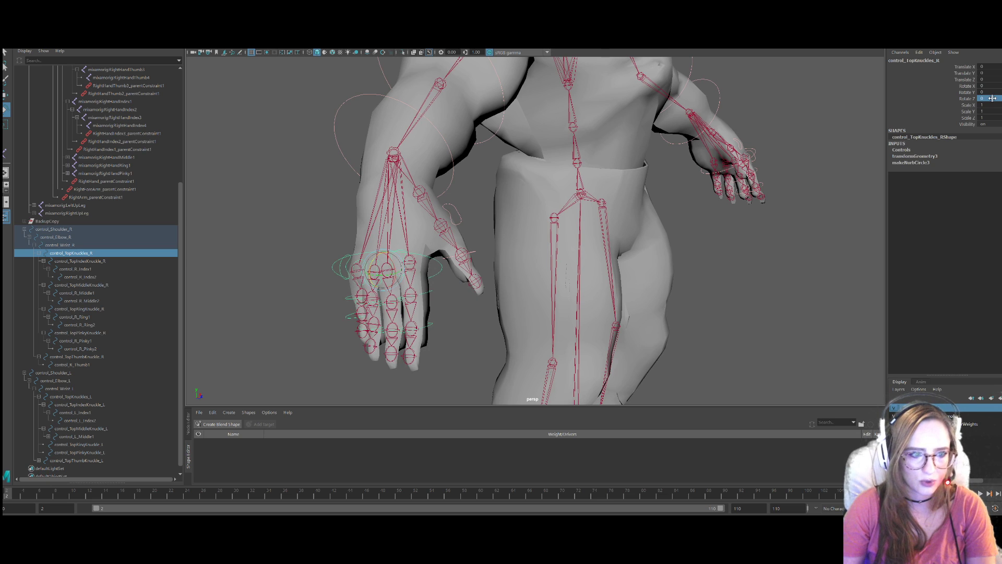
Test-rotate the right index finger's base joint directly and reset its Rotate X, Y and Z to 0.
click(411, 266)
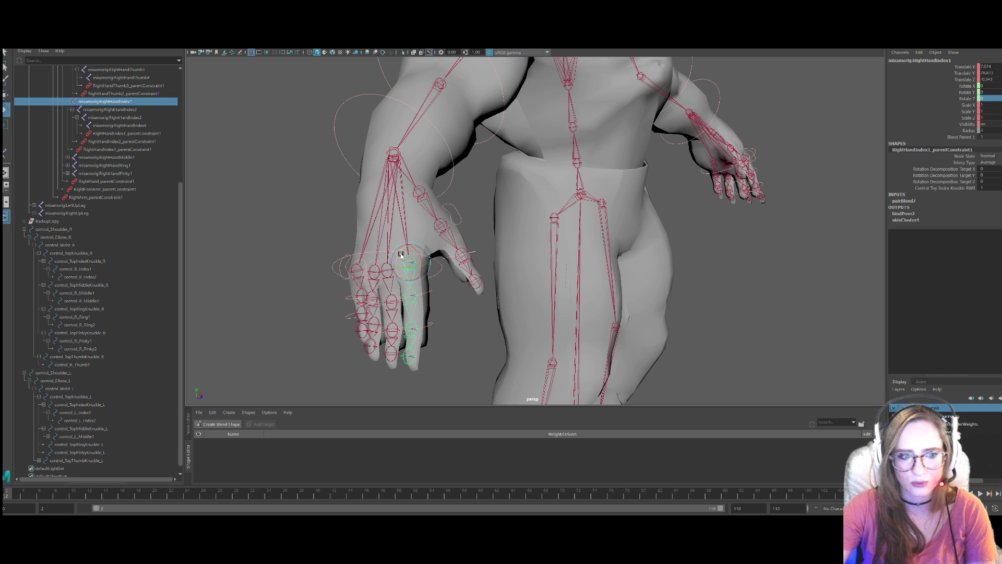
drag(401, 256, 400, 259)
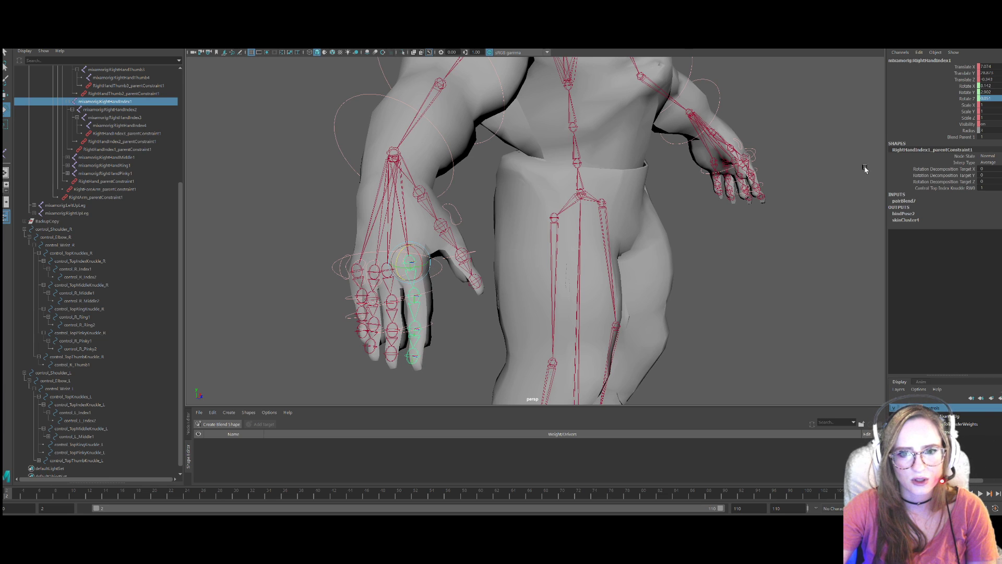
drag(993, 85, 993, 99)
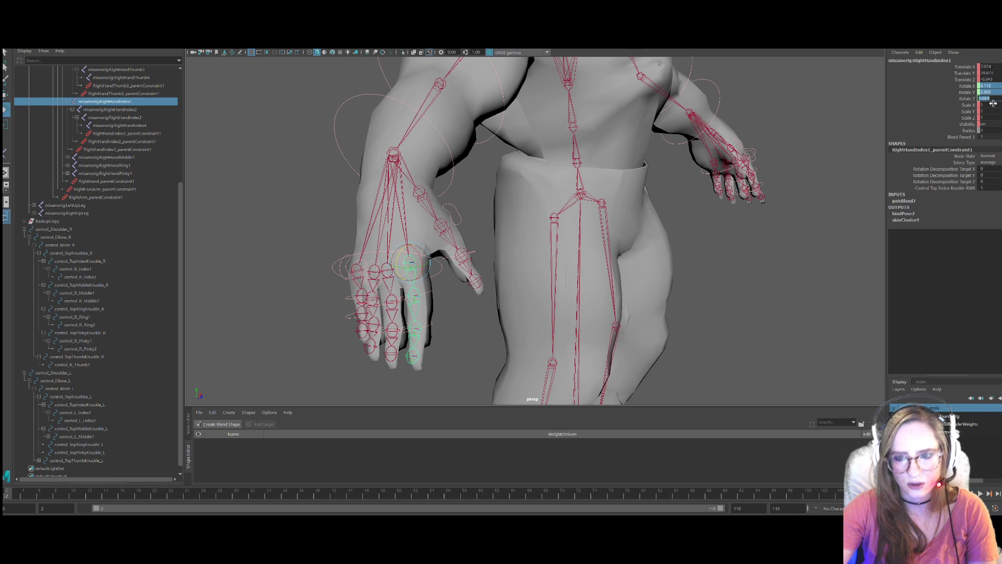
text(0)
key(Return)
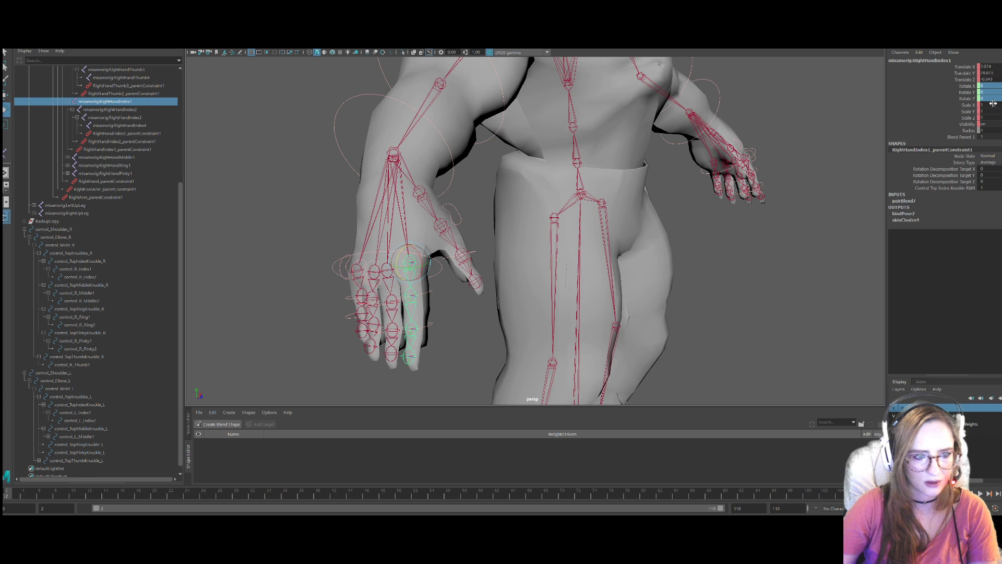
Examine the full character rig from several angles, from the whole body to the fingers of the left hand.
alt+drag(440, 312, 364, 287)
click(632, 308)
scroll(631, 307, down, 4)
click(357, 269)
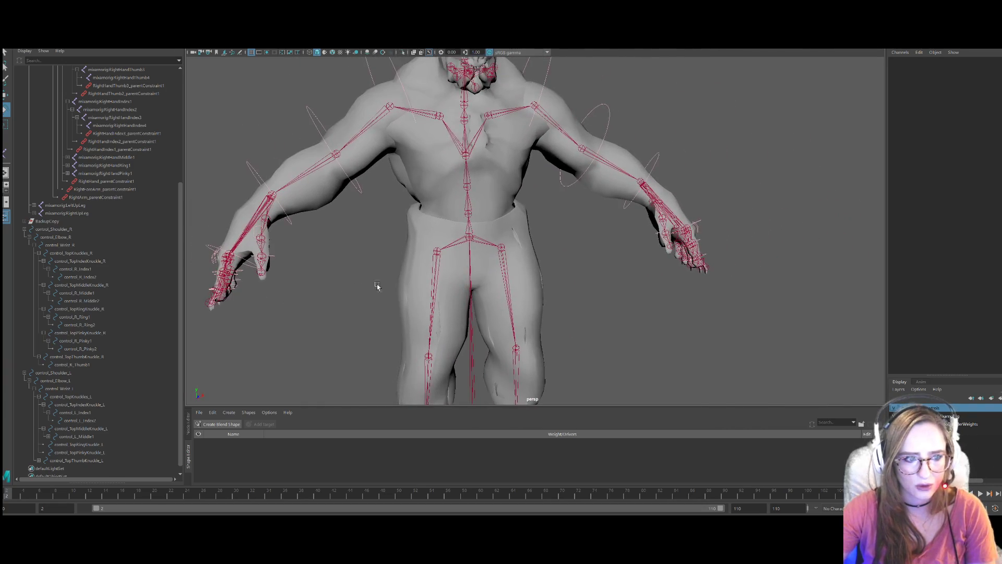
mouse_move(662, 307)
alt+mouse_down()
mouse_move(609, 295)
mouse_move(659, 292)
alt+mouse_up()
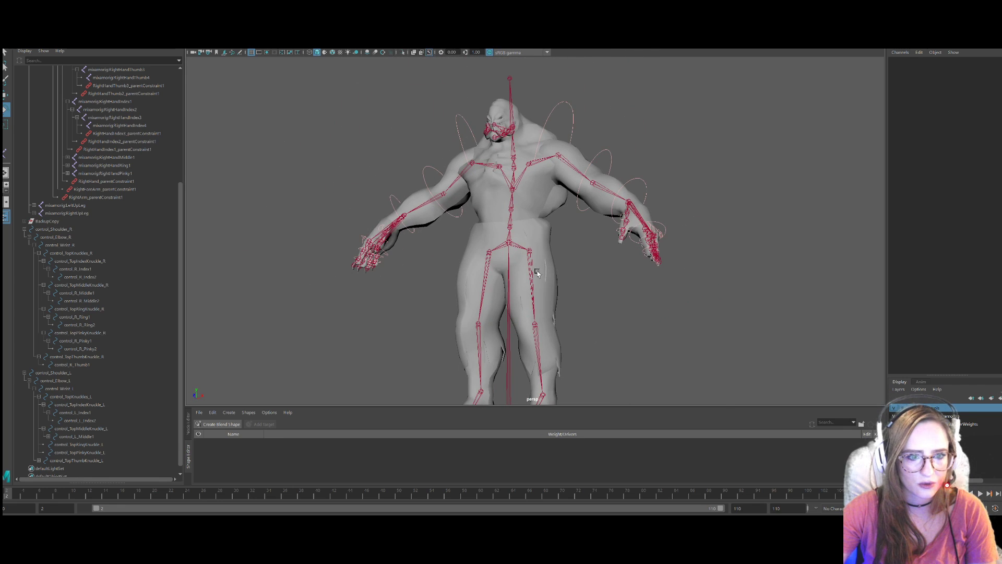
scroll(583, 291, down, 3)
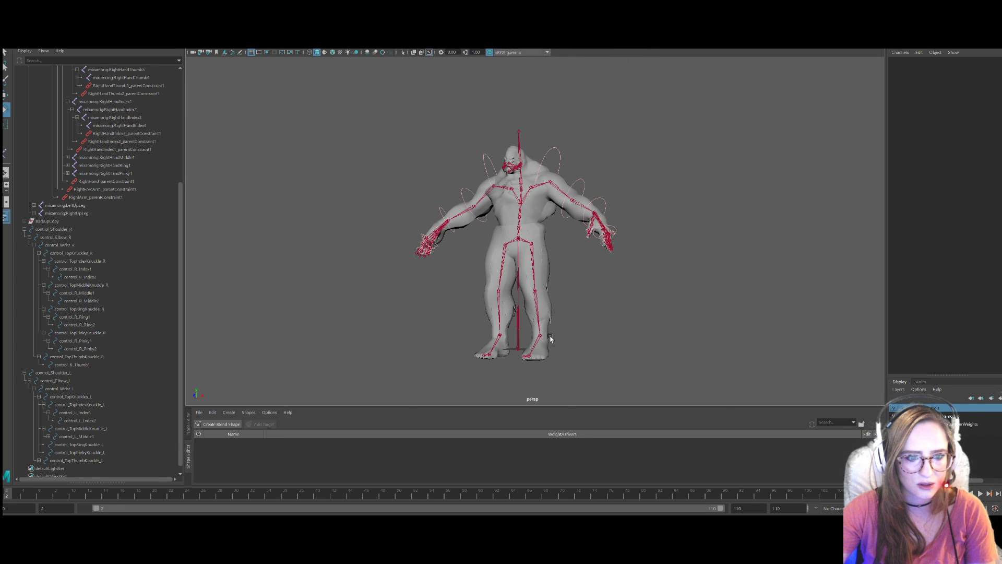
alt+drag(574, 336, 571, 342)
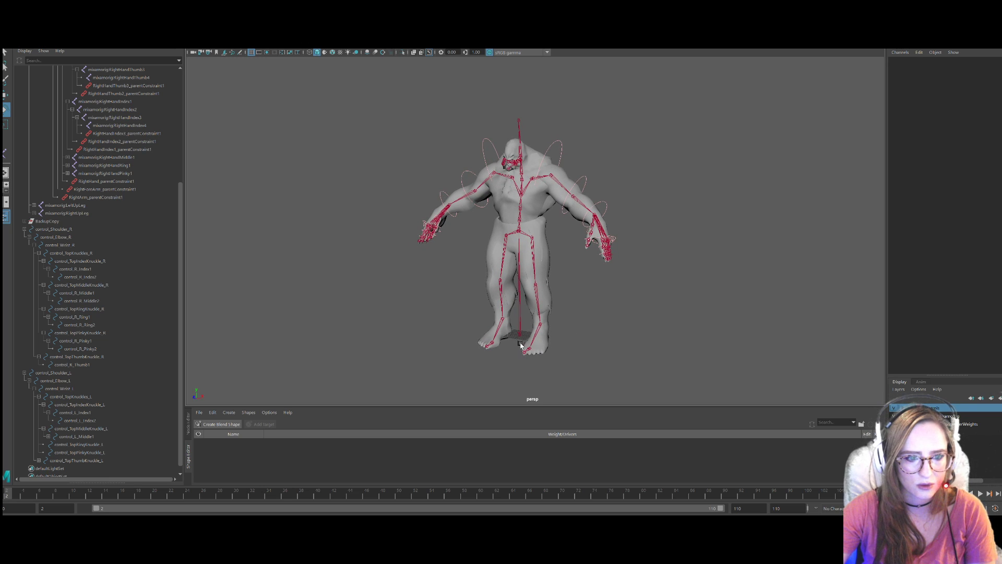
alt+drag(565, 295, 542, 324)
mouse_move(554, 277)
alt+mouse_down()
mouse_move(581, 271)
mouse_move(560, 275)
alt+mouse_up()
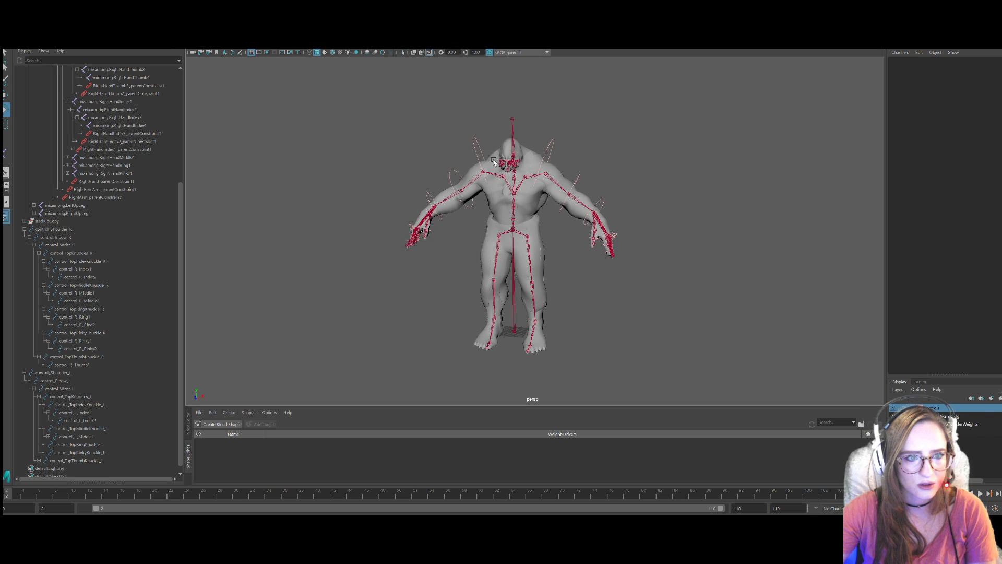
alt+right_drag(539, 175, 598, 321)
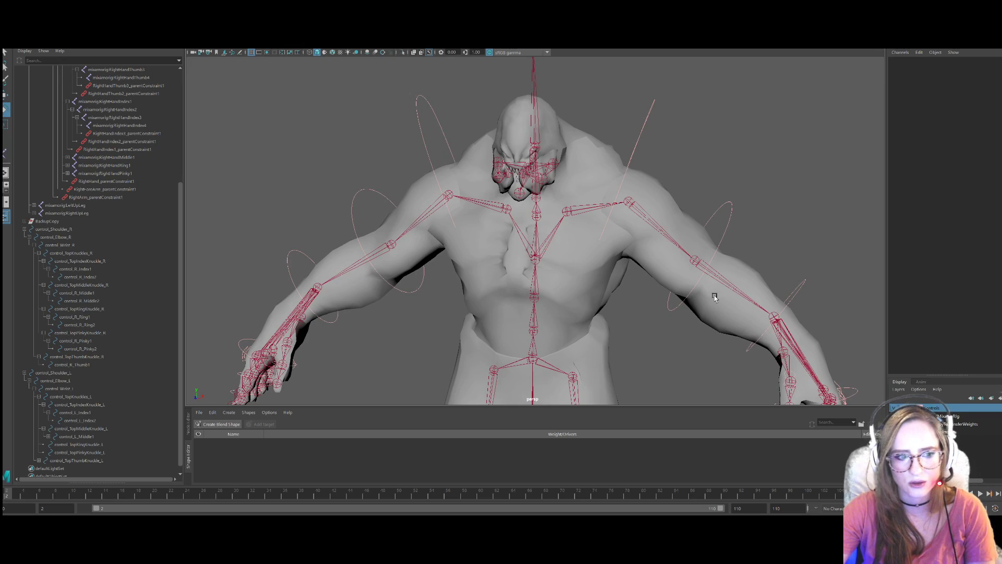
alt+middle_drag(715, 295, 539, 147)
alt+drag(744, 241, 687, 237)
alt+right_drag(687, 237, 615, 317)
alt+drag(691, 212, 730, 258)
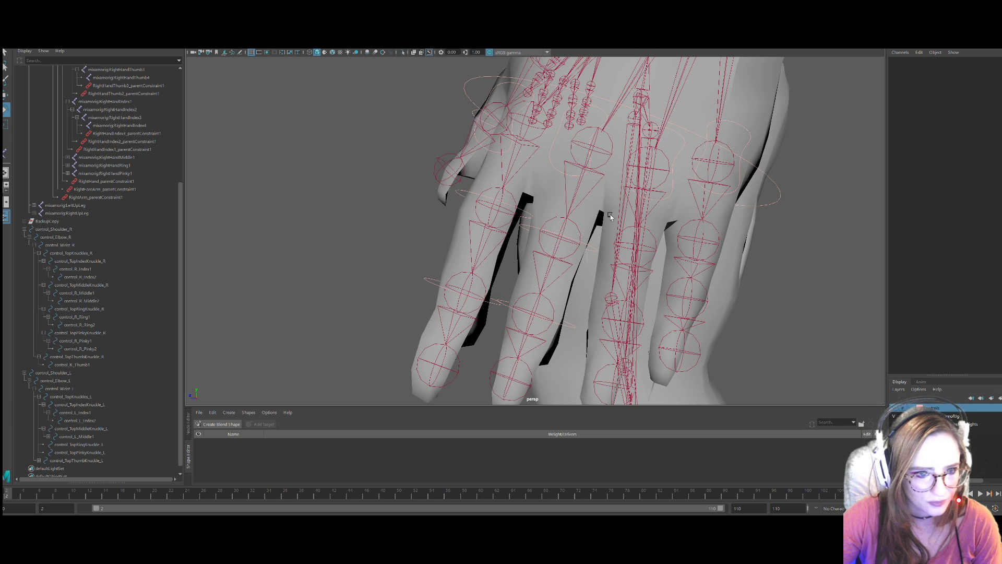
Test-rotate control_L_Middle1 on the left middle finger, undo the rotation and clear the selection.
click(592, 249)
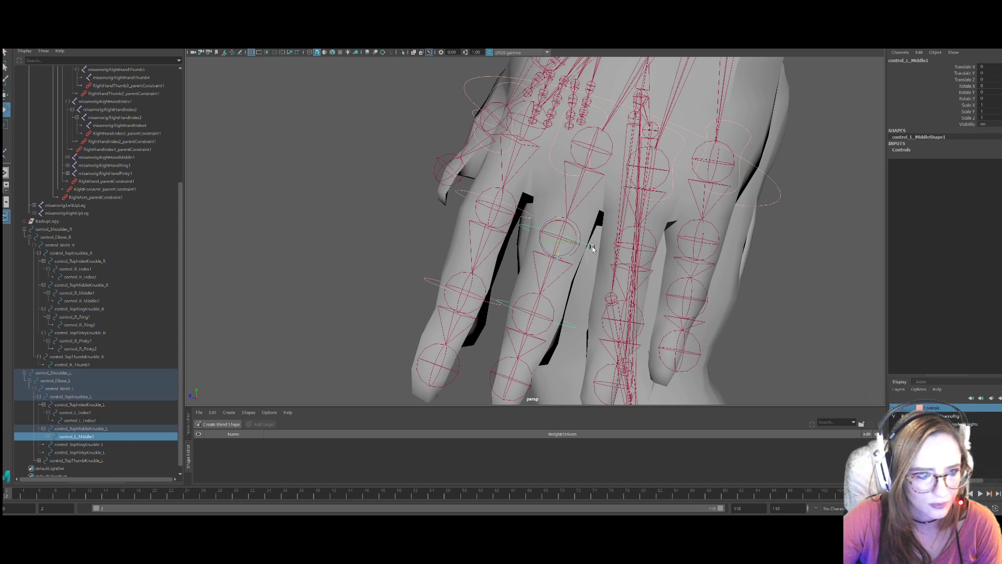
drag(560, 242, 560, 247)
key(ctrl+z)
click(787, 290)
Duplicate control_L_Middle1 with its child control and move the copy onto the left ring finger's middle joint, about 1.6 in X and -5.3 in Z.
alt+drag(787, 291, 547, 240)
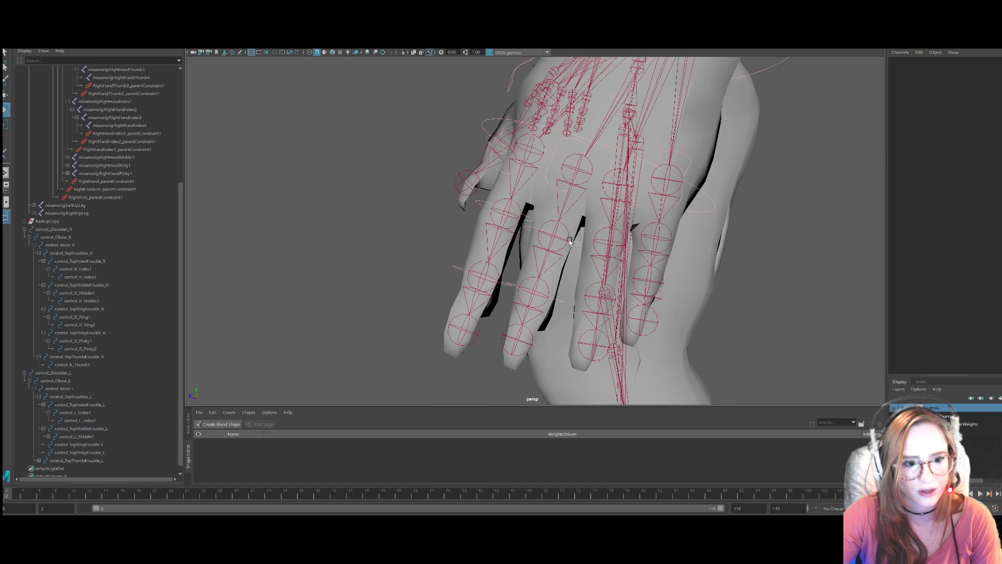
click(528, 227)
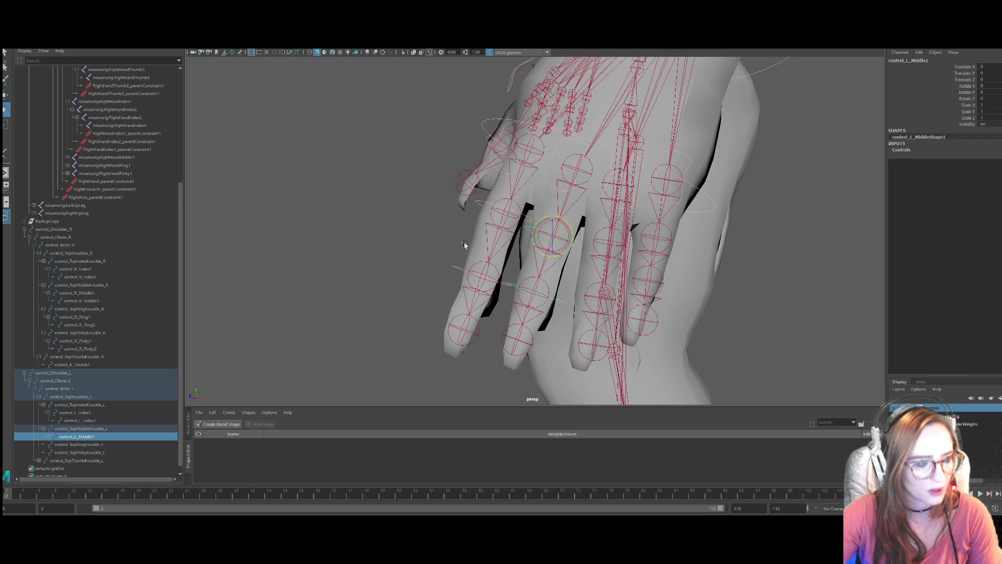
key(w)
key(Down)
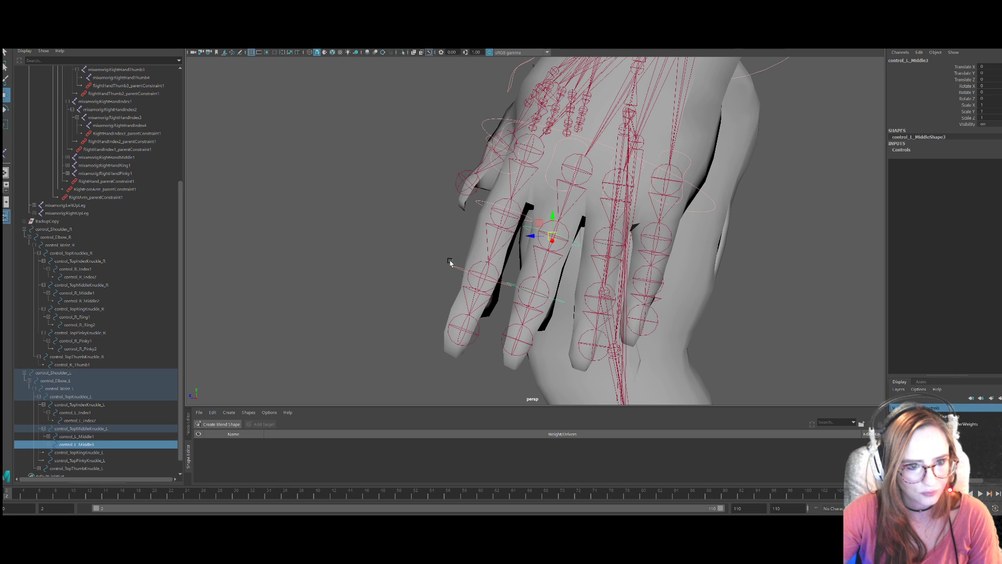
drag(532, 236, 586, 249)
alt+drag(682, 261, 665, 262)
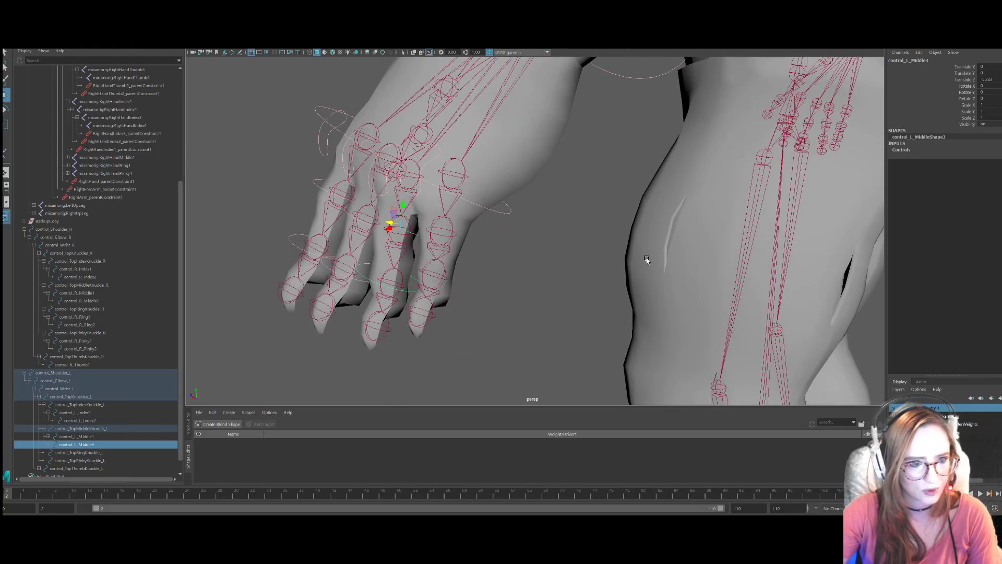
drag(395, 224, 474, 271)
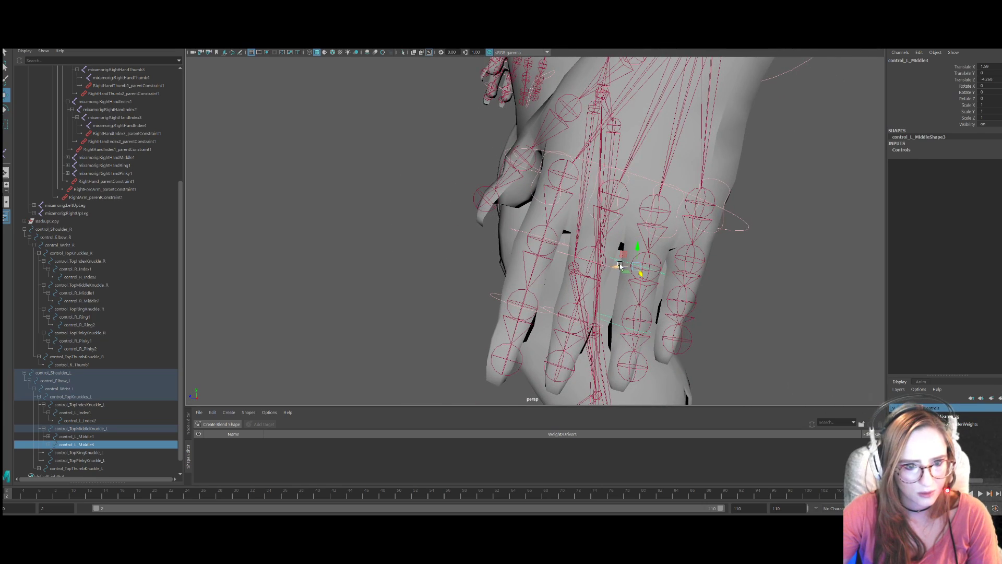
drag(622, 268, 691, 283)
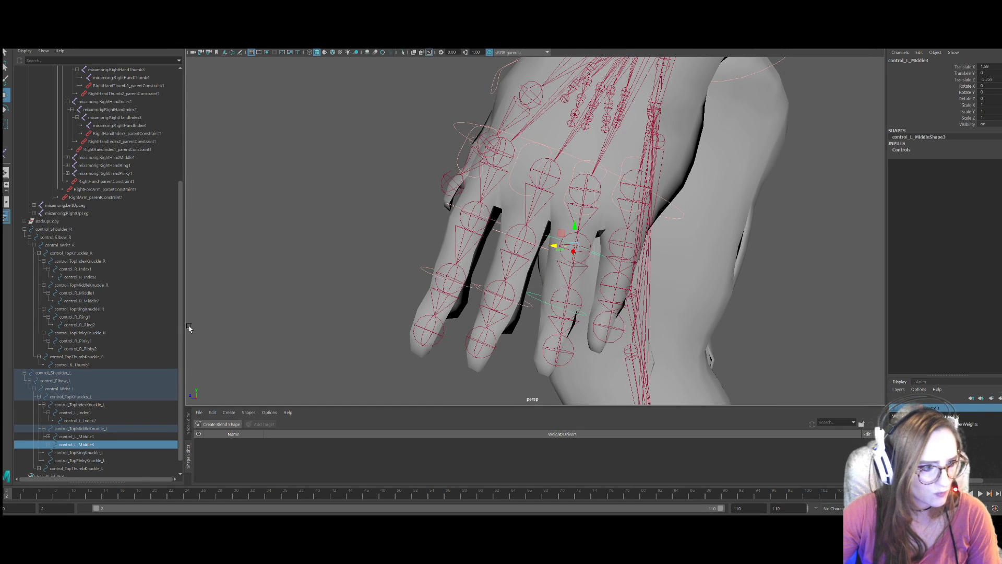
scroll(182, 360, down, 1)
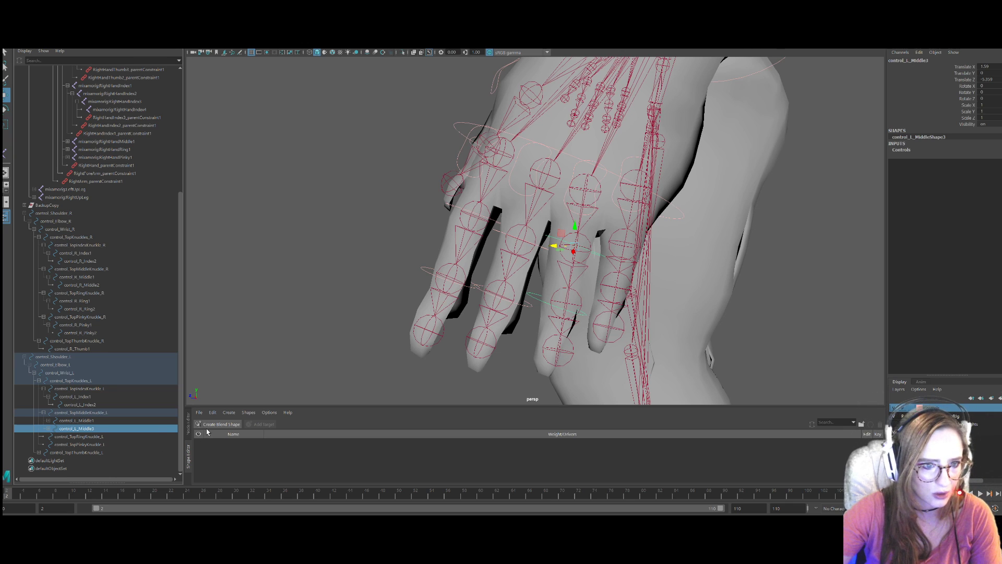
Rename the copied control on the left ring finger as control_L_Ring1.
double_click(77, 428)
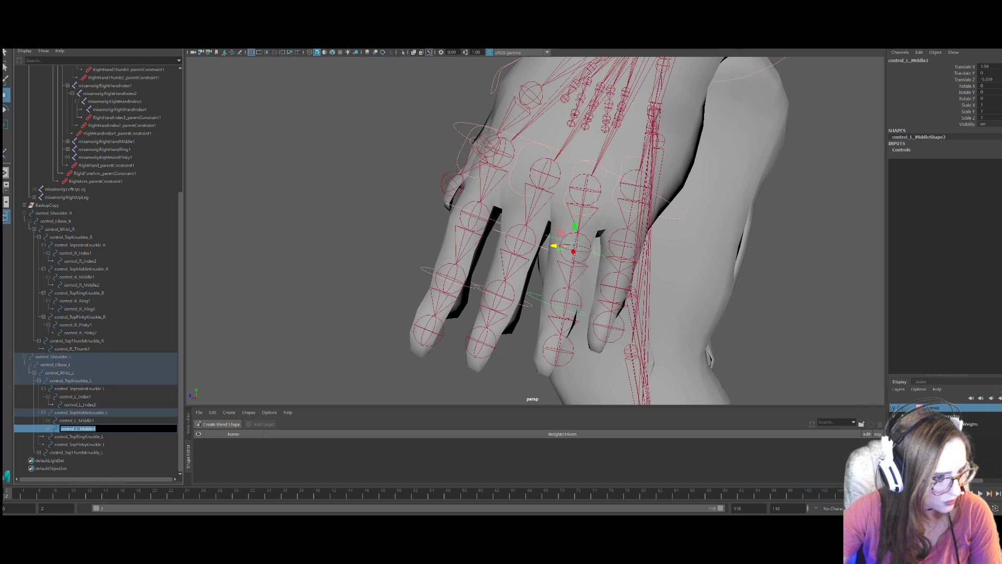
key(shift+Left)
key(shift+Left)
key(shift+Left)
key(shift+Left)
key(shift+Left)
key(shift+Left)
key(shift+Left)
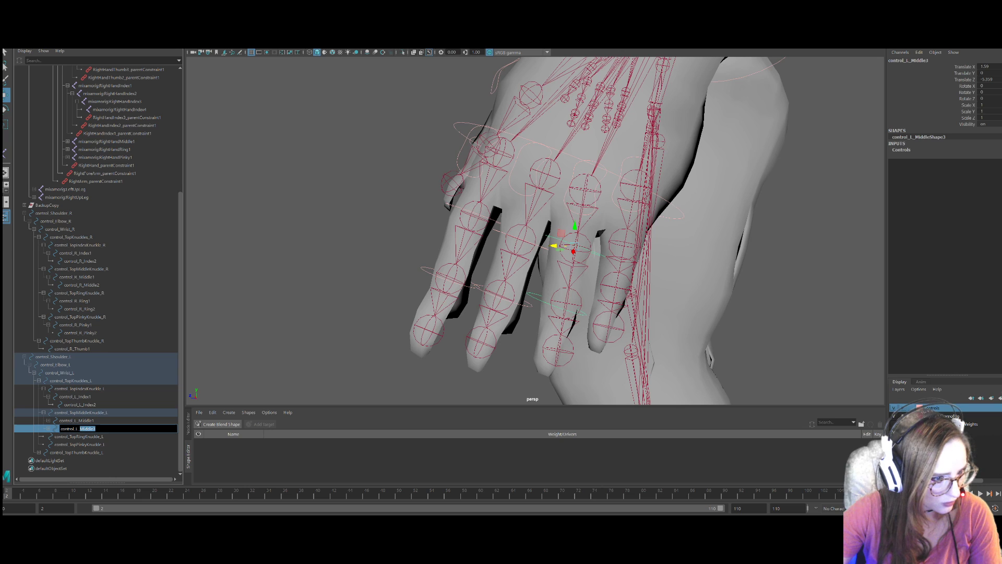
text(Ring)
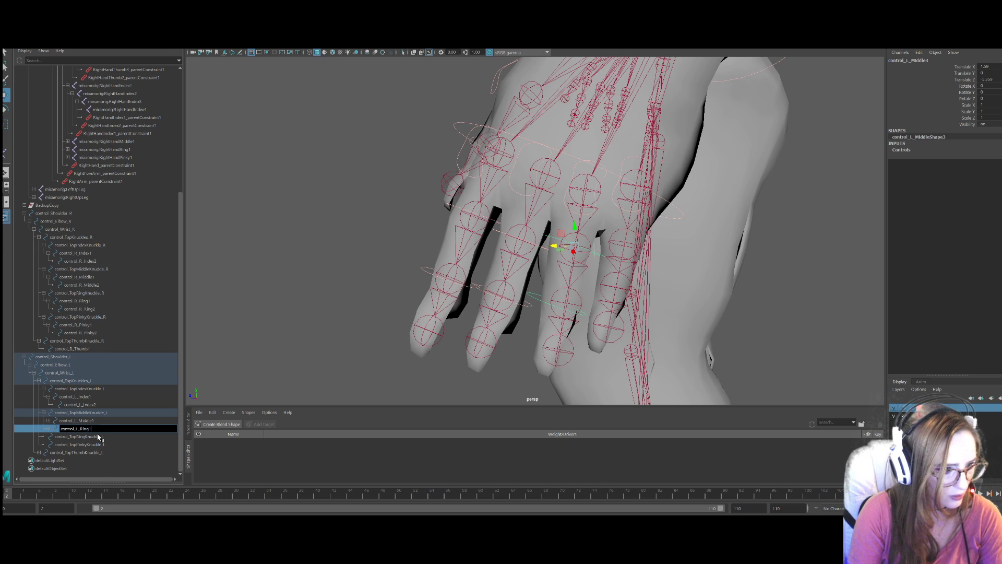
text(1)
key(Return)
Rename the child control of control_L_Ring1 as control_L_Ring2.
click(48, 429)
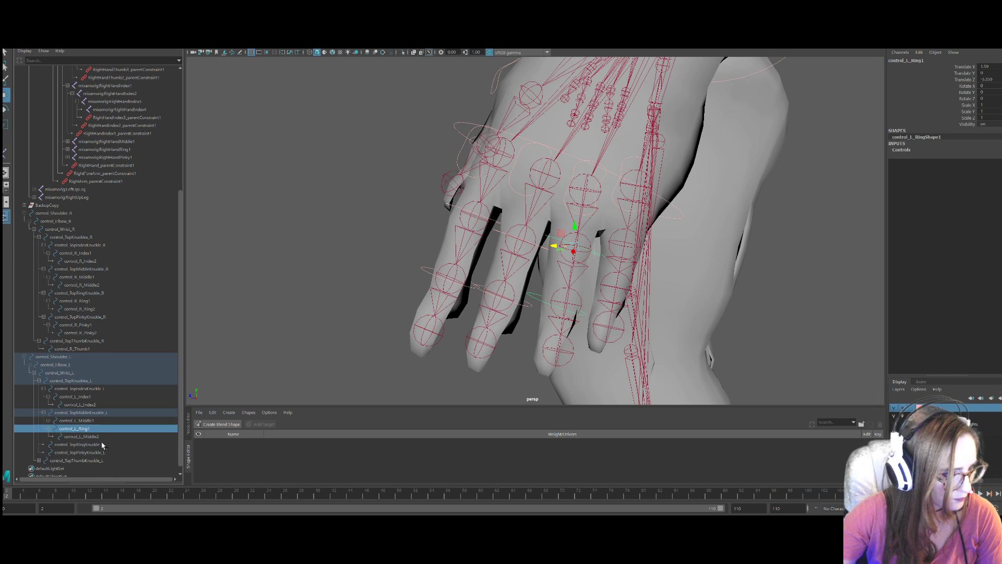
double_click(99, 437)
click(110, 443)
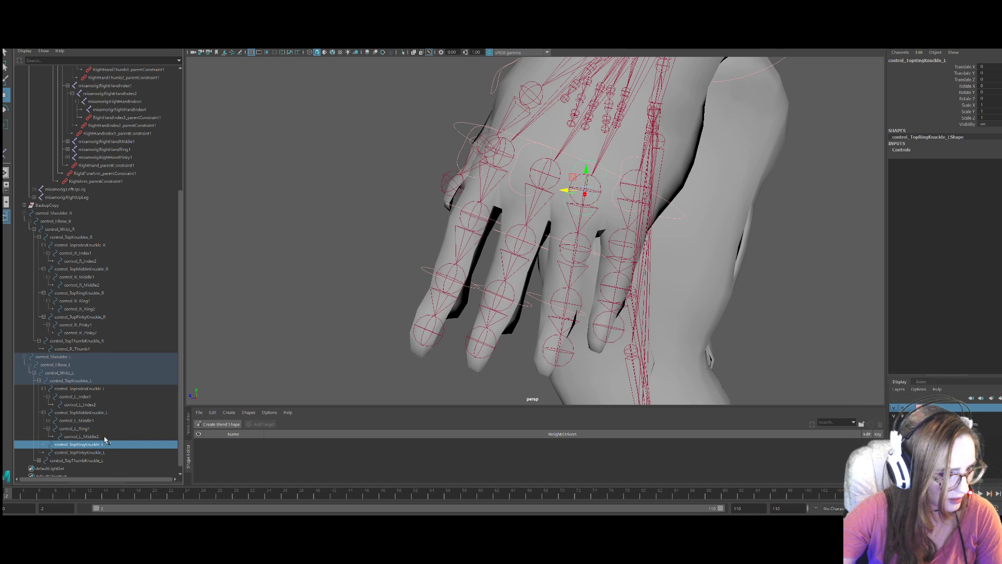
click(104, 436)
double_click(104, 436)
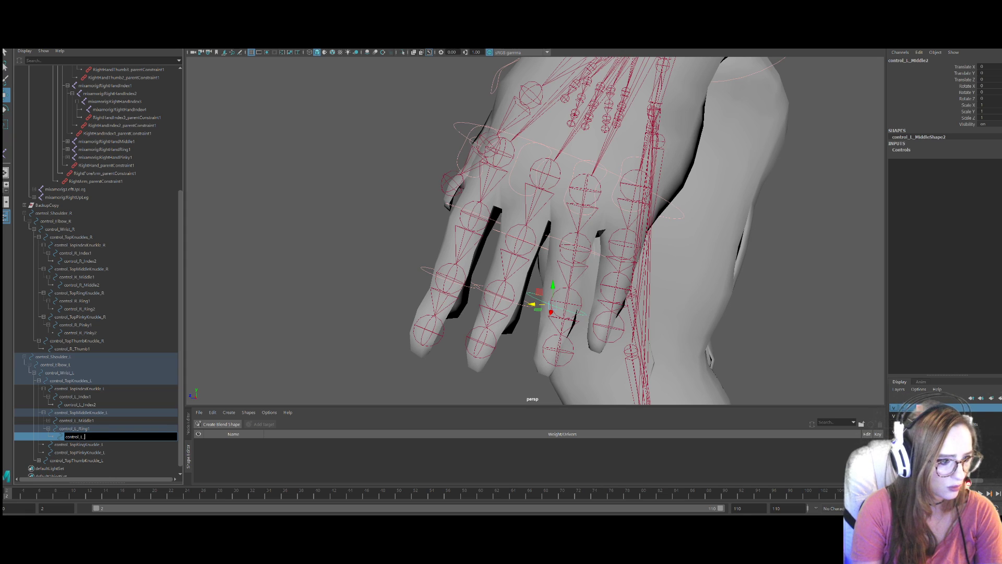
key(Return)
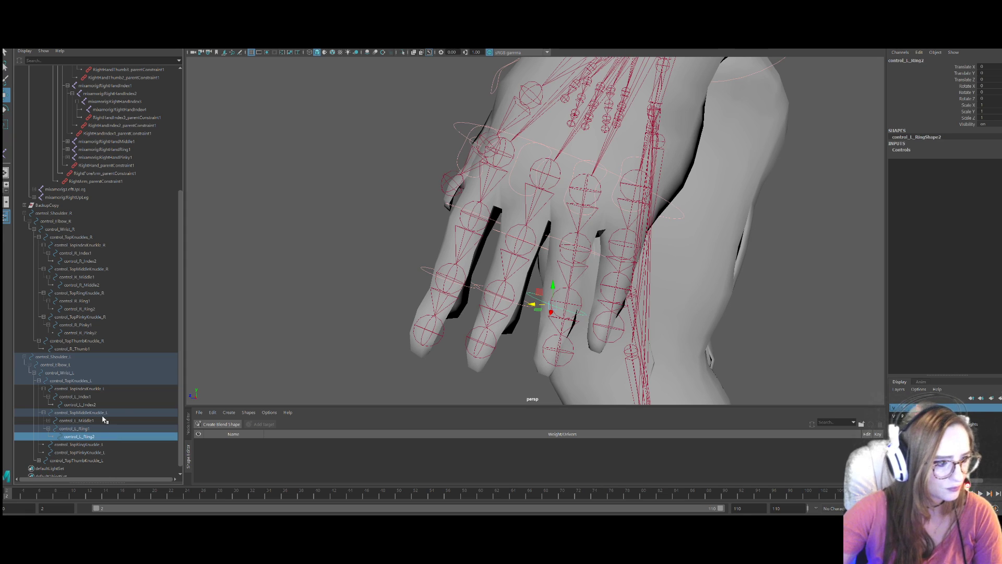
Parent control_L_Ring1 under control_TopRingKnuckle_L and dismiss the file-save message.
click(73, 429)
click(48, 428)
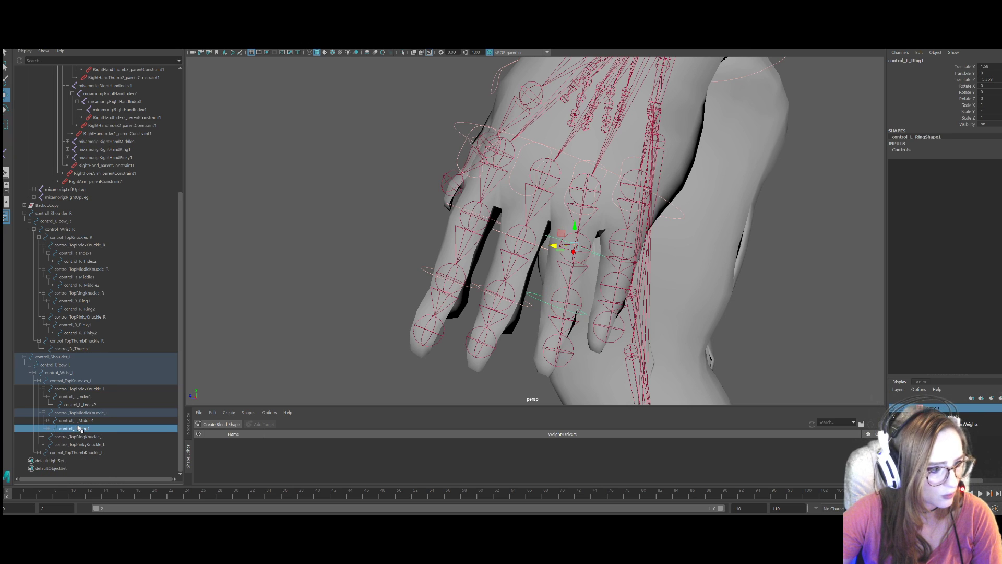
drag(78, 430, 77, 440)
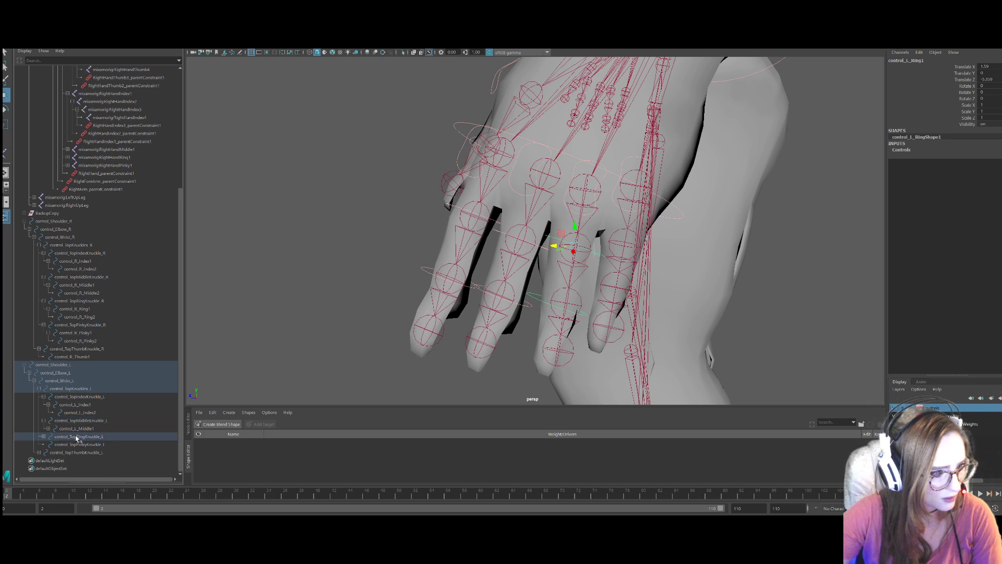
click(43, 437)
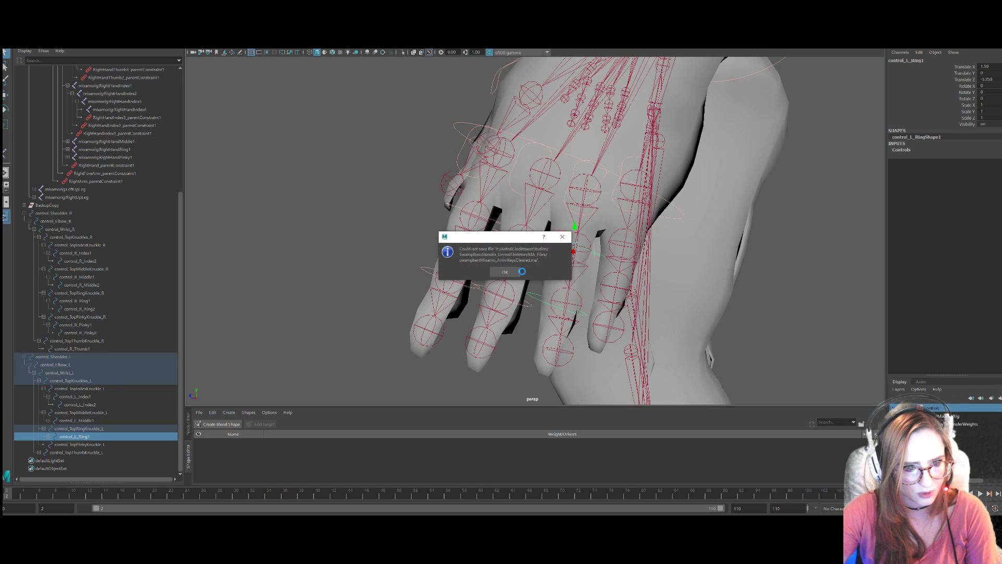
click(505, 271)
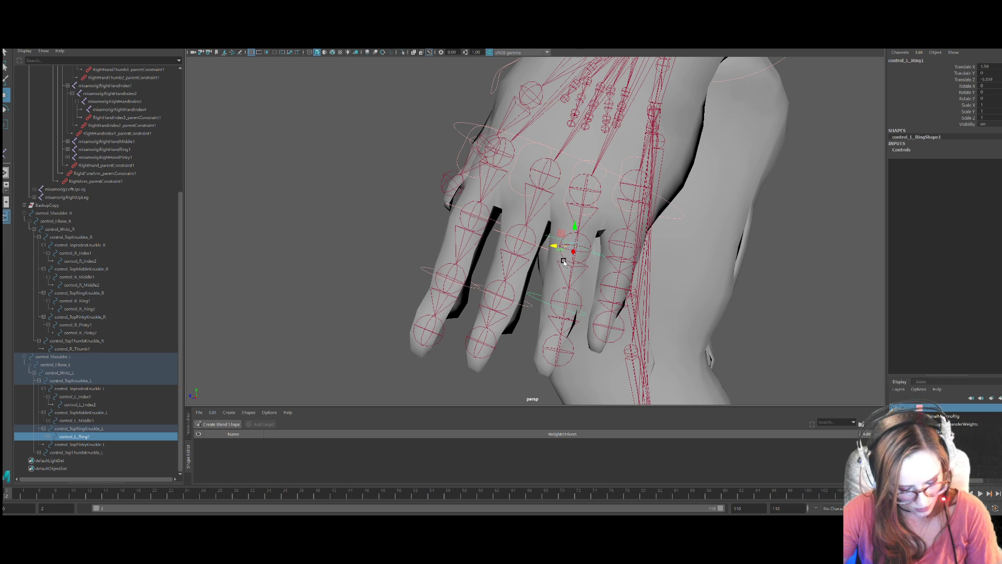
Duplicate control_L_Ring1 with its child and move the copy onto the left pinky's middle joint, about 0.17 in Y and -10.8 in Z.
key(ctrl+d)
drag(555, 243, 606, 243)
alt+drag(706, 276, 684, 274)
drag(404, 234, 429, 214)
alt+drag(389, 261, 537, 301)
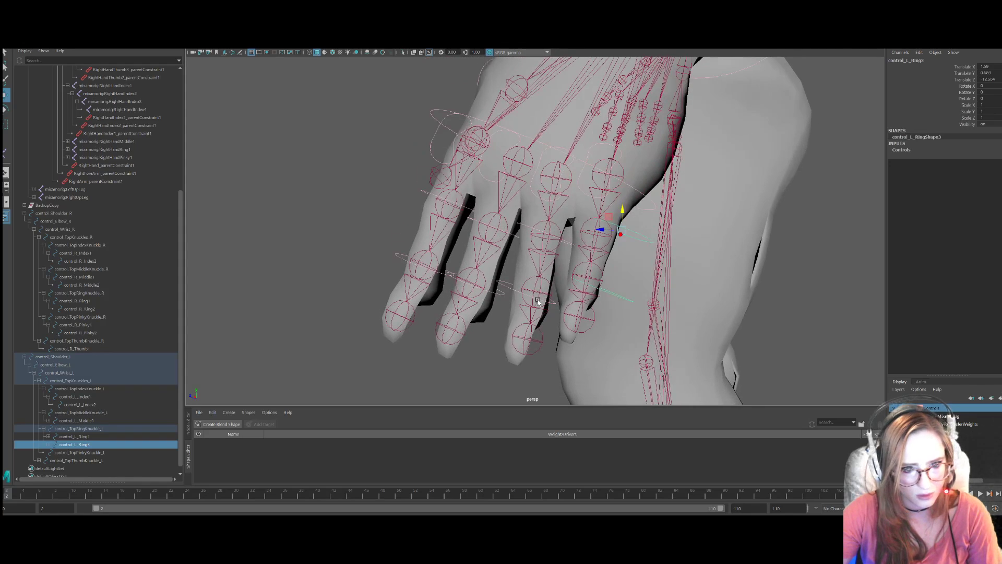
mouse_move(601, 230)
mouse_down()
mouse_move(587, 228)
mouse_move(605, 218)
mouse_up()
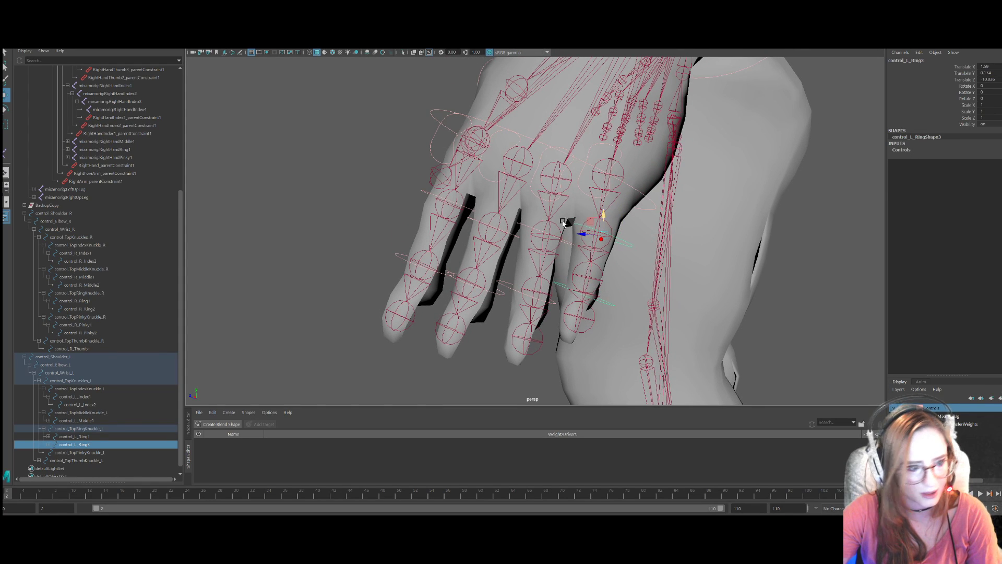
Rename the copied pinky controls as control_L_Pinky1 and, for the child, control_L_Pinky2.
double_click(86, 446)
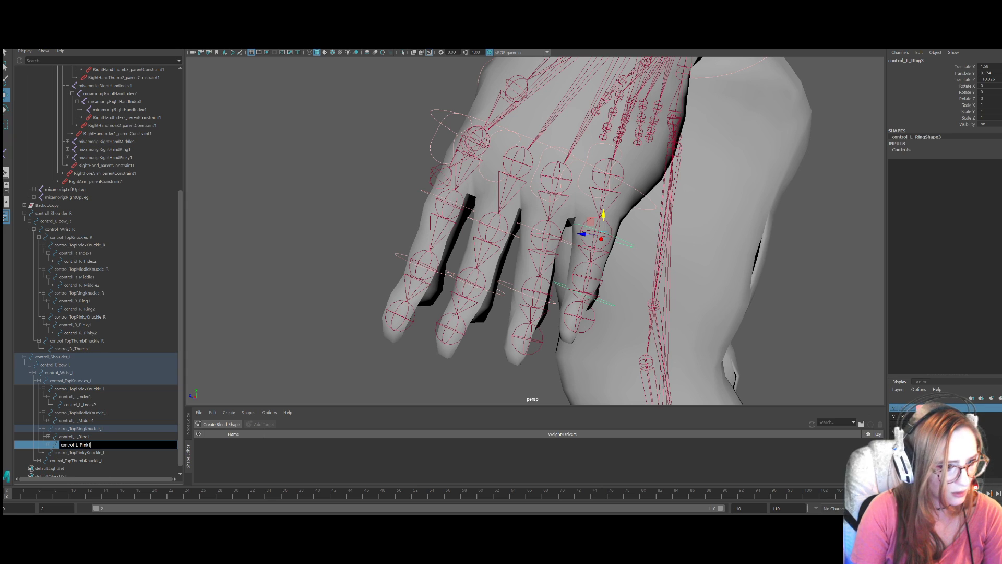
key(Return)
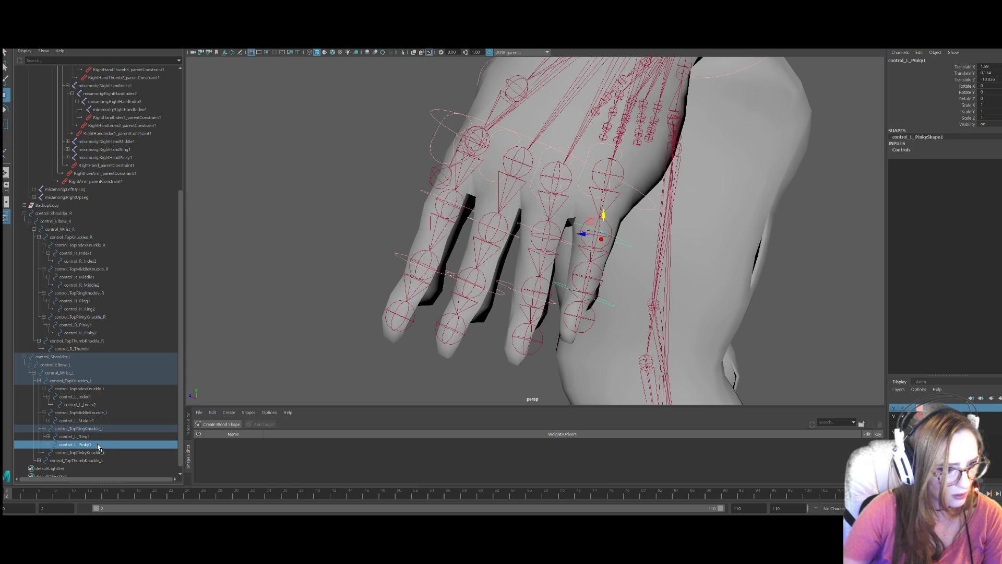
click(48, 444)
double_click(78, 453)
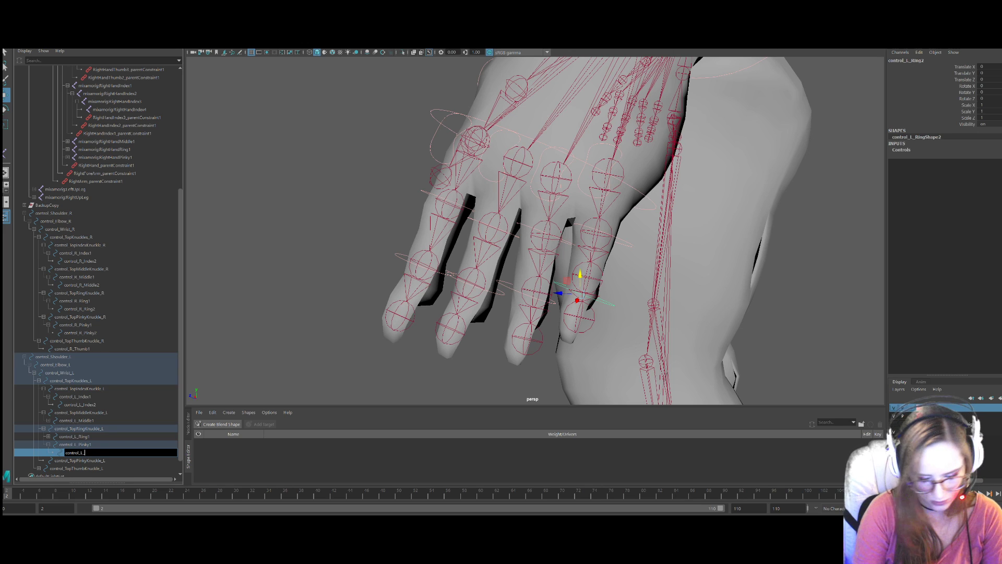
text(control_L_Pinky2)
key(Return)
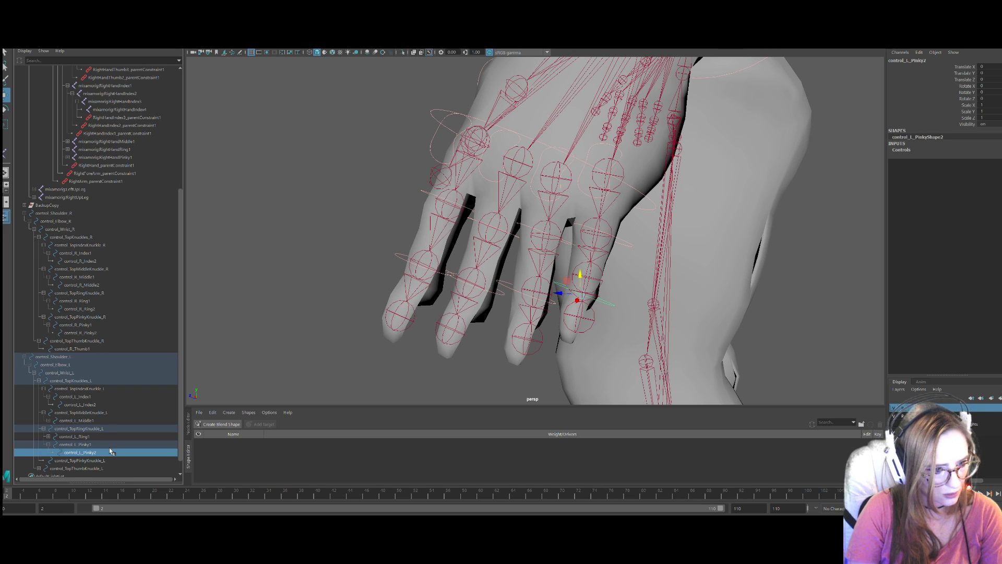
Parent control_L_Pinky1 under control_TopPinkyKnuckle_L.
click(48, 445)
click(71, 445)
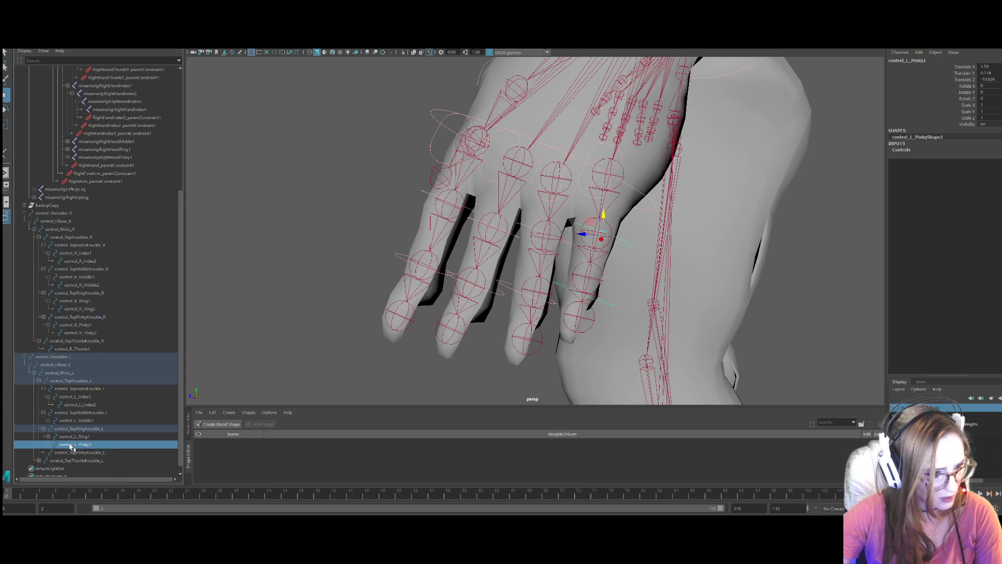
drag(89, 446, 88, 455)
click(44, 445)
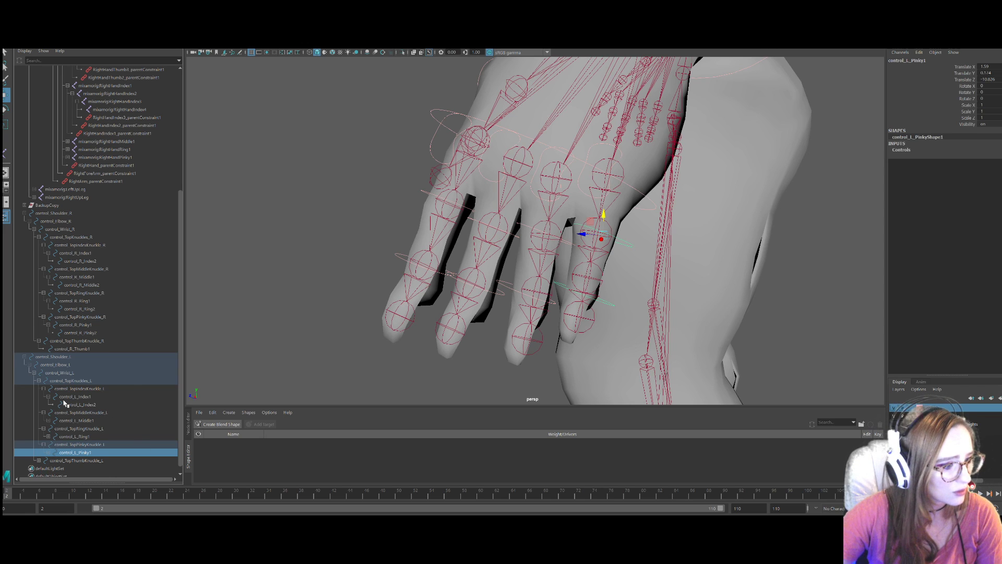
Unparent control_L_Ring2 from control_L_Ring1, closing the stray color chooser.
click(48, 436)
click(81, 444)
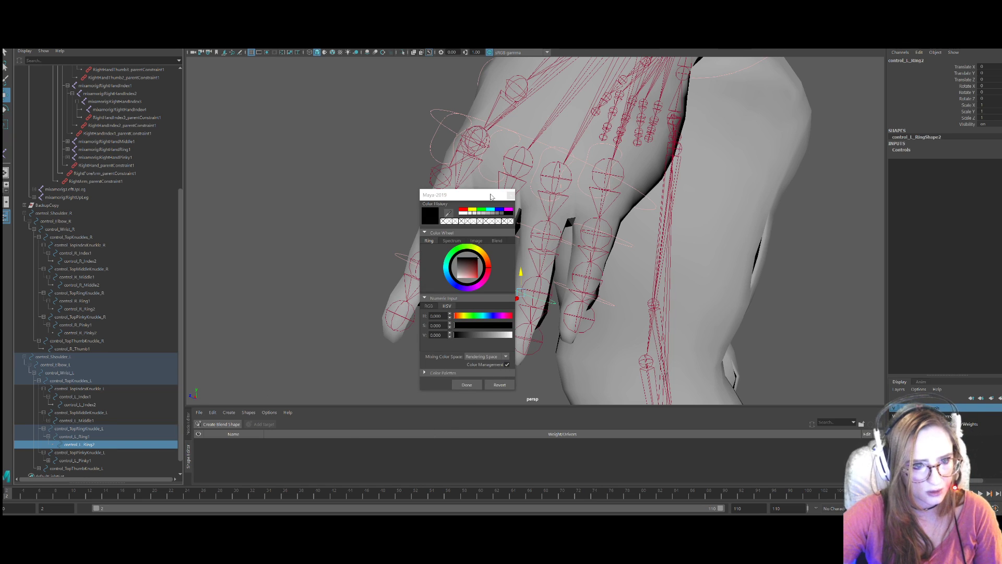
click(510, 195)
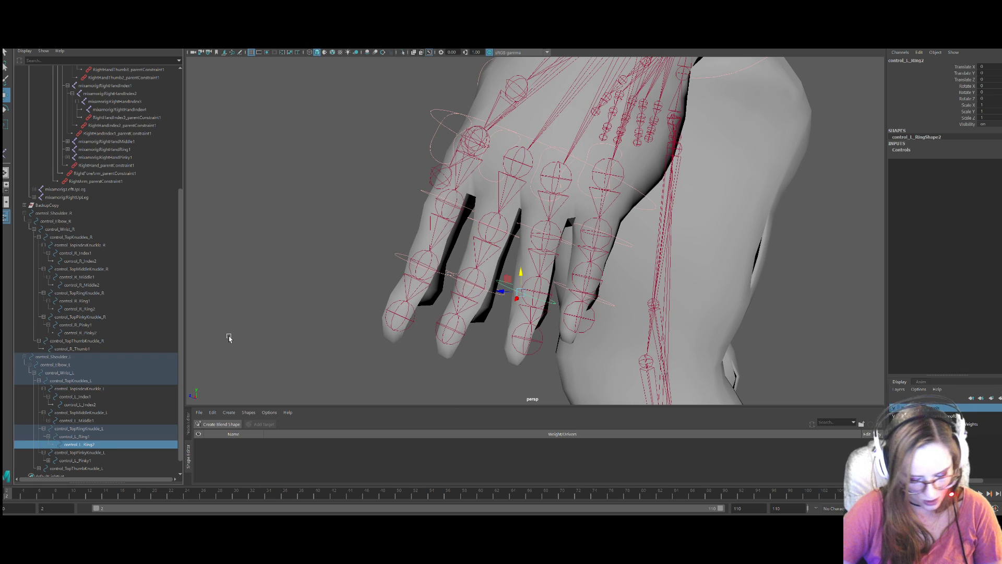
key(shift+p)
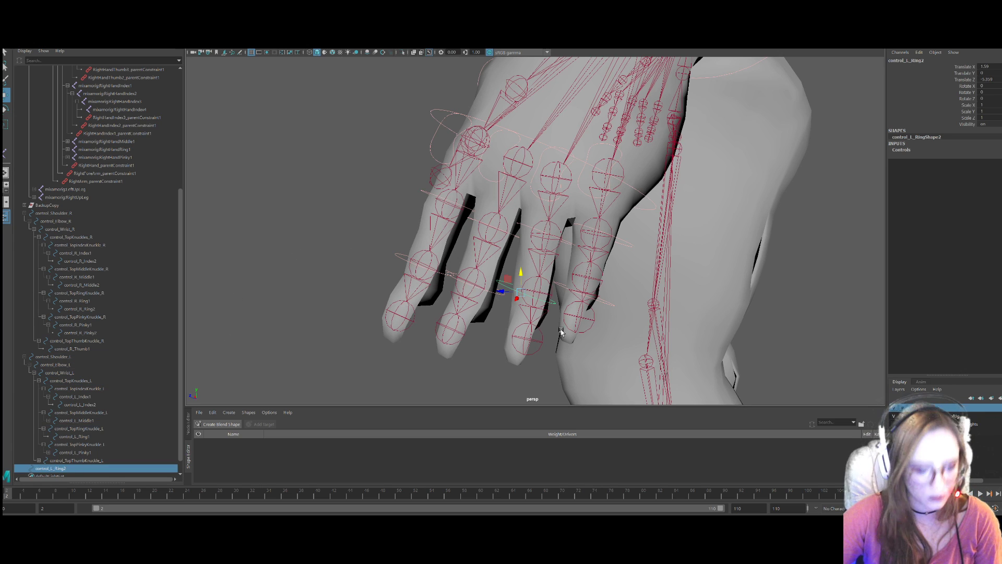
Rotate control_L_Ring1 to match the ring finger's angle and nudge it around the middle joint, about 1.6 in X and -5.2 in Z.
scroll(578, 327, up, 4)
click(526, 226)
alt+drag(568, 314, 577, 317)
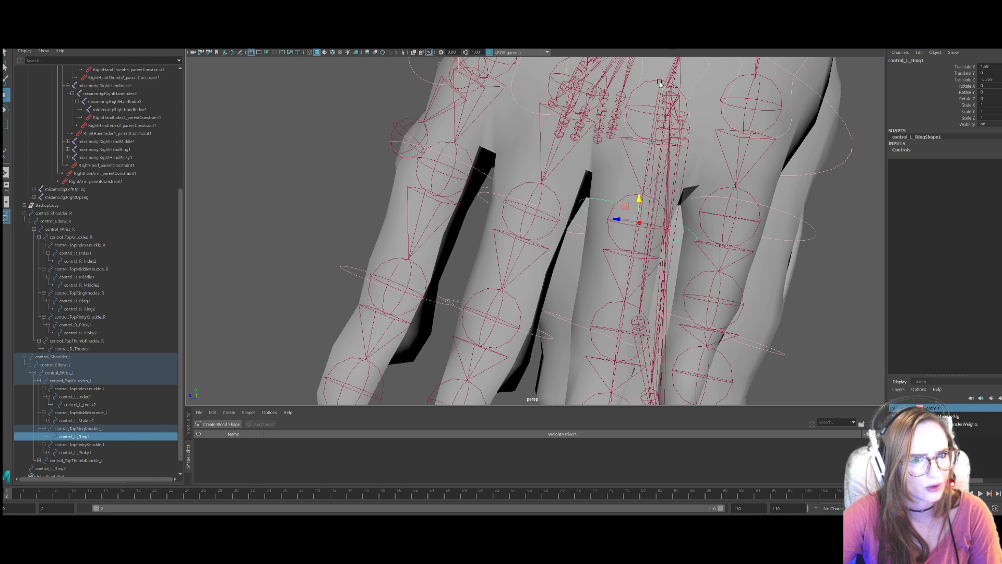
mouse_move(585, 232)
alt+mouse_down()
mouse_move(597, 240)
mouse_move(617, 217)
mouse_move(589, 238)
alt+mouse_up()
key(e)
scroll(593, 230, up, 3)
key(w)
mouse_move(684, 272)
alt+mouse_down()
mouse_move(674, 276)
mouse_move(688, 279)
alt+mouse_up()
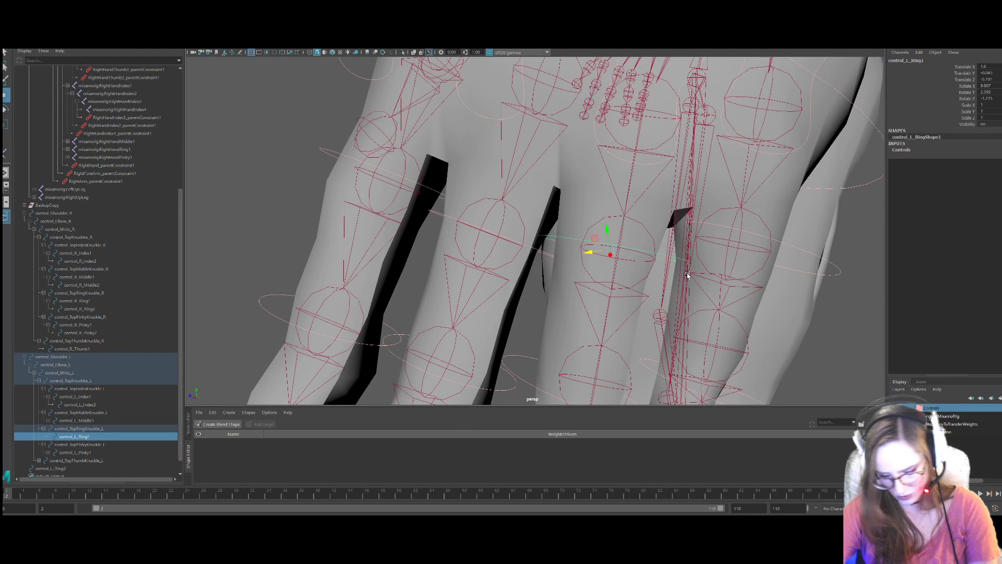
Move the pivot of control_L_Ring1 onto the ring finger's middle joint and freeze the control's transformations.
drag(591, 253, 634, 244)
key(super)
drag(292, 205, 343, 236)
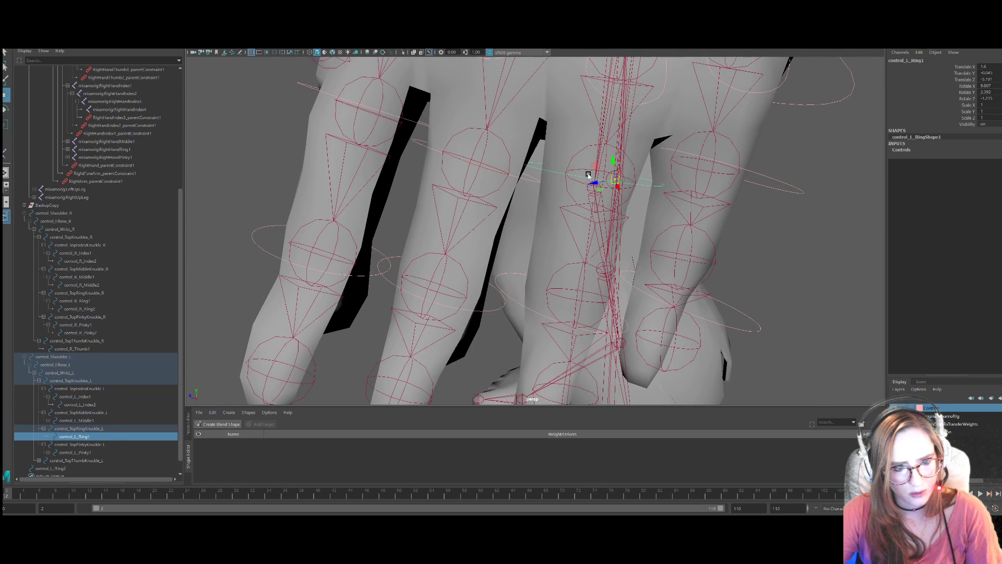
drag(610, 173, 582, 176)
alt+drag(650, 230, 605, 208)
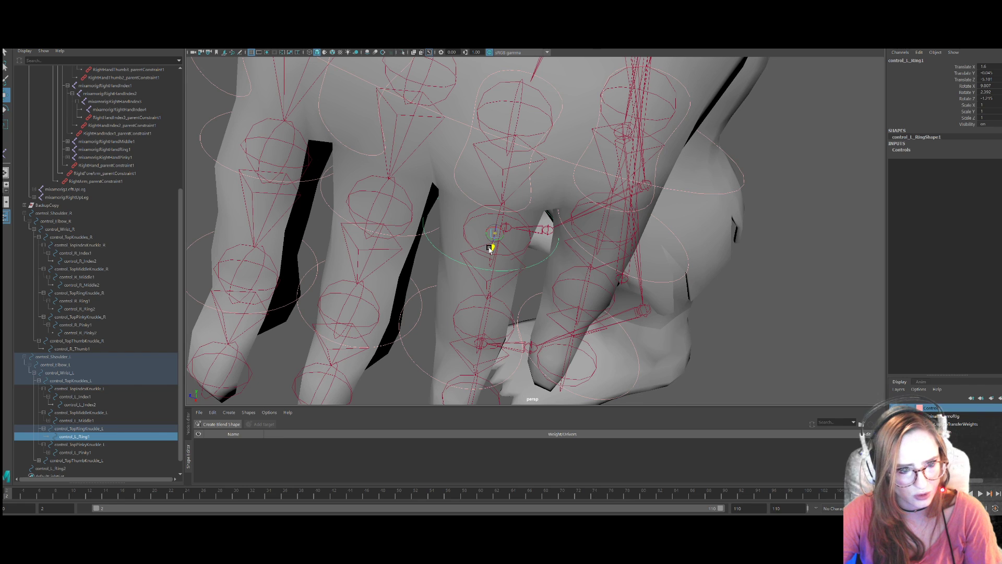
alt+drag(481, 234, 531, 245)
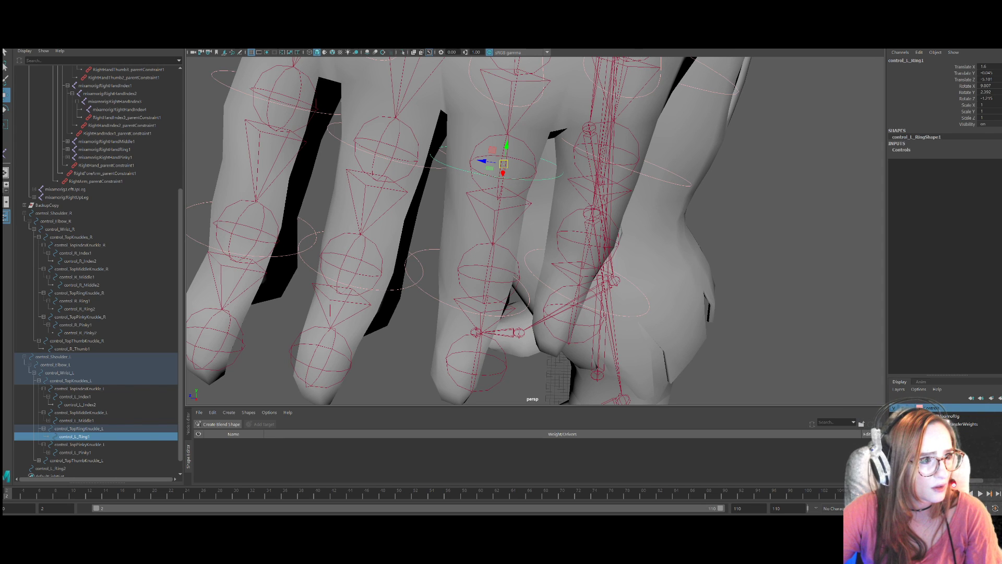
click(68, 2)
click(93, 31)
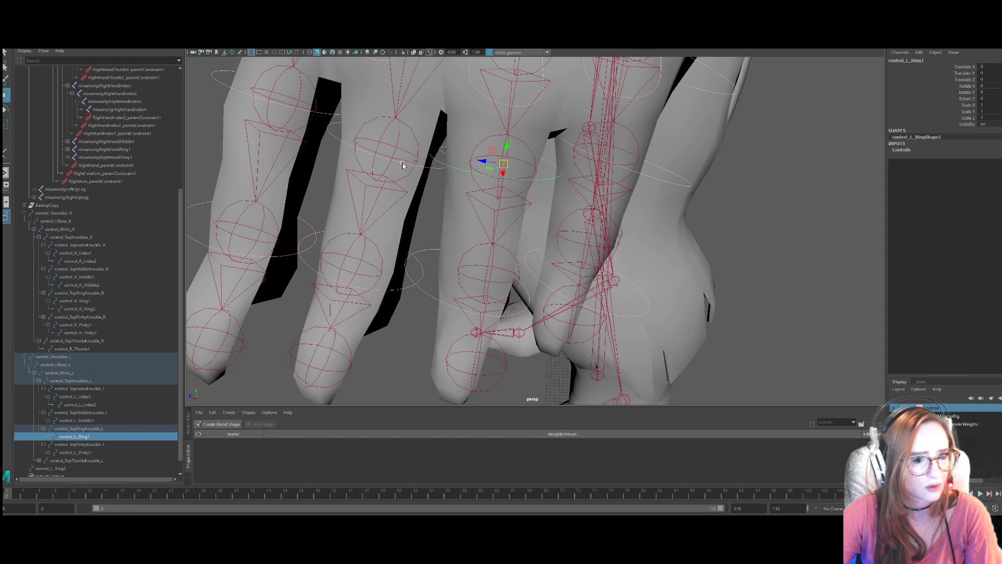
Parent-constrain the LeftHandRing2 joint to control_L_Ring1 on all rotate axes only, with Maintain Offset on.
shift+click(480, 140)
click(303, 2)
mouse_move(199, 2)
click(263, 15)
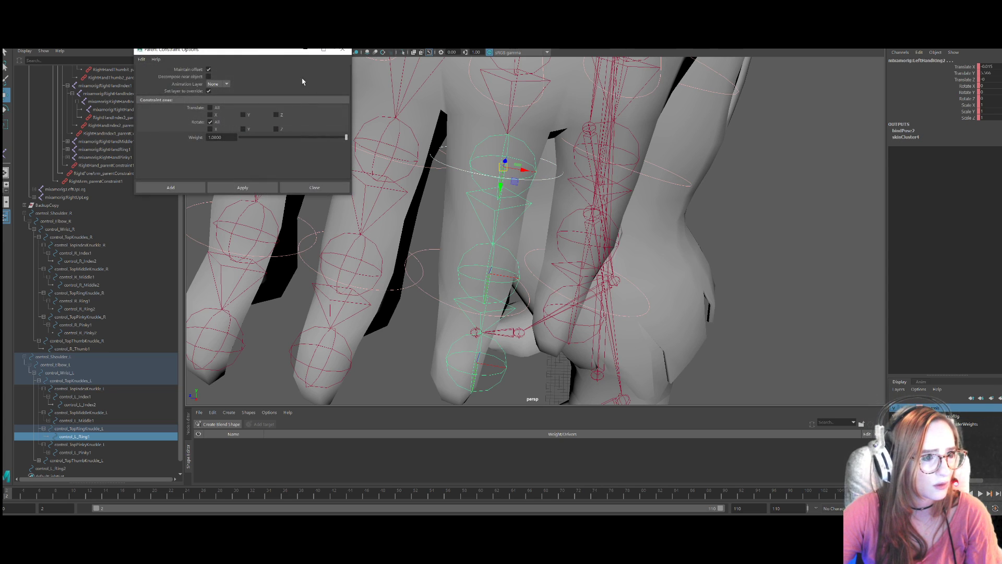
click(242, 187)
click(315, 187)
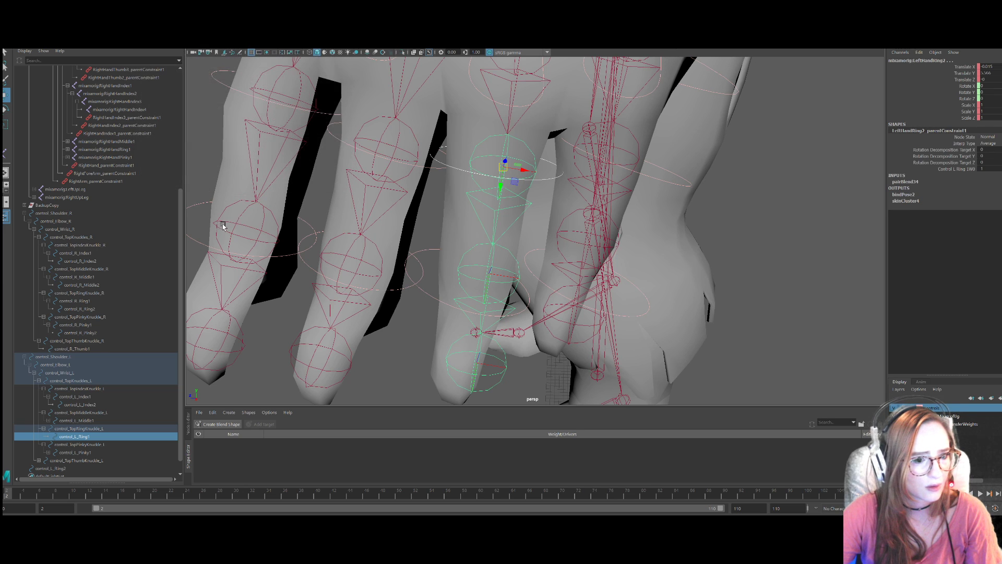
Test-rotate control_L_Ring1 to bend the left ring finger and undo the rotation.
alt+drag(221, 226, 380, 211)
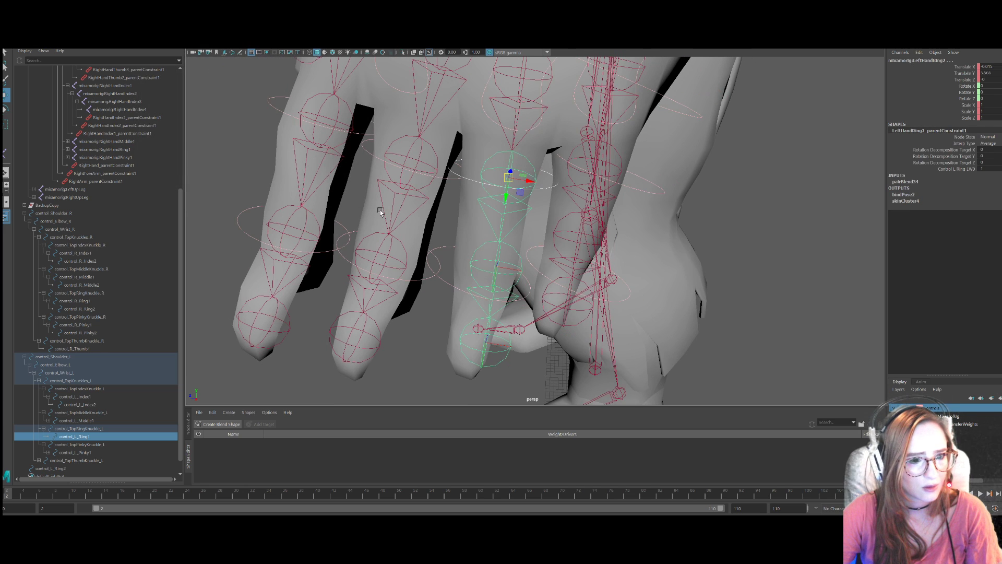
click(474, 180)
key(e)
drag(506, 174, 505, 181)
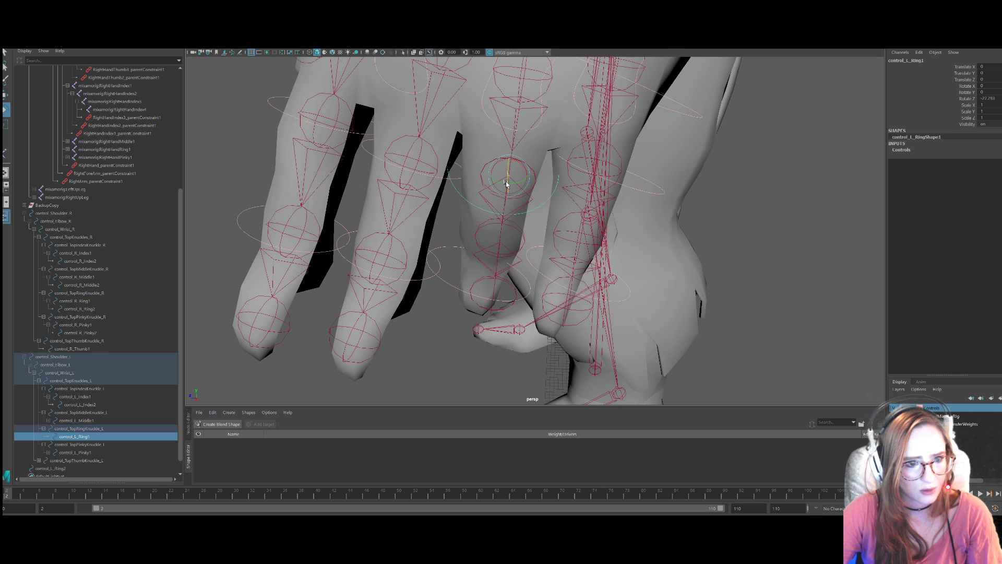
key(ctrl+z)
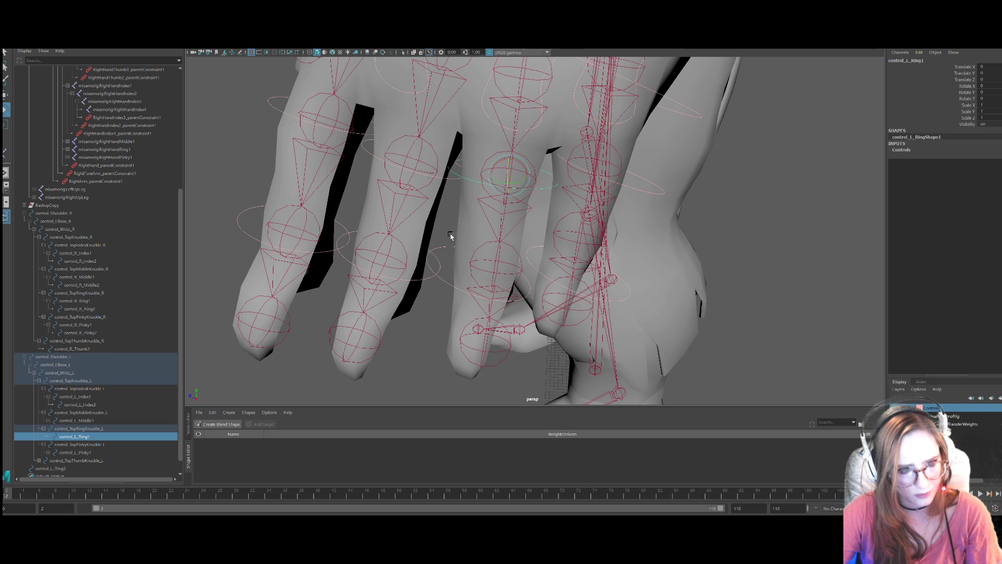
Rotate control_L_Ring2 about -19.9 in Y and move it toward the left ring finger's last knuckle joint.
click(444, 281)
key(w)
mouse_move(446, 278)
mouse_down()
mouse_move(477, 278)
mouse_move(487, 250)
mouse_move(464, 269)
mouse_move(477, 266)
mouse_move(528, 306)
mouse_move(433, 282)
mouse_move(445, 288)
mouse_up()
key(e)
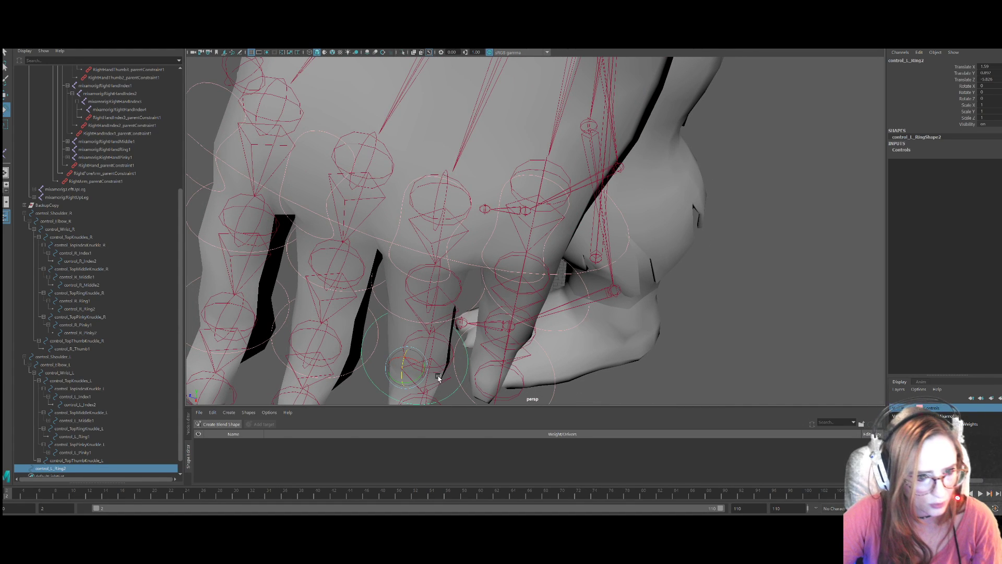
drag(419, 377, 458, 334)
key(w)
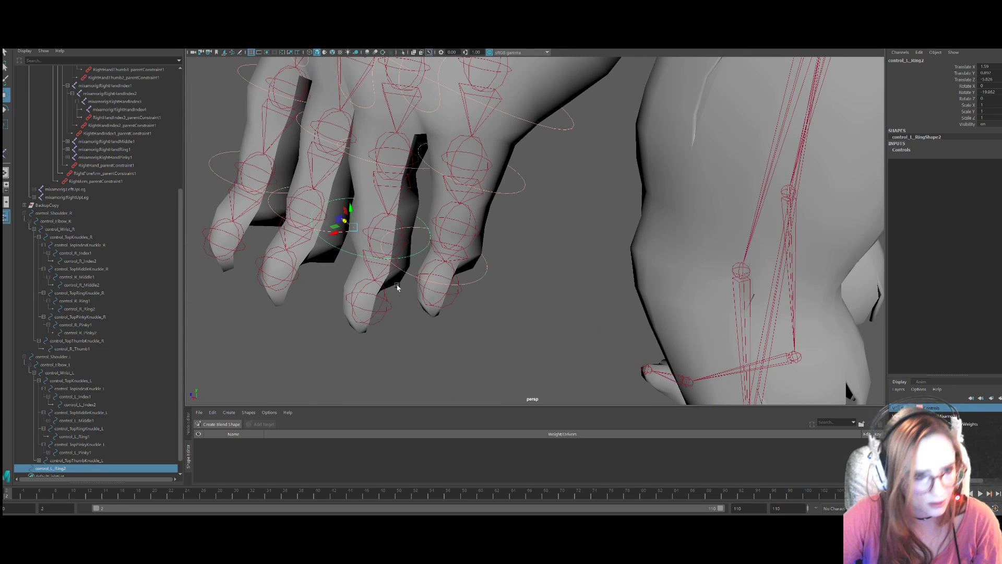
drag(337, 232, 343, 230)
drag(426, 275, 460, 288)
alt+drag(460, 288, 449, 261)
alt+drag(561, 295, 575, 334)
alt+middle_drag(567, 290, 512, 354)
scroll(513, 331, up, 1)
alt+drag(513, 332, 504, 320)
Tilt control_L_Ring2 to match the fingertip's angle, about 11.1 in X and -13.5 in Y, and center it around the joint.
key(e)
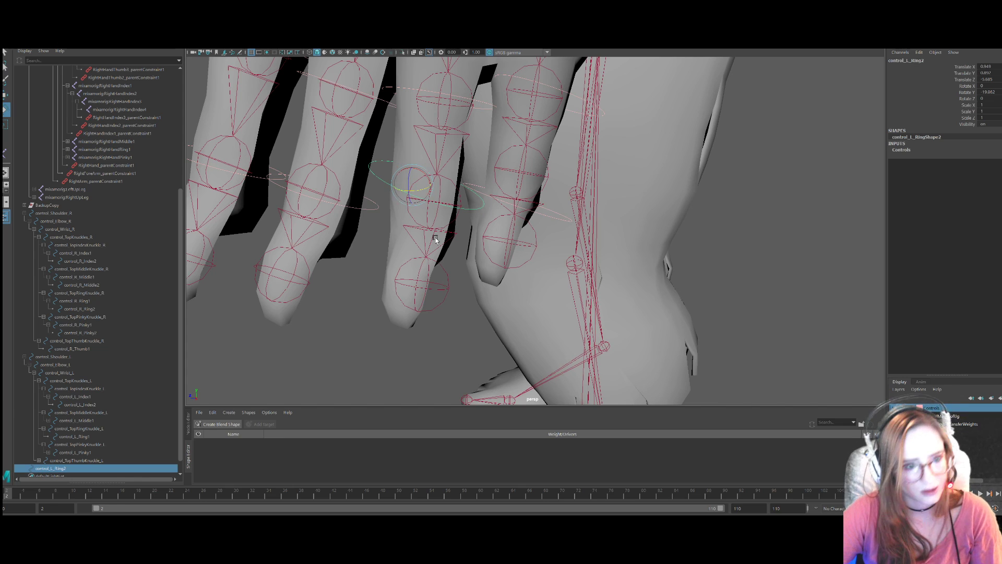
drag(429, 170, 445, 197)
key(w)
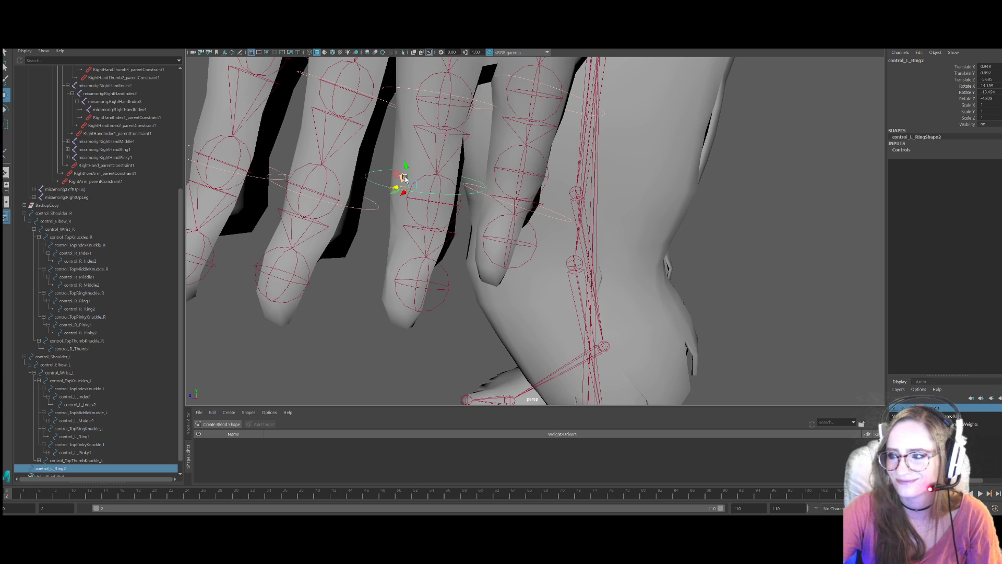
drag(409, 191, 541, 275)
alt+drag(564, 353, 540, 278)
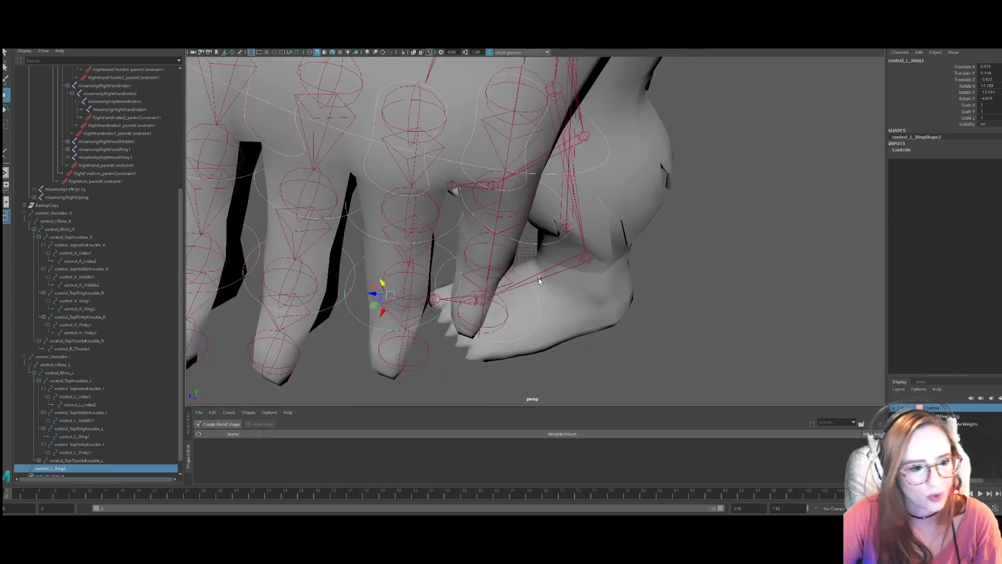
Move the pivot of control_L_Ring2 onto the center of the ring finger's last knuckle joint.
key(d)
drag(387, 307, 393, 296)
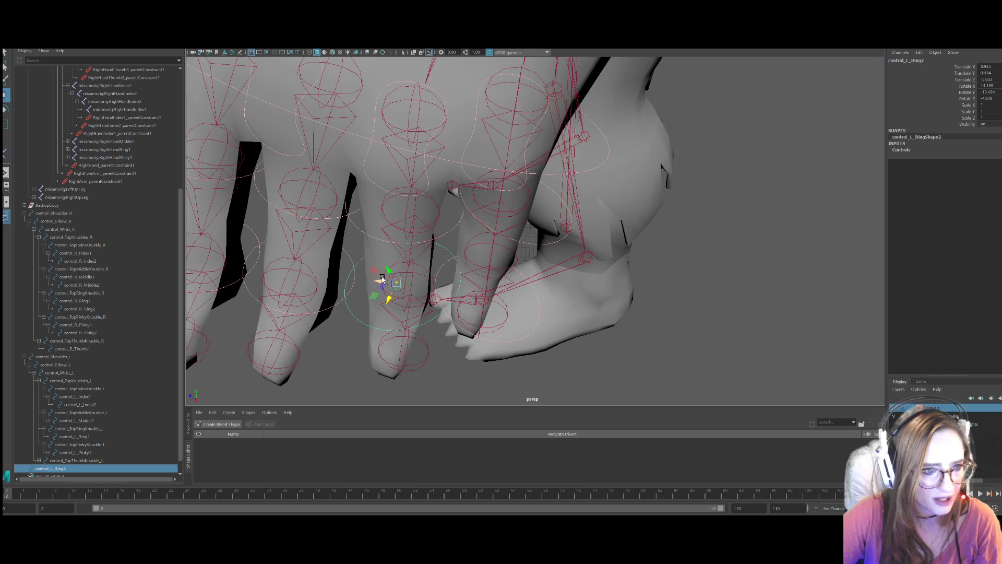
key(d)
alt+drag(483, 352, 460, 338)
alt+middle_drag(376, 212, 534, 297)
alt+right_drag(533, 296, 599, 314)
alt+drag(599, 315, 404, 219)
drag(379, 104, 526, 215)
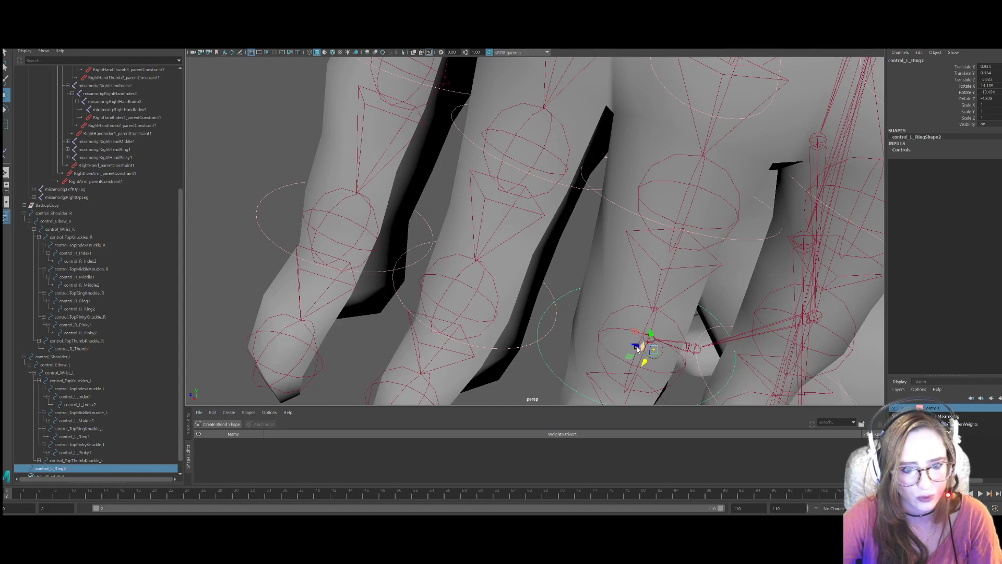
drag(636, 348, 627, 345)
alt+drag(702, 365, 725, 356)
drag(703, 204, 704, 206)
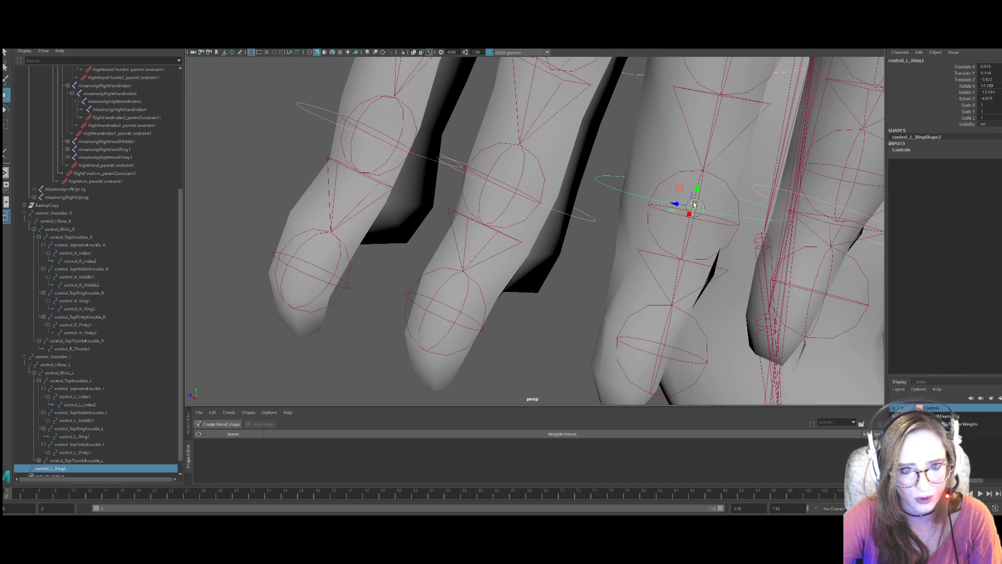
Freeze the transformations of control_L_Ring2.
alt+drag(728, 274, 645, 209)
alt+drag(570, 271, 490, 222)
alt+drag(463, 119, 519, 181)
alt+drag(447, 216, 591, 251)
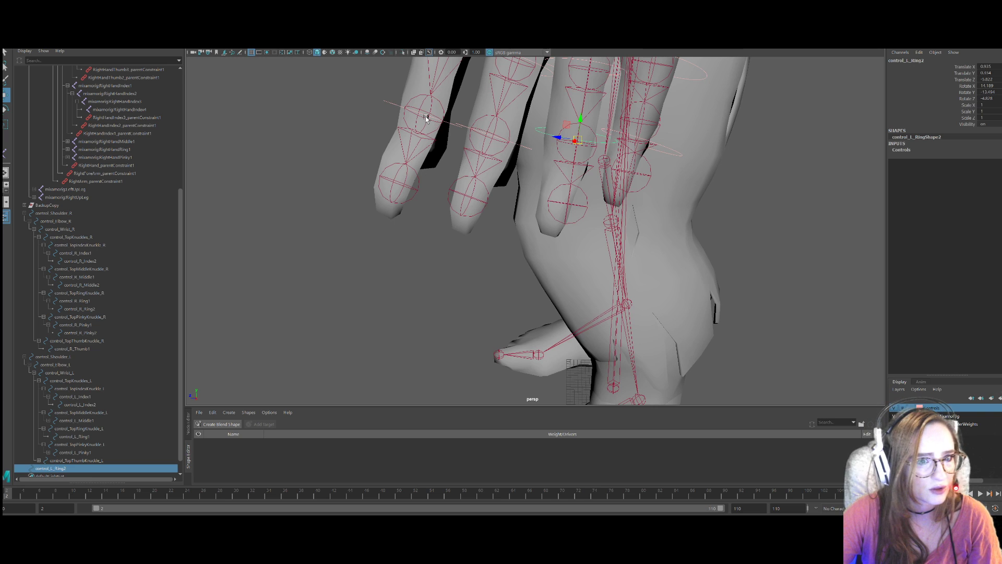
click(78, 5)
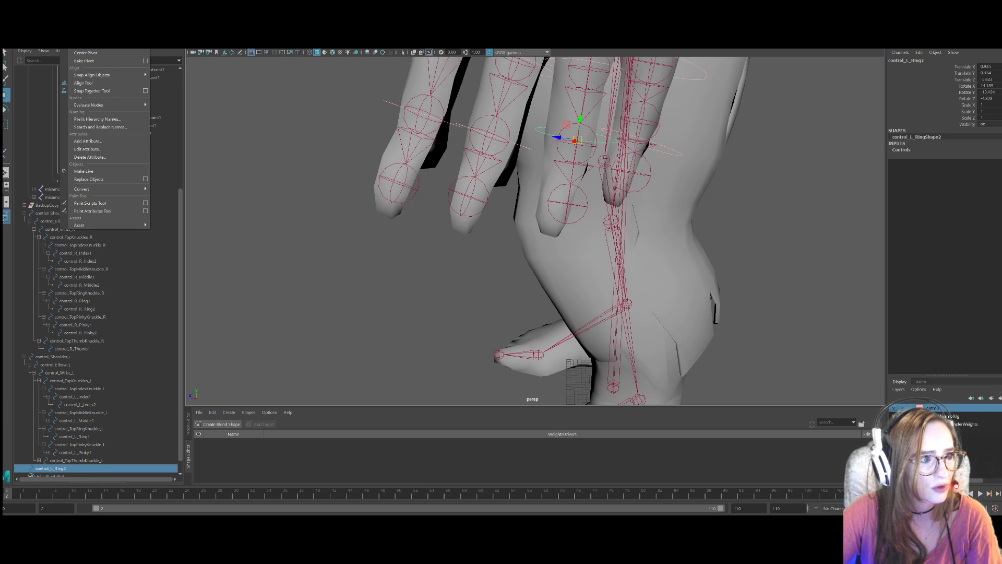
click(97, 37)
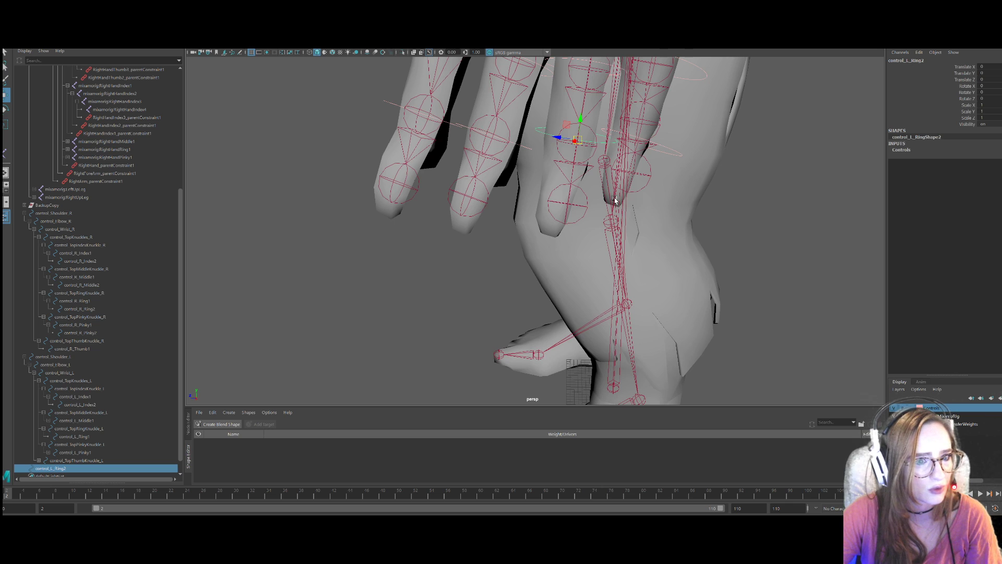
Parent-constrain the LeftHandRing3 joint to control_L_Ring2 and nest control_L_Ring2 under control_L_Ring1.
click(574, 159)
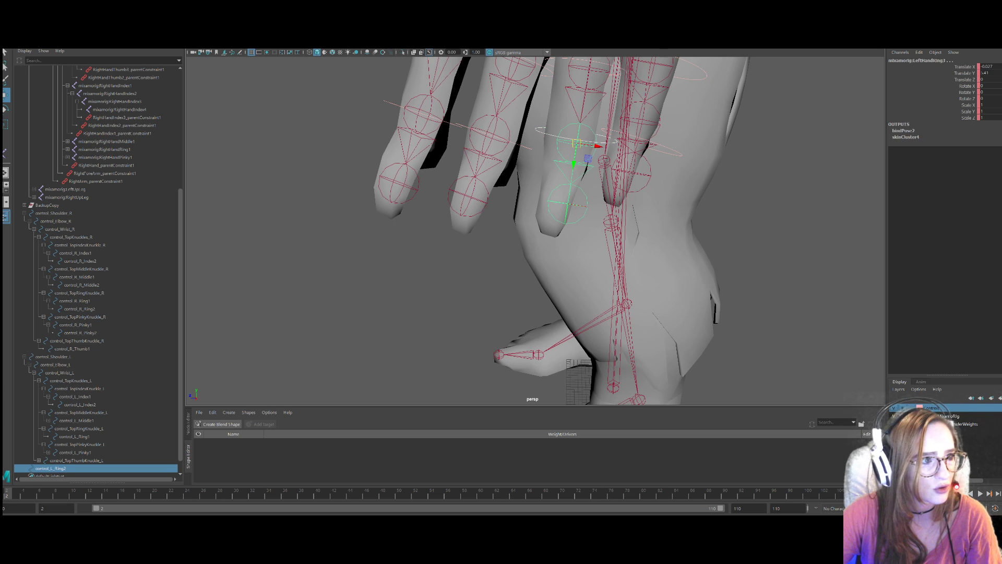
click(196, 3)
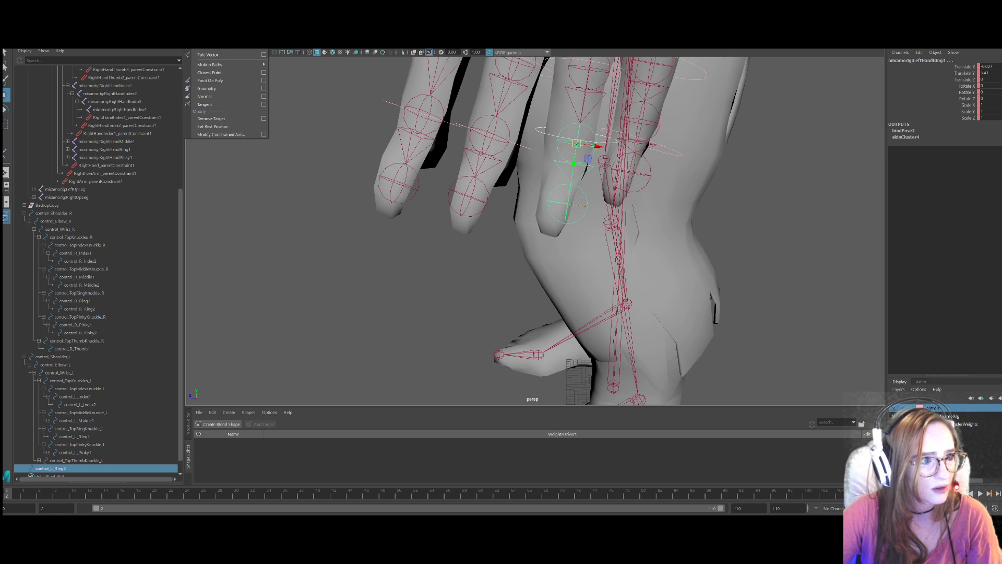
click(207, 15)
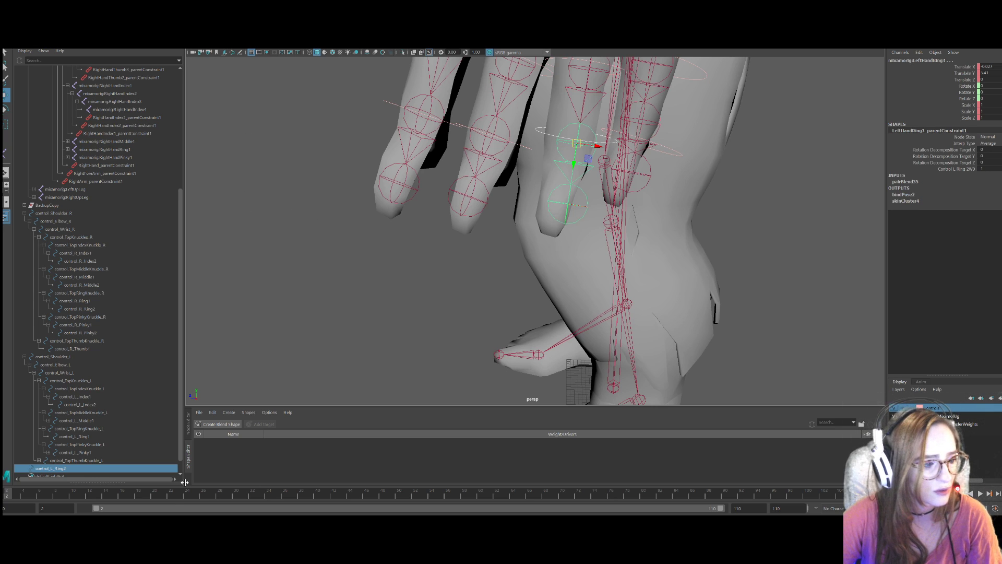
scroll(63, 468, down, 2)
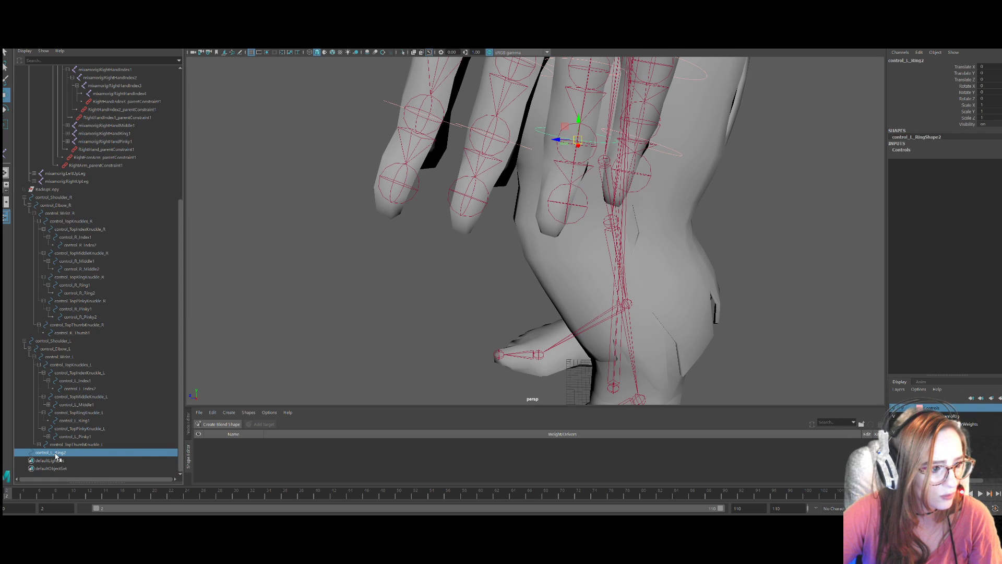
middle_drag(92, 426, 93, 423)
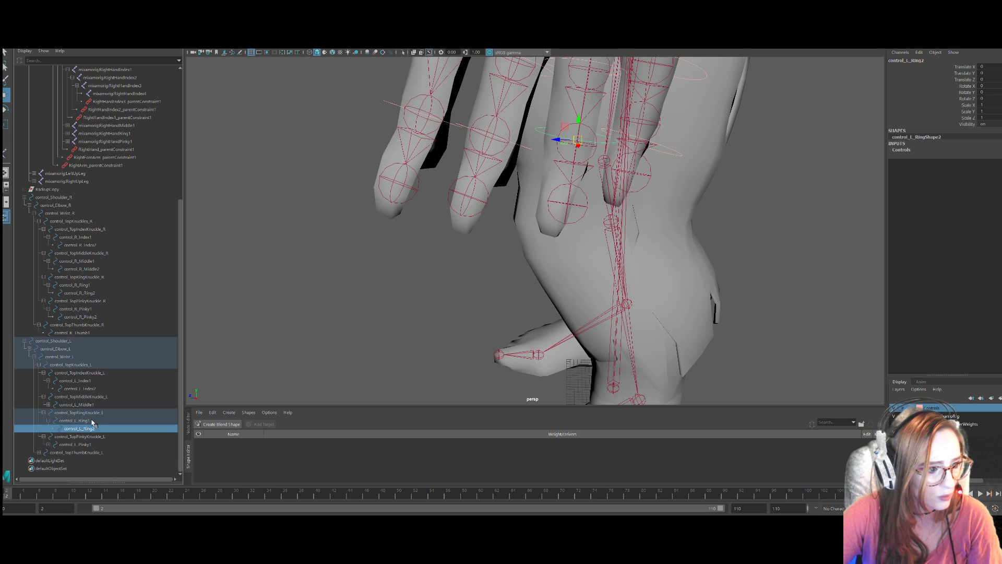
Test-rotate control_L_Ring2, control_L_Ring1 and control_TopRingKnuckle_L one after another, undoing each rotation.
scroll(513, 198, down, 3)
drag(489, 244, 493, 238)
click(545, 178)
key(e)
drag(563, 174, 553, 188)
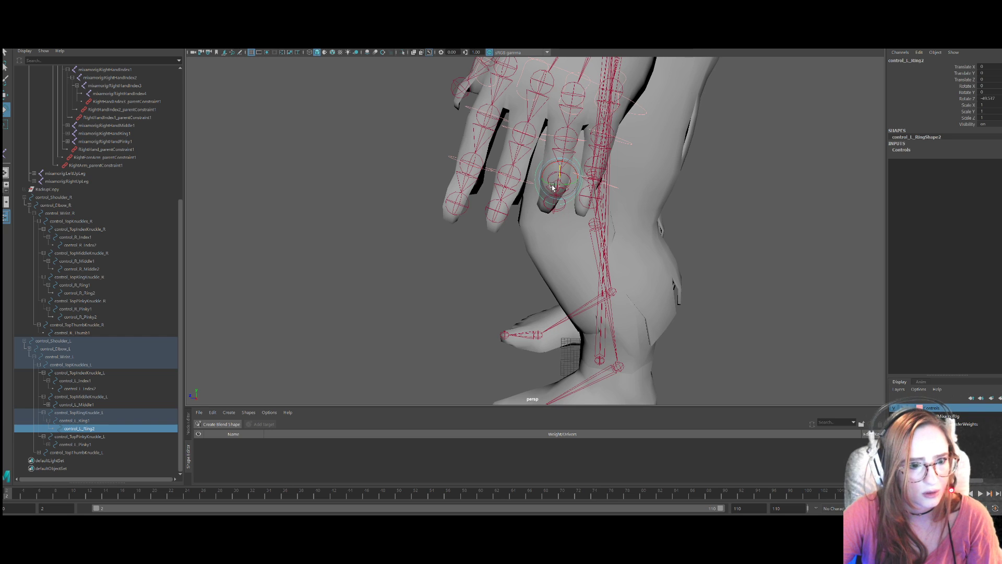
key(ctrl+z)
click(550, 135)
drag(567, 132, 561, 167)
key(ctrl+z)
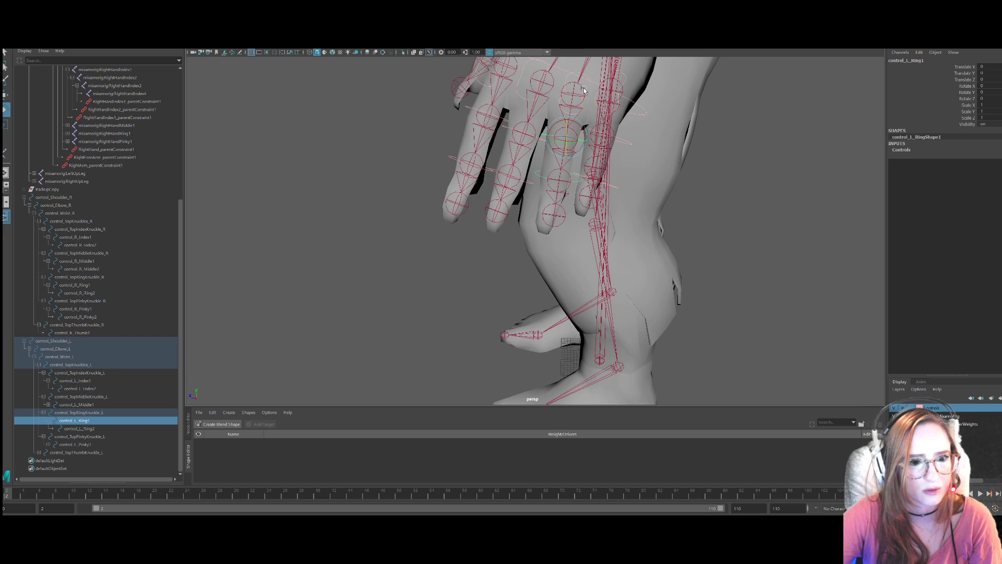
click(584, 89)
drag(568, 93, 530, 207)
key(ctrl+z)
Unparent control_L_Pinky2 from control_L_Pinky1 so it stands at the top level of the hierarchy.
mouse_move(517, 251)
alt+mouse_down()
mouse_move(512, 269)
mouse_move(603, 269)
mouse_move(508, 261)
alt+mouse_up()
alt+right_drag(508, 262, 604, 212)
alt+middle_drag(604, 211, 489, 353)
alt+drag(489, 354, 497, 261)
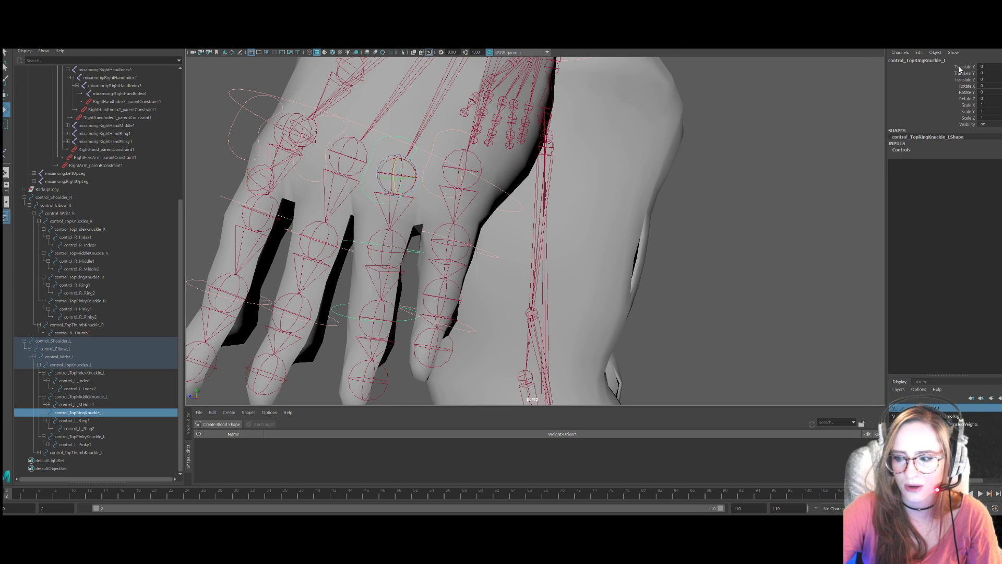
click(492, 256)
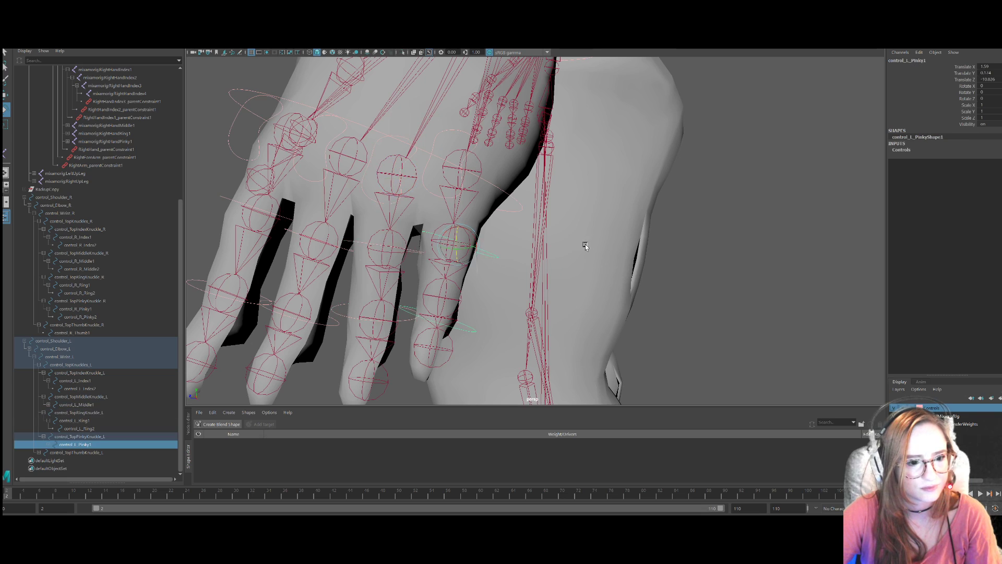
scroll(579, 243, down, 3)
scroll(579, 244, up, 5)
scroll(575, 249, up, 1)
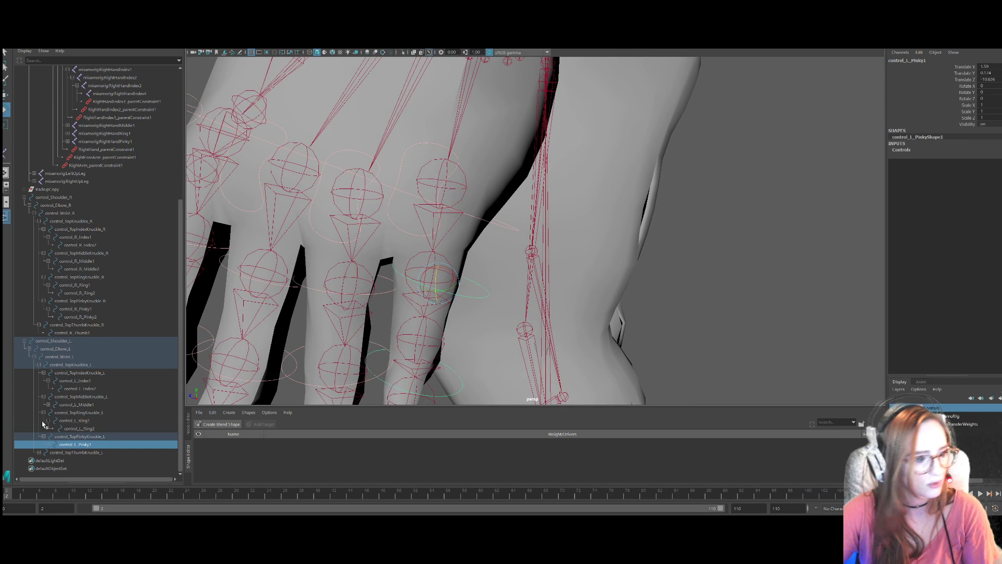
click(49, 444)
click(89, 453)
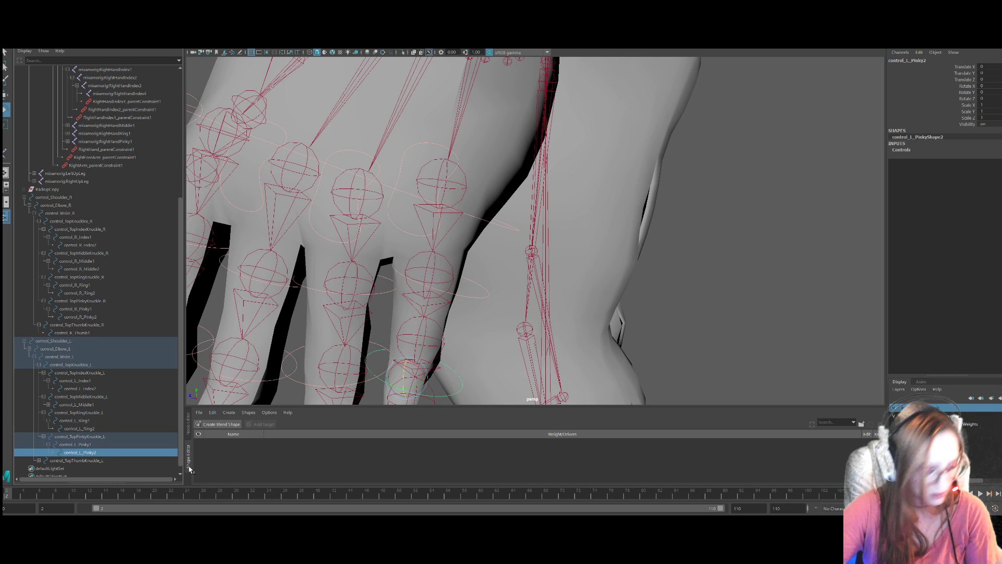
key(shift+p)
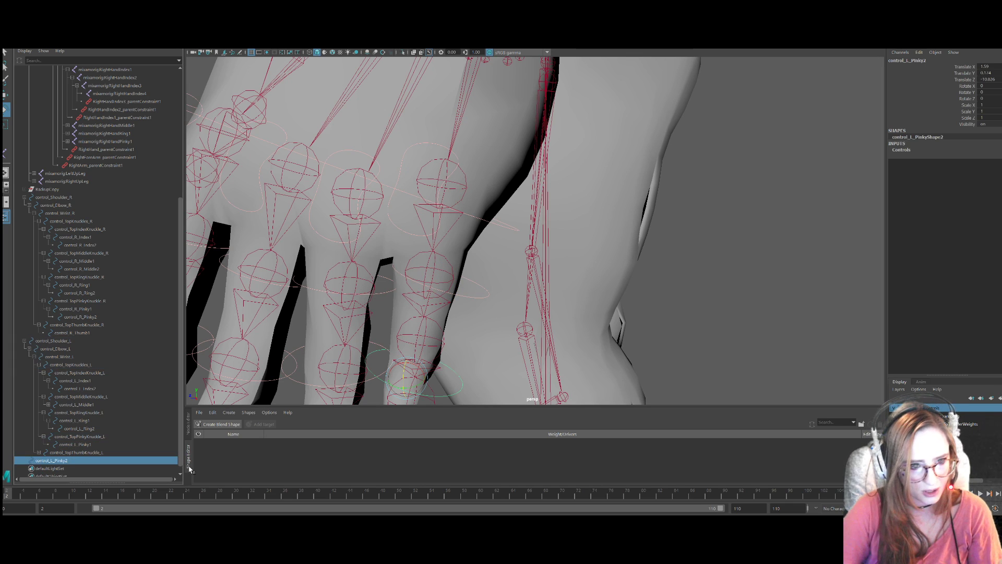
Rotate control_L_Pinky1 about 10.7 in X and 4.1 in Y and move it around the pinky's middle joint.
click(467, 297)
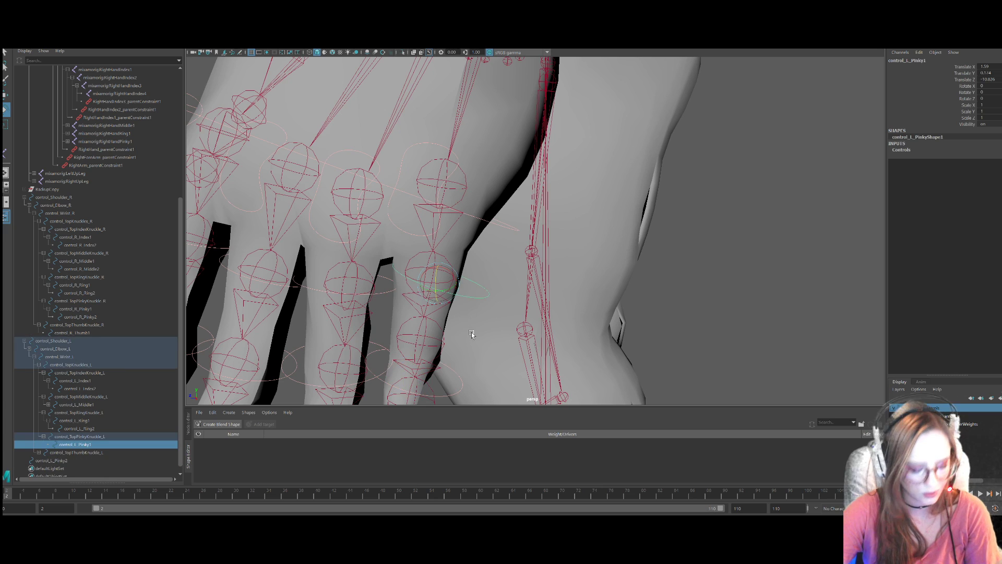
drag(452, 270, 452, 266)
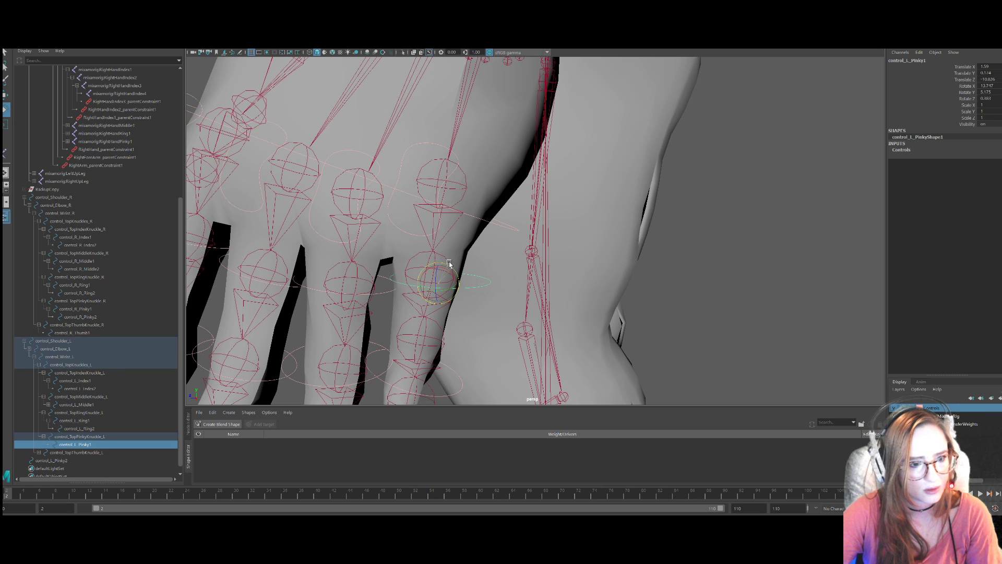
key(w)
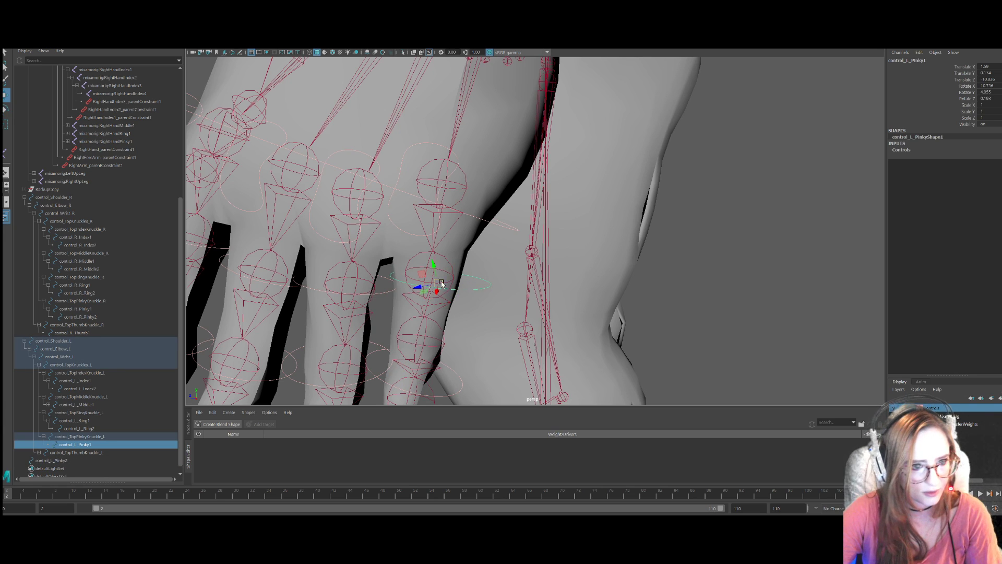
mouse_move(440, 285)
mouse_down()
mouse_move(429, 279)
mouse_move(456, 293)
mouse_move(438, 286)
mouse_move(446, 301)
mouse_up()
mouse_move(333, 263)
mouse_down()
mouse_move(353, 259)
mouse_move(339, 262)
mouse_up()
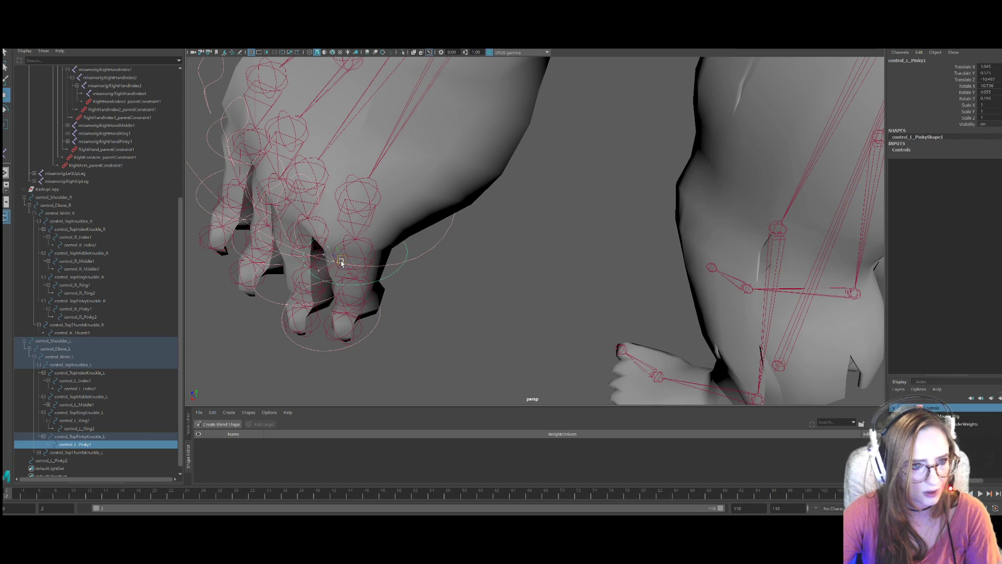
alt+drag(440, 316, 476, 300)
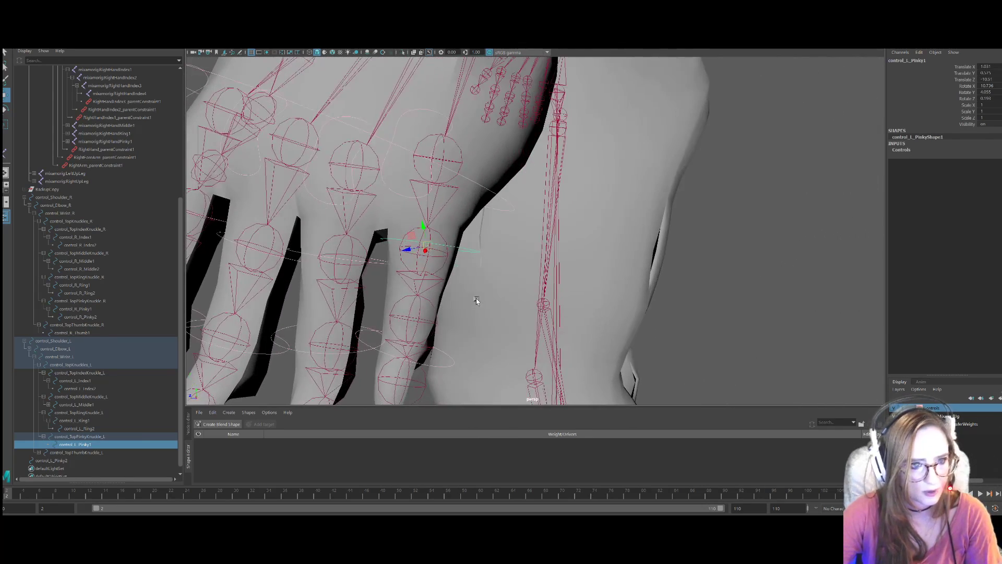
drag(425, 250, 421, 256)
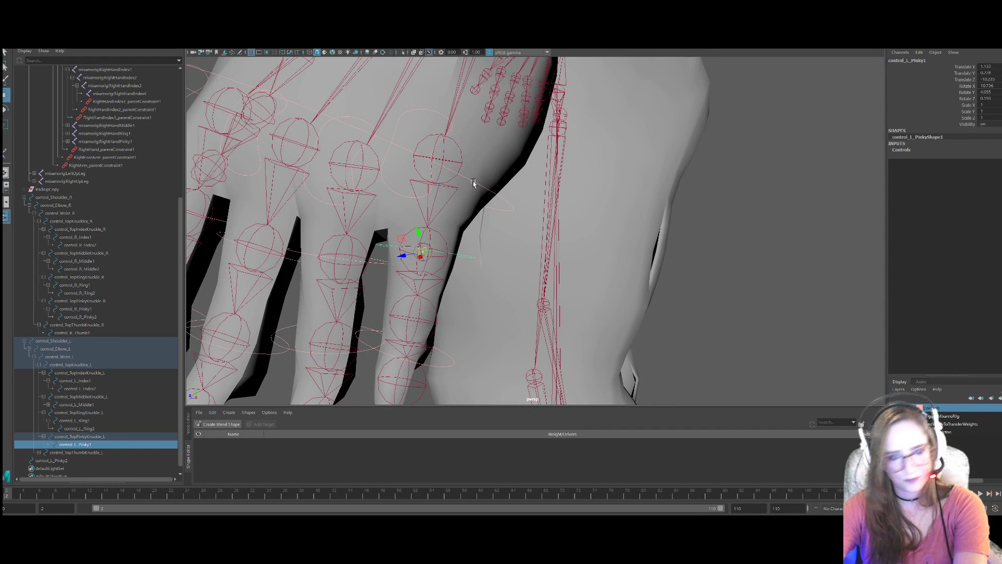
Move the pivot of control_L_Pinky1 onto the pinky's middle joint and freeze the control's transformations.
key(d)
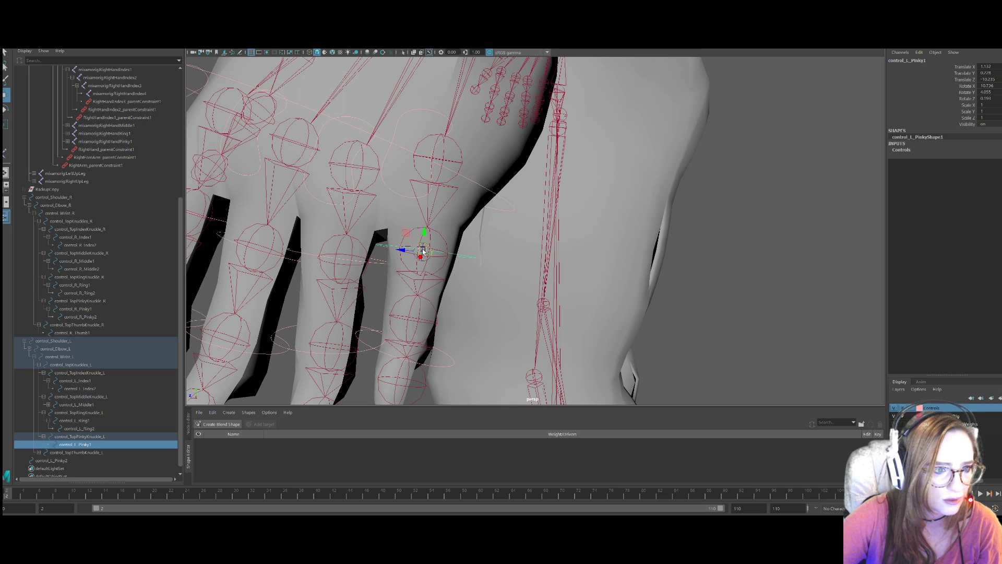
drag(422, 248, 422, 246)
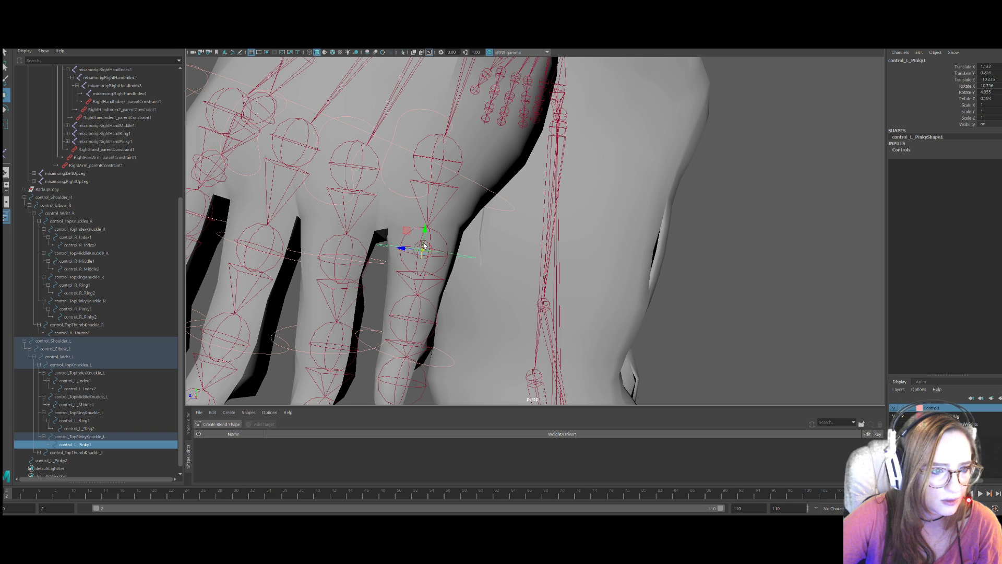
alt+drag(519, 295, 472, 289)
drag(327, 198, 345, 204)
alt+drag(409, 240, 457, 246)
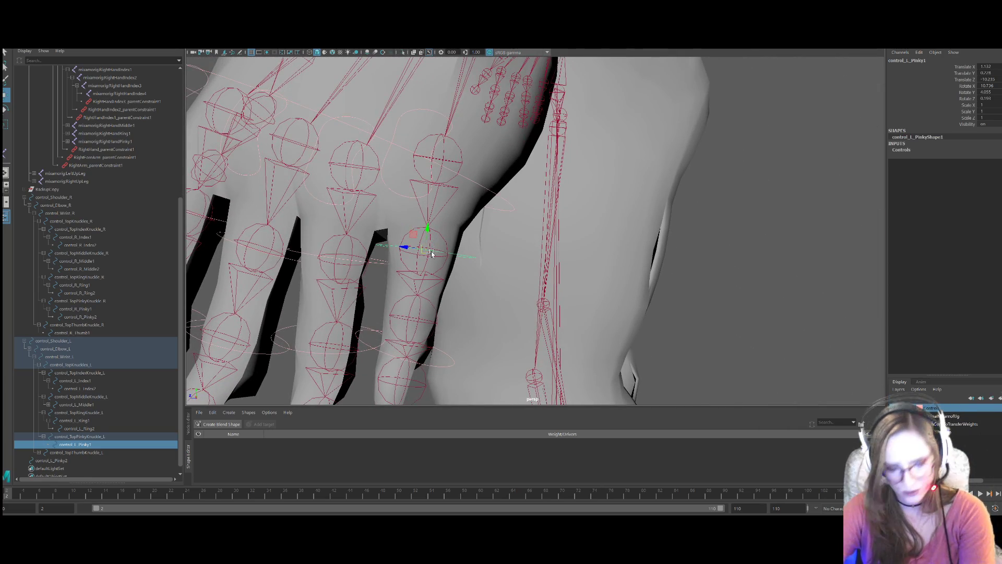
click(69, 1)
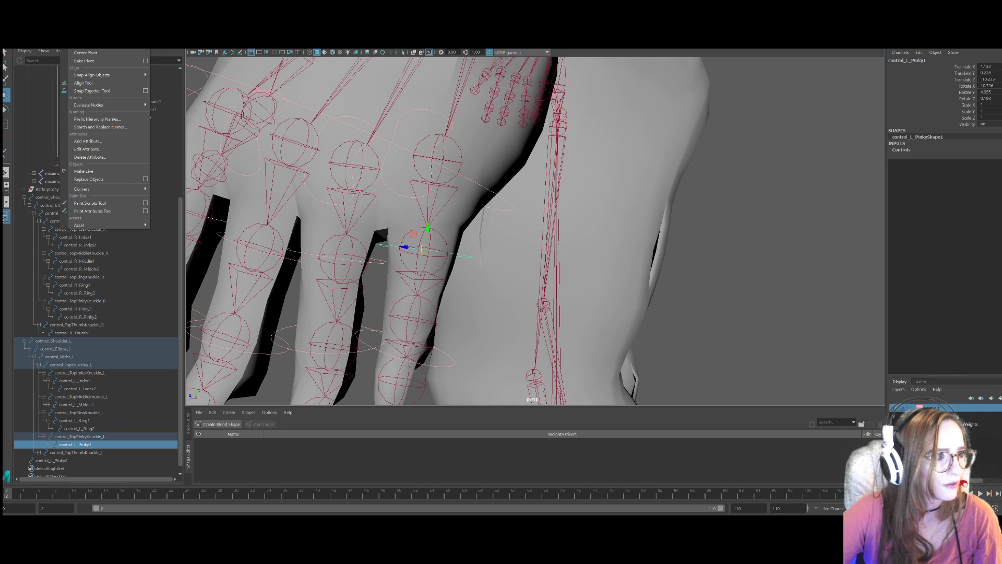
click(97, 39)
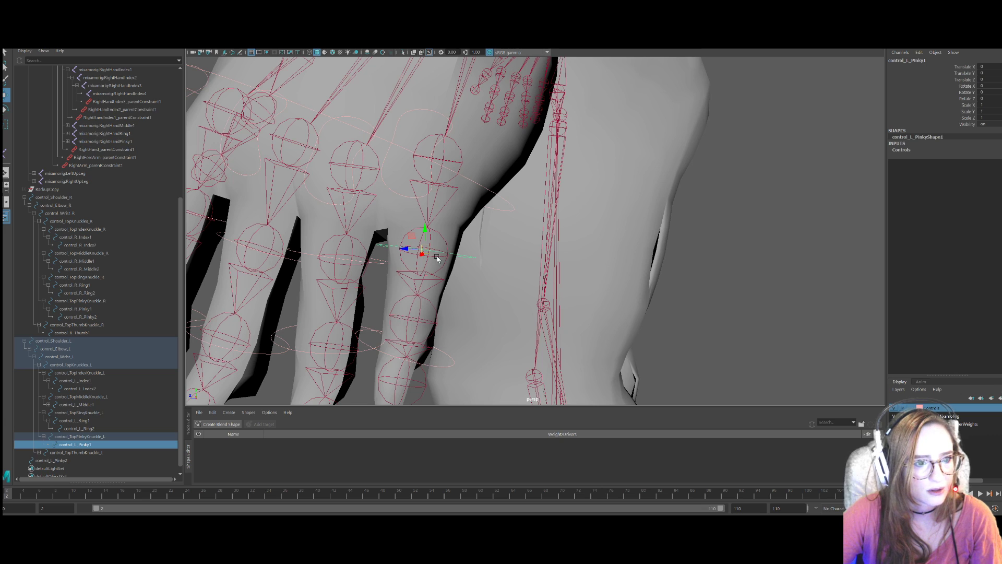
Parent-constrain the pinky's middle joint, LeftHandPinky2, to control_L_Pinky1 with Maintain Offset on and only rotation constrained.
click(437, 260)
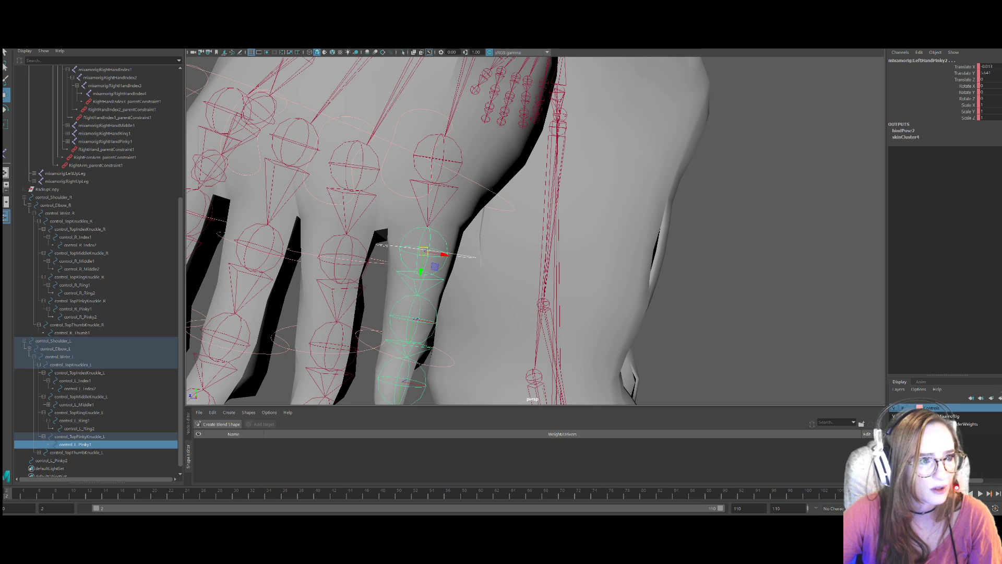
click(196, 2)
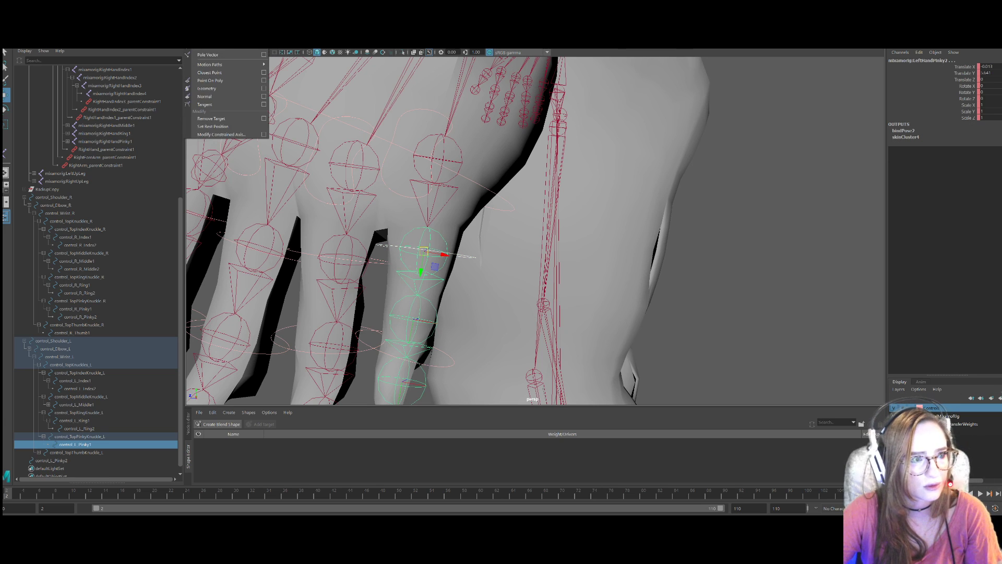
click(264, 15)
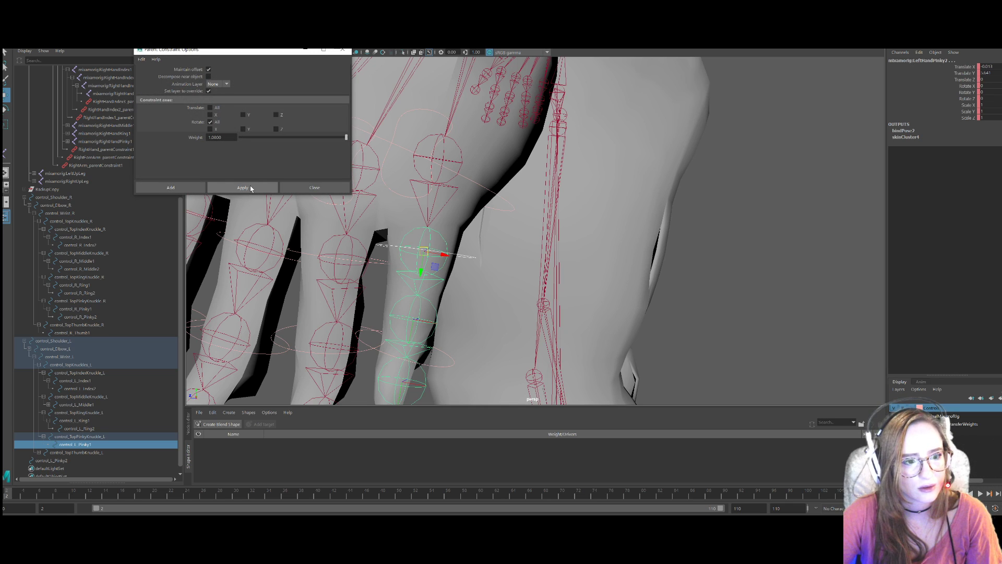
click(250, 188)
click(337, 189)
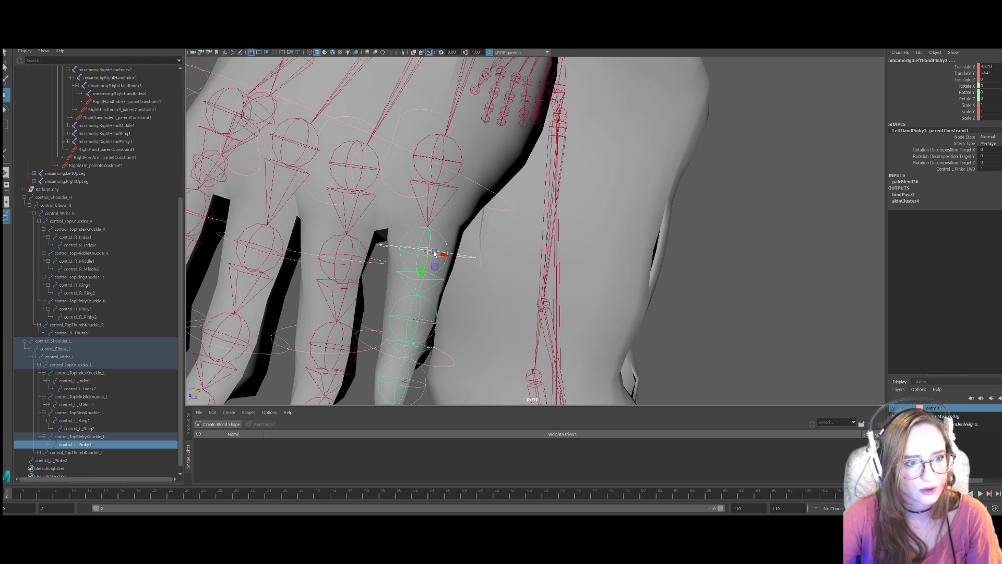
Test-rotate control_L_Pinky1 to check that the pinky bends with it, and undo the rotation.
click(473, 258)
key(e)
drag(422, 243, 419, 254)
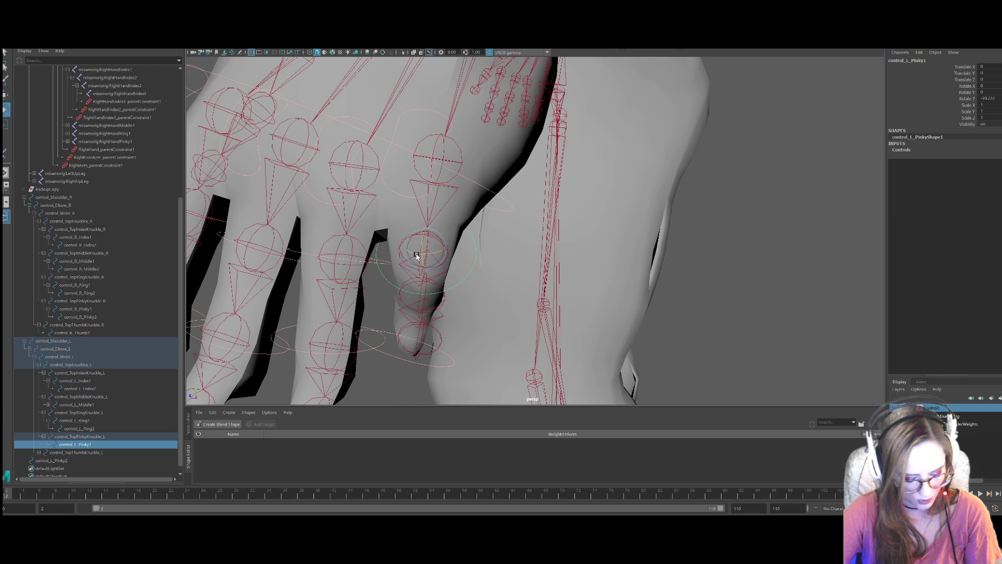
key(ctrl+z)
Move control_L_Pinky2 from beside the ring finger onto the pinky's outer joint, LeftHandPinky3.
scroll(528, 307, down, 4)
alt+drag(518, 306, 519, 304)
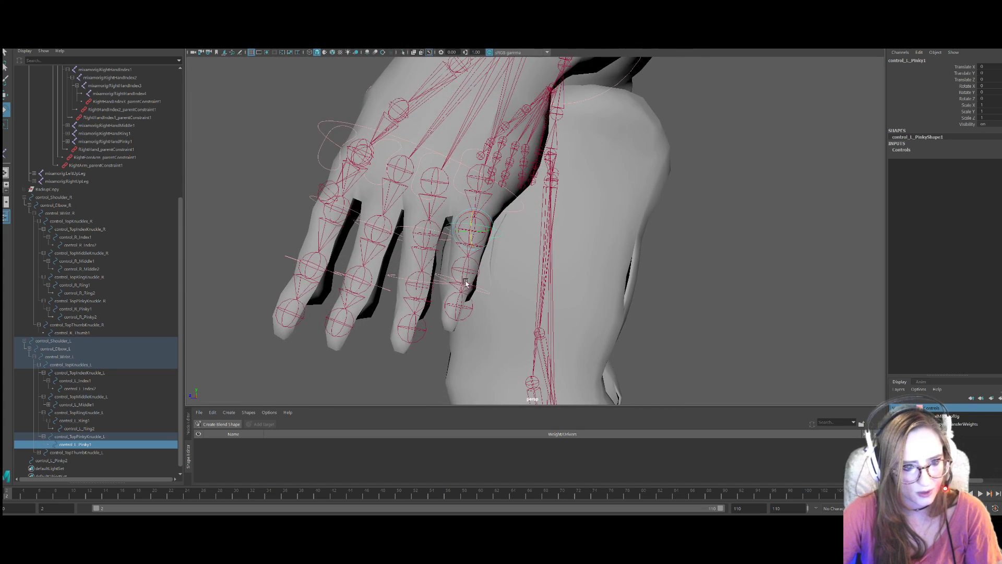
click(468, 285)
alt+drag(468, 285, 452, 291)
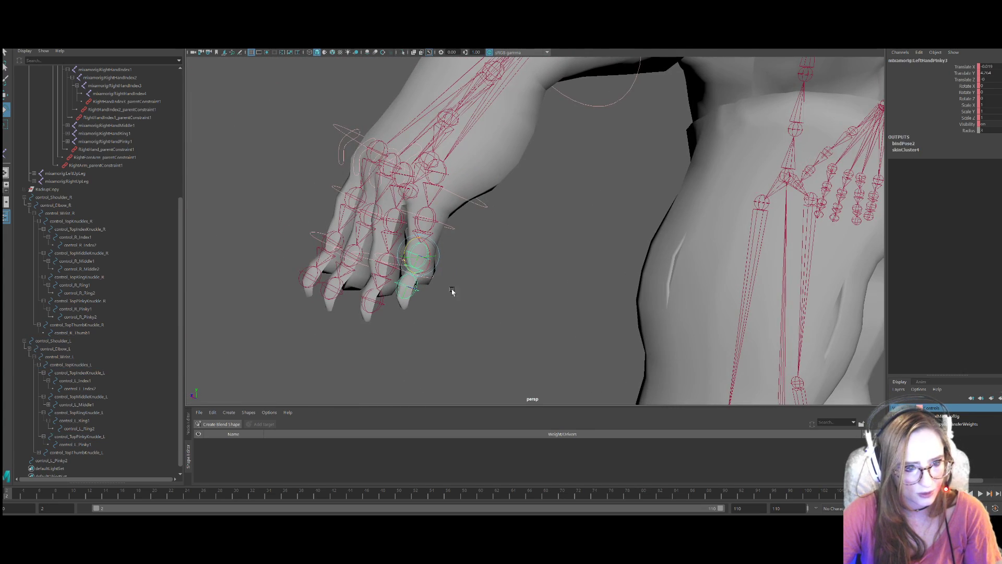
click(426, 282)
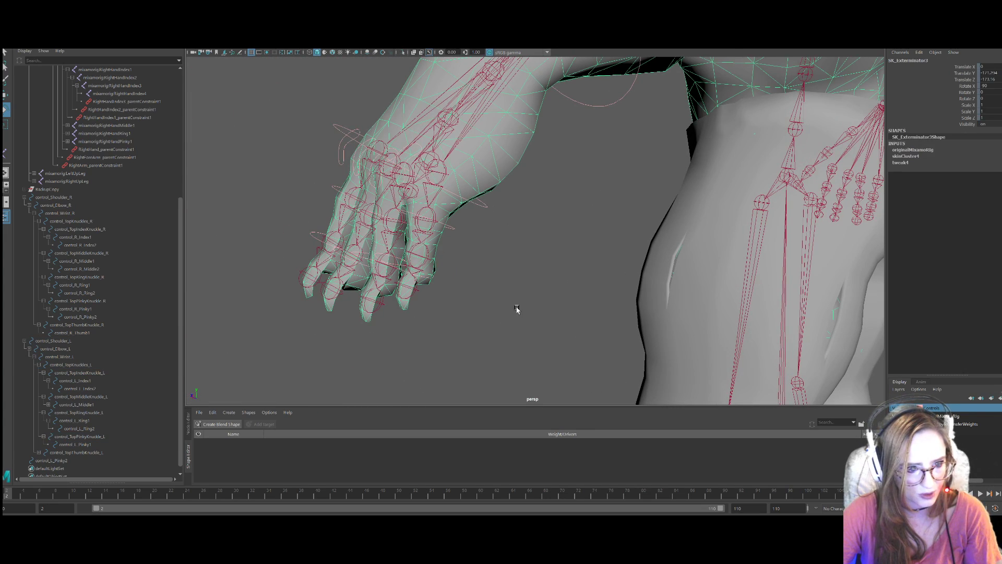
click(429, 277)
key(w)
scroll(349, 261, up, 2)
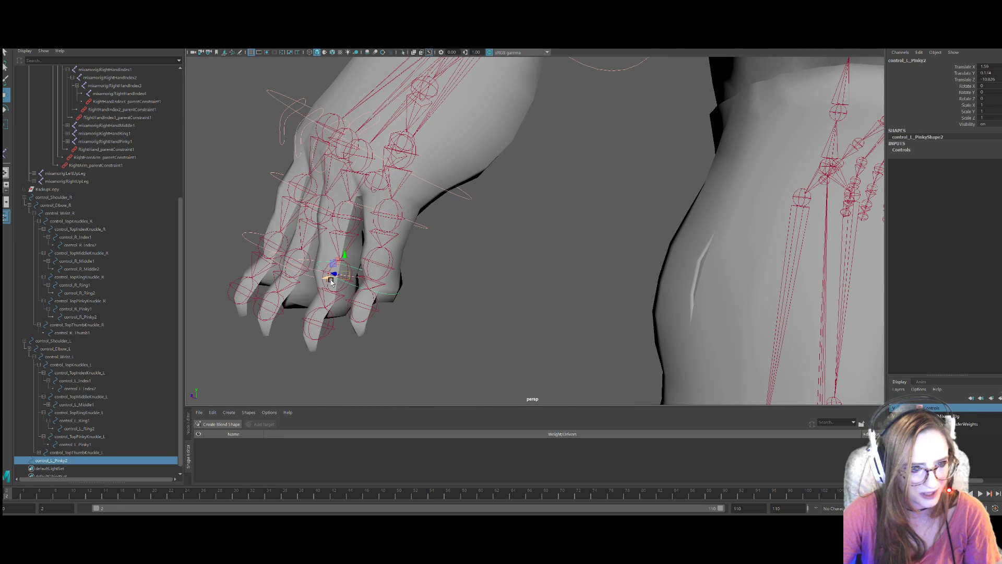
drag(338, 278, 376, 240)
alt+drag(445, 290, 524, 297)
scroll(523, 296, up, 3)
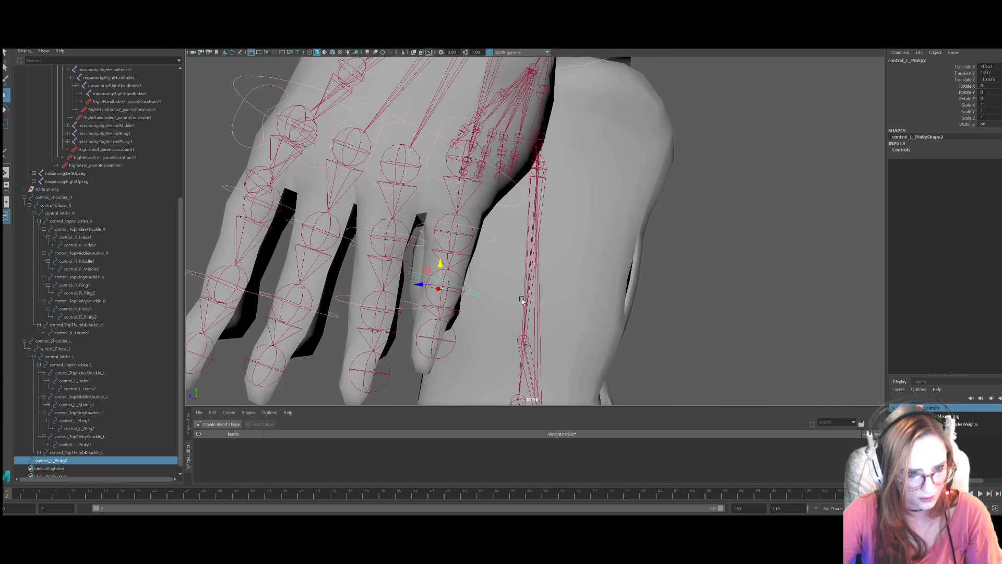
Rotate control_L_Pinky2 about 13.7 in X and reposition it so the ring surrounds the pinky's outer joint.
key(e)
mouse_move(454, 279)
mouse_down()
mouse_move(495, 278)
mouse_move(443, 272)
mouse_up()
scroll(493, 283, down, 4)
key(w)
drag(390, 246, 387, 243)
alt+drag(460, 270, 515, 276)
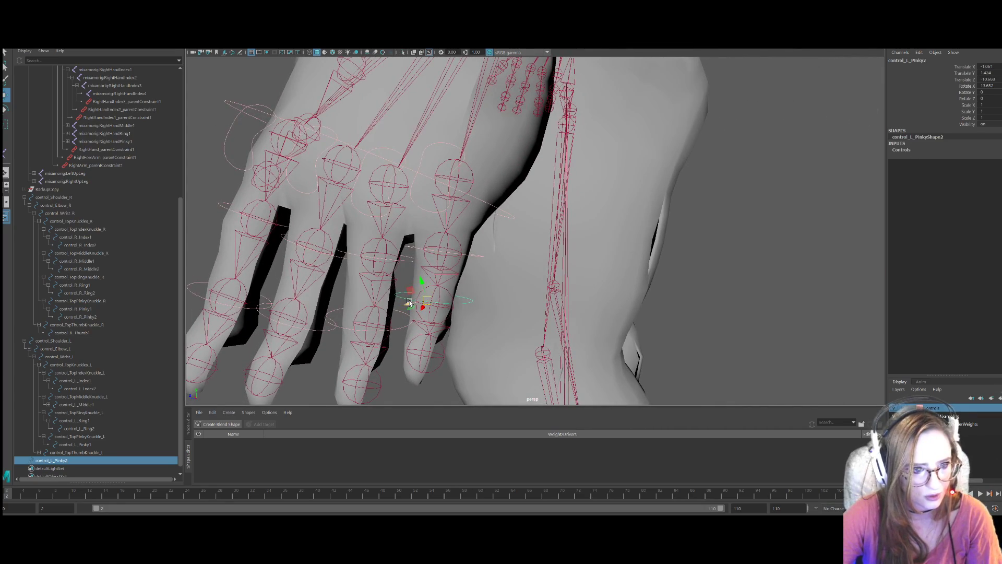
drag(412, 303, 497, 313)
Move the pivot of control_L_Pinky2 onto the pinky's outer joint and freeze the control's transformations.
scroll(418, 313, up, 2)
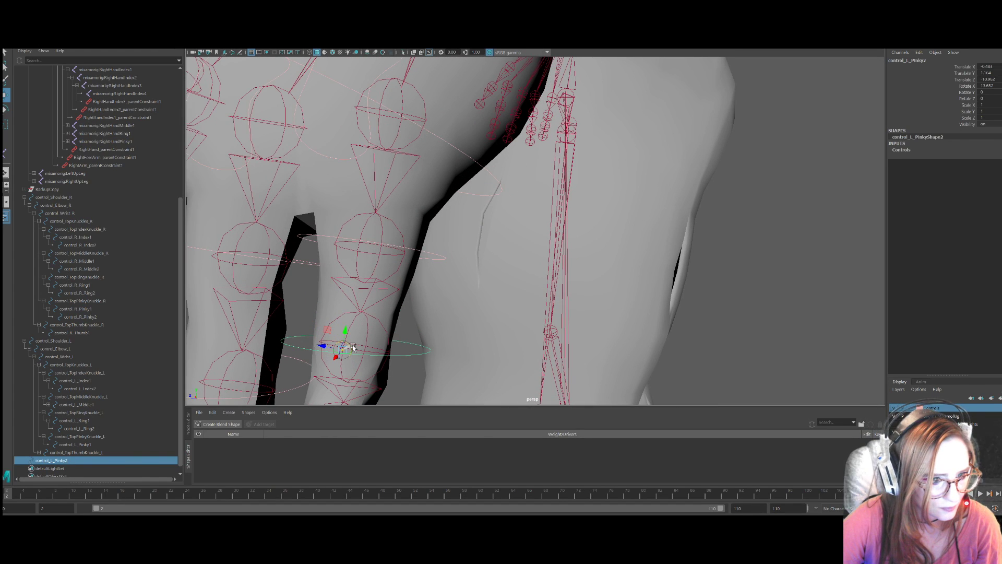
mouse_move(342, 348)
mouse_down()
mouse_move(345, 340)
mouse_move(349, 348)
mouse_up()
alt+drag(414, 336, 419, 279)
drag(351, 337, 336, 331)
alt+drag(433, 353, 397, 337)
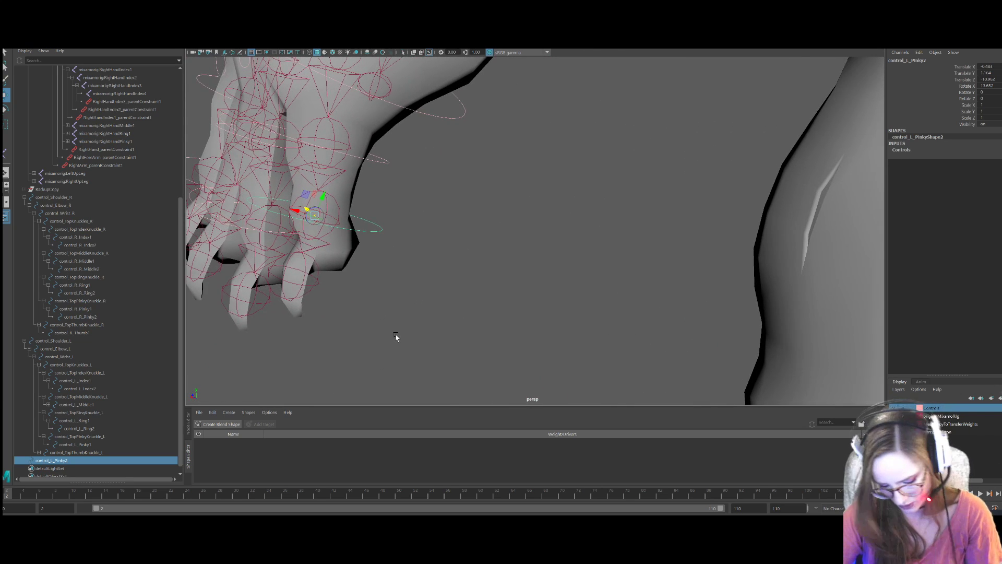
click(70, 3)
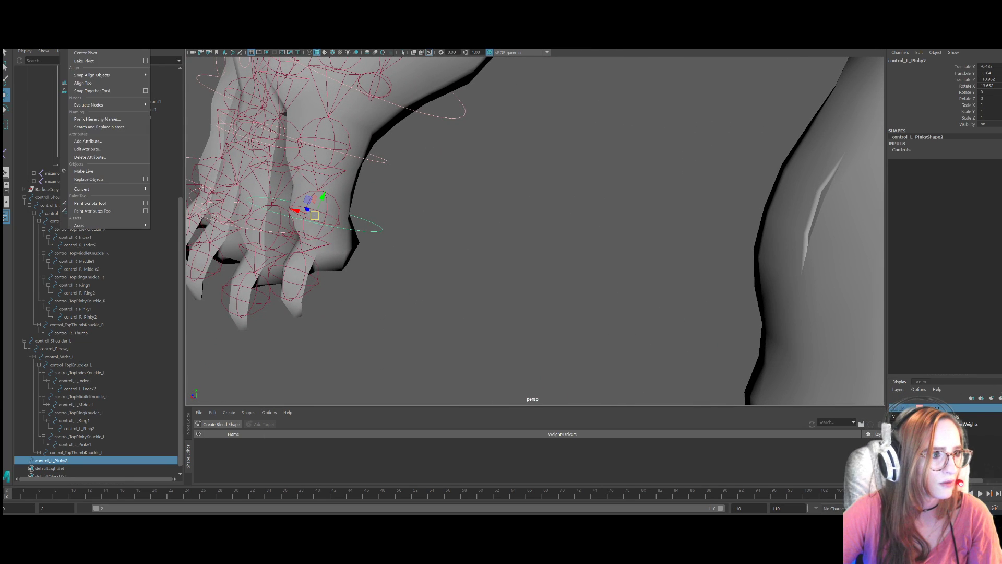
click(97, 39)
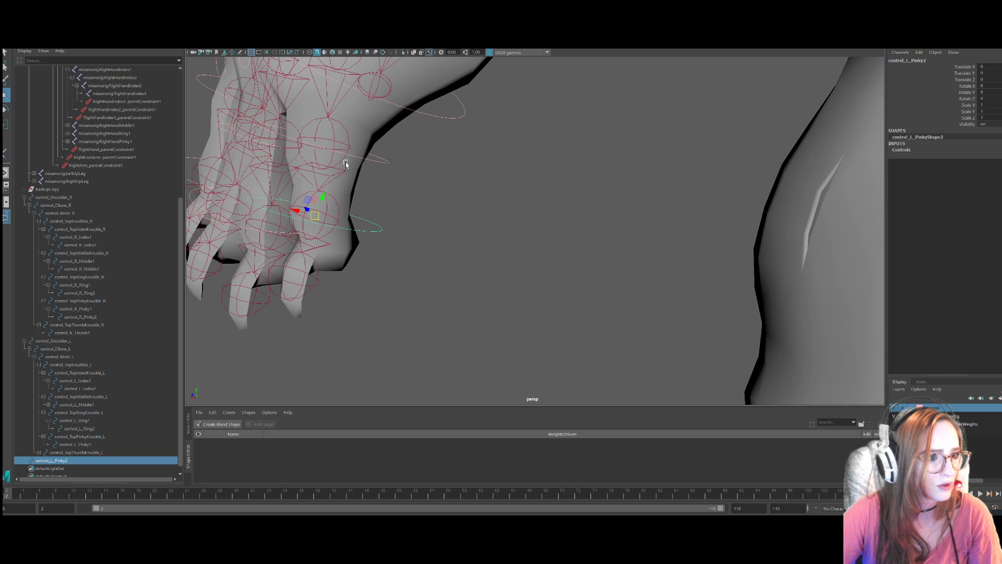
Parent-constrain the pinky's outer joint, LeftHandPinky3, to control_L_Pinky2.
click(339, 208)
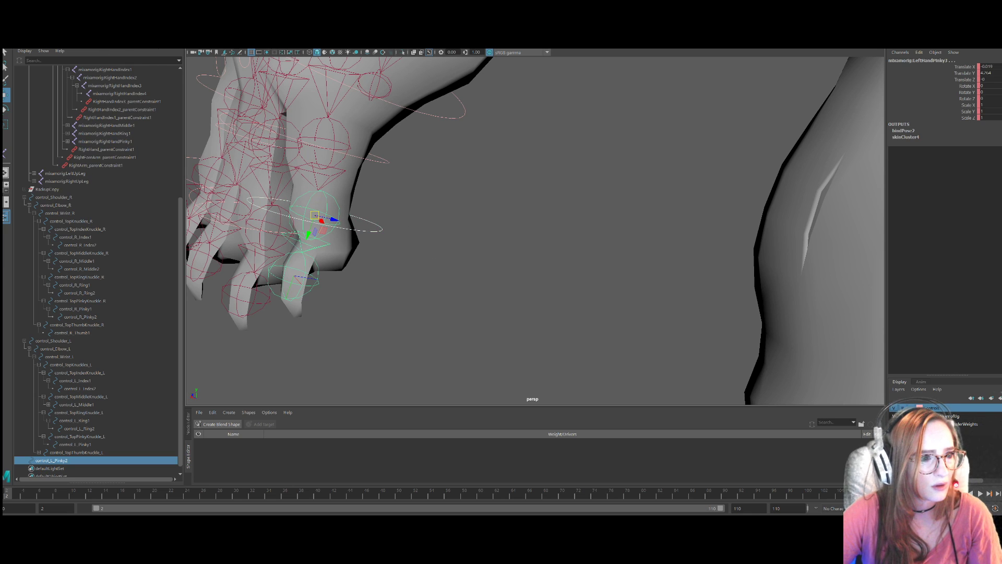
click(199, 3)
click(205, 15)
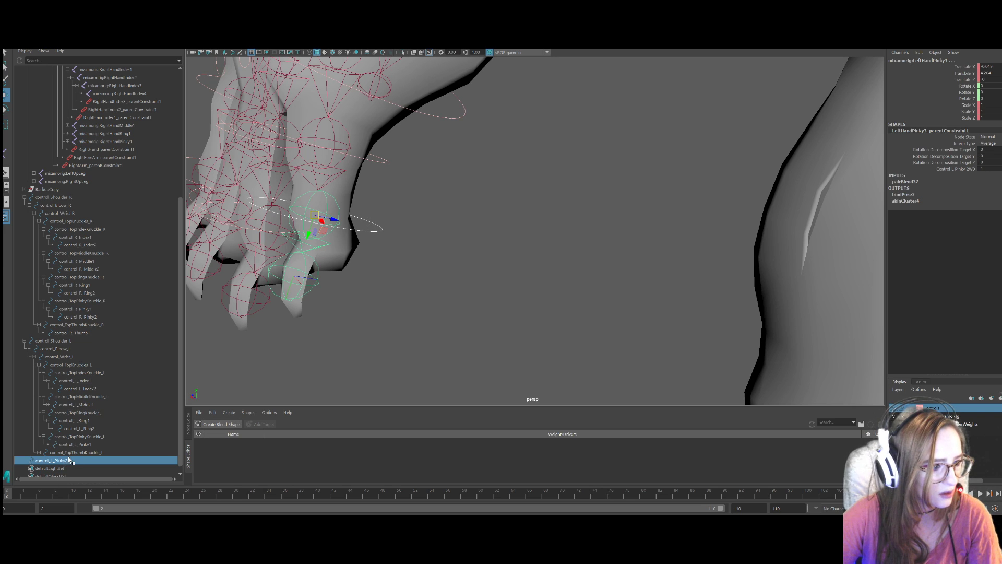
Expand control_L_Pinky2 in the hierarchy and undo the parenting of the LeftHandPinky3 joint under it.
click(53, 460)
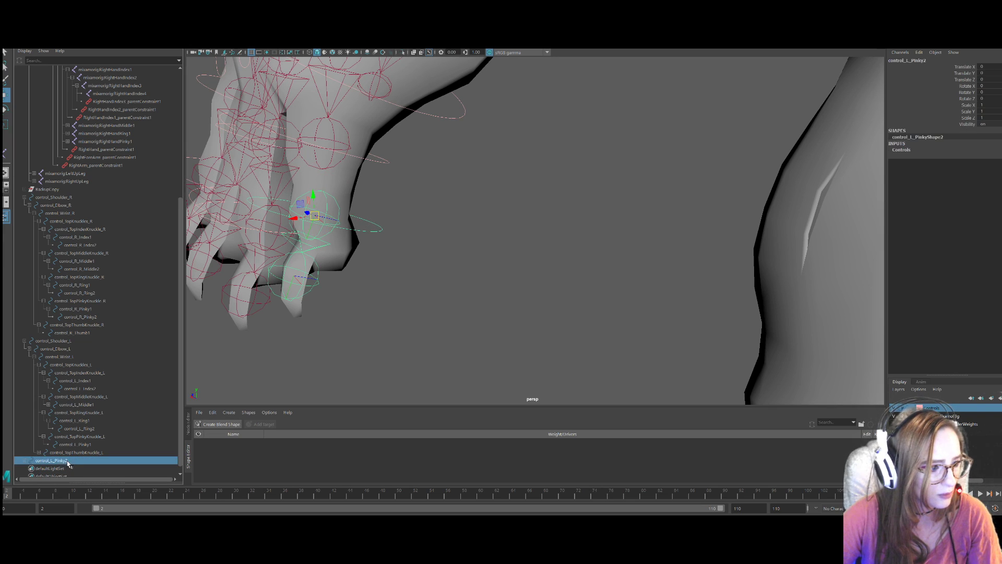
mouse_move(61, 462)
middle_down()
mouse_move(81, 444)
mouse_move(68, 458)
middle_up()
click(25, 461)
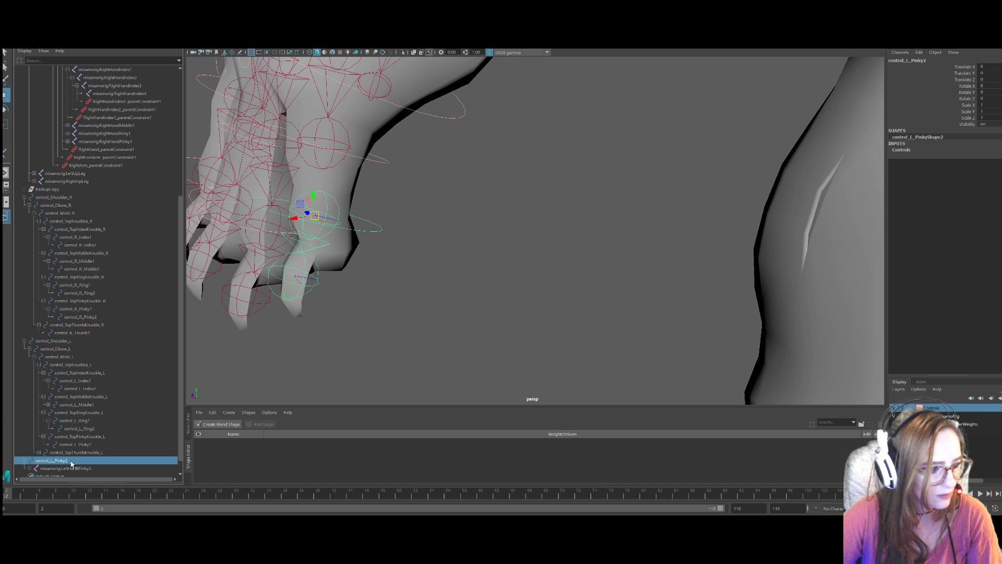
key(ctrl+z)
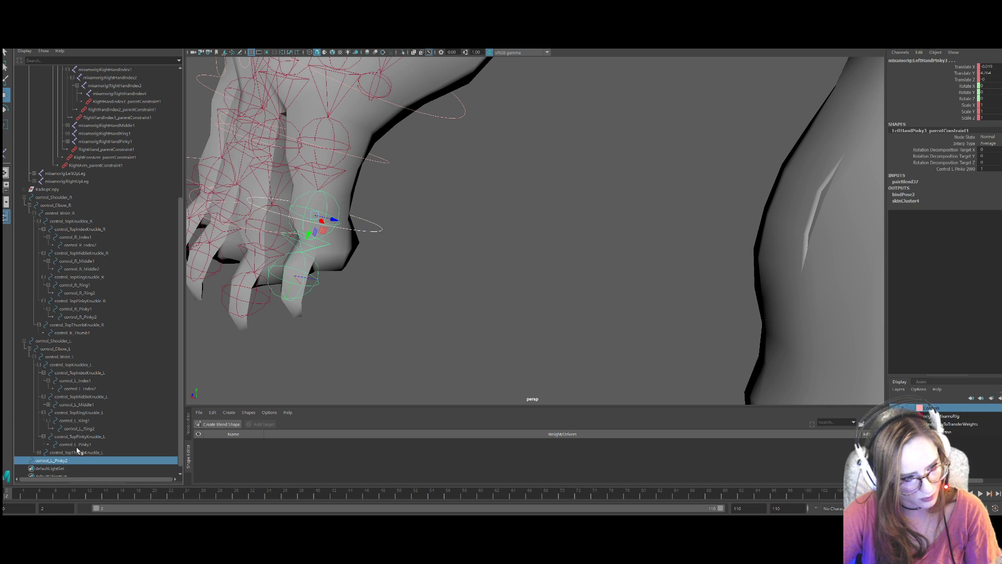
Reselect control_L_Pinky2 with the LeftHandPinky3 joint and apply the parent constraint again.
click(345, 315)
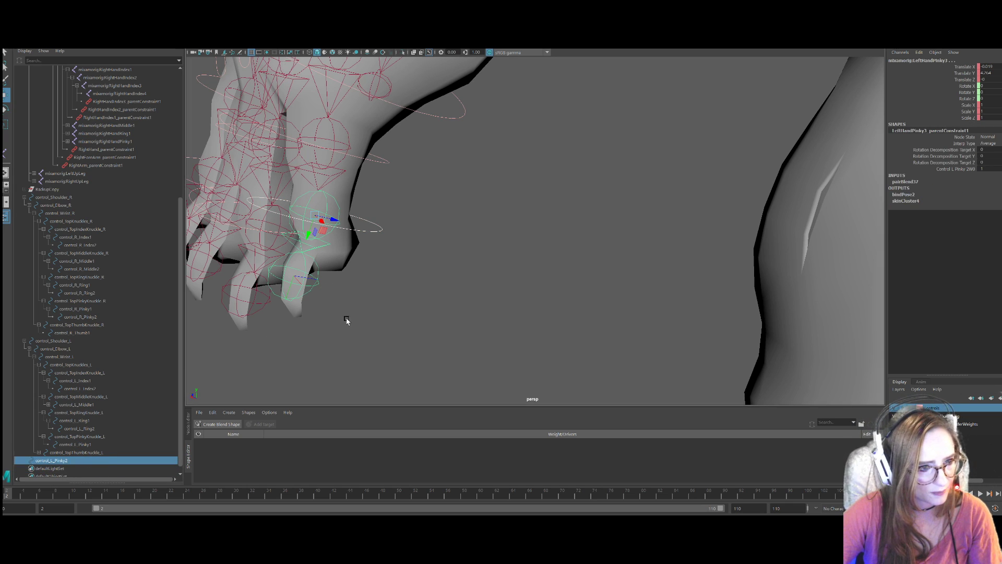
click(62, 460)
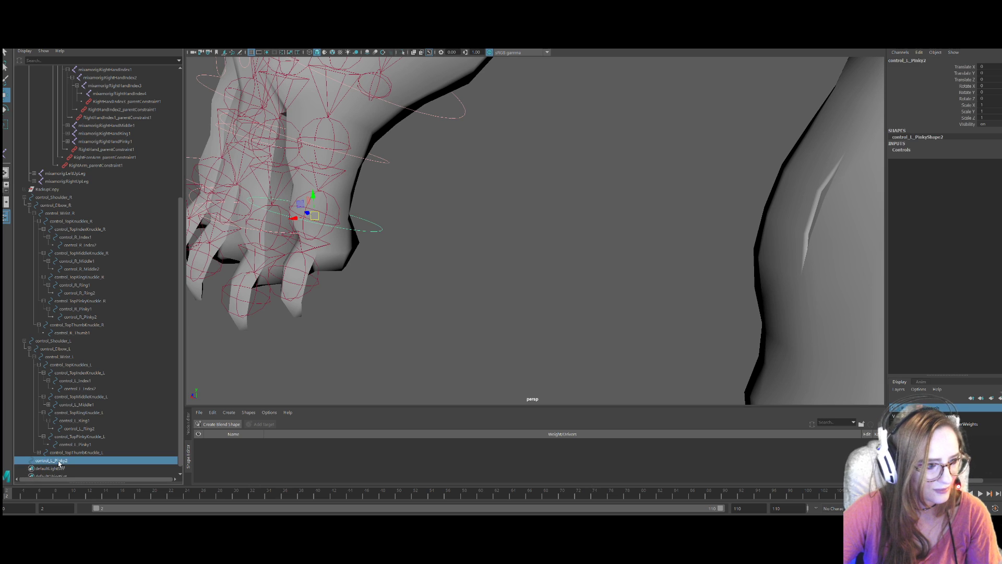
click(334, 200)
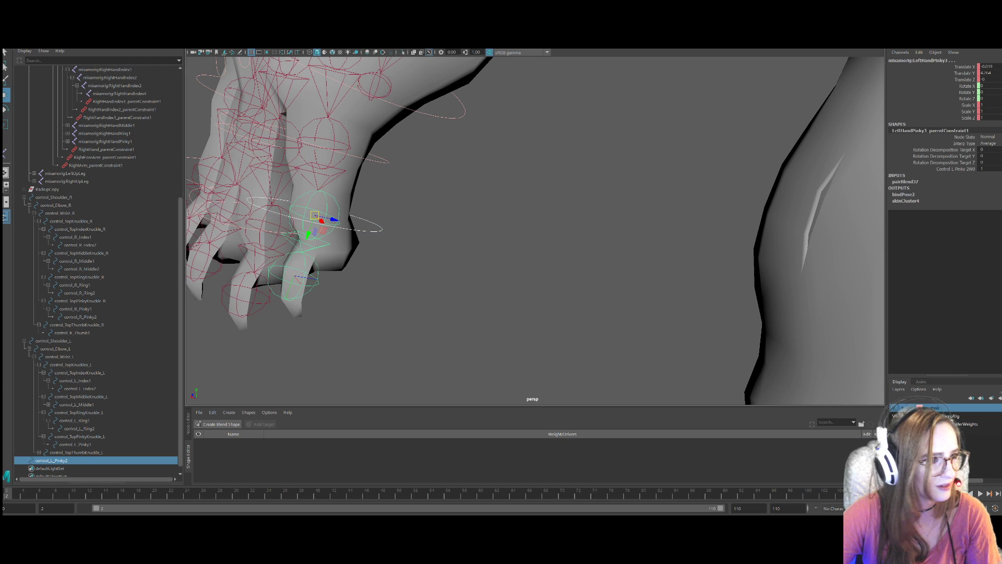
click(366, 235)
click(372, 233)
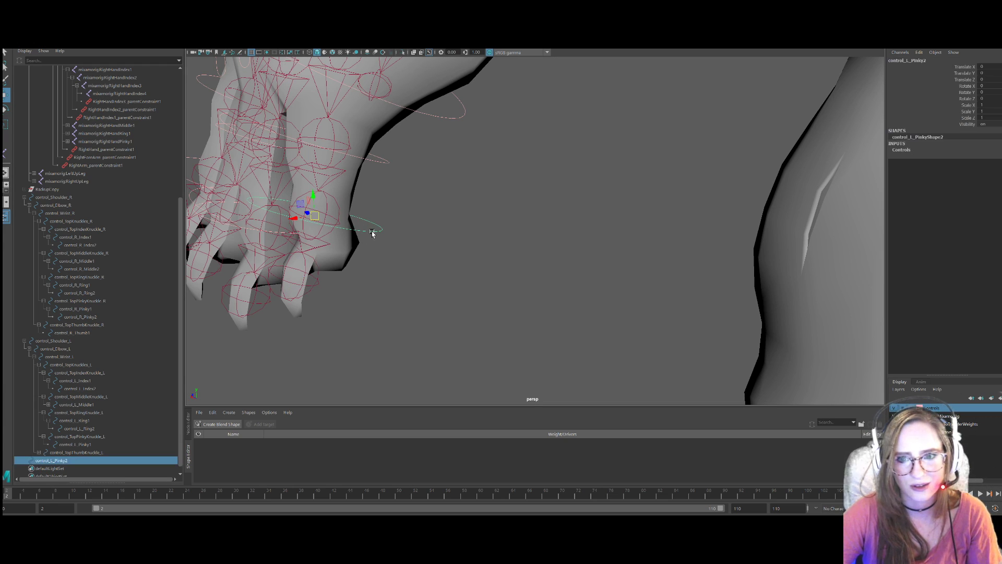
click(327, 201)
click(198, 4)
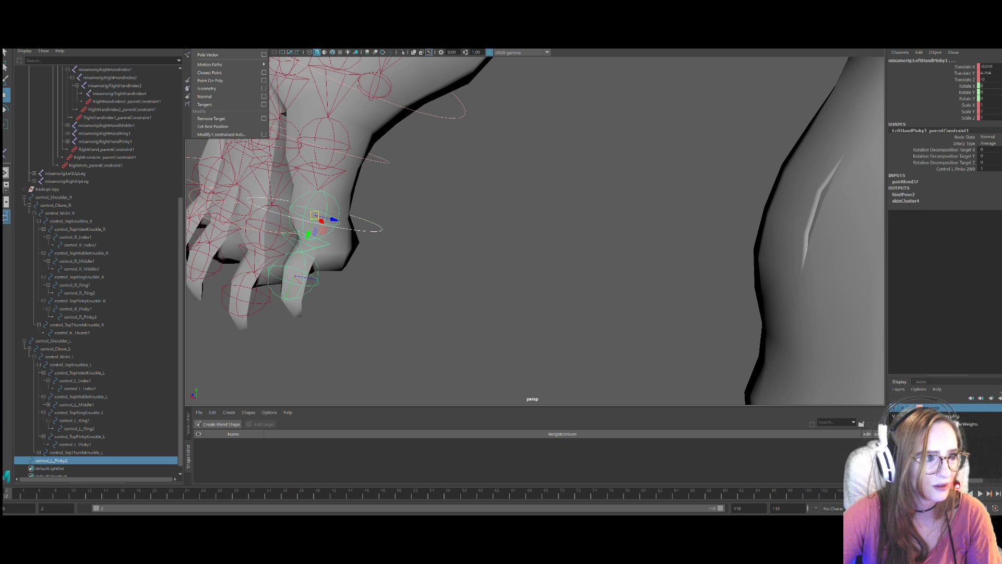
click(204, 14)
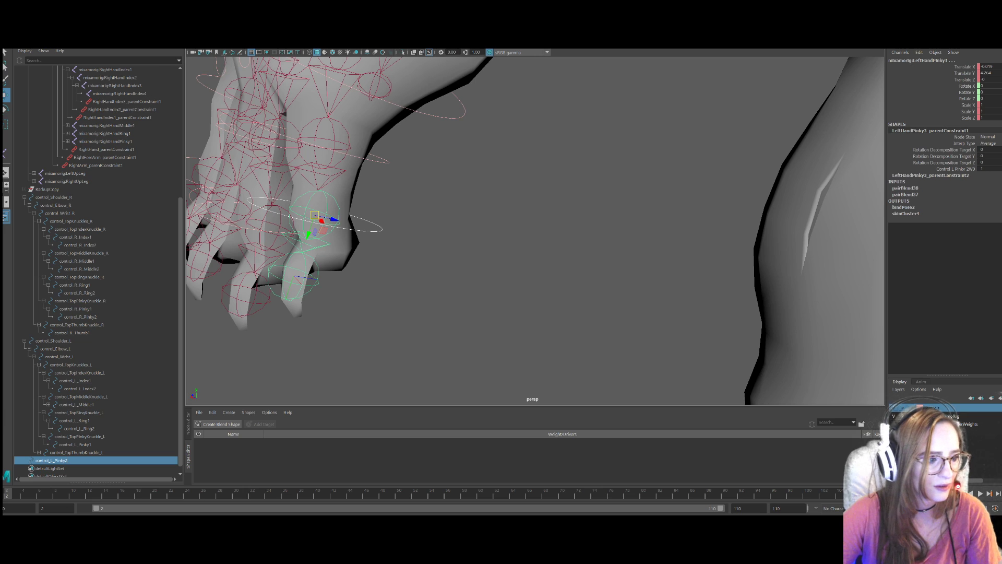
Parent control_L_Pinky2 under control_L_Pinky1 in the left hand's control hierarchy.
click(306, 387)
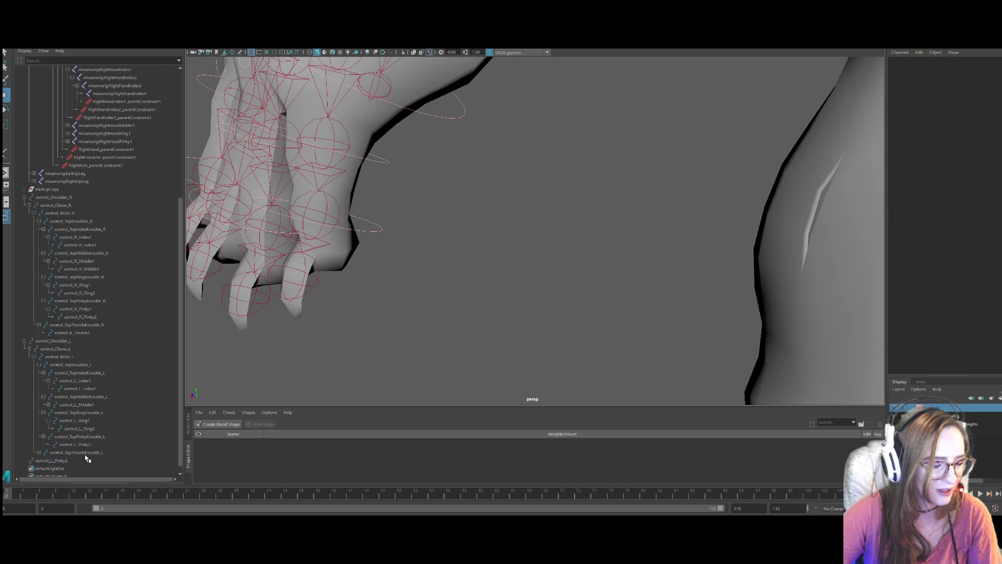
click(64, 462)
middle_drag(64, 462, 84, 445)
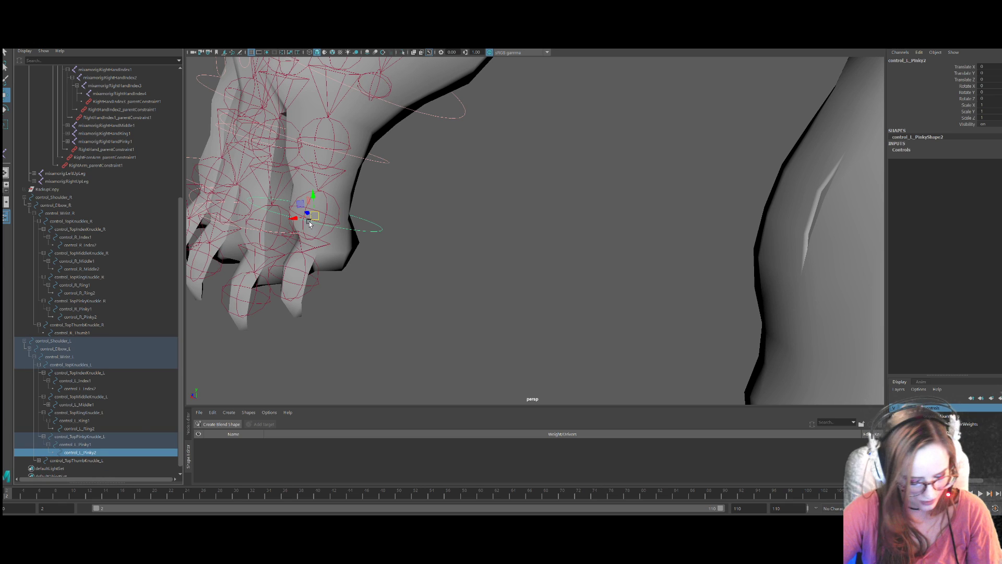
Test-rotate control_L_Pinky2 and the pinky's middle joint one after the other, undoing each rotation.
key(e)
drag(301, 202, 276, 217)
key(ctrl+z)
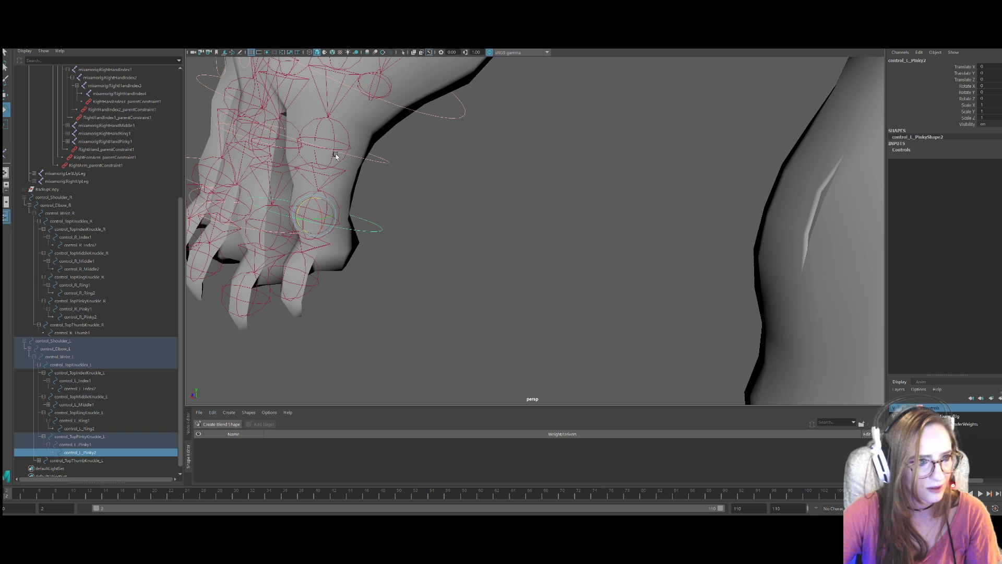
click(331, 153)
drag(311, 133, 296, 153)
key(ctrl+z)
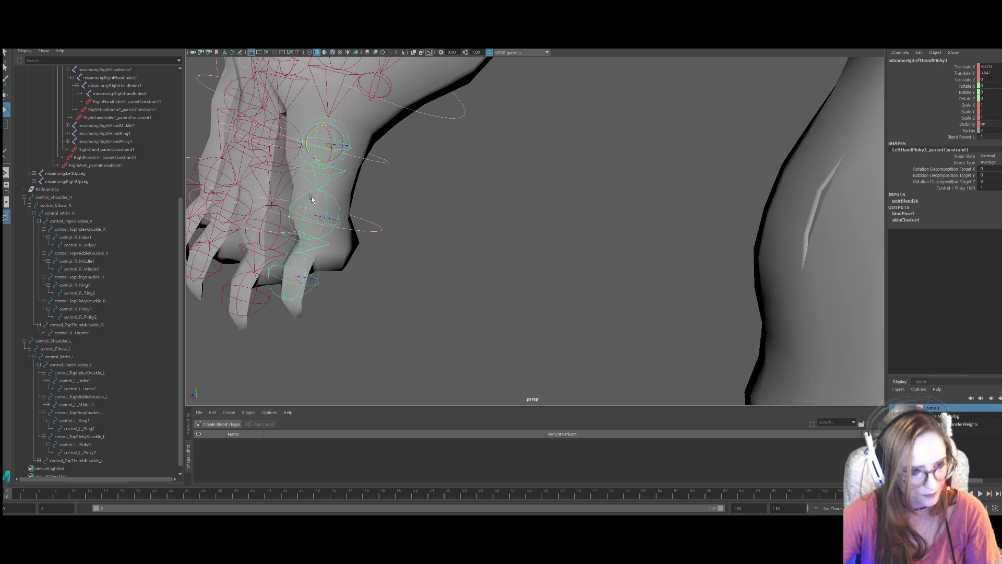
Test-rotate control_L_Pinky1 with control_L_Pinky2 parented under it, and undo the rotation.
alt+drag(309, 195, 342, 225)
alt+drag(332, 259, 369, 256)
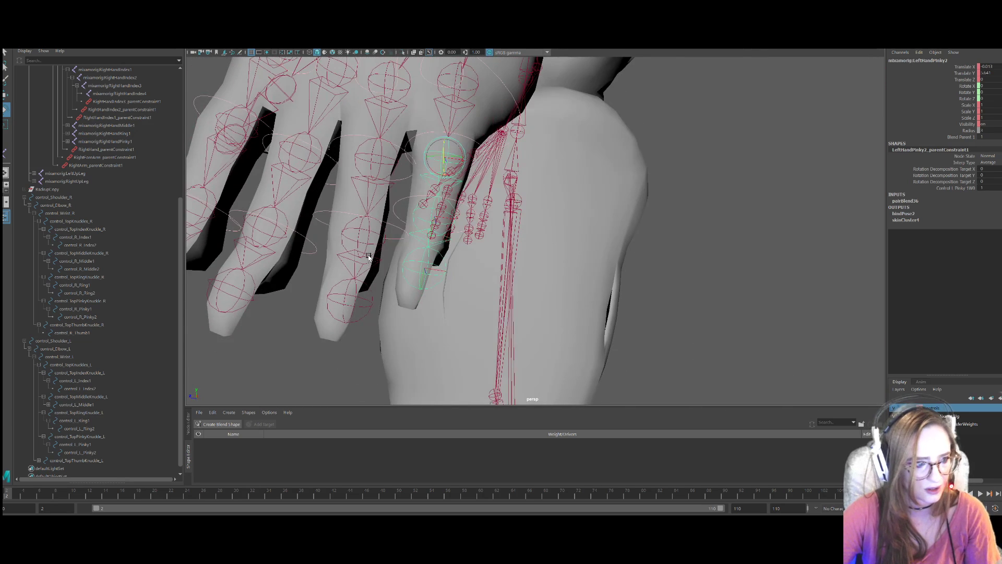
click(80, 452)
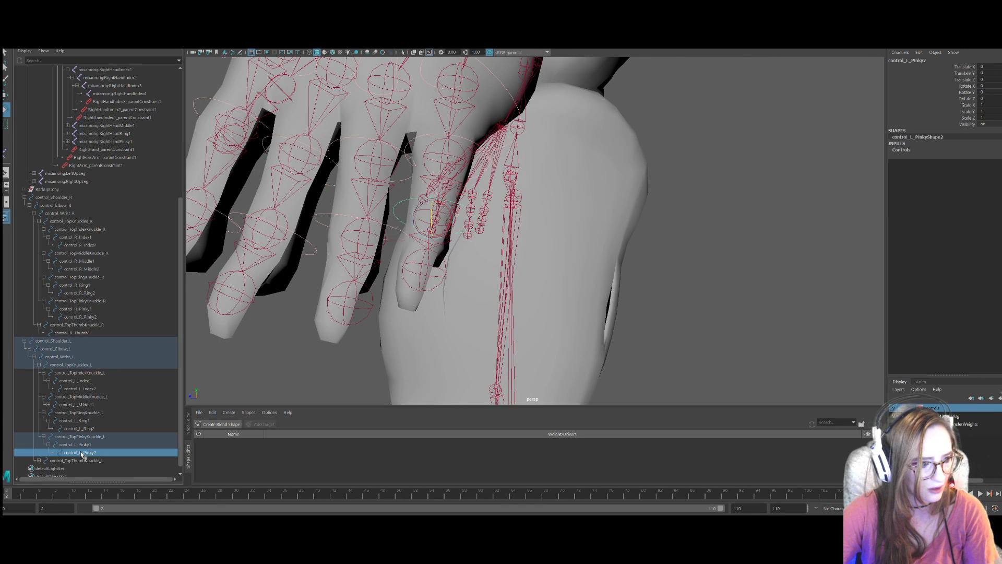
click(450, 139)
mouse_move(448, 144)
mouse_down()
mouse_move(443, 159)
mouse_move(446, 137)
mouse_up()
key(ctrl+z)
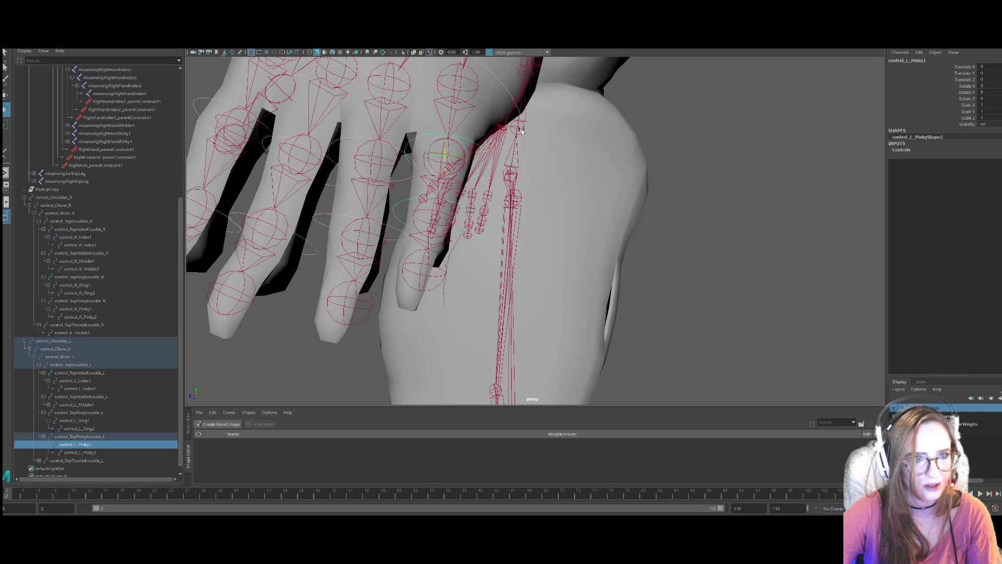
Test-rotate control_TopPinkyKnuckle_L and control_TopKnuckles_L one after the other, undoing each rotation.
scroll(493, 147, down, 4)
click(472, 130)
drag(488, 138, 483, 120)
key(ctrl+z)
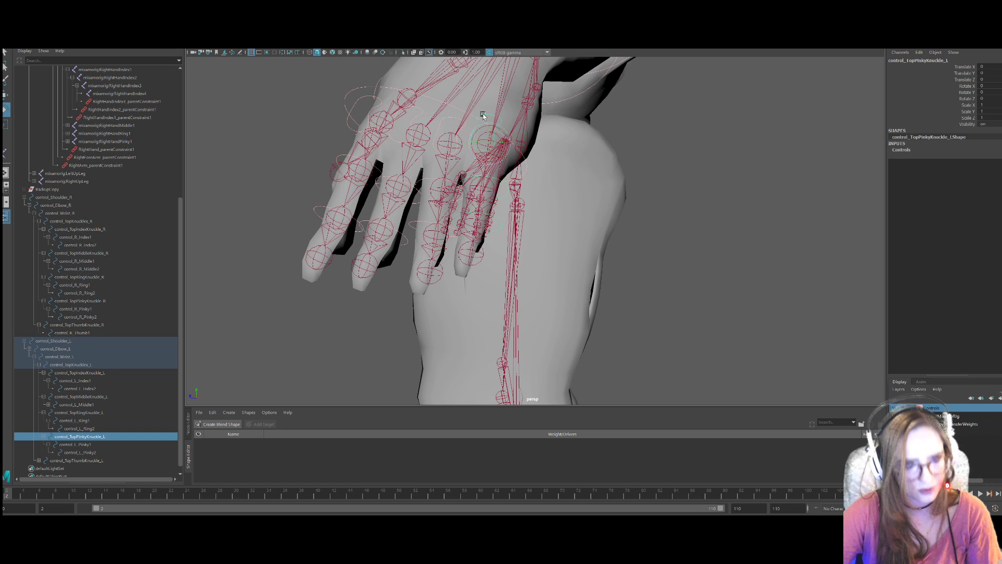
click(425, 96)
mouse_move(437, 134)
mouse_down()
mouse_move(431, 150)
mouse_move(429, 129)
mouse_up()
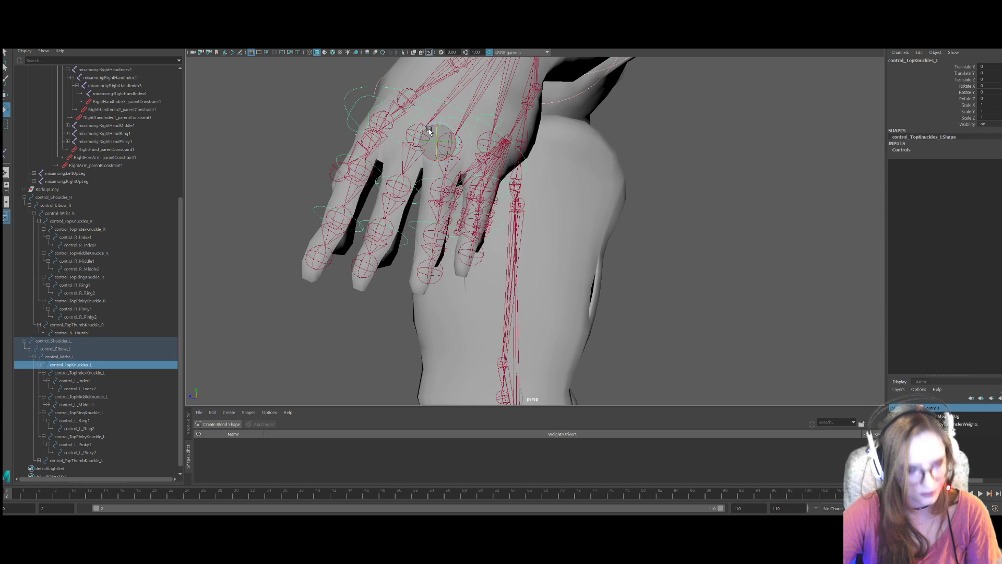
scroll(437, 192, down, 3)
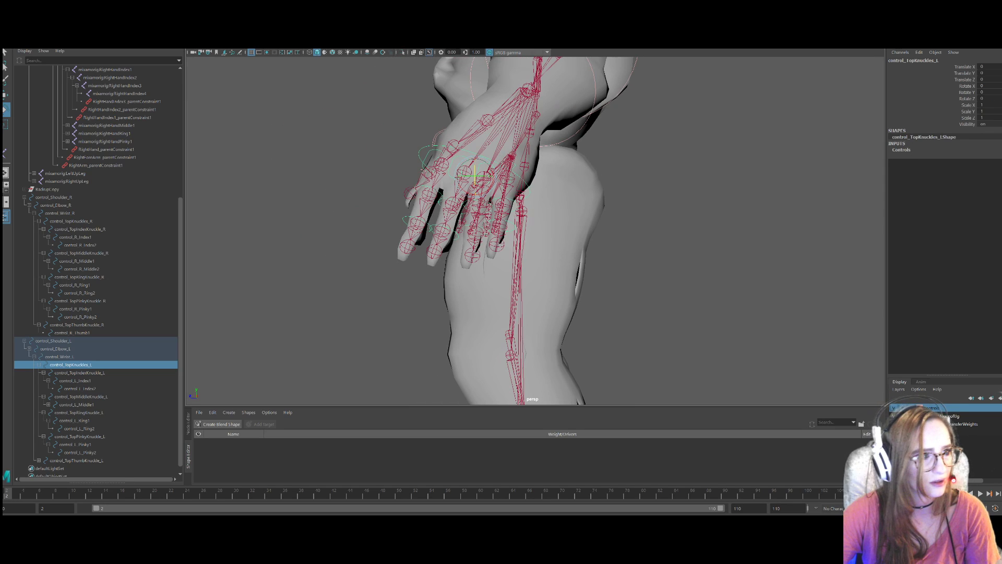
Save the scene.
click(9, 1)
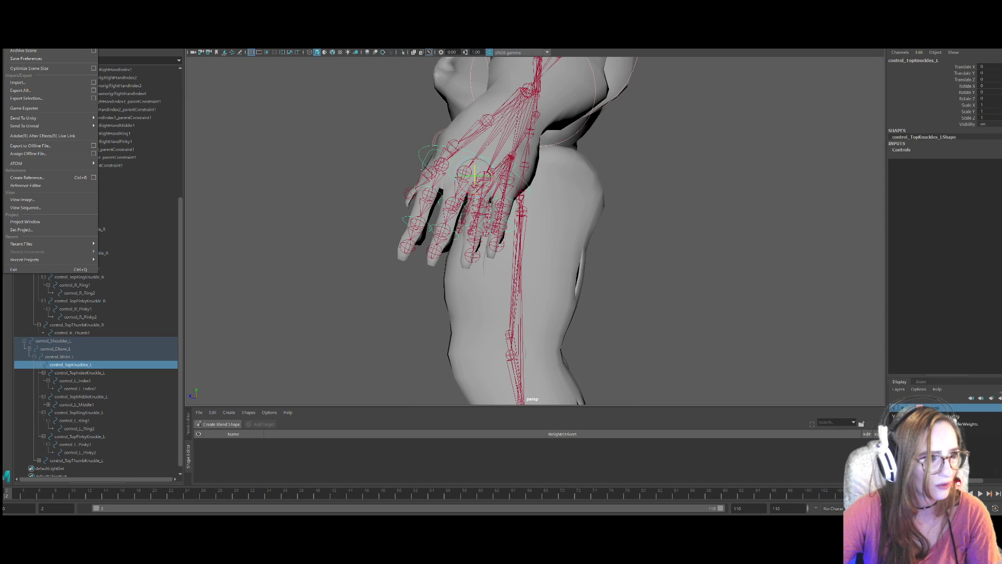
click(24, 26)
click(488, 272)
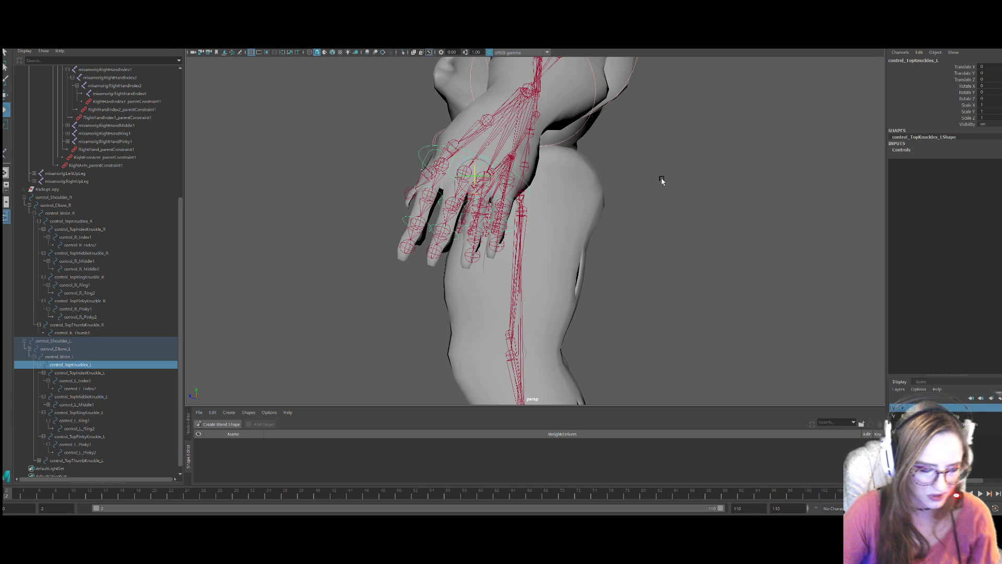
Clear the selection and examine the arm controls on both sides of the whole character from the front.
scroll(674, 178, down, 6)
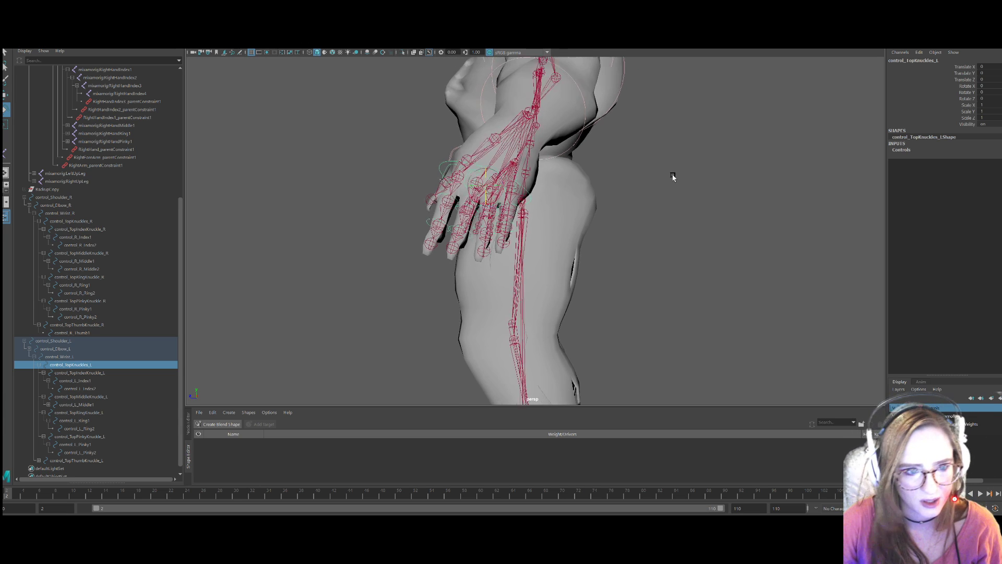
alt+drag(611, 189, 672, 193)
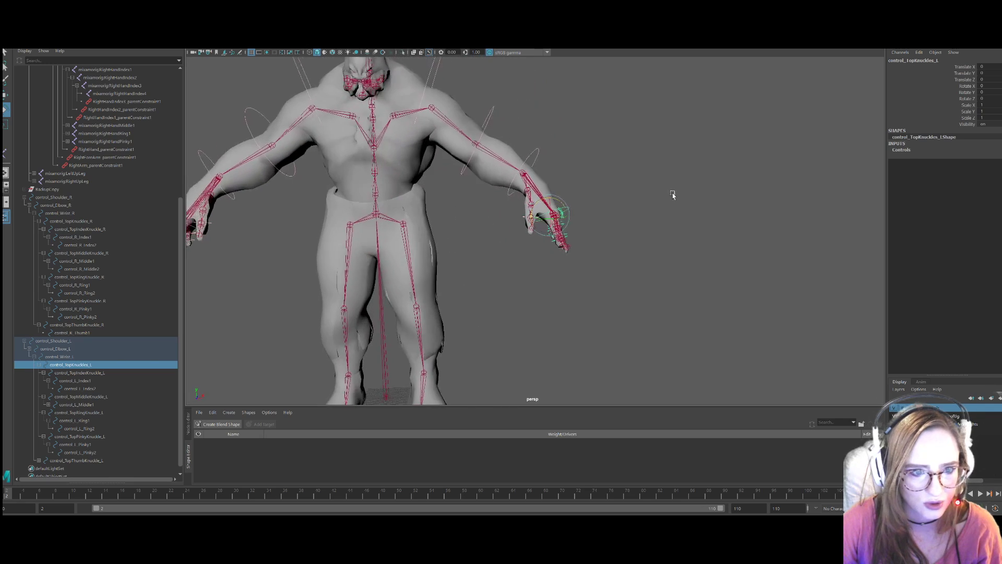
alt+middle_drag(522, 232, 697, 228)
click(687, 243)
scroll(686, 244, down, 3)
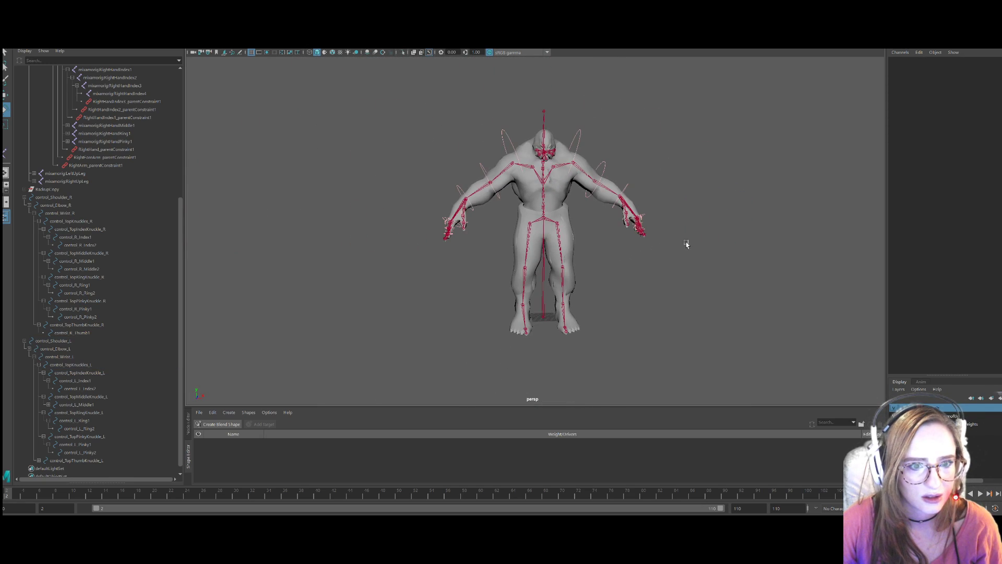
scroll(641, 254, up, 5)
alt+drag(647, 257, 601, 240)
scroll(600, 240, down, 4)
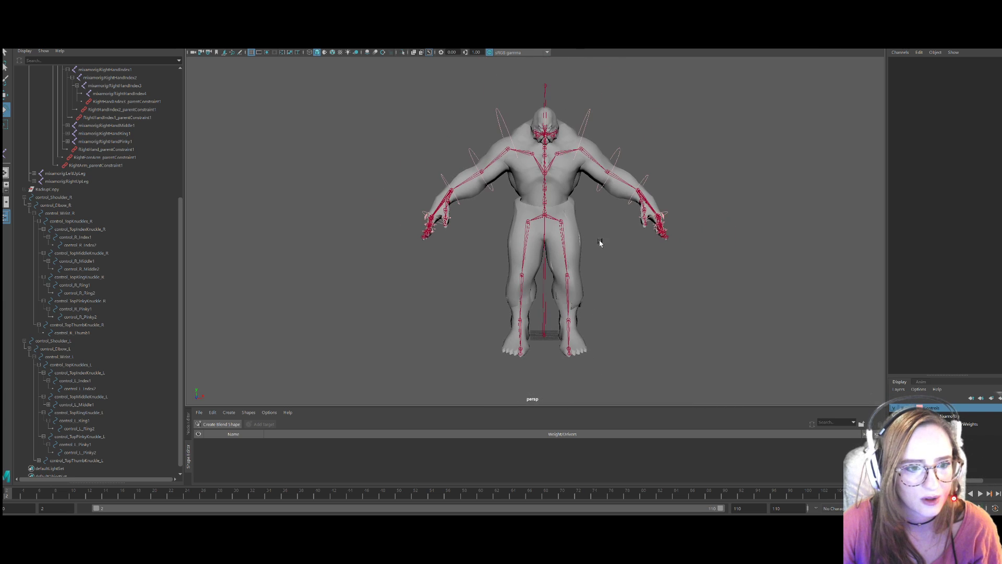
scroll(590, 231, up, 4)
scroll(581, 231, down, 6)
scroll(582, 231, up, 2)
Collapse the control_Shoulder_R and control_Shoulder_L hierarchies in the Outliner.
click(24, 197)
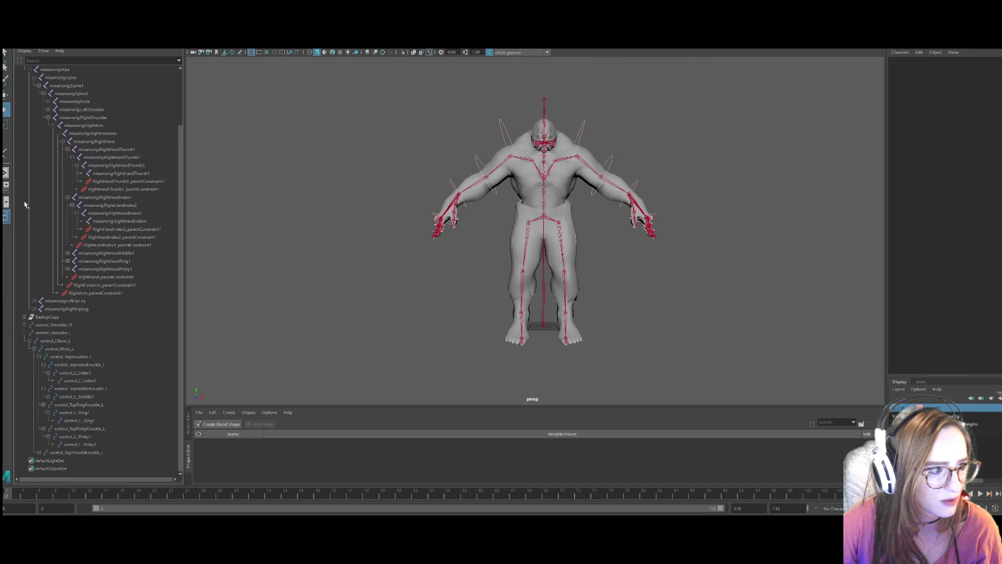
click(25, 333)
Test-rotate the RightUpLeg joint to see how the leg deforms, and undo the rotation.
scroll(386, 277, up, 5)
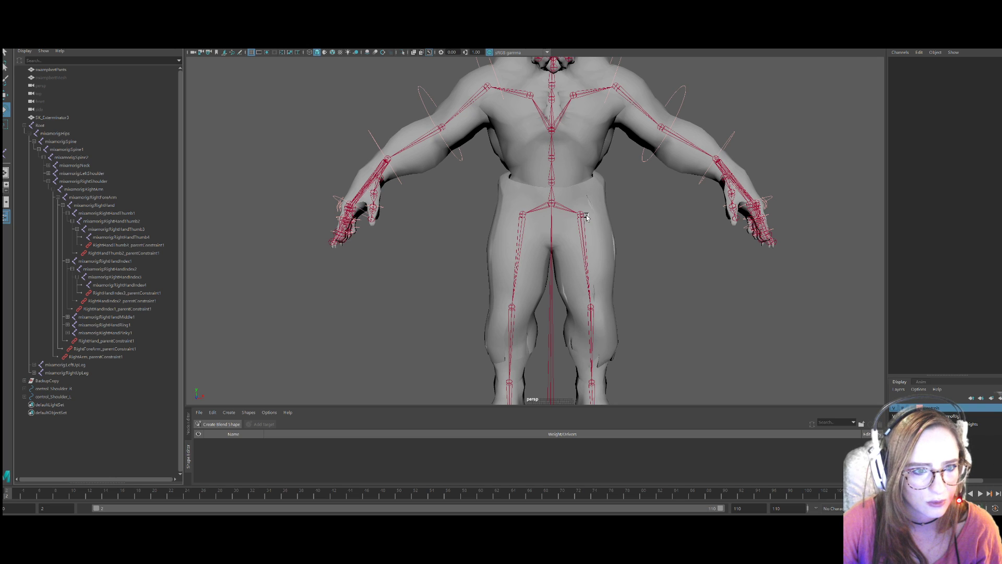
alt+drag(492, 223, 543, 193)
click(557, 201)
key(ctrl+z)
click(540, 216)
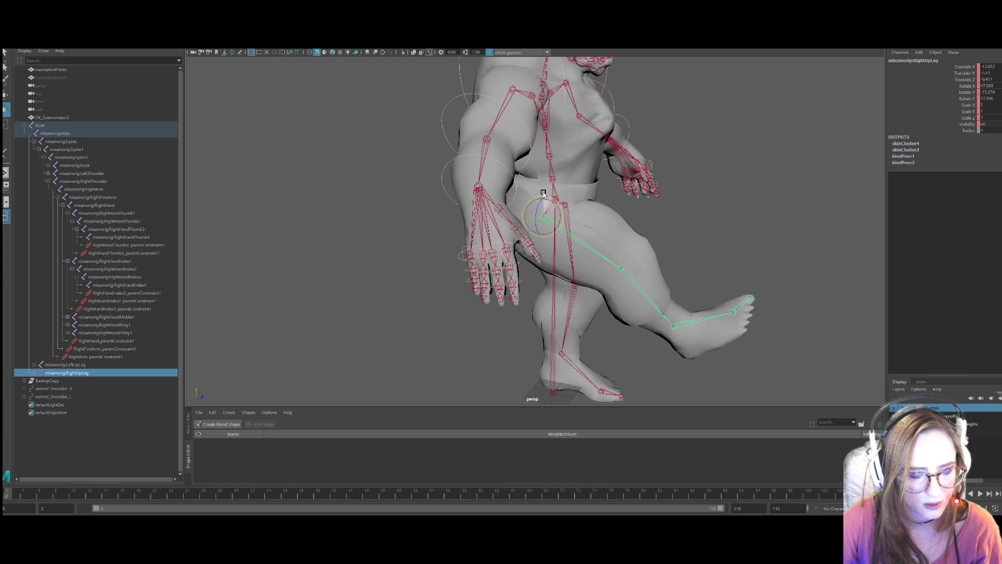
key(ctrl+z)
Test-rotate the RightUpLeg and LeftUpLeg joints together, and undo the rotation.
alt+drag(676, 248, 590, 226)
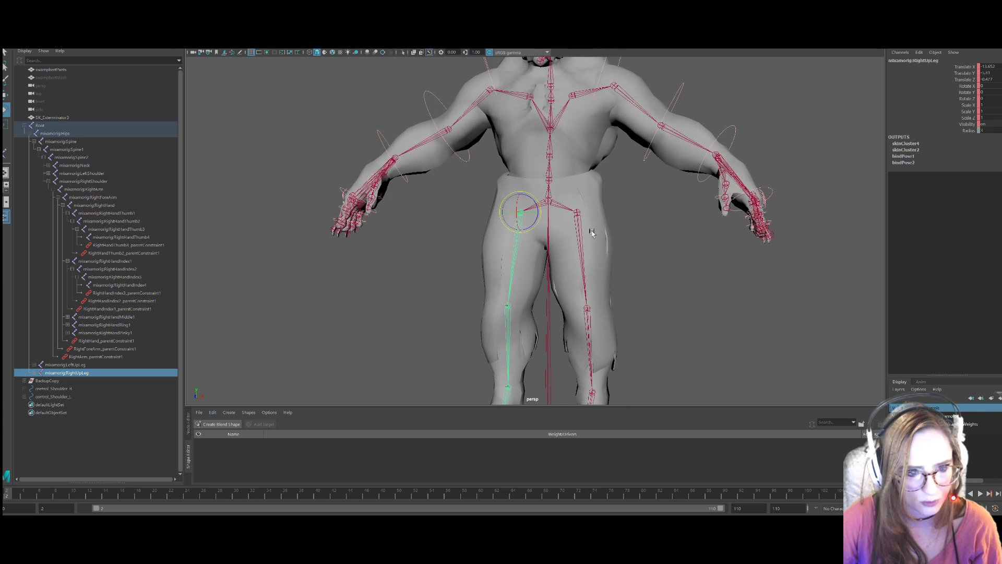
shift+click(575, 209)
mouse_move(570, 216)
mouse_down()
mouse_move(573, 183)
mouse_move(565, 218)
mouse_move(561, 192)
mouse_move(562, 223)
mouse_move(559, 191)
mouse_move(557, 224)
mouse_move(556, 175)
mouse_move(555, 225)
mouse_up()
key(ctrl+z)
key(shift+z)
key(ctrl+z)
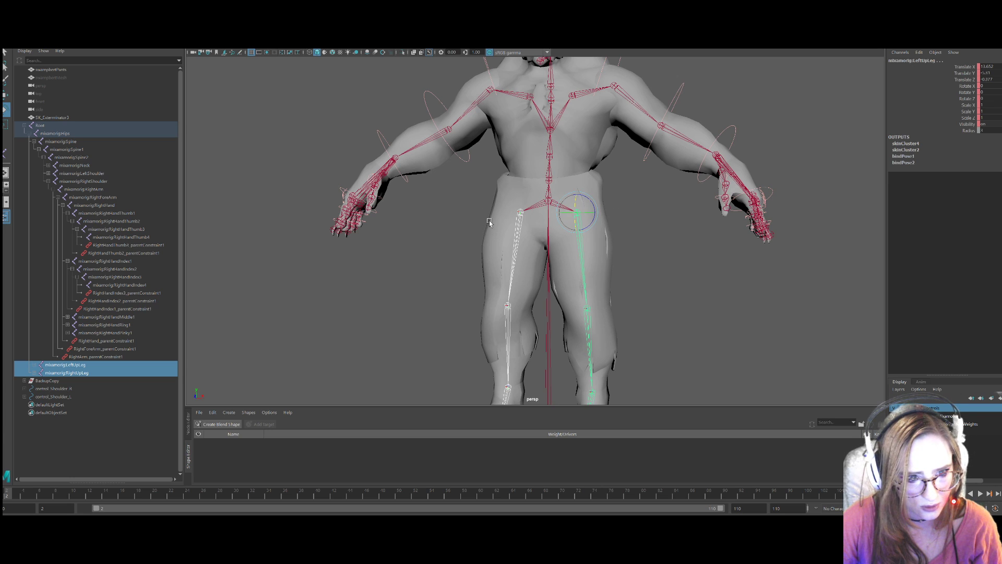
Examine the leg, foot and torso joints from several angles and clear the joint selection.
scroll(598, 317, down, 3)
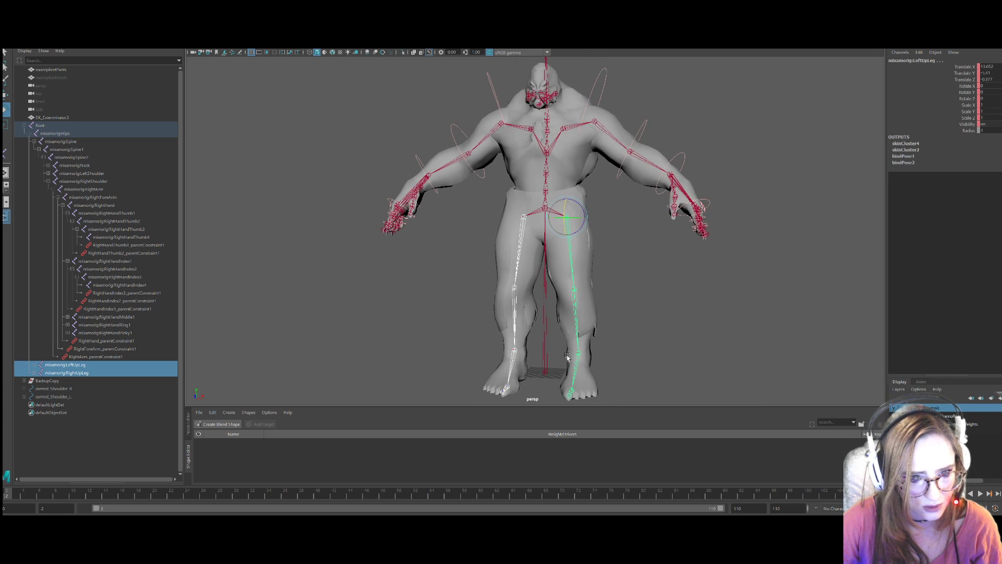
alt+drag(636, 372, 515, 402)
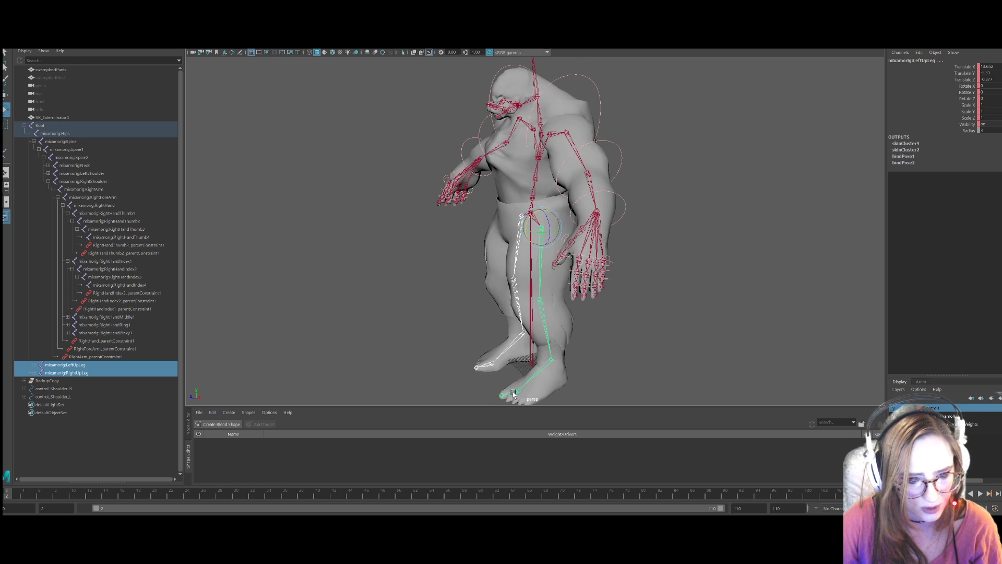
alt+drag(566, 368, 617, 362)
scroll(617, 339, up, 2)
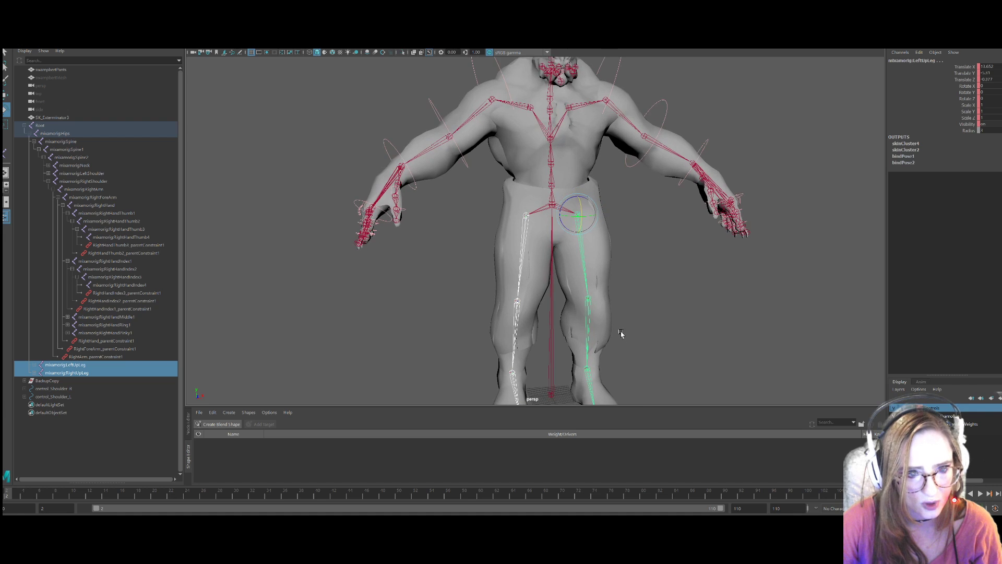
scroll(697, 278, up, 2)
scroll(693, 277, down, 2)
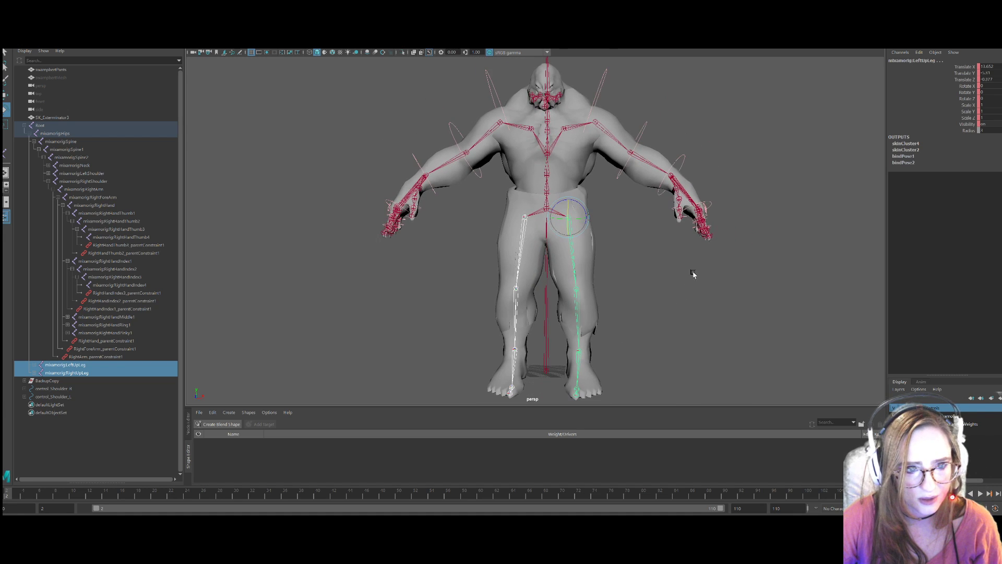
alt+middle_drag(640, 246, 655, 316)
scroll(655, 316, up, 3)
click(684, 329)
scroll(679, 337, down, 2)
mouse_move(676, 340)
alt+mouse_down()
mouse_move(711, 336)
mouse_move(586, 351)
mouse_move(570, 330)
mouse_move(532, 324)
mouse_move(672, 331)
alt+mouse_up()
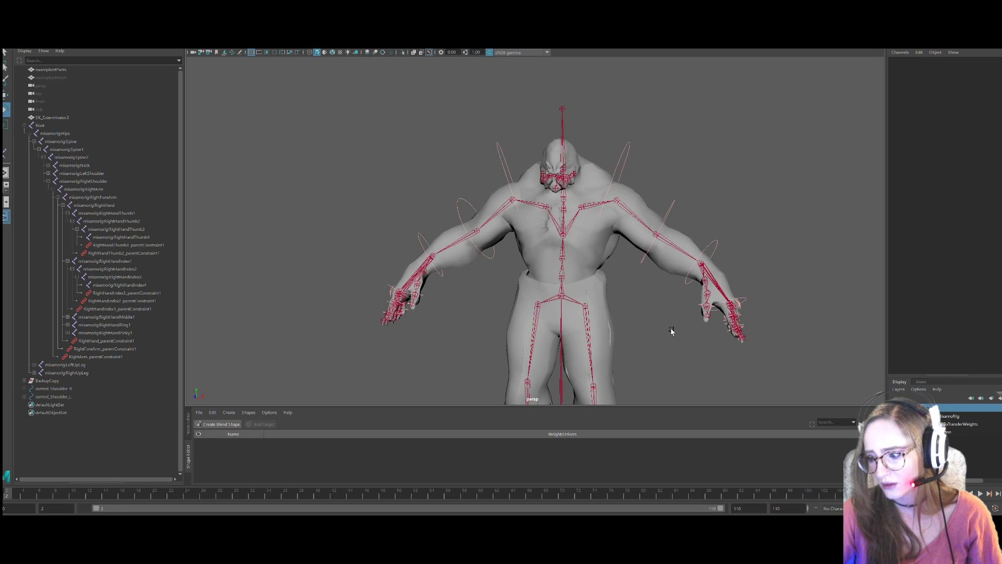
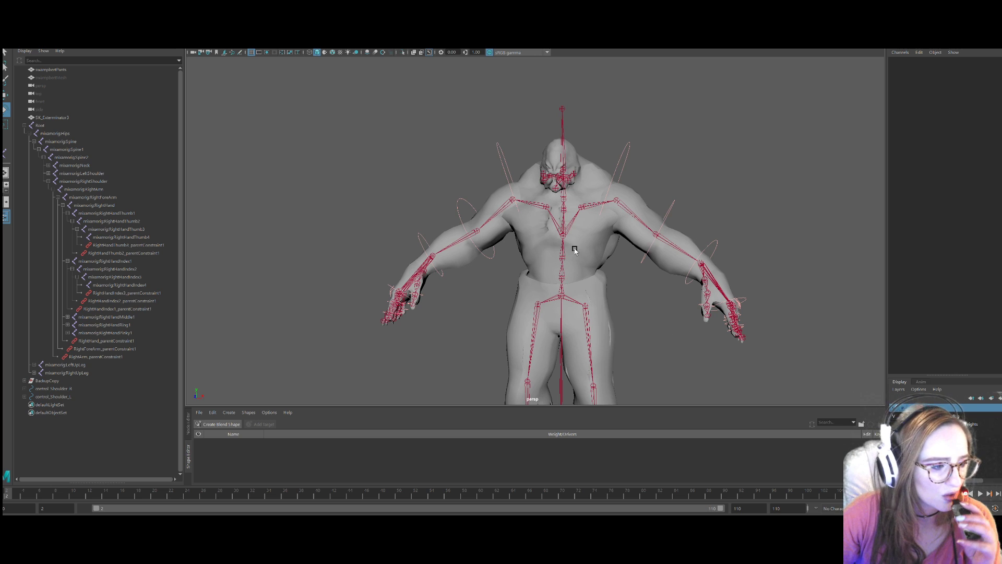
right_drag(646, 337, 626, 340)
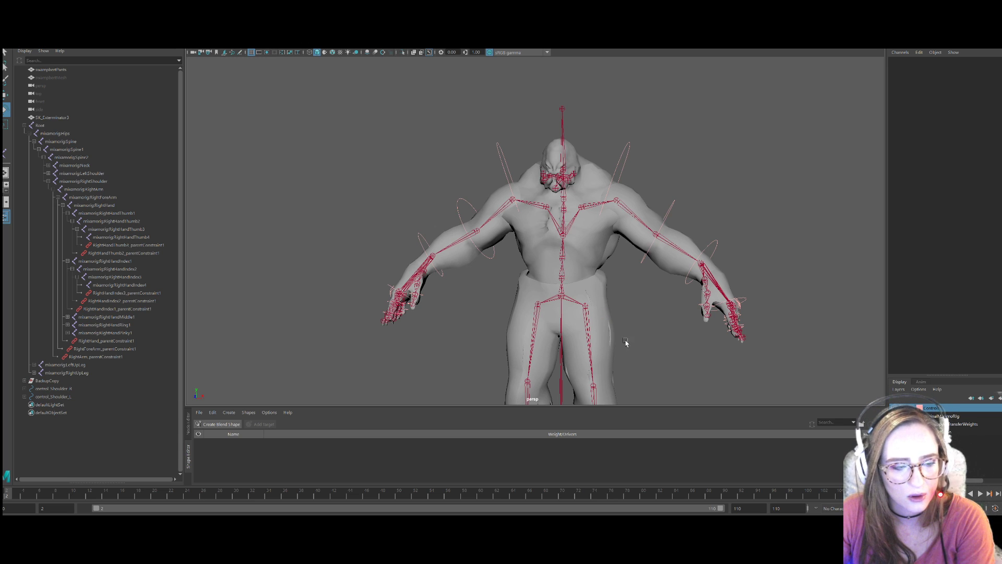
mouse_move(617, 324)
alt+mouse_down()
mouse_move(615, 333)
mouse_move(609, 324)
alt+mouse_up()
alt+middle_drag(661, 357, 674, 182)
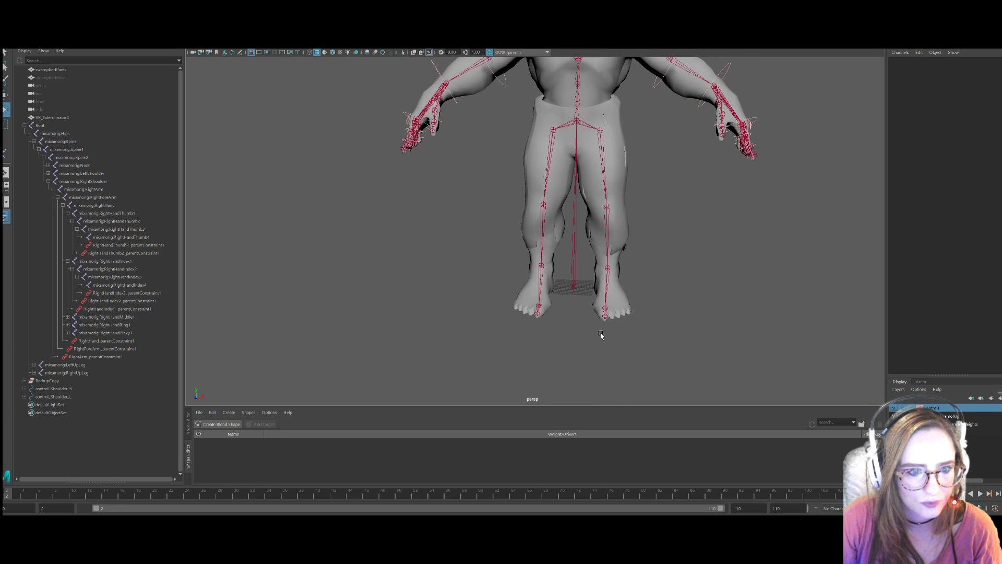
Create a NURBS circle at the origin between the feet and activate the Move tool on it.
click(32, 1)
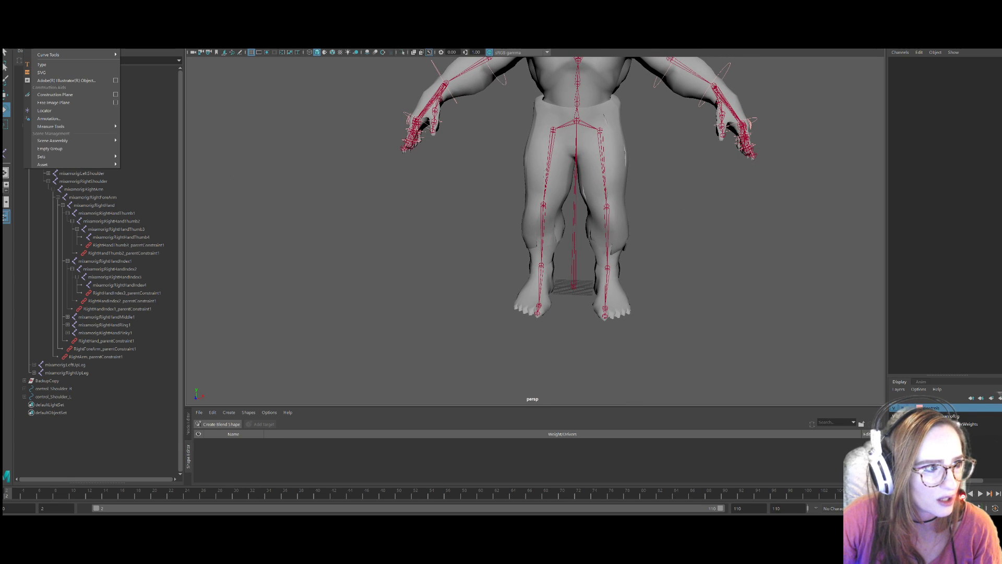
mouse_move(56, 15)
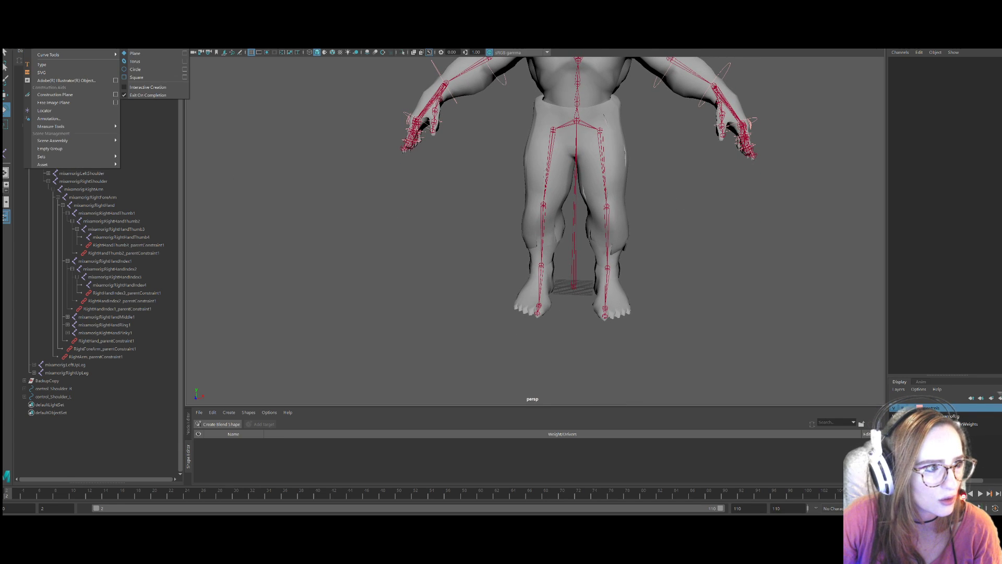
click(152, 72)
alt+drag(431, 171, 432, 194)
scroll(580, 270, up, 2)
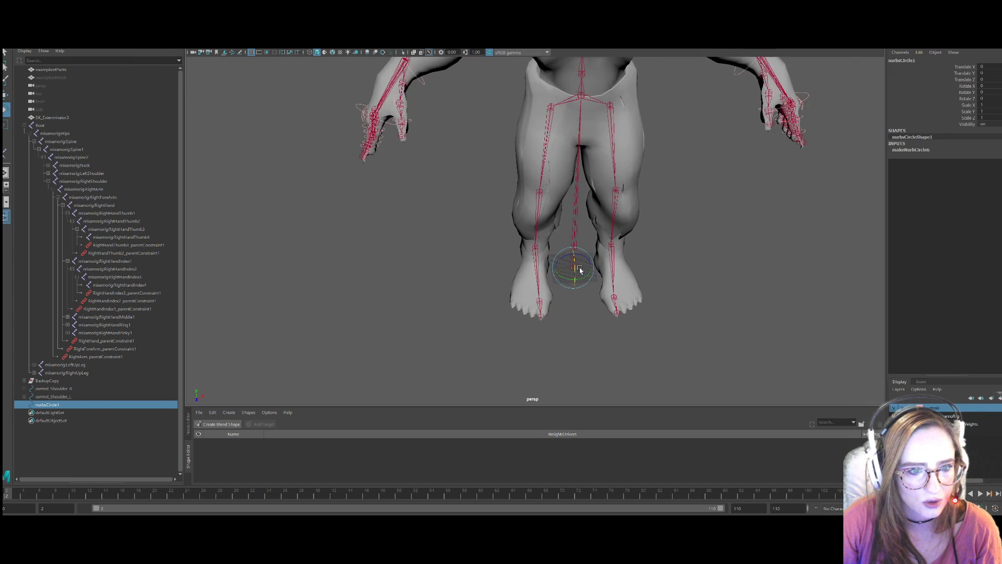
scroll(580, 269, up, 3)
alt+middle_drag(632, 285, 512, 284)
key(w)
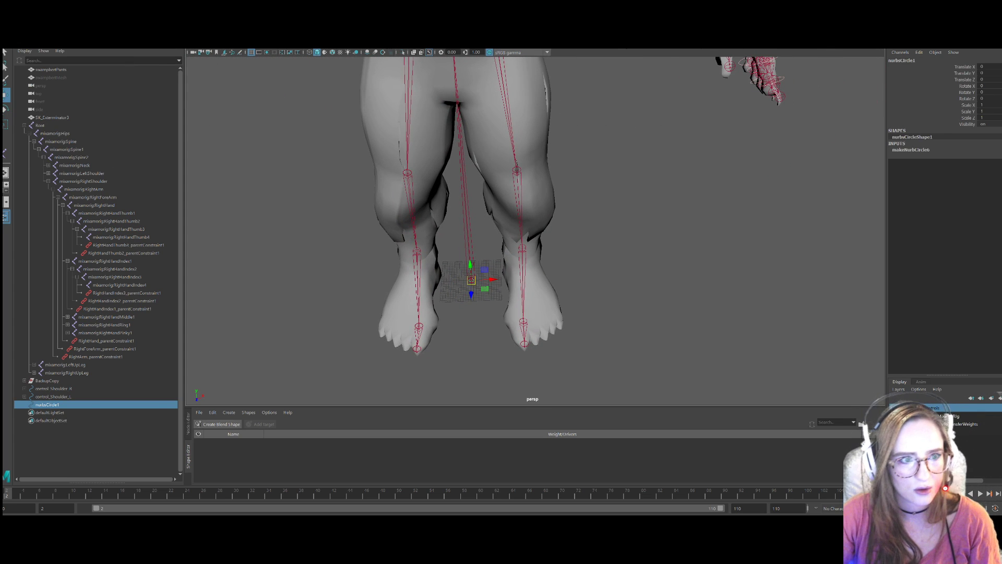
Set the new circle's Scale X, Y and Z to 10.
scroll(541, 211, down, 6)
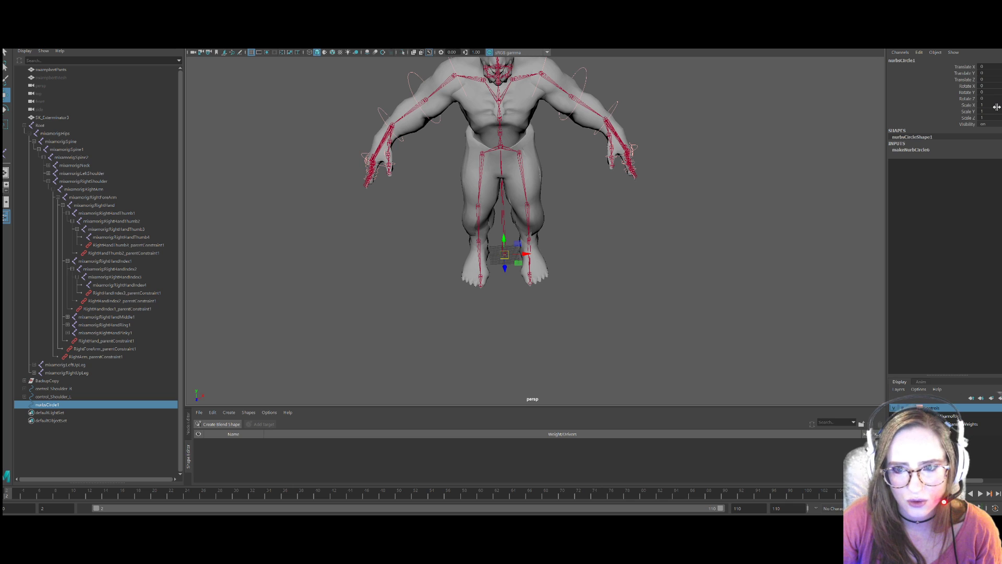
drag(984, 105, 984, 118)
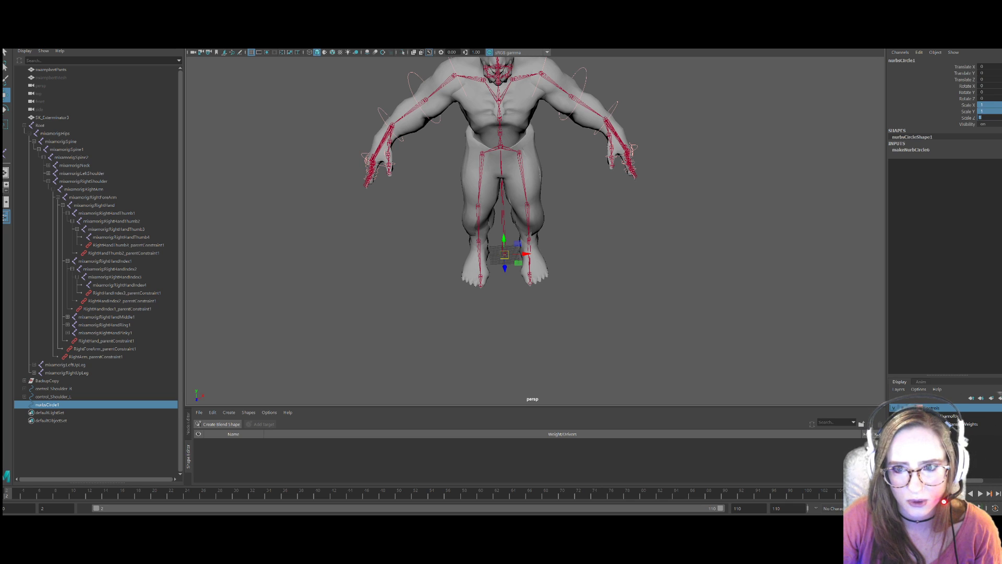
text(10)
key(Return)
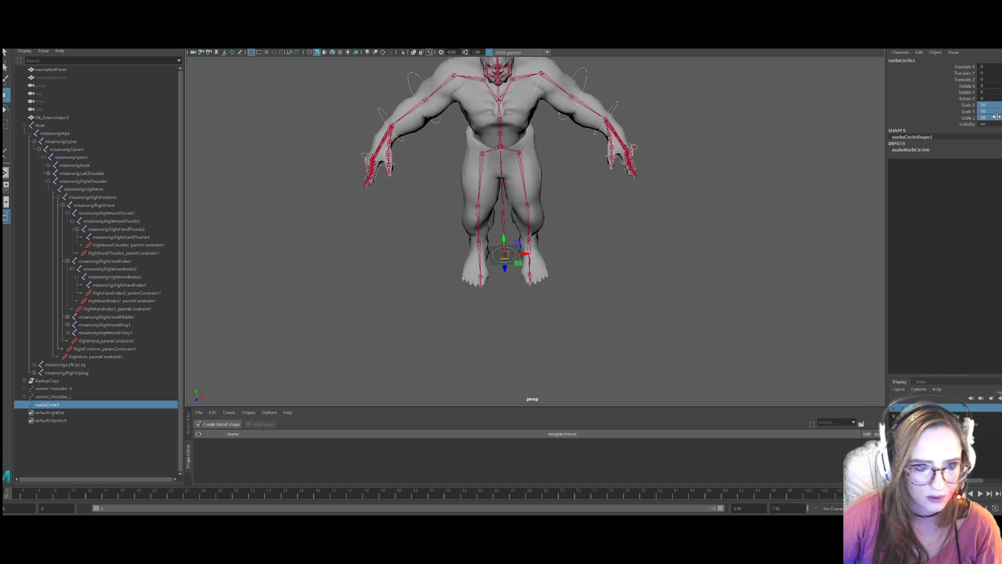
Reselect the circle between the feet and set its Scale X, Y and Z to 40.
double_click(982, 104)
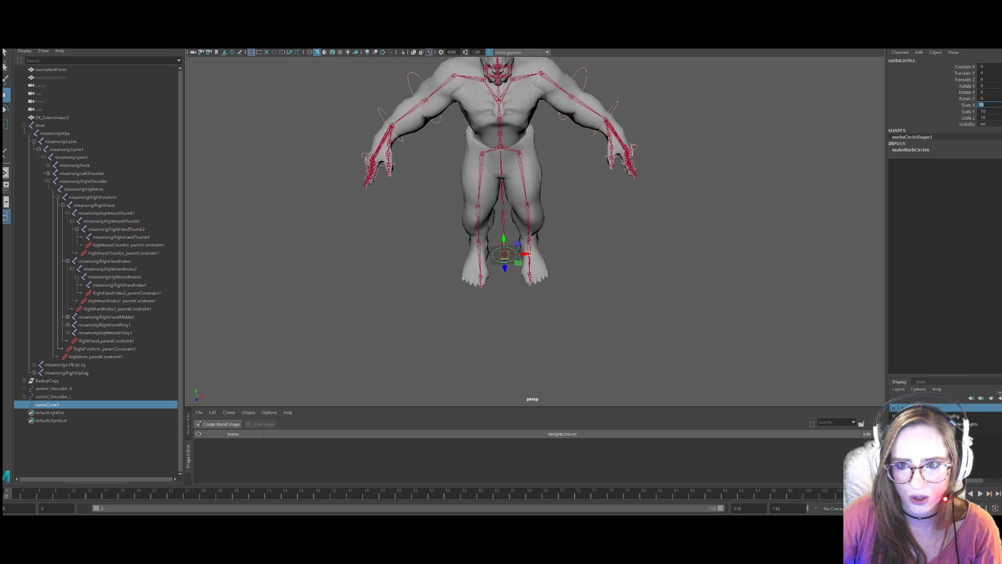
click(814, 117)
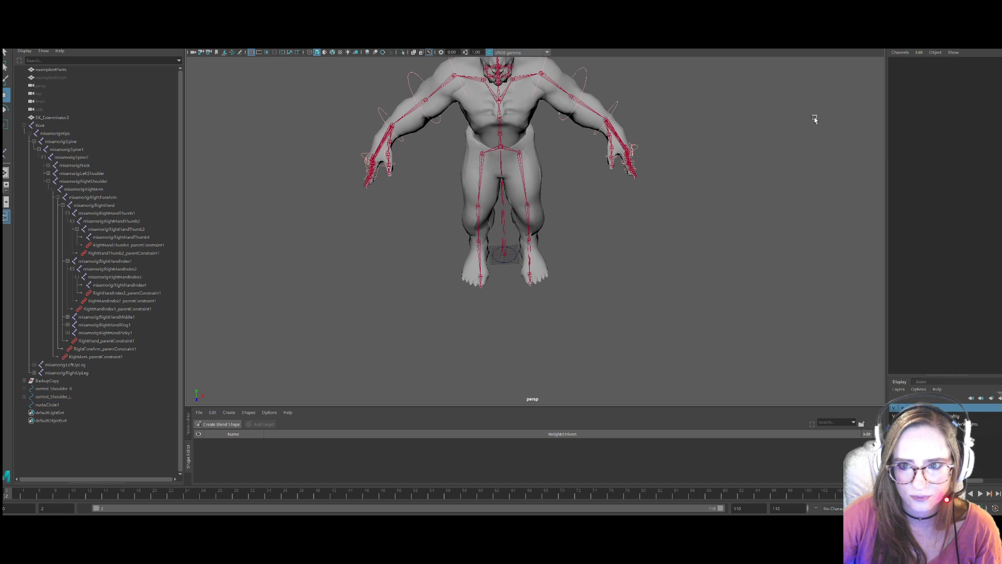
click(509, 263)
drag(984, 105, 990, 117)
key(Return)
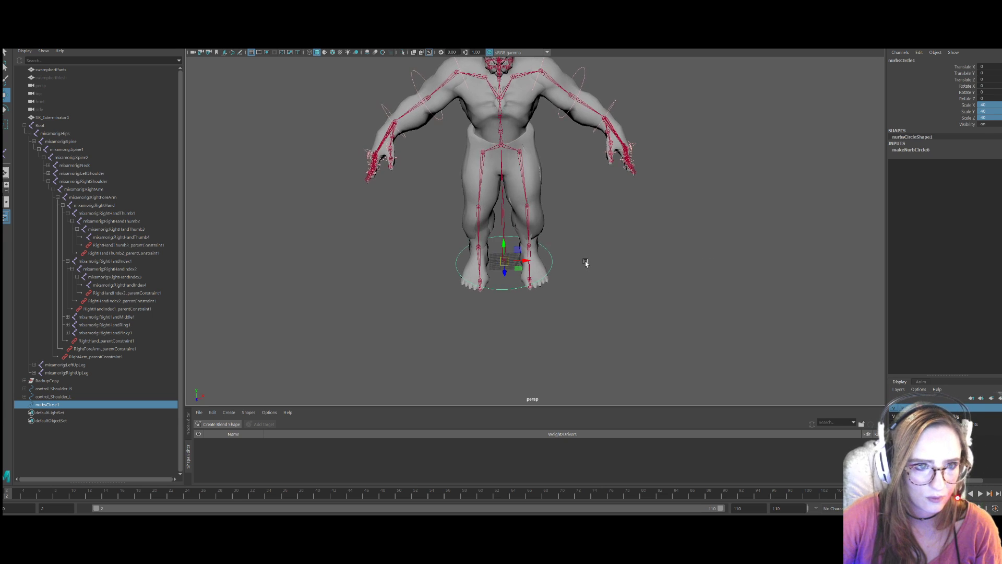
Raise the circle along the Y axis to the character's chest, at a Translate Y of about 145.
drag(509, 250, 534, 96)
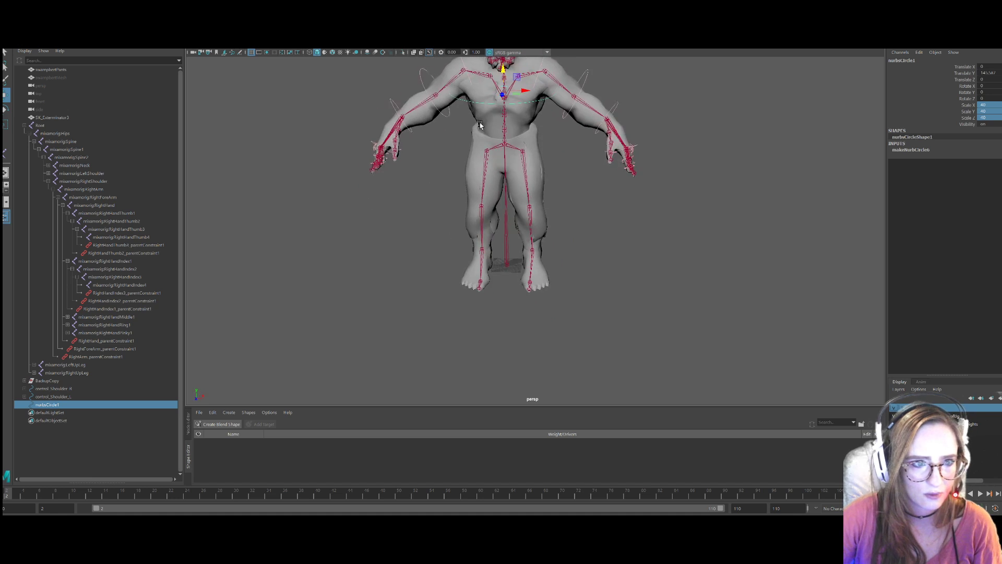
scroll(532, 89, up, 5)
scroll(724, 331, down, 5)
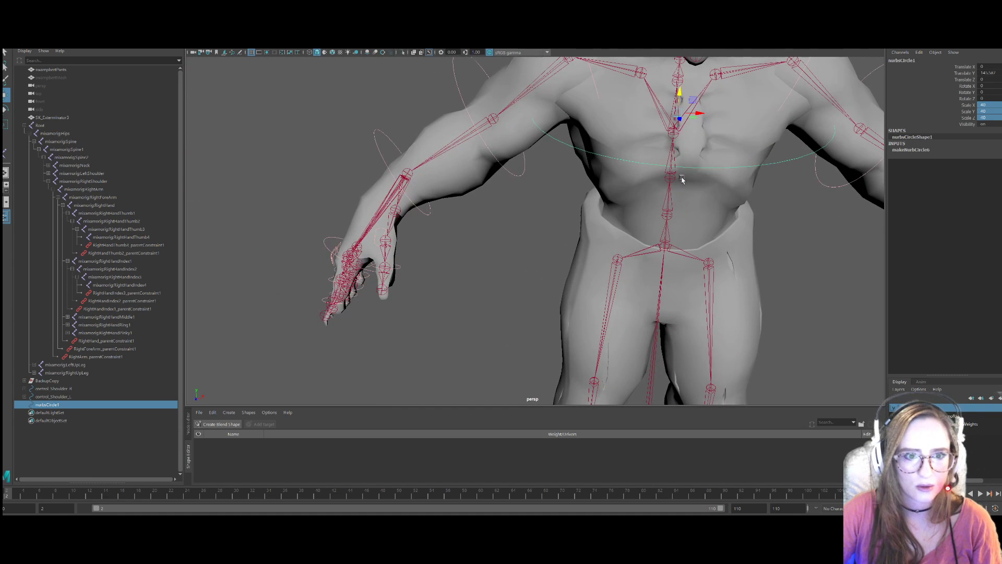
scroll(670, 226, down, 3)
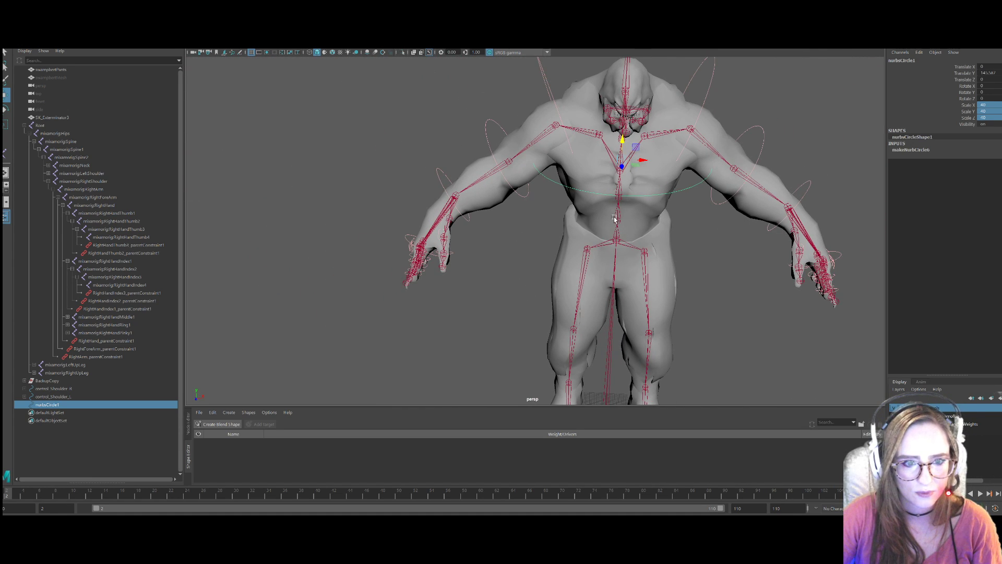
Test-rotate the Root joint between the feet and undo the rotation.
scroll(663, 237, up, 2)
alt+middle_drag(696, 248, 555, 204)
mouse_move(570, 203)
alt+mouse_down()
mouse_move(524, 194)
mouse_move(584, 206)
alt+mouse_up()
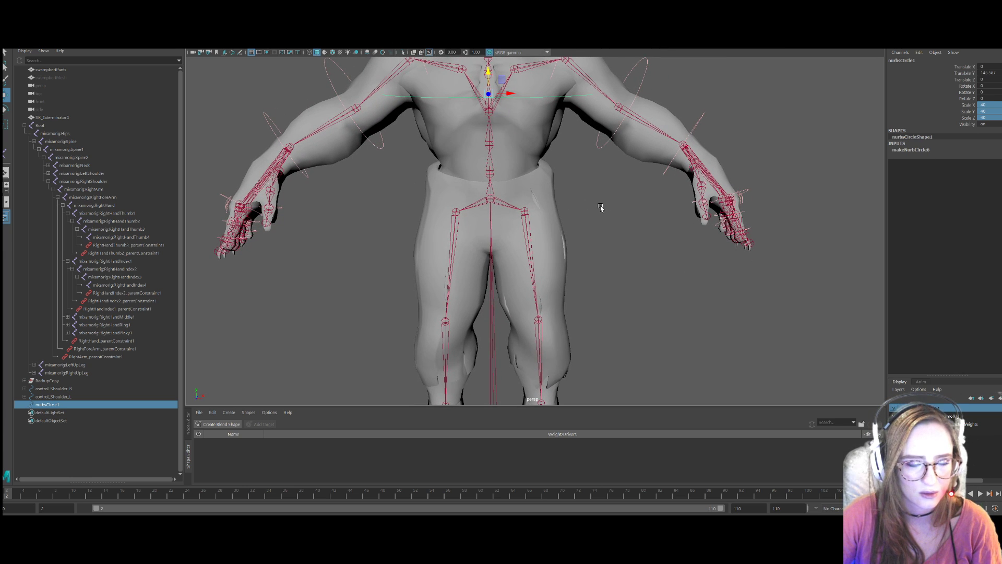
scroll(600, 207, down, 5)
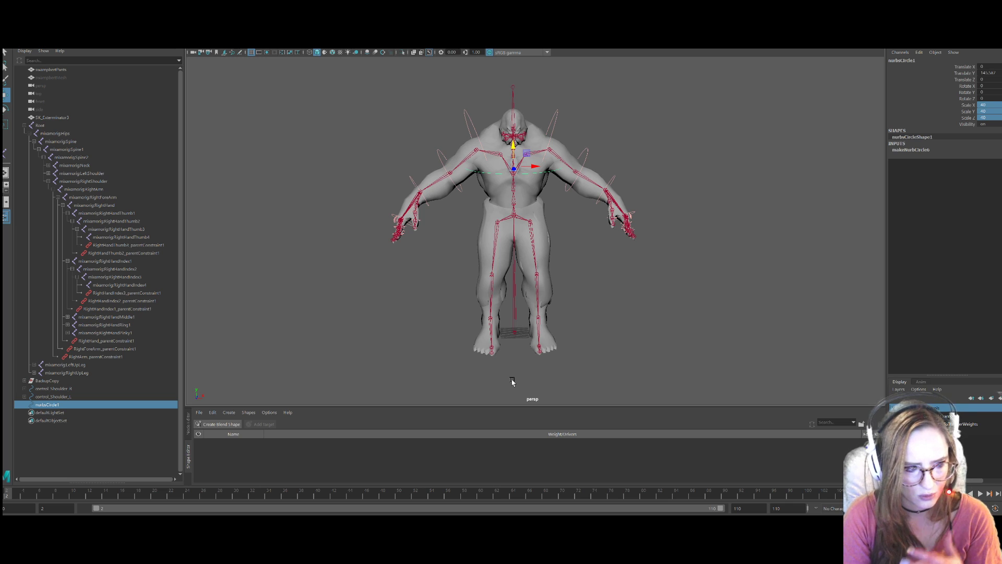
click(516, 333)
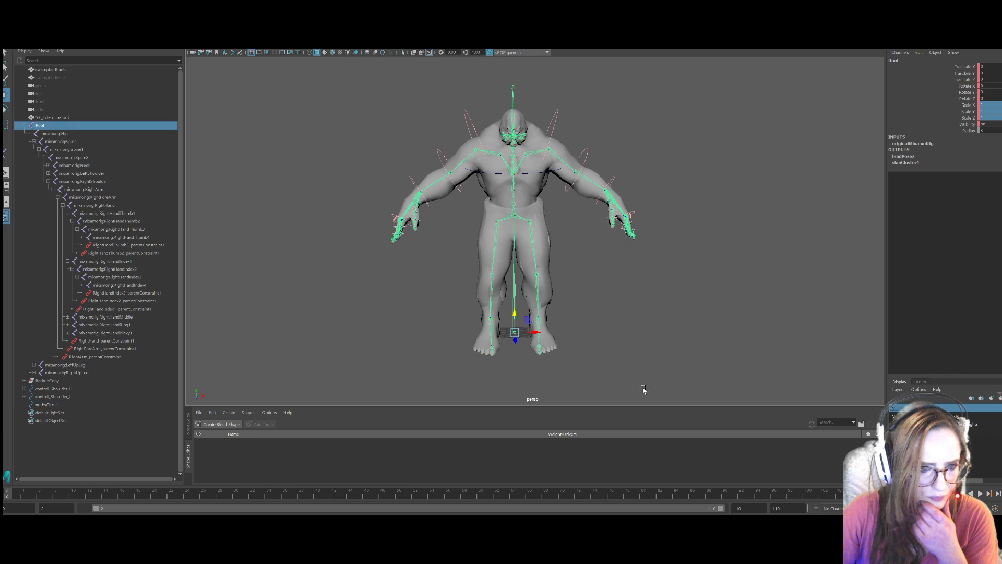
key(e)
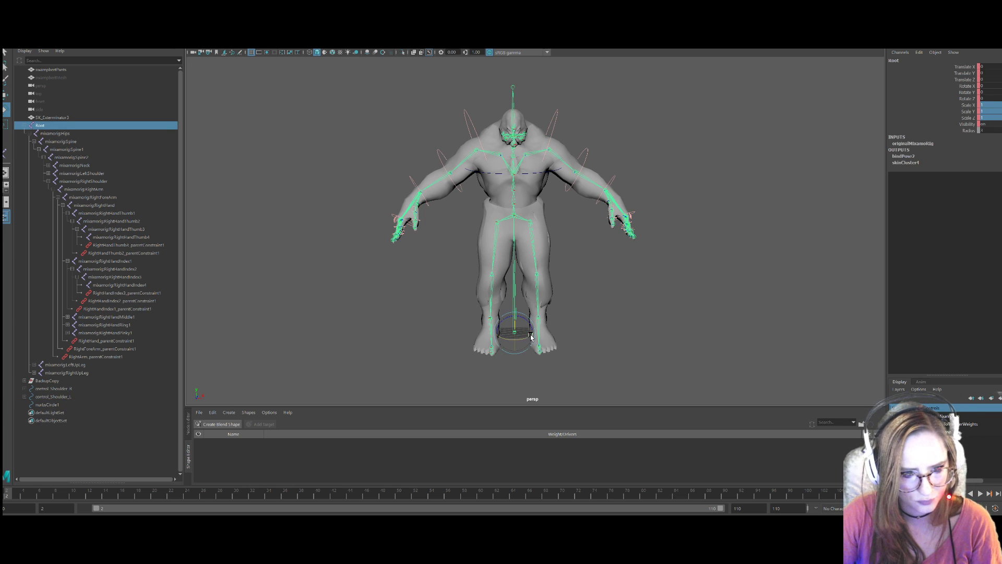
mouse_move(530, 338)
mouse_down()
mouse_move(507, 345)
mouse_move(555, 334)
mouse_move(505, 329)
mouse_move(543, 334)
mouse_up()
key(ctrl+z)
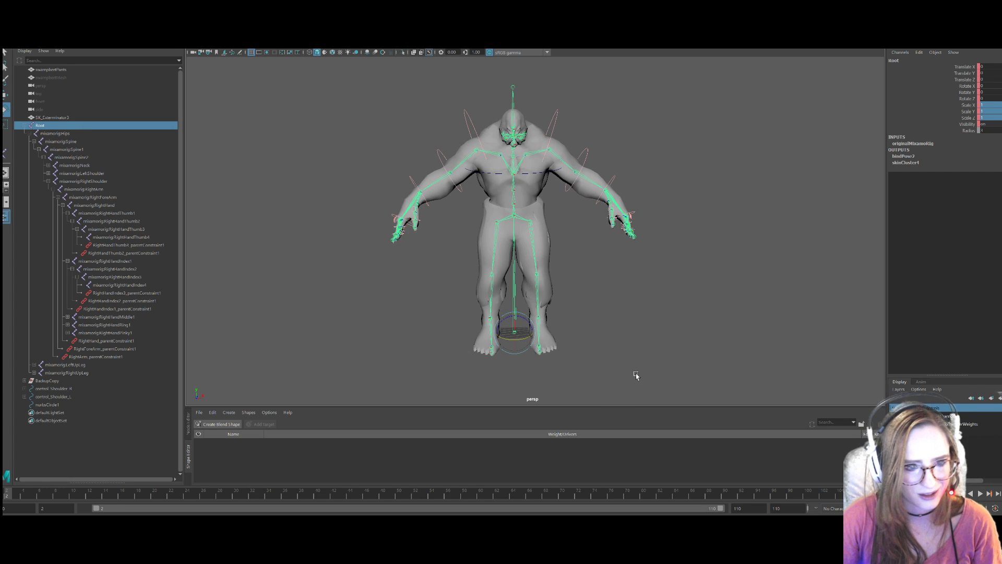
Lower the chest circle and shift it back towards the spine joint, to about Translate Y 140.7 and Translate Z -3.7.
scroll(635, 373, up, 6)
click(630, 376)
alt+middle_drag(630, 377, 676, 485)
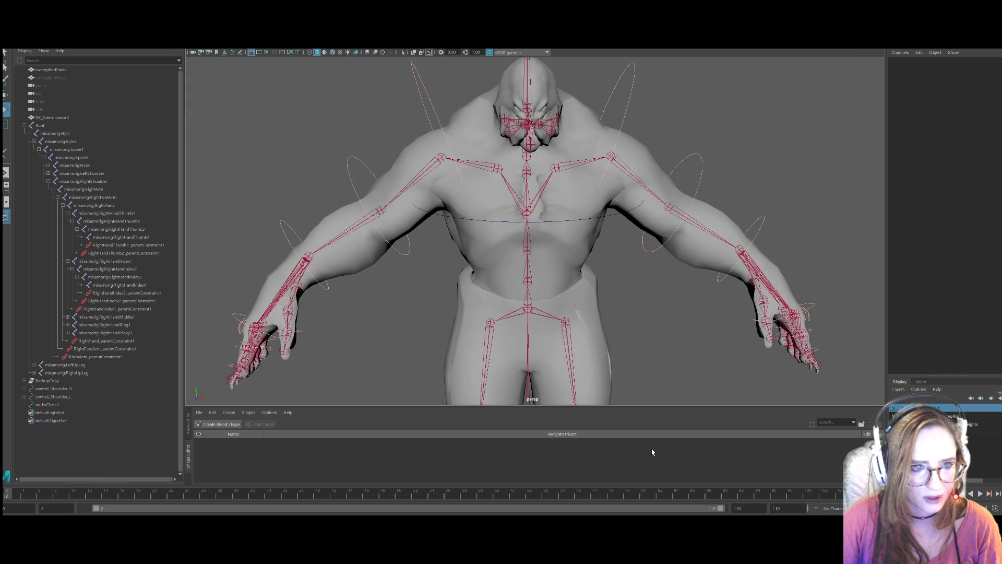
scroll(616, 381, down, 3)
mouse_move(610, 358)
alt+mouse_down()
mouse_move(671, 365)
mouse_move(615, 362)
mouse_move(610, 351)
alt+mouse_up()
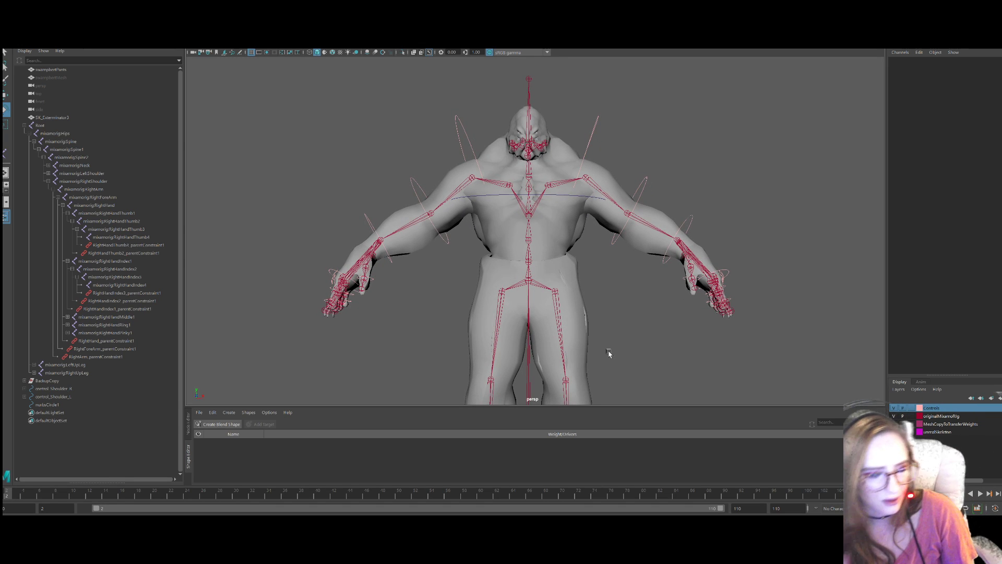
alt+drag(662, 365, 649, 405)
click(561, 273)
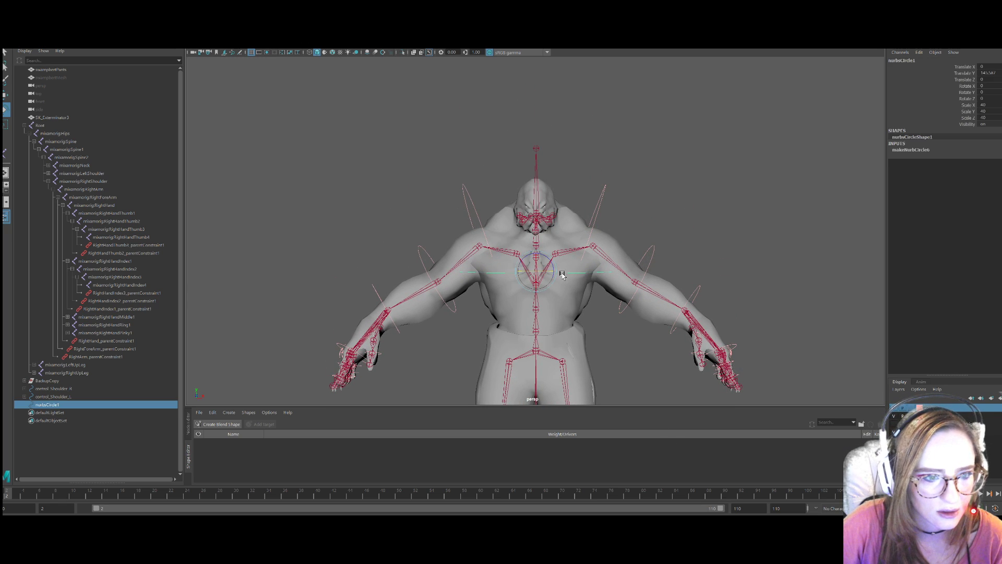
alt+drag(561, 273, 566, 320)
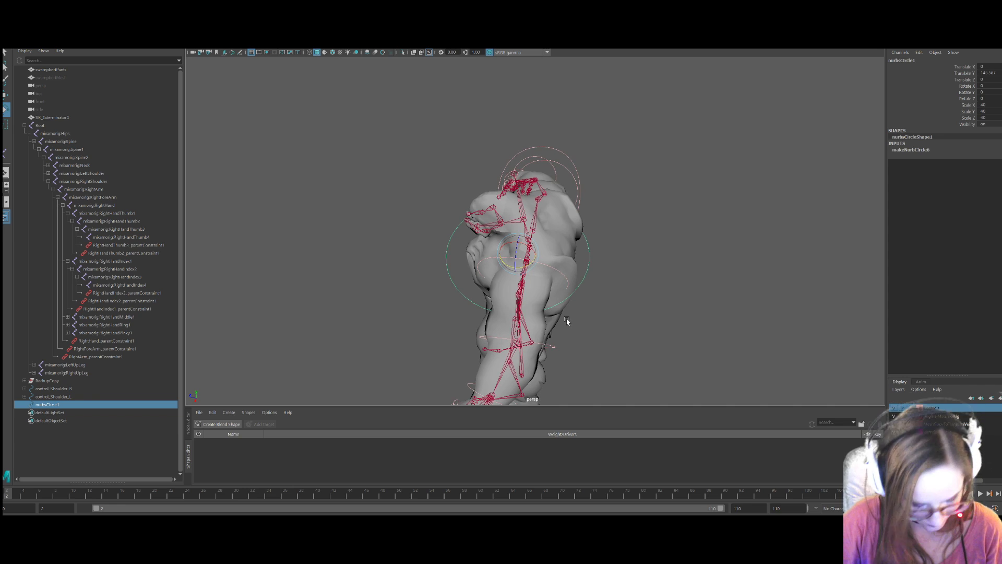
key(w)
drag(498, 252, 535, 263)
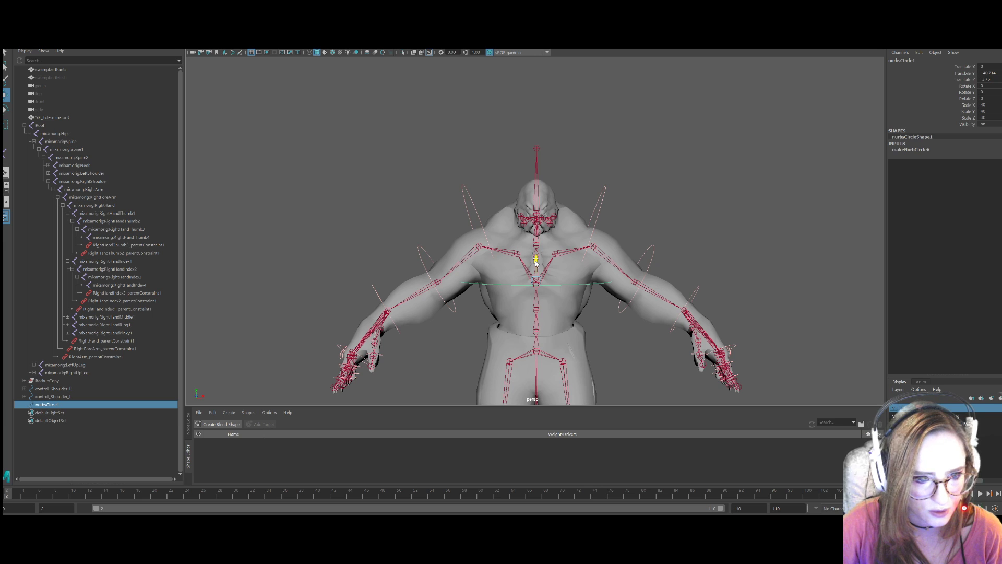
Test-rotate the Spine and Spine1 joints one at a time, undoing each rotation.
click(535, 334)
alt+drag(652, 360, 597, 365)
mouse_move(511, 314)
mouse_down()
mouse_move(497, 327)
mouse_move(519, 316)
mouse_move(500, 327)
mouse_up()
key(ctrl+z)
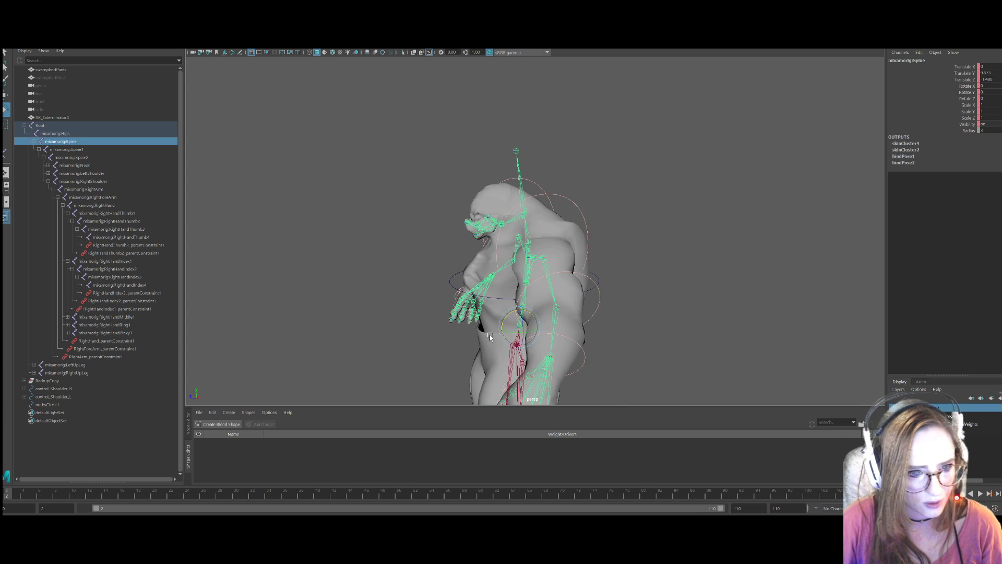
click(537, 322)
click(525, 308)
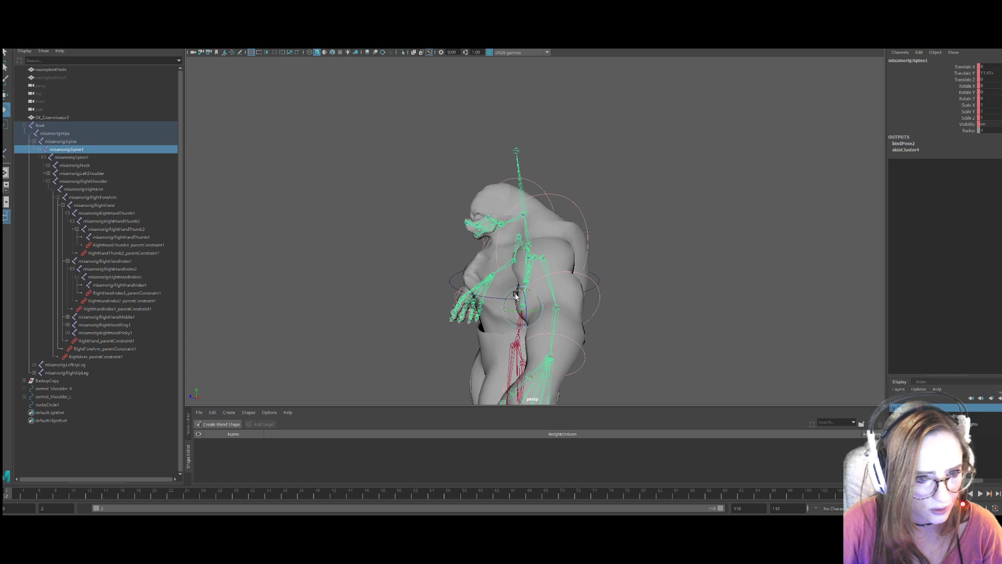
drag(517, 294, 516, 318)
key(ctrl+z)
Test-rotate the Spine2 and Neck joints one at a time, undoing each rotation.
alt+drag(602, 334, 655, 337)
click(532, 287)
mouse_move(533, 288)
mouse_down()
mouse_move(532, 299)
mouse_move(532, 269)
mouse_move(528, 278)
mouse_up()
key(ctrl+z)
click(532, 259)
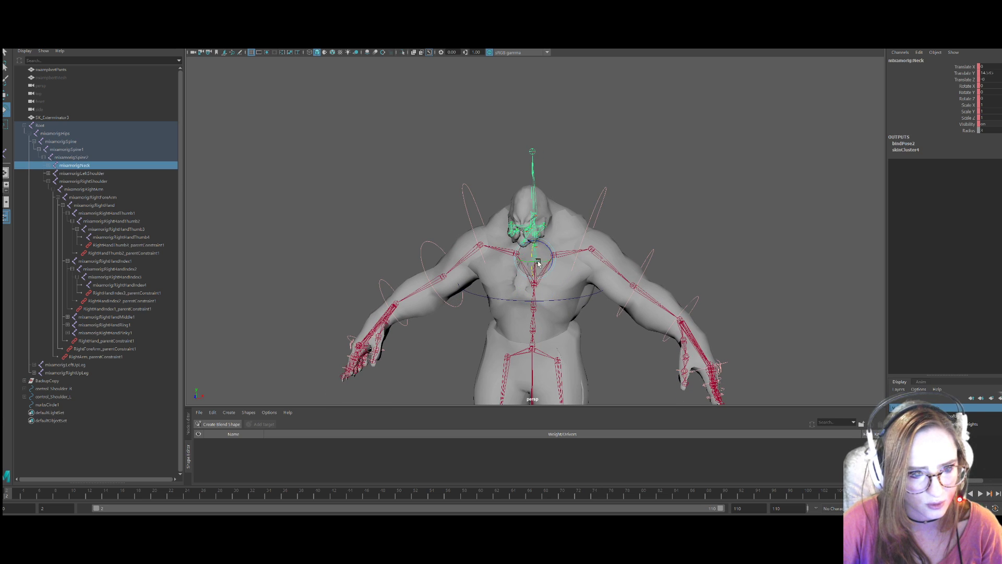
drag(530, 259, 607, 304)
key(ctrl+z)
scroll(609, 263, up, 5)
click(537, 345)
mouse_move(537, 345)
mouse_down()
mouse_move(519, 336)
mouse_move(539, 359)
mouse_move(512, 359)
mouse_move(544, 340)
mouse_move(531, 344)
mouse_up()
key(ctrl+z)
scroll(577, 322, down, 5)
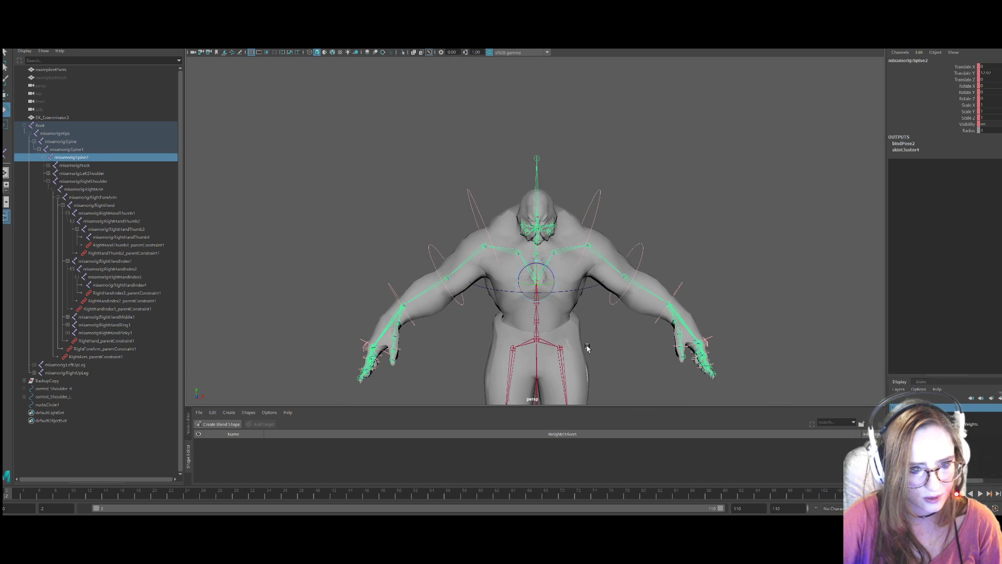
Switch the chest circle to control vertex editing and hide the originalMixamoRig layer.
click(572, 291)
scroll(590, 323, up, 4)
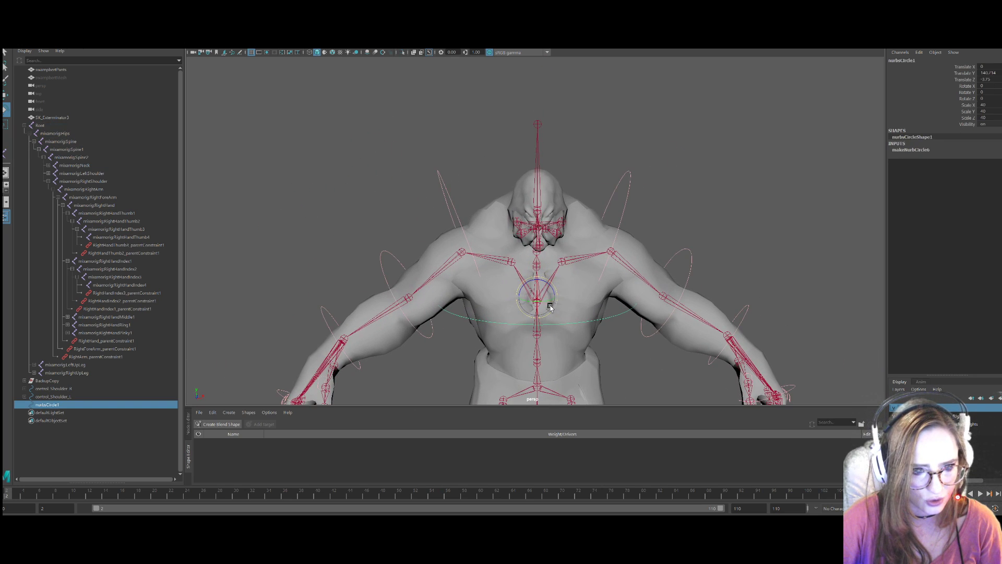
mouse_move(596, 325)
alt+mouse_down()
mouse_move(628, 361)
mouse_move(629, 376)
mouse_move(541, 352)
mouse_move(514, 358)
mouse_move(631, 362)
mouse_move(609, 335)
alt+mouse_up()
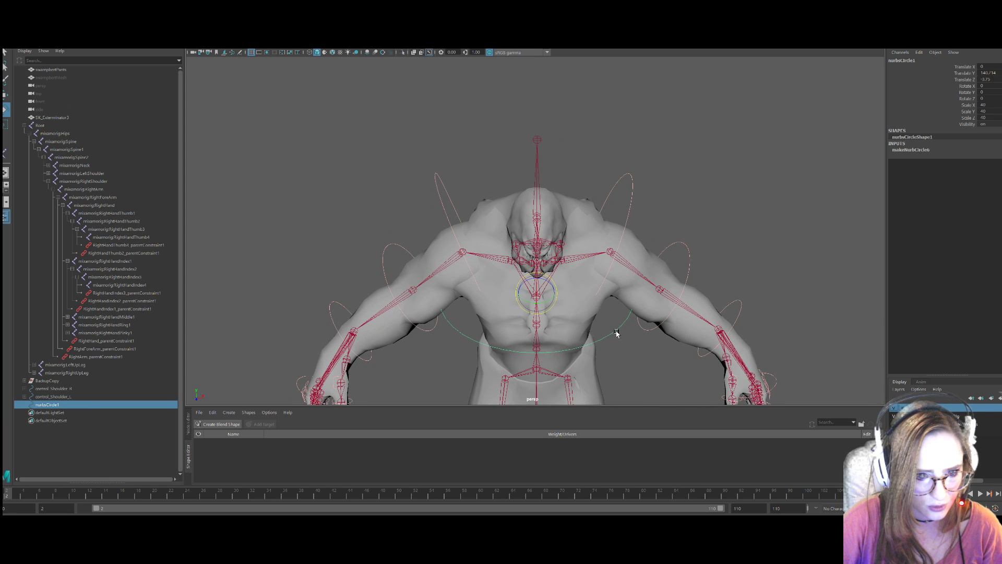
right_click(616, 332)
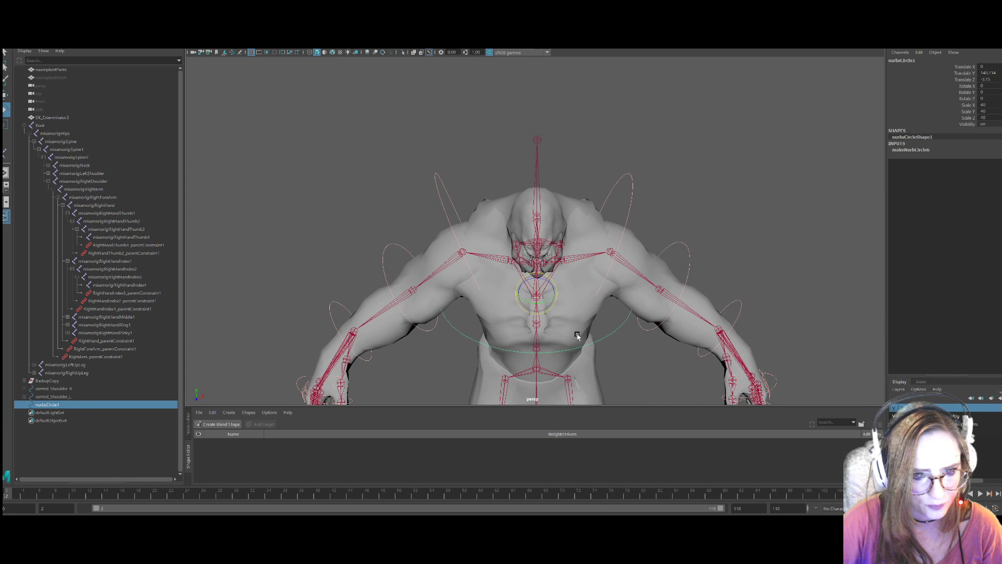
click(621, 339)
mouse_move(626, 346)
alt+mouse_down()
mouse_move(631, 362)
mouse_move(624, 350)
alt+mouse_up()
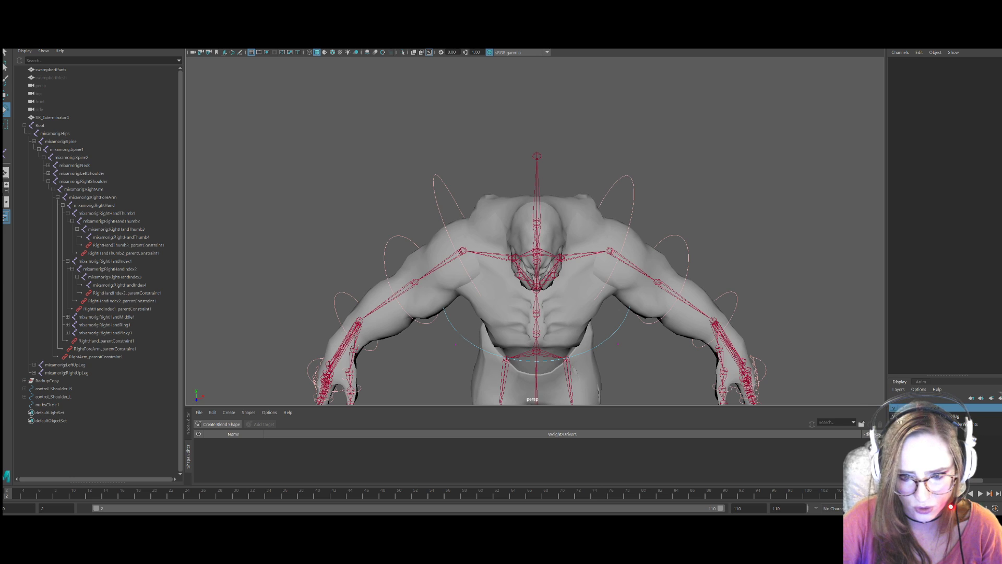
click(893, 417)
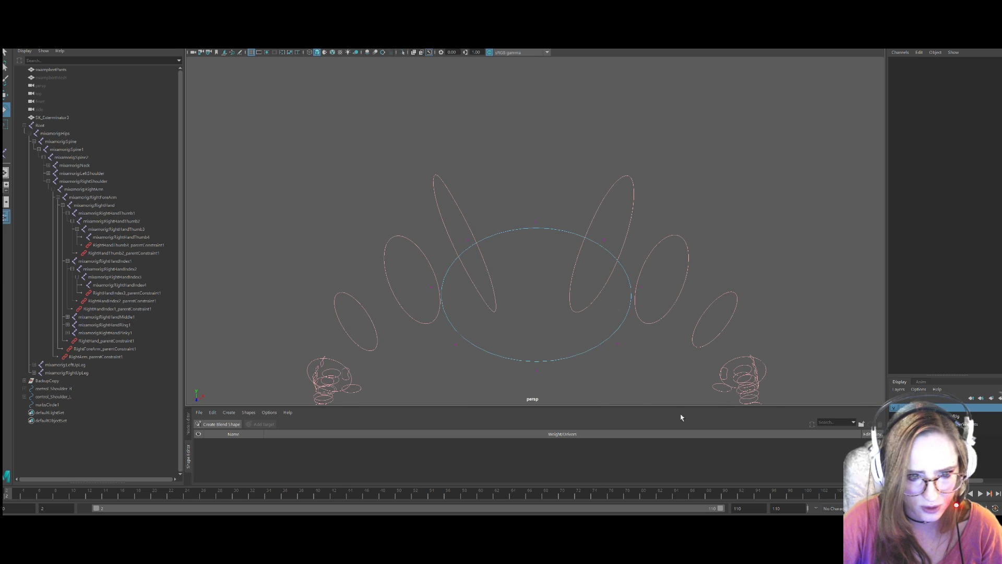
Scale the chest circle's two side control vertices slightly inward along X, and show the originalMixamoRig layer again.
click(432, 290)
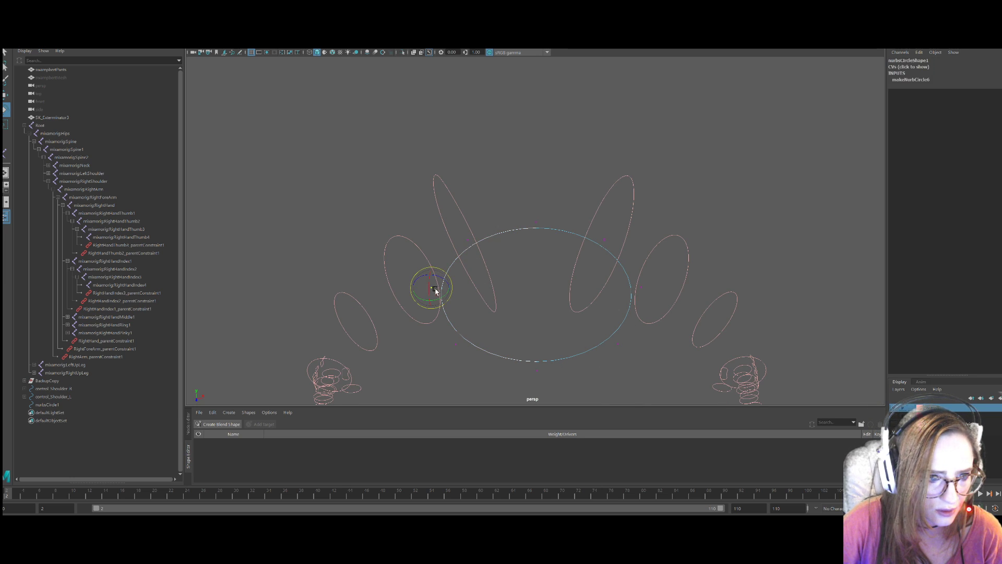
shift+click(641, 290)
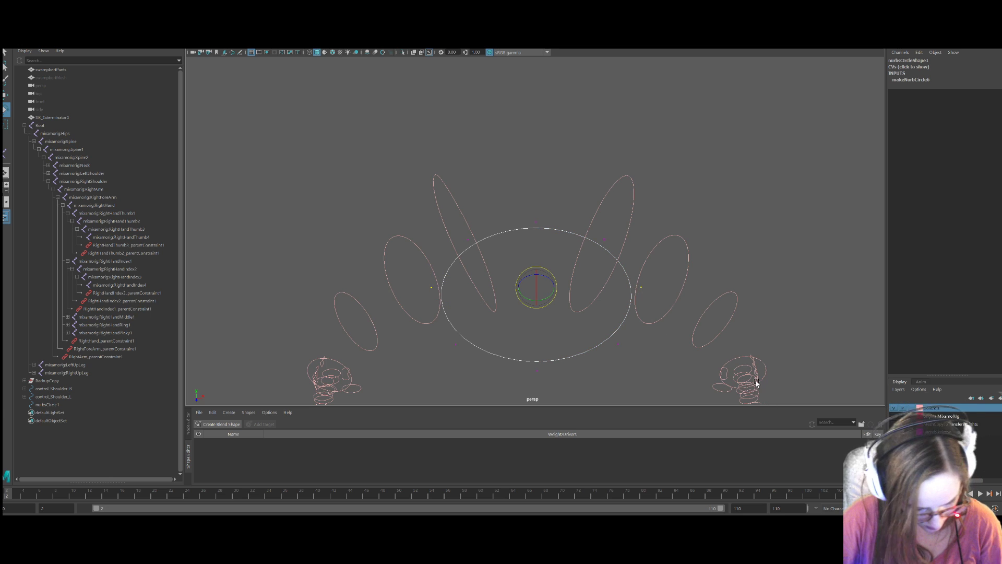
key(r)
drag(557, 288, 553, 291)
mouse_move(612, 351)
alt+mouse_down()
mouse_move(601, 339)
mouse_move(620, 346)
alt+mouse_up()
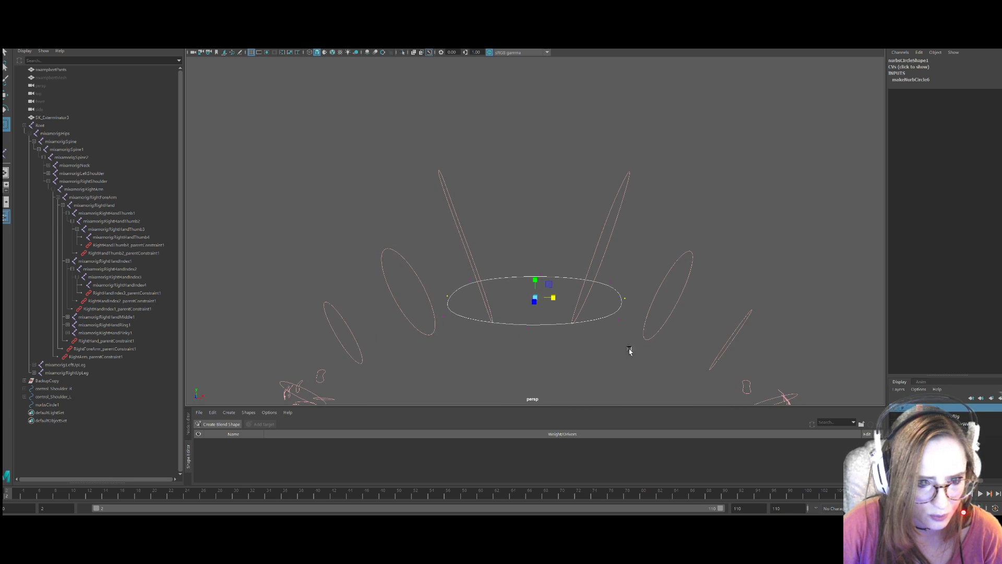
click(894, 417)
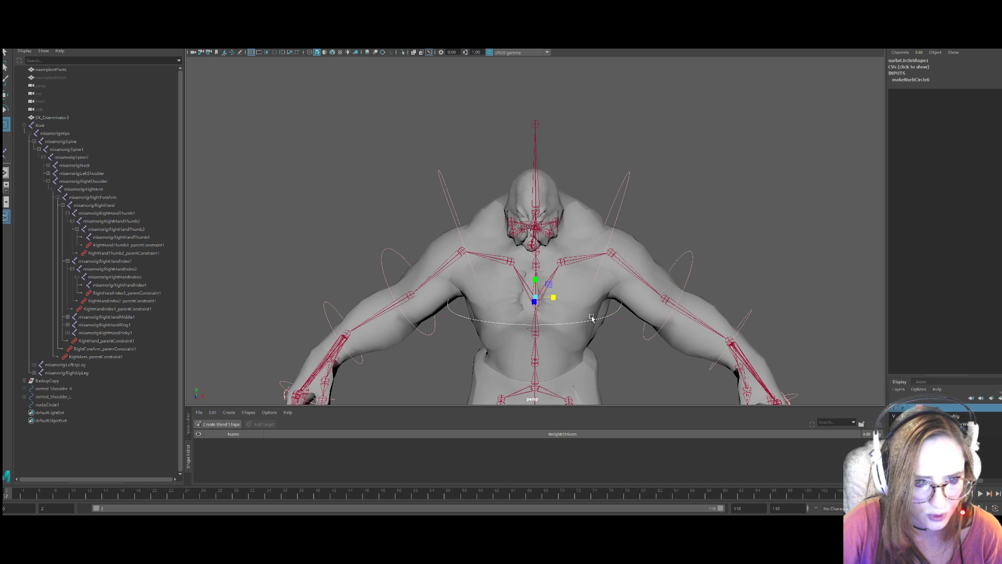
drag(554, 298, 549, 300)
Select two control vertices on the back of the chest circle and move their pivot to the Spine2 joint.
alt+drag(668, 299, 566, 322)
click(478, 336)
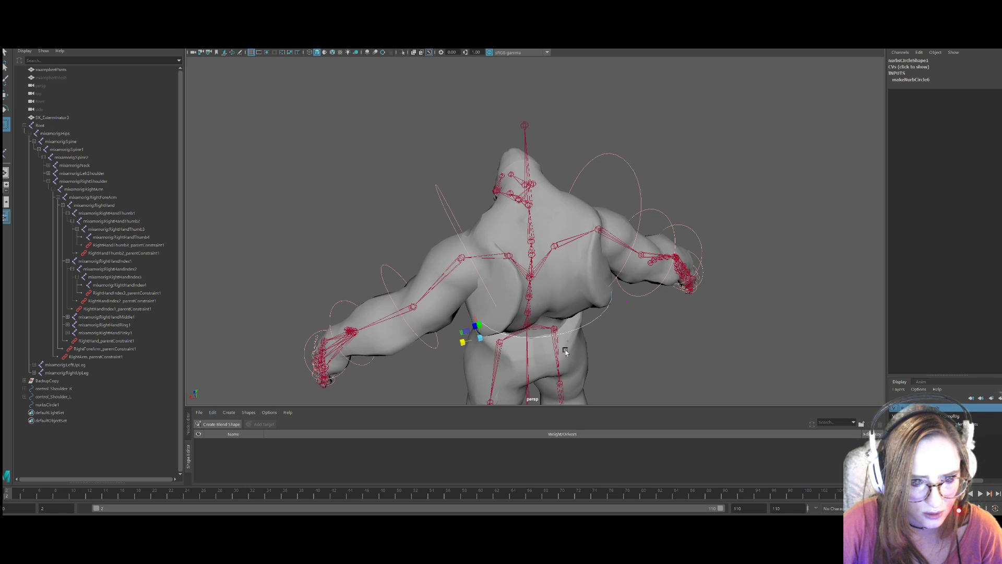
shift+click(627, 305)
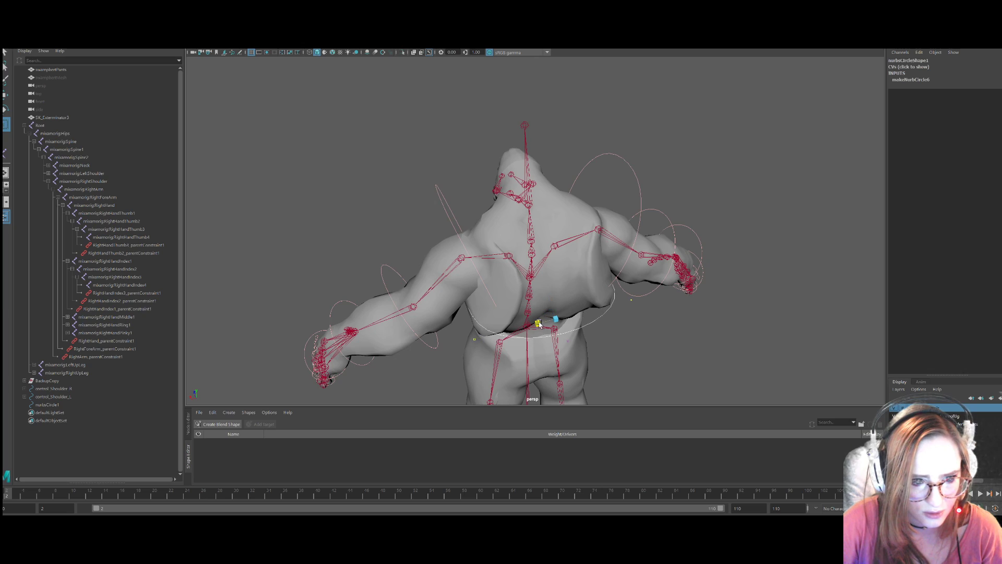
alt+drag(538, 324, 704, 376)
key(w)
alt+drag(670, 304, 658, 297)
alt+drag(595, 341, 645, 239)
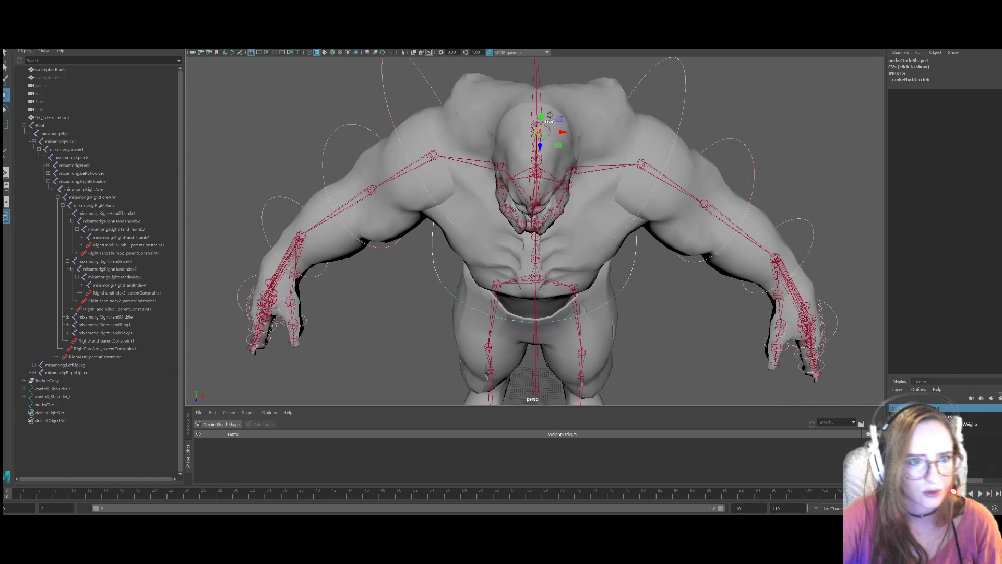
drag(541, 152, 562, 289)
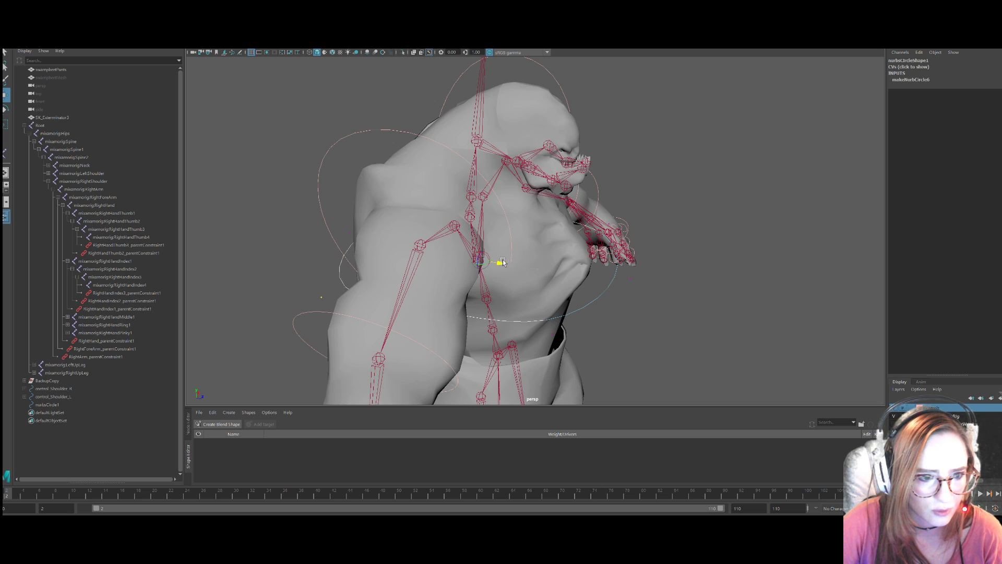
mouse_move(498, 261)
alt+mouse_down()
mouse_move(515, 275)
mouse_move(516, 246)
mouse_move(553, 272)
mouse_move(556, 303)
mouse_move(516, 256)
alt+mouse_up()
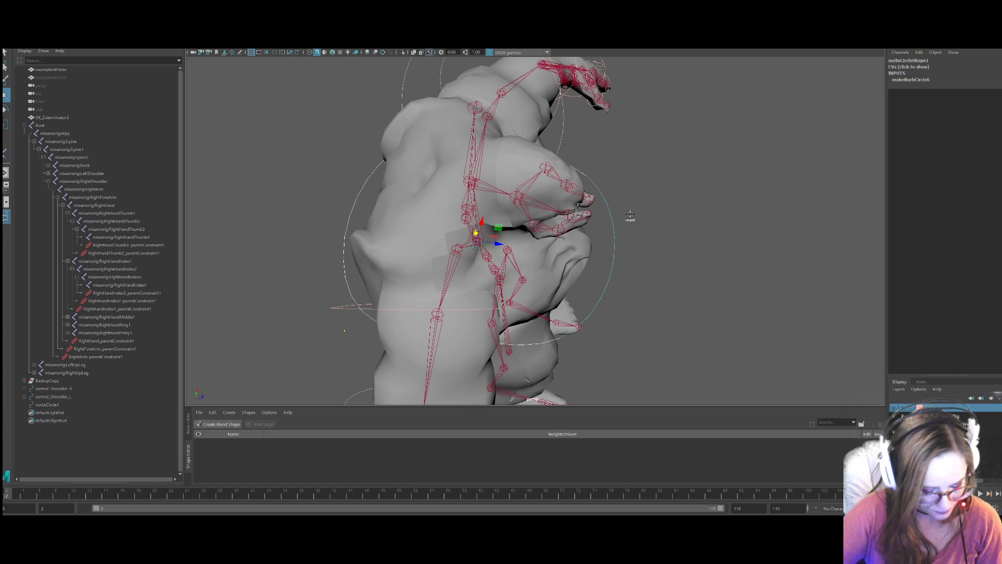
alt+drag(678, 302, 741, 326)
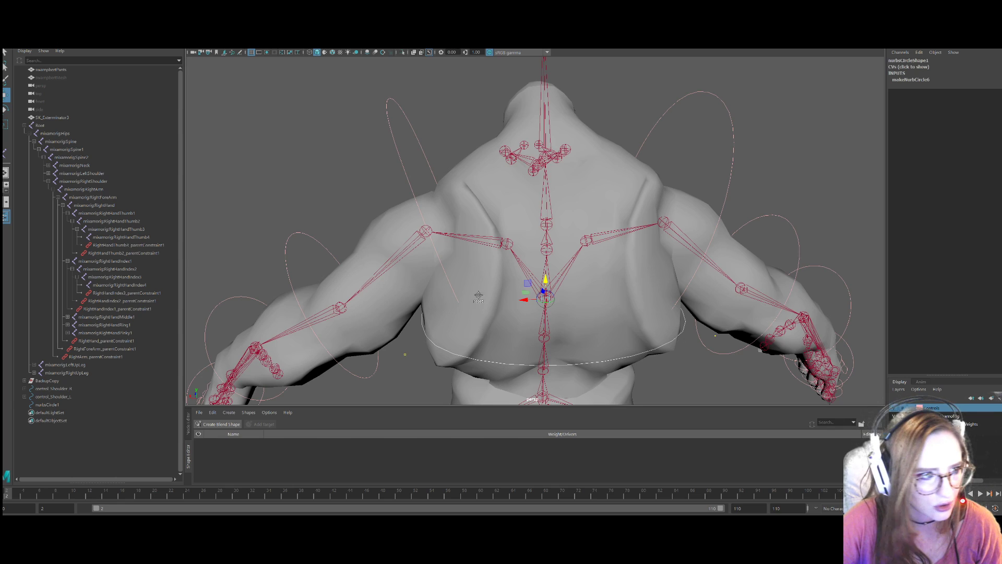
Leave pivot editing and return the chest circle to object mode with the Move tool active.
click(520, 368)
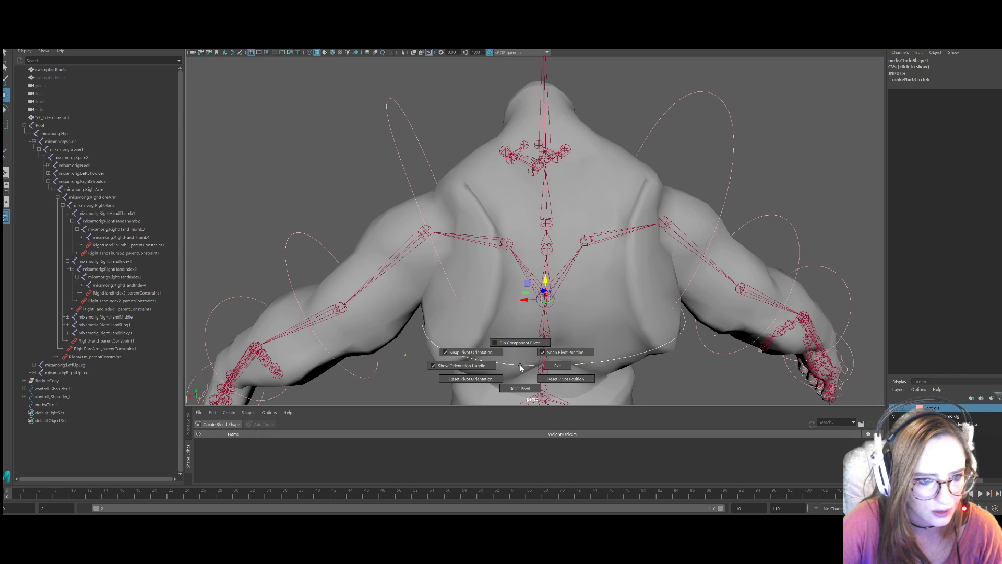
alt+drag(522, 366, 500, 285)
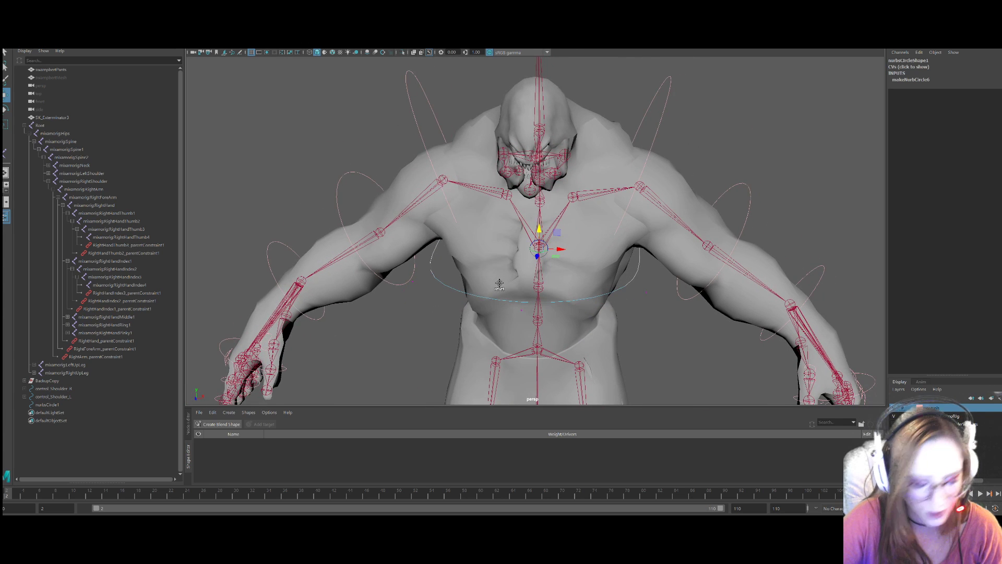
click(500, 284)
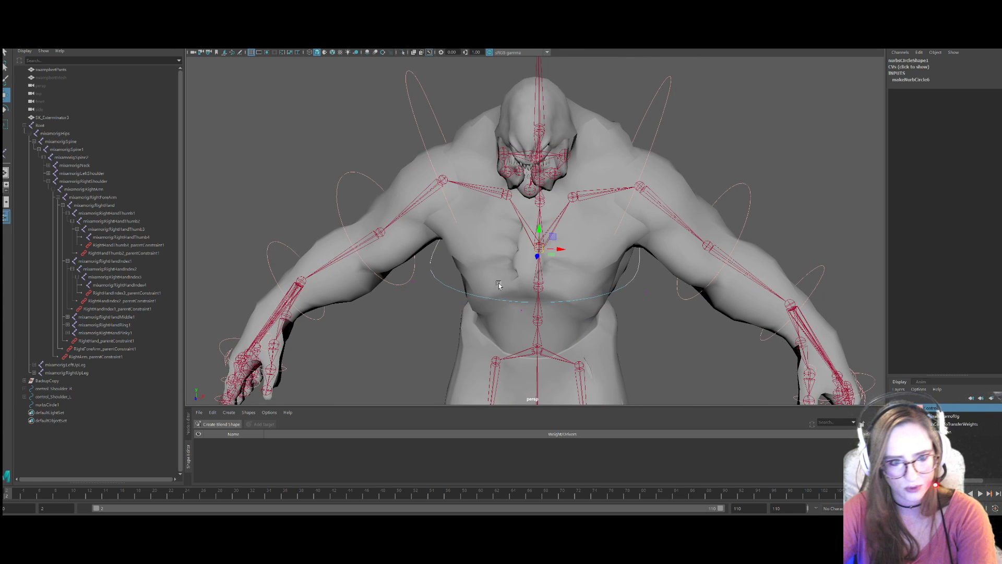
right_click(617, 292)
click(652, 279)
alt+drag(657, 321, 659, 317)
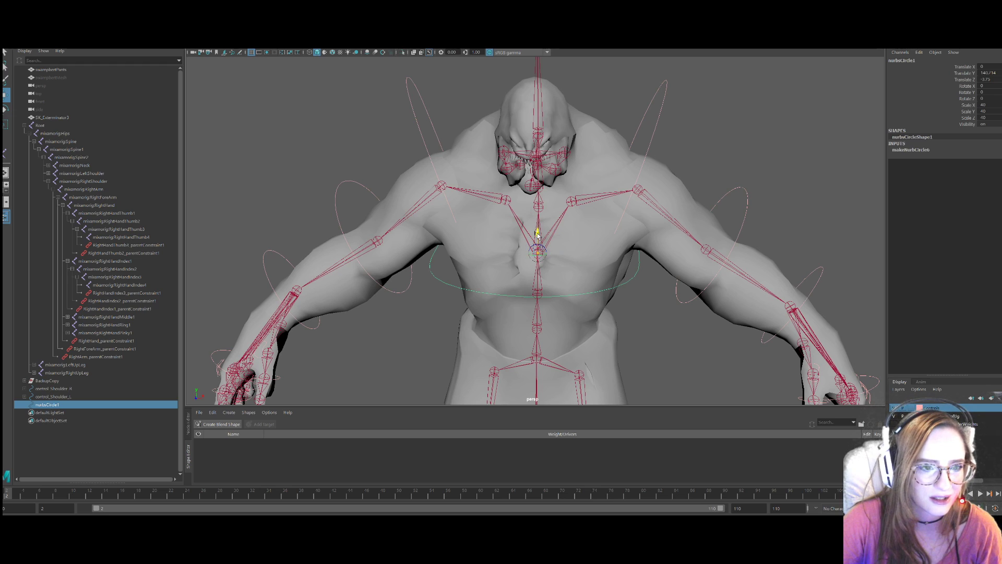
alt+drag(589, 272, 543, 263)
key(w)
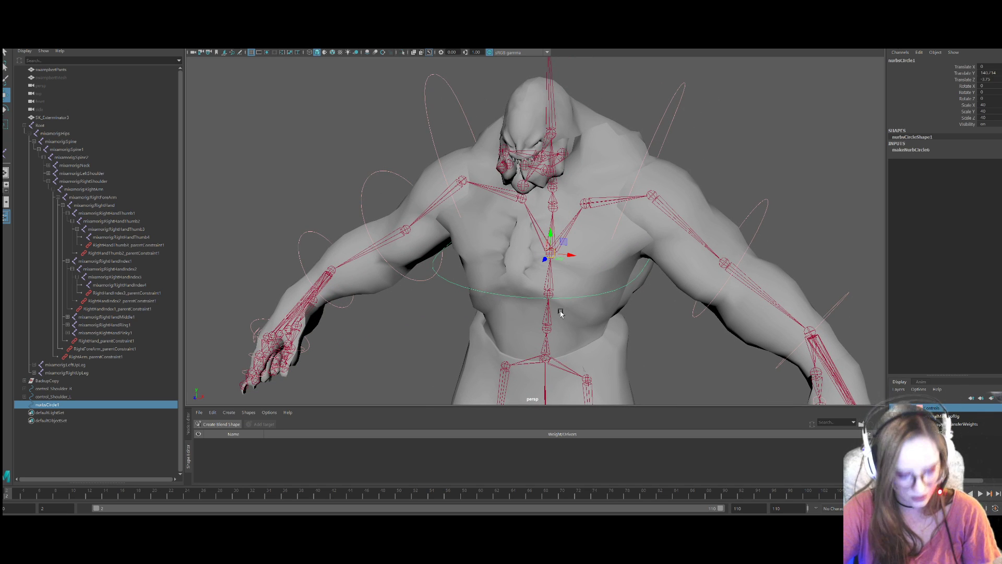
alt+drag(705, 198, 478, 313)
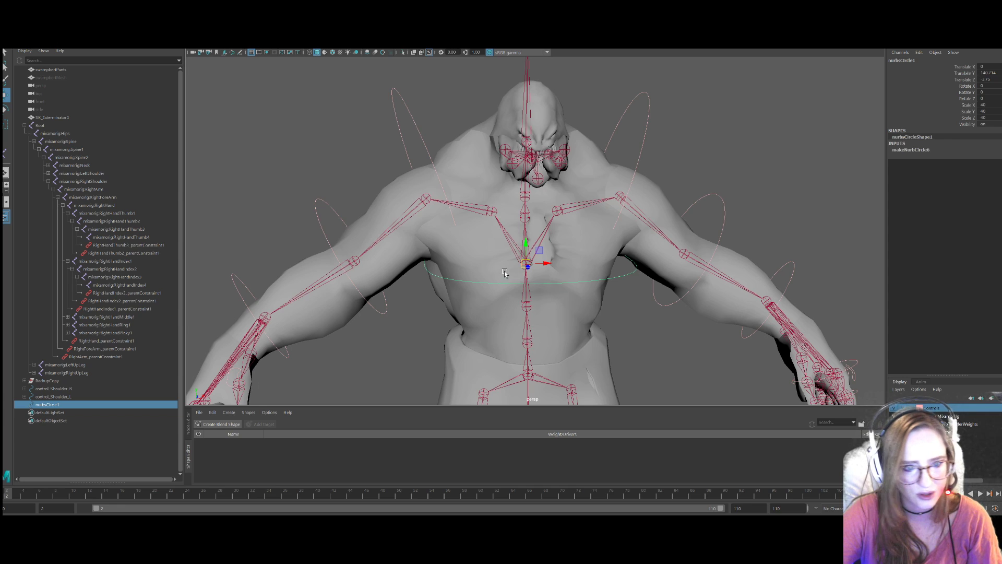
Select the chest circle and rename it control_Spine2.
click(529, 308)
click(526, 264)
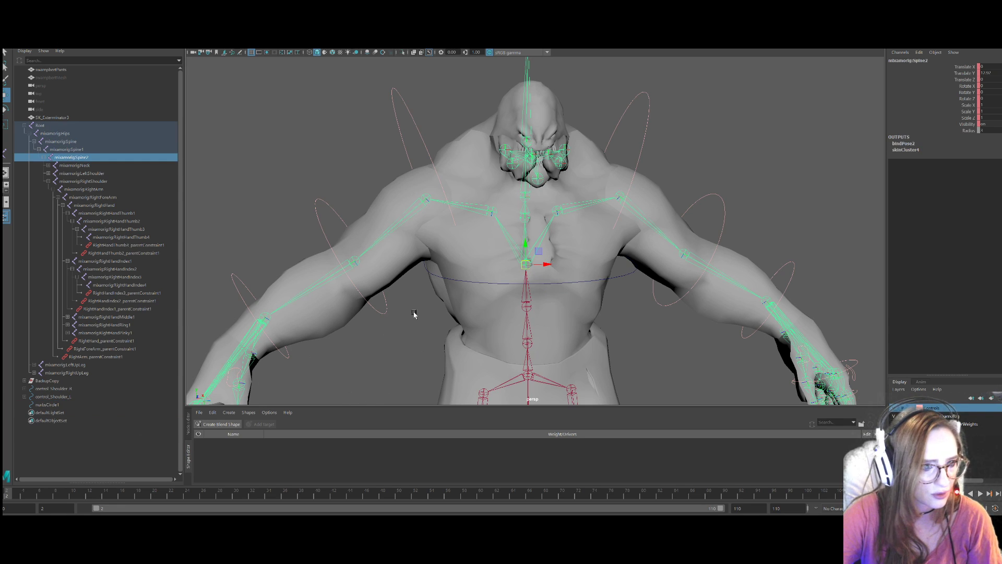
click(437, 277)
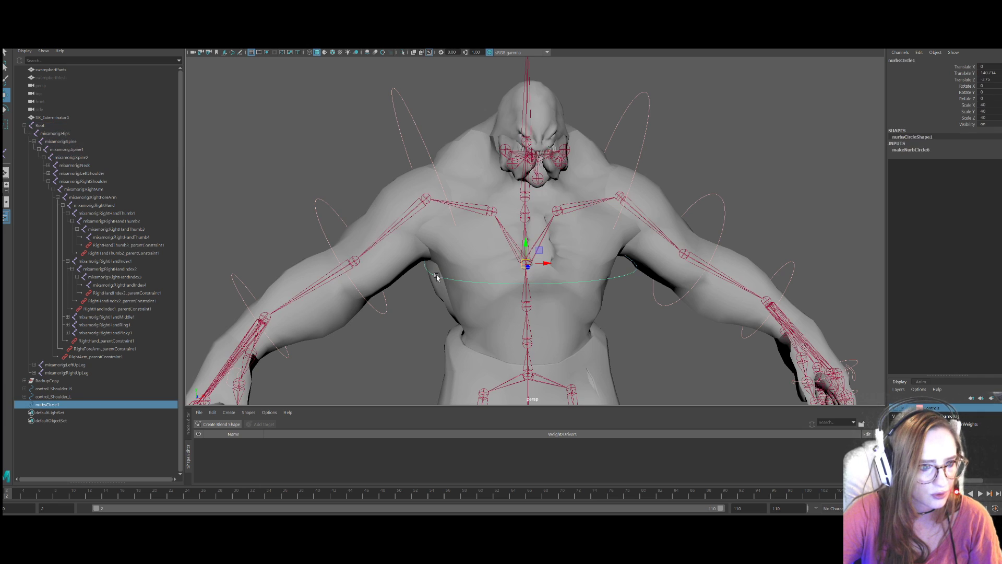
double_click(48, 405)
text(control_)
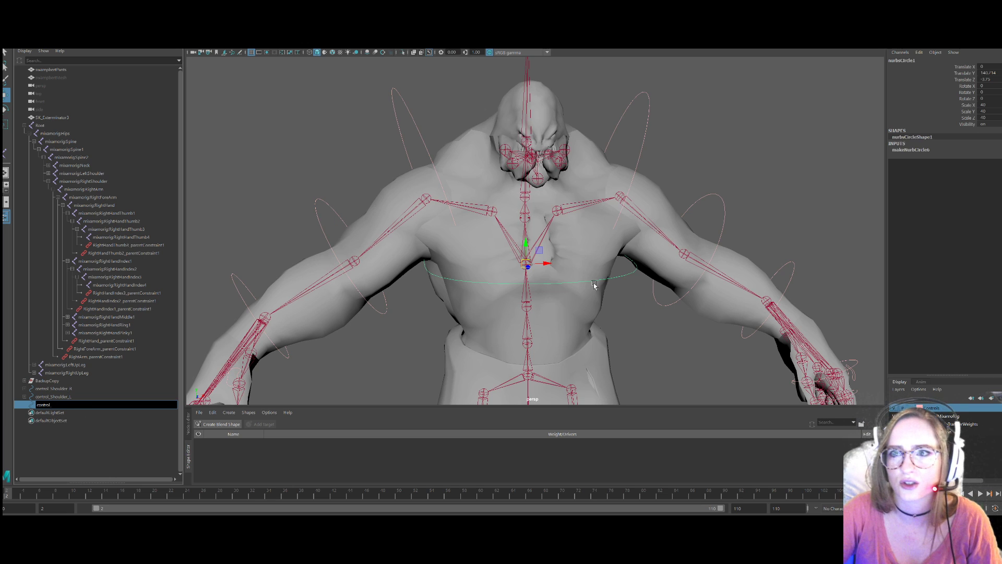
key(Return)
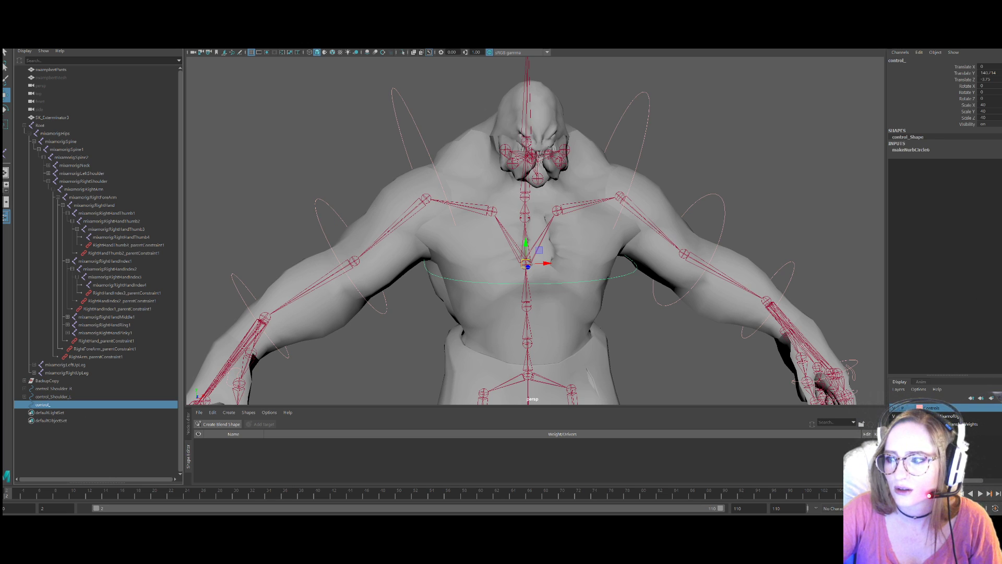
double_click(52, 406)
click(53, 405)
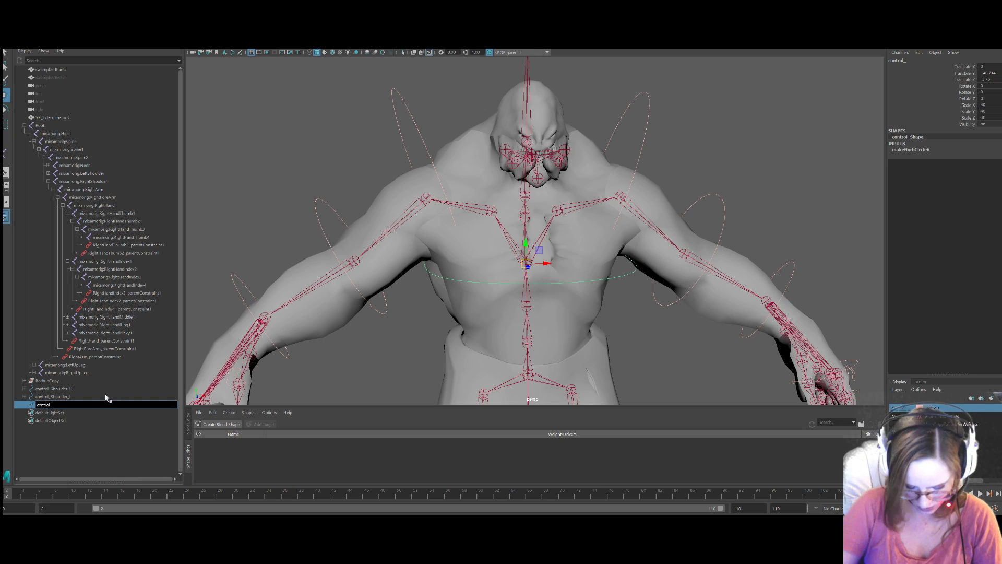
key(BackSpace)
key(BackSpace)
key(BackSpace)
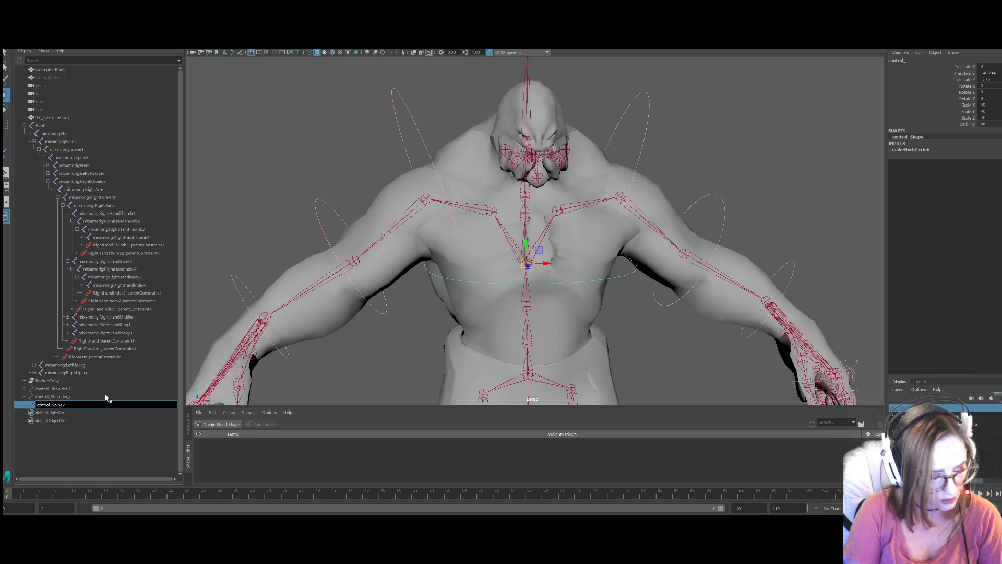
key(Return)
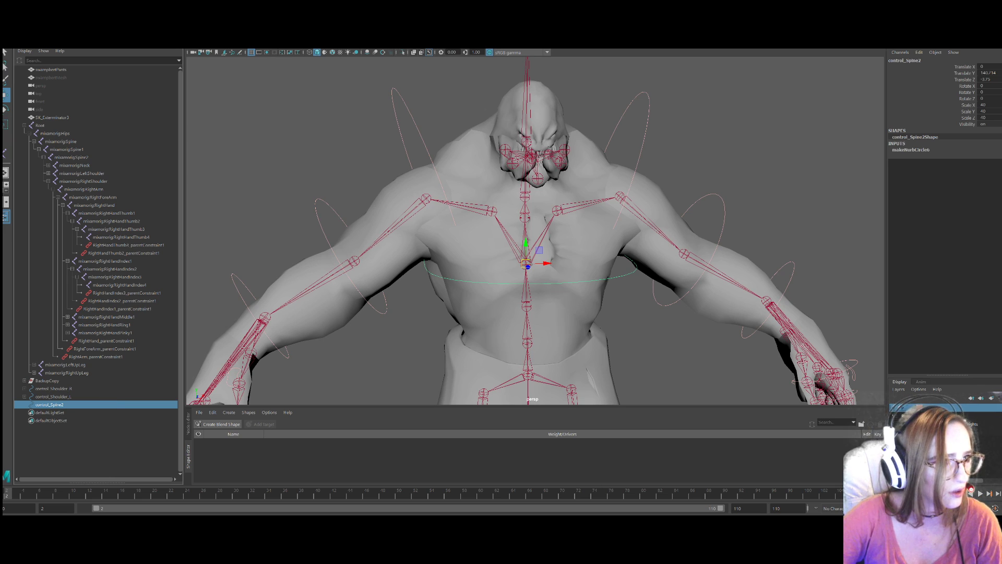
Freeze the transformations of control_Spine2 and switch to the Select tool.
click(69, 2)
click(89, 27)
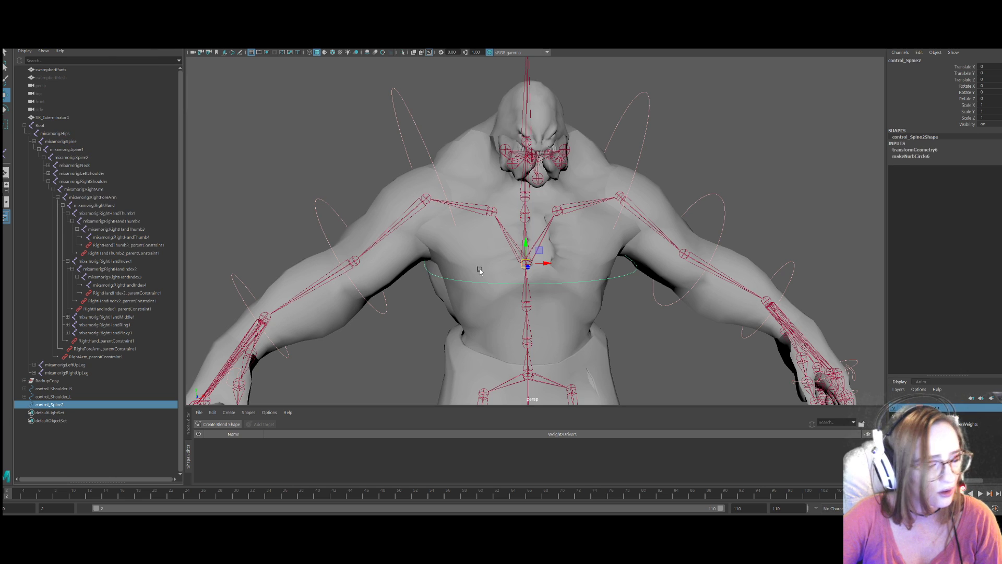
key(q)
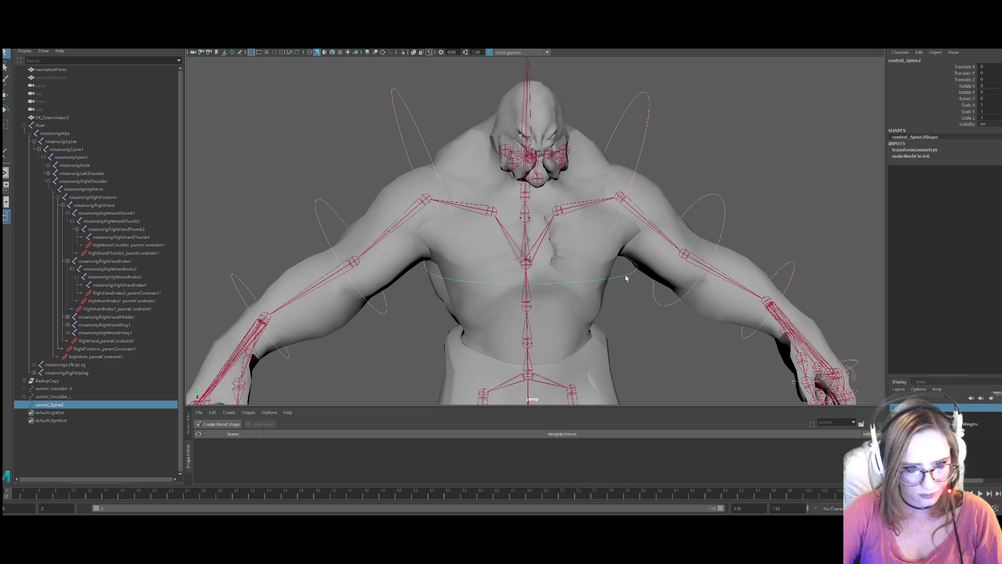
Parent-constrain the Spine2 joint to control_Spine2 with maintain offset on and all translate and rotate axes constrained.
shift+click(527, 265)
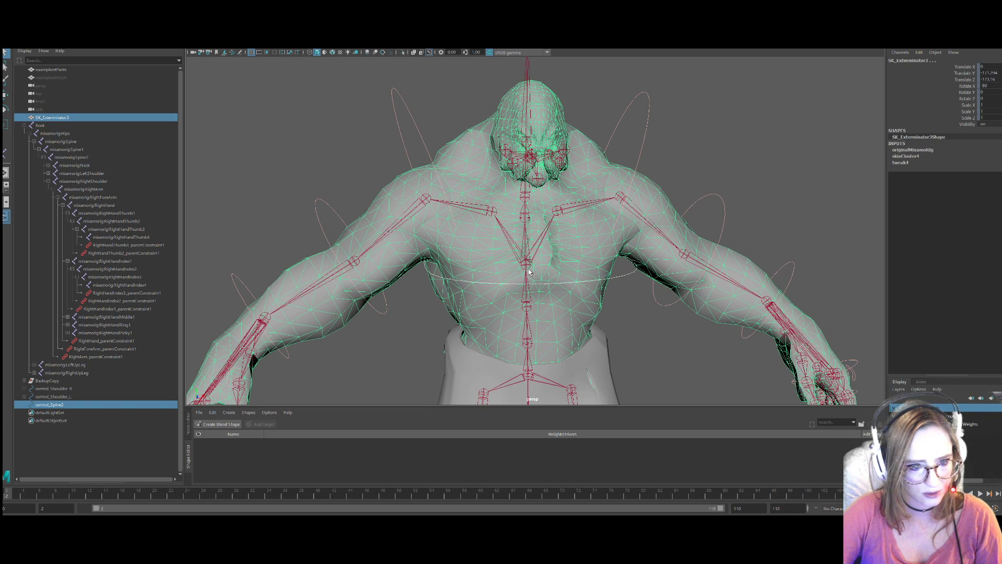
click(622, 282)
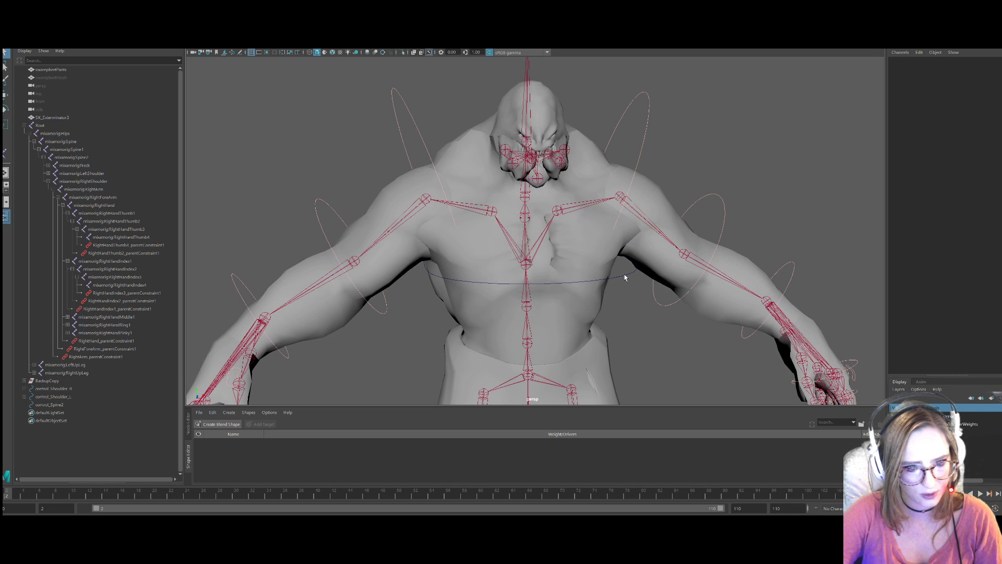
click(624, 278)
shift+click(525, 267)
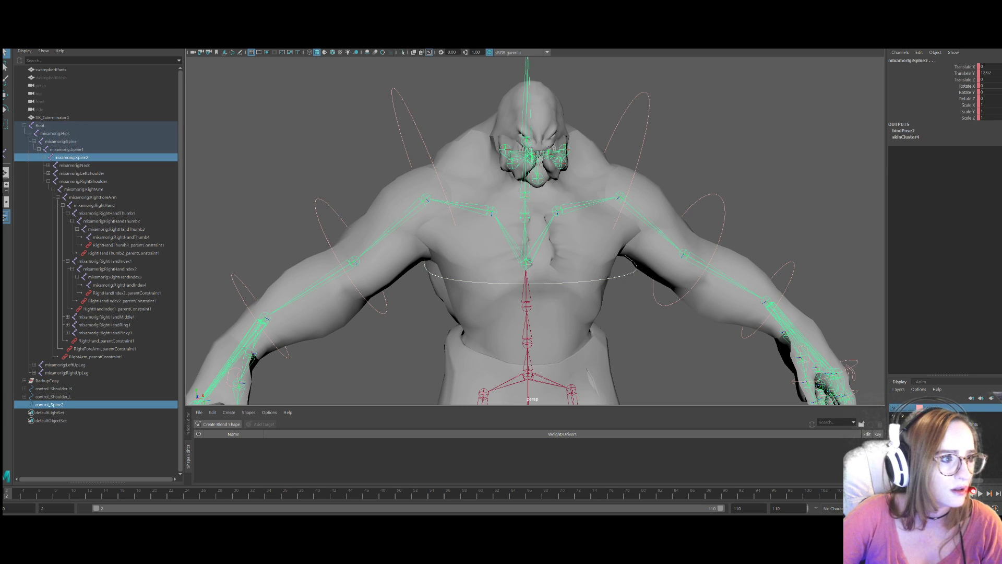
click(198, 2)
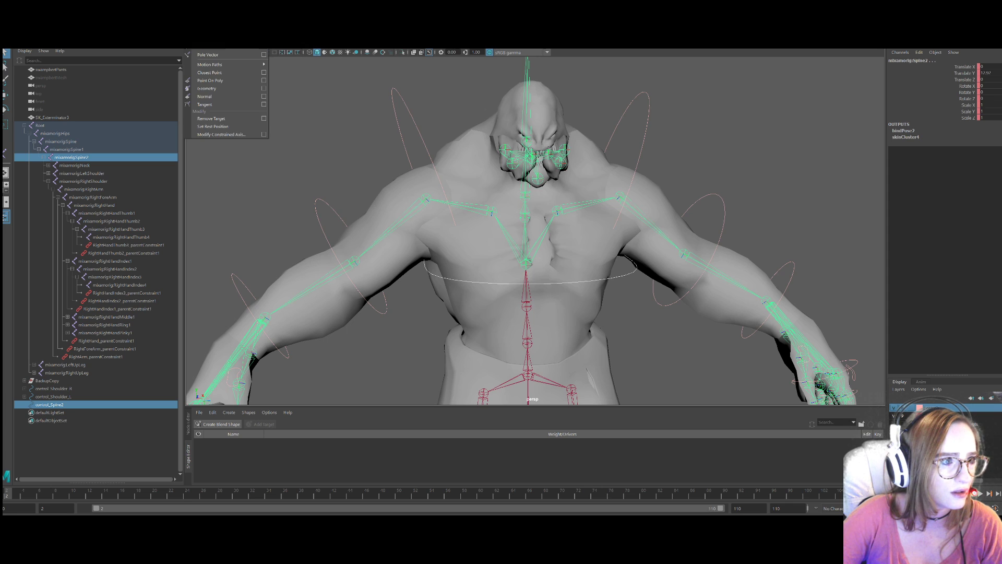
click(263, 15)
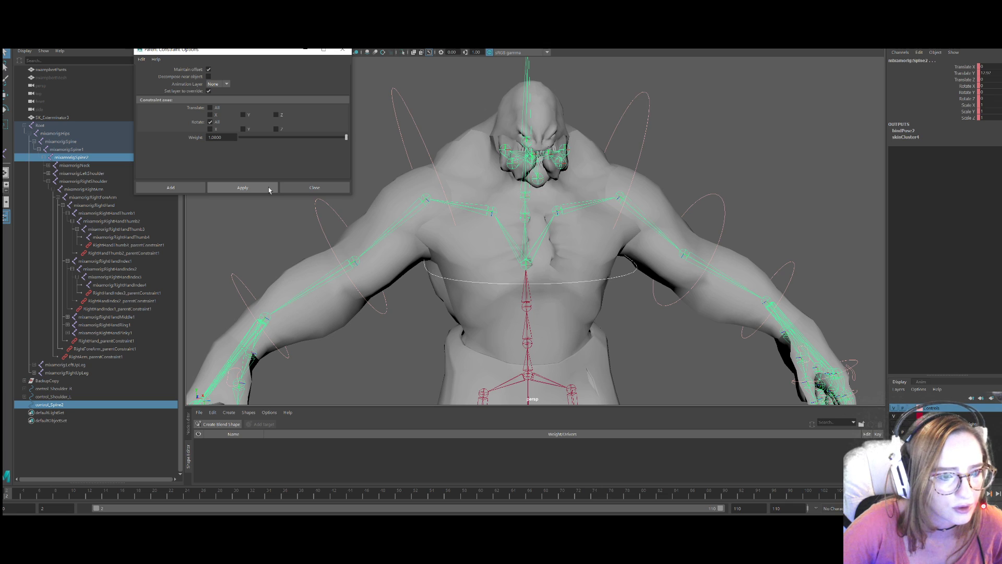
click(209, 107)
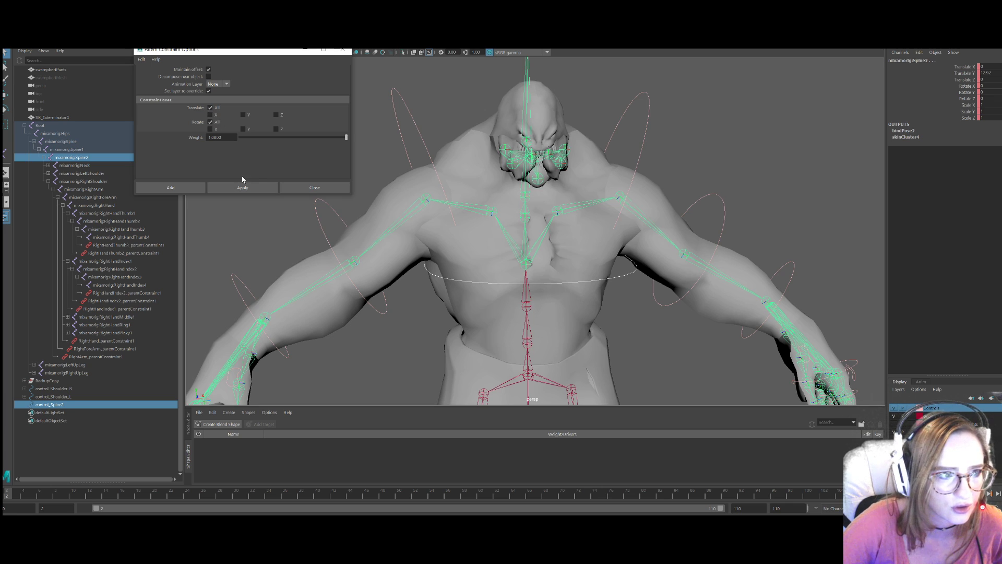
click(242, 189)
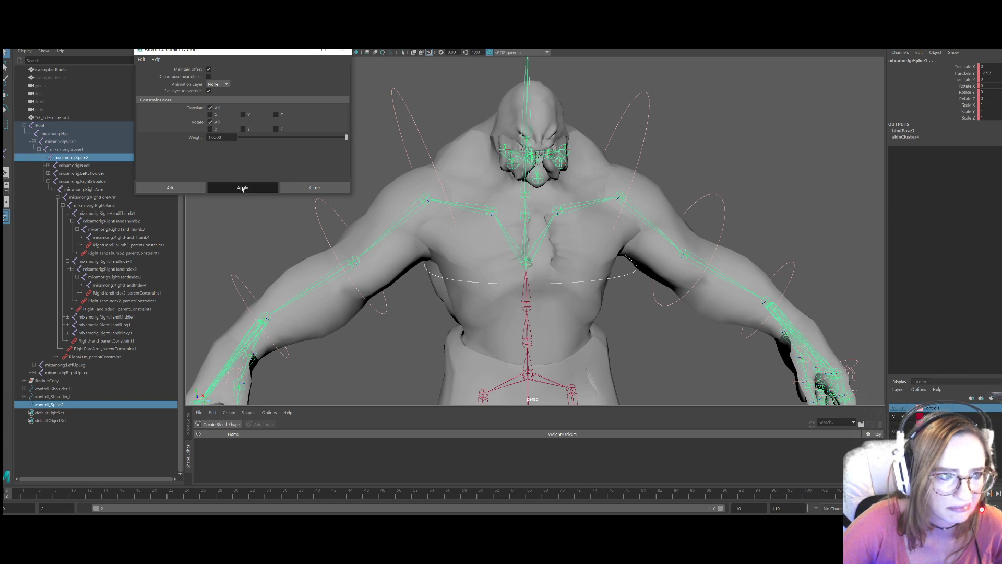
click(324, 189)
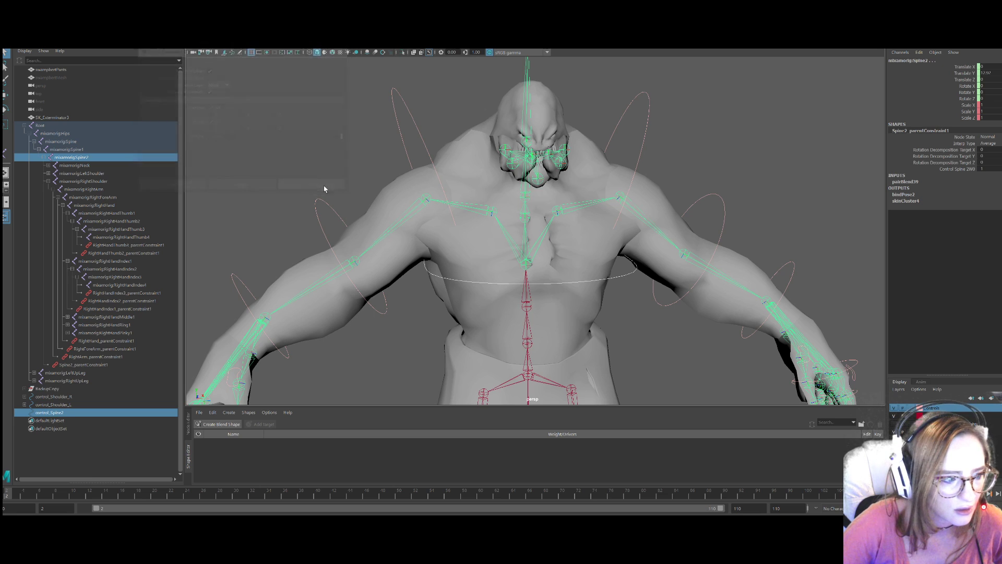
Try moving control_Spine2 sideways along X and undo the move.
click(549, 284)
key(w)
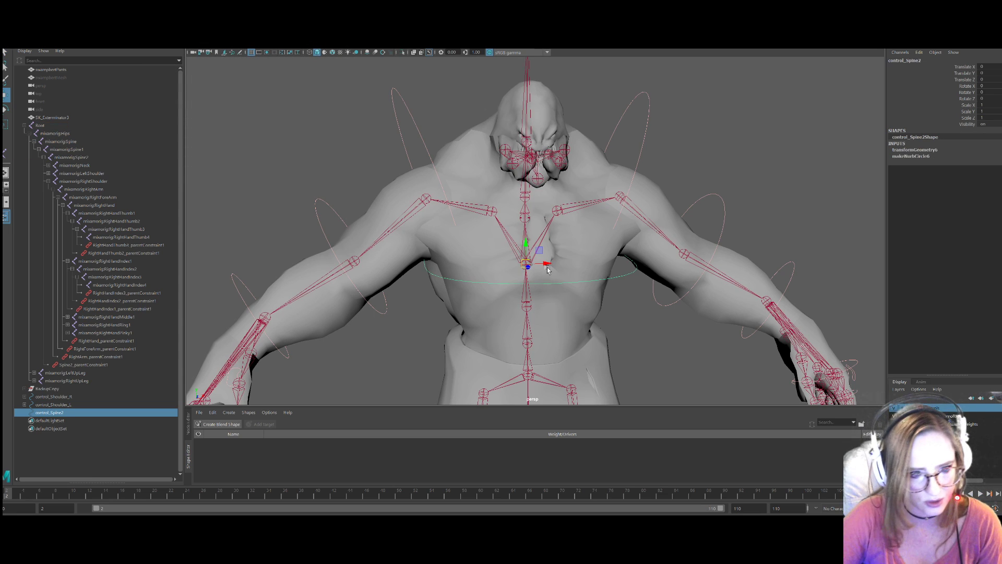
drag(545, 262, 507, 283)
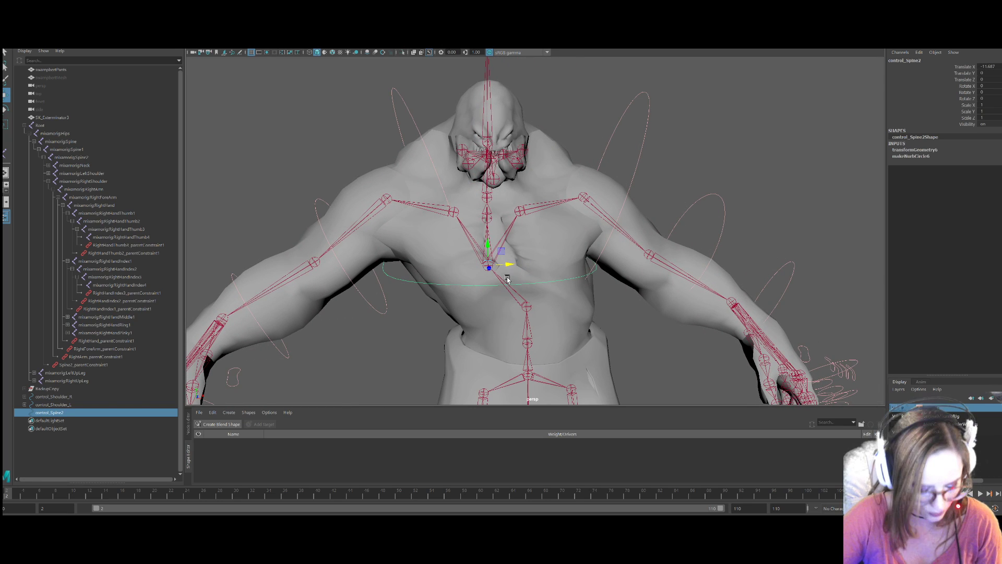
key(ctrl+z)
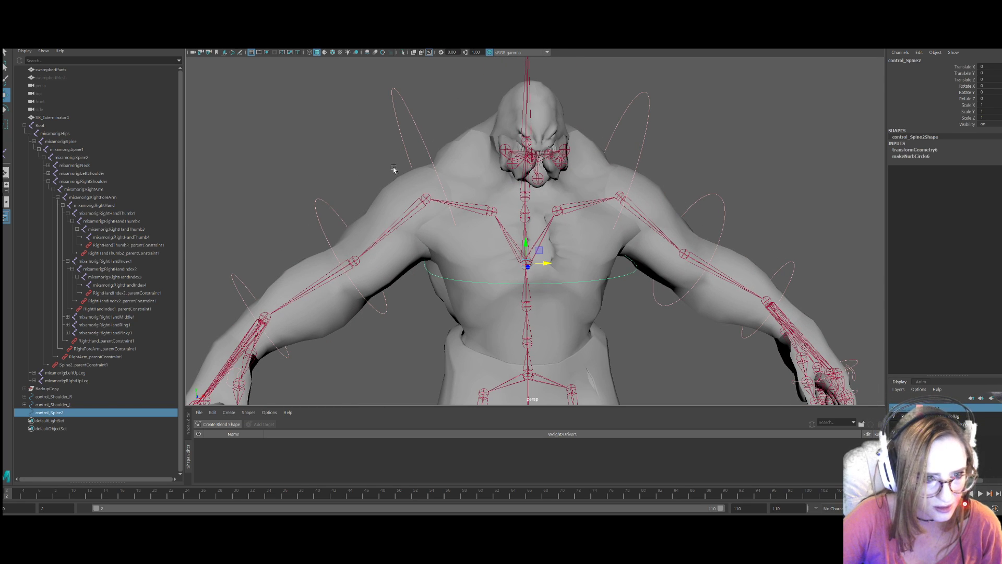
Expand the control_Shoulder_R hierarchy, select the RightArm joint and save the scene.
click(420, 140)
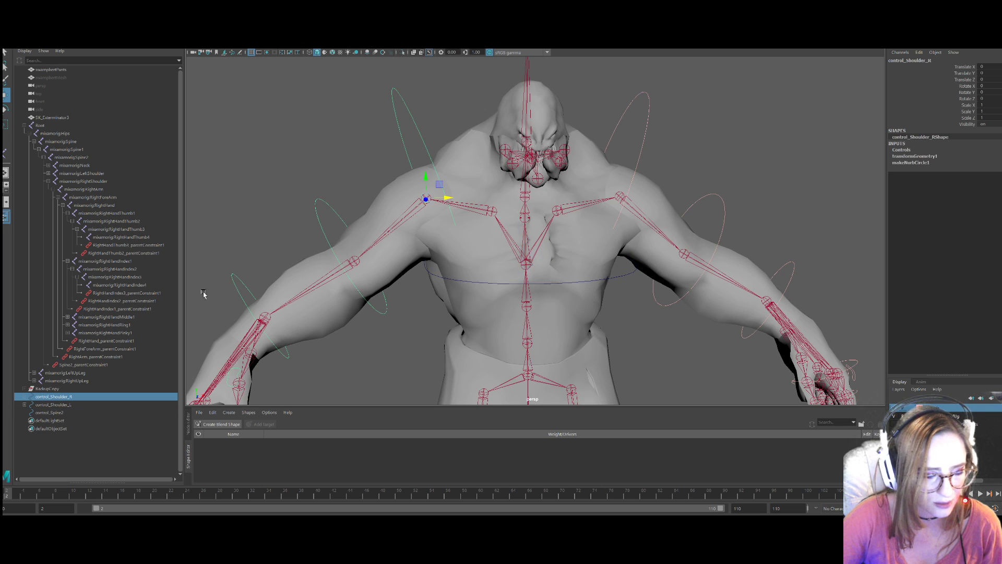
click(27, 398)
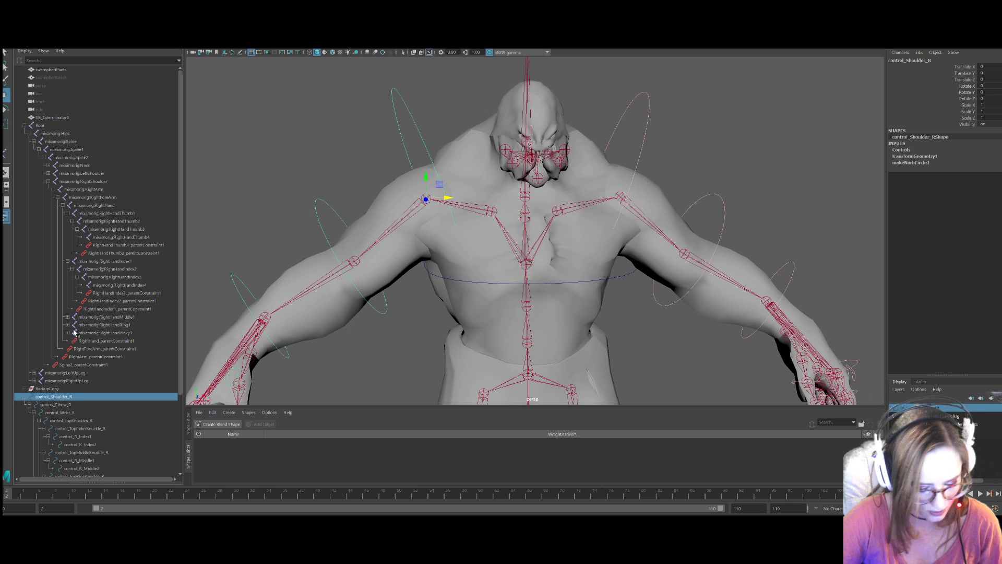
click(394, 187)
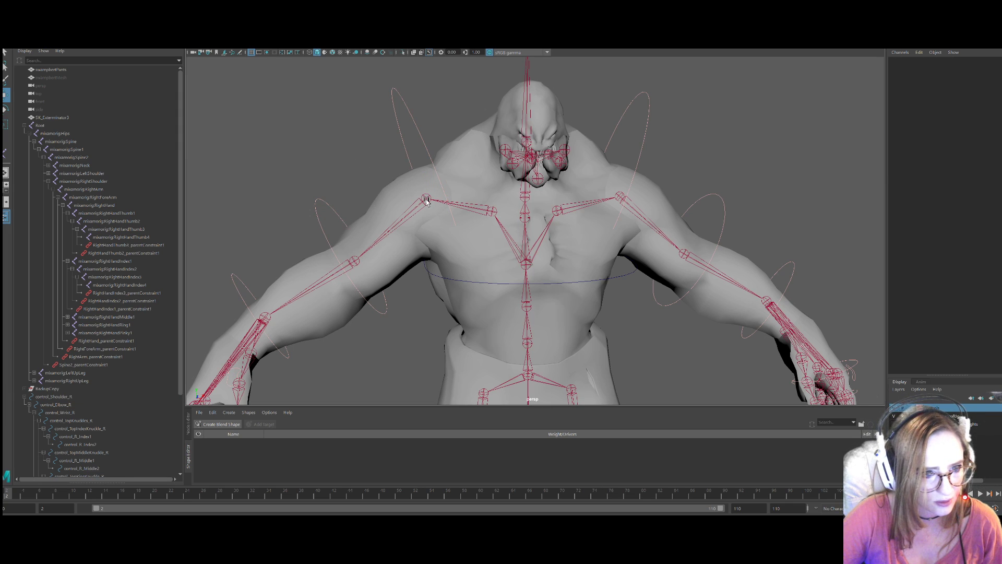
click(426, 200)
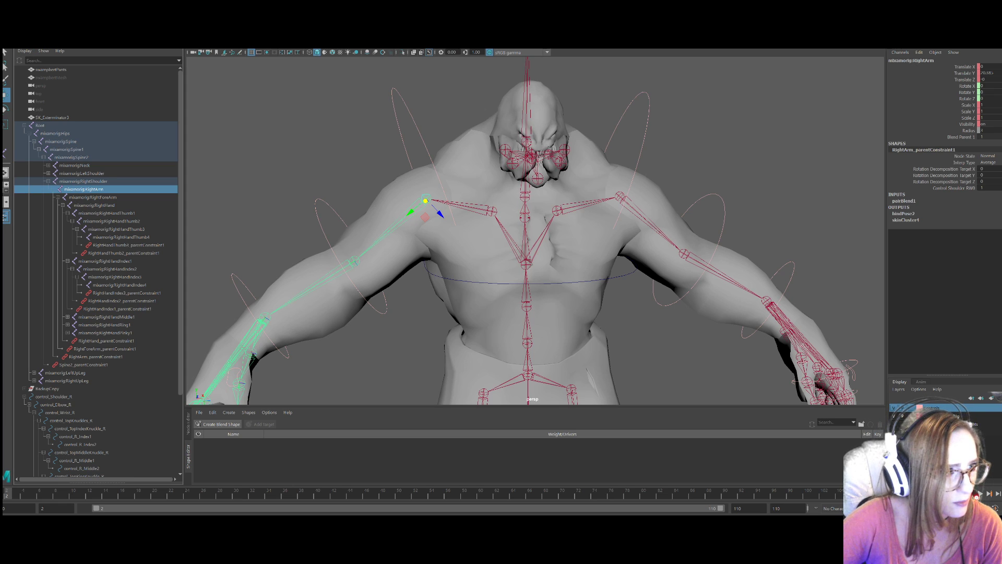
click(9, 2)
click(22, 27)
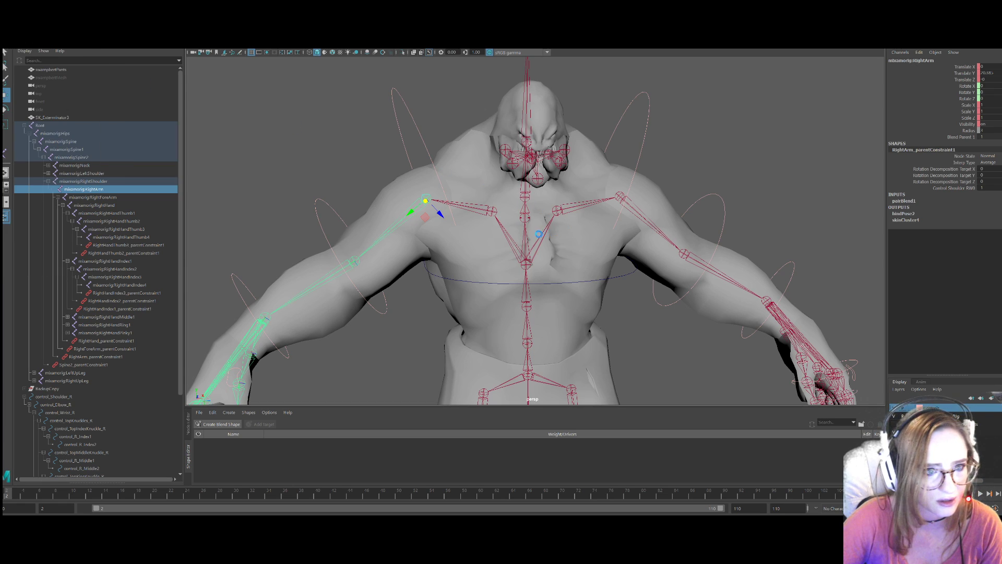
click(491, 274)
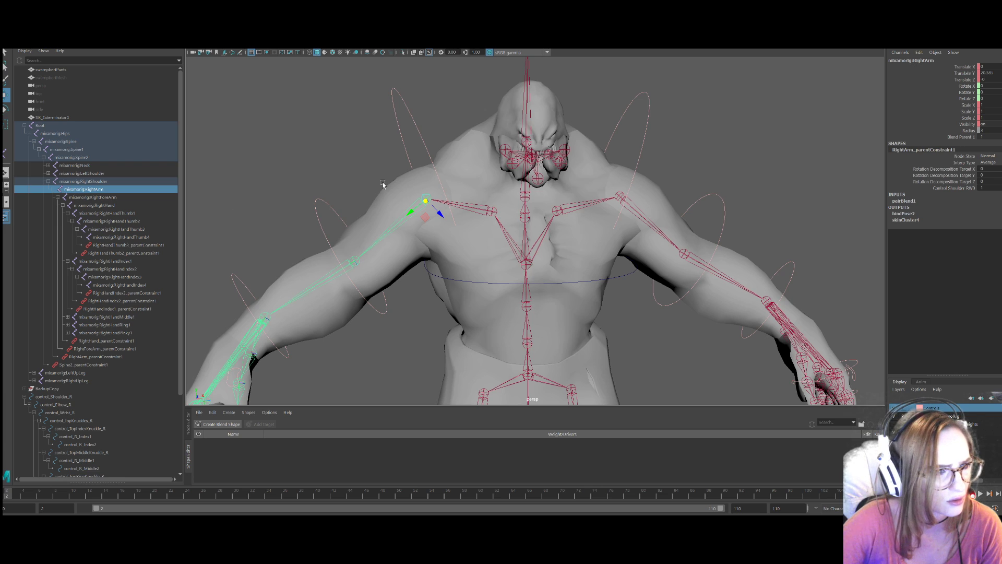
Examine control_Shoulder_R, the RightArm joint and the parent constraints on the right arm and thumb.
click(420, 139)
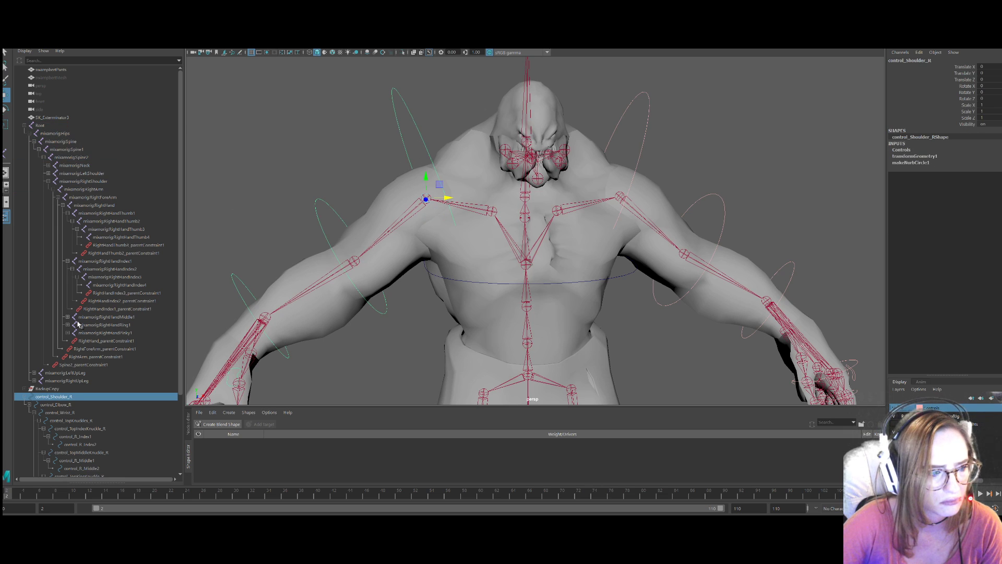
scroll(85, 389, down, 4)
scroll(59, 315, up, 4)
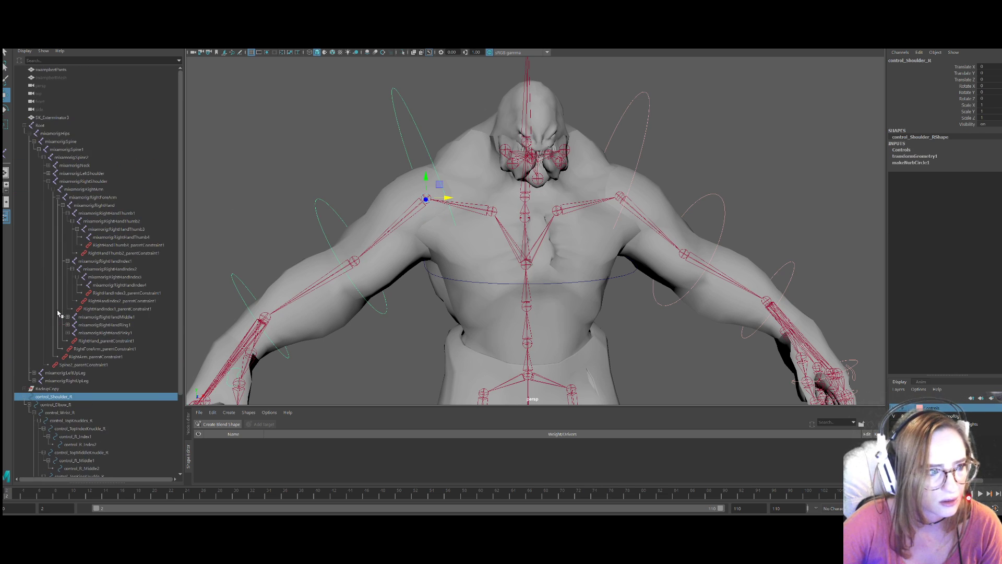
click(84, 189)
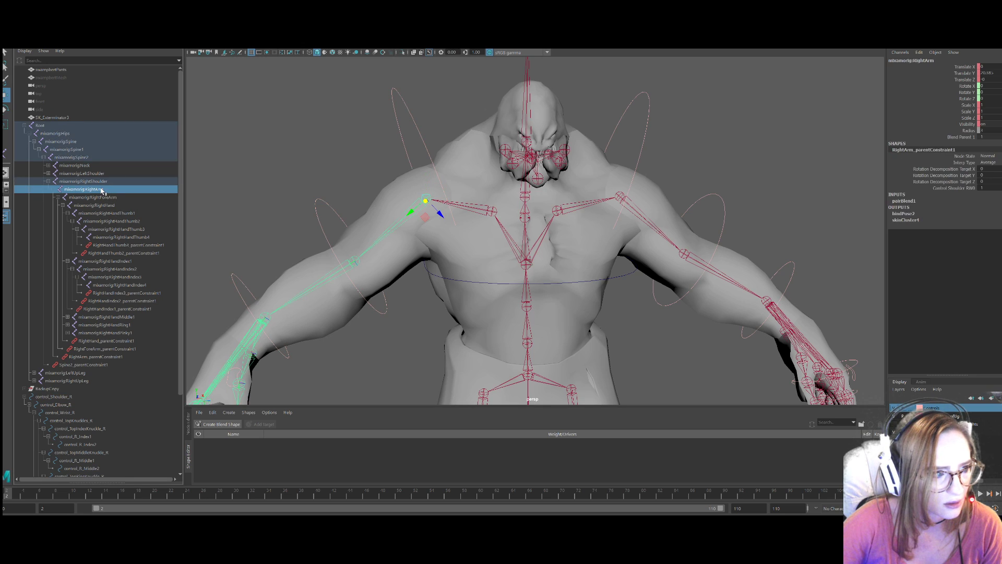
click(111, 253)
click(112, 246)
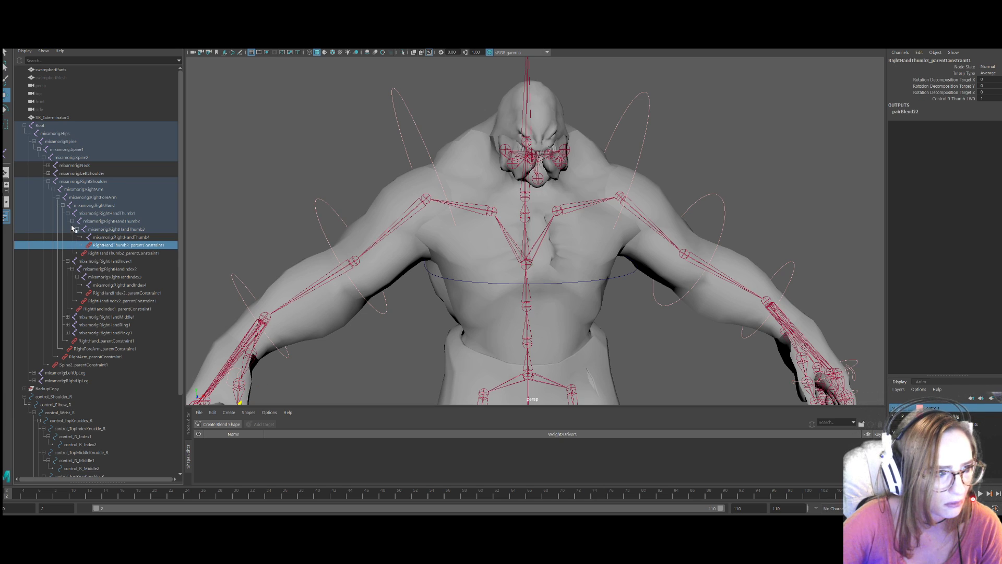
click(96, 358)
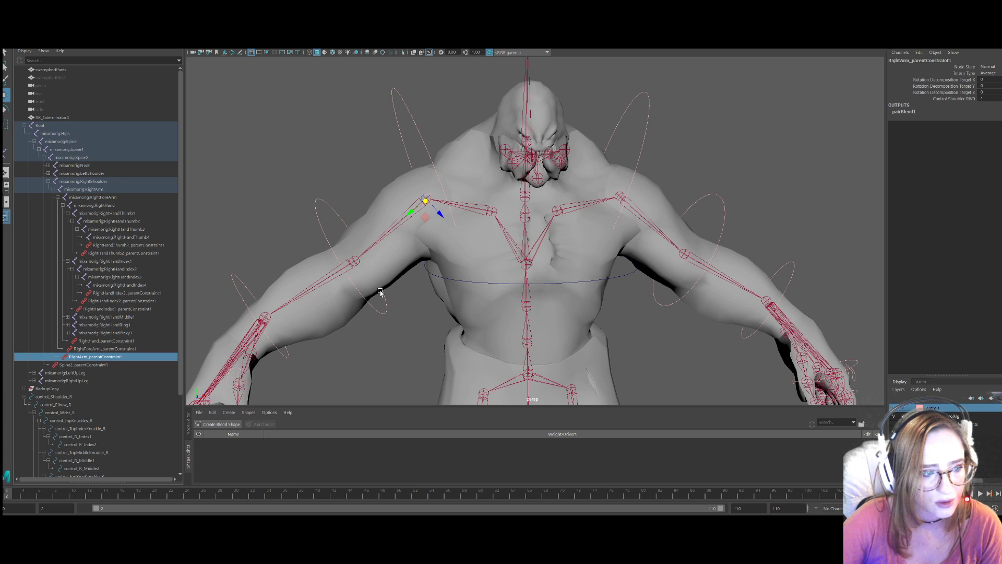
Parent-constrain the RightArm joint to control_Shoulder_R with maintain offset on and all translate and rotate axes constrained.
click(425, 148)
key(q)
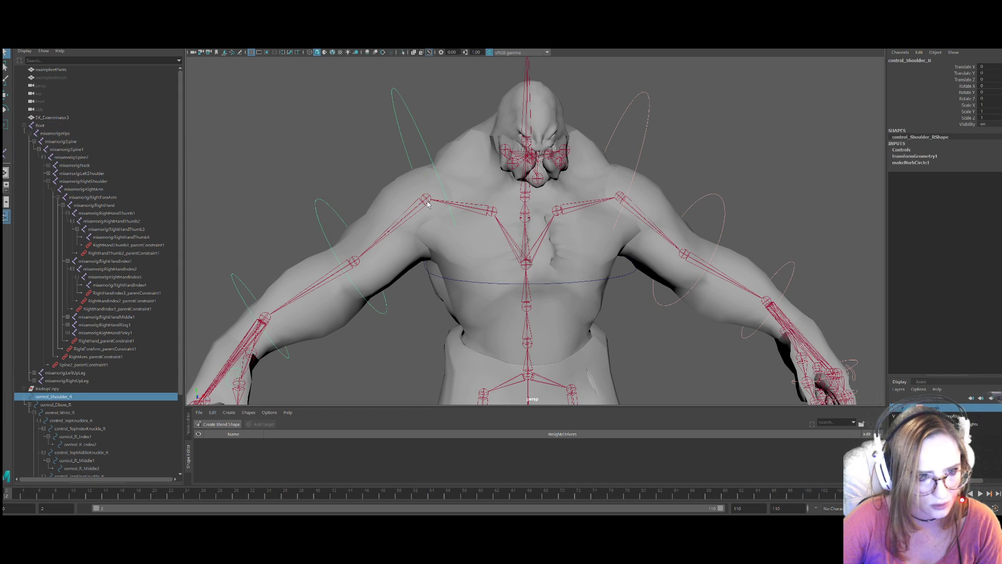
shift+click(427, 201)
click(196, 2)
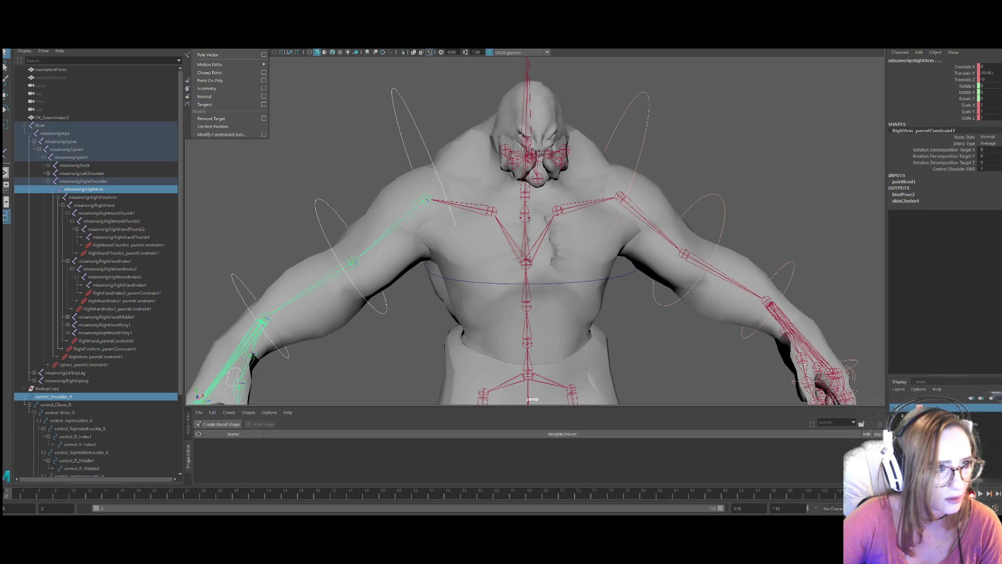
click(264, 15)
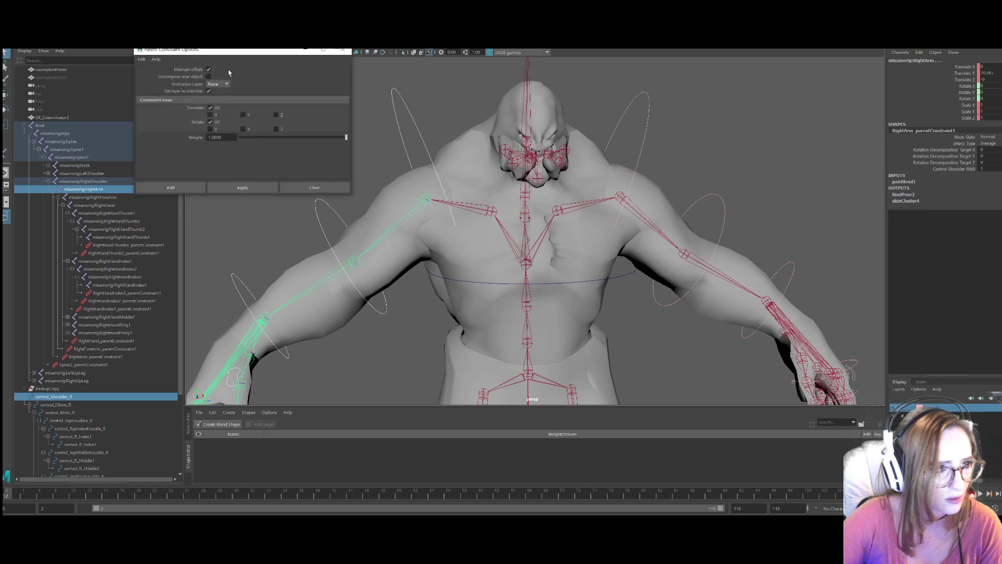
click(242, 188)
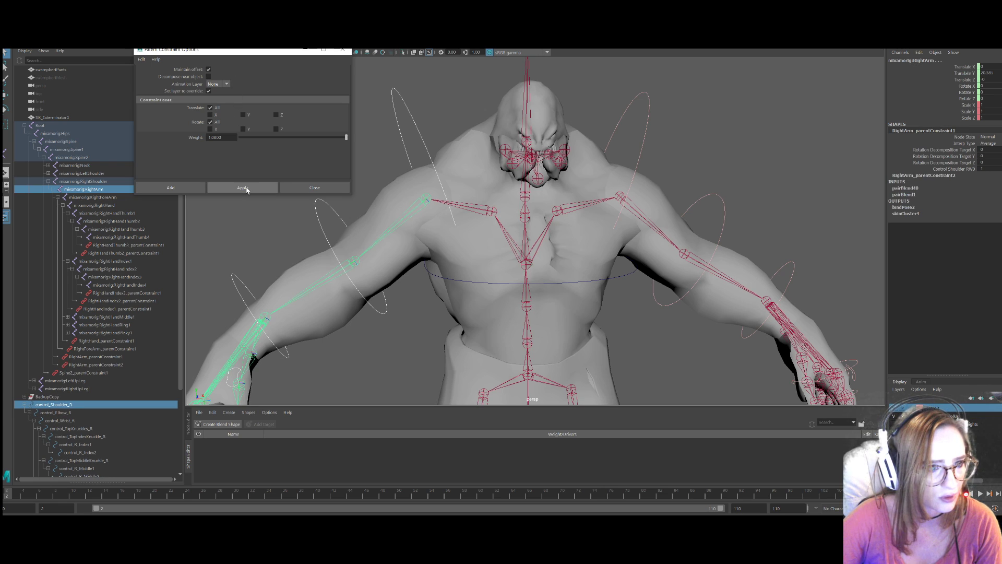
Delete the older parent constraint RightArm_parentConstraint1 from the RightArm joint.
click(94, 364)
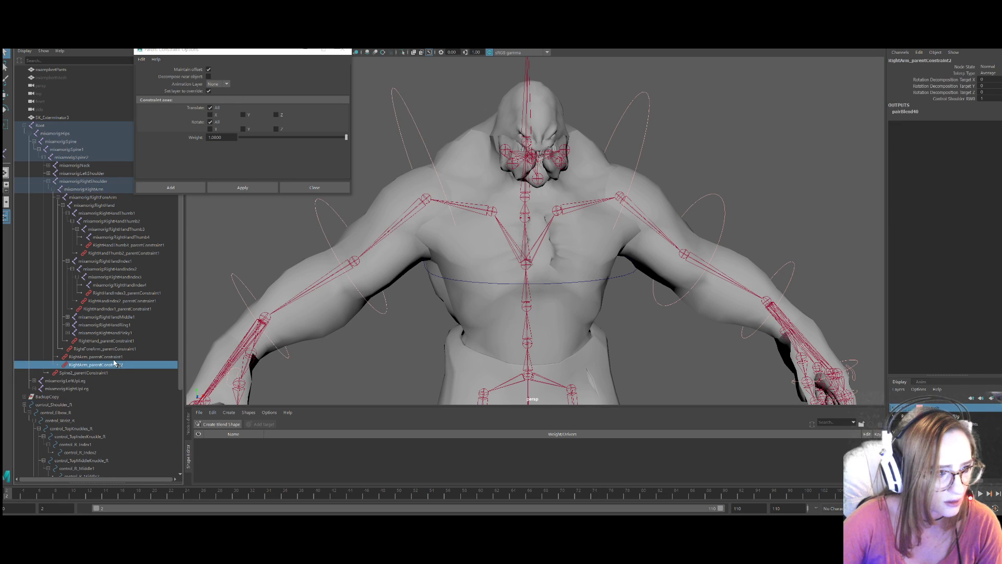
click(116, 356)
key(Delete)
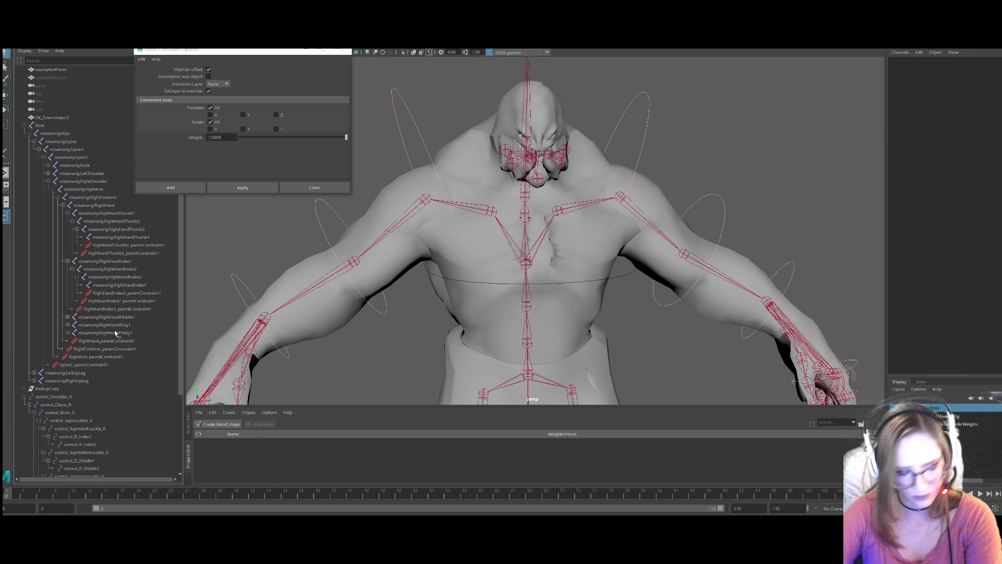
Try moving control_Spine2 with the Move tool and undo the move.
click(525, 287)
key(w)
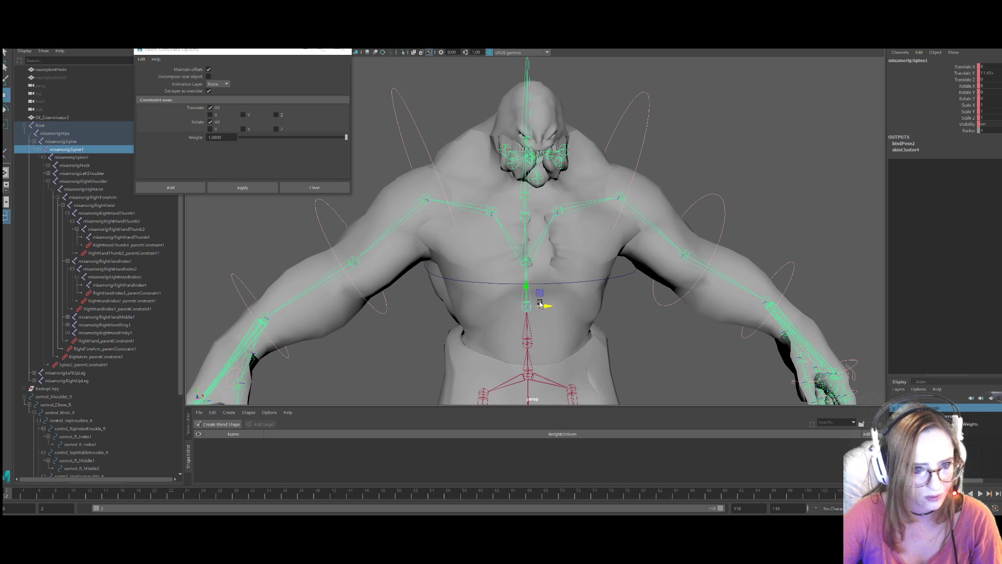
click(631, 274)
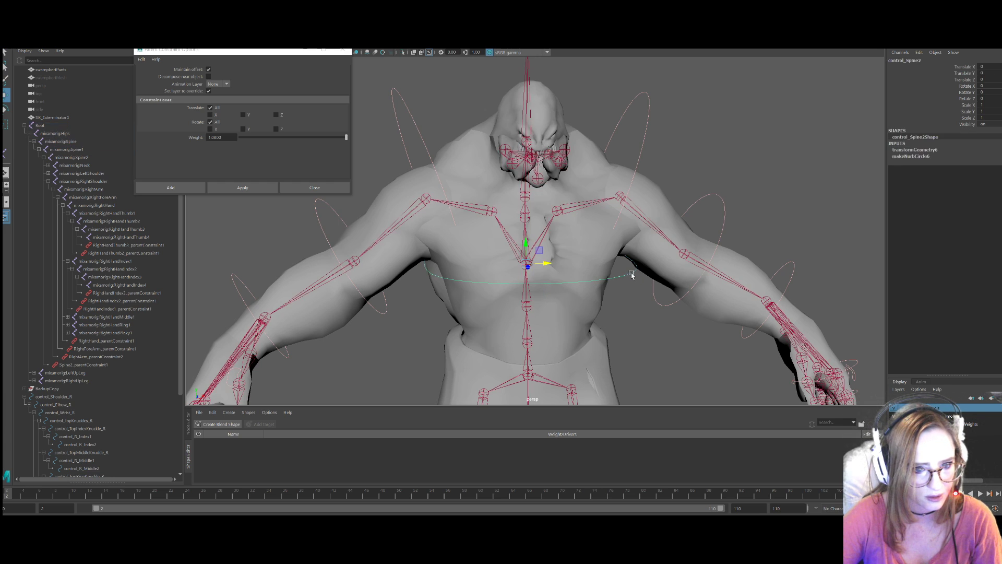
mouse_move(546, 263)
mouse_down()
mouse_move(519, 259)
mouse_move(575, 262)
mouse_move(505, 258)
mouse_move(586, 264)
mouse_move(474, 259)
mouse_move(564, 257)
mouse_move(479, 251)
mouse_move(546, 250)
mouse_up()
key(ctrl+z)
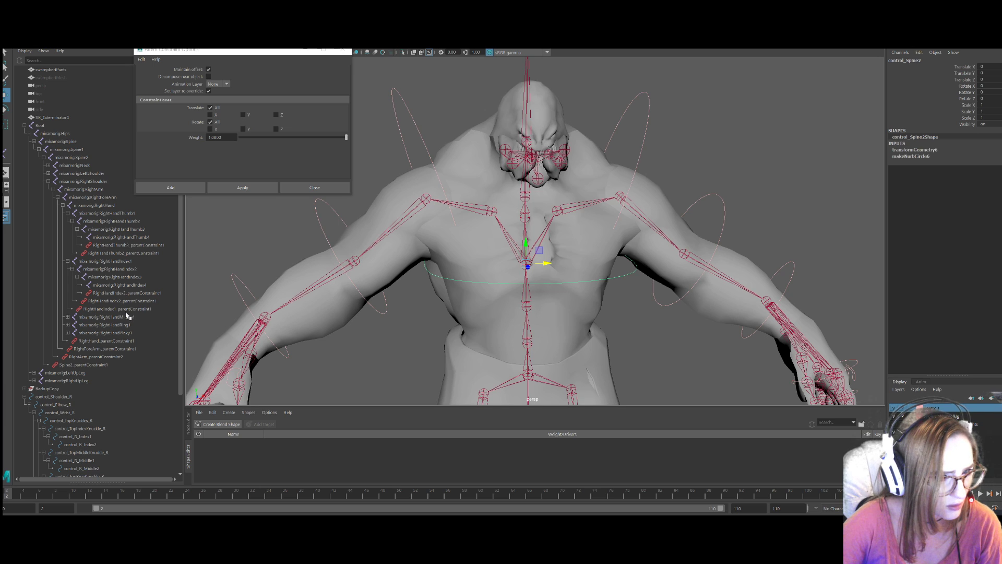
Try bending the upper body forward by rotating control_Spine2 around X and undo the rotation.
key(e)
drag(513, 263, 493, 253)
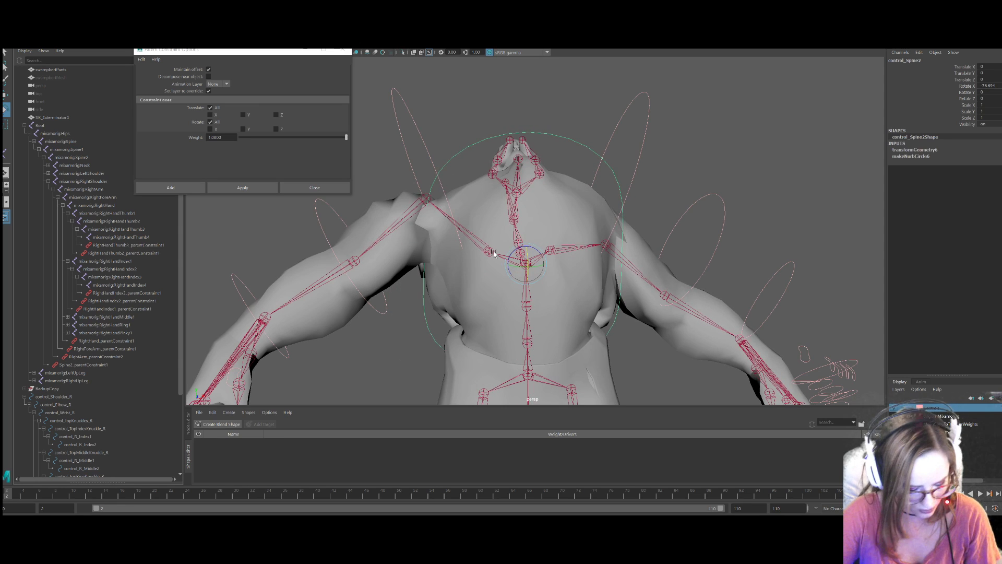
key(ctrl+z)
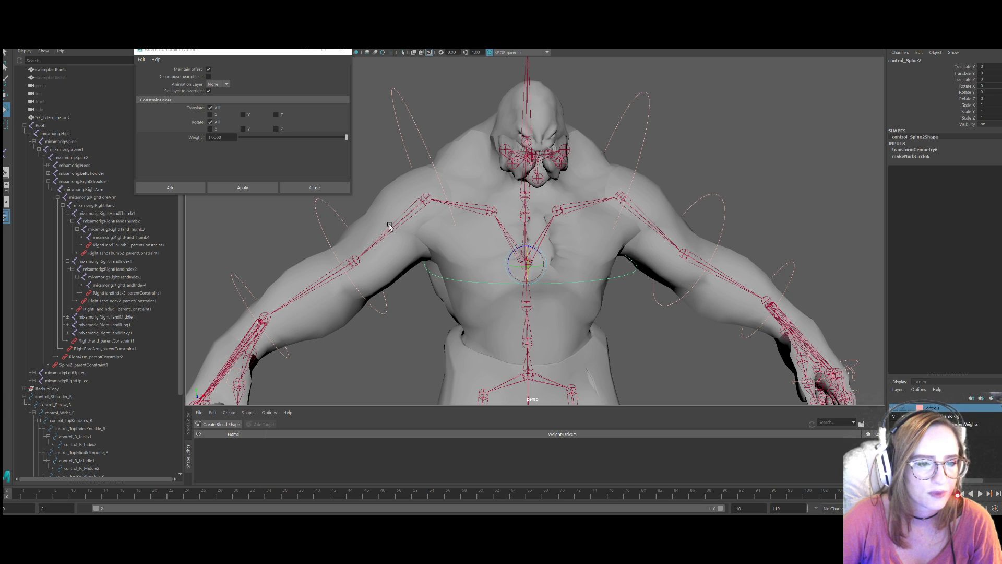
alt+drag(440, 328, 421, 315)
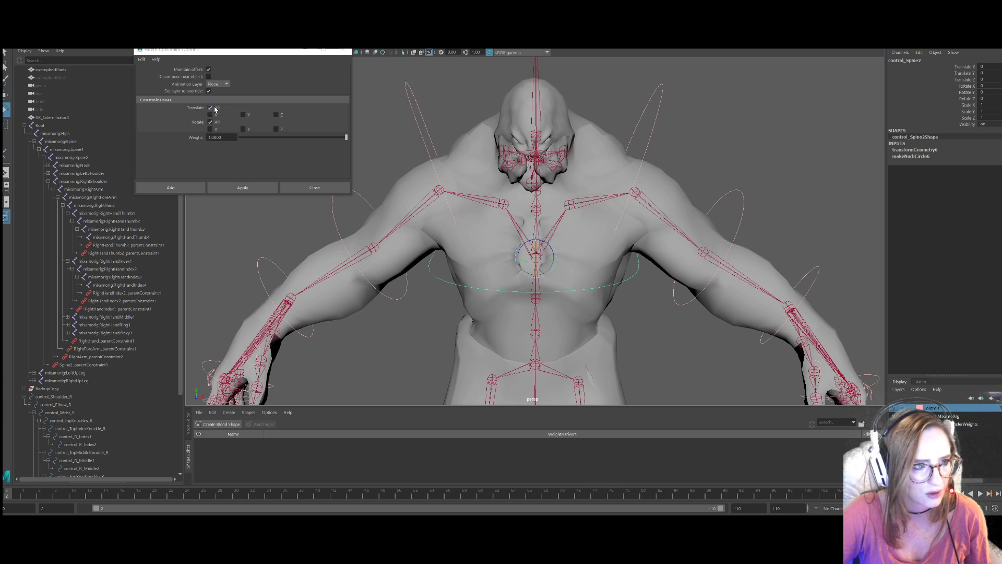
Replace the RightArm joint's parent constraint with one to control_Shoulder_R, with maintain offset on, translate off and all rotate axes constrained.
click(116, 358)
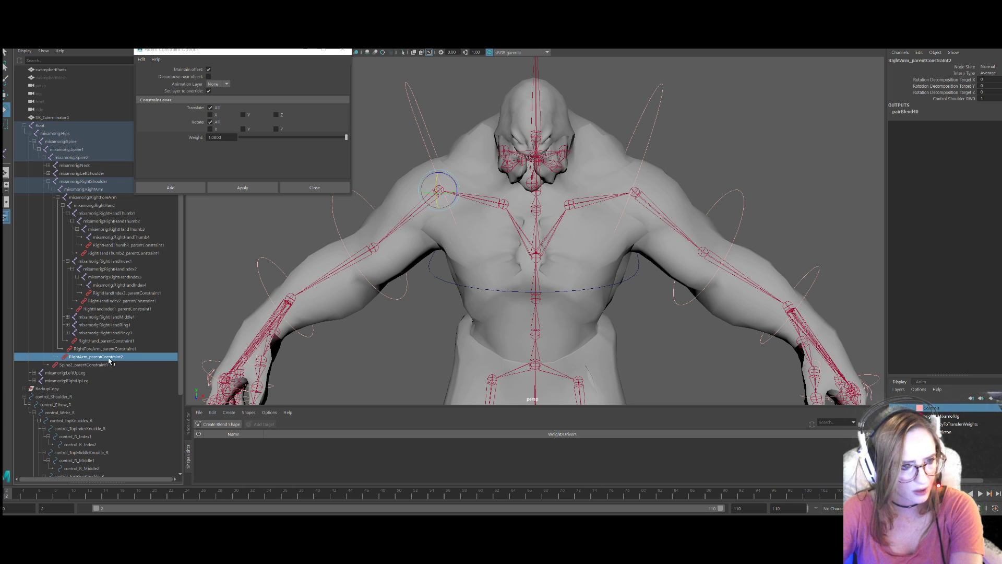
key(Delete)
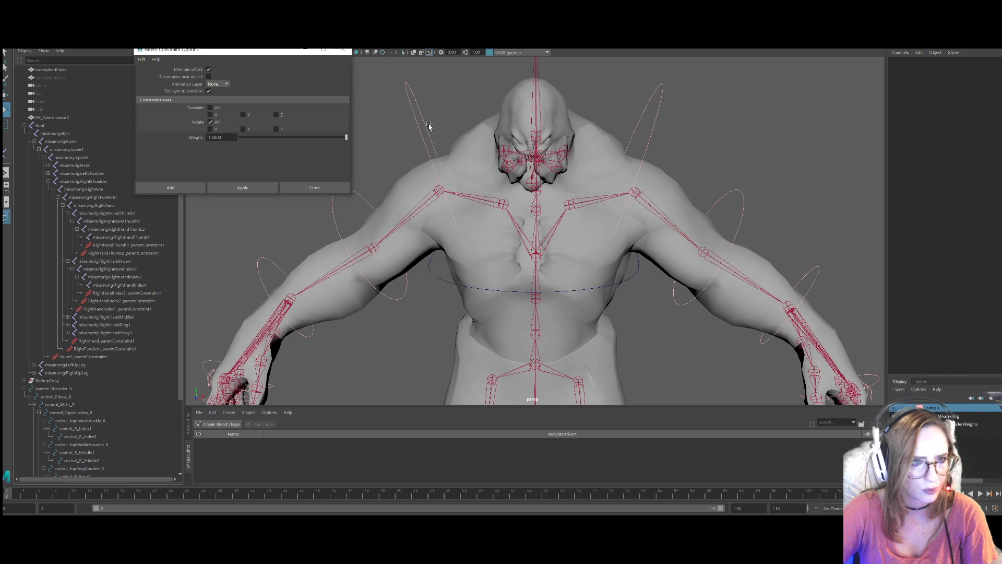
click(444, 203)
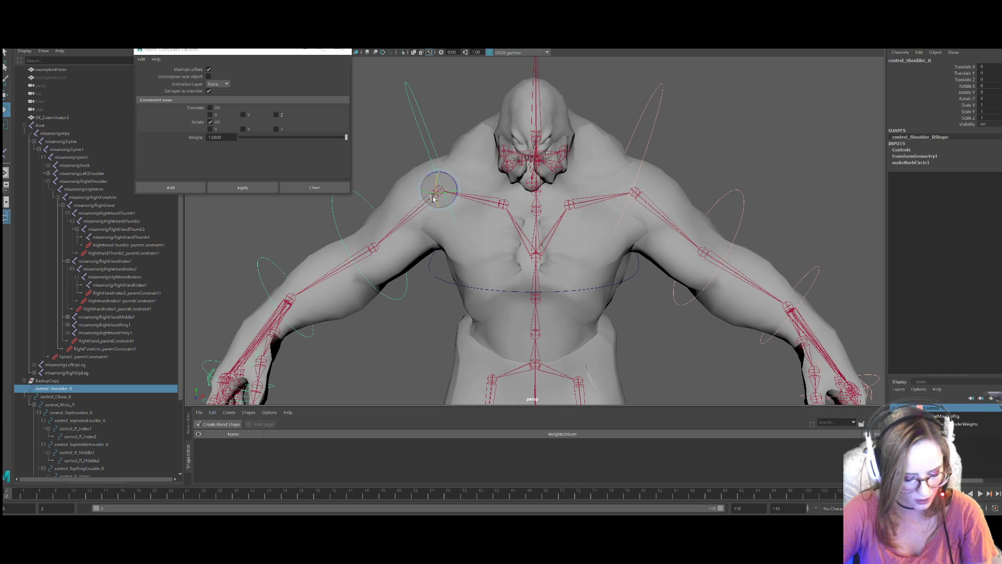
key(q)
shift+click(440, 192)
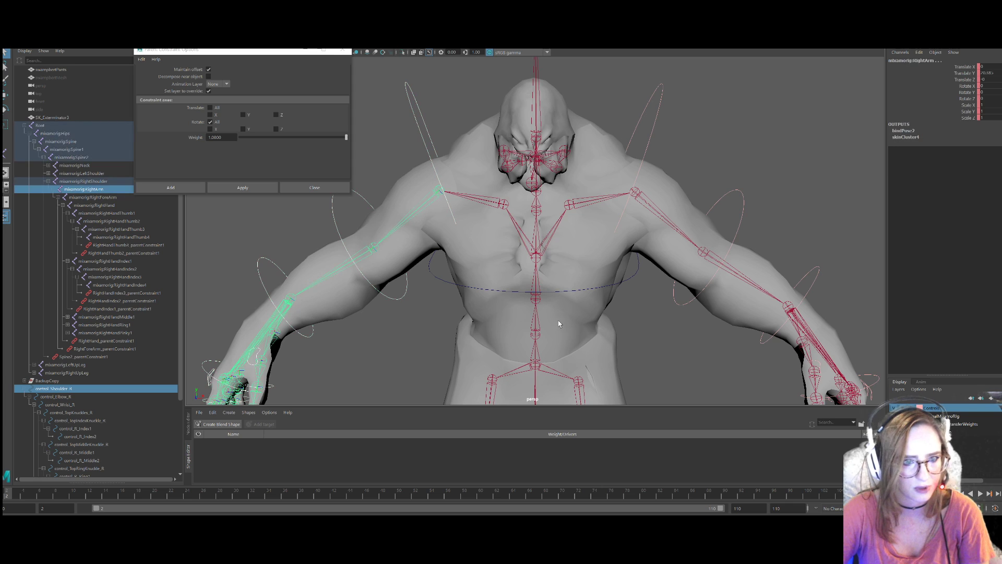
click(210, 121)
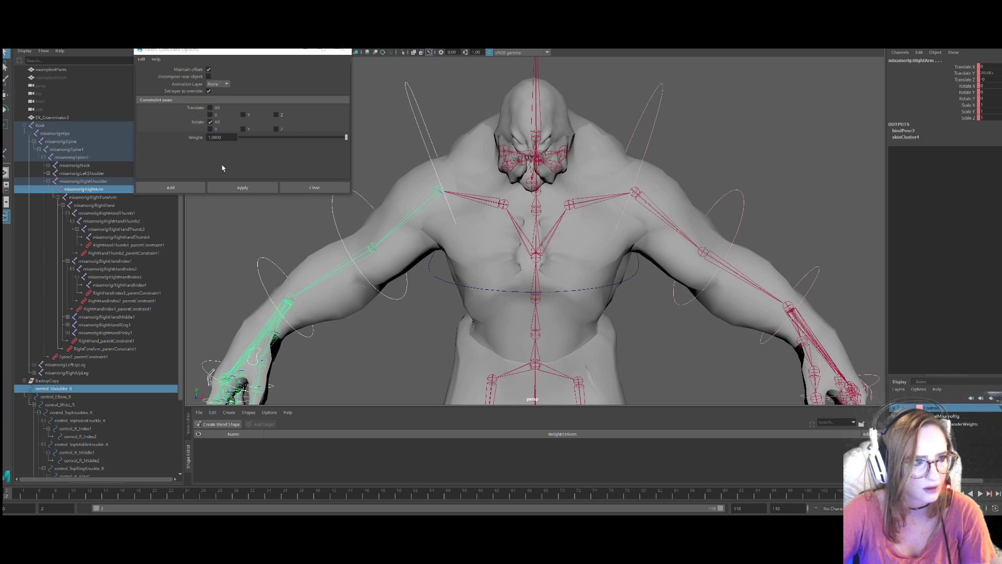
click(242, 188)
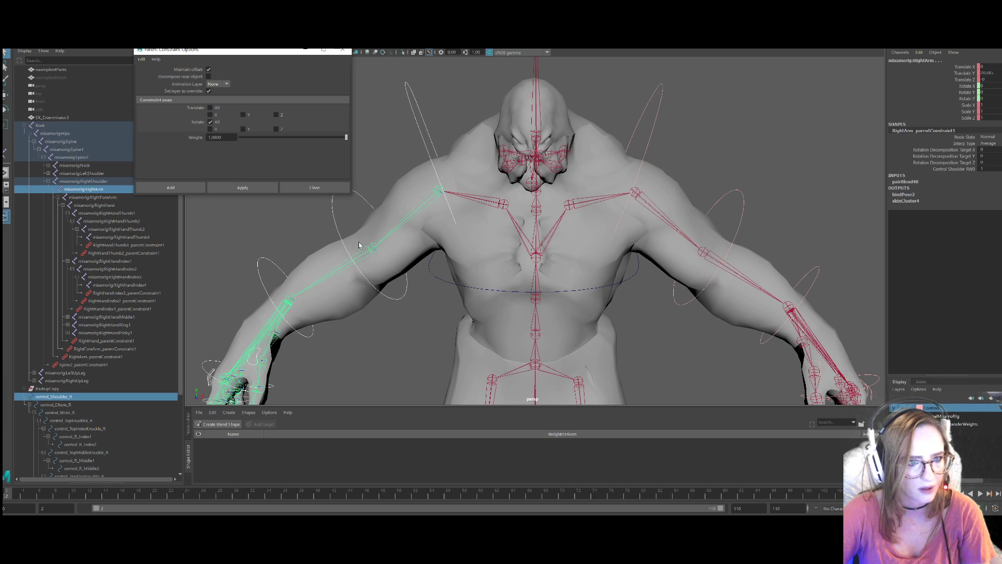
click(330, 188)
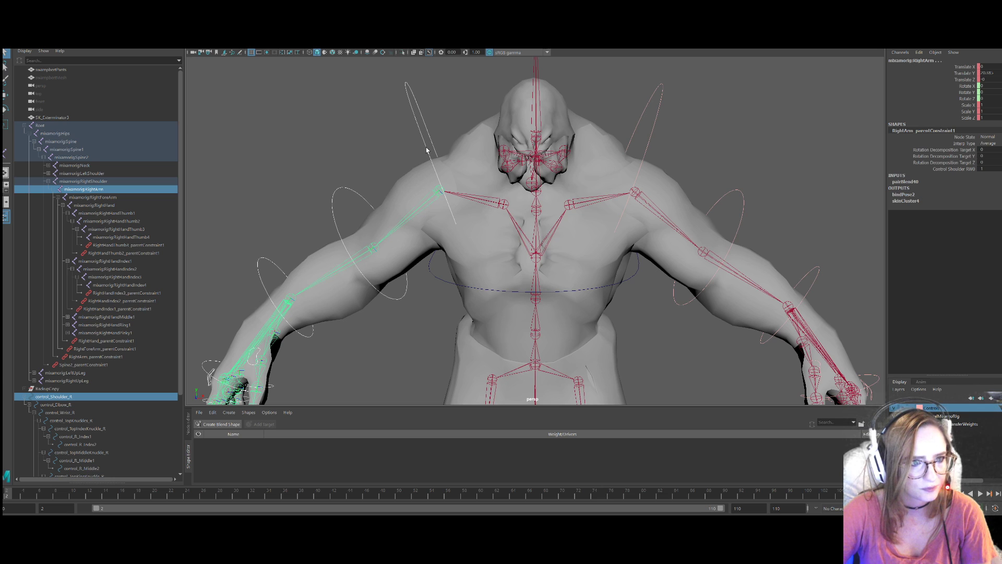
Try raising the right arm by rotating control_Shoulder_R around Z, undo the rotation and clear the selection.
click(427, 150)
key(e)
mouse_move(451, 192)
mouse_down()
mouse_move(446, 186)
mouse_move(451, 196)
mouse_up()
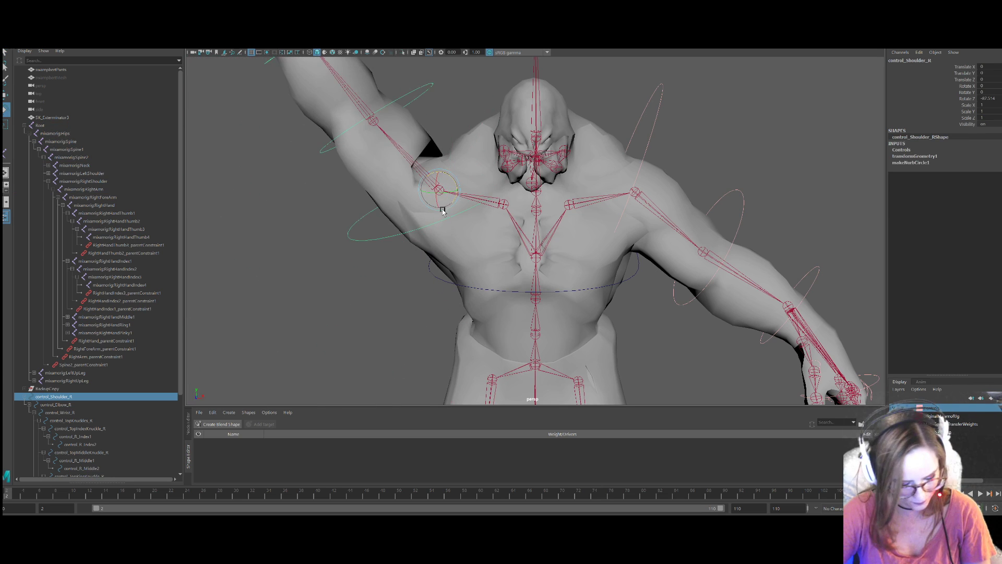
key(ctrl+z)
click(375, 368)
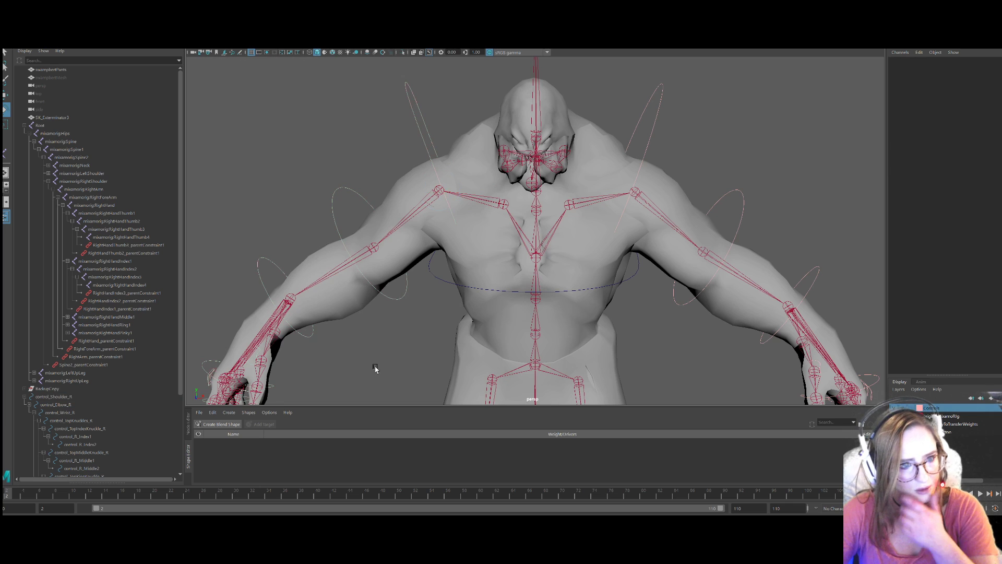
Parent control_Shoulder_R and control_Shoulder_L under control_Spine2 in the scene hierarchy.
click(560, 294)
scroll(112, 405, down, 4)
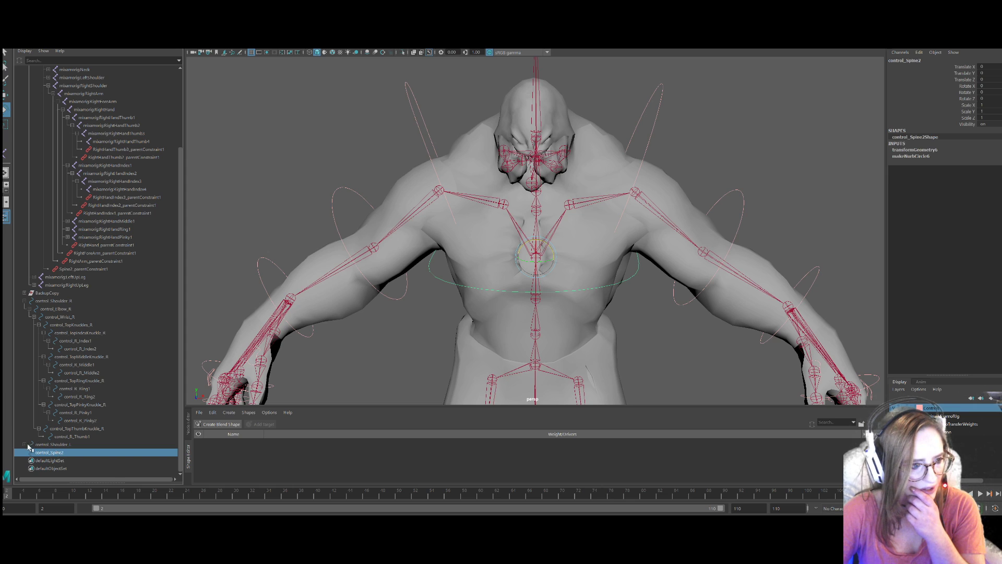
click(27, 302)
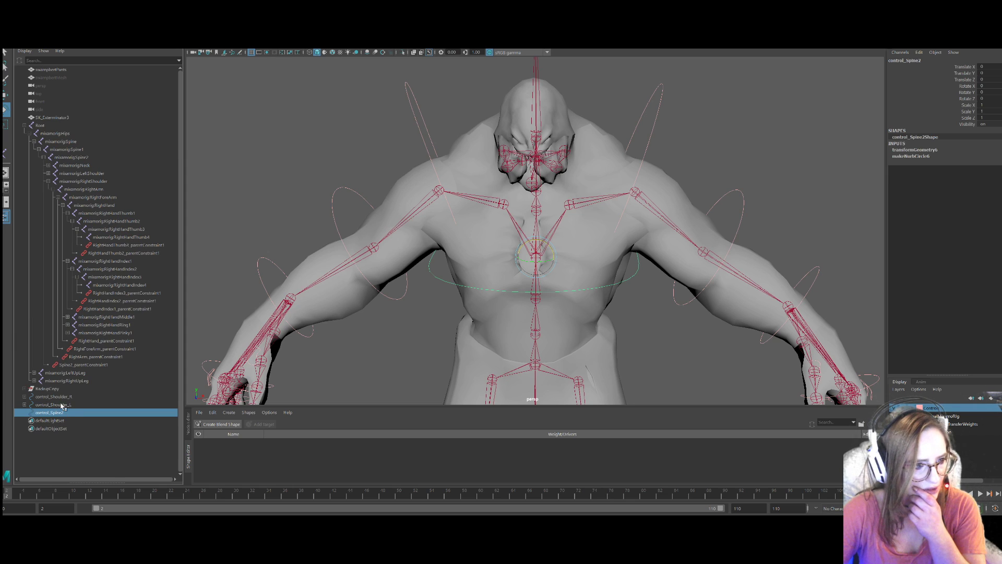
click(63, 396)
shift+click(63, 406)
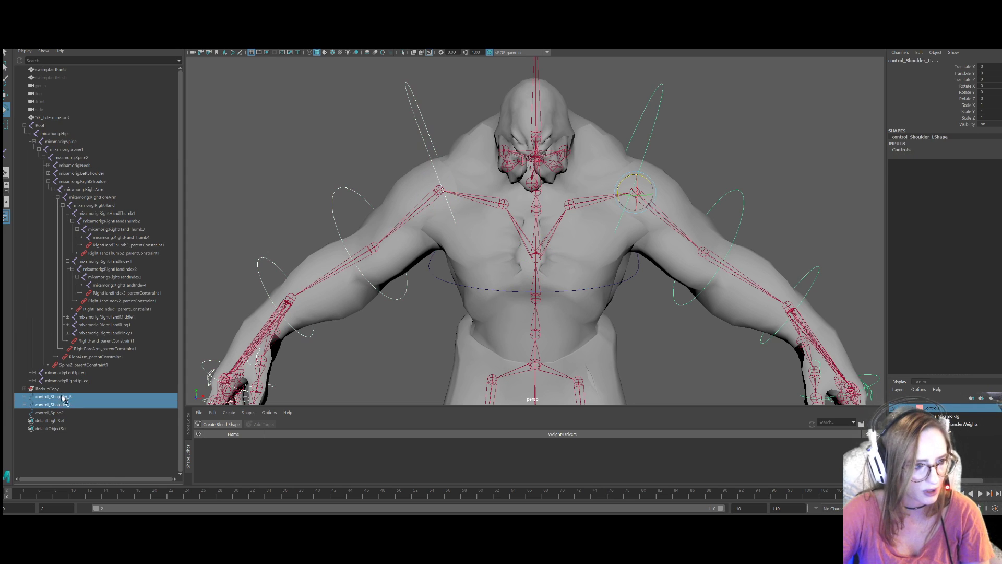
middle_drag(63, 400, 65, 414)
click(24, 397)
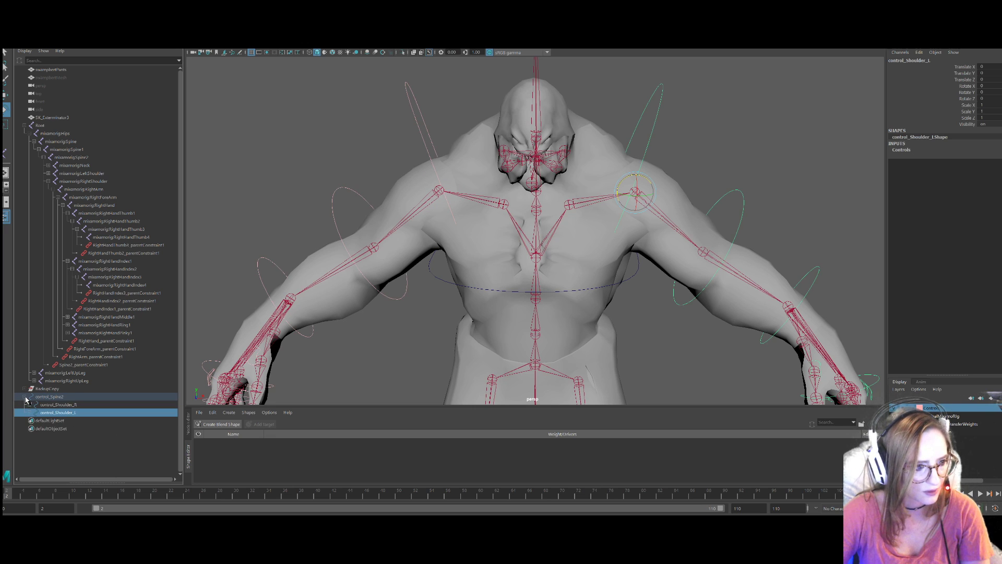
Try rotating control_Spine2 with the shoulder controls parented beneath it and undo the rotation.
click(73, 397)
drag(535, 256, 508, 264)
key(ctrl+z)
key(ctrl+z)
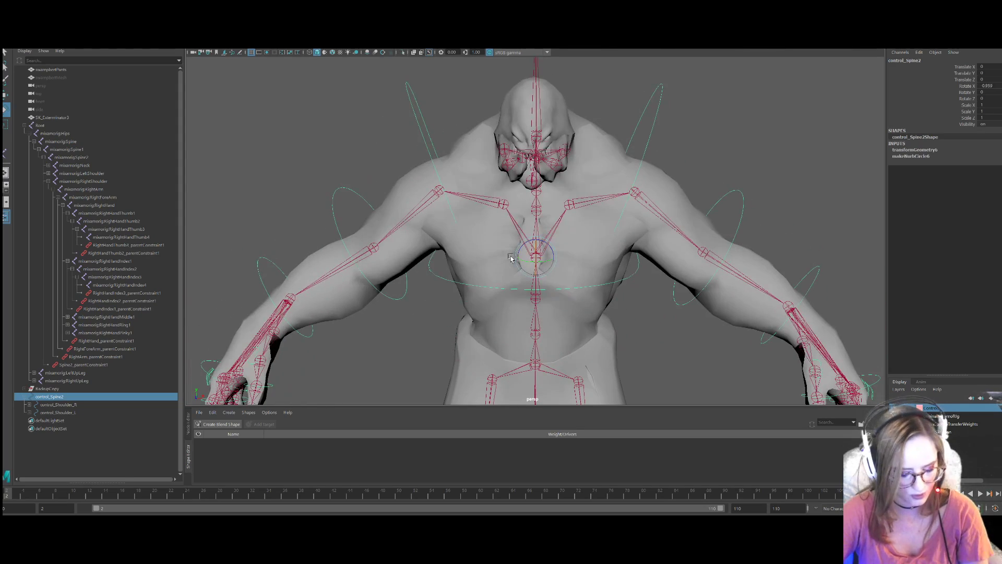
Rotate control_Spine2 about 4 degrees around Y, deselect it and collapse its hierarchy.
scroll(632, 320, down, 4)
scroll(632, 320, down, 4)
mouse_move(647, 322)
alt+mouse_down()
mouse_move(569, 327)
mouse_move(659, 326)
alt+mouse_up()
scroll(606, 324, up, 5)
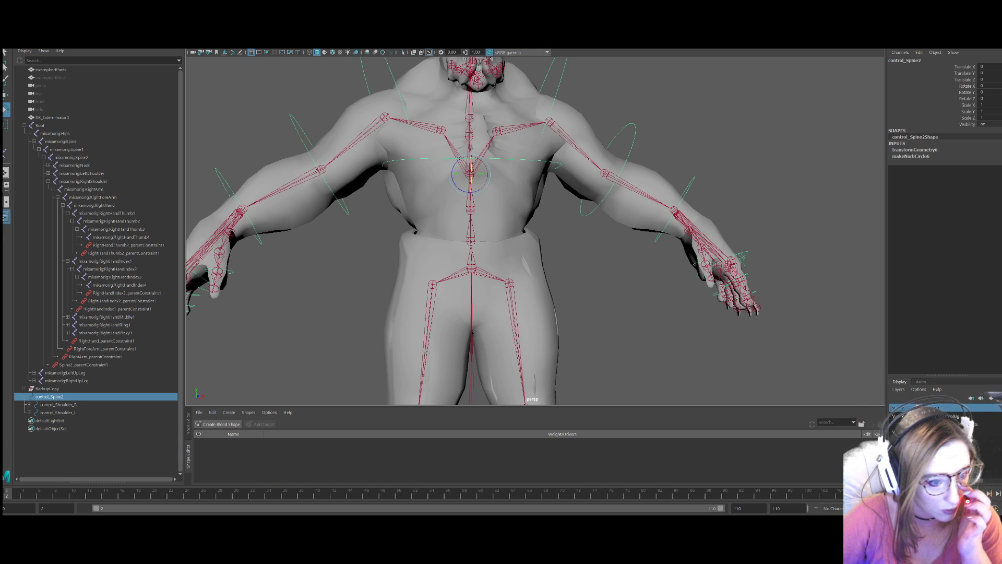
mouse_move(482, 175)
mouse_down()
mouse_move(470, 175)
mouse_move(509, 176)
mouse_move(472, 175)
mouse_move(483, 176)
mouse_up()
click(620, 279)
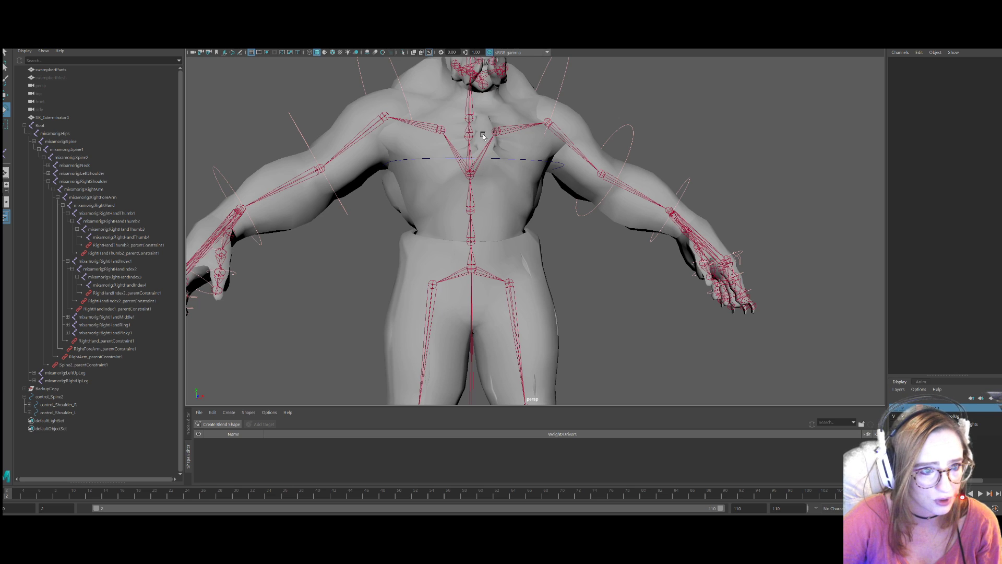
click(24, 397)
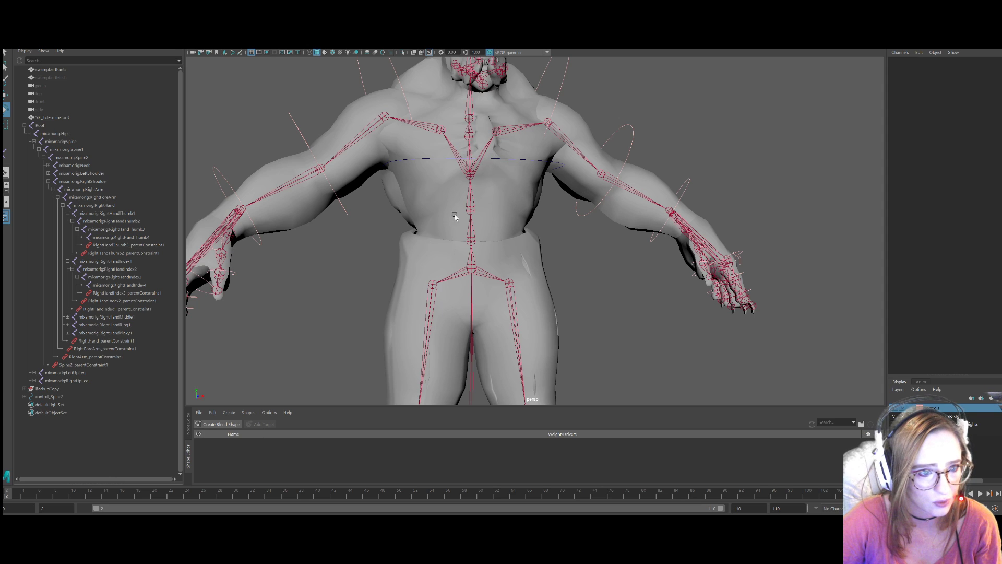
Try rotating the constrained Spine2 joint directly and undo the rotation.
click(471, 173)
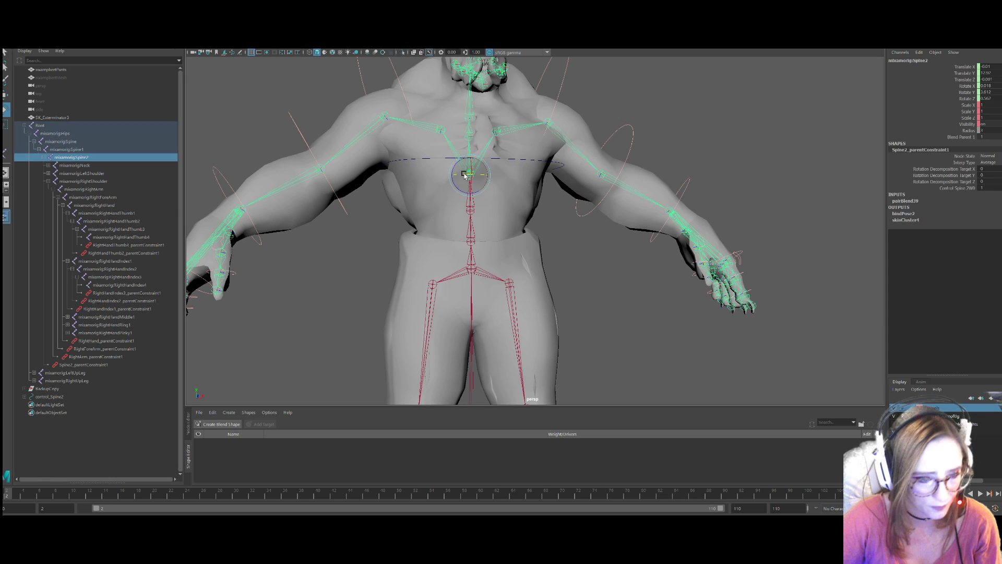
mouse_move(471, 175)
mouse_down()
mouse_move(473, 187)
mouse_move(475, 172)
mouse_up()
key(ctrl+z)
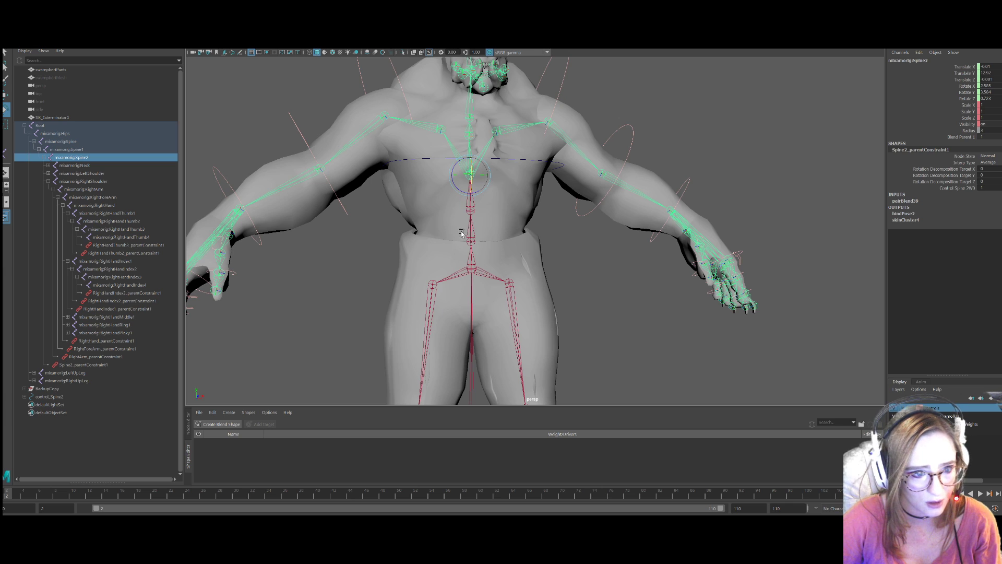
Try rotating the Spine joint and the Spine1 joint in turn, undoing each rotation.
click(474, 240)
drag(474, 240, 469, 248)
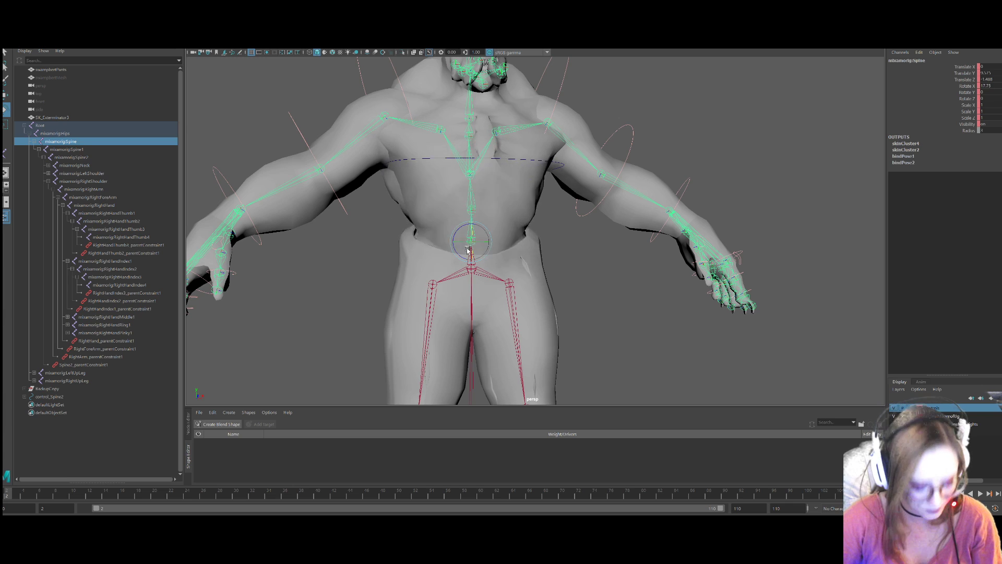
key(ctrl+z)
key(ctrl+z)
click(471, 211)
drag(470, 210, 467, 214)
key(ctrl+z)
scroll(597, 261, down, 5)
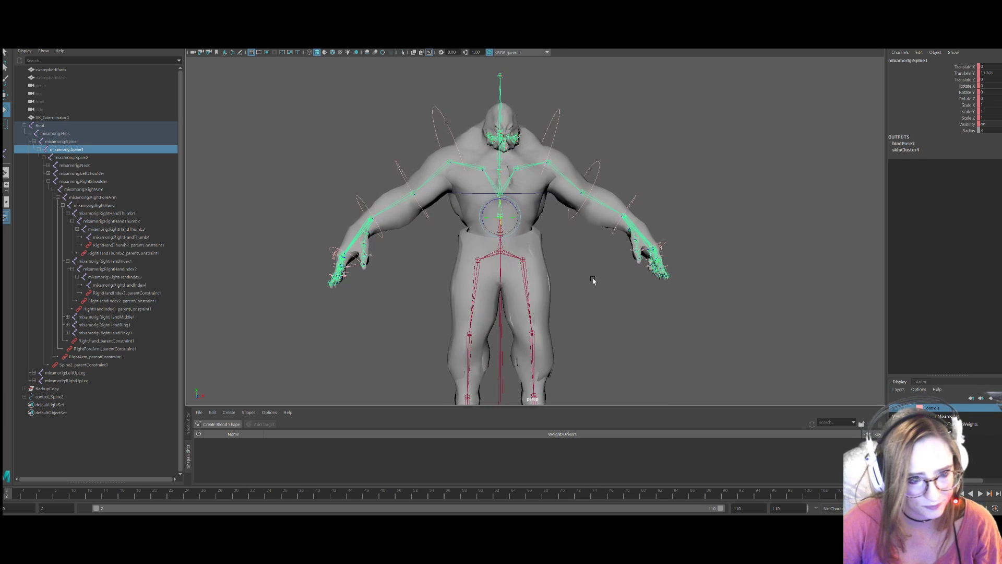
scroll(593, 280, up, 8)
scroll(589, 258, down, 8)
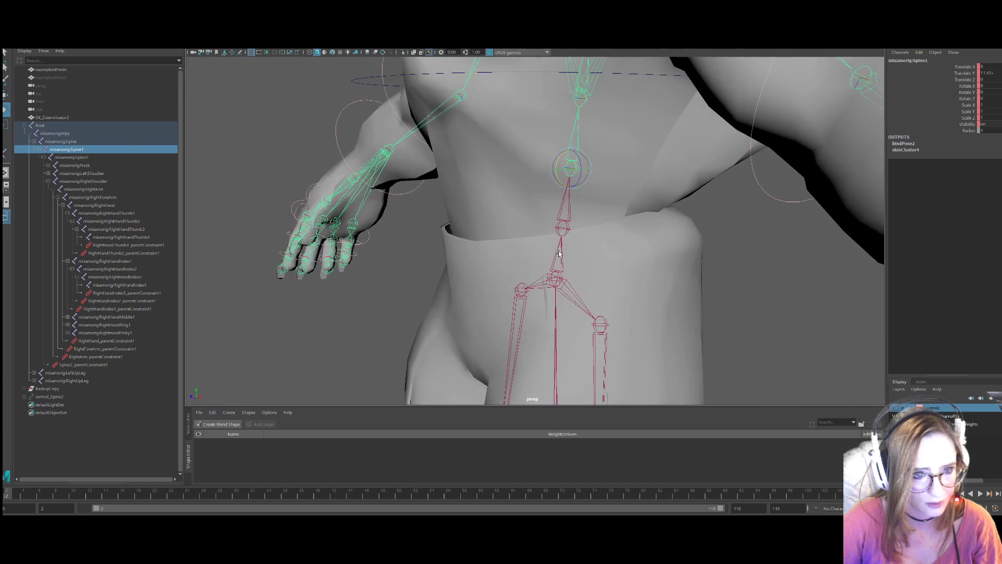
Hide control_Spine2 together with the shoulder controls parented beneath it.
click(24, 396)
click(24, 397)
click(49, 397)
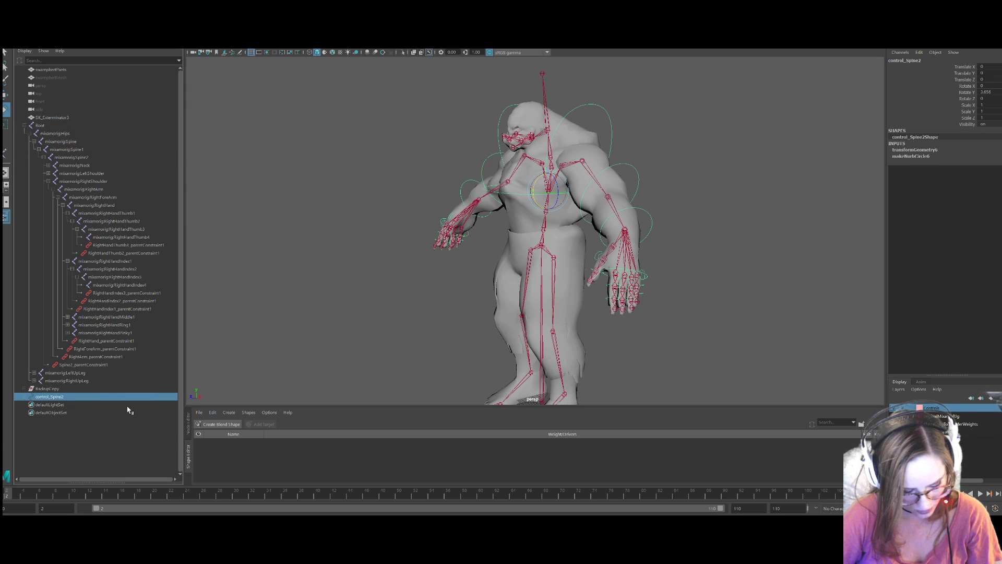
key(ctrl+h)
Try a large free rotation of the Spine2 joint with the controls hidden and undo it.
alt+drag(297, 256, 347, 255)
click(496, 199)
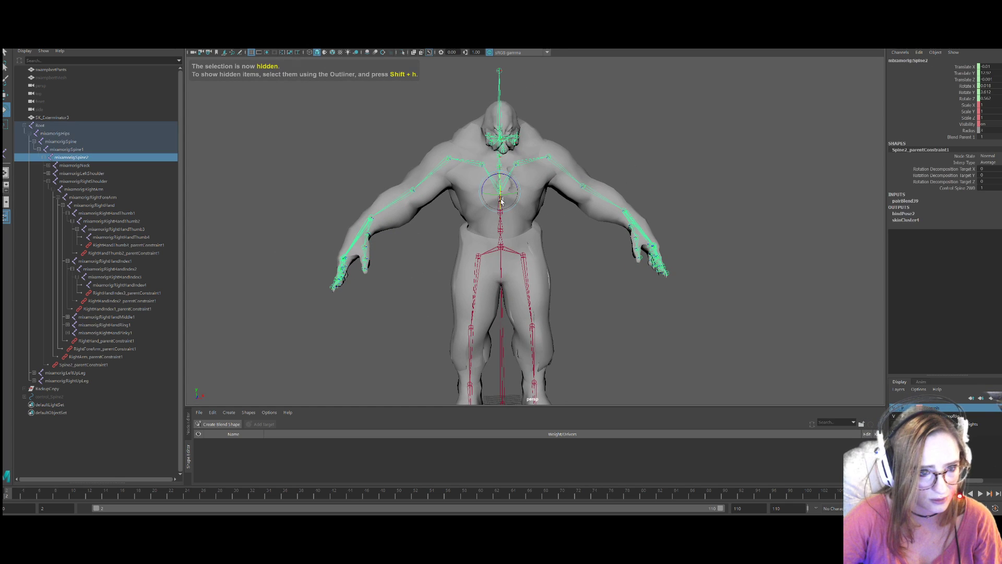
drag(496, 198, 456, 133)
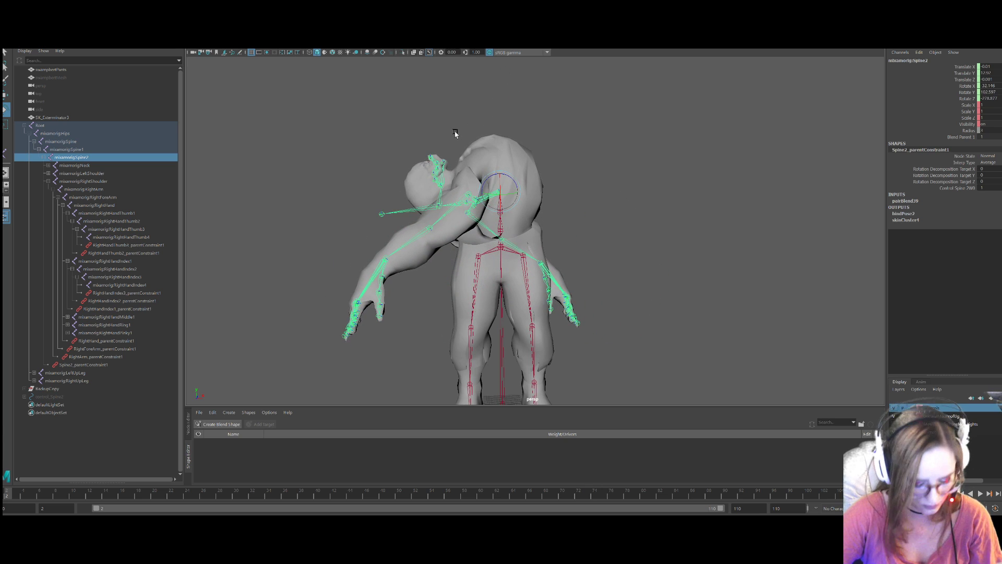
key(ctrl+z)
Try rotating the lowest Spine joint above the hips and undo the rotation.
click(499, 231)
drag(500, 232, 499, 244)
key(ctrl+z)
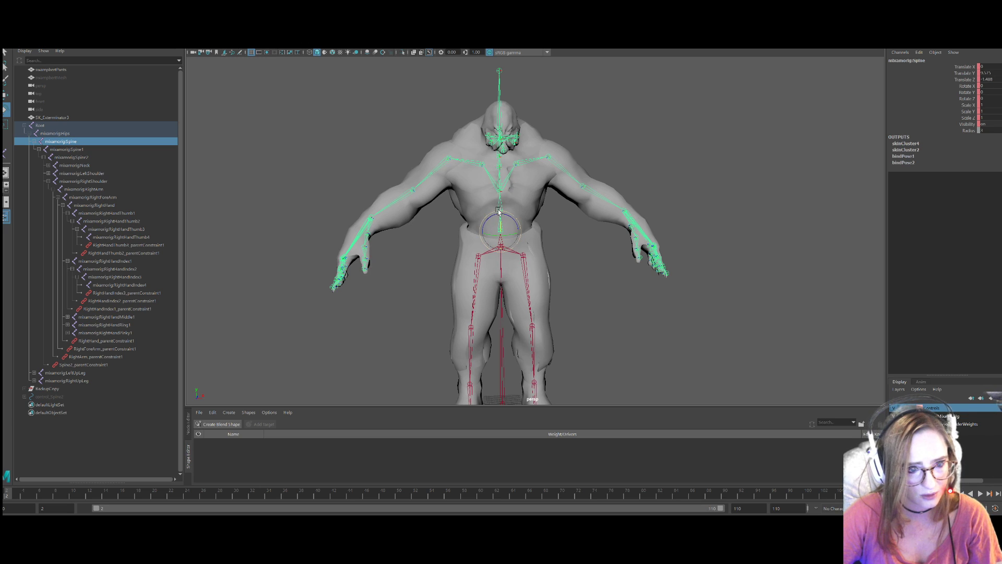
alt+drag(585, 253, 548, 251)
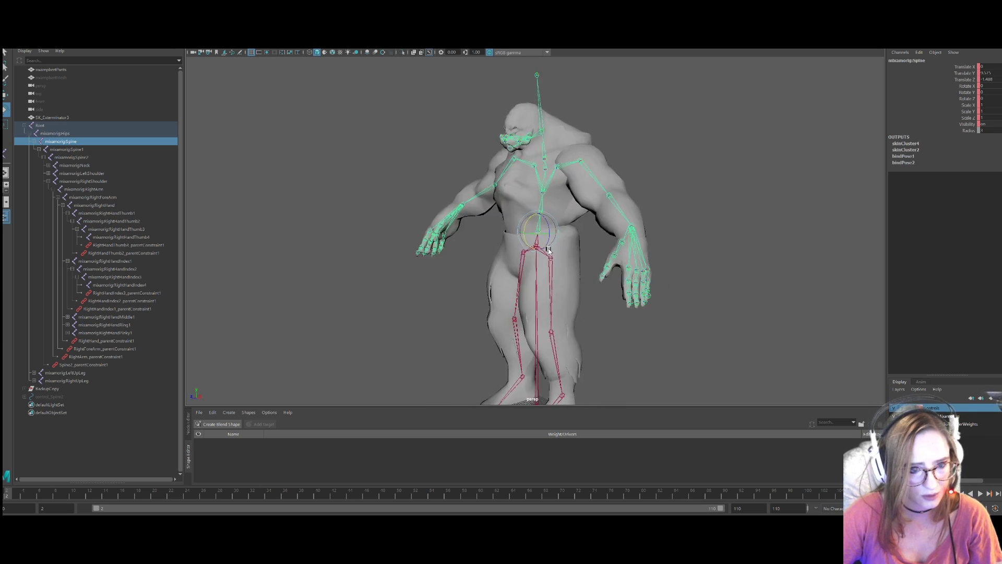
Show the hidden control_Spine2 again together with the shoulder controls parented beneath it.
click(541, 204)
mouse_move(531, 185)
mouse_down()
mouse_move(533, 204)
mouse_move(552, 181)
mouse_move(541, 198)
mouse_up()
click(50, 397)
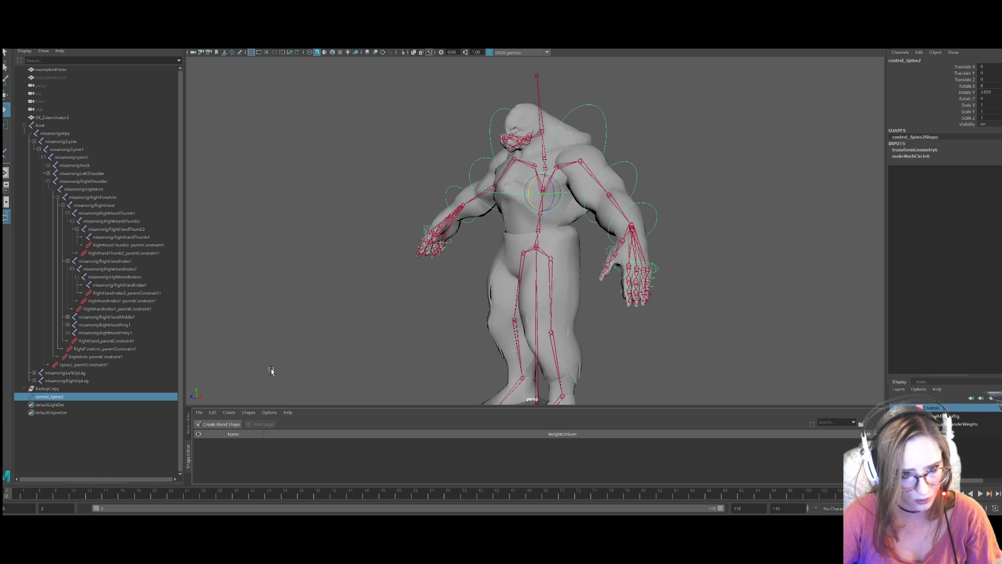
Try a small free rotation of control_Spine2 to test the upper body and undo it.
click(407, 290)
click(509, 197)
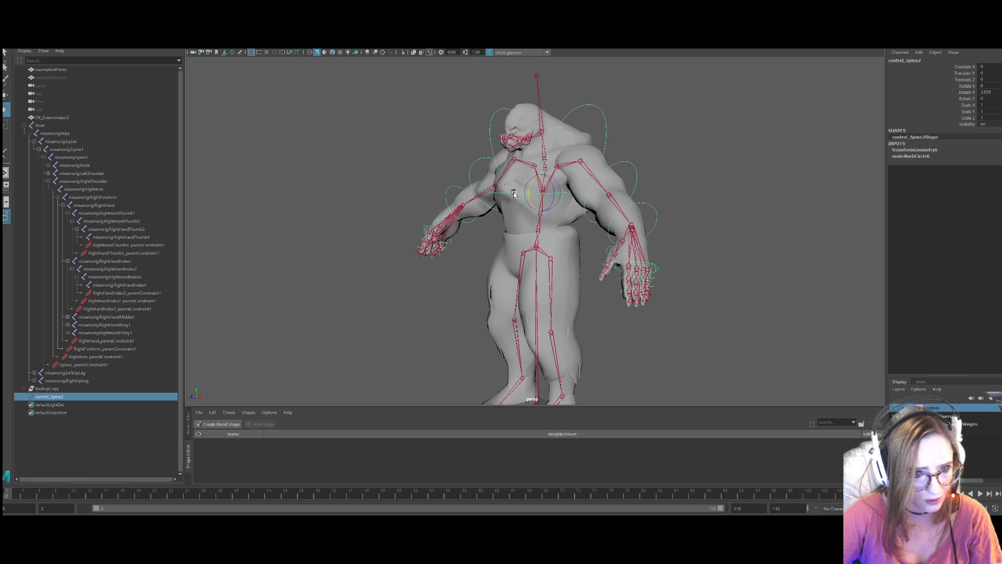
mouse_move(510, 201)
mouse_down()
mouse_move(522, 214)
mouse_move(555, 174)
mouse_move(536, 209)
mouse_move(553, 174)
mouse_move(523, 209)
mouse_up()
key(ctrl+z)
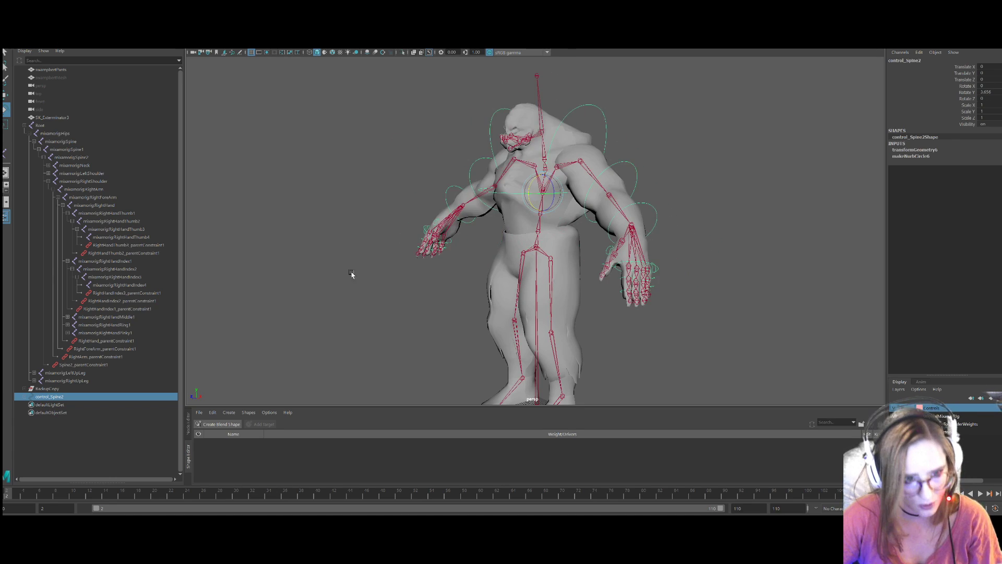
Unparent control_Shoulder_R and control_Shoulder_L from control_Spine2.
scroll(348, 277, down, 3)
alt+drag(369, 288, 580, 246)
scroll(429, 282, up, 5)
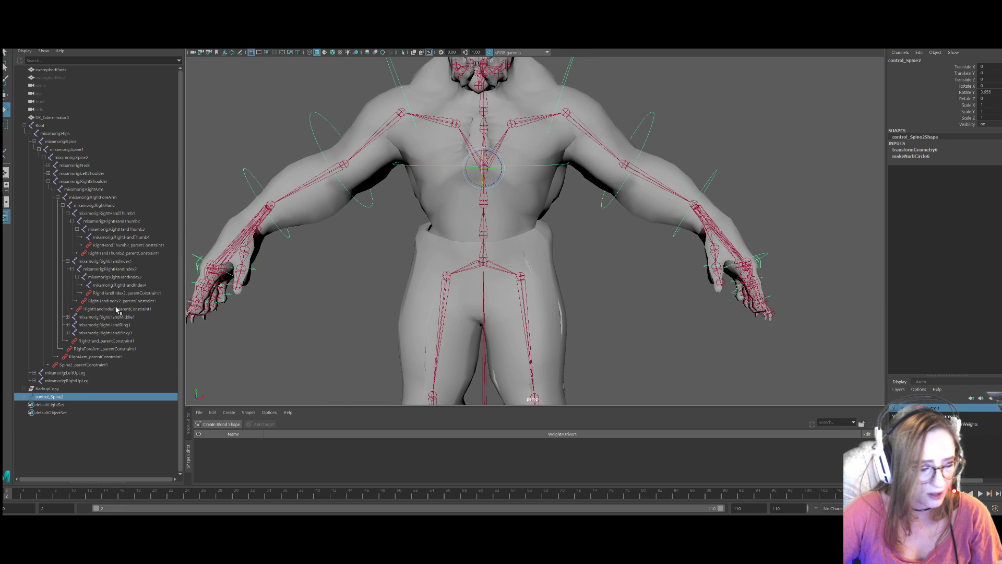
click(271, 332)
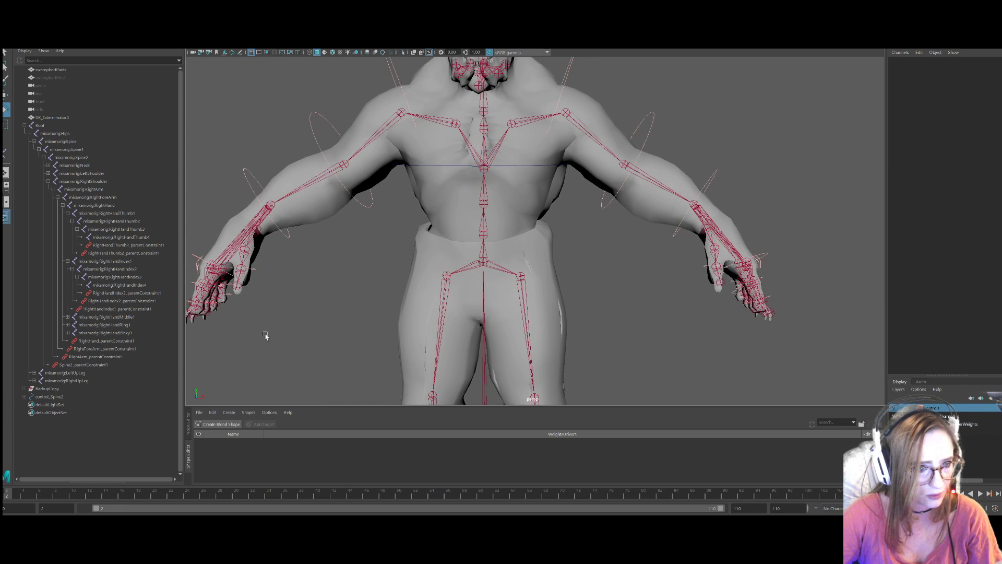
click(42, 399)
click(25, 396)
click(47, 405)
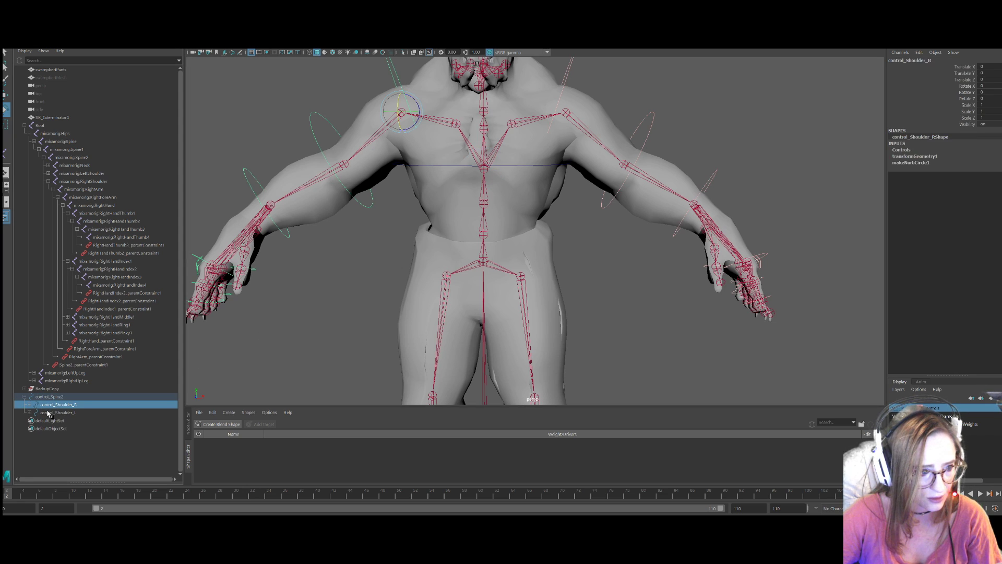
ctrl+click(51, 413)
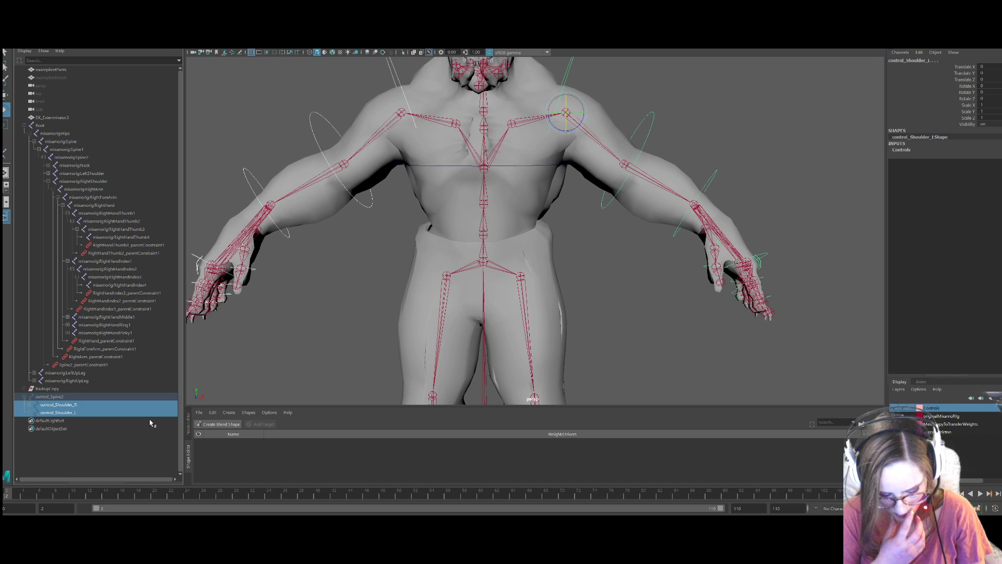
key(shift+p)
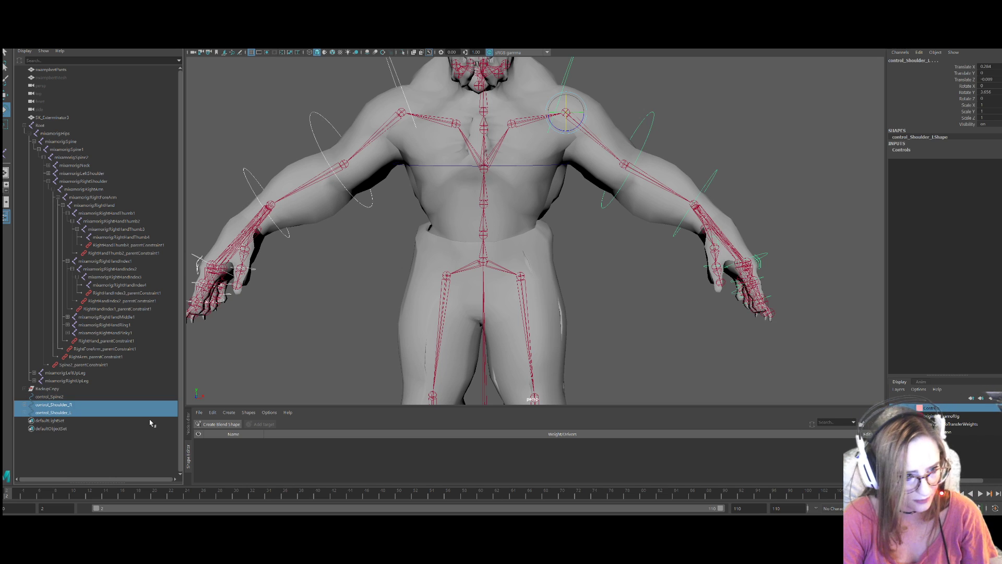
Duplicate control_Spine2 and move the copy straight down to the height of the Spine1 joint.
click(78, 398)
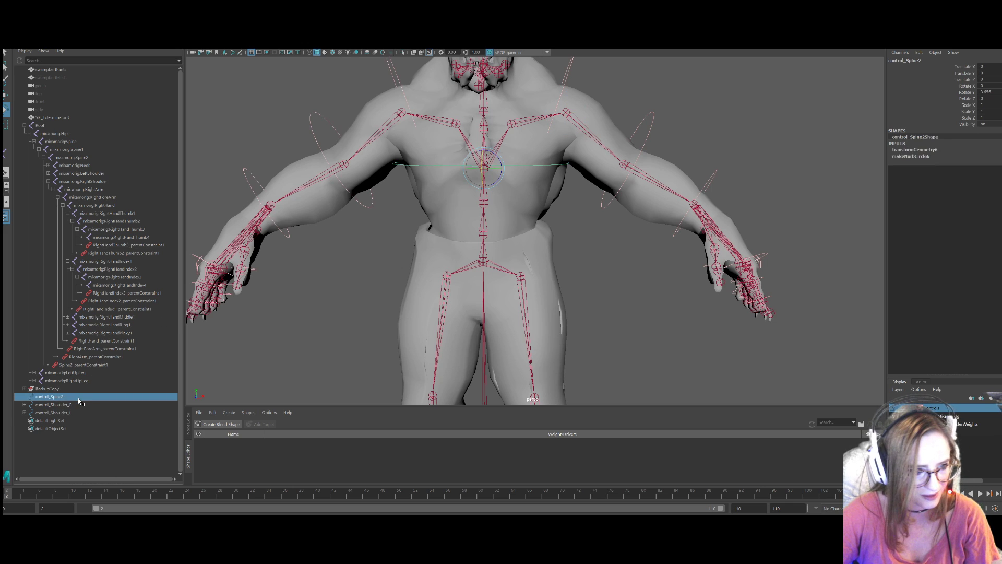
key(ctrl+d)
key(w)
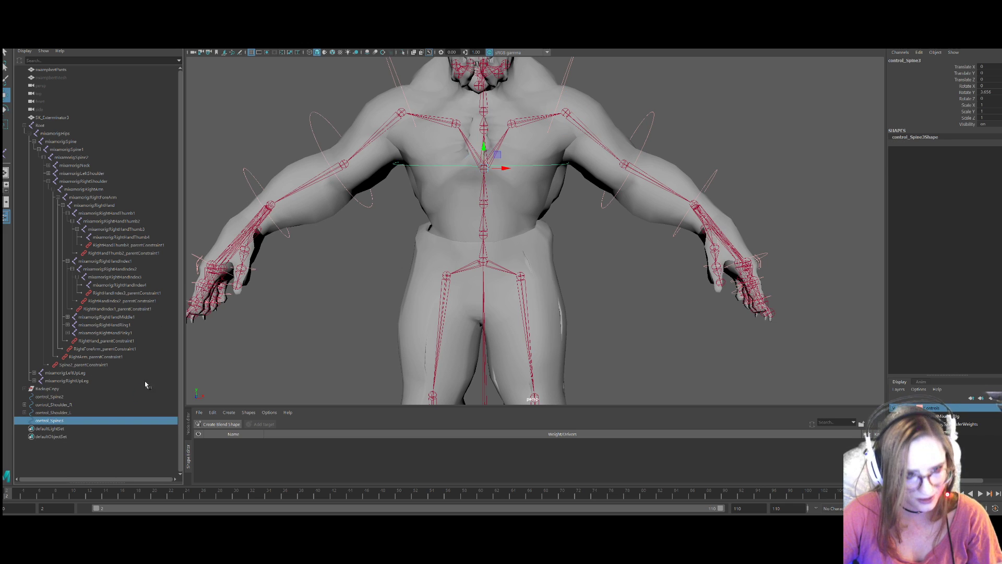
drag(483, 150, 482, 190)
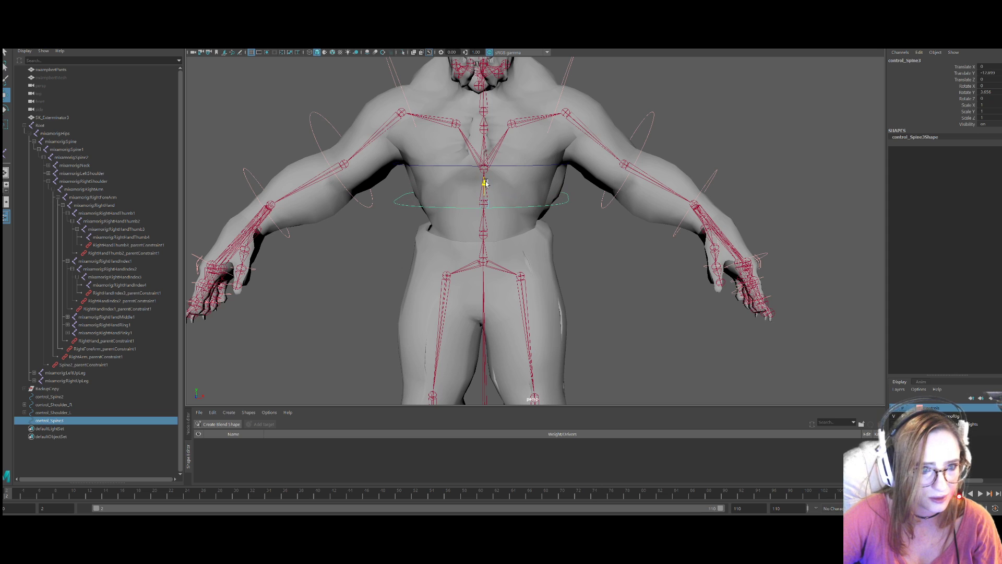
Parent both shoulder controls under control_Spine2 again and collapse its hierarchy.
click(56, 413)
ctrl+click(59, 406)
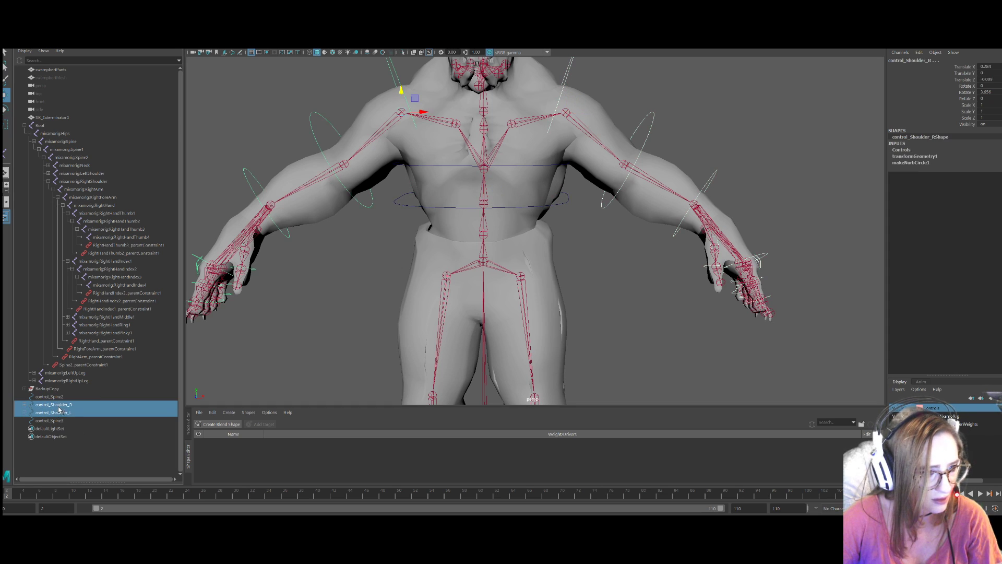
middle_drag(56, 412, 57, 398)
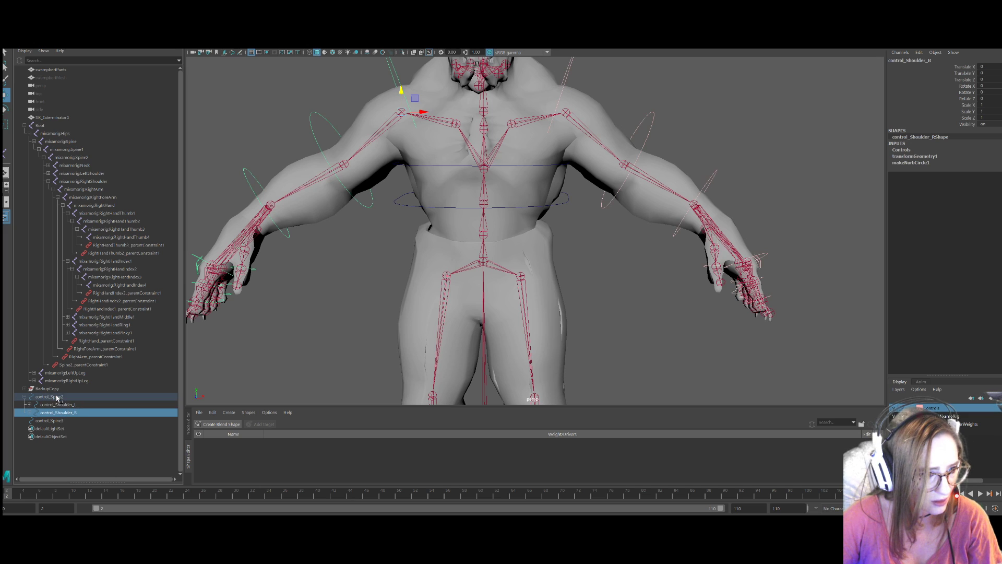
click(25, 396)
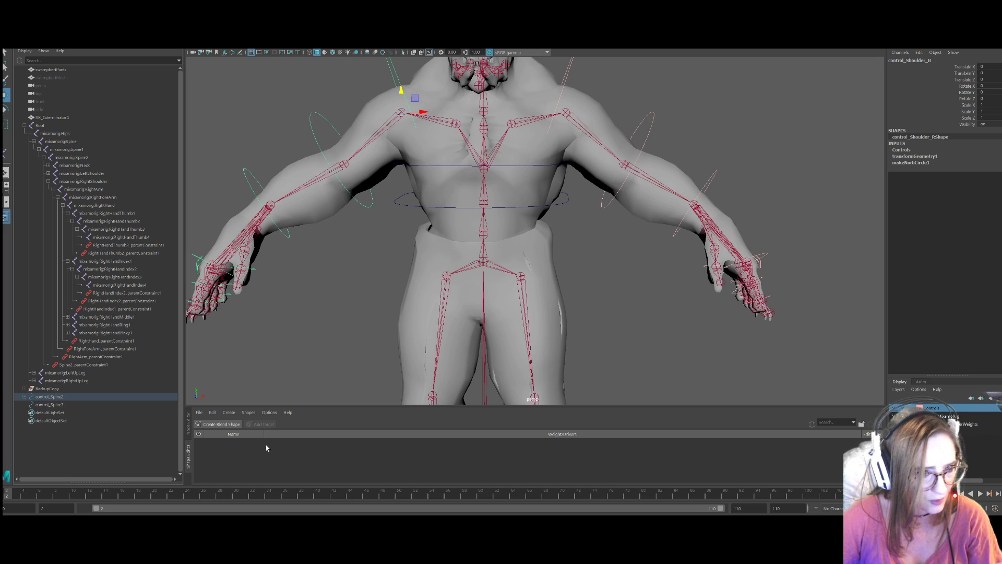
Shrink the duplicated spine circle from front to back and shift it forward to fit around the waist.
click(557, 200)
alt+drag(638, 242, 609, 246)
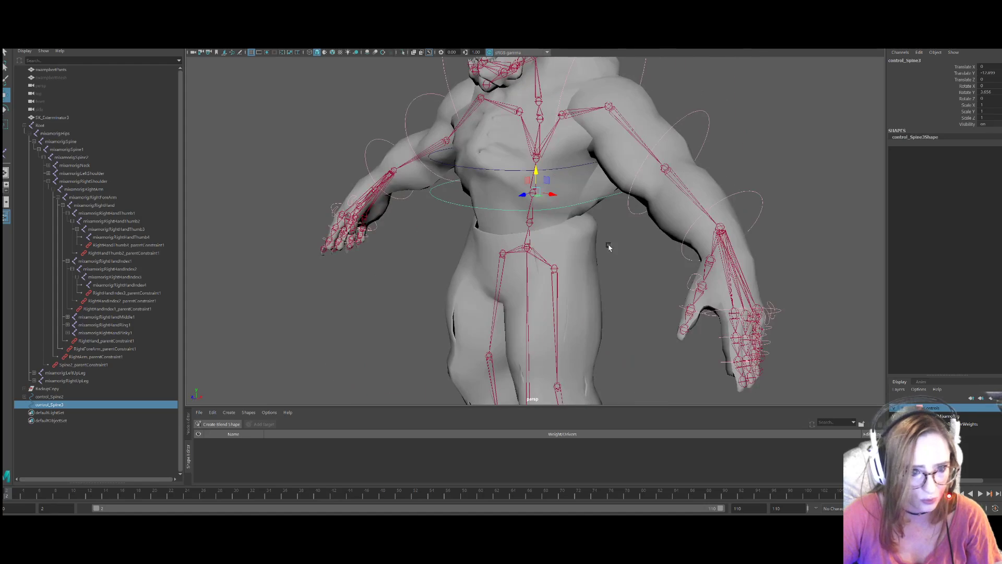
key(r)
drag(524, 195, 647, 258)
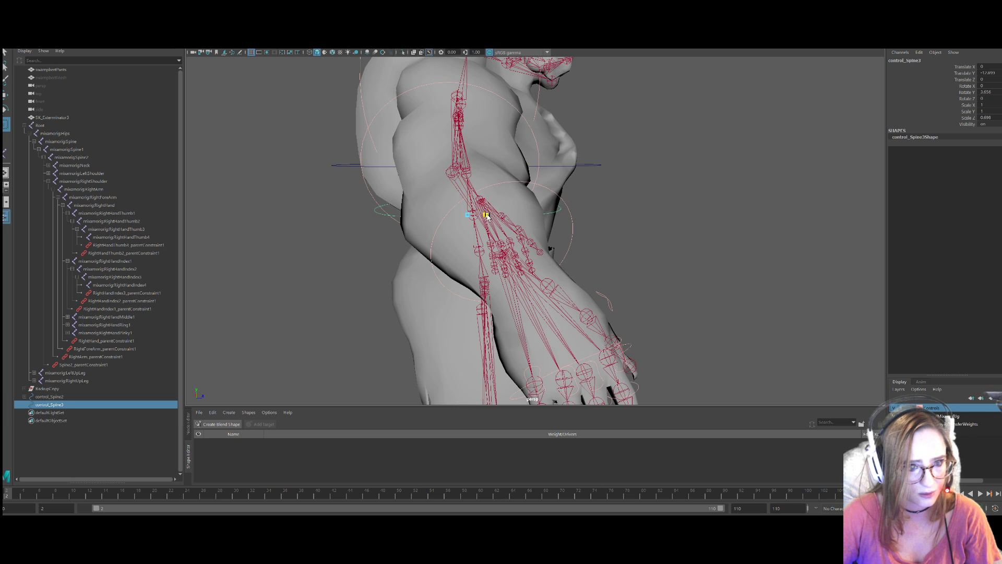
key(w)
drag(489, 216, 504, 214)
Move the duplicated circle's pivot back onto the Spine1 joint.
alt+drag(677, 224, 567, 224)
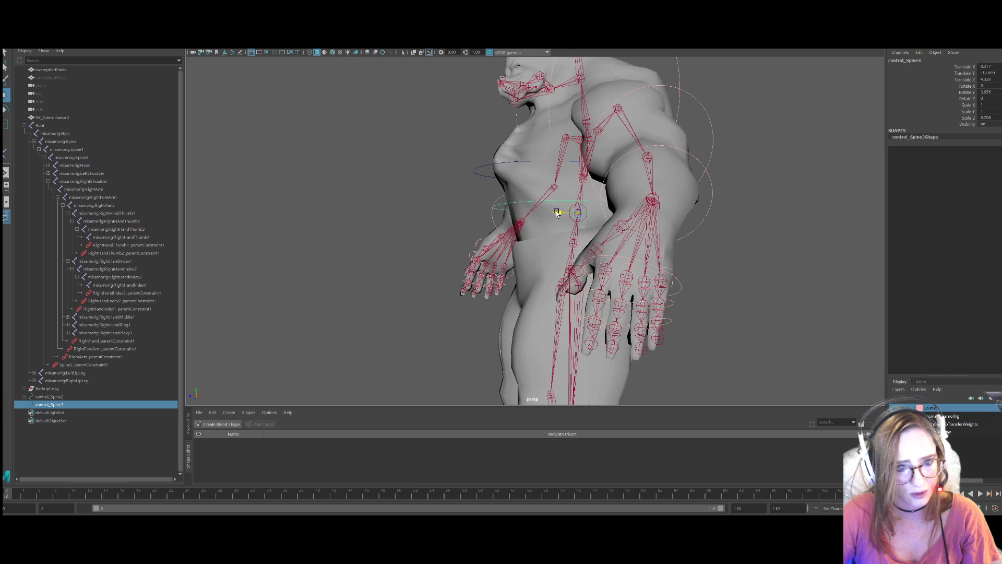
alt+drag(545, 222, 593, 232)
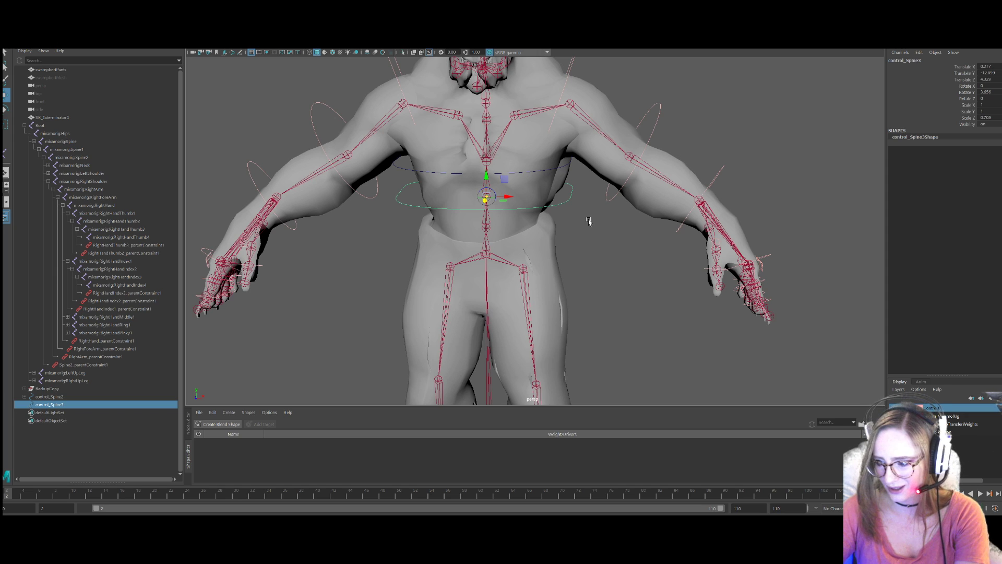
key(d)
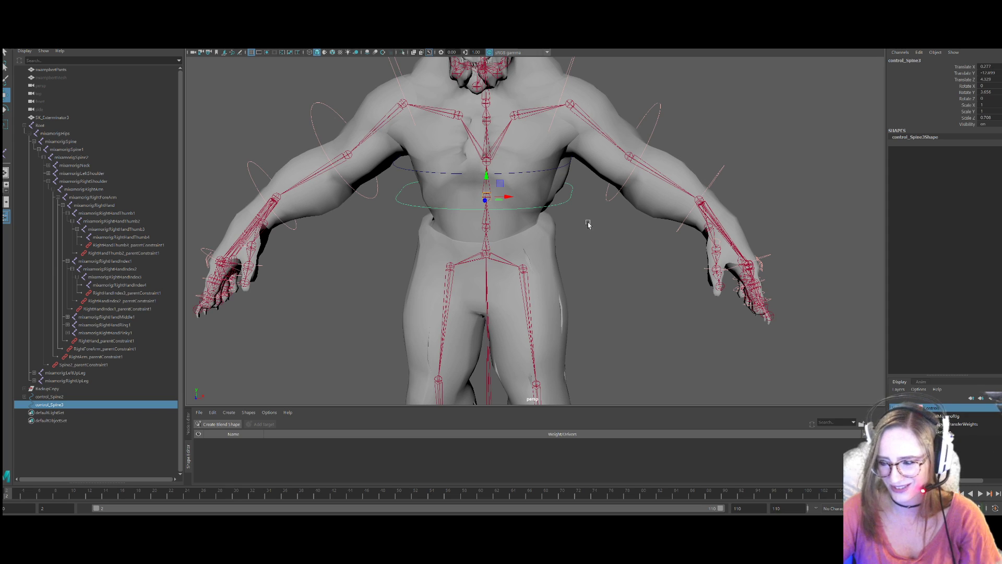
mouse_move(615, 282)
alt+mouse_down()
mouse_move(599, 290)
mouse_move(624, 273)
alt+mouse_up()
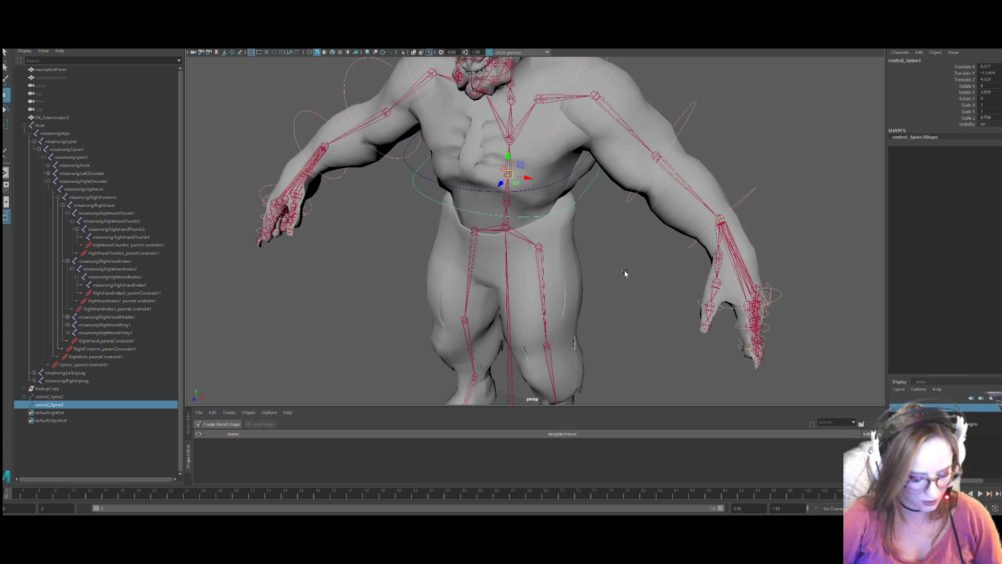
mouse_move(621, 264)
alt+mouse_down()
mouse_move(600, 279)
mouse_move(639, 269)
mouse_move(613, 268)
alt+mouse_up()
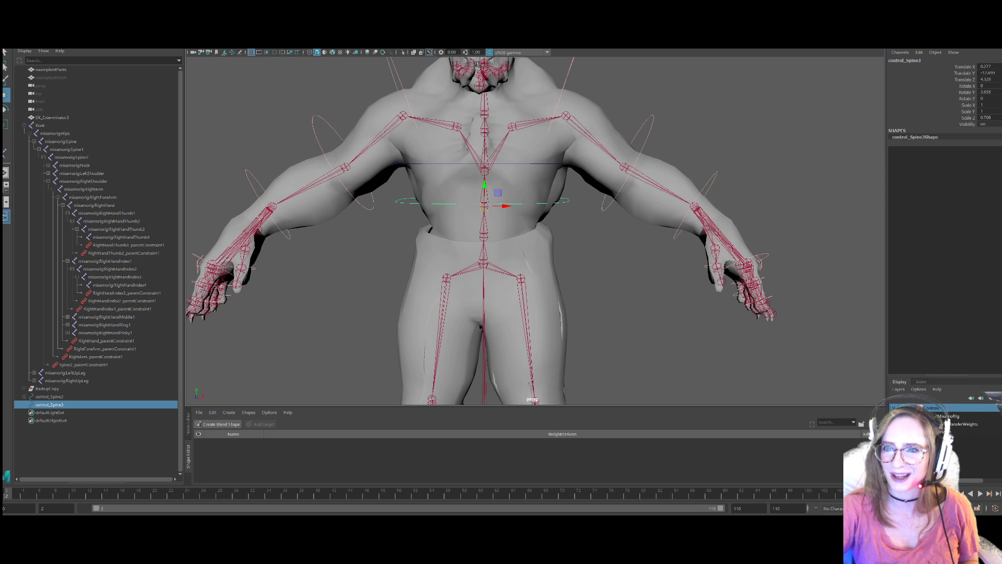
mouse_move(651, 271)
alt+mouse_down()
mouse_move(520, 271)
mouse_move(660, 273)
mouse_move(645, 271)
mouse_move(685, 287)
mouse_move(712, 277)
mouse_move(624, 272)
mouse_move(646, 272)
alt+mouse_up()
Check which joint the duplicated waist circle surrounds and rename the circle as control_Spine1.
click(485, 205)
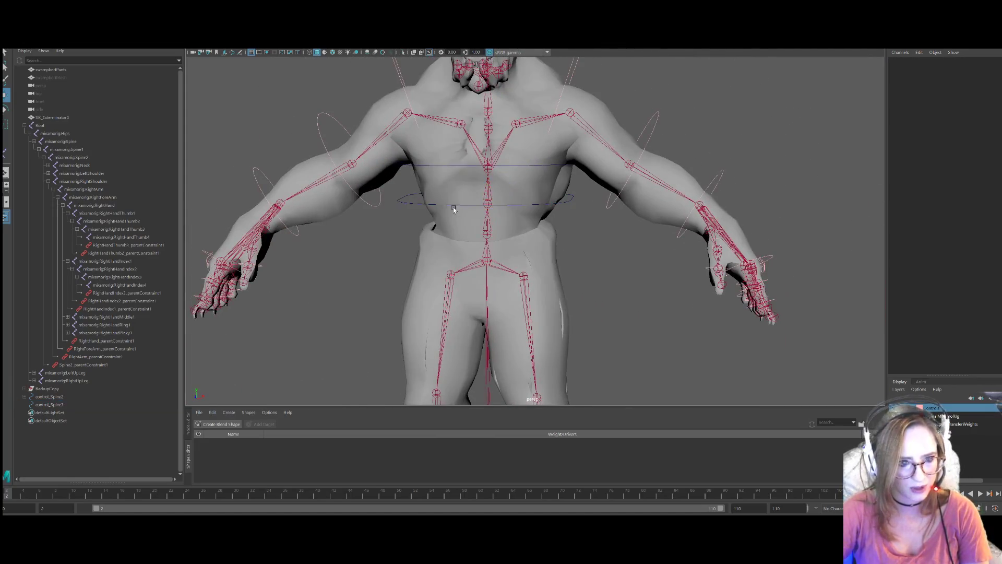
click(487, 204)
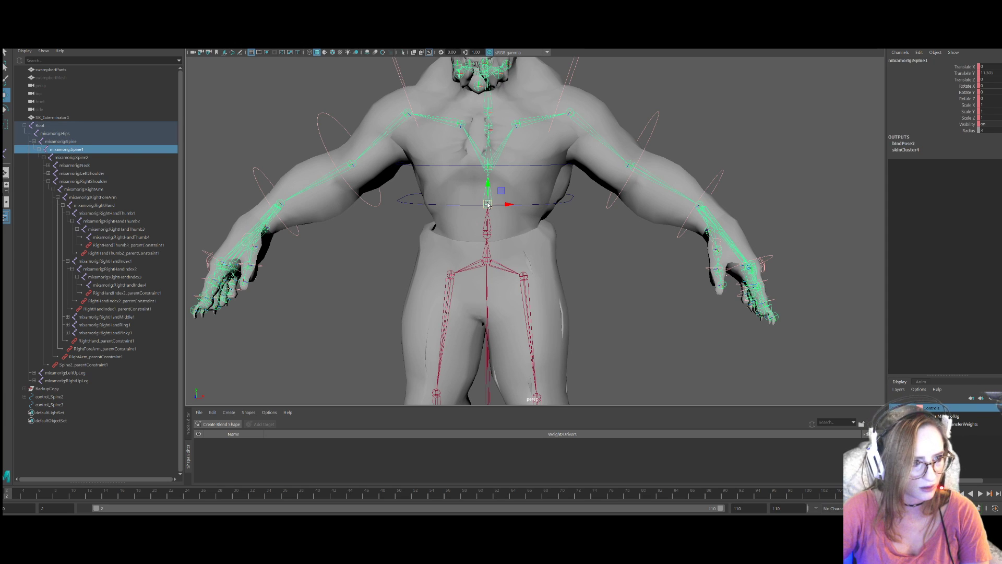
click(487, 170)
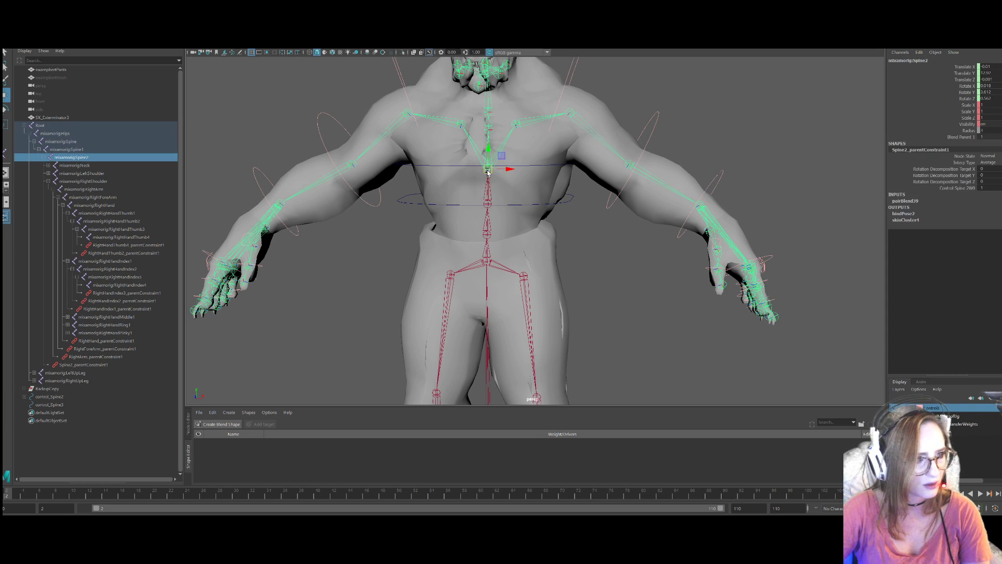
click(488, 204)
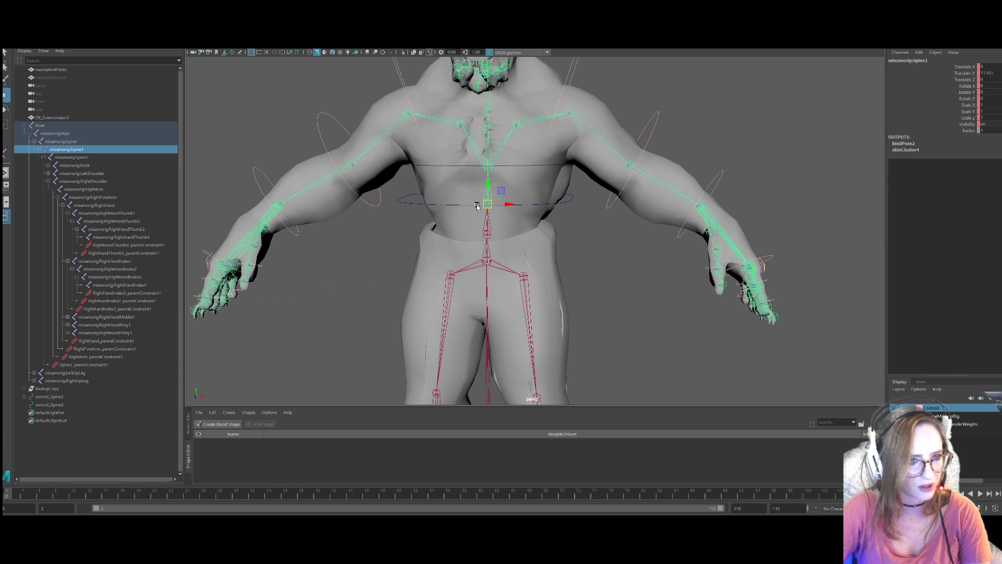
click(61, 406)
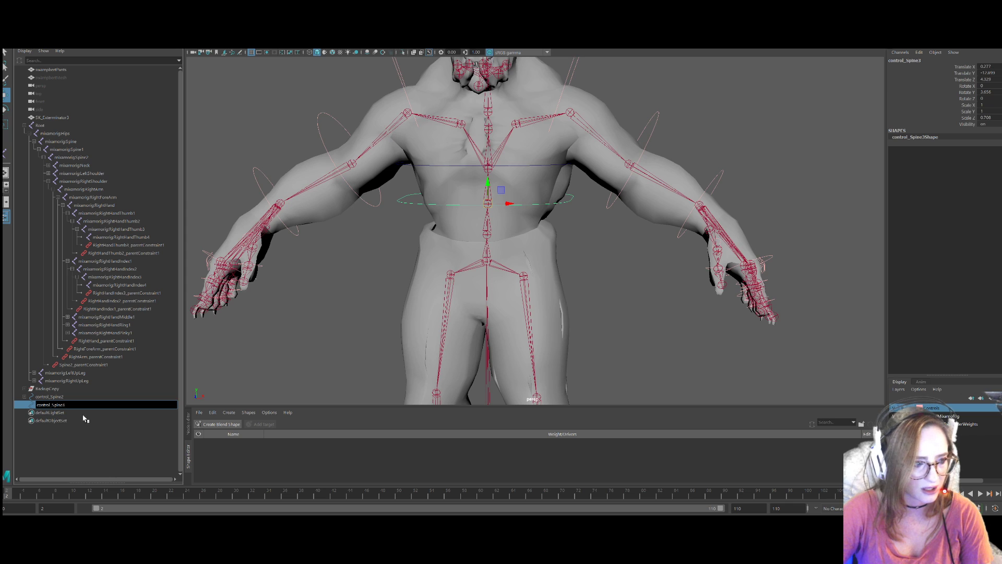
text(1)
key(Return)
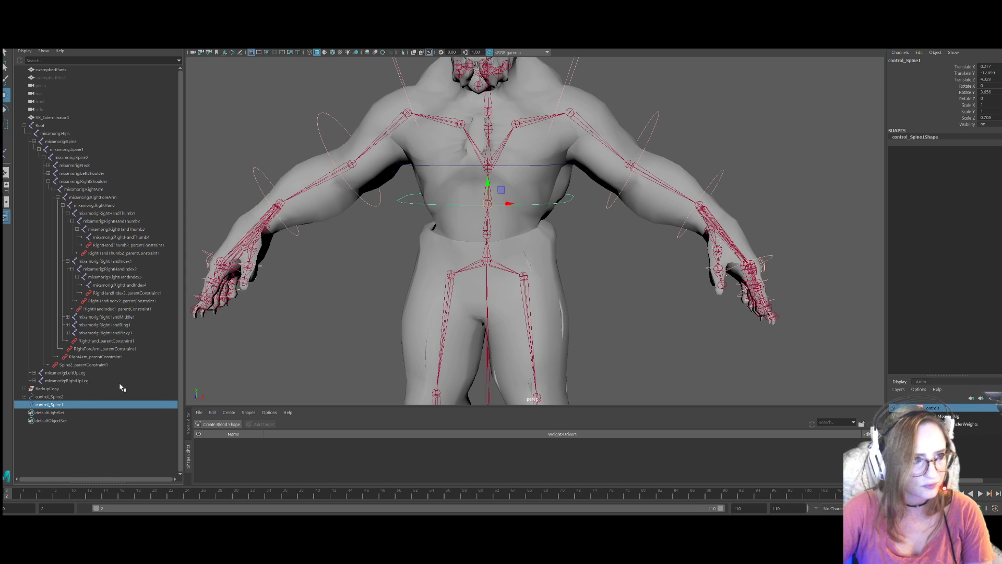
Freeze the transformations of control_Spine1.
click(68, 42)
mouse_move(104, 45)
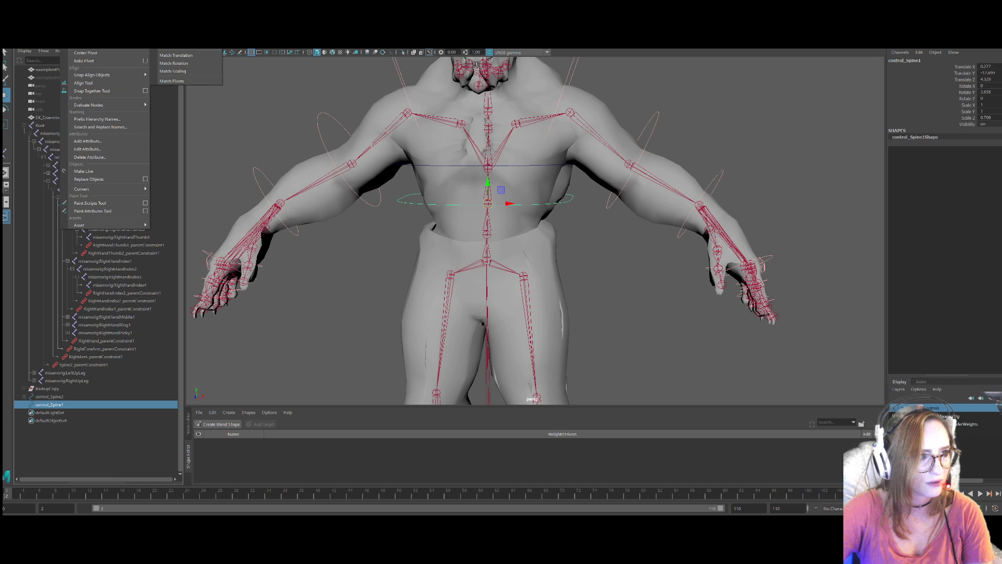
click(175, 55)
alt+drag(376, 215, 388, 245)
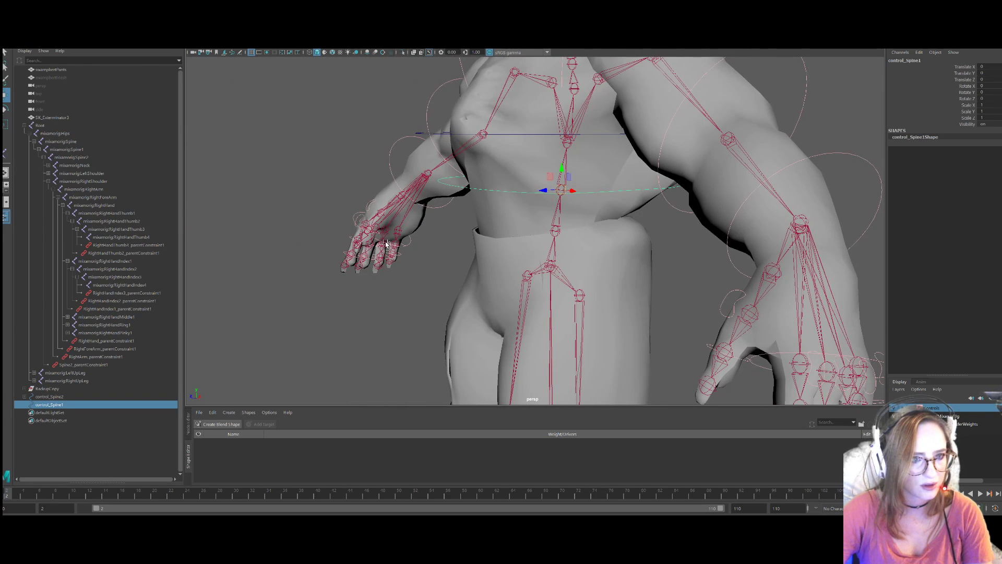
Parent-constrain the Spine1 joint to control_Spine1 with maintain offset on and all translate and rotate axes constrained.
click(388, 245)
click(575, 193)
key(q)
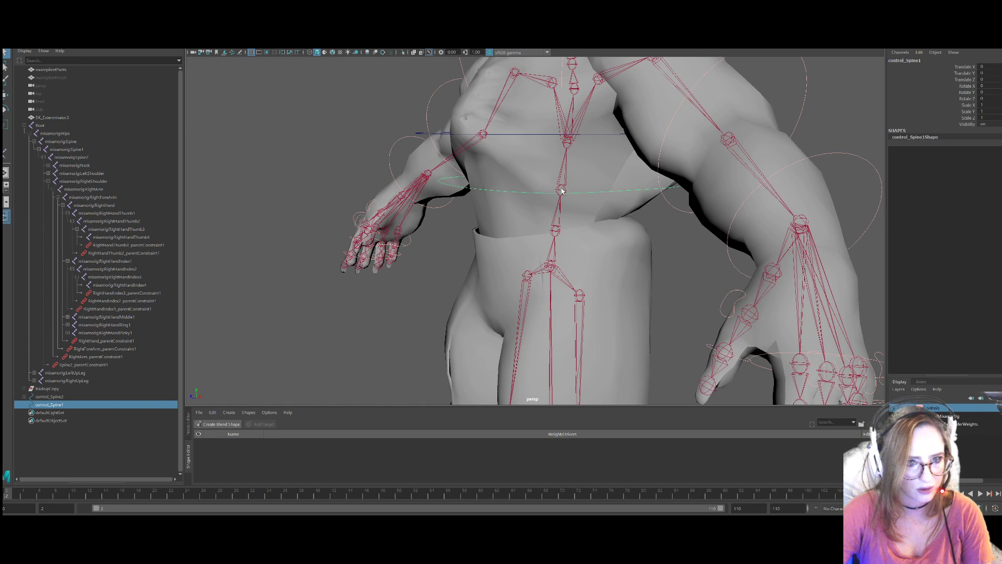
shift+click(561, 191)
click(416, 274)
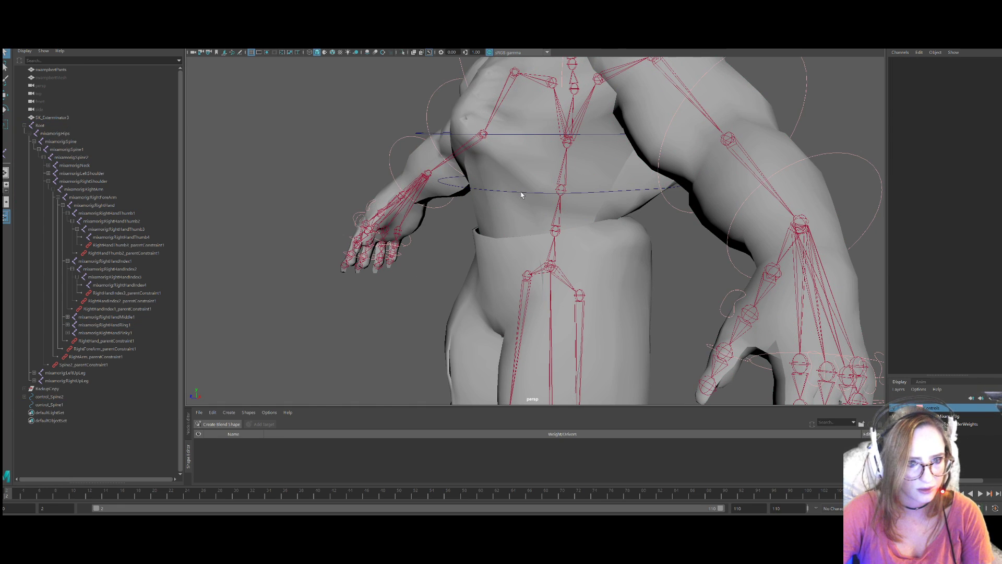
click(522, 193)
shift+click(561, 192)
alt+drag(374, 248, 429, 249)
click(197, 2)
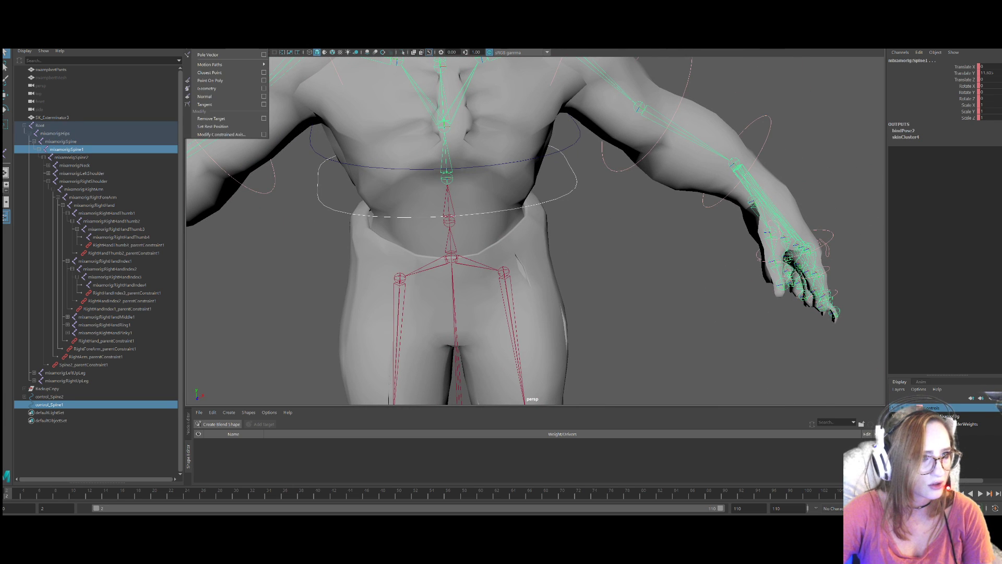
click(263, 15)
click(211, 122)
click(210, 106)
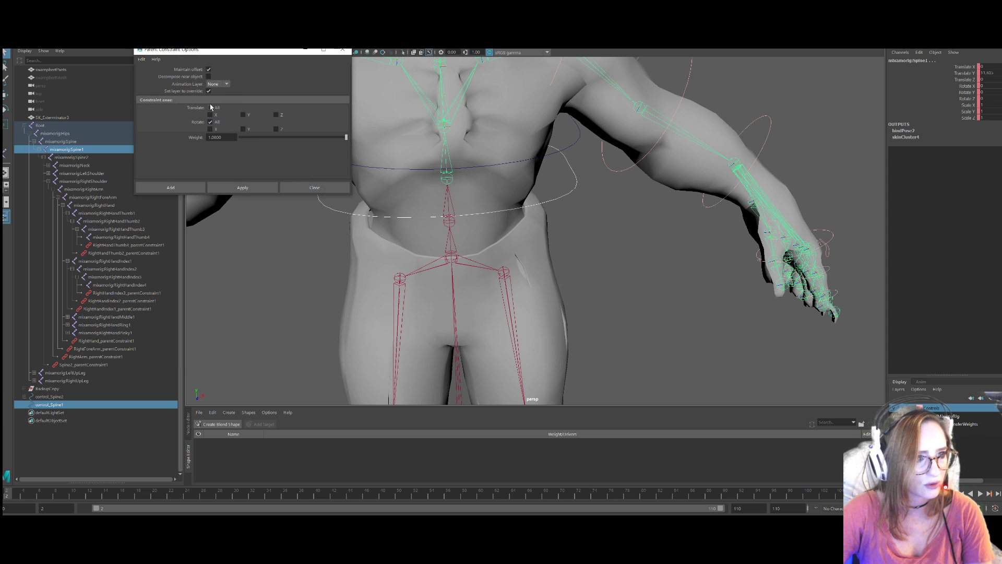
click(257, 188)
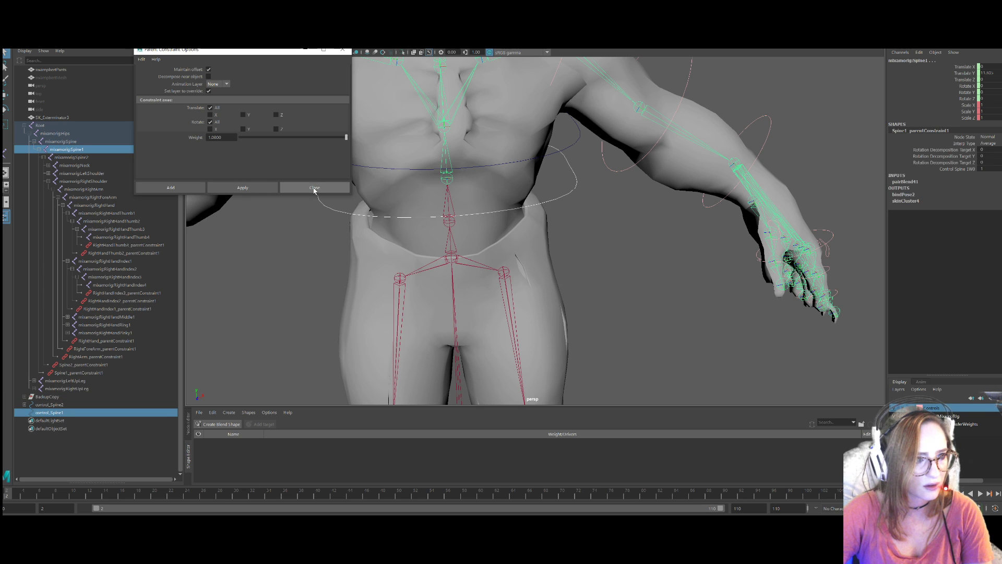
Try rotating control_Spine1 to test the new constraint and undo the rotation.
click(434, 218)
key(e)
mouse_move(447, 180)
mouse_down()
mouse_move(448, 171)
mouse_move(444, 188)
mouse_up()
key(ctrl+z)
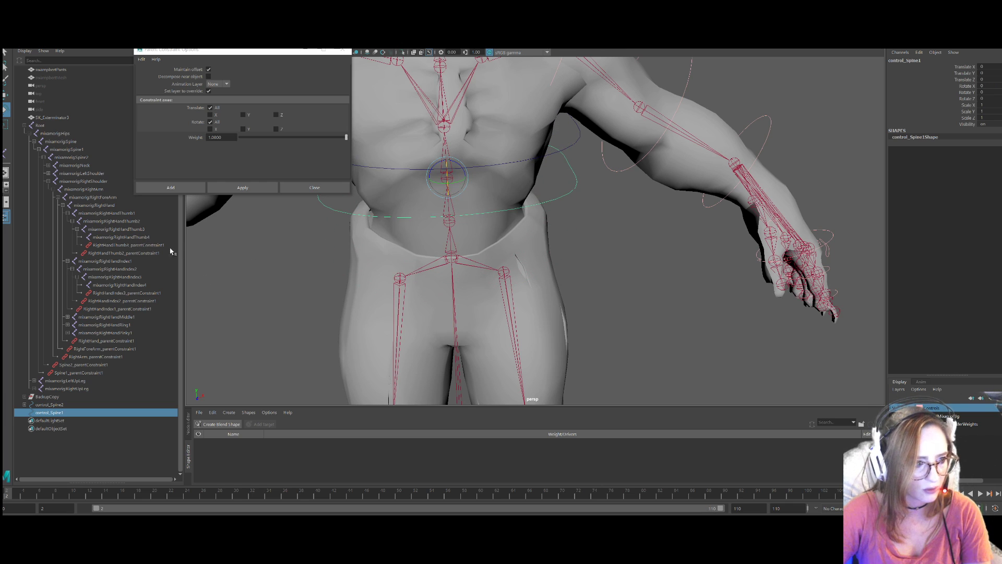
Parent control_Spine2 under control_Spine1, try rotating control_Spine1 to test the hierarchy and undo the rotation.
click(62, 407)
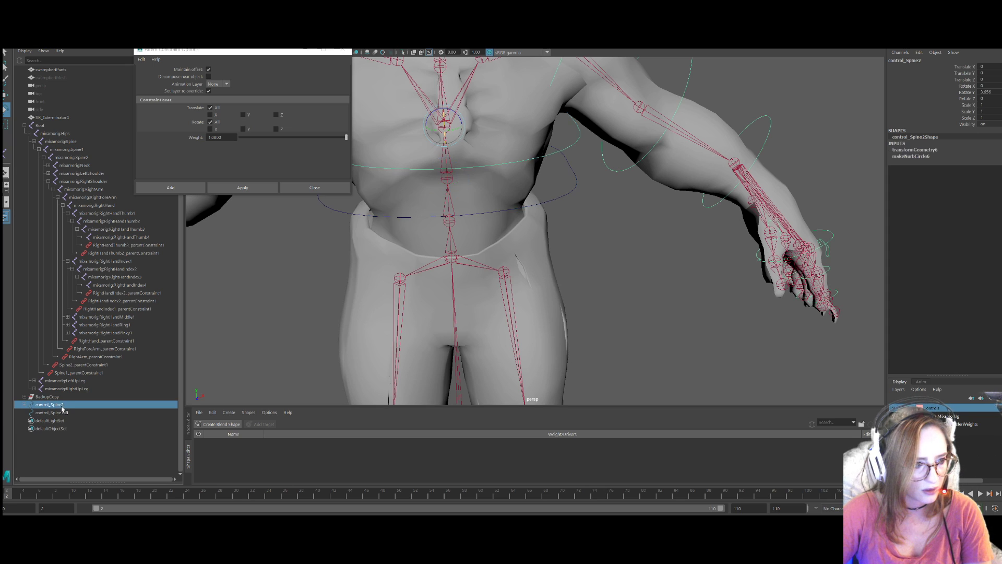
middle_drag(63, 406, 63, 413)
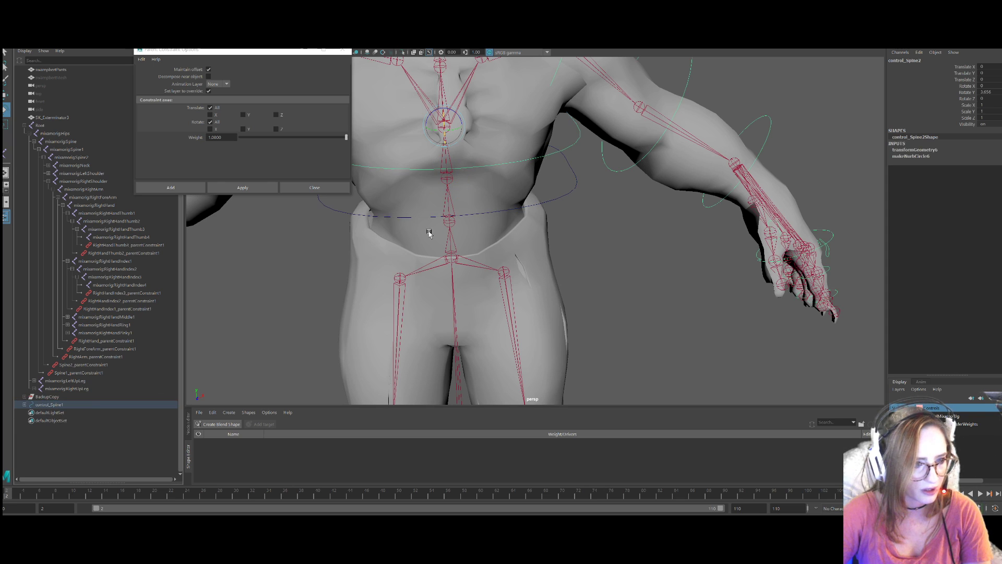
click(415, 214)
drag(447, 175, 438, 201)
key(ctrl+z)
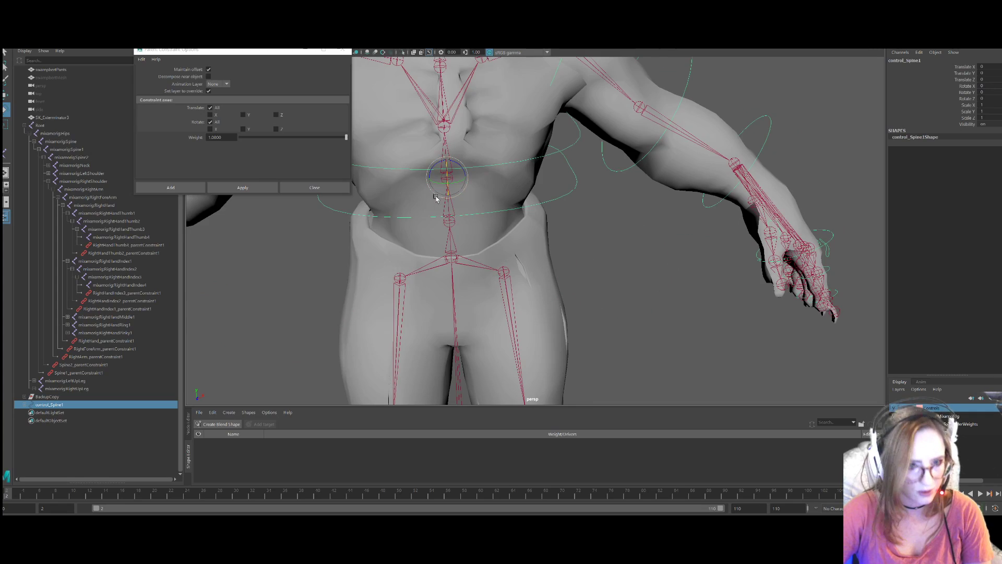
Try rotating control_Spine2 to test the chest and arm controls and undo the rotation.
click(487, 168)
mouse_move(442, 121)
mouse_down()
mouse_move(435, 152)
mouse_move(434, 117)
mouse_up()
key(ctrl+z)
scroll(481, 206, down, 8)
mouse_move(430, 280)
alt+mouse_down()
mouse_move(519, 281)
mouse_move(431, 268)
mouse_move(447, 274)
alt+mouse_up()
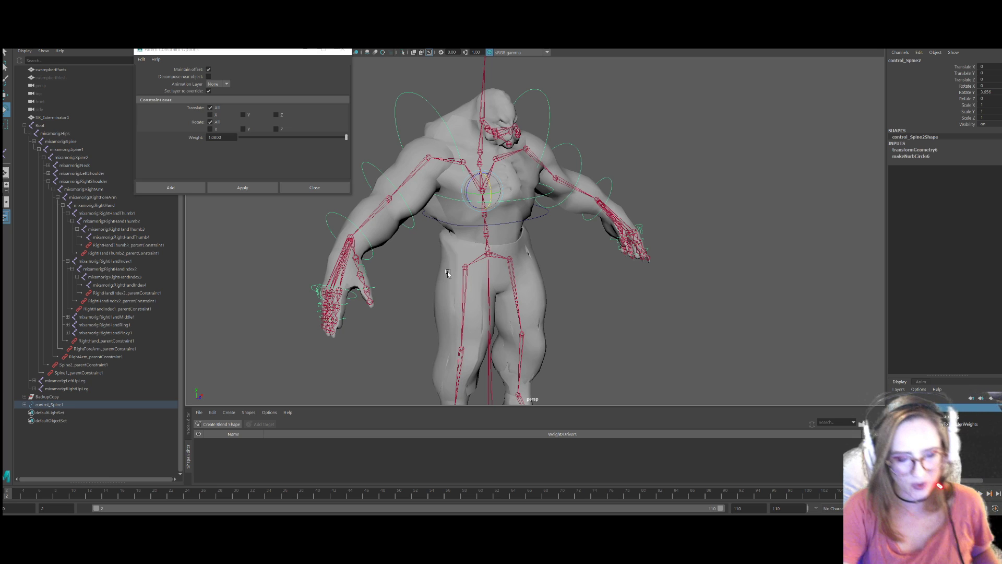
Close the parent constraint options, try rotating the Spine joint below Spine1 and undo the rotation.
click(320, 188)
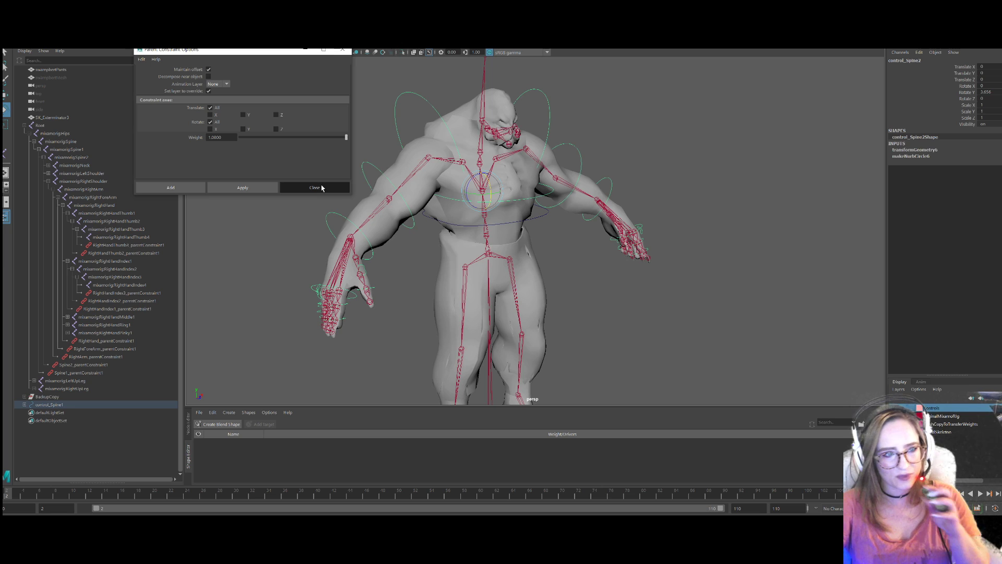
right_drag(603, 299, 618, 295)
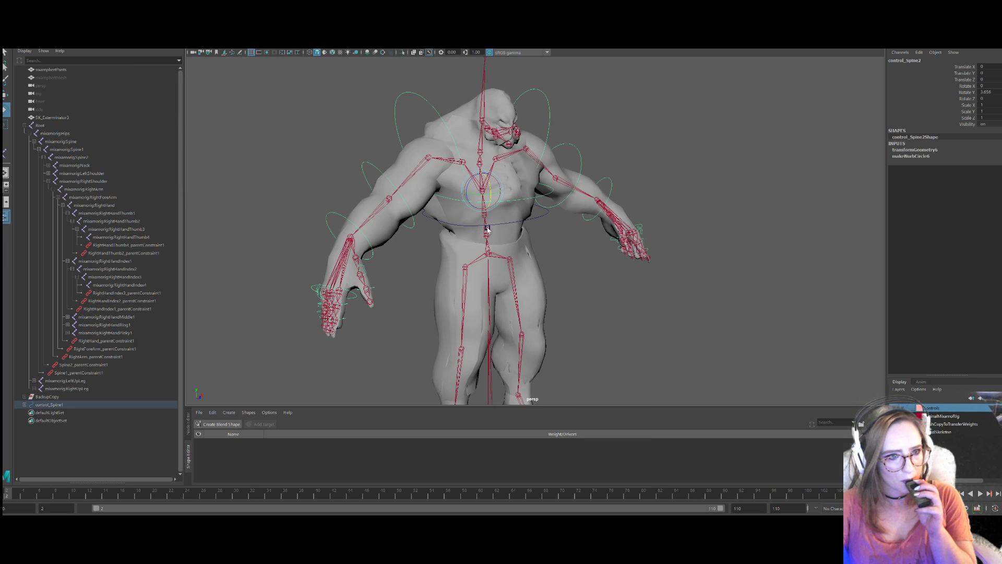
click(488, 240)
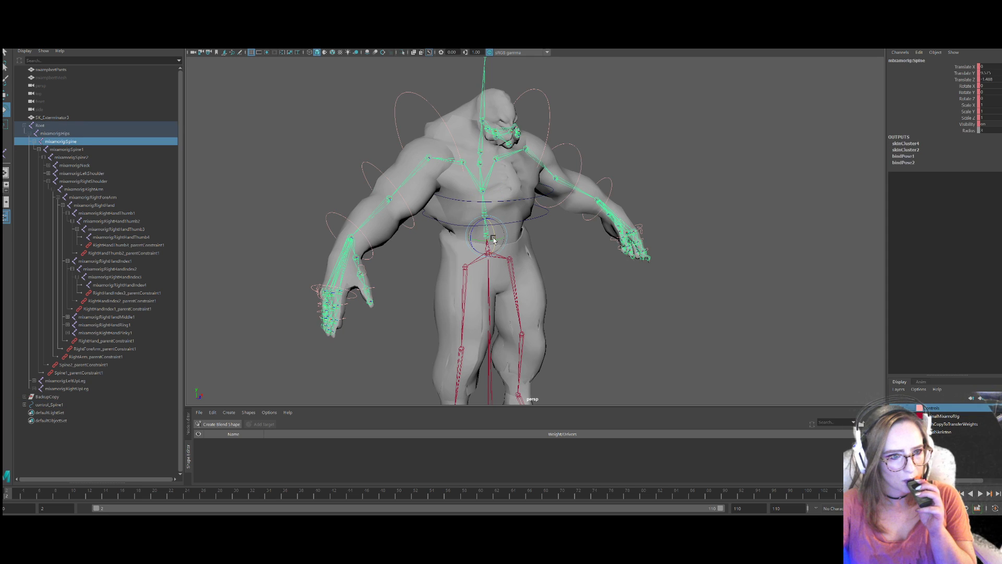
mouse_move(498, 253)
mouse_down()
mouse_move(493, 234)
mouse_move(488, 246)
mouse_up()
key(ctrl+z)
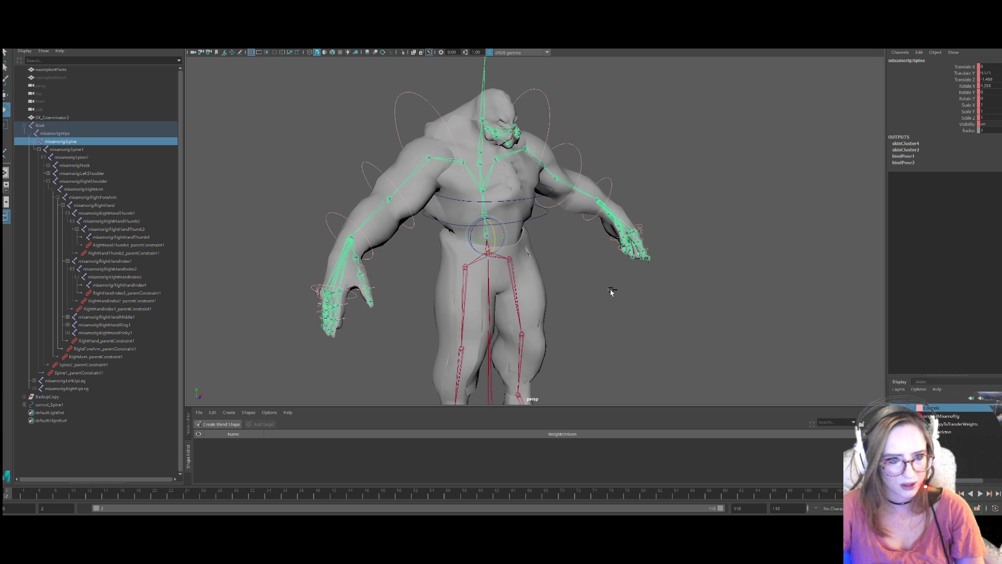
Unparent control_Spine2 from control_Spine1 so the two circles are separate in the hierarchy.
alt+drag(632, 302, 604, 287)
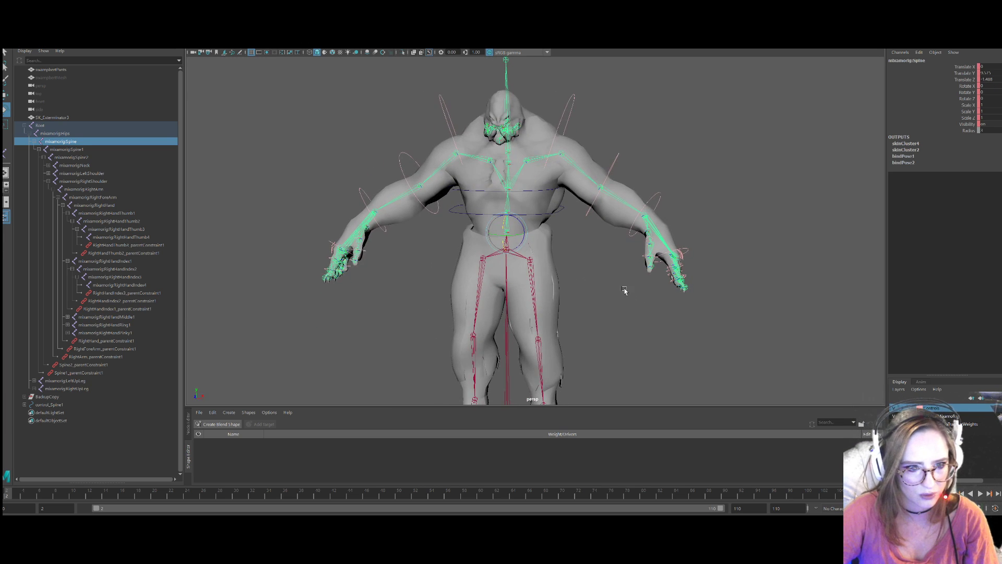
scroll(577, 286, up, 6)
click(655, 309)
scroll(644, 299, down, 3)
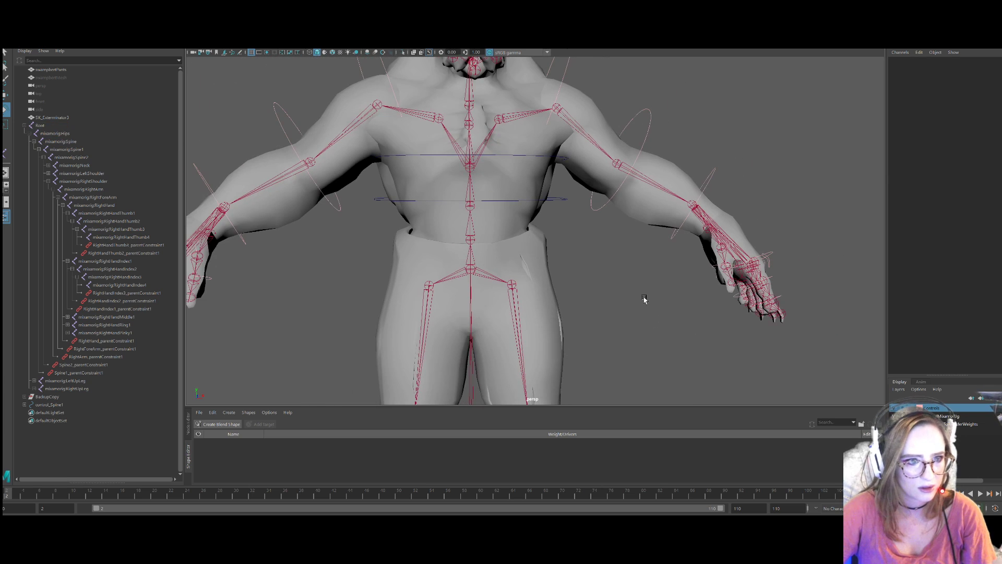
click(504, 202)
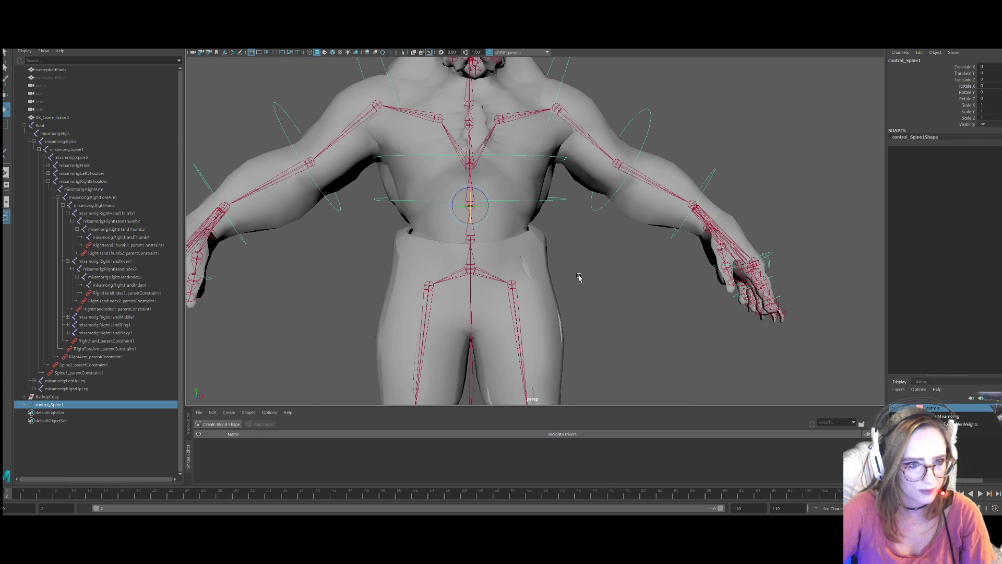
click(25, 405)
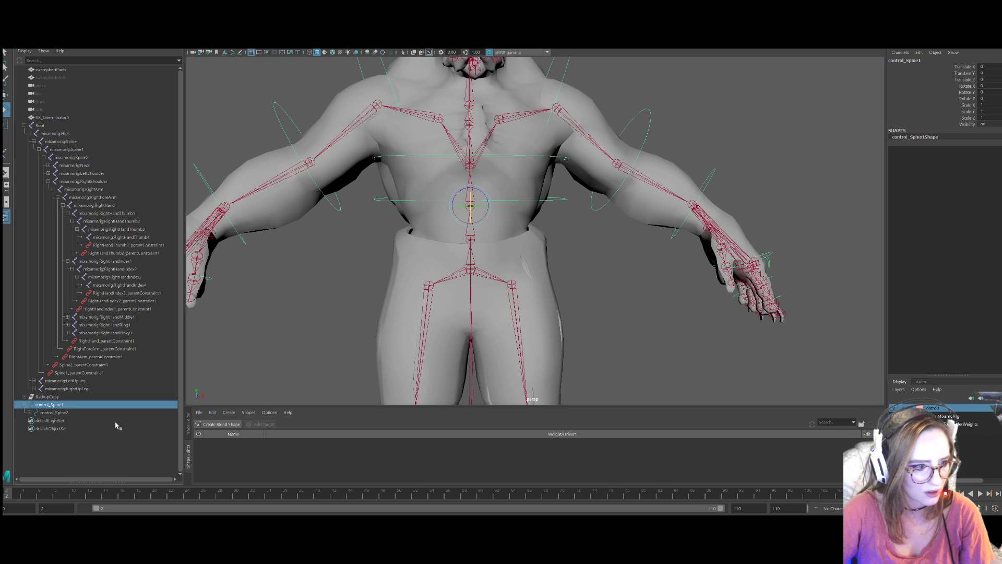
click(52, 413)
key(shift+p)
Check the name of the joint below Spine1 and duplicate control_Spine1 for it.
click(67, 406)
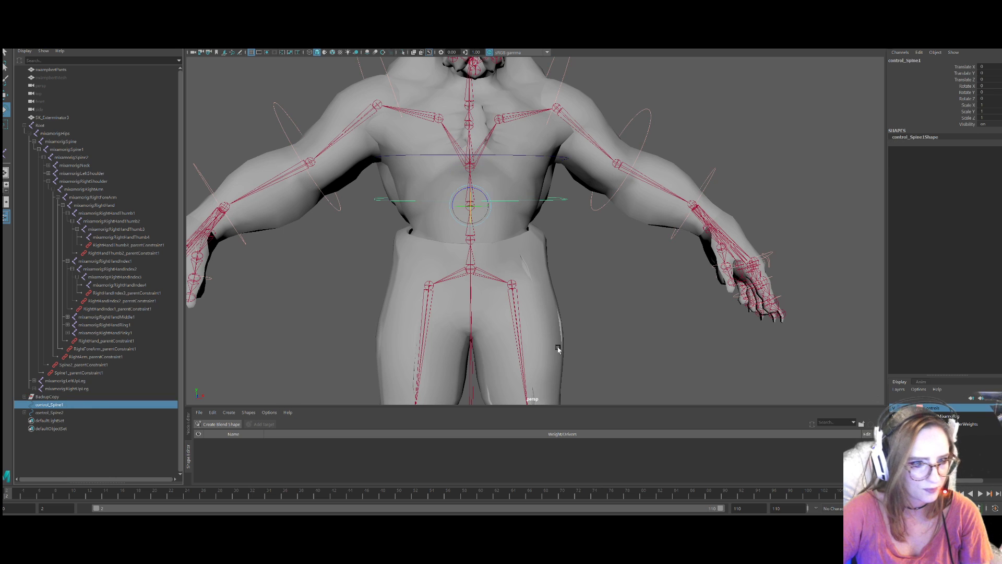
click(471, 240)
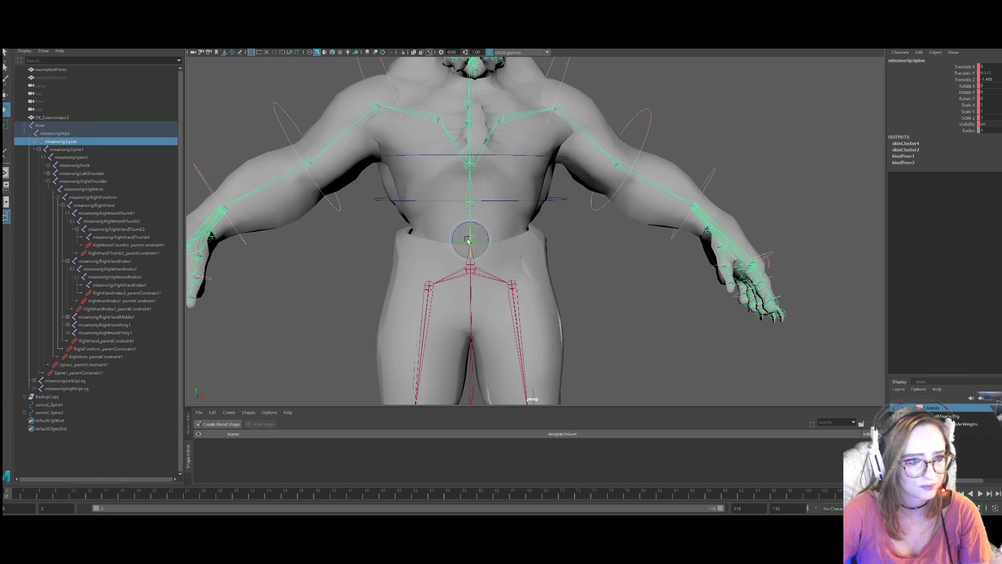
click(59, 406)
key(ctrl+d)
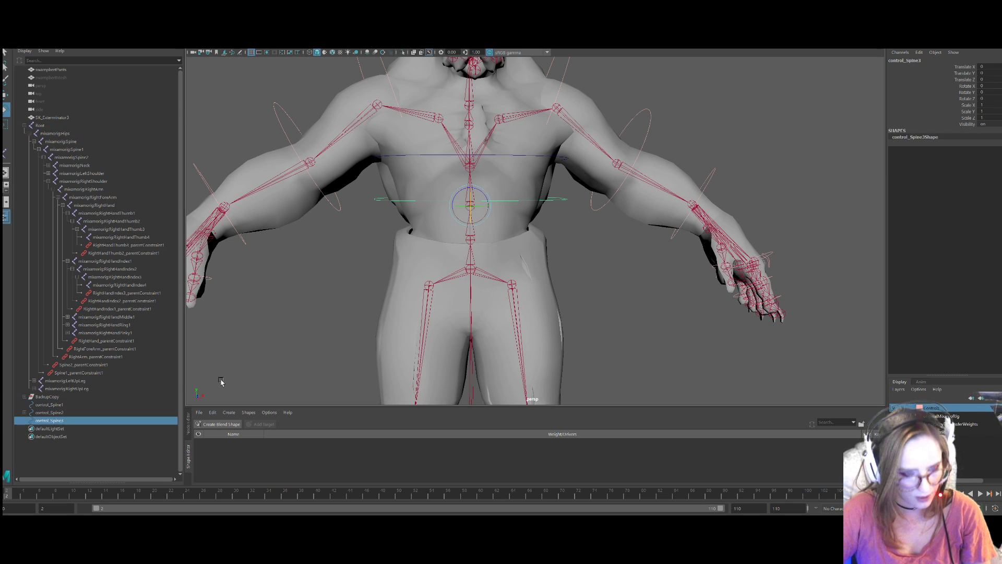
Save the scene as a student version file and rename the duplicated circle as control_Spine.
click(9, 2)
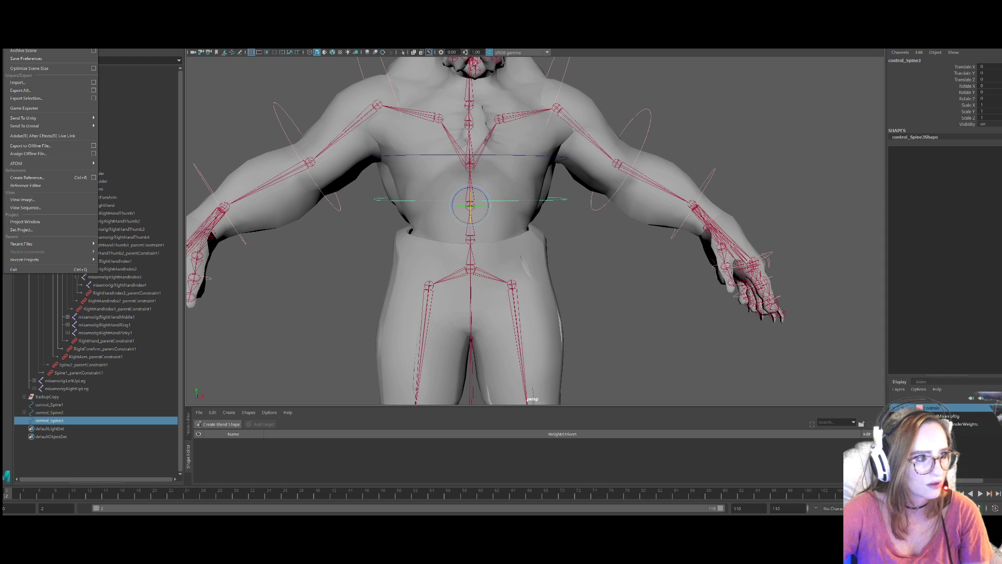
click(23, 26)
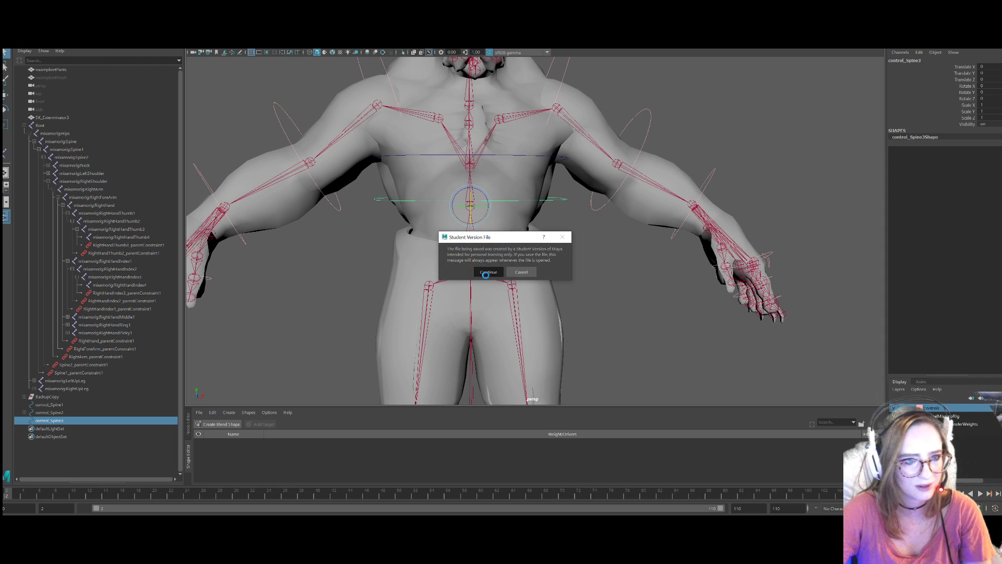
click(489, 272)
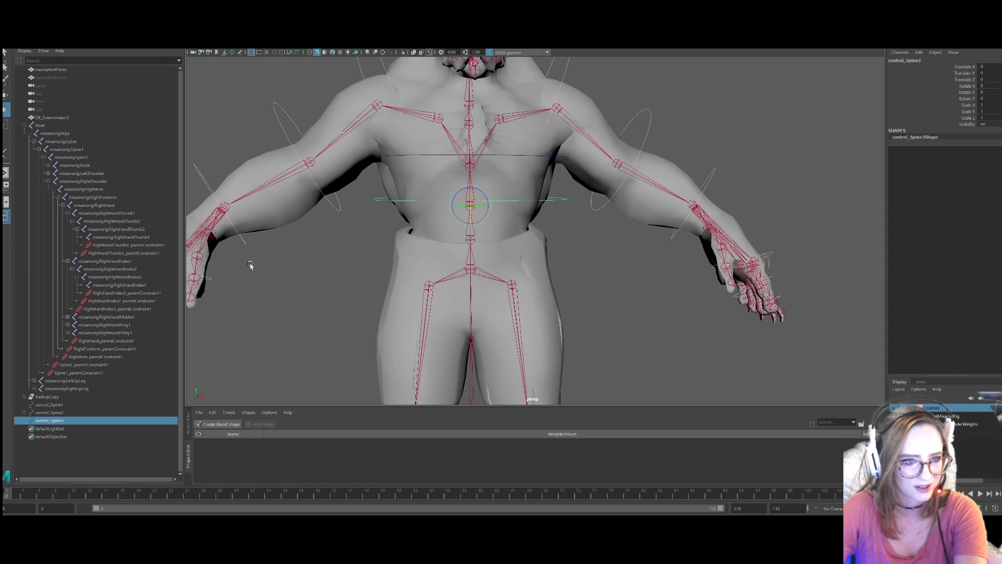
double_click(52, 420)
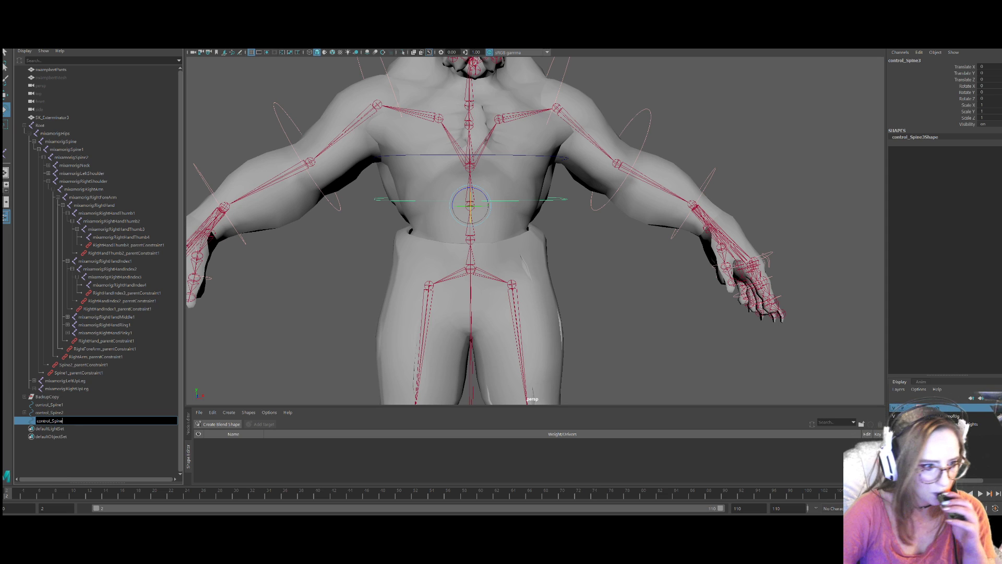
key(Return)
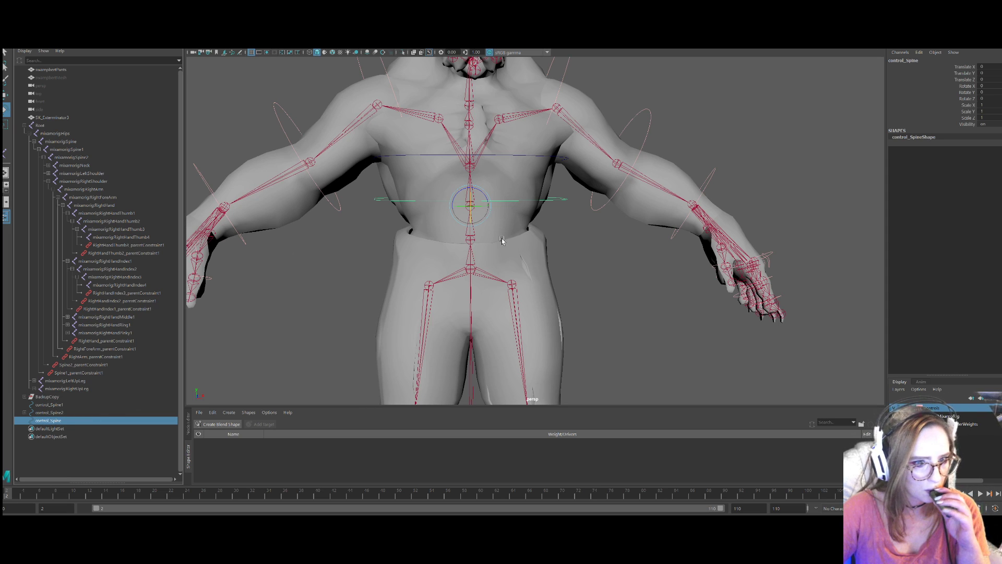
Lower control_Spine to the Spine joint at the waist and scale it to about 0.85 in X and Z.
drag(470, 185, 470, 217)
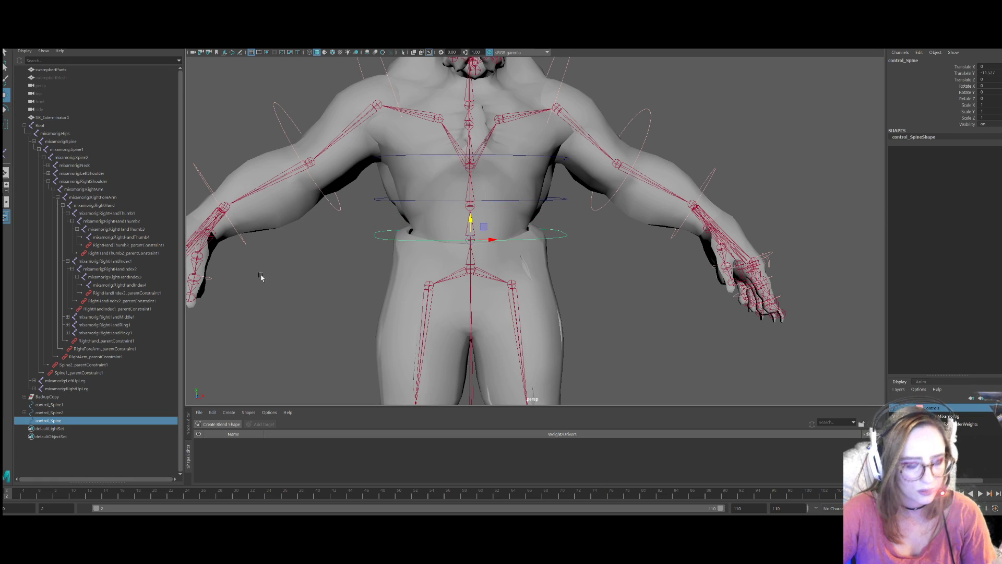
mouse_move(261, 277)
alt+mouse_down()
mouse_move(309, 277)
mouse_move(264, 280)
alt+mouse_up()
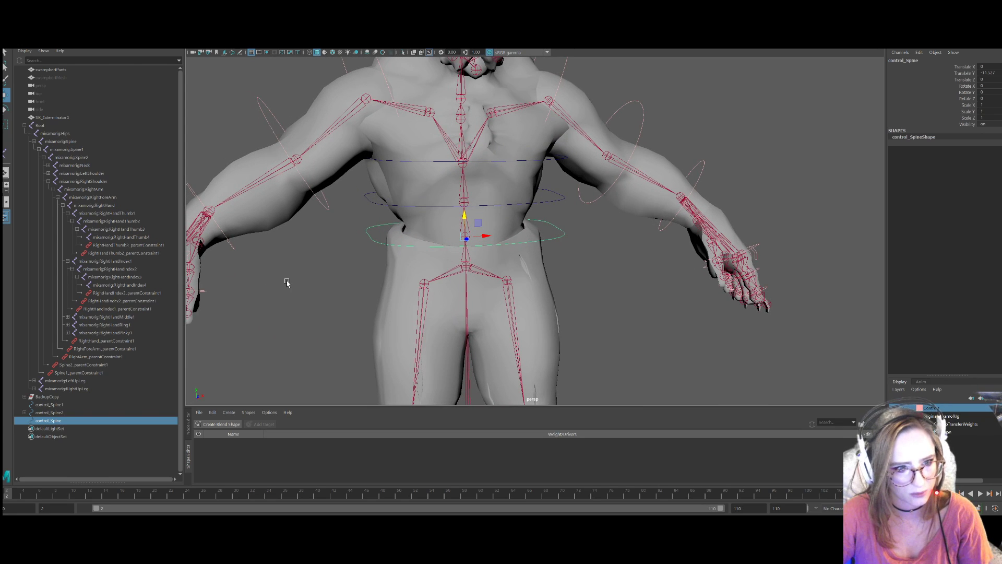
alt+drag(358, 286, 325, 291)
drag(468, 226, 349, 276)
Check control_Spine's pivot against the Spine joint in pivot editing mode and freeze the circle's transformations.
key(w)
key(d)
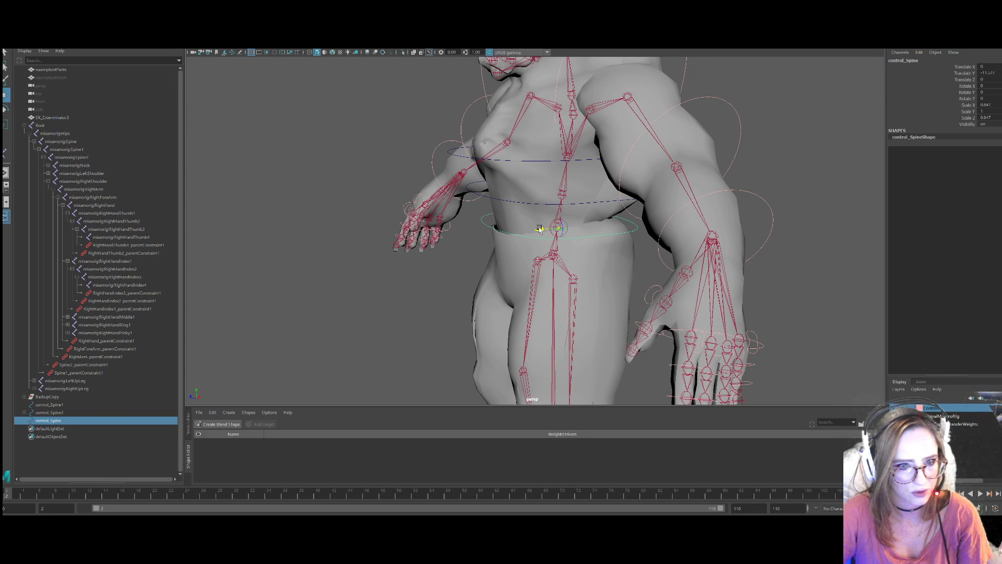
alt+drag(538, 229, 597, 269)
key(Insert)
click(68, 1)
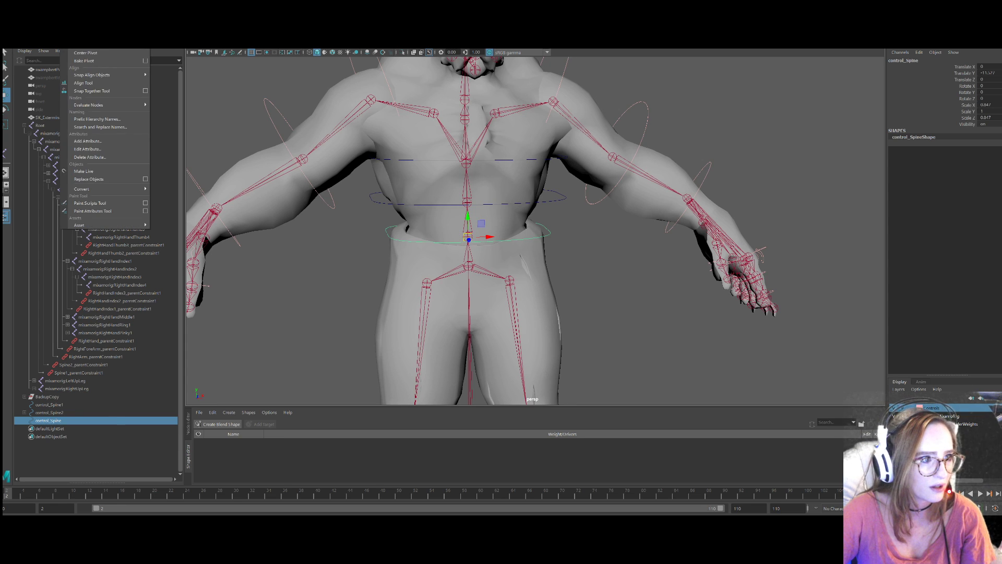
click(94, 31)
alt+drag(367, 221, 339, 225)
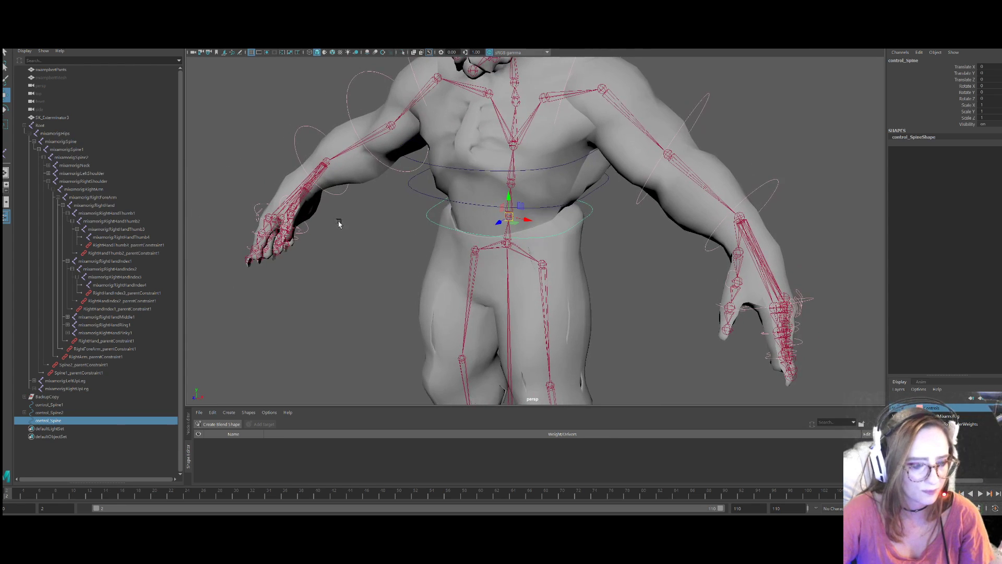
Parent-constrain the Spine joint to control_Spine with maintain offset on and all translate and rotate axes constrained.
key(q)
click(403, 225)
click(431, 221)
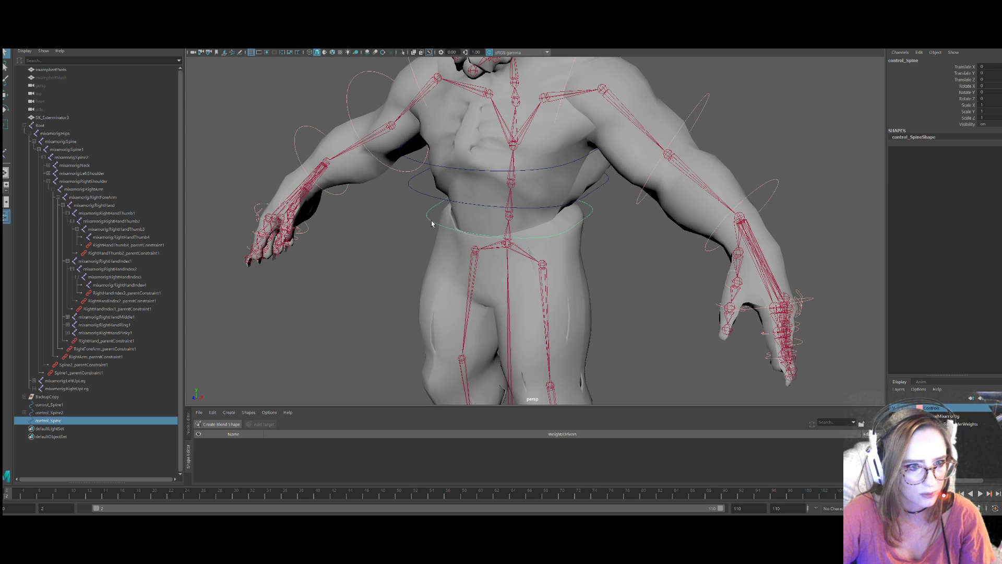
click(516, 220)
alt+drag(516, 220, 372, 250)
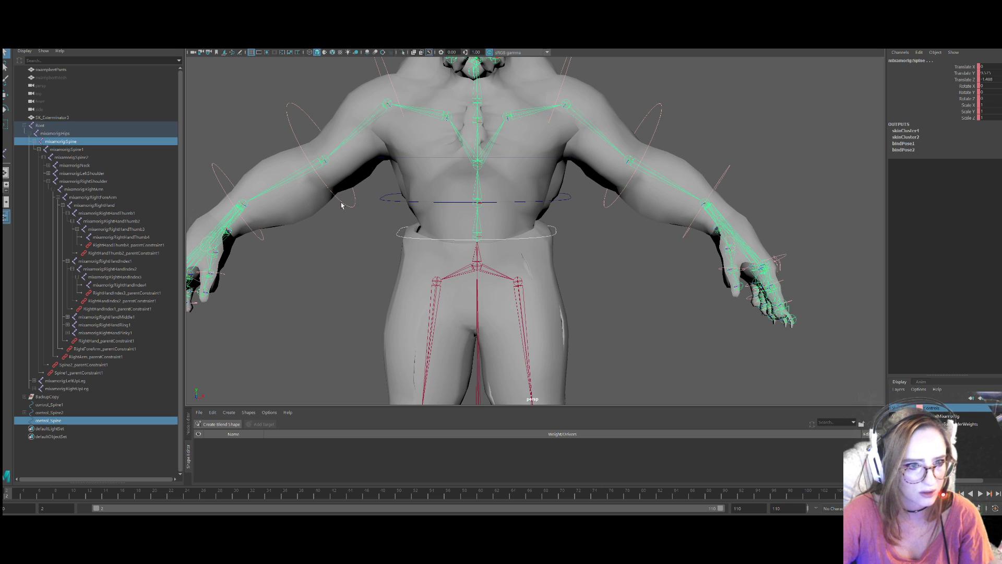
click(196, 2)
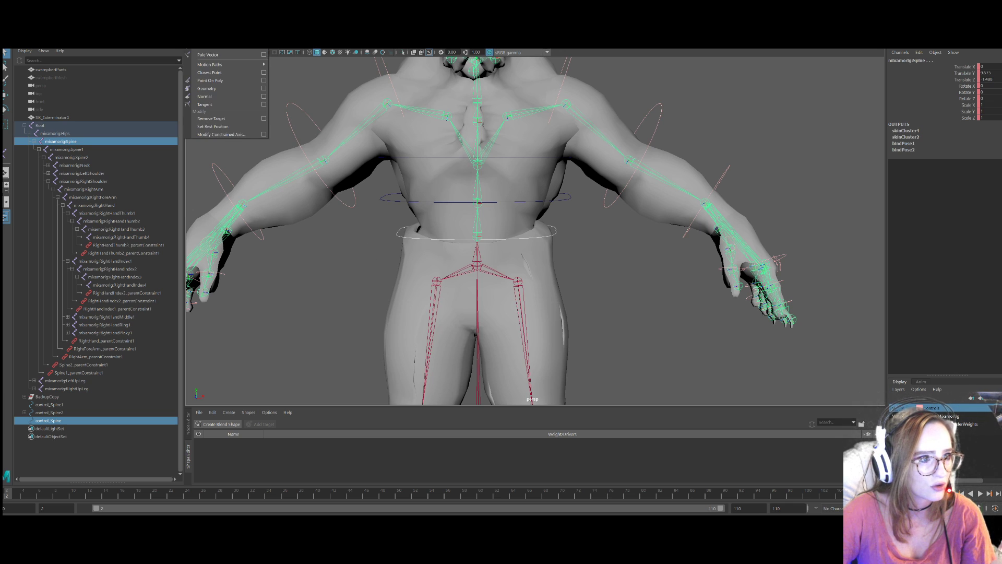
click(264, 15)
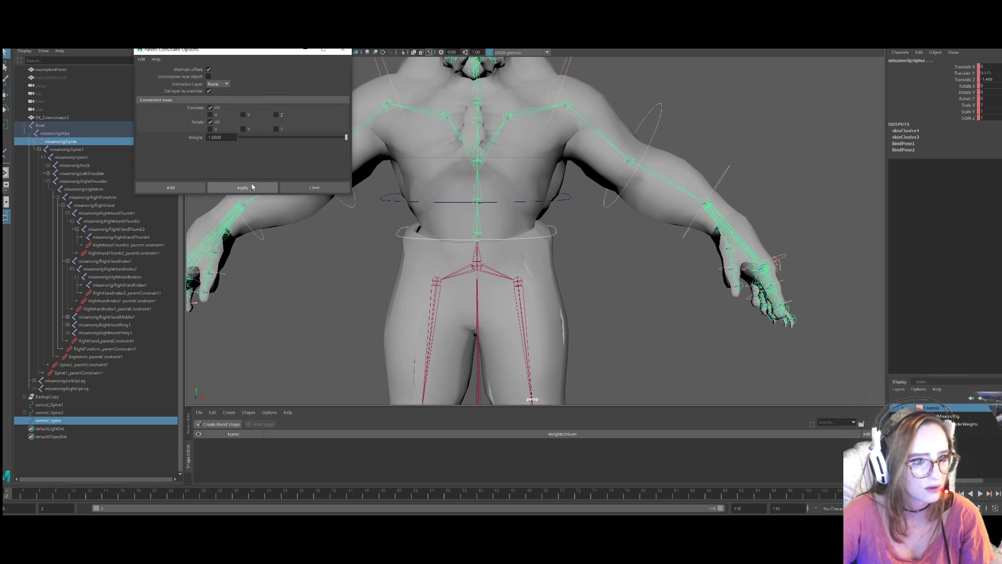
click(251, 185)
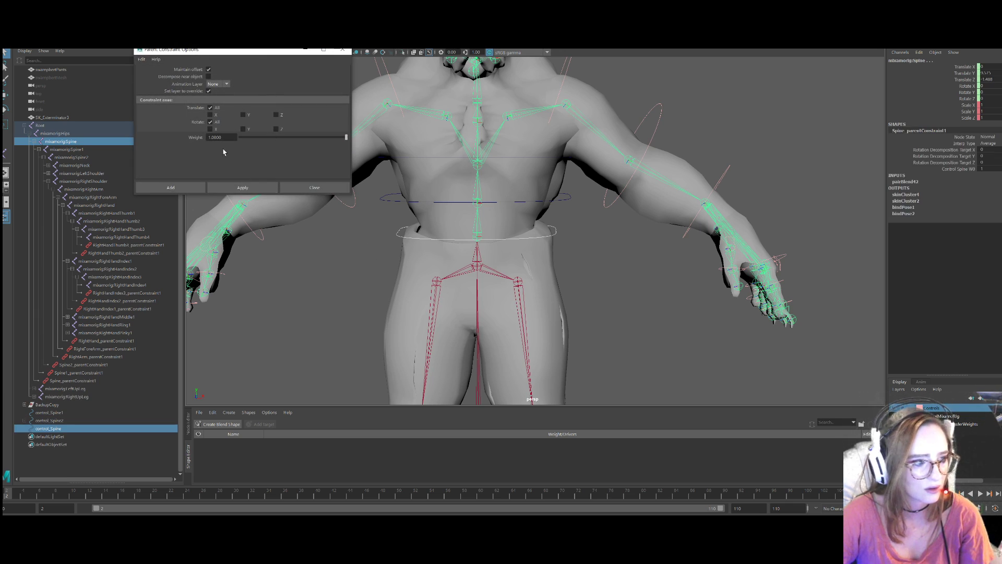
Parent control_Spine2 under control_Spine1, and control_Spine1 under control_Spine.
click(49, 421)
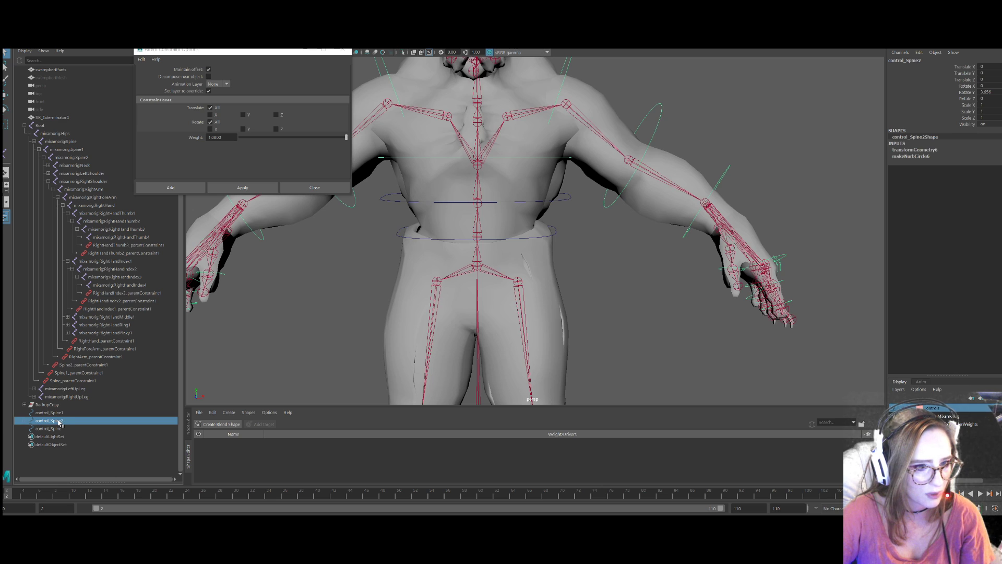
drag(55, 423, 58, 415)
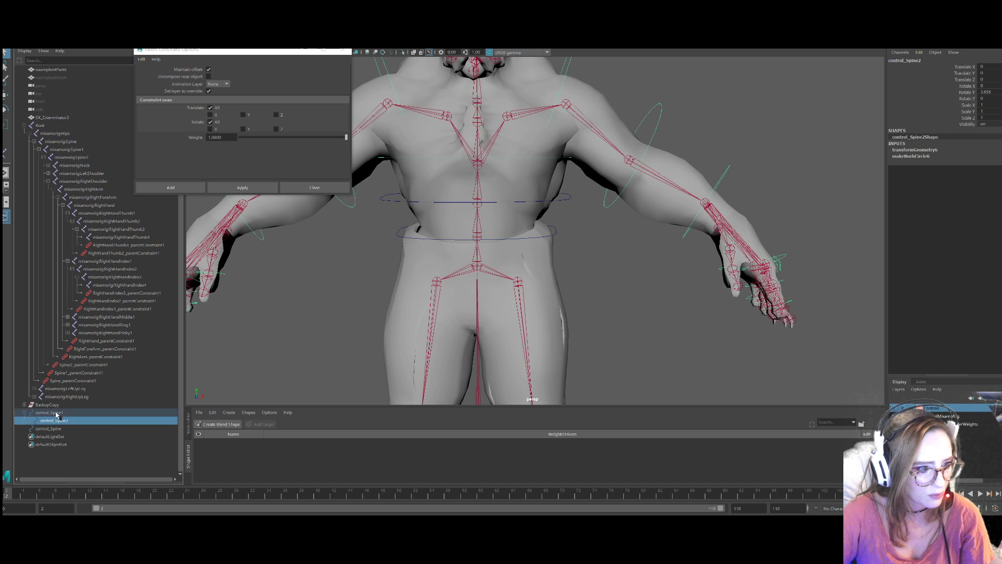
click(55, 413)
click(25, 412)
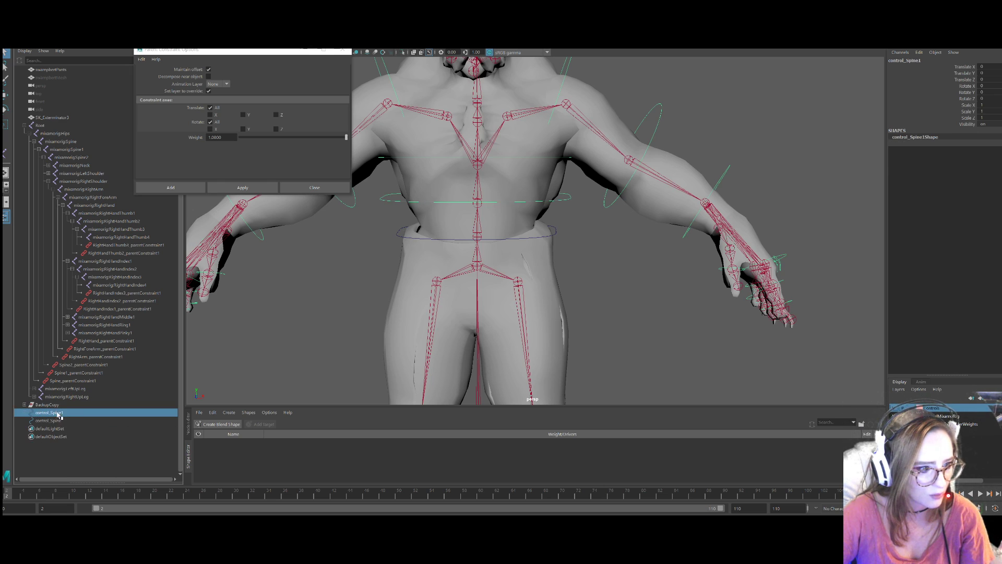
drag(56, 425, 57, 424)
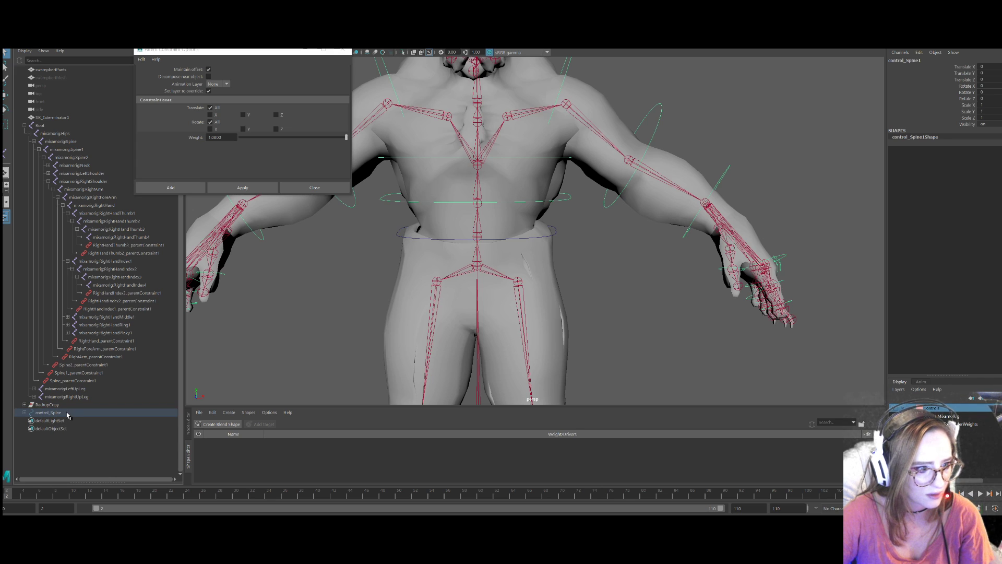
Try rotating control_Spine to test the whole spine control hierarchy and undo the rotation.
click(58, 413)
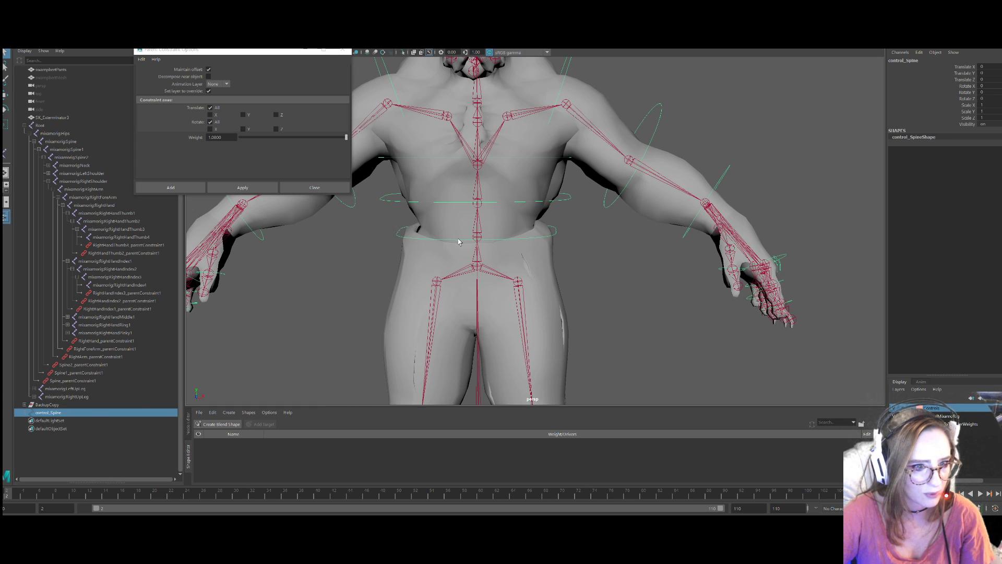
key(e)
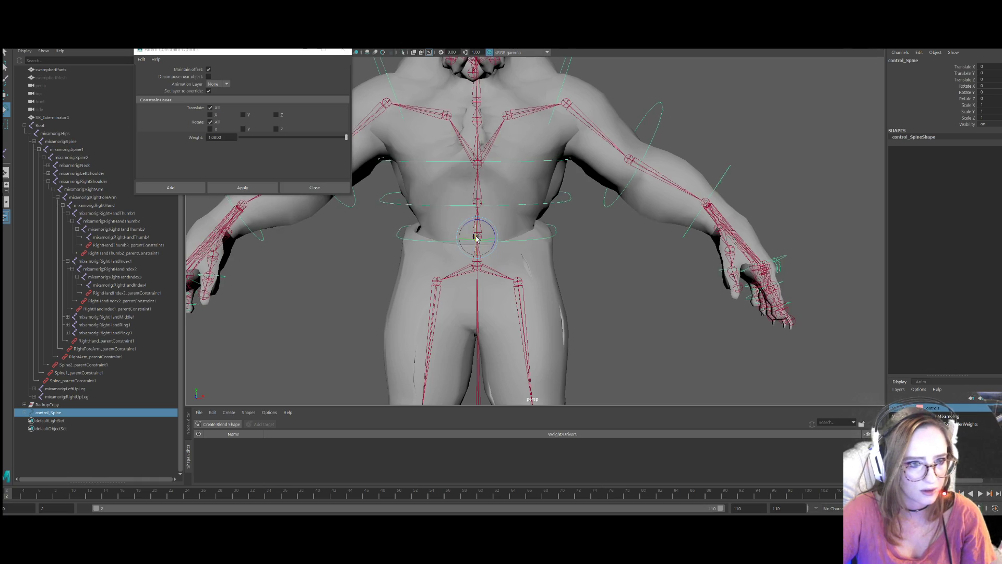
drag(476, 239, 472, 254)
key(ctrl+z)
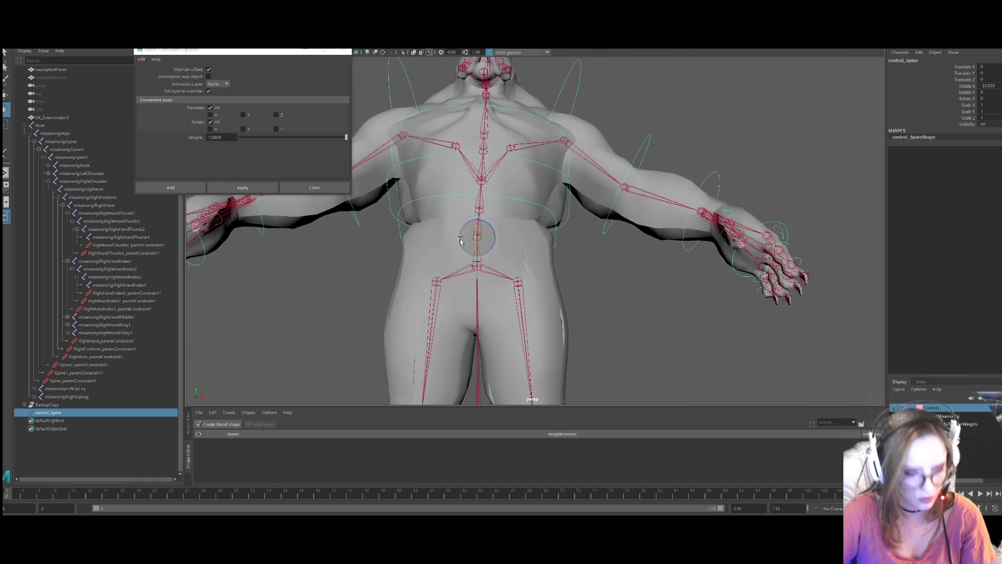
Test-rotate the control_Spine1 and control_Spine2 curves, undoing each rotation.
click(512, 204)
drag(473, 204, 469, 206)
key(ctrl+z)
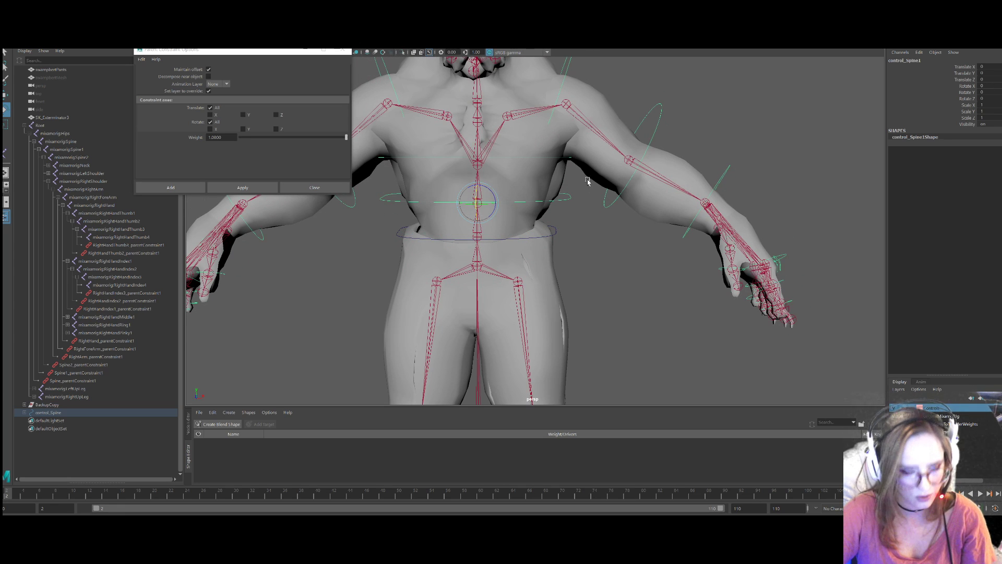
click(510, 157)
drag(481, 157, 460, 169)
key(ctrl+z)
scroll(549, 221, up, 5)
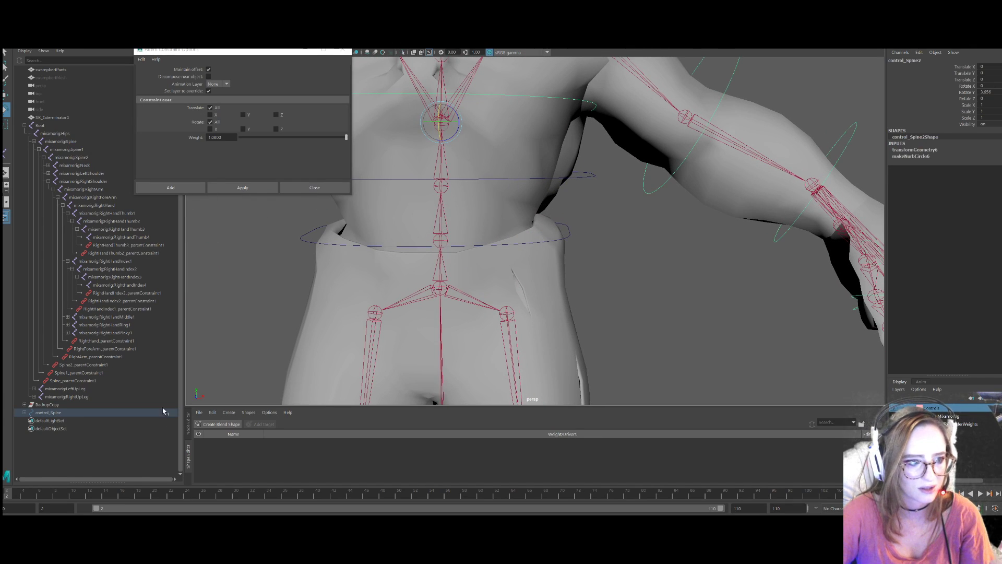
scroll(552, 243, down, 8)
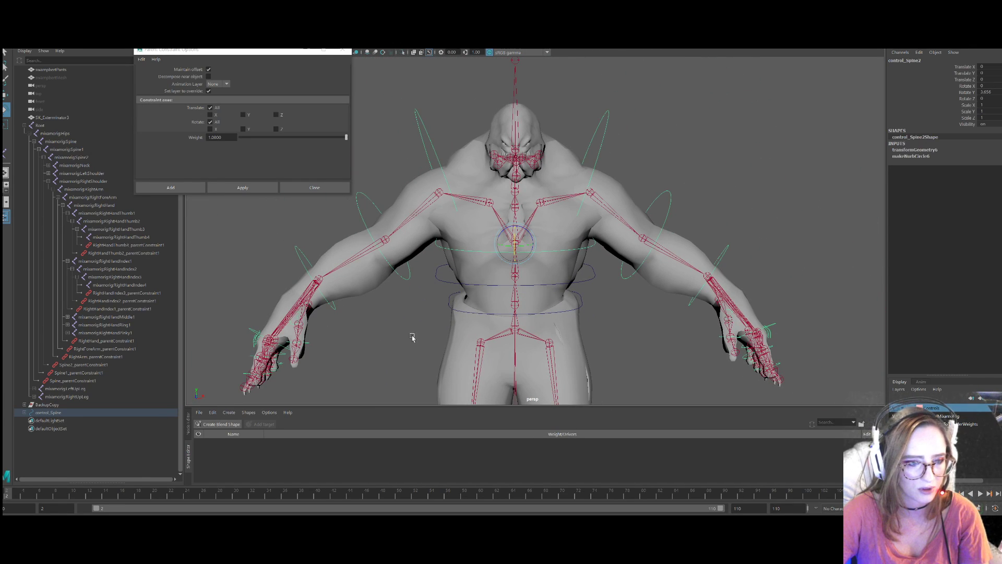
Examine which controls are nested under control_Spine, down to control_Spine2.
click(25, 413)
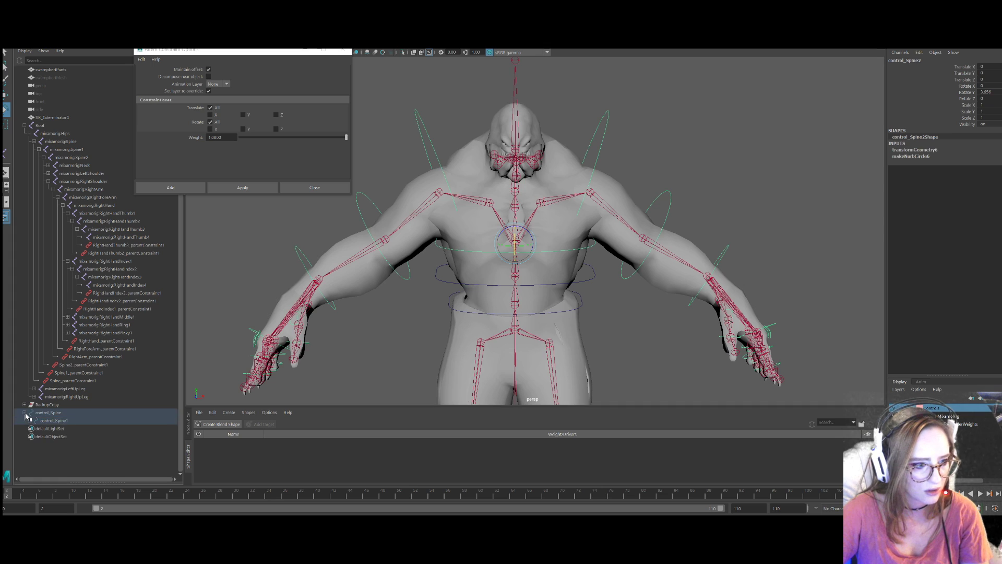
click(30, 421)
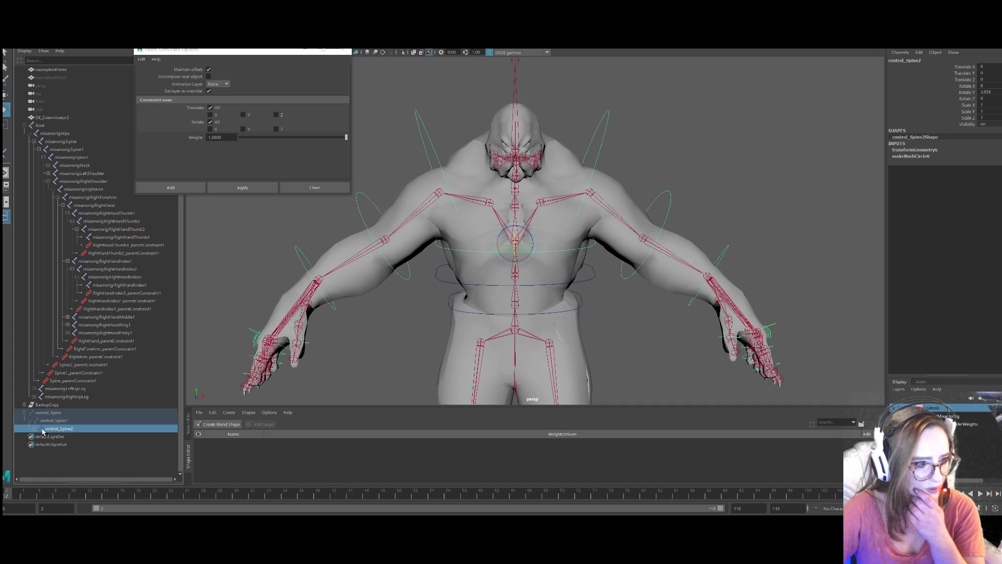
click(35, 429)
click(34, 429)
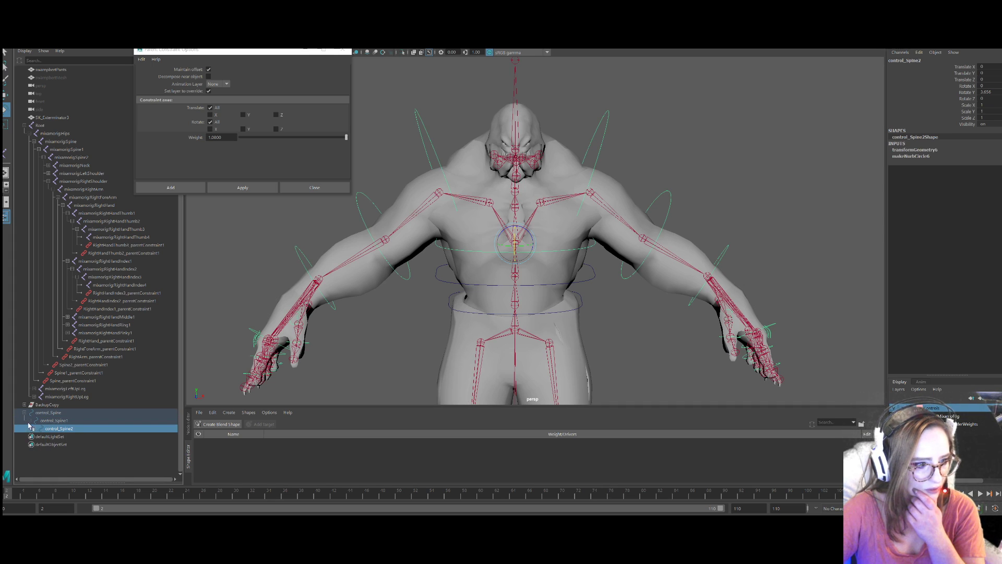
click(30, 421)
click(25, 413)
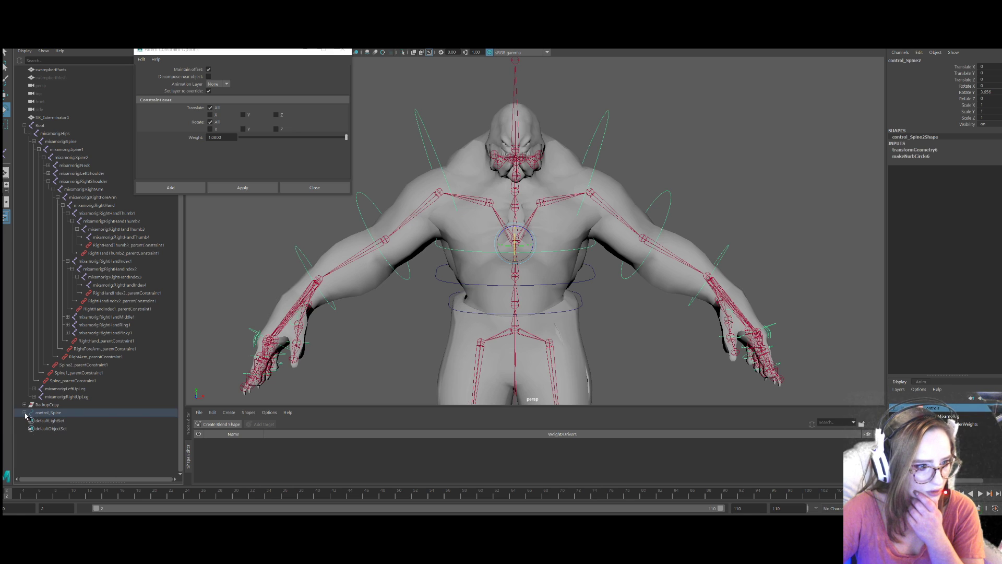
click(47, 413)
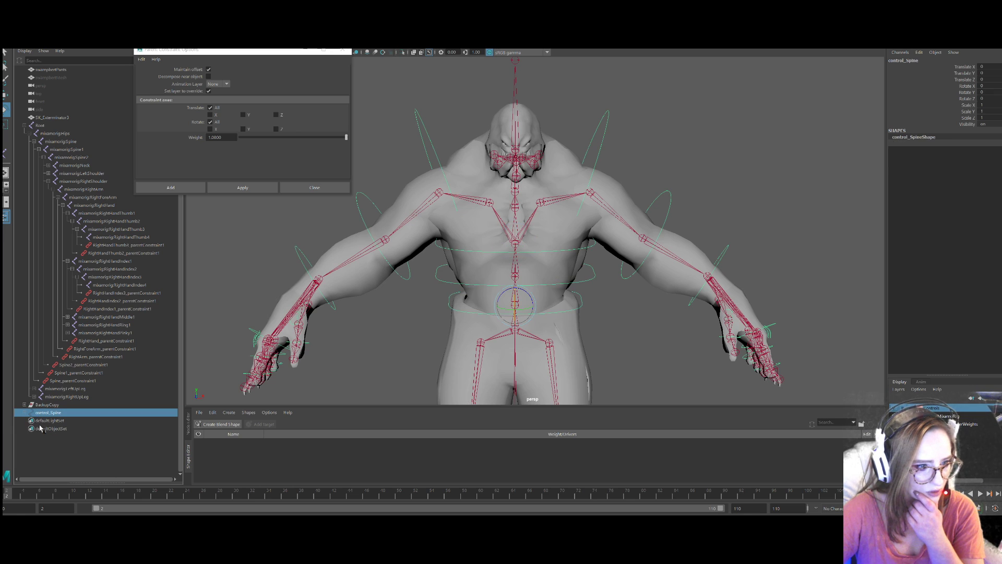
Try rotating the mixamorig:Neck joint, undo the rotation, and inspect the neck and upper body from several angles.
click(515, 207)
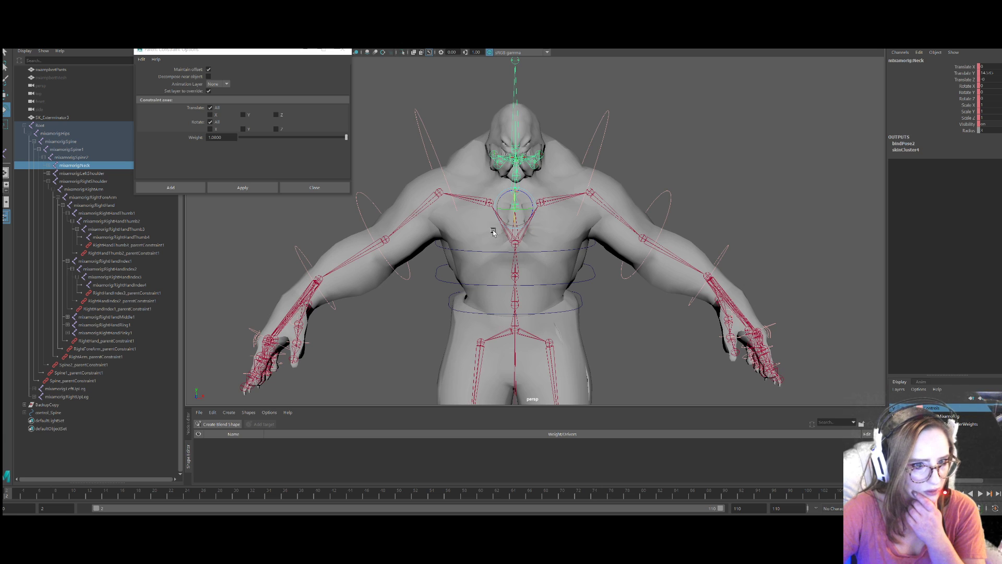
mouse_move(512, 205)
mouse_down()
mouse_move(513, 217)
mouse_move(514, 188)
mouse_move(510, 208)
mouse_up()
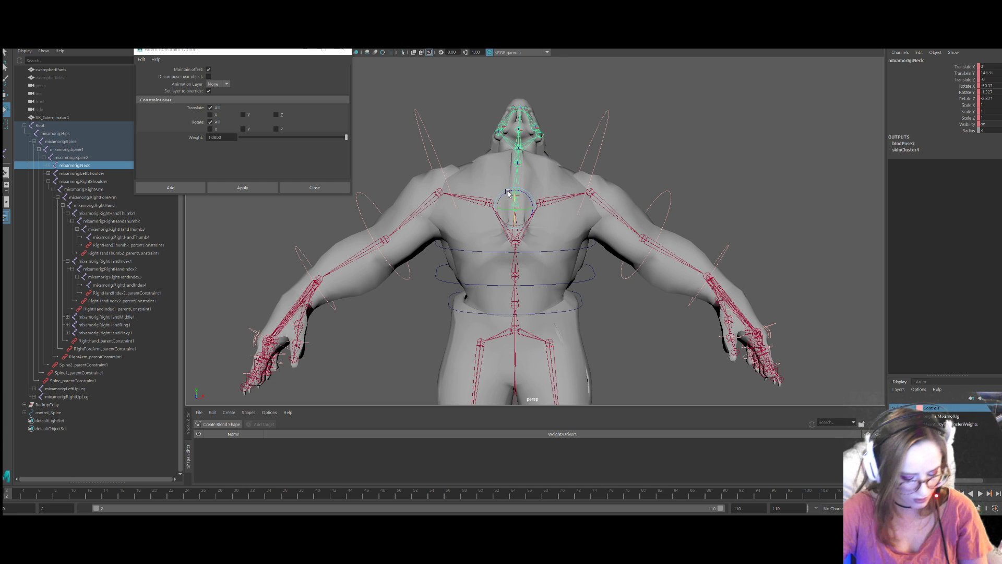
key(ctrl+z)
alt+drag(412, 322, 452, 309)
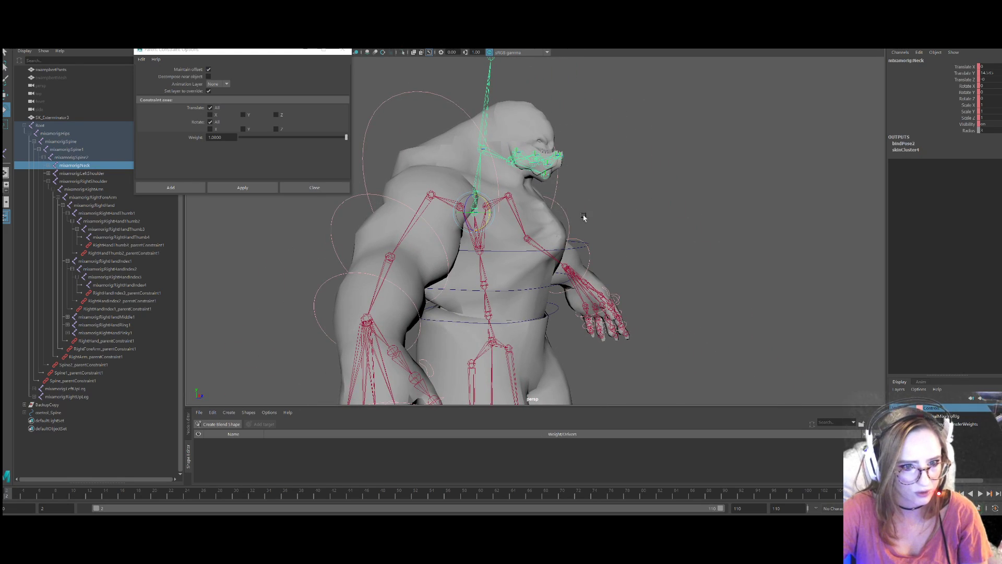
alt+drag(549, 213, 532, 301)
alt+drag(639, 278, 535, 290)
scroll(534, 290, down, 3)
mouse_move(400, 317)
alt+mouse_down()
mouse_move(427, 322)
mouse_move(401, 323)
alt+mouse_up()
alt+right_drag(401, 323, 496, 296)
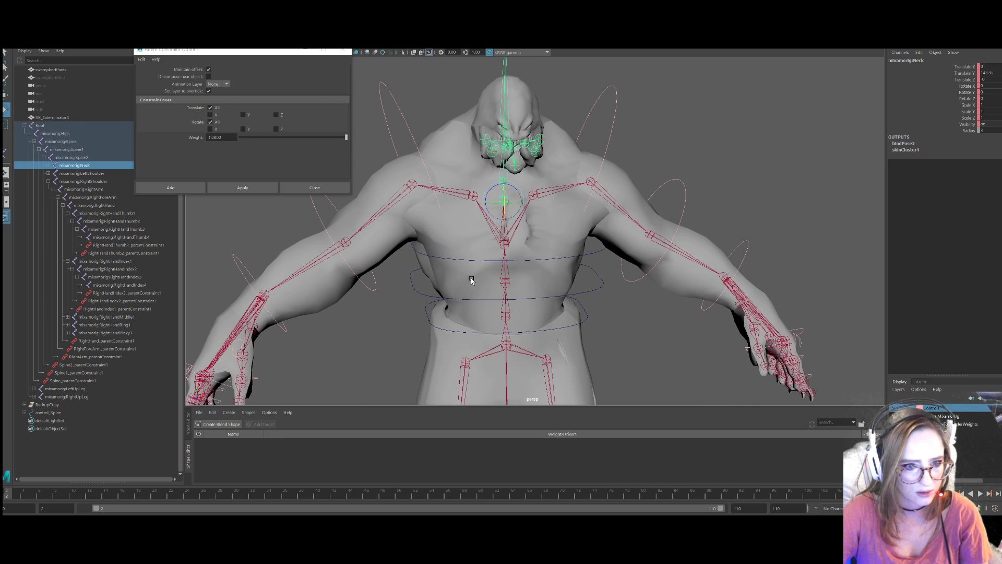
Unparent control_Spine2 and control_Spine1 from the control_Spine hierarchy.
click(472, 258)
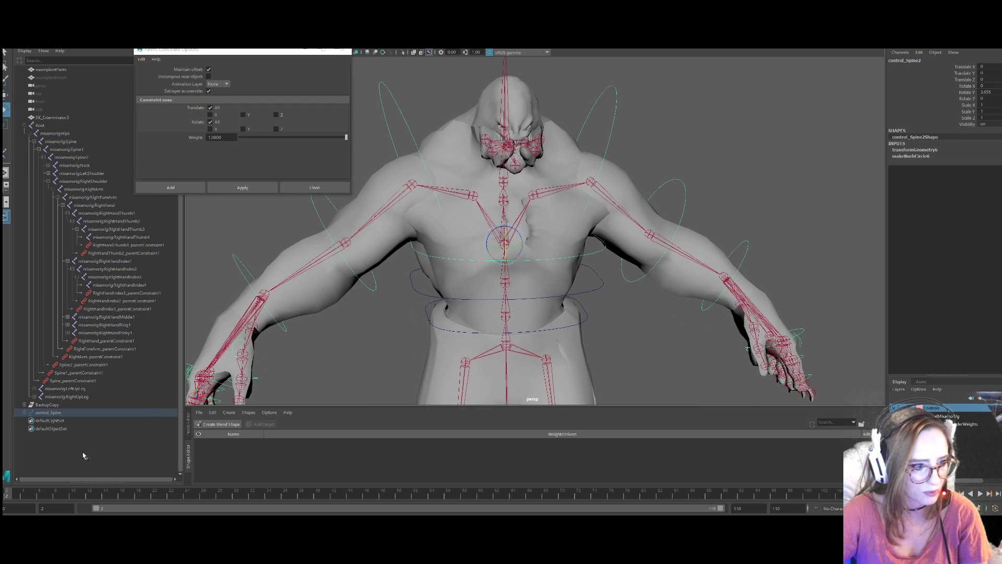
click(24, 413)
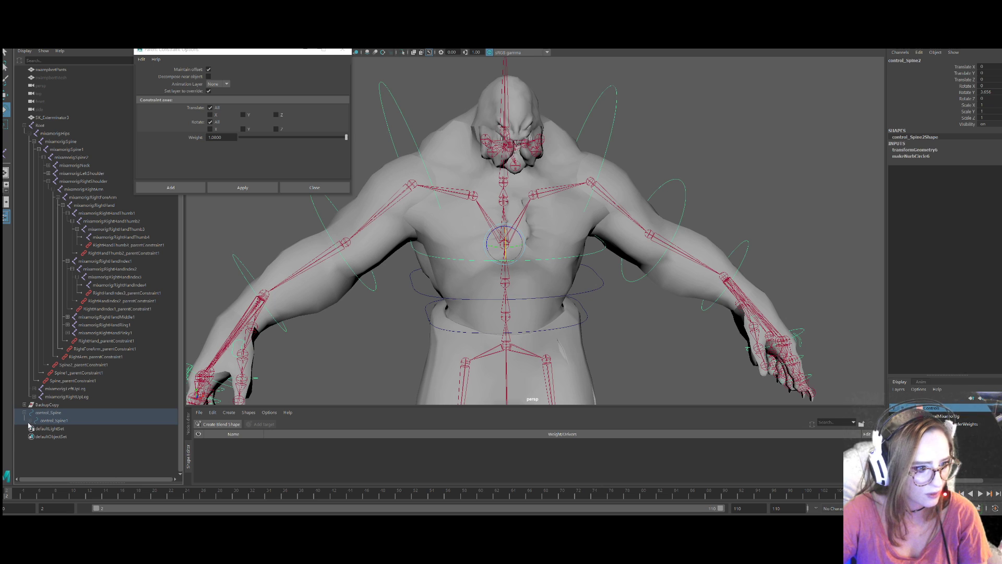
click(30, 421)
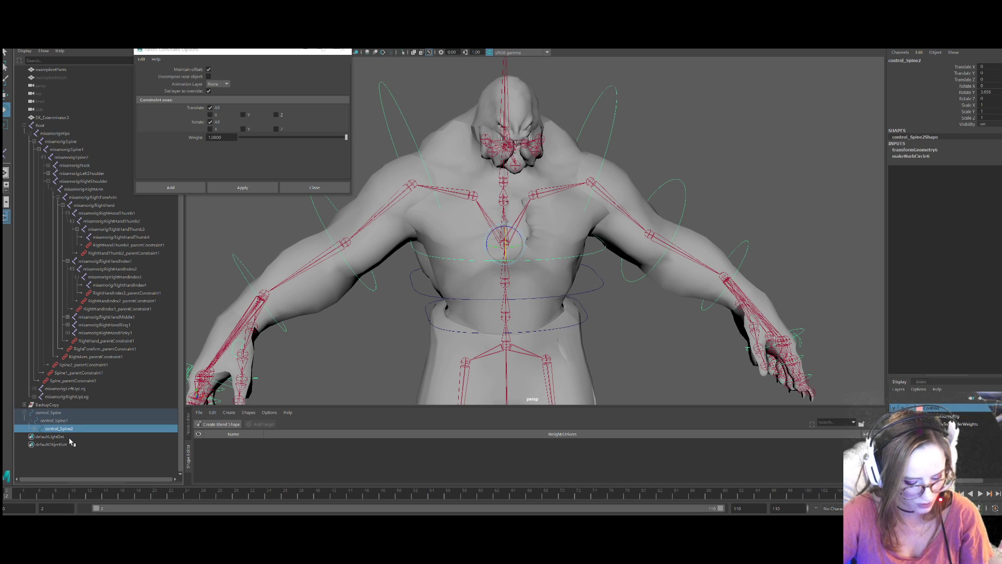
key(shift+p)
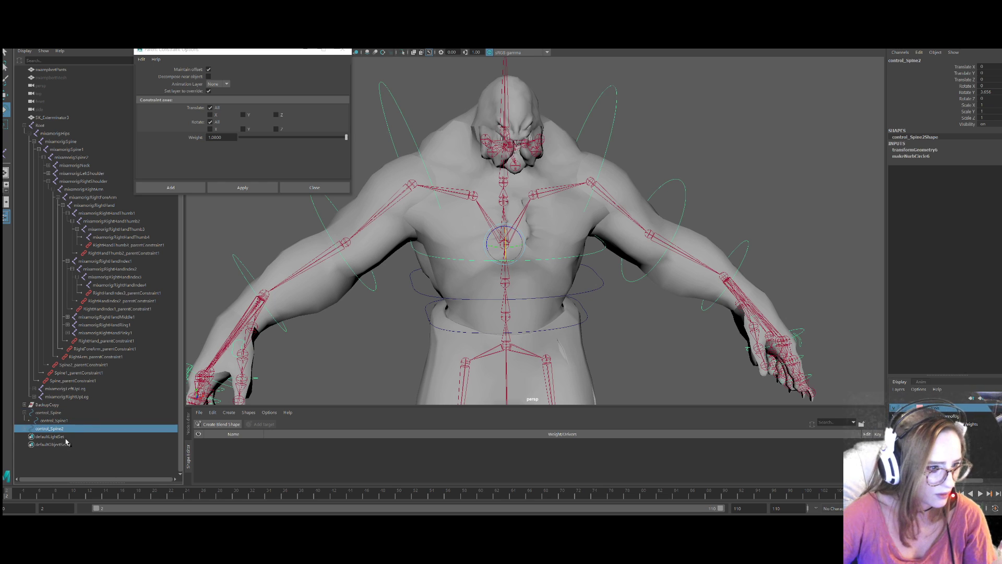
click(58, 421)
key(shift+p)
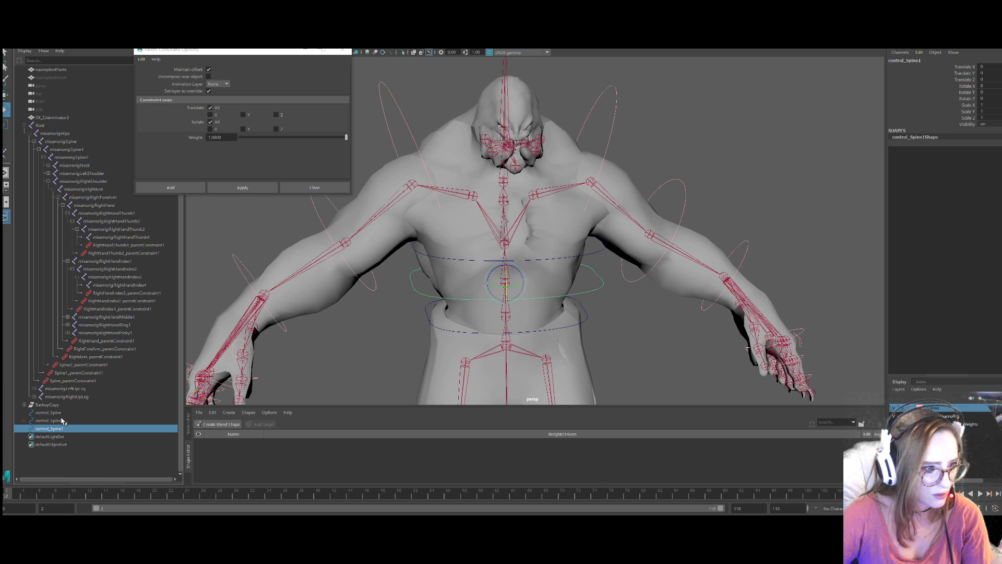
click(52, 421)
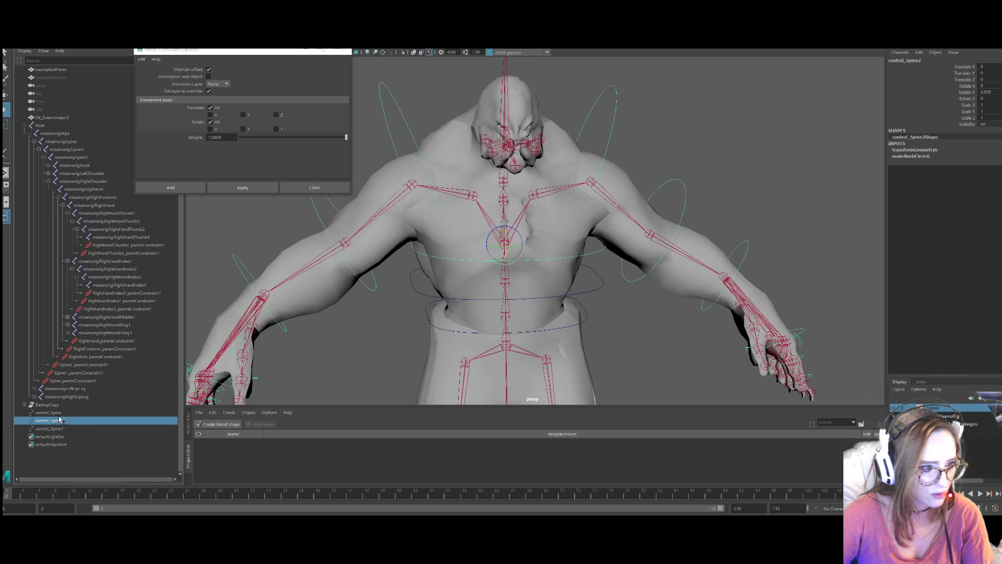
Duplicate the control_Spine curve and move the copy forward along Z, out in front of the pelvis.
click(52, 413)
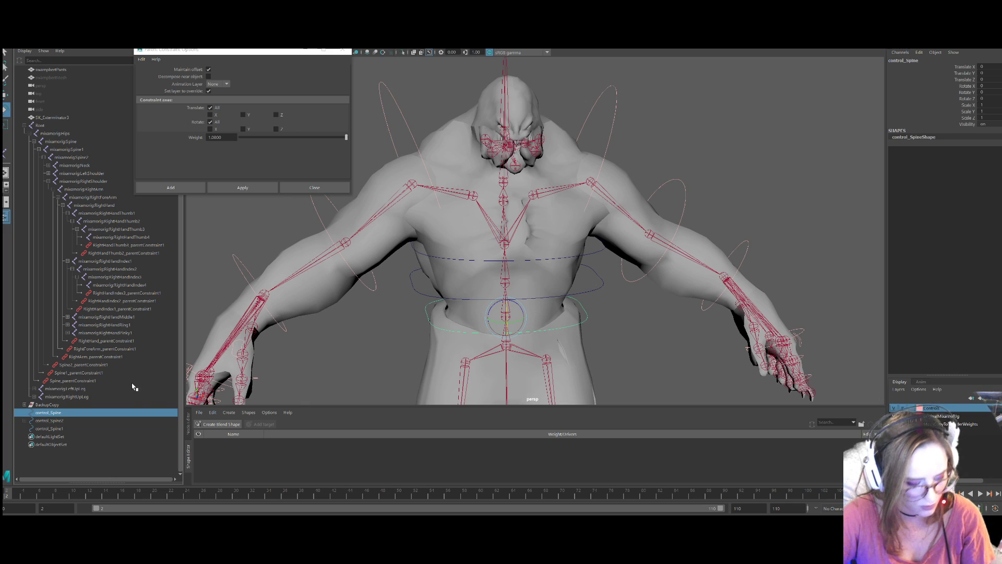
key(ctrl+d)
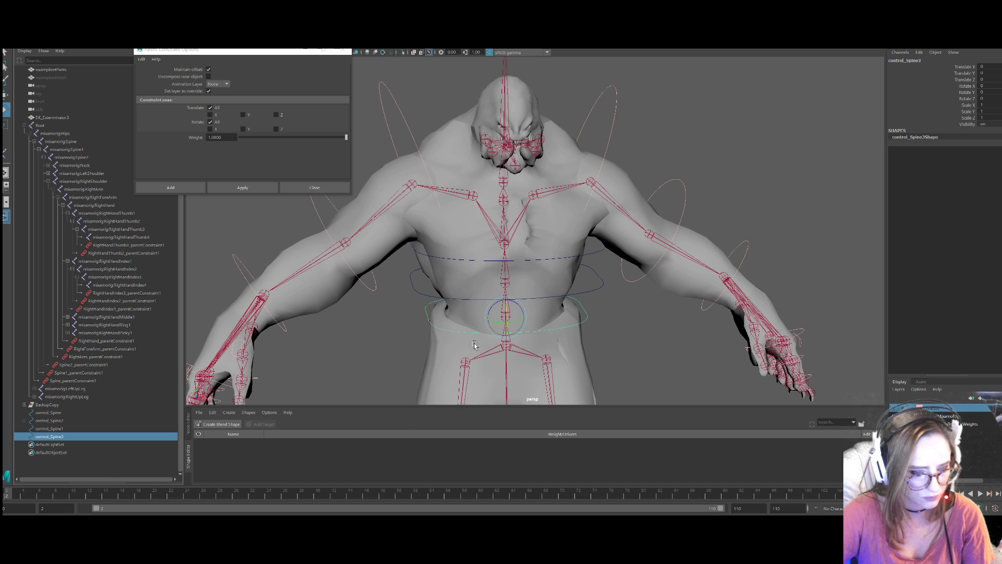
key(w)
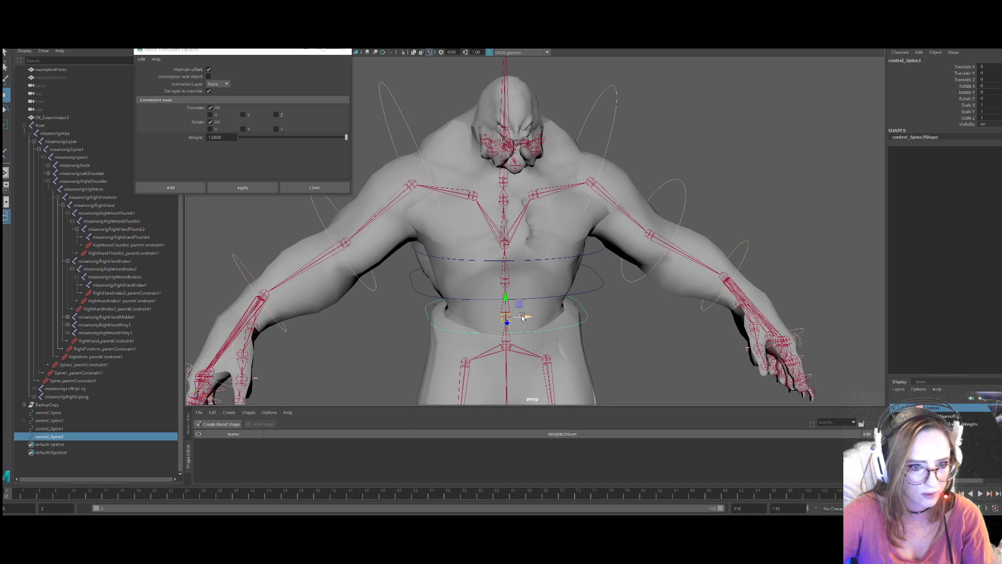
drag(506, 325, 522, 396)
alt+drag(388, 350, 430, 355)
Rotate the duplicated spine curve into a roughly upright position in front of the hips.
key(e)
alt+drag(508, 324, 564, 323)
drag(732, 324, 694, 352)
scroll(695, 353, down, 1)
drag(524, 316, 528, 312)
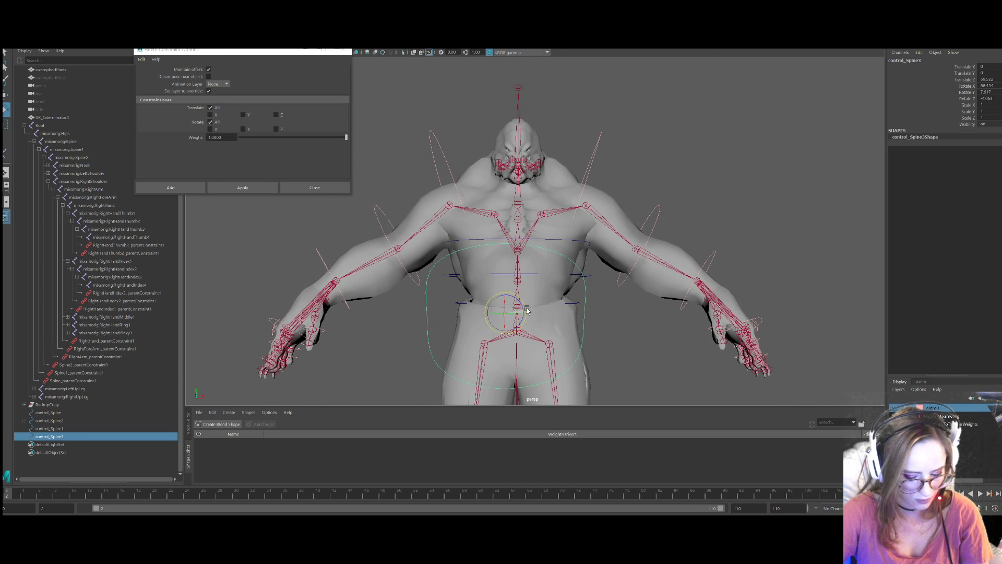
Put the duplicated curve into control vertex editing and hide the character mesh and skeleton.
right_drag(584, 283, 537, 283)
alt+drag(516, 326, 519, 328)
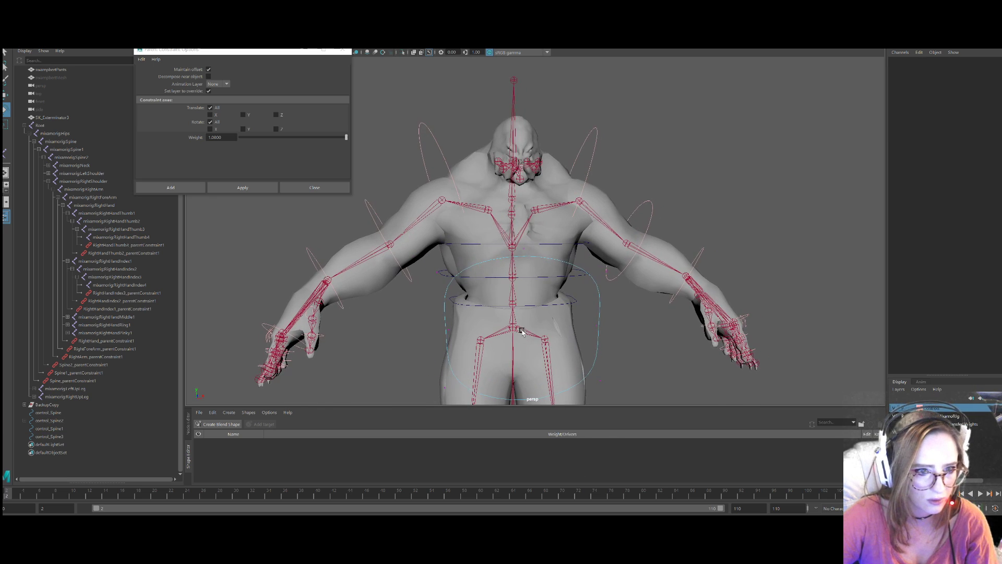
click(893, 416)
alt+drag(516, 353, 503, 346)
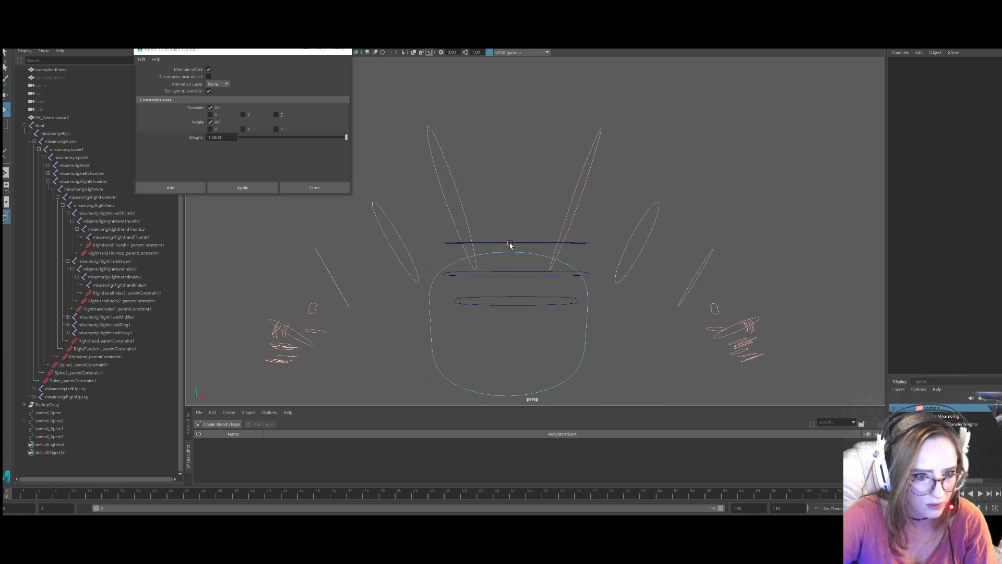
alt+drag(518, 337, 440, 327)
Scale the two opposite side control vertices of the upright curve inward to narrow its middle.
click(437, 325)
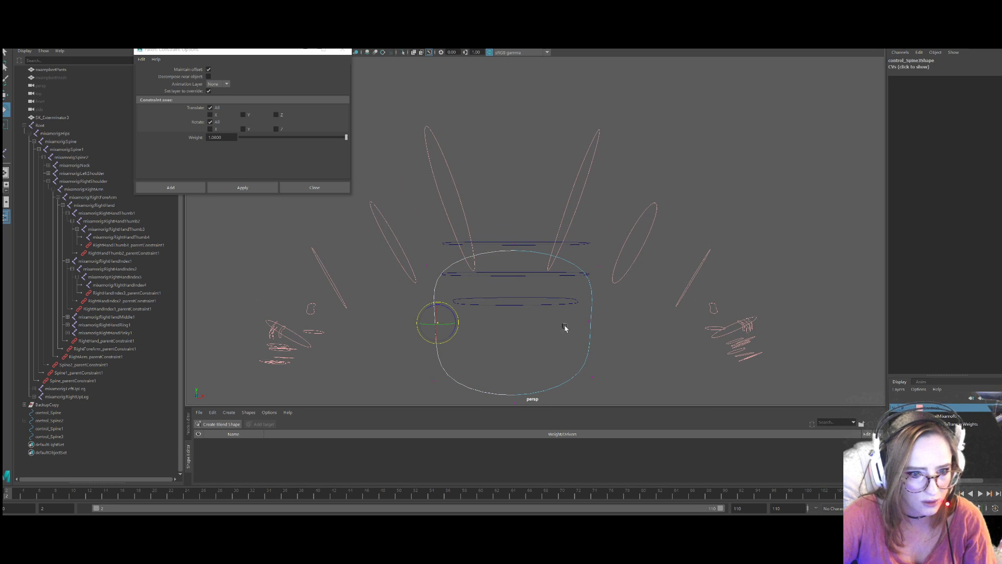
shift+click(591, 322)
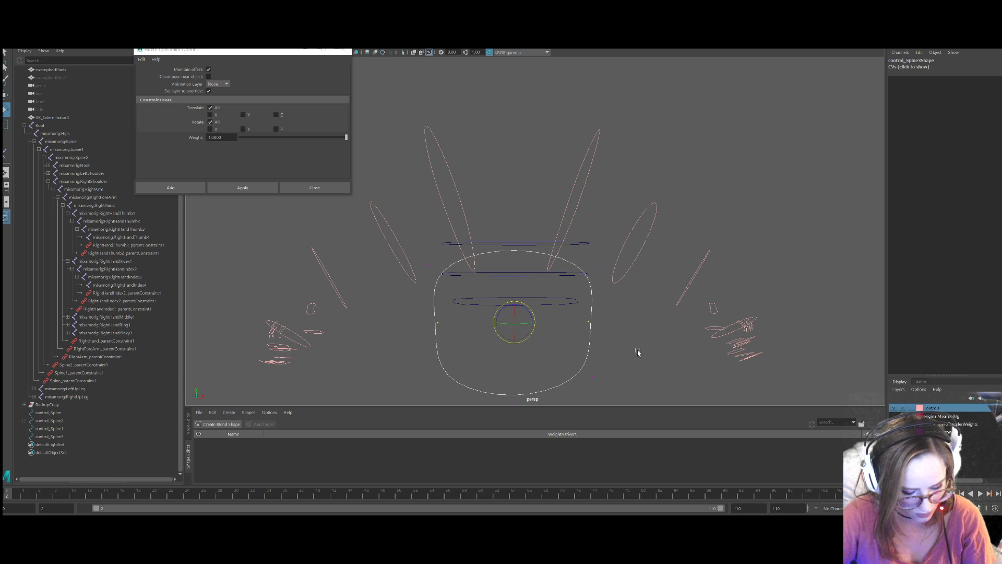
key(r)
drag(532, 324, 481, 295)
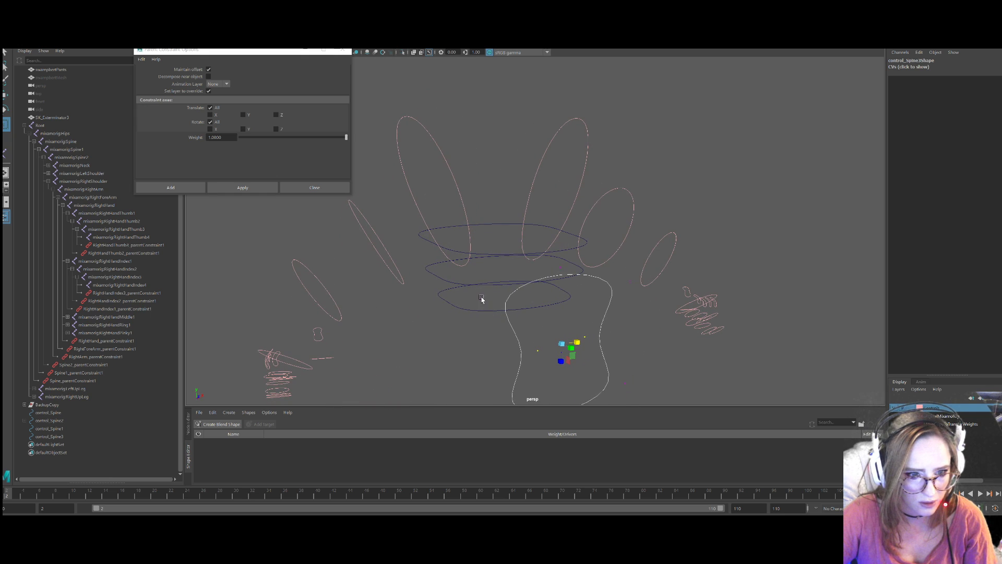
Rotate and move the two upper corner control vertices to reshape the curve's top edge, undoing the final extra rotation.
click(484, 300)
click(482, 302)
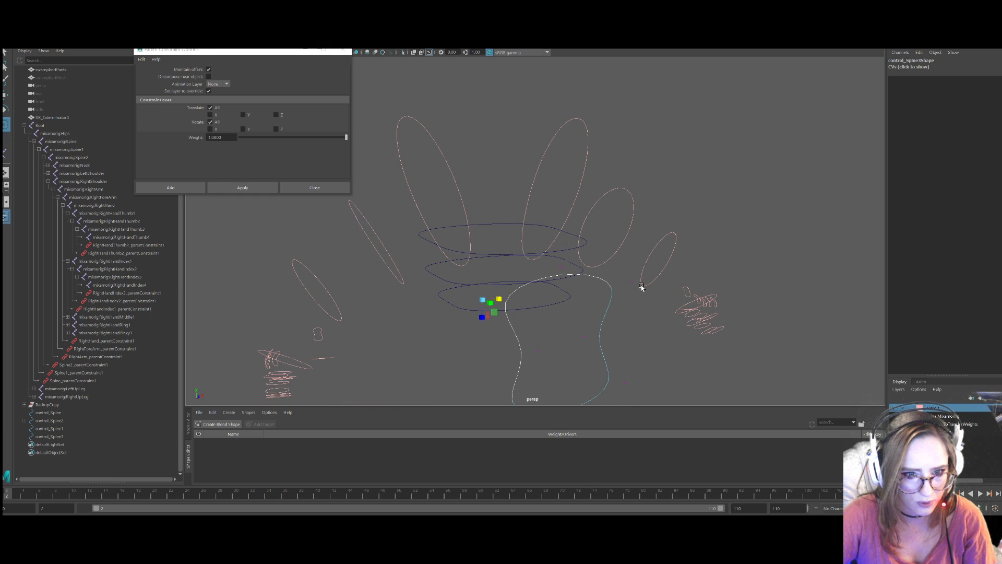
click(566, 271)
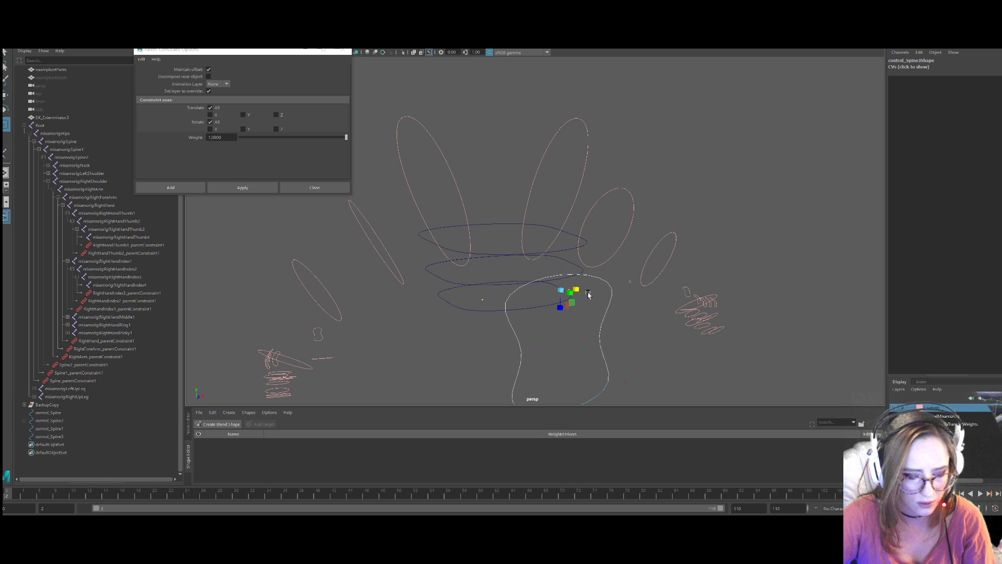
alt+drag(477, 333, 506, 328)
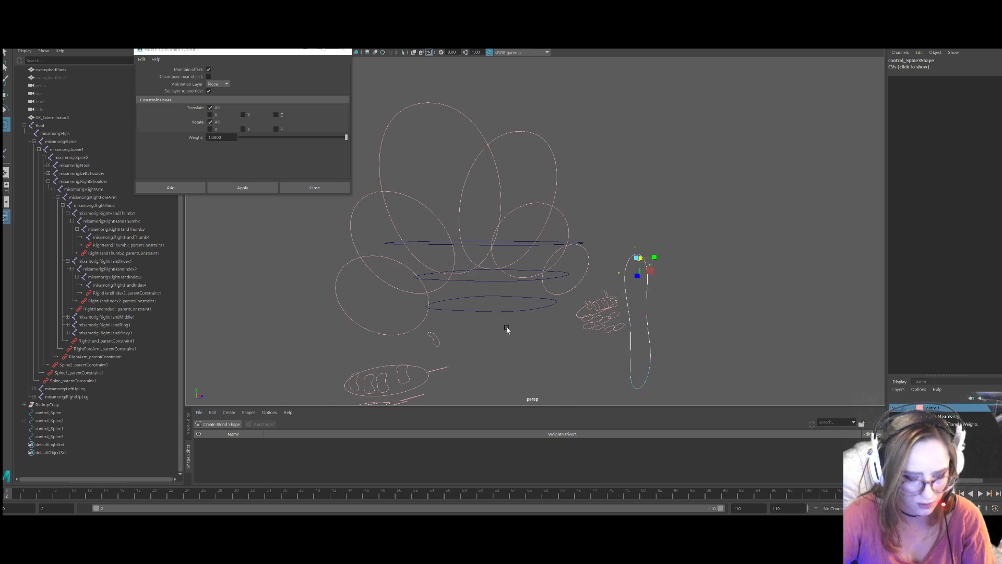
key(w)
key(e)
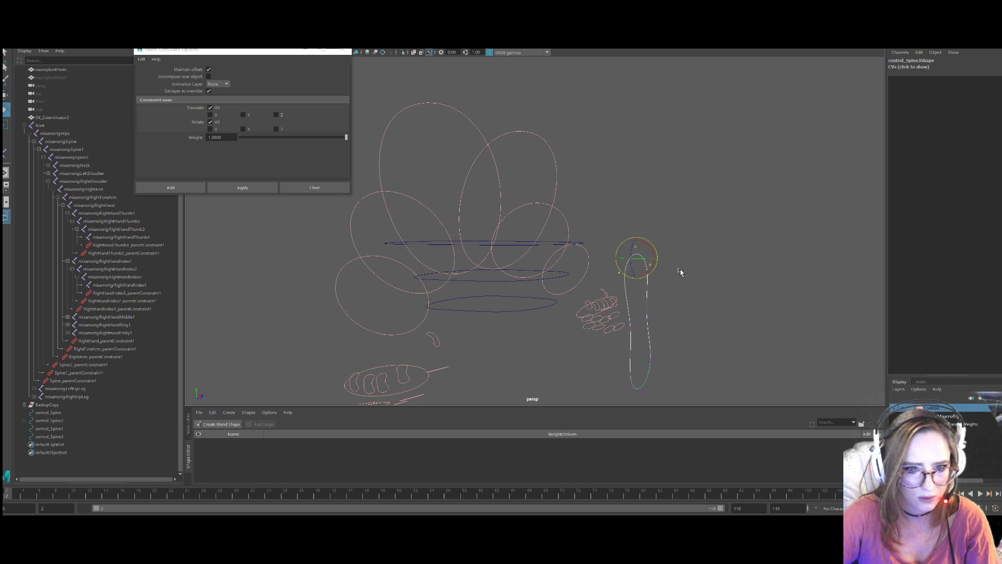
drag(648, 247, 604, 336)
key(w)
drag(420, 254, 431, 256)
alt+drag(512, 335, 621, 336)
key(e)
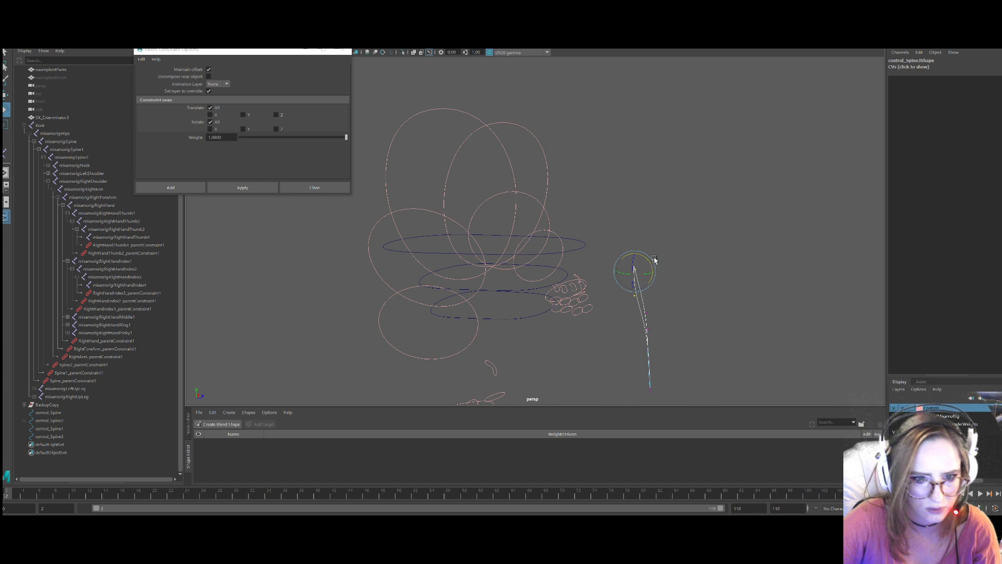
drag(649, 266, 668, 295)
key(ctrl+z)
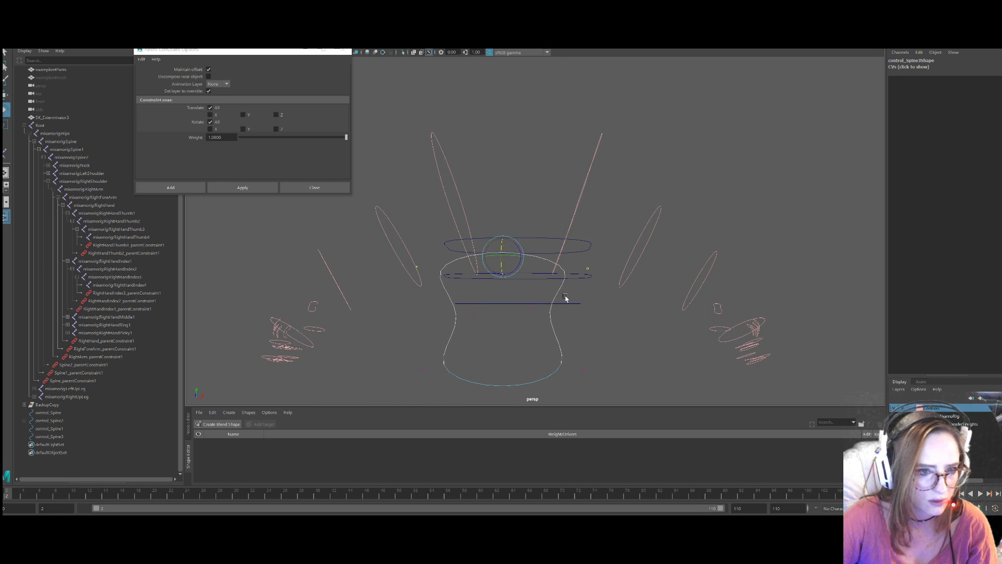
Return the upright curve to control vertex editing and move its upper corner control vertex in depth.
click(417, 270)
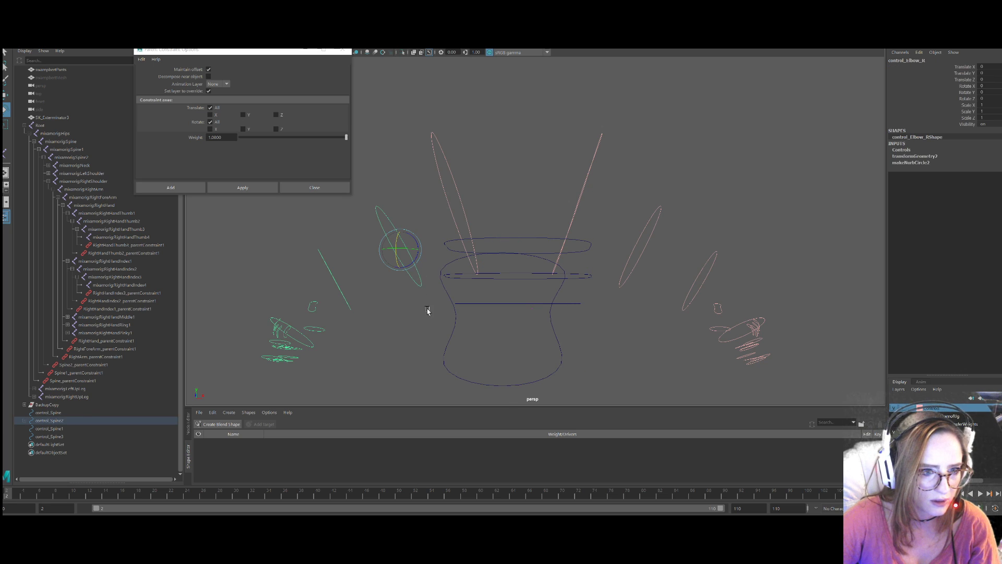
right_drag(456, 321, 424, 316)
alt+drag(492, 334, 428, 317)
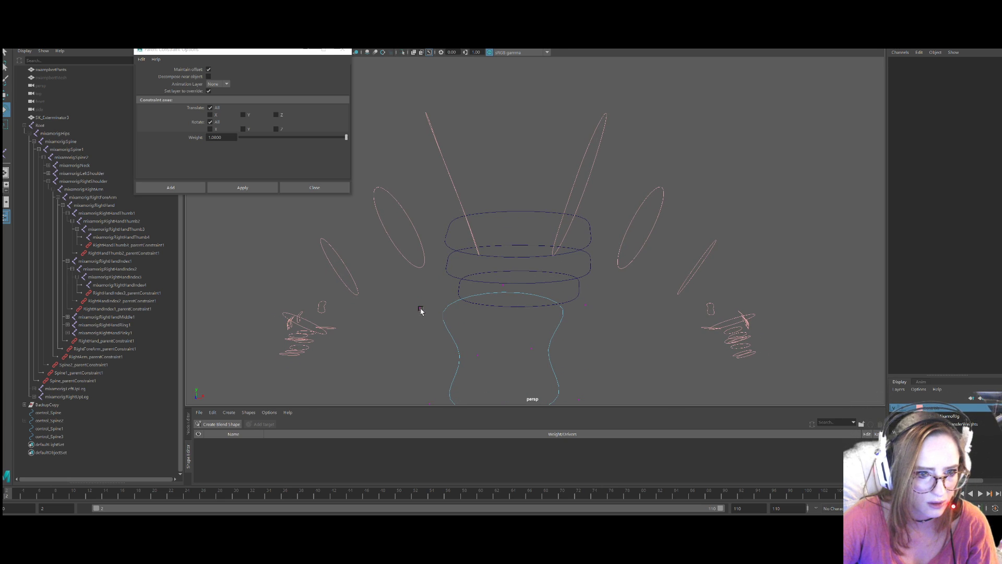
click(420, 307)
key(w)
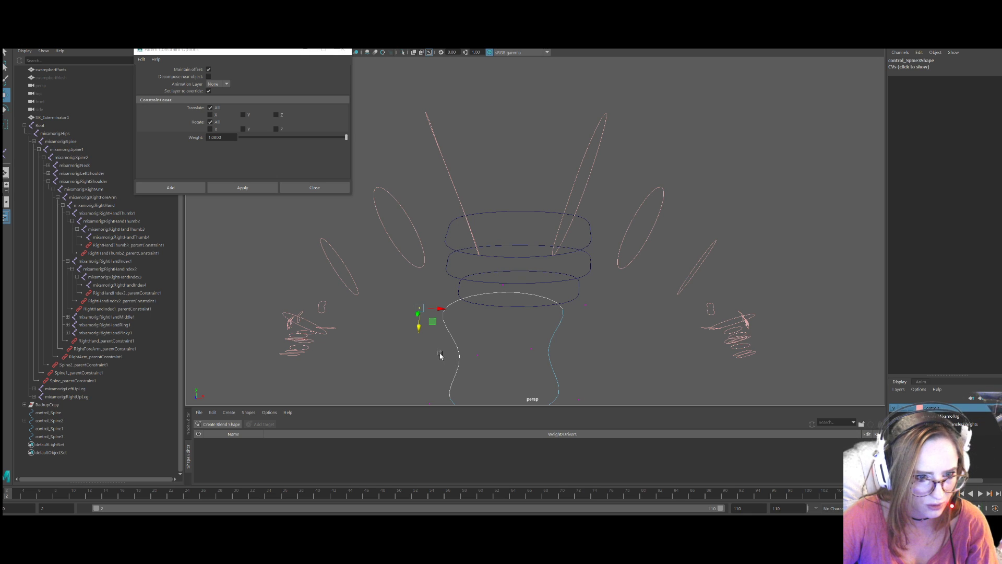
alt+drag(425, 355, 503, 363)
drag(613, 340, 590, 339)
alt+drag(701, 329, 467, 338)
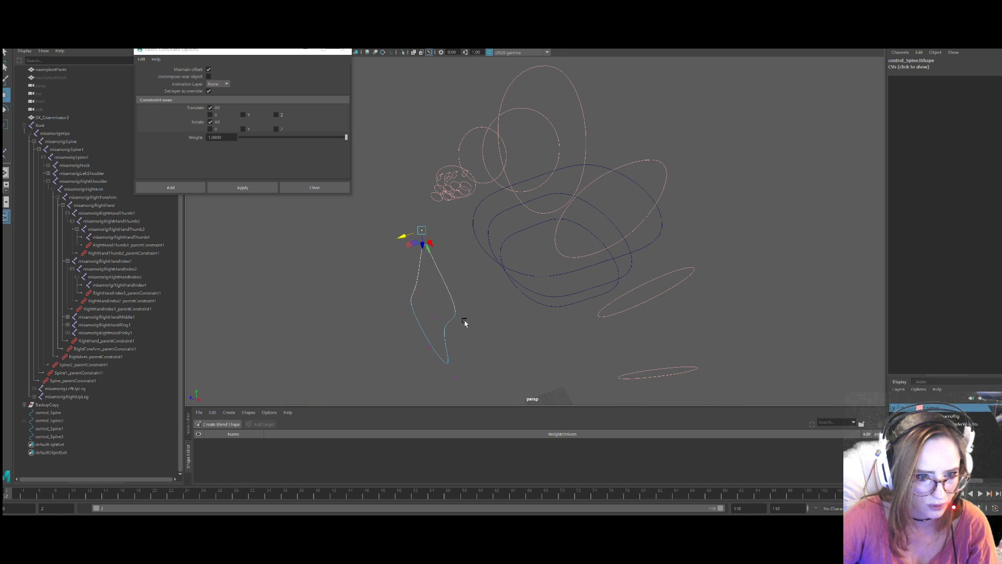
Adjust further control vertices around the upright curve, including the middle one on its bottom edge.
click(466, 322)
click(464, 326)
drag(449, 331, 476, 308)
click(429, 306)
mouse_move(486, 311)
alt+mouse_down()
mouse_move(433, 261)
mouse_move(490, 292)
mouse_move(514, 287)
mouse_move(490, 282)
mouse_move(484, 306)
alt+mouse_up()
alt+drag(575, 335, 522, 338)
click(523, 333)
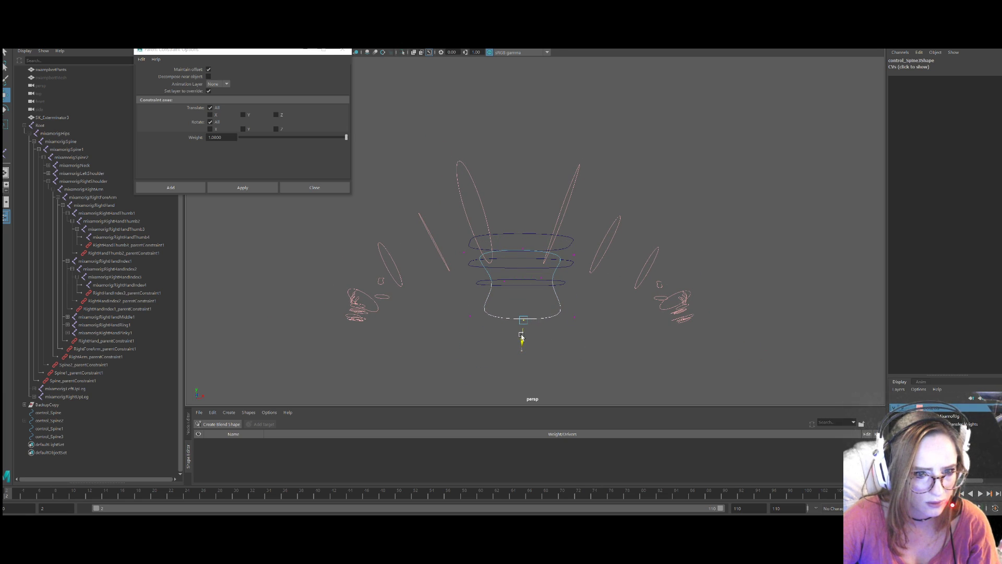
Move the bottom corner control vertices and the two middle side control vertices in depth to bend the curve's side profile.
click(472, 321)
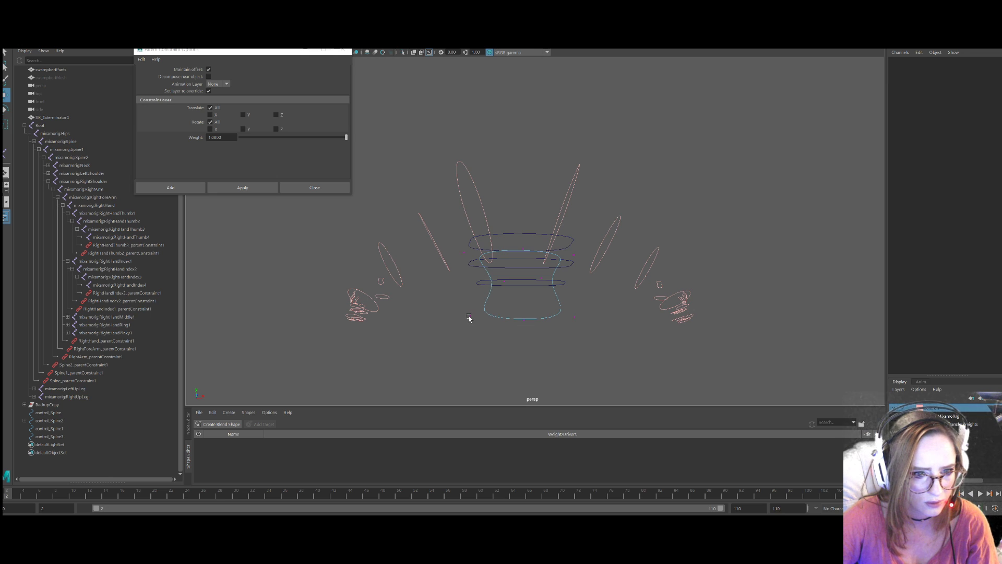
click(469, 319)
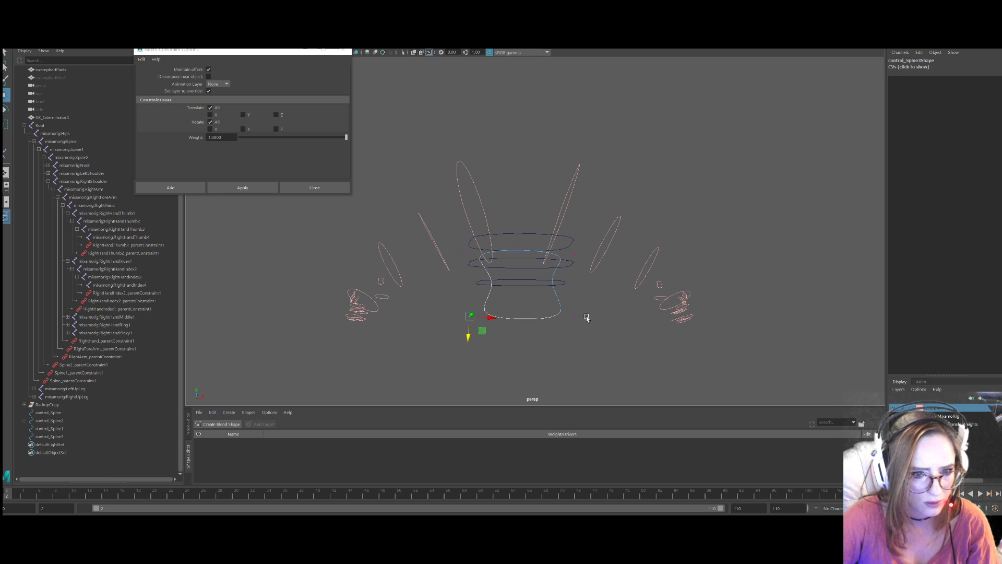
alt+drag(573, 326, 600, 362)
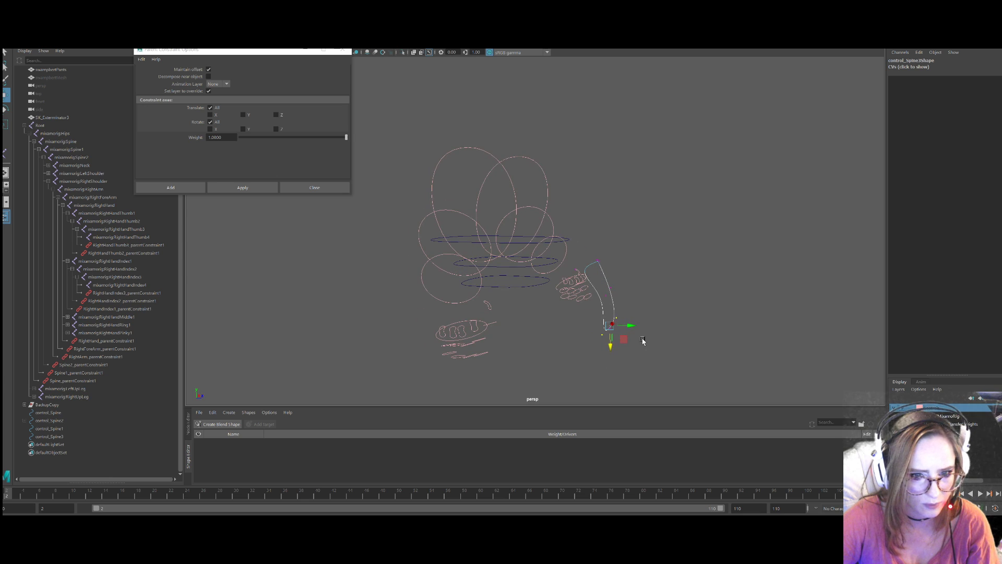
drag(631, 326, 496, 342)
click(515, 297)
shift+click(479, 298)
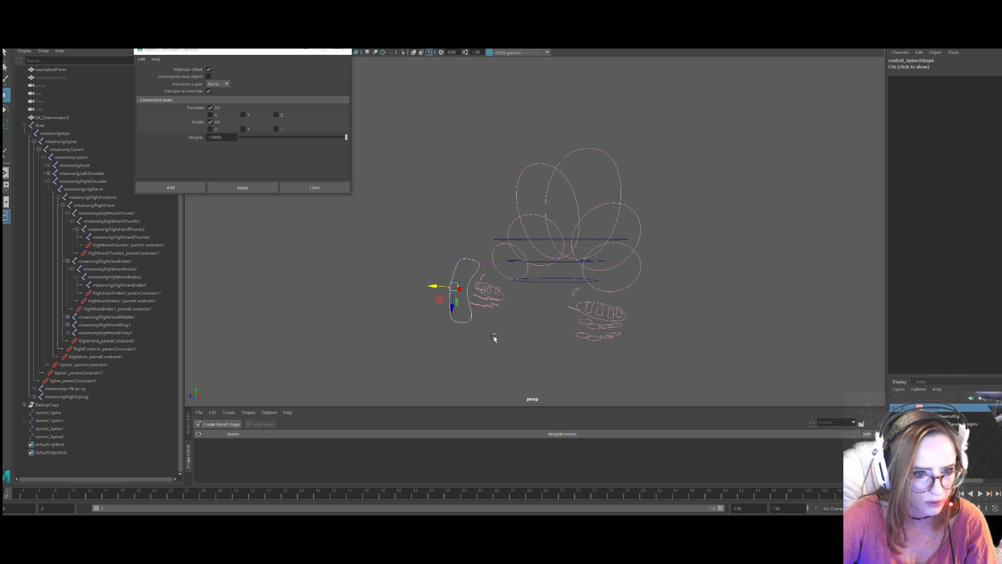
drag(435, 289, 577, 309)
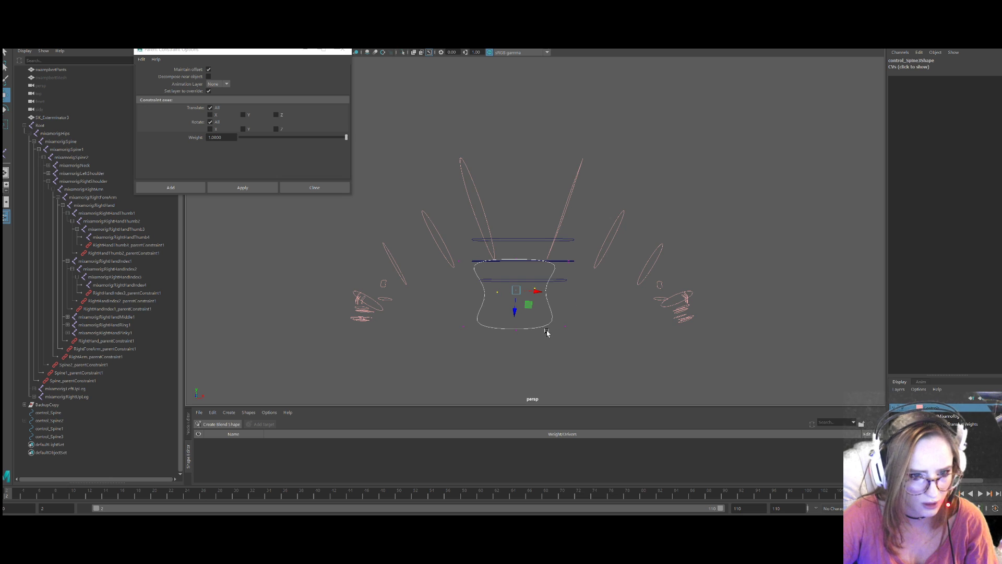
Return the reshaped curve to object mode and scale it uniformly to 0.66, with the mesh and skeleton shown again.
right_click(548, 309)
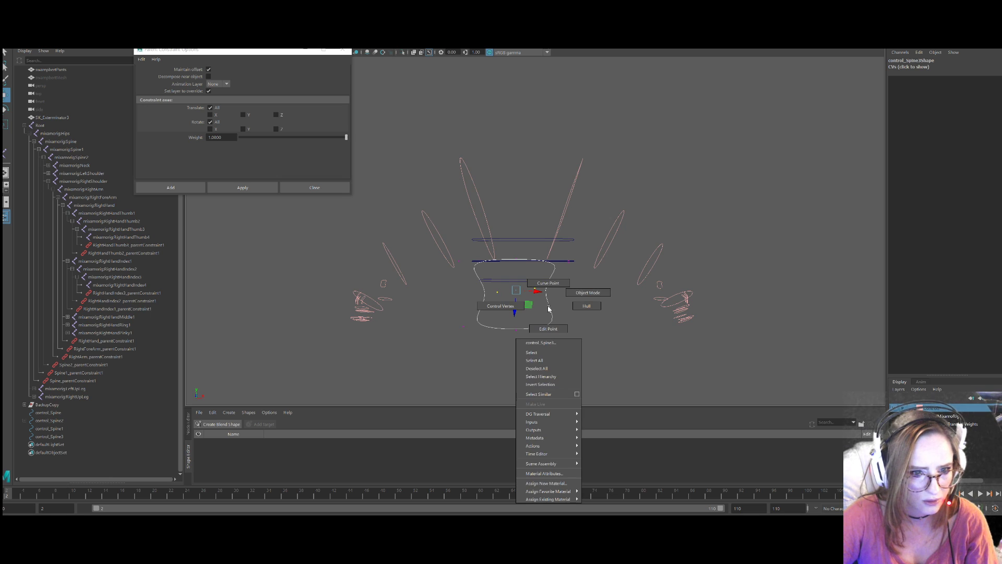
click(574, 297)
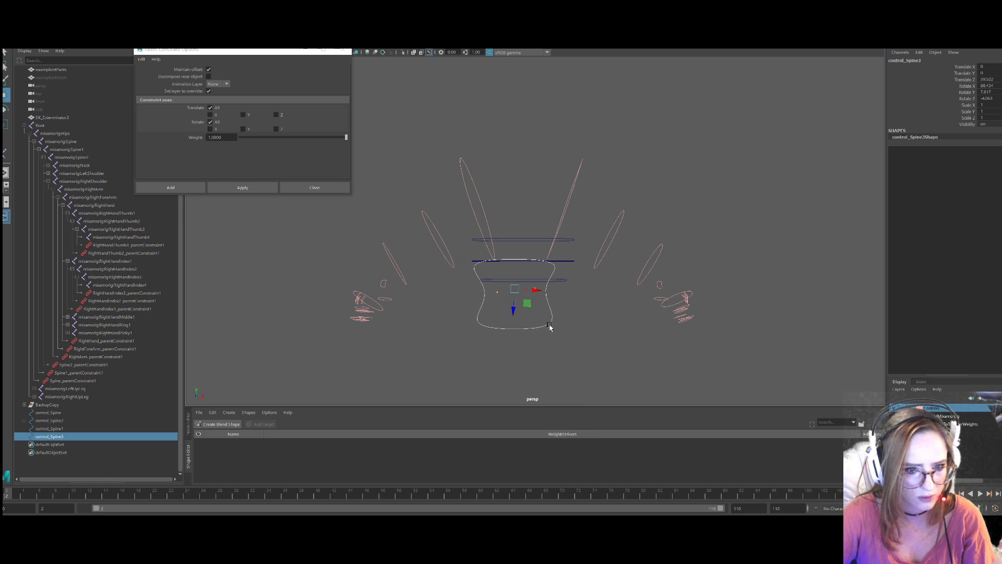
click(569, 351)
click(541, 329)
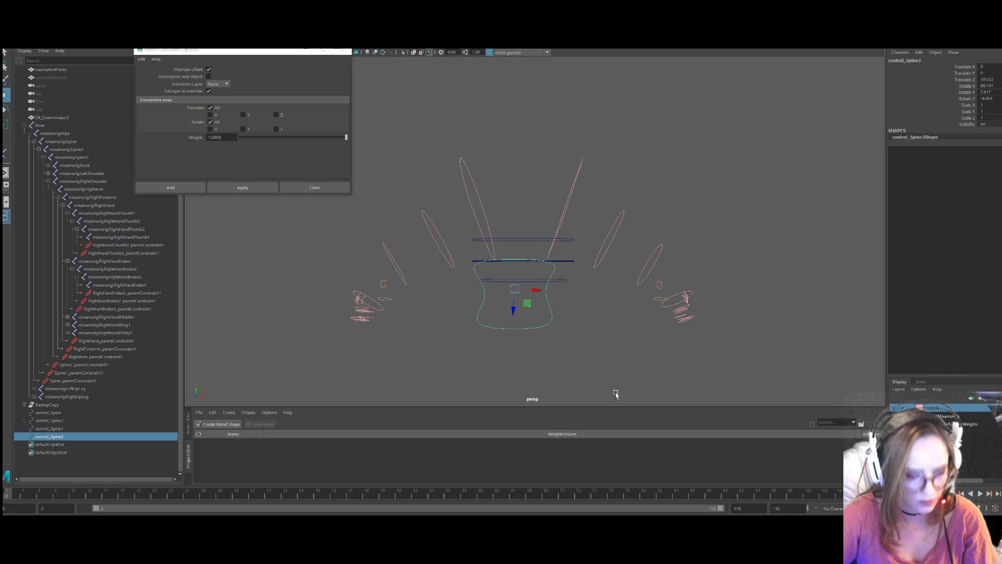
key(r)
drag(515, 290, 485, 315)
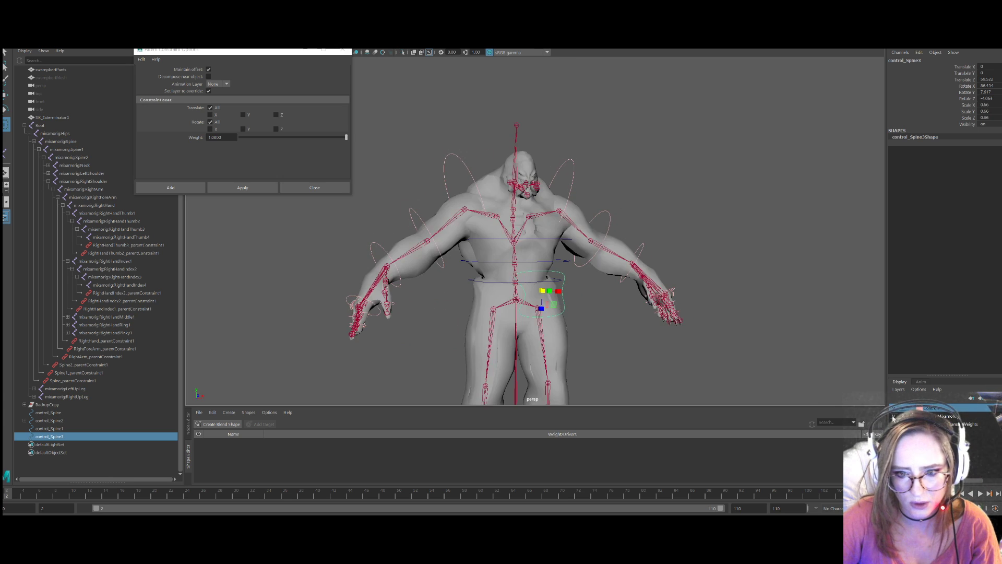
Move the reshaped curve from the hip area up to the front of the character's chest.
scroll(628, 352, up, 6)
scroll(608, 356, down, 2)
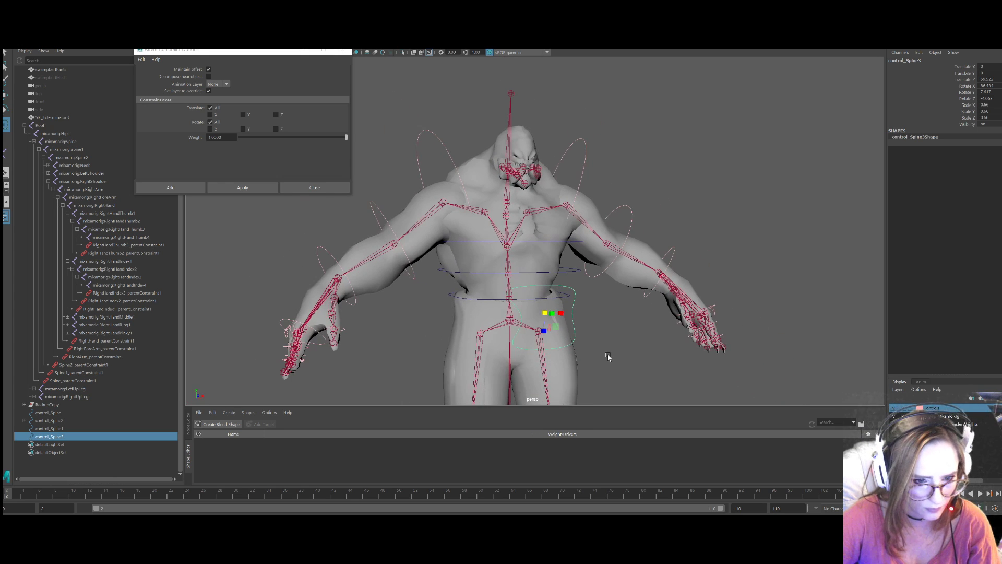
drag(545, 329, 599, 273)
drag(650, 212, 647, 261)
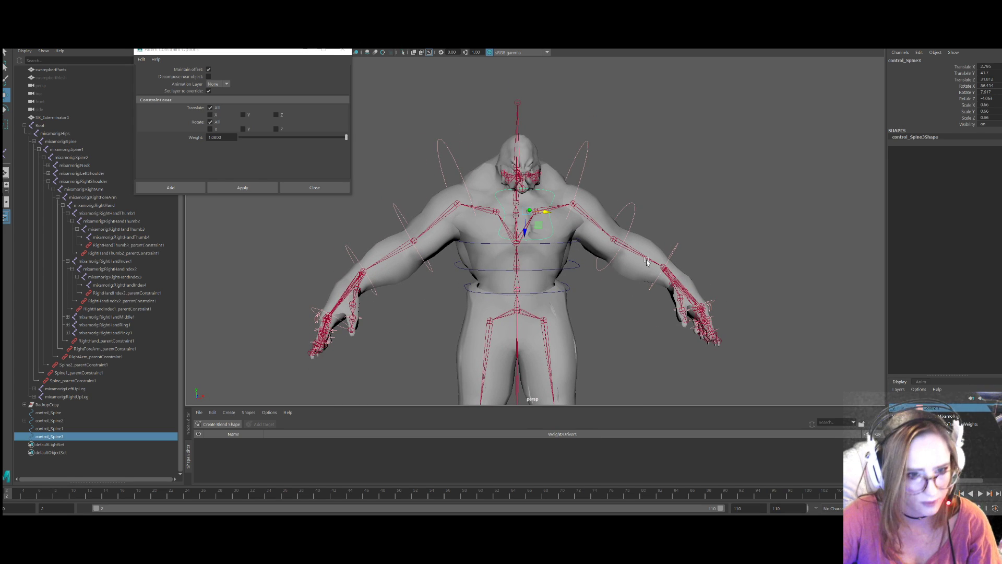
Scale the chest curve uniformly down to about 0.47 and center it on the chest.
key(r)
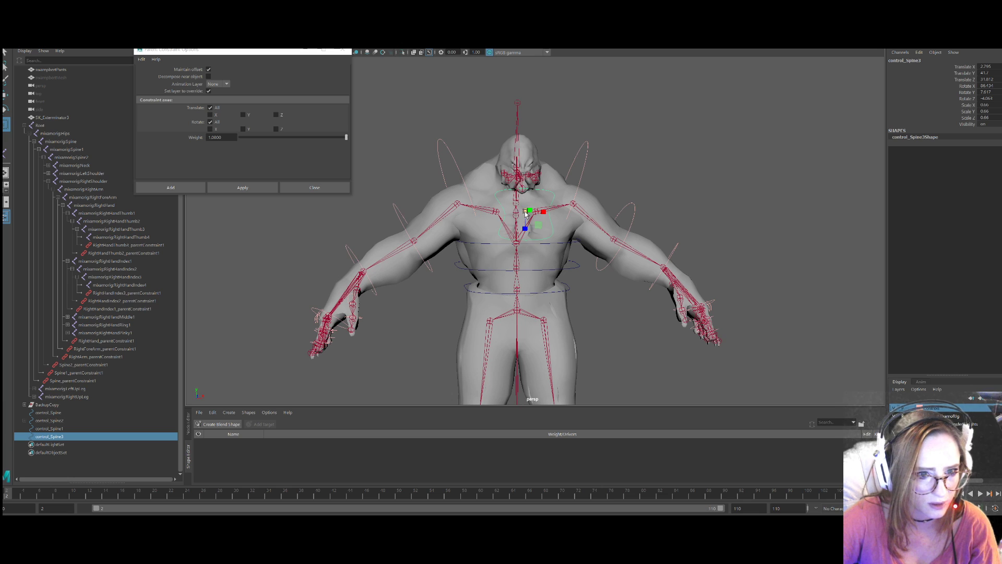
alt+drag(527, 210, 524, 168)
alt+drag(643, 248, 561, 259)
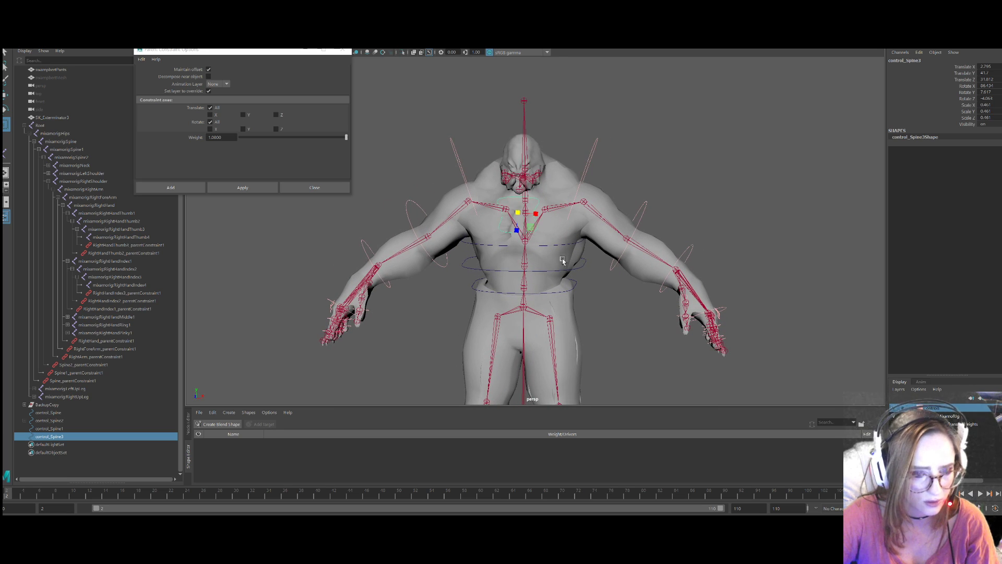
key(w)
drag(517, 230, 517, 236)
alt+drag(580, 256, 604, 250)
drag(540, 219, 542, 222)
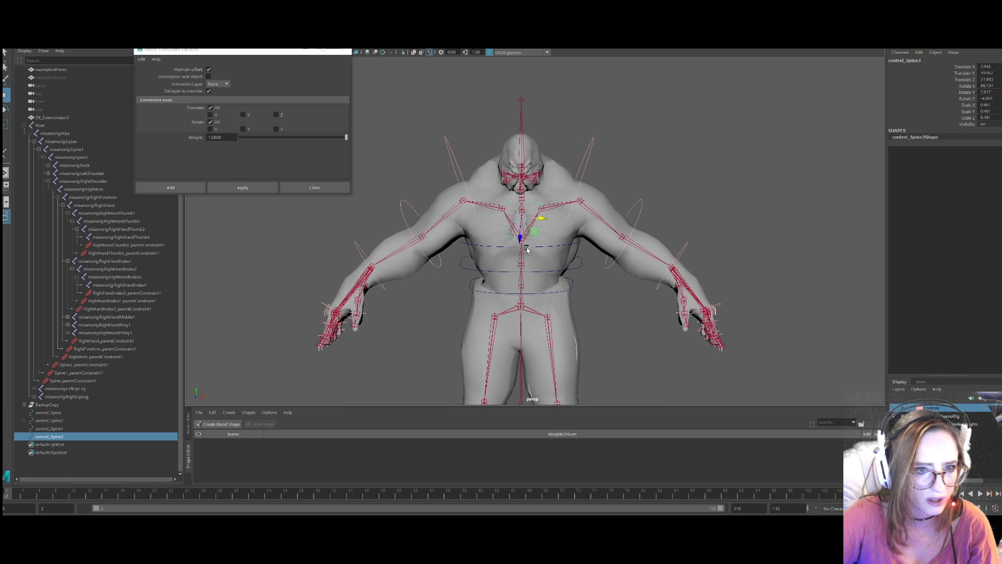
Move the chest curve's pivot back onto the spine joint at the base of the neck, between the collarbones.
alt+drag(630, 255, 579, 265)
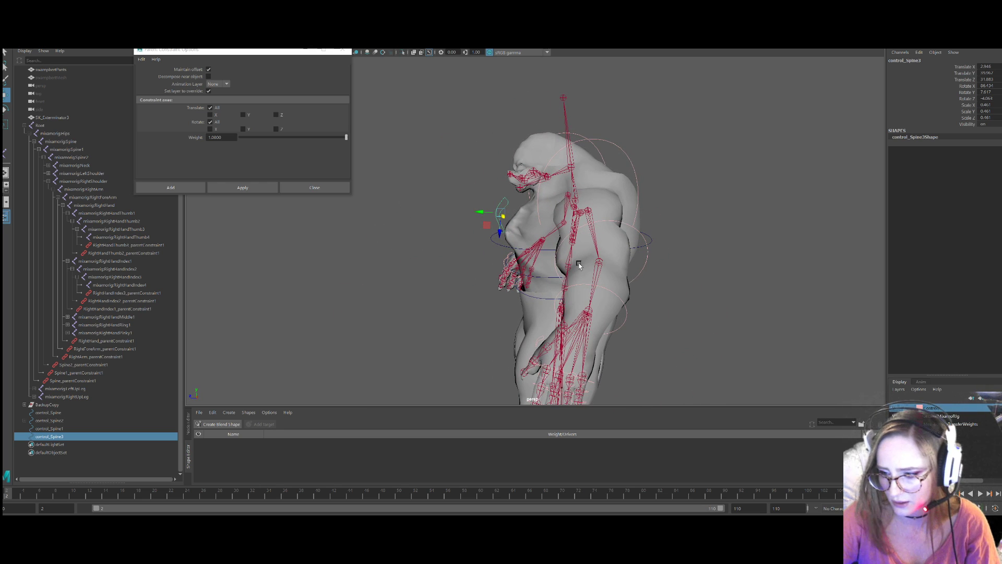
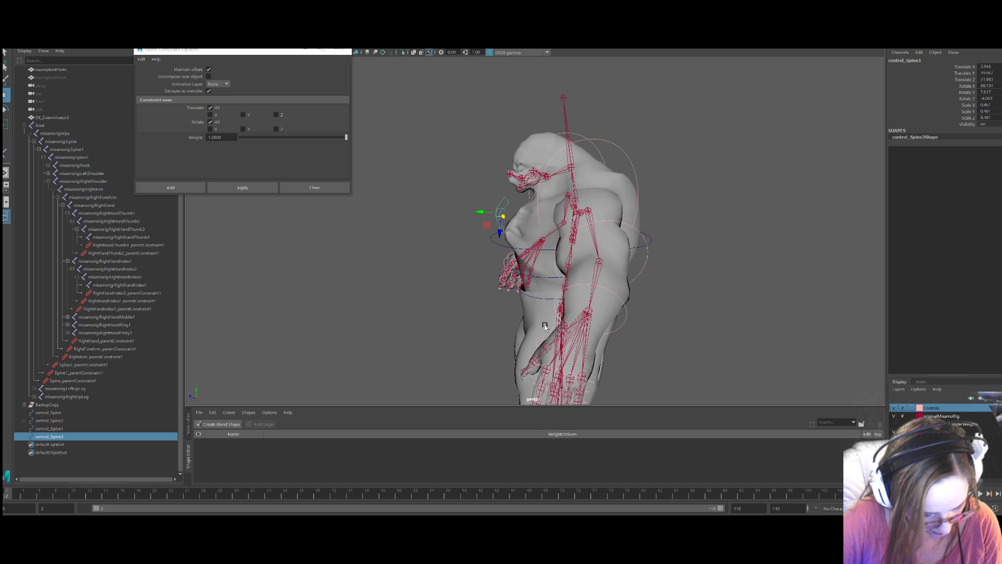
mouse_move(529, 311)
alt+mouse_down()
mouse_move(593, 315)
mouse_move(522, 311)
alt+mouse_up()
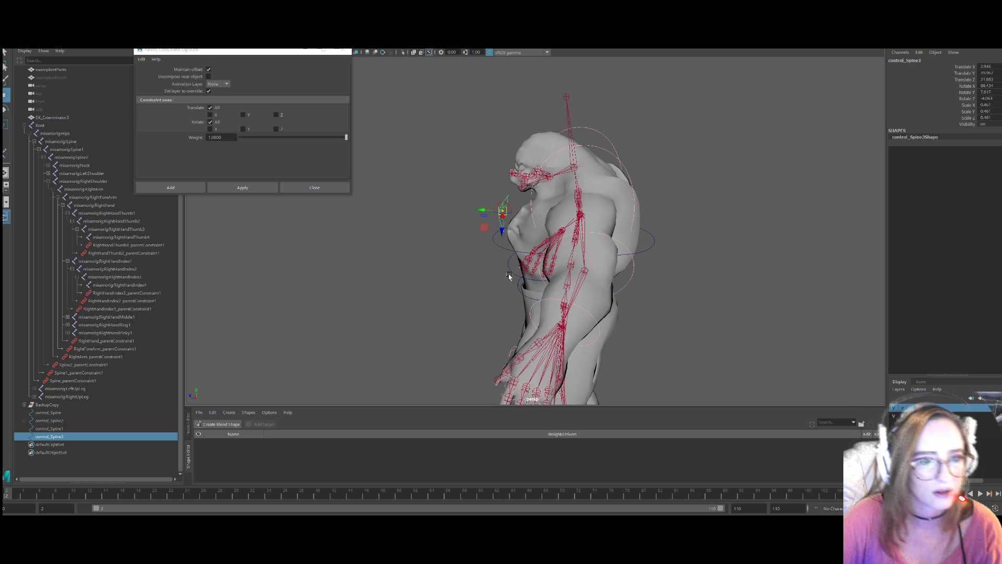
alt+drag(477, 273, 542, 213)
scroll(535, 230, up, 8)
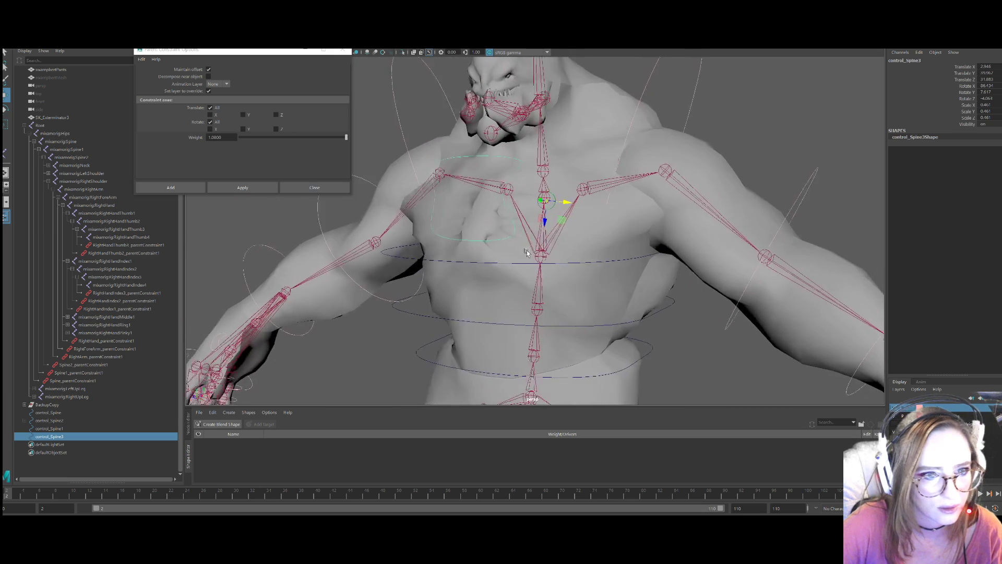
alt+drag(527, 250, 493, 252)
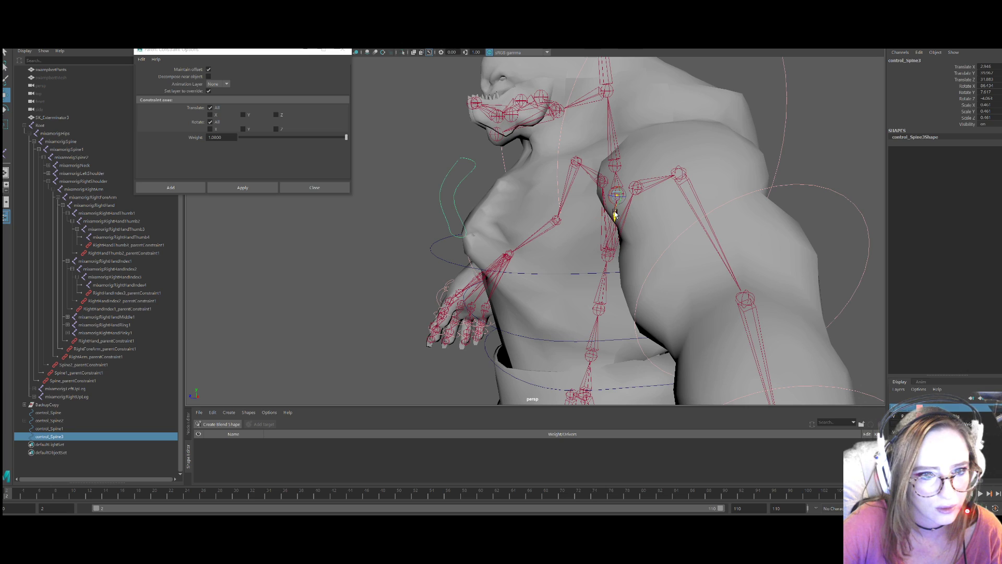
alt+drag(624, 201, 528, 198)
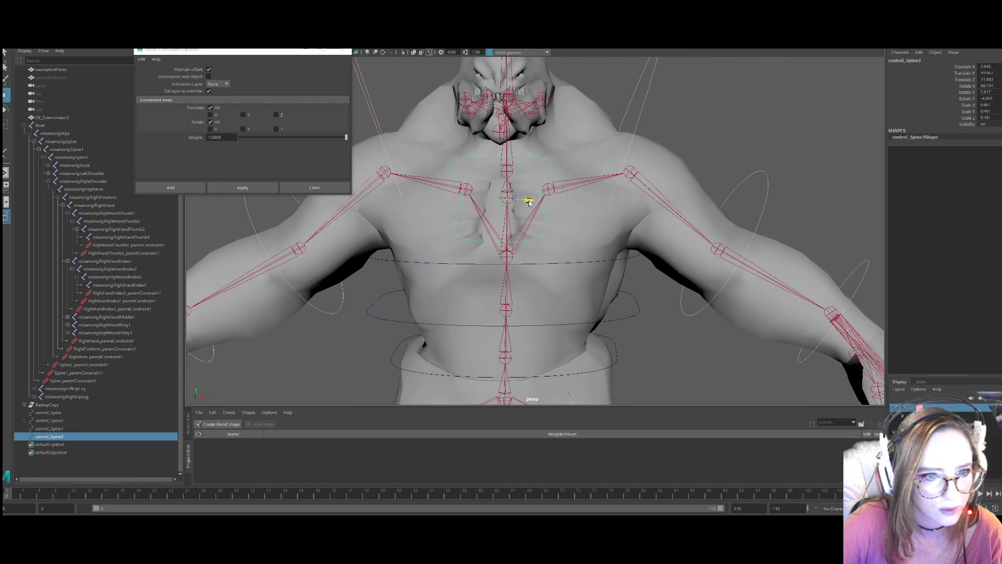
alt+drag(569, 246, 571, 227)
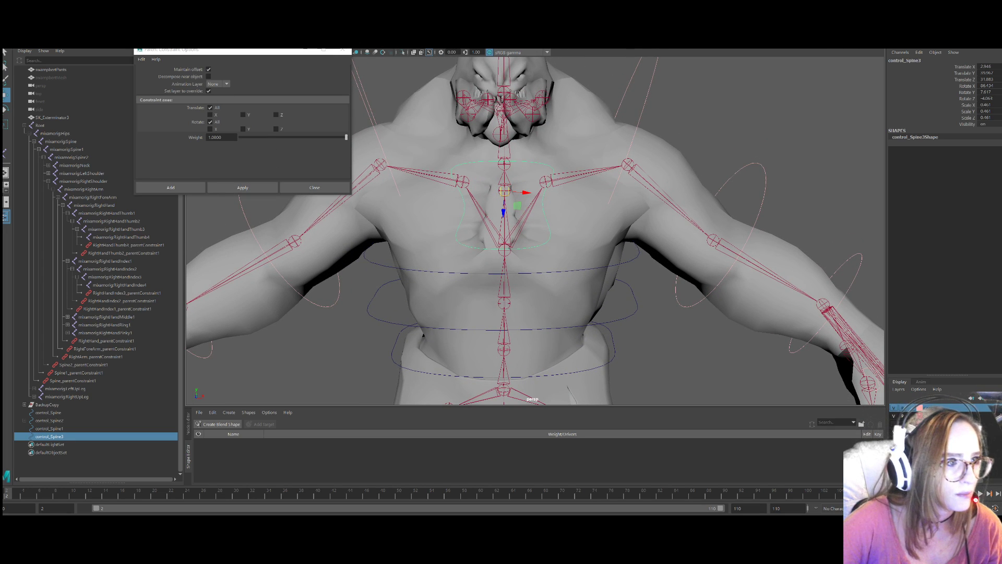
Freeze the chest curve's transformations and parent-constrain the joint at the base of the neck to it with maintained offset.
click(69, 2)
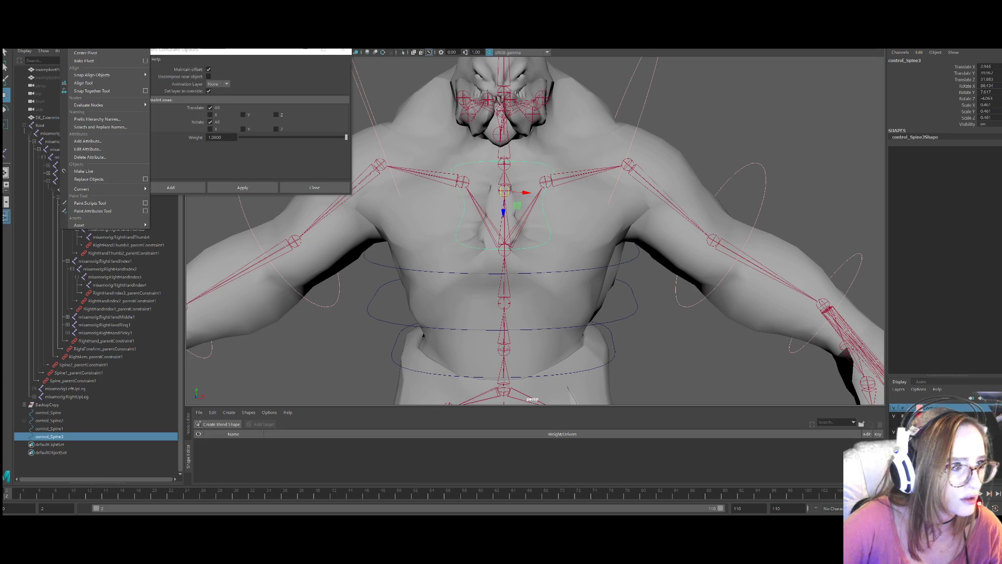
click(94, 32)
mouse_move(442, 228)
alt+mouse_down()
mouse_move(369, 226)
mouse_move(452, 230)
alt+mouse_up()
key(q)
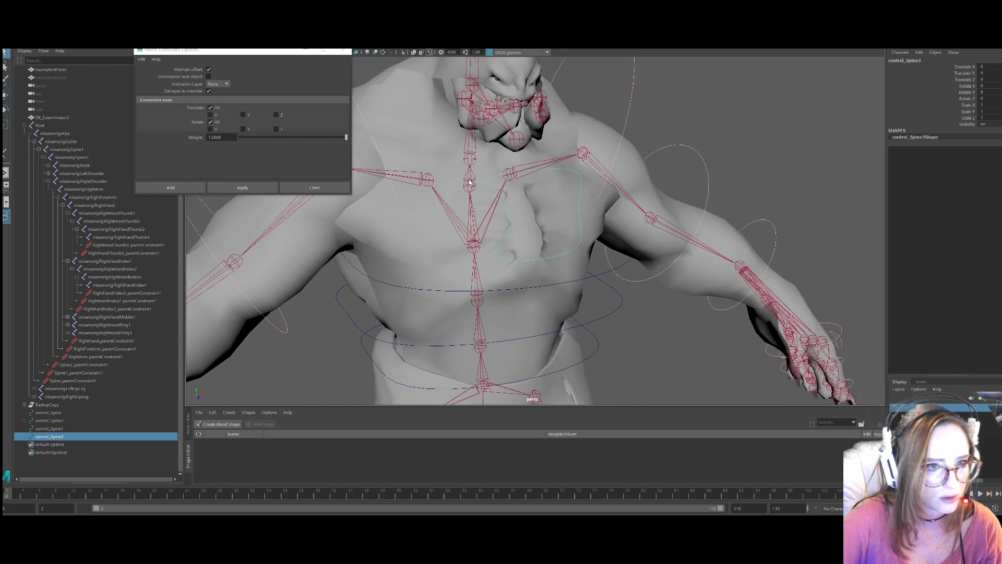
shift+click(468, 191)
alt+drag(402, 253, 350, 251)
click(242, 187)
Test the chest control by rotating it, undo the rotation, and close the parent constraint options.
click(540, 216)
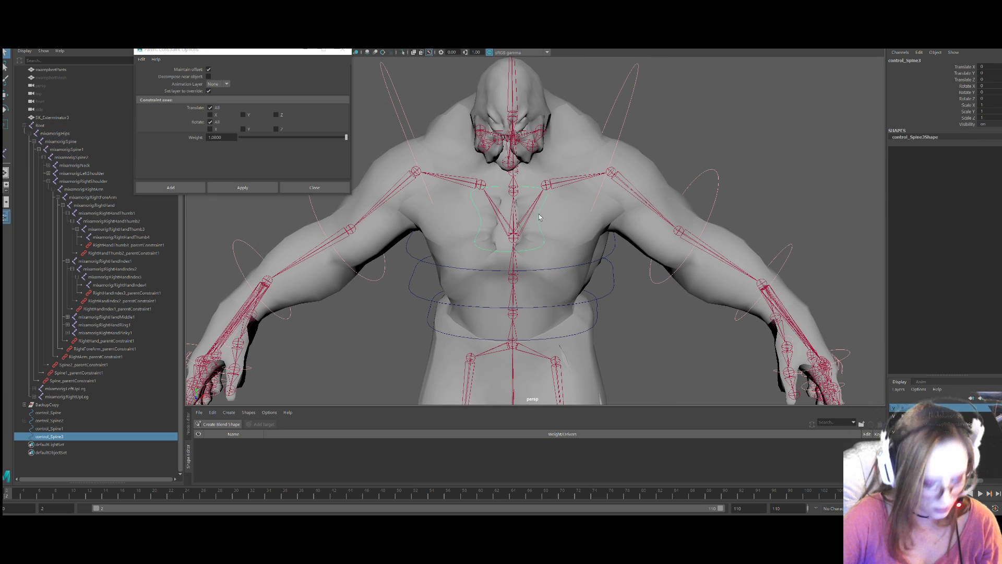
key(e)
drag(514, 195, 513, 193)
key(ctrl+z)
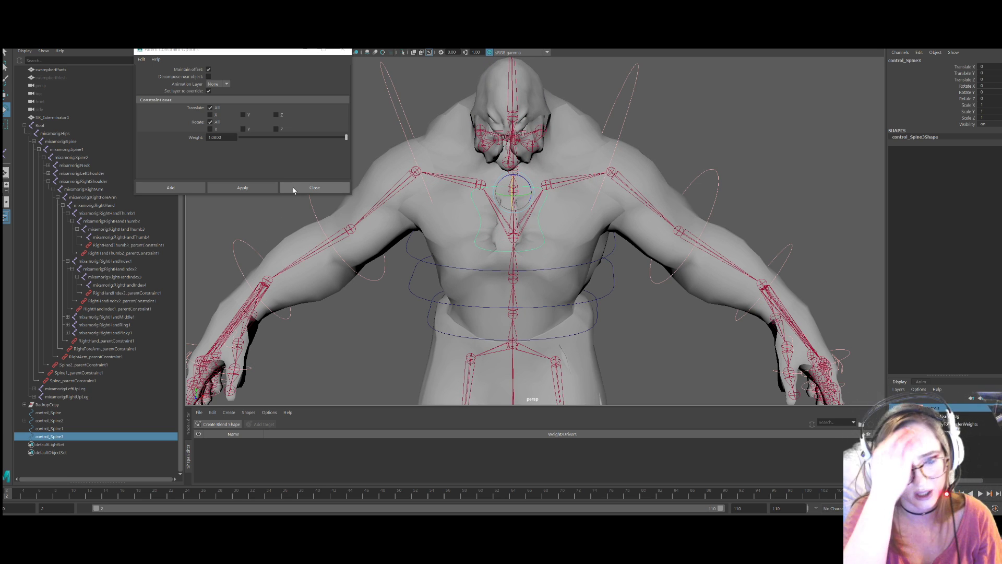
click(304, 191)
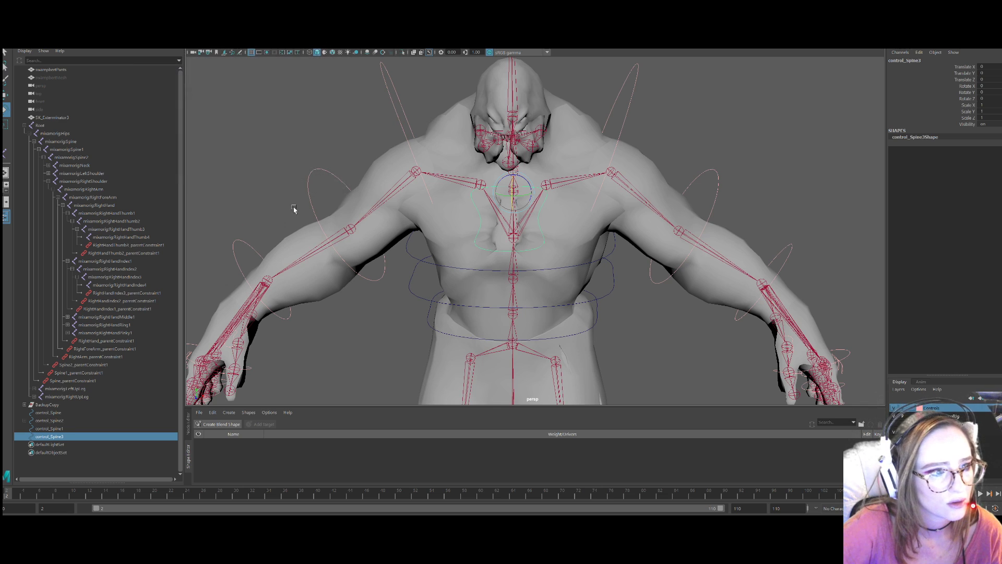
Parent control_Spine1 under control_Spine, and place control_Spine2 and control_Spine3 under control_Spine1.
click(492, 342)
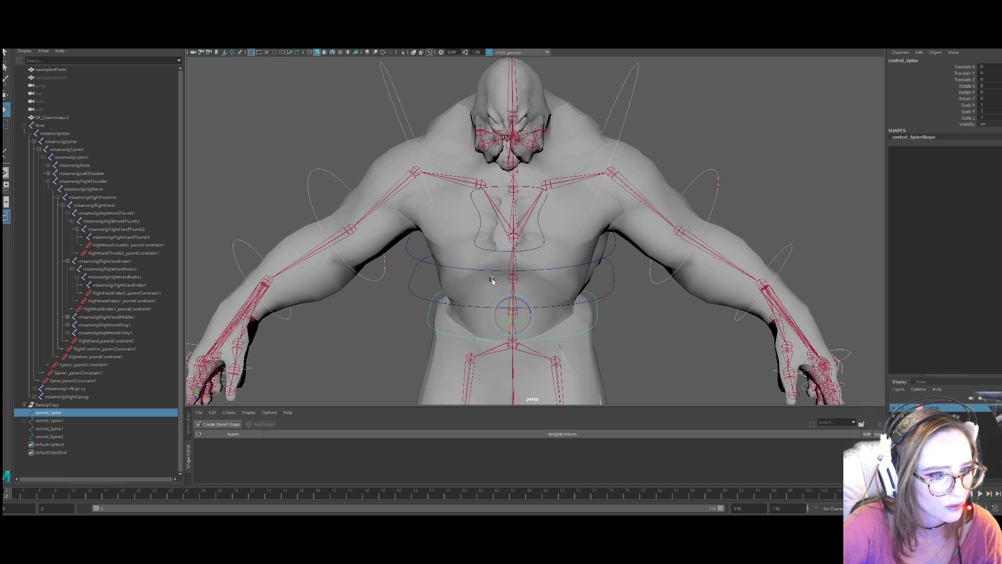
click(61, 431)
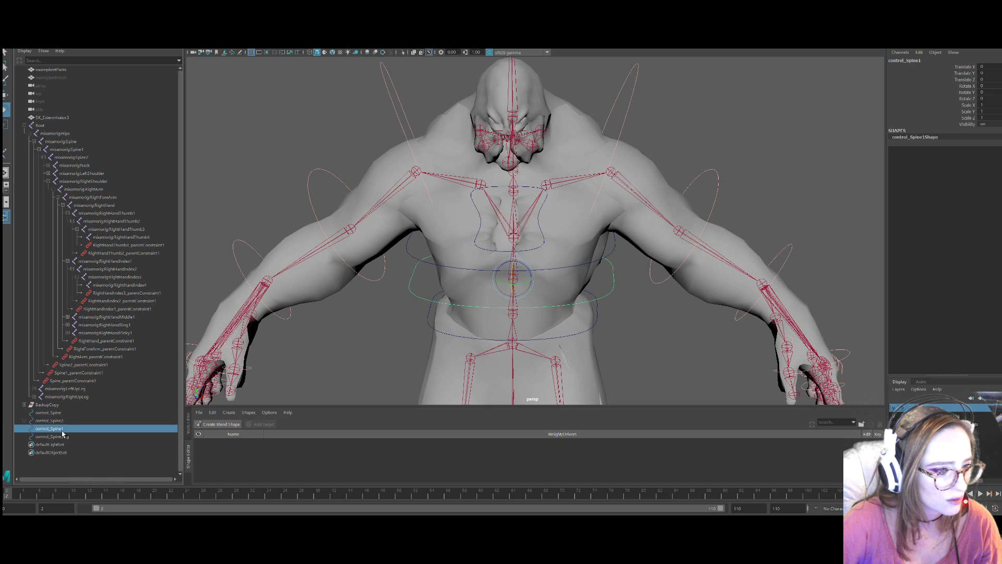
middle_drag(56, 432, 61, 420)
click(56, 429)
click(58, 430)
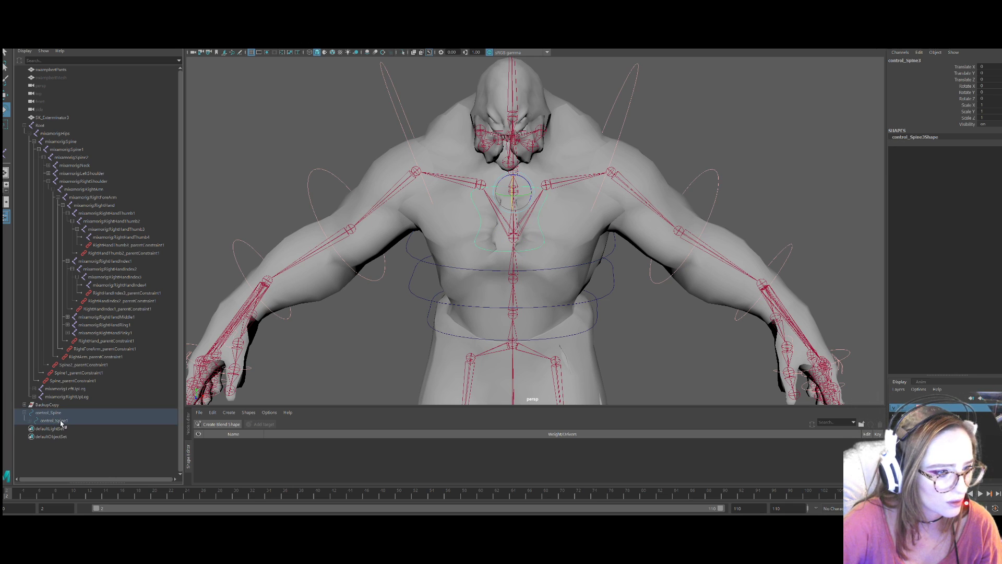
click(30, 421)
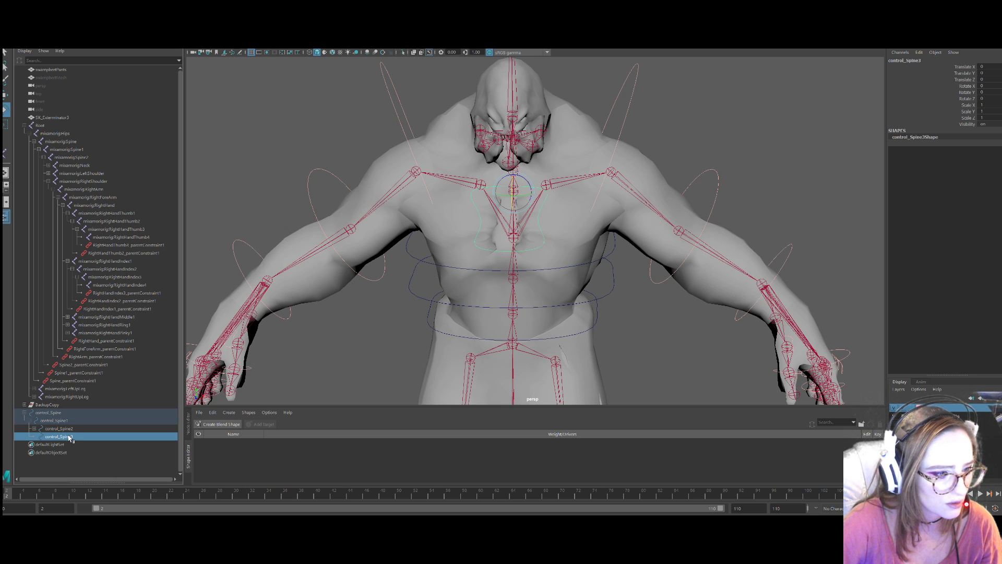
Parent control_Spine3 under control_Spine2 and expand control_Spine2 to show its child controls.
click(57, 430)
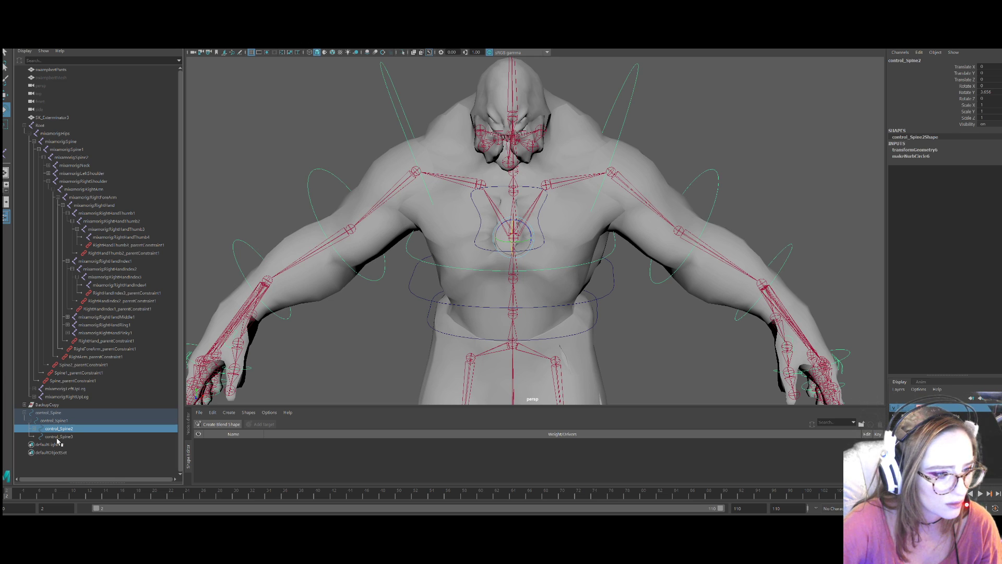
click(60, 437)
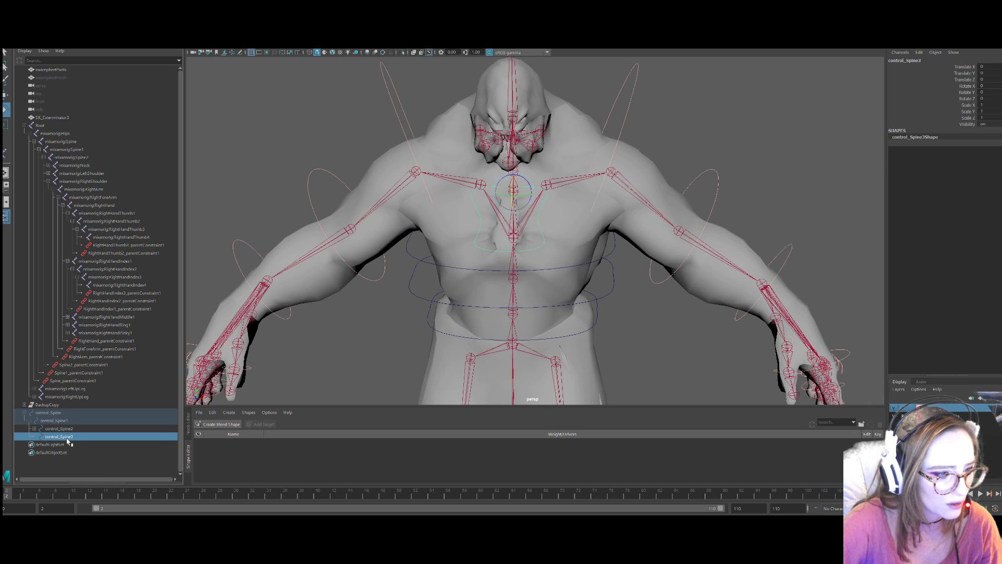
middle_drag(66, 442, 72, 429)
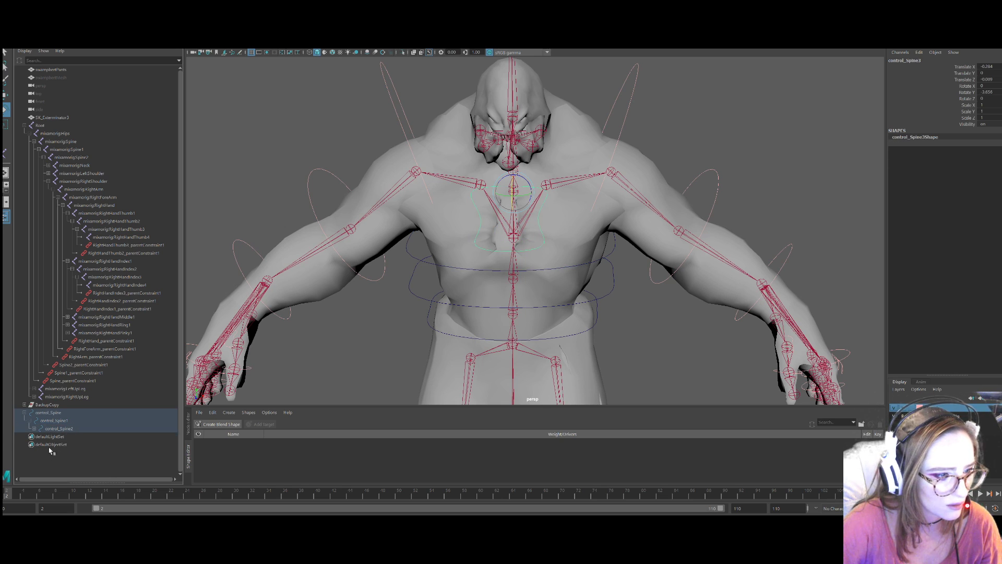
click(34, 430)
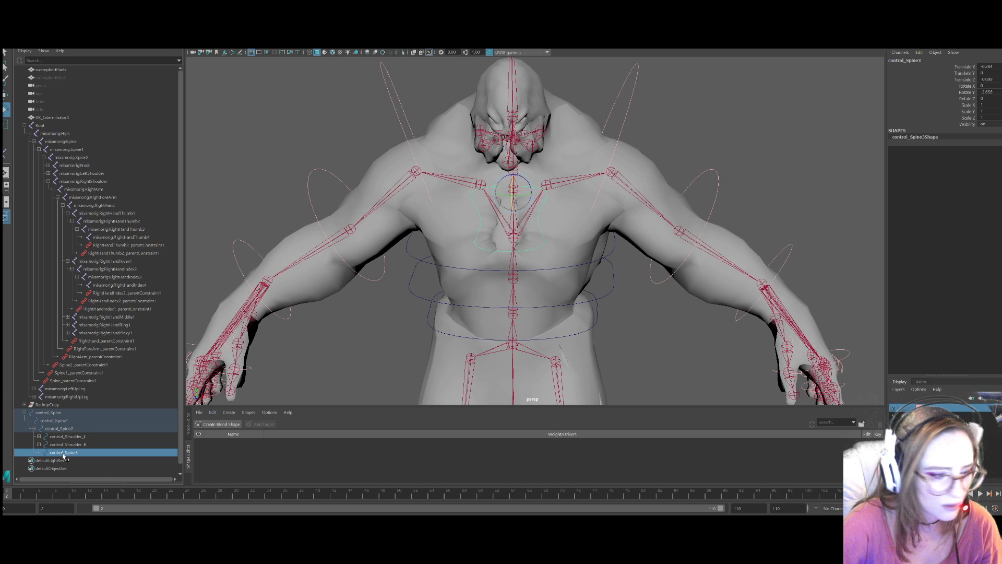
Test the newly parented control_Spine3 by rotating it, and undo the rotation.
drag(519, 199, 510, 181)
key(ctrl+z)
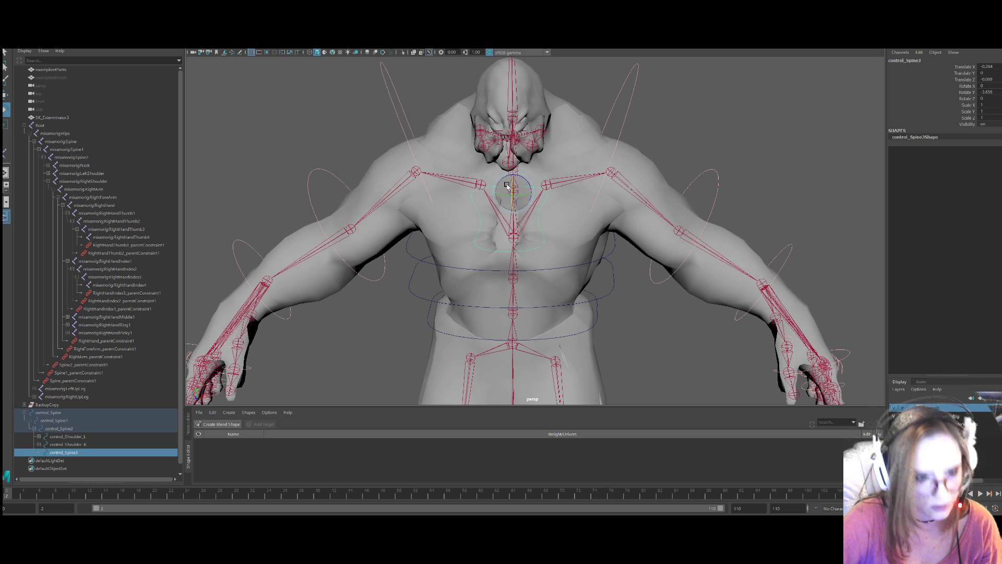
scroll(436, 243, down, 3)
alt+drag(437, 243, 452, 283)
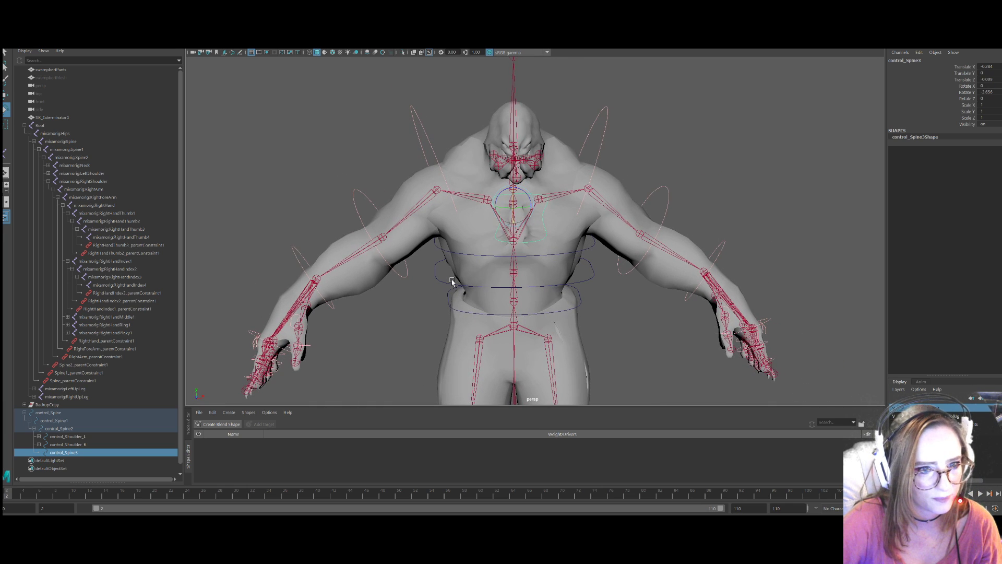
Test control_Spine2, control_Spine1 and control_Spine one after another by rotating each, undoing the rotations.
click(517, 254)
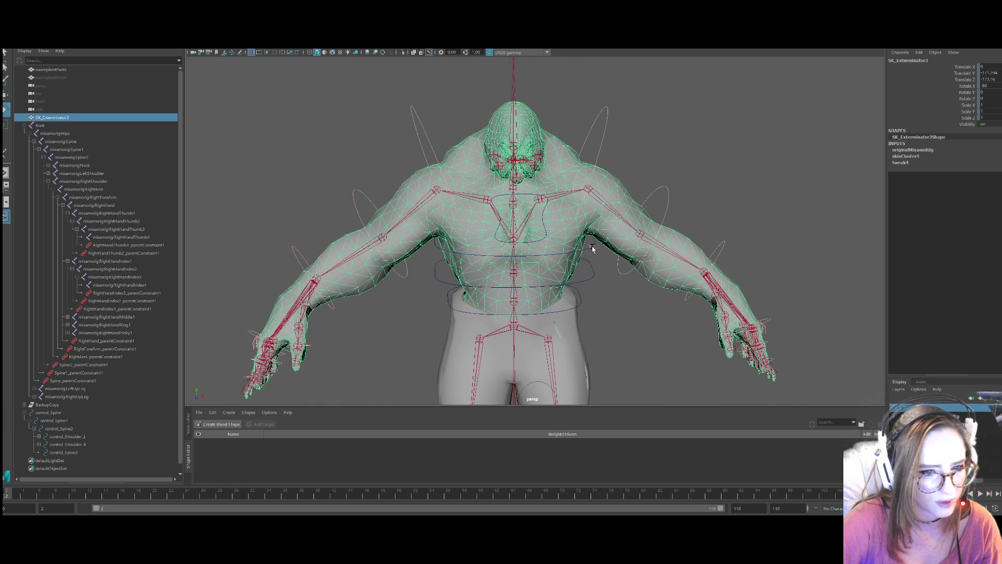
click(524, 246)
mouse_move(513, 244)
mouse_down()
mouse_move(501, 230)
mouse_move(513, 268)
mouse_move(511, 254)
mouse_move(508, 263)
mouse_up()
click(539, 287)
key(ctrl+z)
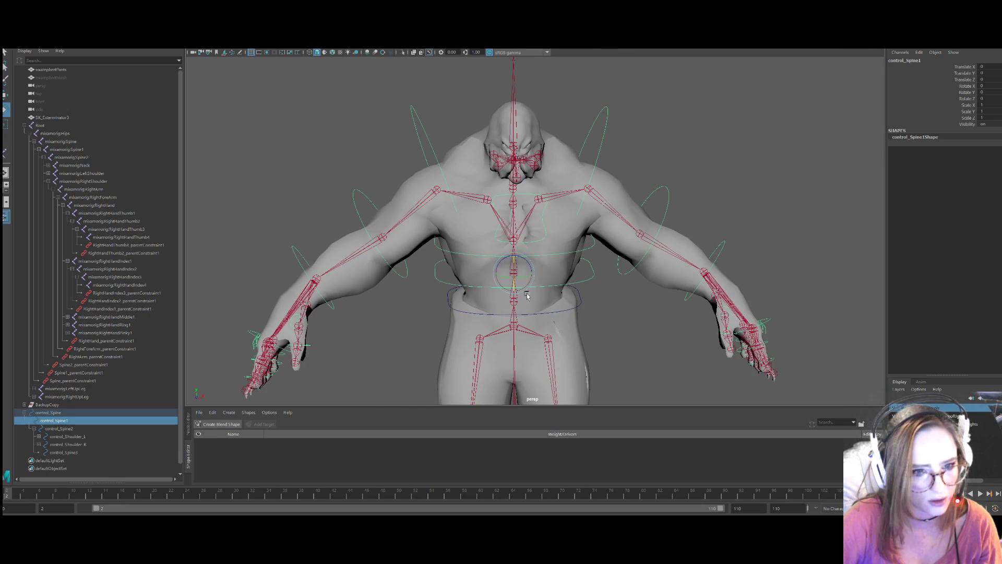
click(542, 316)
drag(512, 299, 508, 312)
key(ctrl+z)
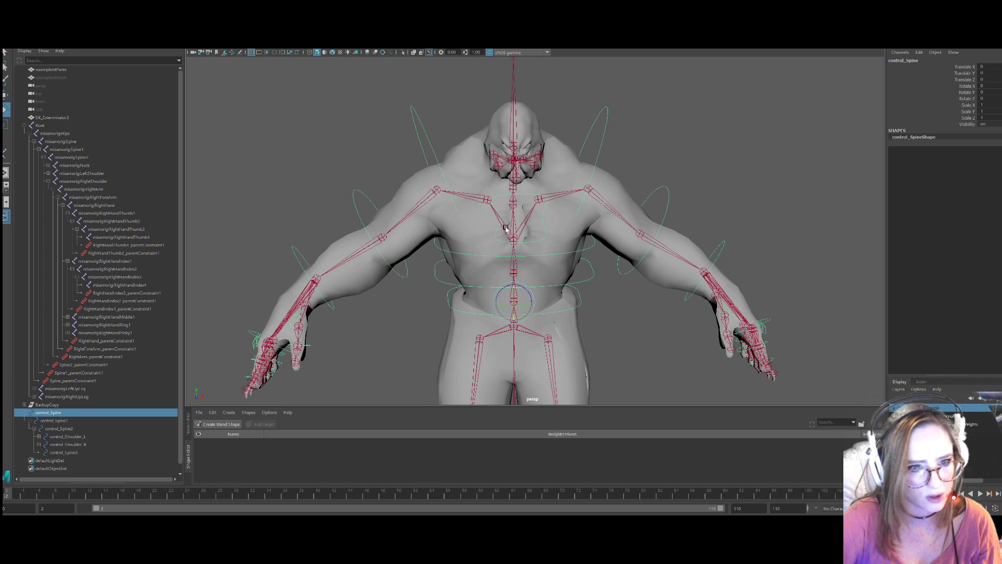
Rotate the chest control control_Spine3 again to check the upper chest against the shoulders, and undo the rotation.
click(542, 217)
drag(512, 206, 617, 327)
key(ctrl+z)
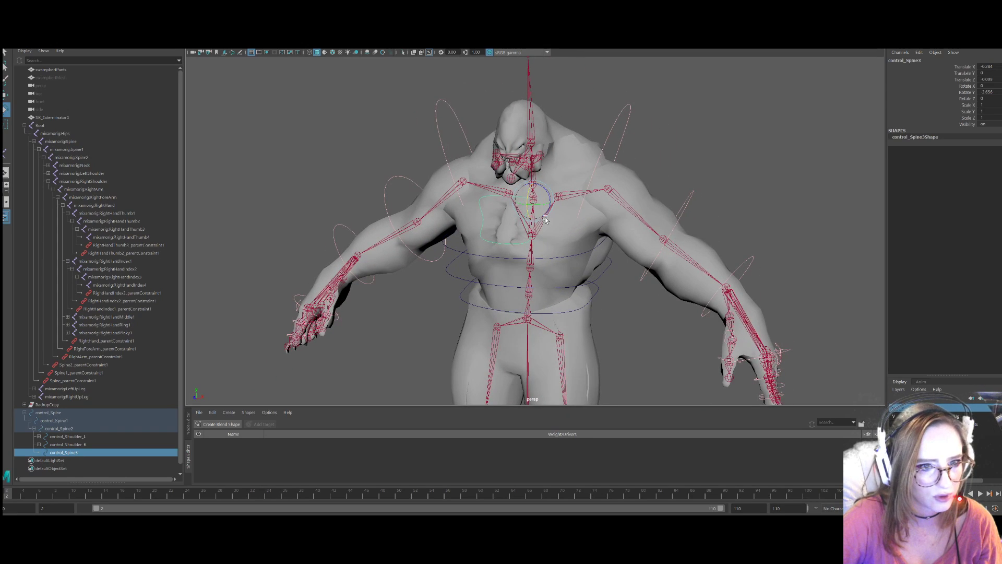
drag(542, 205, 631, 301)
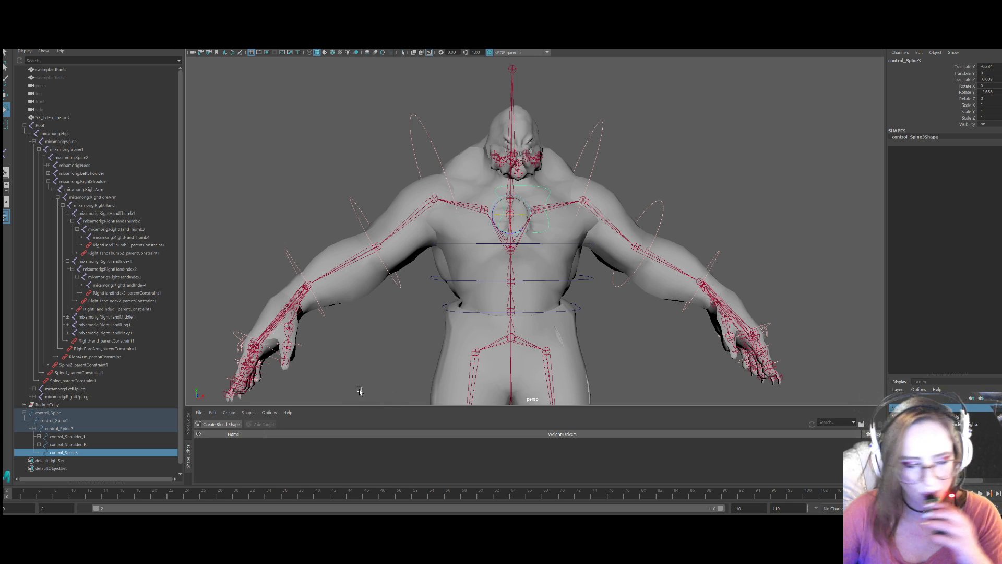
Reorder the children of control_Spine2 so control_Spine3 sits above control_Shoulder_L and control_Shoulder_R.
click(69, 445)
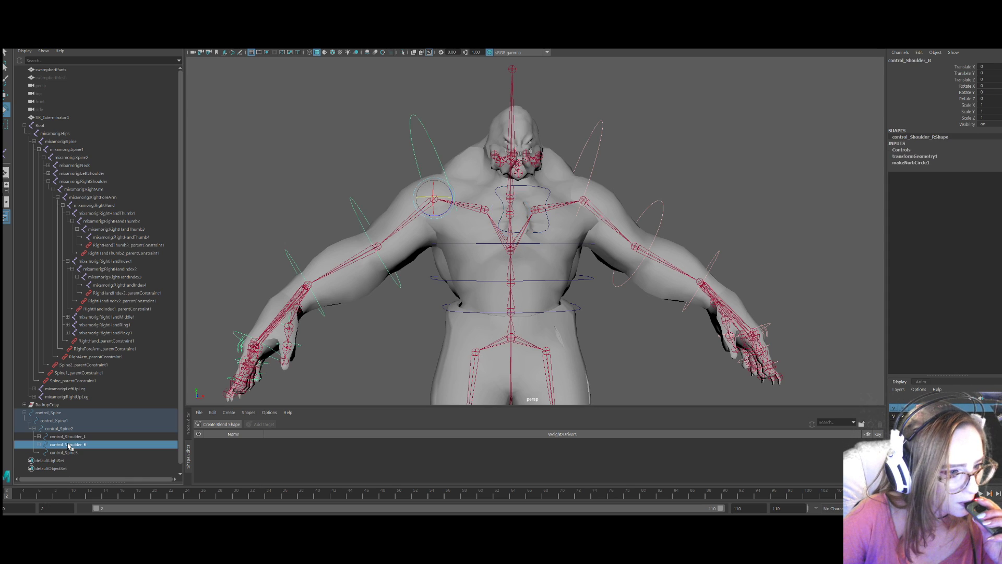
click(82, 437)
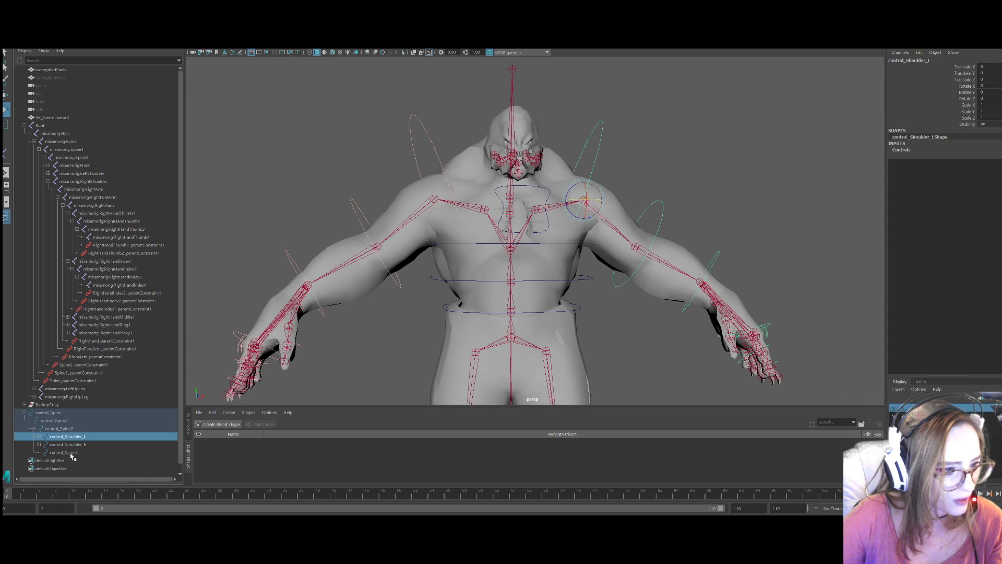
click(67, 452)
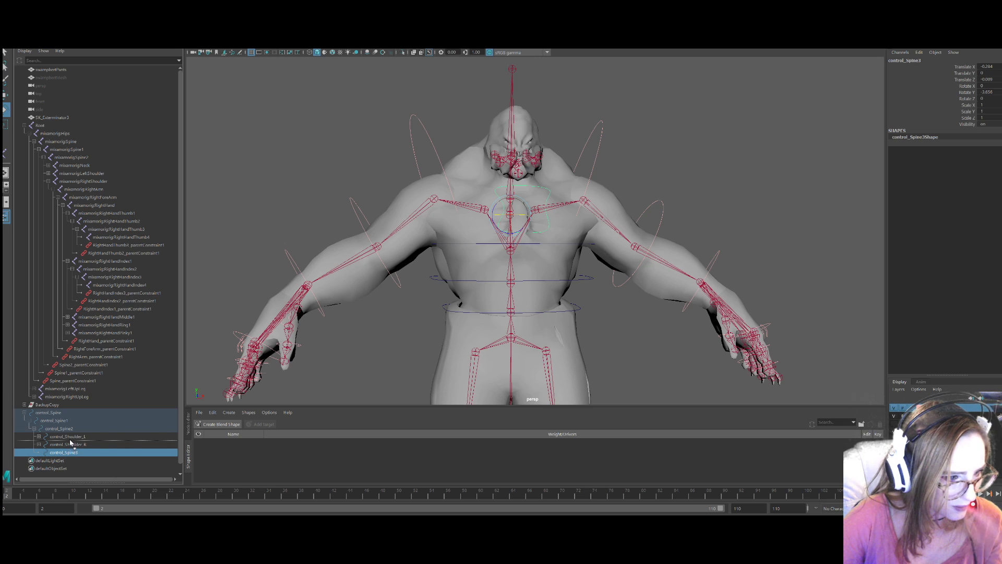
middle_drag(70, 435, 71, 436)
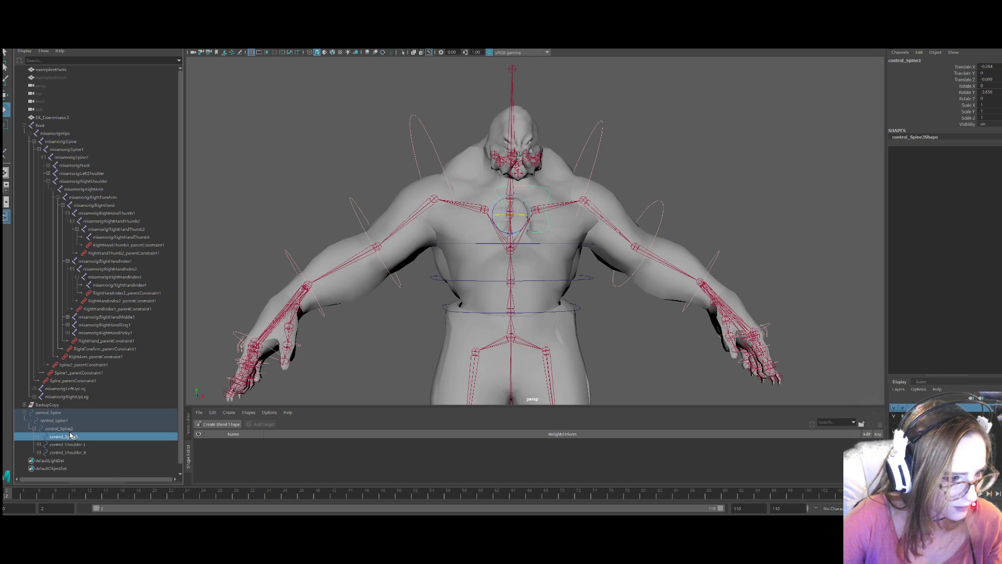
Parent control_Shoulder_L and control_Shoulder_R under control_Spine3 and expand it to show both.
click(73, 445)
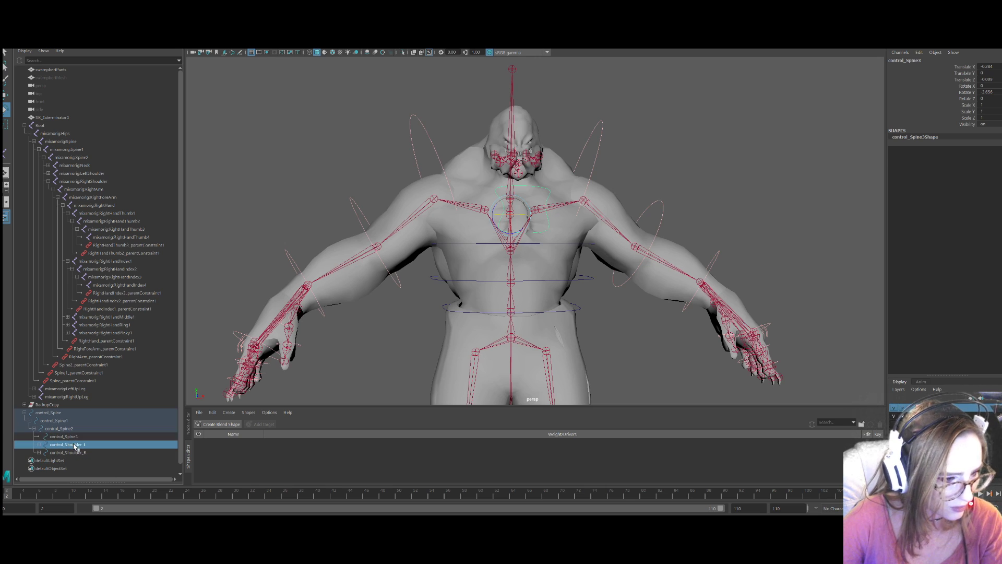
shift+click(77, 452)
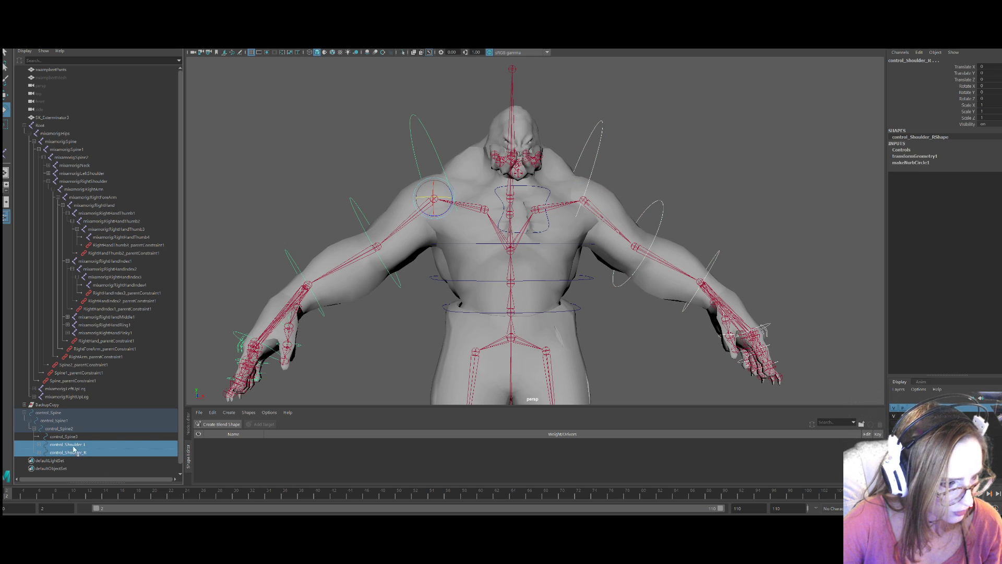
middle_drag(77, 441, 78, 441)
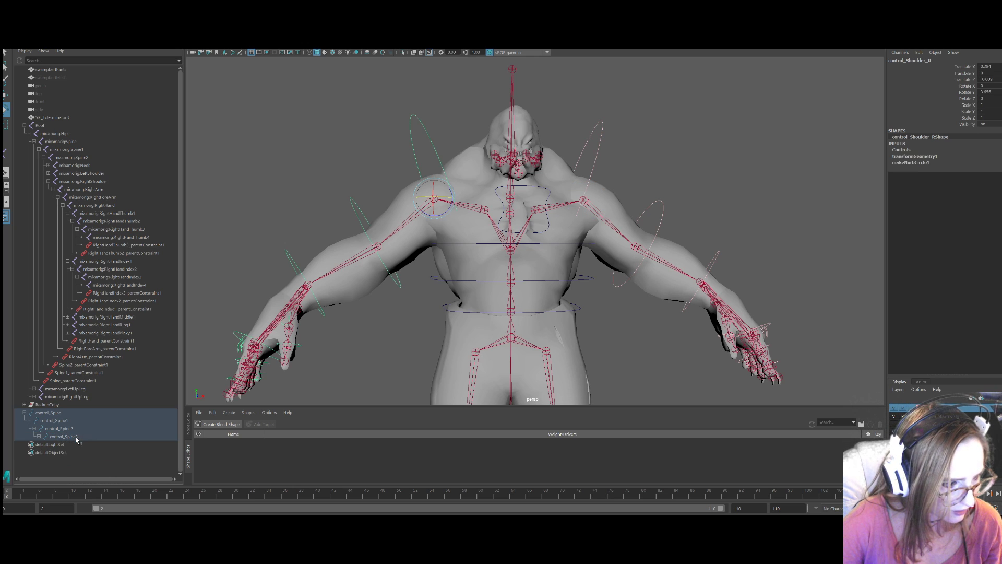
click(39, 438)
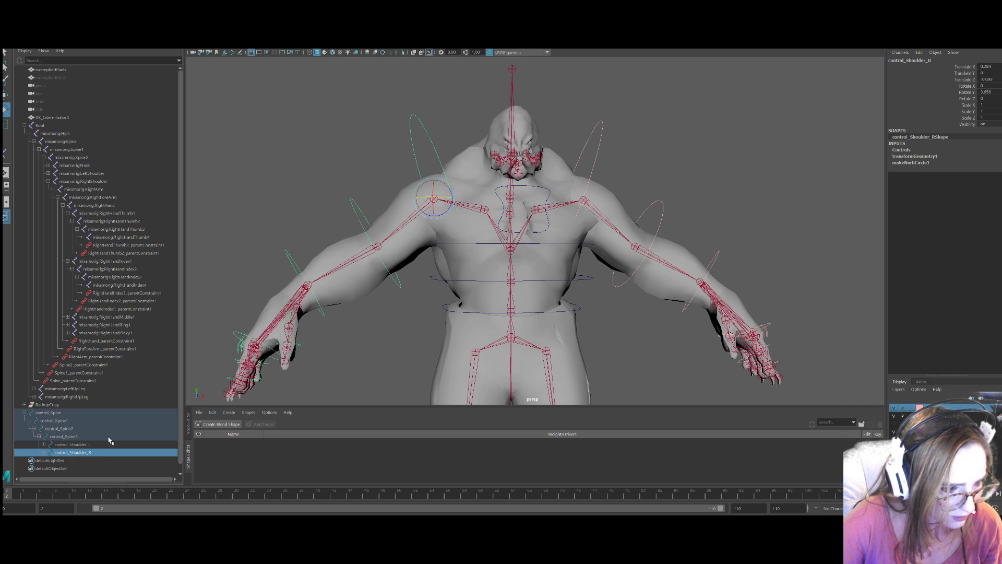
Test control_Spine3 with the shoulder controls under it by rotating it in front and side views, undoing each rotation.
click(503, 207)
mouse_move(511, 214)
mouse_down()
mouse_move(516, 197)
mouse_move(507, 228)
mouse_up()
key(ctrl+z)
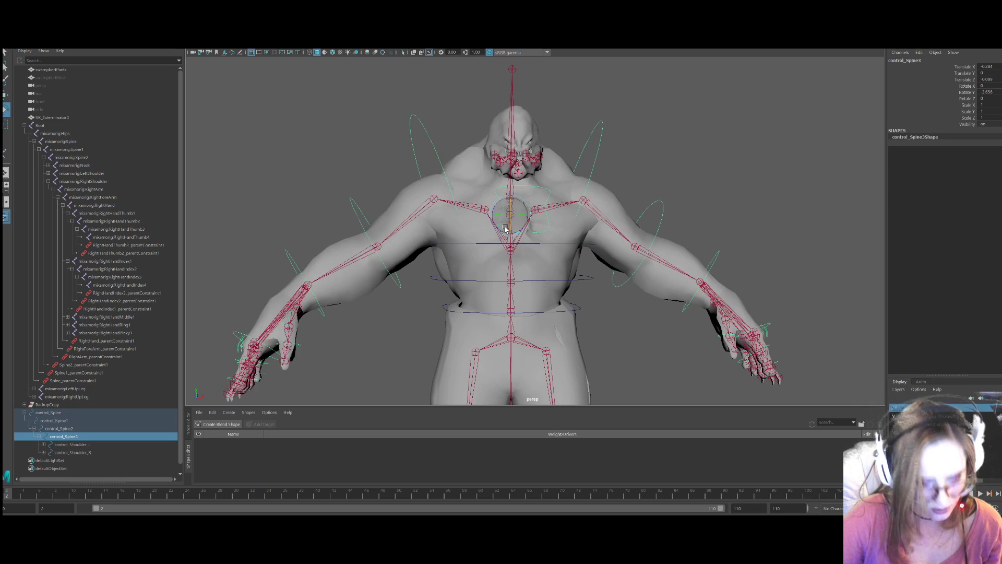
alt+drag(409, 333, 465, 329)
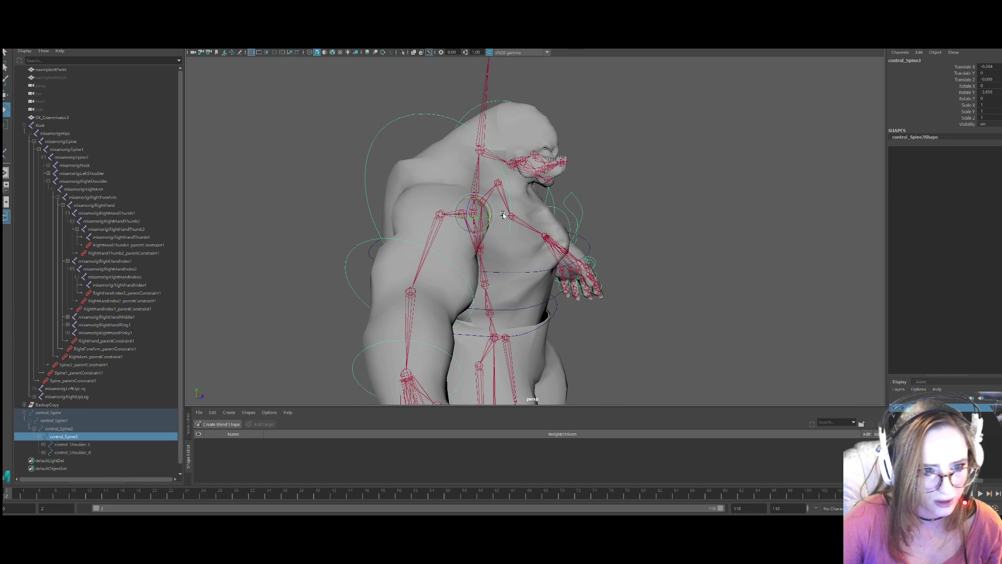
mouse_move(488, 214)
mouse_down()
mouse_move(484, 225)
mouse_move(474, 189)
mouse_move(484, 230)
mouse_up()
key(ctrl+z)
alt+drag(663, 282, 597, 267)
scroll(597, 282, down, 5)
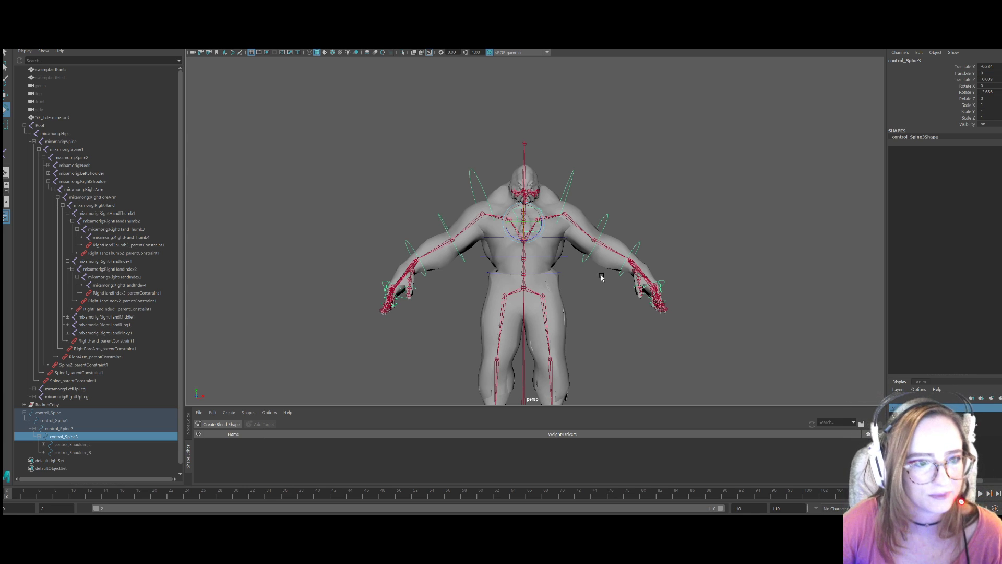
mouse_move(620, 347)
alt+mouse_down()
mouse_move(537, 349)
mouse_move(654, 342)
mouse_move(642, 365)
mouse_move(611, 351)
alt+mouse_up()
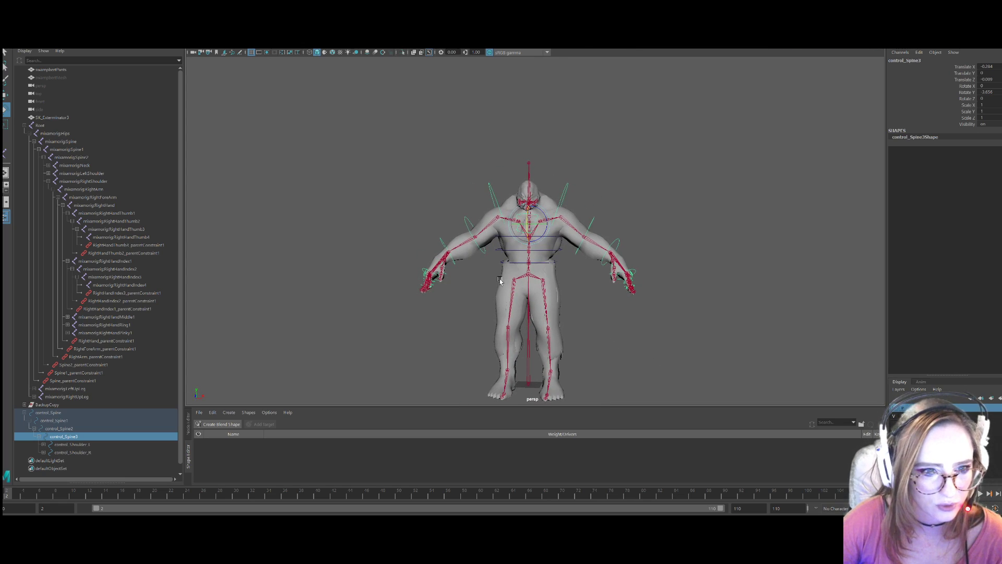
Test the head joint at the base of the neck by rotating it, undo the rotation, and clear the selection.
alt+right_drag(541, 310, 552, 251)
alt+drag(553, 250, 514, 253)
alt+right_drag(514, 253, 504, 233)
alt+drag(617, 208, 537, 252)
click(459, 323)
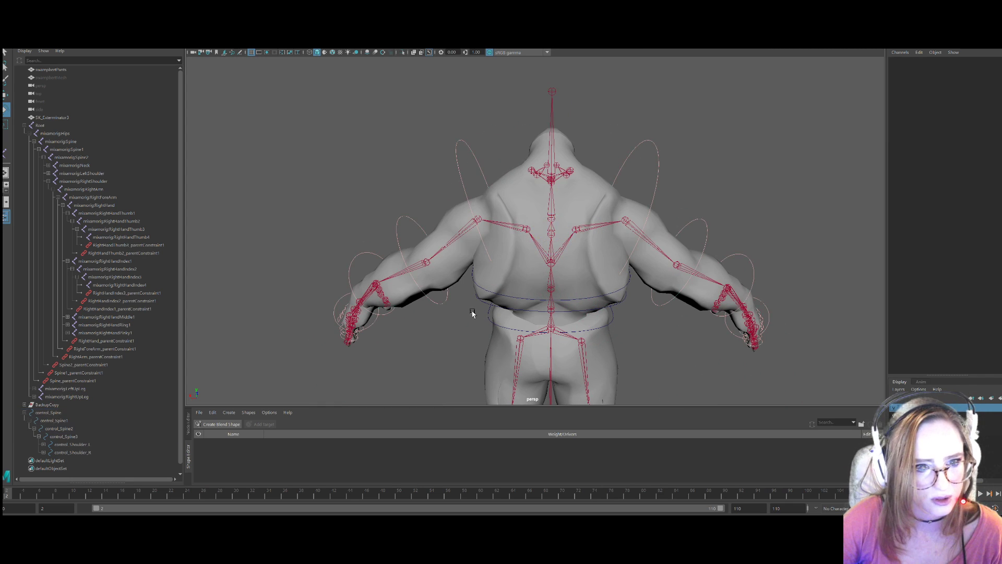
click(553, 222)
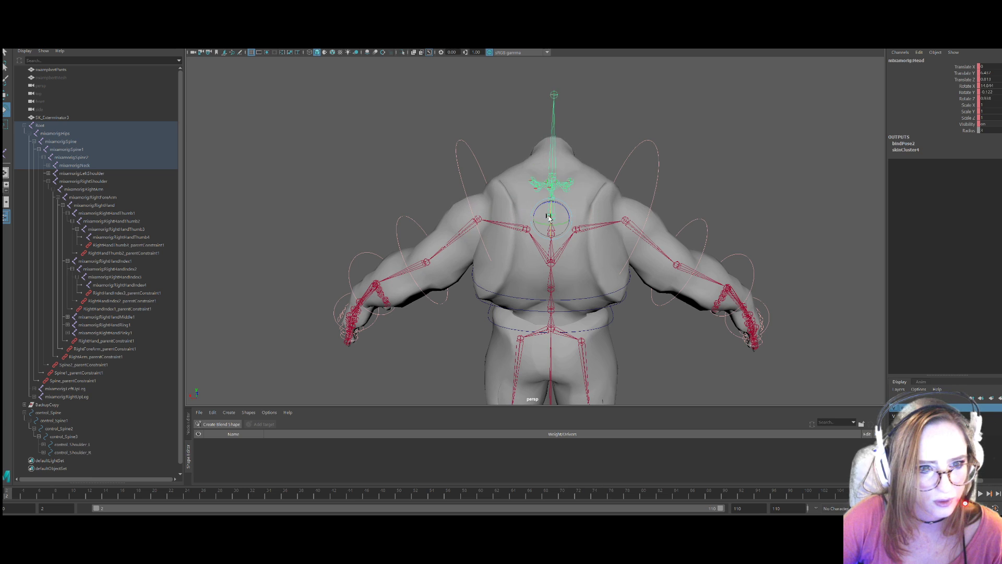
drag(549, 220, 543, 222)
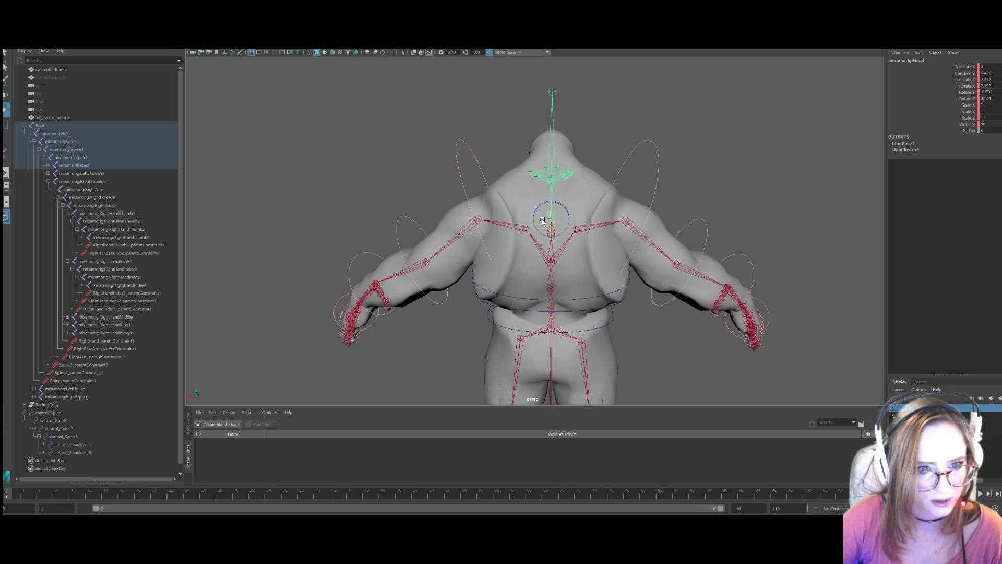
alt+drag(491, 300, 601, 290)
click(521, 174)
key(ctrl+z)
key(ctrl+z)
key(ctrl+z)
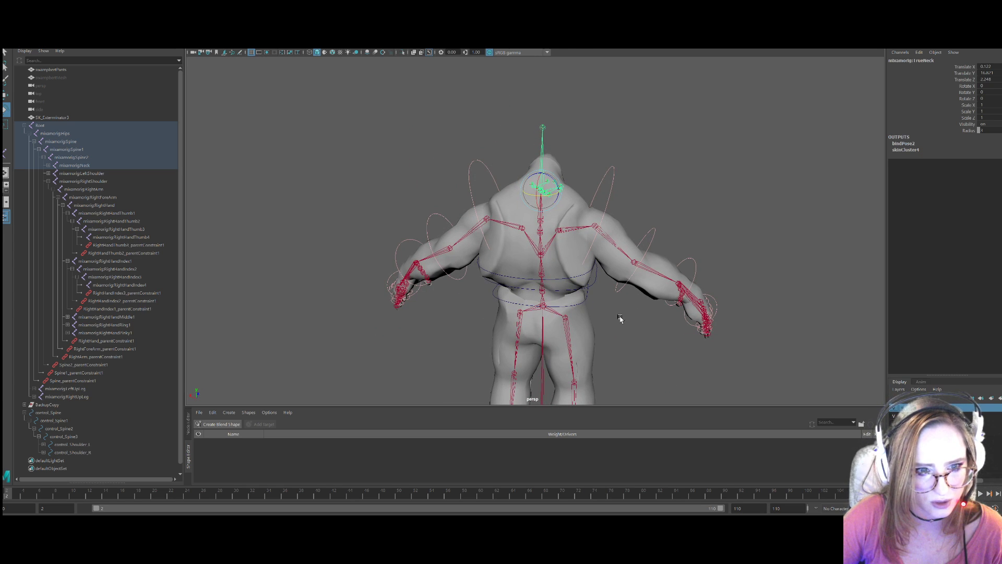
key(Down)
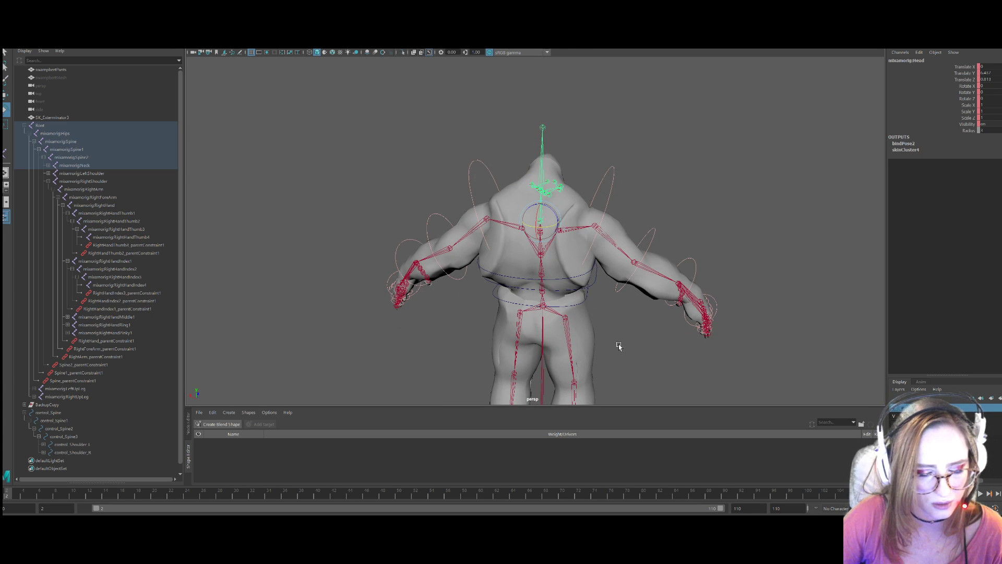
mouse_move(651, 357)
alt+mouse_down()
mouse_move(599, 335)
mouse_move(647, 347)
mouse_move(638, 343)
alt+mouse_up()
click(655, 362)
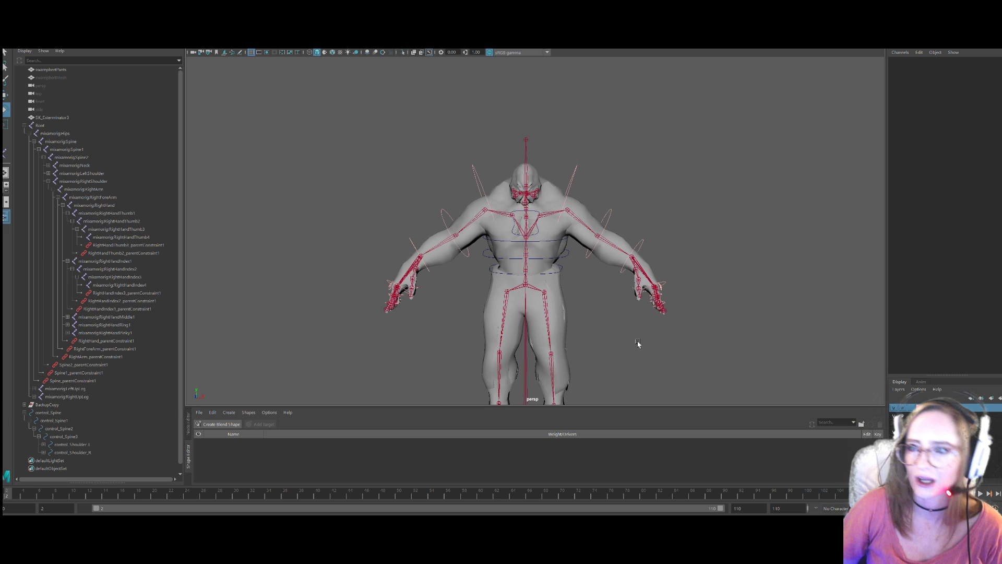
Put the SK_Exterminator3 mesh into vertex mode around the creature's chin and neck.
scroll(547, 228, up, 6)
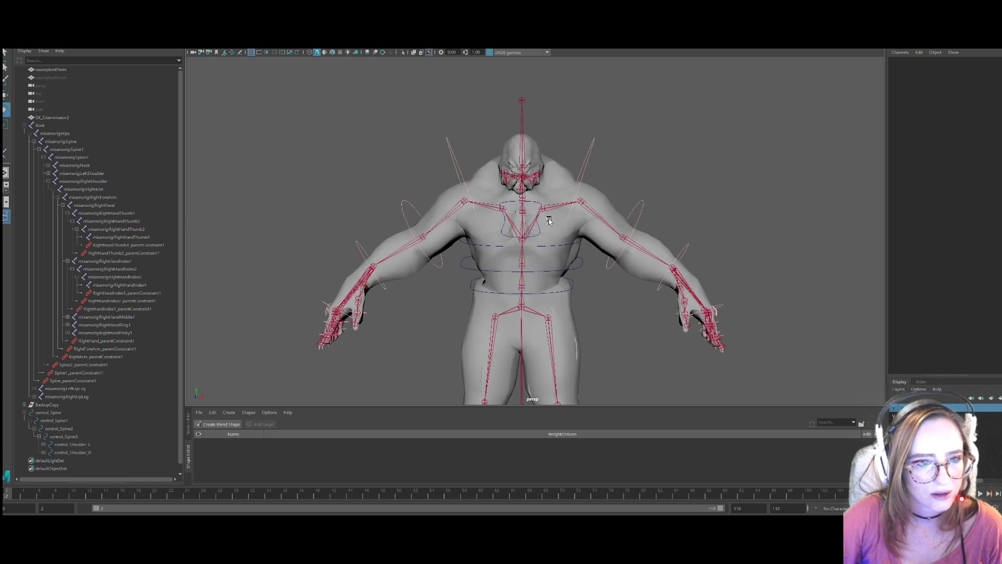
alt+drag(544, 223, 489, 218)
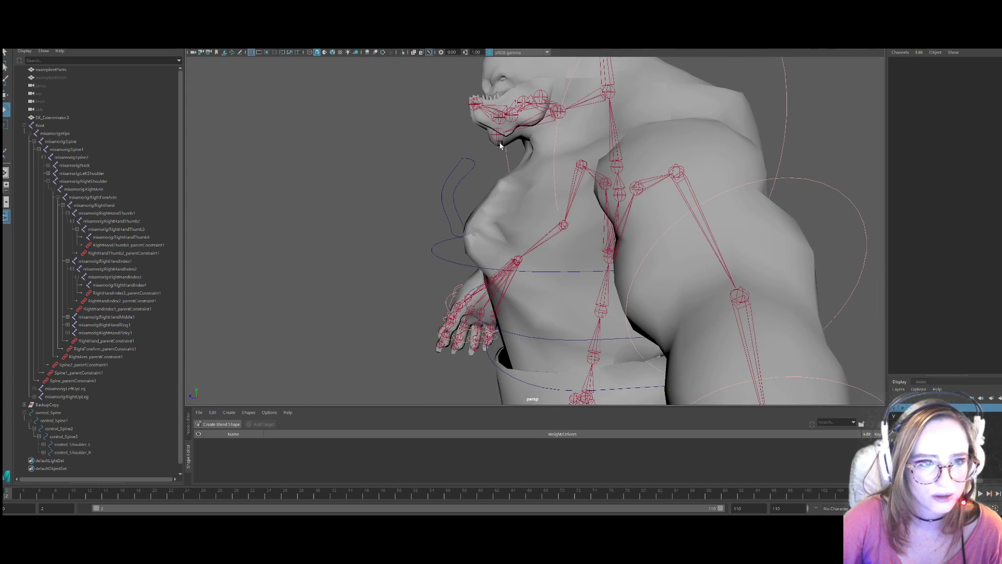
alt+drag(492, 139, 578, 182)
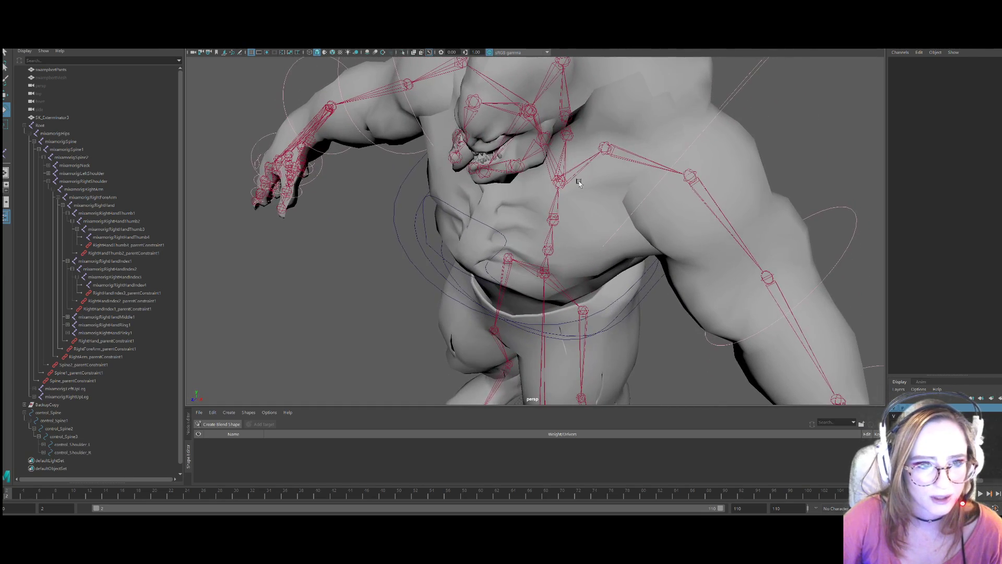
alt+drag(475, 173, 543, 124)
click(518, 128)
scroll(524, 144, up, 5)
right_click(559, 119)
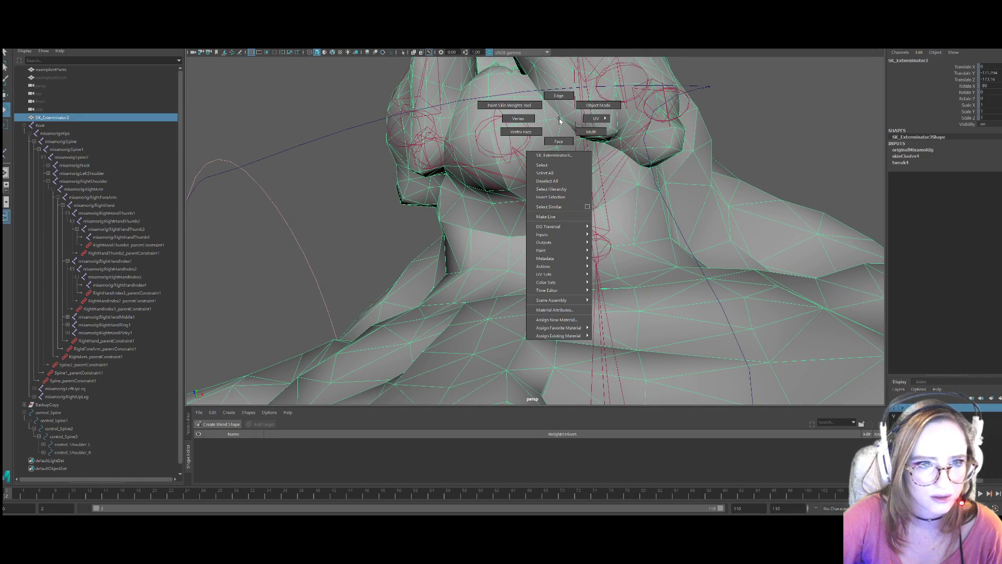
click(519, 118)
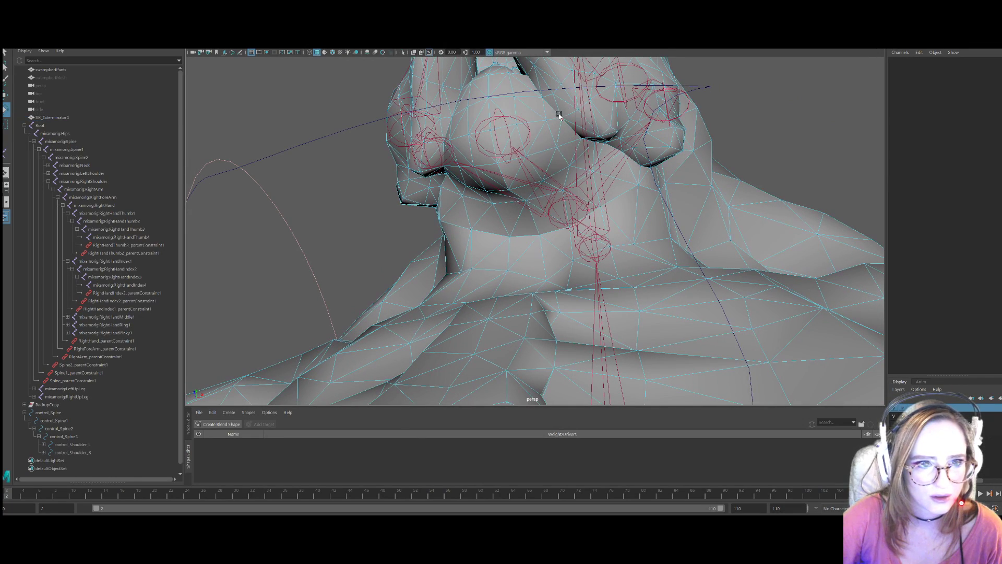
Move a vertex beside the creature's chin sideways, return the mesh to object mode and clear the selection.
click(562, 120)
alt+drag(564, 128, 580, 156)
scroll(606, 170, up, 2)
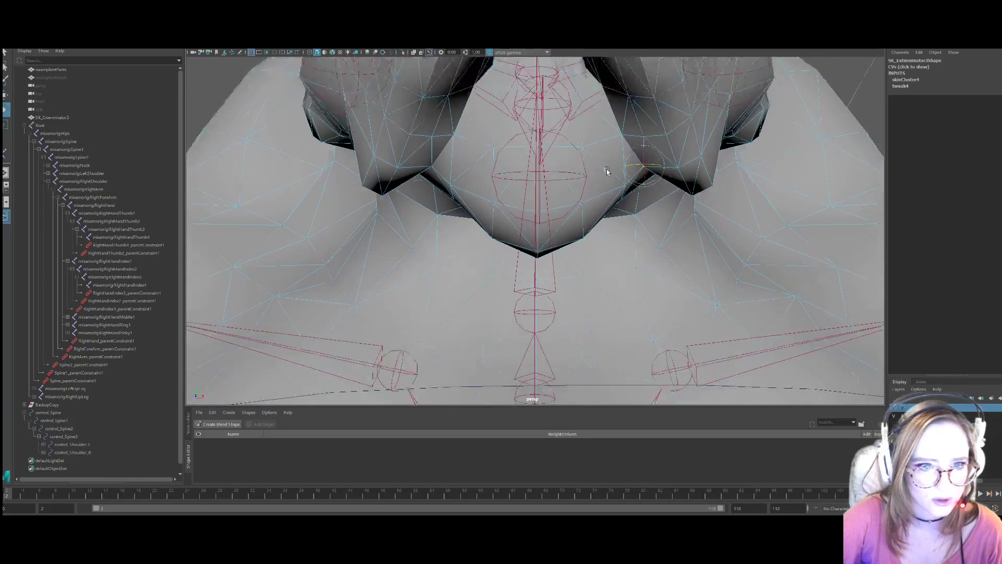
key(w)
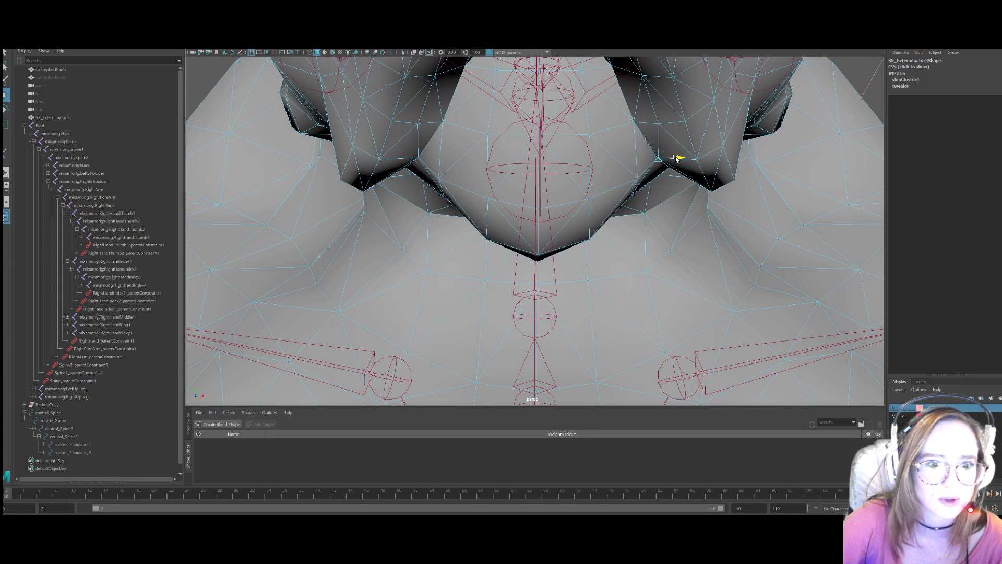
drag(686, 156, 614, 166)
scroll(684, 158, down, 10)
alt+drag(613, 166, 666, 172)
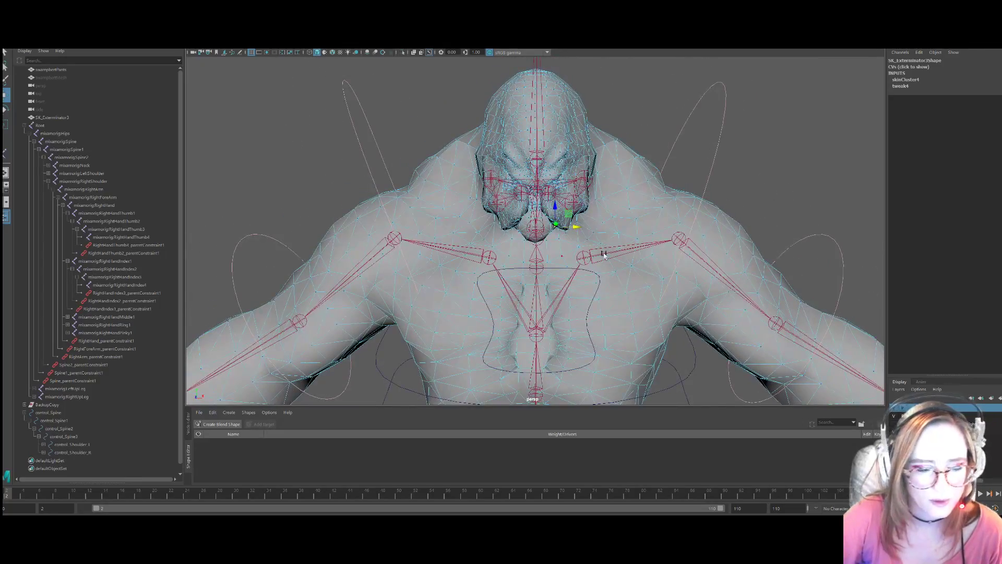
right_drag(645, 213, 682, 197)
click(697, 170)
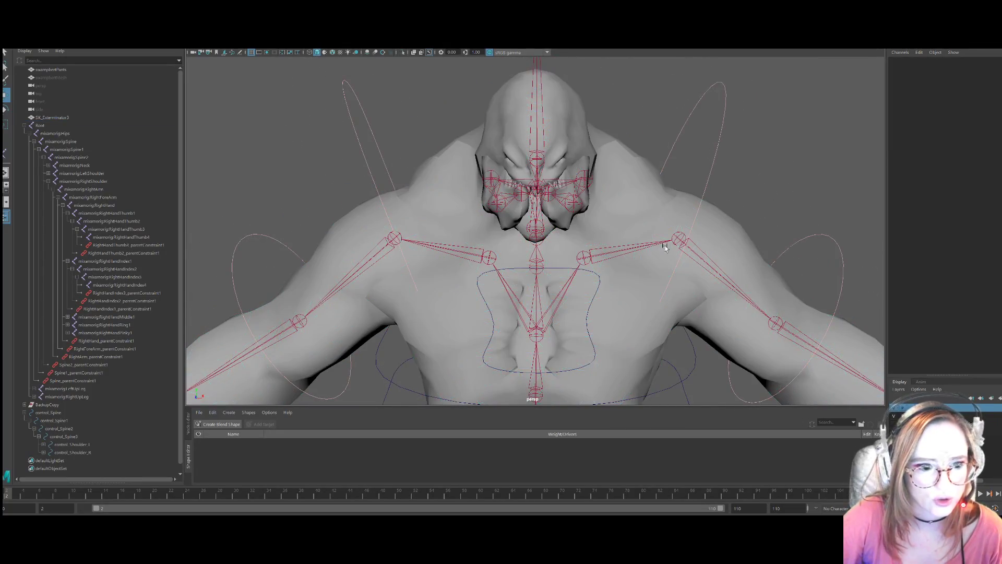
Examine the neck and head joints from several angles, selecting the upper neck joint to check its place in the hierarchy.
scroll(605, 253, up, 4)
alt+drag(604, 252, 601, 179)
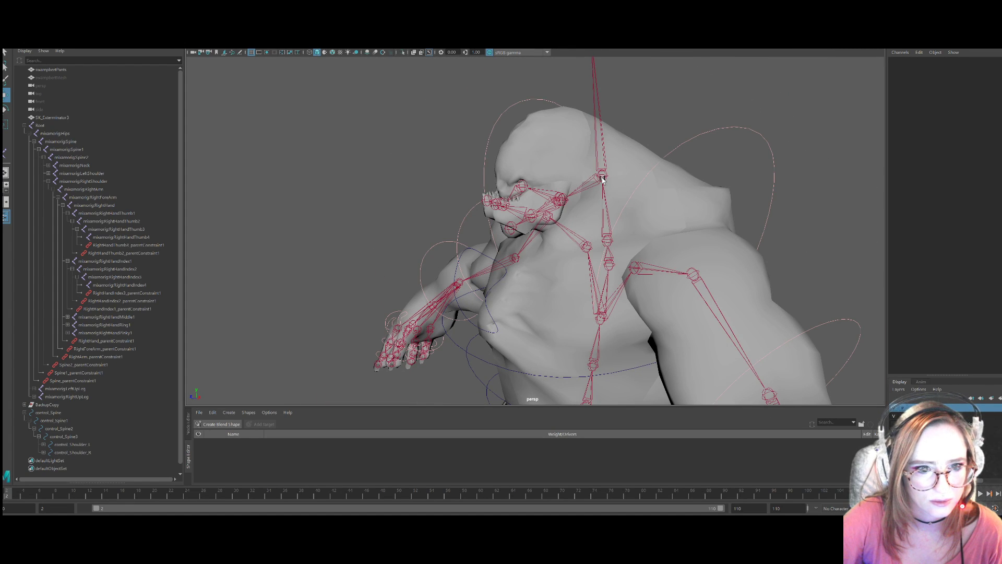
alt+drag(607, 178, 617, 216)
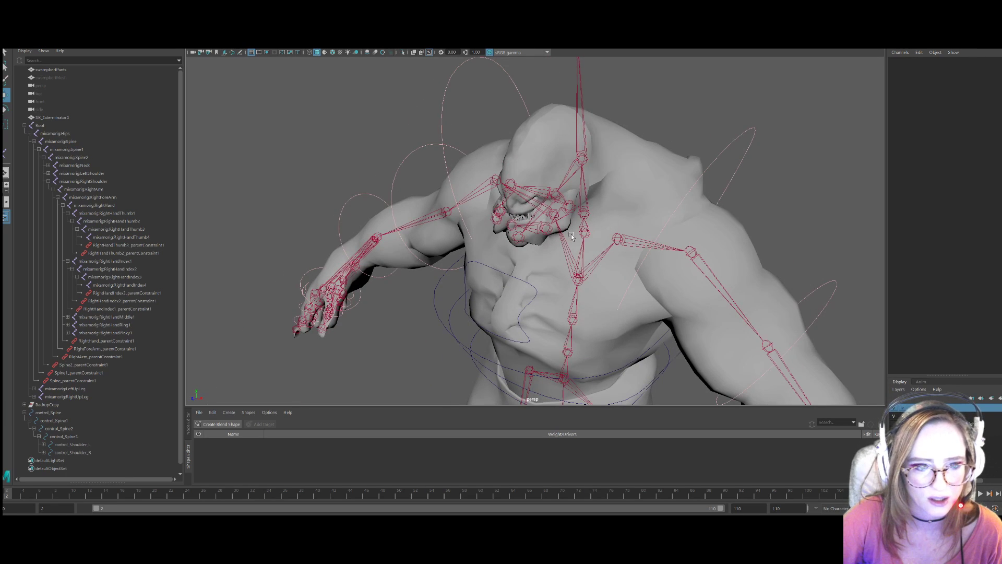
alt+drag(561, 231, 557, 242)
click(620, 244)
alt+drag(620, 244, 512, 157)
click(594, 172)
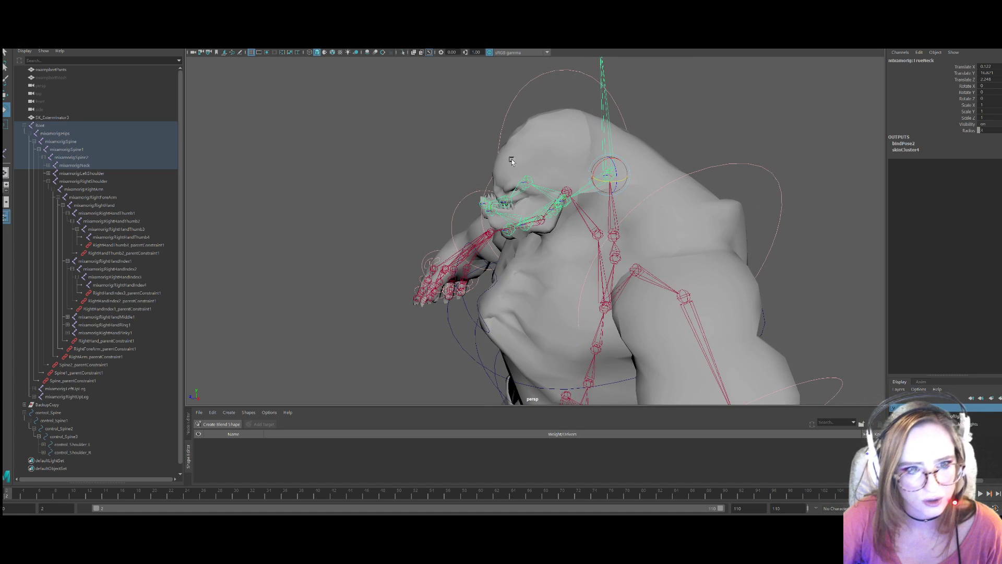
alt+drag(599, 138, 680, 223)
alt+drag(600, 250, 652, 239)
click(614, 244)
click(666, 226)
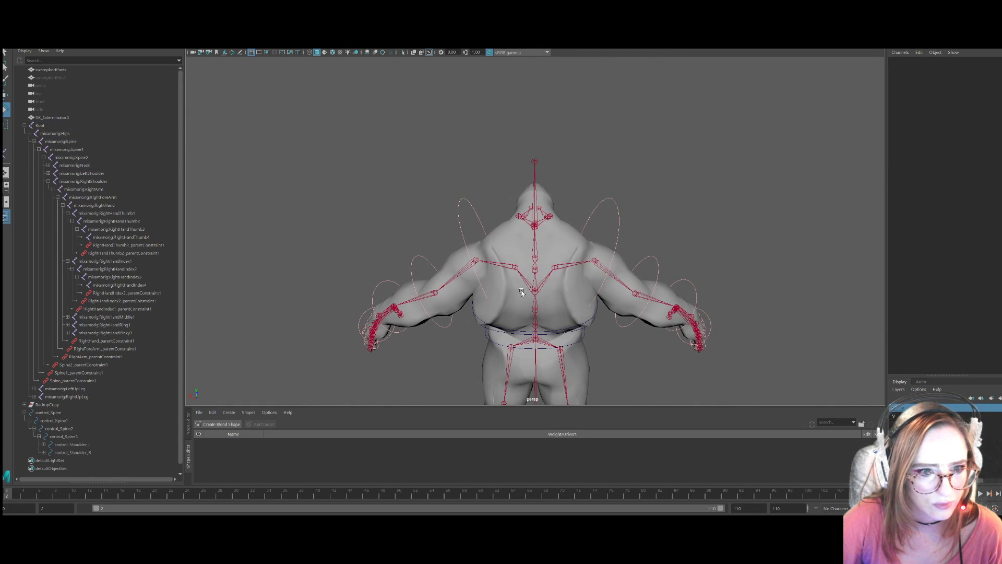
Test control_Spine3 by turning it slightly around Y, and clear the selection.
click(533, 264)
alt+drag(533, 264, 582, 258)
click(557, 254)
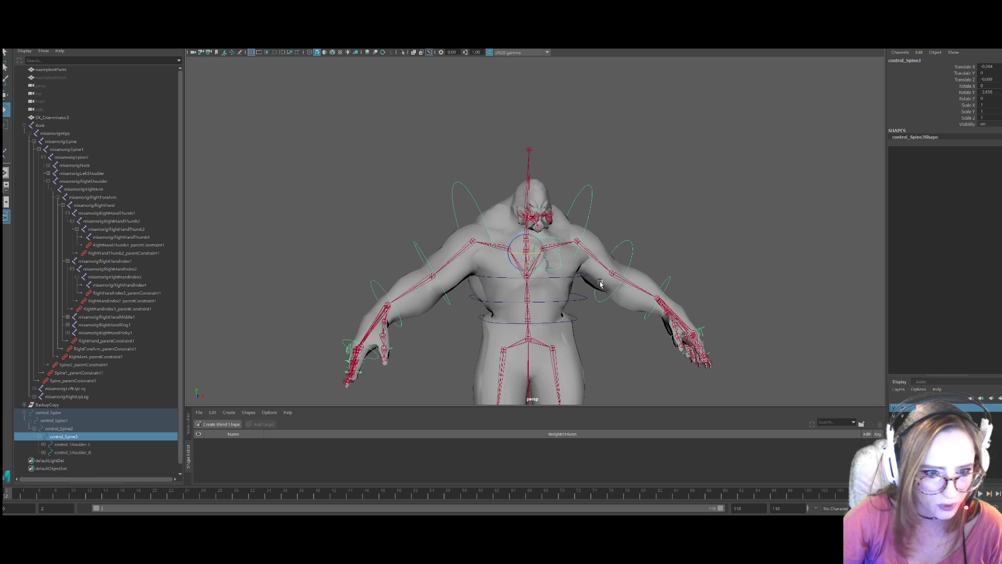
click(635, 358)
scroll(635, 358, down, 6)
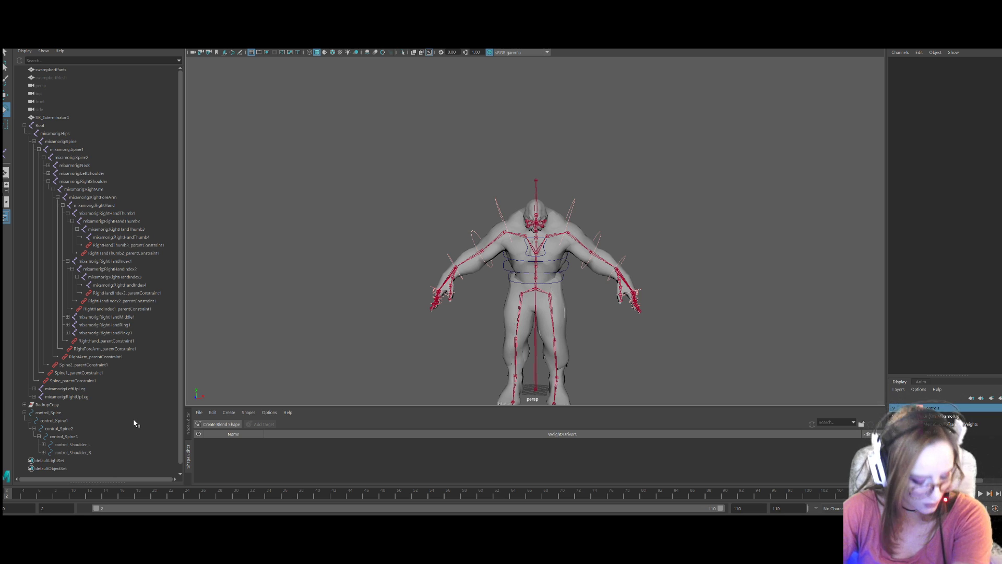
Select the head joint at the base of the neck to locate it and create a NURBS circle.
alt+drag(377, 336, 257, 338)
scroll(409, 288, up, 5)
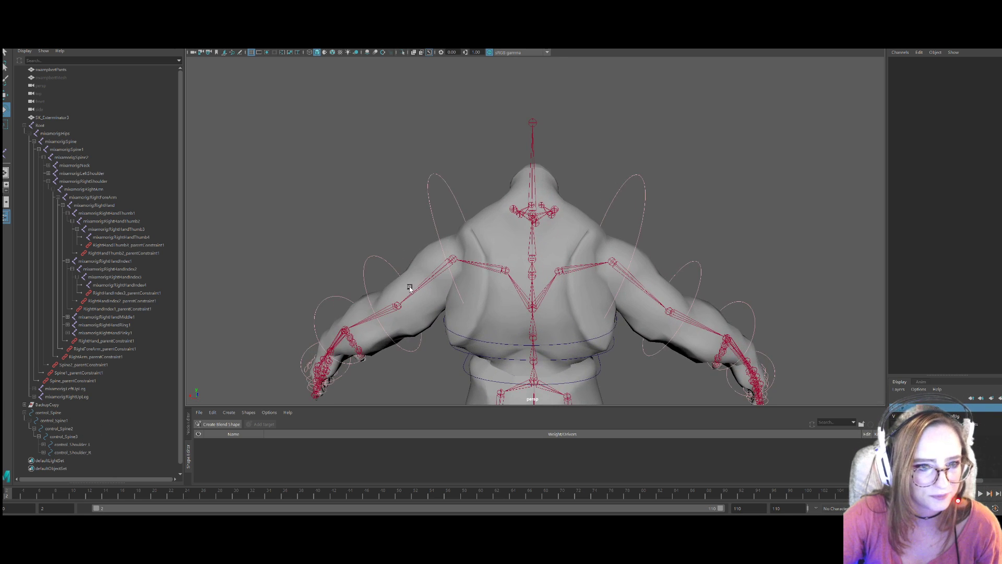
scroll(409, 288, up, 3)
alt+middle_drag(386, 279, 342, 405)
alt+drag(373, 306, 419, 300)
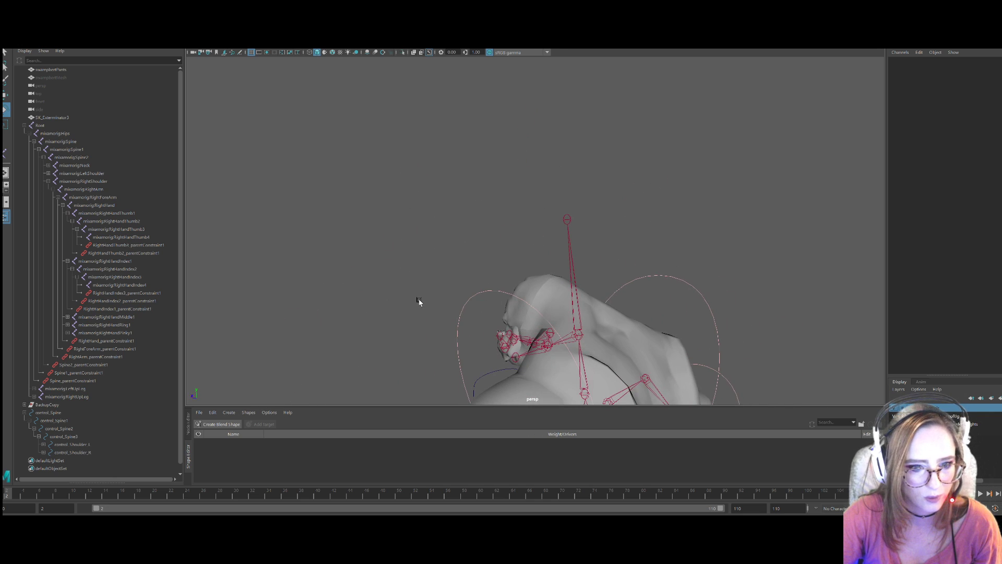
alt+drag(584, 335, 539, 374)
click(513, 341)
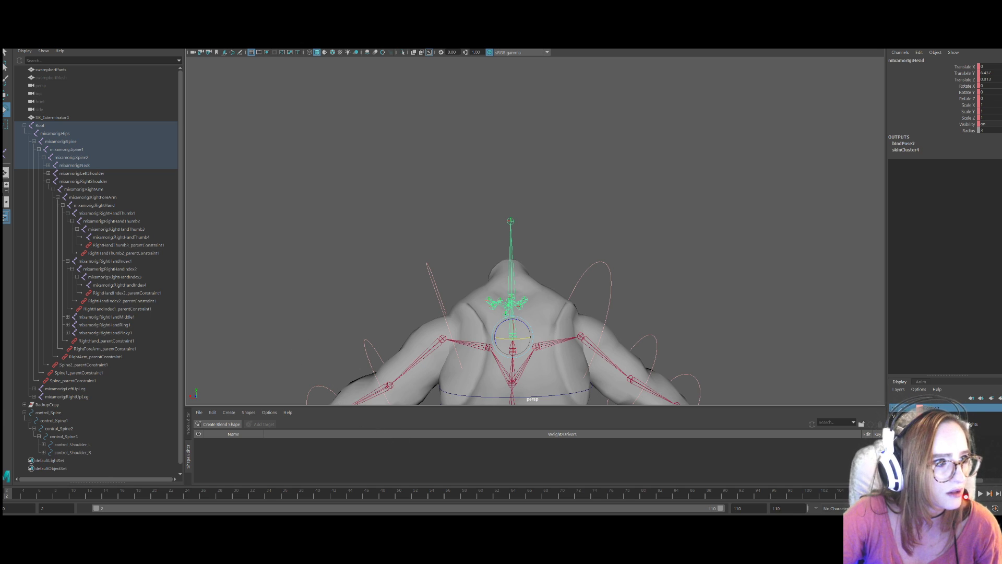
click(31, 1)
mouse_move(59, 15)
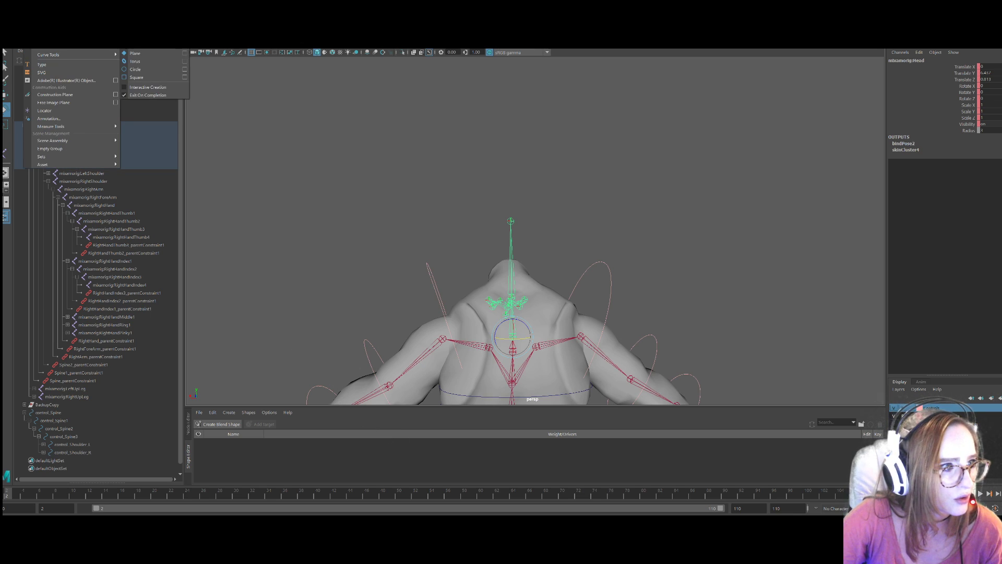
click(147, 71)
Set the new circle's Scale X, Y and Z to 20.
scroll(351, 240, down, 10)
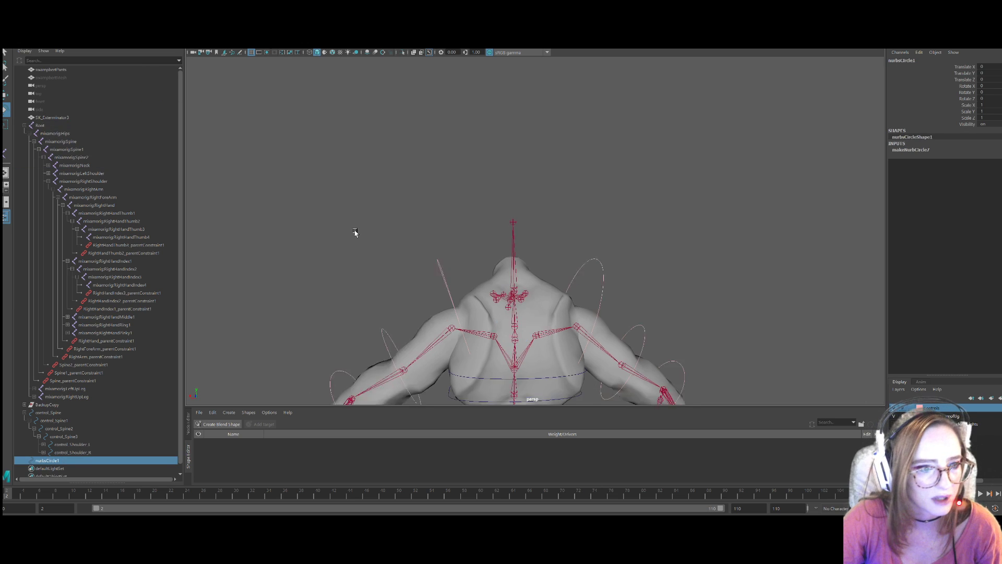
alt+drag(410, 255, 379, 255)
key(w)
scroll(592, 347, up, 10)
scroll(588, 342, down, 3)
alt+middle_drag(588, 343, 539, 170)
scroll(511, 311, up, 6)
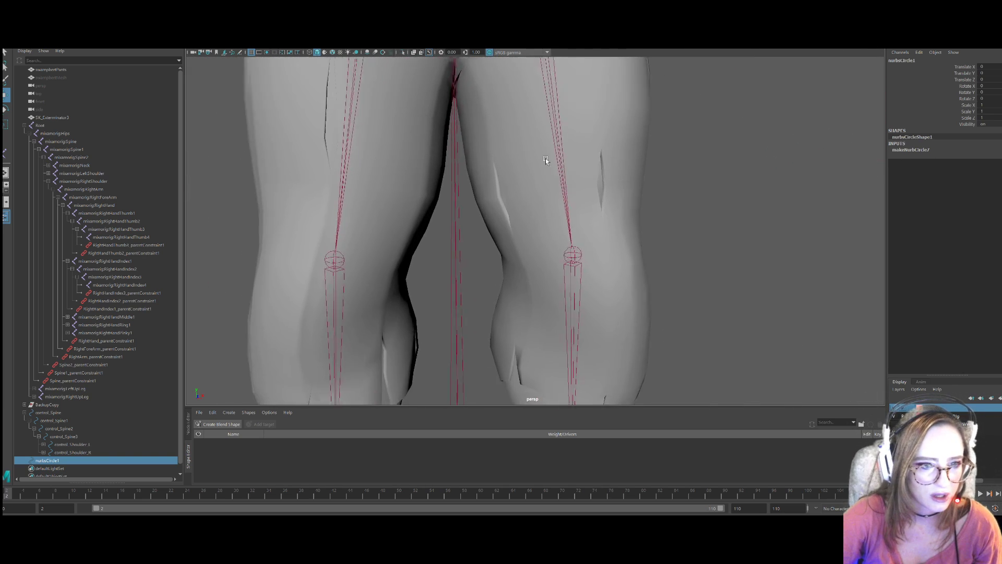
scroll(539, 170, up, 4)
alt+middle_drag(526, 349, 521, 115)
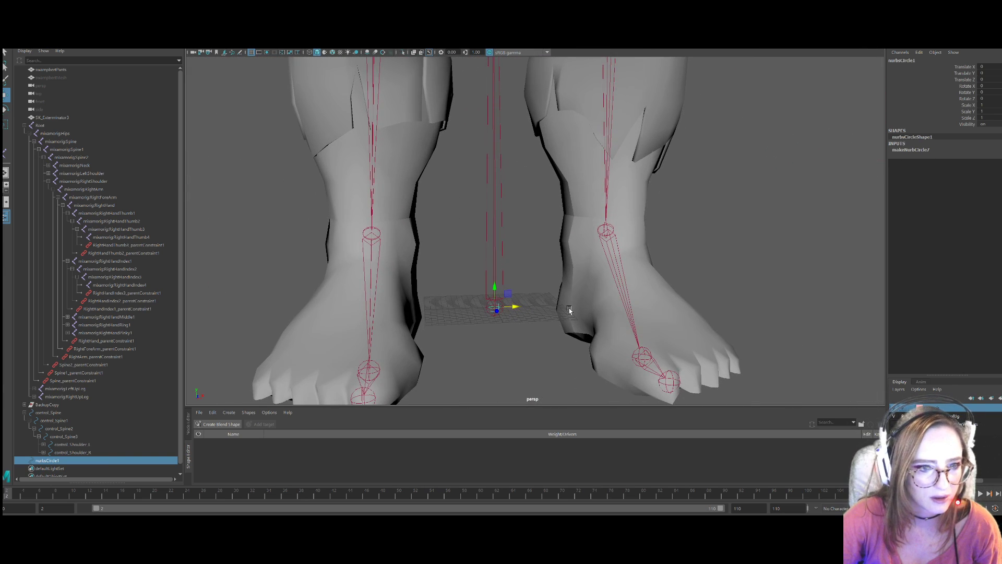
scroll(568, 322, up, 3)
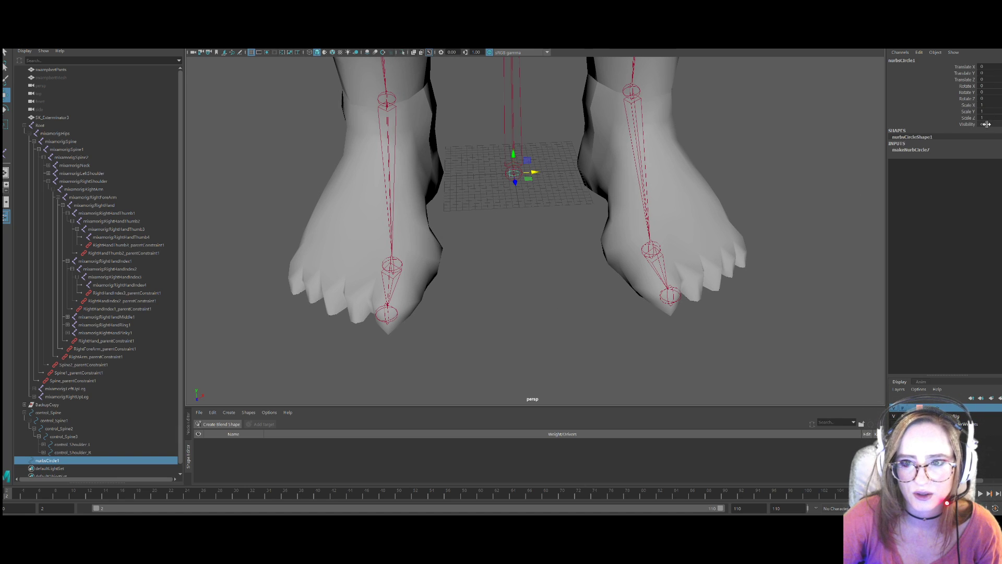
drag(998, 105, 997, 121)
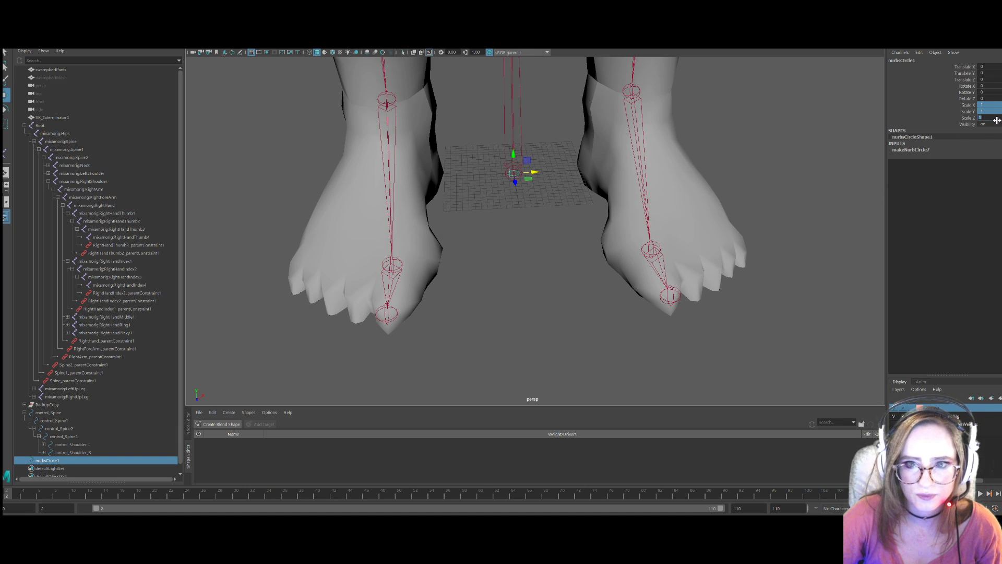
key(Return)
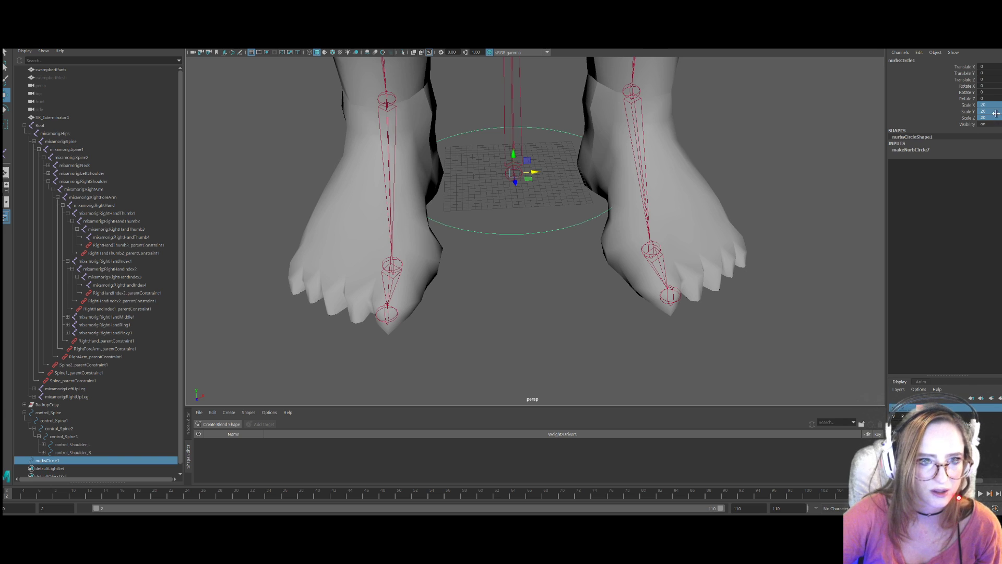
Move the scaled circle from the feet to a spot above and behind the creature's neck.
scroll(578, 240, down, 6)
alt+drag(450, 263, 308, 245)
scroll(390, 261, down, 8)
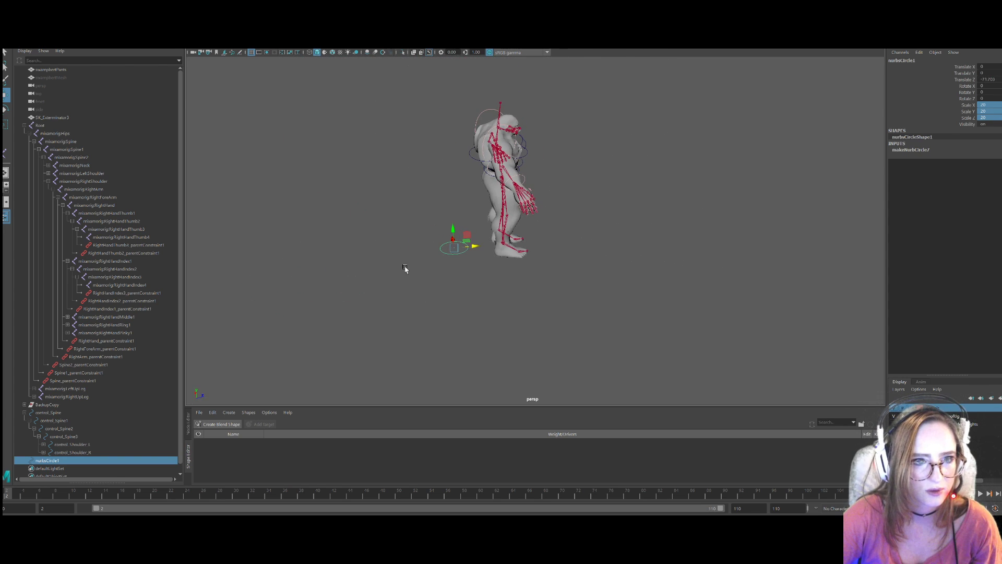
drag(450, 233, 448, 112)
alt+drag(465, 173, 652, 266)
scroll(534, 202, up, 8)
drag(438, 197, 517, 173)
Tilt the circle about 52° around X so it follows the slope of the upper back.
alt+drag(587, 263, 626, 270)
key(e)
drag(615, 194, 765, 250)
scroll(760, 241, down, 3)
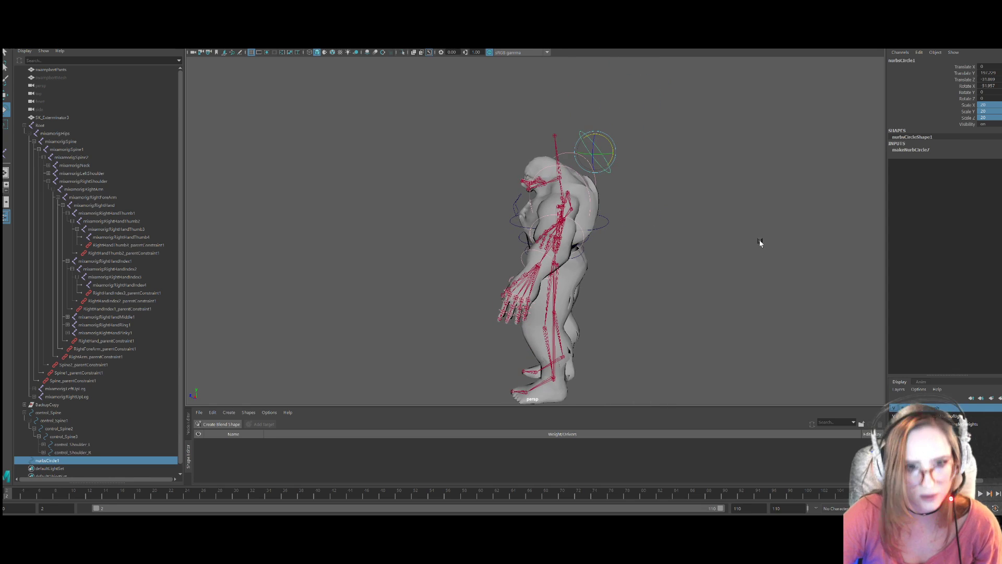
scroll(751, 222, up, 5)
alt+drag(741, 226, 993, 371)
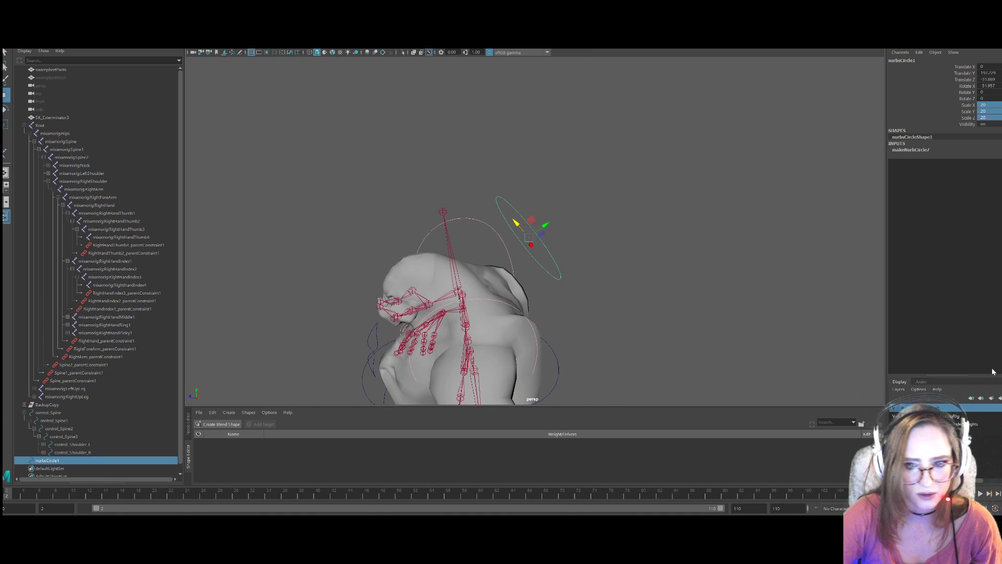
Hide the creature mesh and skeleton, and put the circle into control vertex mode.
click(893, 416)
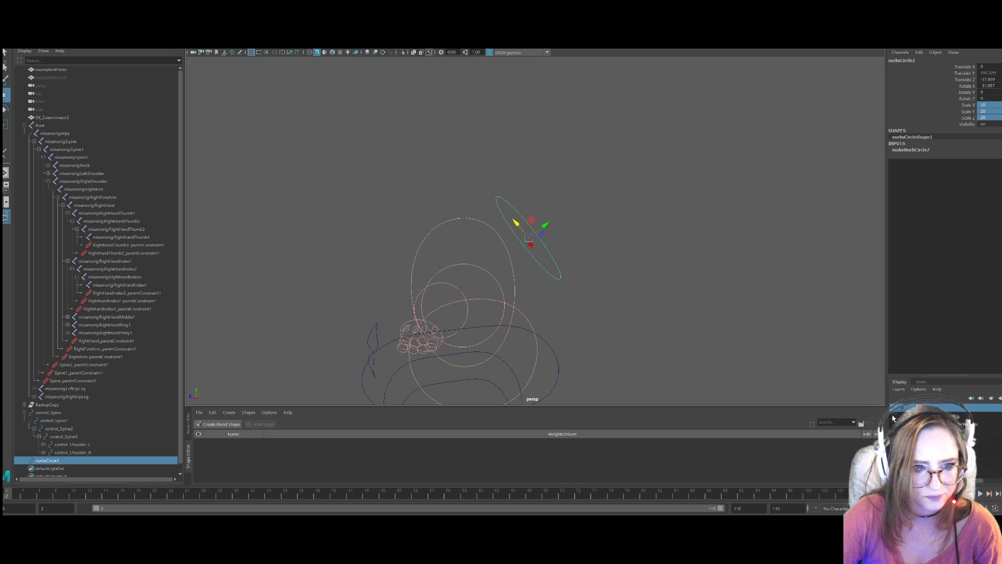
alt+drag(652, 314, 716, 309)
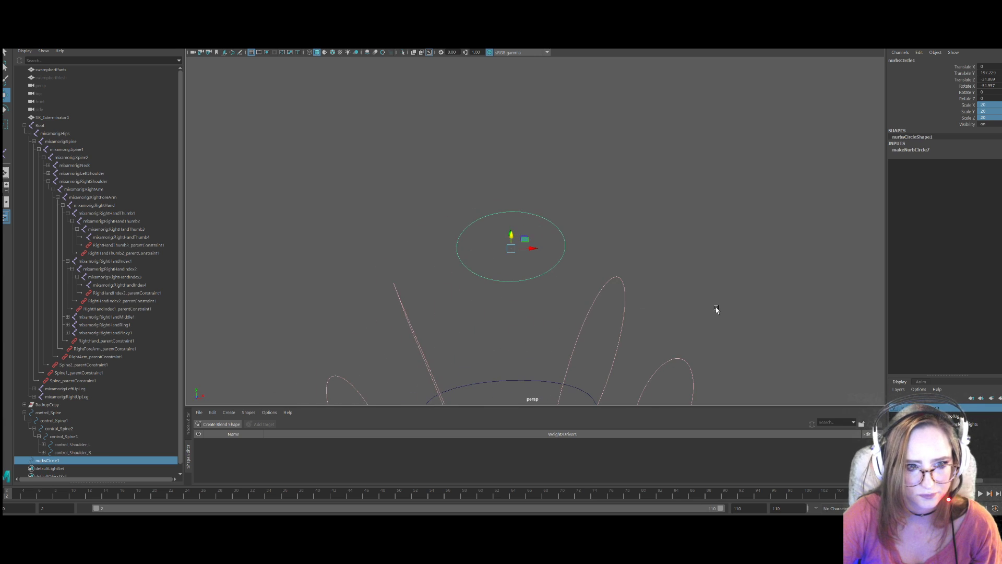
right_drag(526, 216, 493, 216)
alt+drag(603, 262, 594, 250)
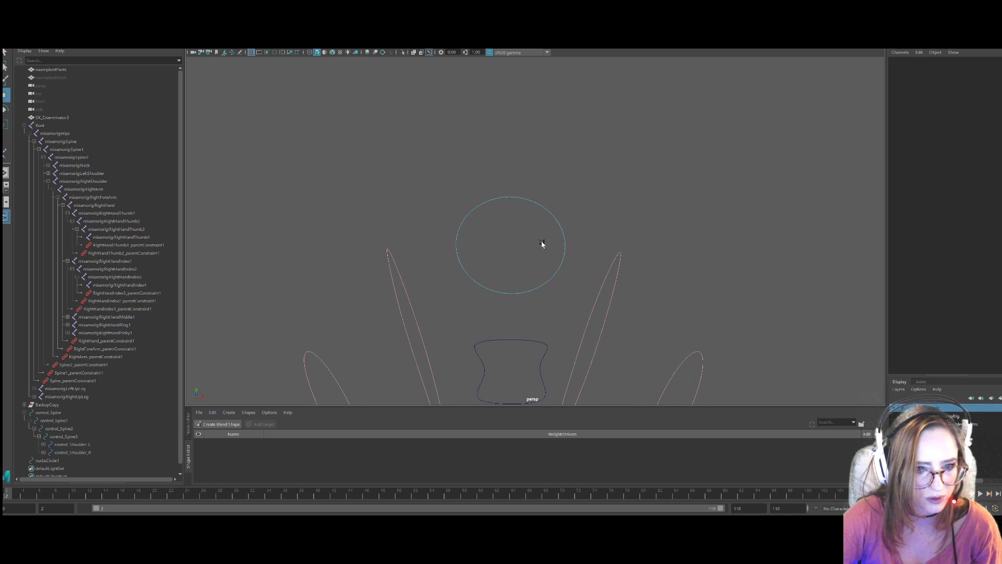
Pull the circle's upper and lower middle control vertices inward to form a pinched bow shape.
click(510, 193)
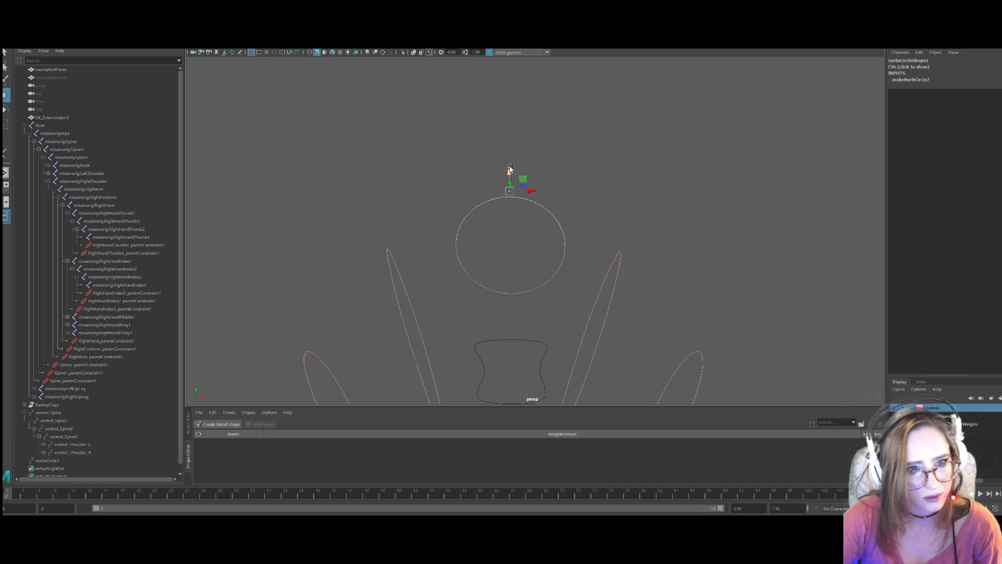
drag(510, 174, 510, 219)
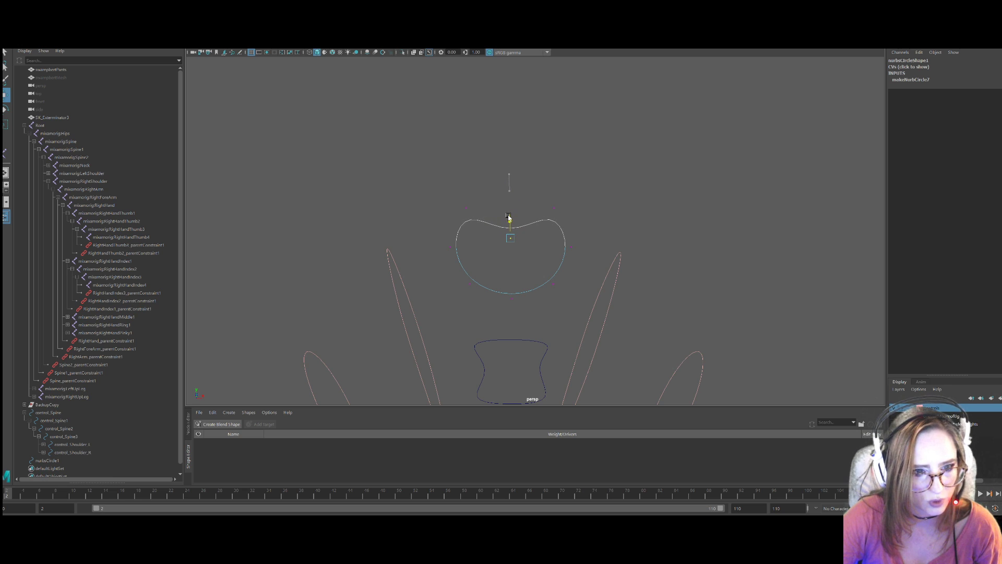
click(511, 298)
drag(511, 279, 508, 241)
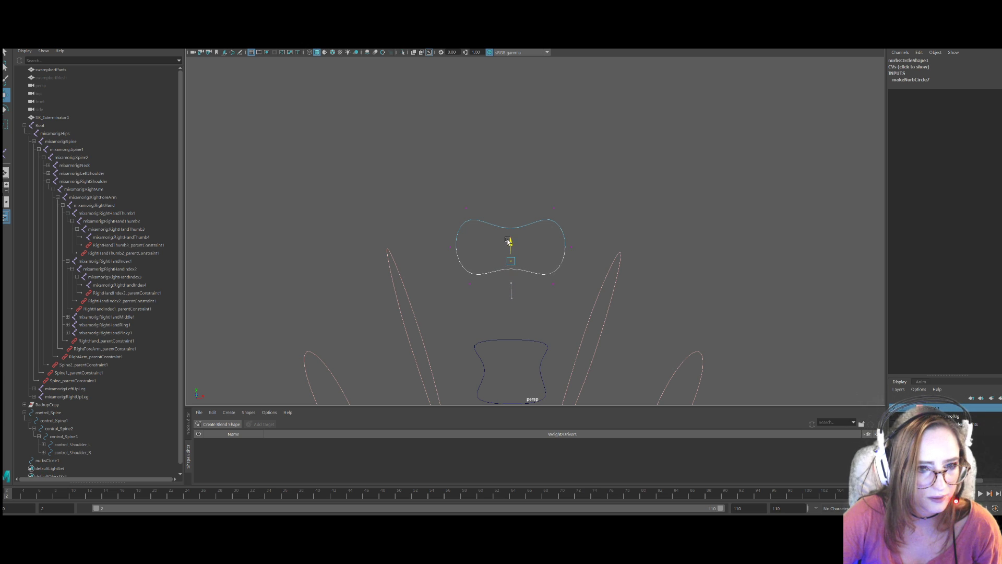
alt+drag(477, 273, 533, 285)
alt+drag(563, 239, 616, 296)
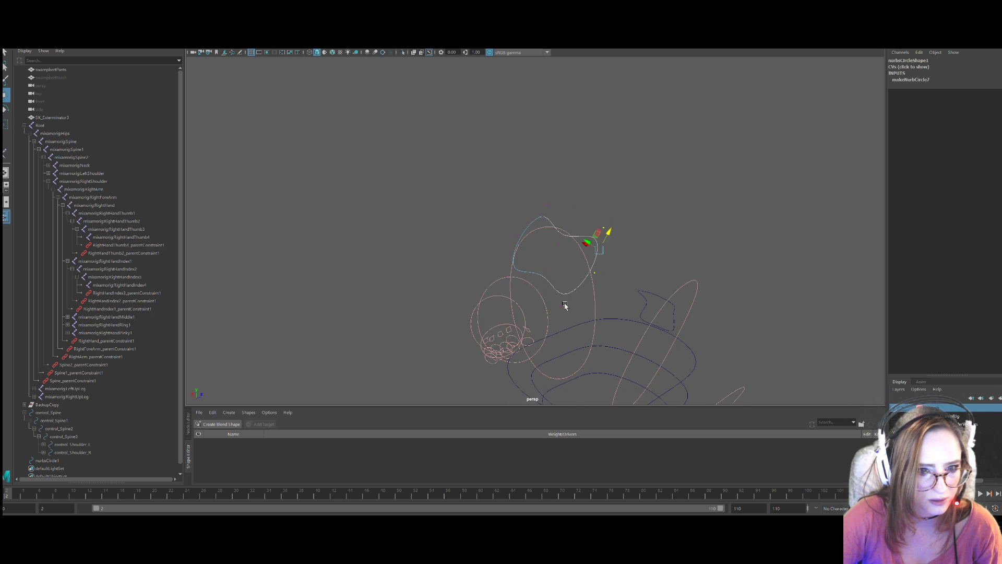
Push the circle's pinched upper and lower middle control vertices inward toward the back to bow the curve.
alt+drag(561, 311, 634, 304)
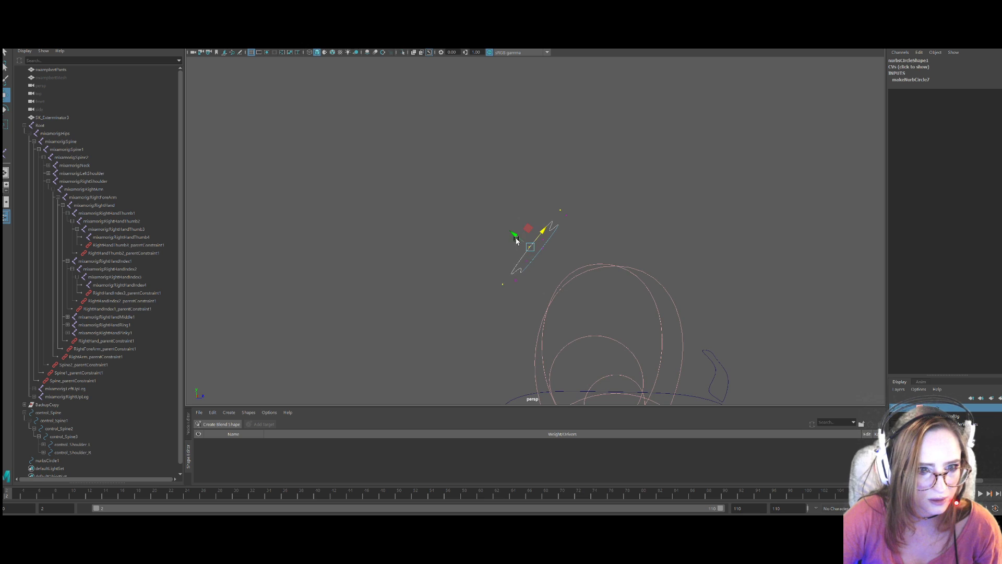
drag(514, 235, 527, 242)
alt+drag(506, 275, 600, 286)
click(500, 217)
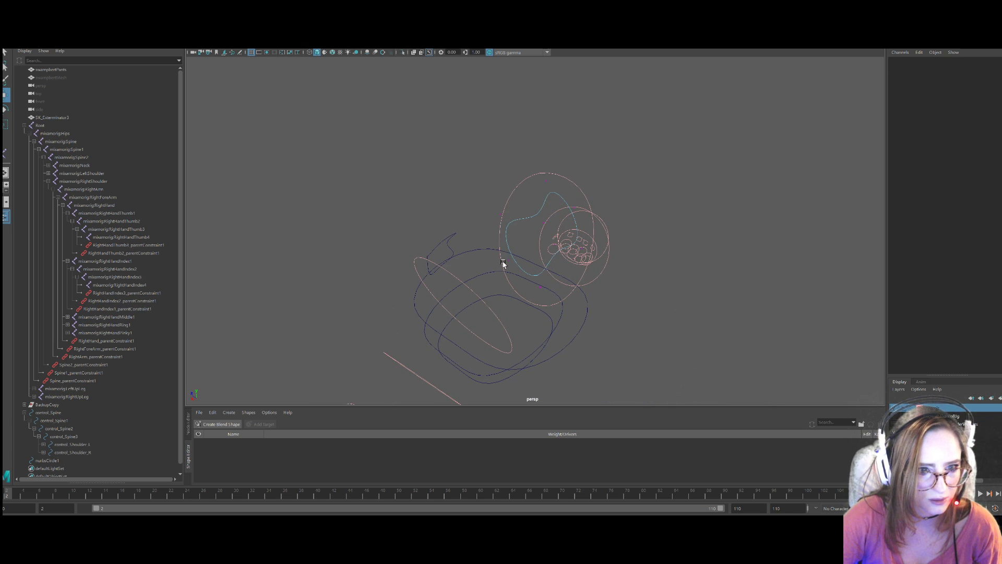
Scale the control vertices of the bow-shaped circle down uniformly to make the curve smaller.
click(596, 278)
alt+drag(546, 287, 546, 271)
alt+drag(621, 318, 566, 246)
click(558, 285)
alt+drag(651, 268, 506, 240)
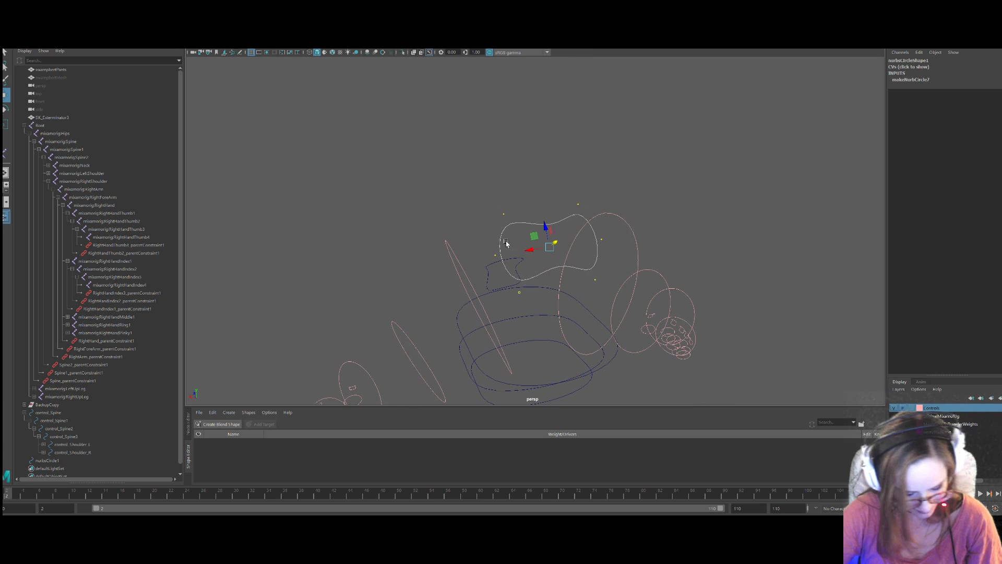
key(r)
drag(550, 246, 529, 228)
alt+drag(647, 288, 680, 294)
alt+drag(720, 285, 684, 295)
key(w)
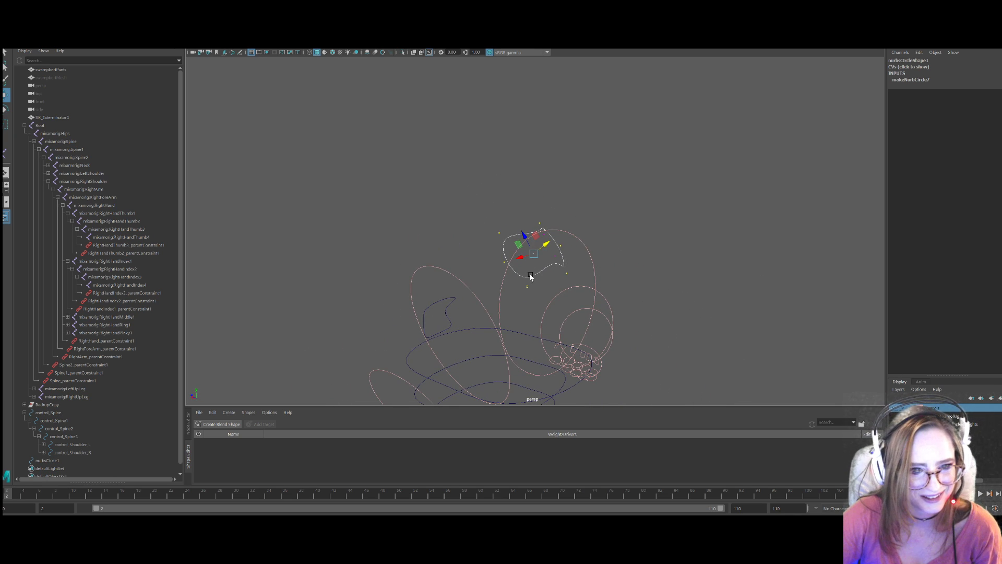
Return the shaped circle to object mode and show the creature mesh and skeleton again.
right_drag(530, 277, 572, 265)
click(709, 321)
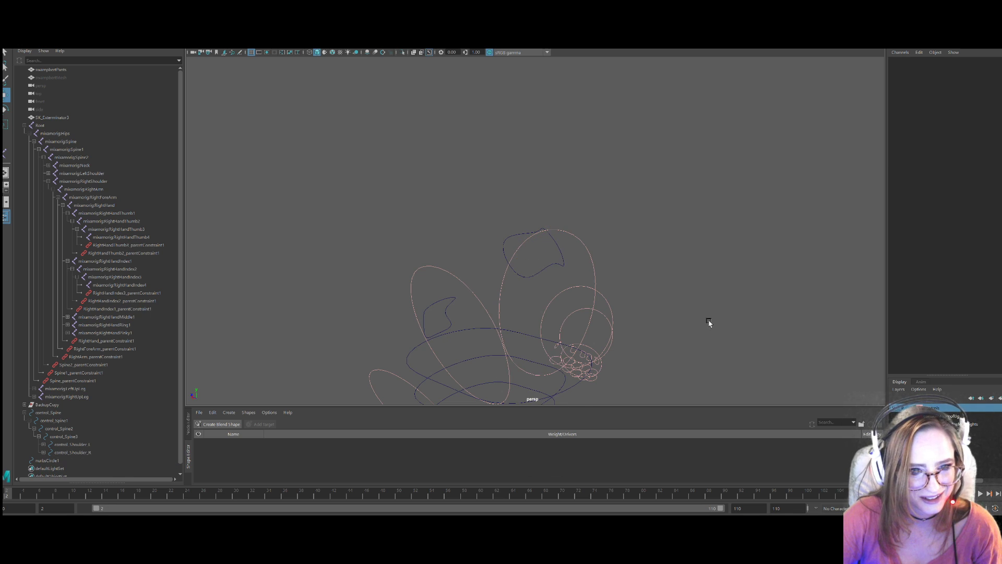
click(549, 268)
alt+drag(602, 268, 628, 248)
click(894, 416)
Move the shaped circle closer to the upper back and place its pivot on the head joint at the base of the neck.
drag(552, 223, 537, 231)
alt+drag(618, 251, 647, 300)
key(d)
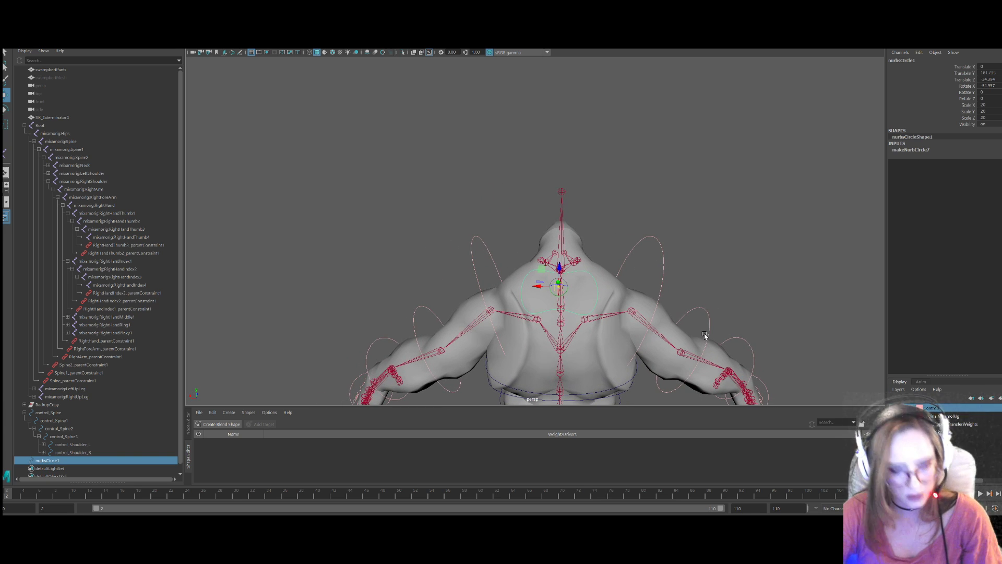
alt+drag(702, 337, 592, 334)
alt+drag(694, 353, 730, 358)
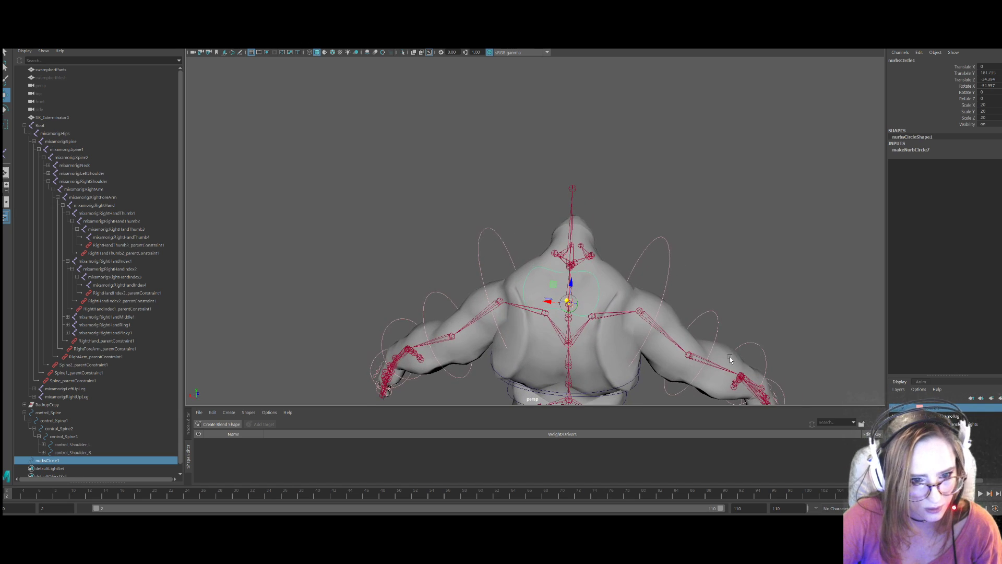
click(572, 282)
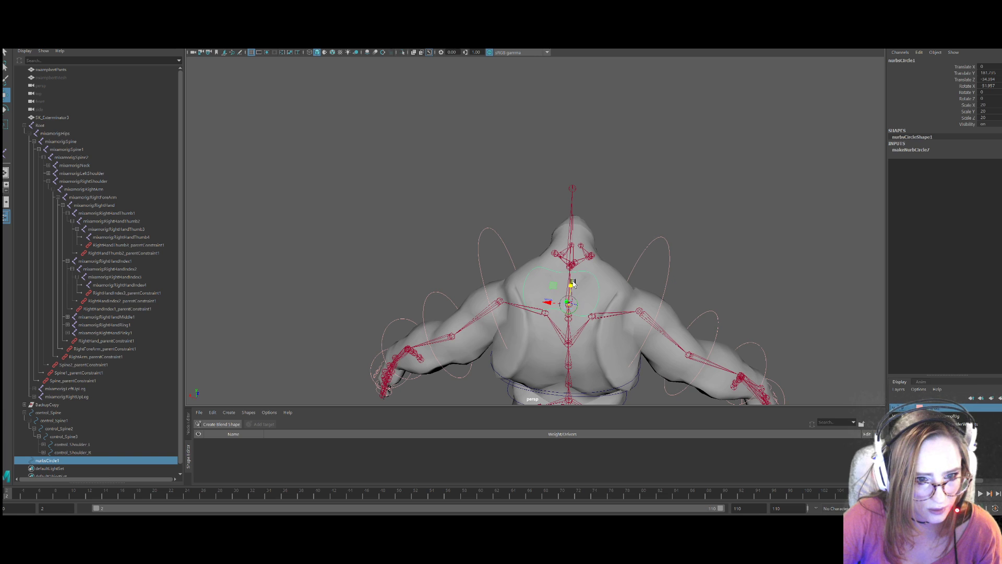
click(552, 305)
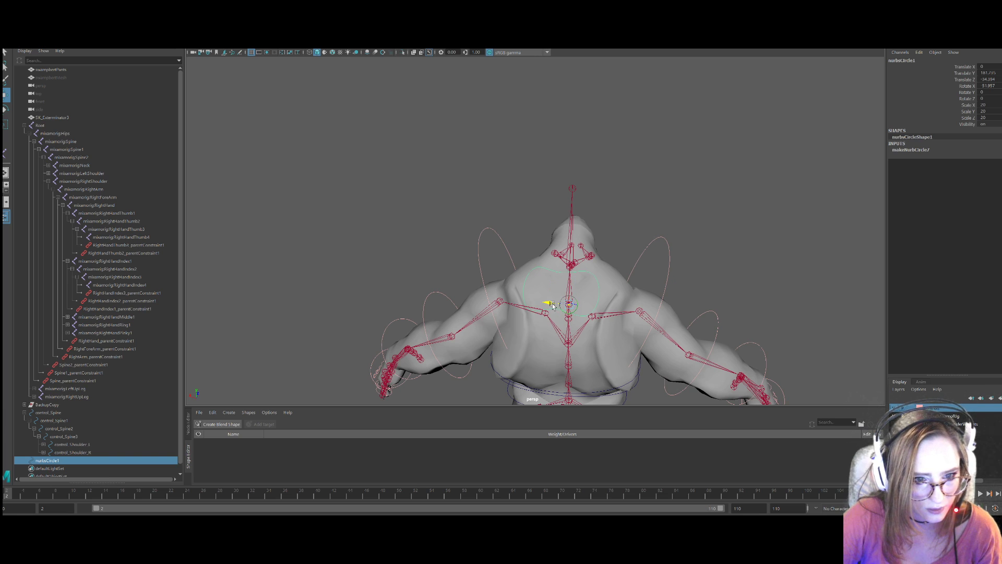
alt+drag(606, 314, 713, 368)
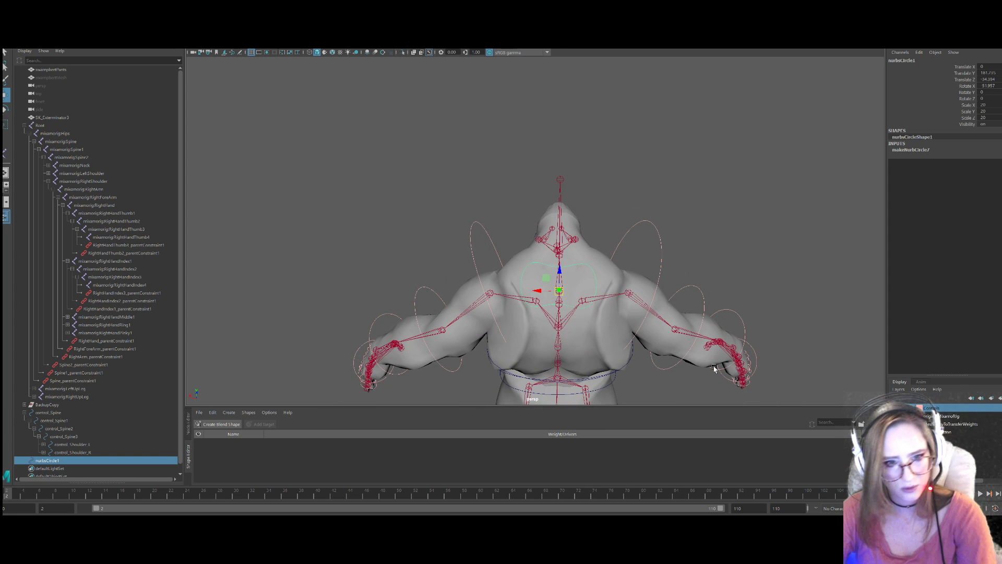
Freeze the shaped circle's transformations.
click(68, 2)
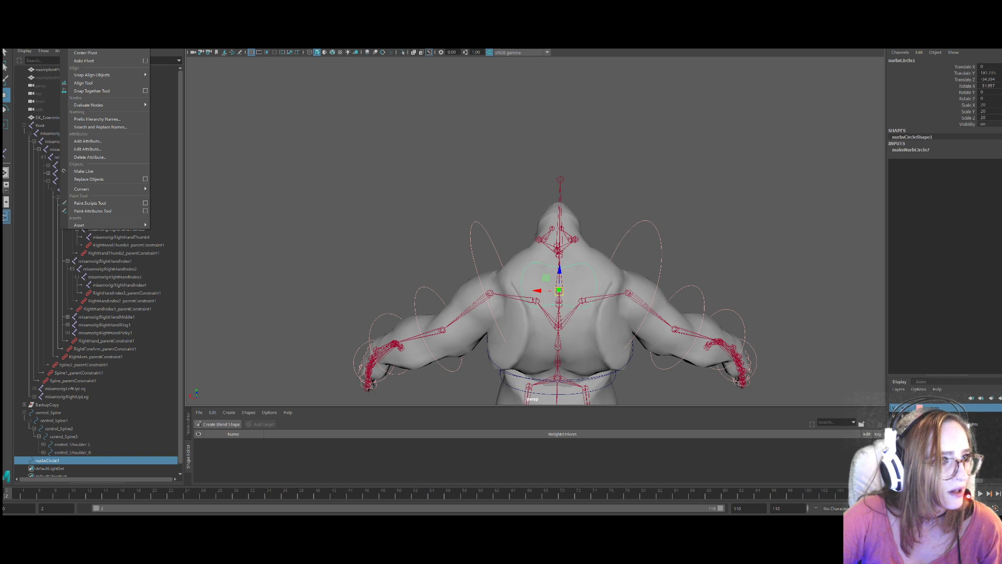
click(95, 39)
alt+drag(392, 159, 325, 162)
double_click(65, 461)
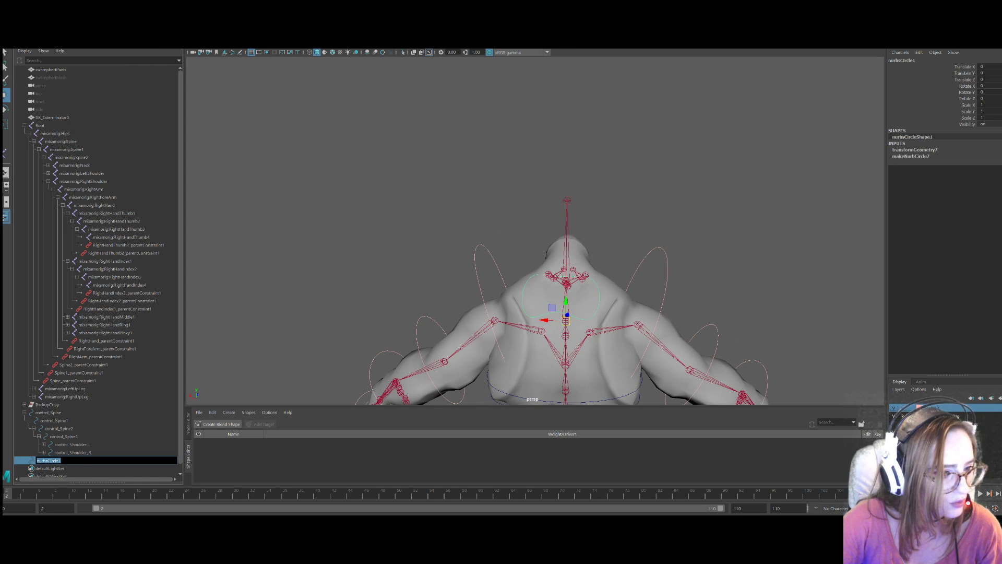
click(305, 243)
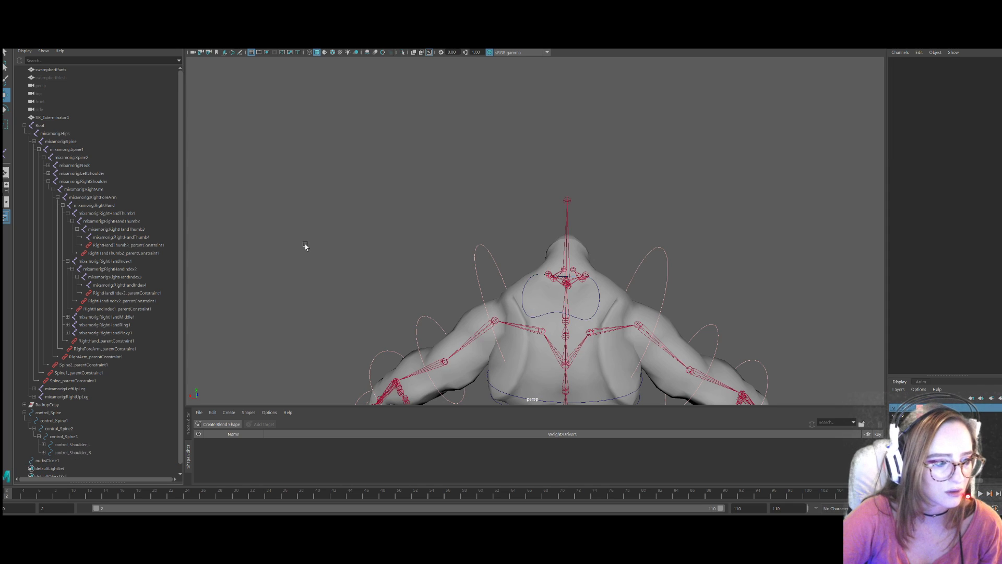
Select the shaped circle behind the neck and rename it control_Neck.
click(6, 53)
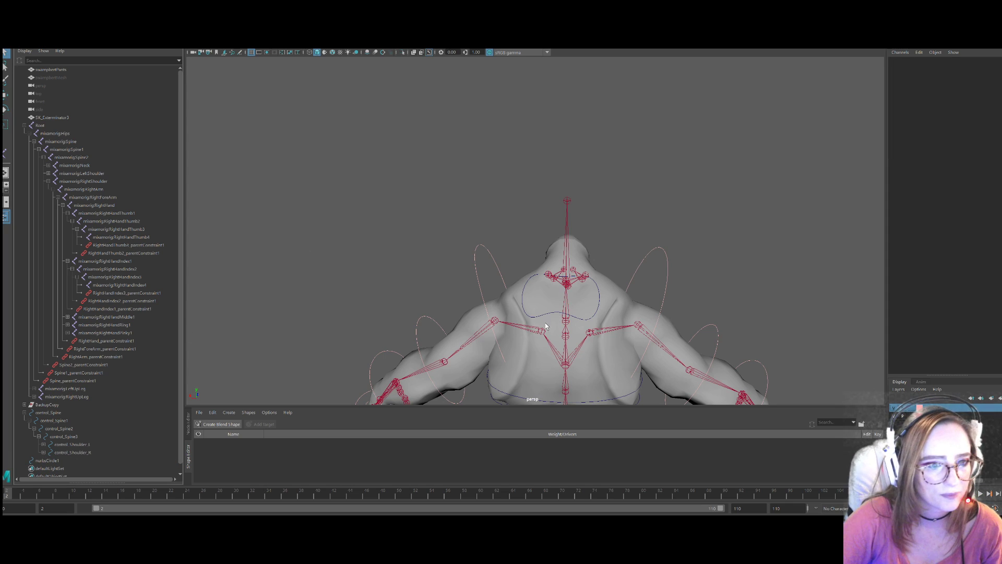
alt+drag(566, 326, 590, 354)
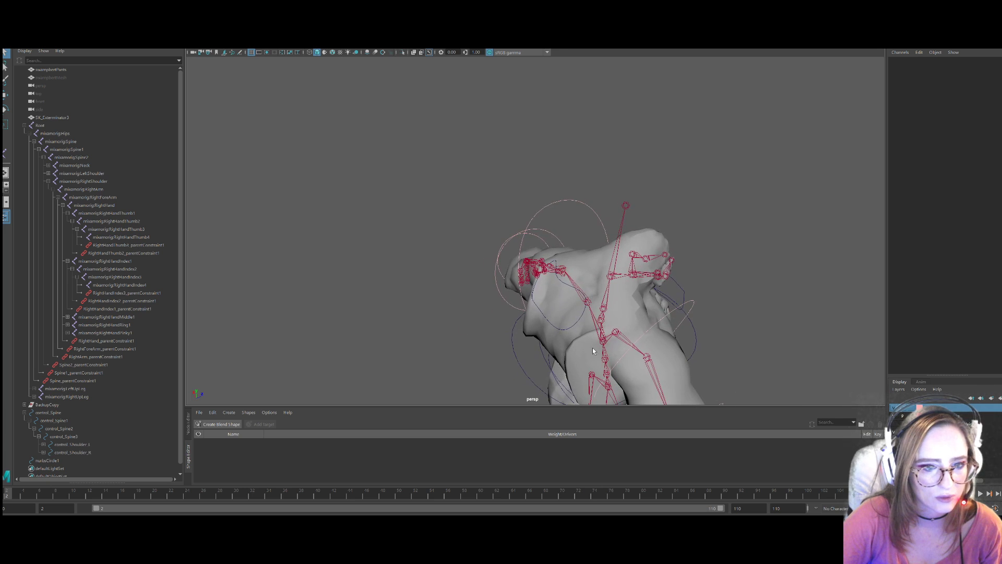
click(605, 309)
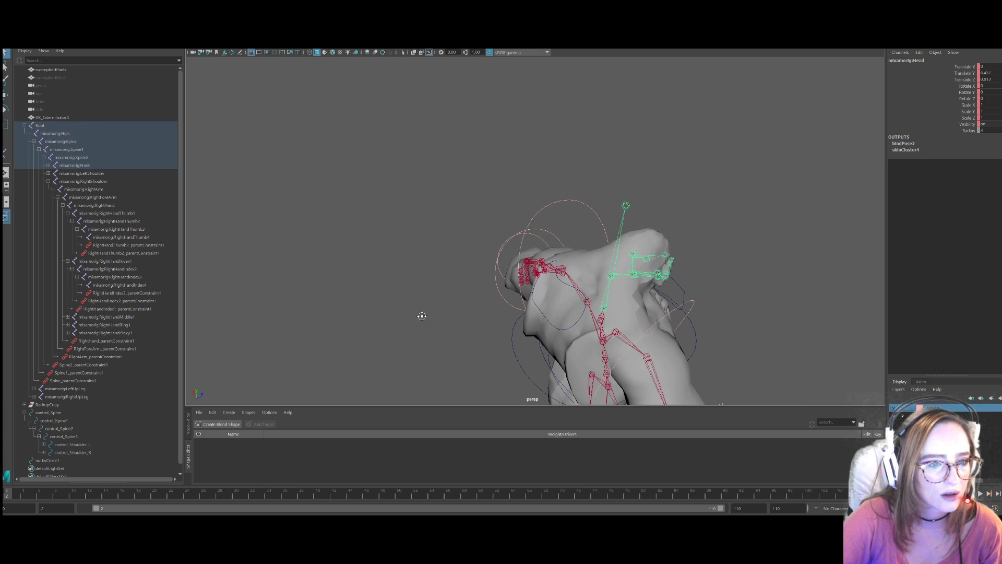
alt+drag(422, 319, 501, 306)
click(578, 258)
alt+drag(577, 258, 551, 299)
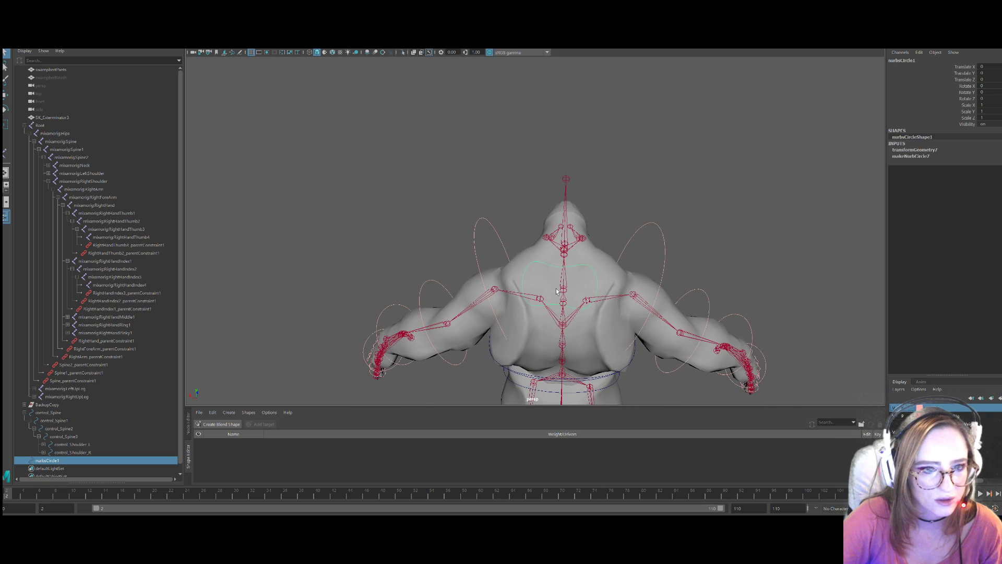
alt+drag(573, 243, 473, 327)
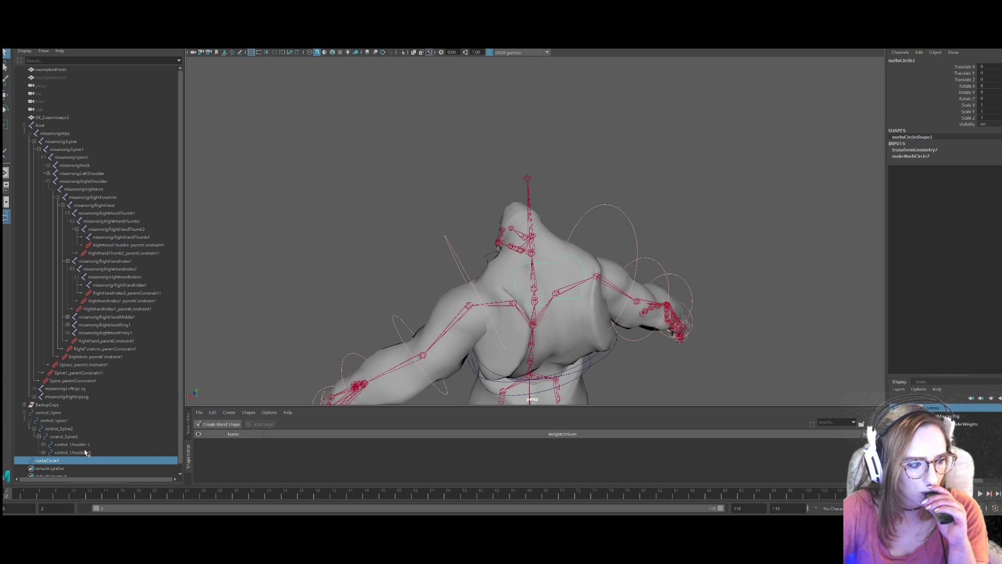
double_click(69, 461)
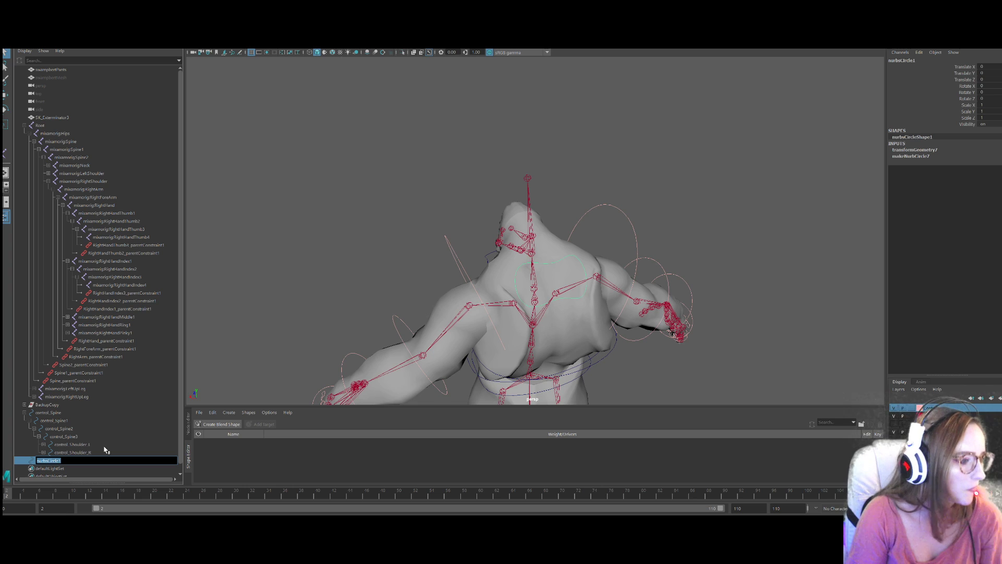
text(control_Ne)
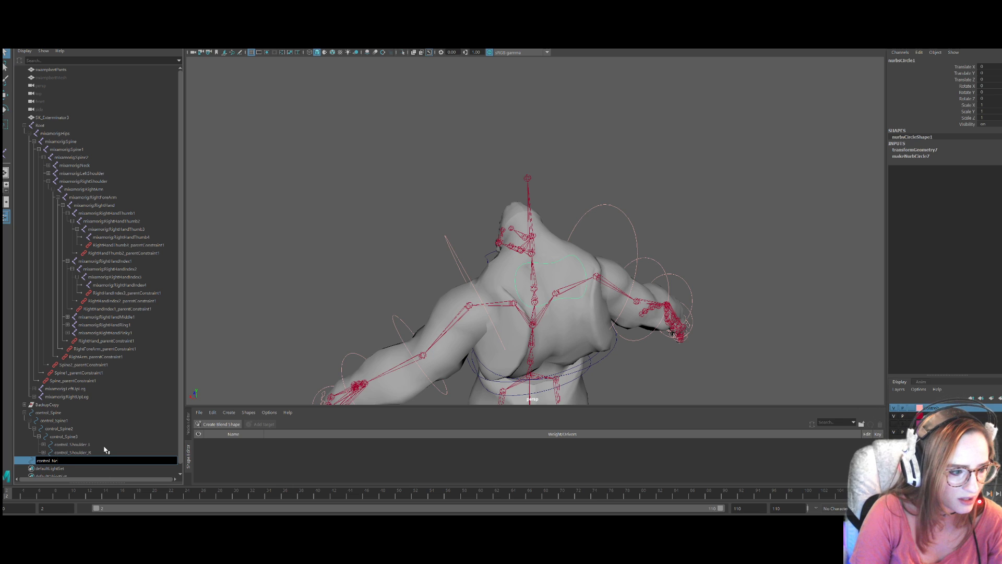
key(Return)
Parent-constrain the mixamorig head joint to control_Neck with Maintain Offset on and all translate and rotate axes included.
mouse_move(412, 290)
alt+mouse_down()
mouse_move(344, 284)
mouse_move(419, 279)
mouse_move(409, 281)
alt+mouse_up()
alt+drag(613, 346, 566, 355)
click(575, 296)
click(215, 2)
mouse_move(196, 3)
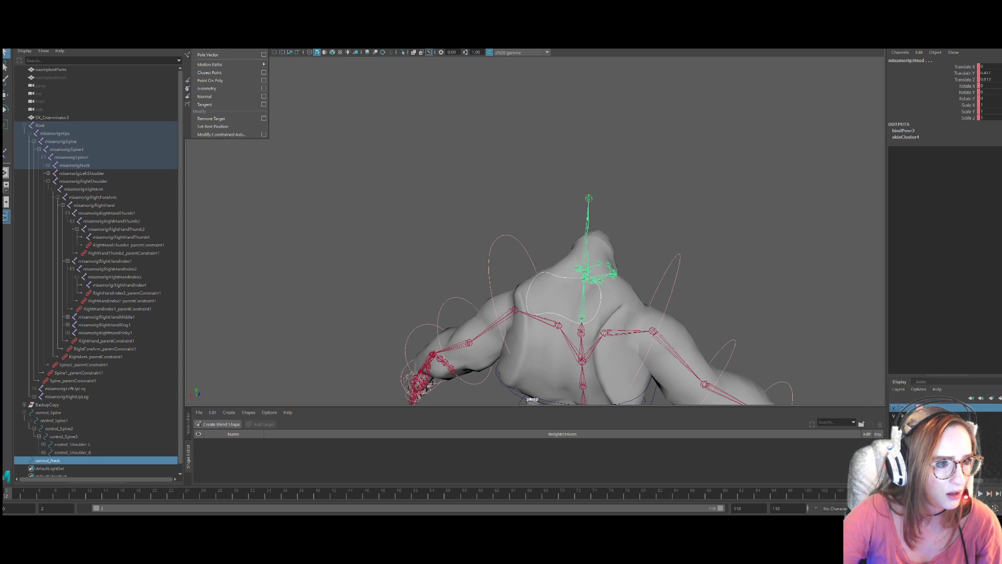
click(264, 16)
click(246, 189)
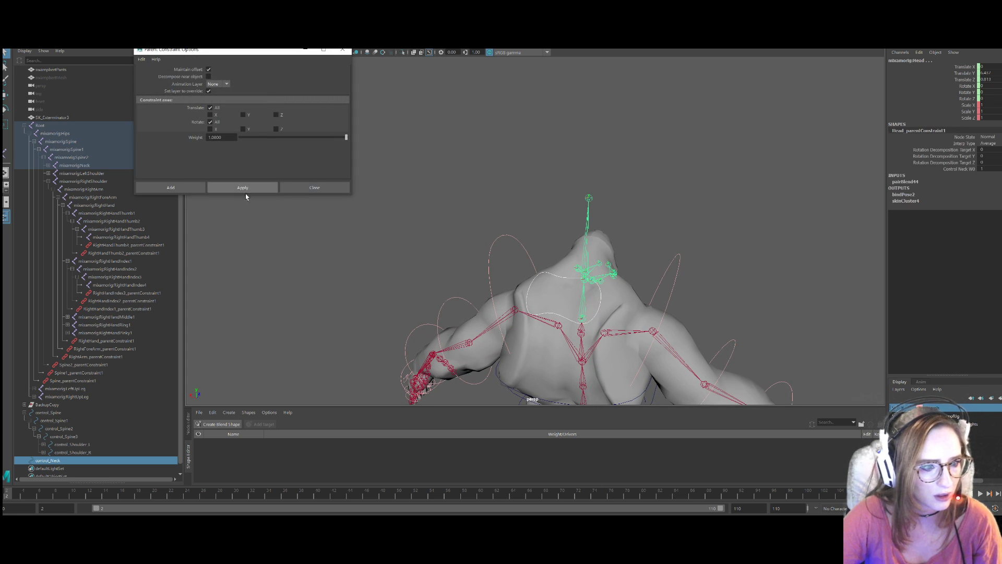
Test-rotate control_Neck to check how the head follows, and undo the rotation.
click(557, 275)
key(e)
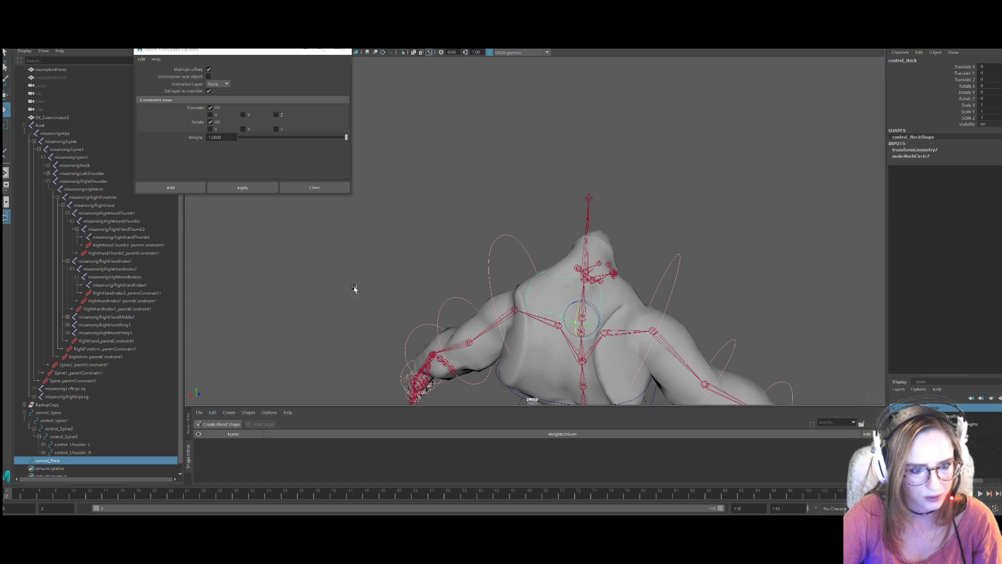
drag(589, 311, 379, 277)
key(ctrl+z)
Test-rotate the control_Spine curve at the waist to check the upper body hierarchy, and undo the rotation.
scroll(334, 263, down, 5)
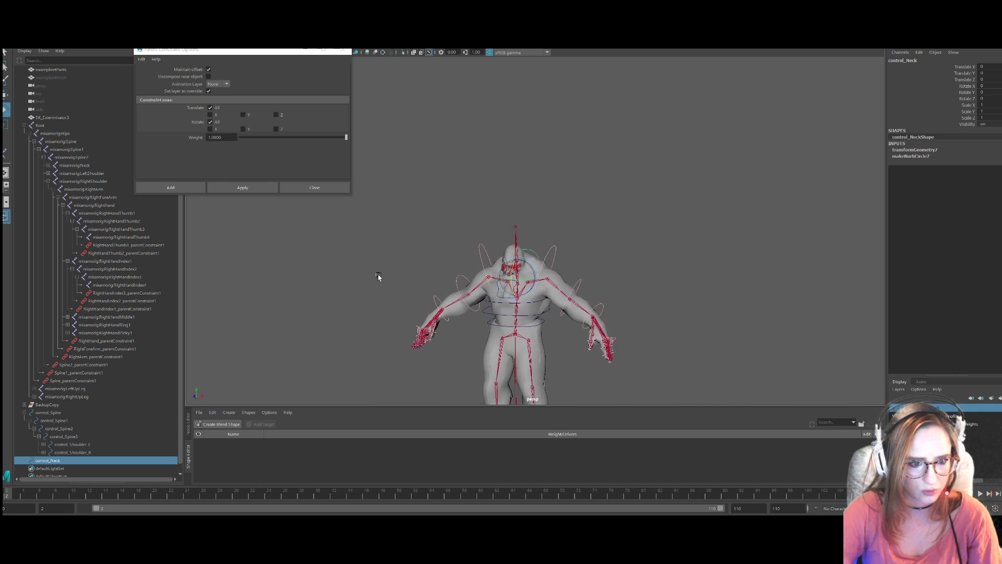
click(523, 325)
drag(511, 320, 510, 334)
key(ctrl+z)
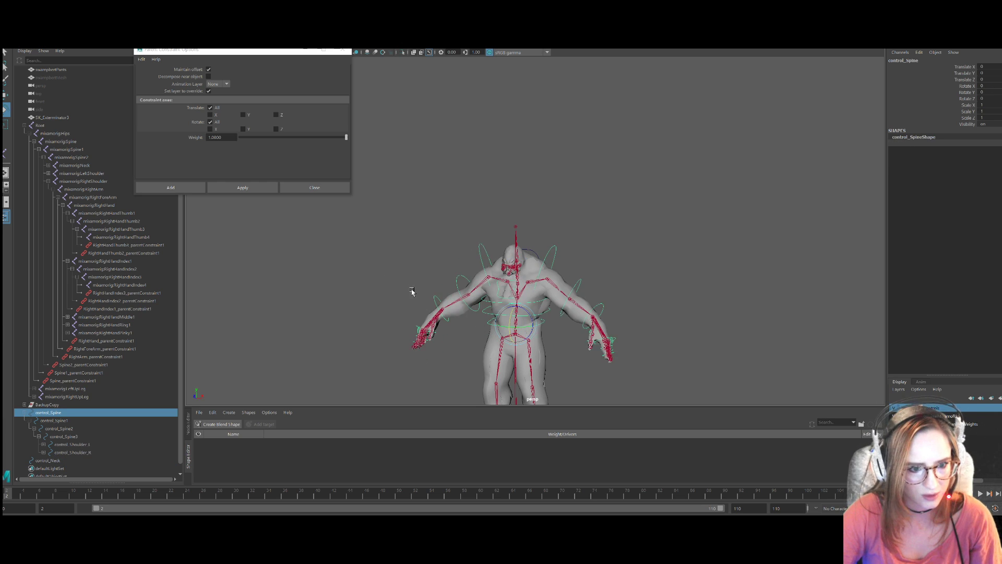
Close the parent constraint options and select control_Neck behind the creature's neck.
scroll(413, 289, up, 4)
mouse_move(443, 239)
alt+mouse_down()
mouse_move(416, 246)
mouse_move(349, 226)
mouse_move(427, 241)
alt+mouse_up()
click(314, 188)
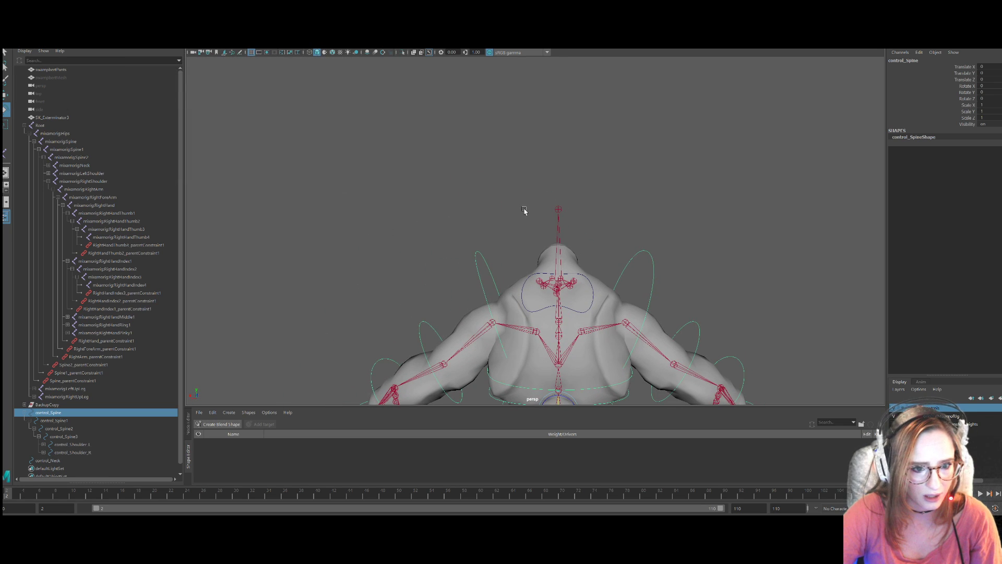
alt+drag(525, 208, 554, 239)
click(566, 251)
alt+drag(329, 249, 355, 251)
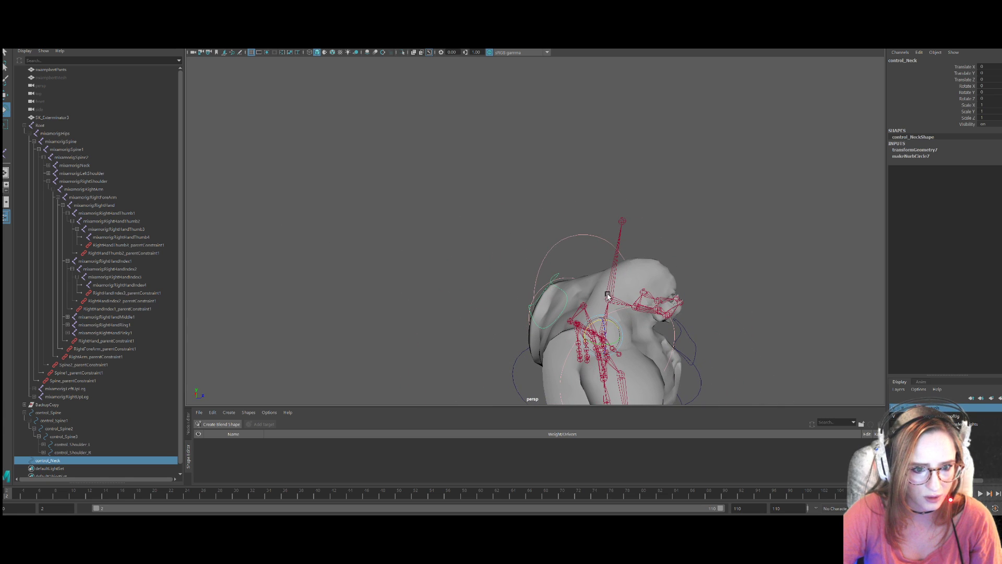
alt+drag(473, 285, 621, 359)
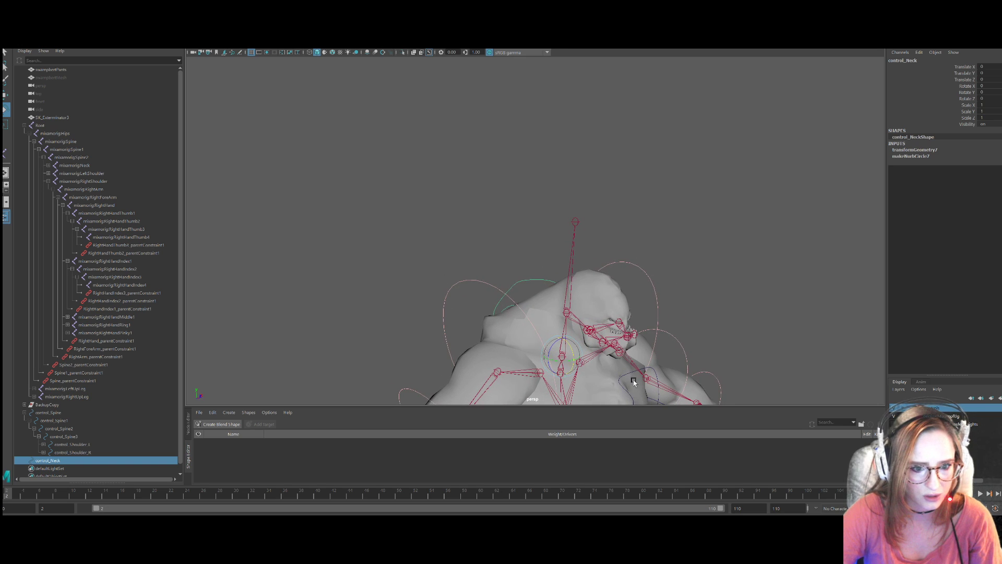
alt+drag(334, 264, 427, 277)
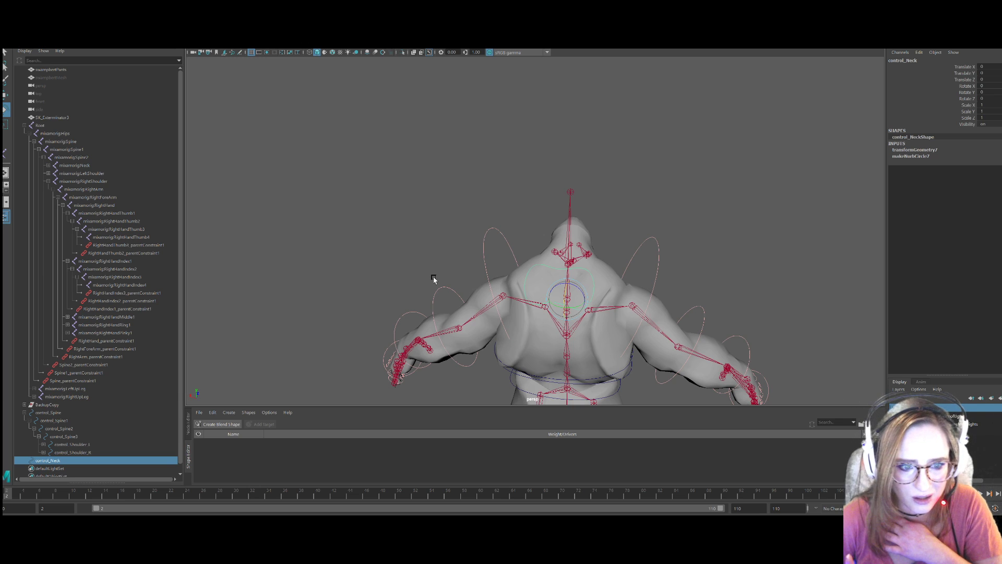
Examine the placement of control_Neck against the neck, head and shoulder joints from behind.
alt+drag(614, 245, 670, 334)
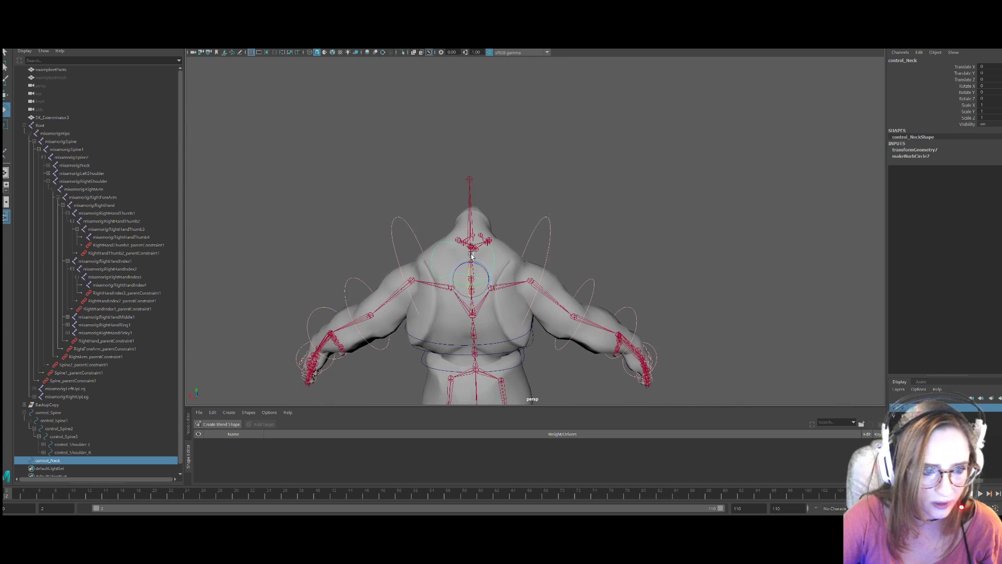
alt+middle_drag(493, 275, 590, 342)
alt+right_drag(591, 343, 688, 341)
alt+middle_drag(665, 313, 577, 213)
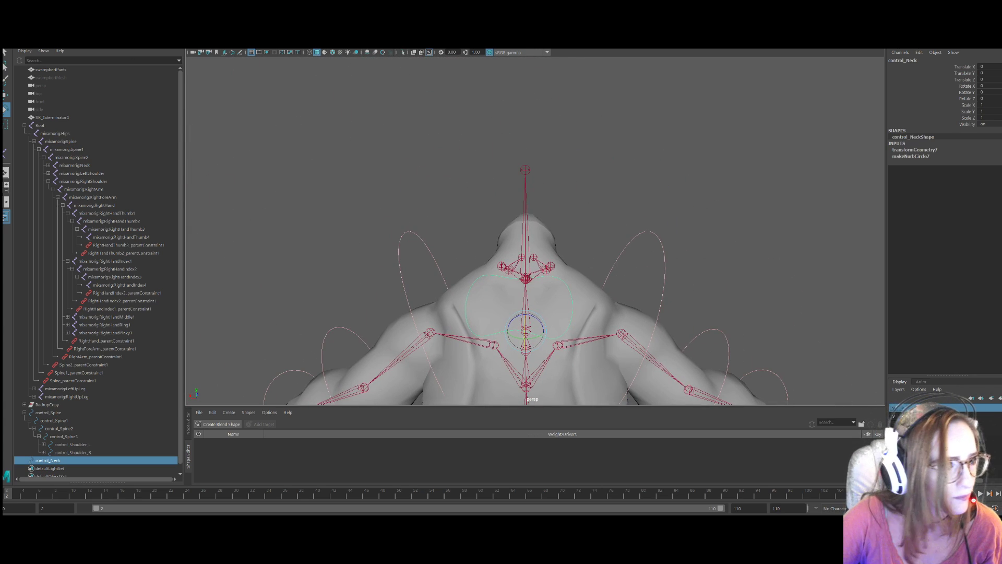
click(7, 46)
click(24, 48)
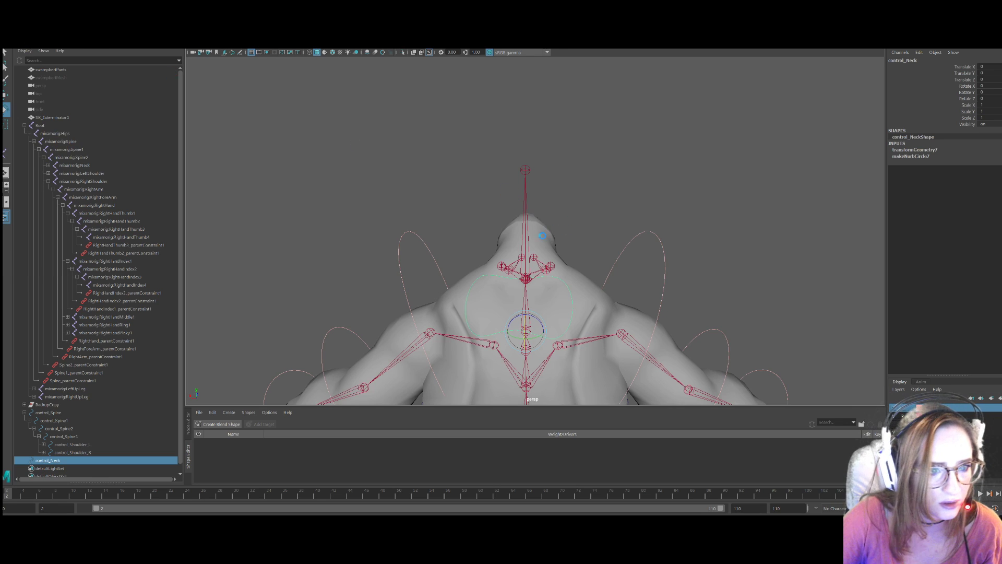
click(484, 274)
scroll(688, 294, down, 3)
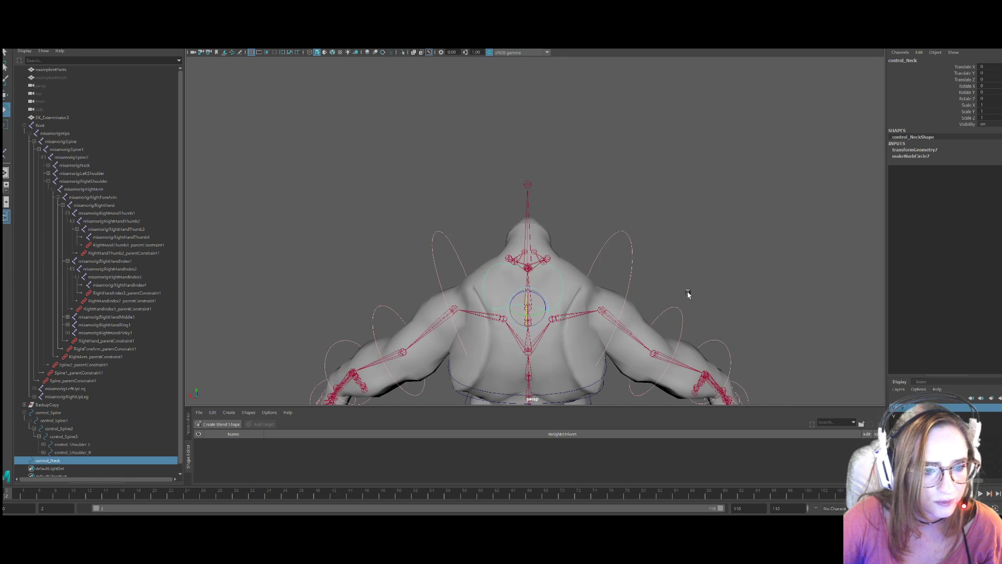
scroll(688, 294, down, 4)
mouse_move(695, 290)
alt+mouse_down()
mouse_move(636, 290)
mouse_move(630, 299)
mouse_move(684, 287)
alt+mouse_up()
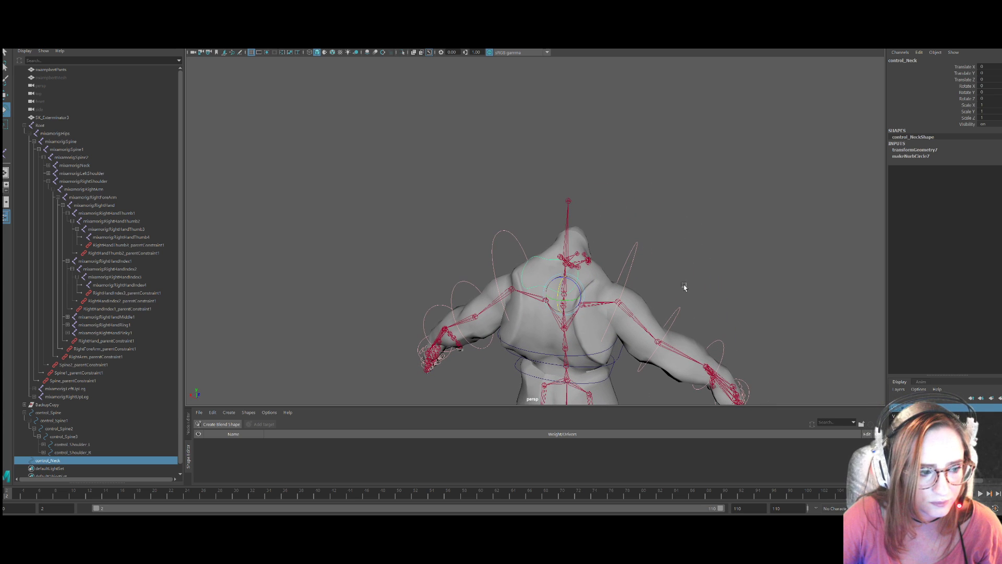
key(w)
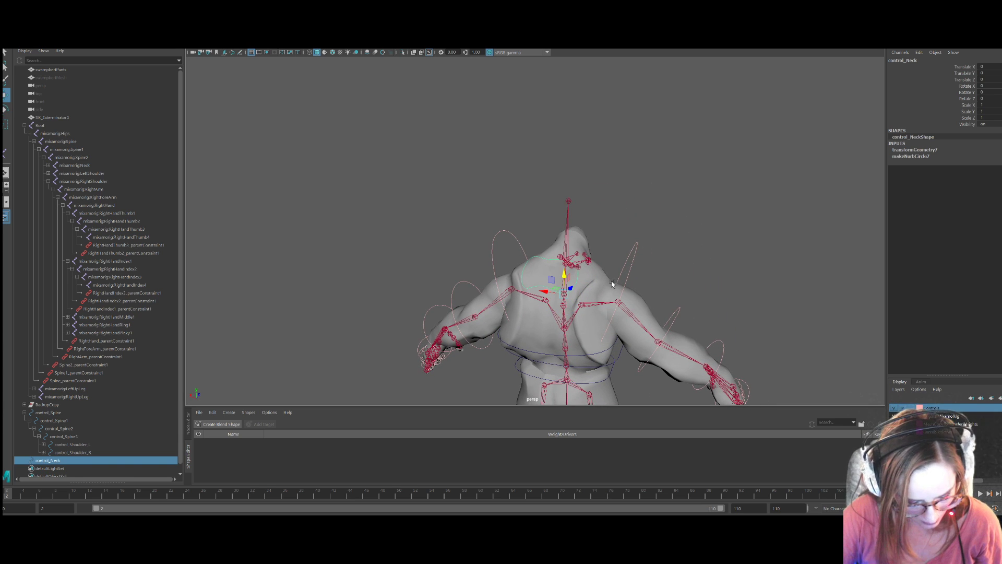
Duplicate control_Neck, raise the copy to the base of the head and scale it down.
key(ctrl+d)
drag(564, 279, 659, 256)
key(r)
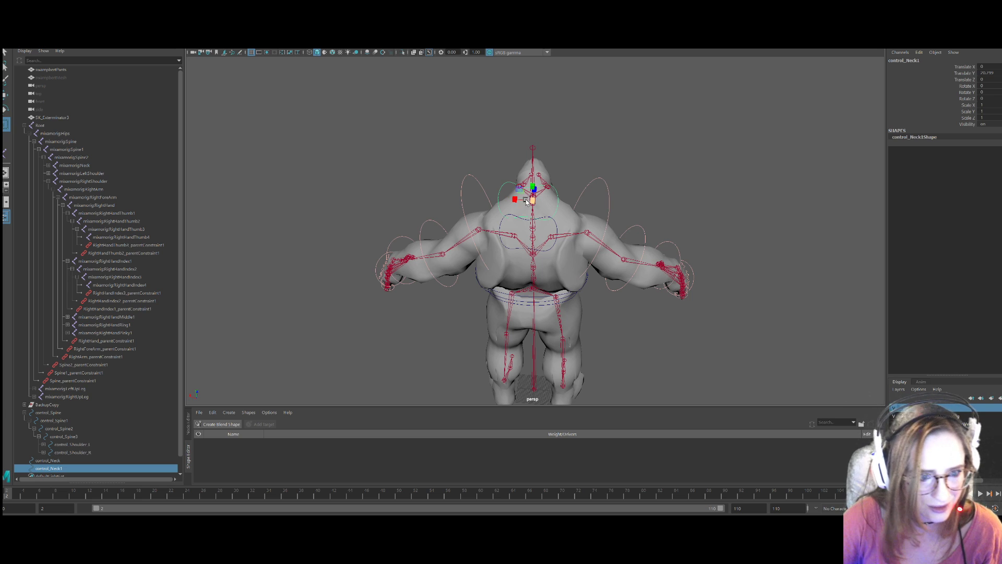
drag(532, 201, 528, 197)
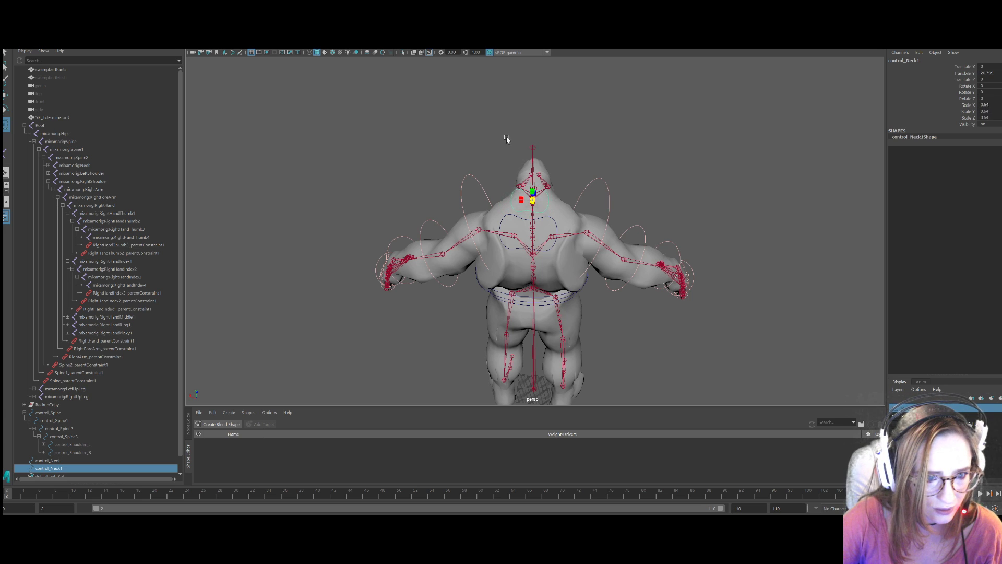
Reduce the duplicated neck curve's uniform scale to about 0.48 and shift it about 2.4 units along Z.
alt+drag(735, 192, 662, 176)
alt+right_drag(662, 176, 841, 363)
alt+middle_drag(842, 363, 620, 282)
key(w)
drag(610, 290, 760, 317)
key(a)
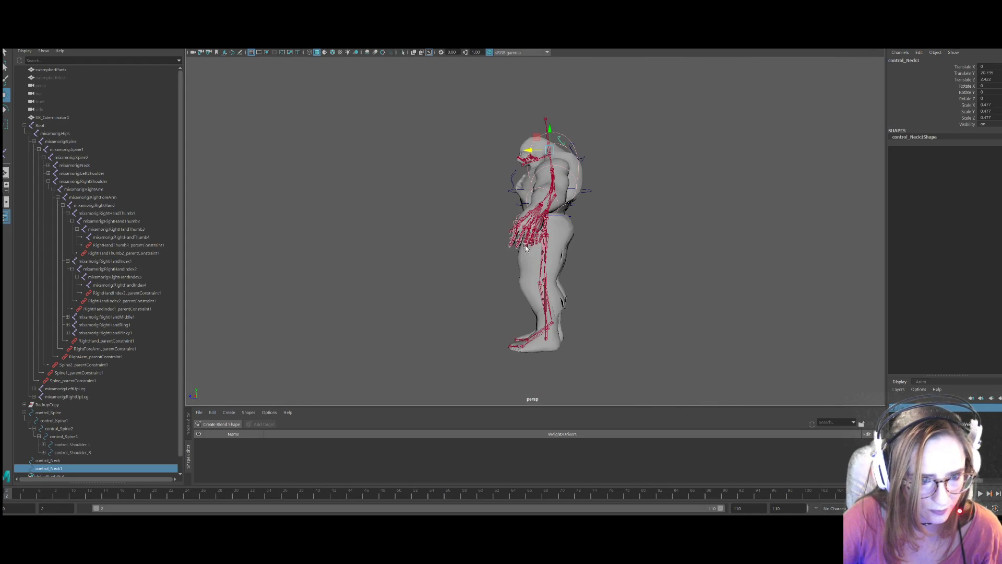
Tilt the duplicated curve about 10° around X and bring its pivot to the joint at the base of the head.
scroll(602, 189, up, 10)
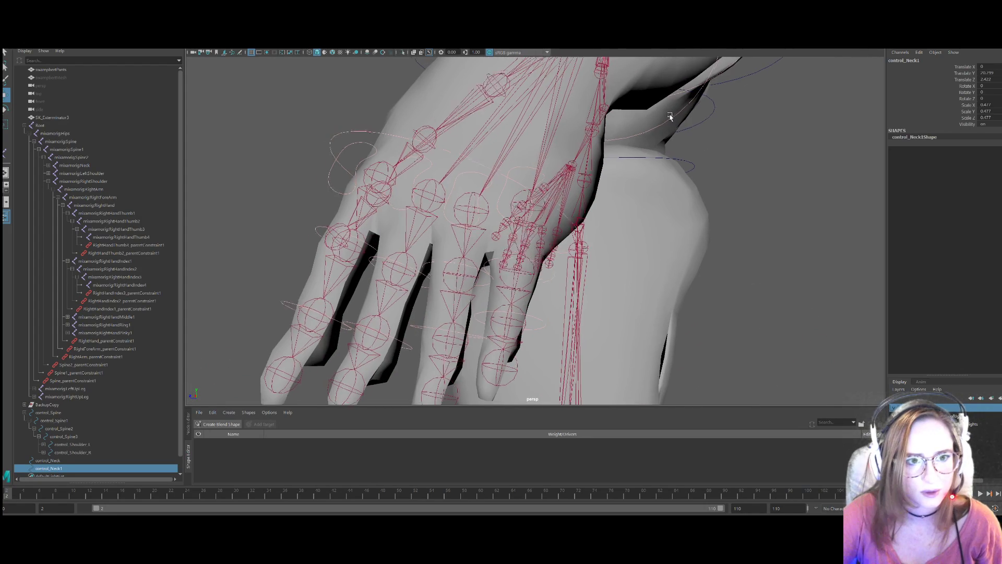
key(f)
key(e)
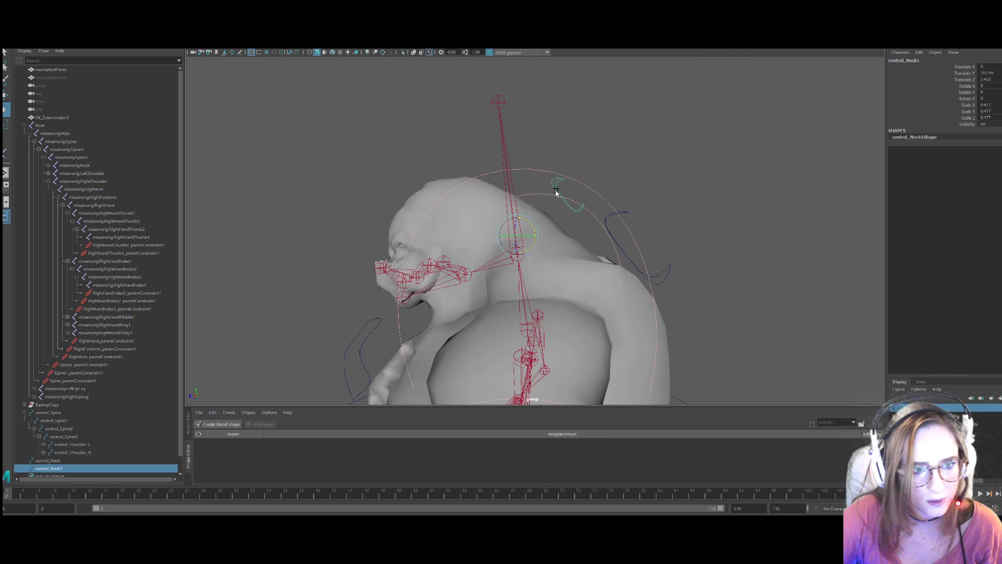
drag(532, 228, 533, 225)
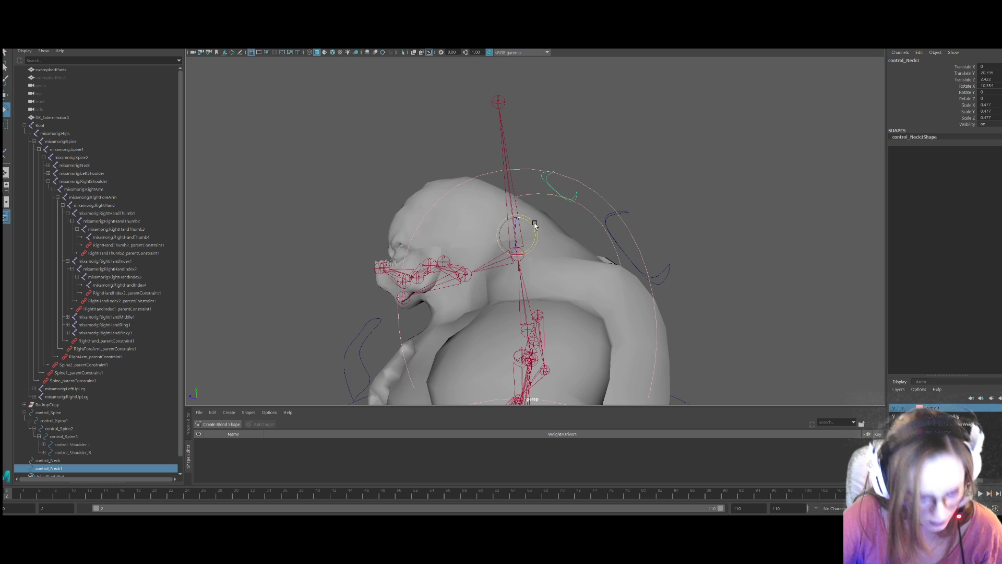
key(w)
drag(517, 235, 593, 252)
drag(534, 223, 534, 221)
key(e)
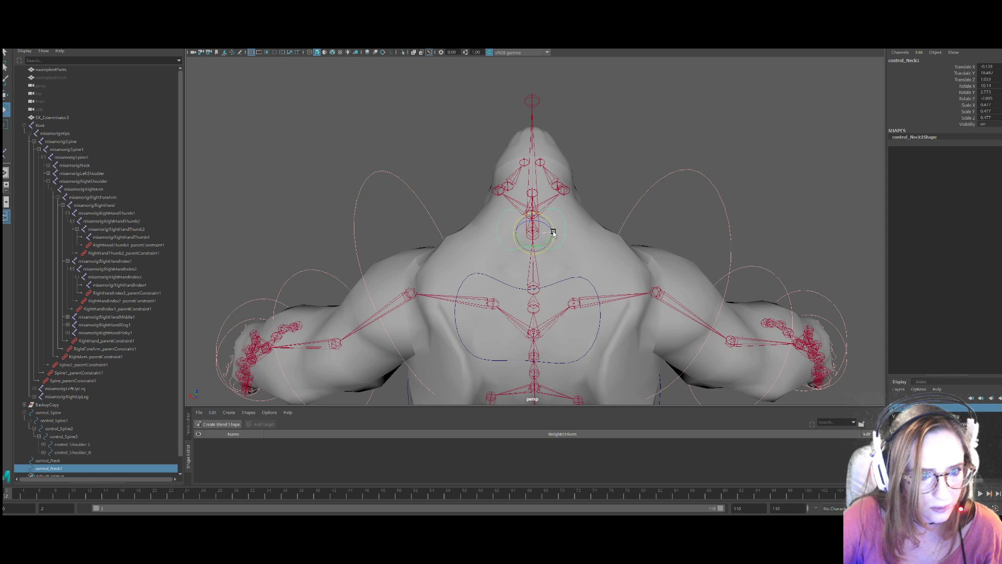
drag(518, 233, 520, 235)
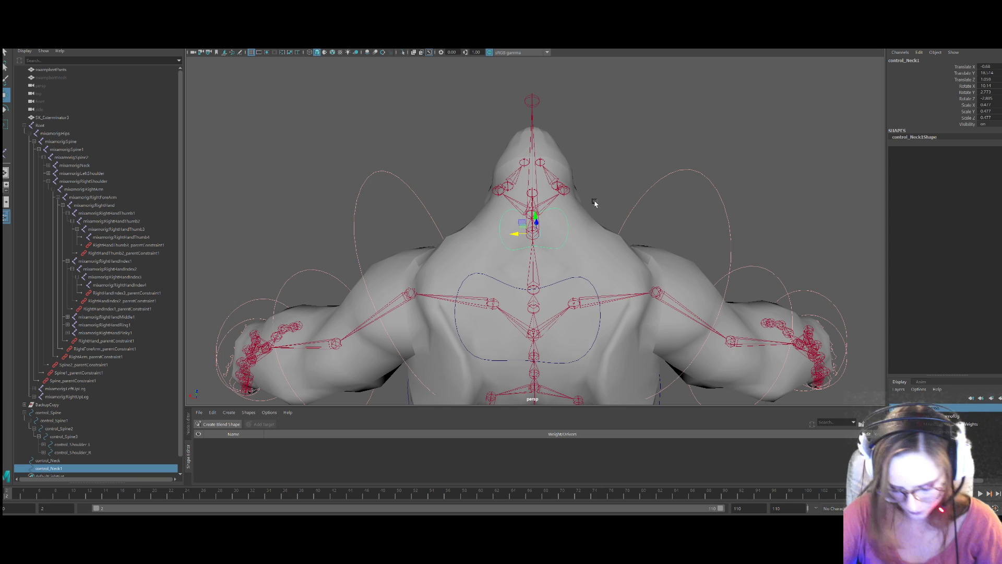
Level the duplicated curve behind the neck by rotating it to about -1.7° around Z.
alt+drag(516, 233, 582, 222)
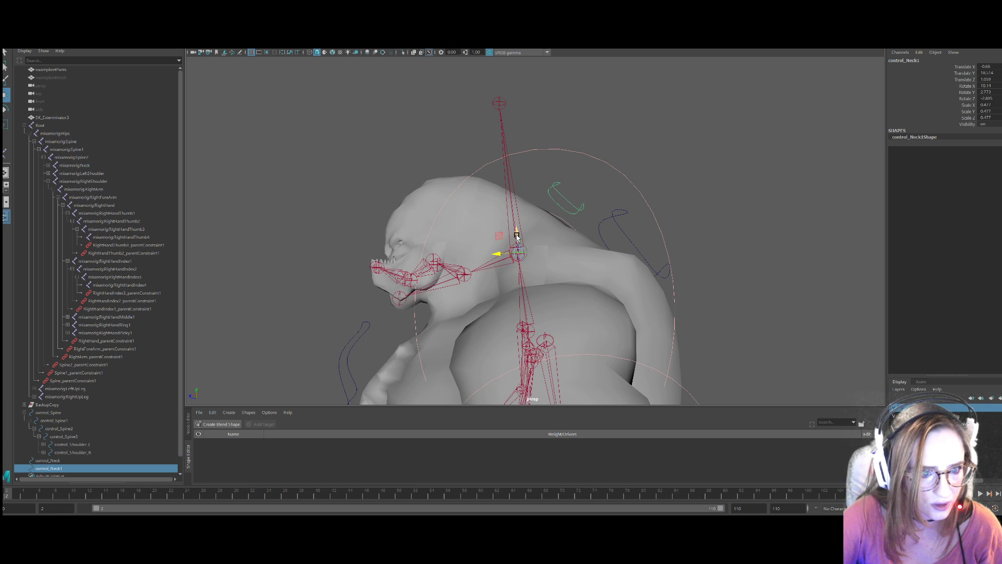
alt+drag(517, 237, 554, 253)
key(e)
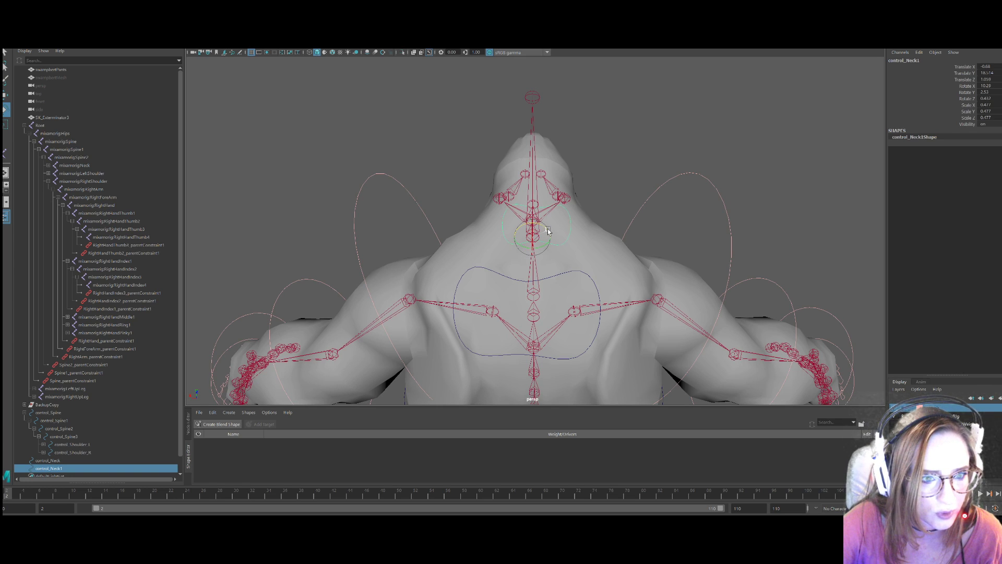
drag(547, 229, 547, 229)
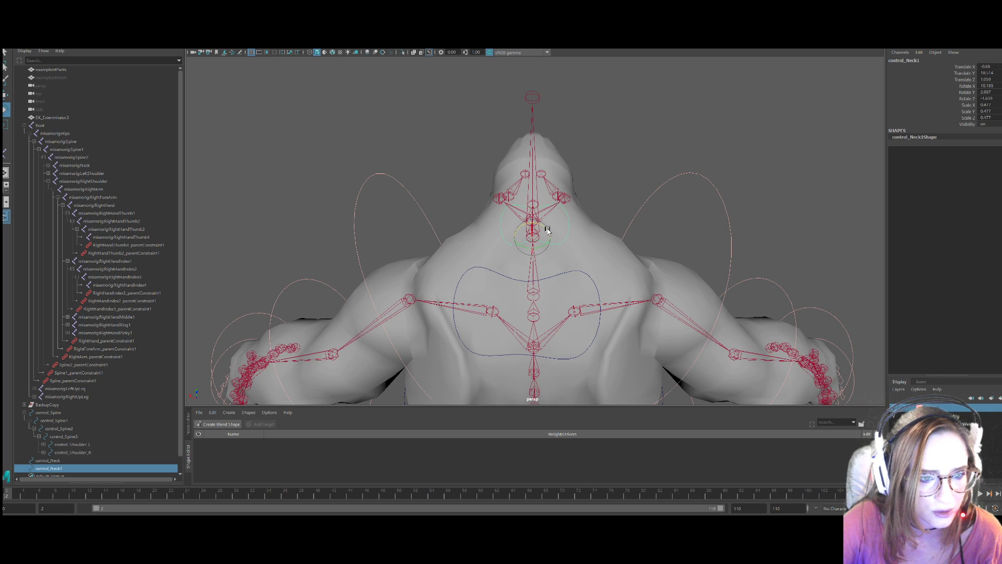
key(w)
mouse_move(568, 257)
alt+mouse_down()
mouse_move(610, 257)
mouse_move(583, 264)
alt+mouse_up()
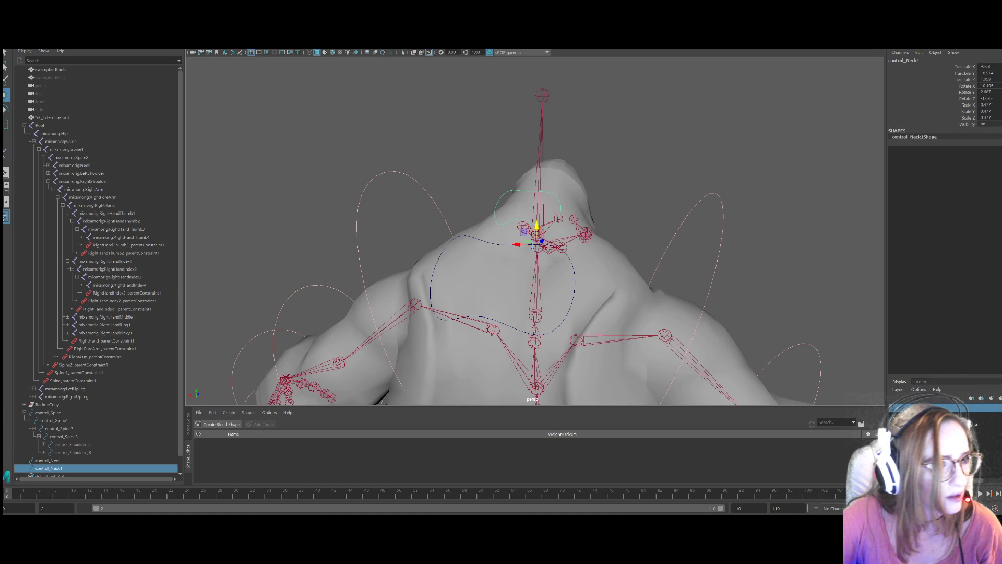
Freeze the transformations of the duplicated neck curve.
click(69, 8)
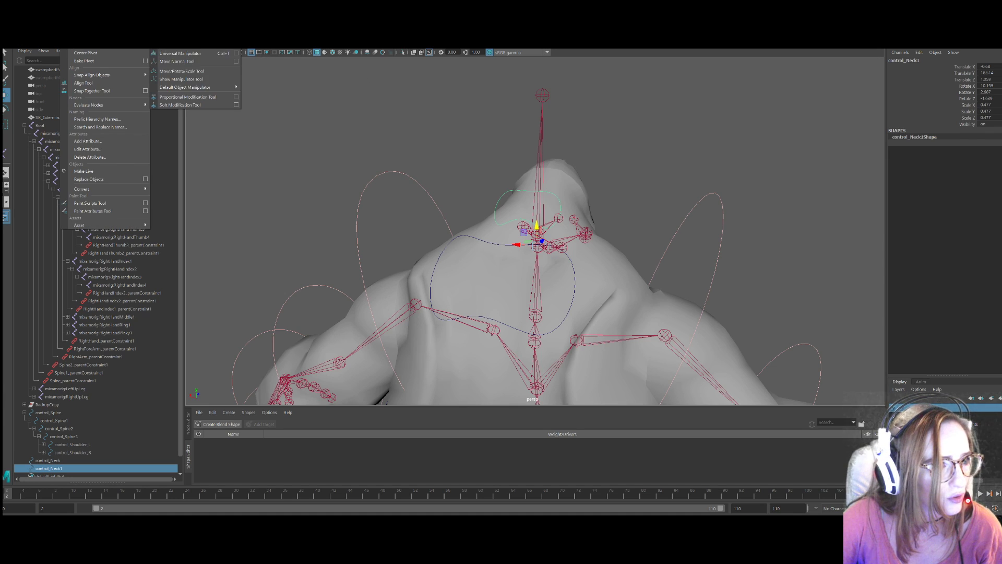
click(94, 37)
scroll(360, 96, down, 4)
alt+drag(362, 96, 316, 98)
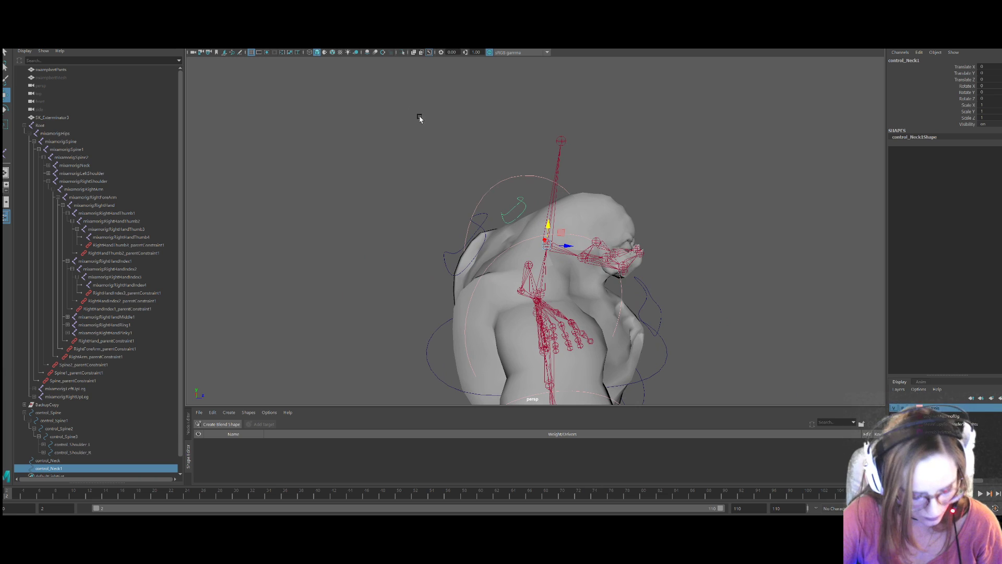
Check the joint at the base of the head and rename the duplicated curve control_TrueNeck.
key(q)
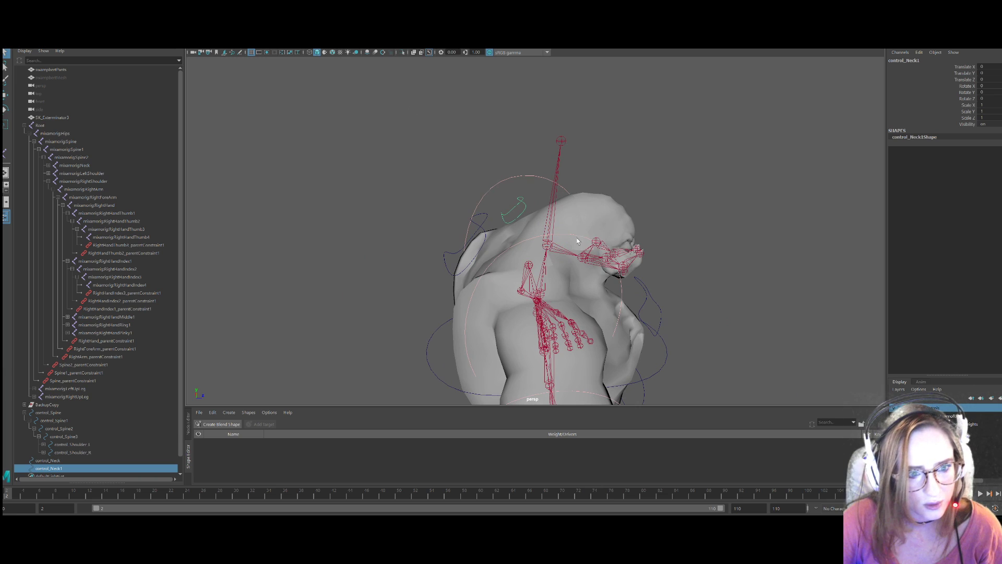
click(547, 249)
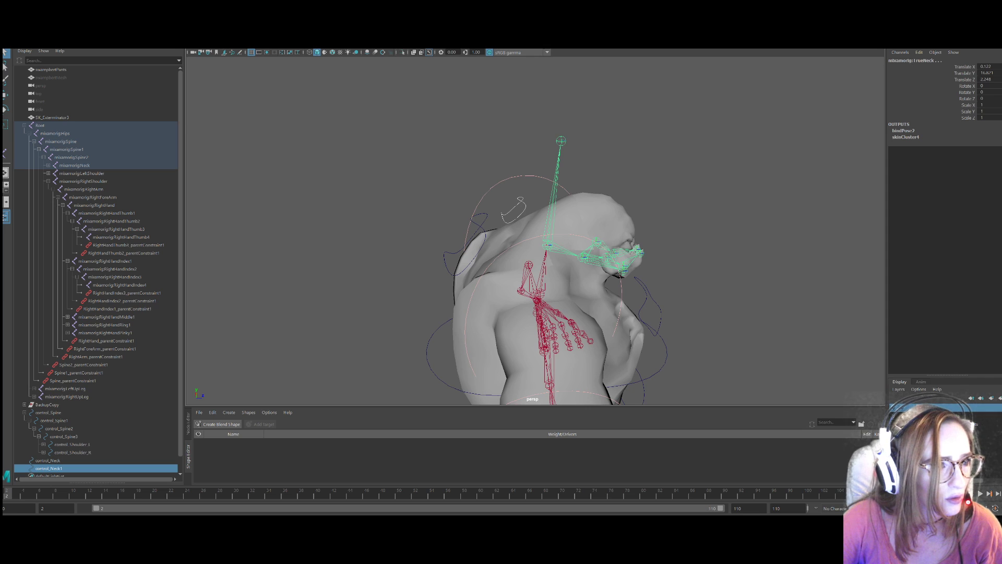
click(201, 43)
key(Escape)
scroll(70, 459, down, 1)
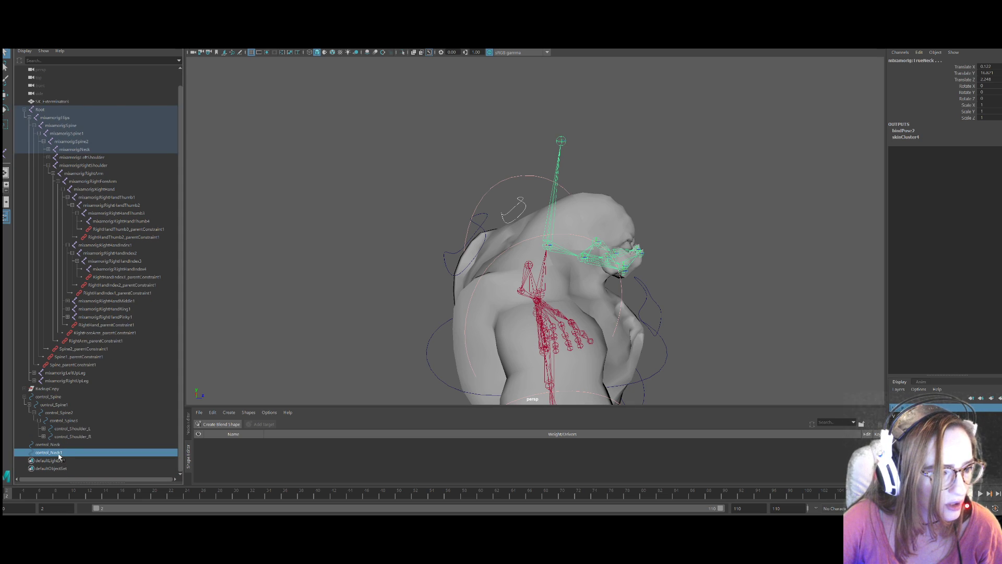
double_click(52, 452)
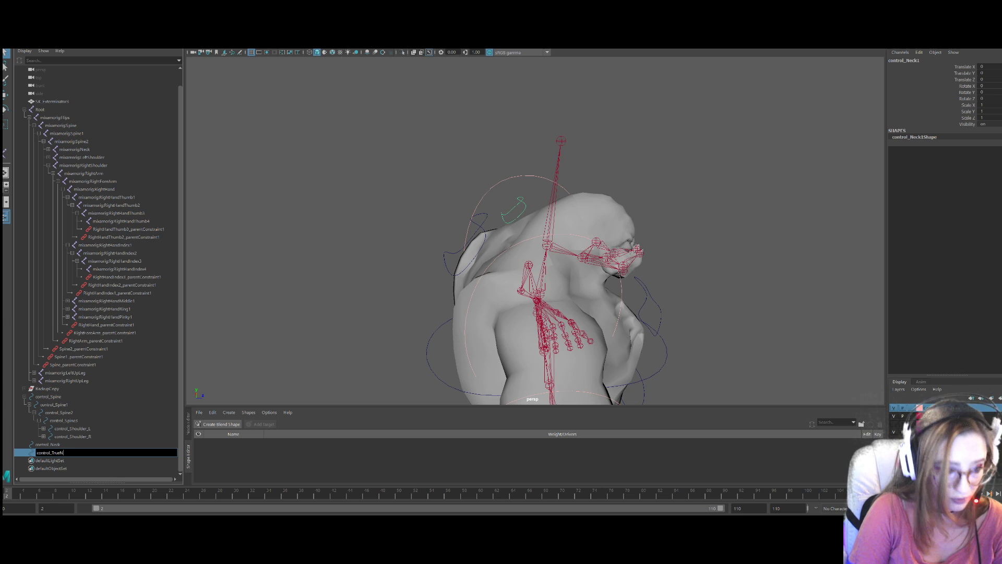
key(Return)
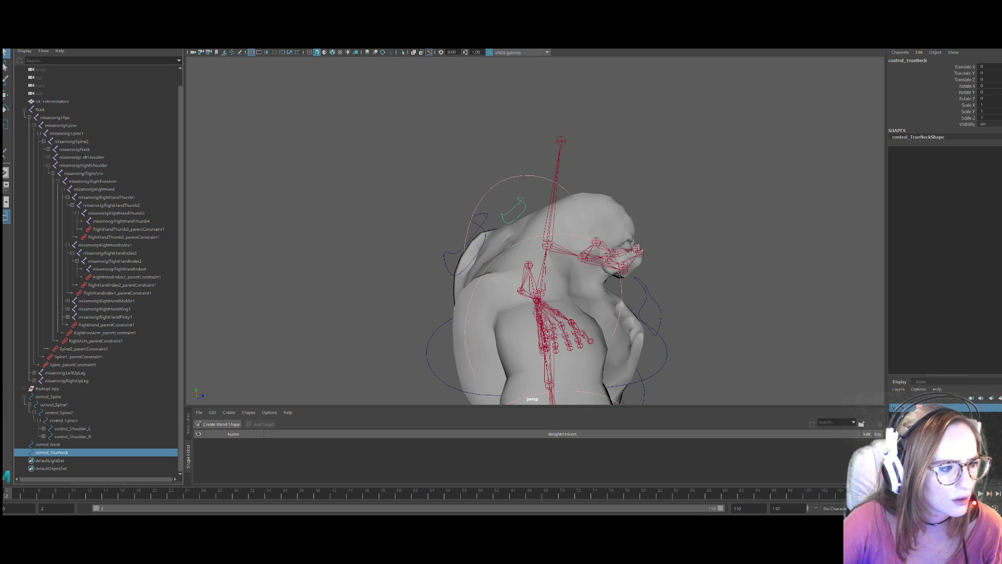
Parent-constrain the TrueNeck joint to control_TrueNeck with Maintain offset on and all translate and rotate axes.
click(351, 154)
click(524, 204)
click(548, 249)
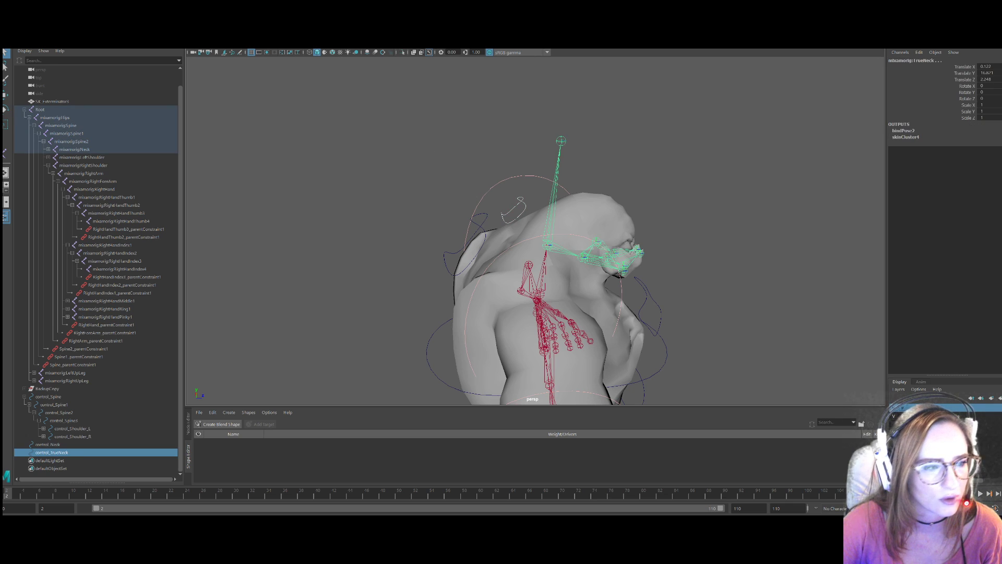
click(196, 1)
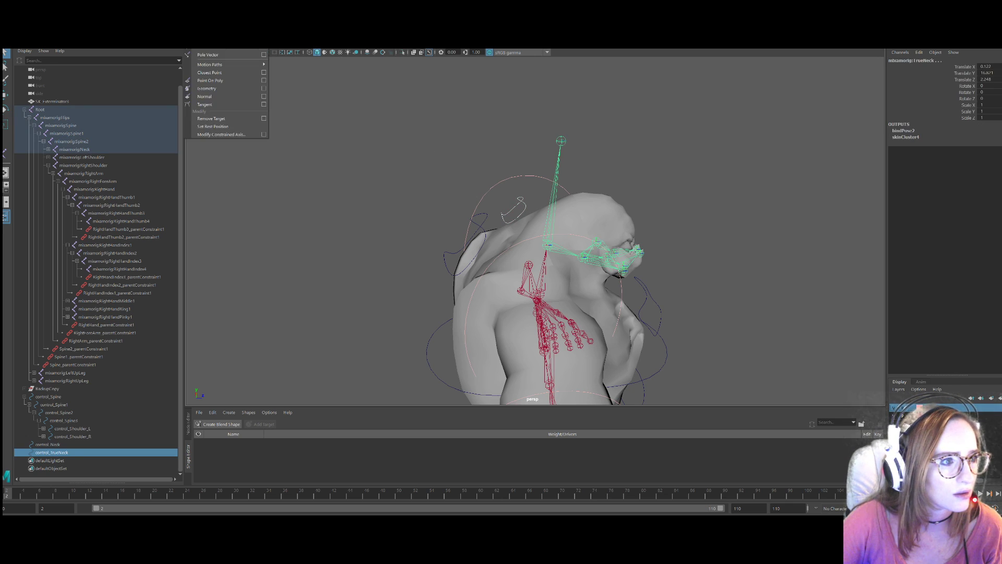
click(264, 15)
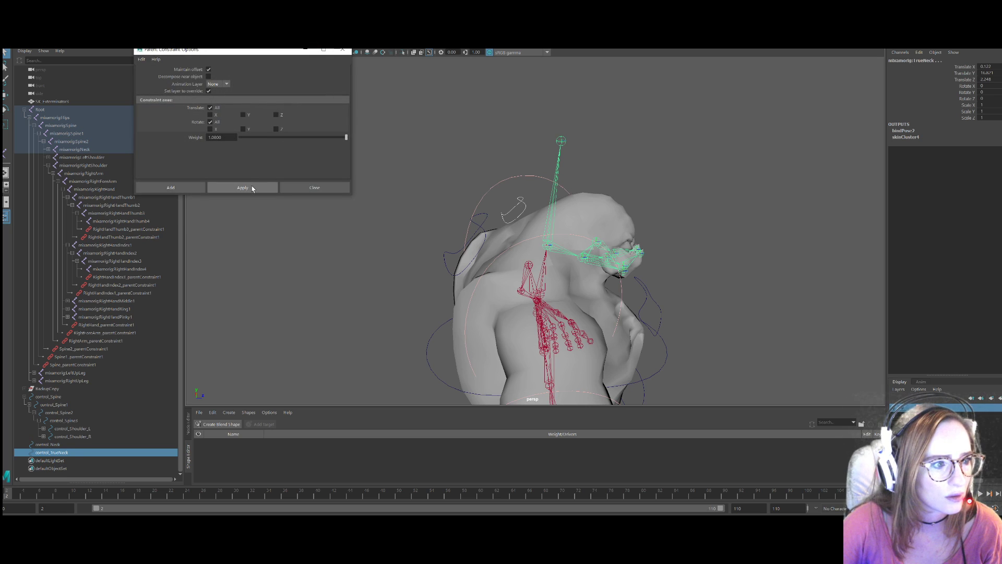
click(252, 188)
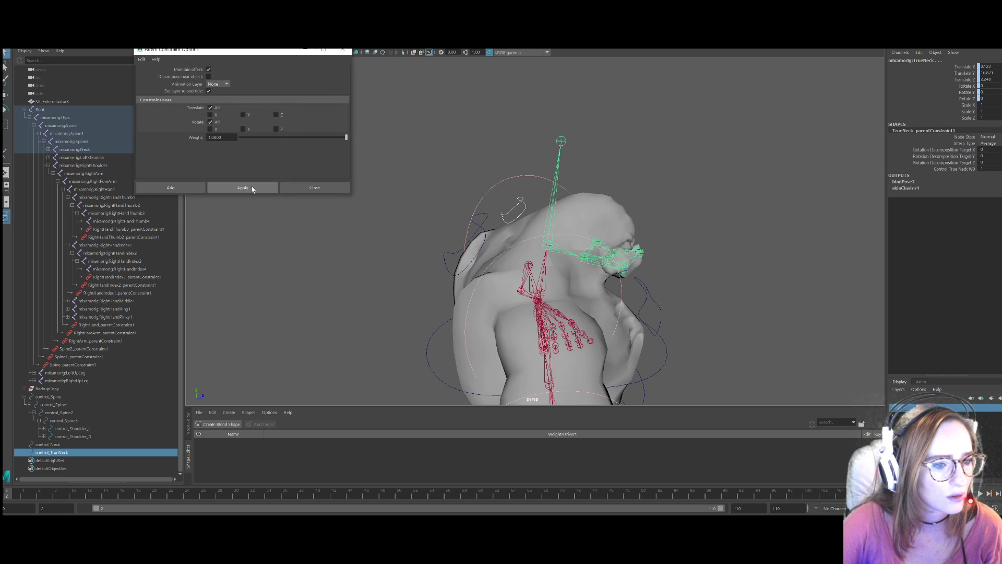
Test-rotate control_TrueNeck to check how the head joints follow, and undo the rotation.
click(524, 207)
key(e)
drag(556, 233, 530, 228)
key(ctrl+z)
Deselect everything, inspect the head and neck controls from several sides, and close the parent constraint options.
scroll(414, 229, down, 3)
click(428, 244)
alt+drag(428, 244, 511, 240)
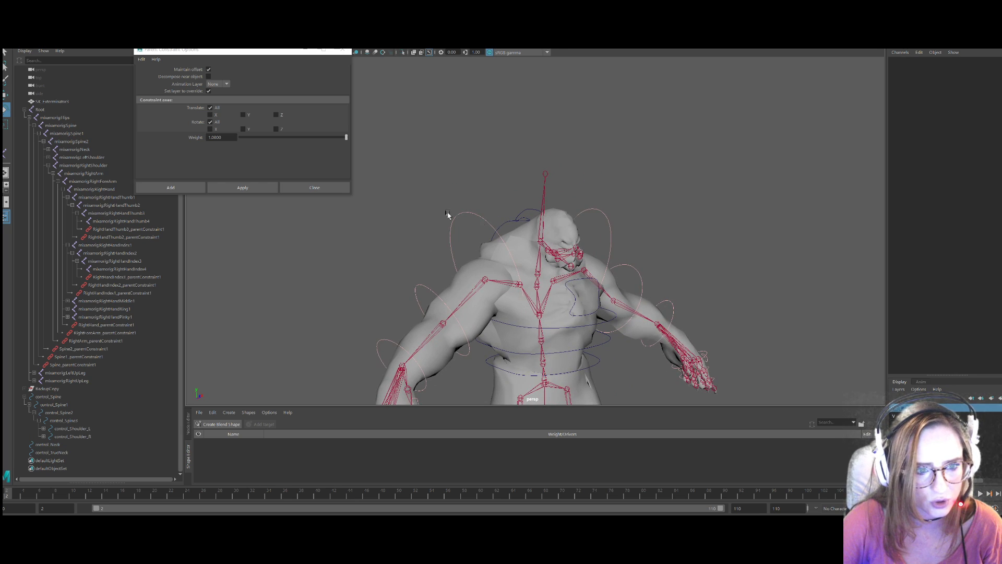
alt+drag(445, 213, 552, 213)
alt+drag(402, 230, 380, 219)
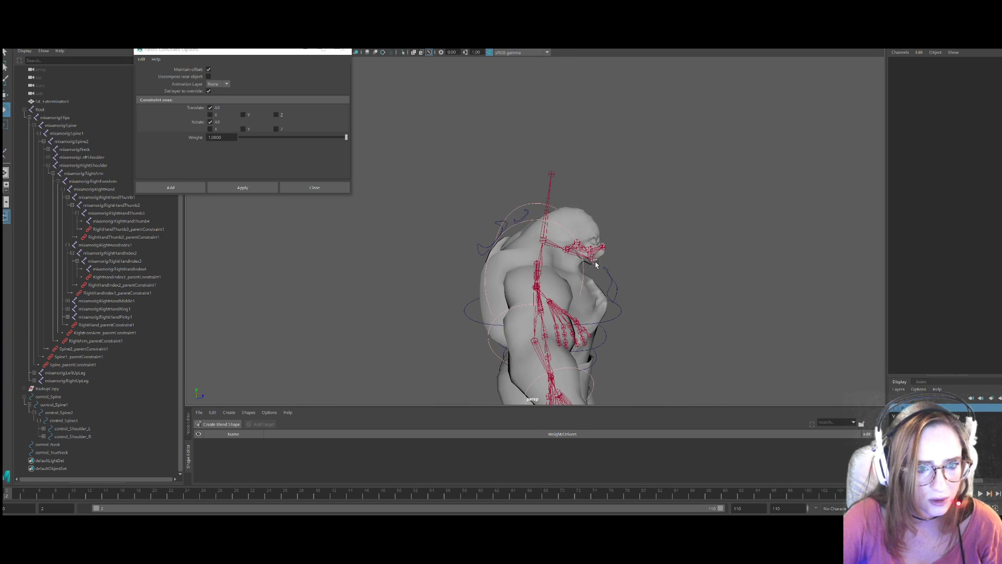
click(331, 191)
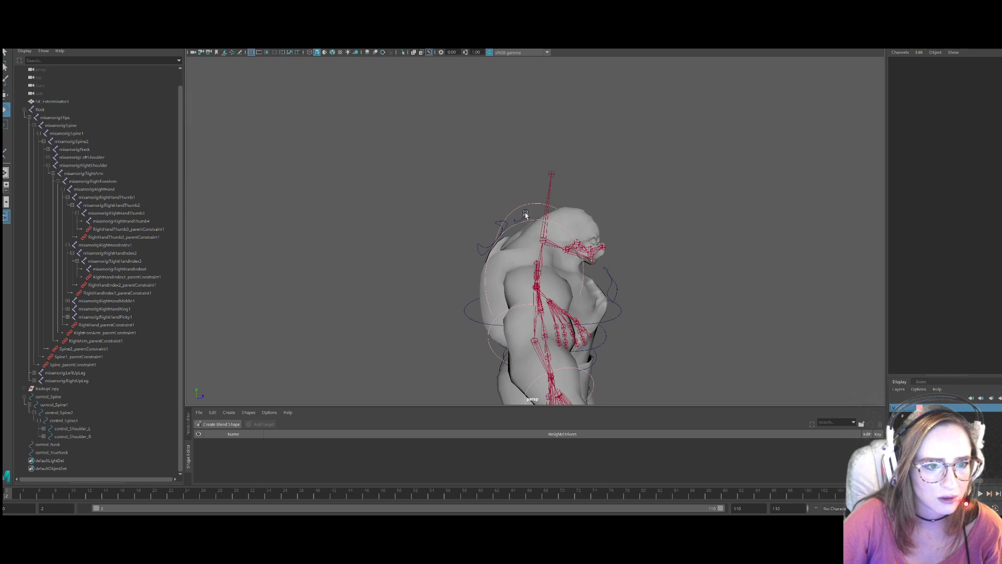
Duplicate control_TrueNeck and save the scene, accepting the student version notice.
click(527, 215)
key(w)
key(ctrl+d)
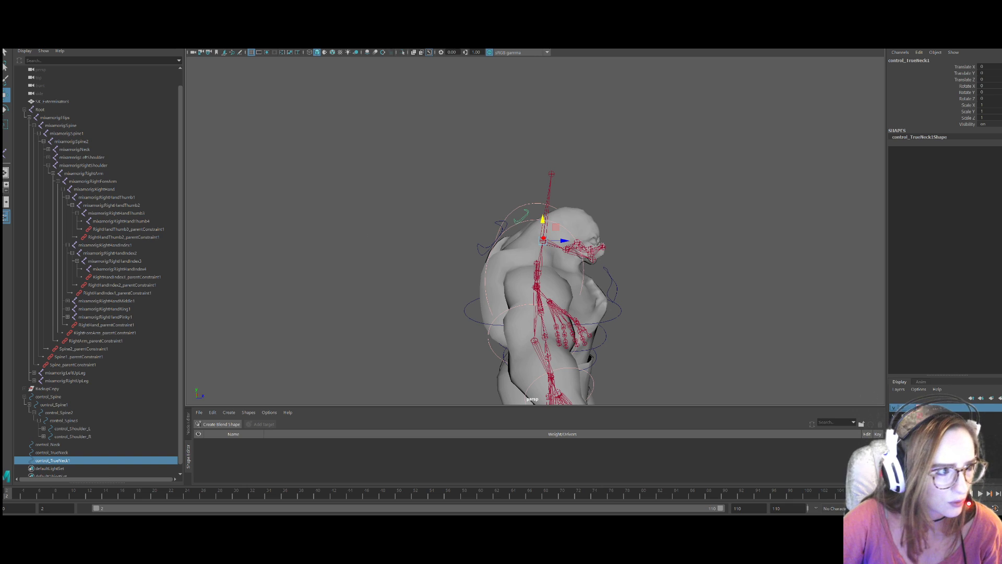
click(8, 3)
click(23, 26)
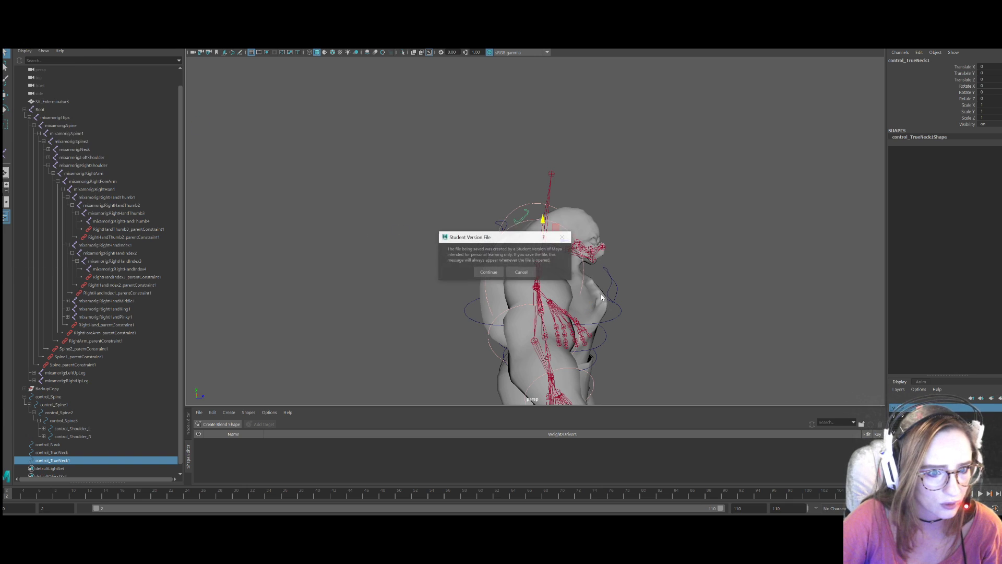
click(486, 274)
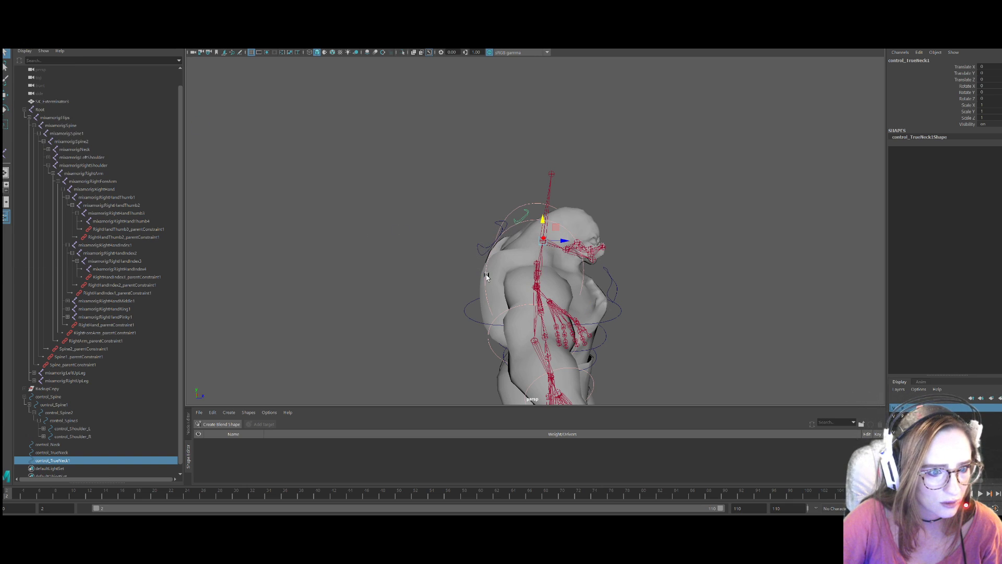
Rename the copy control_Chin and place it in front of the face, about 49 units along Z, rotated about -142° around X.
double_click(61, 462)
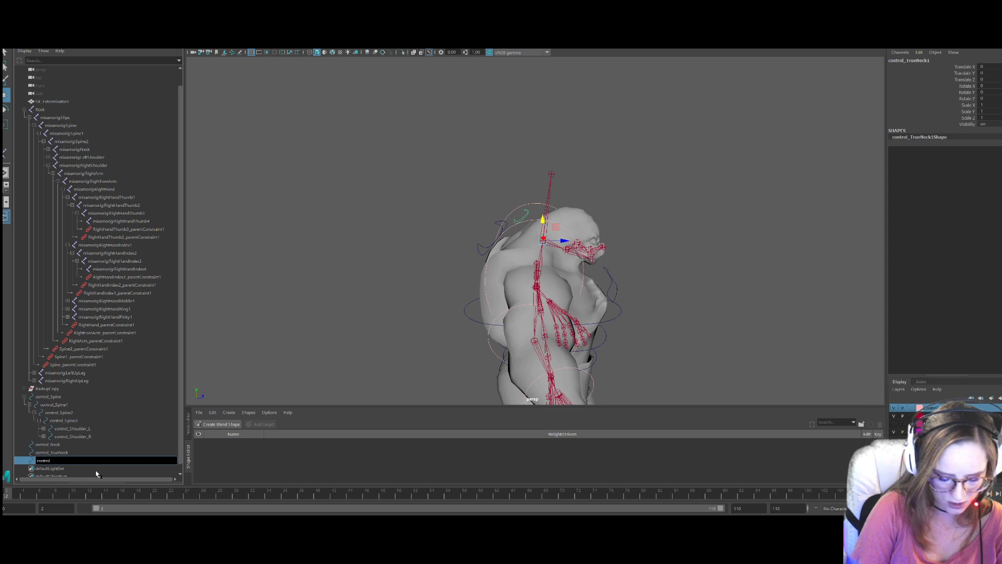
key(Return)
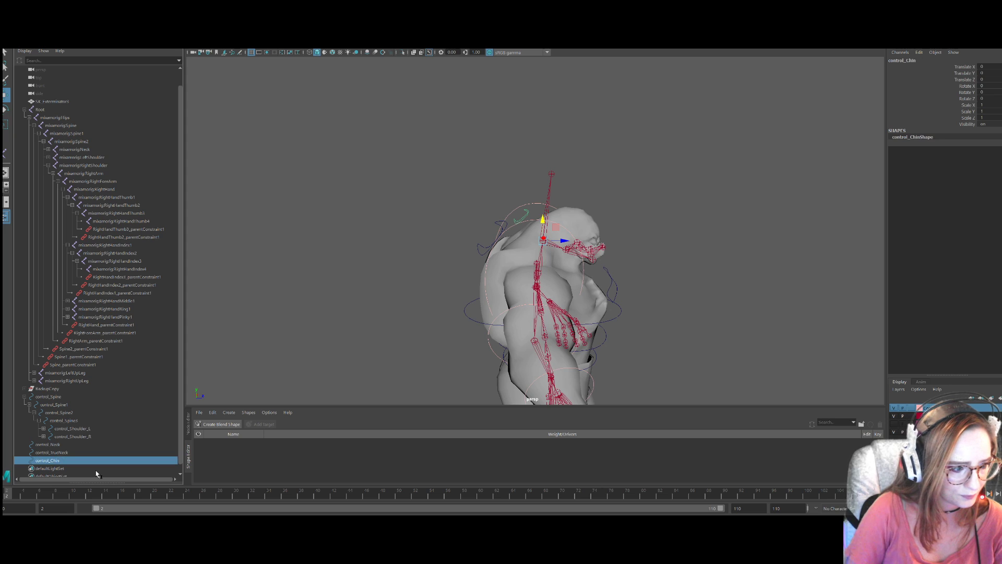
drag(564, 241, 667, 263)
alt+drag(665, 282, 645, 291)
key(e)
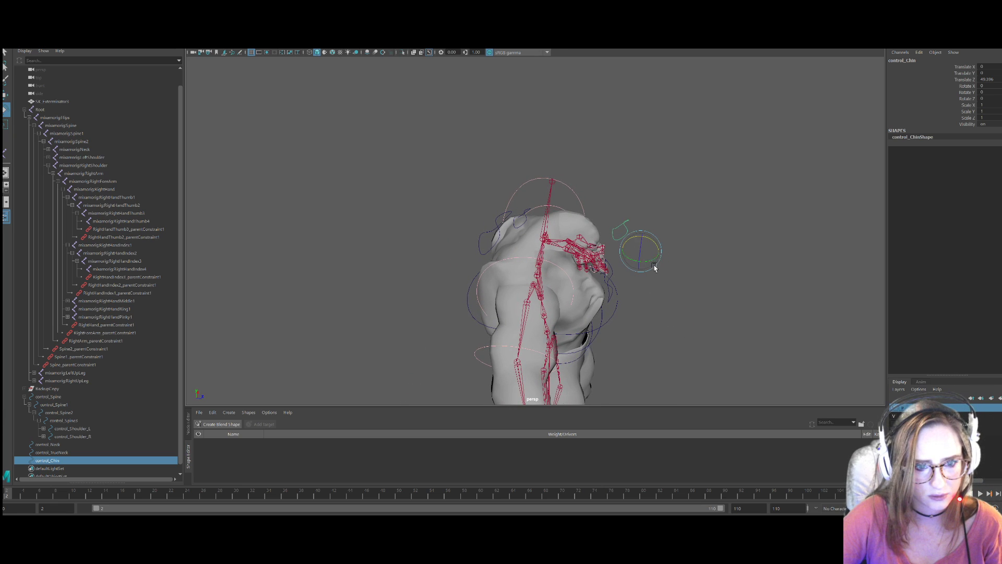
drag(653, 241, 637, 303)
key(super)
text(word)
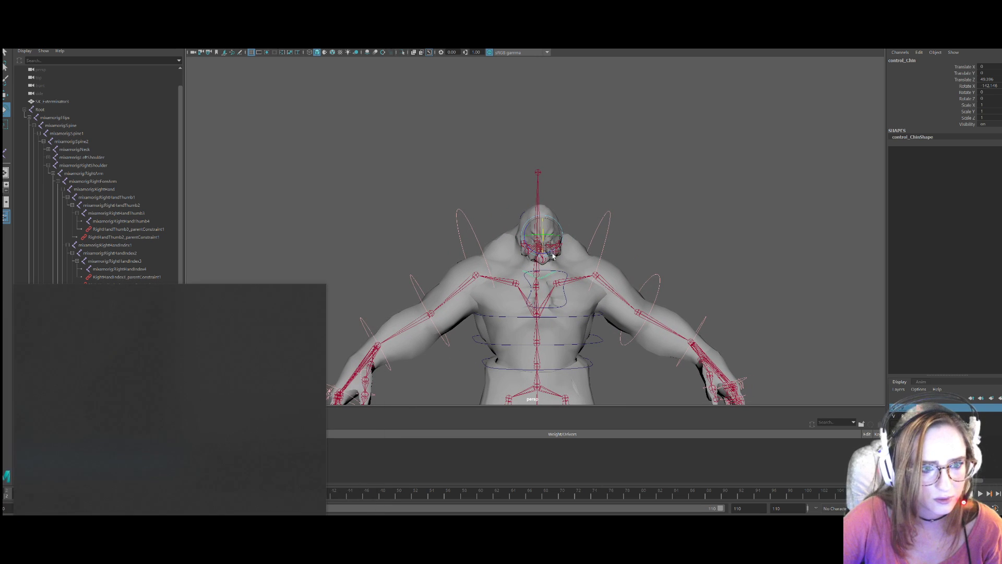
key(Return)
Move control_Chin down beneath the jaw, to about 2.8 units along Y and 23 along Z, turning it slightly around Y.
key(w)
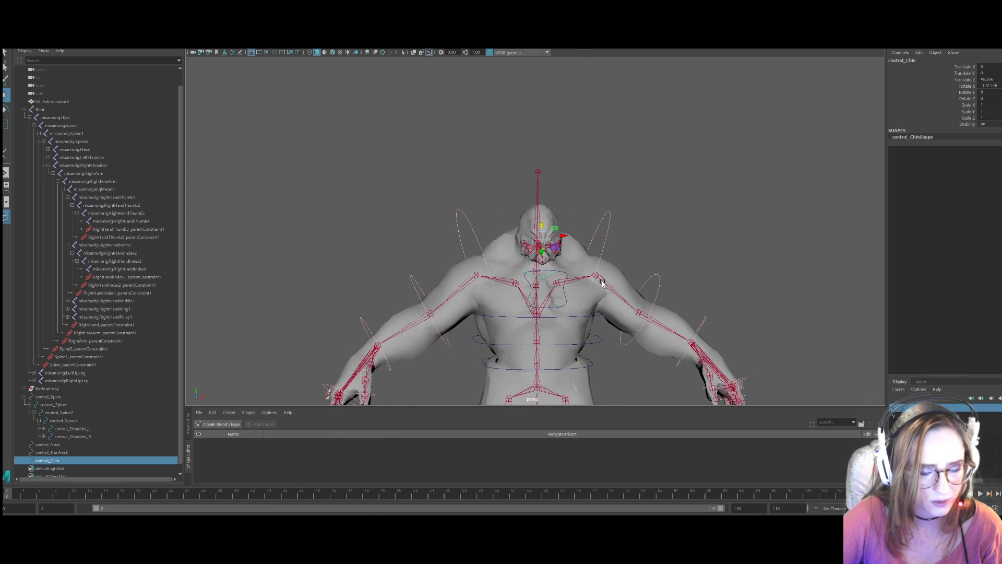
scroll(601, 282, up, 5)
alt+drag(610, 312, 703, 298)
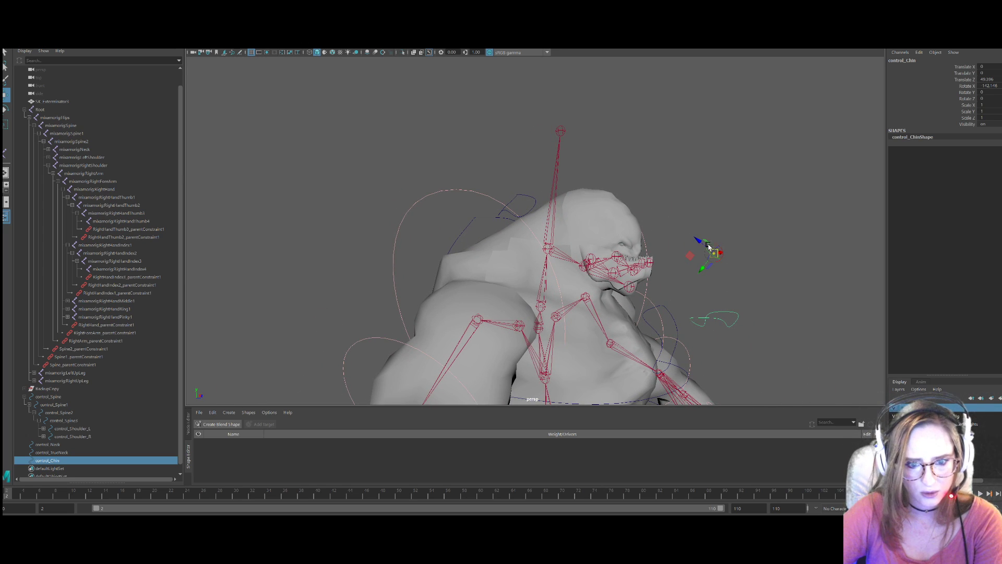
drag(721, 250, 731, 319)
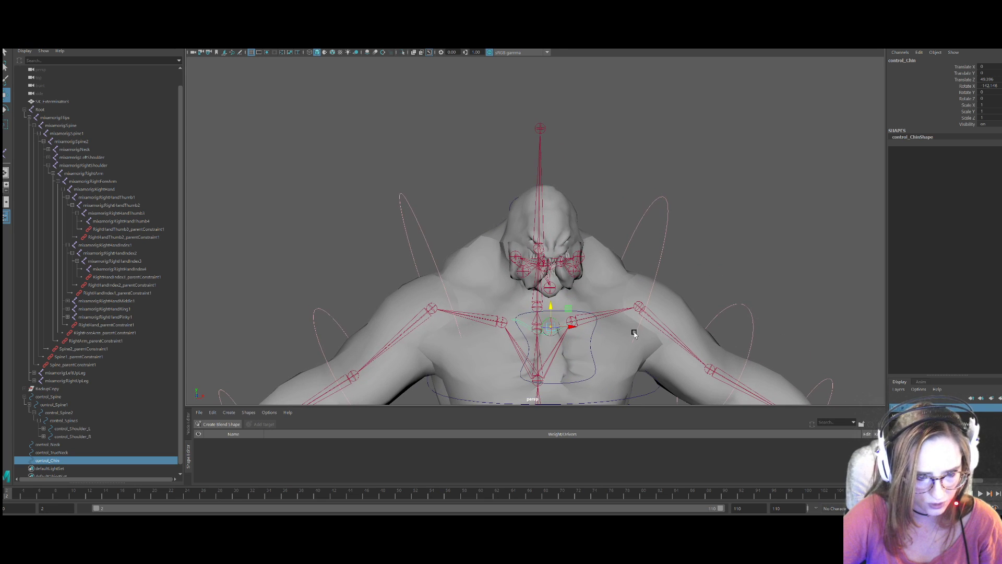
mouse_move(571, 328)
mouse_down()
mouse_move(584, 329)
mouse_move(561, 332)
mouse_up()
middle_drag(561, 332, 556, 316)
alt+drag(556, 316, 595, 314)
drag(528, 286, 648, 322)
key(e)
key(w)
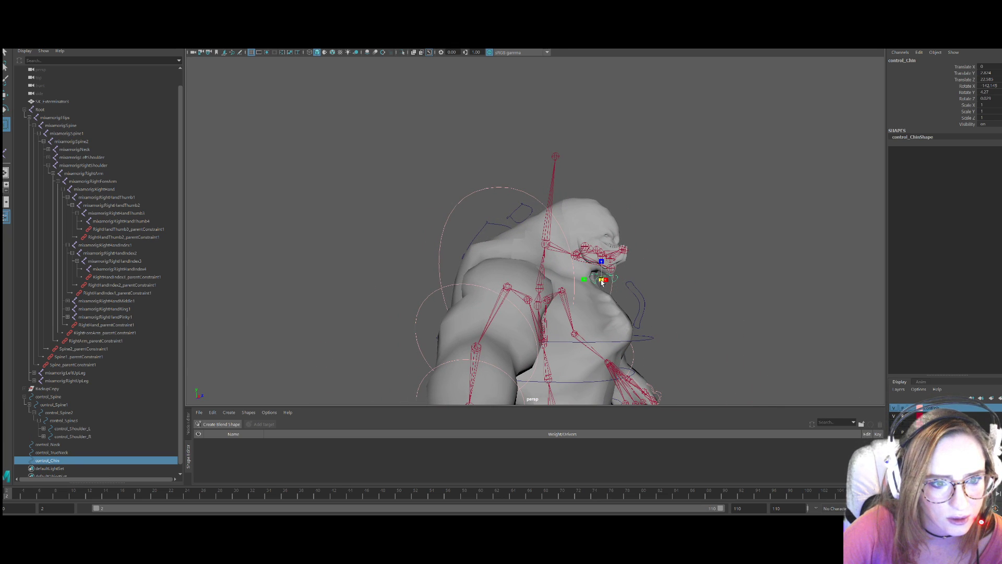
Scale control_Chin down uniformly and center it sideways under the chin, at about 2 units along X.
drag(602, 279, 628, 257)
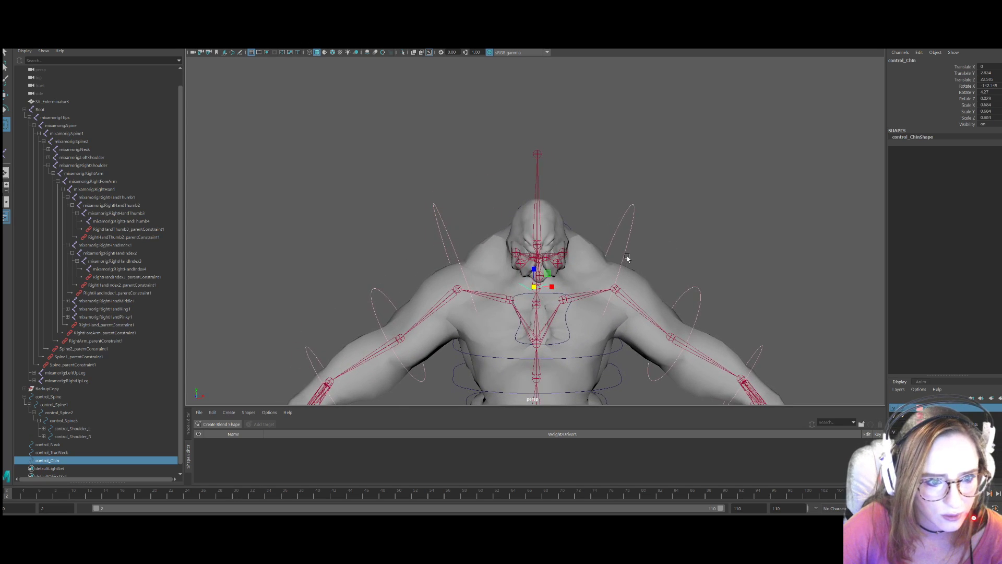
key(w)
drag(554, 288, 618, 318)
scroll(645, 294, up, 5)
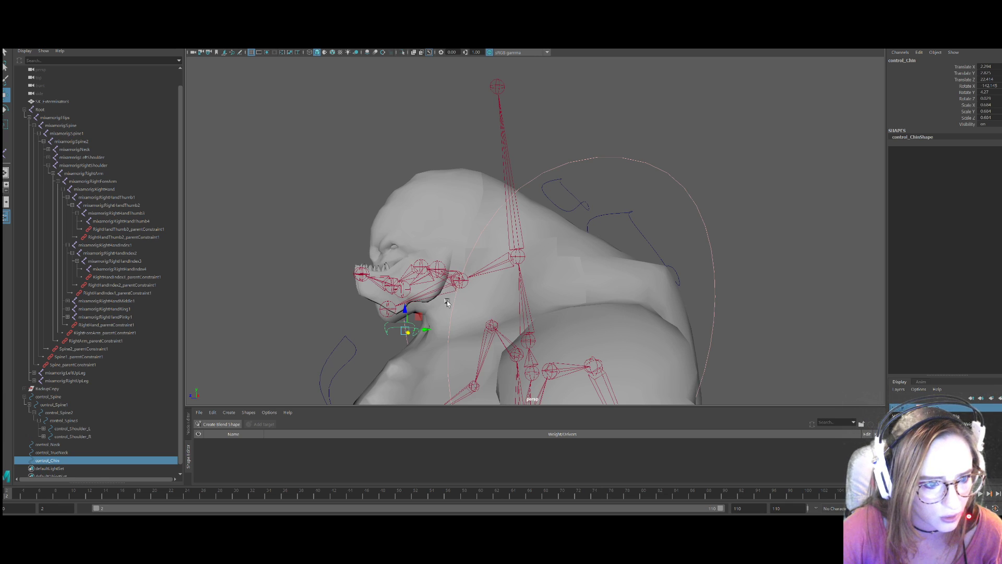
alt+drag(444, 334, 496, 333)
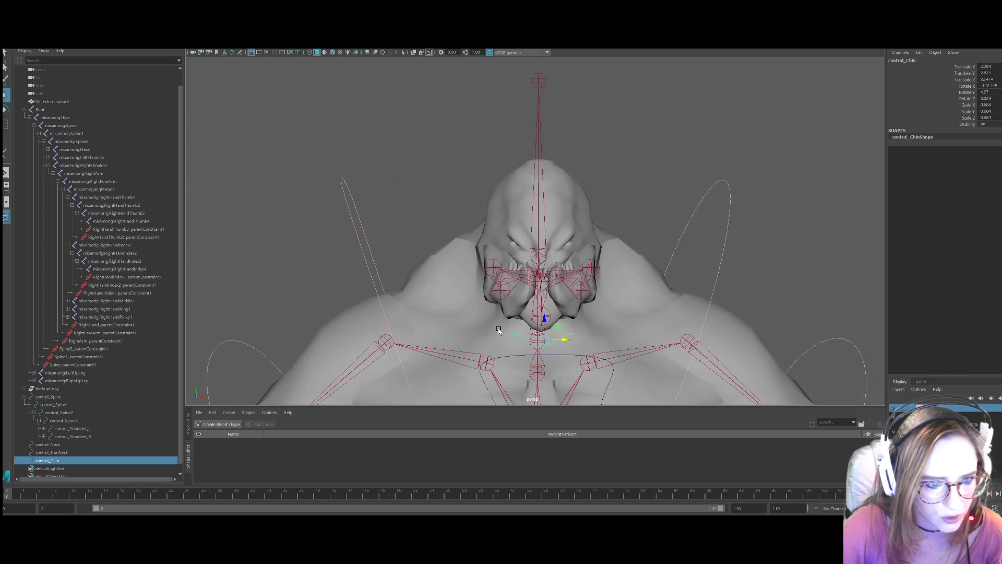
mouse_move(600, 324)
alt+mouse_down()
mouse_move(578, 322)
mouse_move(596, 321)
alt+mouse_up()
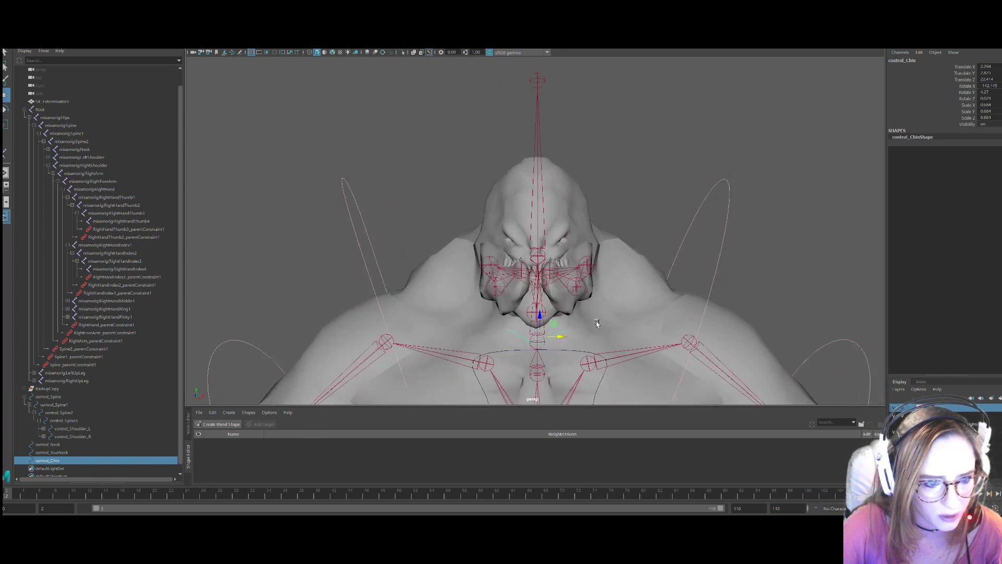
scroll(590, 326, up, 5)
alt+drag(590, 368, 523, 193)
drag(420, 186, 425, 186)
alt+drag(499, 239, 532, 234)
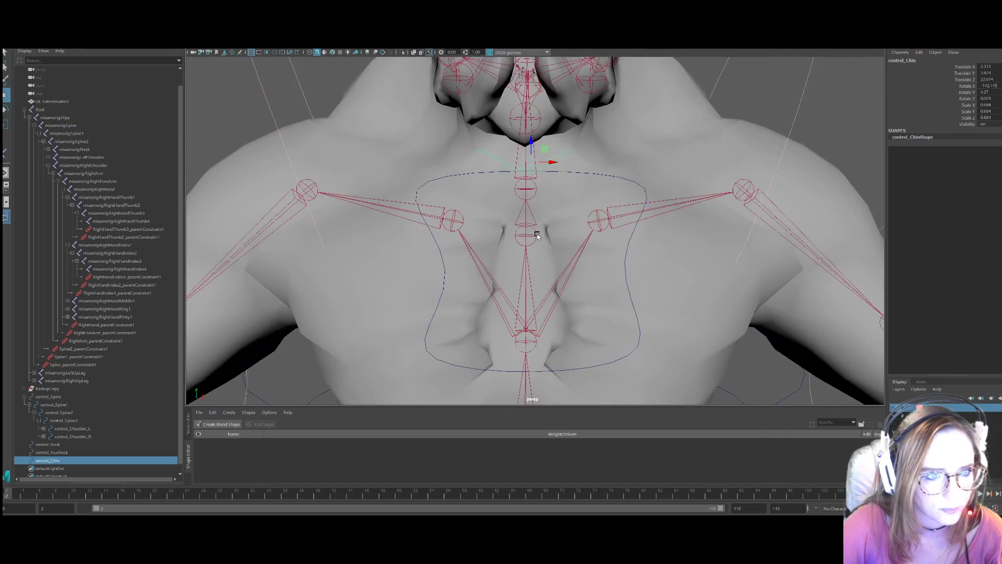
scroll(538, 238, up, 2)
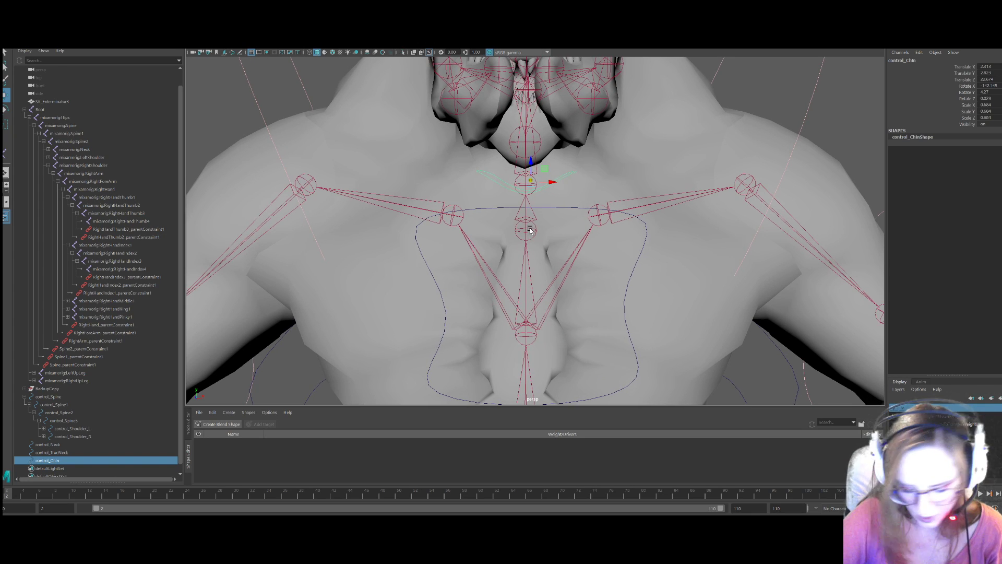
Move control_Chin's pivot onto the chin joint and freeze the control's transformations.
drag(531, 168, 523, 132)
alt+drag(588, 170, 565, 170)
drag(419, 150, 393, 154)
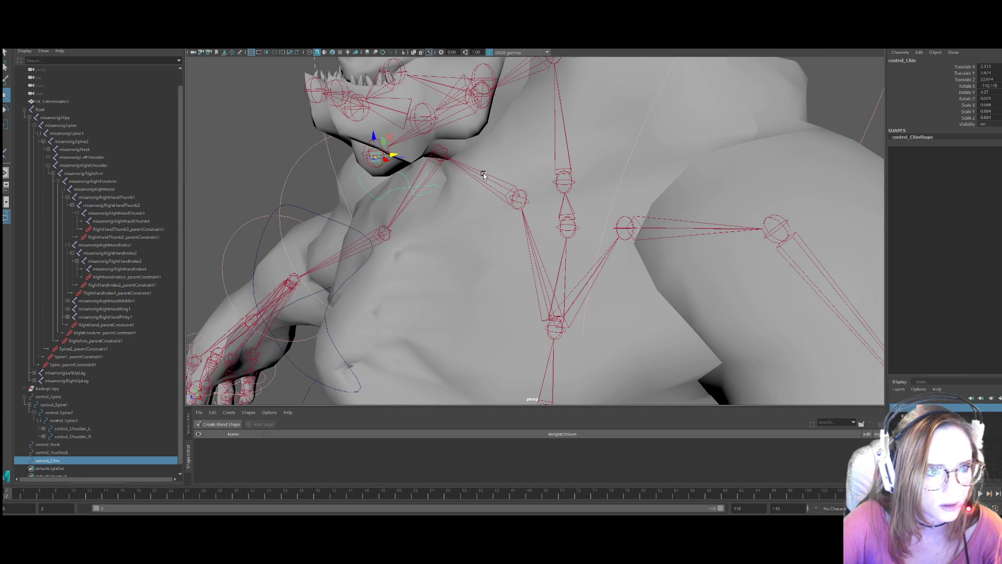
alt+drag(452, 193, 493, 189)
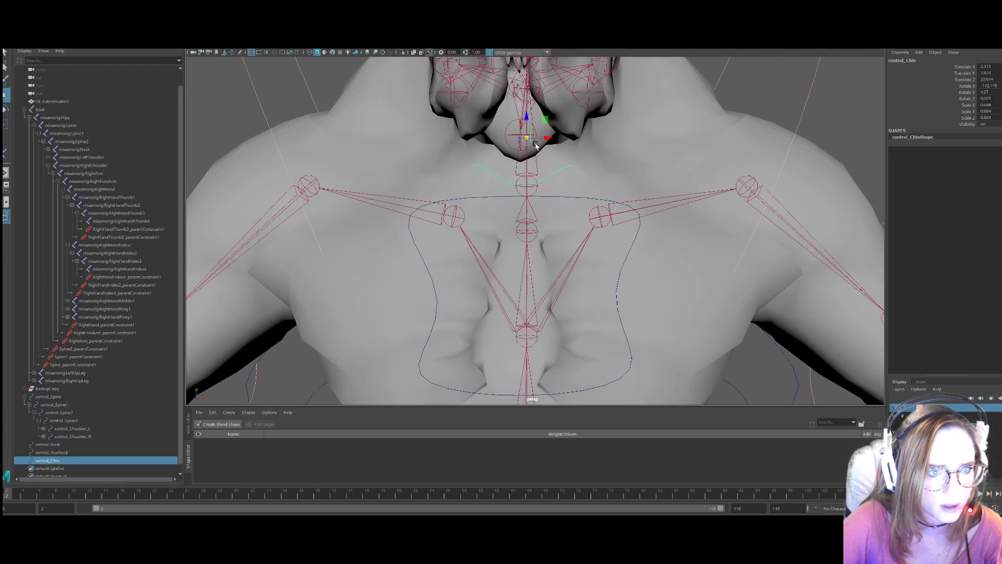
drag(538, 137, 521, 116)
alt+drag(582, 158, 534, 158)
alt+drag(381, 140, 526, 184)
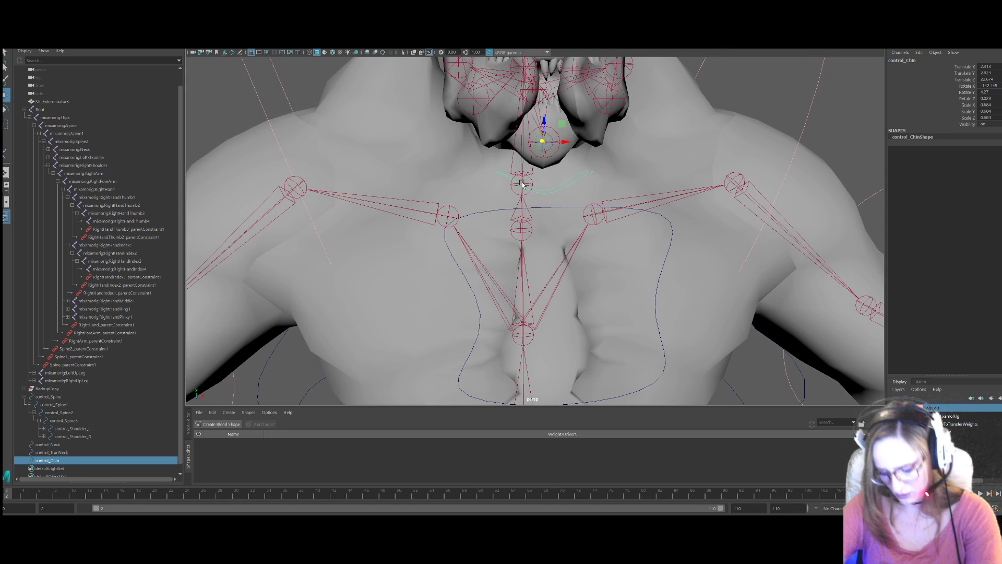
click(69, 3)
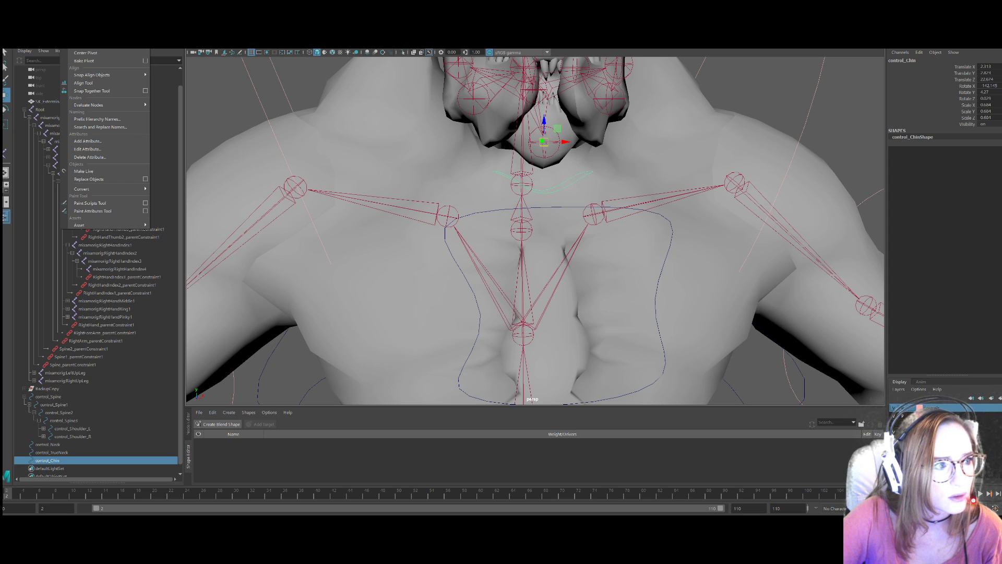
click(86, 37)
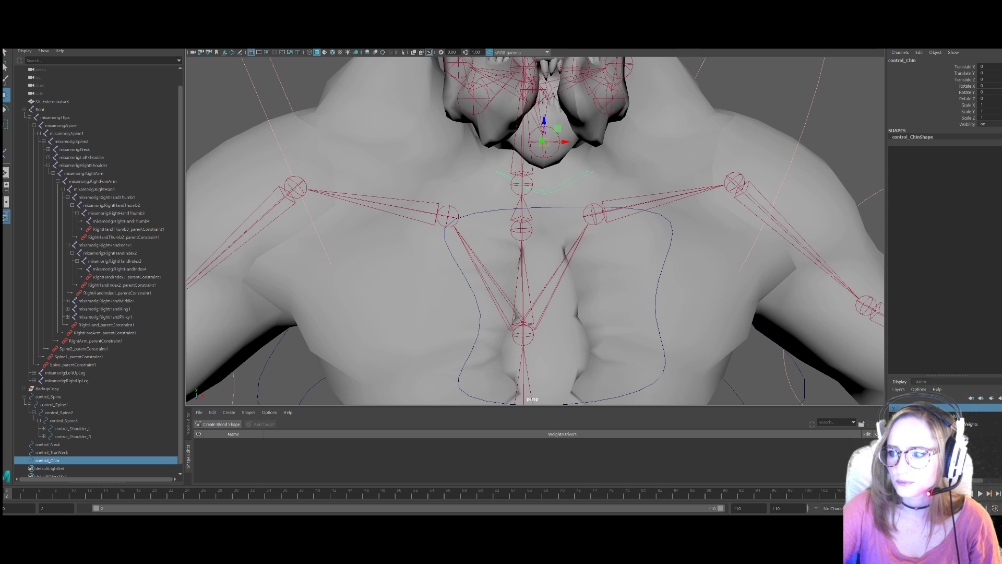
Parent-constrain the chin joint to control_Chin with Maintain Offset on and all translate and rotate axes constrained.
alt+drag(522, 214, 543, 212)
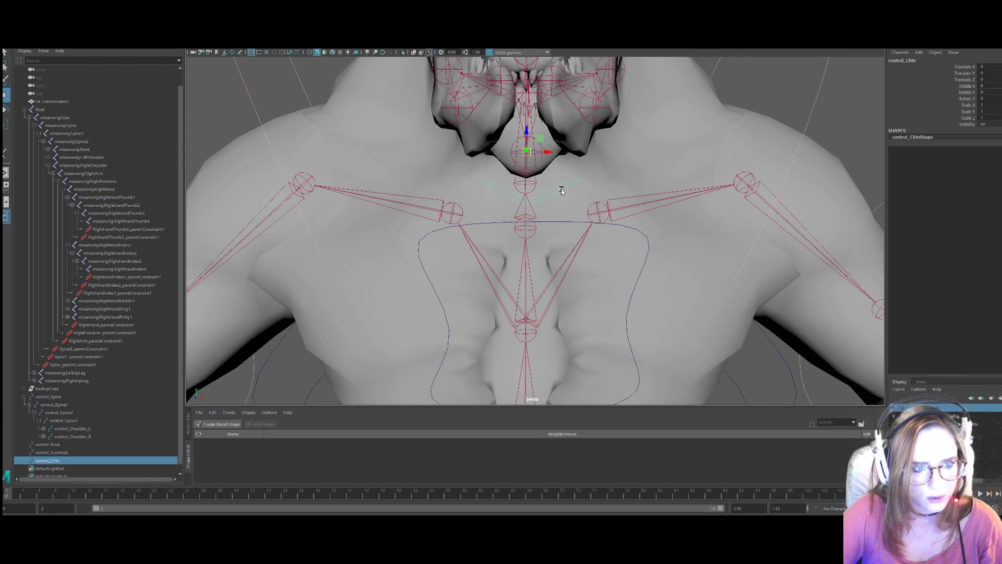
key(q)
click(540, 154)
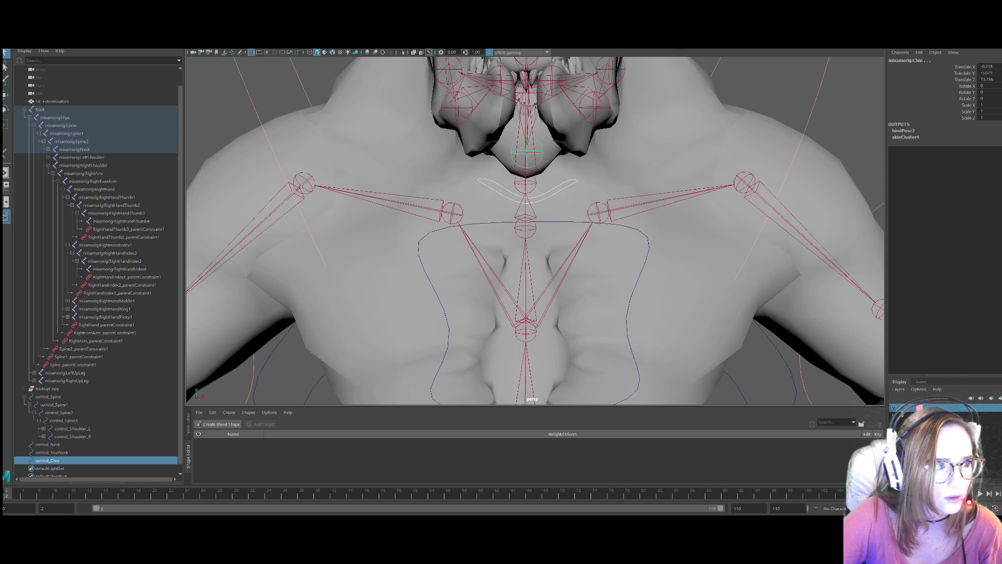
click(197, 2)
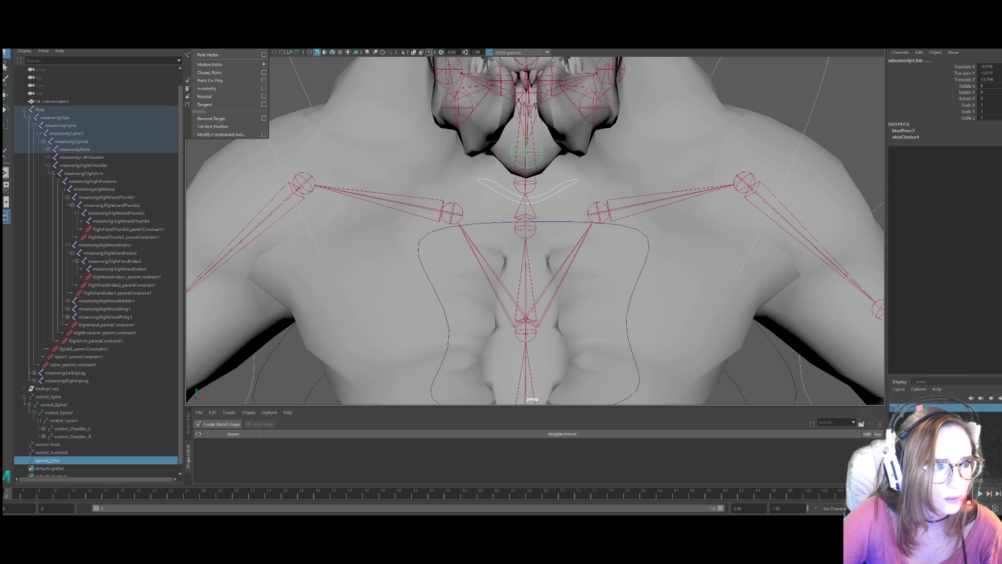
click(264, 15)
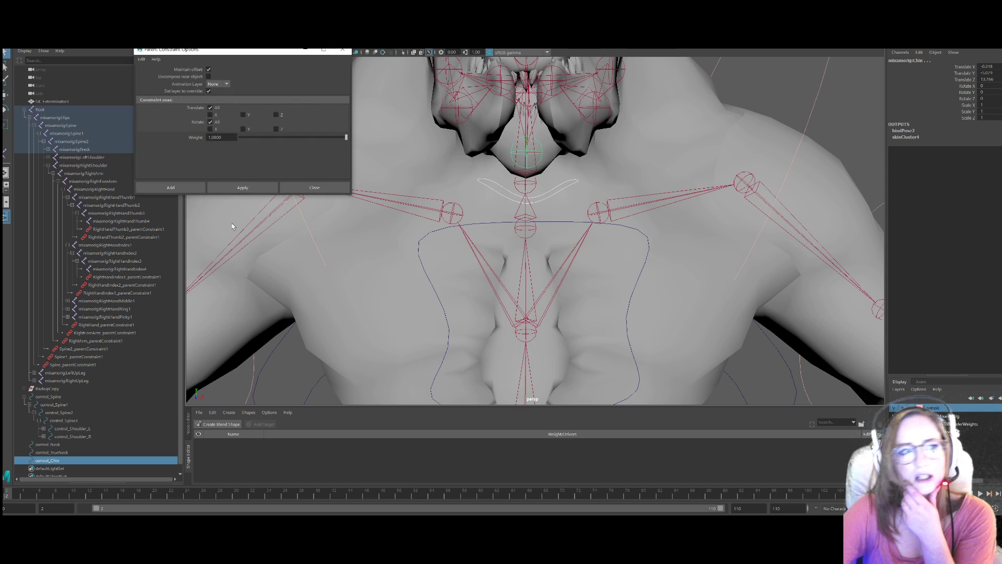
click(243, 188)
click(313, 188)
Test-move and test-rotate control_Chin to check how the jaw follows, undoing each change.
click(561, 191)
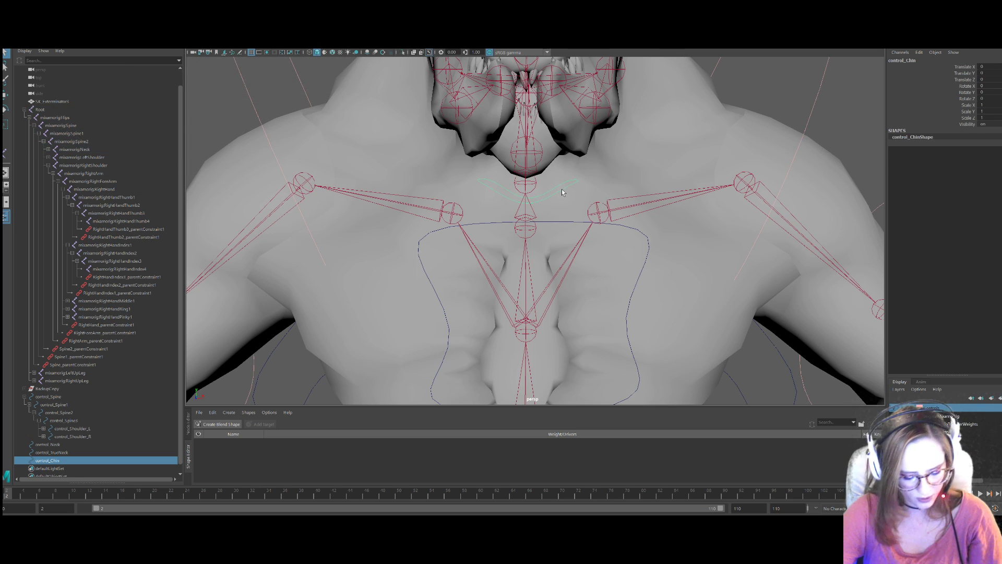
click(564, 193)
click(563, 193)
key(w)
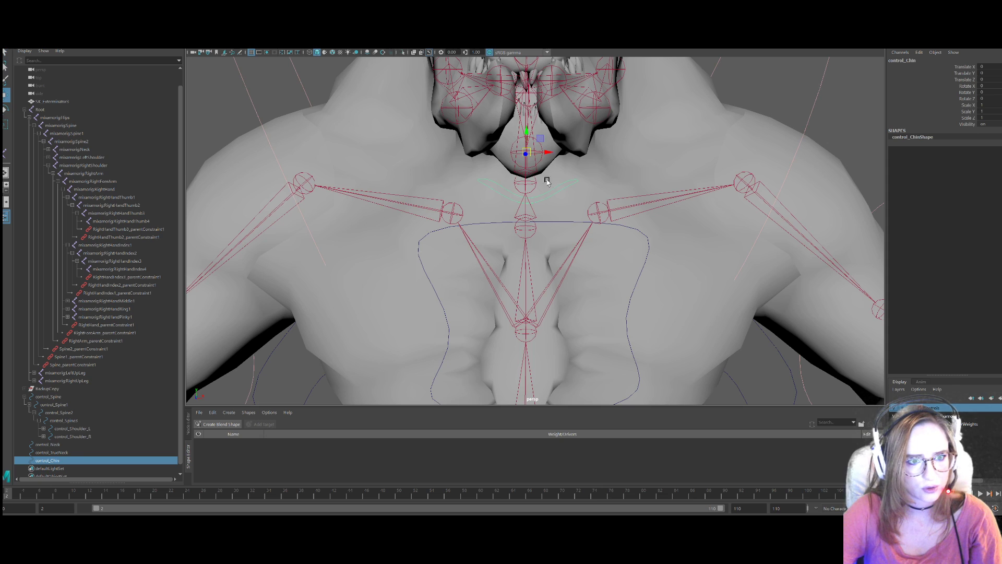
drag(527, 145, 526, 145)
key(ctrl+z)
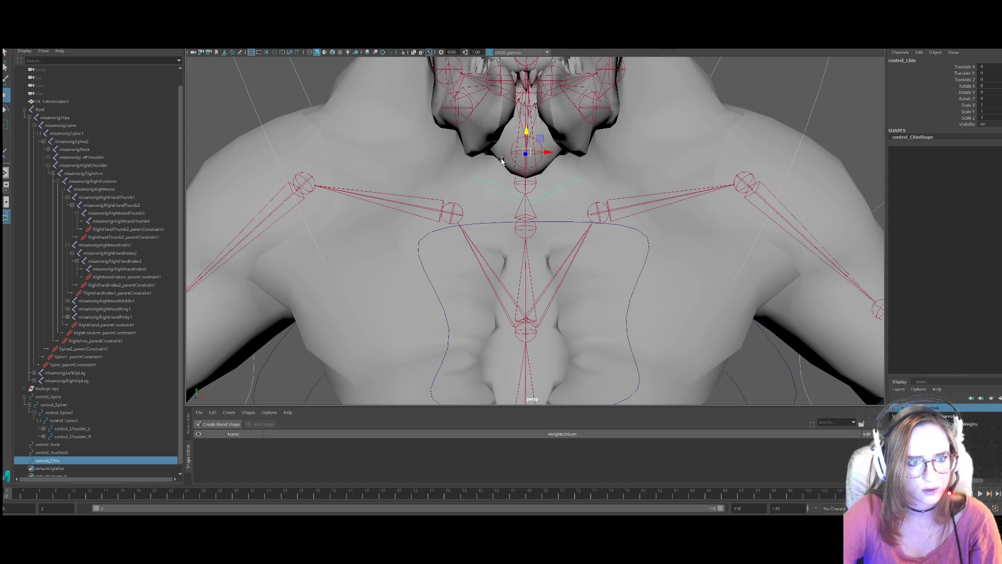
key(e)
alt+drag(608, 192, 584, 193)
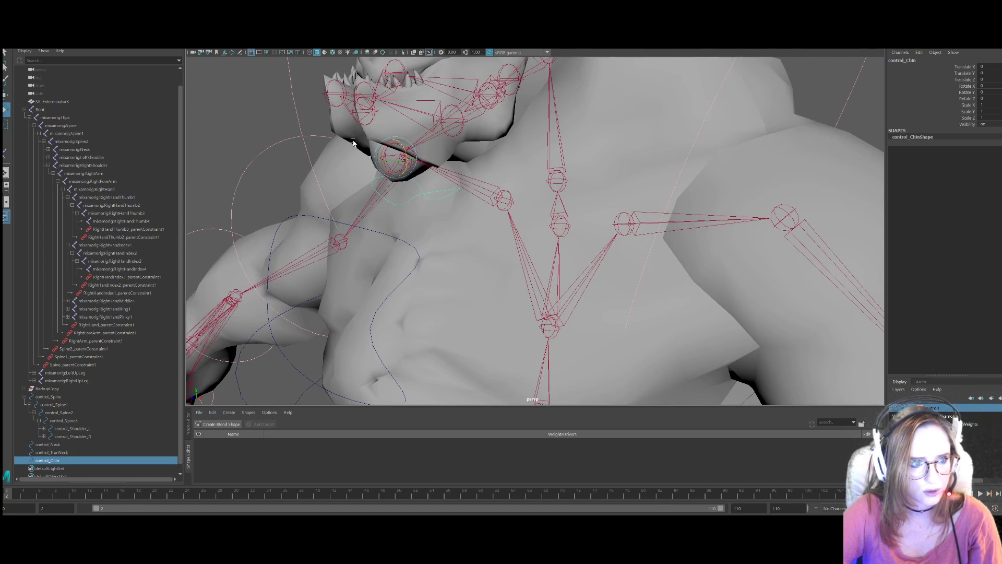
drag(384, 152, 385, 157)
key(ctrl+z)
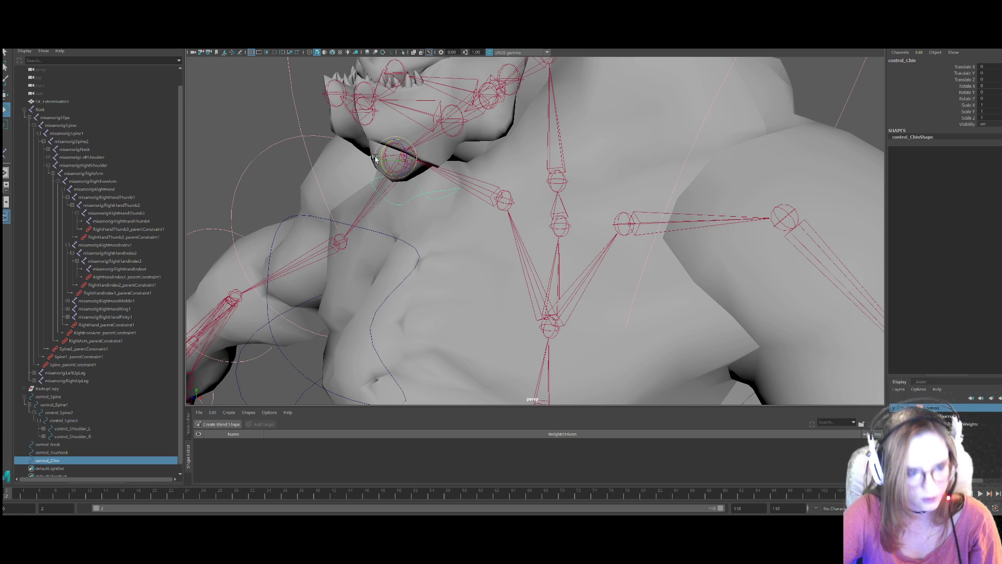
Parent control_Chin under control_TrueNeck in the scene hierarchy.
scroll(375, 164, down, 8)
alt+drag(315, 156, 332, 150)
click(332, 150)
scroll(107, 477, down, 1)
alt+drag(599, 258, 493, 222)
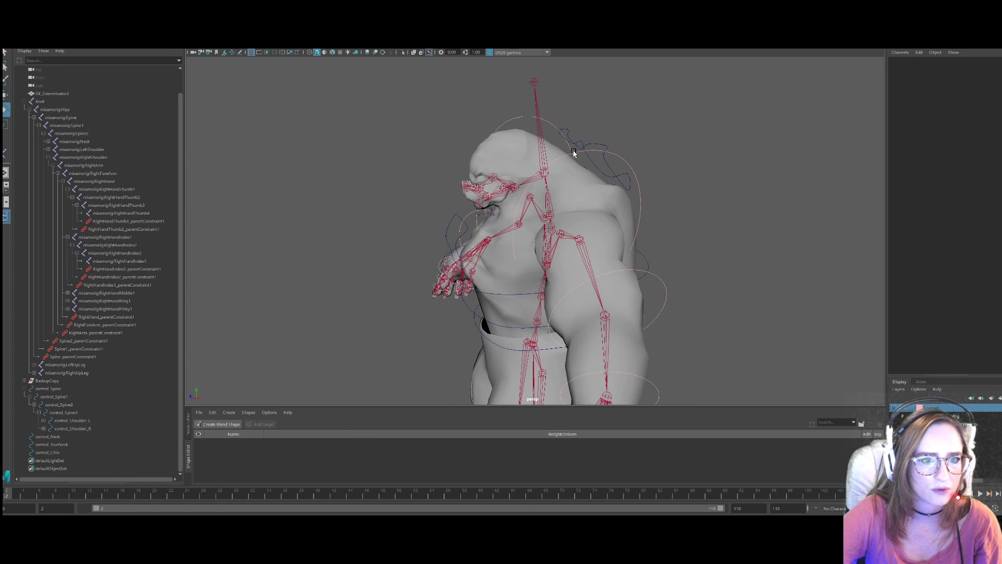
click(58, 452)
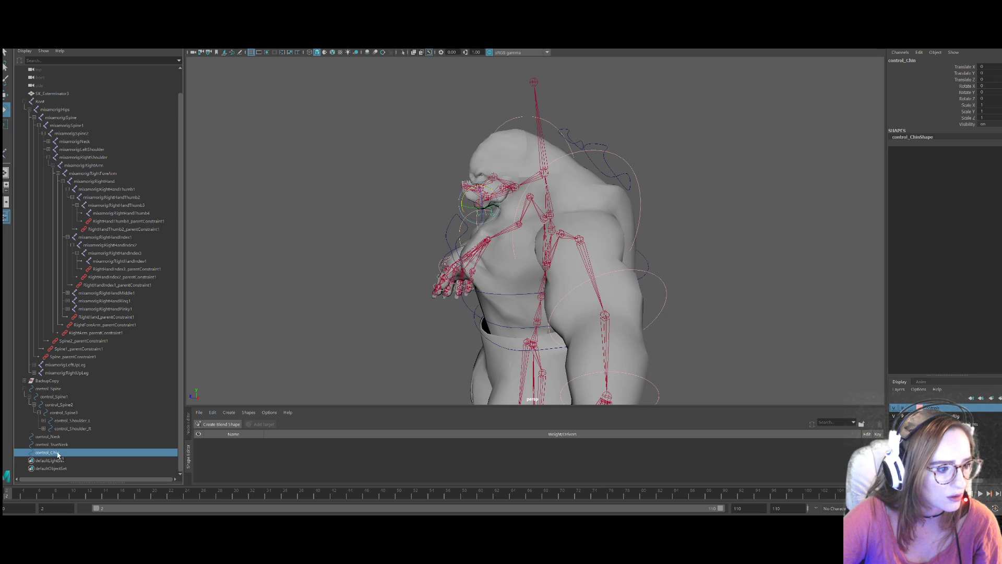
middle_drag(56, 457, 60, 445)
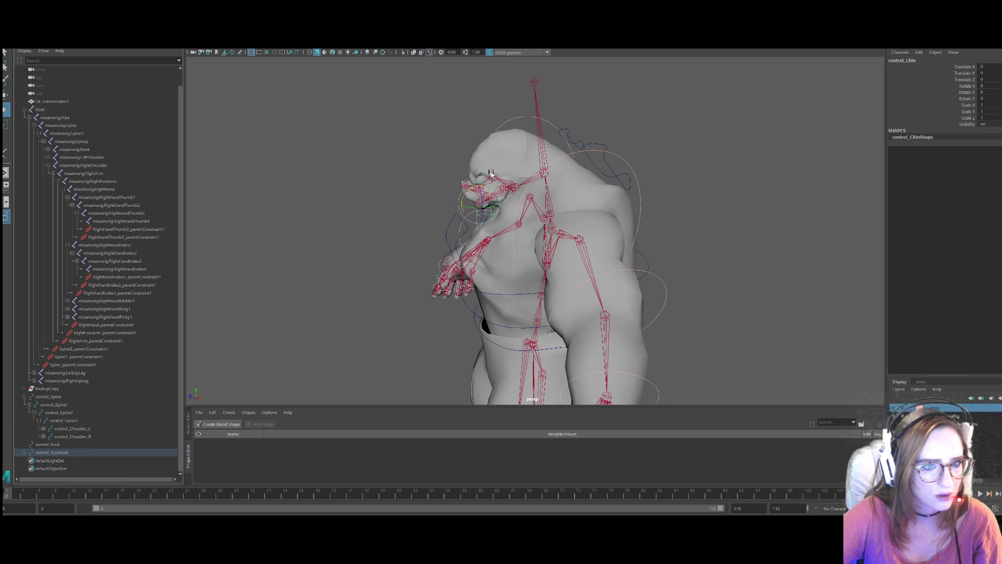
Test-rotate control_TrueNeck to check that the chin control follows, and undo the rotation.
click(582, 144)
drag(544, 162, 339, 155)
key(ctrl+z)
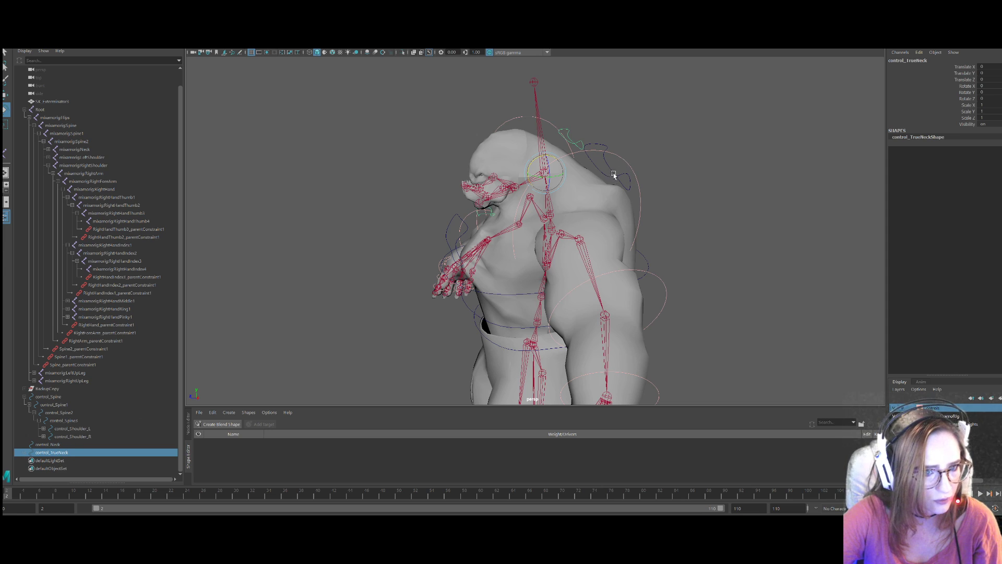
Parent control_TrueNeck under control_Neck, and control_Neck under control_Spine.
middle_drag(57, 445, 56, 445)
click(57, 453)
alt+drag(414, 335, 548, 313)
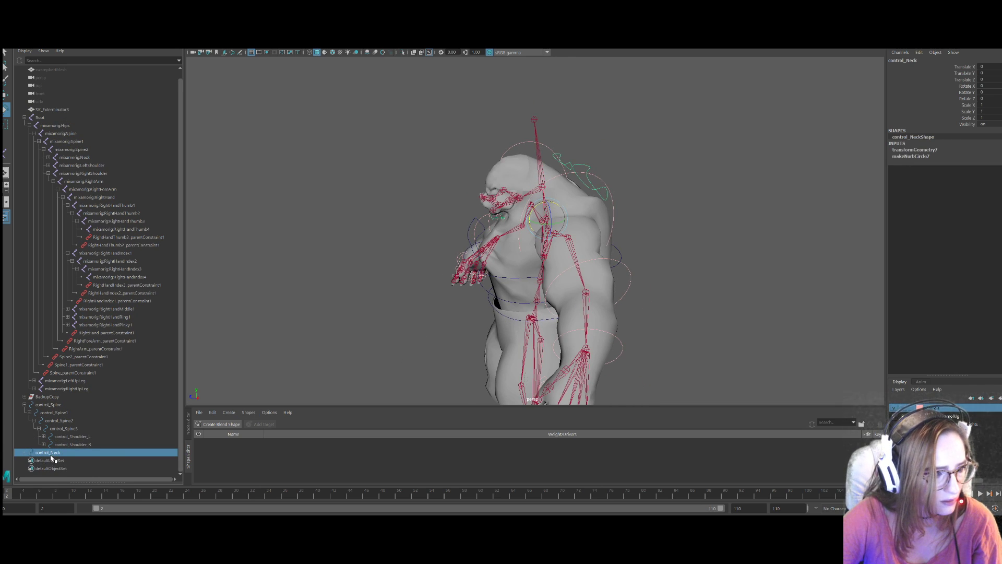
middle_drag(52, 456, 52, 408)
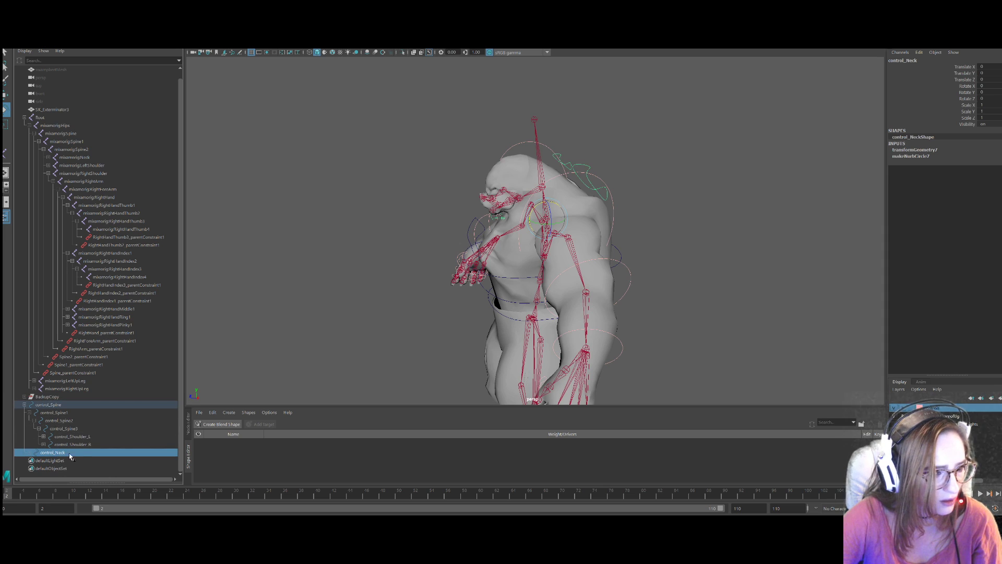
Test-rotate control_Spine and control_Spine1 to check how the neck controls follow, undoing each rotation.
click(518, 322)
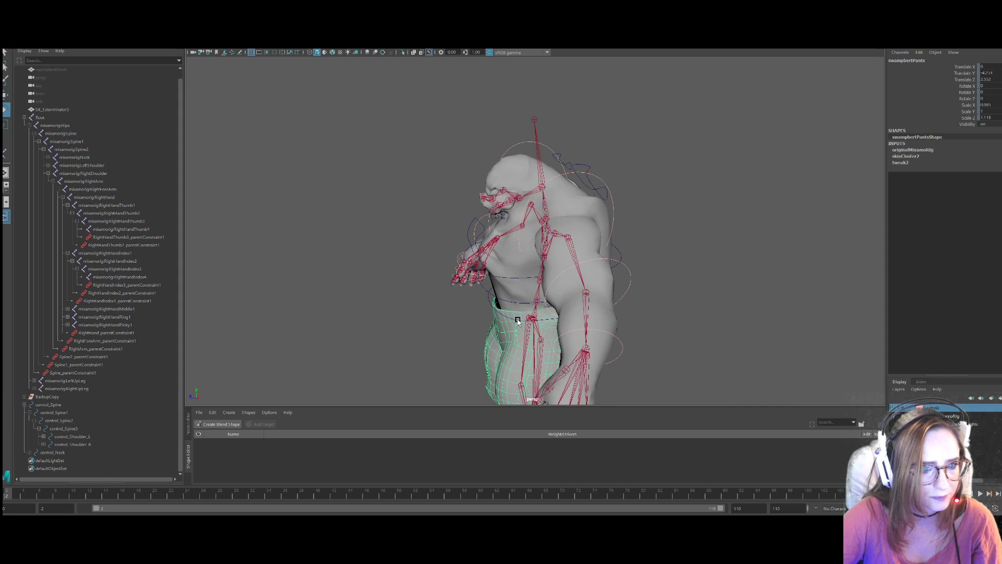
click(517, 320)
drag(527, 298, 531, 266)
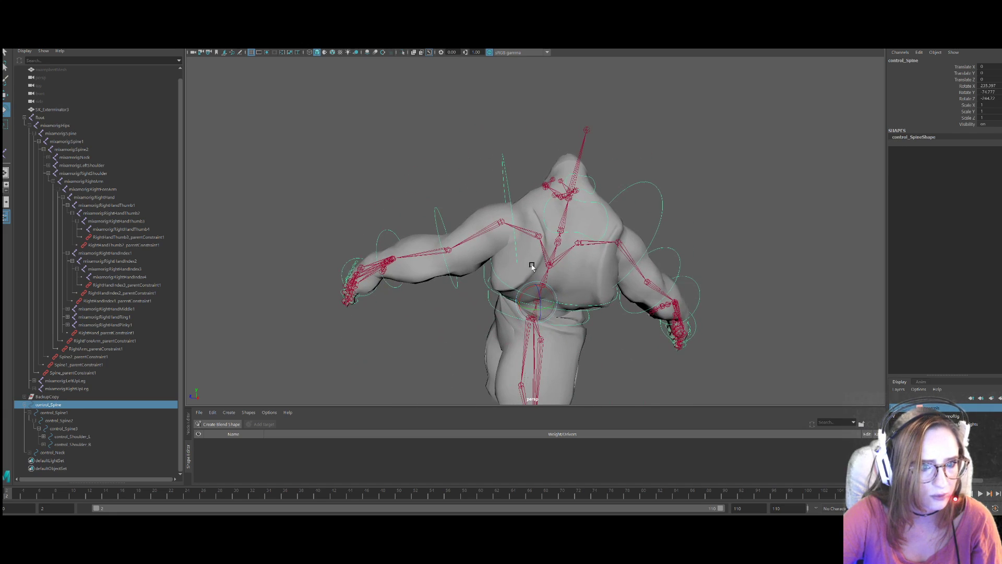
key(ctrl+z)
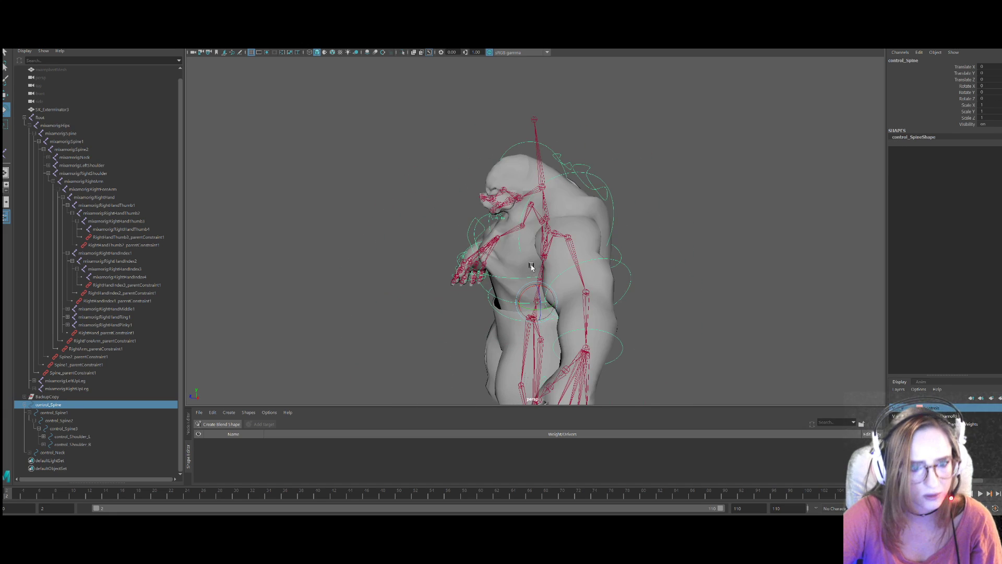
click(503, 300)
mouse_move(534, 271)
mouse_down()
mouse_move(540, 291)
mouse_move(539, 270)
mouse_move(526, 287)
mouse_up()
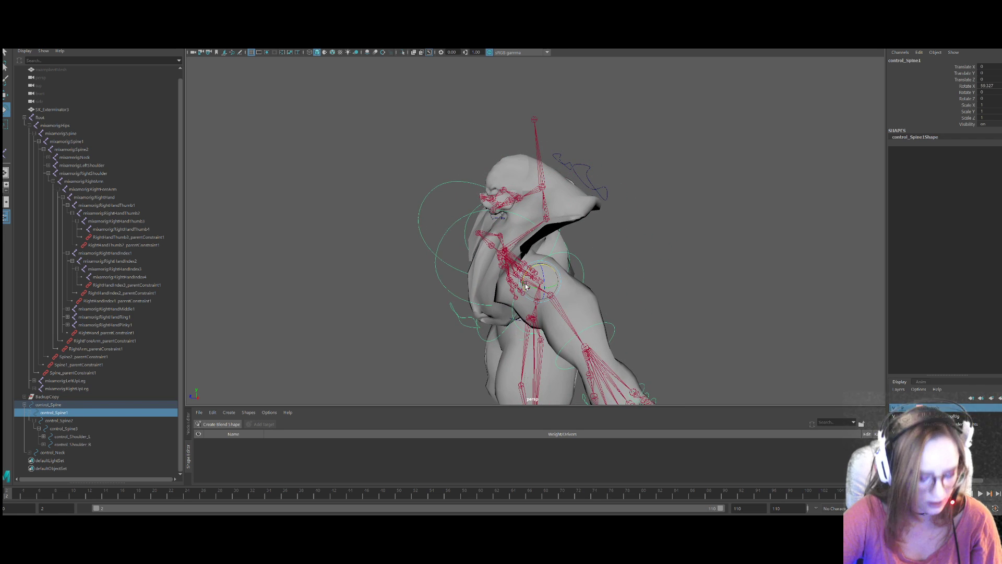
key(ctrl+z)
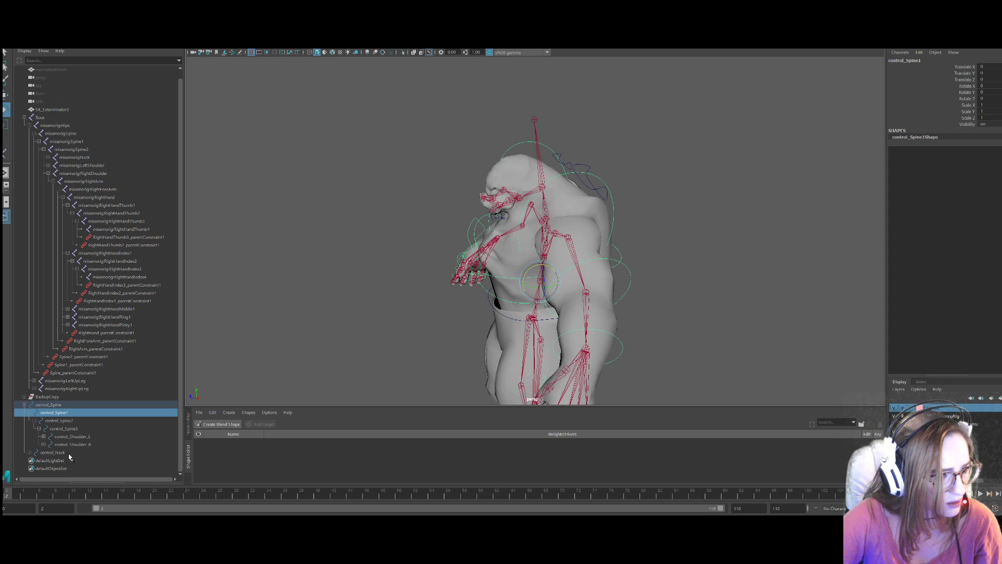
Parent control_Neck under control_Spine3 in the hierarchy and test-rotate control_Spine, undoing the rotation.
click(69, 454)
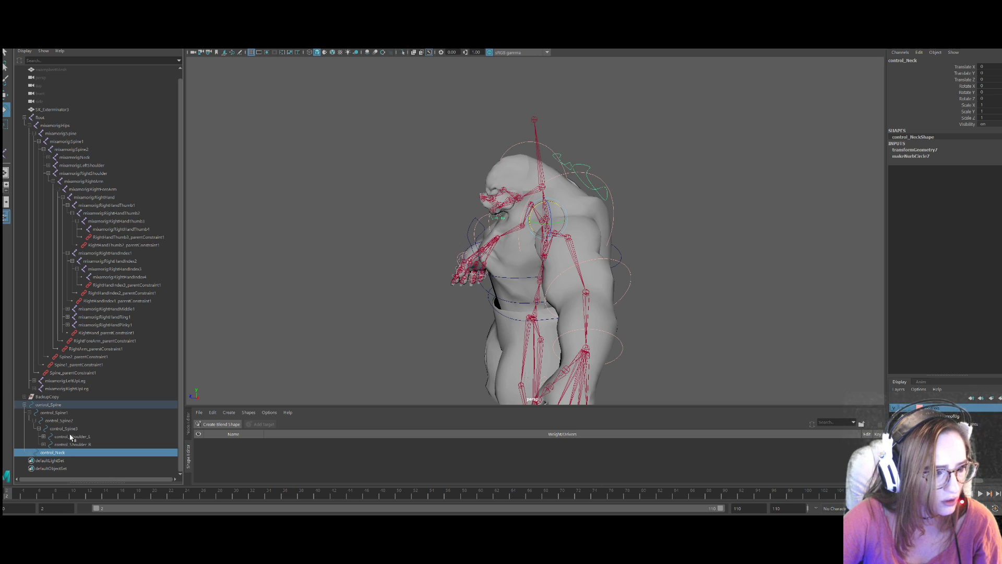
middle_drag(62, 455, 66, 432)
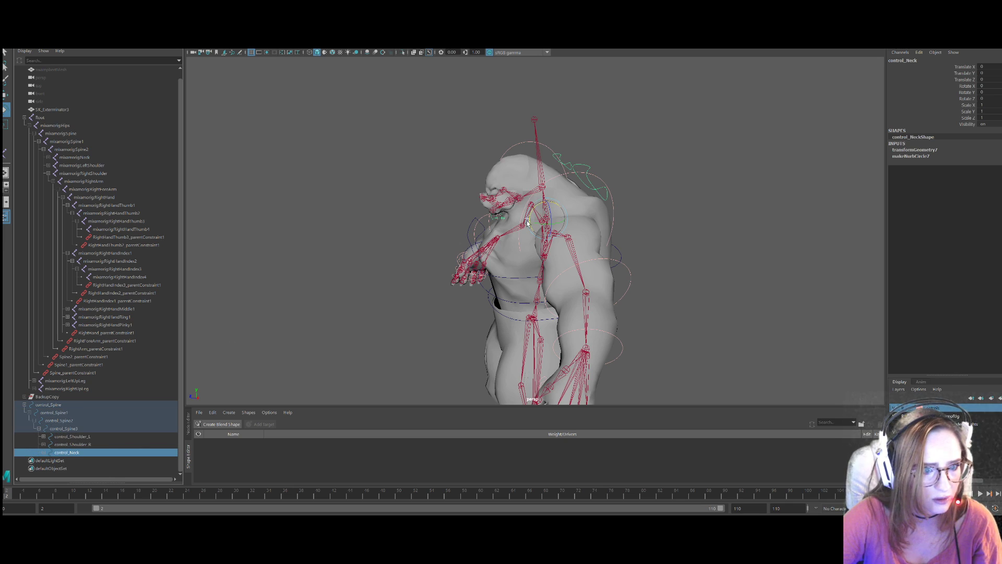
click(517, 320)
drag(522, 313, 524, 270)
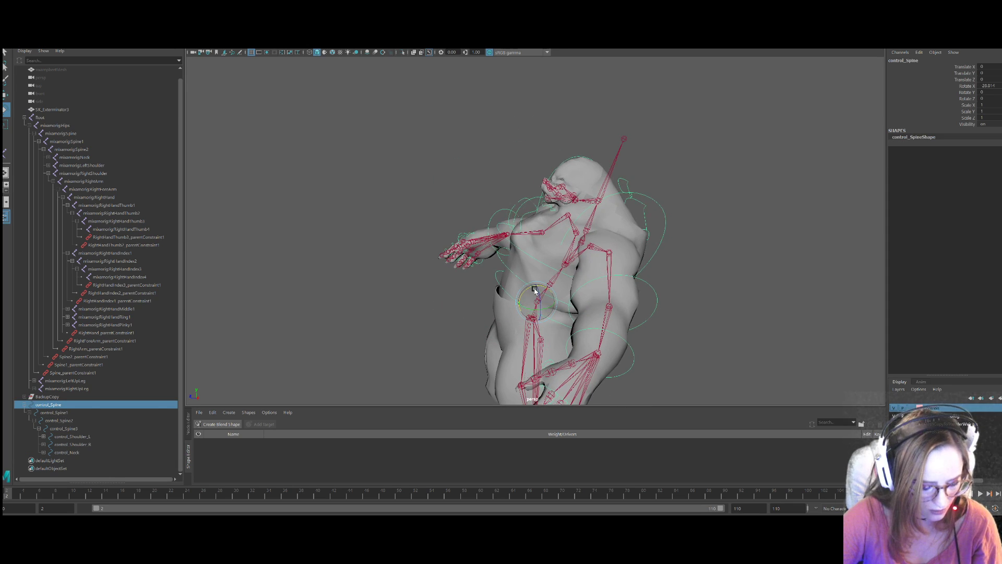
key(ctrl+z)
Test-rotate control_Spine1 and control_Spine2 to check how the neck and head follow, undoing each rotation.
click(508, 303)
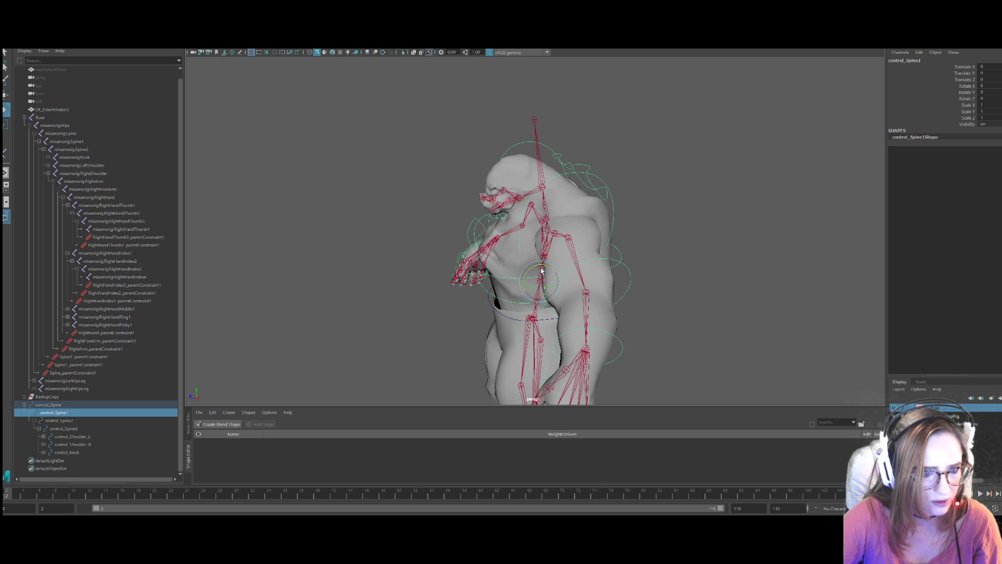
mouse_move(533, 267)
mouse_down()
mouse_move(525, 275)
mouse_move(546, 258)
mouse_up()
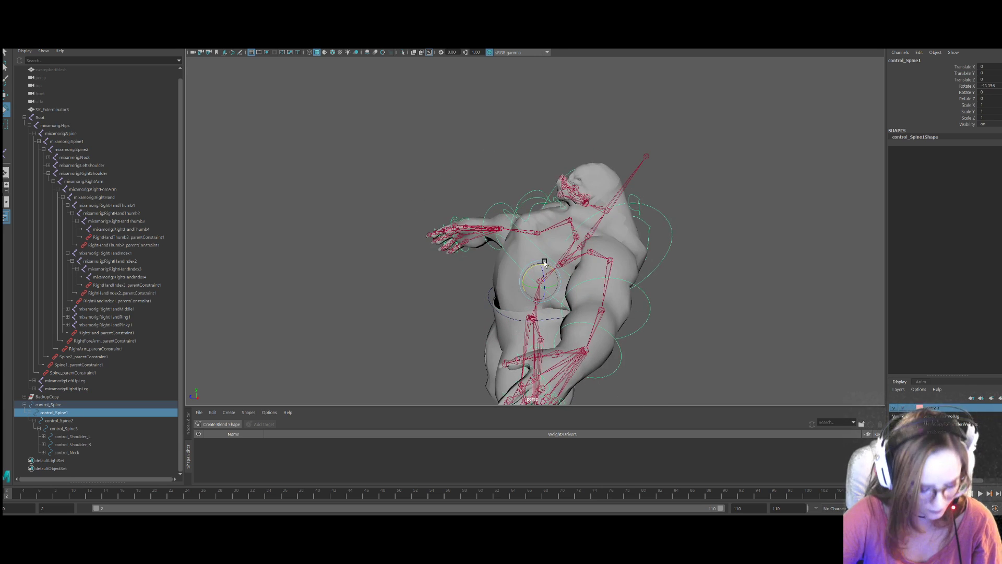
key(ctrl+z)
click(496, 278)
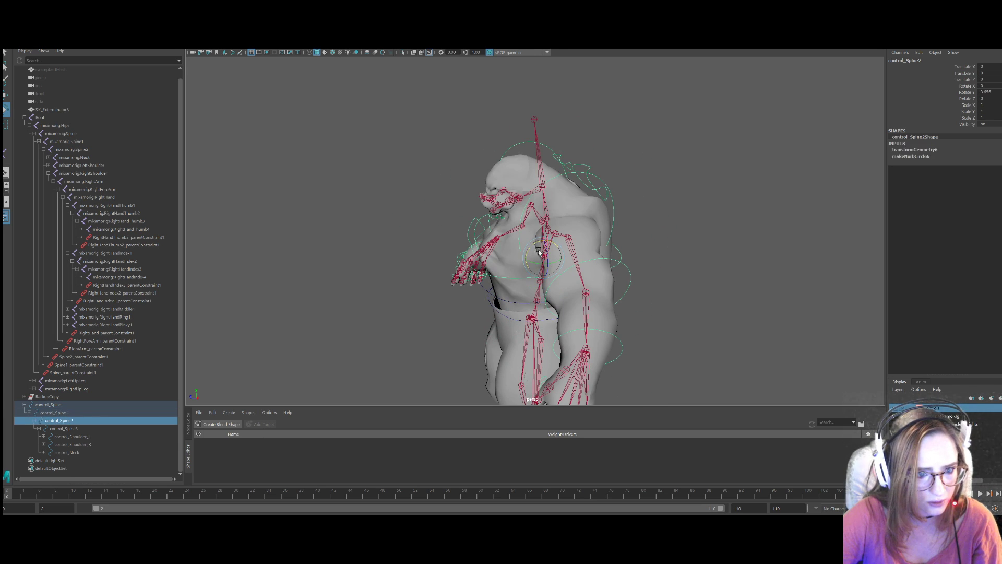
mouse_move(533, 246)
mouse_down()
mouse_move(524, 258)
mouse_move(543, 248)
mouse_up()
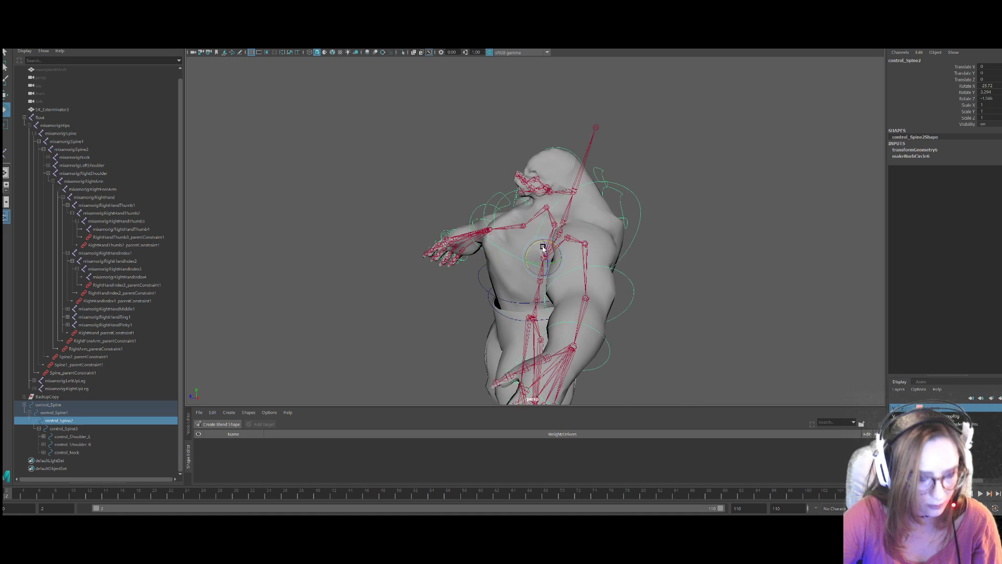
key(ctrl+z)
Test-rotate control_Neck from the side of the creature and undo the rotation.
alt+drag(470, 245, 577, 174)
click(541, 232)
key(ctrl+z)
click(618, 235)
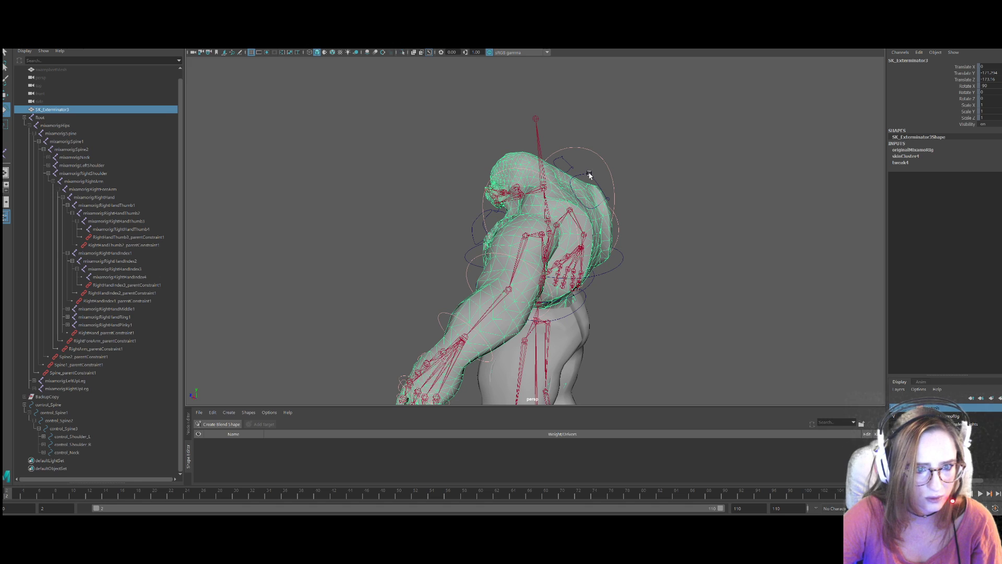
click(587, 174)
mouse_move(565, 212)
mouse_down()
mouse_move(569, 225)
mouse_move(561, 205)
mouse_move(569, 227)
mouse_up()
key(ctrl+z)
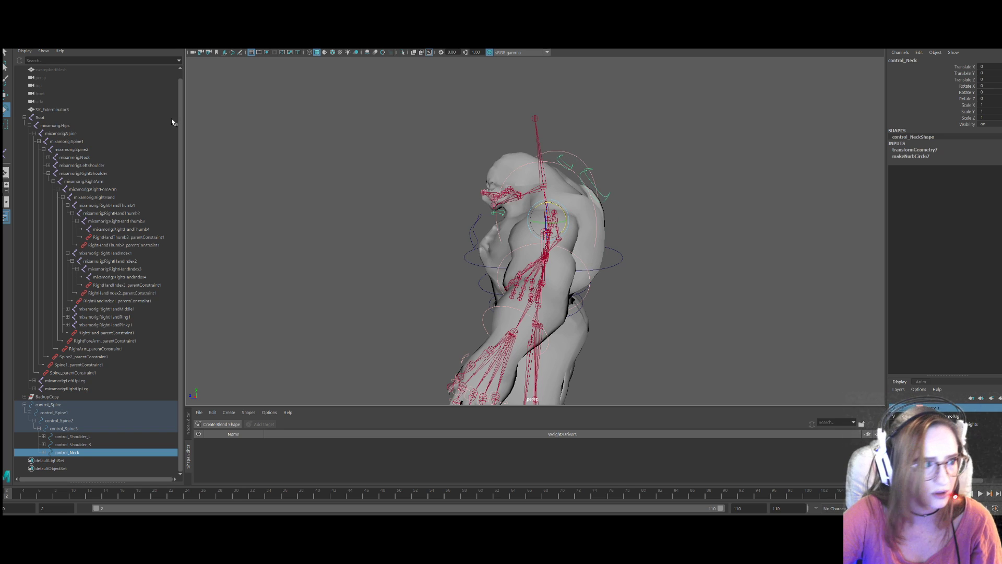
Save the scene, continuing past the student version notice.
click(8, 12)
click(19, 38)
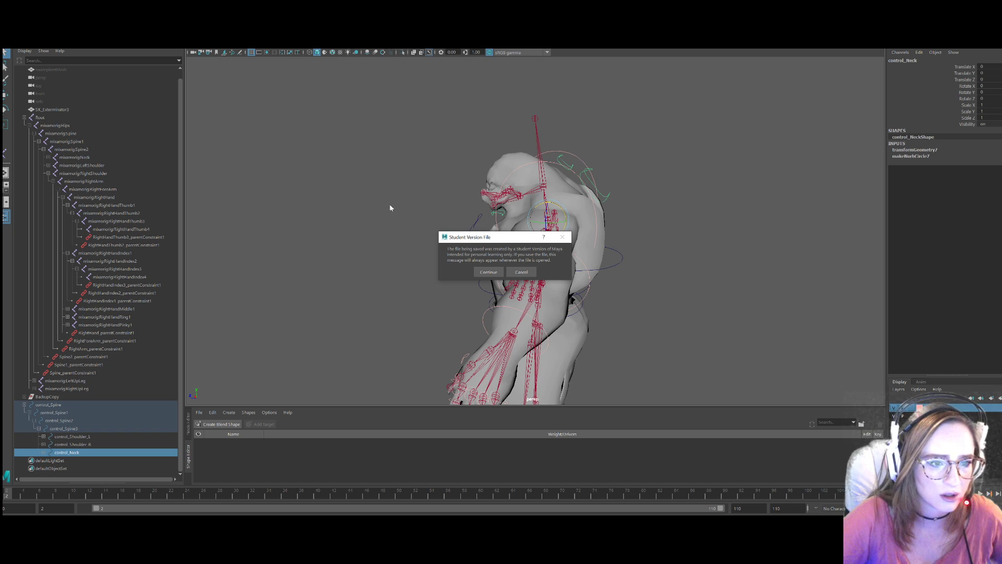
click(489, 272)
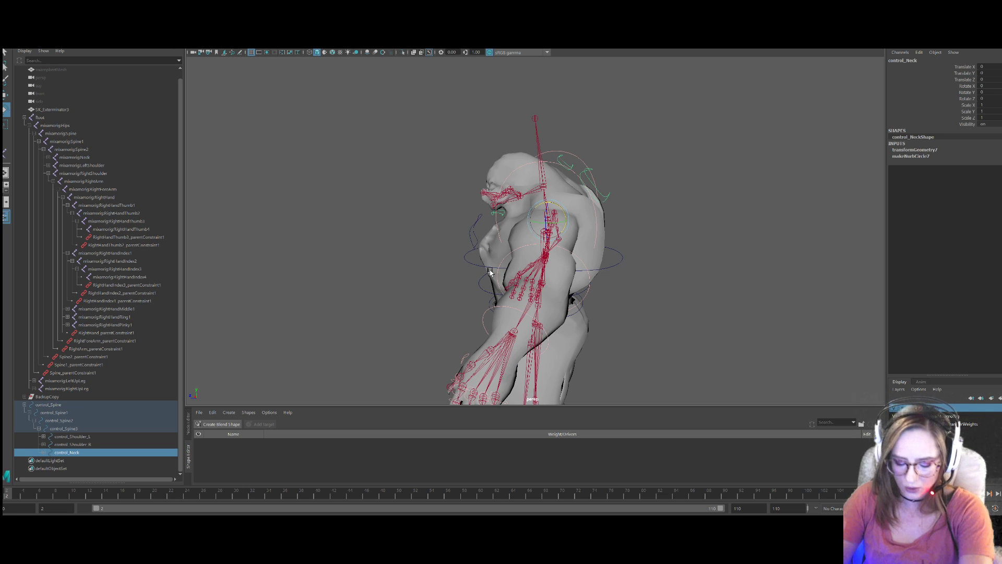
Add the whole control hierarchy from control_Spine to control_Neck to the controls display layer.
alt+drag(347, 306, 600, 354)
click(598, 354)
scroll(610, 350, down, 5)
scroll(600, 354, up, 5)
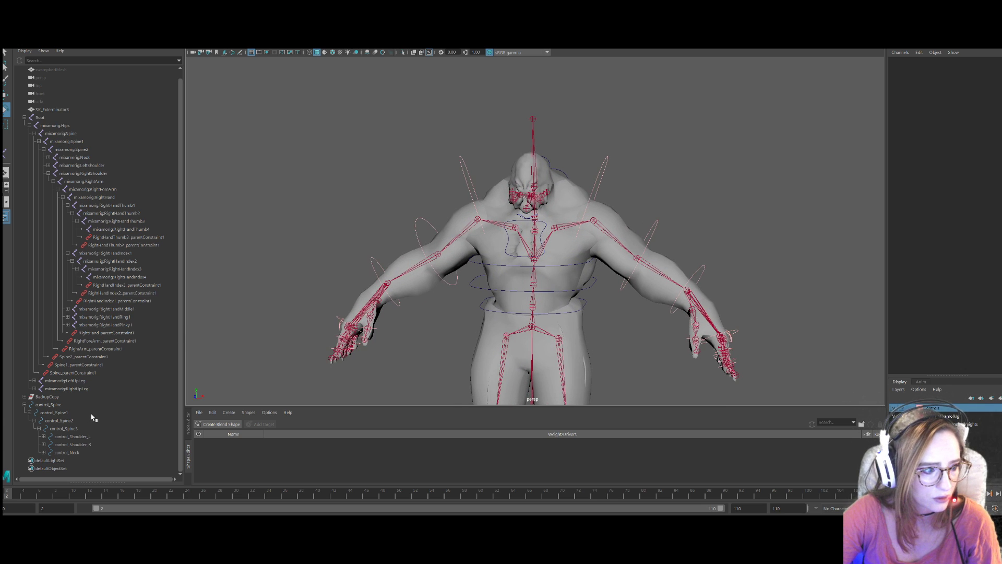
click(49, 404)
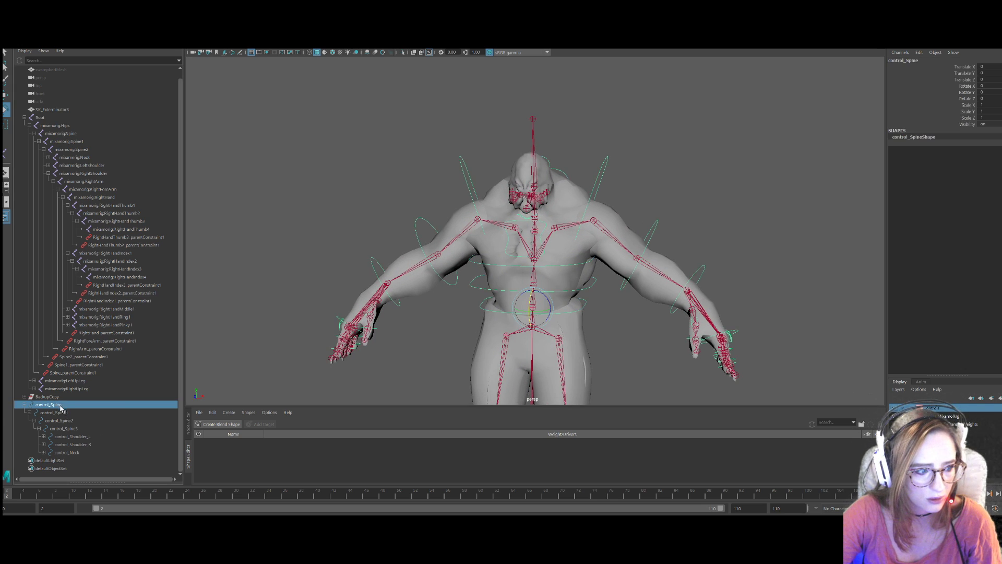
shift+click(83, 453)
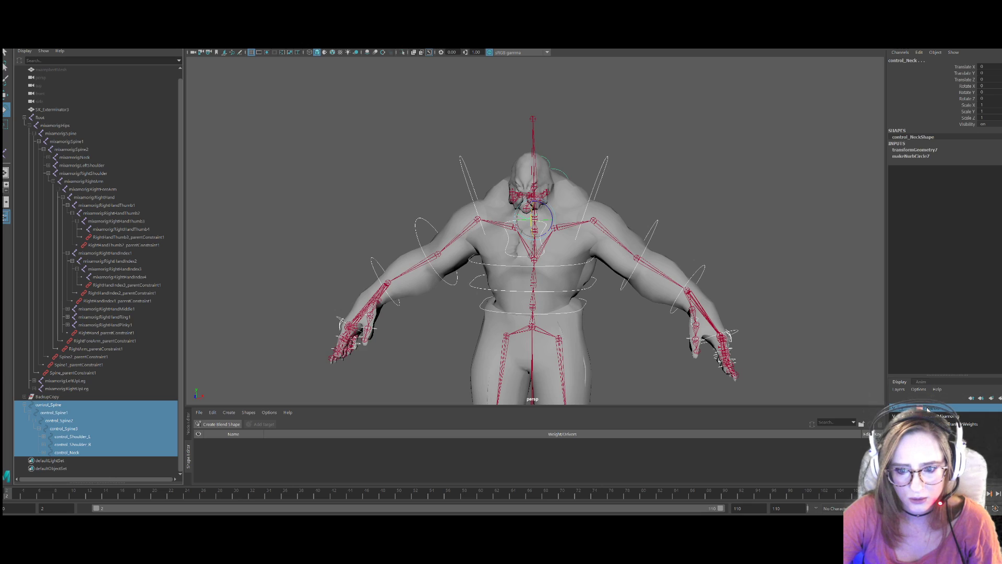
click(830, 357)
mouse_move(819, 346)
alt+mouse_down()
mouse_move(714, 346)
mouse_move(877, 352)
mouse_move(828, 363)
mouse_move(934, 348)
mouse_move(765, 342)
mouse_move(837, 343)
mouse_move(820, 347)
alt+mouse_up()
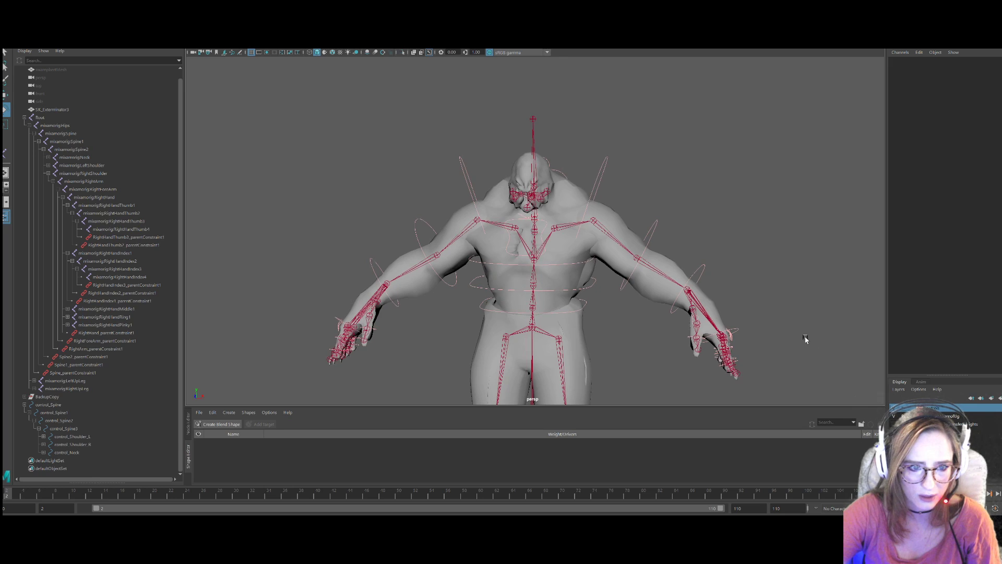
Examine the skeleton and its control curves on the torso, arms and legs from several angles.
scroll(804, 339, down, 5)
scroll(757, 297, up, 5)
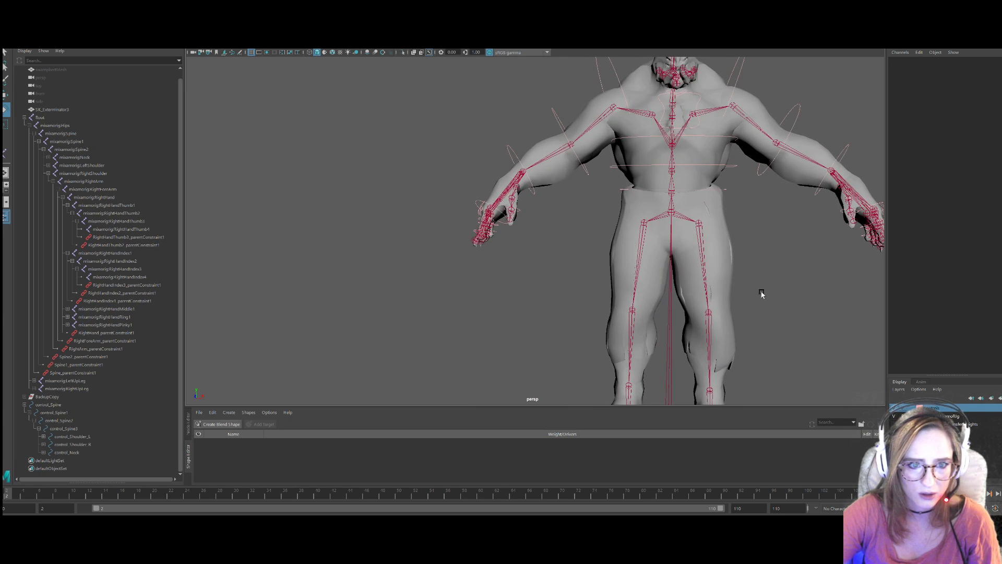
alt+middle_drag(760, 293, 695, 384)
scroll(697, 376, up, 5)
alt+drag(737, 138, 832, 211)
alt+drag(829, 212, 774, 216)
scroll(780, 216, down, 6)
alt+drag(772, 311, 776, 300)
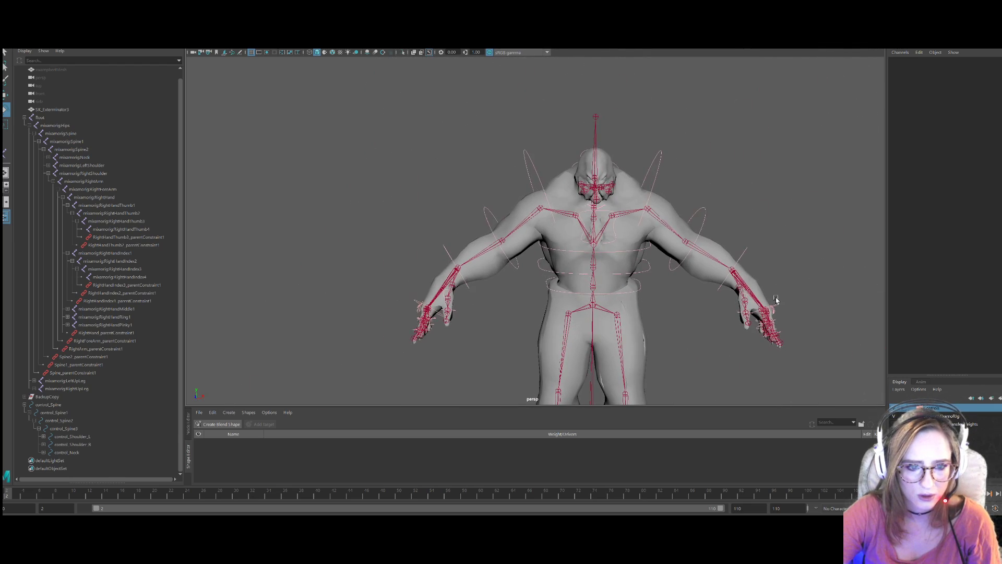
alt+drag(614, 284, 702, 300)
scroll(684, 279, up, 5)
scroll(684, 278, up, 3)
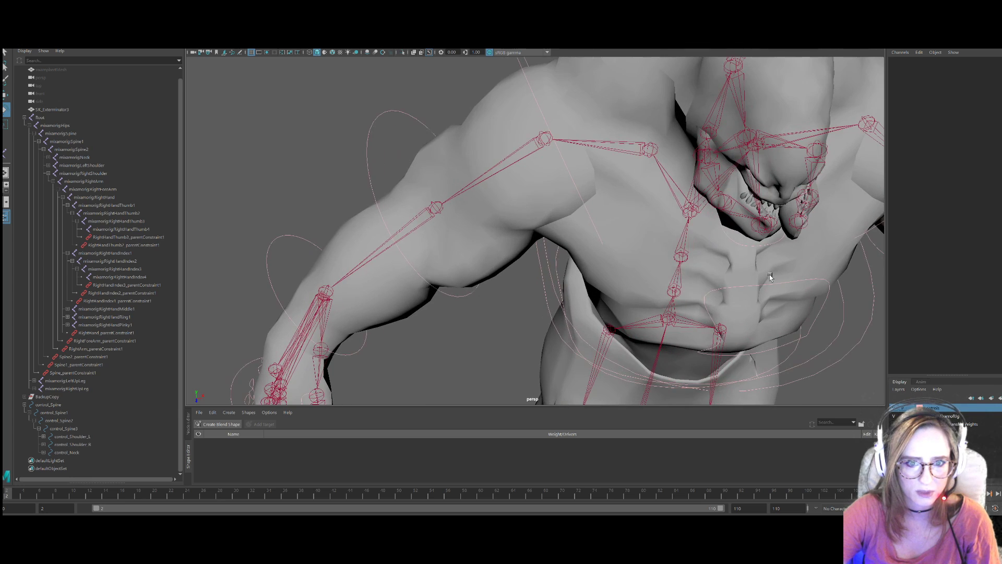
alt+middle_drag(723, 269, 636, 280)
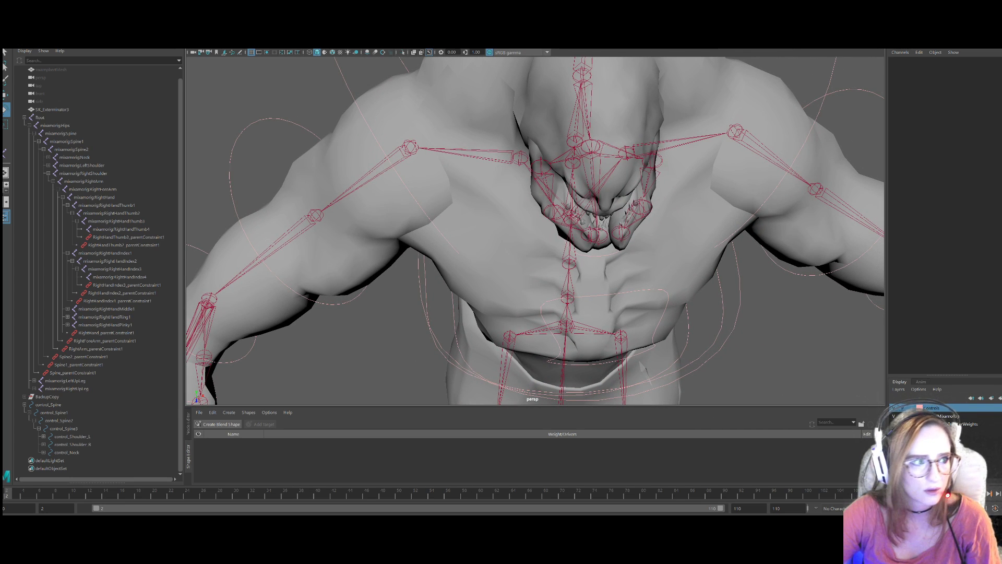
Save the scene again with the updated controls layer, continuing past the student version notice.
click(10, 2)
click(23, 26)
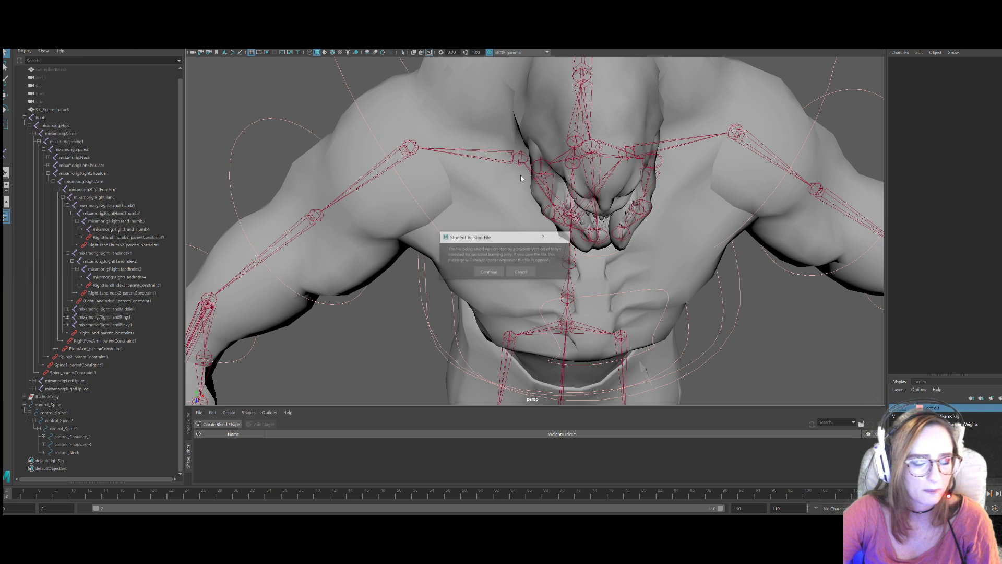
click(495, 268)
Examine the face, chin and mandible joints around the creature's head from the side and front.
scroll(497, 267, down, 6)
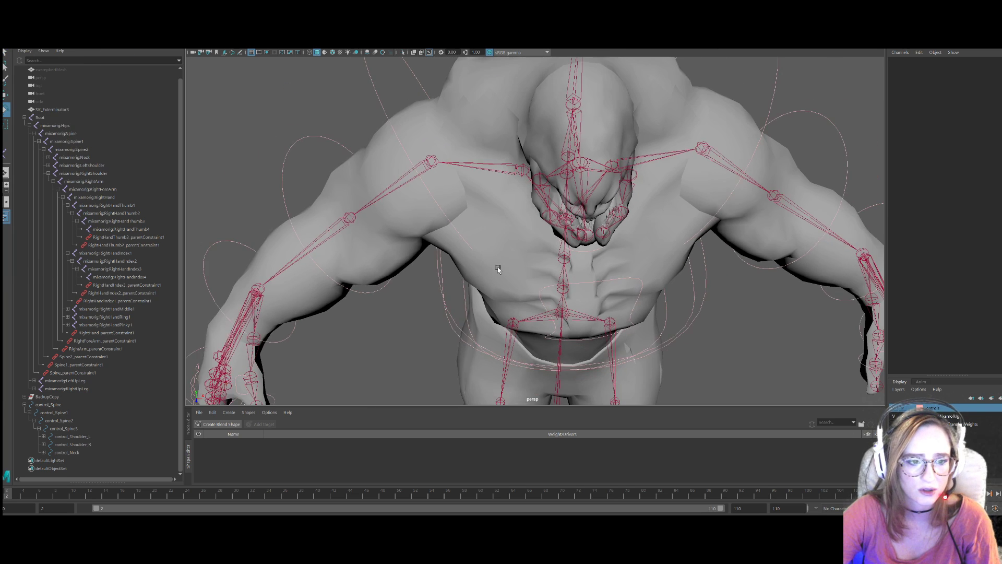
mouse_move(497, 267)
alt+mouse_down()
mouse_move(613, 271)
mouse_move(606, 252)
mouse_move(481, 257)
alt+mouse_up()
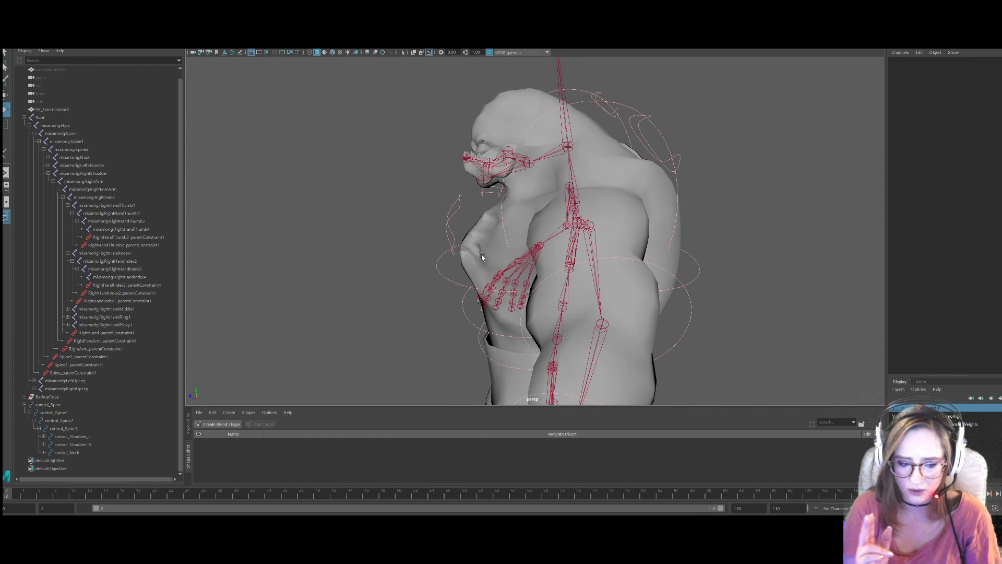
scroll(544, 255, up, 7)
alt+drag(543, 254, 477, 186)
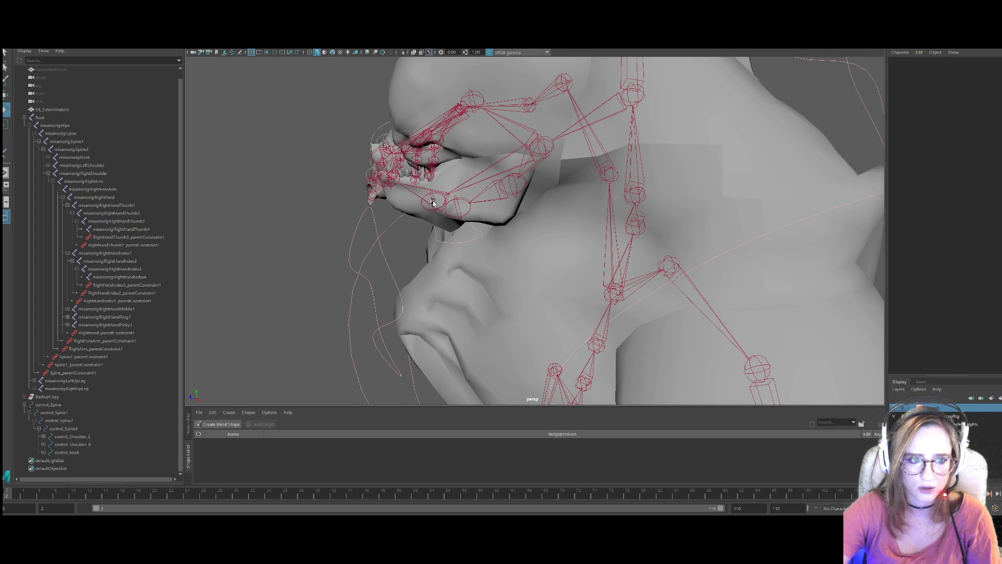
alt+drag(584, 202, 557, 179)
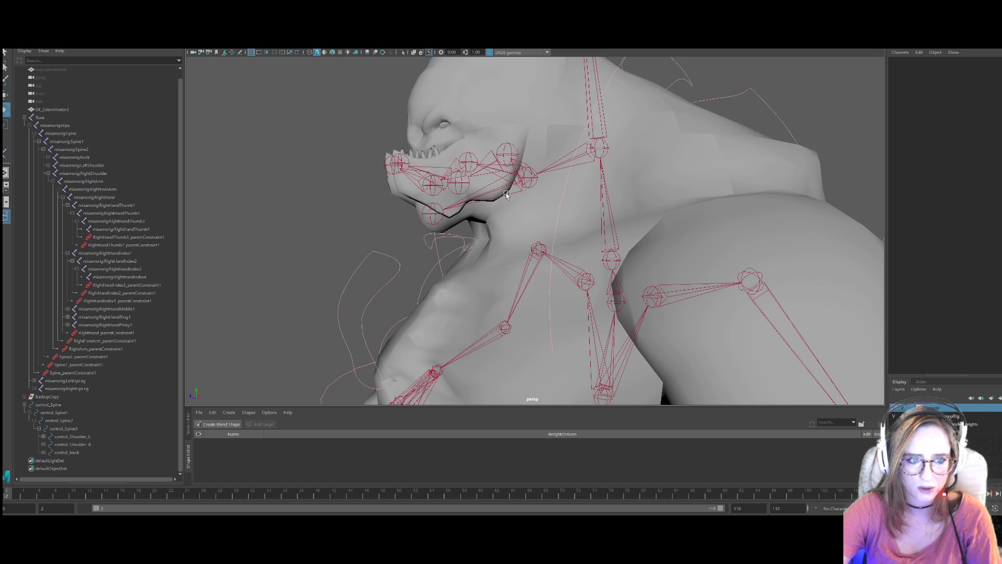
alt+drag(527, 204, 579, 221)
alt+drag(558, 274, 600, 245)
alt+drag(593, 205, 636, 223)
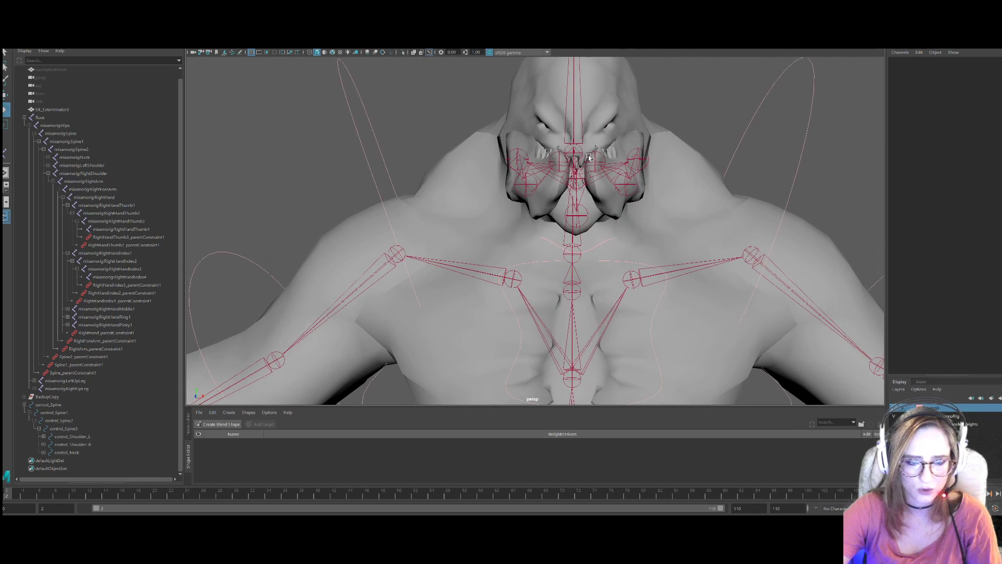
alt+drag(554, 212, 602, 221)
Delete the mandible jaw joint chains on both sides of the head, including MandibleJaw_L.
click(603, 218)
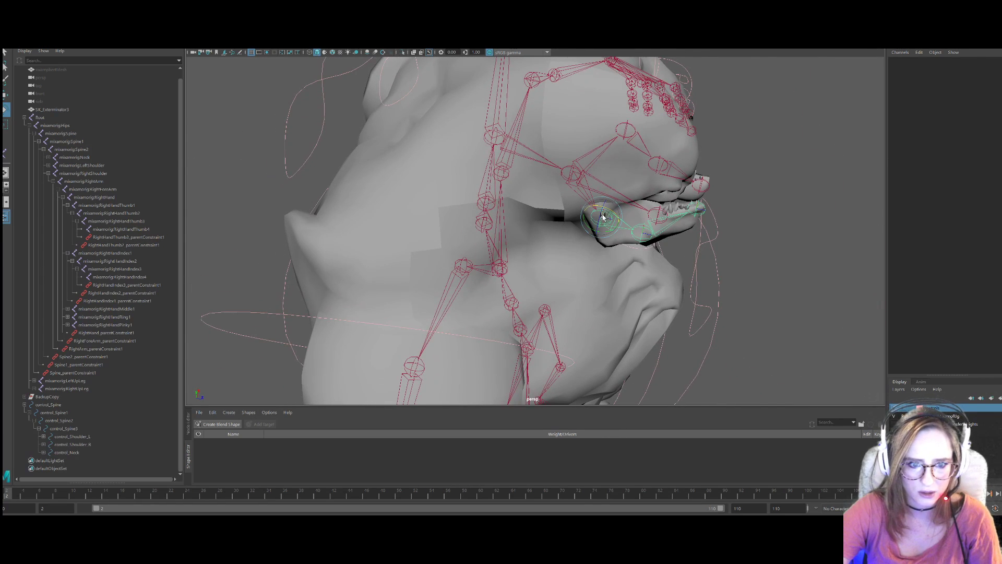
click(586, 164)
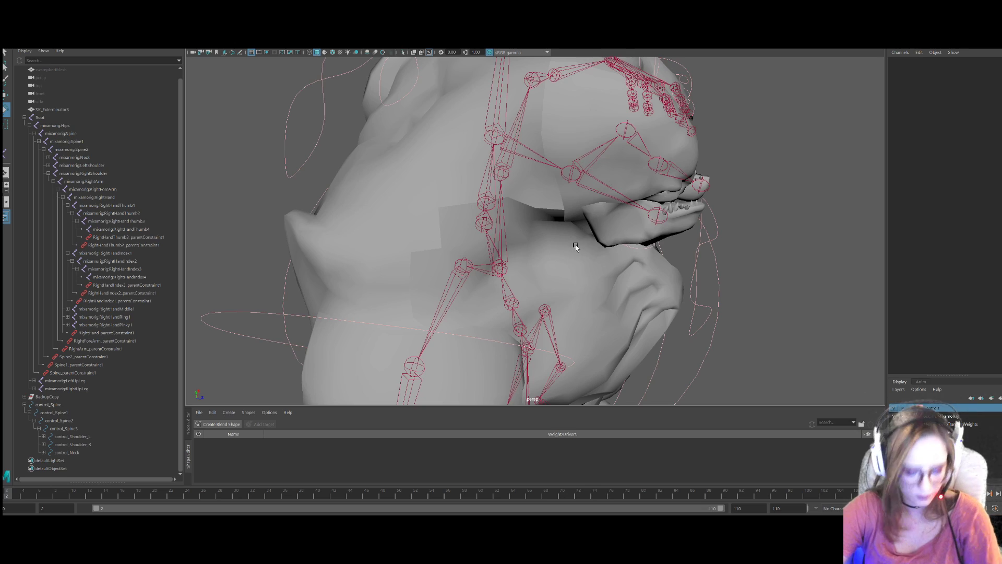
alt+drag(587, 243, 605, 280)
click(545, 261)
click(543, 244)
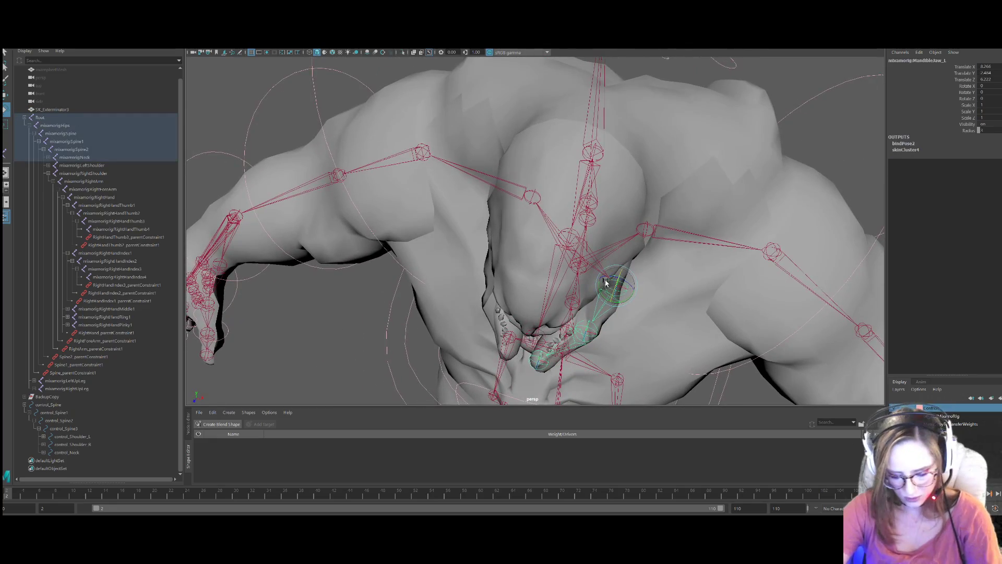
key(Delete)
Test-rotate control_TrueNeck to check how the head moves, and undo the rotation.
alt+drag(622, 353, 631, 326)
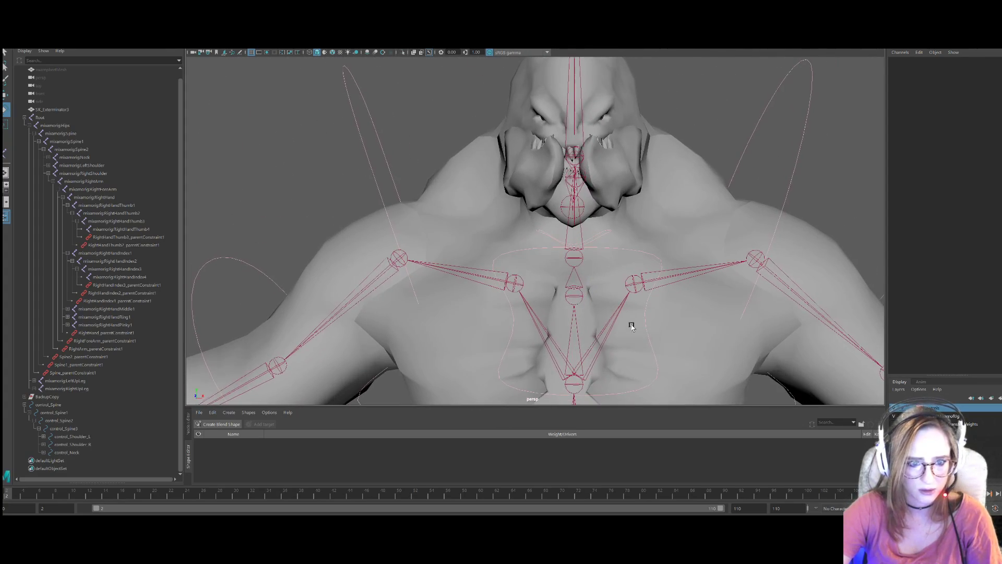
scroll(546, 268, down, 8)
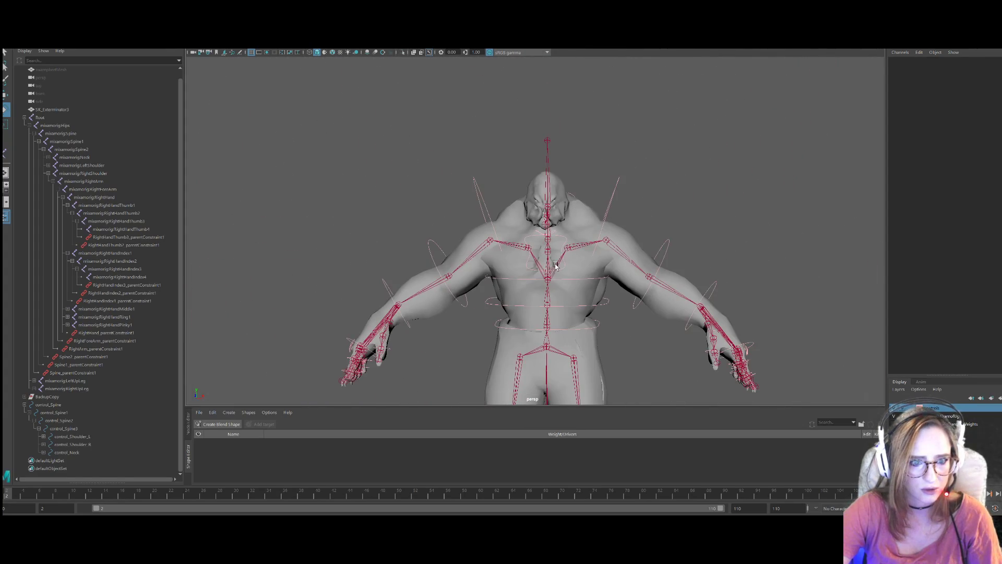
alt+drag(588, 209, 554, 228)
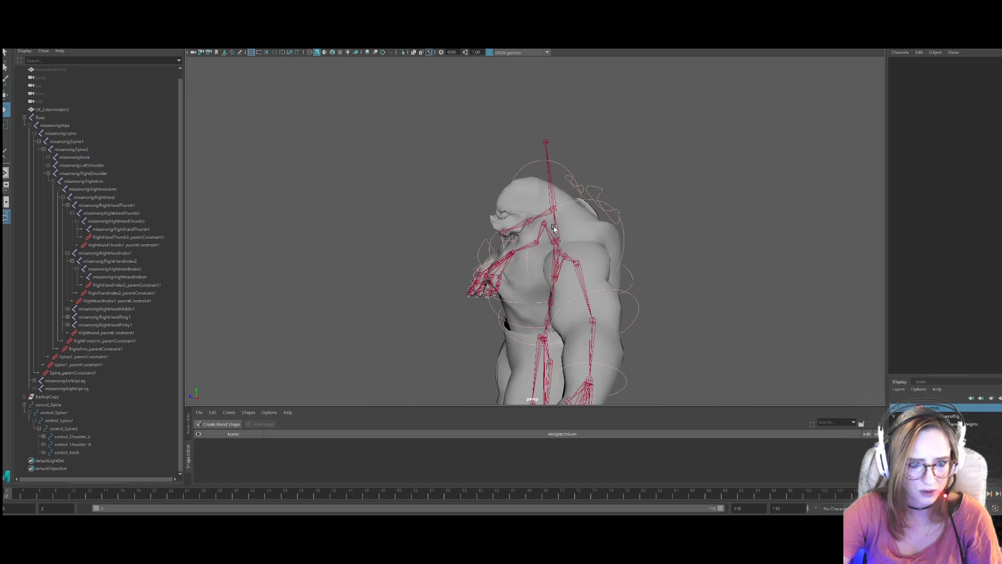
click(570, 189)
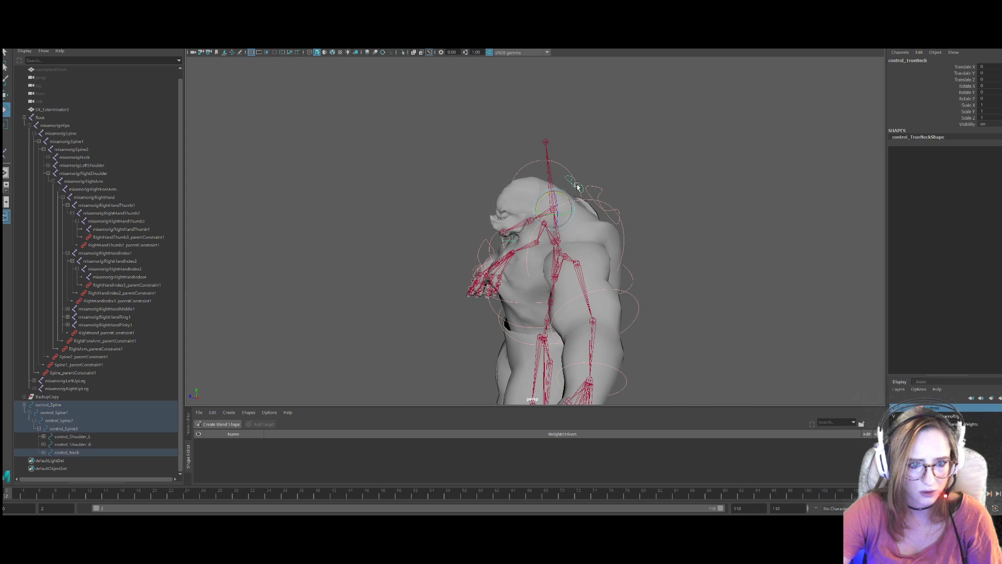
mouse_move(545, 196)
mouse_down()
mouse_move(555, 199)
mouse_move(543, 202)
mouse_move(548, 216)
mouse_move(551, 196)
mouse_up()
key(ctrl+z)
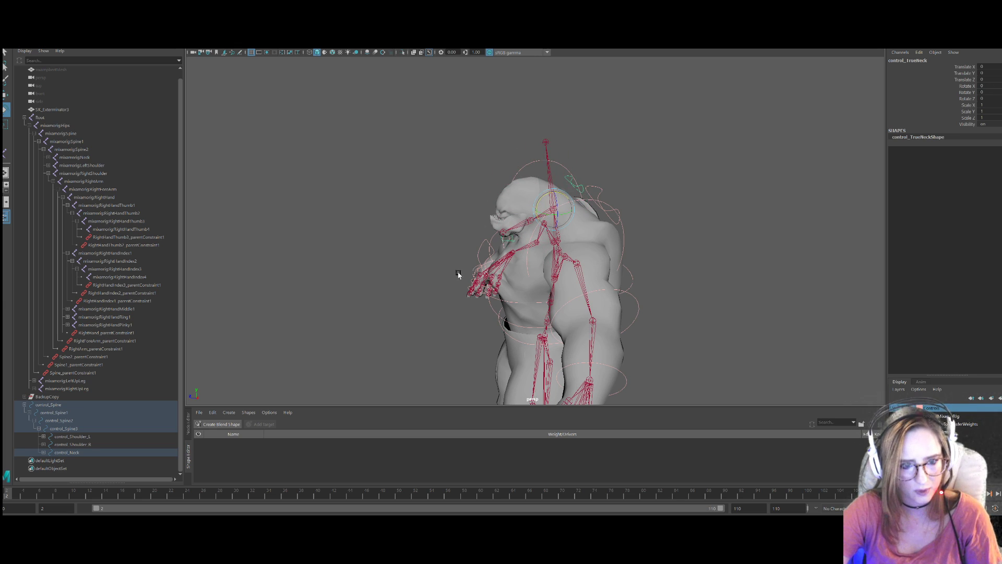
Test-rotate the MandibleBranch joint to check how the lower jaw deforms.
click(530, 223)
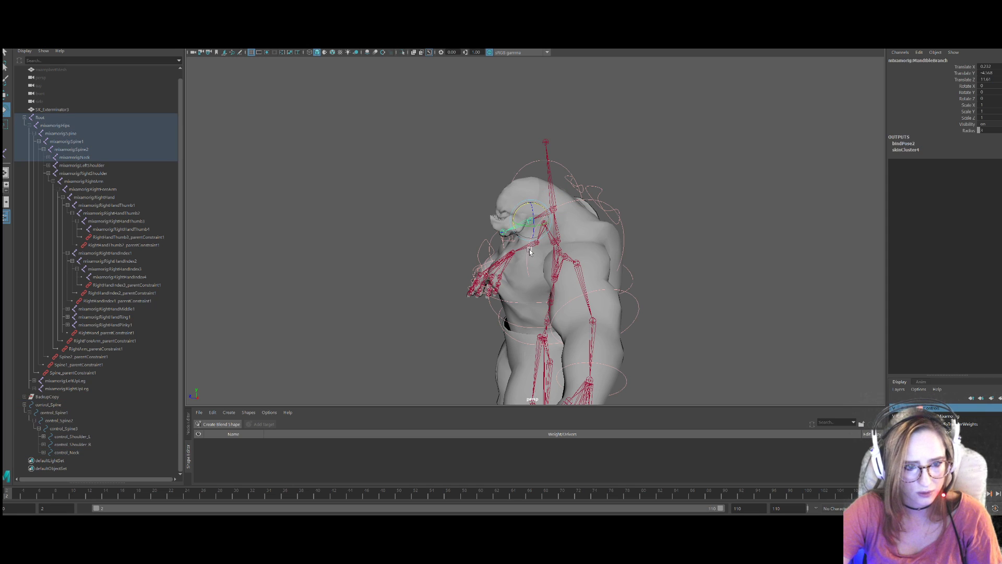
drag(525, 207, 512, 214)
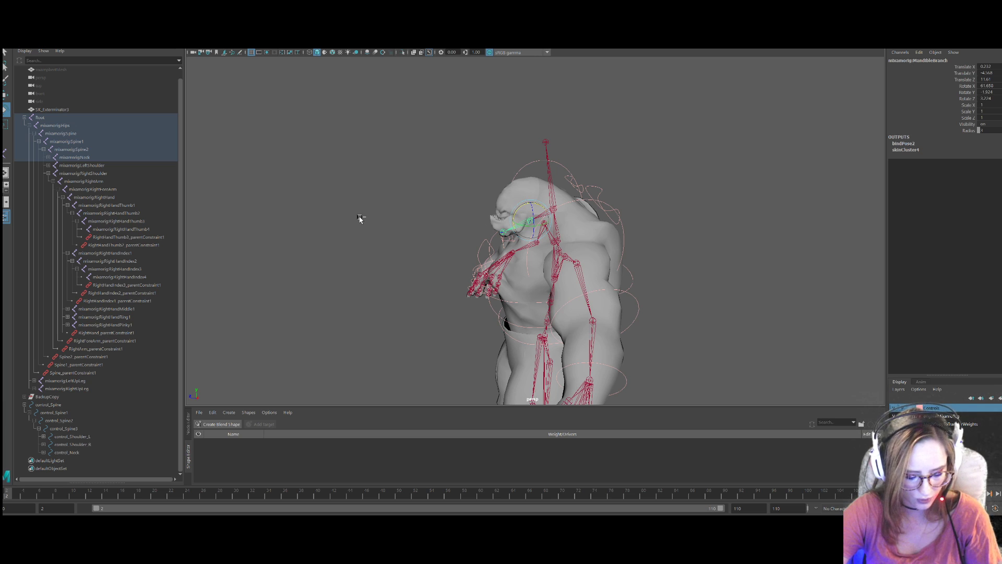
Inspect the TrueNeck, MandibleBranch and Chin joints in the hierarchy, including the constraint beneath the Chin joint.
click(427, 225)
scroll(435, 230, up, 4)
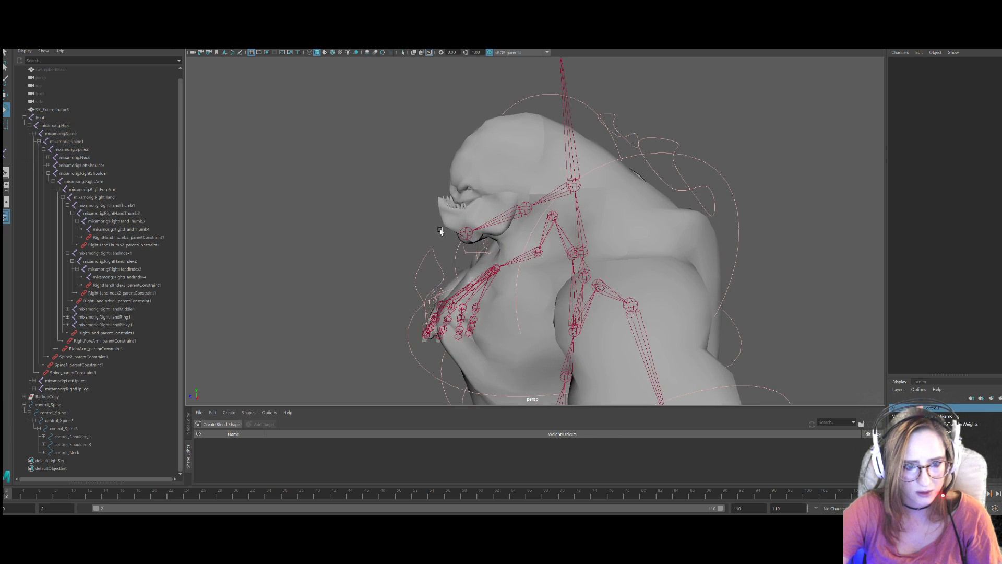
click(525, 209)
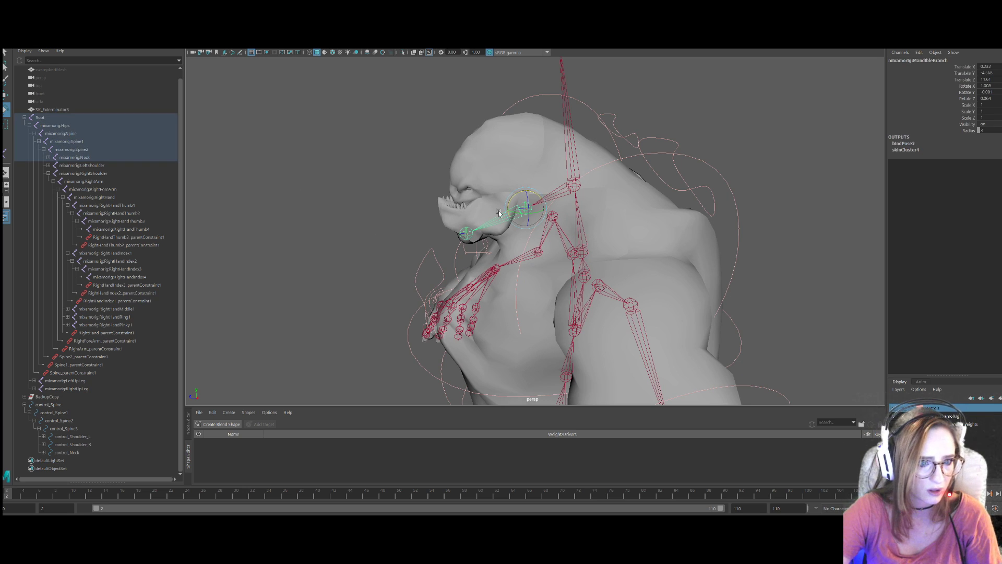
key(f)
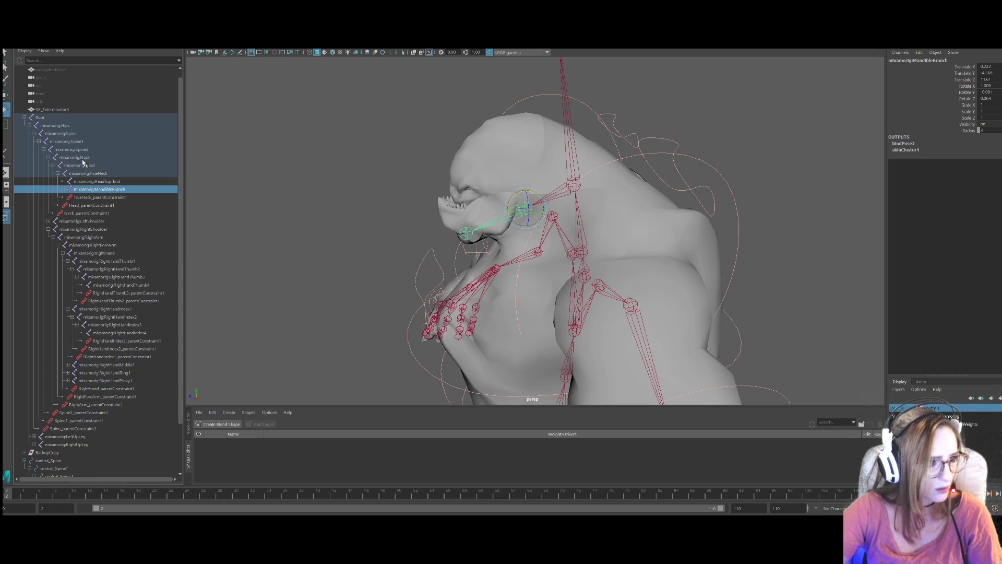
click(66, 189)
click(104, 198)
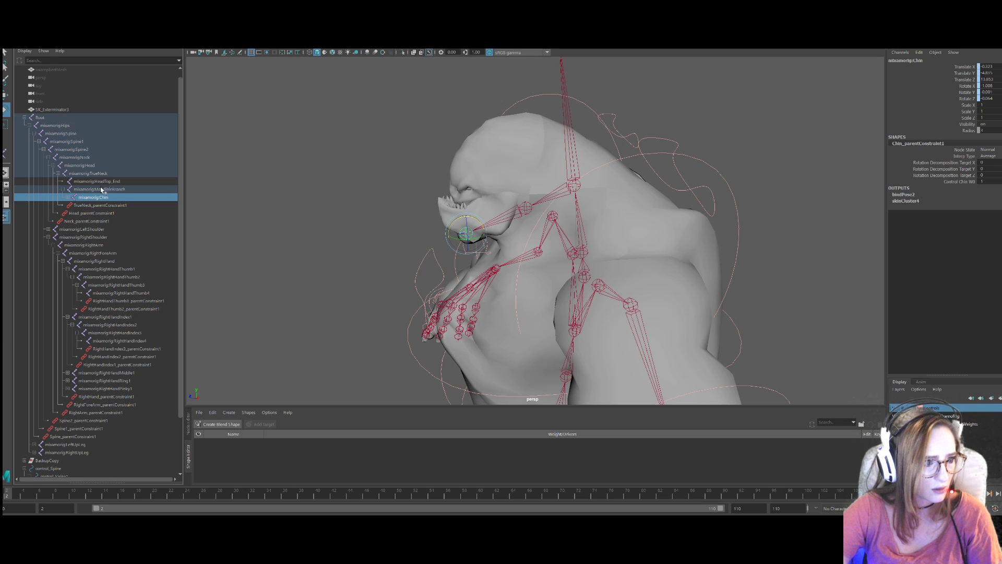
click(68, 198)
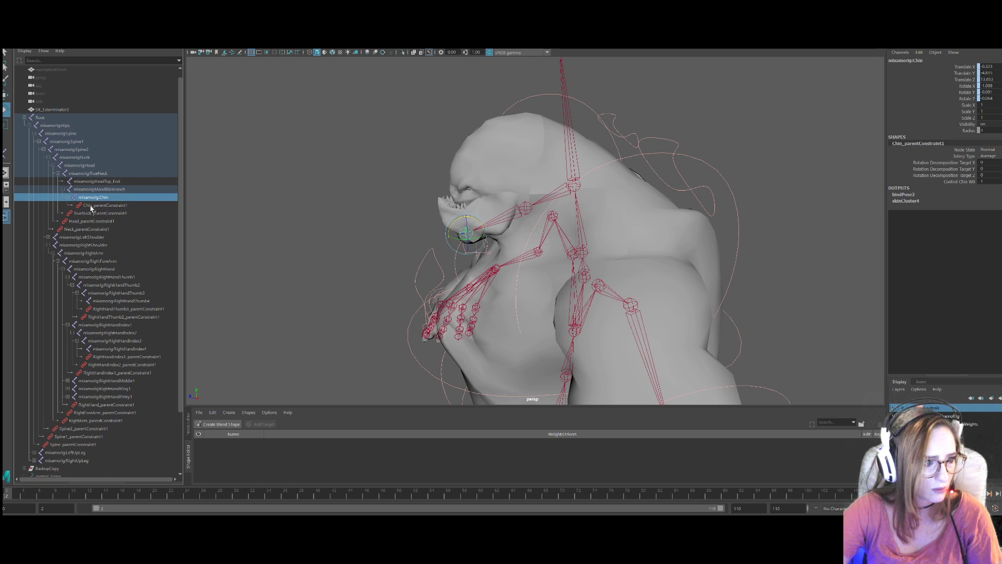
click(68, 198)
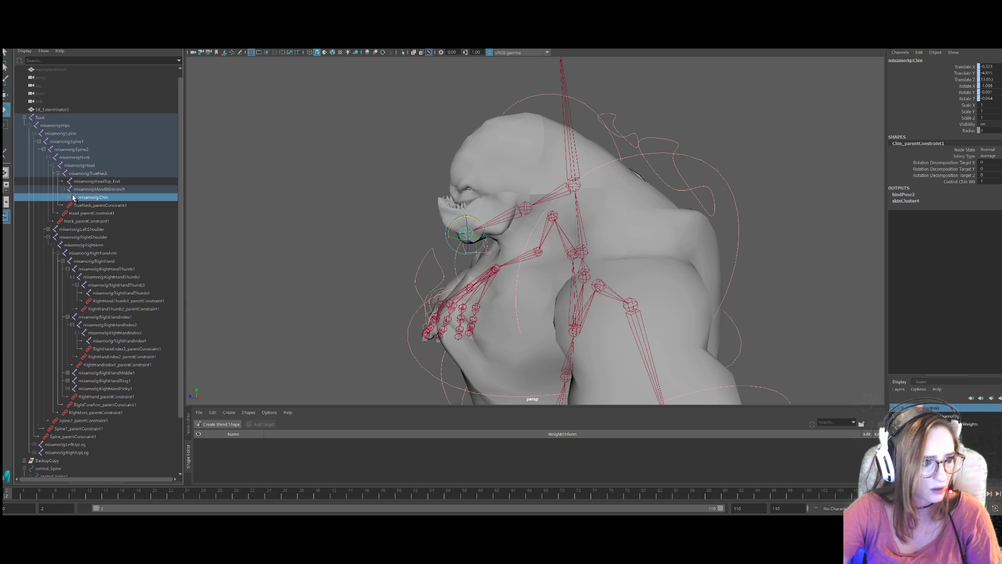
click(105, 191)
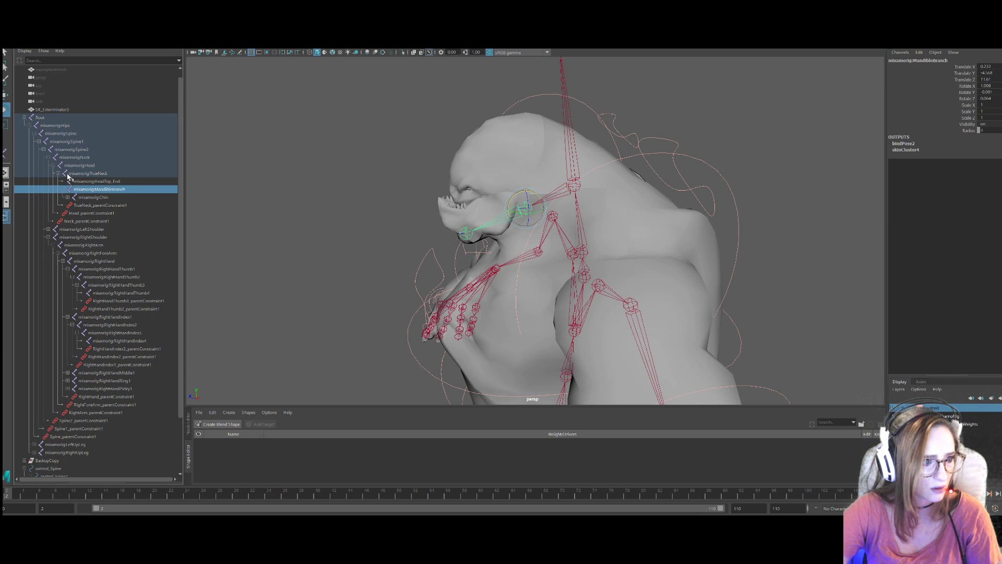
click(94, 174)
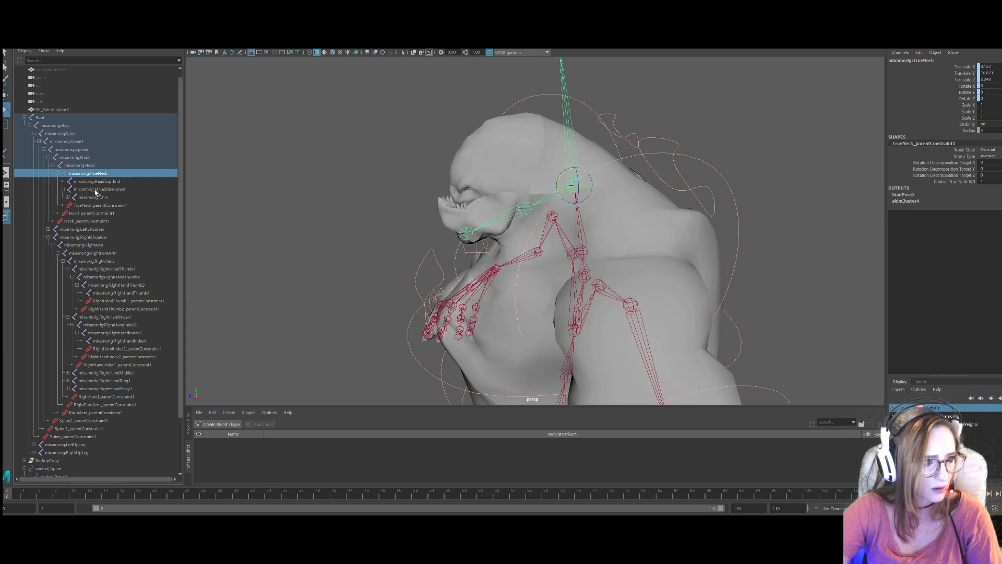
click(95, 191)
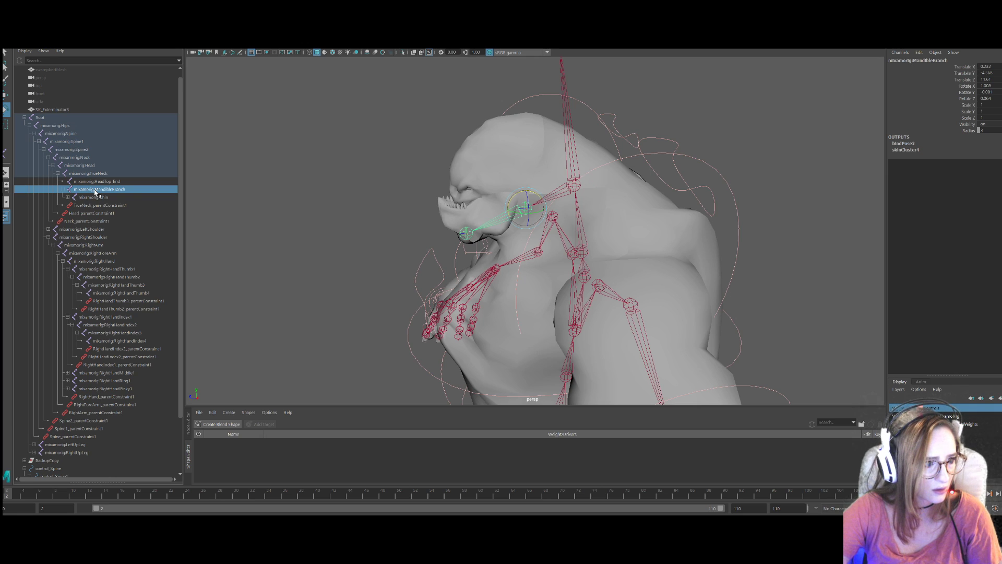
Try reparenting the Chin joint directly under TrueNeck and deleting the MandibleBranch joint, and undo these changes.
click(92, 198)
drag(95, 202, 96, 175)
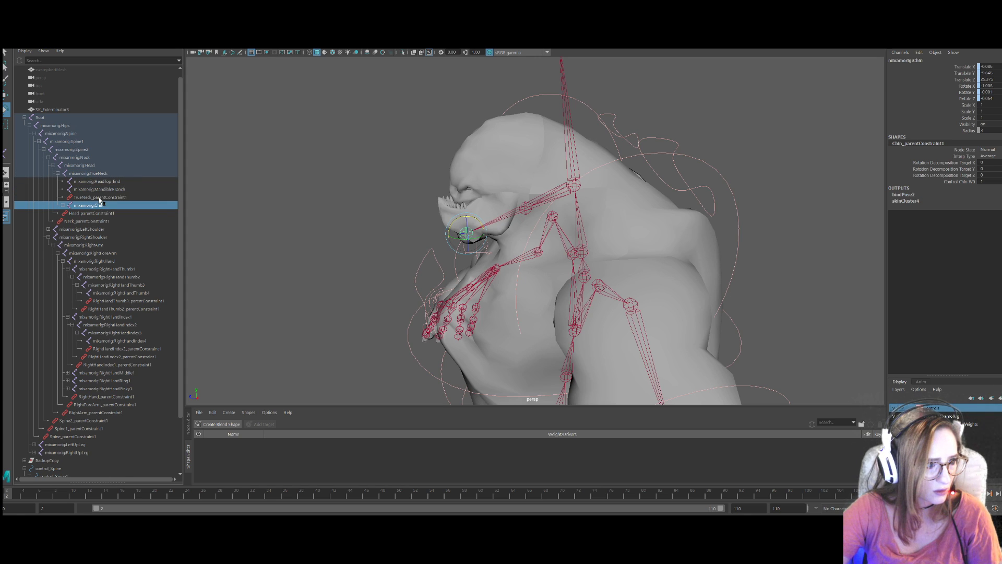
drag(103, 190, 102, 204)
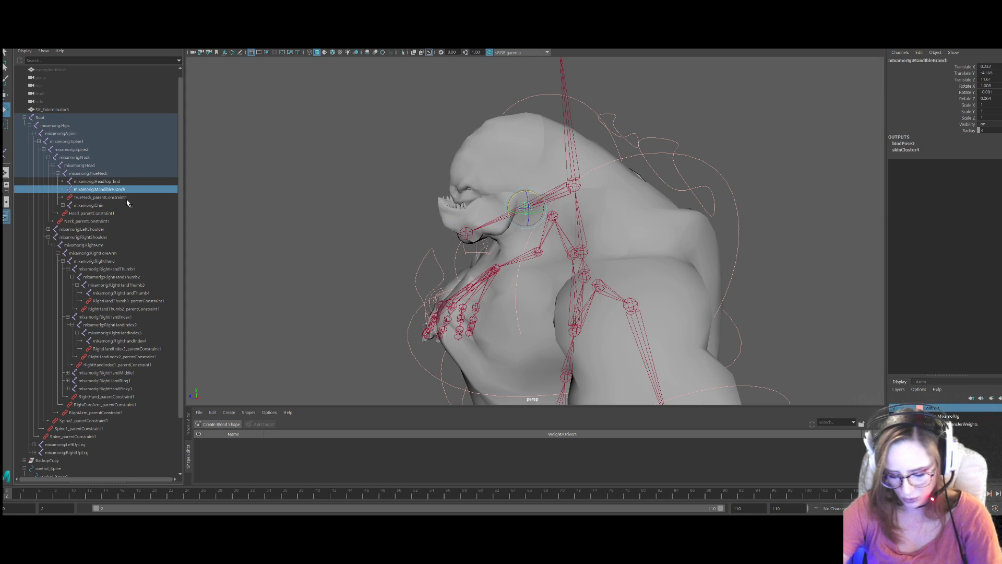
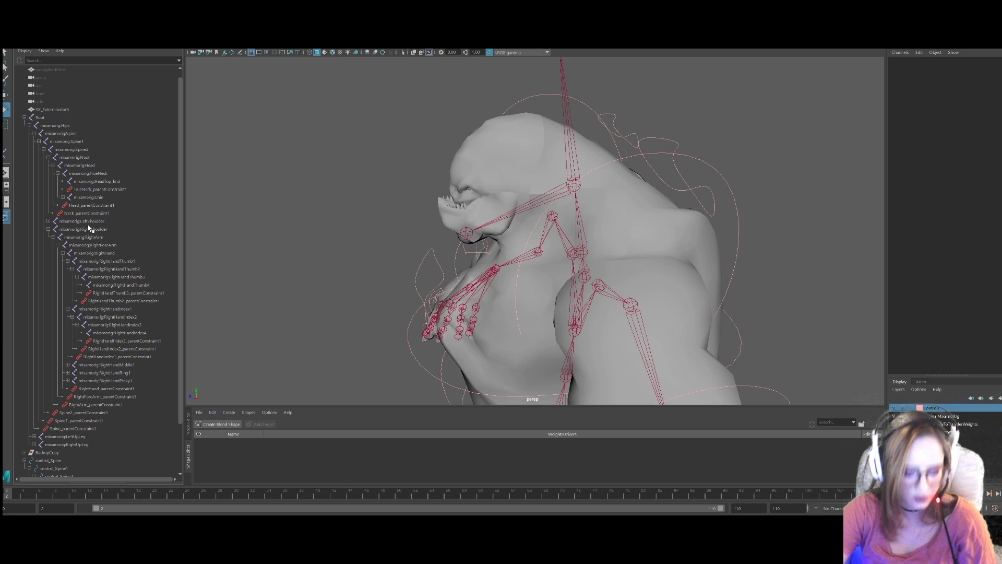
key(ctrl+z)
key(ctrl+z)
key(ctrl+z)
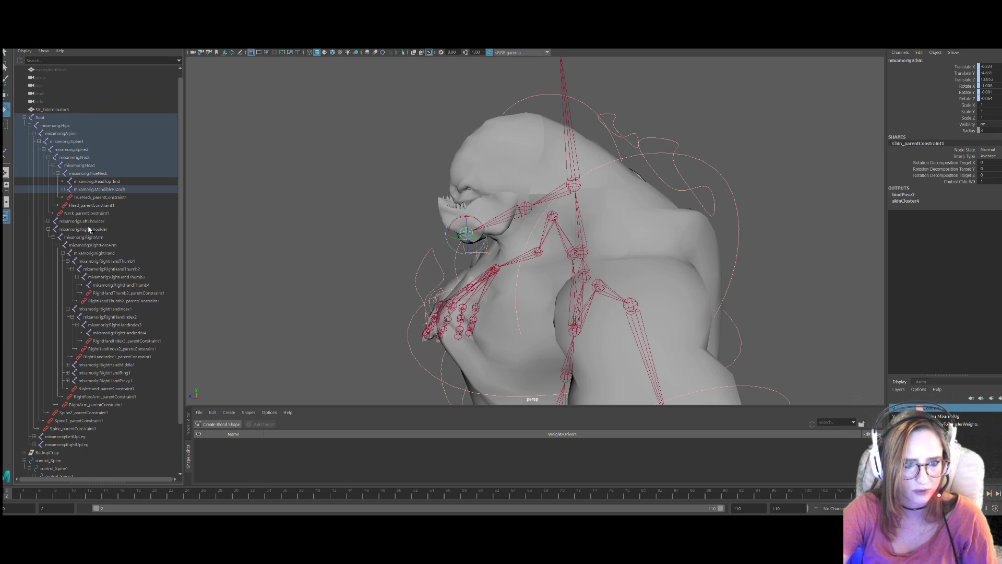
Examine the MandibleBranch and Chin joints around the creature's lower jaw from the front and both sides.
click(524, 224)
alt+drag(524, 223, 600, 220)
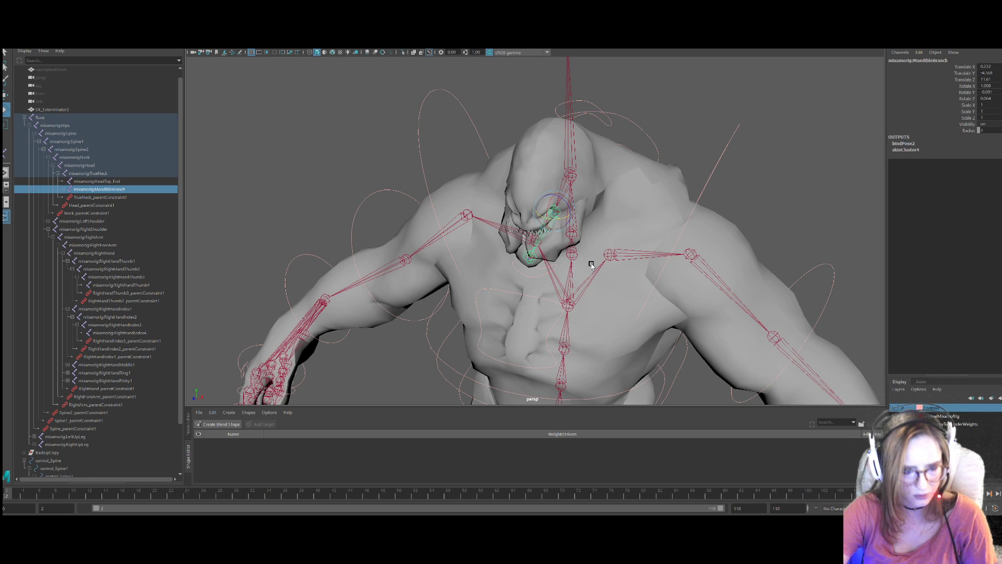
alt+drag(591, 280, 552, 276)
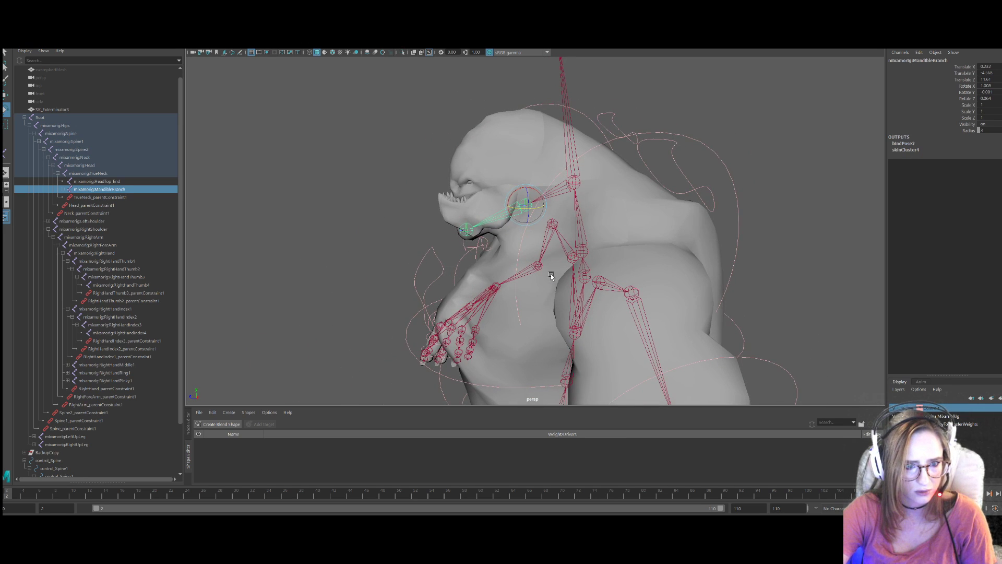
key(Down)
alt+drag(457, 261, 379, 254)
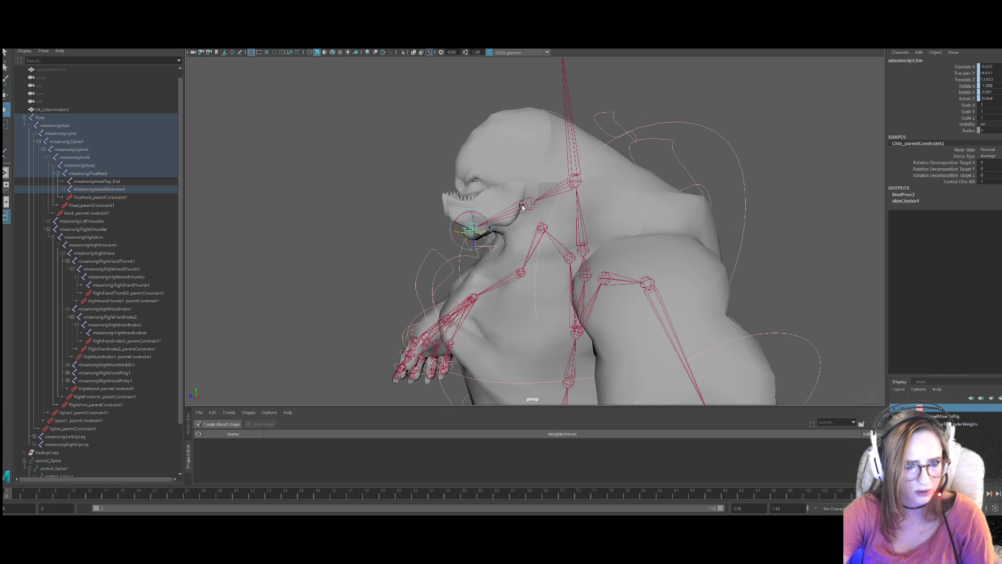
alt+drag(485, 266, 614, 202)
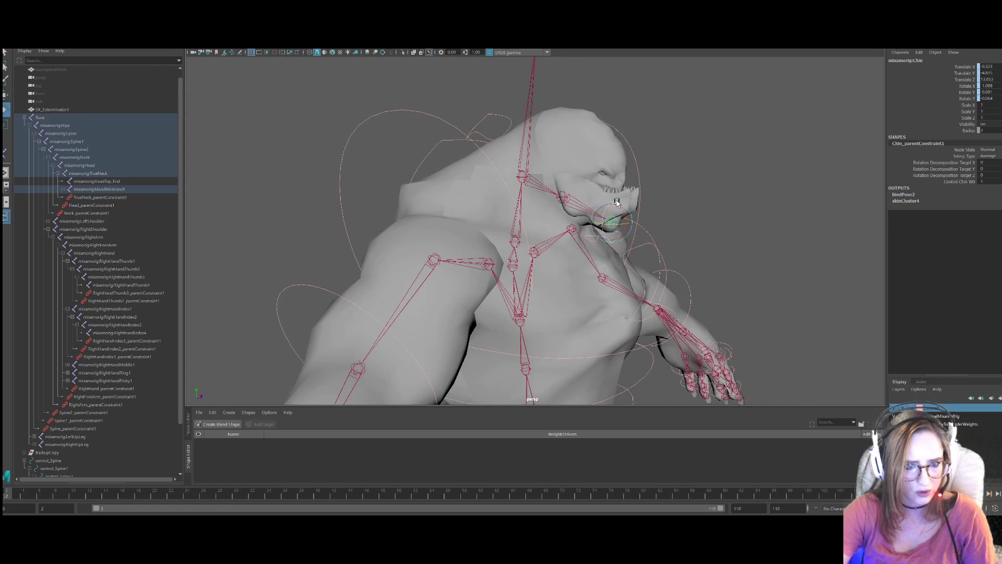
alt+drag(646, 242, 526, 207)
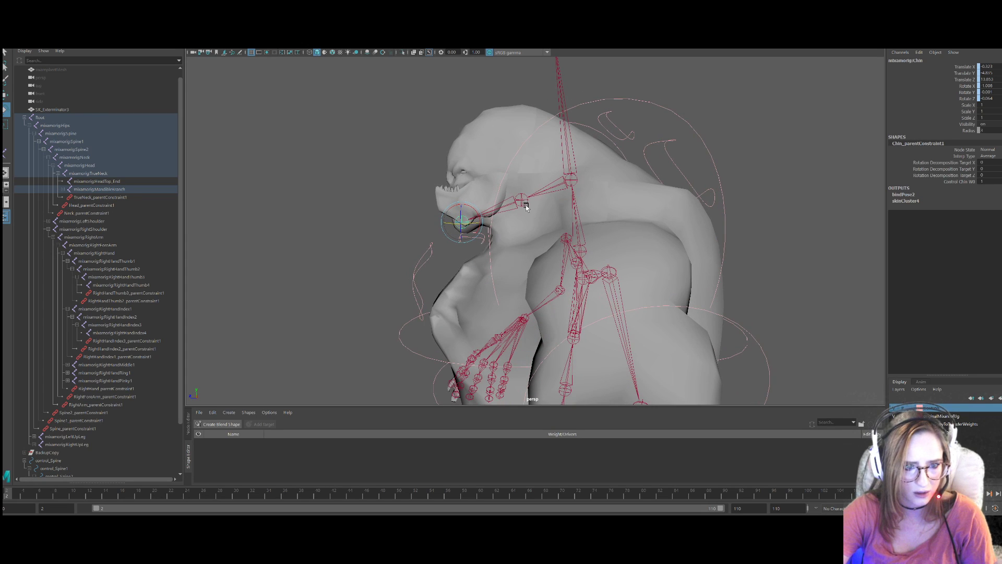
alt+drag(515, 270, 506, 266)
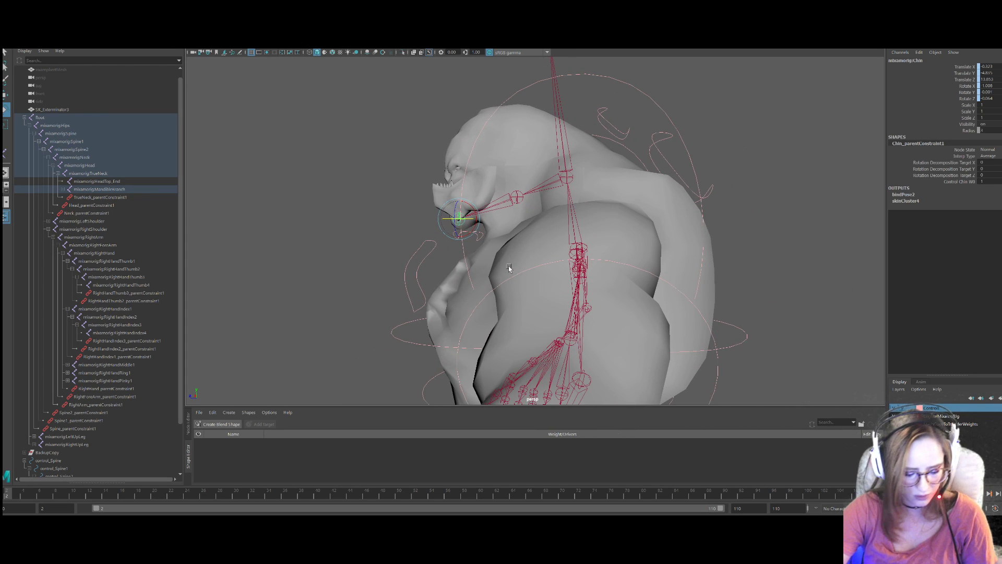
Parent the Chin joint directly under the TrueNeck joint and delete the MandibleBranch joint.
click(64, 190)
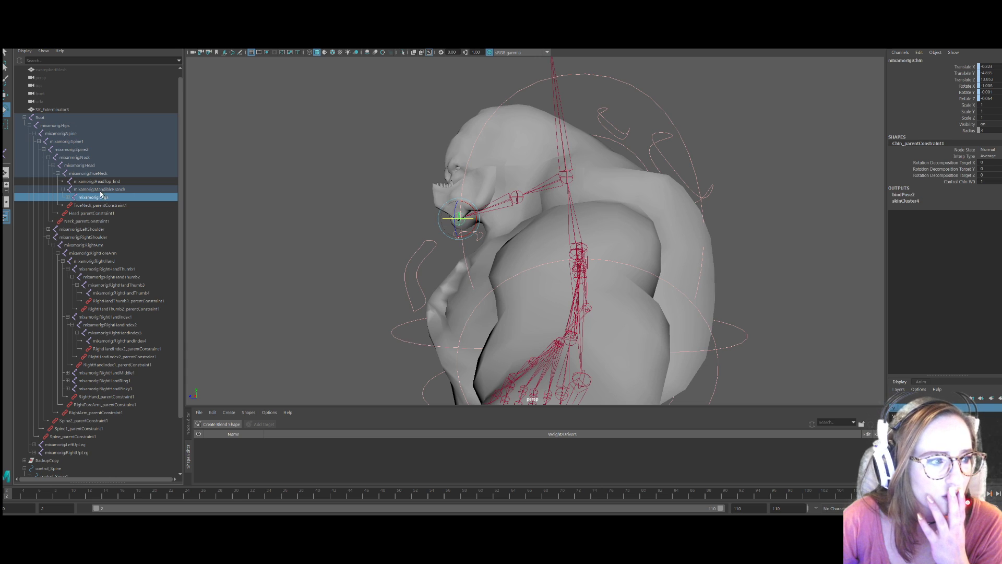
click(68, 198)
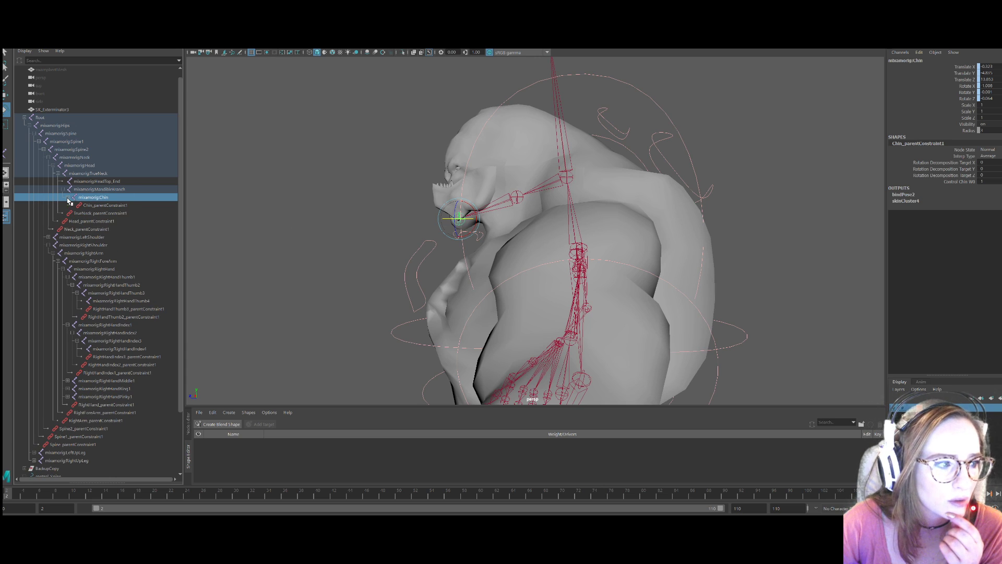
click(69, 199)
drag(93, 202, 99, 173)
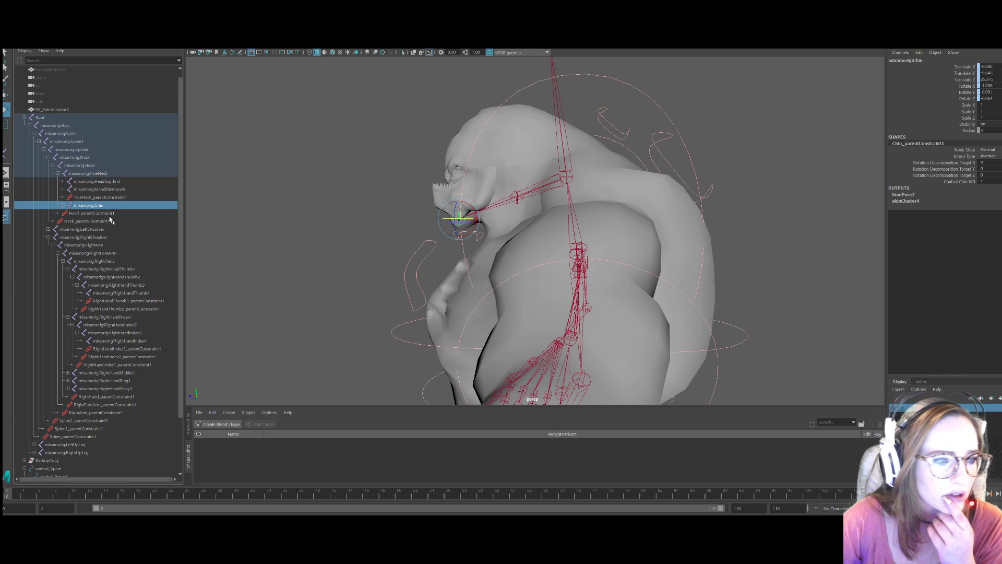
click(96, 192)
key(Delete)
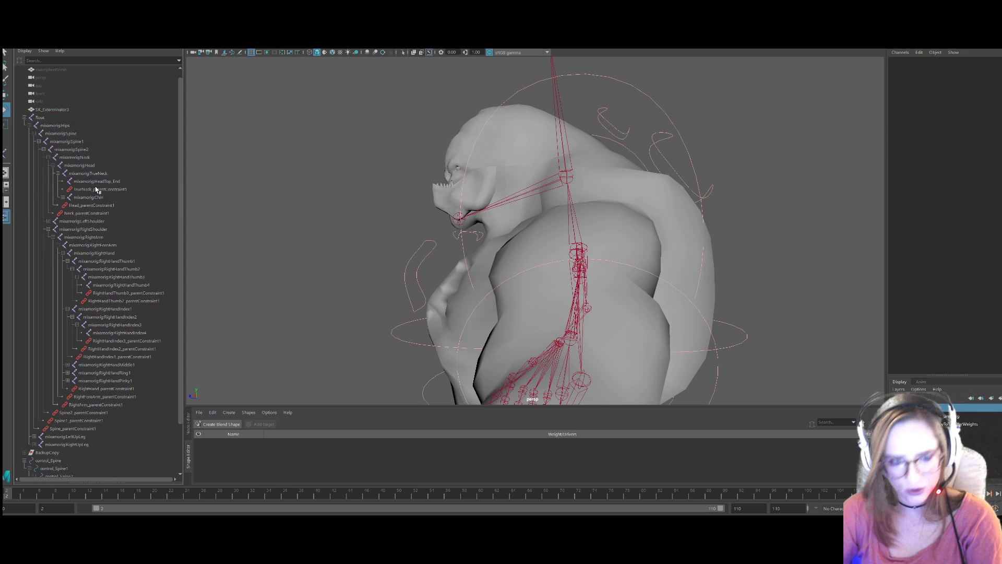
Save the scene as a new Maya ASCII file named swampbert_MandibleJntsRemoved.
click(4, 50)
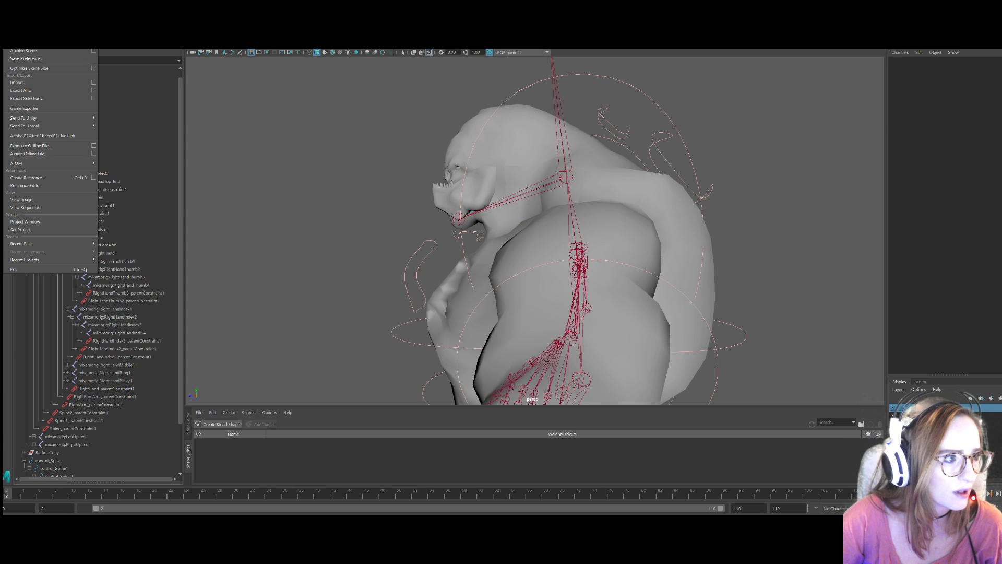
click(26, 35)
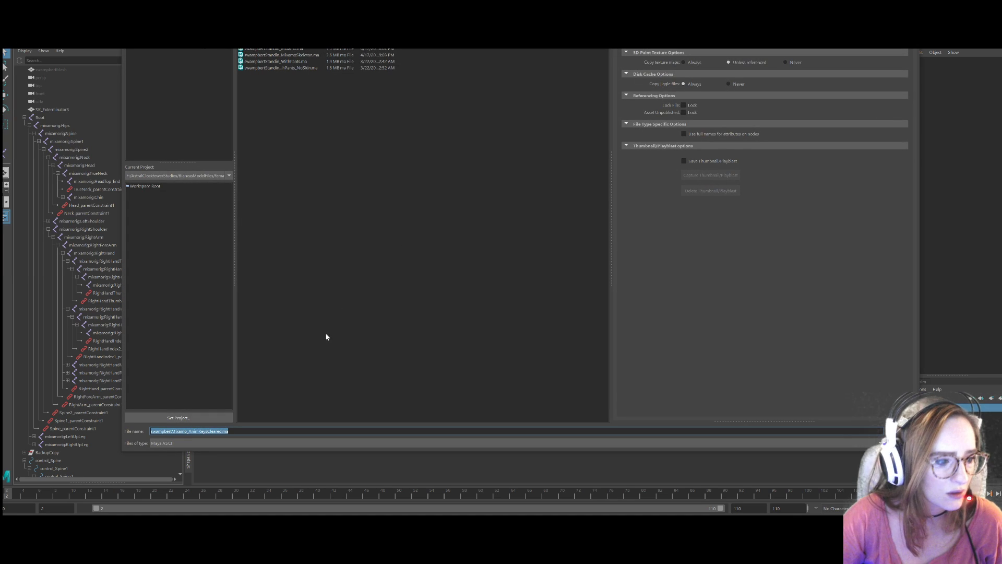
text(swampbert_MandibleJntsRemoved)
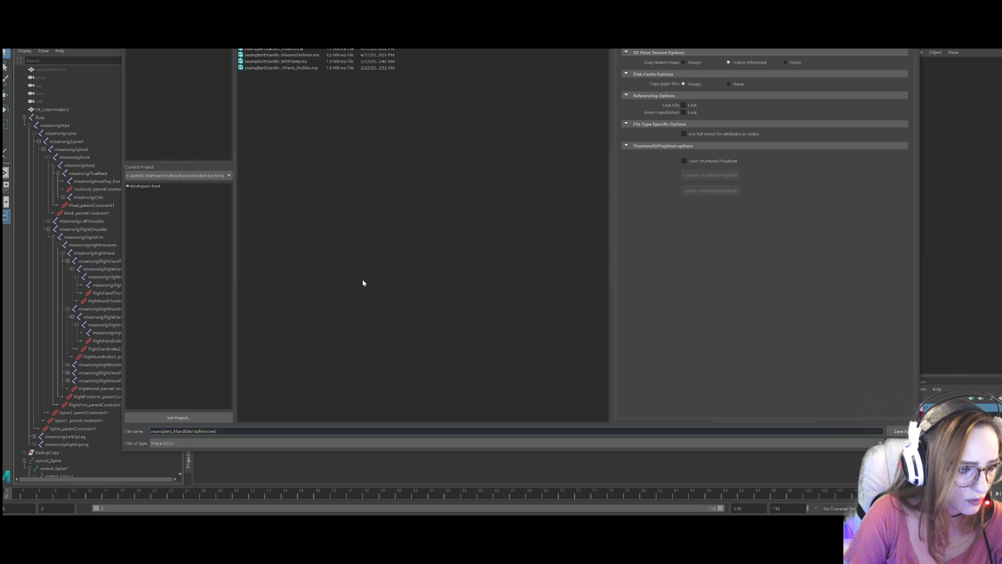
key(Return)
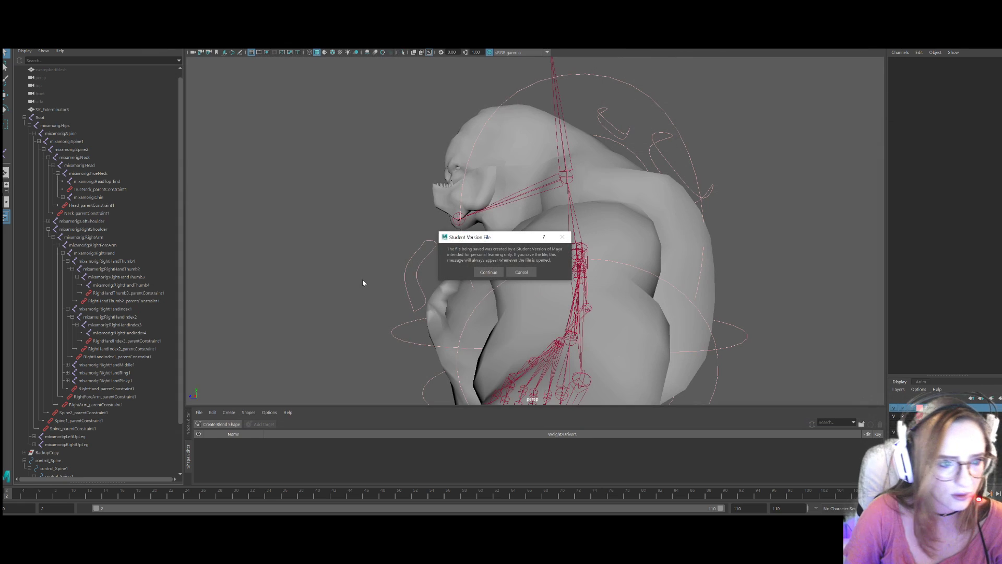
Test-move control_Chin to check how the lower jaw follows, viewing the head from both sides.
alt+drag(374, 267, 473, 265)
scroll(478, 264, up, 5)
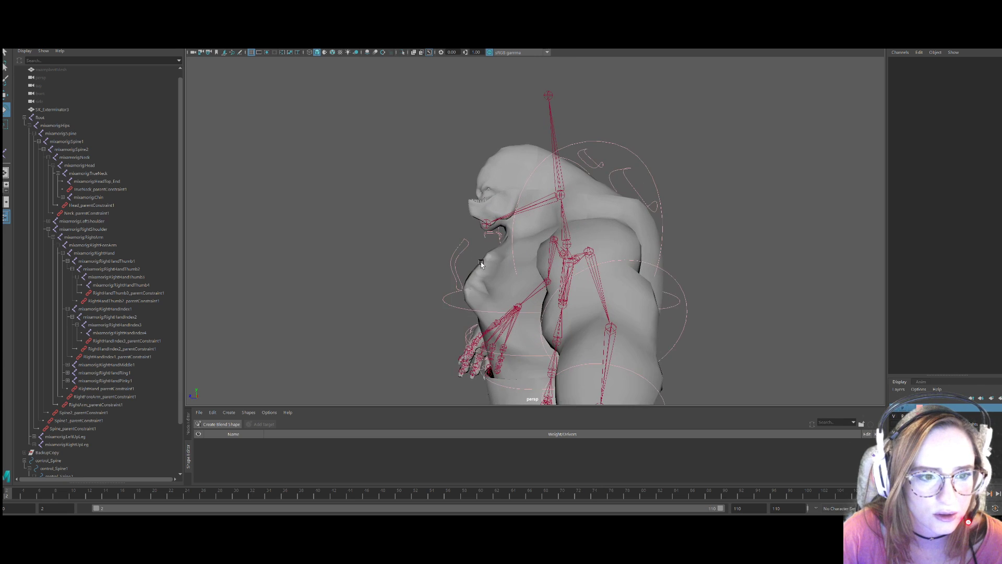
alt+drag(481, 264, 565, 251)
click(574, 240)
click(569, 236)
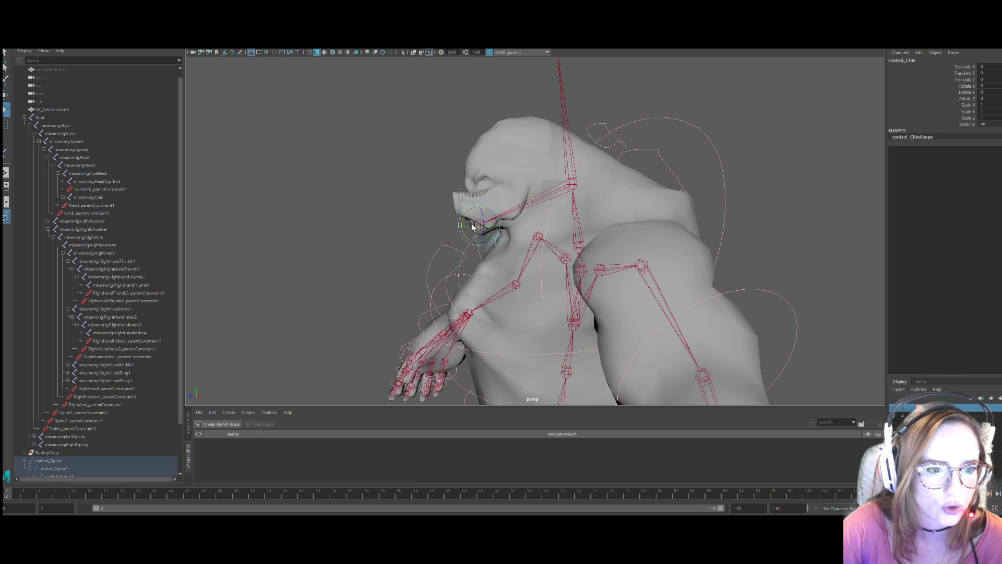
alt+drag(498, 189, 615, 252)
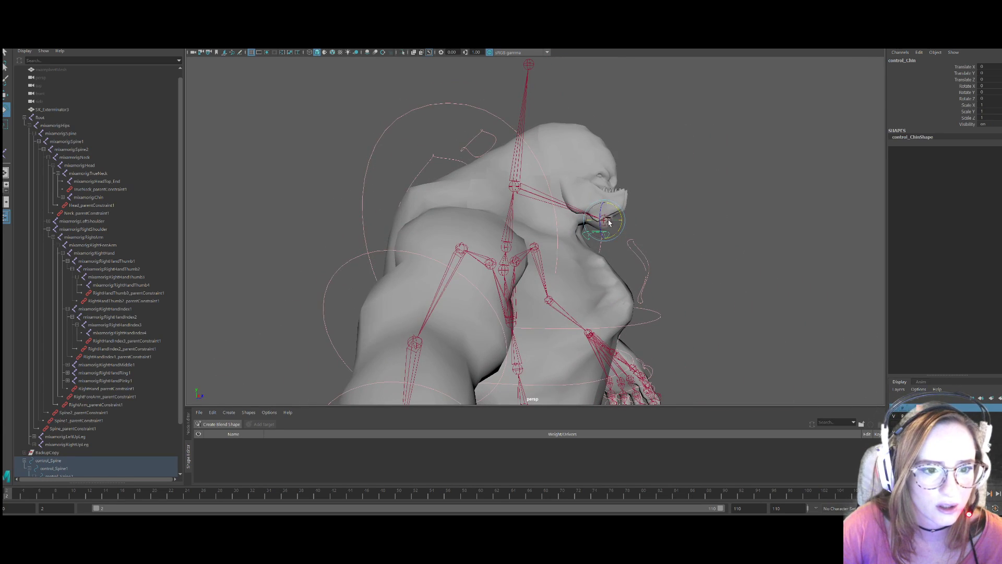
alt+drag(579, 207, 599, 246)
key(w)
drag(566, 200, 567, 215)
alt+drag(496, 242, 618, 243)
click(724, 237)
Save the scene under its current name, accepting the student version notice.
scroll(724, 239, down, 4)
scroll(724, 239, down, 7)
alt+drag(712, 239, 634, 259)
click(9, 2)
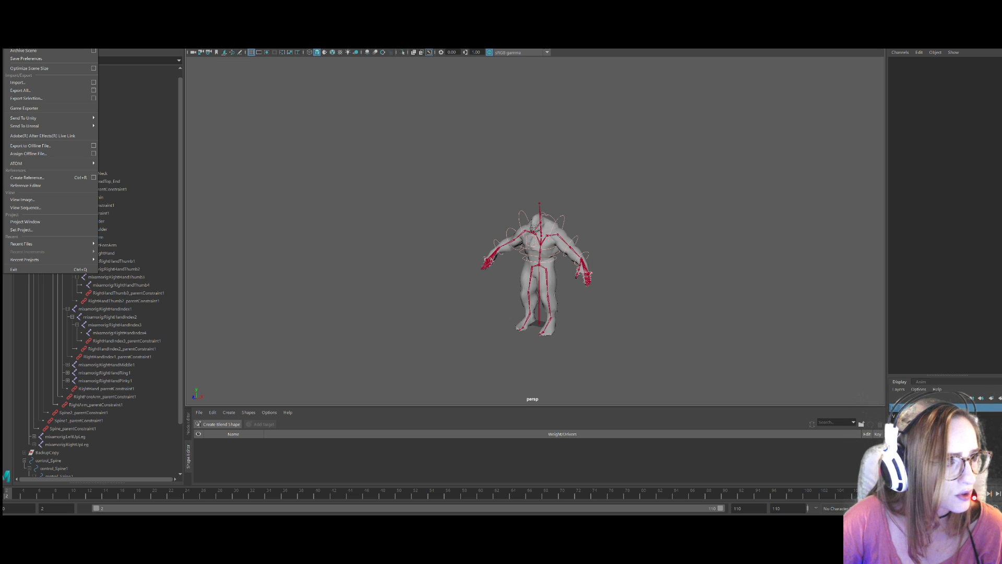
click(26, 27)
click(490, 272)
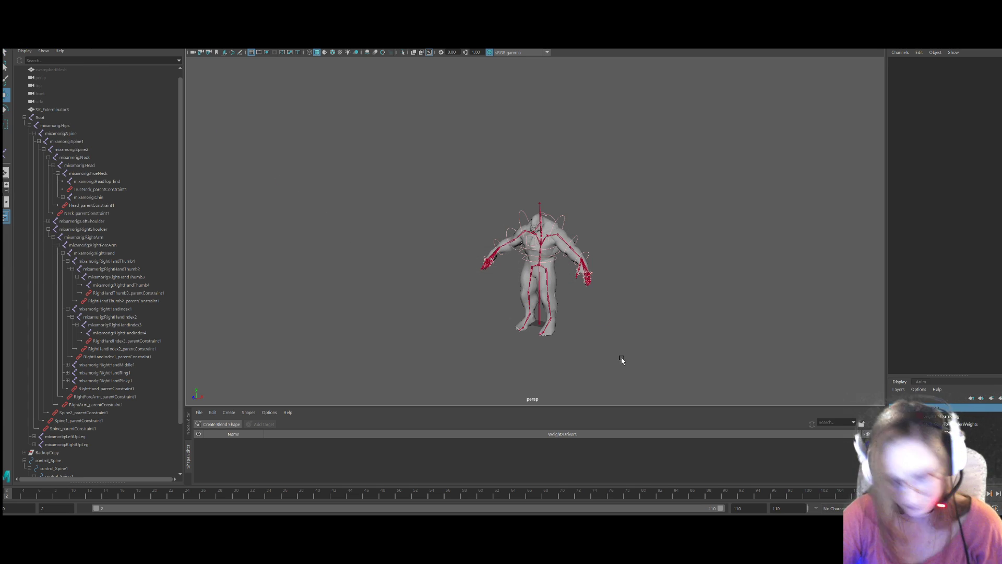
Examine the joints in the creature's hips, legs and feet from the front.
scroll(625, 360, up, 6)
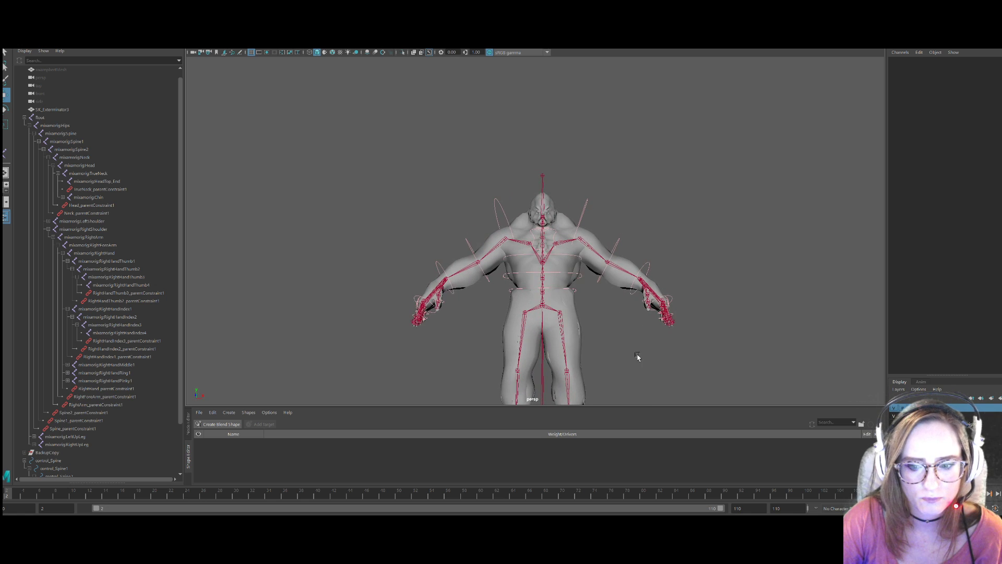
alt+middle_drag(637, 357, 645, 336)
scroll(638, 223, up, 6)
alt+drag(663, 223, 666, 226)
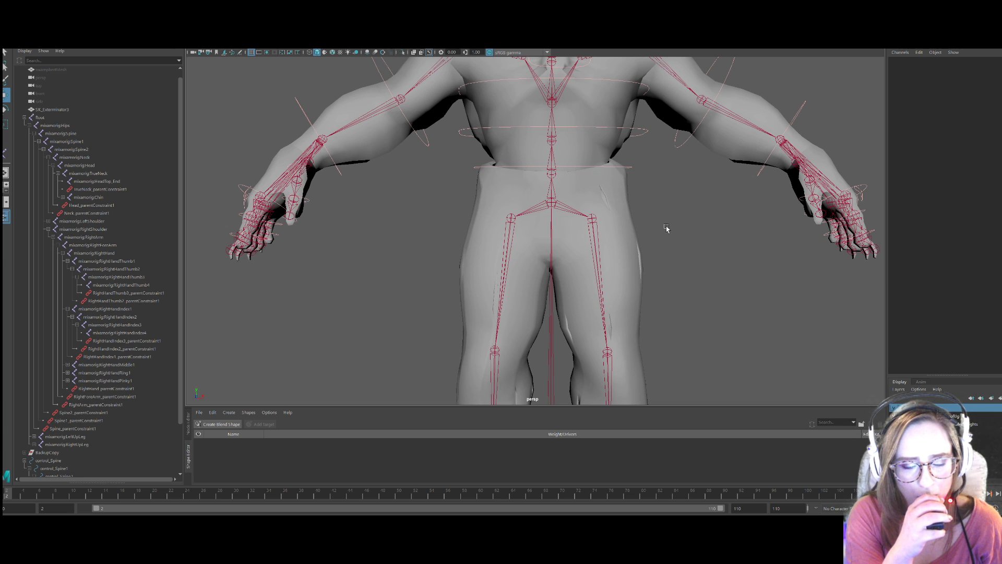
scroll(649, 210, down, 3)
alt+middle_drag(667, 264, 610, 210)
alt+drag(599, 244, 609, 247)
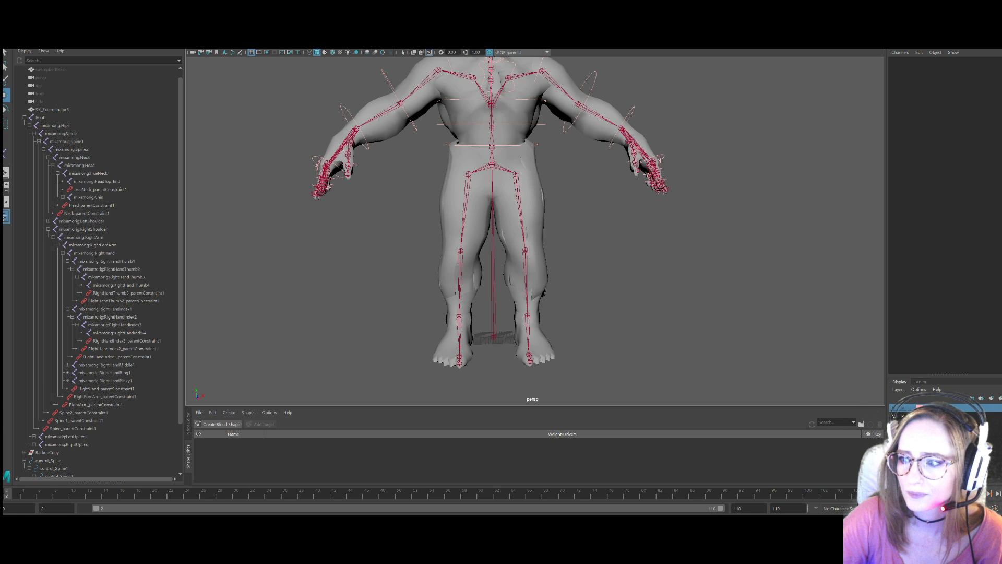
Collapse the control_Spine hierarchy and place it in a new group.
scroll(537, 181, down, 2)
scroll(566, 199, up, 4)
mouse_move(585, 202)
alt+mouse_down()
mouse_move(559, 205)
mouse_move(582, 204)
alt+mouse_up()
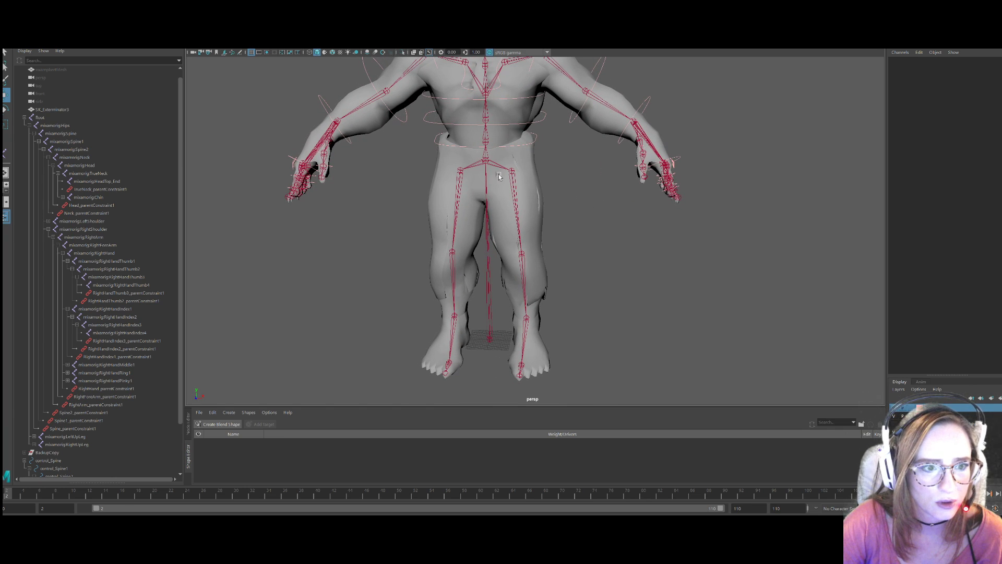
alt+drag(624, 179, 580, 171)
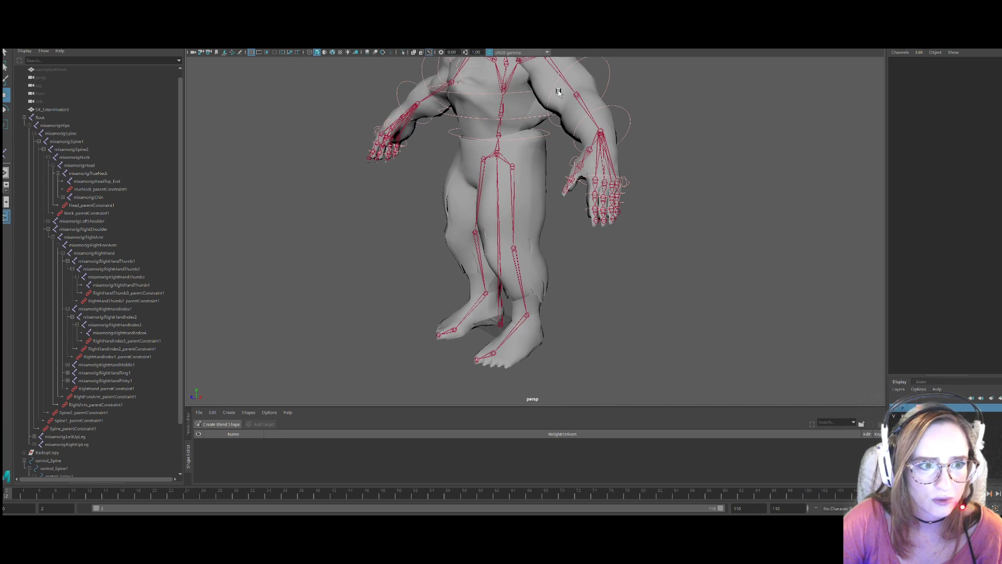
alt+drag(463, 151, 300, 186)
scroll(32, 443, down, 3)
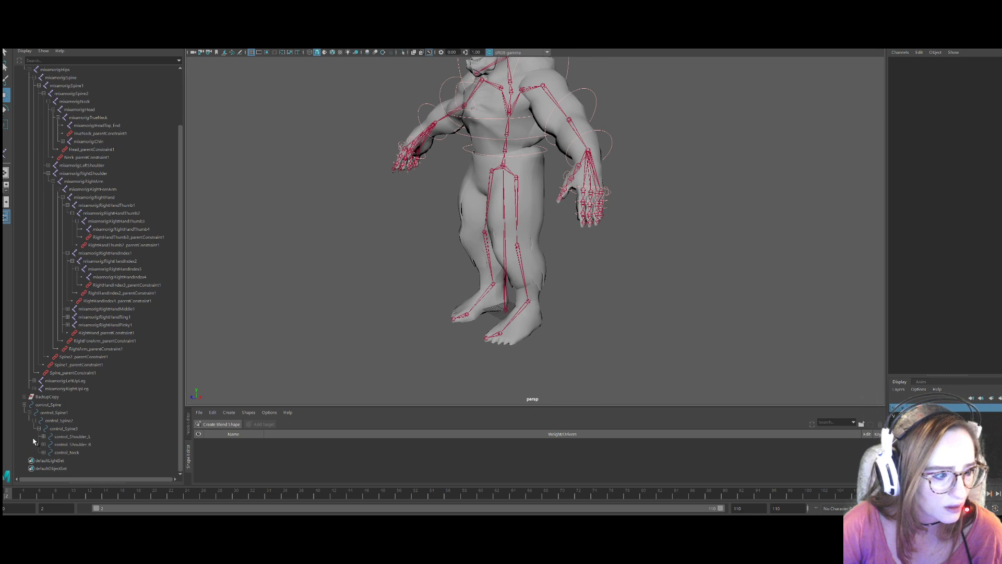
click(25, 404)
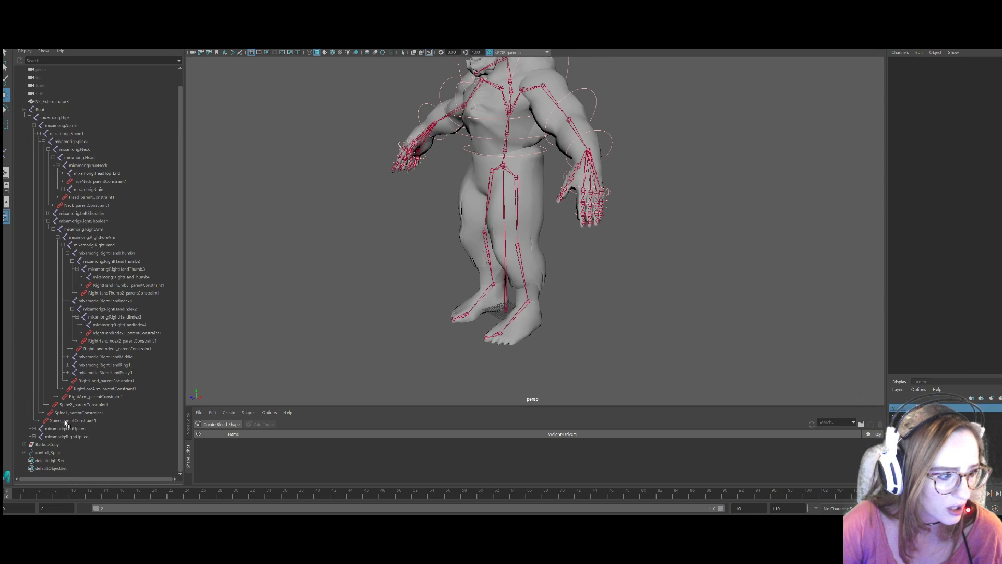
click(46, 455)
alt+drag(401, 333, 418, 296)
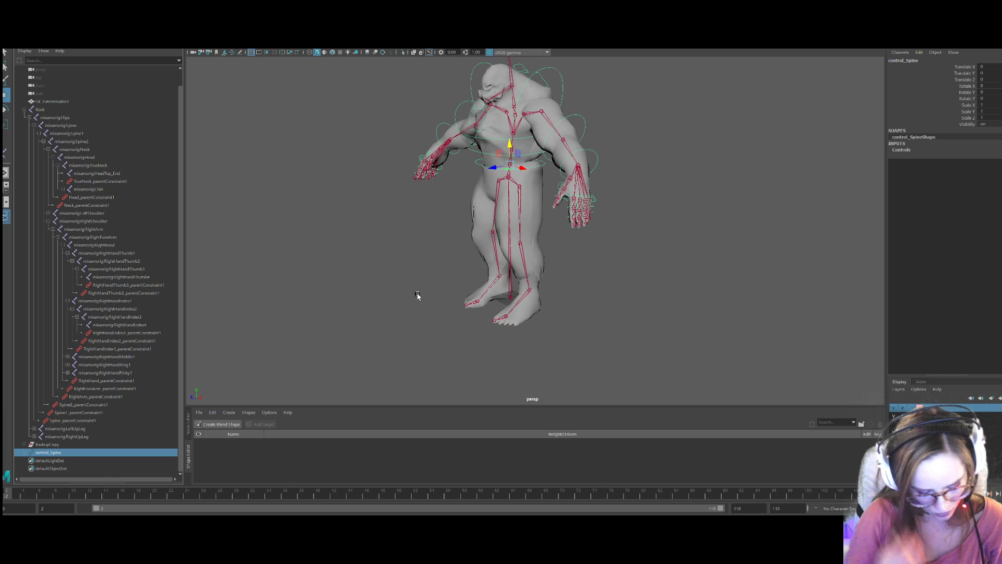
key(ctrl+g)
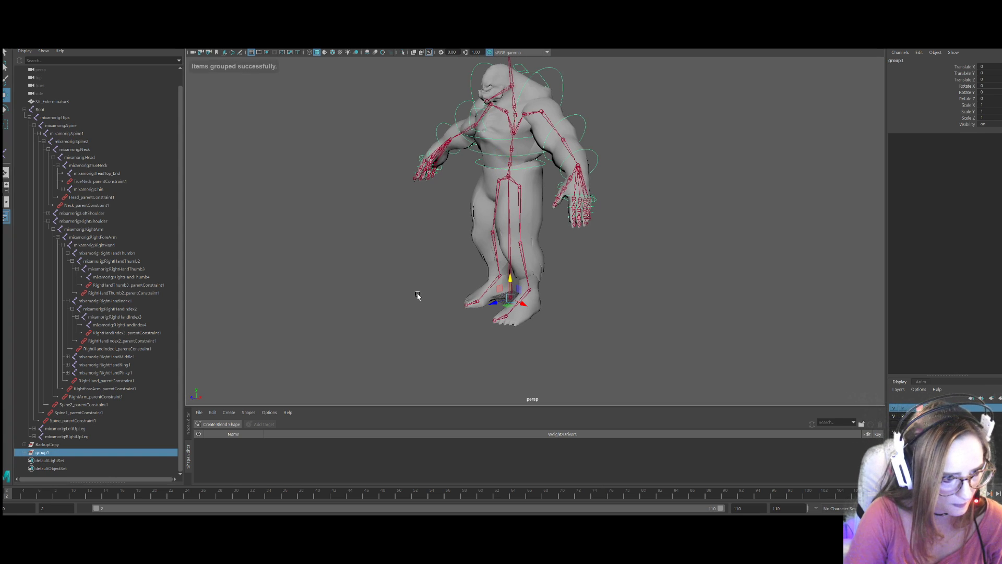
Rename the new group holding control_Spine as UpperBodyControls.
double_click(51, 453)
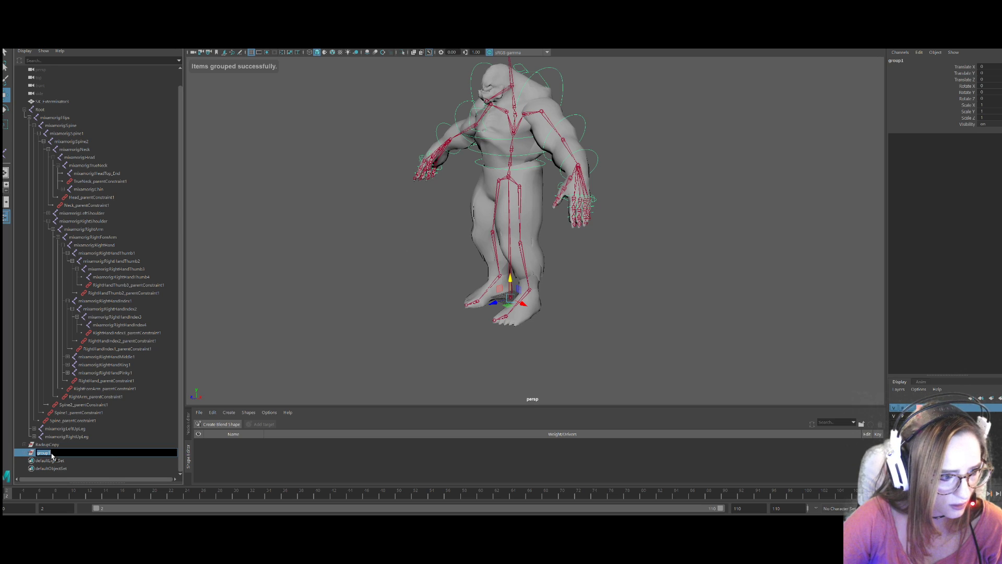
text(UpperBod)
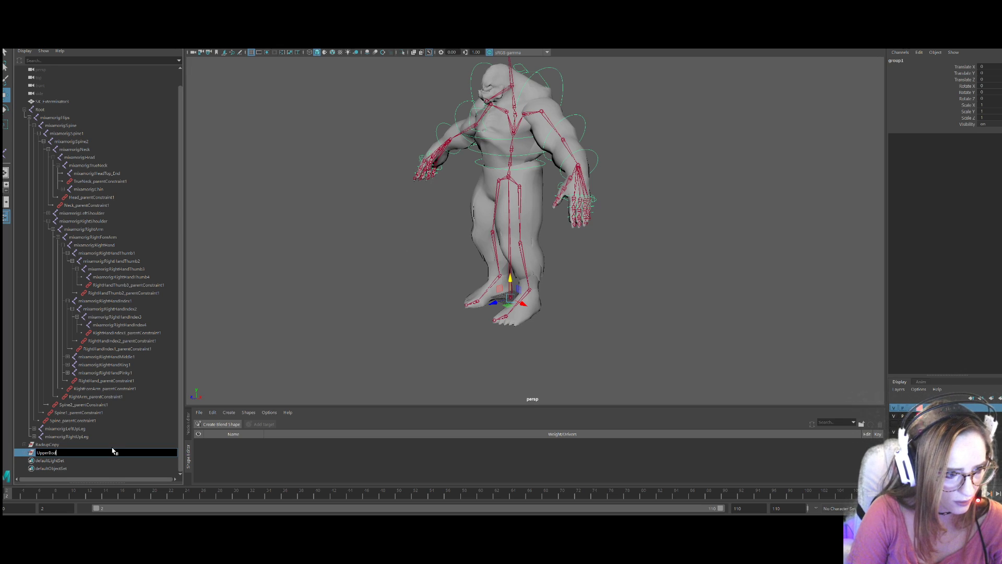
text(yControls)
key(Return)
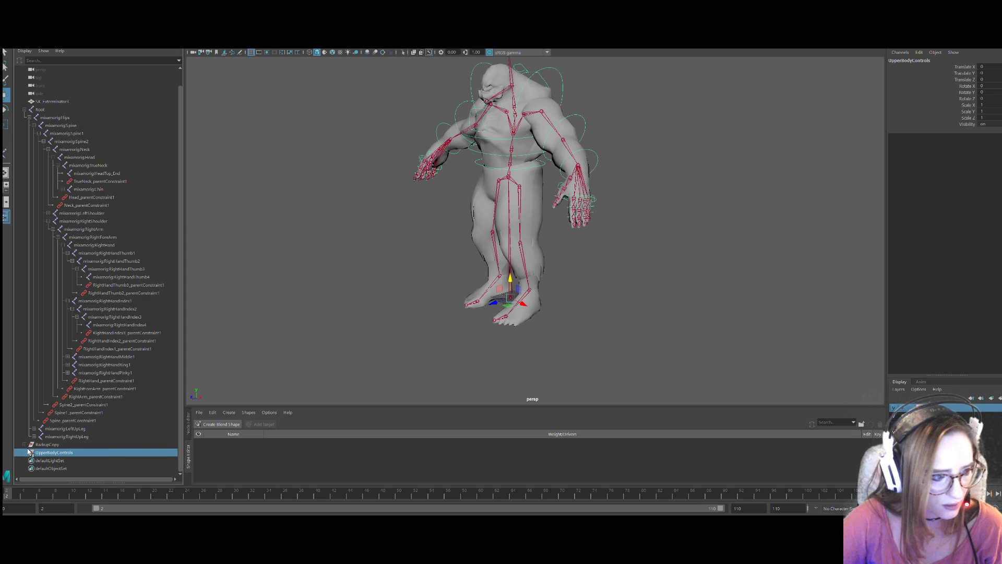
Try moving the UpperBodyControls group upward and rotating it, undoing each change.
alt+drag(445, 326, 479, 319)
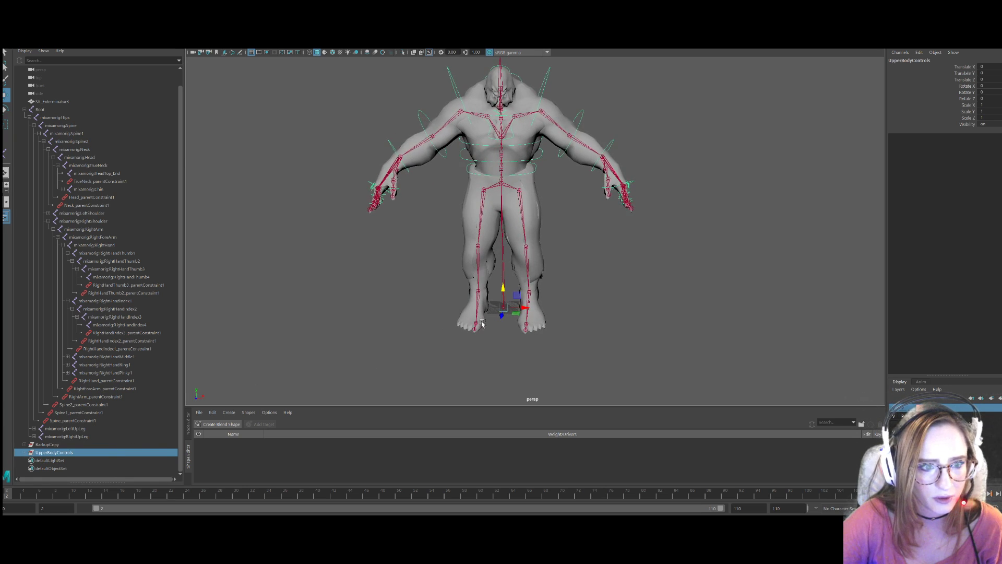
scroll(478, 318, down, 4)
drag(516, 261, 501, 243)
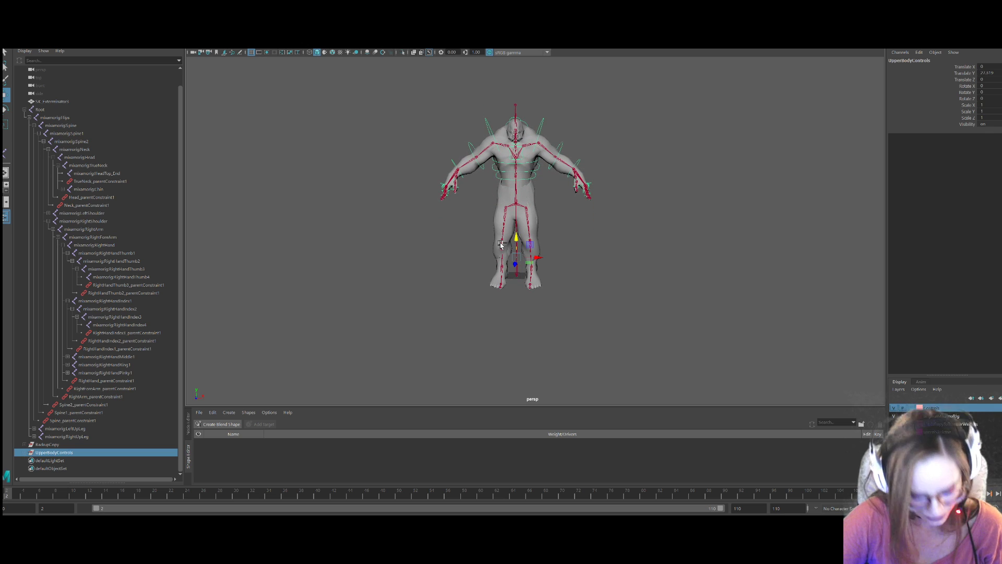
key(ctrl+z)
alt+drag(635, 288, 587, 292)
key(e)
mouse_move(520, 250)
mouse_down()
mouse_move(506, 267)
mouse_move(525, 249)
mouse_move(496, 247)
mouse_move(528, 238)
mouse_up()
key(ctrl+z)
alt+drag(495, 302, 554, 290)
Move the pivot of the UpperBodyControls group up to the creature's waist, at the lowest spine control.
key(w)
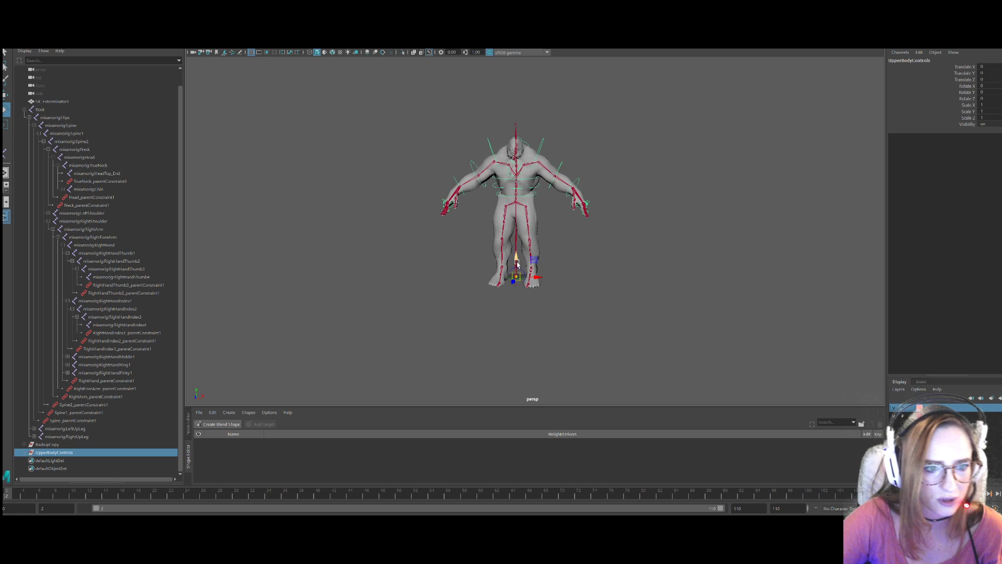
alt+drag(523, 182, 563, 184)
scroll(515, 214, up, 5)
alt+drag(515, 213, 666, 302)
scroll(637, 287, up, 5)
alt+drag(599, 294, 599, 291)
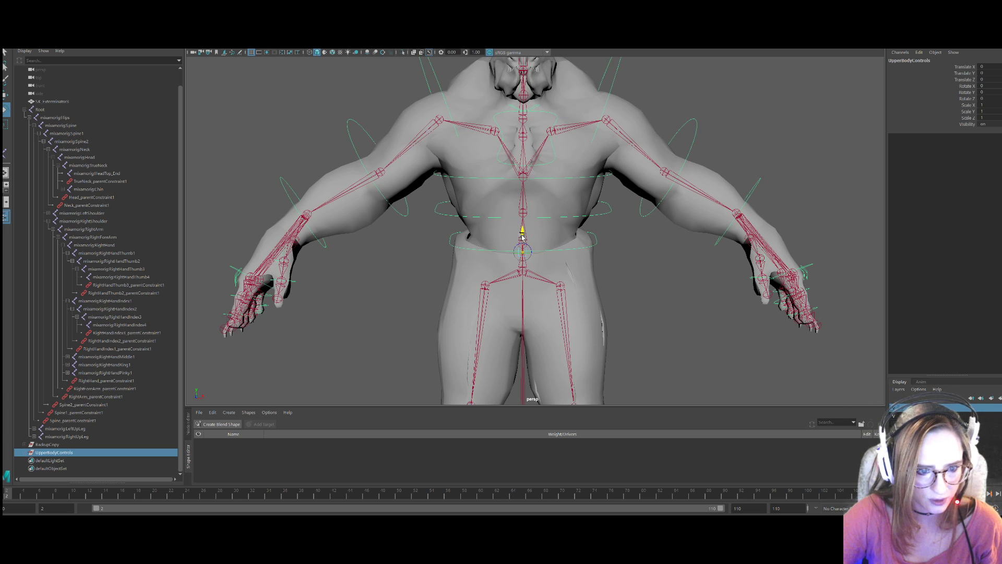
Test-rotate the UpperBodyControls group about its waist pivot on the X axis and undo the rotation.
key(e)
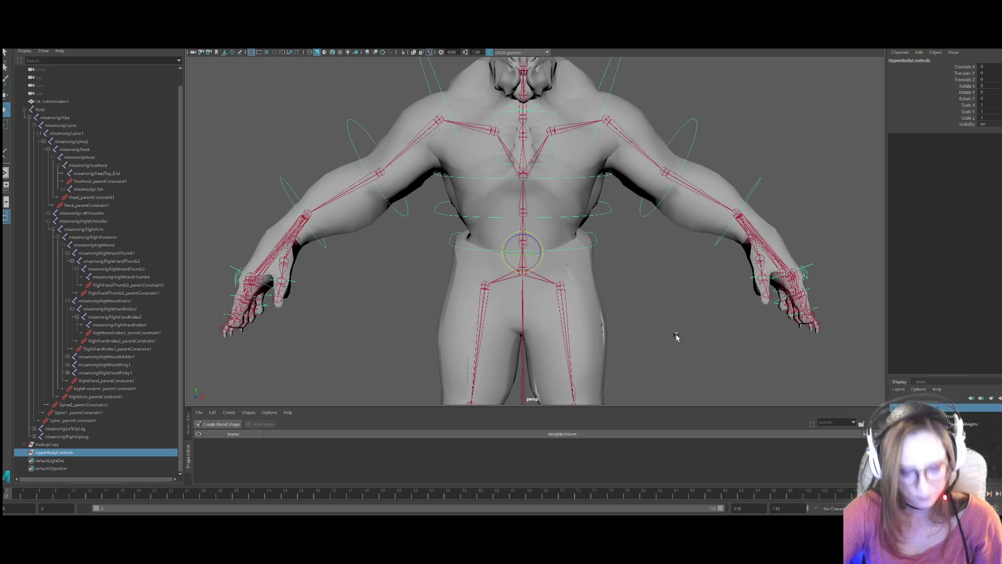
alt+drag(675, 336, 651, 306)
drag(749, 270, 805, 270)
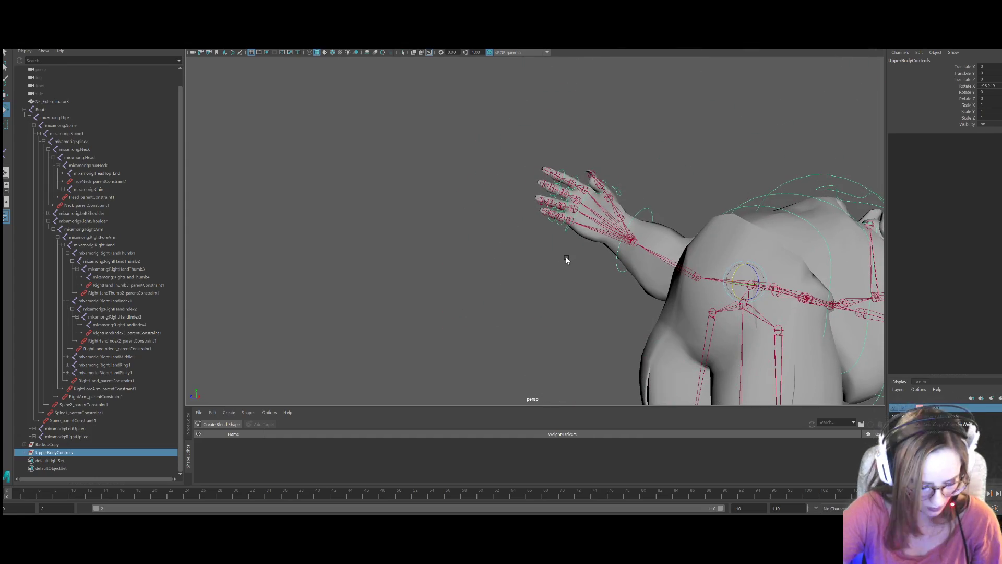
key(ctrl+z)
key(a)
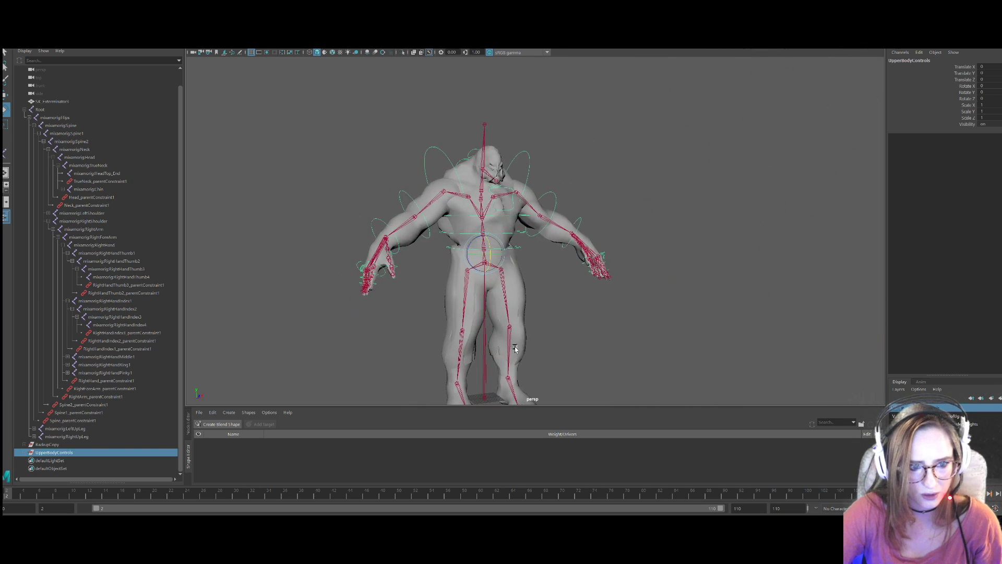
Clear the selection, expand the UpperBodyControls group and examine the hip, leg and root joints from the front.
click(667, 333)
scroll(667, 331, up, 5)
alt+drag(667, 330, 653, 330)
alt+middle_drag(646, 352, 600, 166)
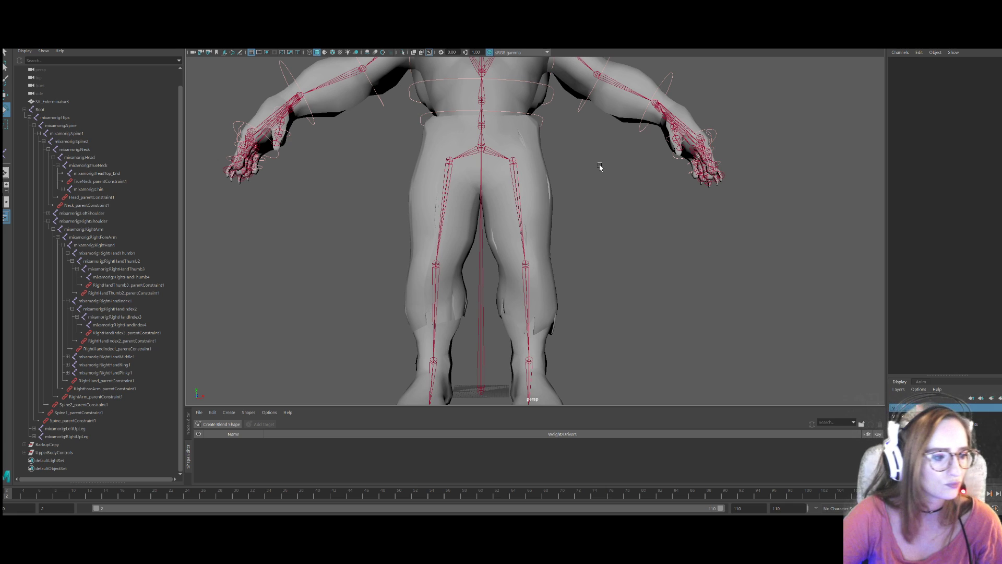
click(25, 453)
scroll(59, 445, down, 1)
scroll(409, 292, down, 5)
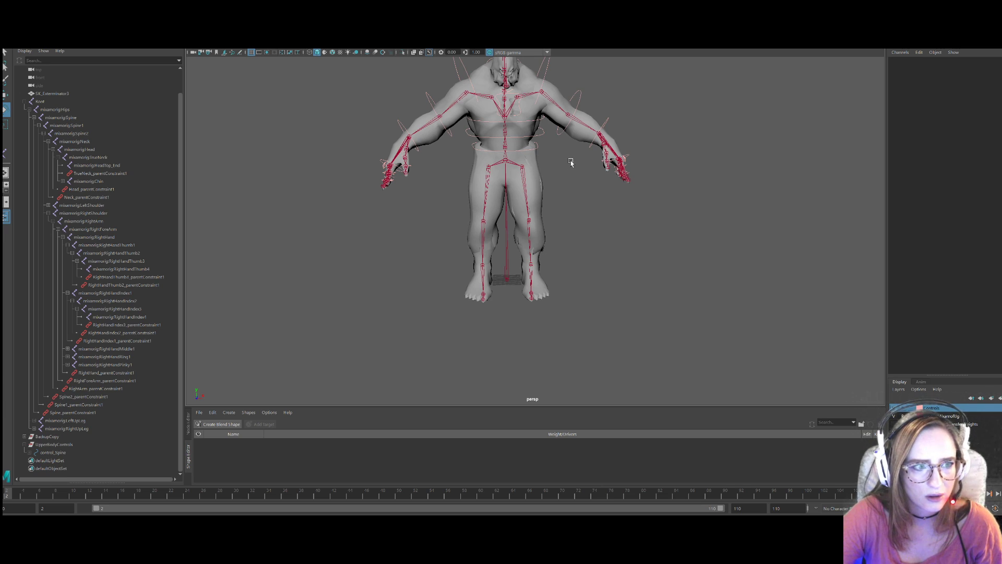
mouse_move(351, 167)
alt+mouse_down()
mouse_move(351, 194)
mouse_move(358, 165)
mouse_move(362, 177)
alt+mouse_up()
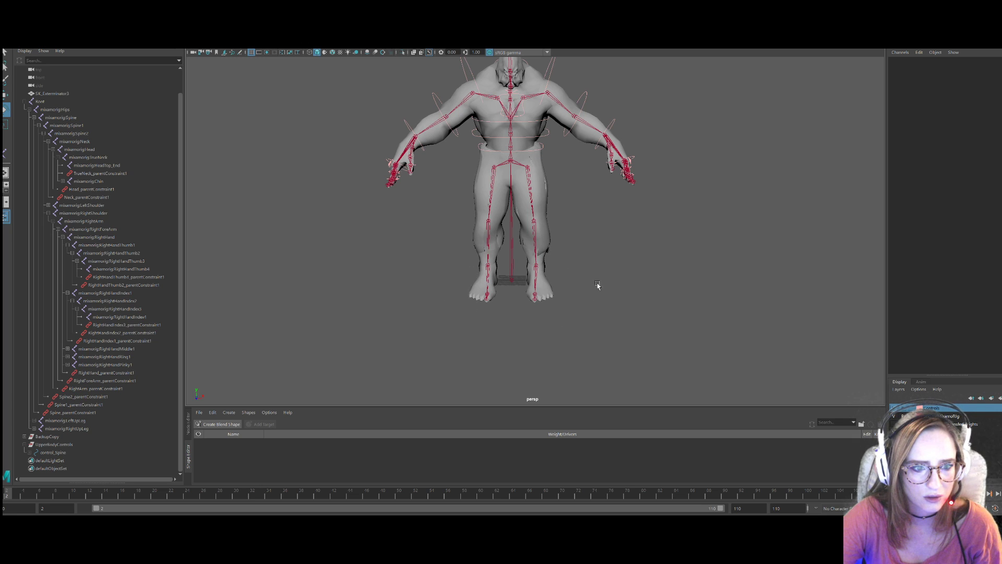
scroll(506, 316, down, 2)
mouse_move(506, 315)
alt+mouse_down()
mouse_move(425, 316)
mouse_move(504, 318)
alt+mouse_up()
scroll(504, 317, up, 6)
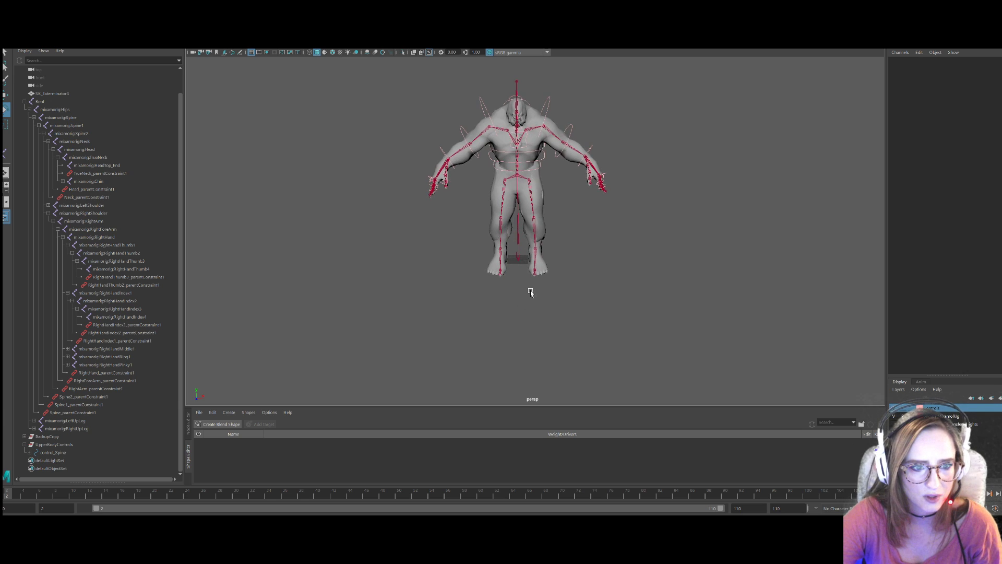
Test-rotate the Root joint about its Y axis to see how the body follows, and restore its orientation.
click(499, 298)
scroll(498, 313, down, 8)
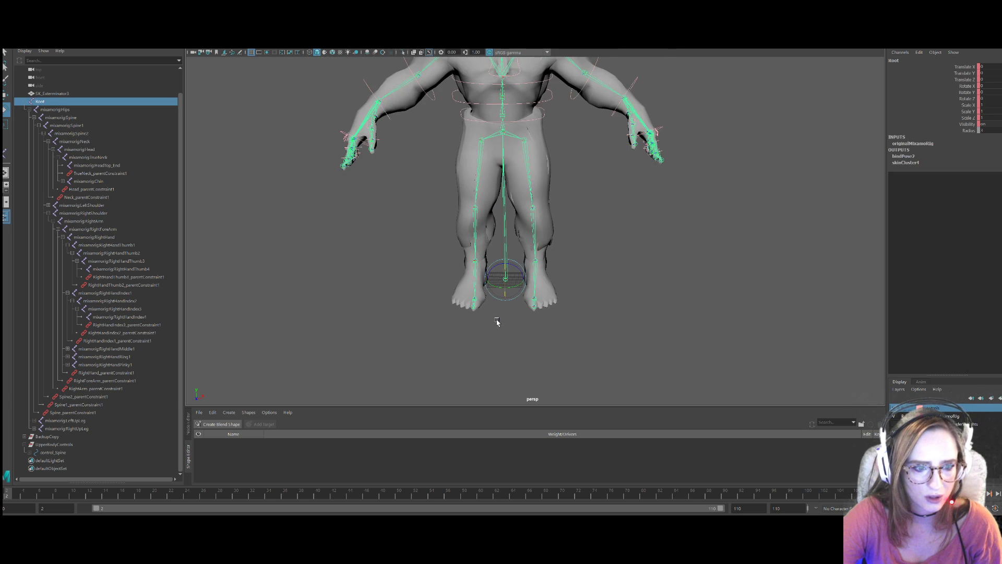
drag(530, 272, 506, 280)
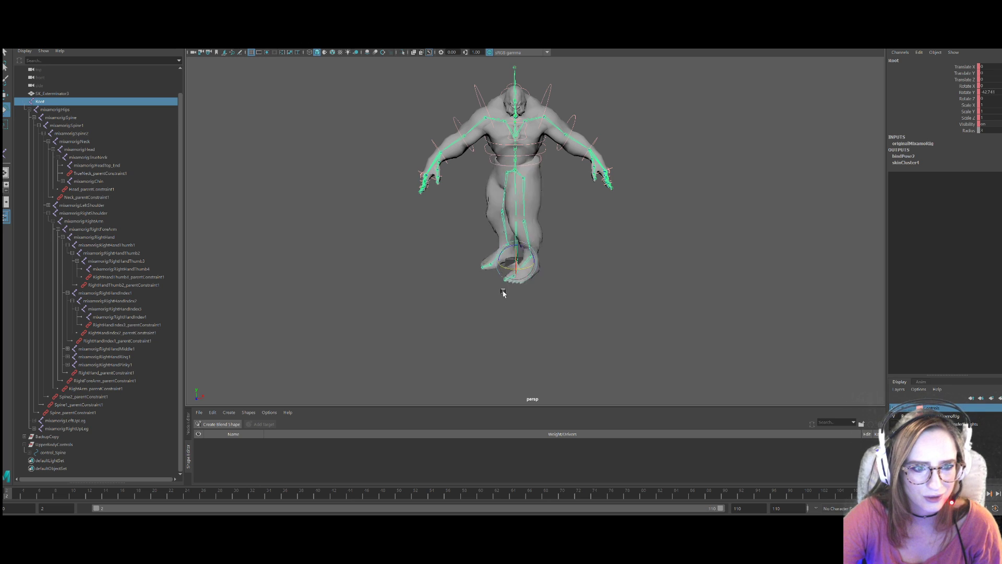
middle_drag(488, 303, 524, 296)
scroll(530, 300, up, 5)
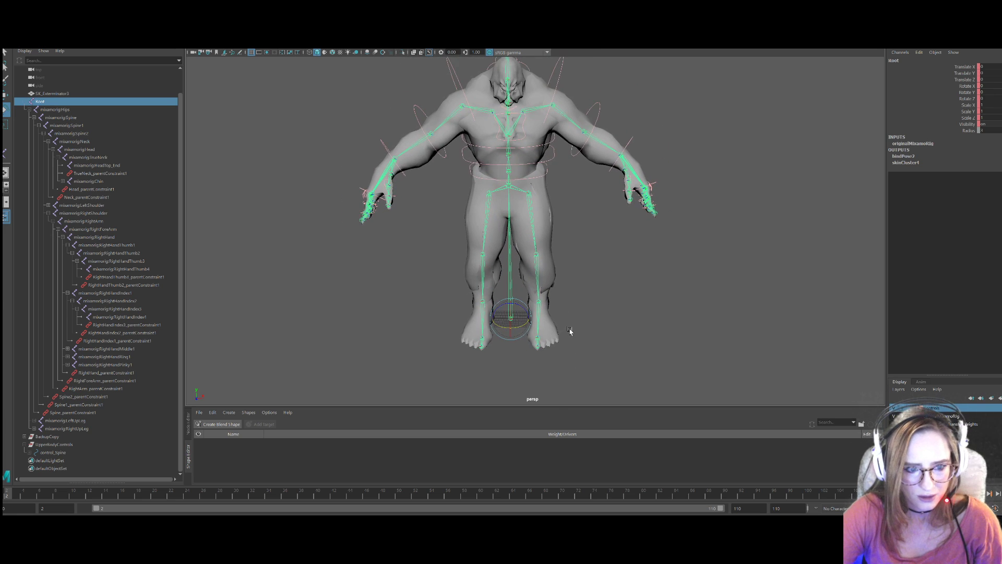
Create a NURBS square at the scene origin between the creature's feet.
scroll(570, 331, down, 2)
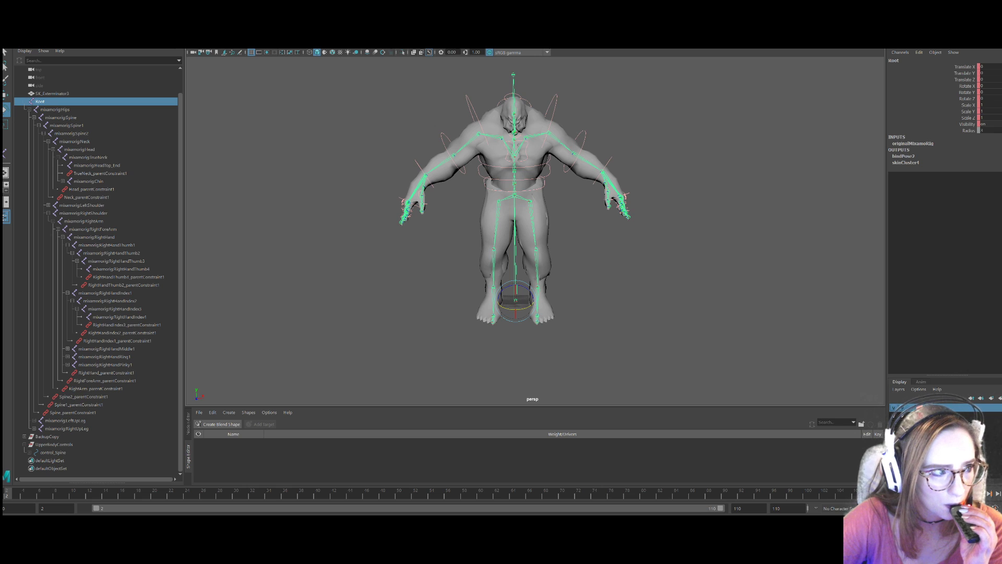
click(9, 2)
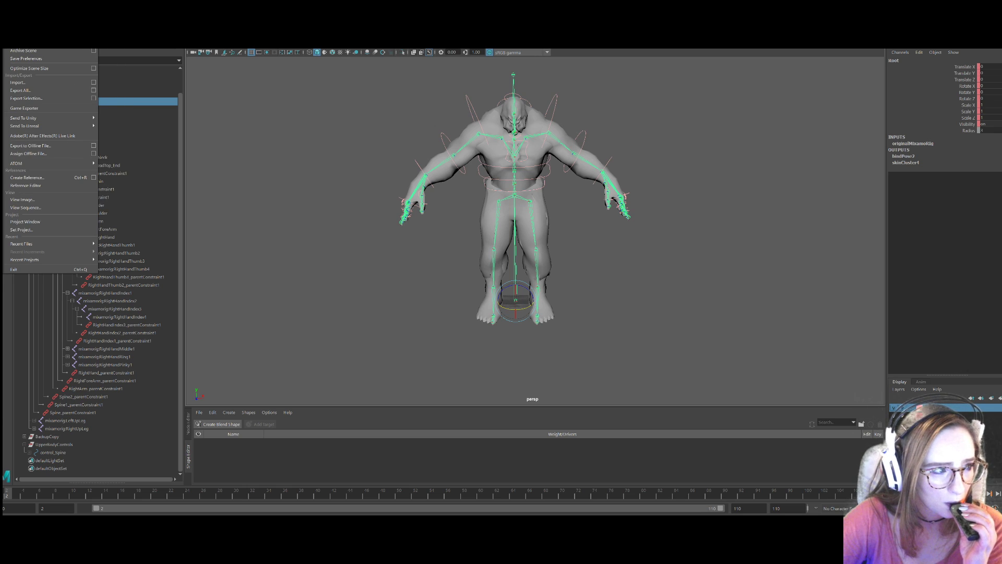
mouse_move(32, 2)
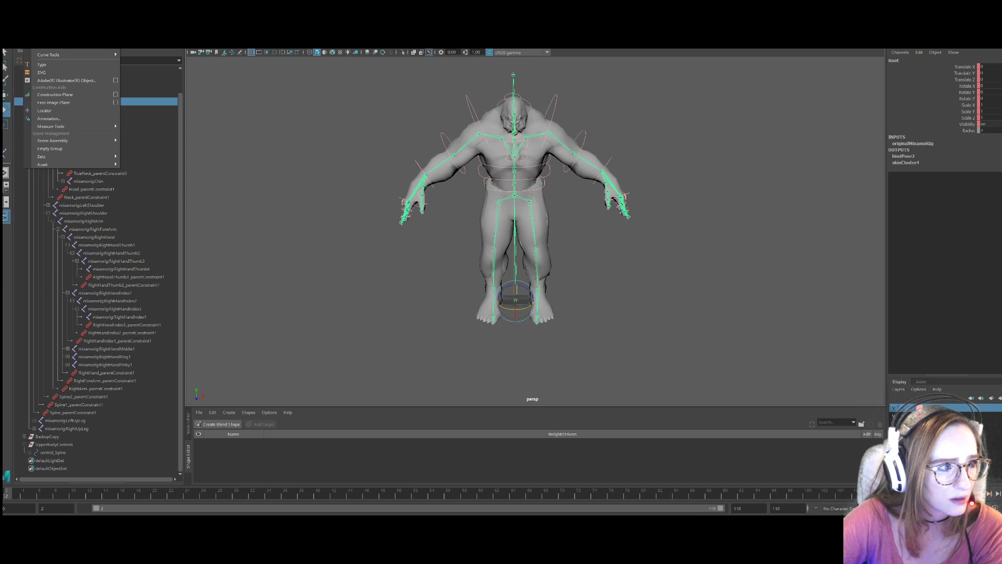
mouse_move(55, 15)
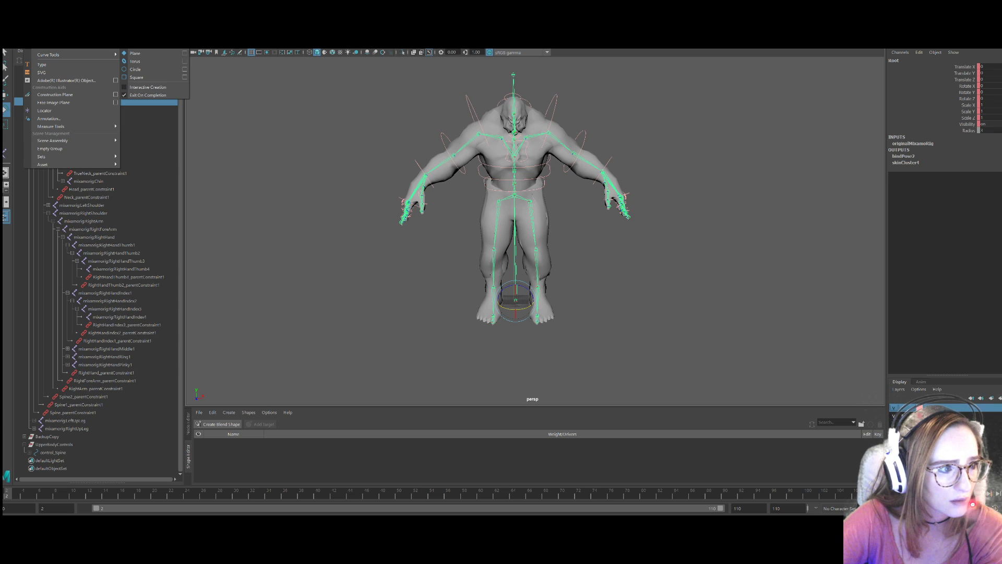
click(146, 78)
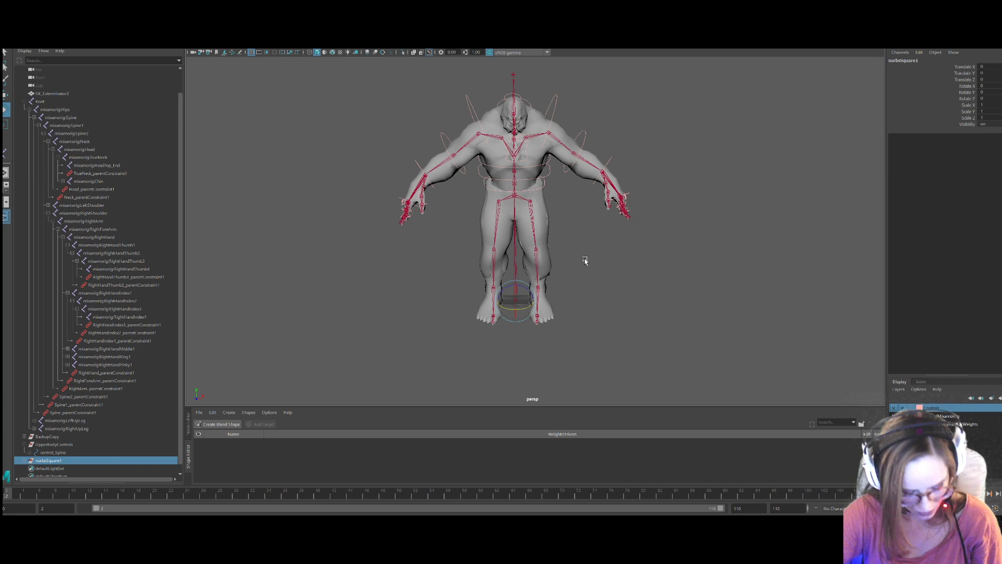
Scale the NURBS square up into a large floor frame around the feet, stretching it further along Z.
alt+drag(585, 263, 588, 279)
scroll(581, 265, up, 8)
alt+middle_drag(581, 220, 611, 300)
alt+drag(501, 270, 499, 269)
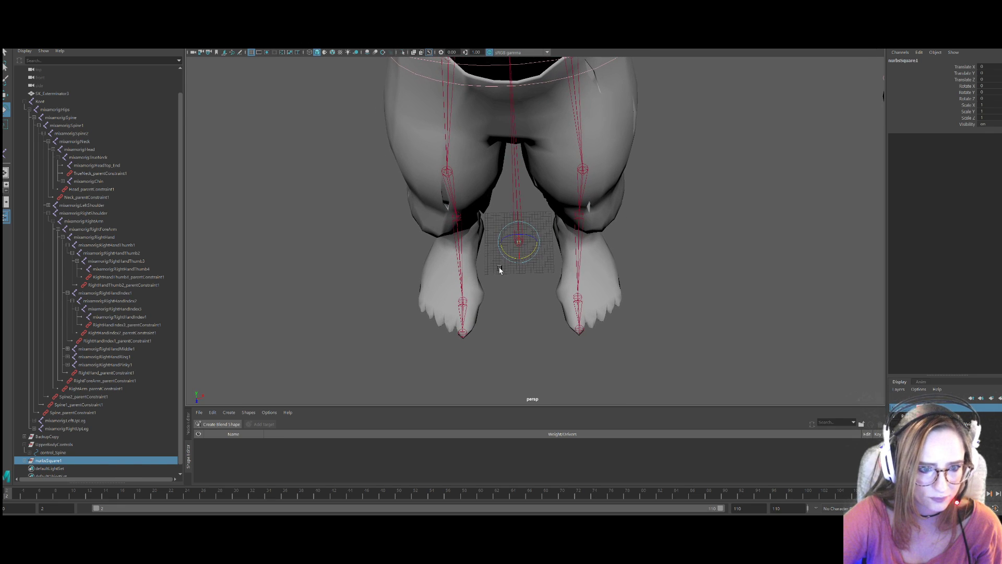
key(r)
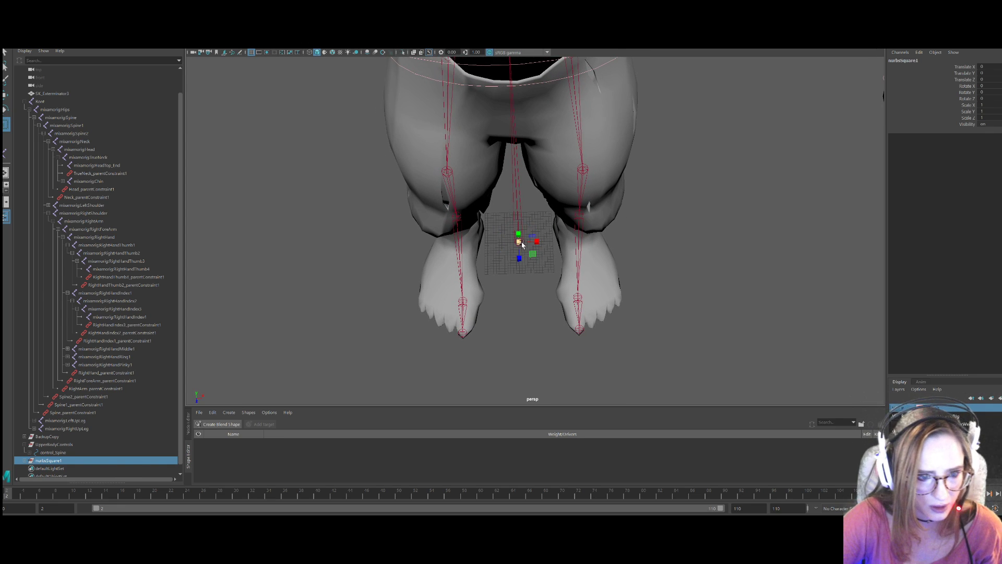
drag(518, 242, 777, 463)
scroll(756, 380, down, 3)
drag(545, 236, 528, 258)
Pull the two middle control vertices of the square's front edge forward to bow the edge outward.
right_drag(560, 347, 512, 346)
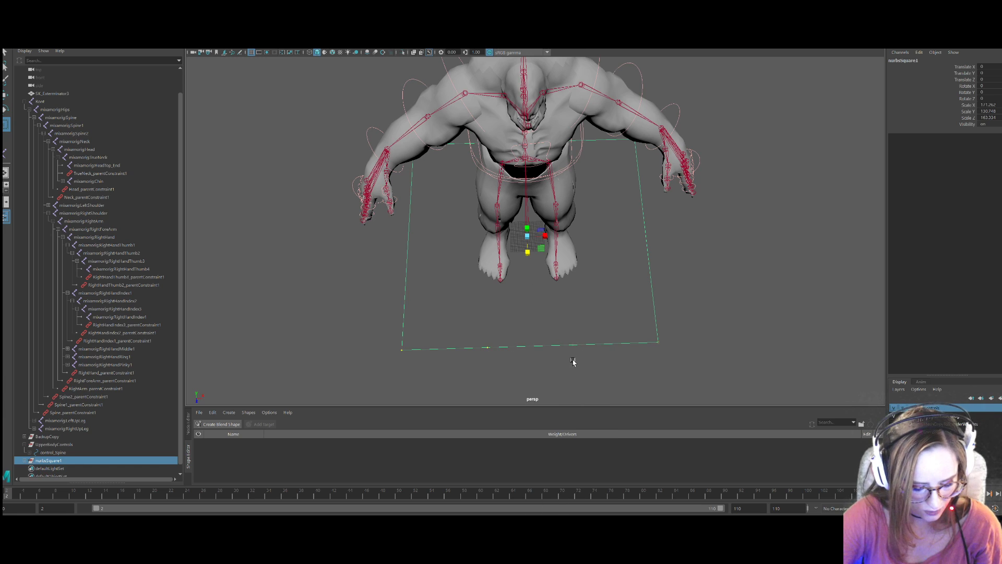
key(w)
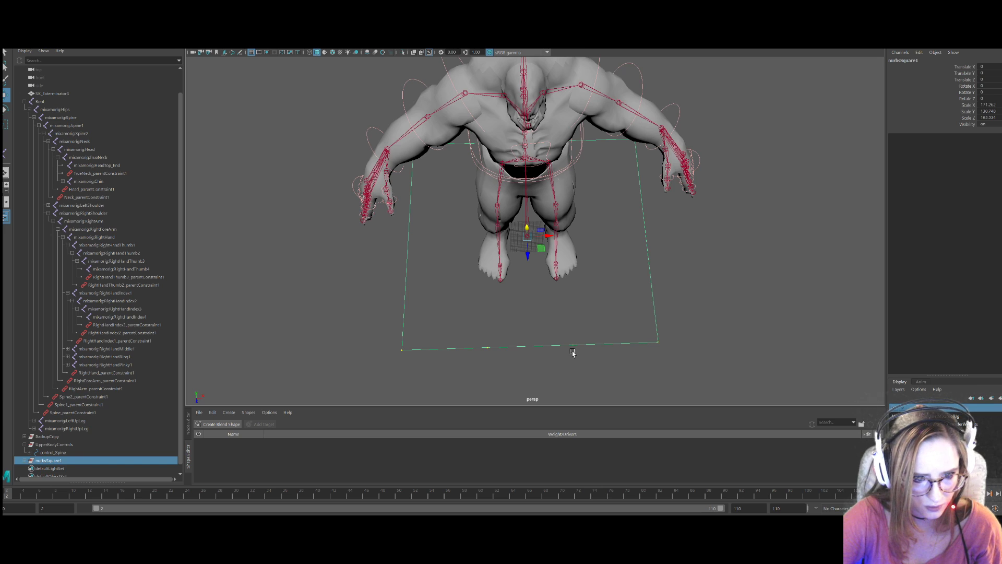
click(574, 346)
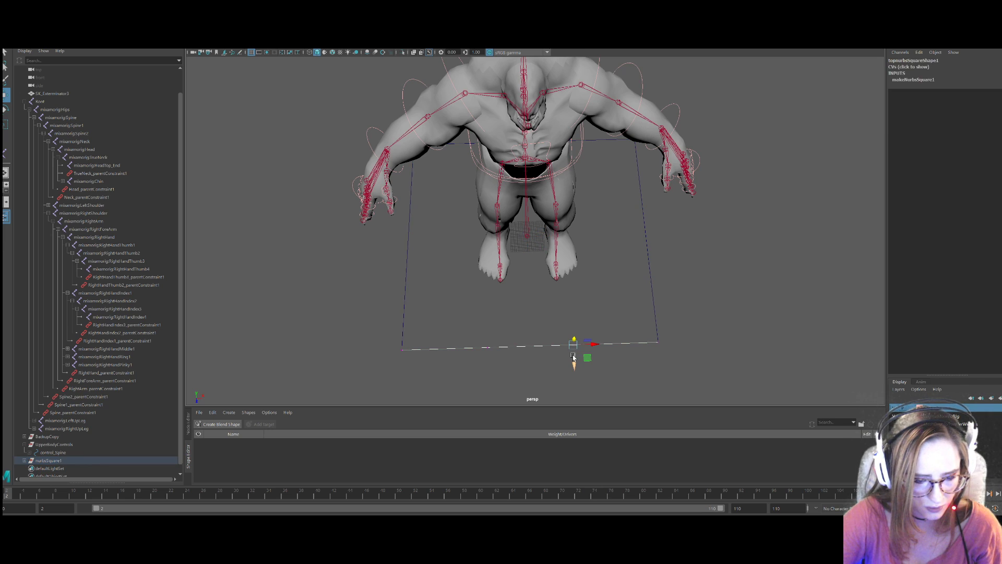
drag(574, 358, 575, 403)
scroll(538, 374, down, 3)
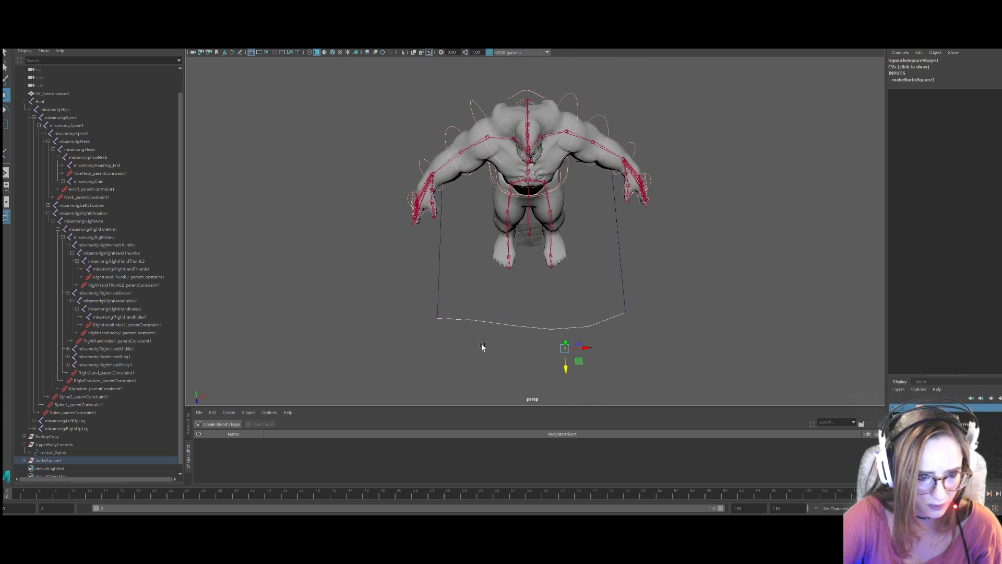
click(500, 319)
drag(502, 335, 563, 357)
click(565, 351)
click(563, 351)
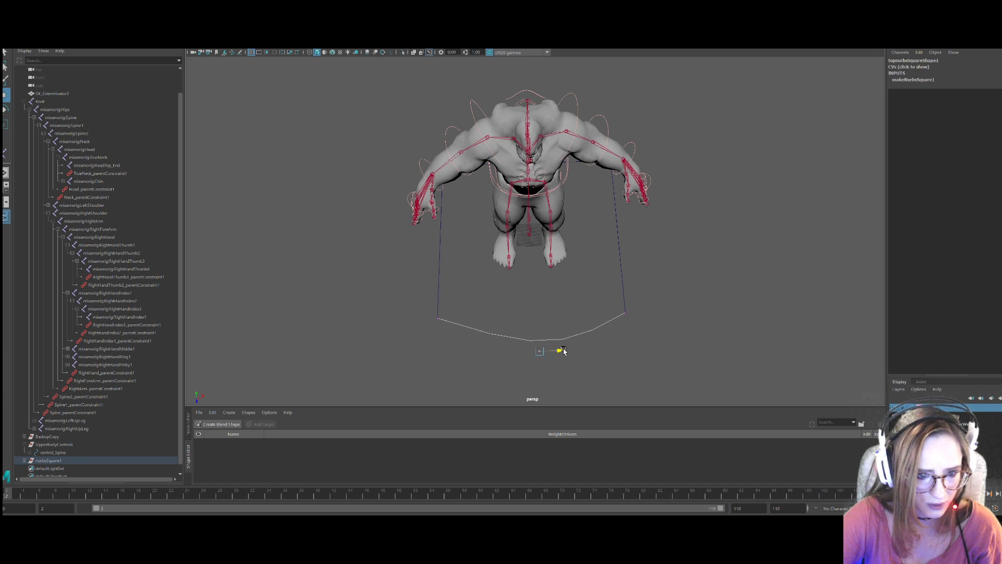
Try to reposition the middle control vertices of the square's front edge to refine its outward bow.
click(492, 368)
click(566, 349)
drag(587, 352, 534, 372)
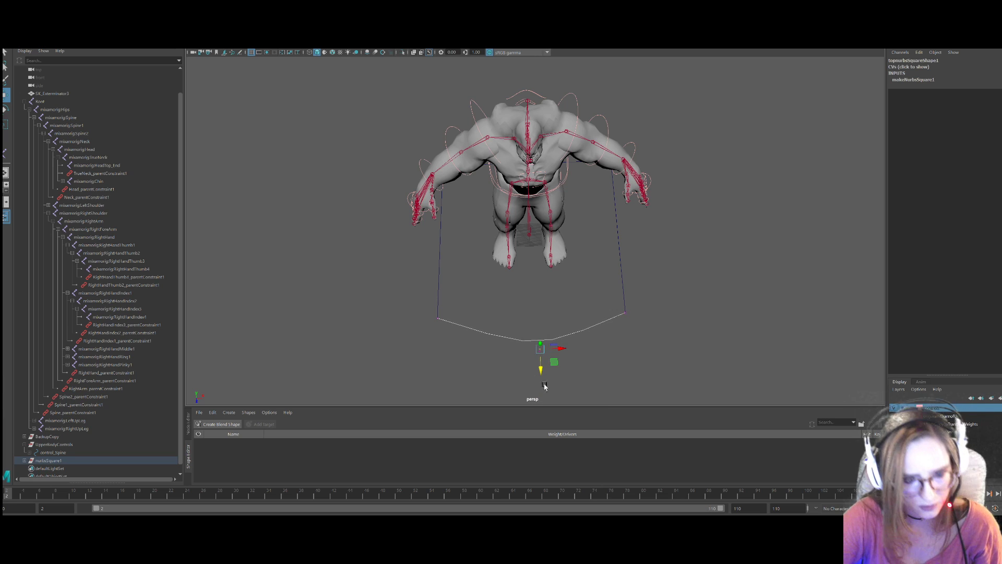
click(571, 393)
Undo the control vertex moves on the square's front edge until the edge is straight.
key(ctrl+z)
key(ctrl+z)
key(ctrl+z)
key(ctrl+z)
key(ctrl+z)
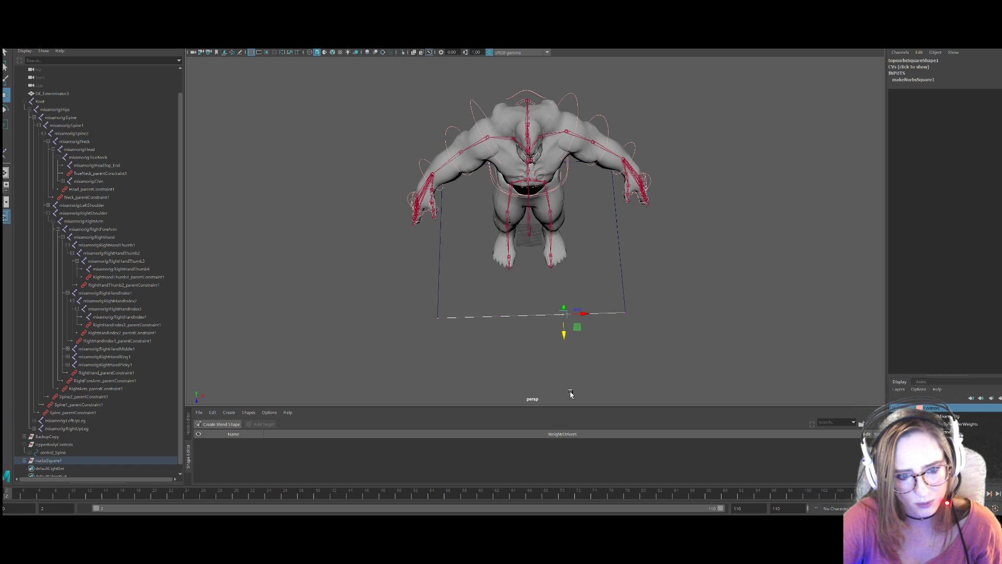
Select both middle control vertices of the square's straight front edge and move them forward together along Z to bow it outward.
alt+drag(566, 381, 663, 365)
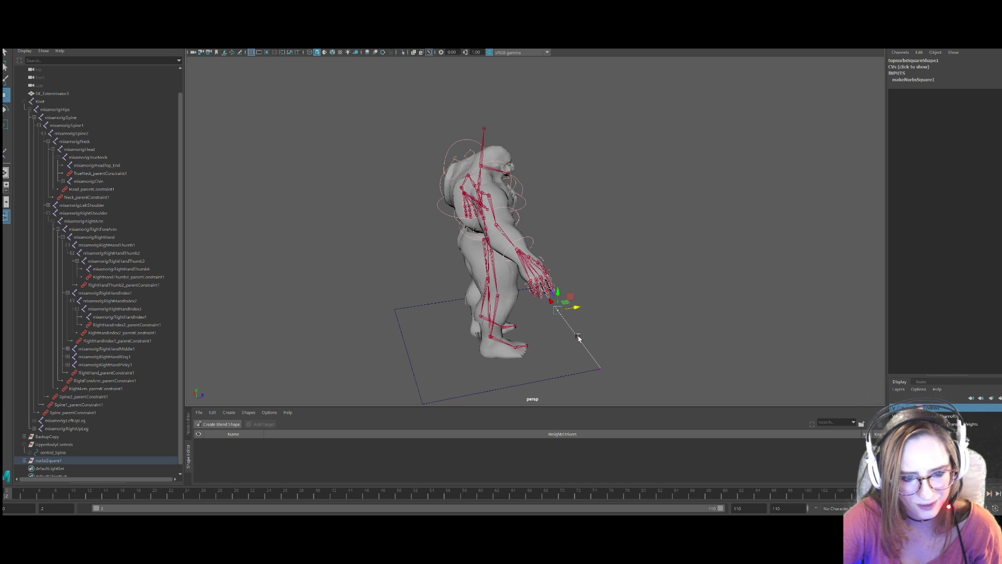
click(604, 370)
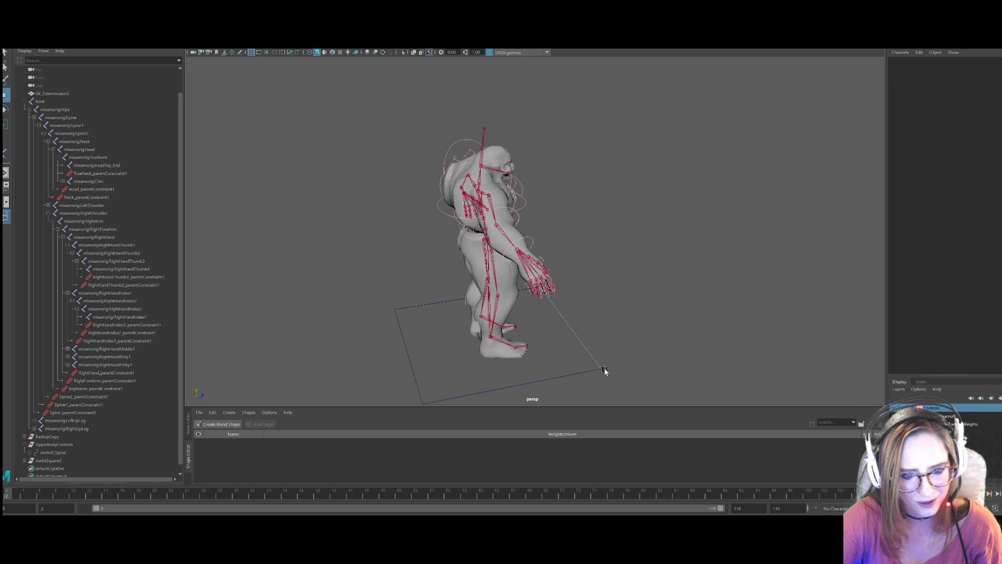
click(578, 340)
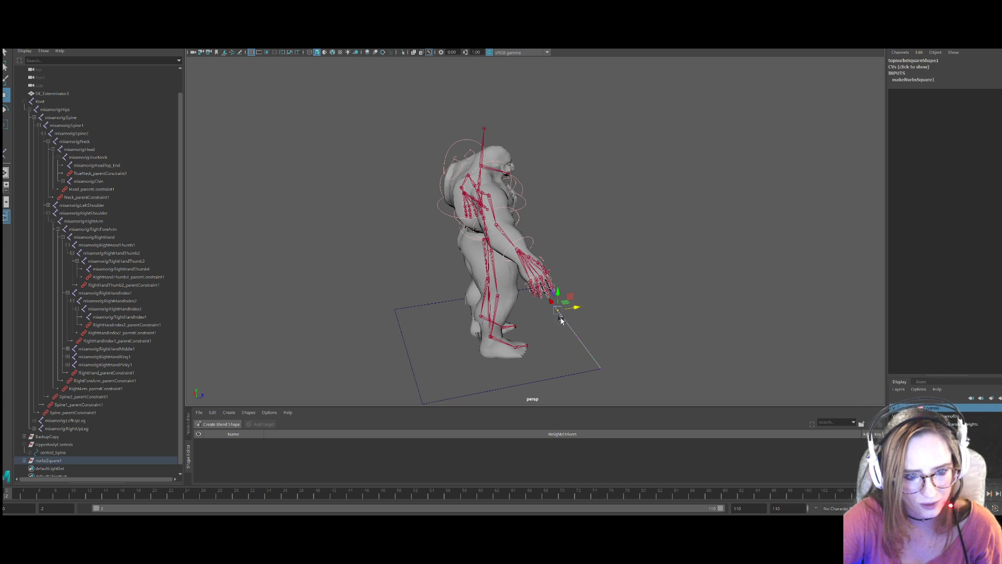
shift+click(578, 340)
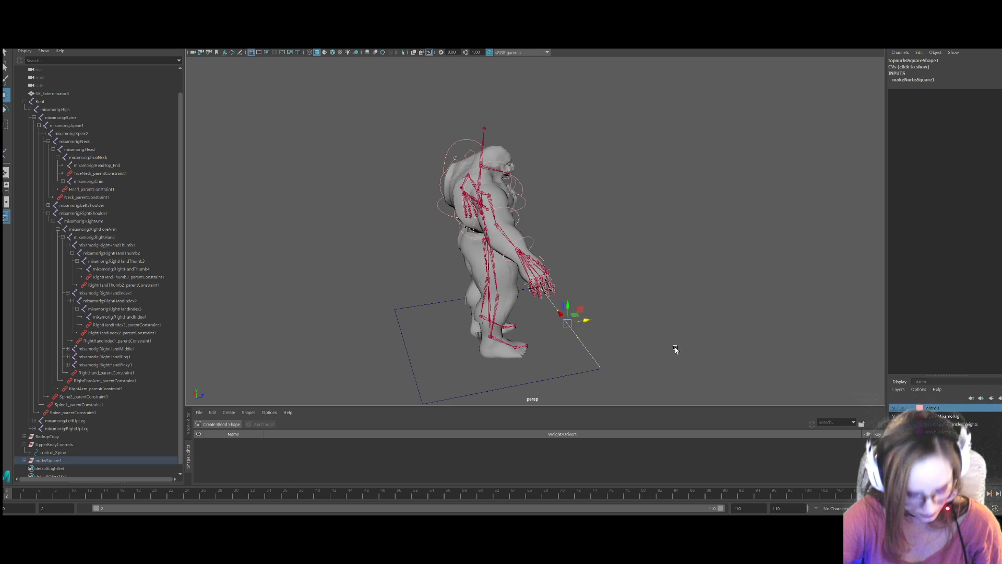
key(r)
drag(559, 313, 671, 362)
key(w)
key(r)
drag(607, 250, 648, 251)
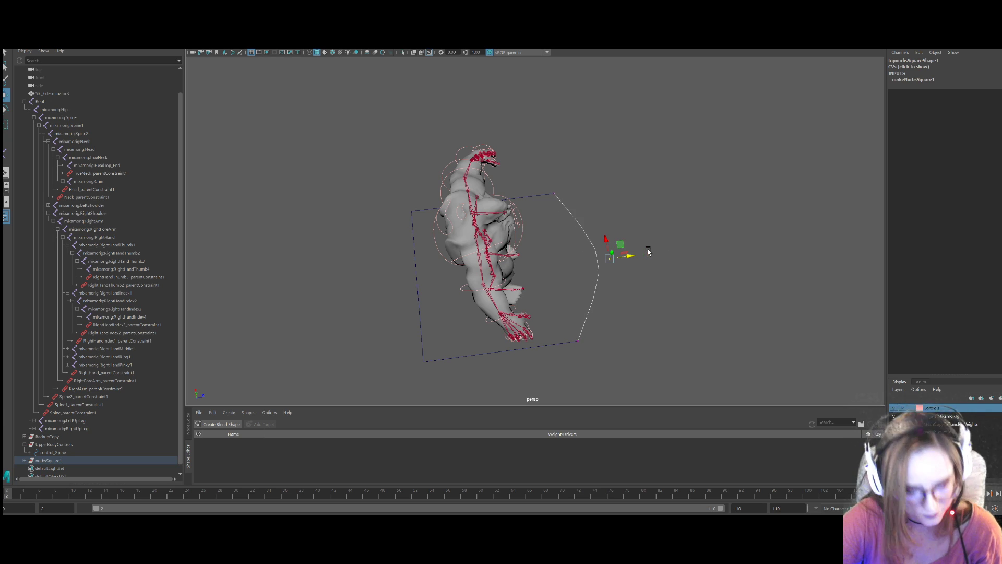
key(ctrl+z)
drag(586, 263, 583, 308)
scroll(583, 308, up, 5)
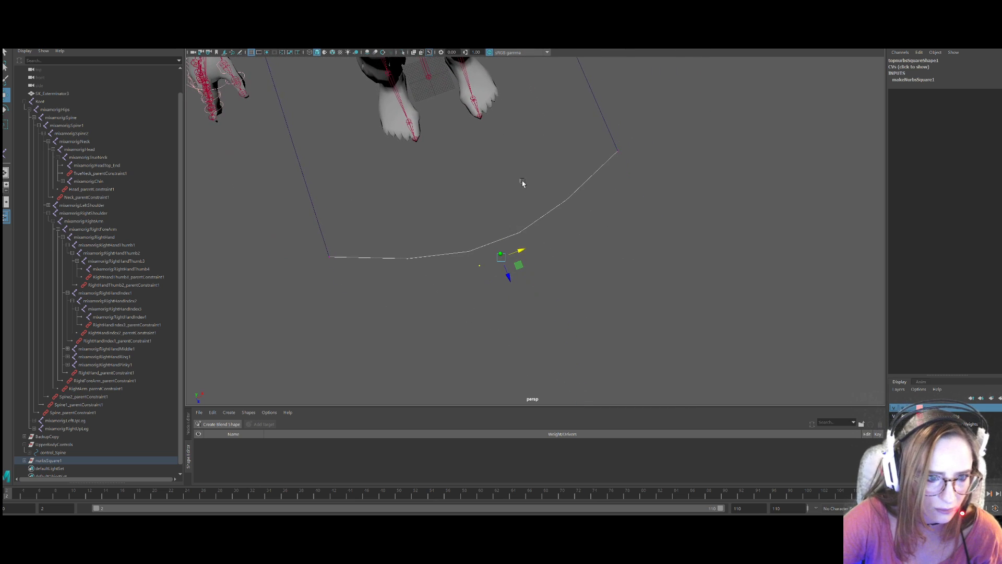
Try to bow the front edge of the NURBS square outward by repositioning its control vertices.
drag(543, 253, 533, 258)
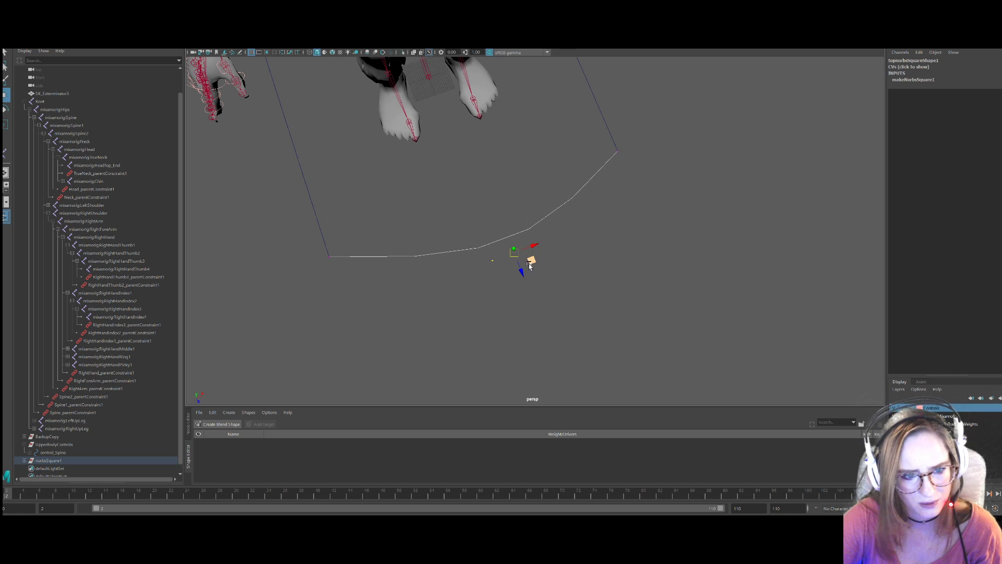
click(481, 272)
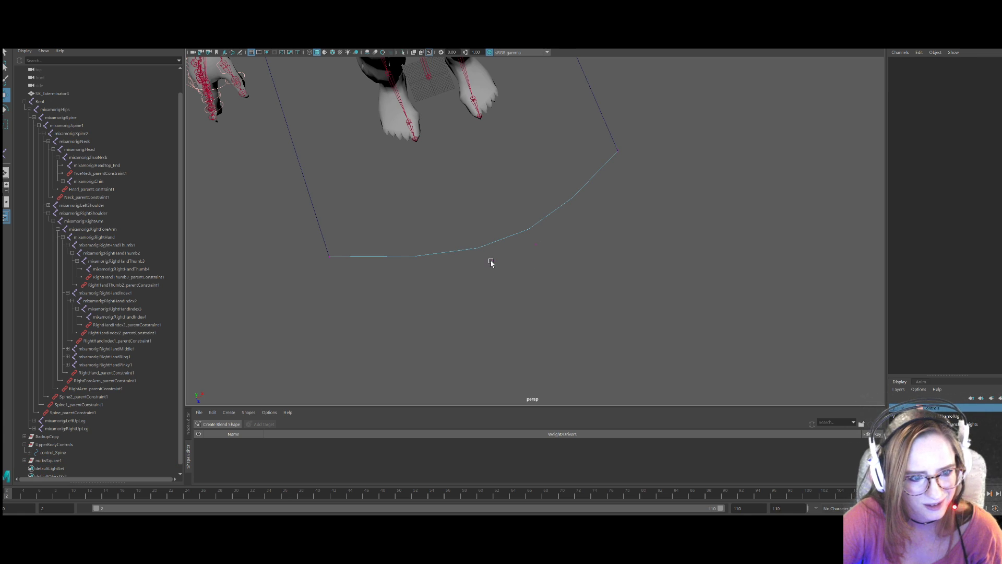
click(491, 262)
drag(494, 264, 509, 294)
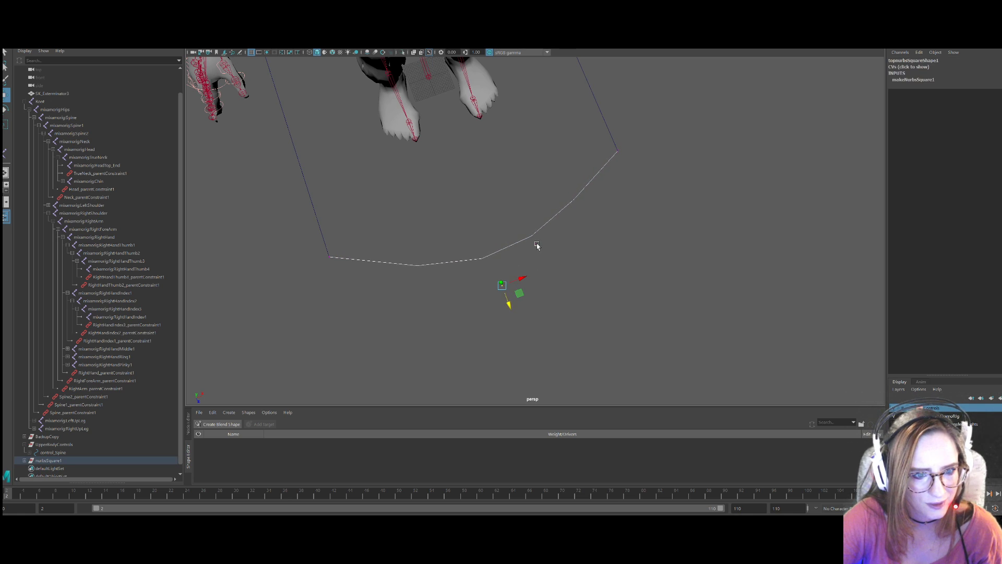
click(531, 242)
click(536, 244)
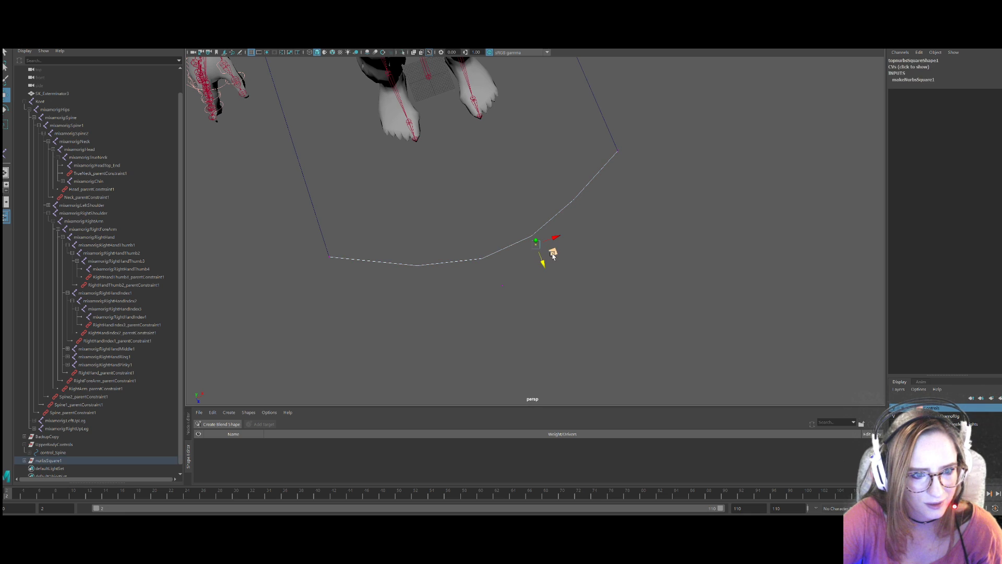
drag(543, 266, 528, 208)
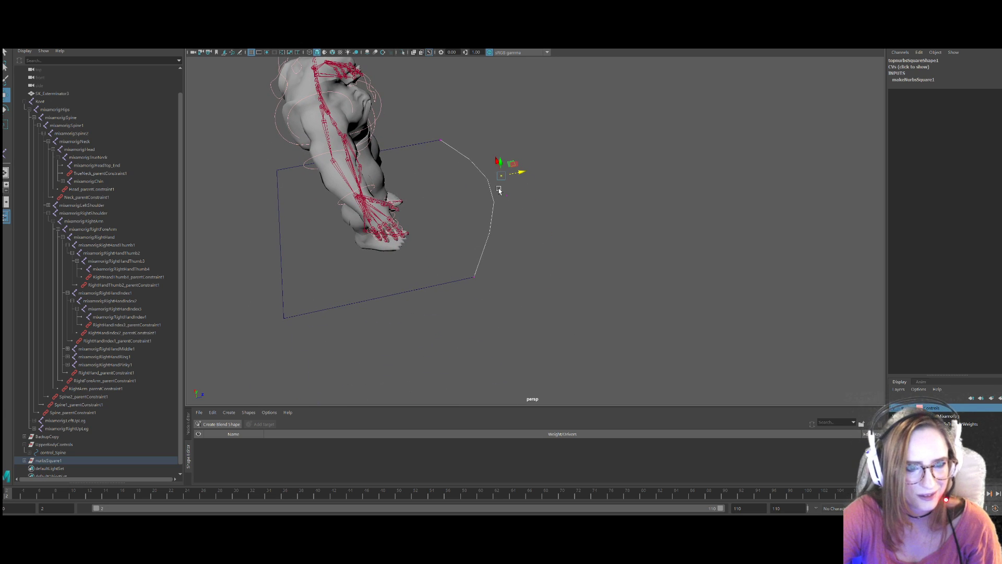
Return to object selection and delete all four edge curves of the NURBS square around the feet.
right_drag(493, 203, 517, 189)
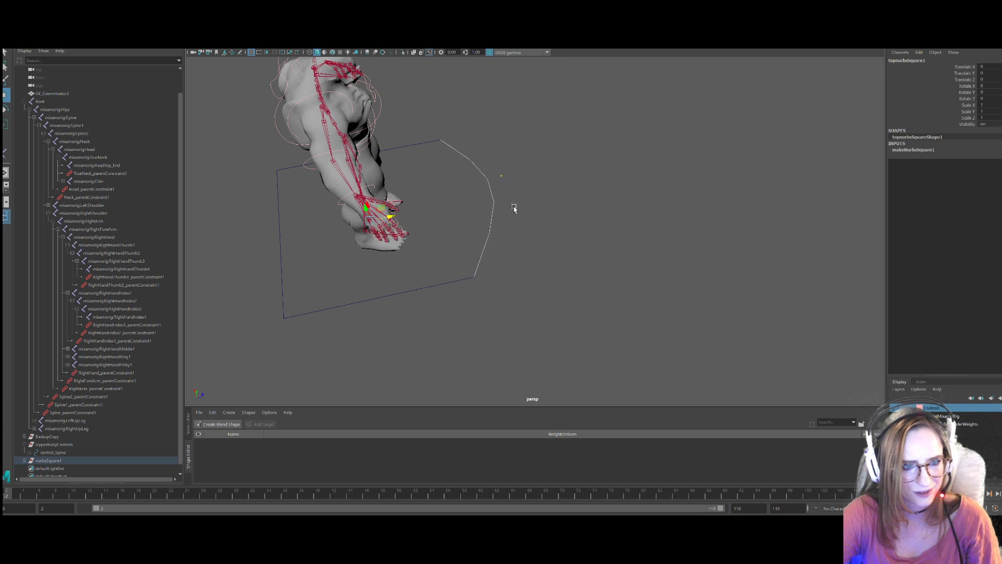
click(481, 252)
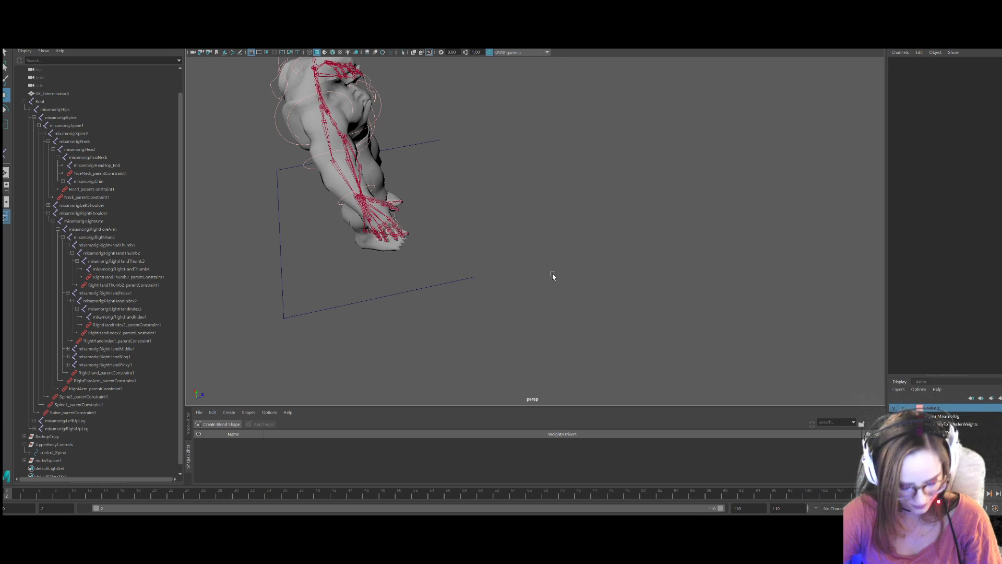
click(461, 281)
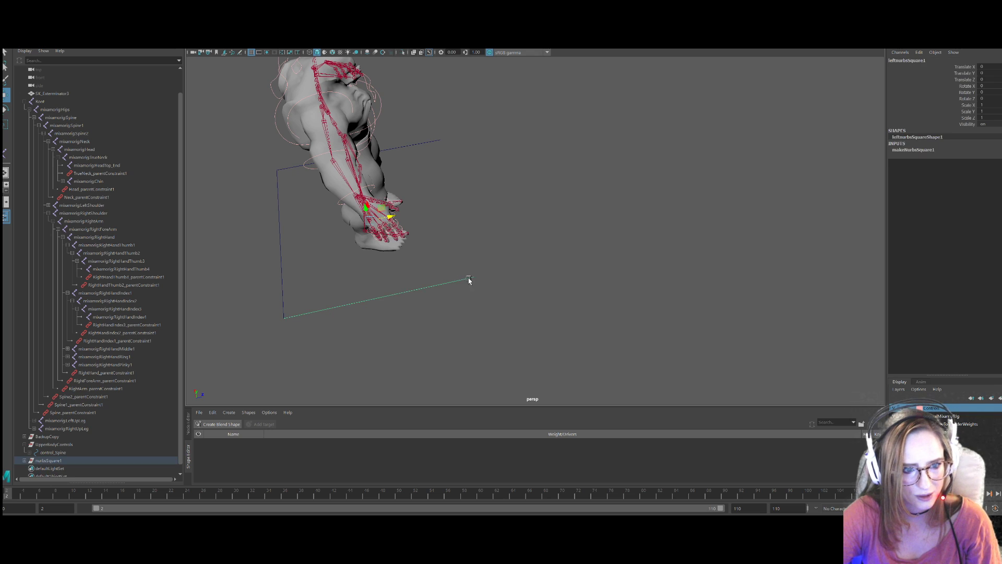
click(497, 269)
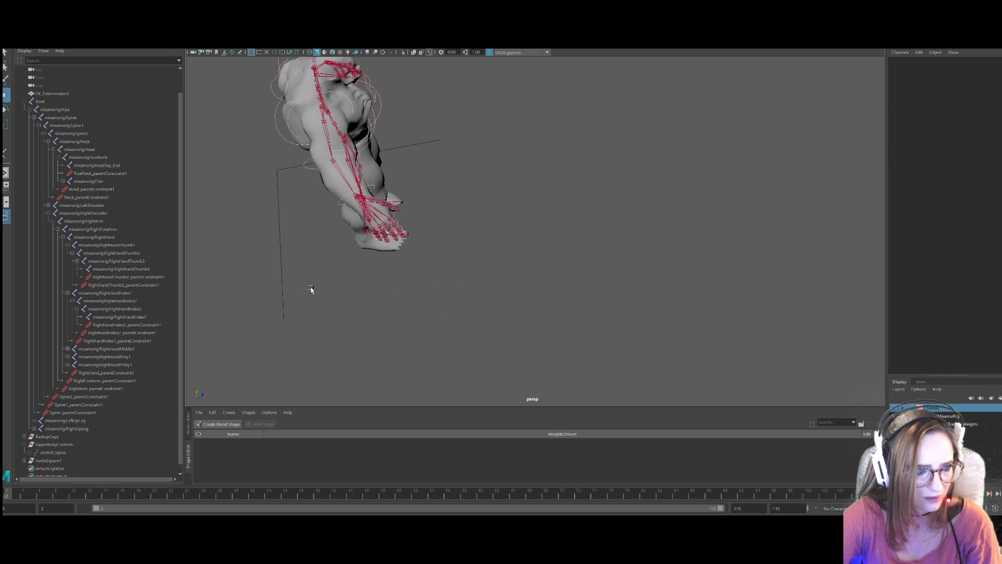
click(282, 283)
key(Delete)
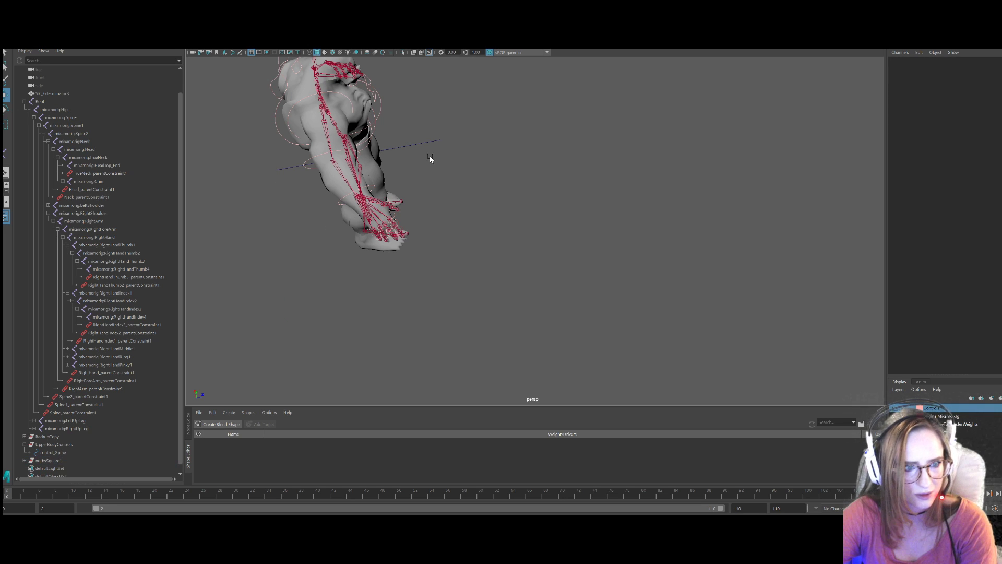
click(433, 141)
key(Delete)
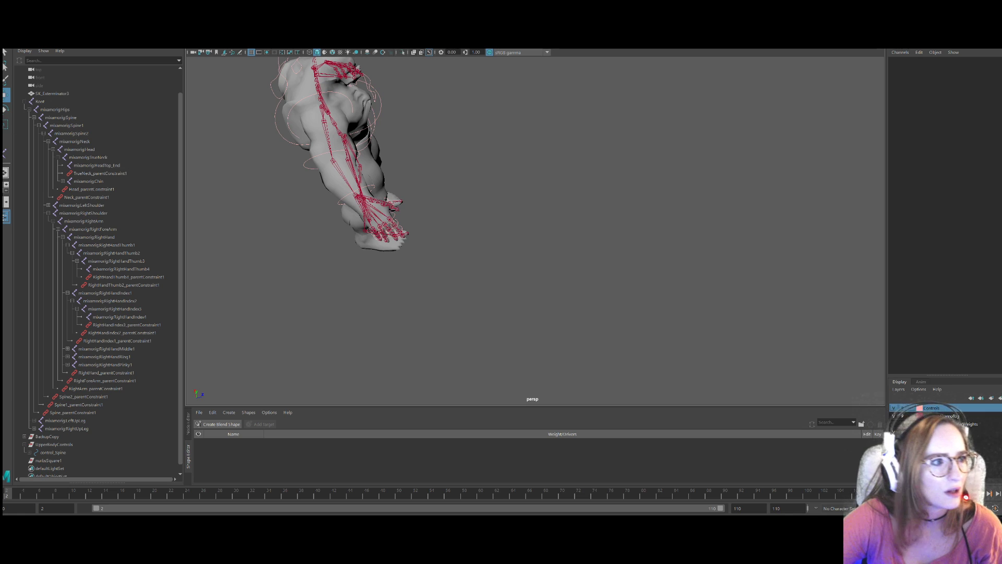
Try drawing a small hooked curve on the grid between the feet with the EP Curve Tool, then undo it.
click(31, 2)
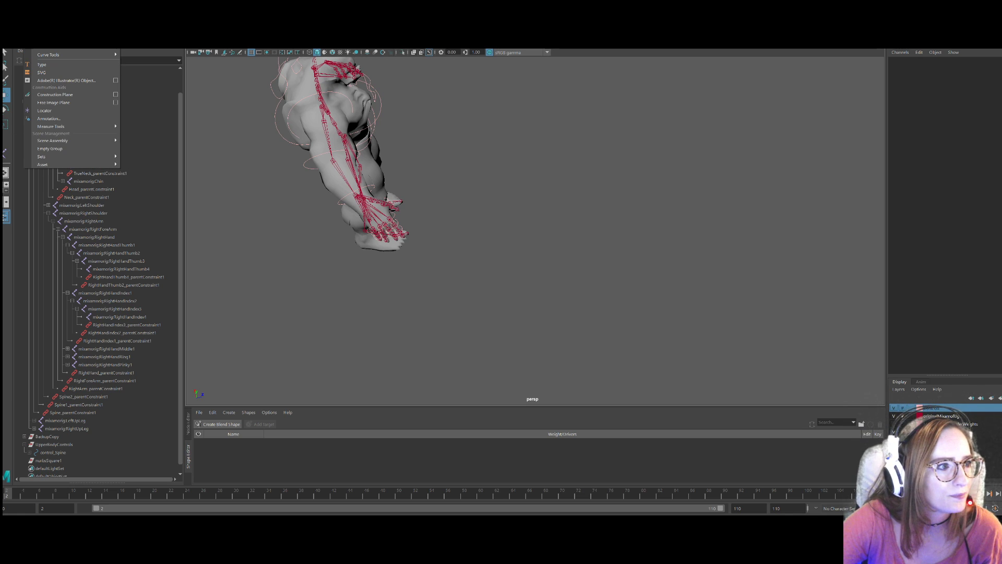
mouse_move(58, 55)
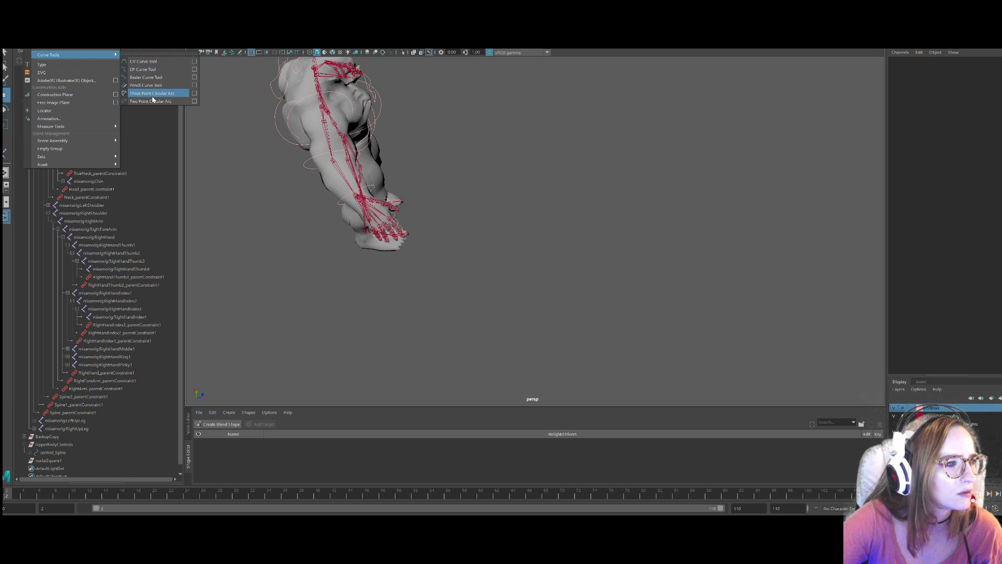
click(156, 71)
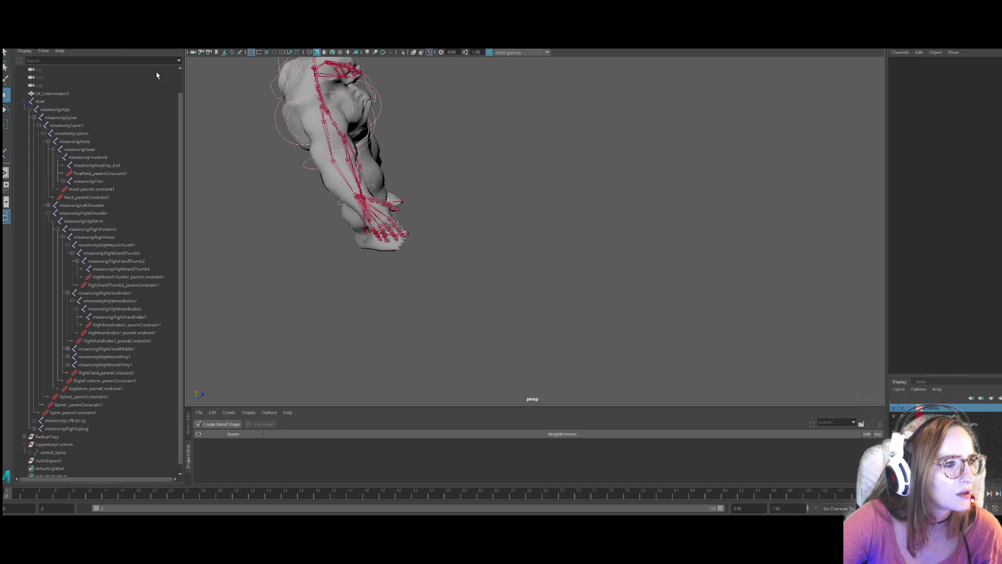
alt+drag(295, 213, 589, 238)
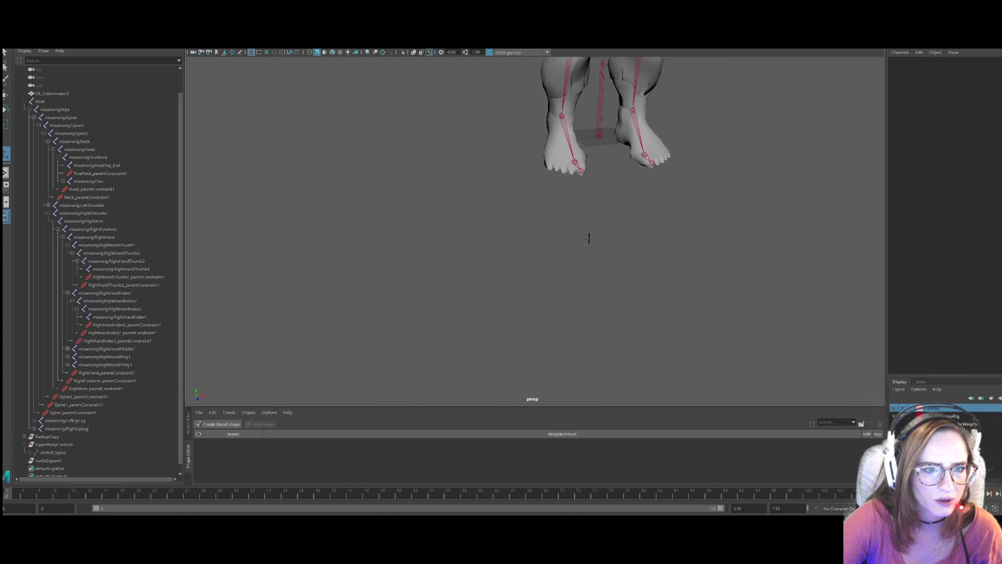
scroll(589, 232, up, 6)
alt+middle_drag(665, 171, 538, 362)
scroll(541, 323, up, 3)
alt+drag(543, 315, 537, 309)
scroll(537, 309, up, 5)
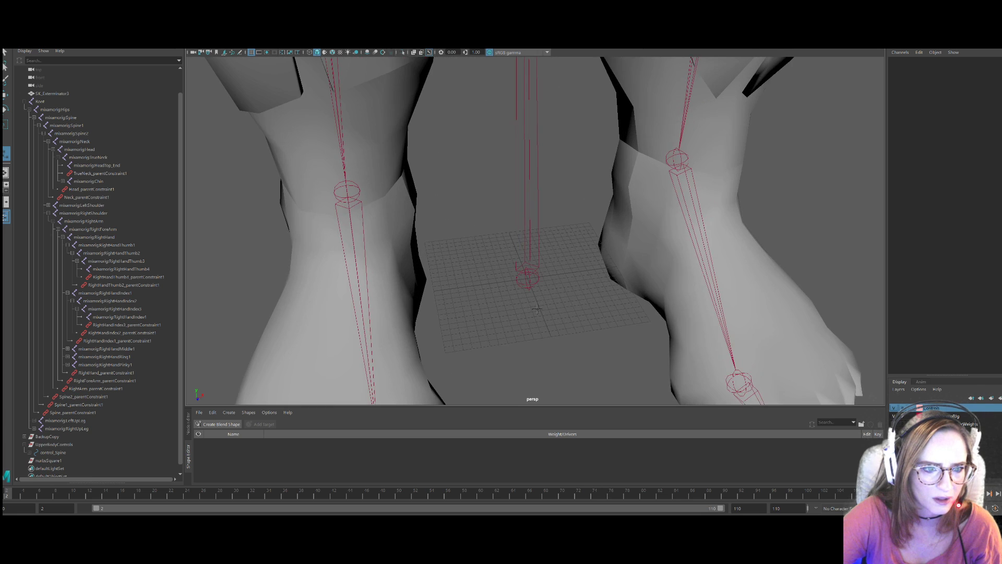
scroll(536, 309, up, 10)
scroll(537, 325, down, 8)
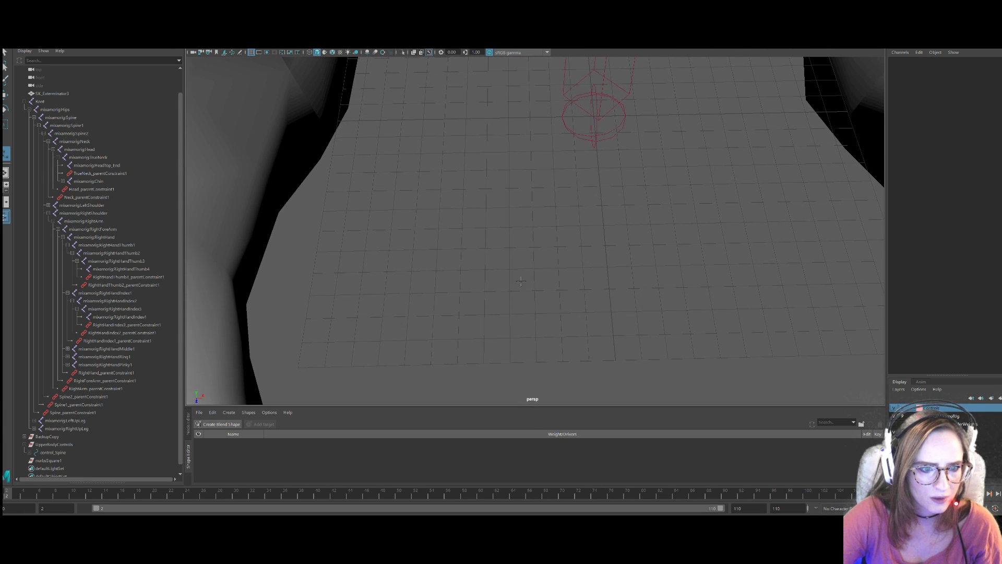
click(509, 245)
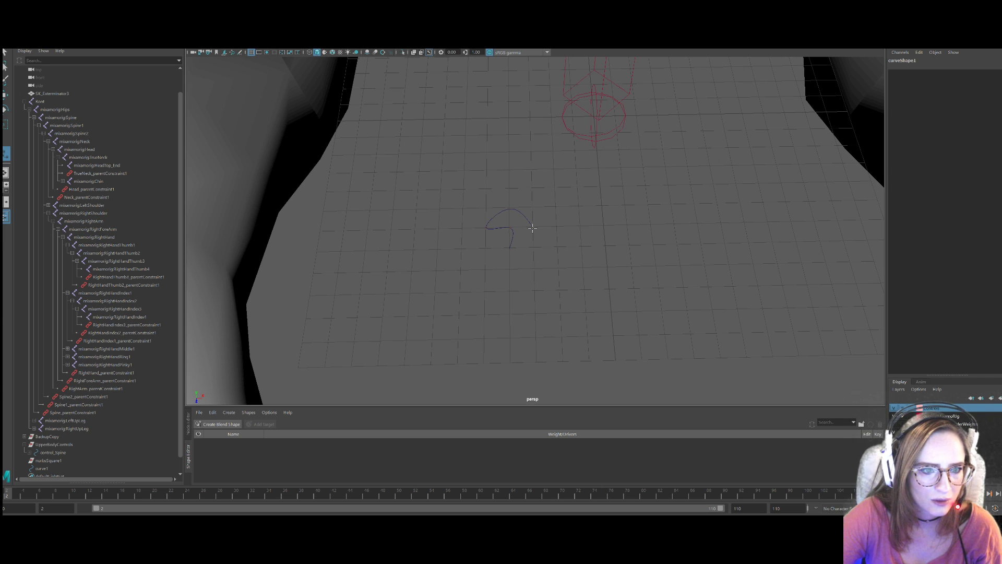
key(BackSpace)
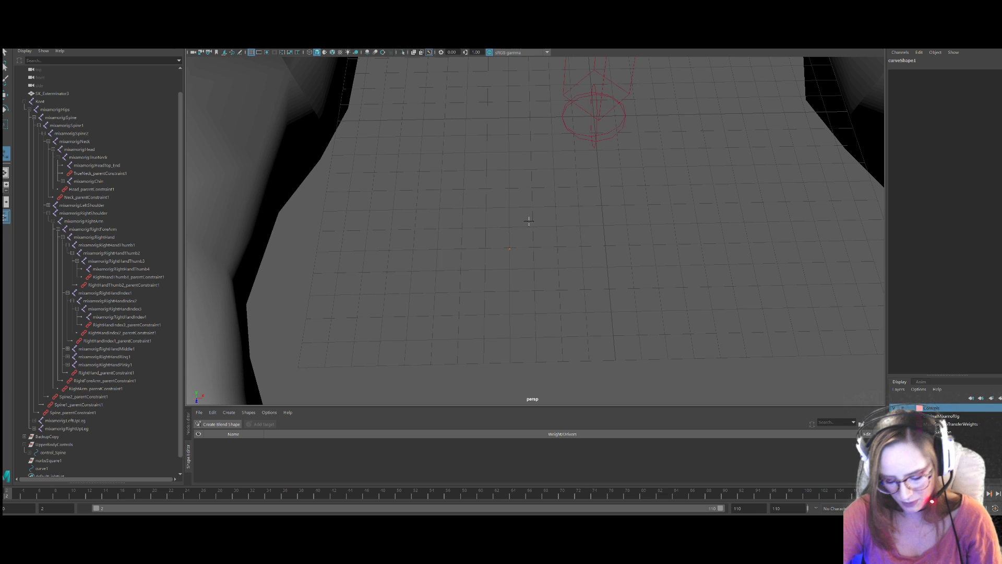
key(ctrl+z)
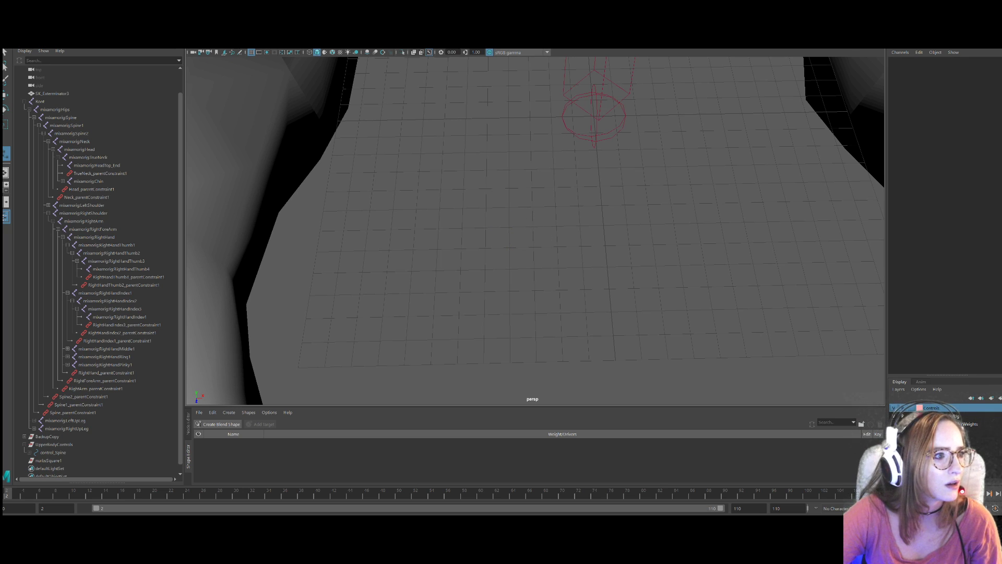
click(32, 2)
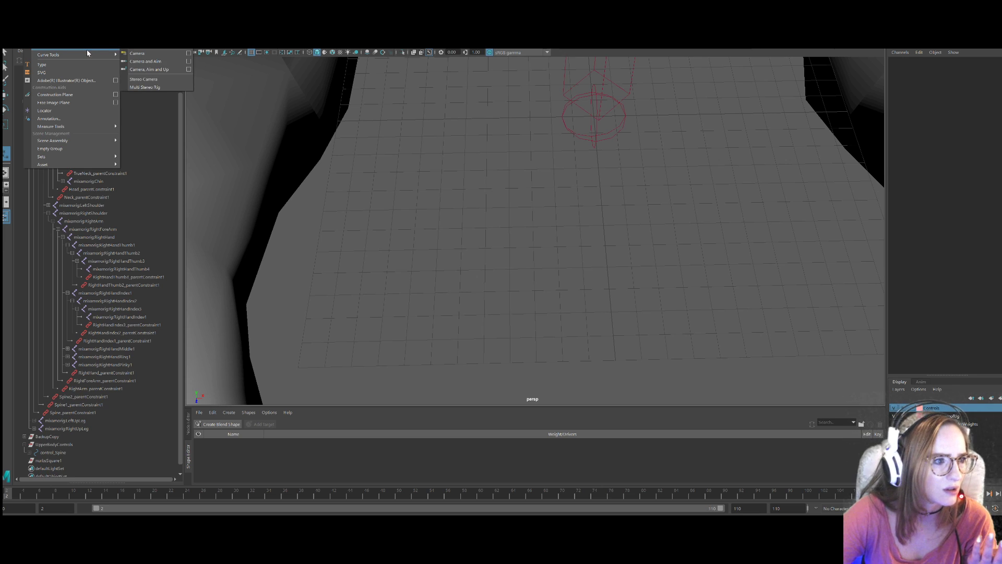
mouse_move(86, 55)
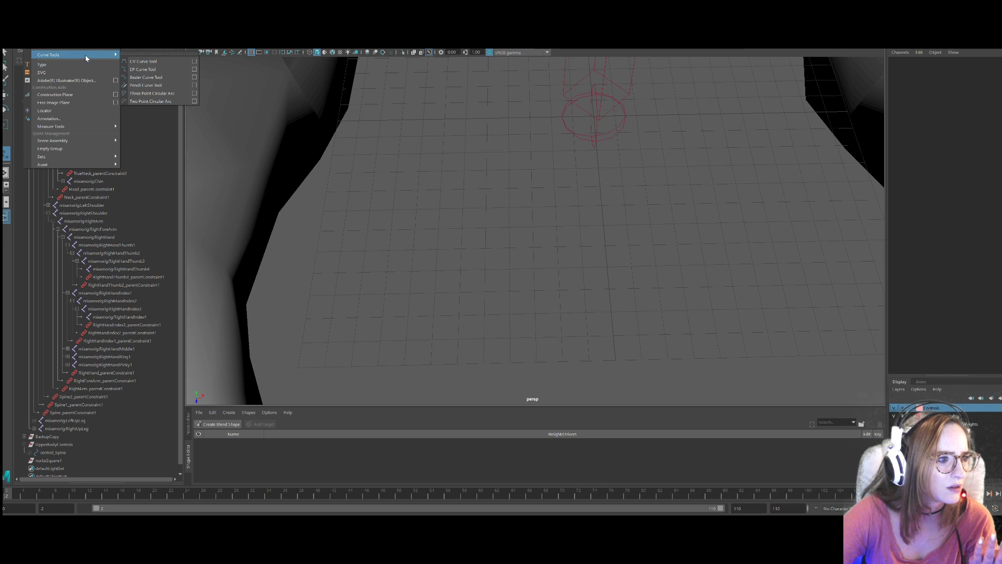
mouse_move(101, 129)
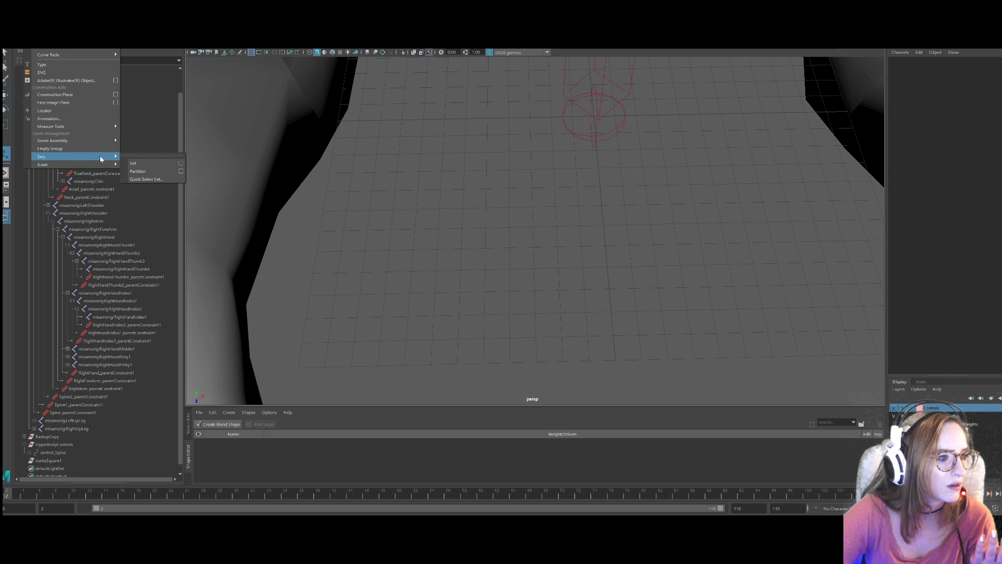
mouse_move(103, 169)
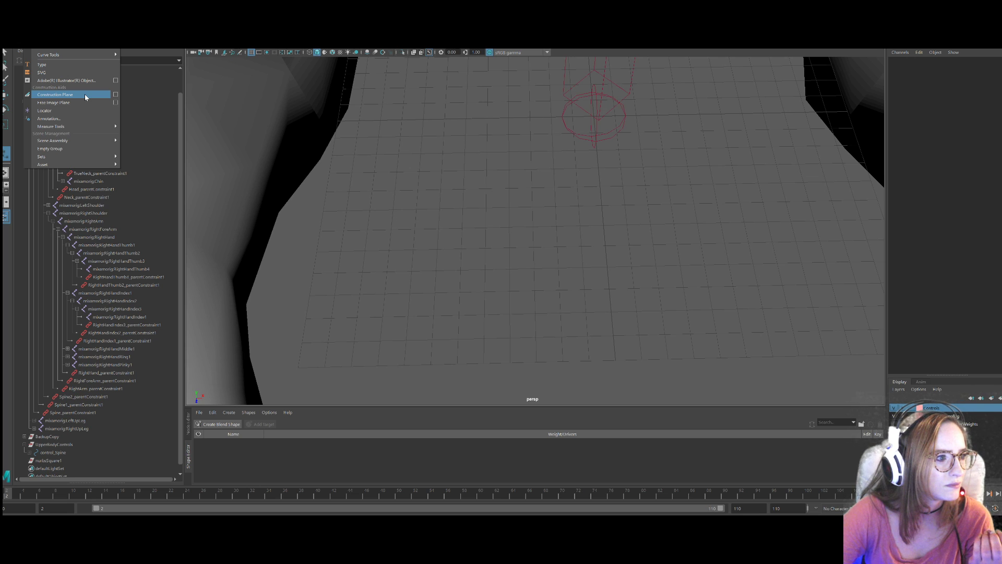
click(403, 243)
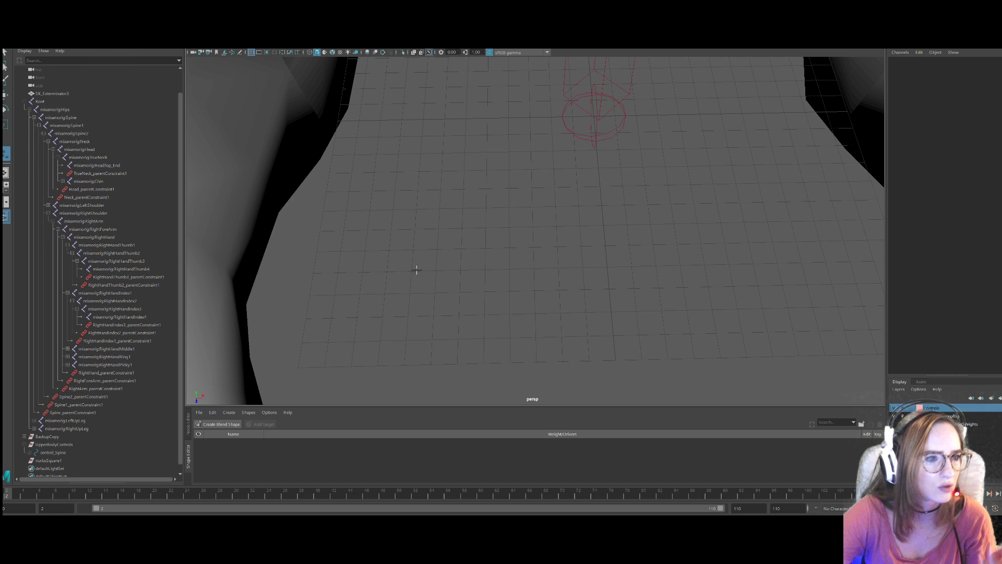
Create a new NURBS square at the origin between the character's feet.
scroll(412, 225, down, 15)
scroll(420, 220, down, 5)
alt+drag(456, 304, 459, 285)
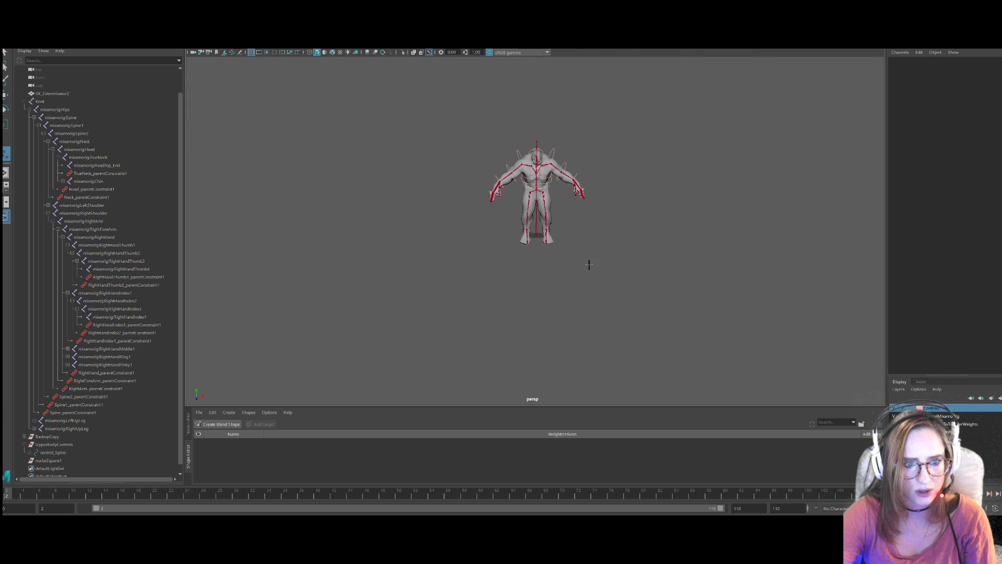
scroll(590, 265, up, 6)
scroll(491, 330, down, 4)
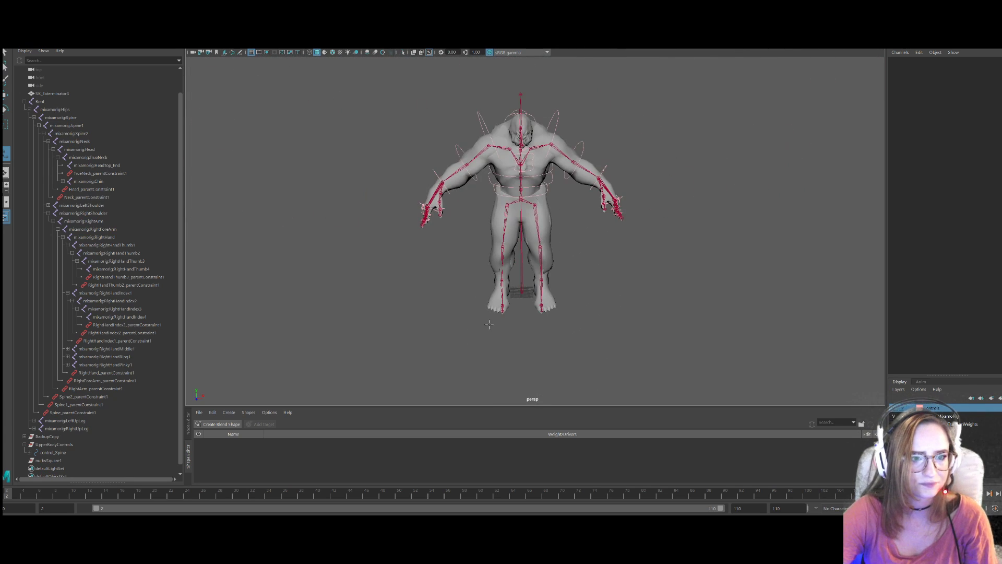
click(32, 1)
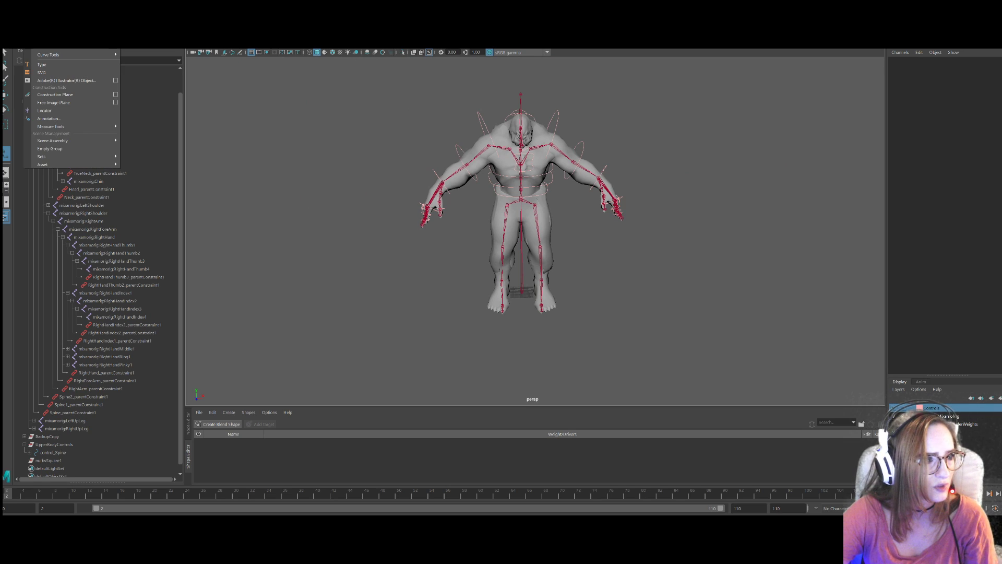
mouse_move(78, 22)
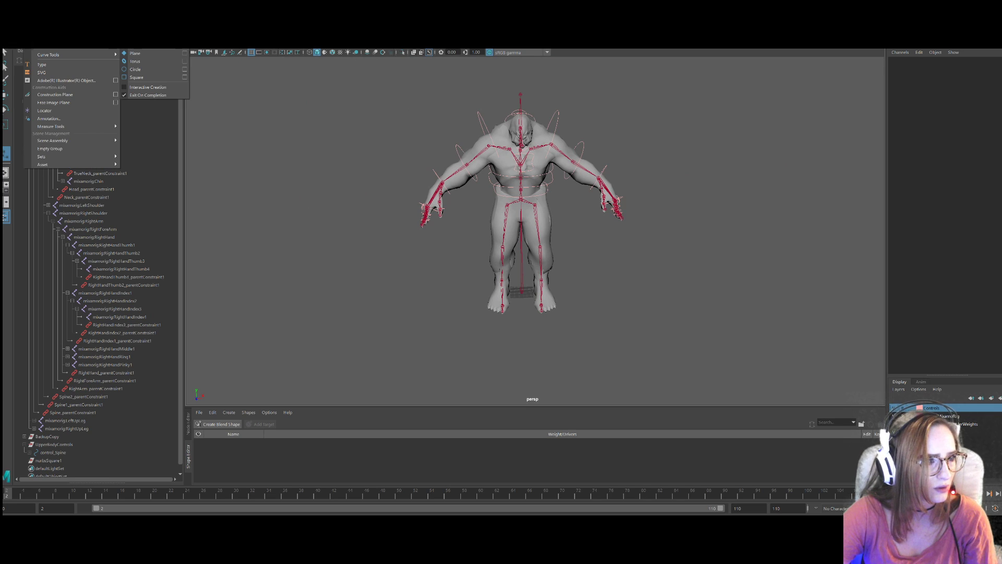
click(167, 78)
Scale the new NURBS square uniformly to about 140 so it surrounds the character's feet.
scroll(522, 208, up, 5)
alt+drag(502, 188, 443, 199)
key(w)
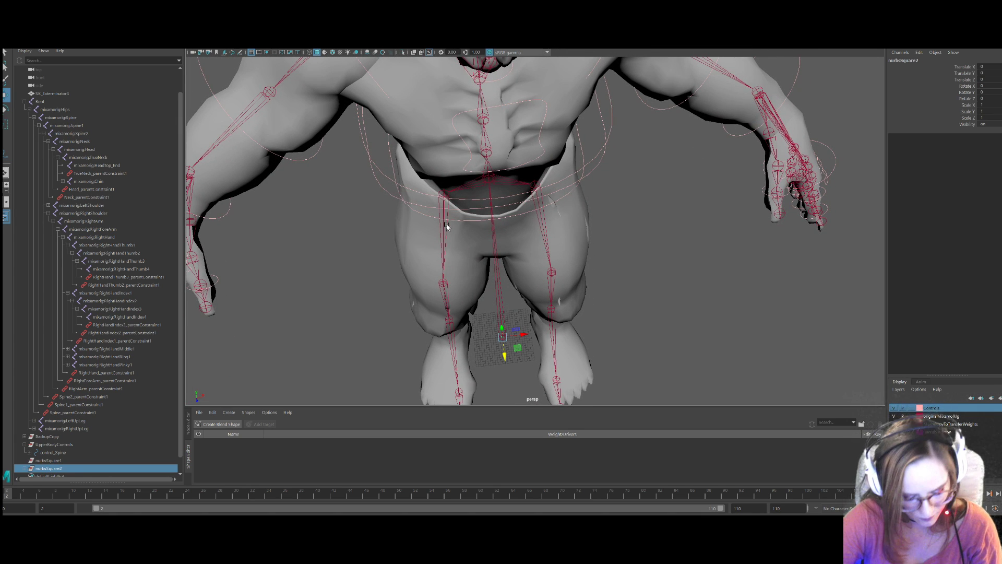
key(r)
drag(502, 337, 715, 385)
scroll(595, 318, down, 6)
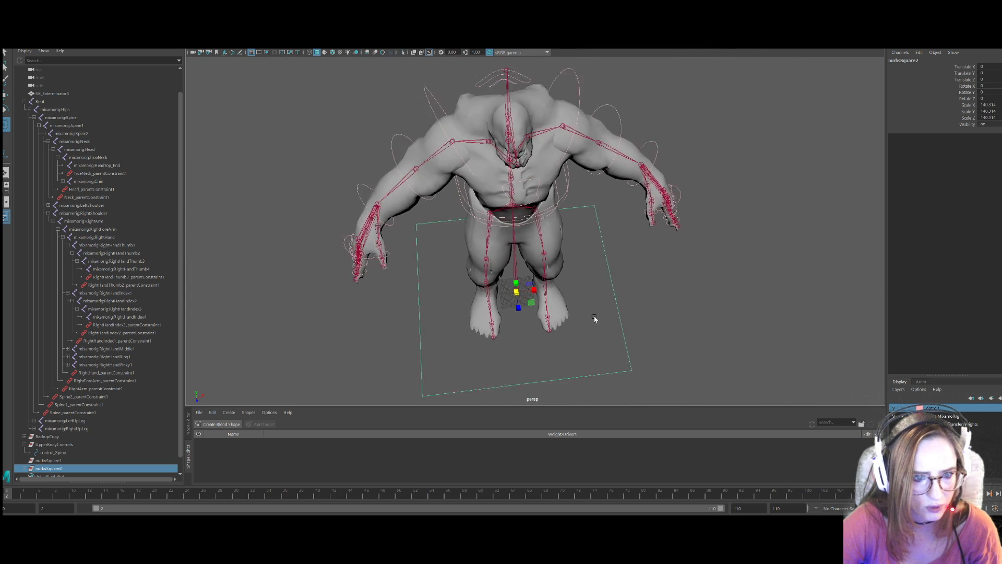
Examine the scaled square's size and height relative to the character's feet from the front.
alt+drag(591, 319, 588, 300)
scroll(584, 297, up, 8)
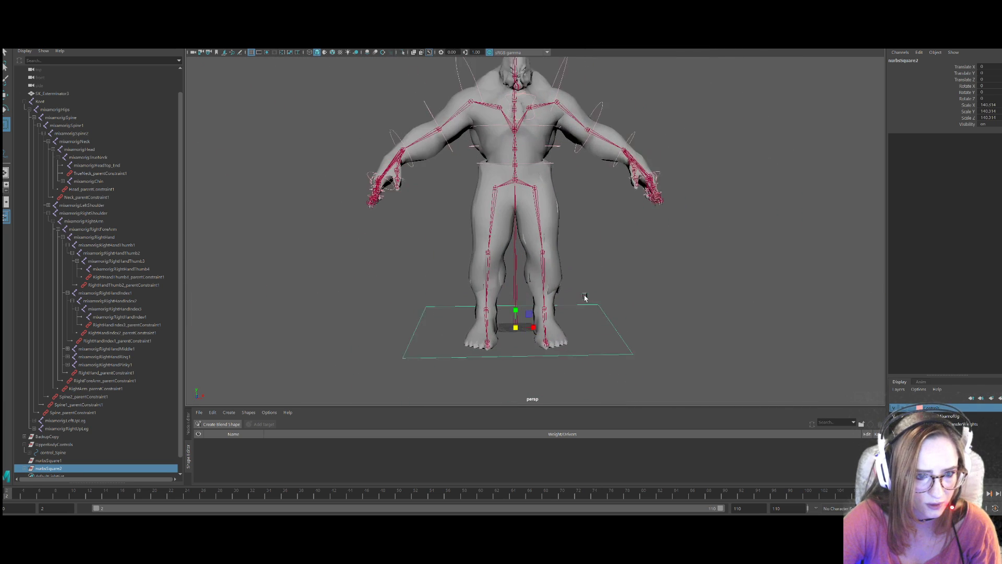
scroll(571, 291, down, 5)
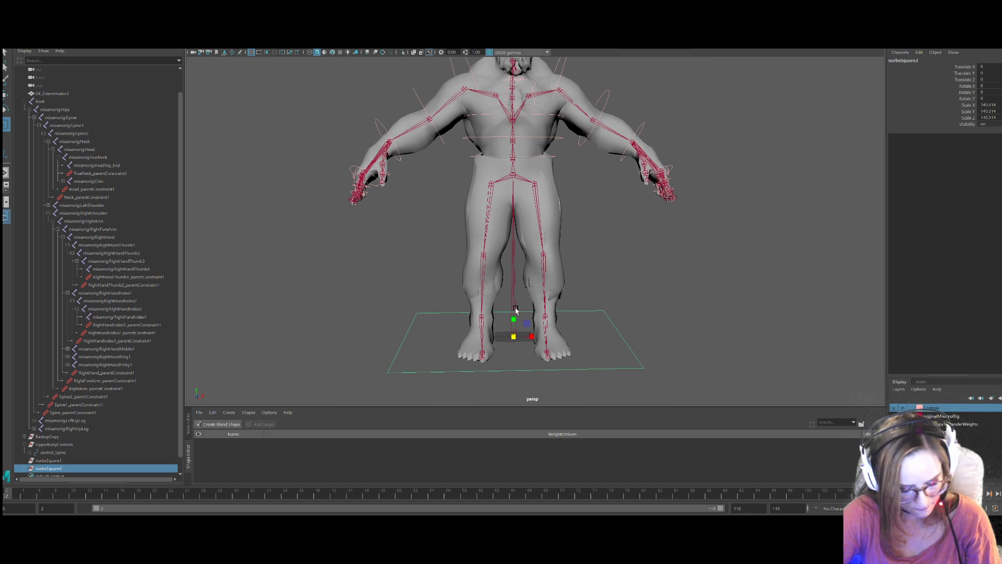
scroll(537, 324, up, 10)
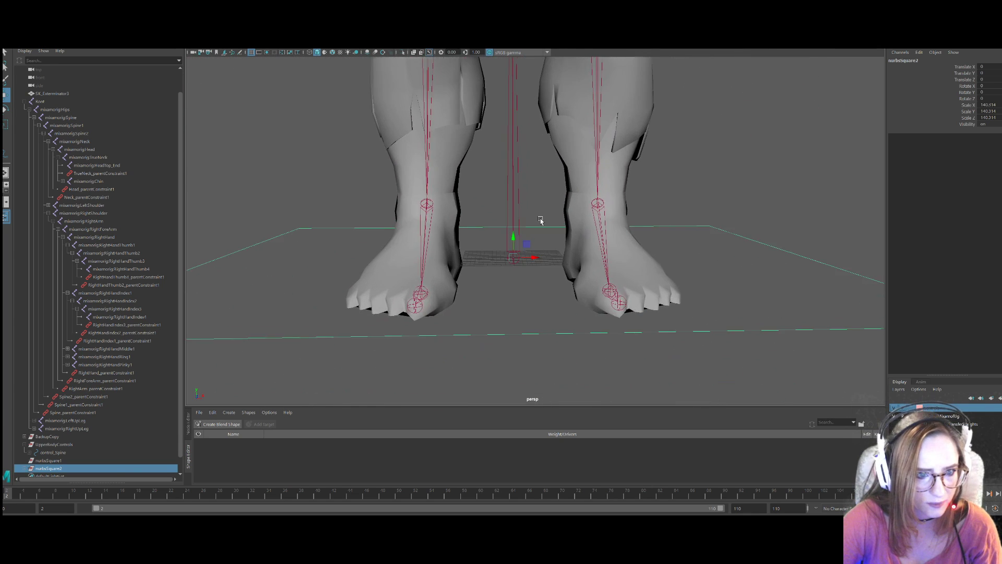
scroll(541, 221, up, 4)
mouse_move(543, 216)
alt+mouse_down()
mouse_move(512, 230)
mouse_move(540, 229)
mouse_move(544, 215)
mouse_move(644, 217)
mouse_move(530, 220)
mouse_move(541, 219)
alt+mouse_up()
scroll(540, 220, down, 7)
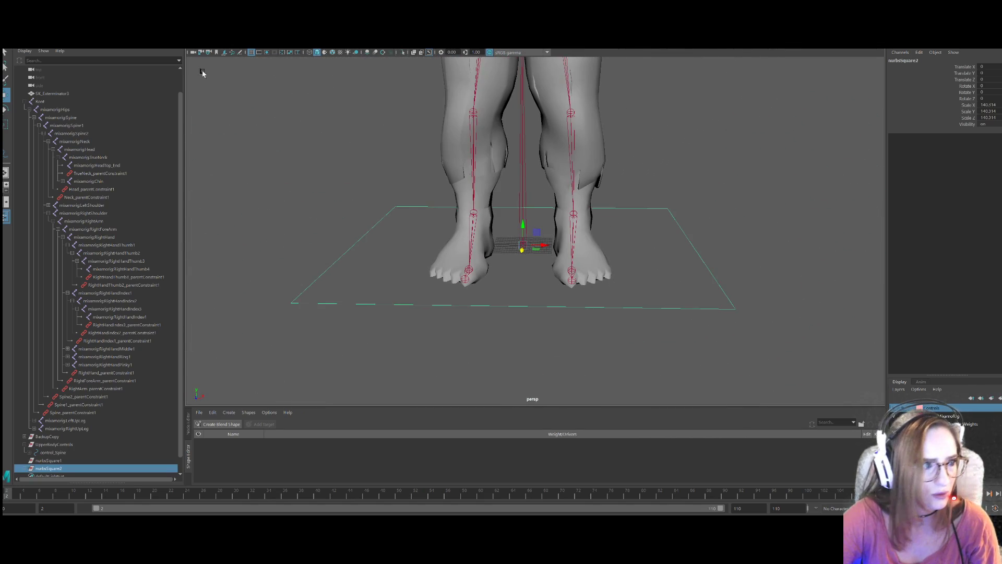
Freeze the transformations of the scaled NURBS square around the feet.
click(69, 2)
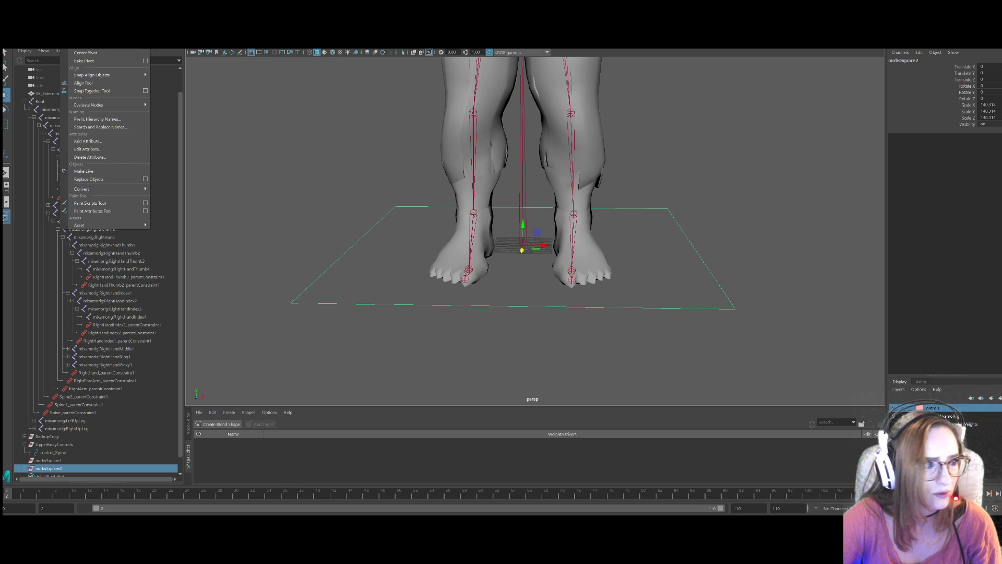
click(93, 38)
alt+drag(476, 187, 481, 188)
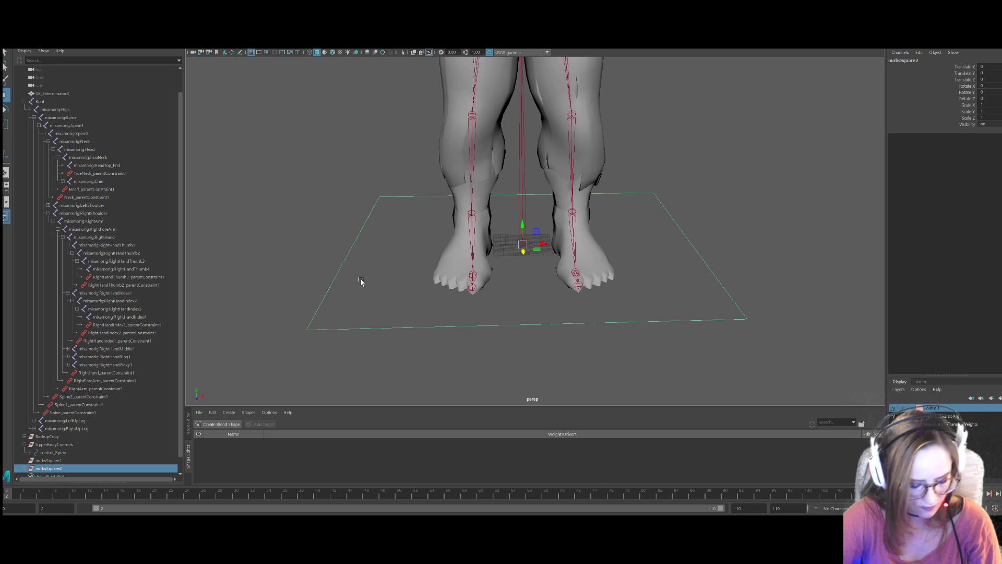
Parent-constrain the Root joint to the NURBS square around the feet.
key(q)
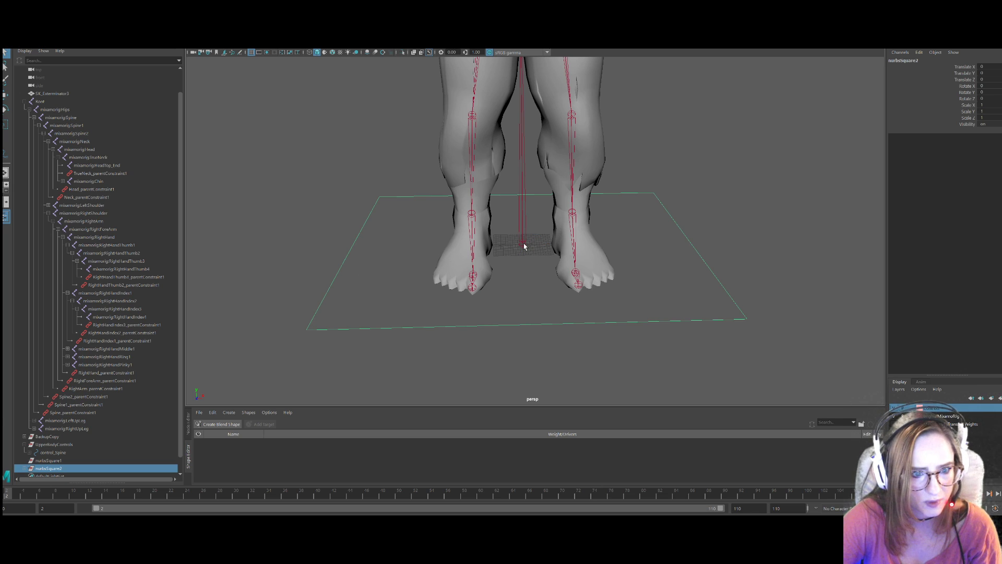
shift+click(525, 246)
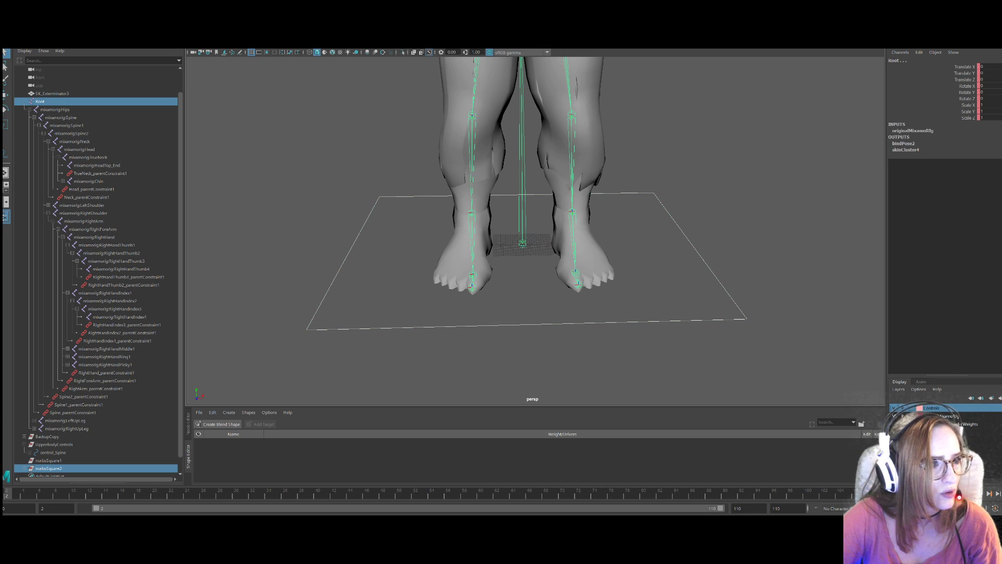
click(197, 3)
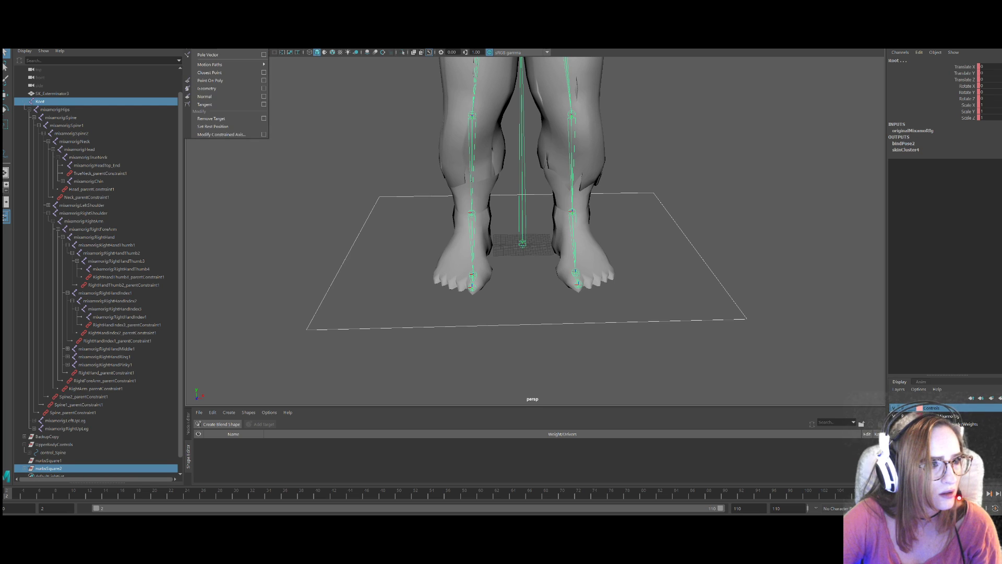
click(205, 14)
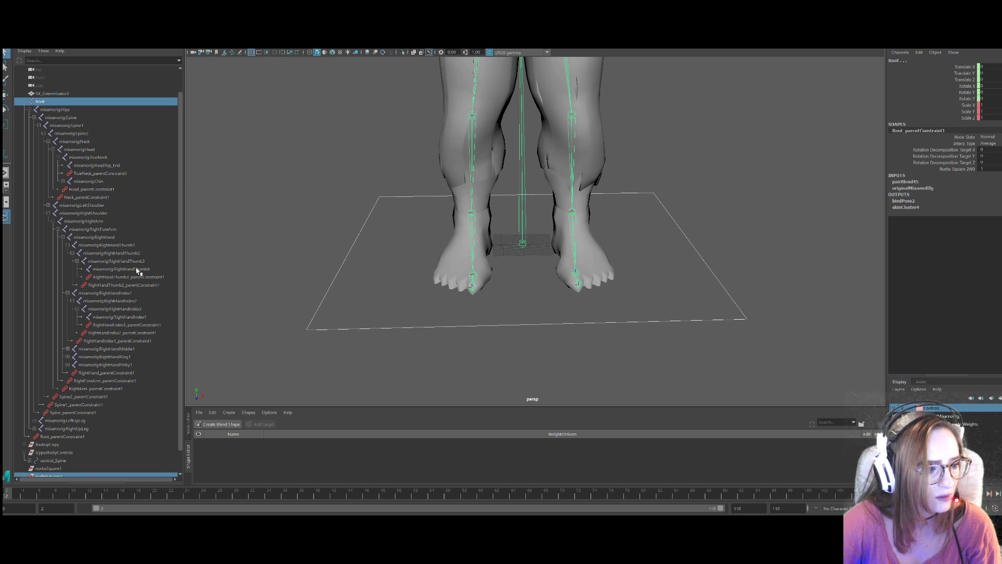
Check the individual edge curves inside the nurbsSquare2 group and delete its rightnurbsSquare1 edge.
scroll(128, 334, down, 1)
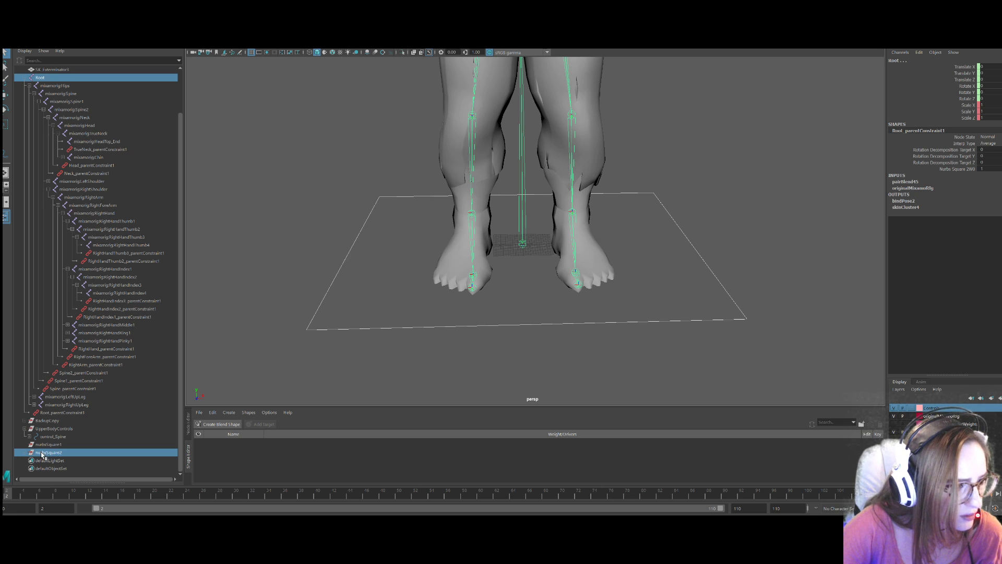
click(25, 453)
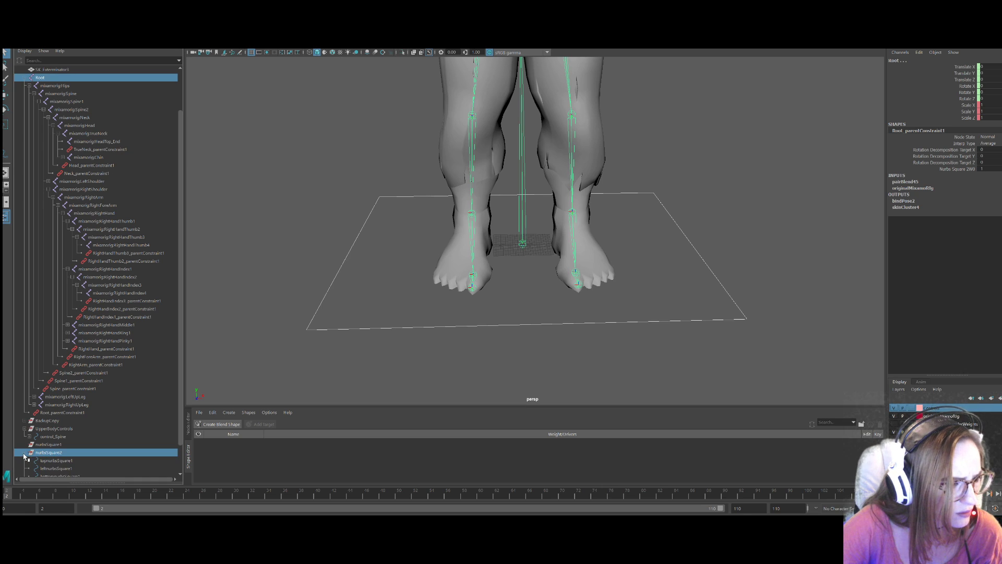
scroll(59, 455, down, 1)
click(59, 454)
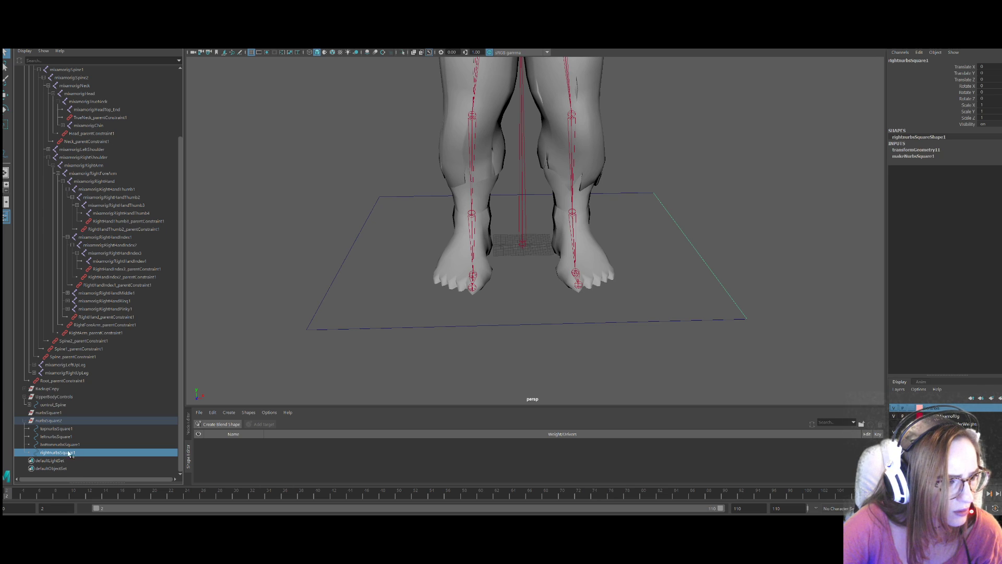
click(61, 445)
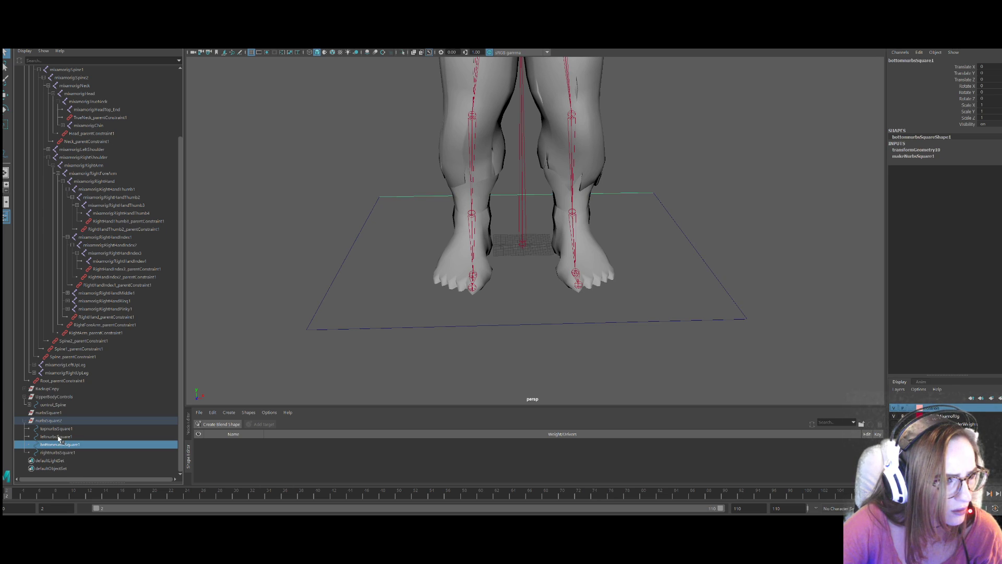
click(58, 436)
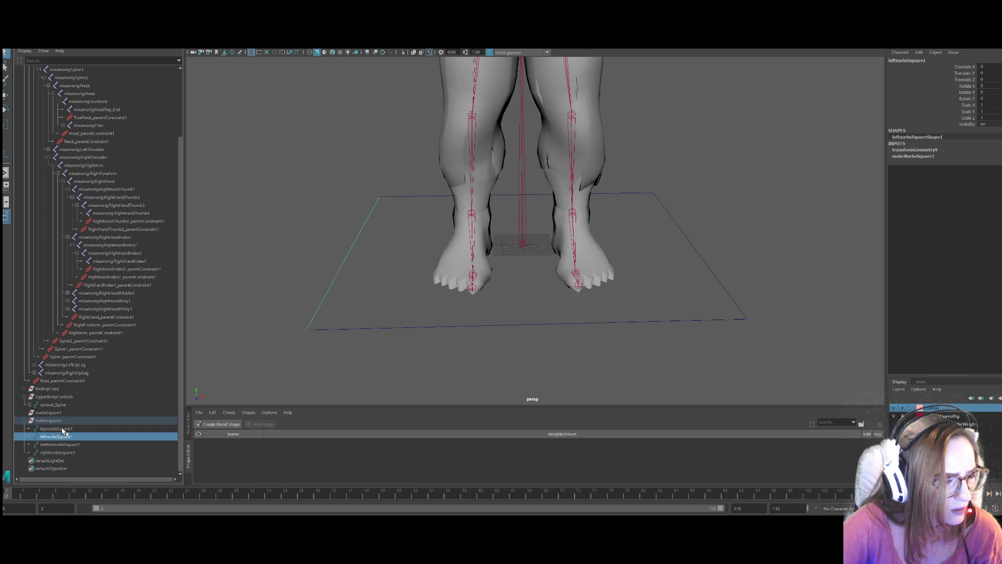
click(62, 454)
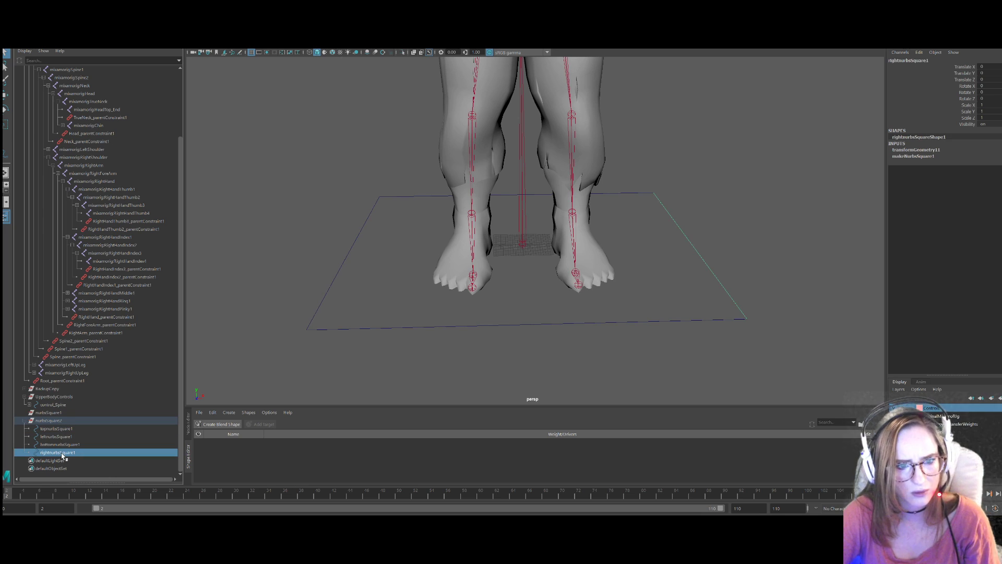
key(Delete)
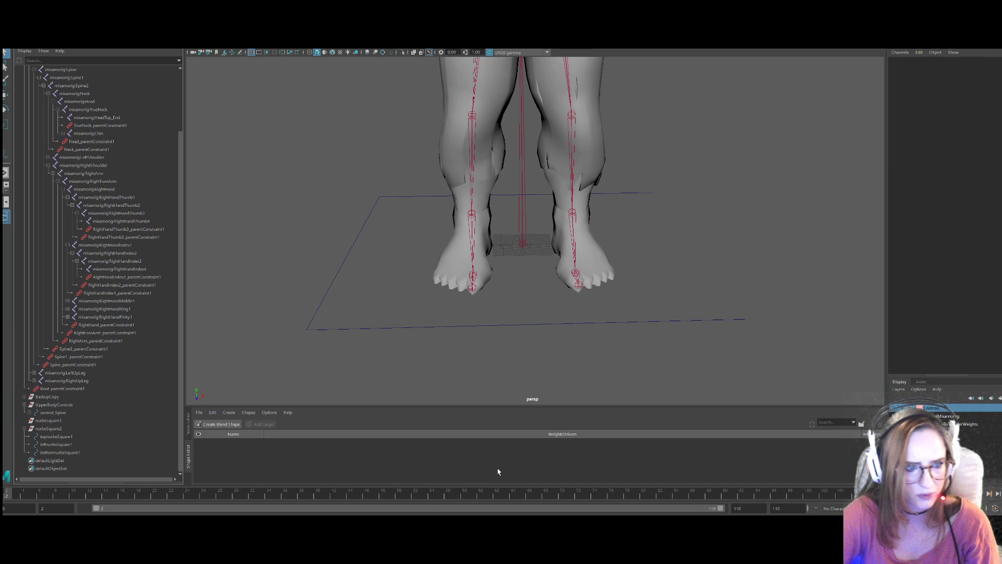
Try rotating the square's front edge curve about 53° around Y and shifting it inward across the feet.
click(520, 327)
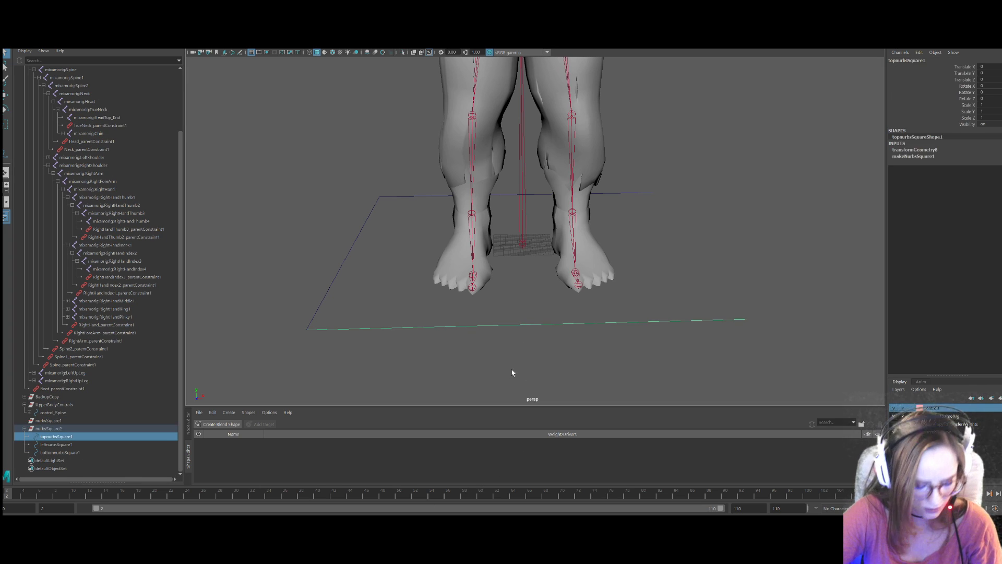
key(e)
drag(536, 251, 564, 350)
scroll(560, 357, down, 5)
drag(537, 230, 485, 207)
key(w)
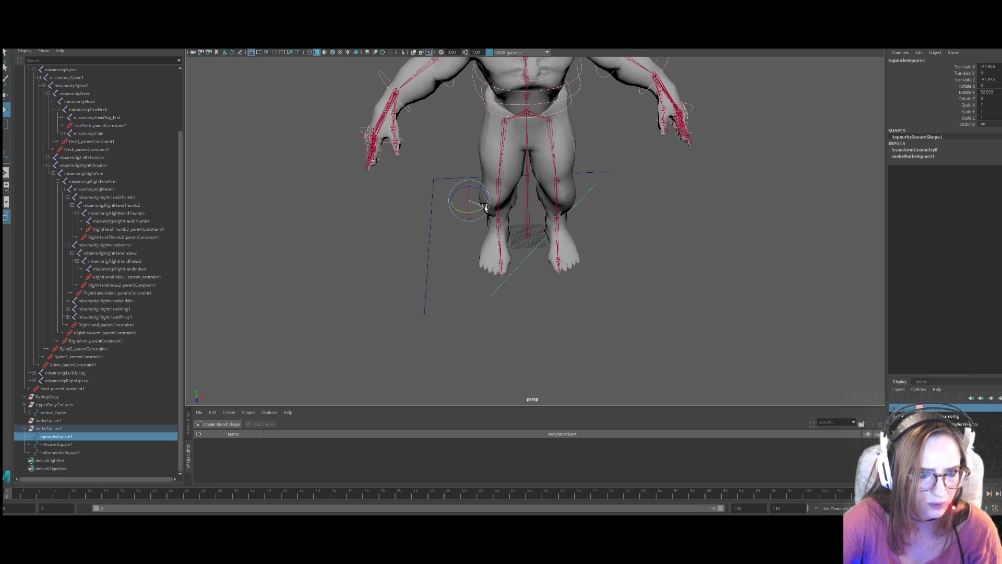
key(w)
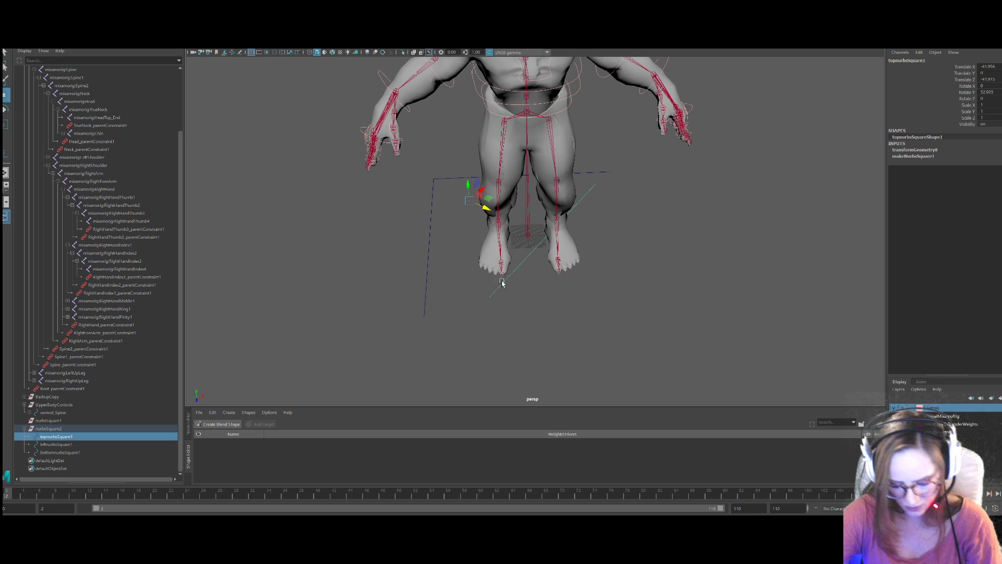
Delete the square's three remaining edge curves and both leftover NURBS square groups.
key(Delete)
click(427, 258)
key(Delete)
click(457, 179)
key(Delete)
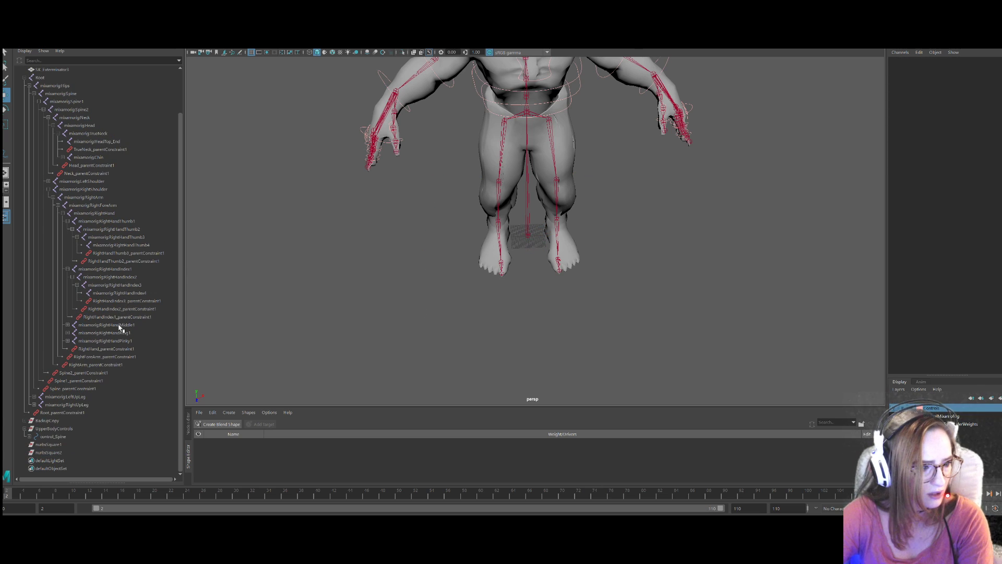
click(65, 454)
key(Delete)
click(62, 454)
key(Delete)
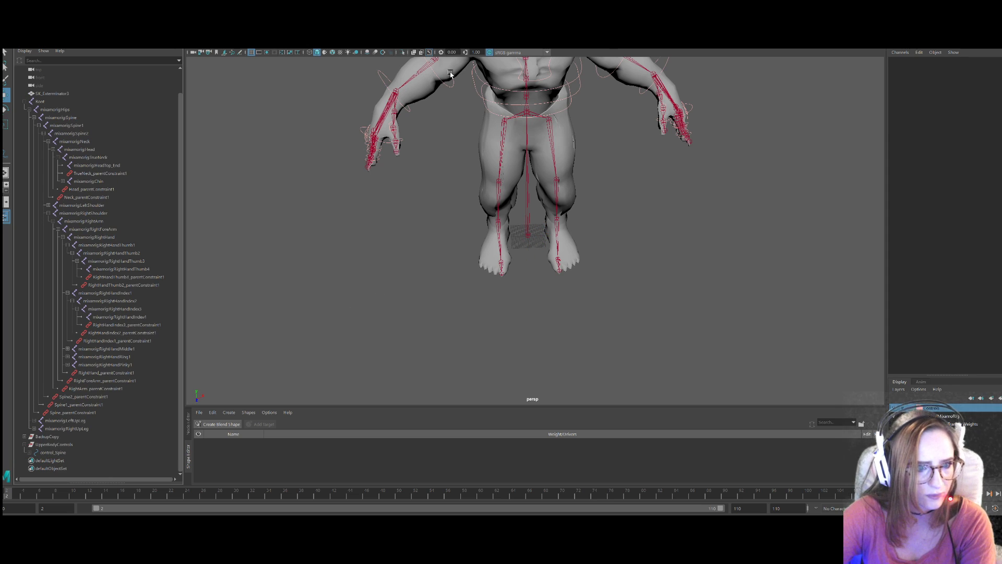
Create a NURBS circle at the origin and scale it uniformly to about 83.5 so it surrounds the feet.
click(32, 2)
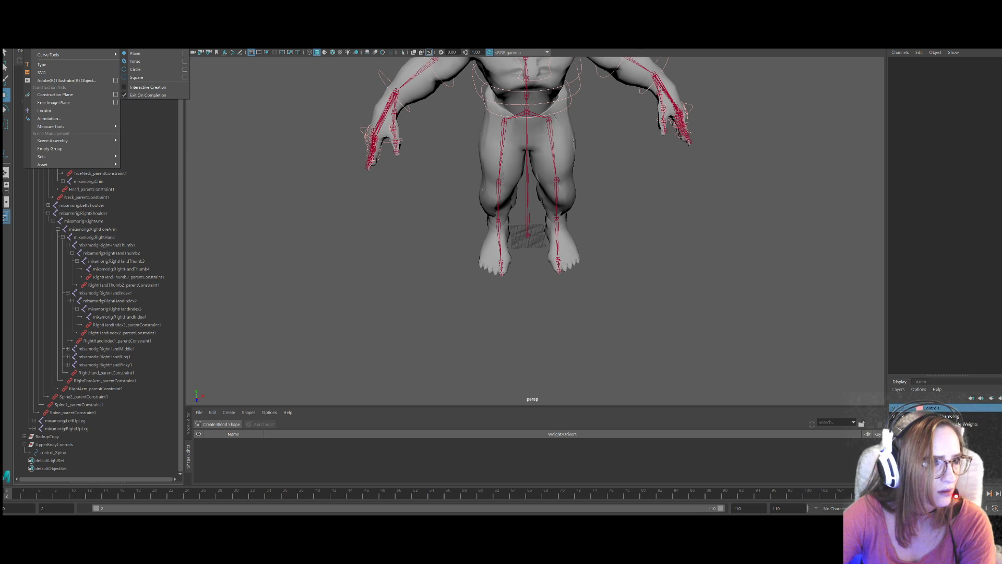
click(164, 76)
key(r)
drag(528, 236, 700, 353)
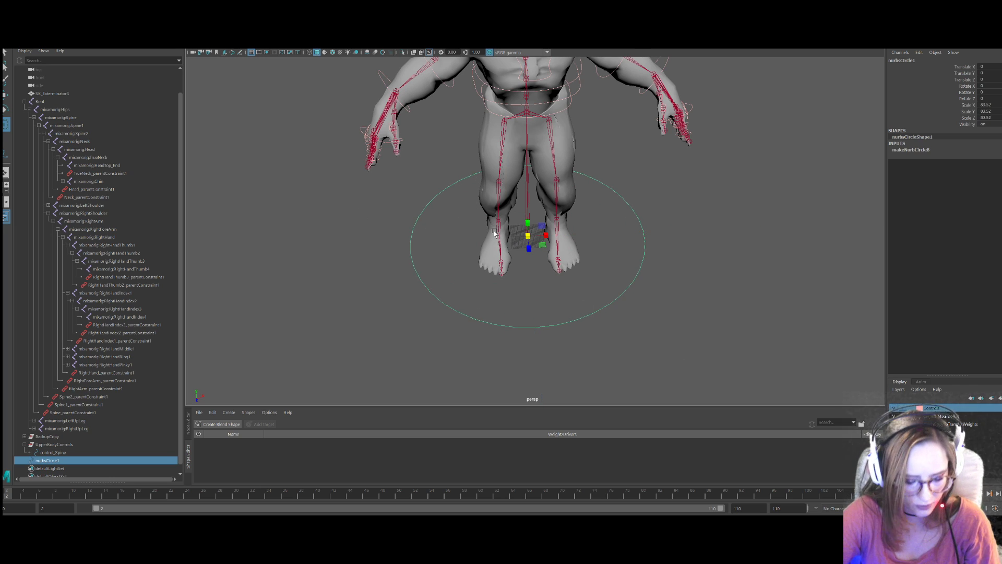
key(w)
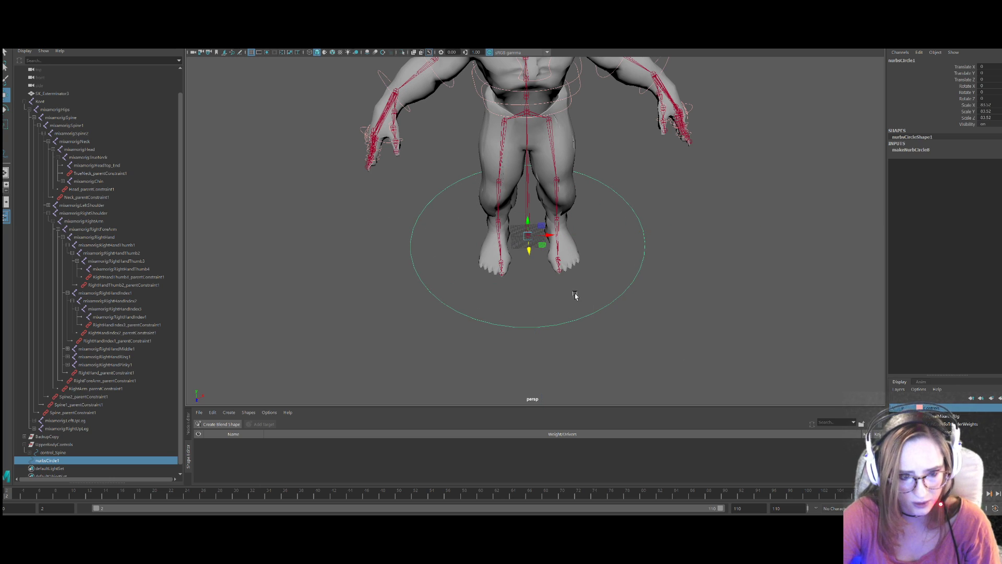
Scale the circle's left and right control vertices inward along X to pinch its sides, and return to object mode.
right_click(555, 328)
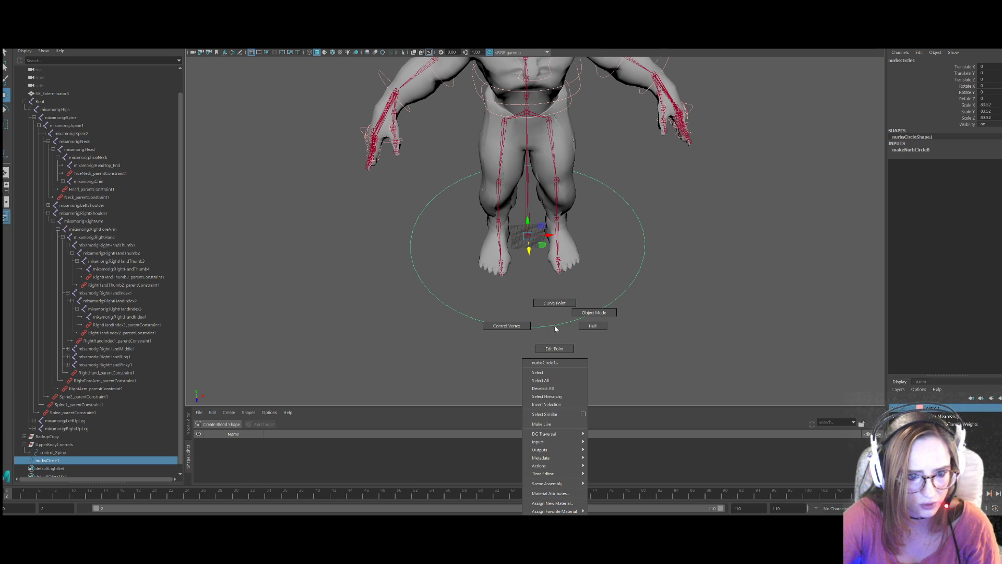
click(519, 327)
alt+drag(521, 329, 521, 374)
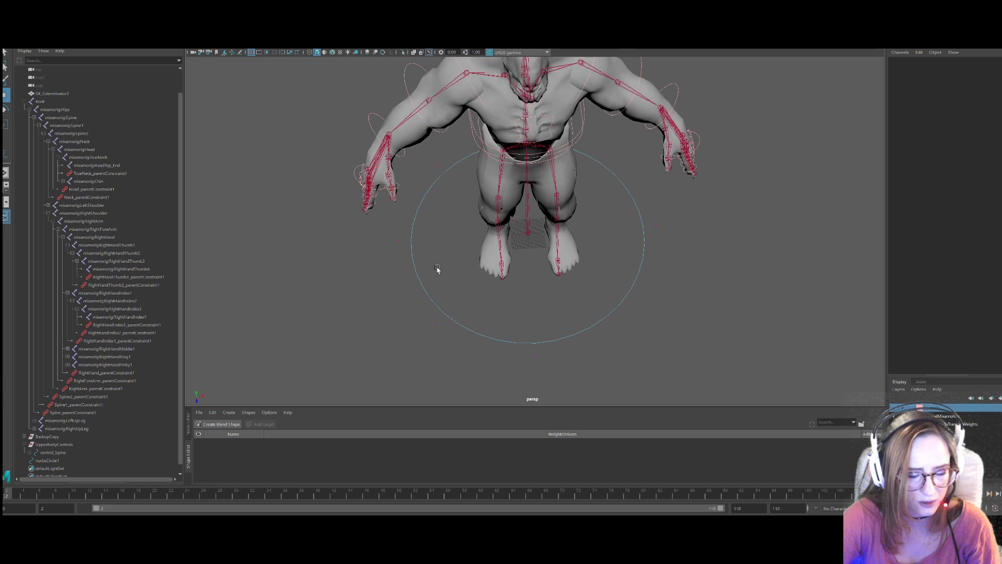
click(397, 241)
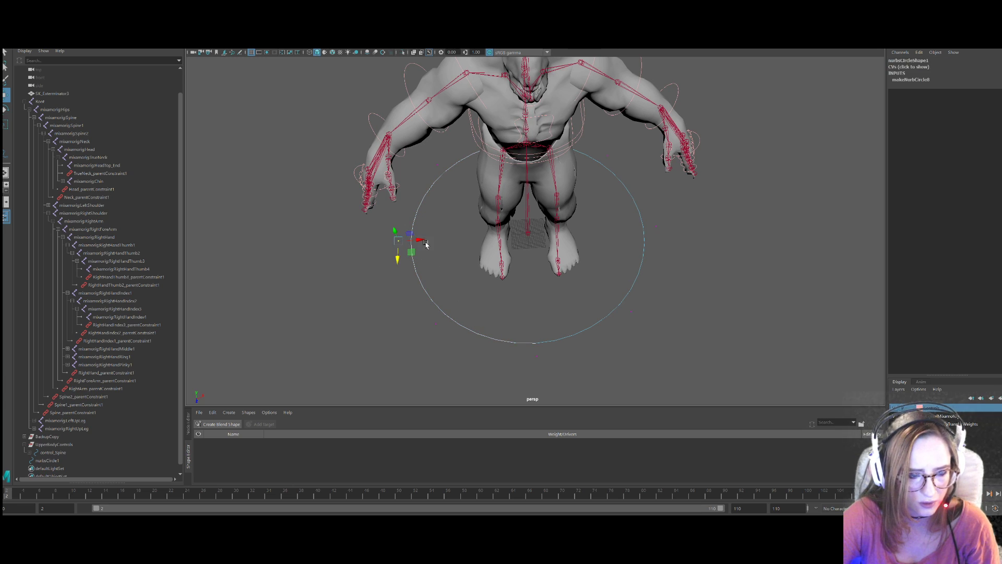
drag(421, 240, 488, 241)
key(ctrl+z)
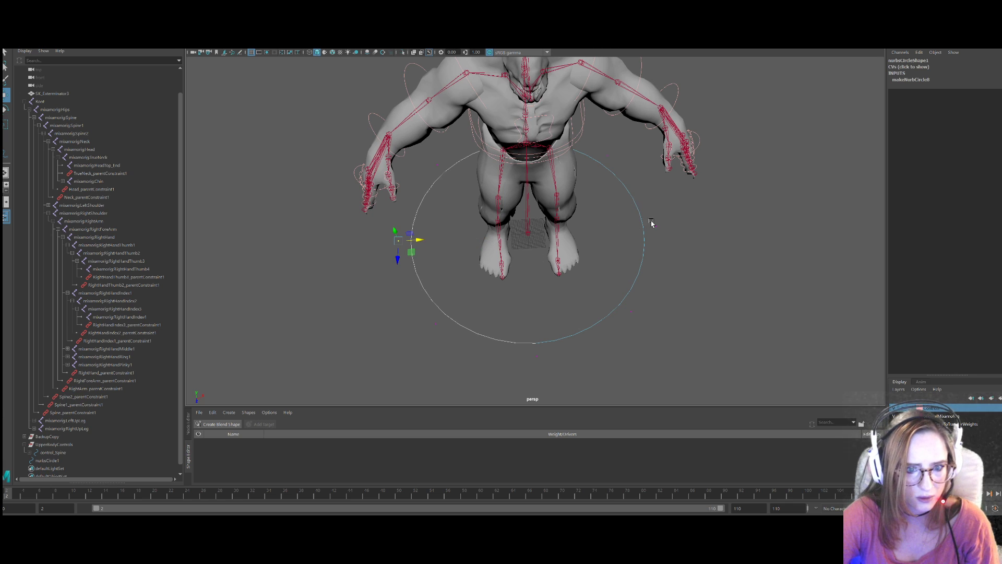
shift+click(656, 226)
key(r)
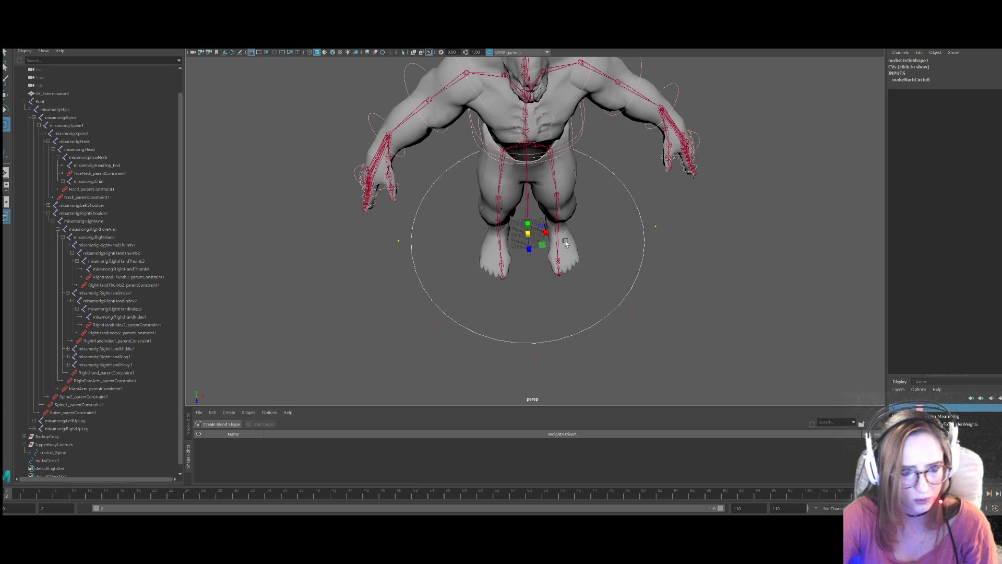
drag(548, 233, 536, 236)
alt+drag(608, 319, 648, 281)
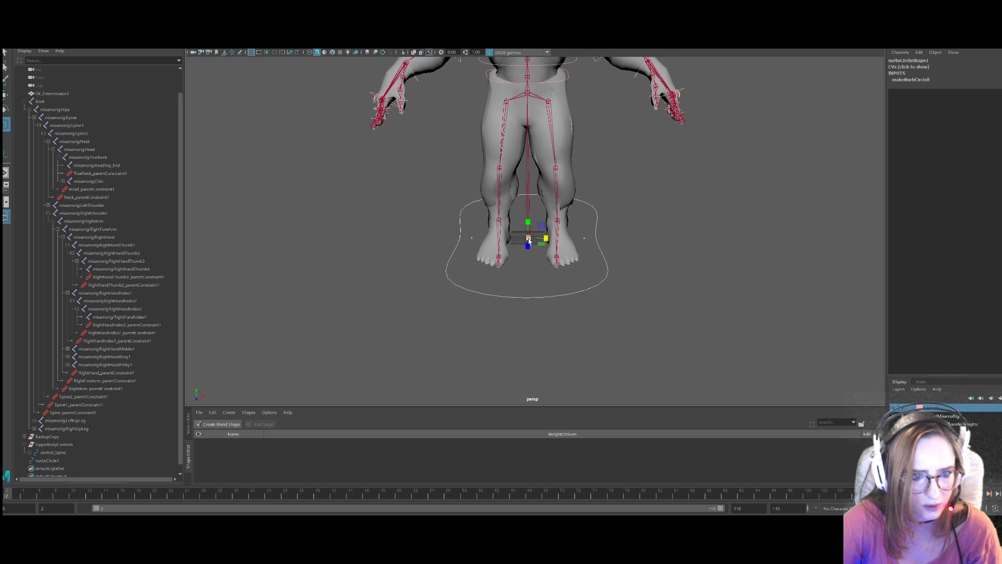
right_click(557, 298)
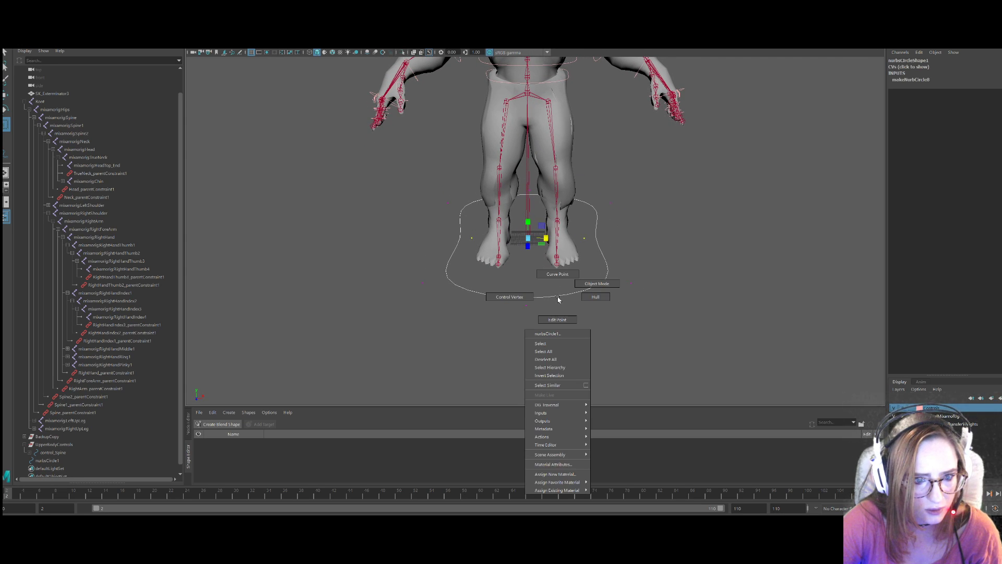
right_drag(557, 299, 598, 284)
click(573, 293)
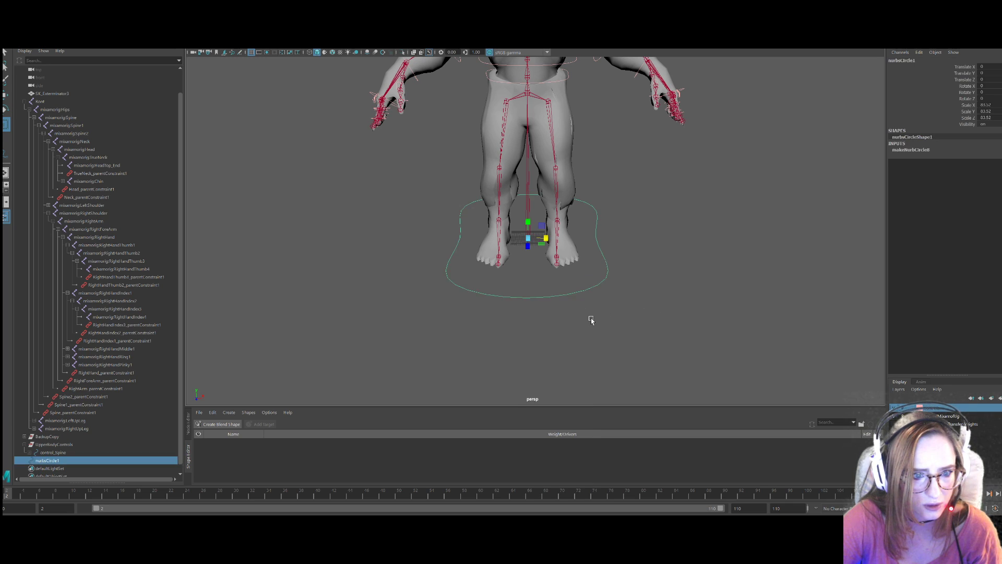
Freeze the transformations of the pinched circle control around the feet.
scroll(590, 318, up, 5)
key(w)
mouse_move(614, 294)
alt+mouse_down()
mouse_move(582, 297)
mouse_move(621, 295)
alt+mouse_up()
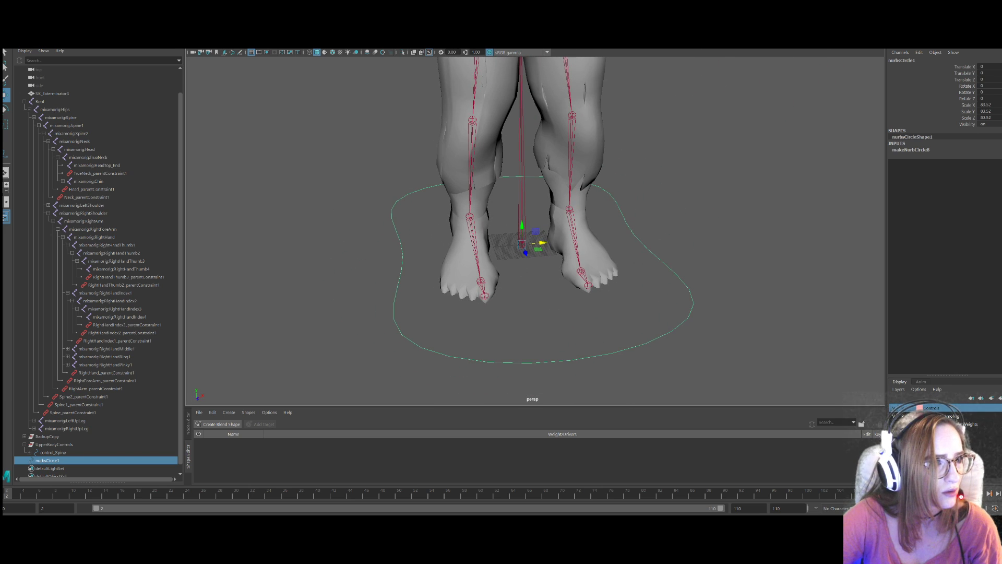
click(68, 3)
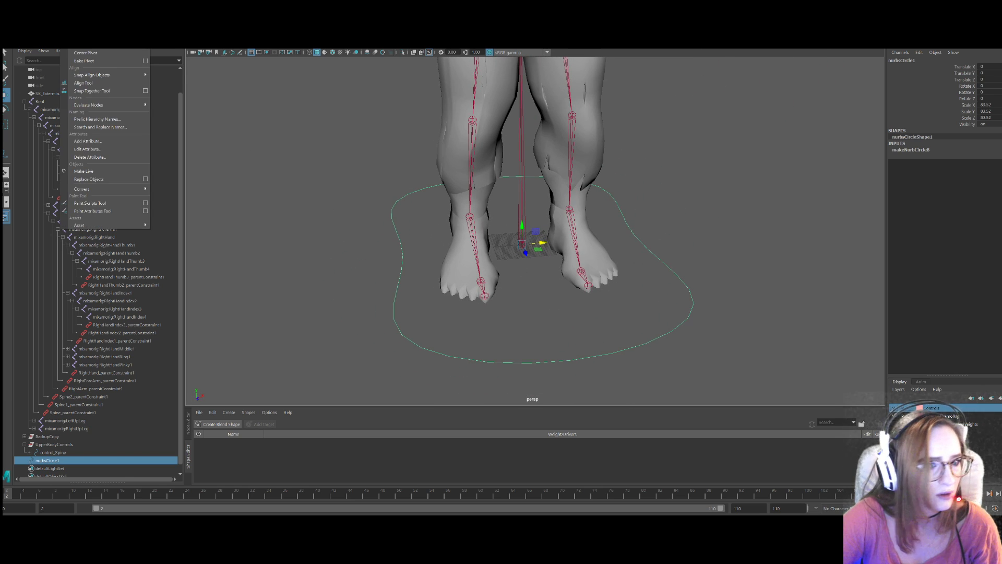
click(98, 39)
alt+drag(326, 177, 362, 210)
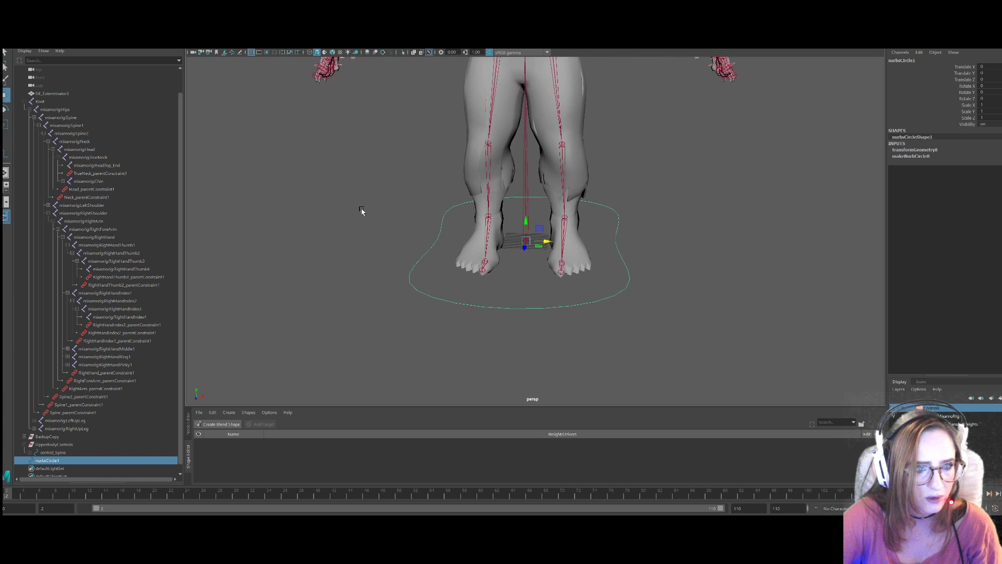
Rename the pinched NURBS circle around the feet to Root_Control.
shift+click(526, 242)
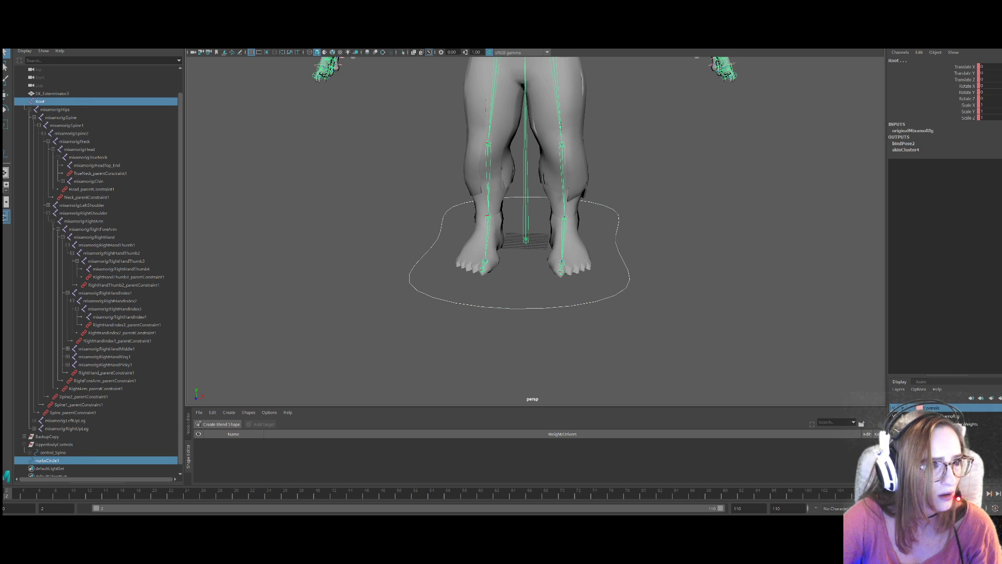
click(195, 1)
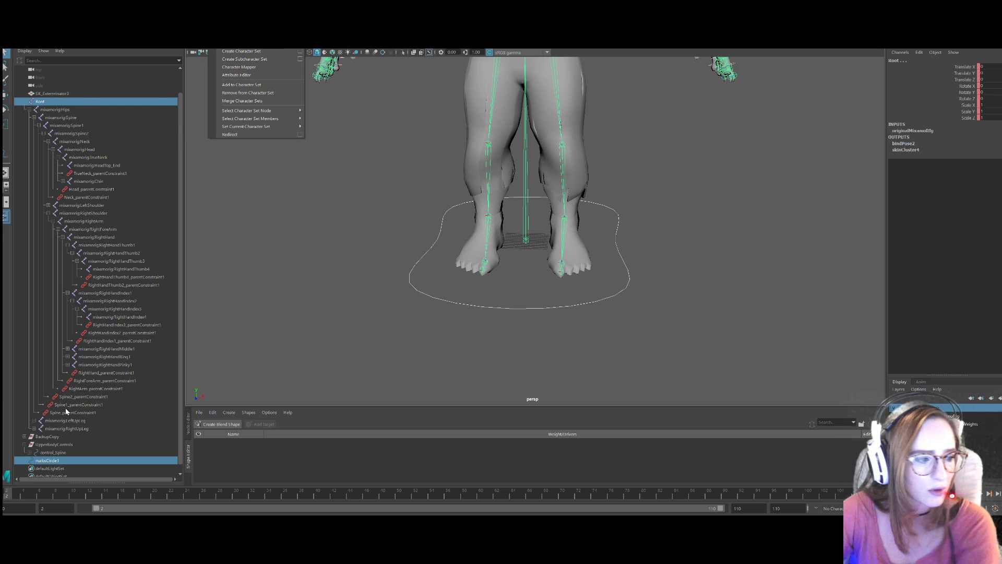
click(46, 460)
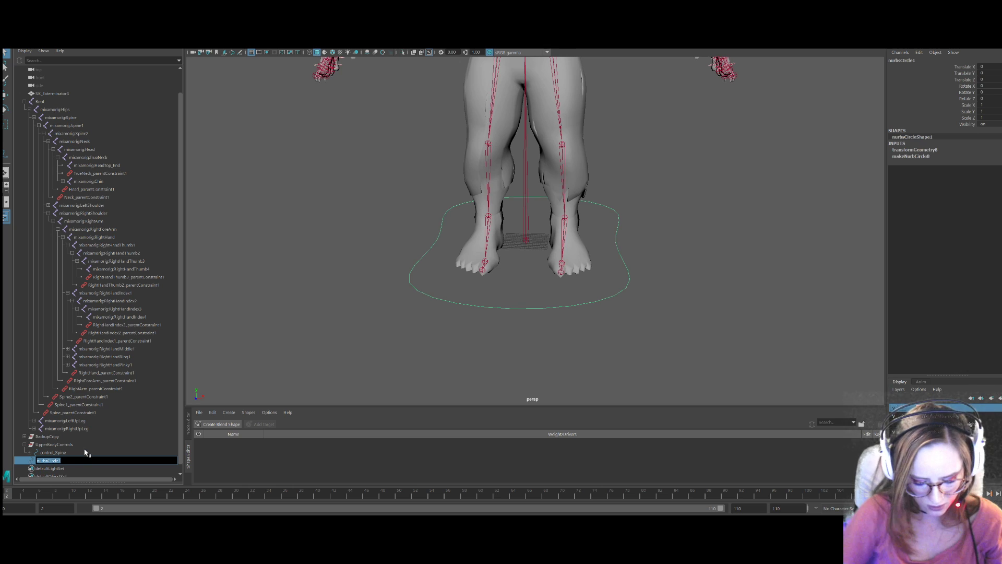
text(Root_Control)
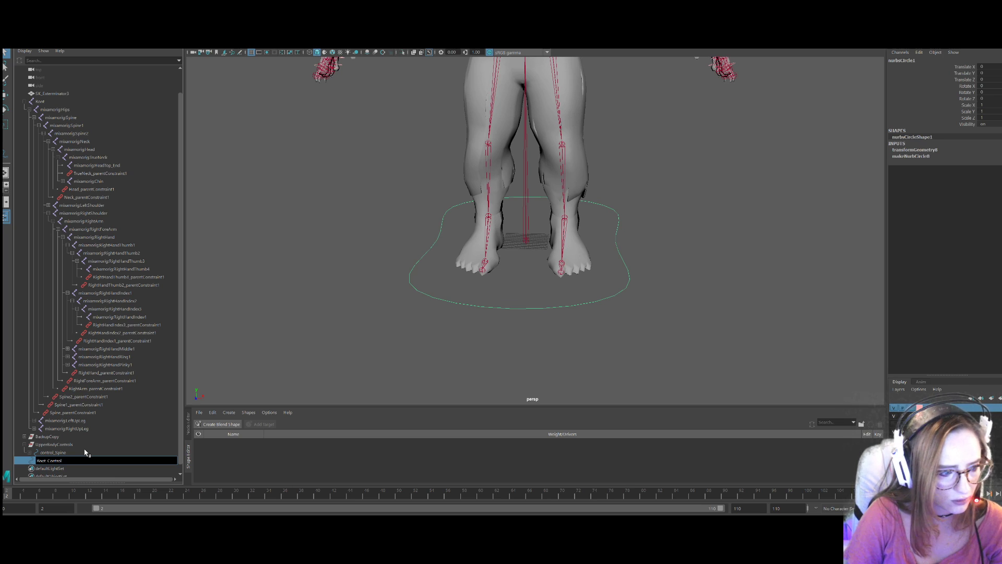
key(Return)
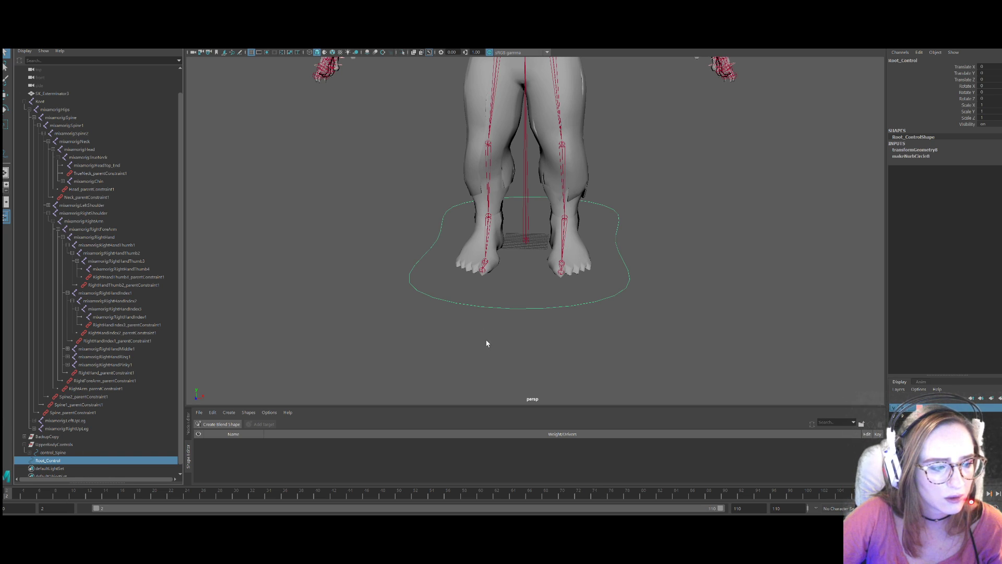
Parent constrain the Root joint to Root_Control with Maintain offset on and all translate and rotate axes constrained.
shift+click(526, 241)
click(197, 2)
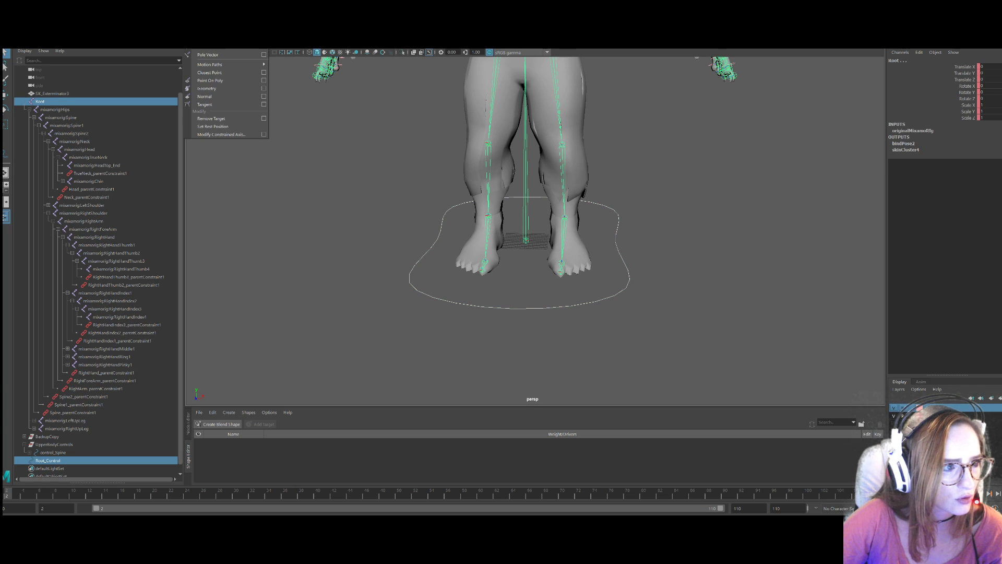
click(263, 15)
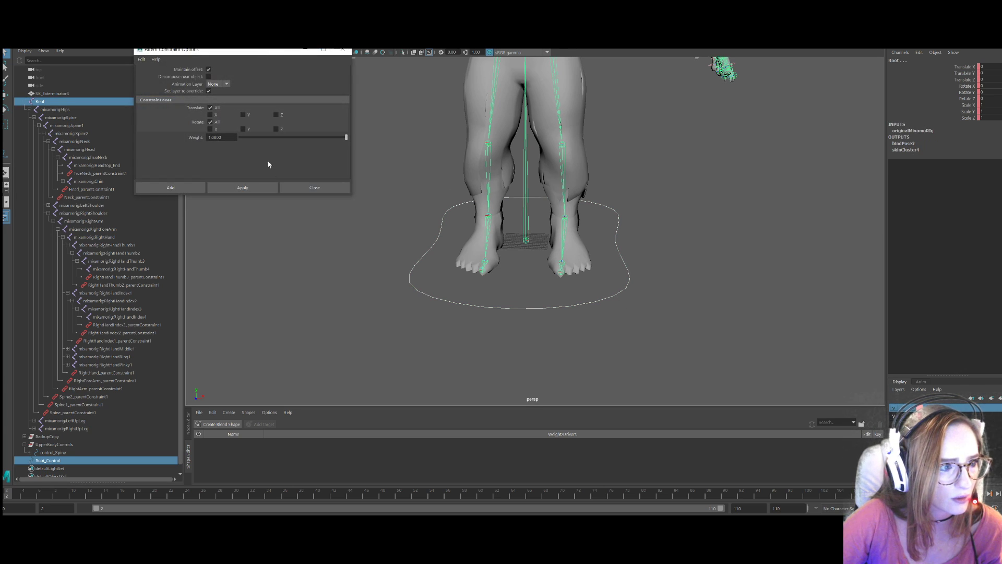
click(259, 189)
Test-rotate Root_Control to see whether it drives the skeleton, and undo the rotation.
click(523, 309)
scroll(510, 320, down, 3)
key(e)
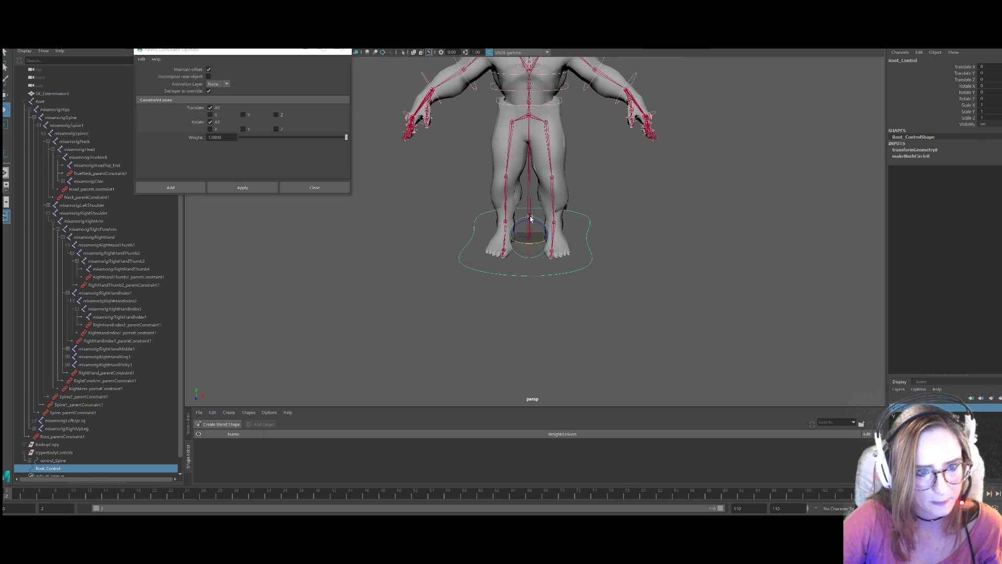
mouse_move(531, 241)
mouse_down()
mouse_move(541, 242)
mouse_move(515, 252)
mouse_up()
key(ctrl+z)
key(ctrl+z)
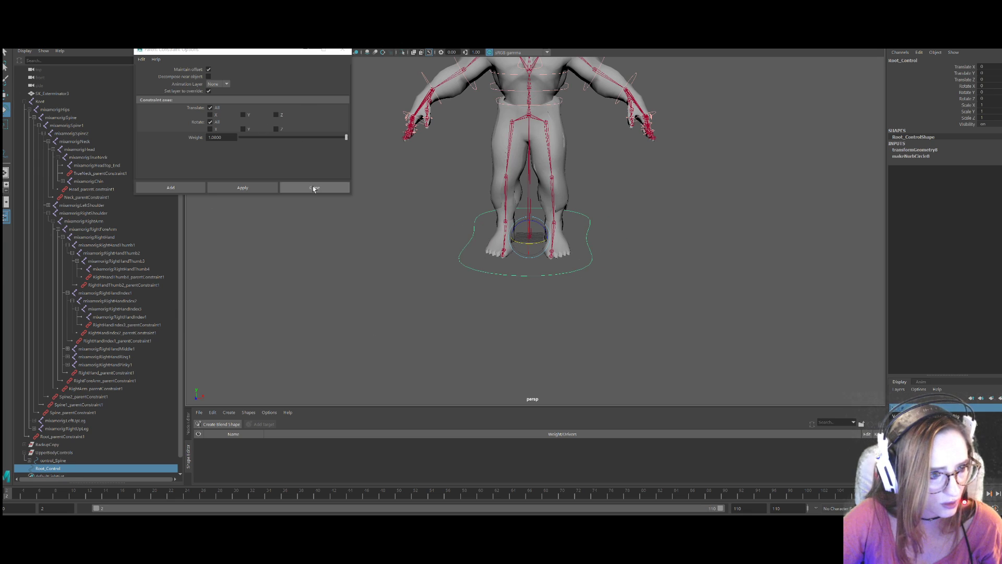
Close the parent constraint options and parent the UpperBodyControls group under Root_Control.
click(314, 188)
scroll(120, 441, down, 1)
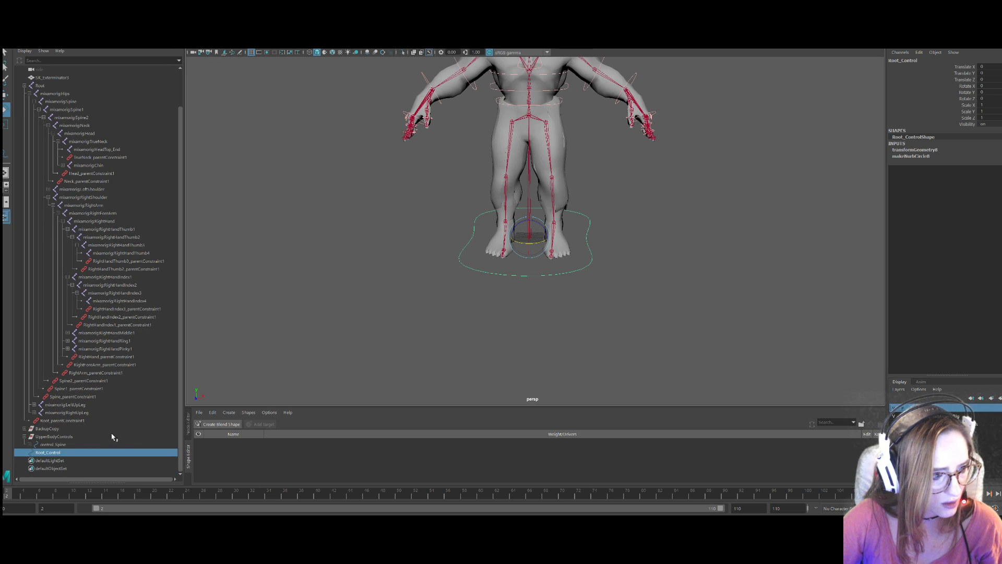
middle_drag(31, 446, 42, 454)
click(29, 447)
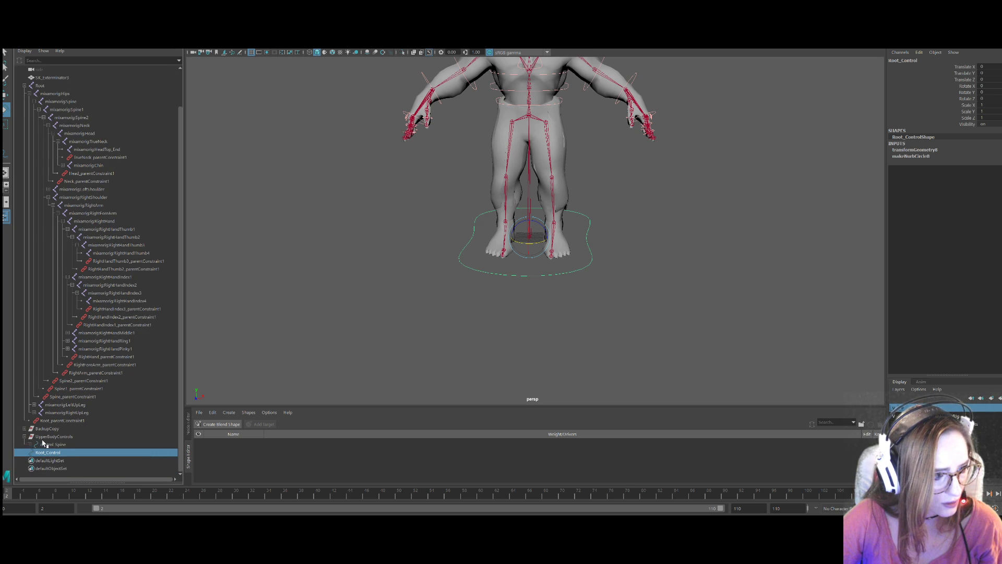
click(45, 439)
middle_drag(52, 440, 52, 453)
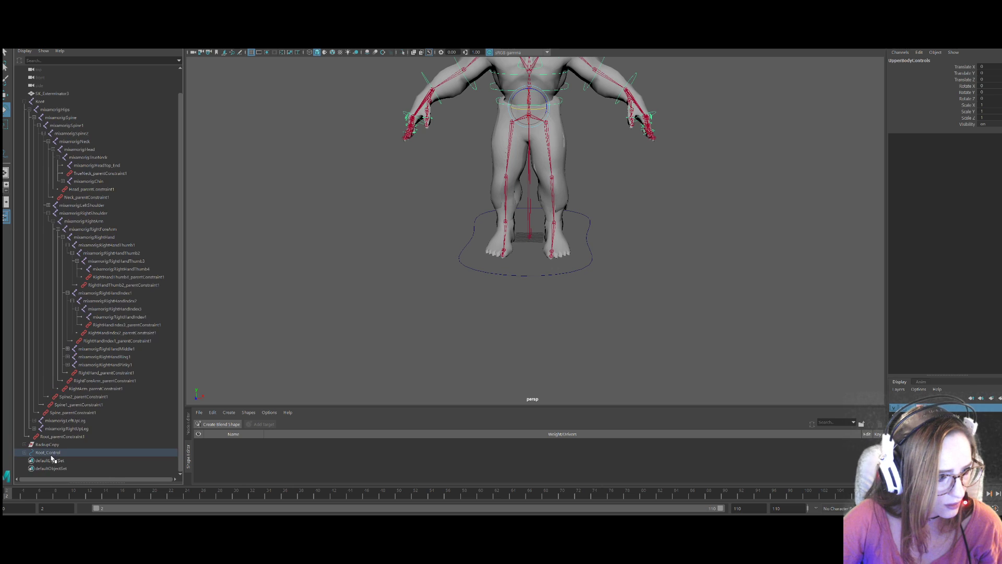
scroll(47, 444, down, 1)
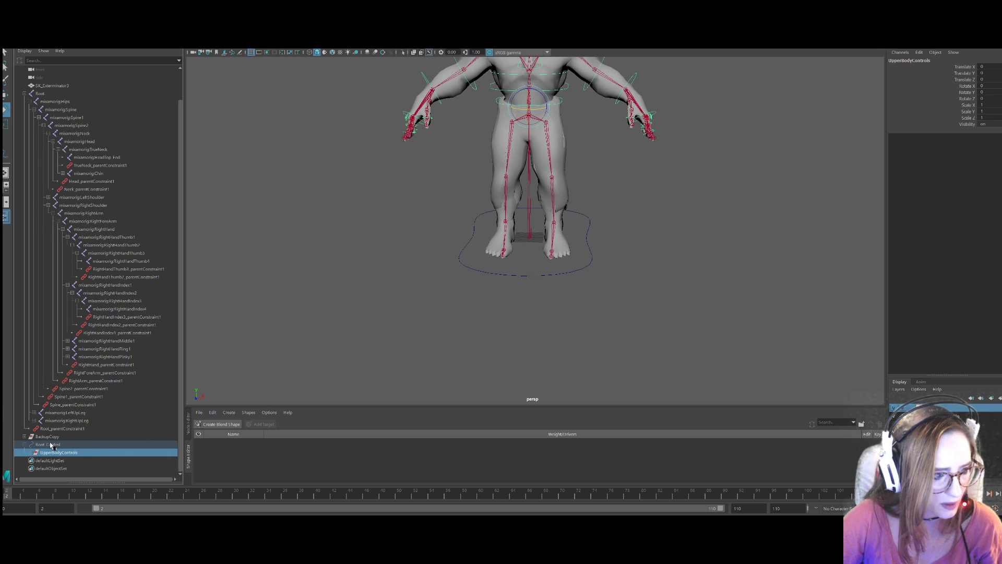
Test-rotate Root_Control with its child controls, undo the rotation, and check the character from the side and front.
click(51, 444)
drag(528, 244, 599, 217)
key(ctrl+z)
scroll(536, 271, down, 3)
scroll(537, 270, down, 3)
scroll(555, 269, up, 6)
scroll(563, 212, down, 3)
scroll(563, 212, down, 4)
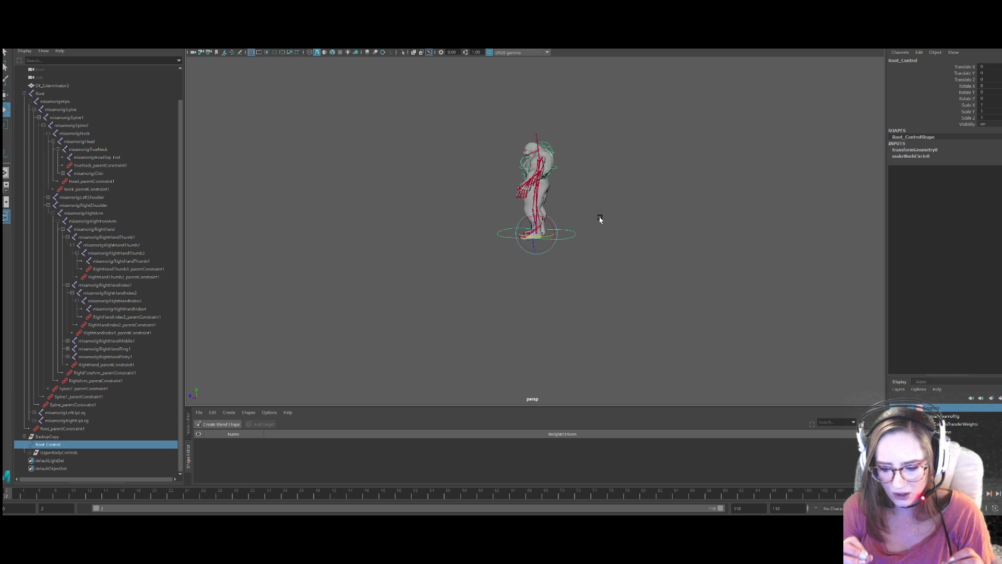
scroll(480, 261, up, 10)
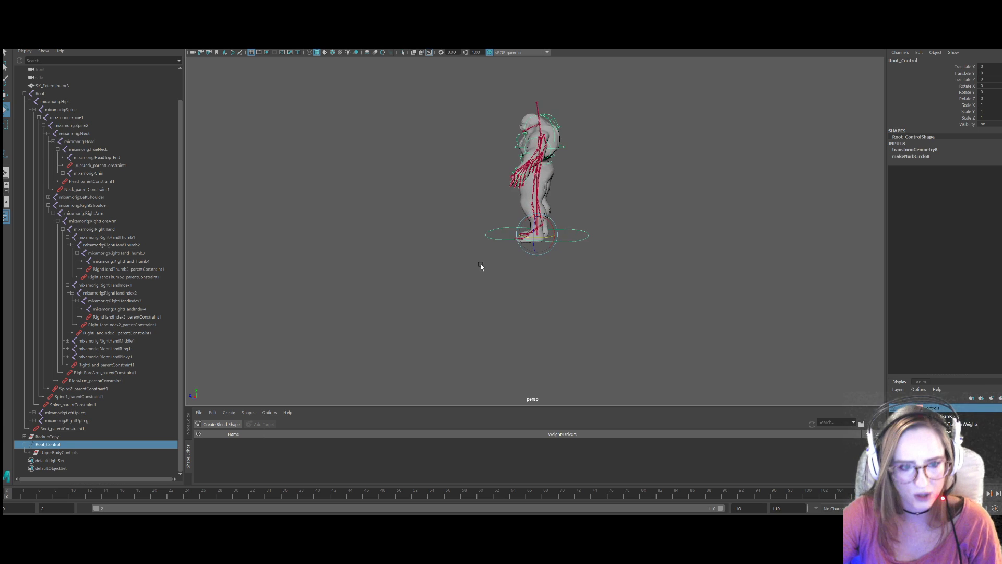
alt+drag(430, 271, 503, 279)
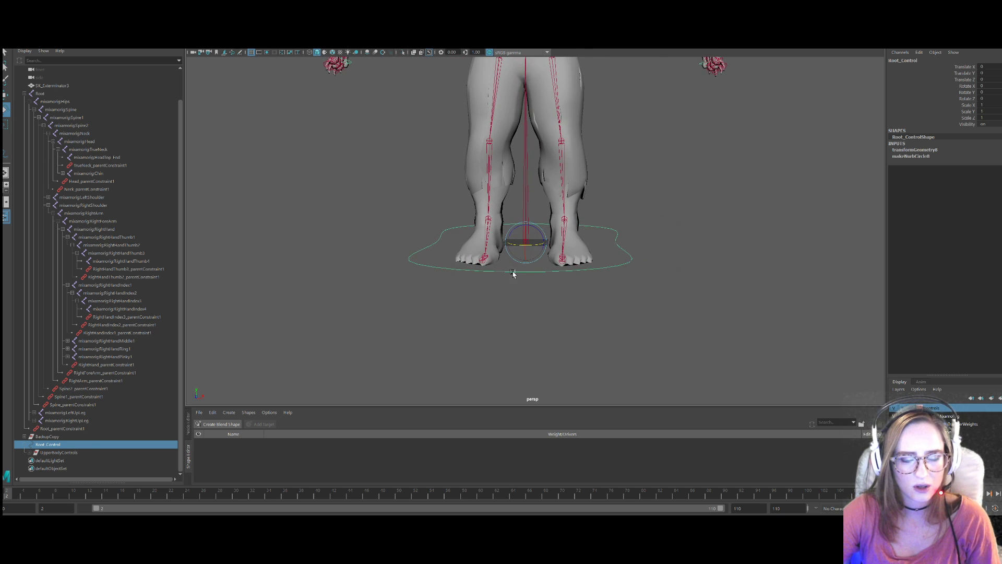
scroll(512, 275, down, 8)
alt+middle_drag(597, 248, 584, 320)
scroll(579, 320, up, 2)
alt+drag(580, 320, 552, 362)
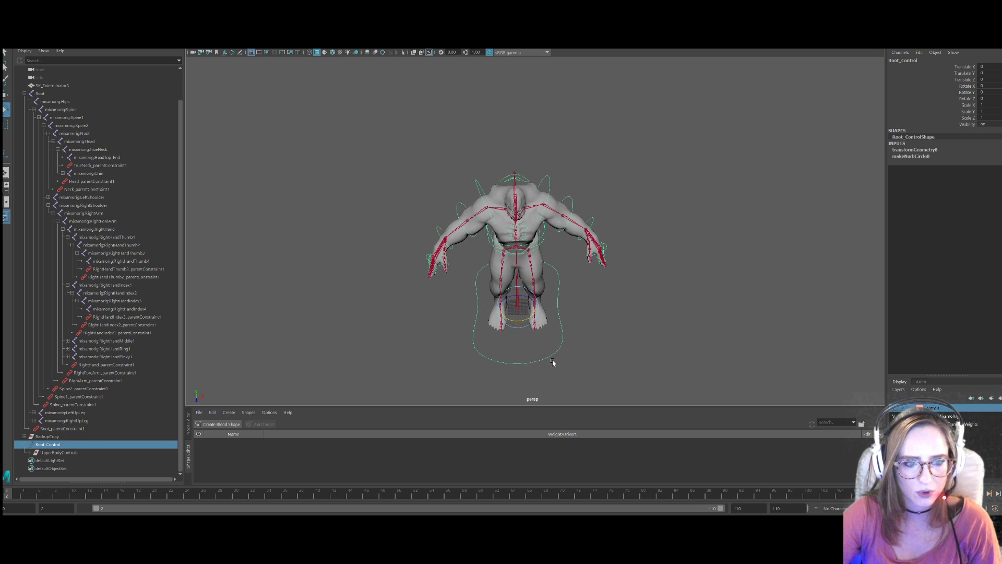
Test-rotate Root_Control about 25.5 degrees around Y and reset its Rotate Y to 0.
drag(527, 322, 529, 336)
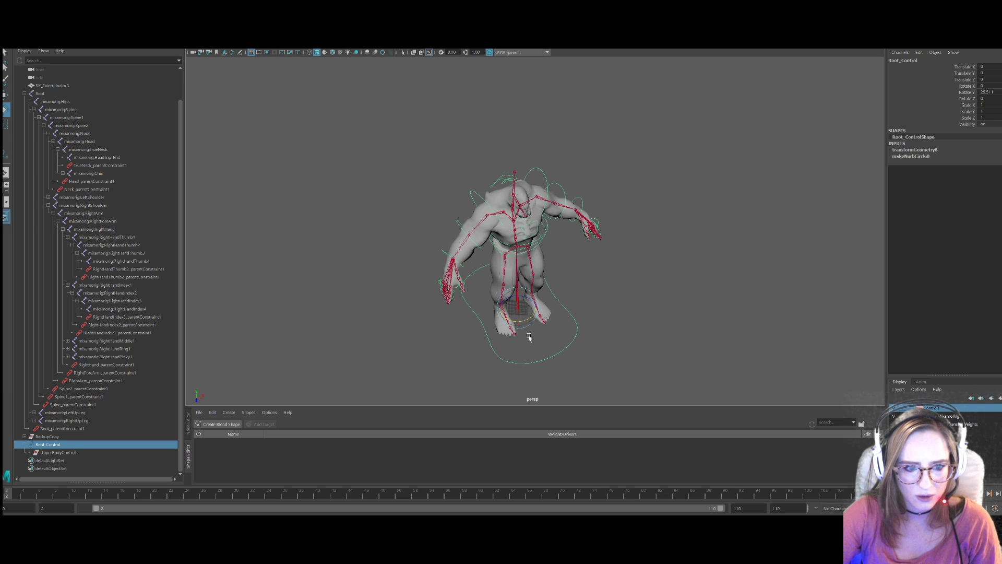
drag(530, 319, 564, 341)
key(ctrl+z)
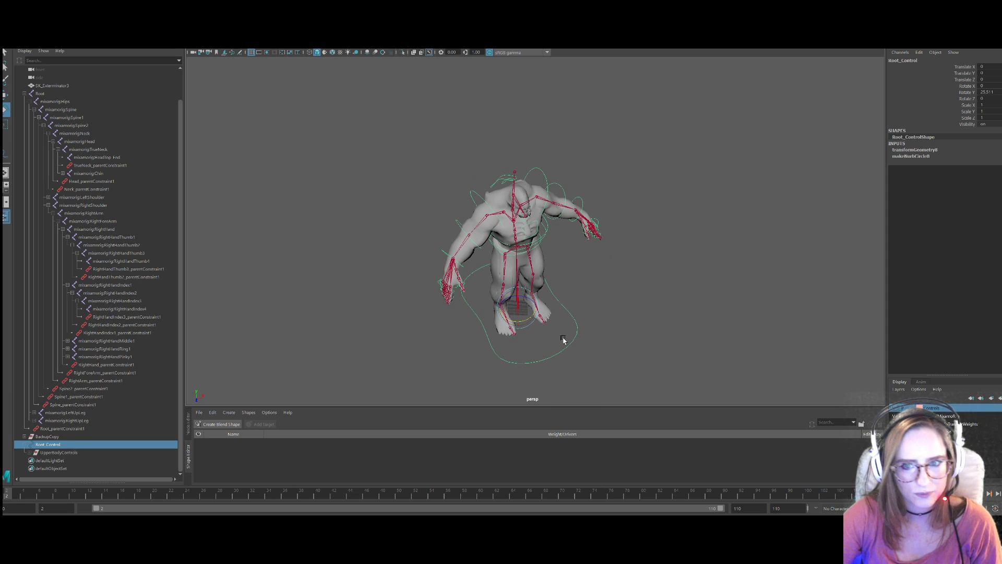
double_click(986, 92)
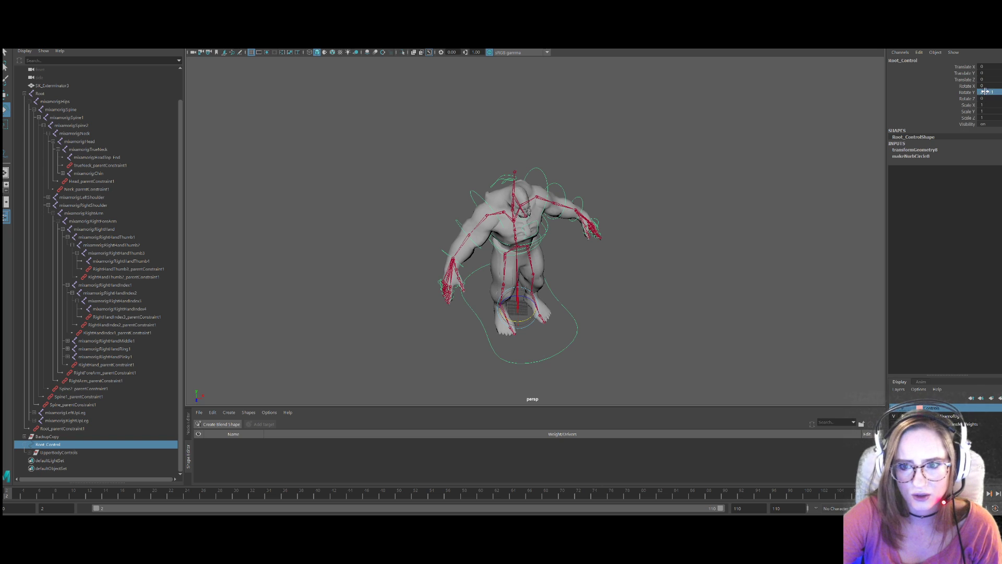
text(0)
key(Return)
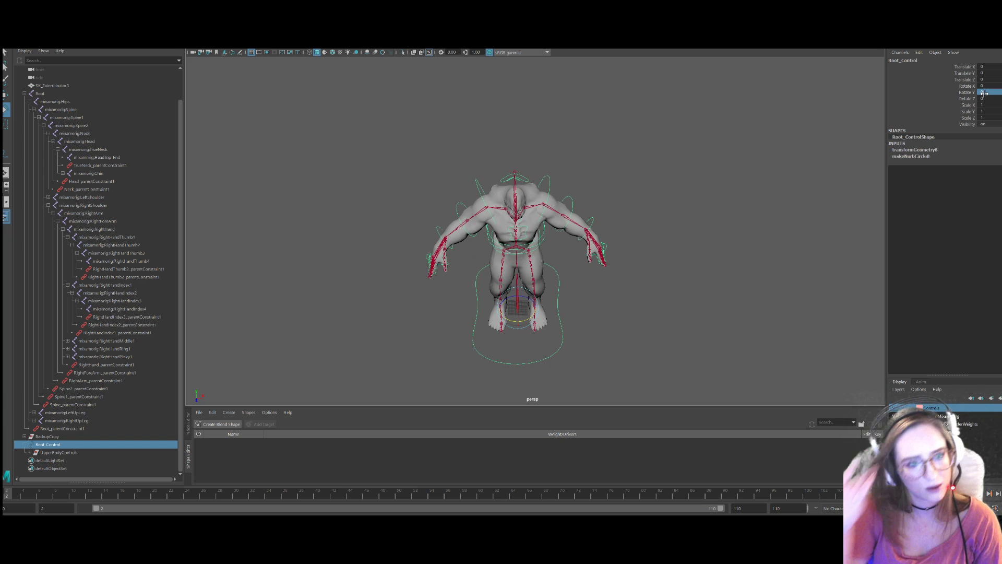
Examine Root_Control and the leg joints of the character from several angles.
click(725, 366)
mouse_move(724, 366)
alt+mouse_down()
mouse_move(650, 349)
mouse_move(724, 354)
alt+mouse_up()
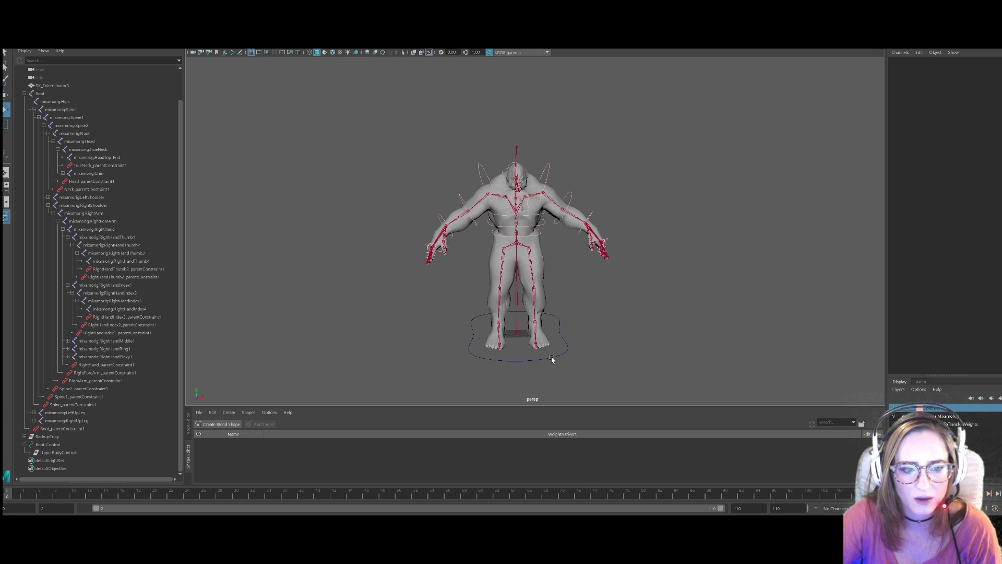
scroll(596, 369, up, 3)
alt+drag(596, 369, 695, 348)
click(573, 389)
scroll(631, 378, down, 3)
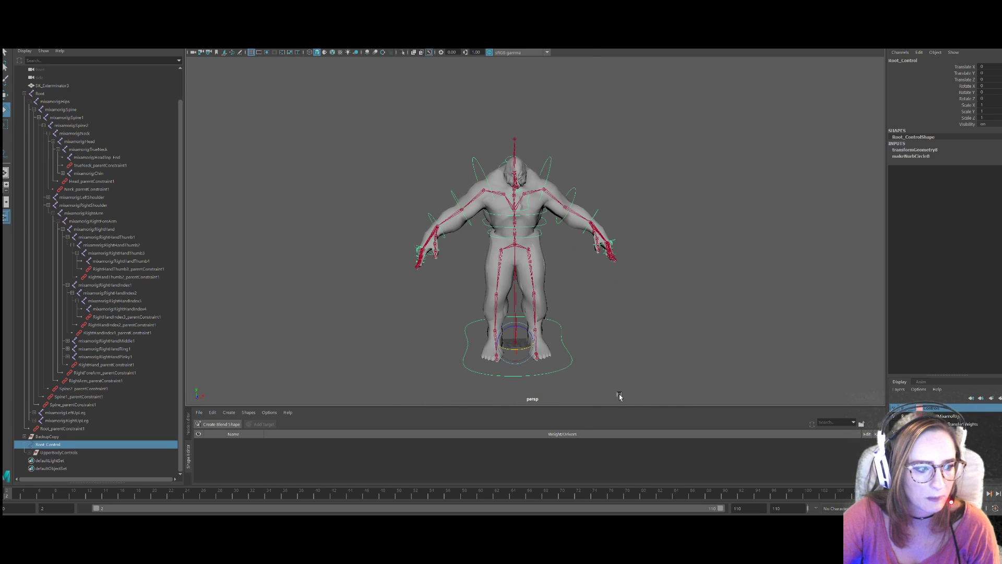
scroll(606, 392, up, 3)
alt+middle_drag(606, 392, 668, 282)
alt+drag(667, 282, 663, 318)
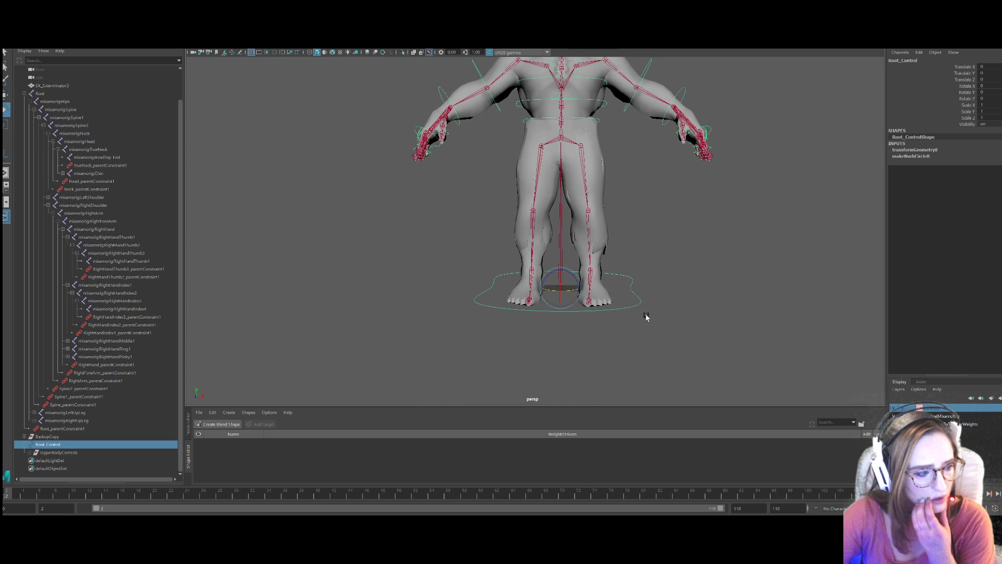
Create another NURBS circle at the origin between the character's feet.
click(57, 452)
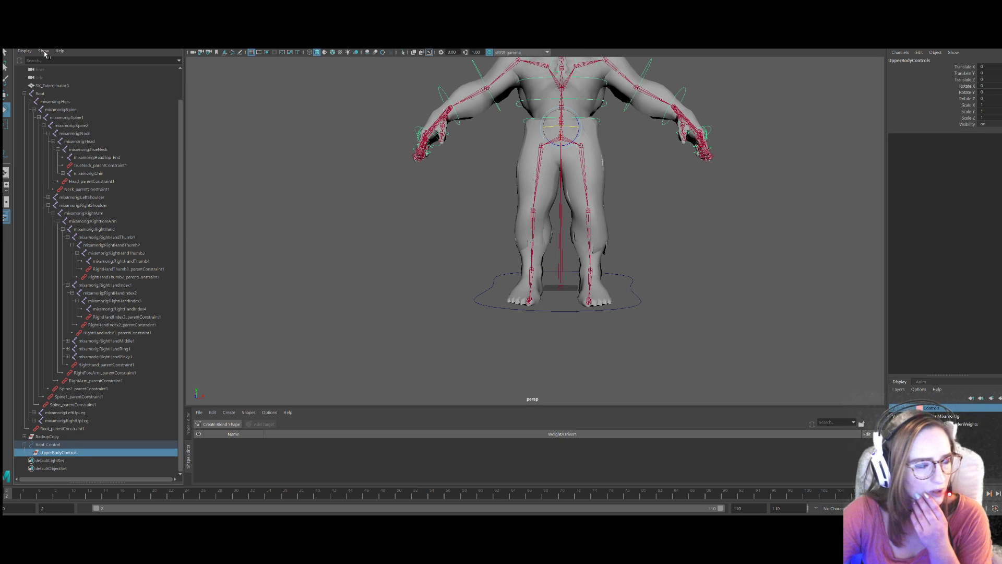
click(33, 1)
mouse_move(57, 14)
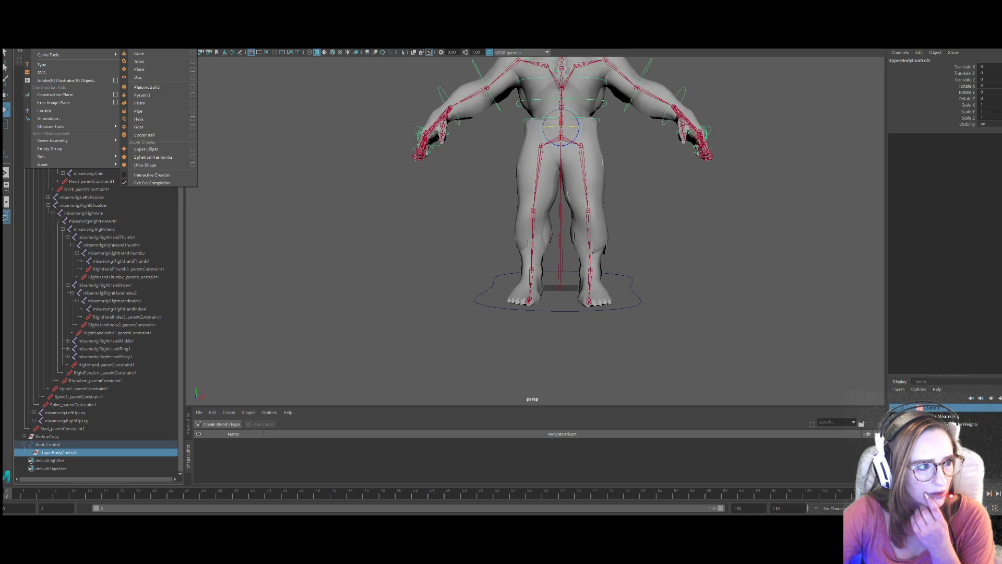
click(140, 69)
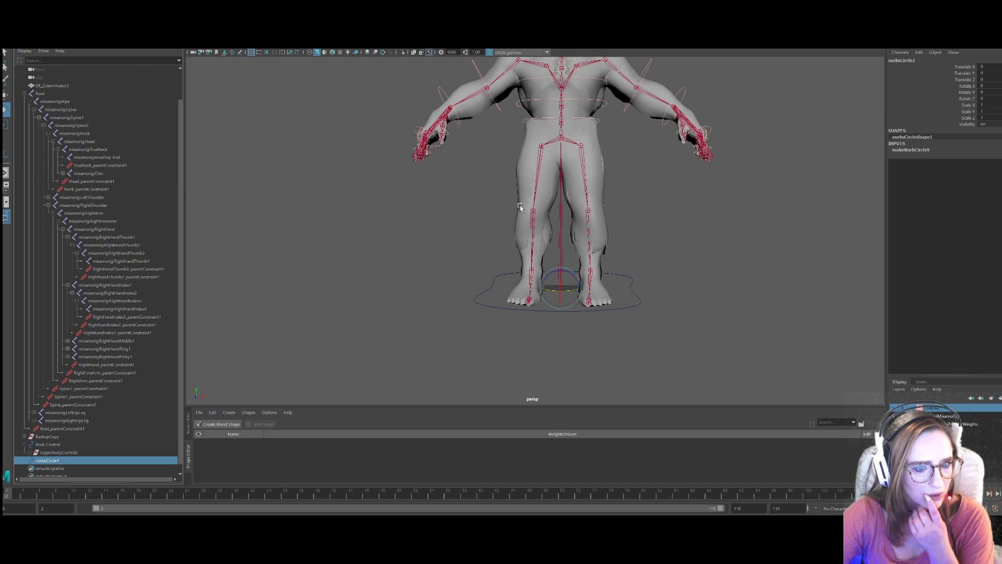
scroll(725, 308, up, 6)
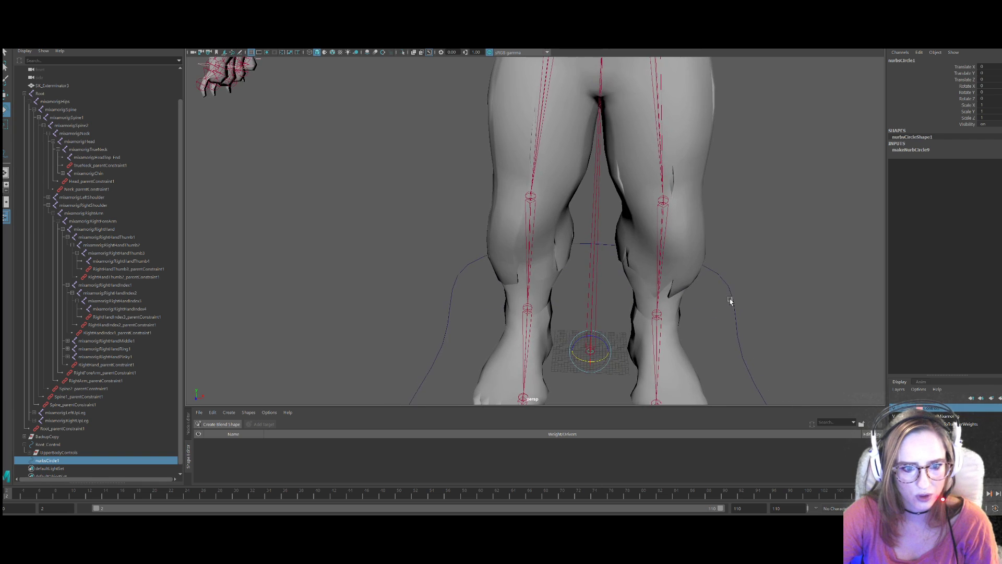
scroll(728, 292, down, 6)
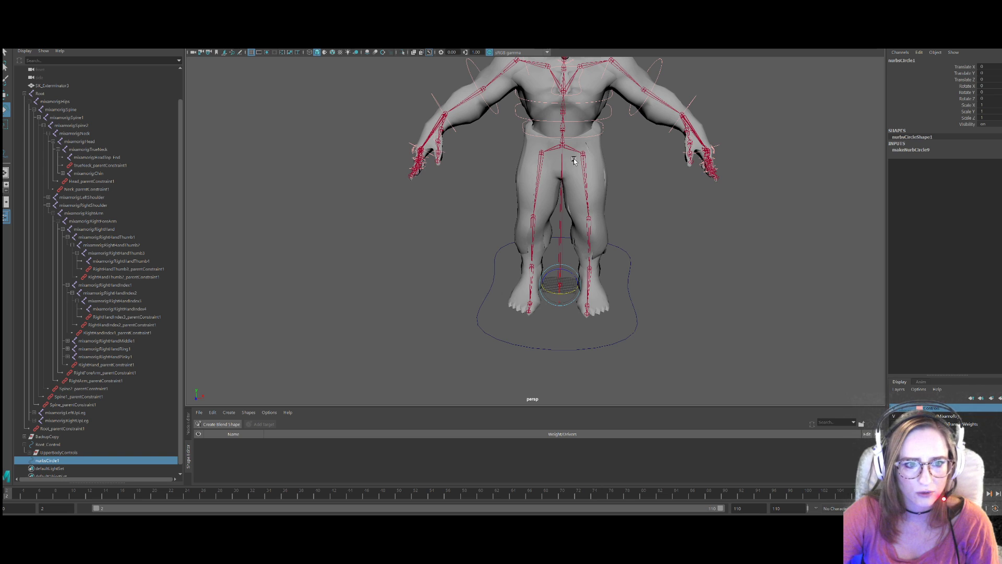
mouse_move(676, 196)
alt+mouse_down()
mouse_move(619, 190)
mouse_move(696, 188)
mouse_move(660, 189)
mouse_move(670, 190)
alt+mouse_up()
scroll(668, 190, up, 1)
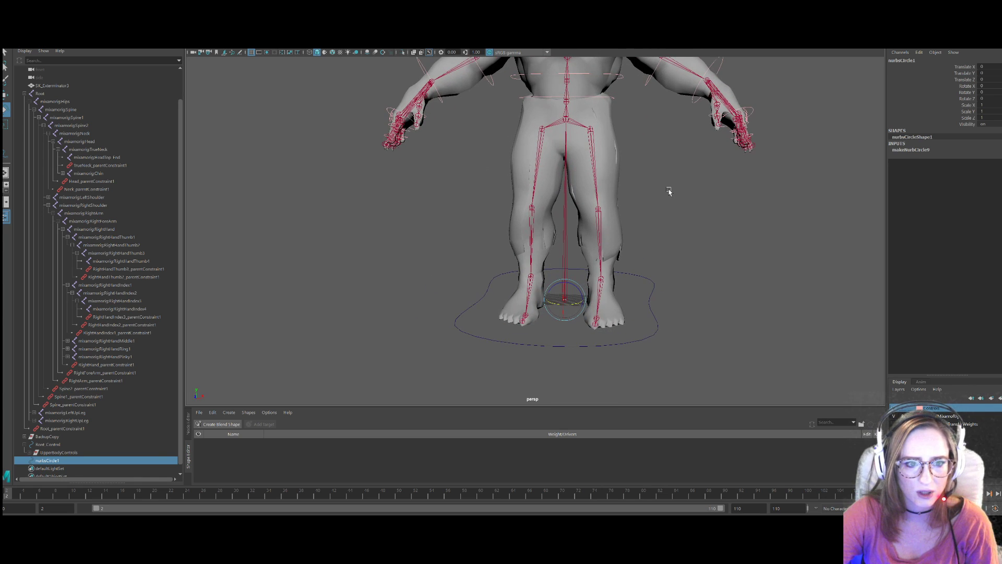
Scale the new NURBS circle uniformly to about 50.5.
scroll(734, 263, down, 3)
alt+drag(635, 240, 631, 282)
key(w)
scroll(629, 278, up, 2)
scroll(628, 274, up, 5)
alt+middle_drag(714, 341, 616, 187)
scroll(599, 148, up, 4)
alt+middle_drag(597, 144, 585, 282)
alt+drag(584, 282, 576, 256)
drag(495, 230, 942, 258)
scroll(715, 234, down, 6)
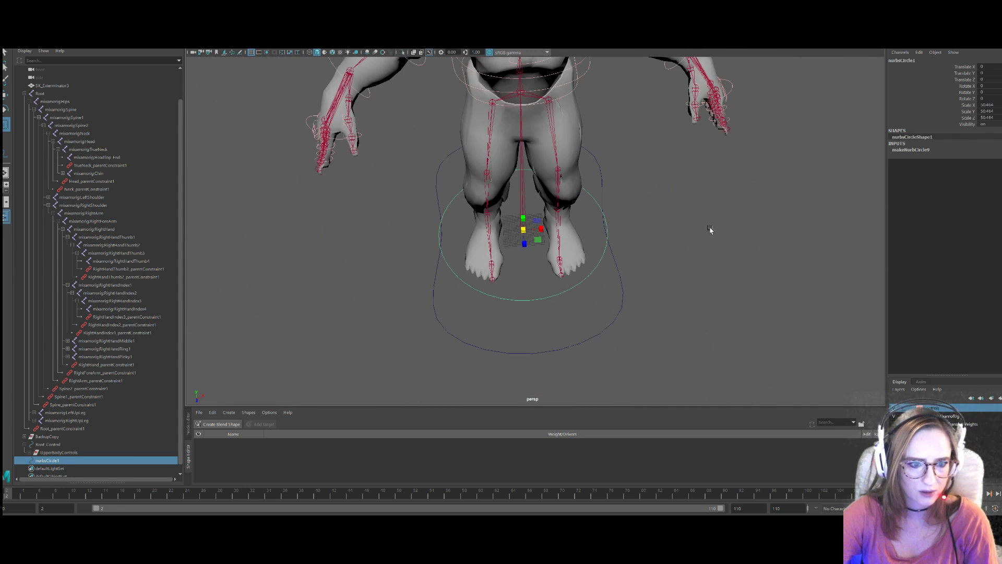
Move the new circle straight up along Y to the height of the hips.
key(e)
key(w)
drag(526, 222, 530, 77)
Scale the hip circle's front and back control vertices slightly inward along Z.
alt+drag(589, 203, 621, 196)
right_drag(575, 127, 541, 130)
alt+drag(579, 137, 615, 183)
click(600, 174)
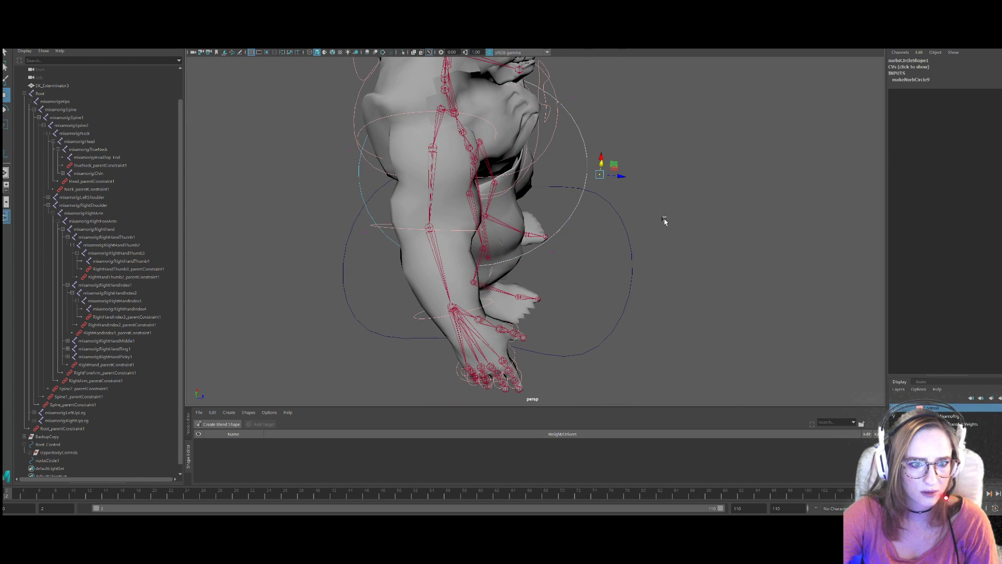
alt+drag(664, 221, 736, 232)
shift+click(464, 167)
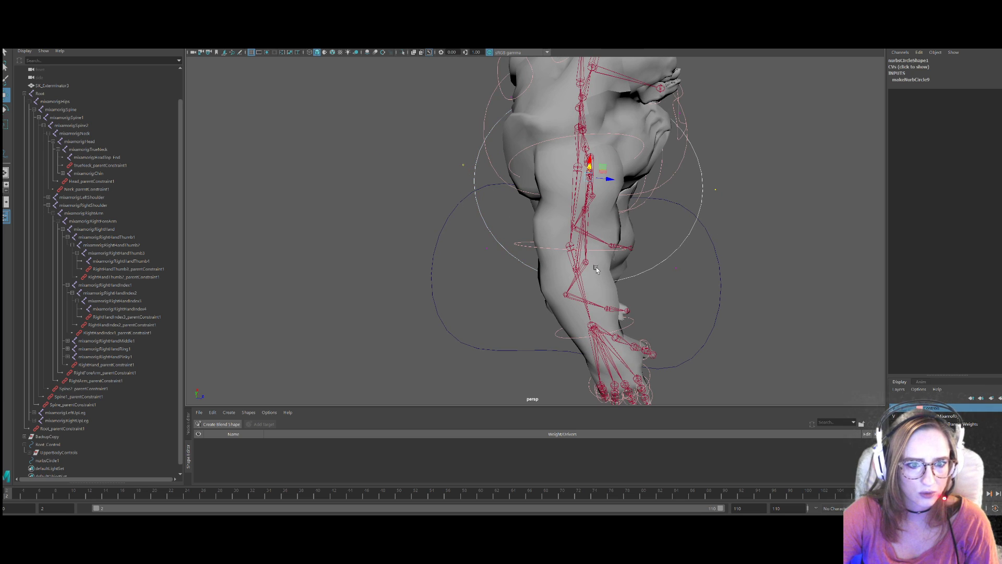
key(r)
drag(607, 180, 603, 182)
alt+drag(734, 261, 645, 219)
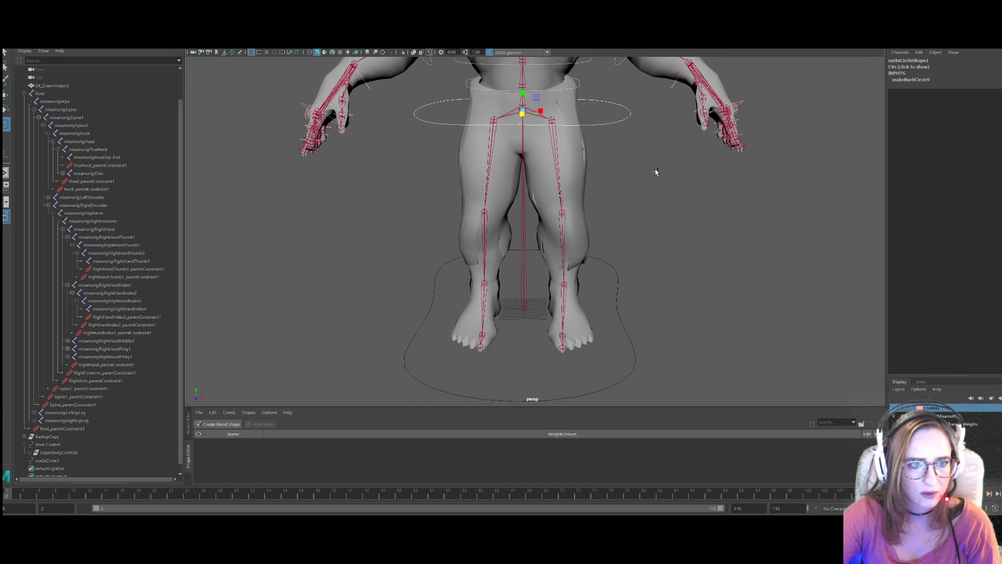
scroll(656, 172, down, 3)
mouse_move(660, 219)
alt+mouse_down()
mouse_move(602, 221)
mouse_move(662, 217)
alt+mouse_up()
scroll(629, 185, up, 5)
alt+middle_drag(631, 174, 628, 310)
mouse_move(628, 310)
alt+mouse_down()
mouse_move(648, 304)
mouse_move(613, 305)
mouse_move(624, 311)
alt+mouse_up()
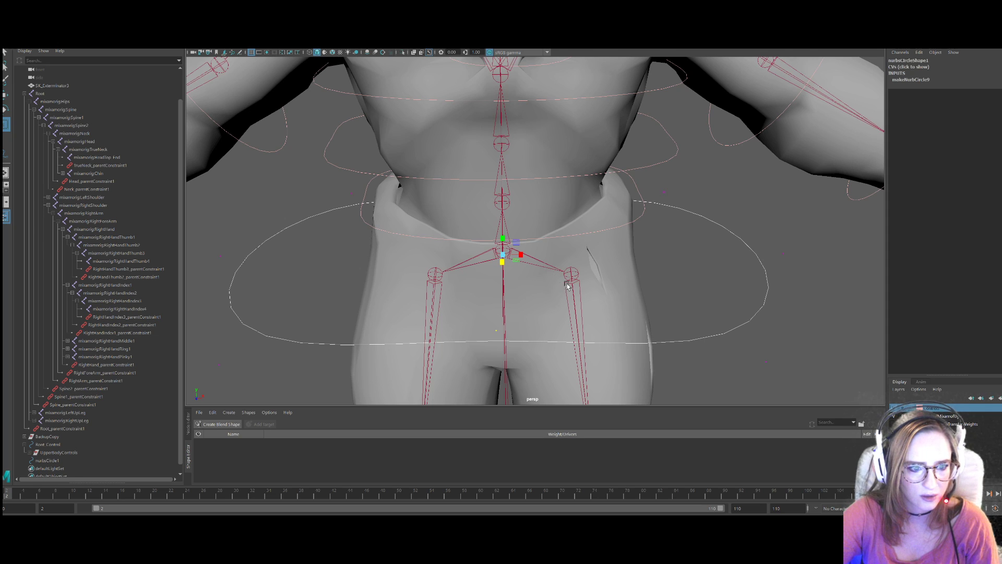
Test-rotate the mixamorig:Hips joint, undo the rotation and deselect the joint.
alt+drag(568, 285, 555, 284)
alt+drag(429, 265, 598, 314)
alt+drag(606, 315, 548, 307)
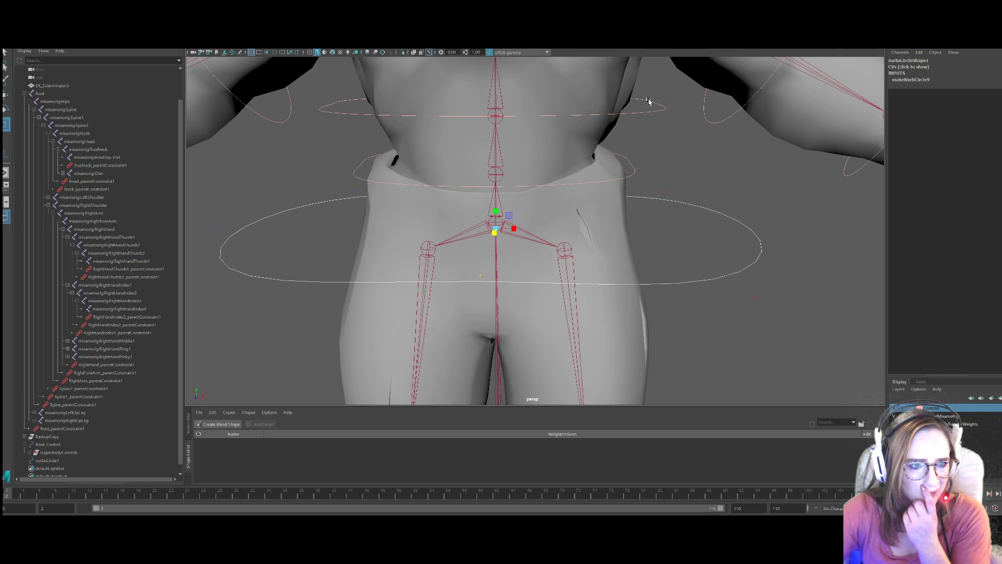
click(514, 208)
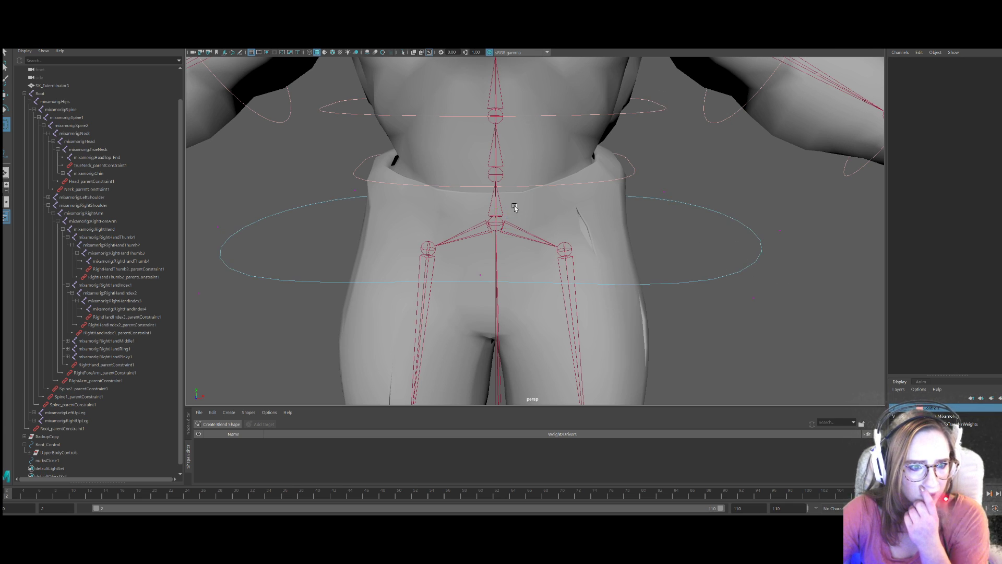
click(496, 226)
key(e)
drag(493, 216, 738, 249)
key(ctrl+z)
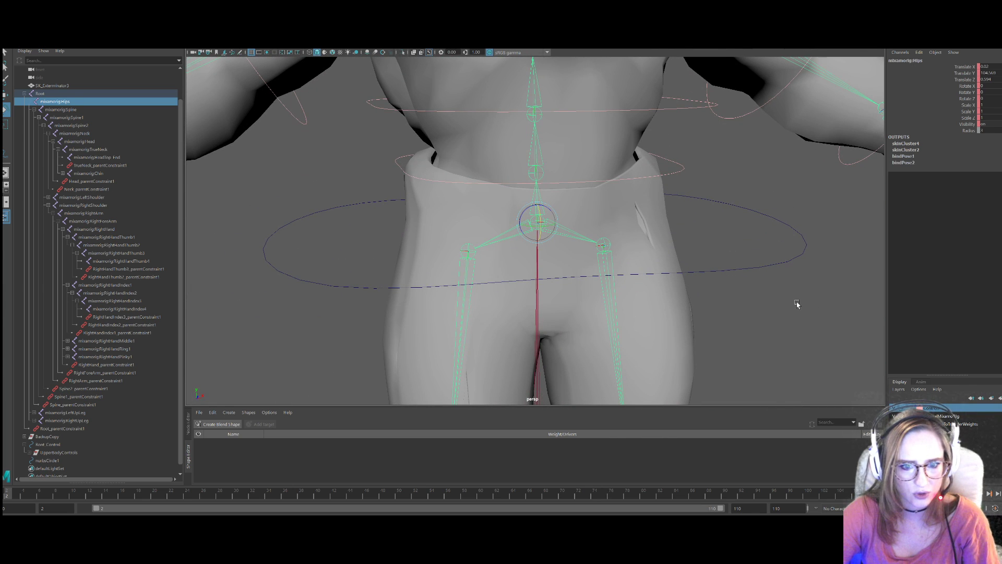
click(797, 304)
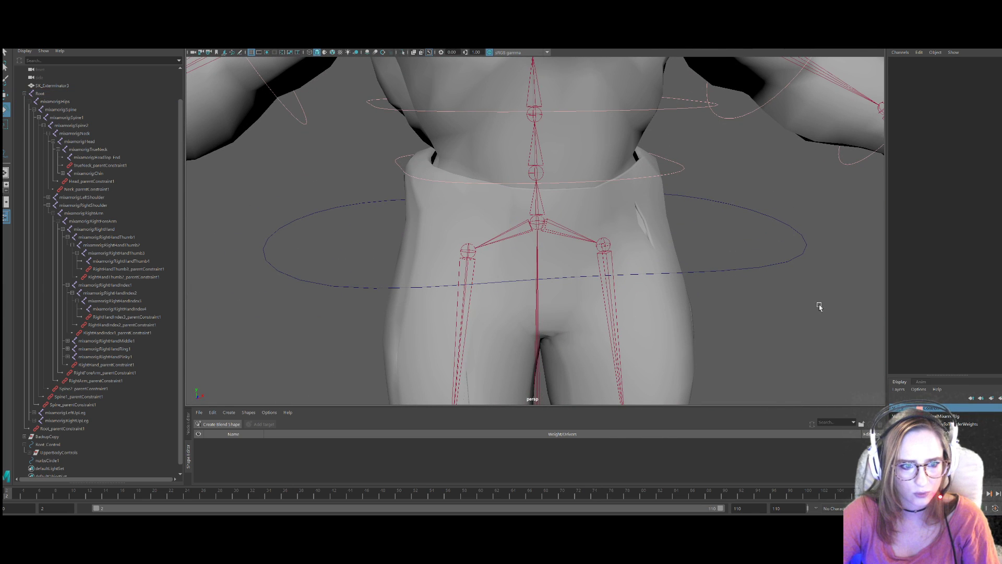
Select the new hip circle and freeze its transformations.
click(714, 273)
key(w)
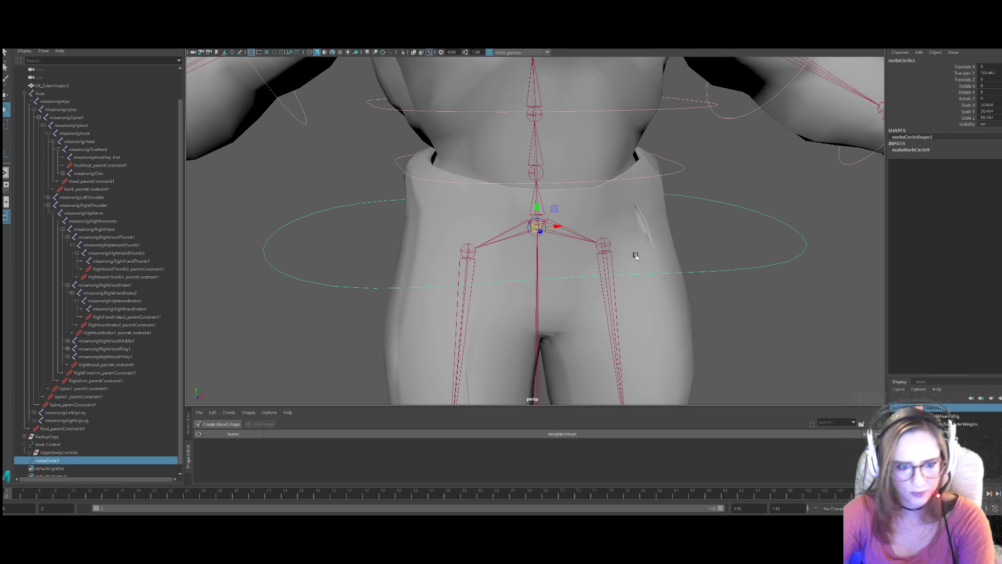
alt+drag(718, 290, 730, 269)
drag(653, 200, 695, 222)
drag(534, 239, 514, 215)
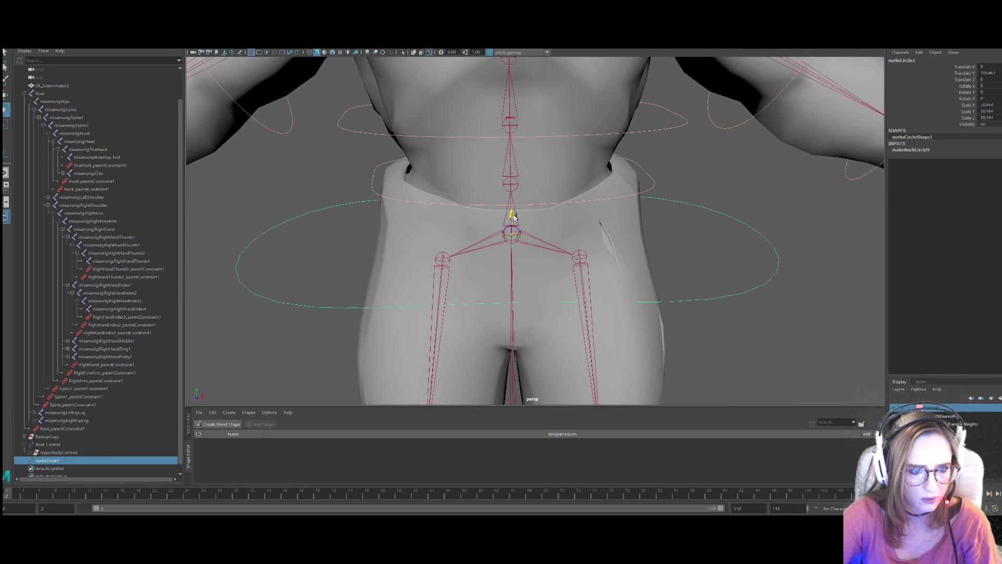
key(e)
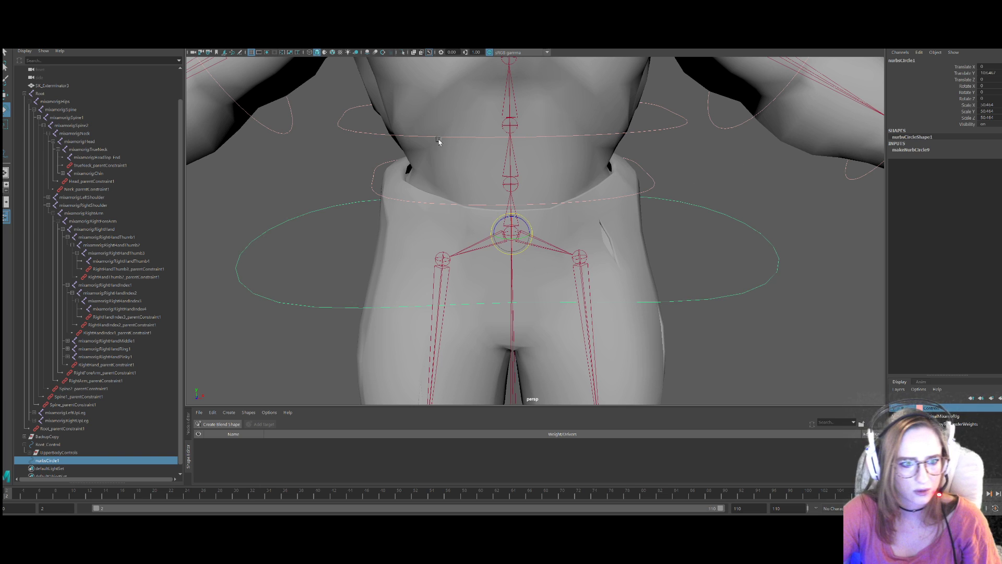
key(w)
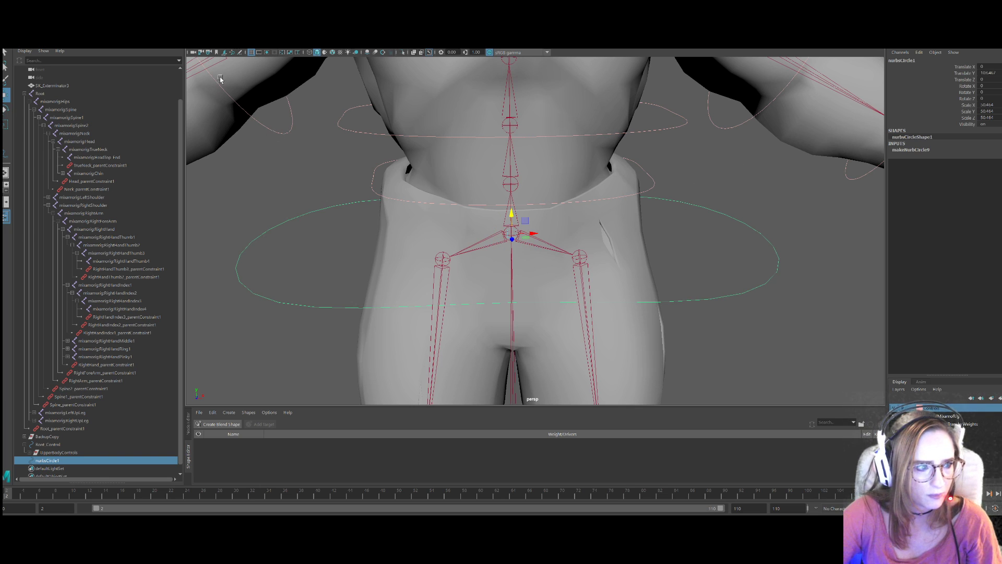
click(78, 50)
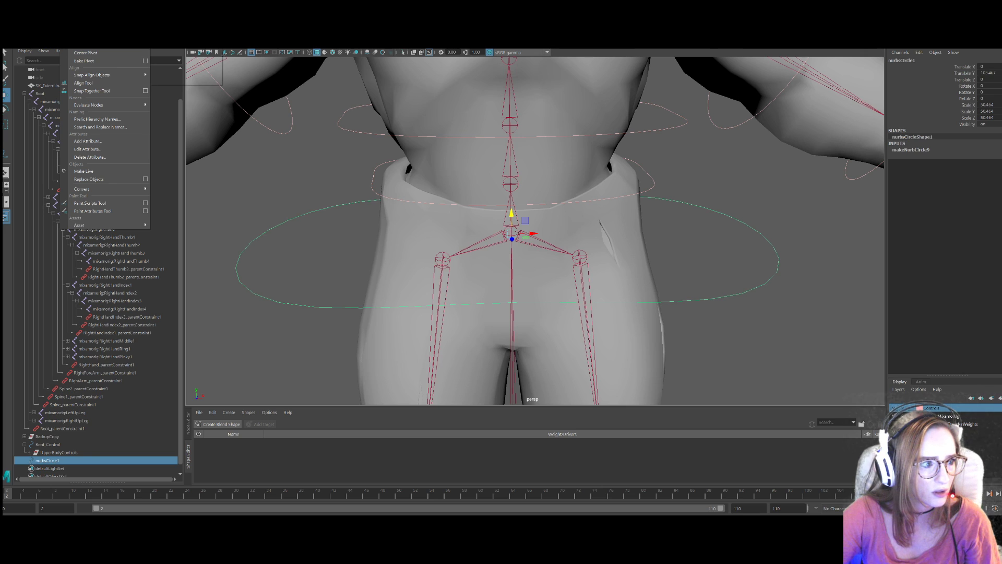
click(91, 37)
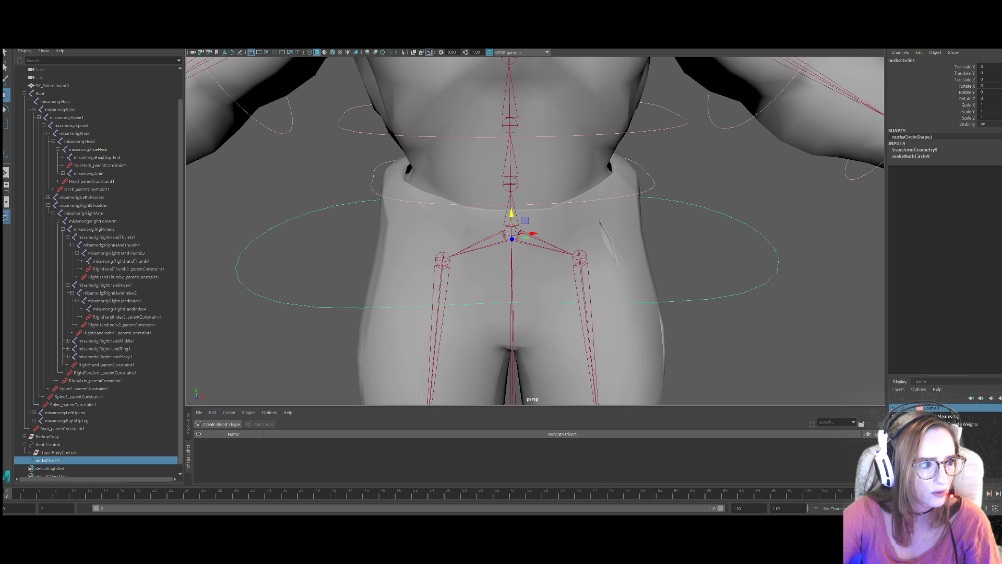
Rename the hip circle as control_Hips.
double_click(53, 453)
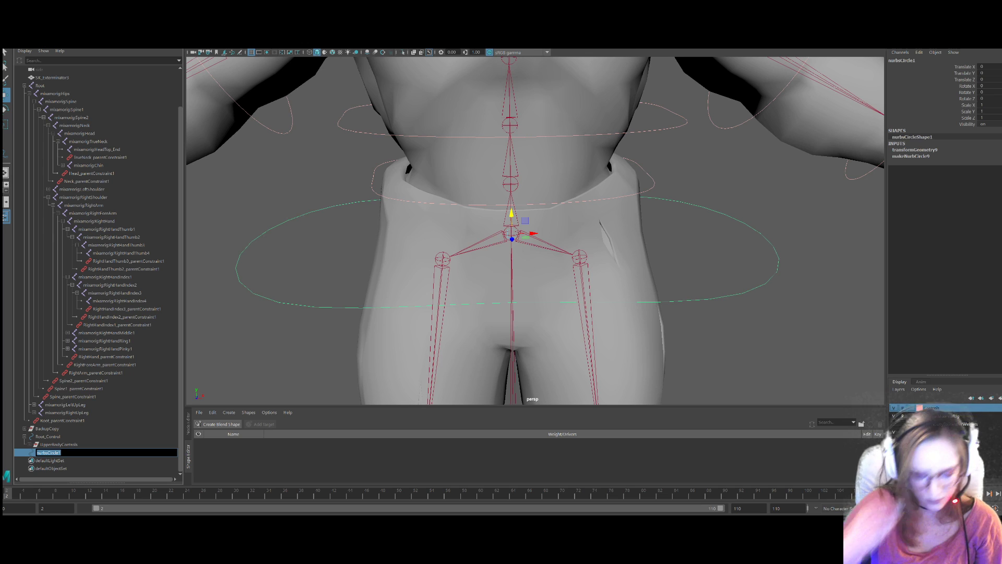
text(Hips)
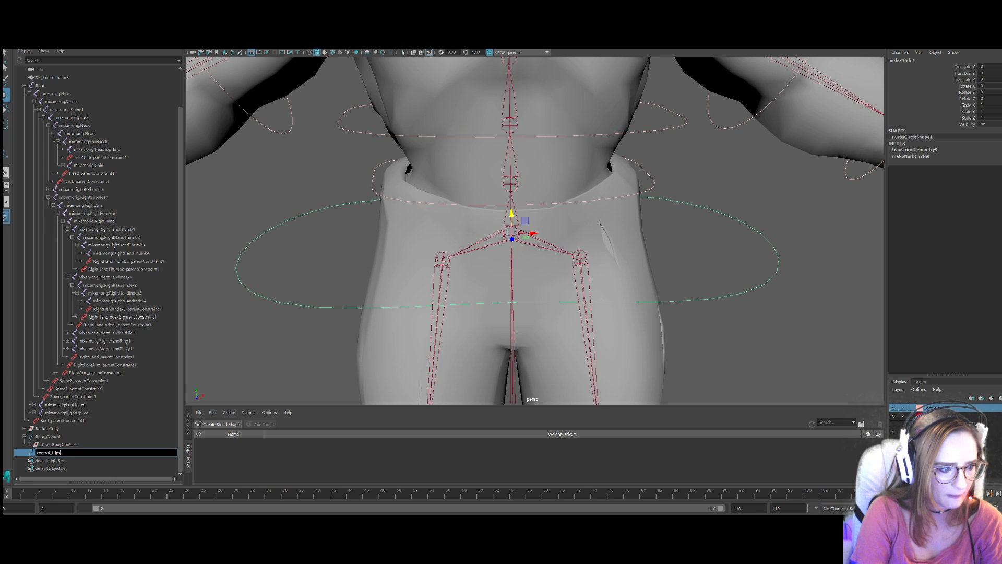
key(Return)
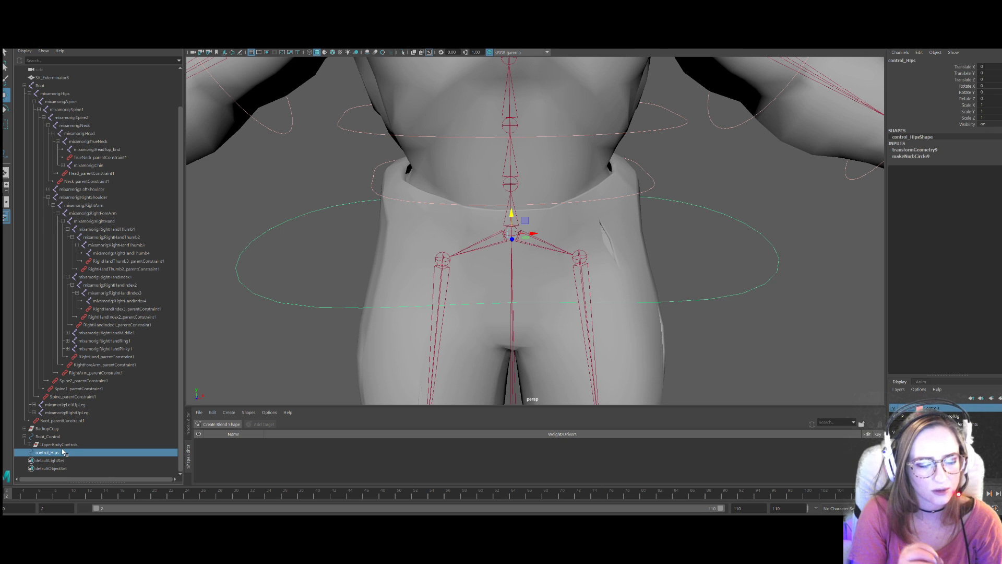
Parent-constrain the mixamorig:Hips joint to control_Hips with Maintain Offset on and all translate and rotate axes.
key(q)
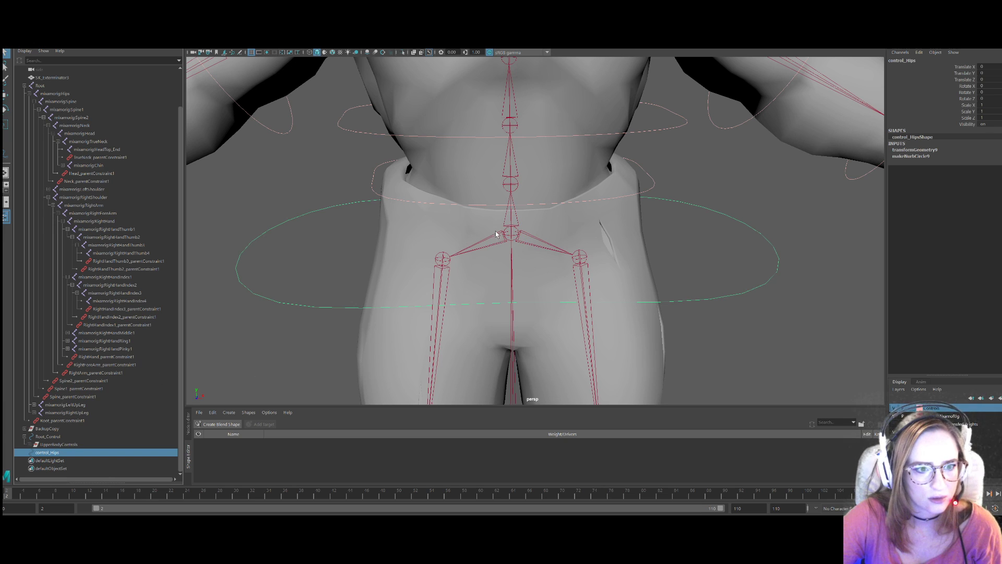
shift+click(512, 235)
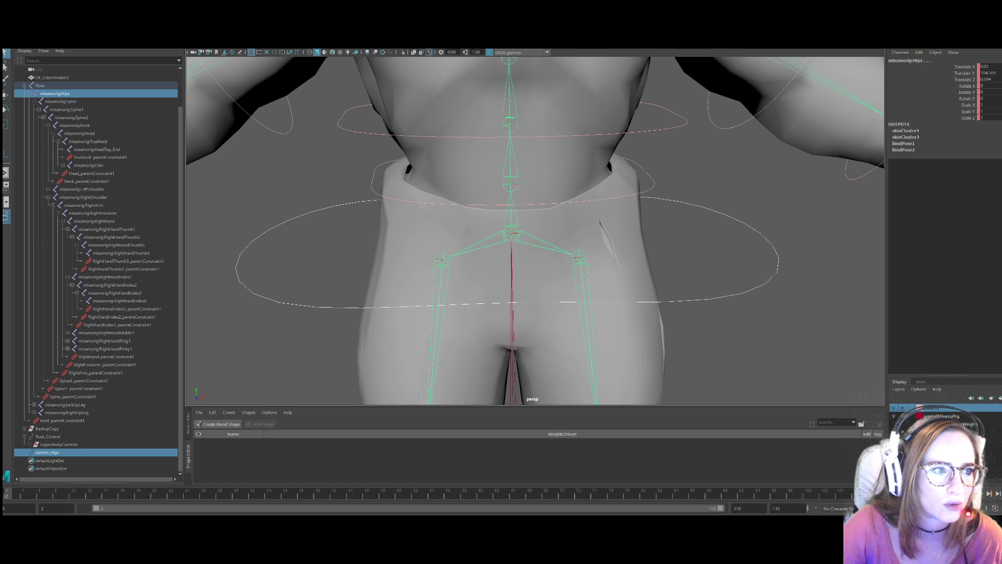
click(223, 2)
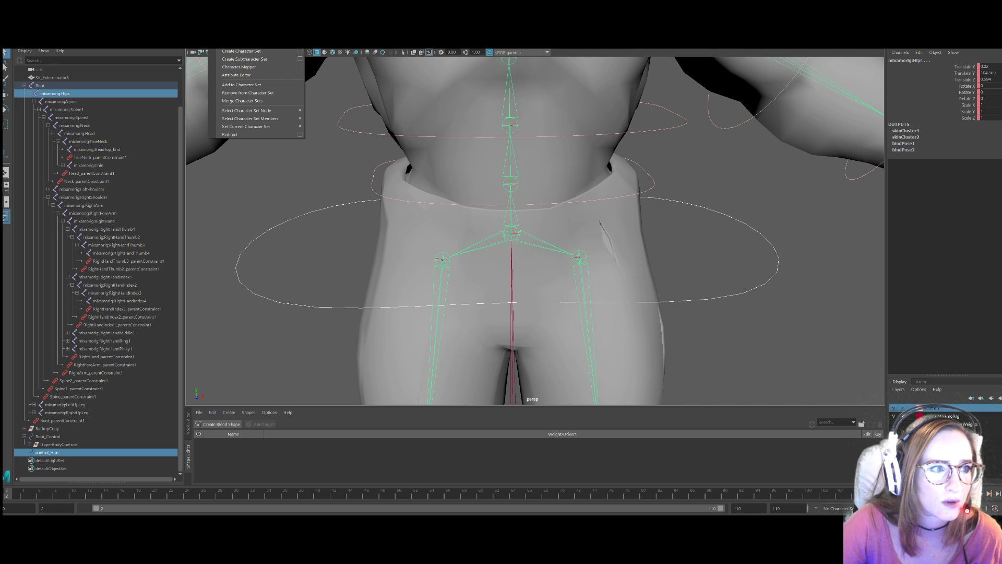
mouse_move(199, 3)
click(264, 15)
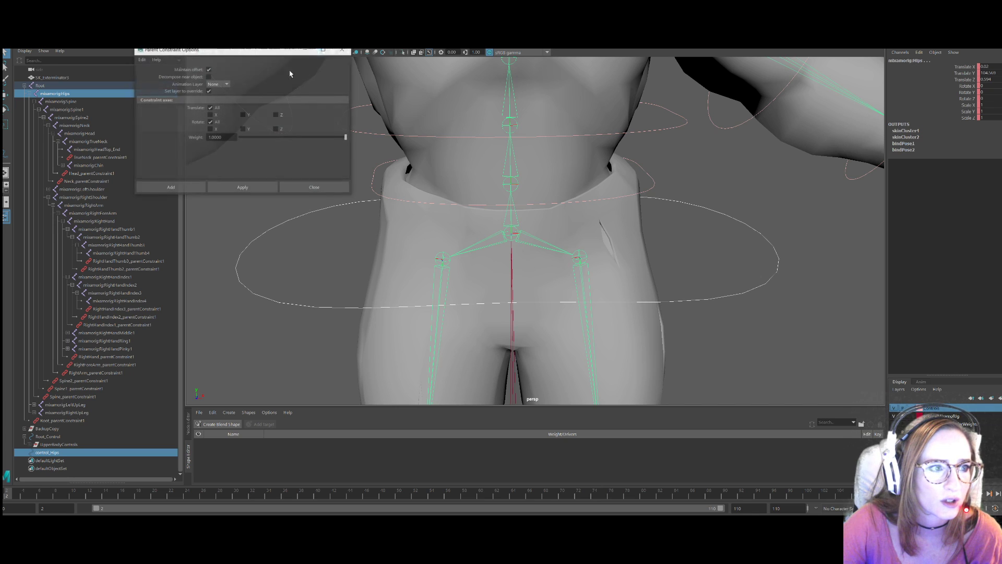
click(250, 190)
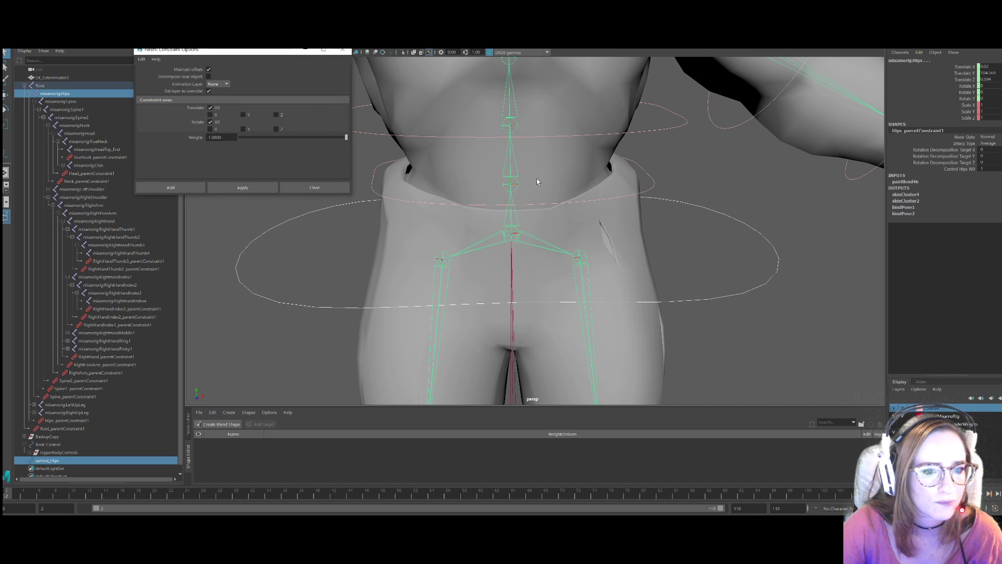
Test control_Hips by moving it sideways along X and rotating it about X, undoing each change.
click(712, 302)
scroll(711, 313, down, 3)
key(w)
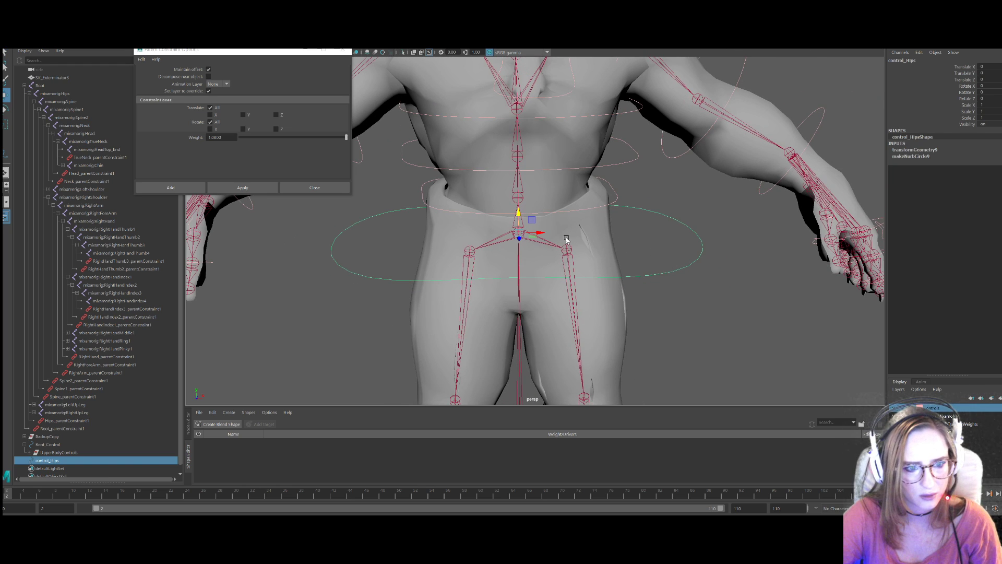
drag(545, 235, 563, 260)
scroll(588, 245, down, 4)
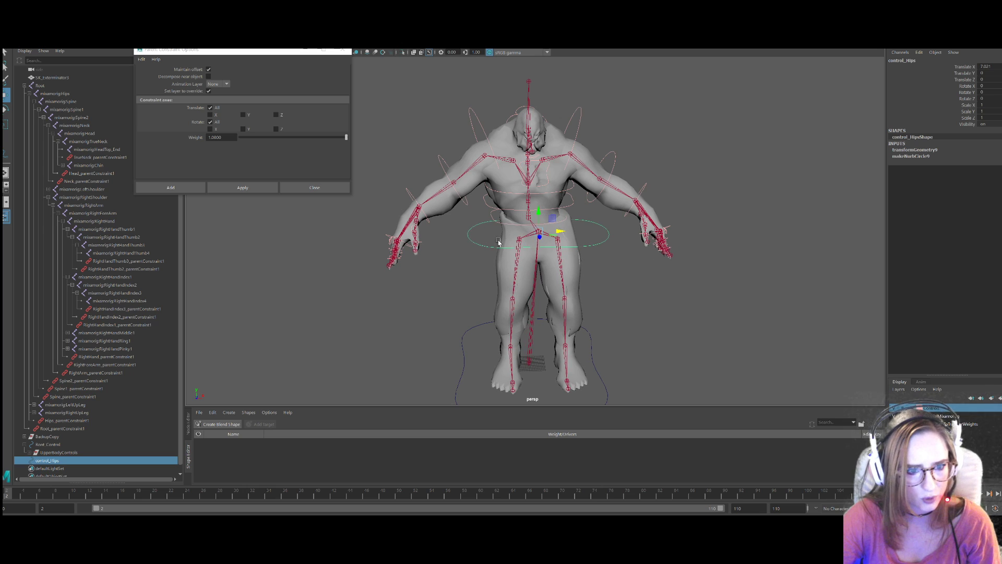
key(ctrl+z)
key(e)
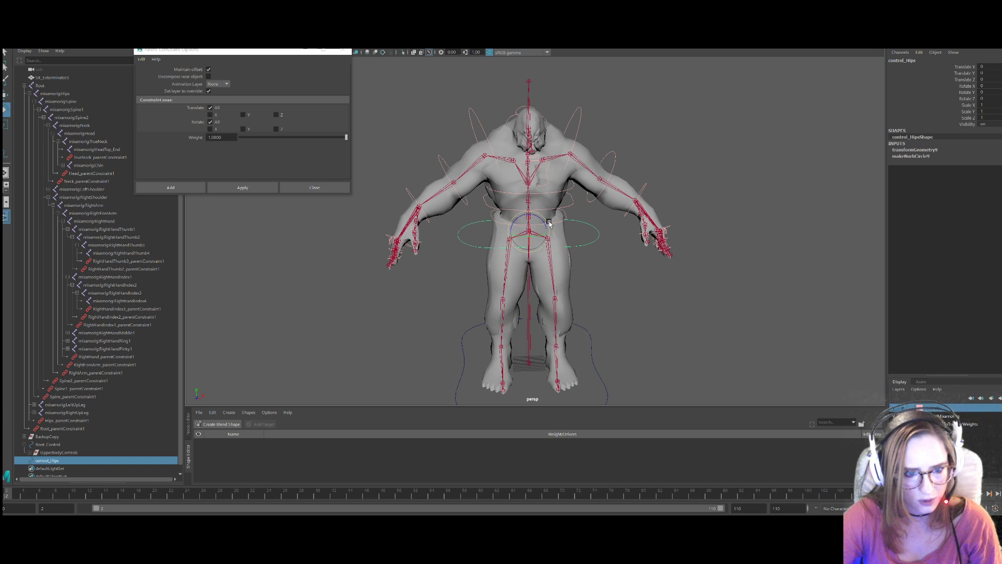
drag(529, 232, 526, 208)
alt+drag(694, 298, 660, 280)
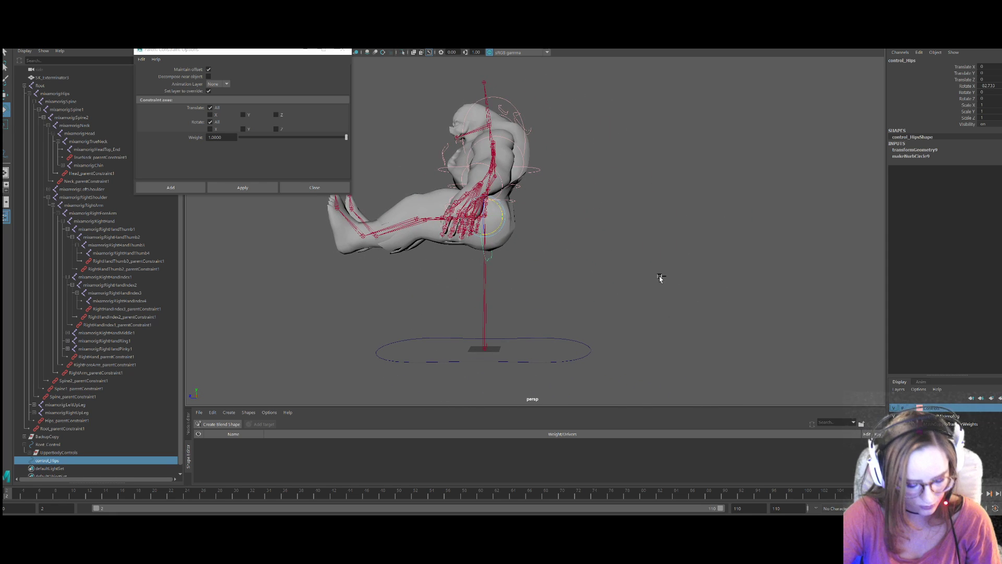
key(ctrl+z)
alt+drag(597, 262, 660, 268)
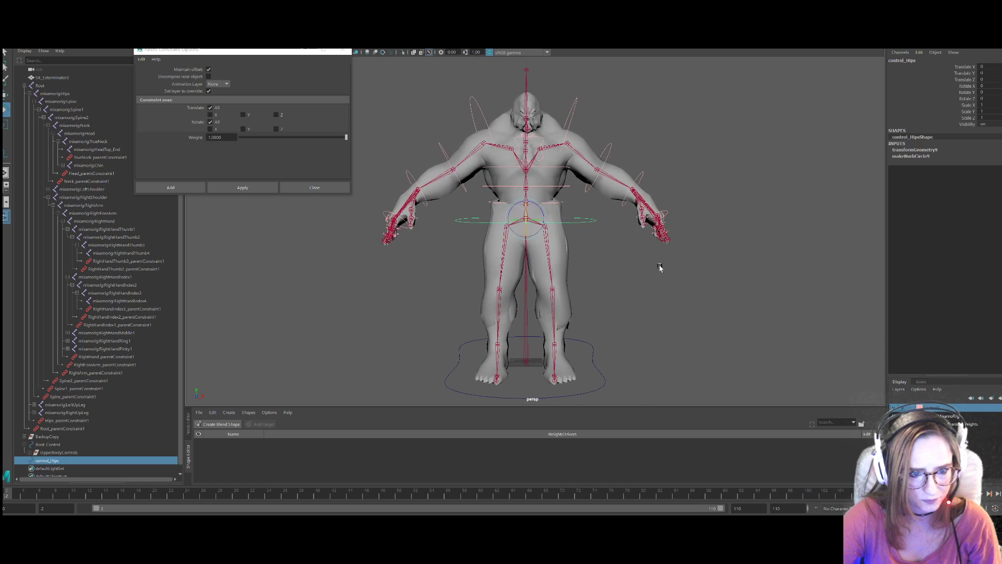
Deselect control_Hips and close the Parent Constraint options.
click(667, 306)
scroll(668, 301, up, 5)
alt+middle_drag(668, 299, 695, 333)
click(315, 188)
Create a new NURBS circle at the origin for the leg control.
scroll(475, 253, down, 8)
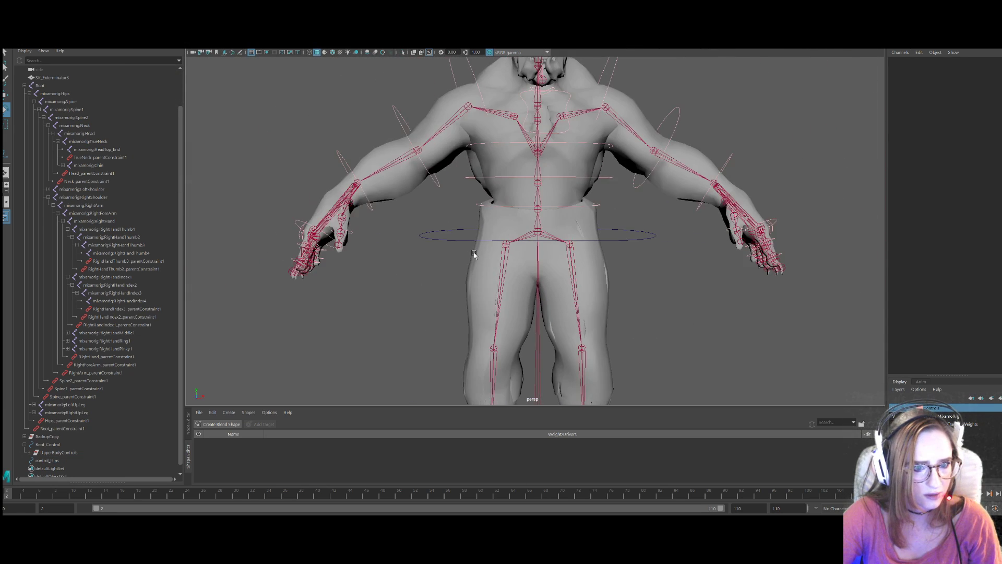
alt+middle_drag(597, 314, 574, 239)
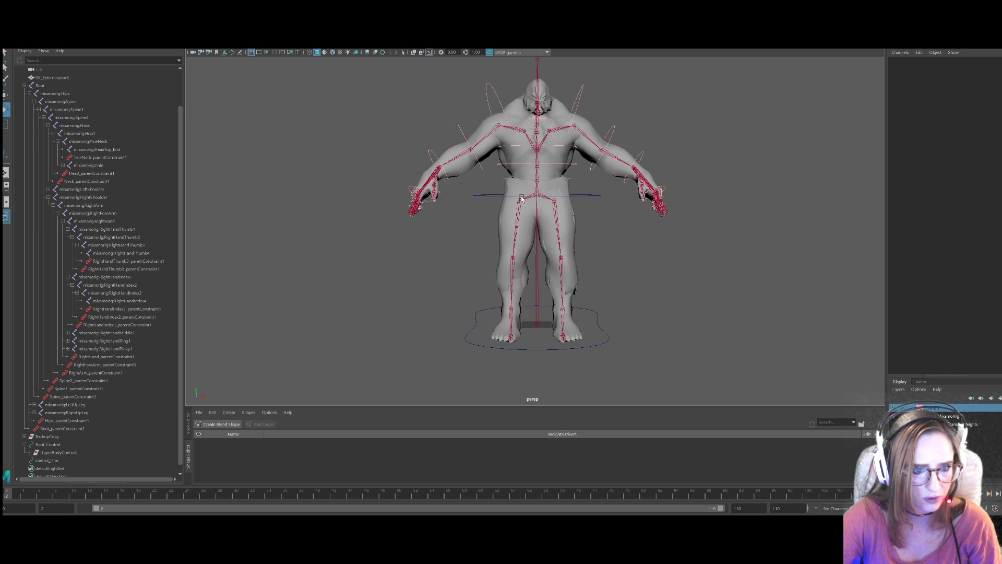
scroll(529, 355, up, 2)
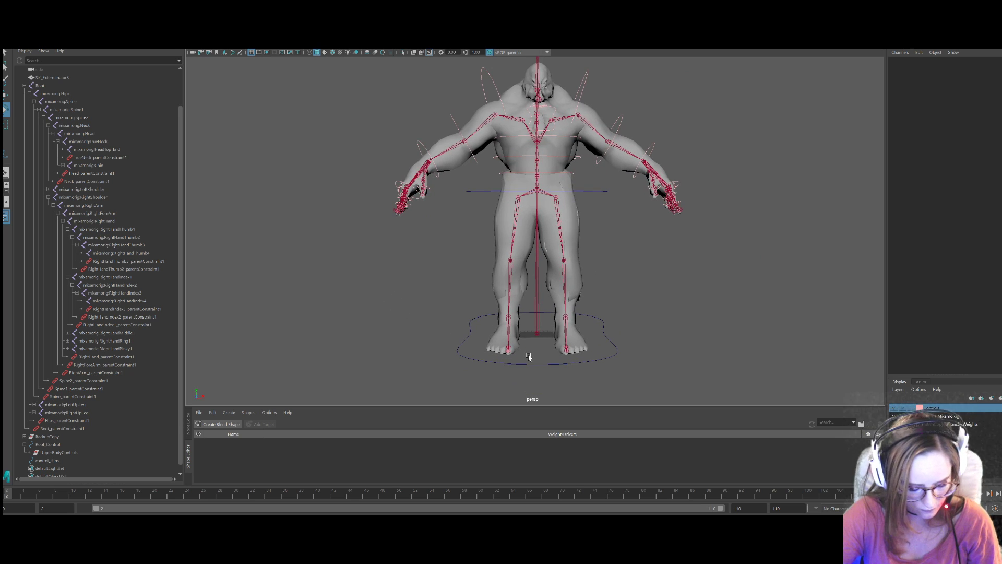
scroll(528, 357, up, 2)
click(32, 2)
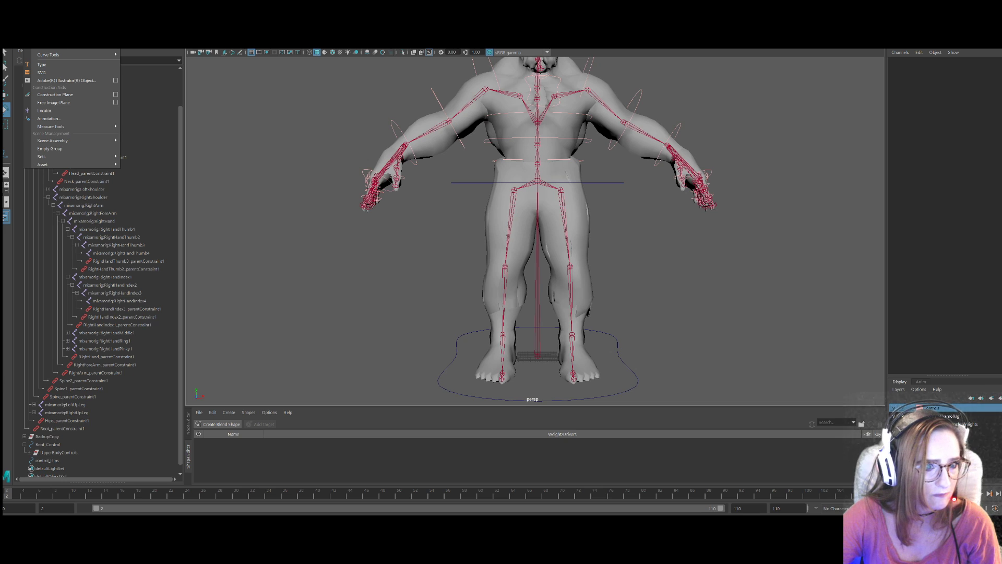
mouse_move(56, 15)
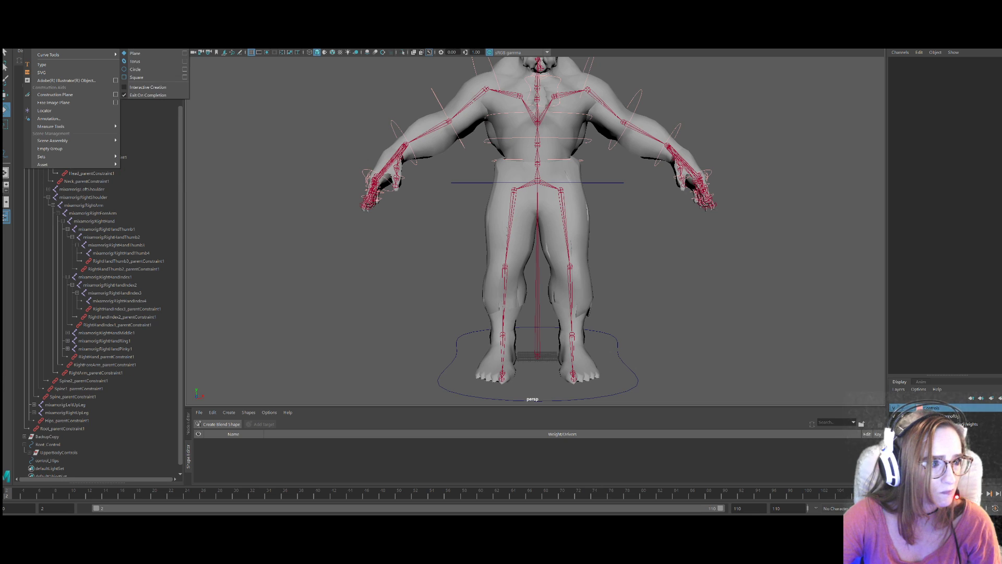
click(137, 67)
Scale the new NURBS circle uniformly to about 18.4.
scroll(500, 239, down, 3)
key(r)
alt+drag(587, 206, 591, 292)
scroll(564, 300, up, 5)
alt+middle_drag(552, 293, 547, 171)
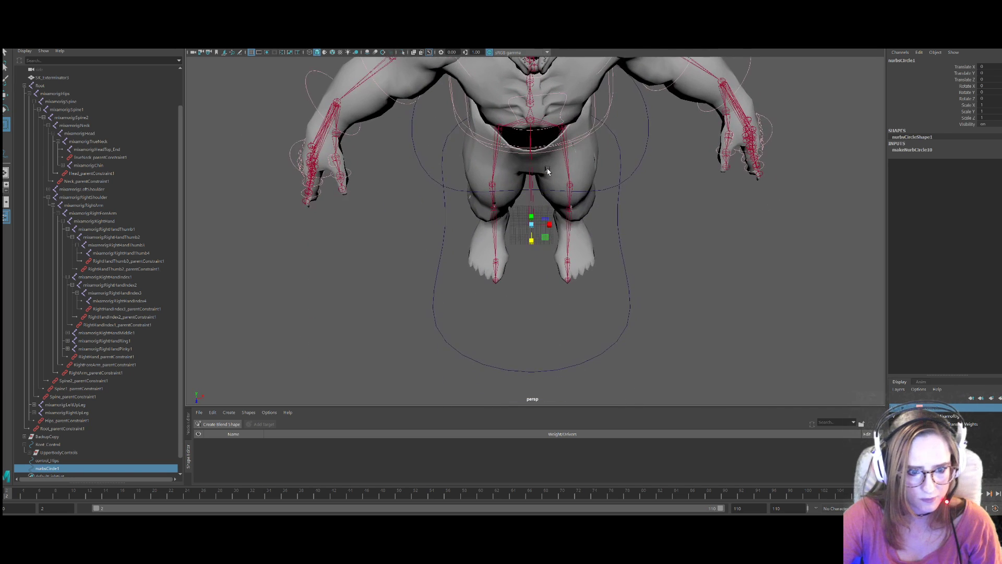
drag(533, 226, 579, 259)
Move the circle out along X and up along Y to the character's left hip.
key(w)
drag(549, 226, 581, 149)
alt+drag(614, 222, 614, 197)
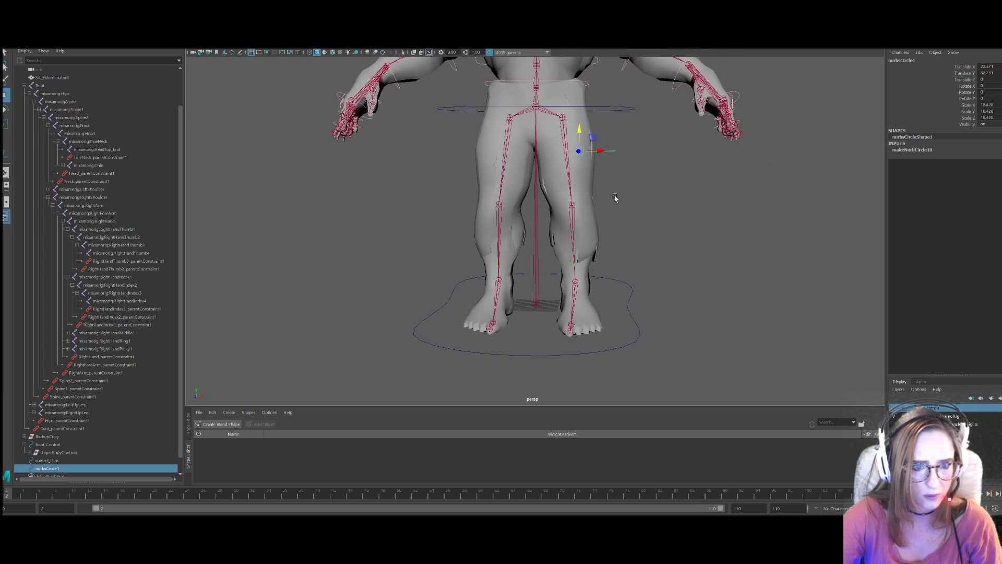
drag(580, 141, 580, 130)
alt+drag(633, 148, 631, 151)
Tilt the circle about Z at the left hip and shift it slightly to fit the upper thigh.
key(e)
drag(600, 105, 582, 95)
key(w)
mouse_move(596, 106)
mouse_down()
mouse_move(589, 108)
mouse_move(600, 99)
mouse_up()
alt+drag(636, 130, 532, 173)
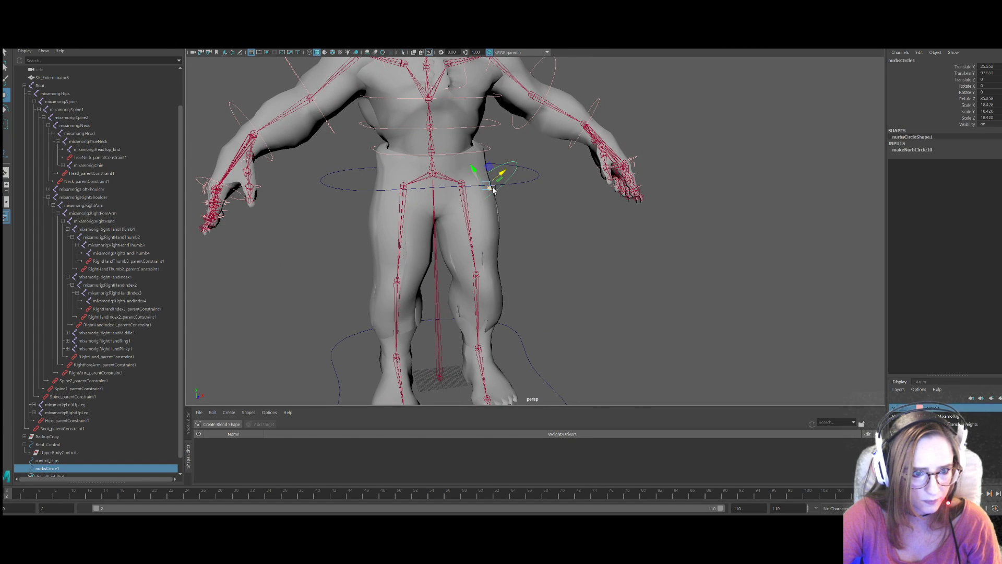
Stretch the tilted left hip circle along its own X axis to a scale of about 23.
key(e)
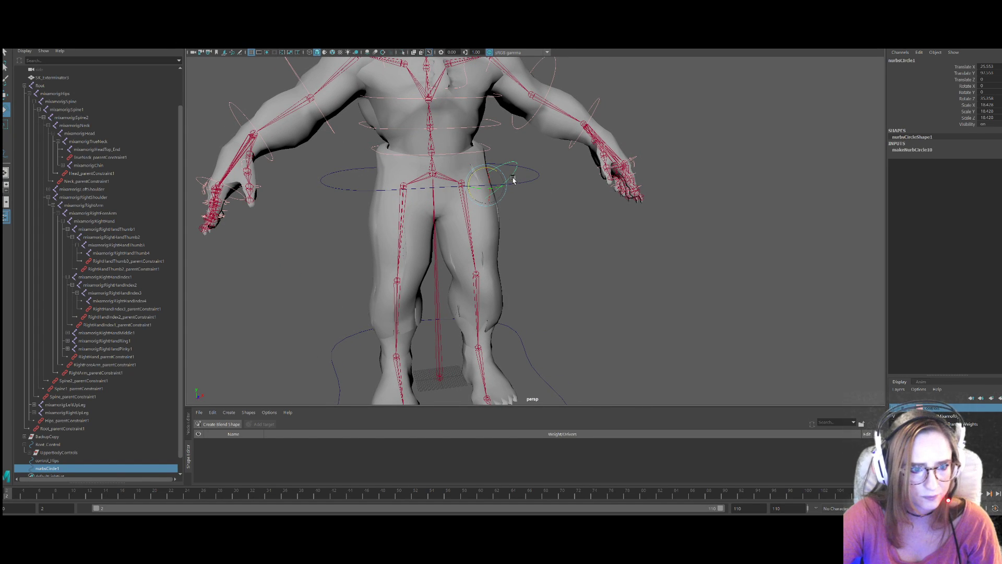
key(r)
drag(500, 175, 506, 166)
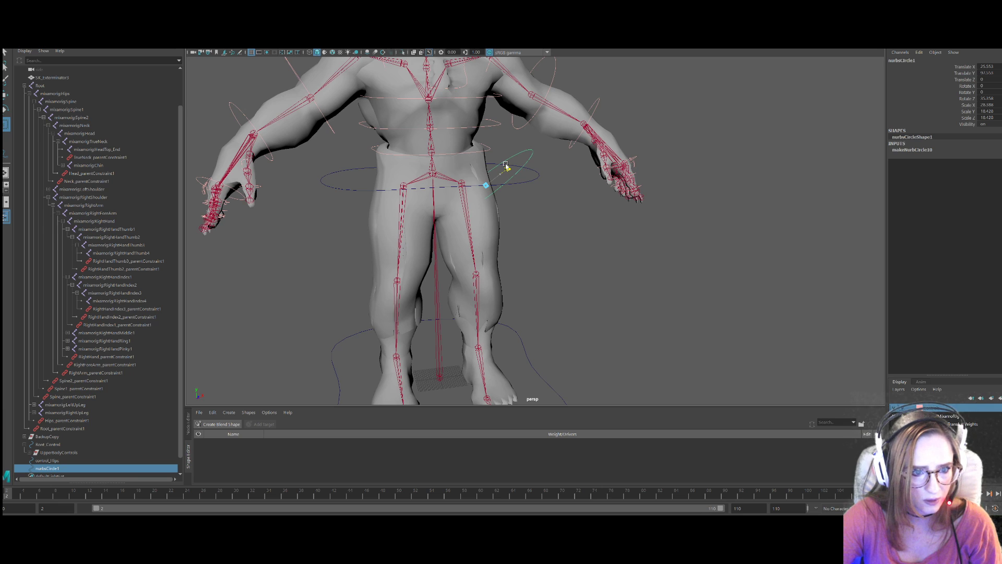
mouse_move(560, 202)
alt+mouse_down()
mouse_move(529, 181)
mouse_move(553, 198)
mouse_move(585, 201)
mouse_move(566, 217)
mouse_move(564, 204)
mouse_move(561, 217)
alt+mouse_up()
drag(505, 181, 494, 180)
Reposition the stretched circle around the top of the character's left thigh.
alt+drag(543, 201, 454, 202)
scroll(454, 204, up, 2)
key(w)
drag(591, 174, 717, 206)
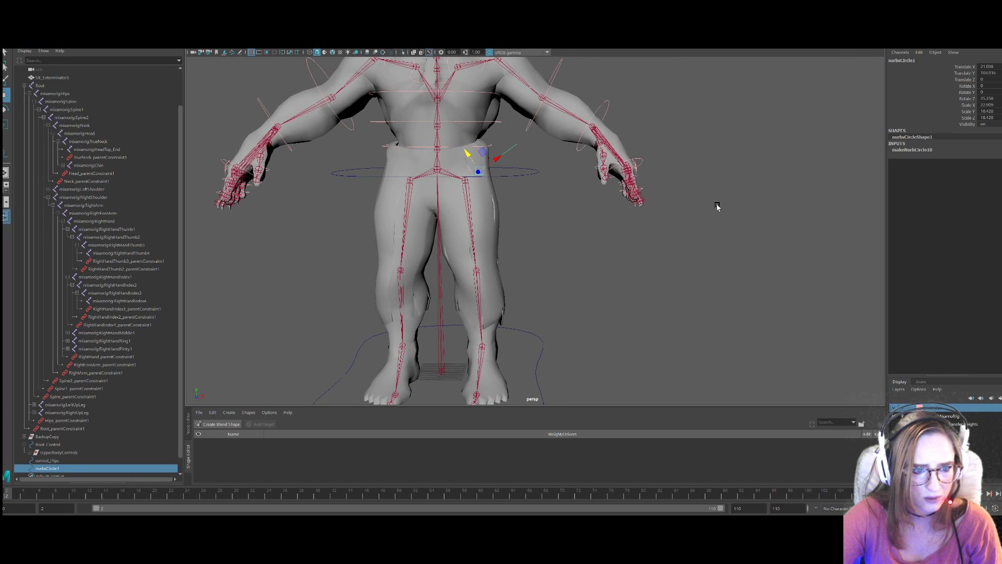
mouse_move(509, 209)
alt+mouse_down()
mouse_move(506, 250)
mouse_move(499, 206)
mouse_move(499, 217)
mouse_move(394, 201)
mouse_move(505, 212)
mouse_move(490, 205)
alt+mouse_up()
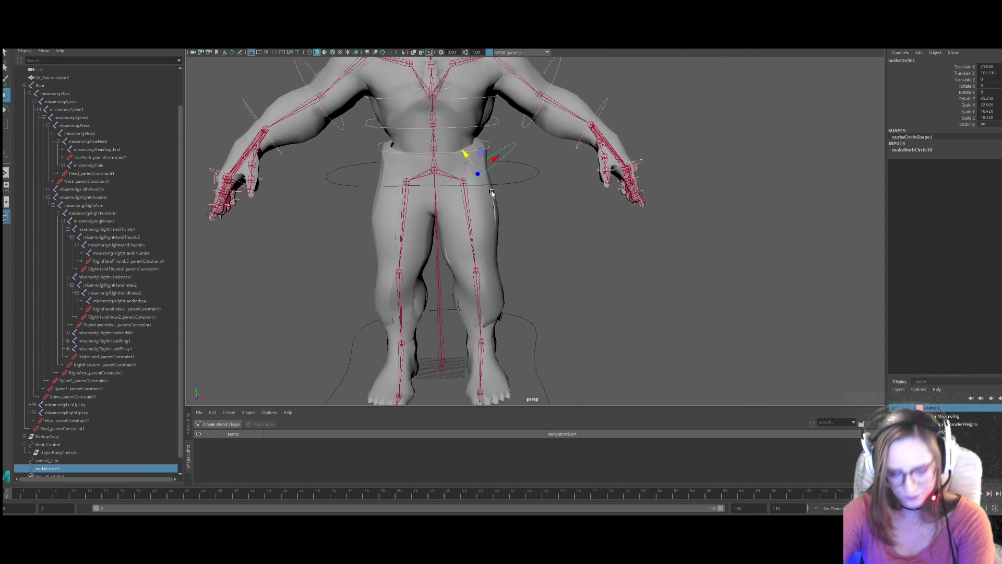
Inspect the fit of the left hip circle around the upper thigh from the side and the front.
alt+drag(494, 161, 496, 203)
scroll(497, 203, up, 5)
alt+middle_drag(480, 192, 588, 177)
alt+drag(588, 177, 493, 171)
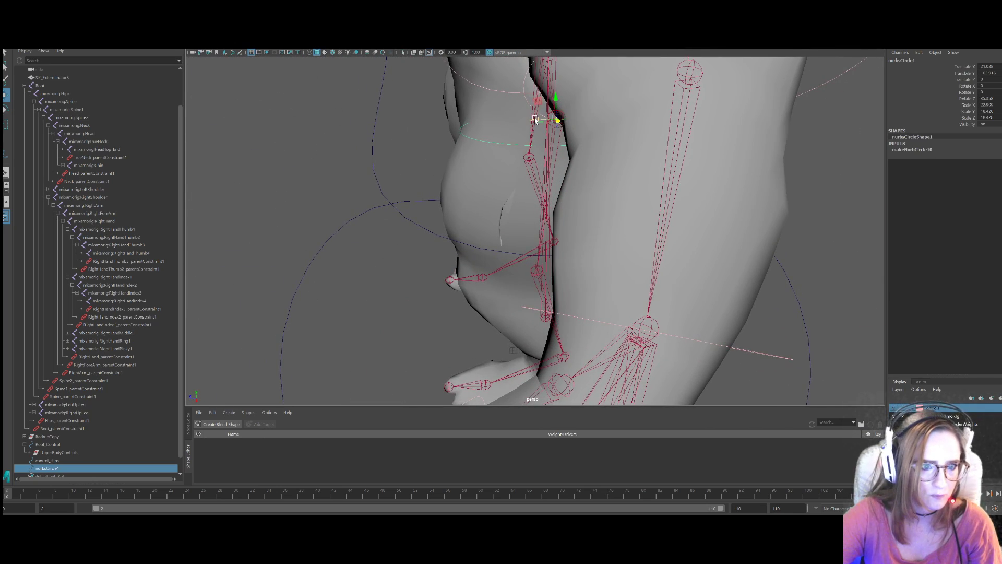
alt+drag(534, 119, 585, 155)
key(w)
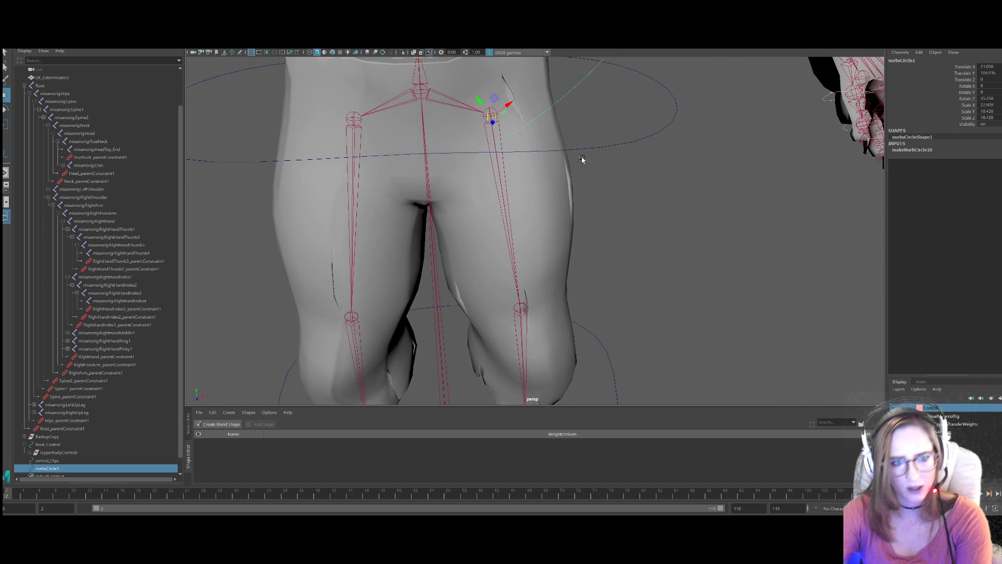
scroll(579, 160, down, 5)
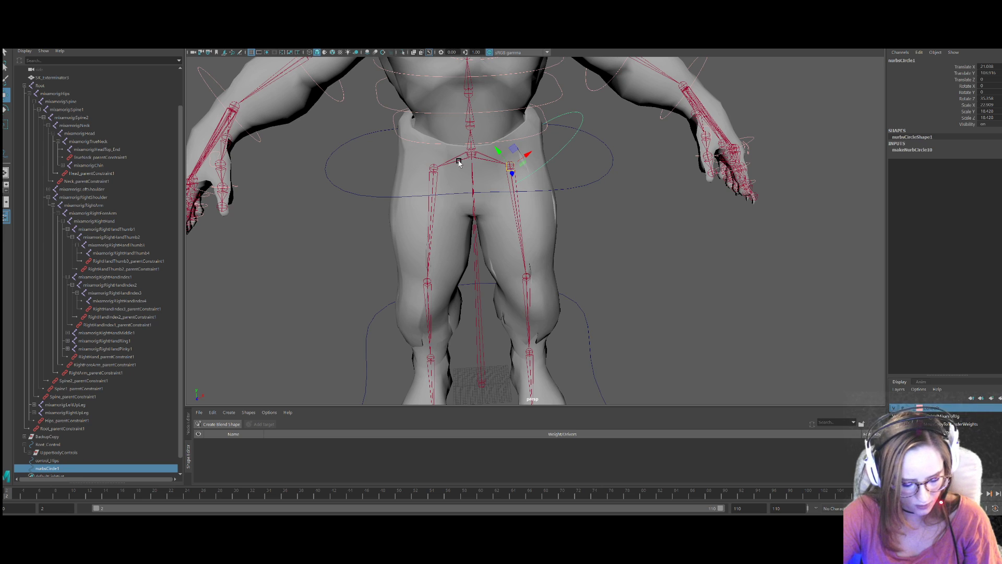
Try to duplicate the left hip circle, then move and rotate the copy onto the right thigh.
key(ctrl+d)
drag(529, 154, 467, 202)
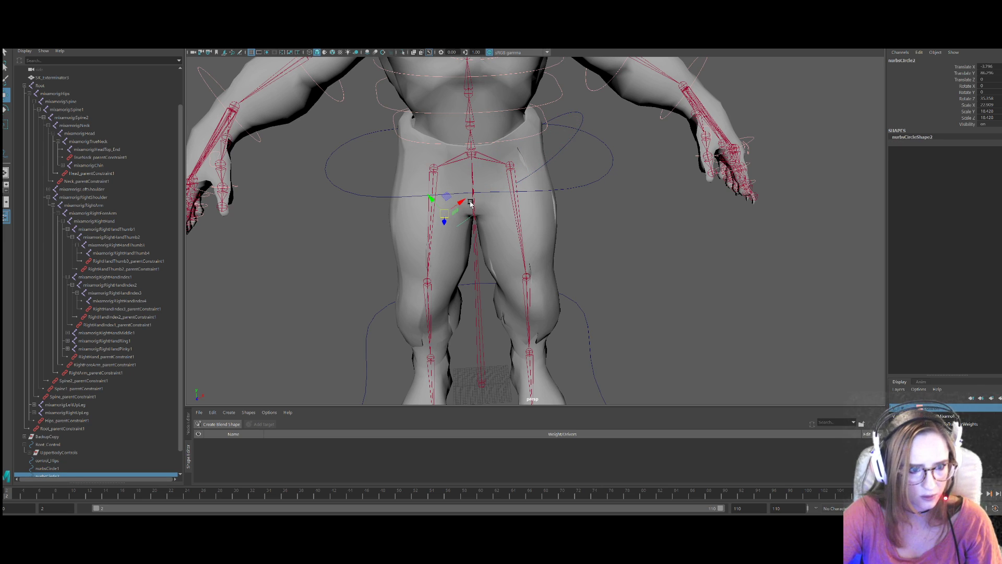
key(e)
drag(459, 198, 405, 196)
key(w)
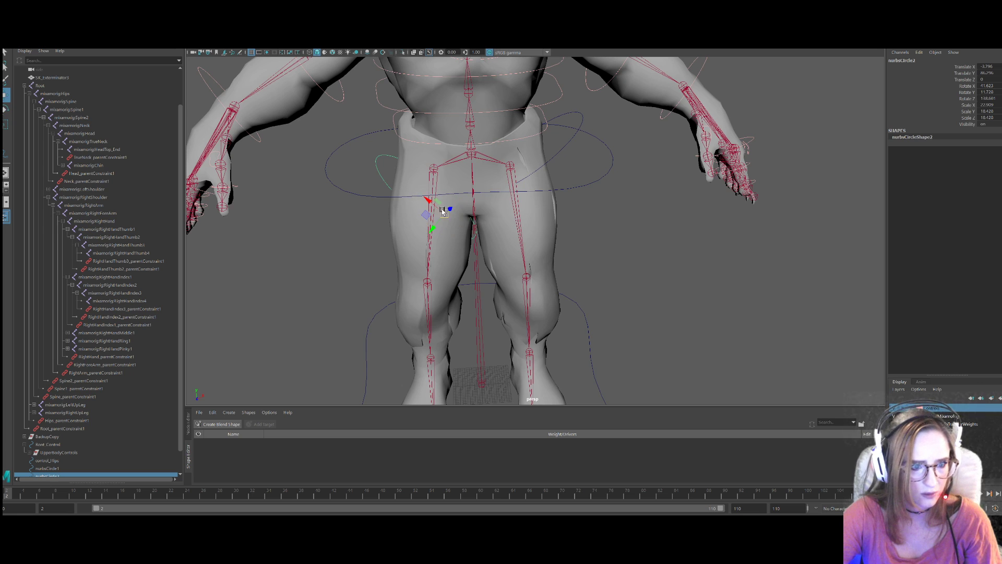
drag(433, 229, 429, 198)
click(429, 197)
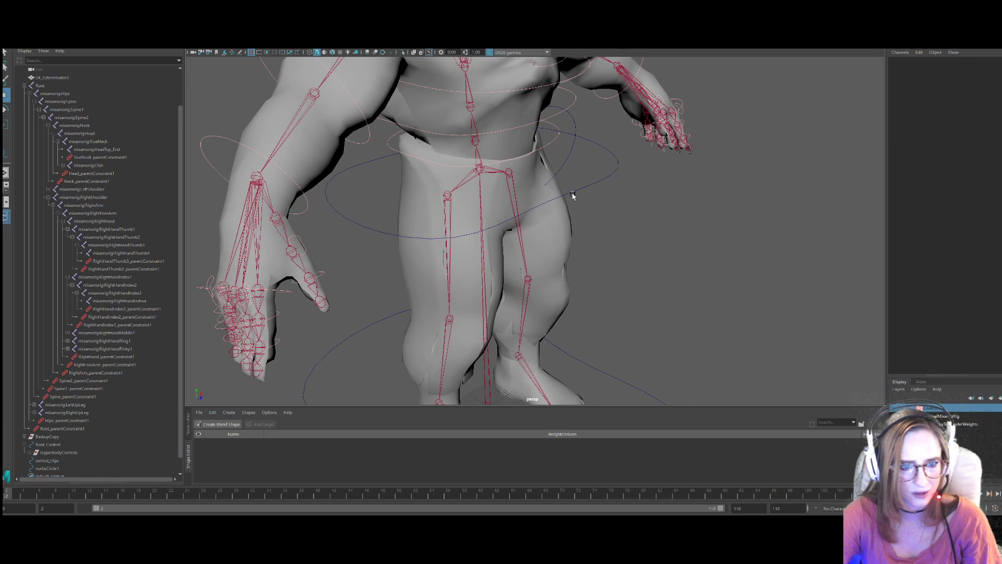
Duplicate the left hip circle and move the copy across to the character's right hip joint.
click(573, 149)
alt+drag(573, 149, 615, 193)
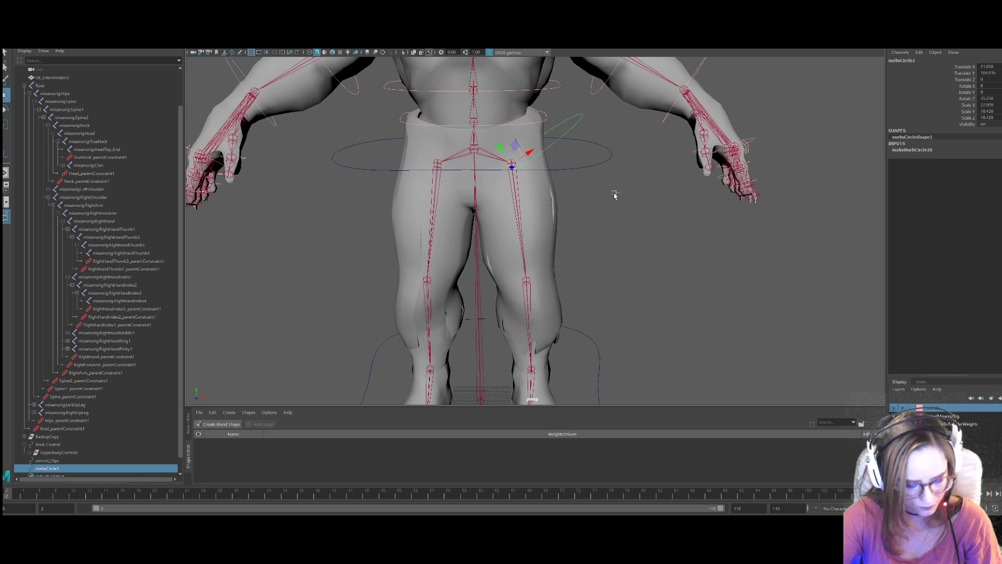
key(ctrl+d)
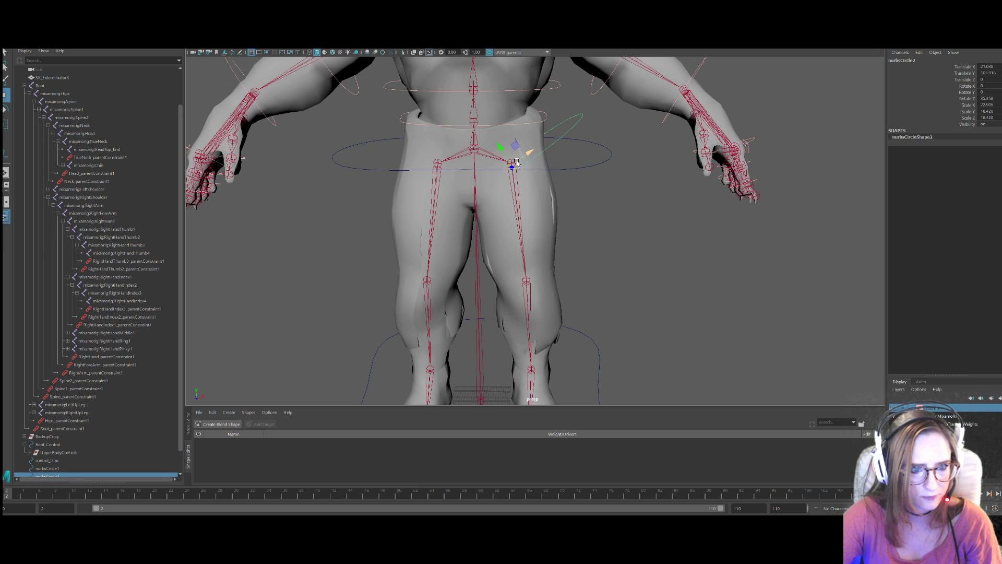
drag(528, 157, 438, 164)
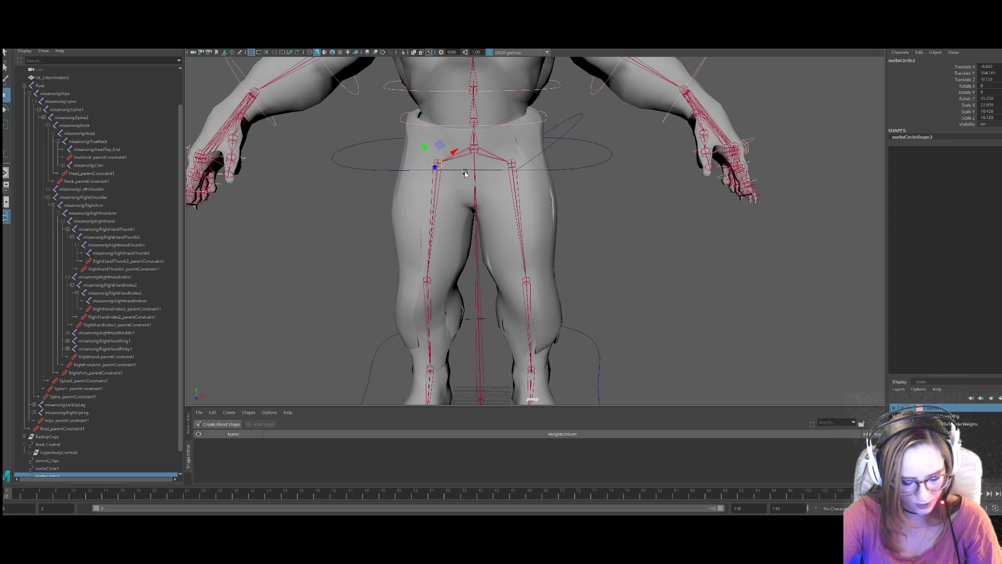
Rotate the right hip circle about Z to about 145 degrees so it mirrors the left one.
key(e)
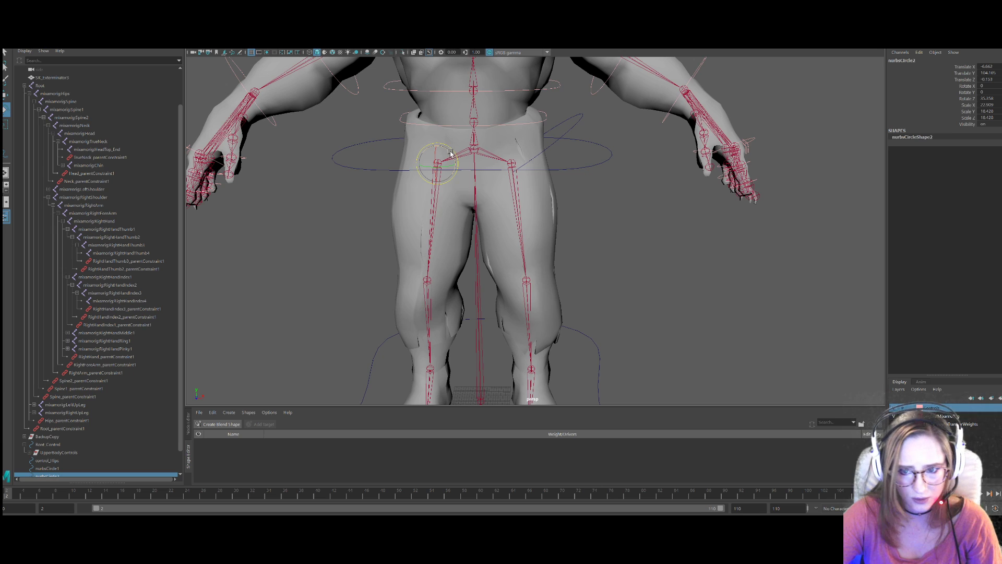
drag(449, 150, 400, 145)
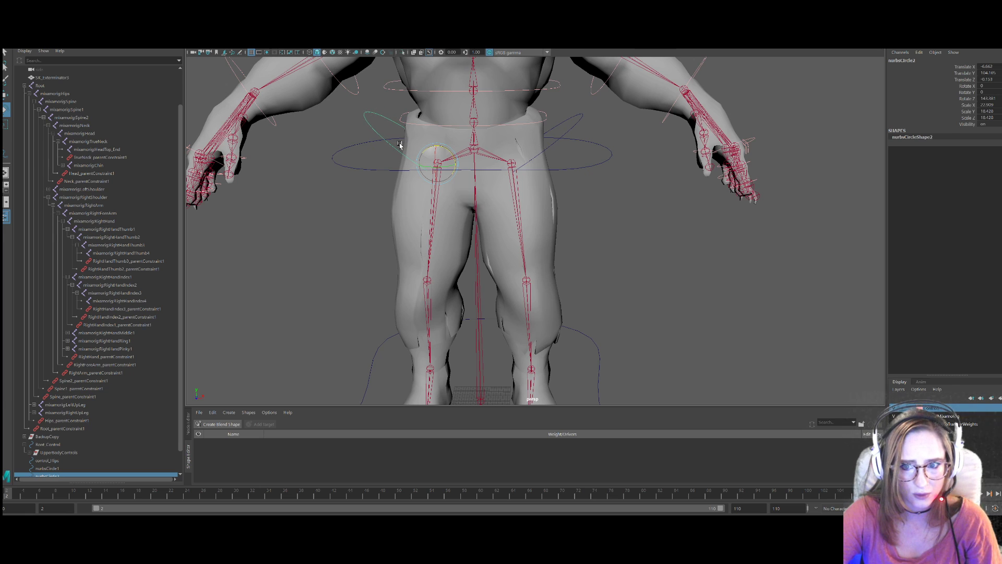
click(559, 141)
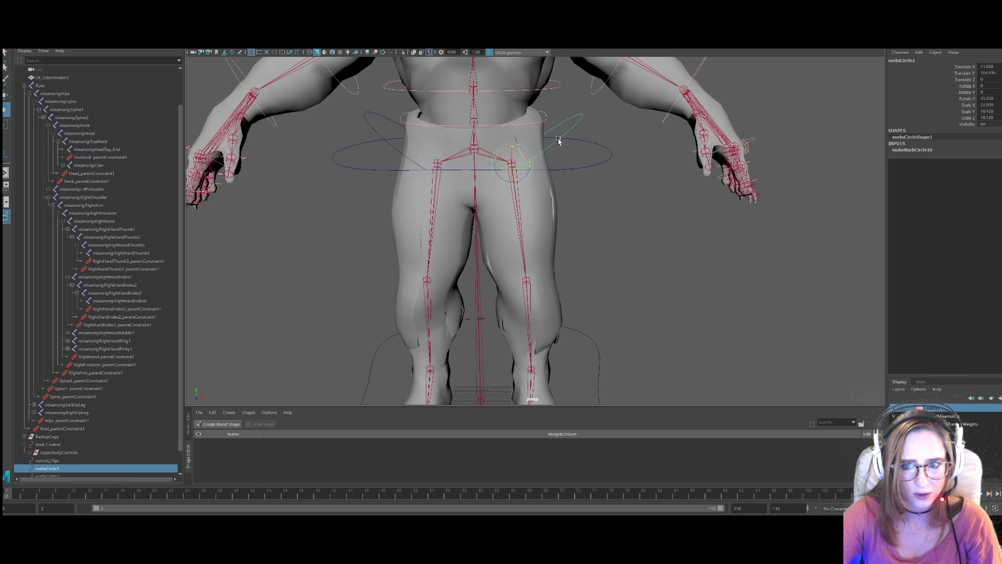
click(384, 143)
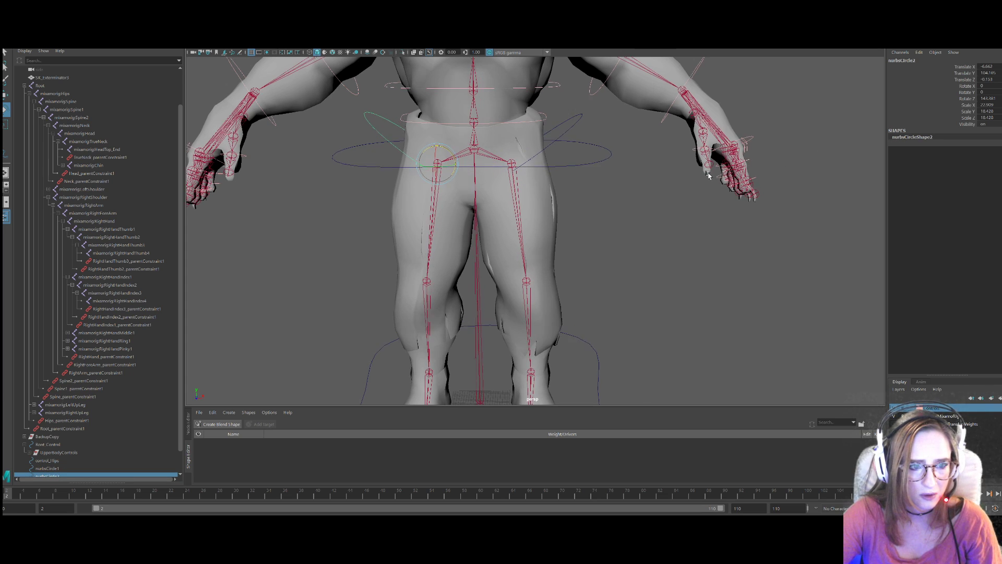
drag(449, 153, 448, 154)
mouse_move(600, 190)
alt+mouse_down()
mouse_move(633, 202)
mouse_move(673, 190)
mouse_move(595, 188)
mouse_move(606, 195)
alt+mouse_up()
Nudge the right hip circle along its own Y axis and fine-tune both circles' Z rotation so their tilts match.
key(w)
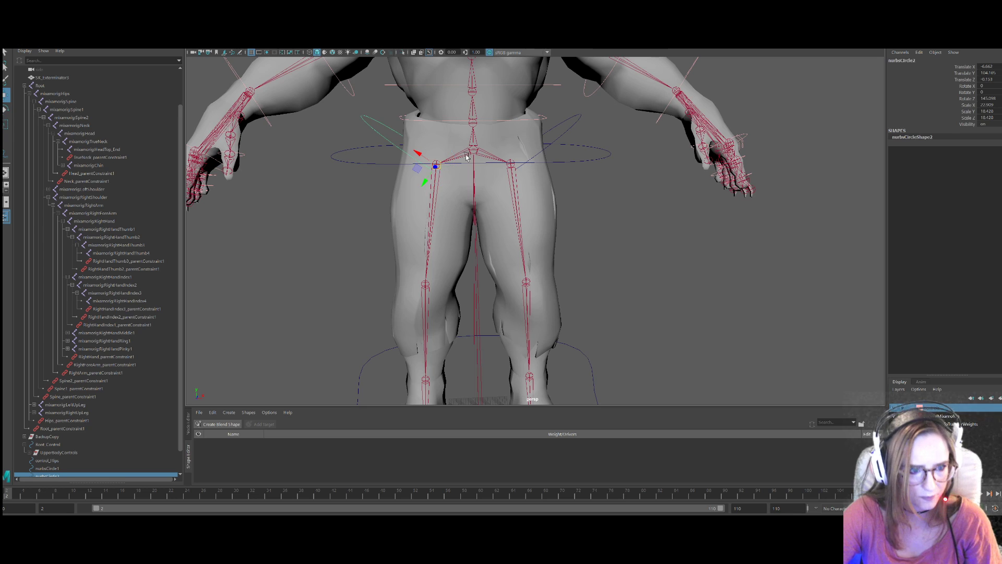
drag(424, 183, 489, 189)
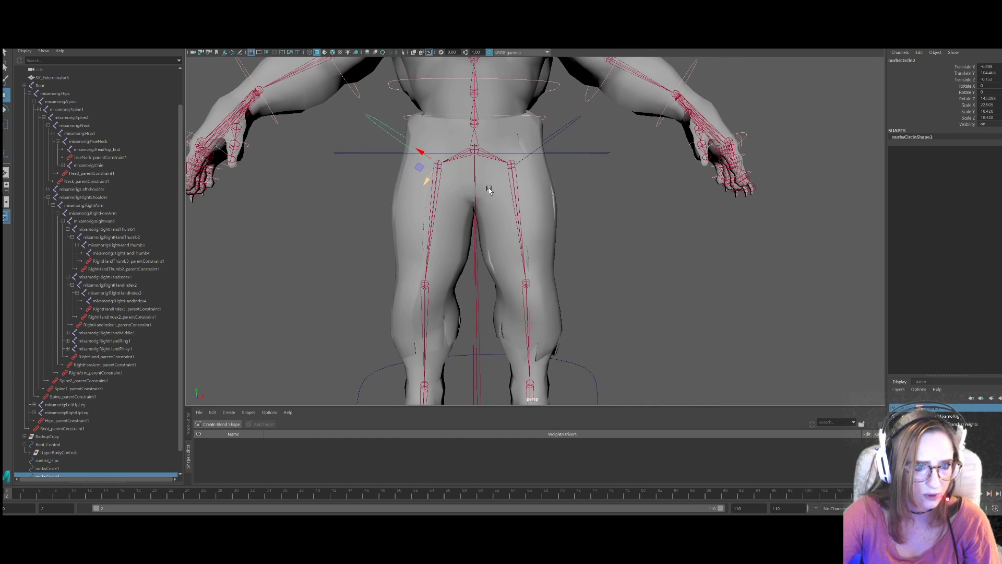
key(e)
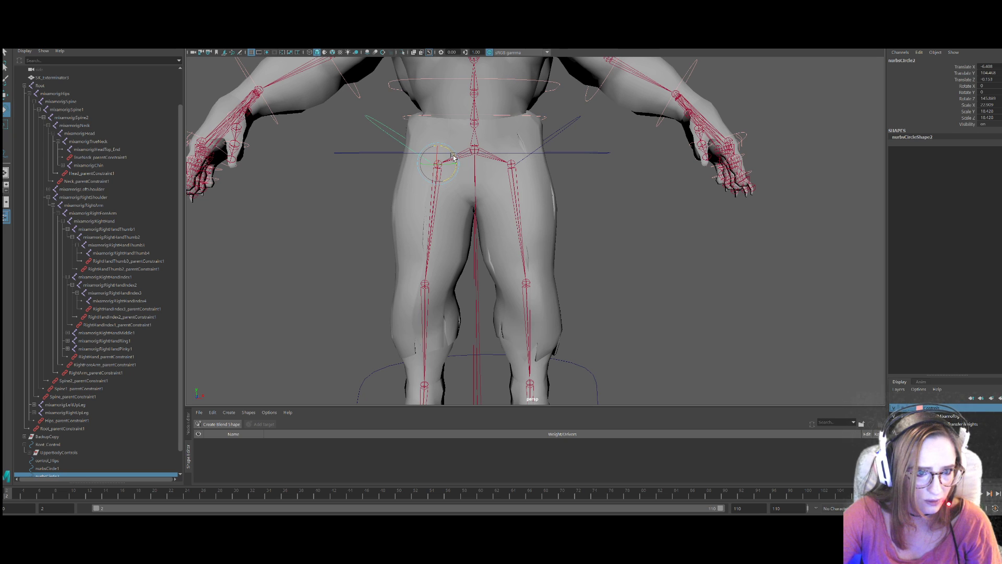
alt+drag(566, 209, 611, 232)
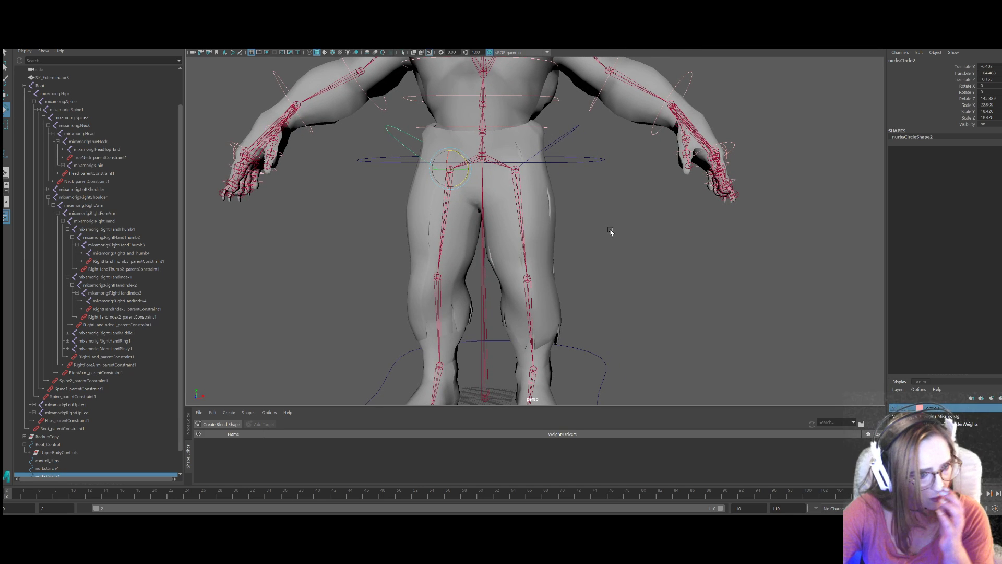
alt+middle_drag(617, 219, 695, 266)
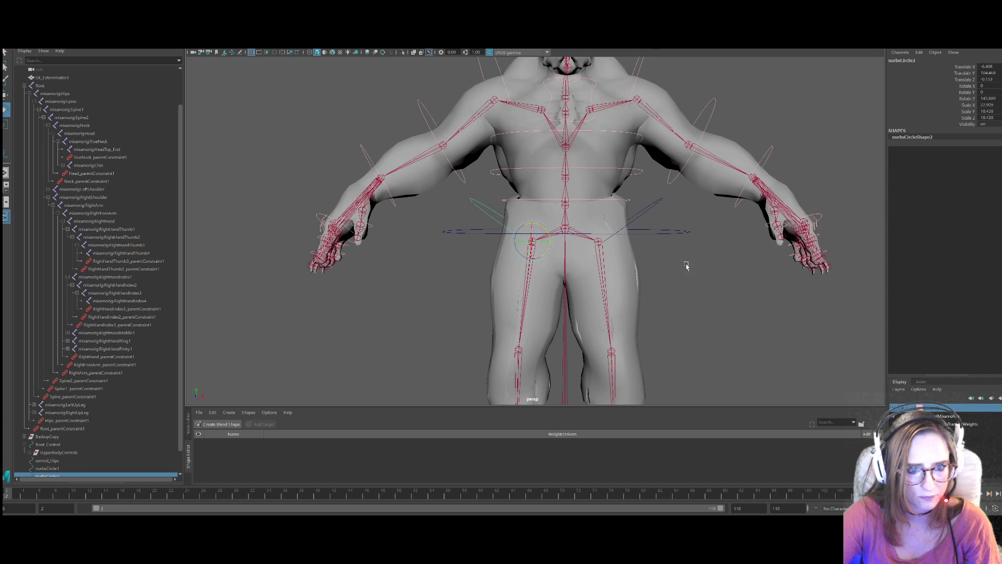
click(651, 209)
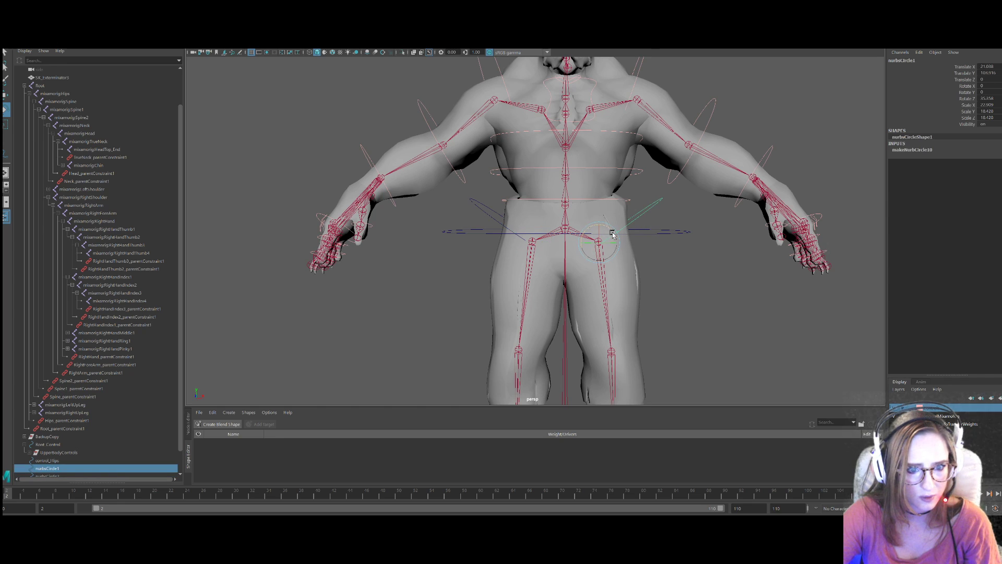
mouse_move(669, 266)
alt+mouse_down()
mouse_move(642, 268)
mouse_move(671, 268)
alt+mouse_up()
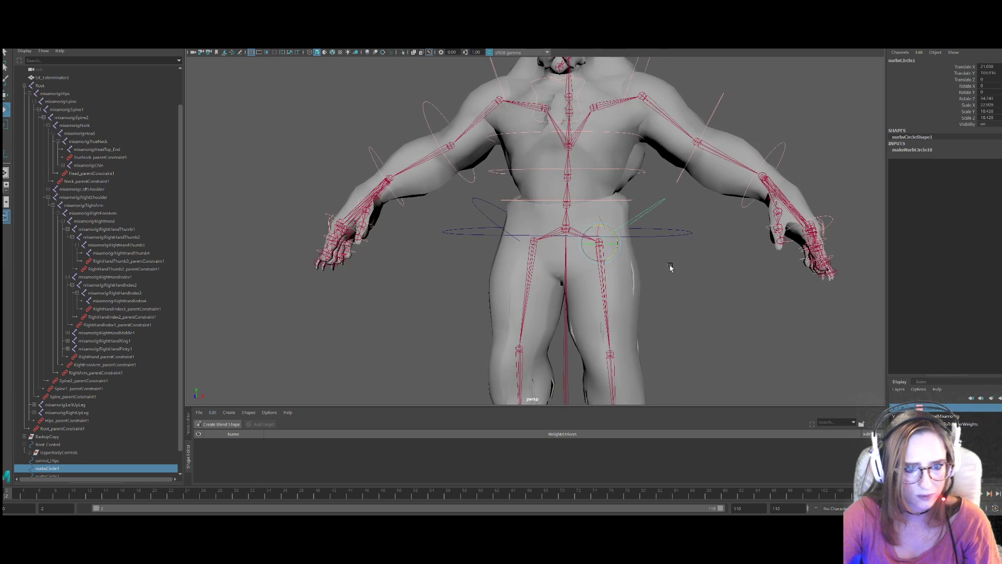
Freeze the transformations of the right hip circle and the left hip circle.
click(477, 214)
alt+drag(733, 291, 425, 137)
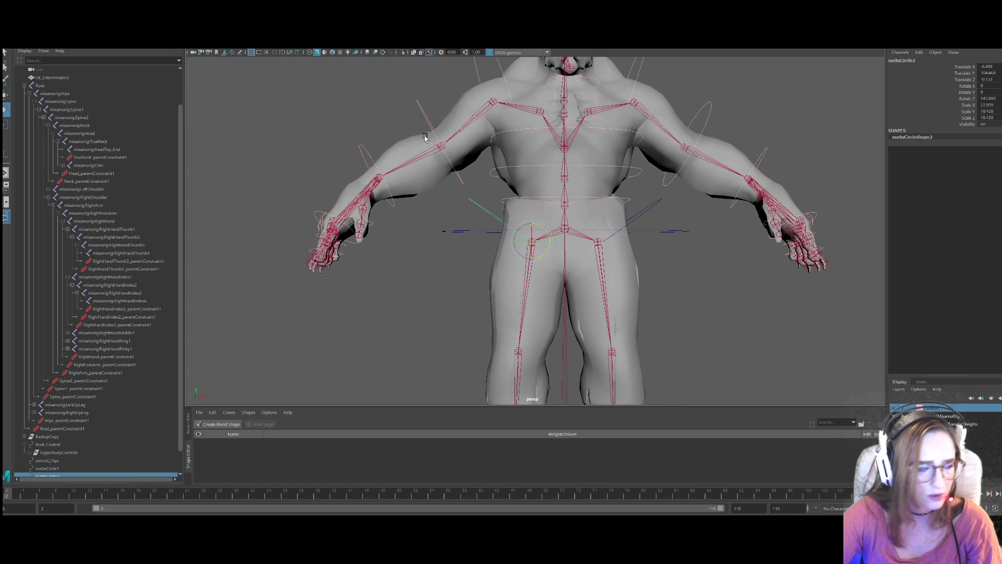
click(69, 2)
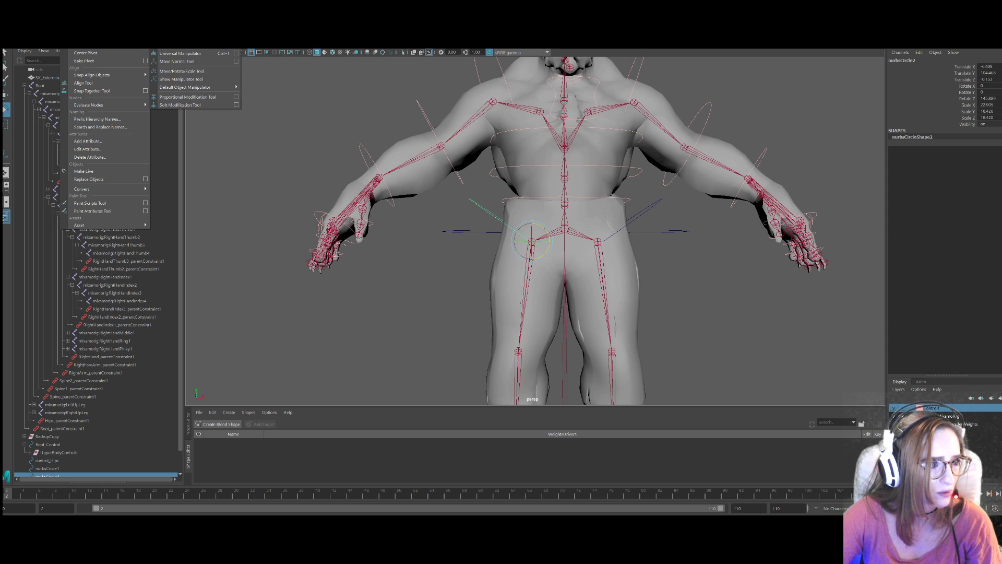
click(96, 31)
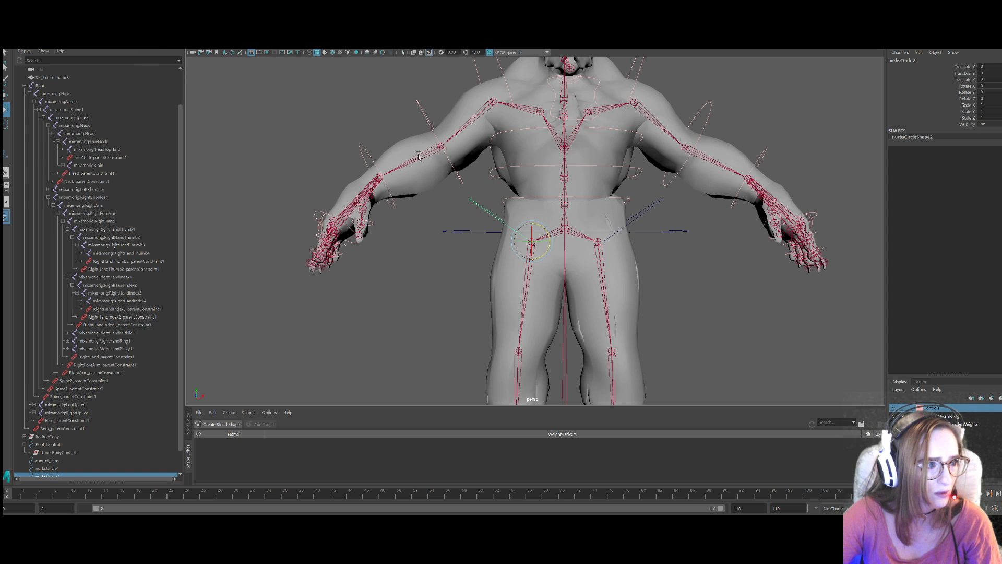
click(649, 209)
click(69, 2)
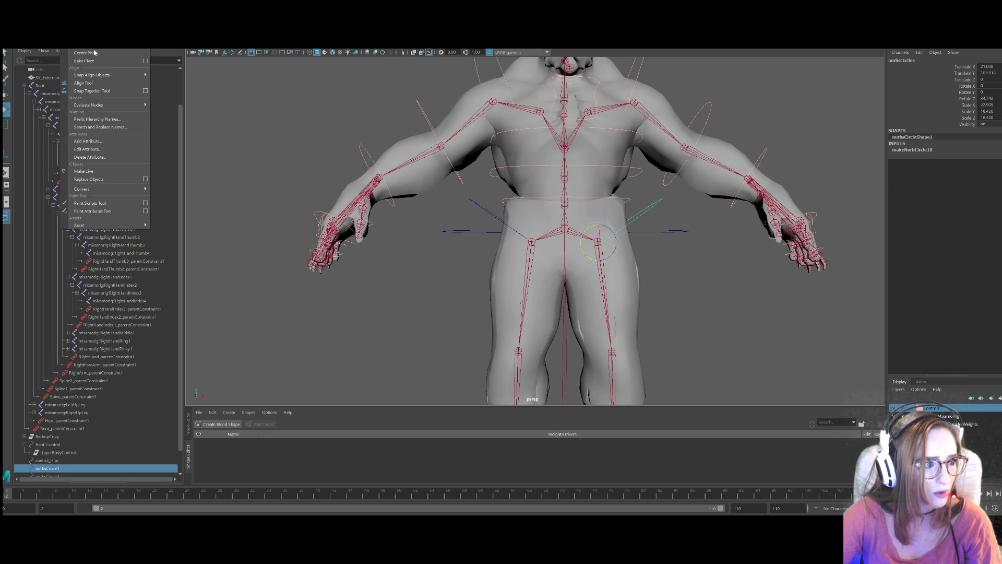
click(96, 31)
Rename the left hip circle as control_L_Thigh.
scroll(106, 358, down, 1)
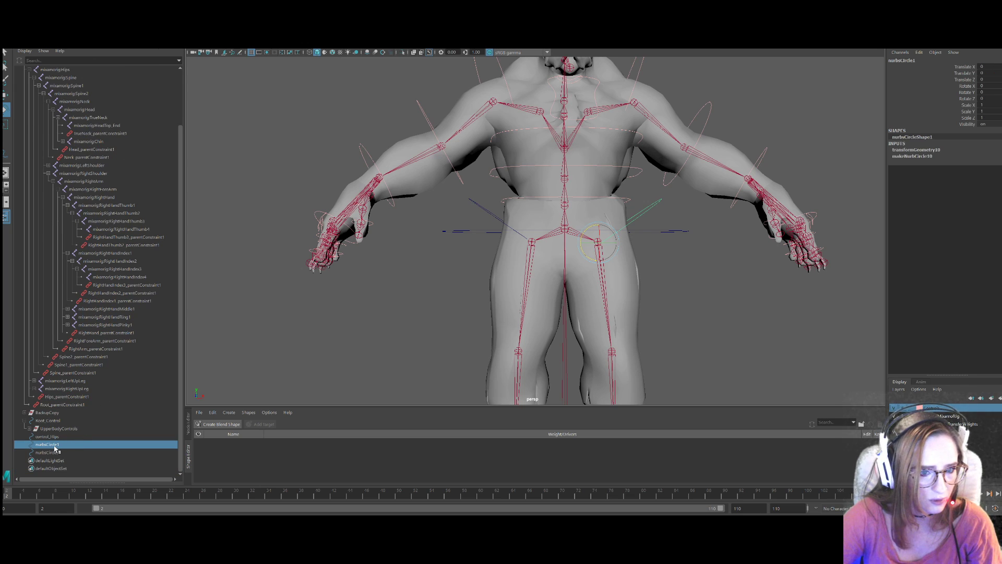
double_click(49, 445)
text(control_LeftThigh)
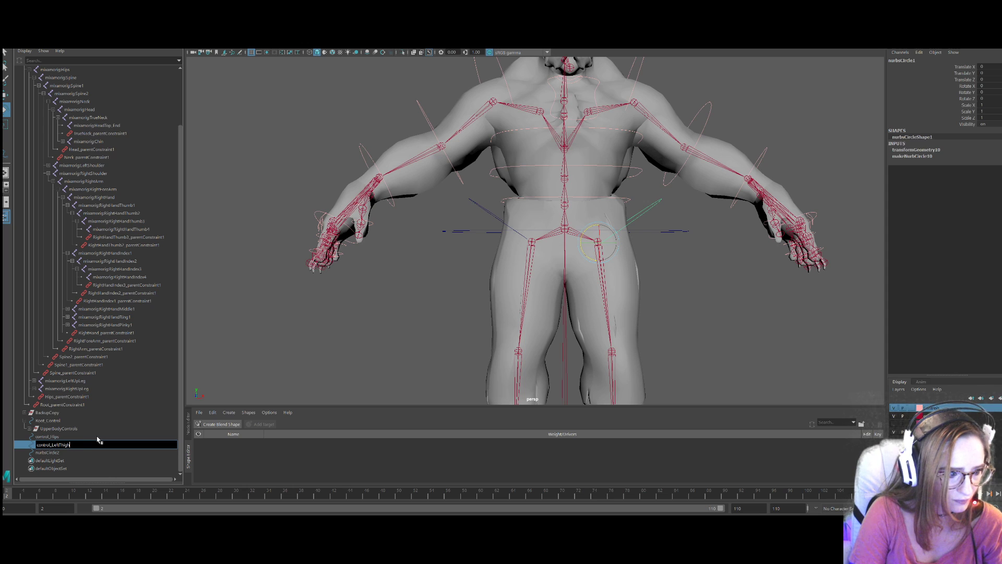
key(Return)
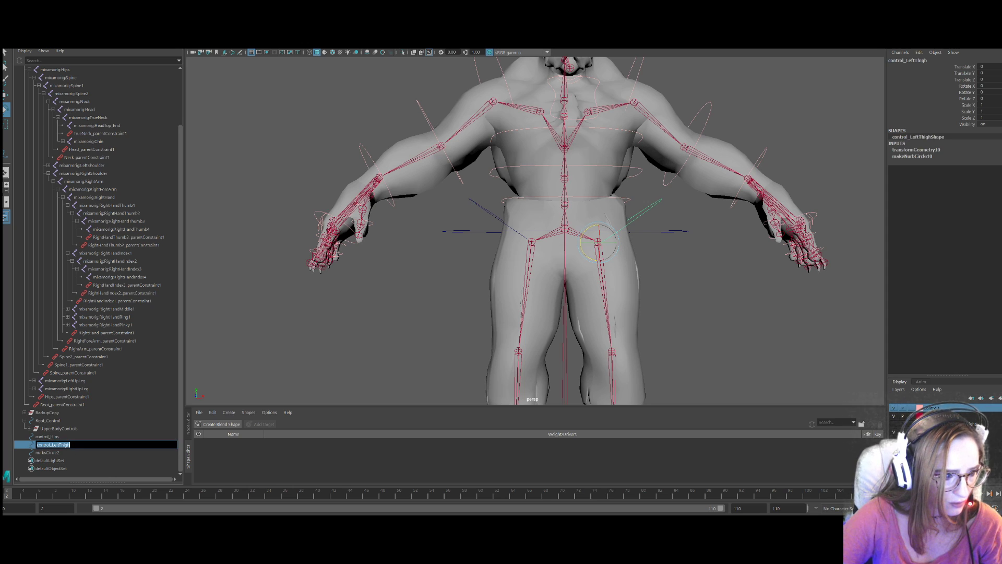
click(61, 445)
key(BackSpace)
key(BackSpace)
key(BackSpace)
key(Return)
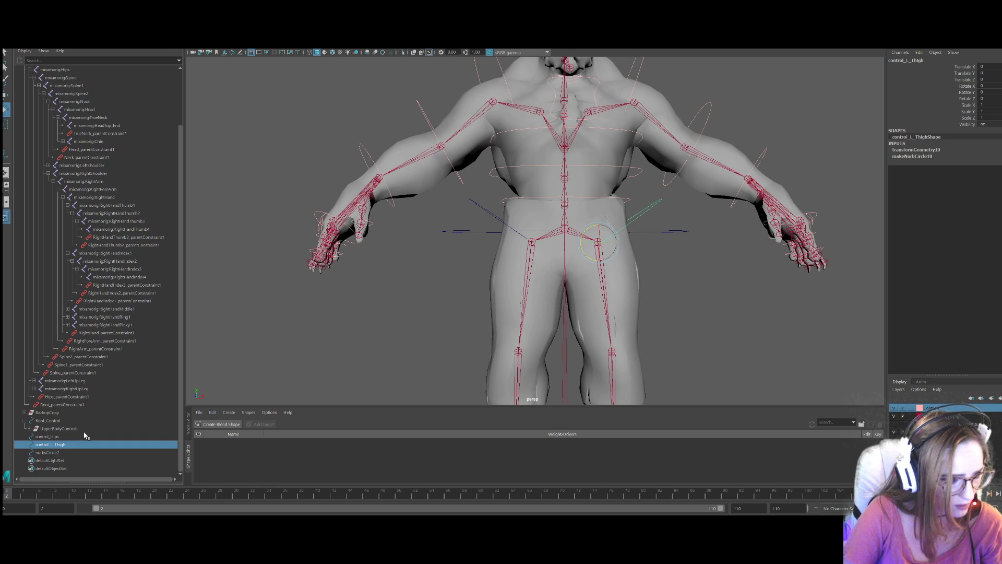
Rename the right hip circle as control_R_Thigh.
double_click(63, 453)
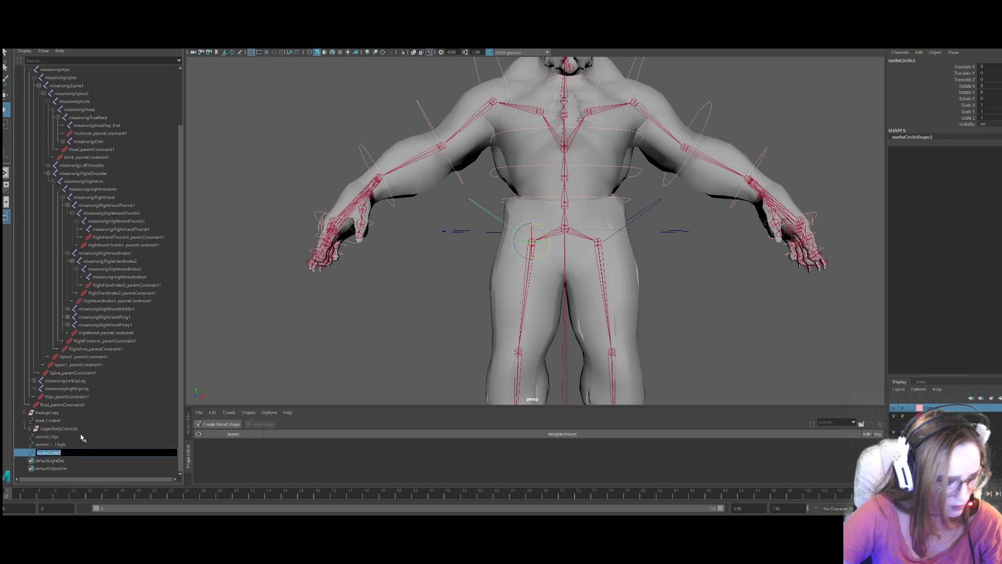
text(control_R_Thigh)
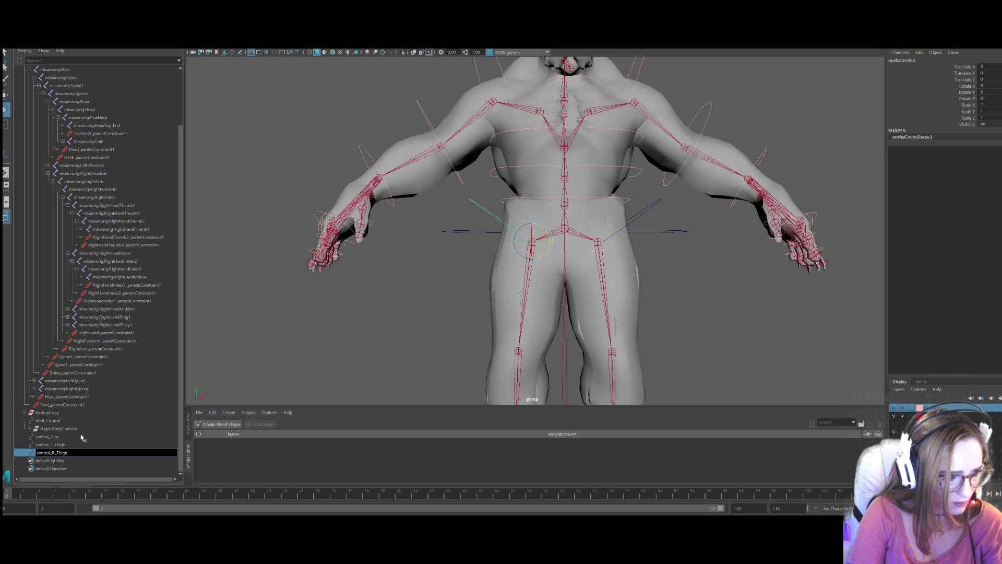
key(Return)
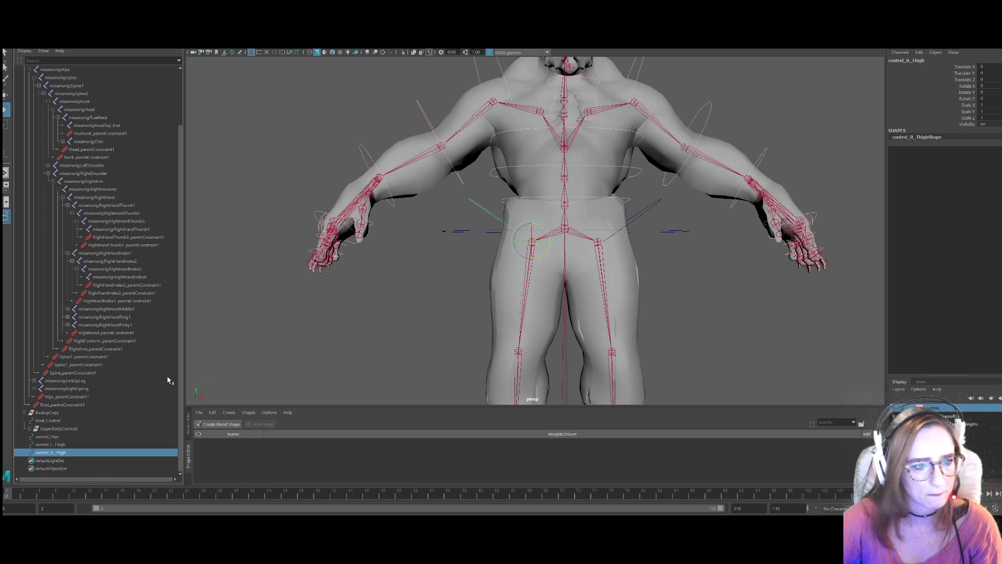
Parent-constrain the LeftUpLeg joint to control_L_Thigh with Maintain offset on and only rotation on all axes constrained.
click(70, 445)
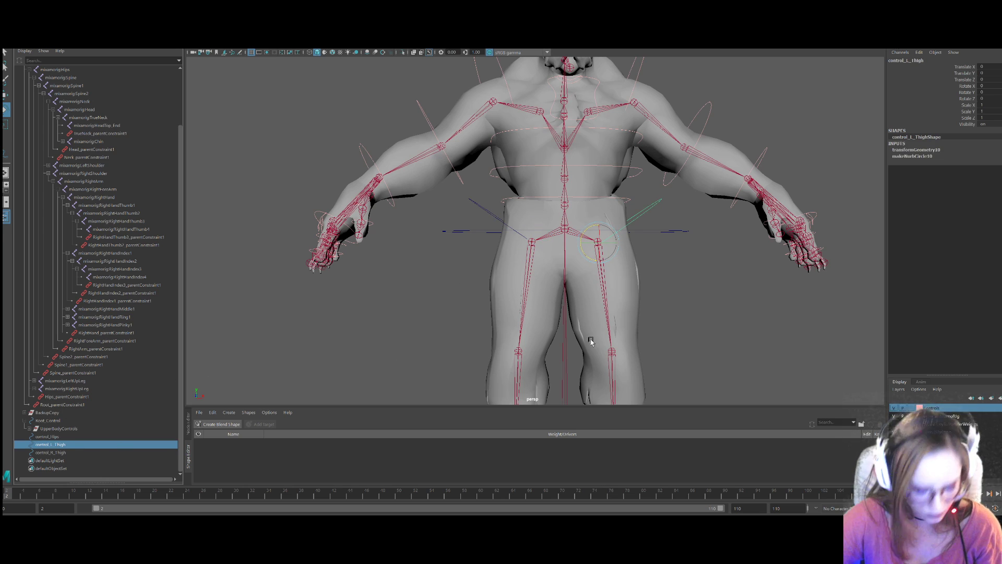
key(q)
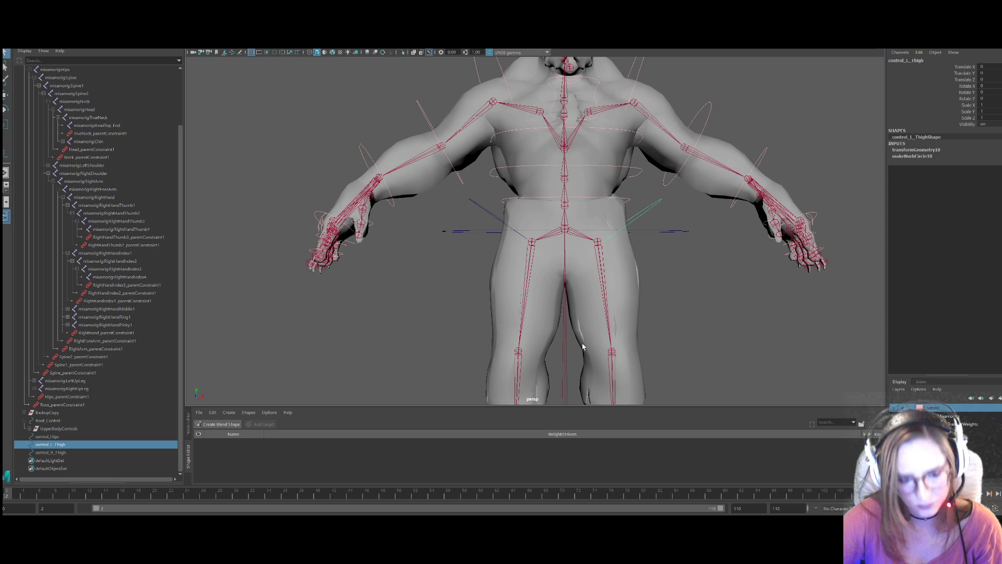
click(599, 244)
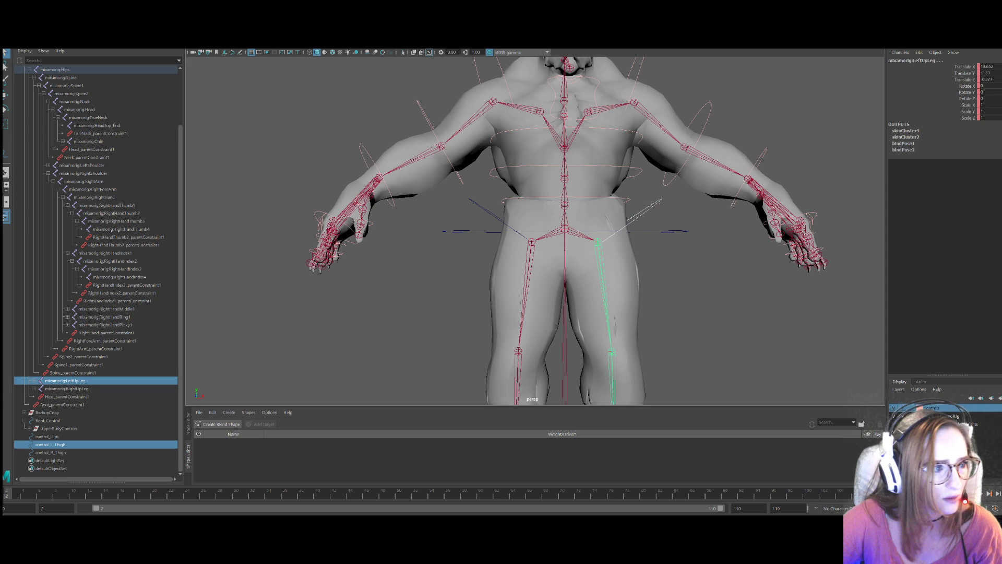
mouse_move(319, 169)
alt+mouse_down()
mouse_move(238, 161)
mouse_move(331, 172)
mouse_move(302, 172)
mouse_move(316, 170)
alt+mouse_up()
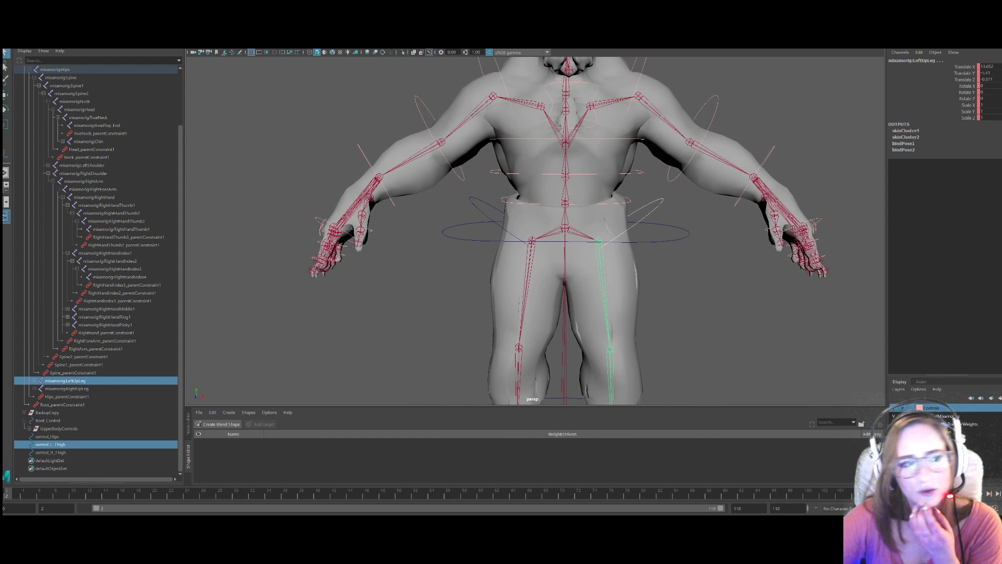
click(196, 2)
click(264, 15)
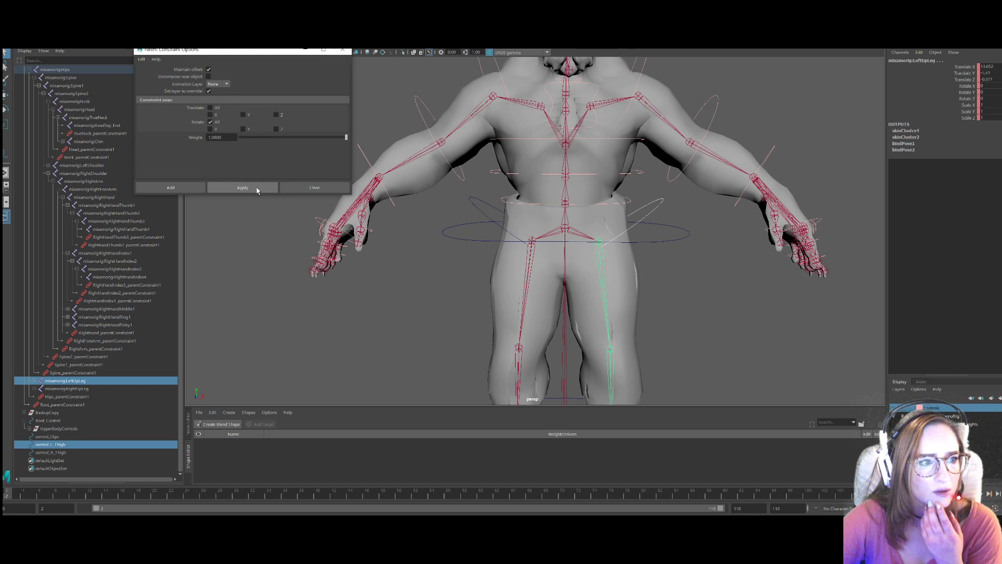
click(243, 188)
Test-rotate control_L_Thigh to check that the upper leg follows, and undo the rotation.
click(642, 219)
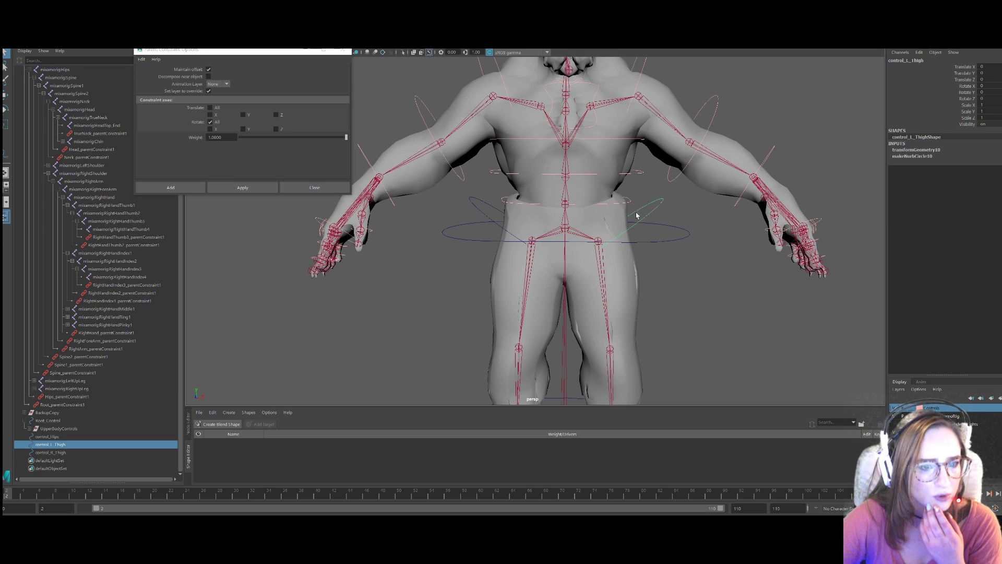
key(e)
drag(598, 236, 720, 297)
key(ctrl+z)
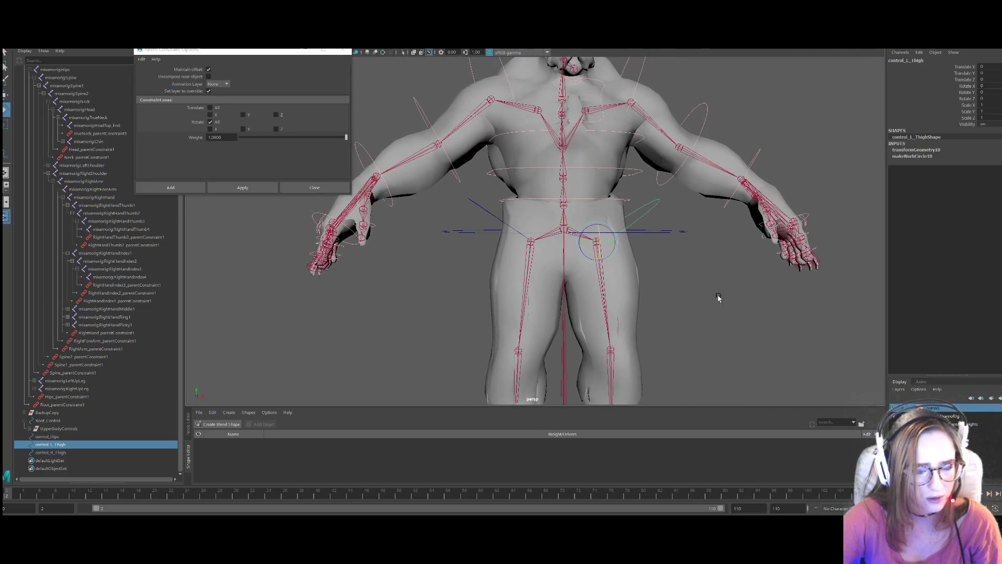
Parent-constrain the RightUpLeg joint to control_R_Thigh with the same rotation-only, maintain-offset settings.
click(484, 209)
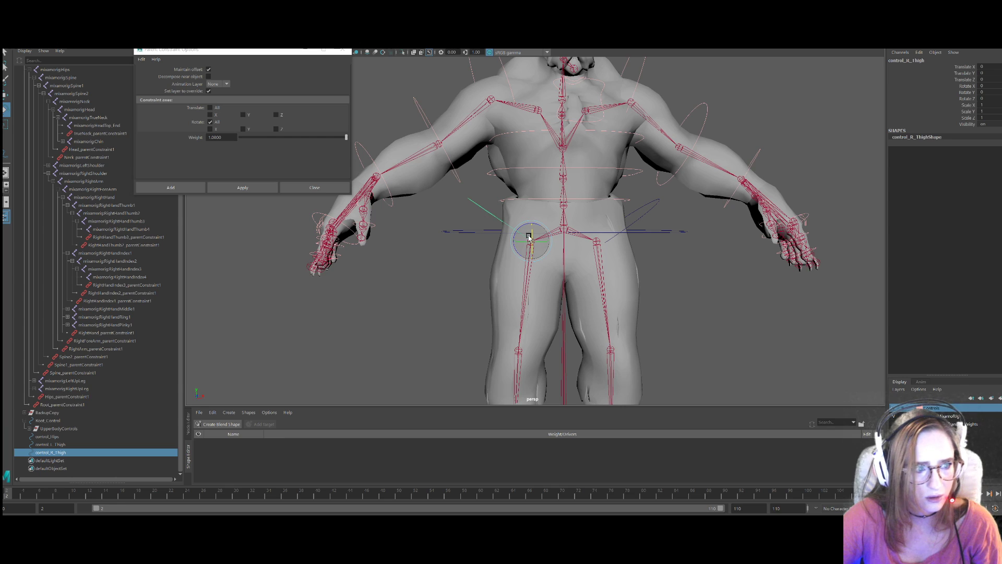
key(q)
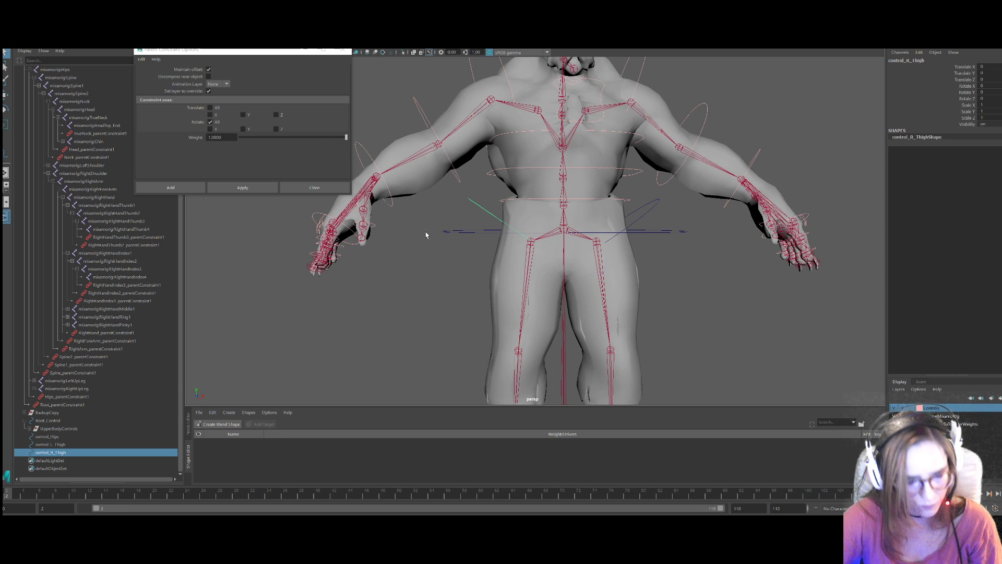
shift+click(531, 243)
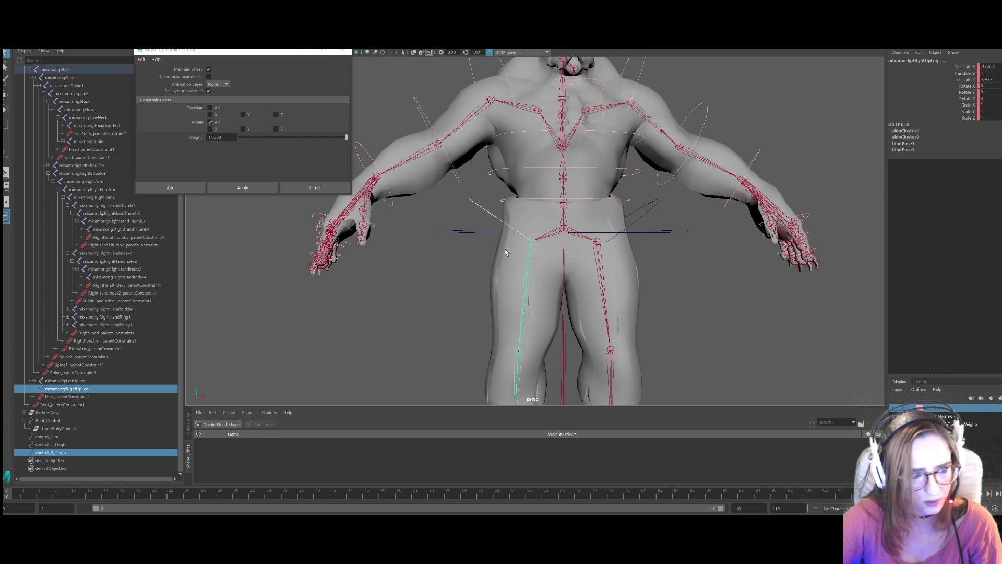
click(242, 188)
Test-rotate control_R_Thigh and control_Hips to check the rig's response, undoing each rotation.
click(480, 214)
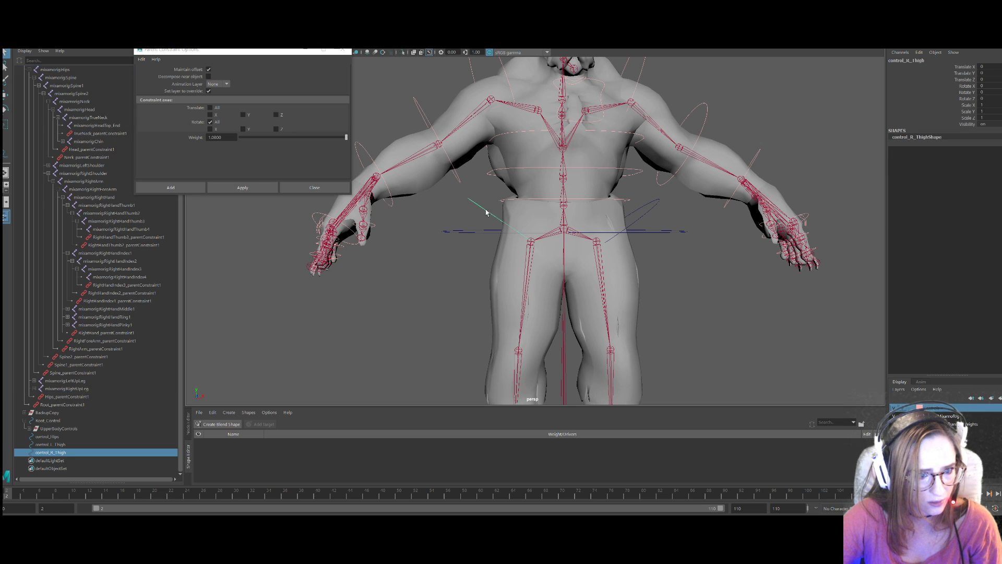
drag(530, 243, 526, 253)
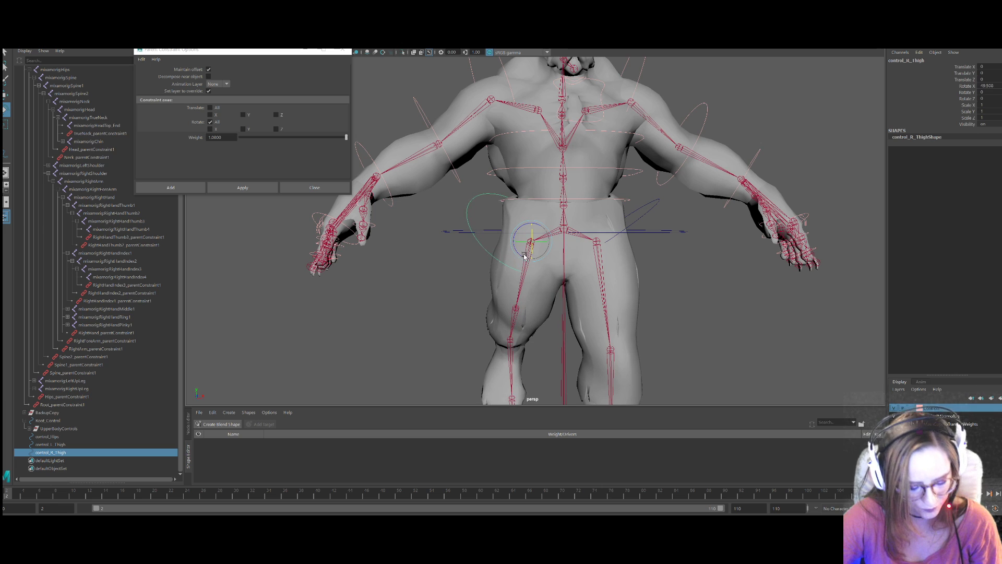
key(ctrl+z)
click(671, 230)
mouse_move(581, 235)
mouse_down()
mouse_move(560, 216)
mouse_move(563, 228)
mouse_up()
key(ctrl+z)
scroll(354, 243, down, 4)
mouse_move(406, 260)
alt+mouse_down()
mouse_move(353, 257)
mouse_move(406, 261)
alt+mouse_up()
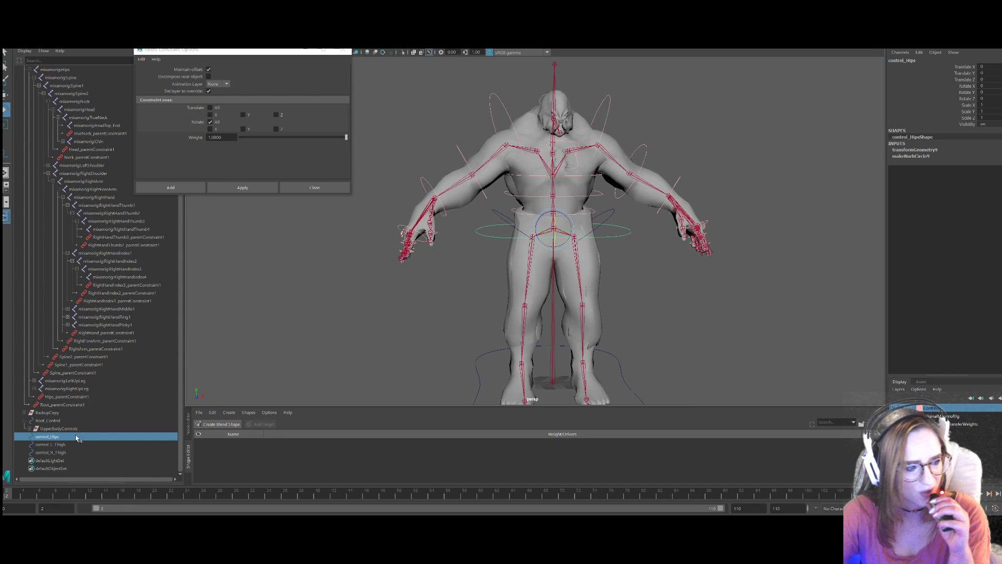
Close the constraint options and parent control_L_Thigh and control_R_Thigh under control_Hips in the hierarchy.
click(65, 452)
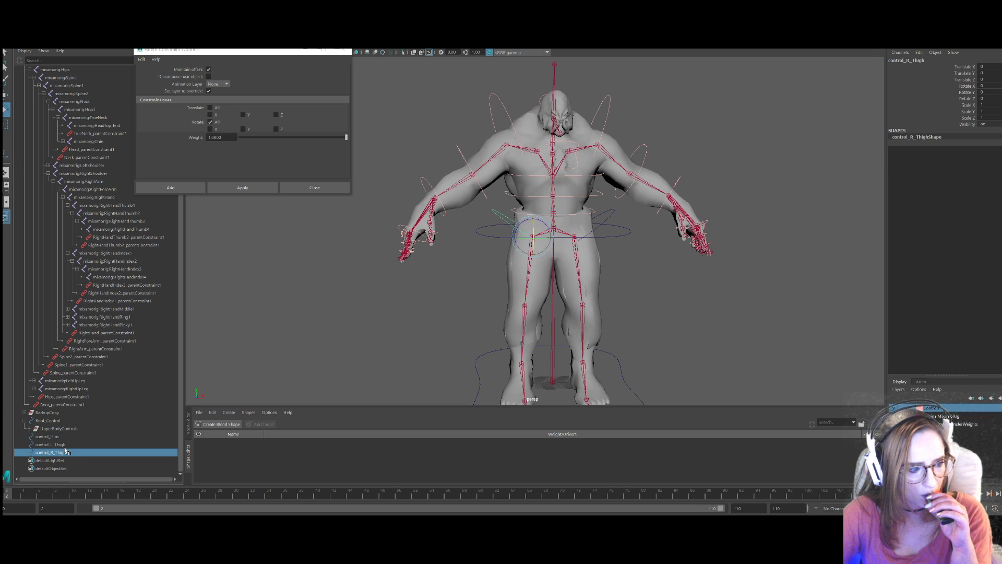
click(314, 187)
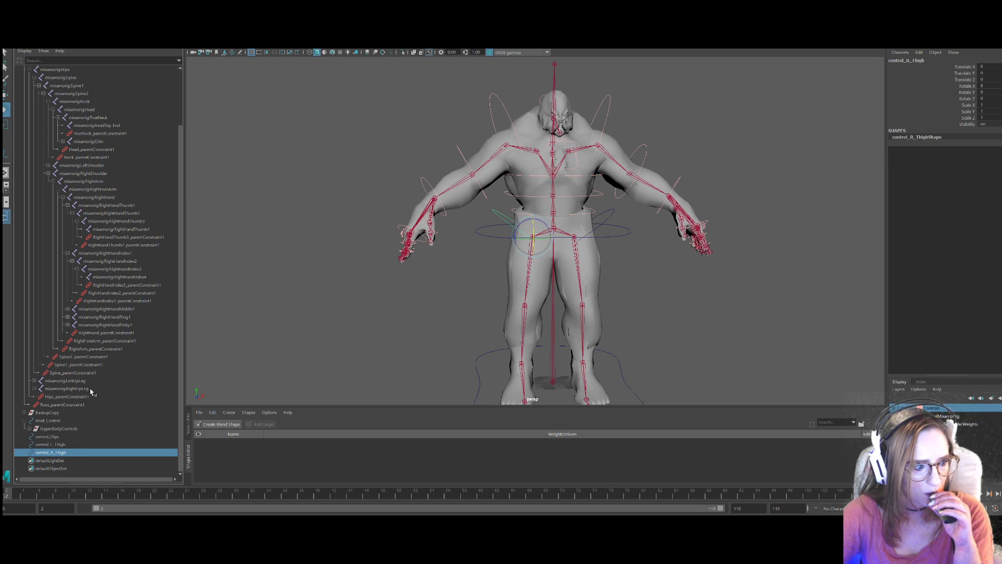
ctrl+click(58, 445)
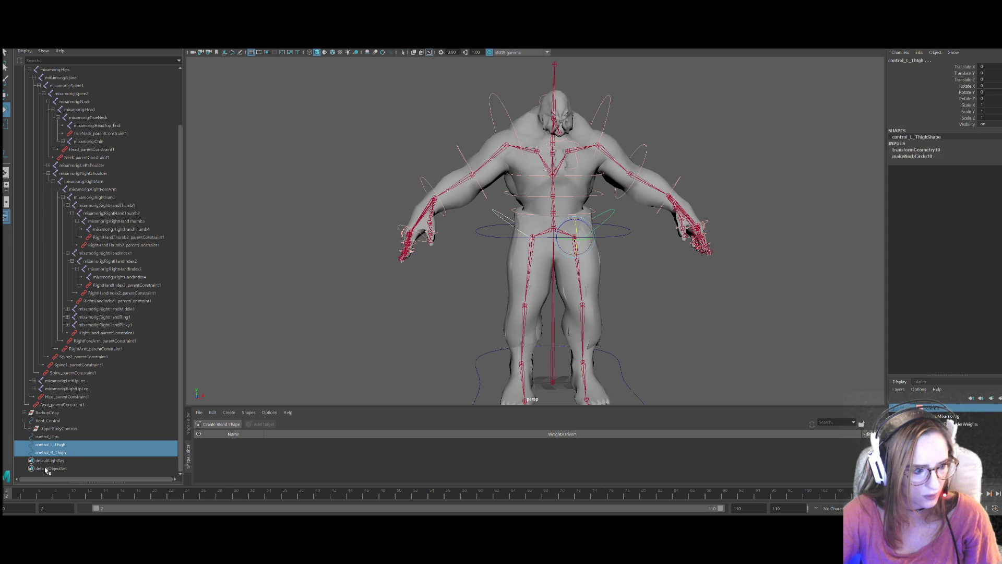
middle_drag(57, 437, 56, 437)
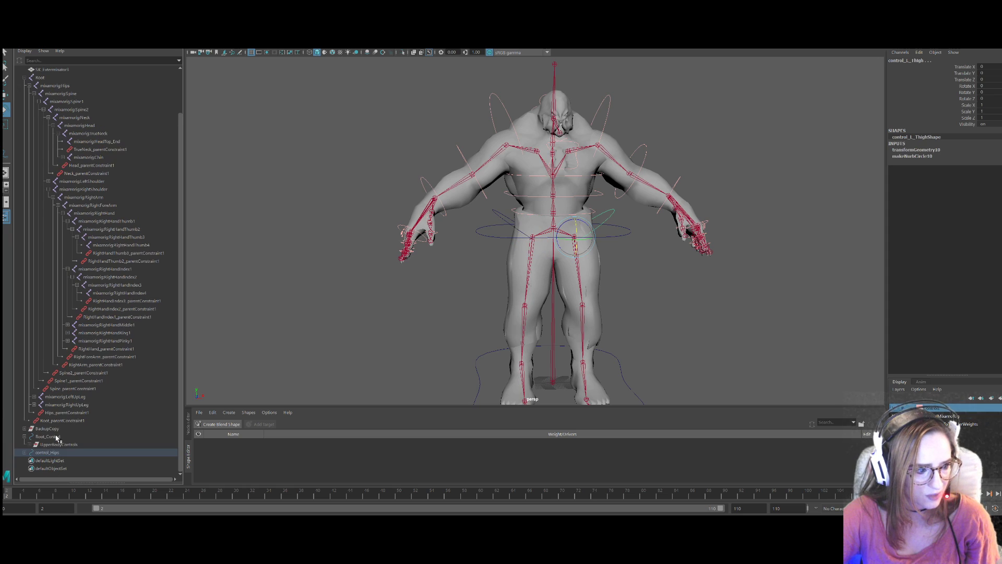
scroll(412, 282, down, 3)
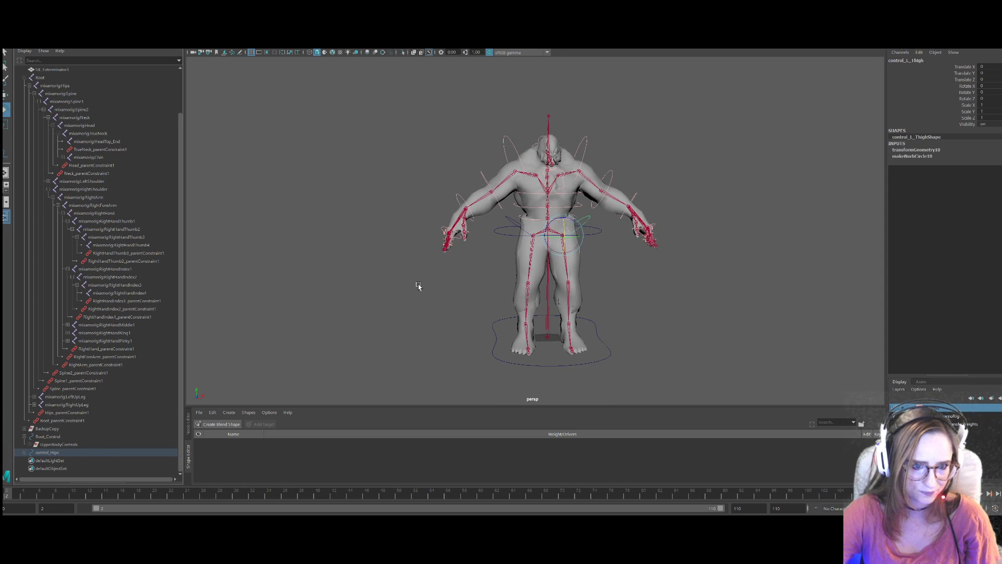
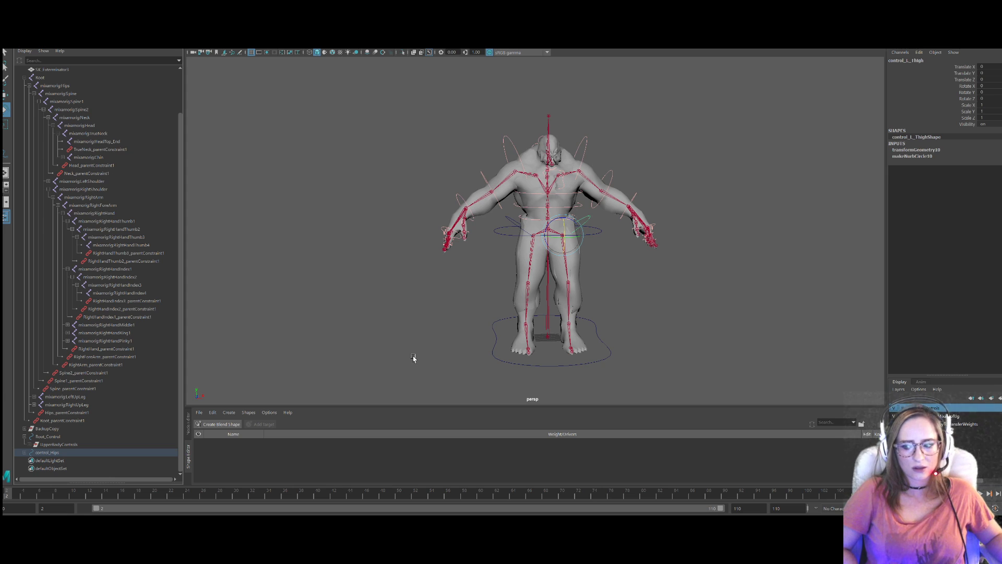
Create a NURBS circle for the knee controls.
alt+drag(561, 310, 628, 309)
alt+drag(722, 308, 583, 347)
scroll(583, 346, up, 5)
alt+middle_drag(585, 346, 506, 179)
mouse_move(510, 230)
alt+mouse_down()
mouse_move(573, 230)
mouse_move(501, 231)
alt+mouse_up()
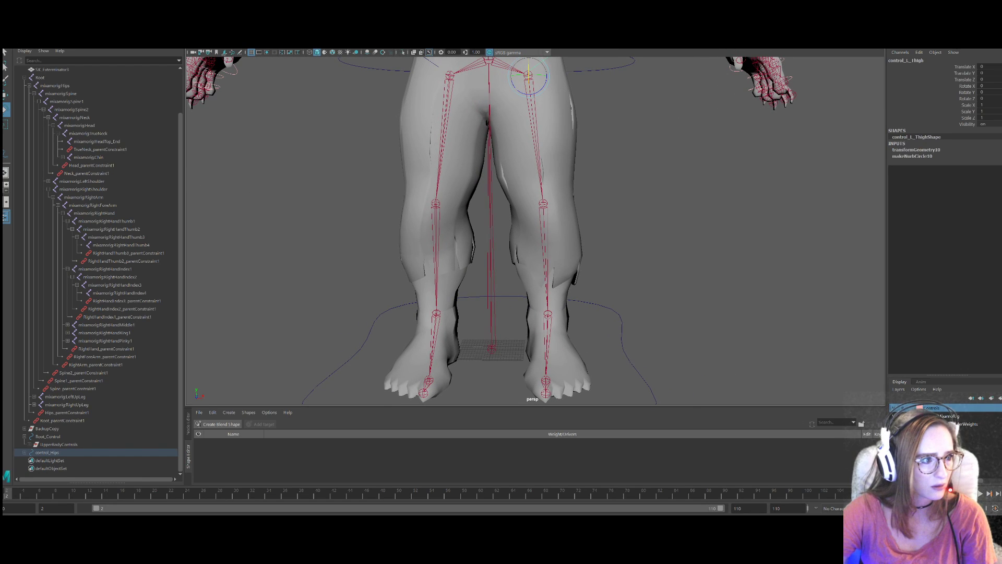
click(8, 2)
mouse_move(32, 2)
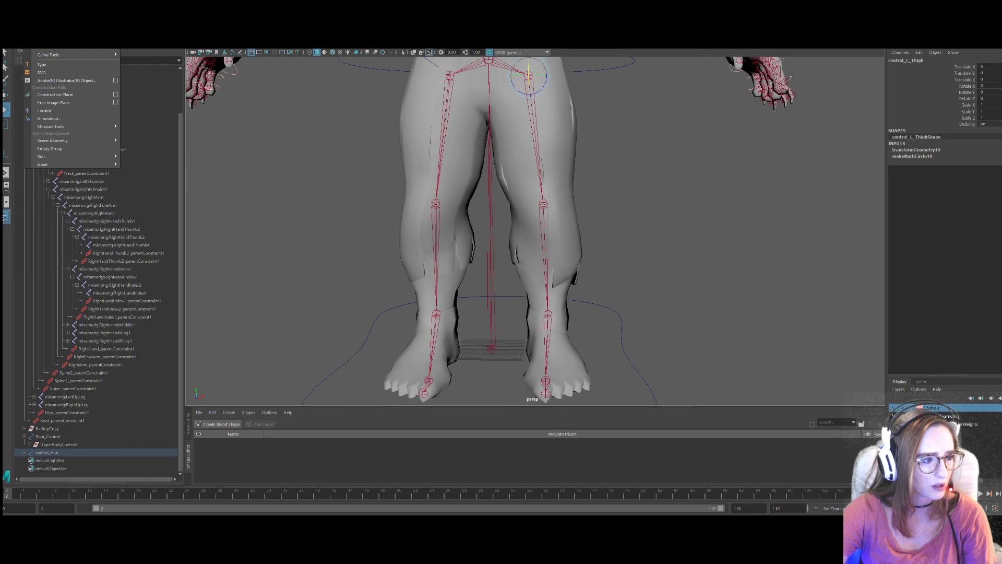
mouse_move(55, 15)
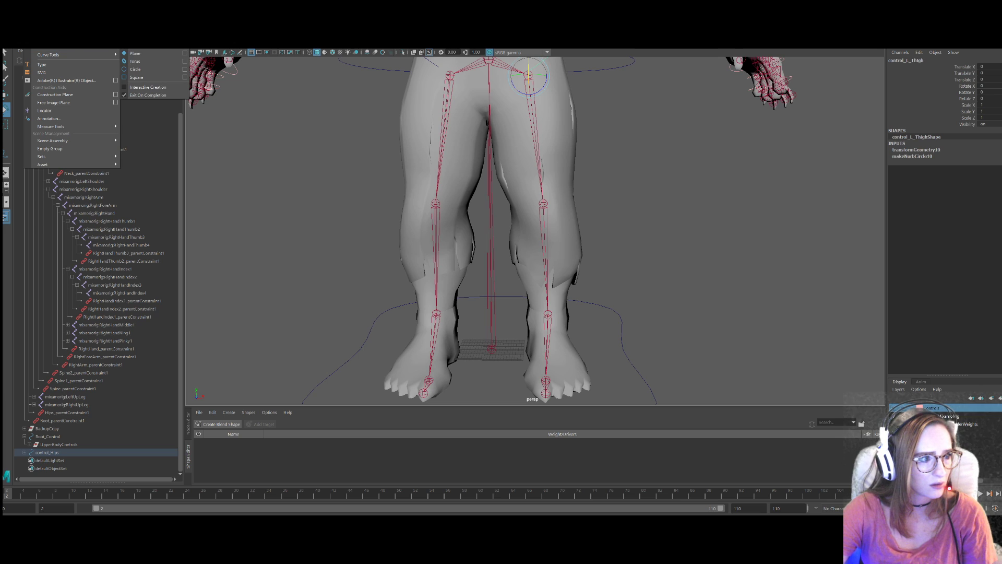
click(135, 69)
Set the new circle's X, Y and Z scale to 15.
alt+drag(280, 127, 294, 144)
key(r)
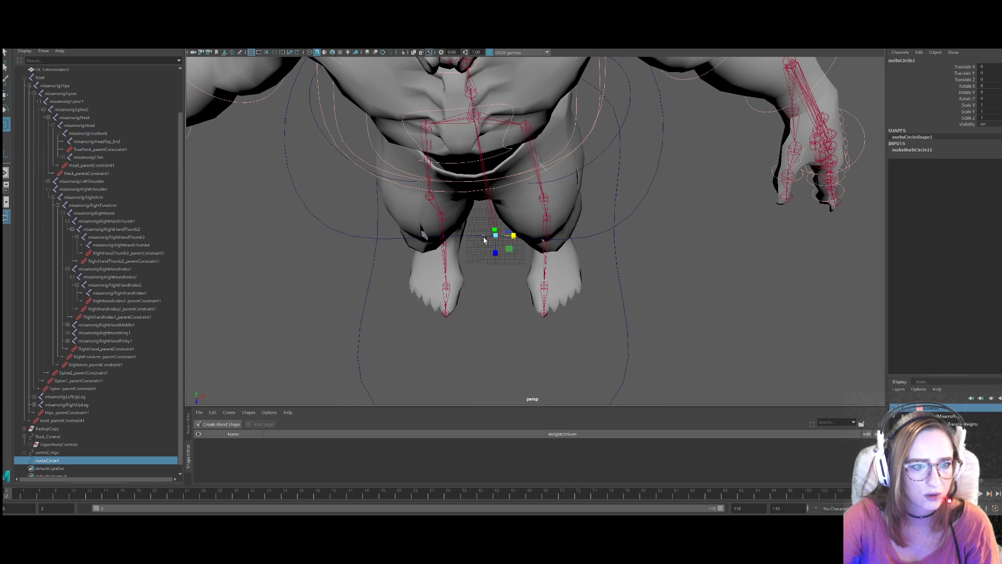
mouse_move(495, 237)
mouse_down()
mouse_move(495, 269)
mouse_move(498, 242)
mouse_up()
key(ctrl+z)
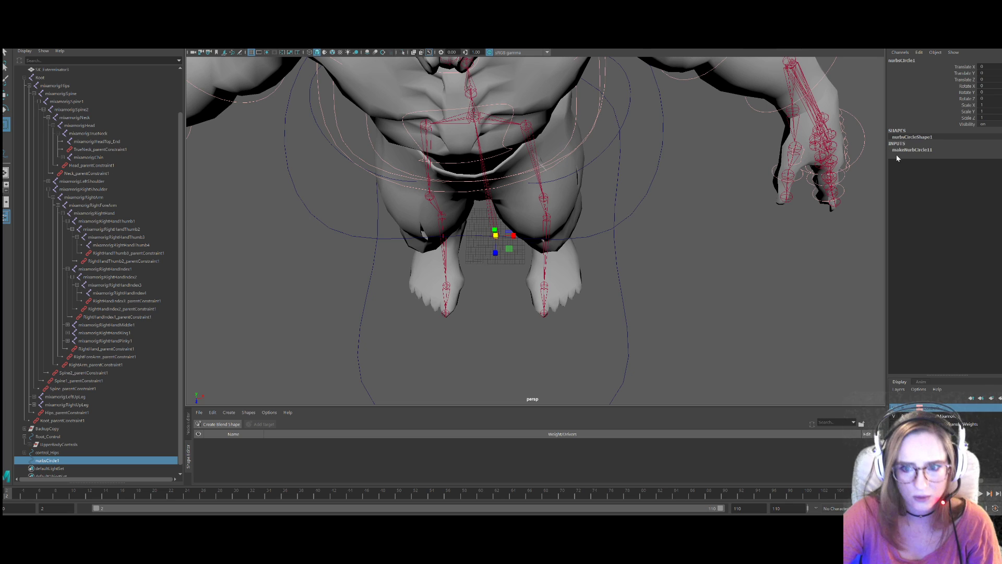
drag(986, 103, 980, 118)
key(Return)
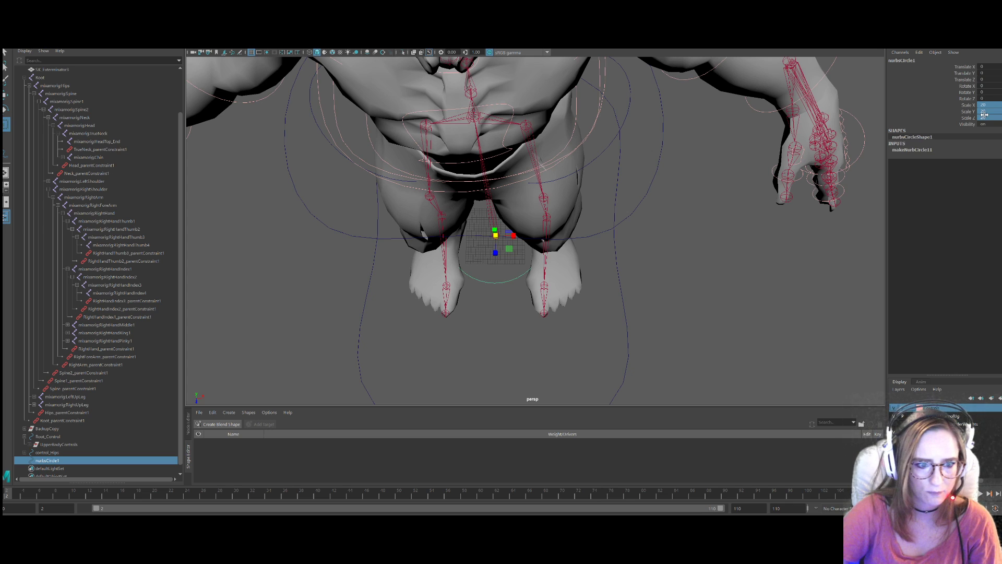
click(982, 117)
text(15)
key(Return)
Move the circle onto the left knee joint and set its X, Y and Z scale to 20.
key(w)
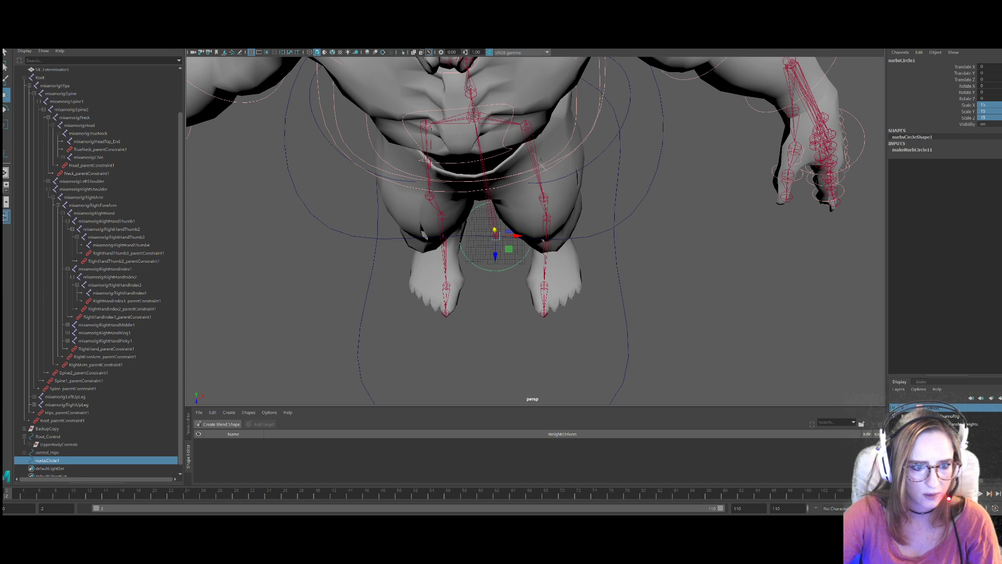
alt+drag(805, 260, 800, 232)
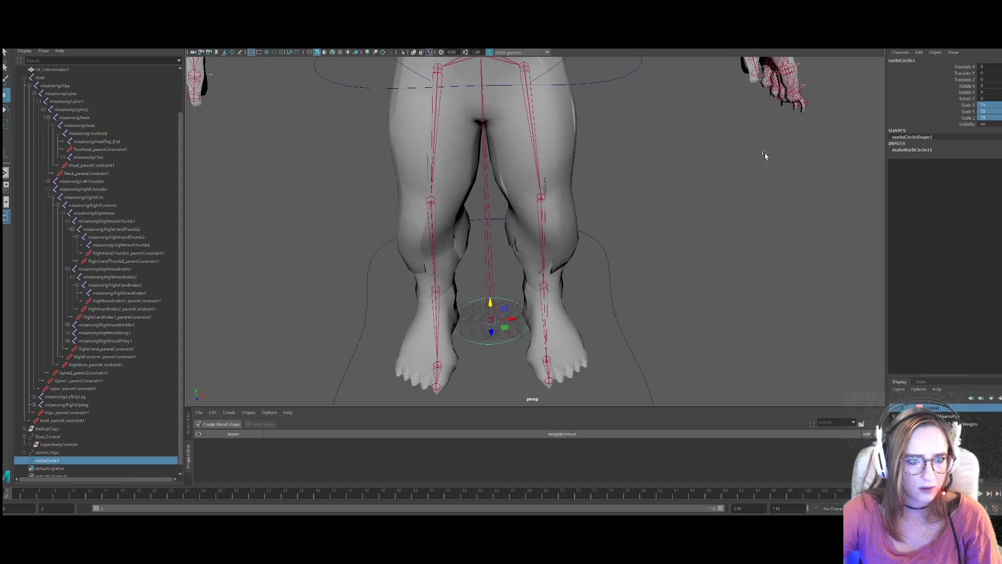
drag(513, 318, 682, 260)
drag(577, 203, 566, 199)
drag(988, 104, 989, 119)
text(20)
key(Return)
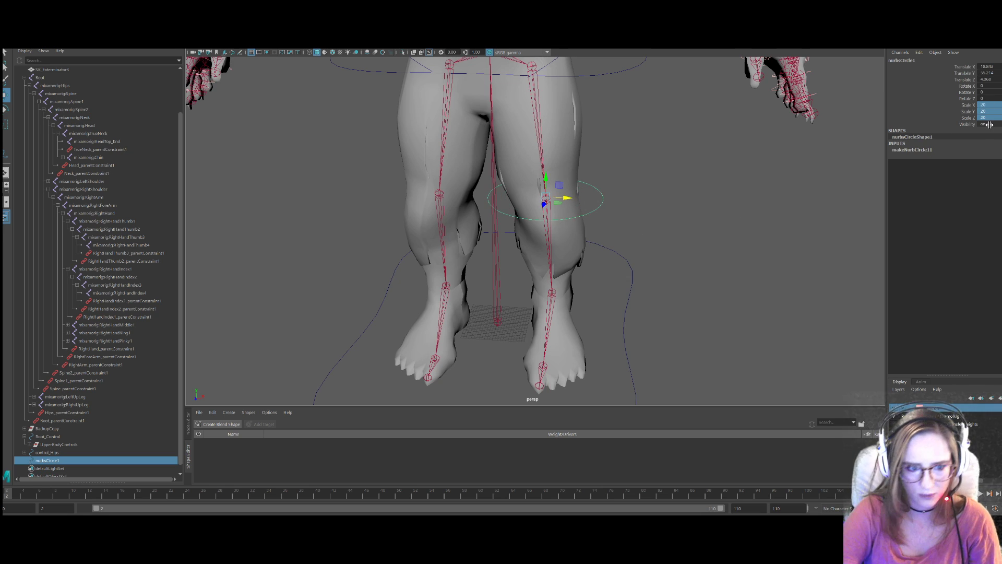
Duplicate the left knee circle and move the copy along X onto the right knee joint.
mouse_move(705, 268)
alt+mouse_down()
mouse_move(653, 283)
mouse_move(674, 264)
mouse_move(714, 259)
mouse_move(711, 267)
alt+mouse_up()
key(ctrl+d)
drag(565, 200, 459, 209)
alt+drag(600, 264, 635, 291)
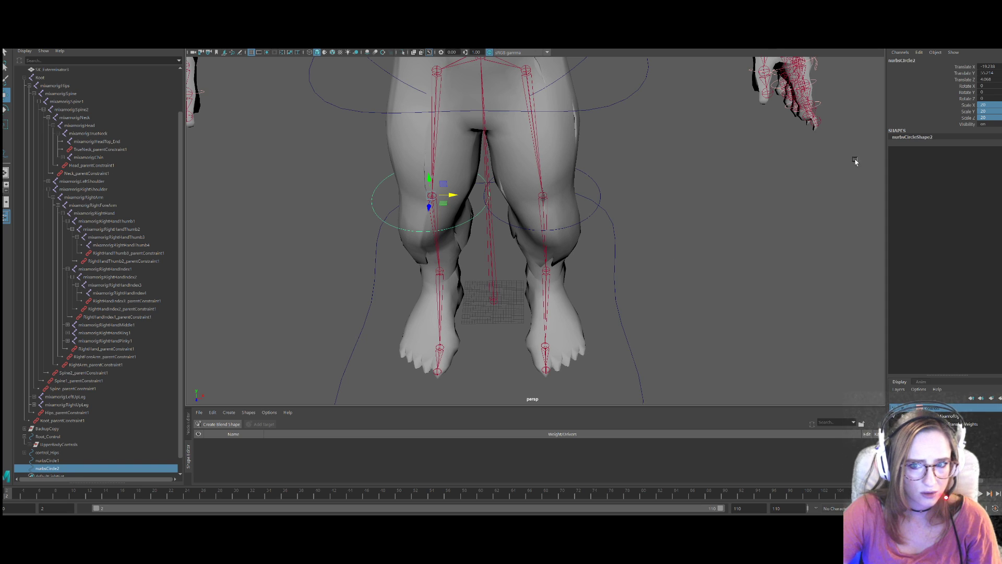
Set Scale X to 15 on both the right and left knee circles.
double_click(985, 105)
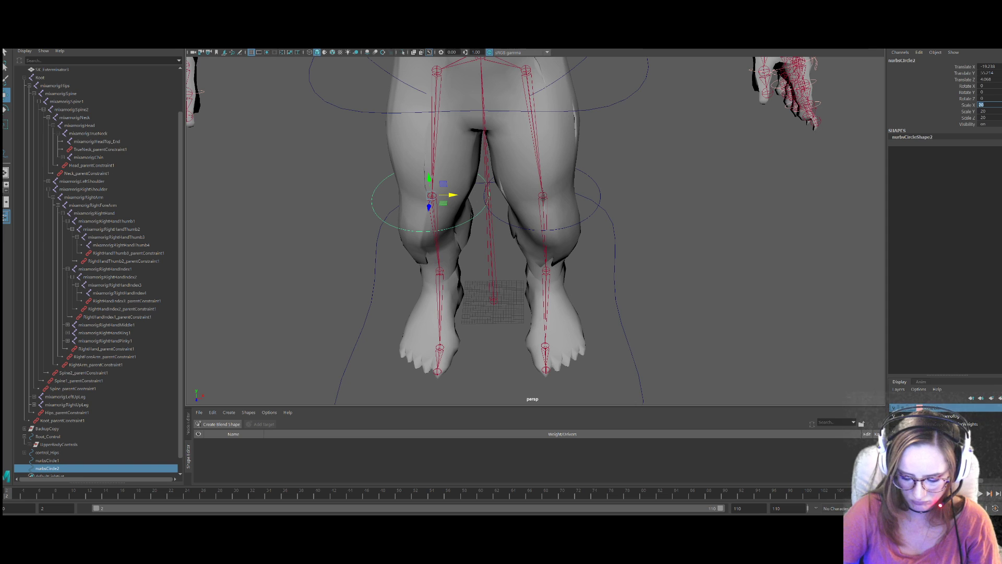
key(Return)
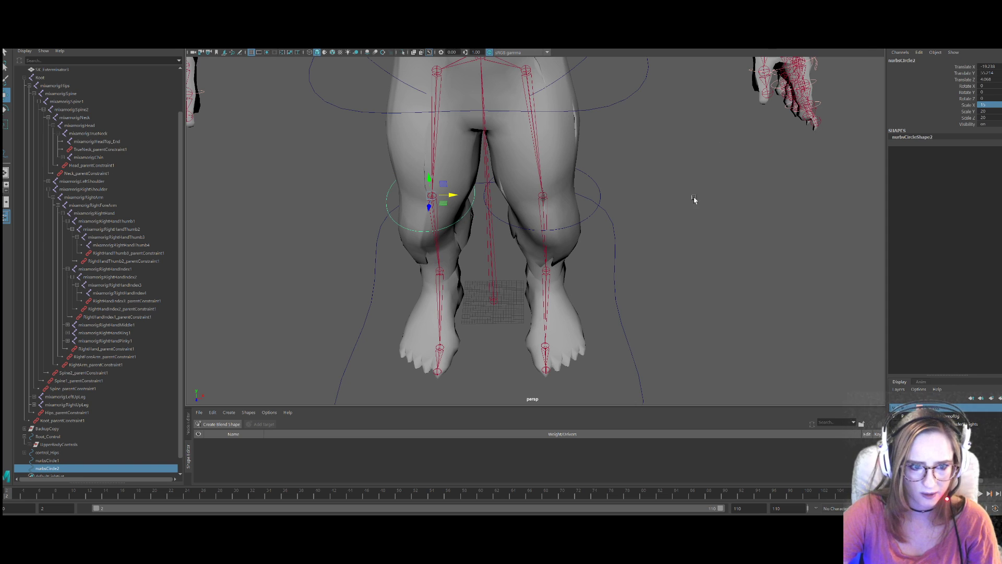
click(596, 208)
double_click(985, 105)
key(Return)
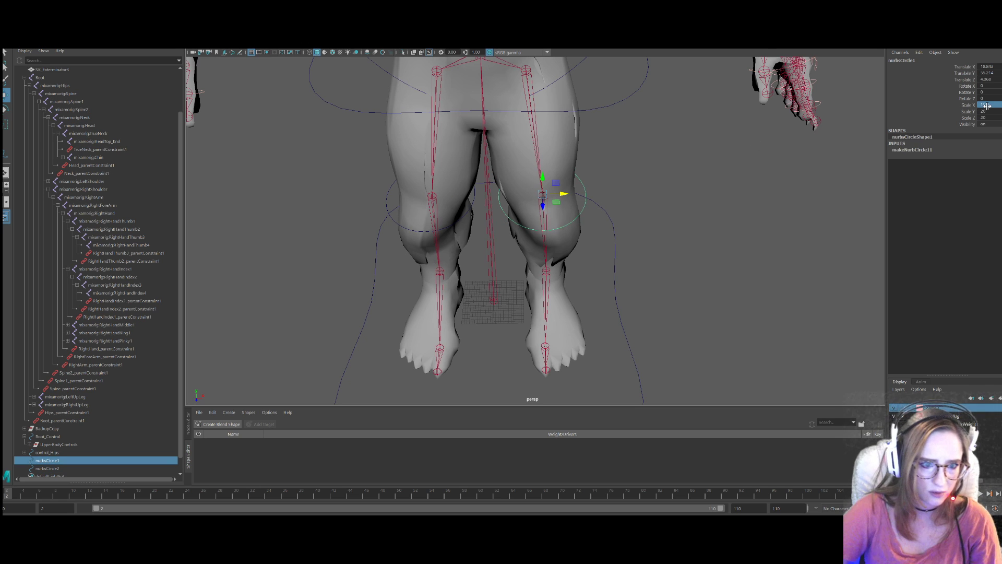
Nudge the right knee circle slightly down along Y to line up with the knee joint.
alt+drag(772, 340, 752, 331)
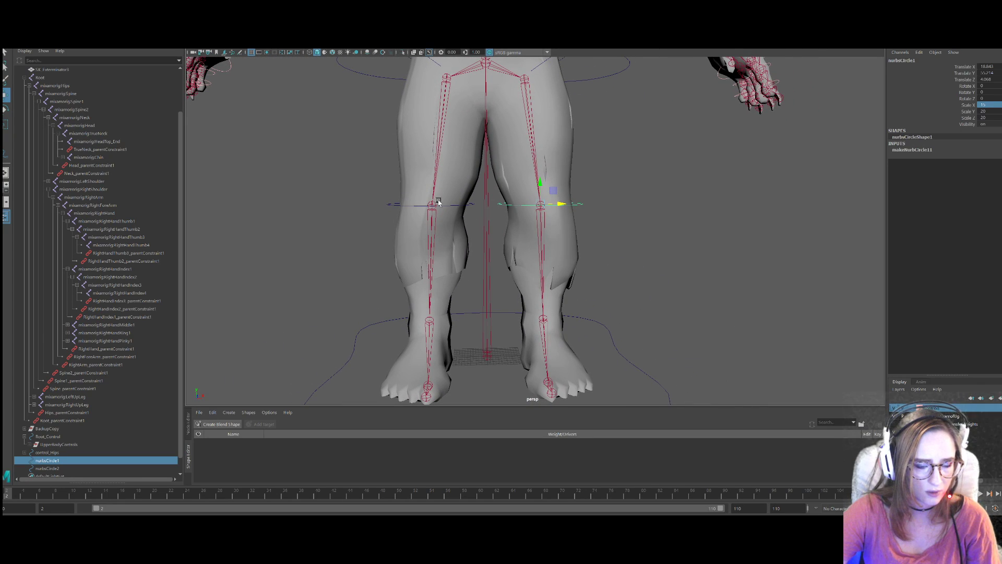
click(453, 210)
click(453, 206)
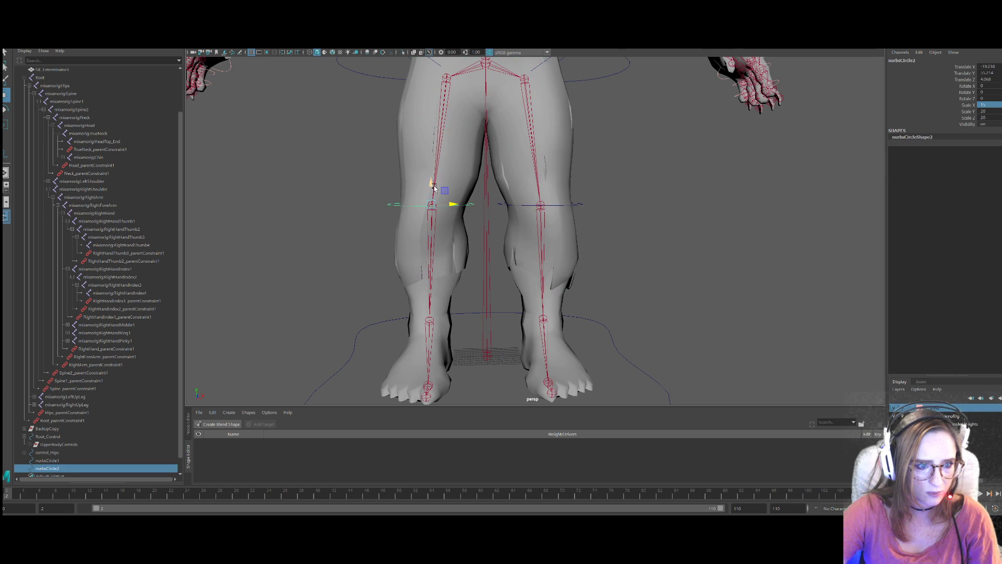
drag(433, 182, 432, 184)
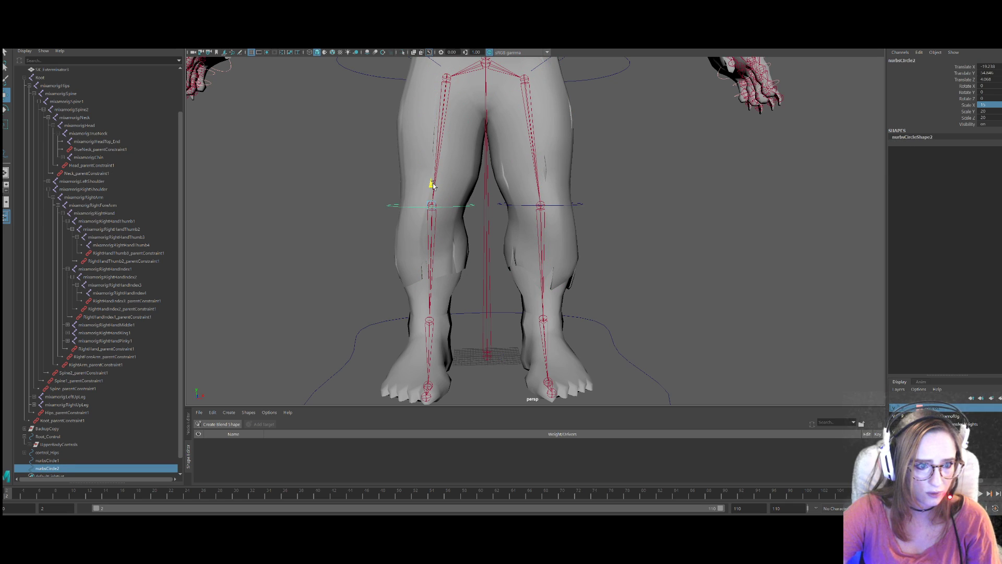
Rename the left knee circle as control_L_Knee.
click(559, 206)
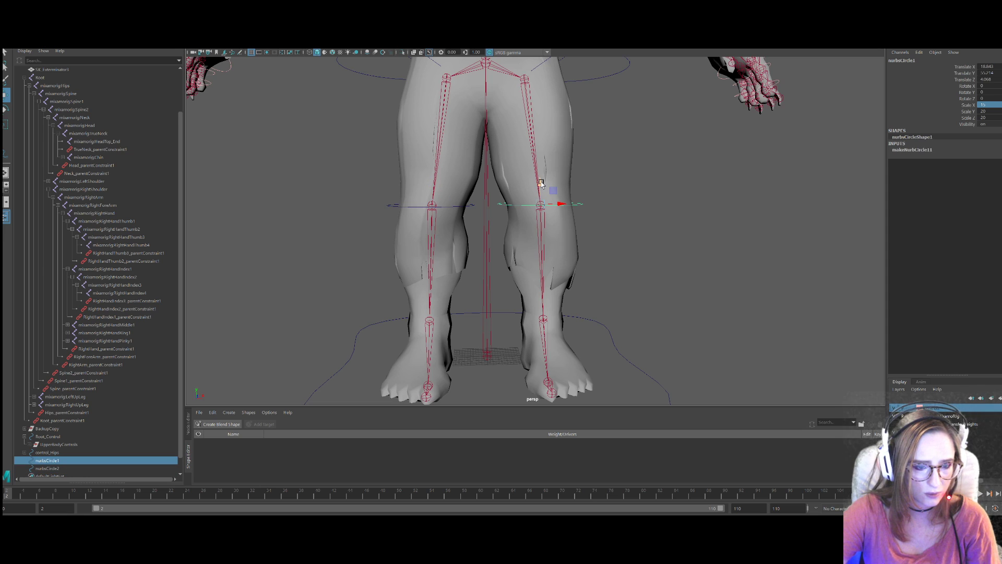
scroll(54, 447, down, 1)
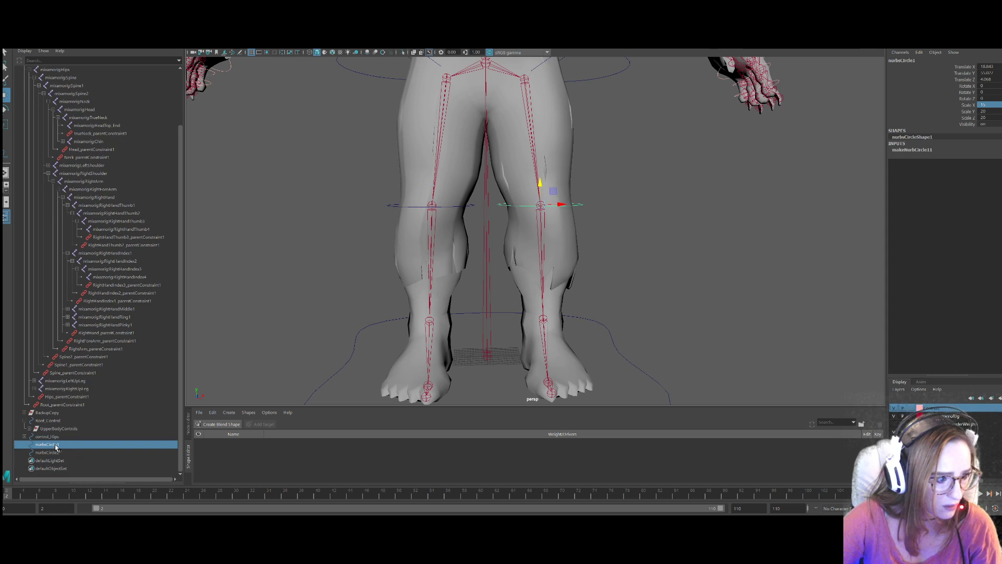
double_click(56, 445)
text(contro)
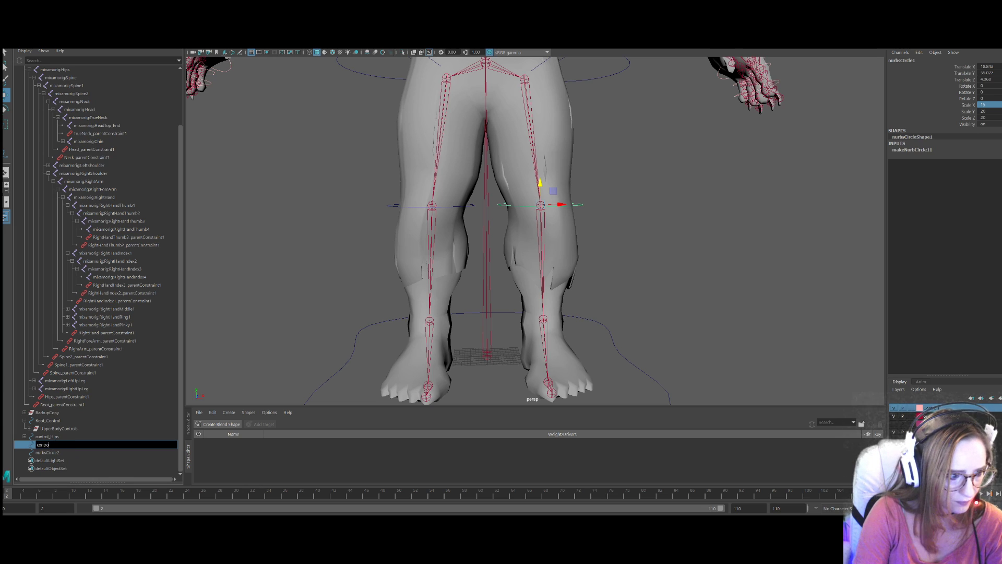
text(l_L_Knee)
key(Return)
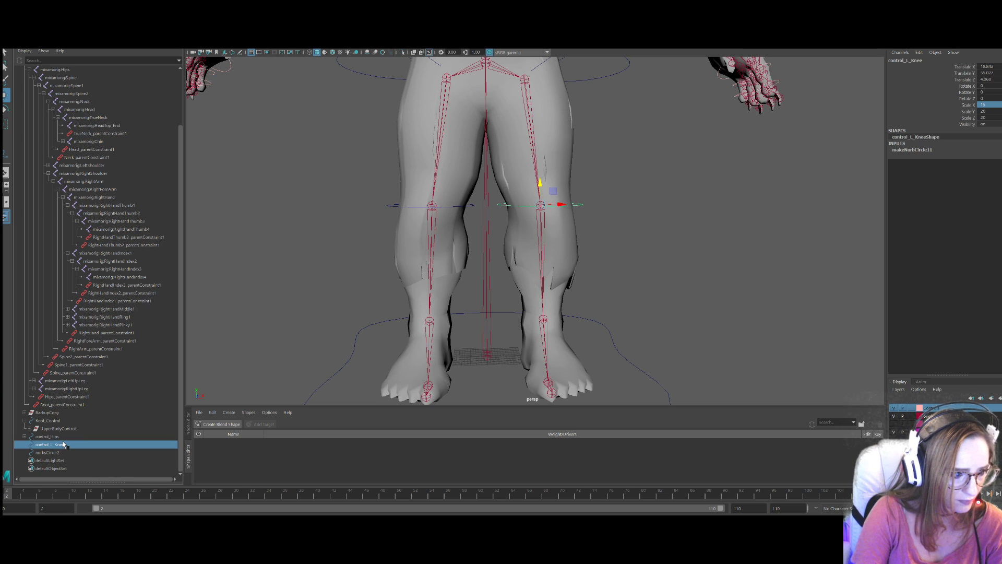
Rename the right knee circle as control_R_Knee.
click(61, 452)
double_click(61, 452)
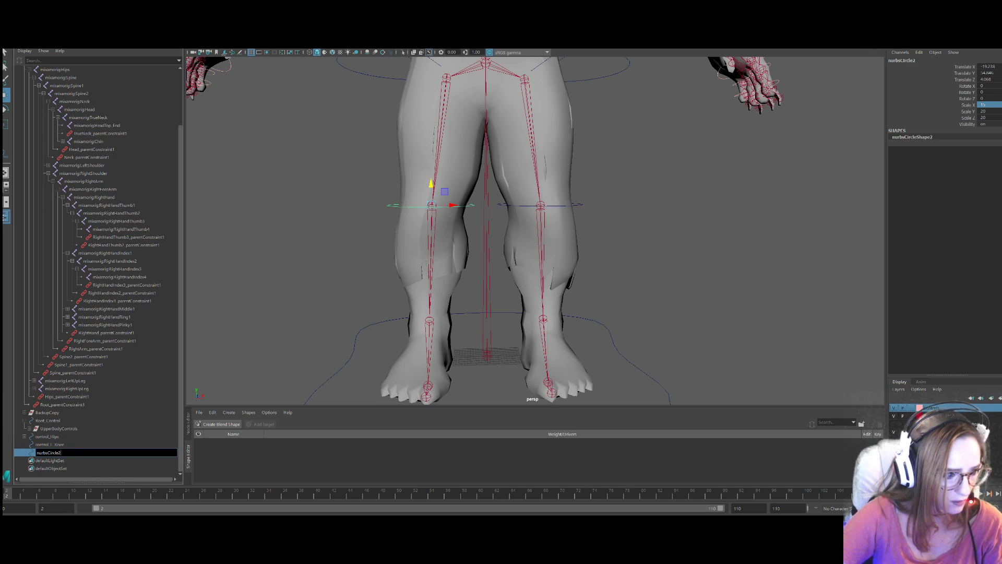
text(co)
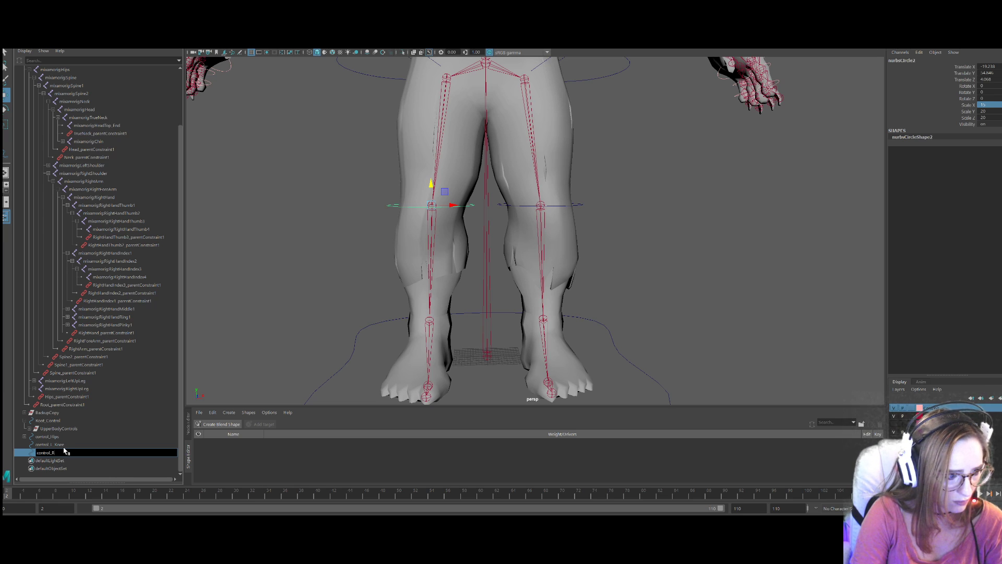
text(ntrol_R_Knee)
key(Return)
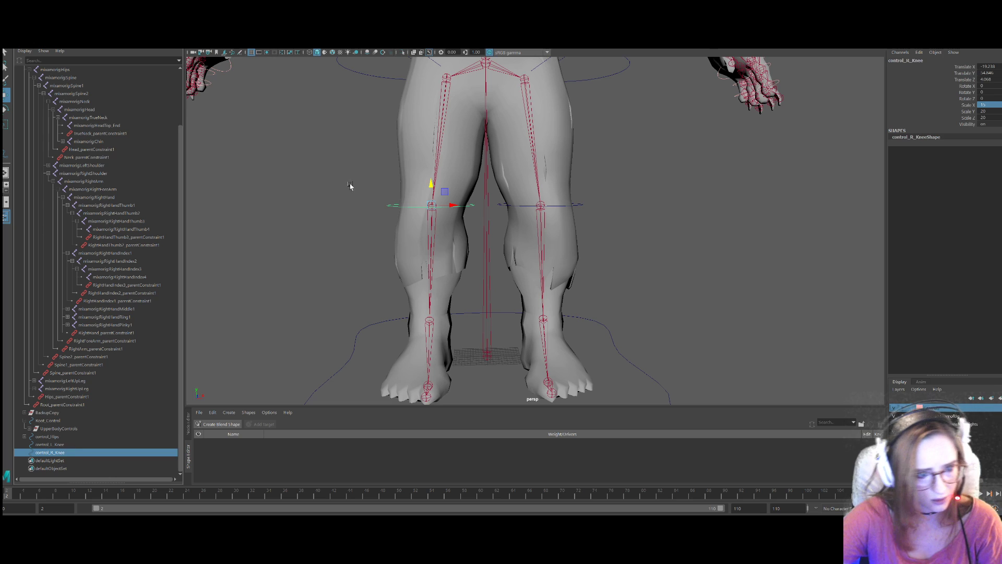
Freeze the transformations of control_L_Knee and control_R_Knee.
alt+drag(498, 247, 651, 235)
click(581, 232)
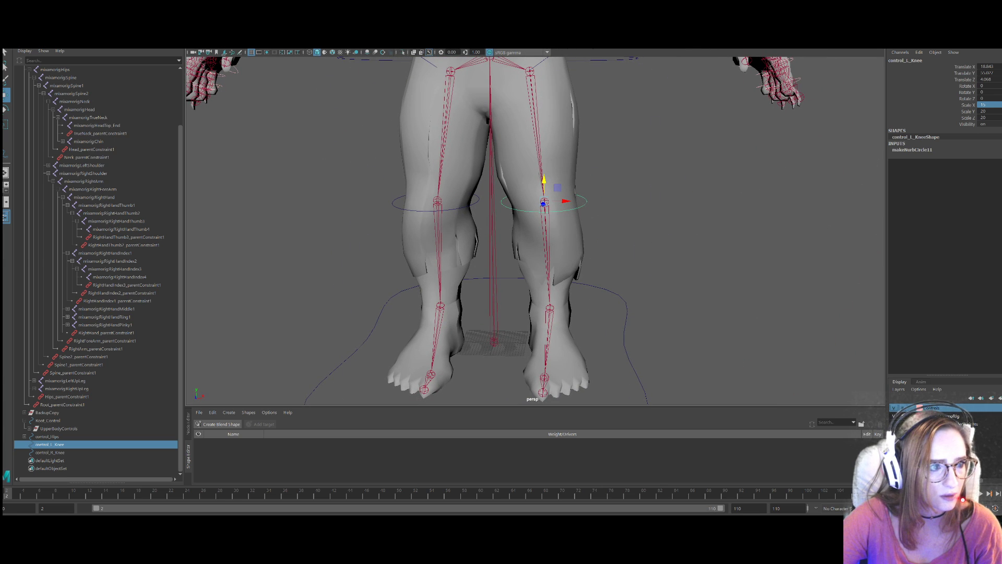
click(70, 2)
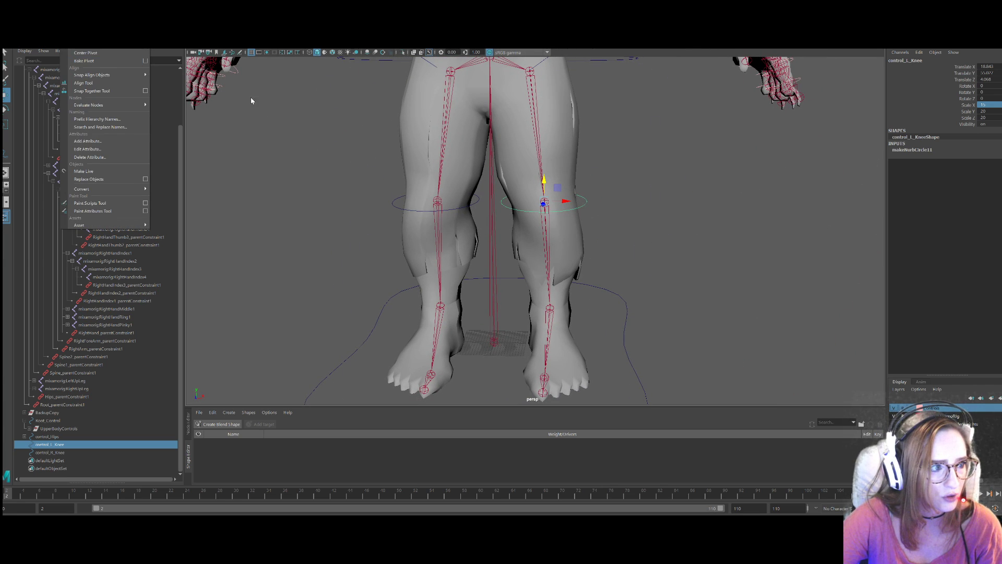
click(96, 30)
click(401, 208)
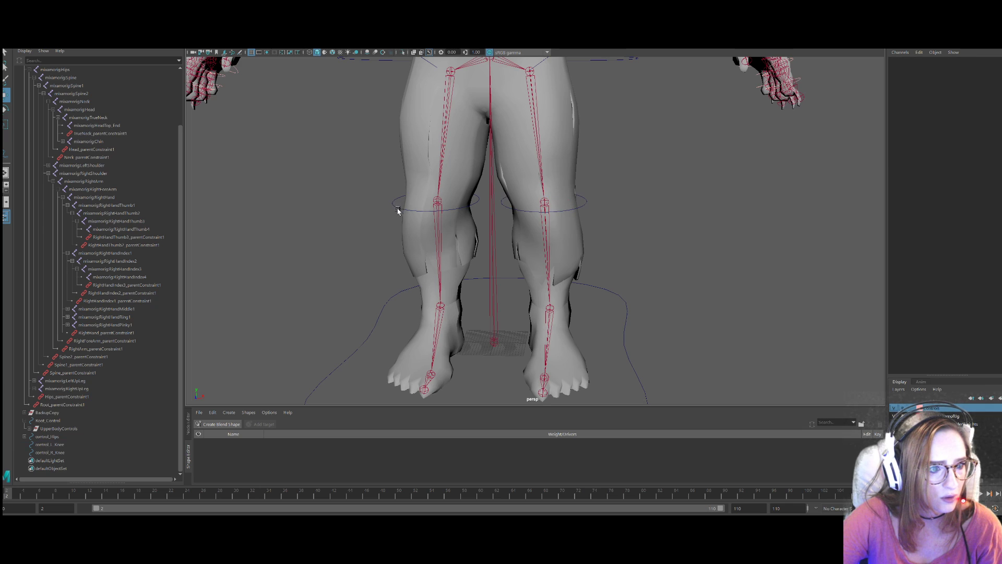
click(70, 2)
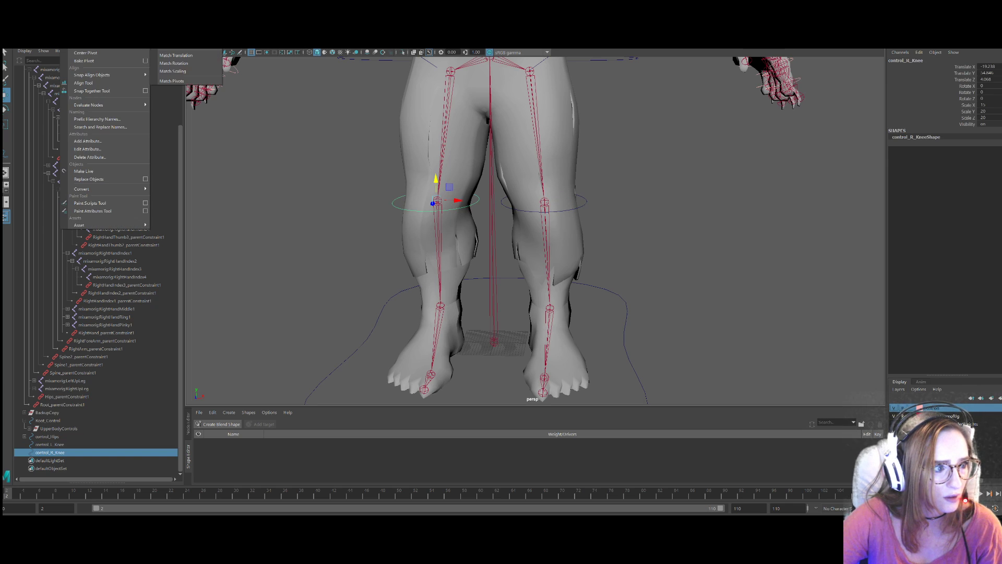
click(96, 30)
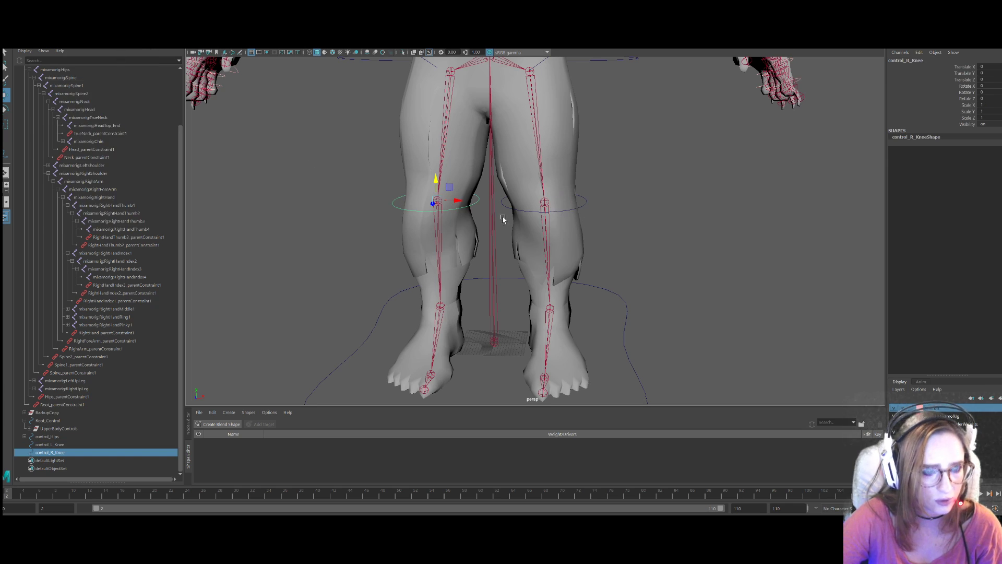
Parent-constrain the right knee joint to control_R_Knee with Maintain Offset on, constraining all rotate axes and no translate axes.
key(q)
click(439, 203)
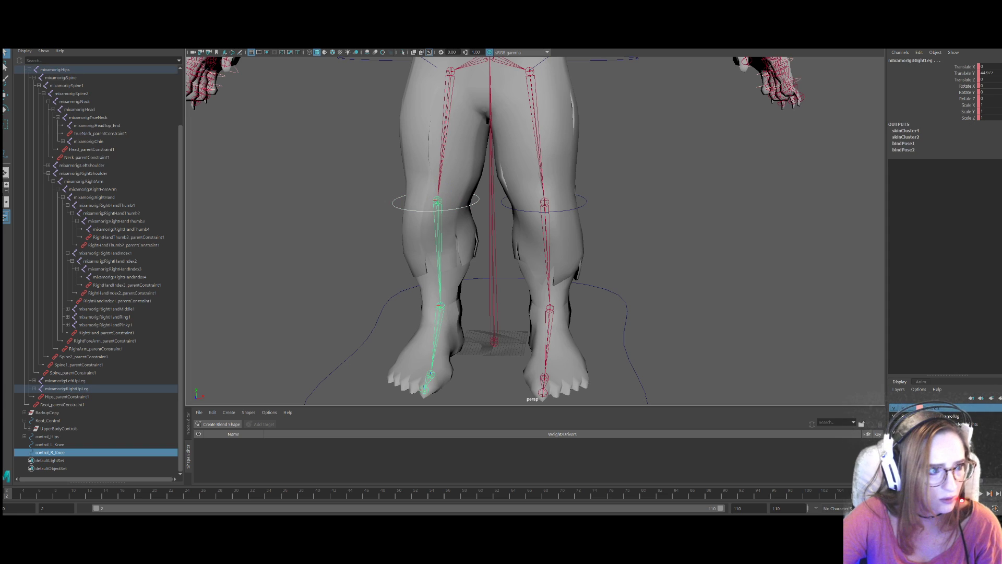
click(197, 2)
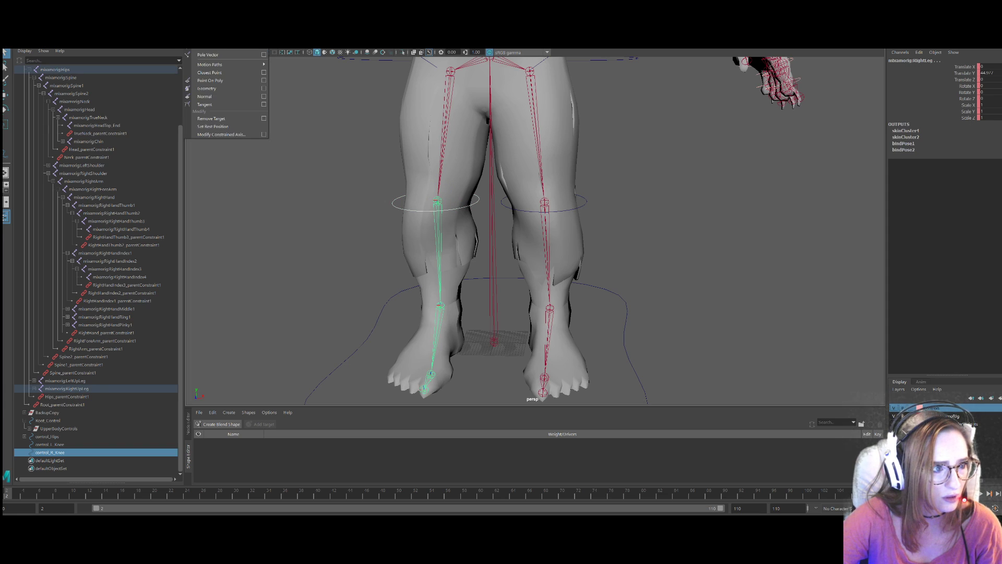
click(264, 14)
click(255, 187)
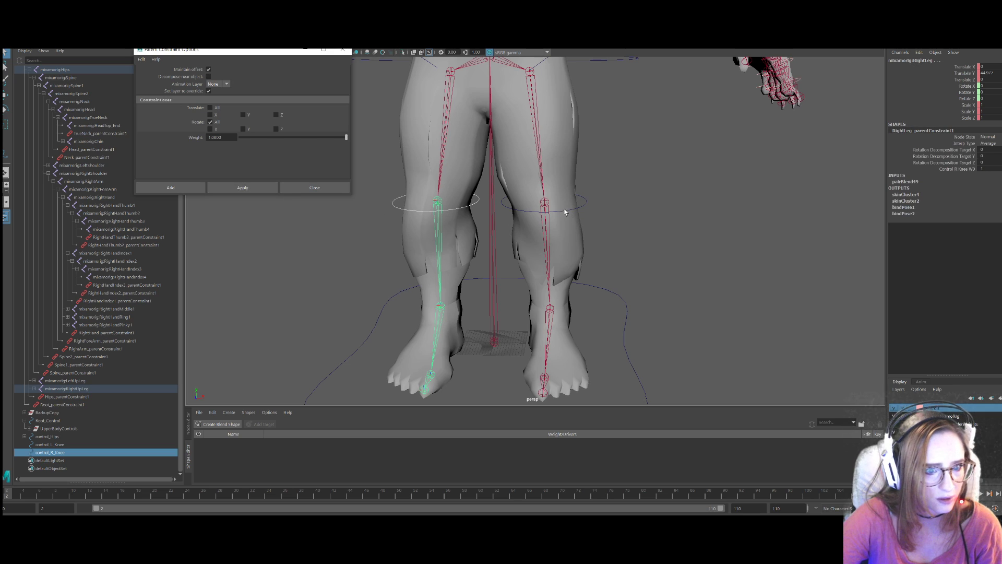
Apply the same rotate-only parent constraint from control_L_Knee to the left knee joint.
click(582, 208)
shift+click(545, 203)
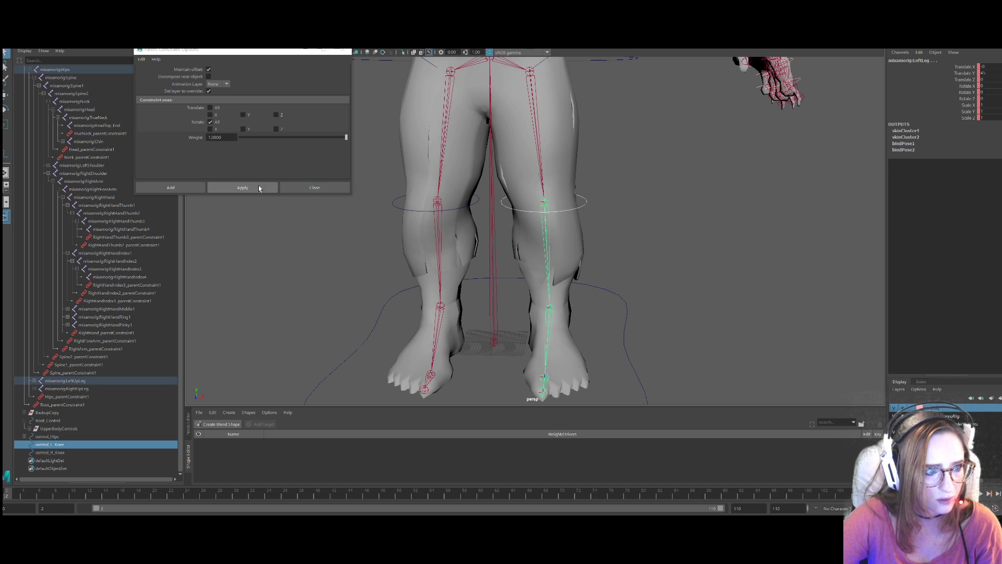
click(243, 188)
Test control_L_Knee by rotating it about X to bend the lower leg, and undo the rotation.
click(581, 208)
key(e)
drag(543, 197, 545, 179)
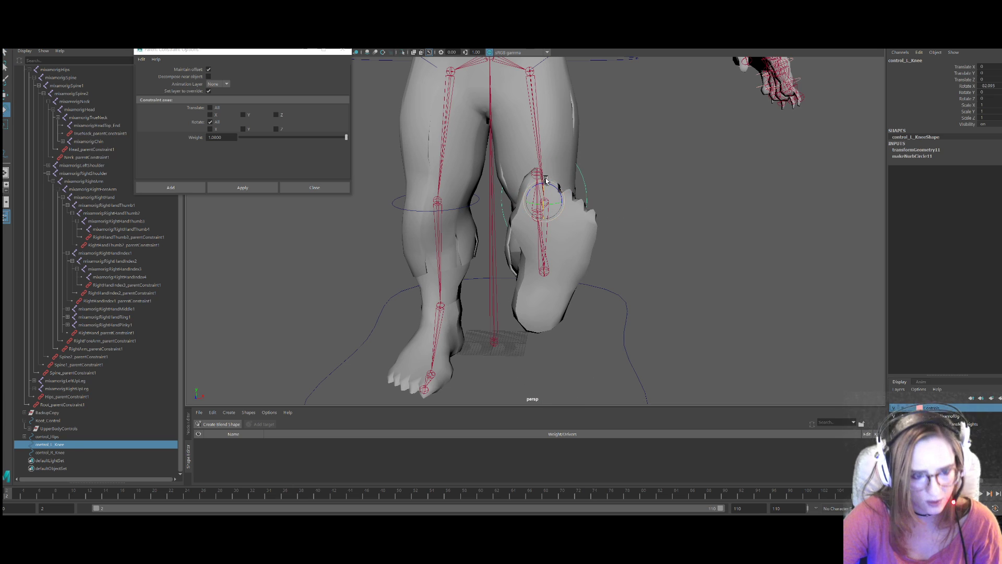
key(ctrl+z)
alt+drag(668, 201, 545, 130)
key(ctrl+z)
Test the leg controls from other angles, undo the test changes and close the parent constraint options.
alt+drag(392, 154, 568, 223)
click(569, 225)
alt+drag(642, 240, 590, 238)
drag(432, 214, 648, 233)
scroll(667, 221, down, 3)
key(ctrl+z)
key(ctrl+z)
click(703, 272)
scroll(661, 270, down, 3)
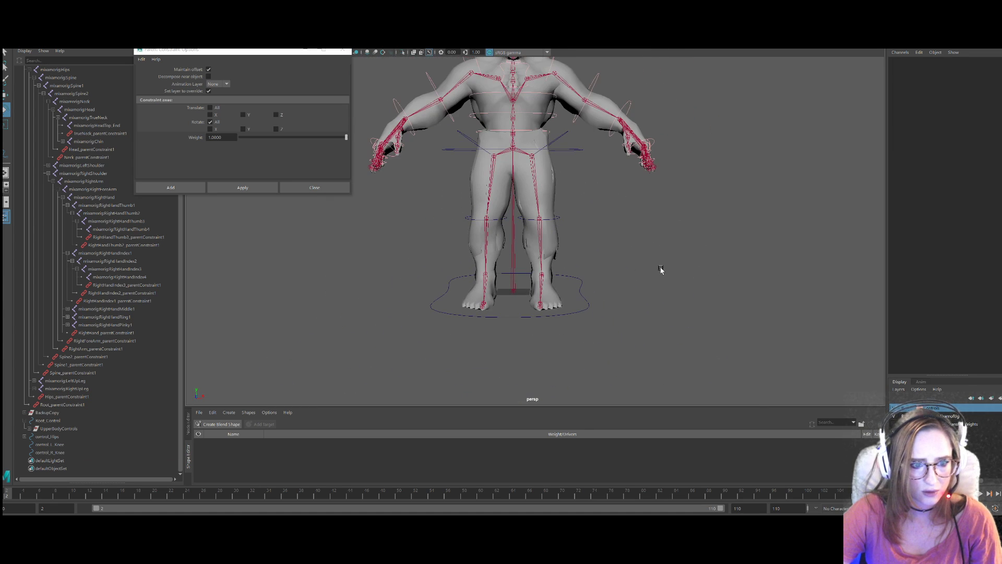
scroll(617, 264, up, 4)
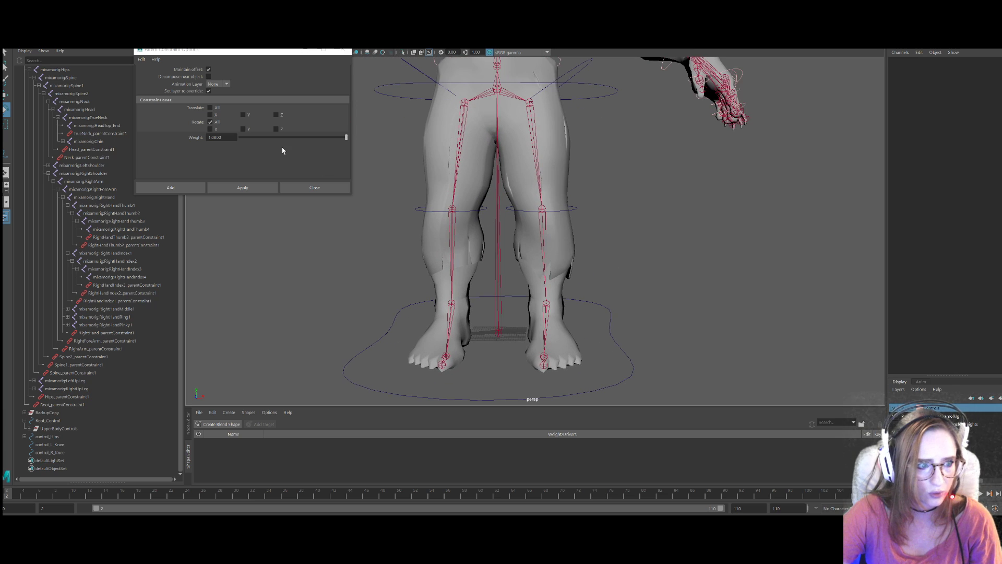
click(314, 187)
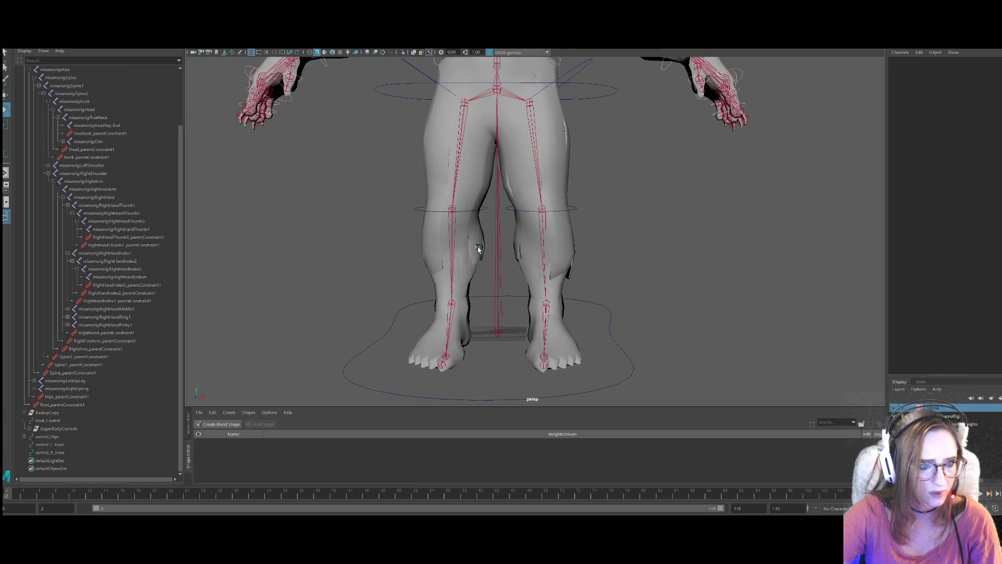
Duplicate both knee control circles and move the copies down onto the ankle joints.
click(479, 213)
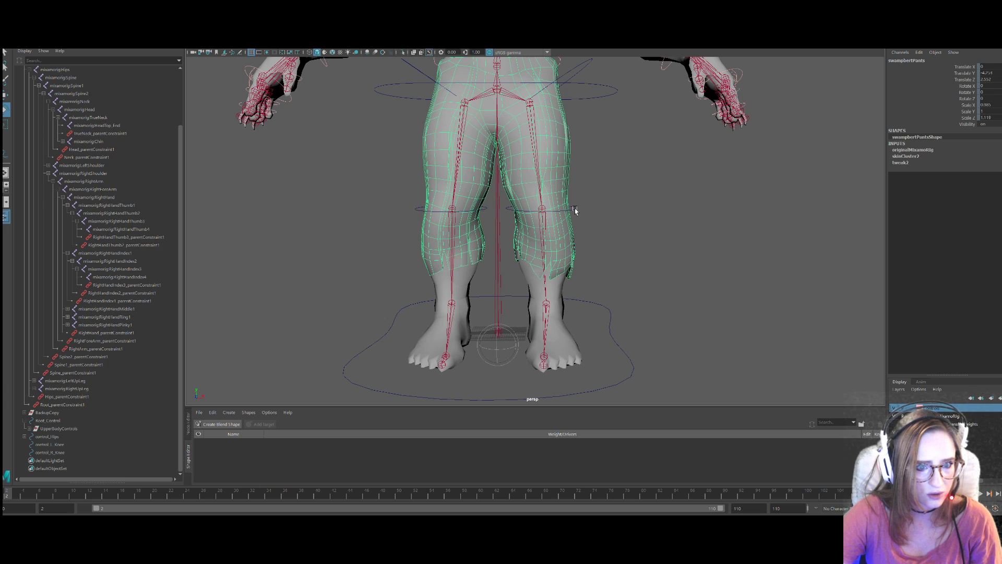
click(574, 209)
shift+click(486, 210)
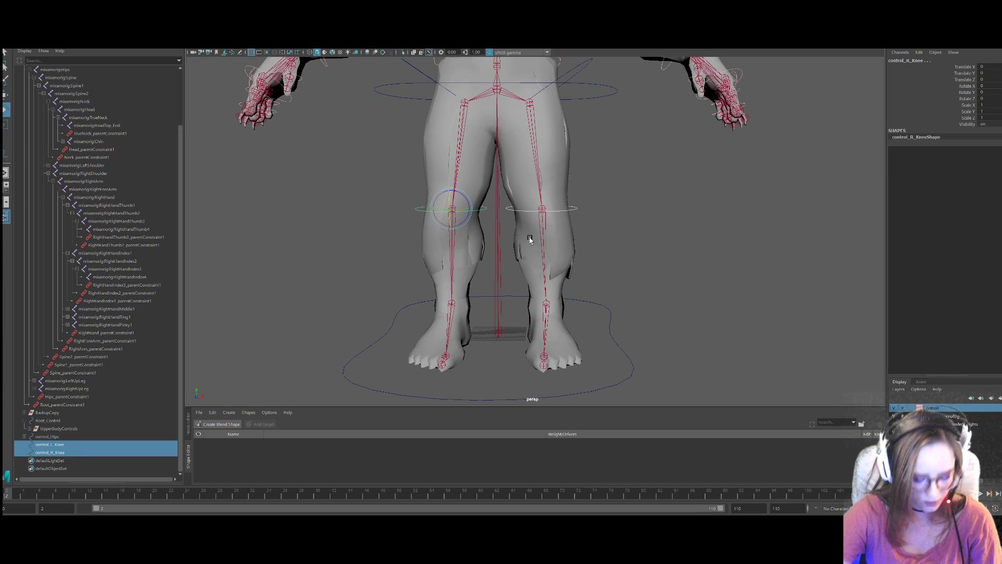
key(ctrl+d)
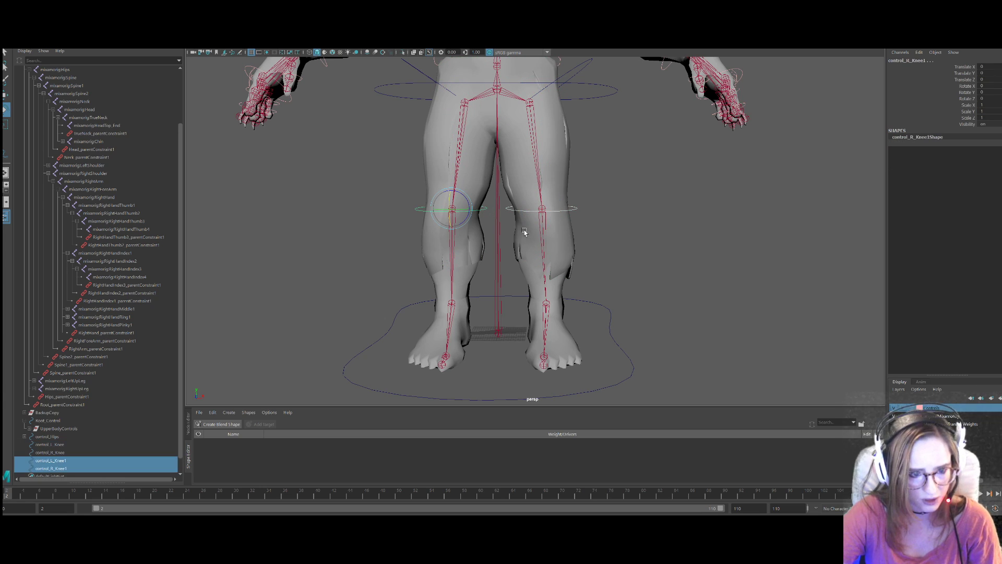
key(w)
drag(459, 189, 494, 308)
alt+drag(639, 315, 472, 312)
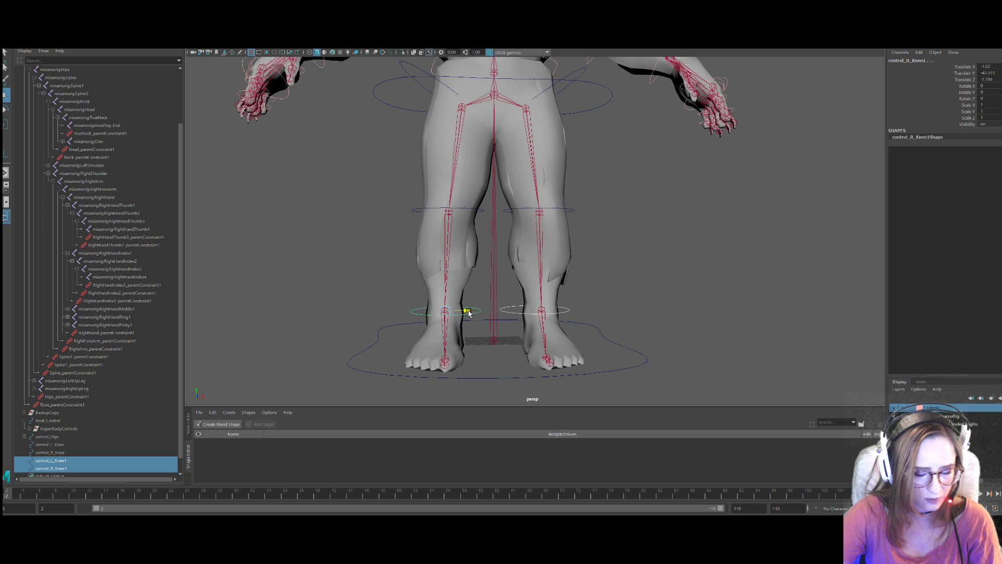
Nudge the left and right ankle circles along X to centre each one on its ankle joint.
click(411, 321)
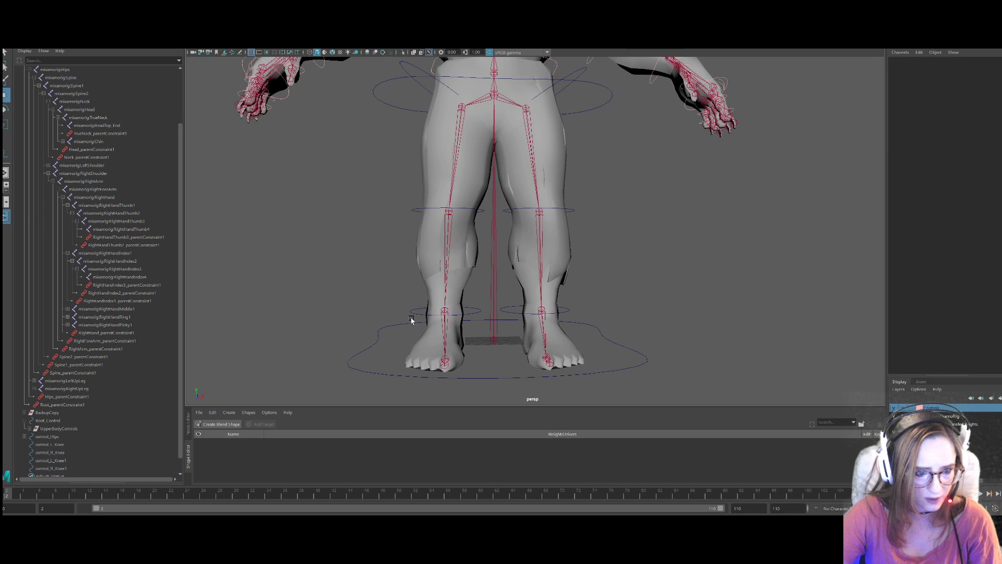
click(514, 313)
drag(559, 307, 560, 307)
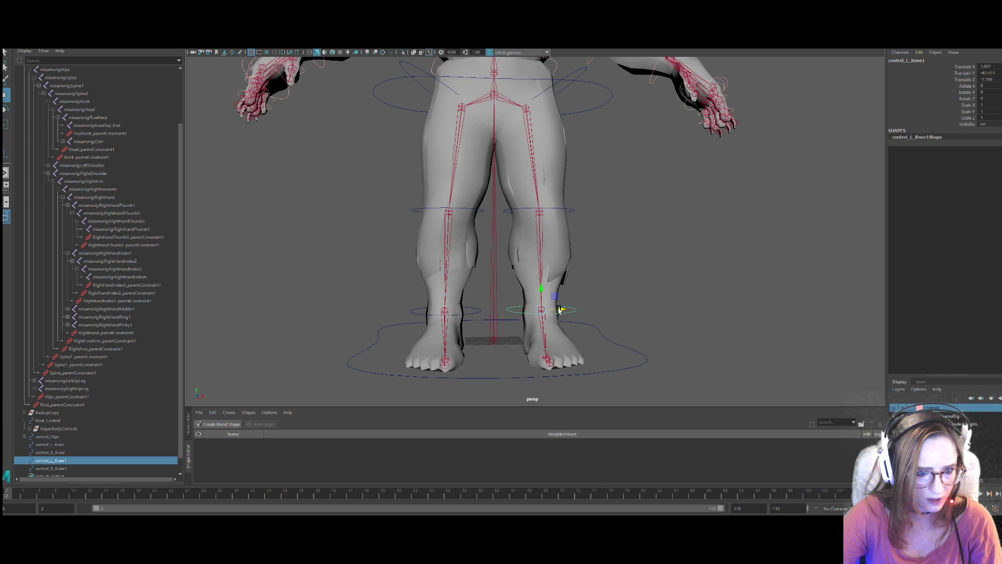
click(472, 314)
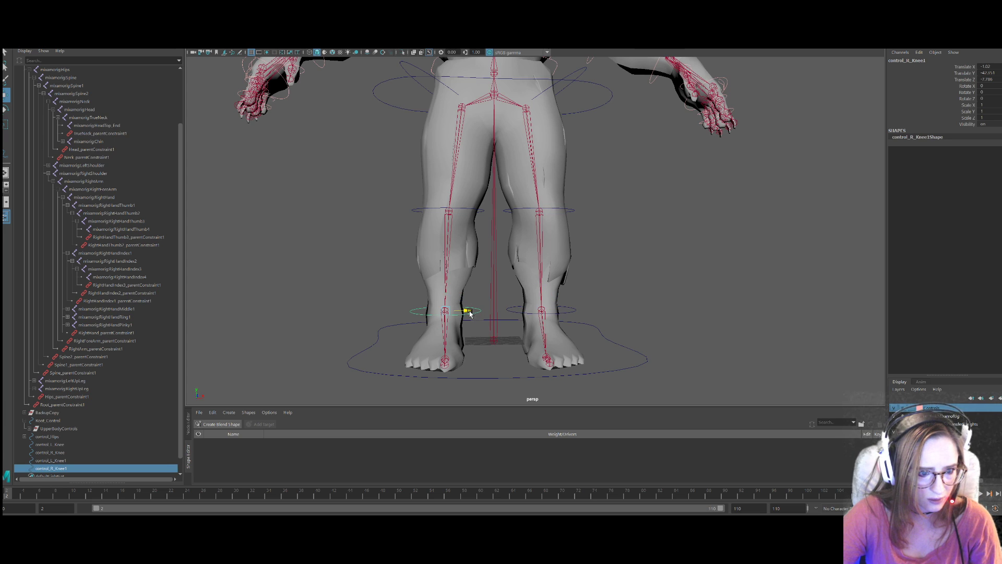
drag(469, 313, 468, 314)
Examine how the ankle circles line up with the ankle joints from the side and front.
alt+drag(407, 331, 476, 335)
alt+drag(585, 319, 494, 325)
click(585, 315)
alt+drag(634, 323, 605, 323)
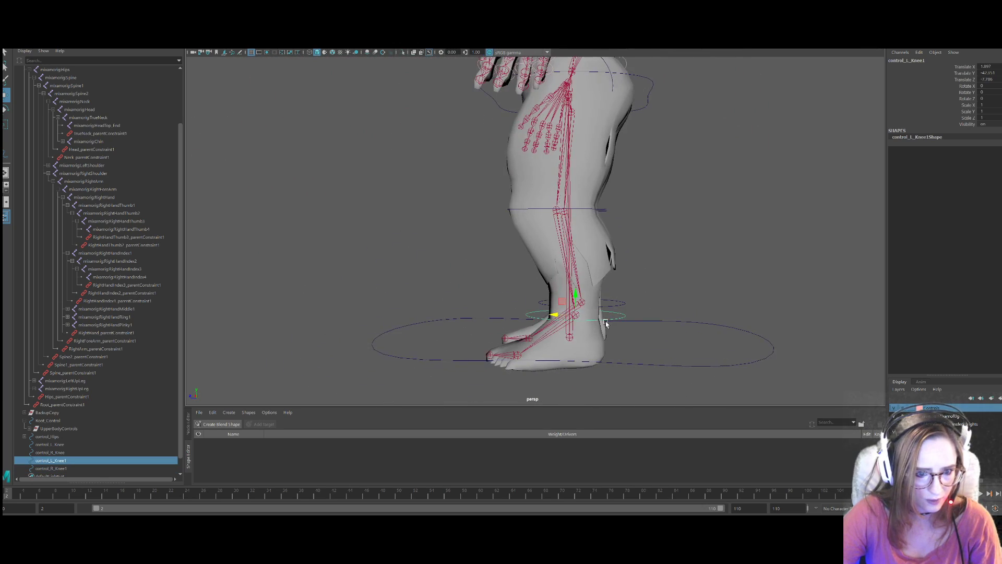
alt+drag(482, 310, 553, 320)
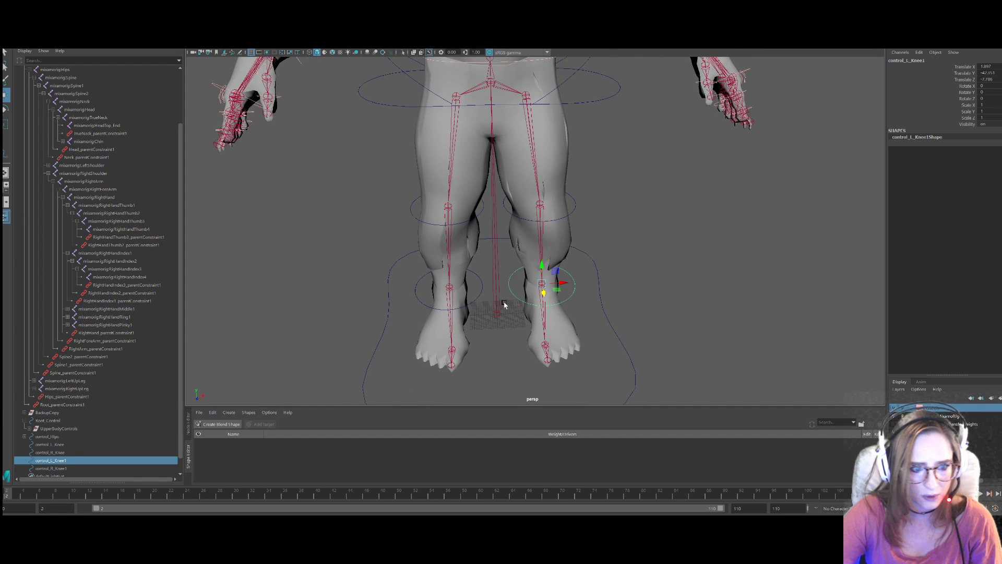
click(476, 301)
alt+drag(569, 293, 610, 306)
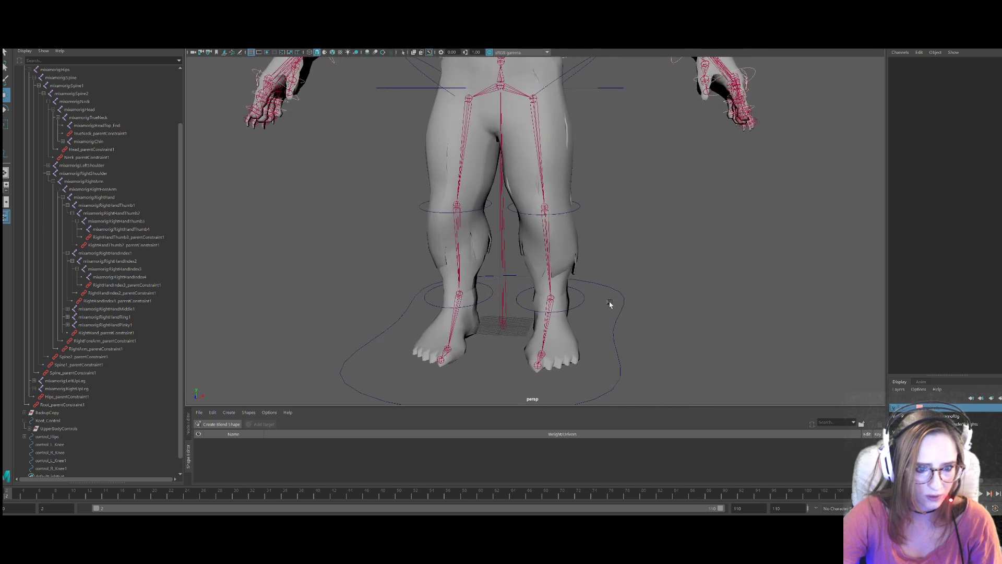
Set Scale X of the left ankle circle to 0.8.
click(583, 303)
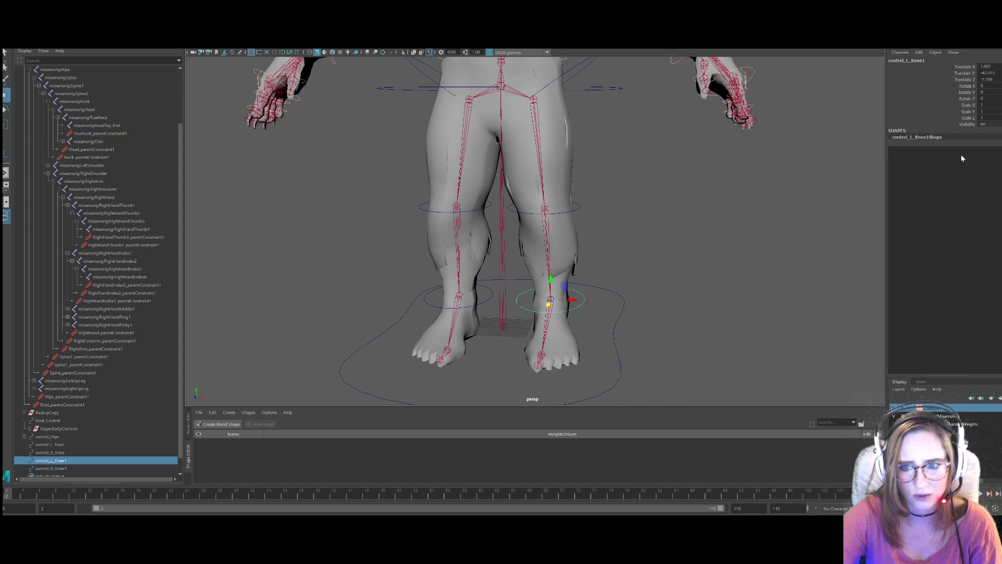
click(983, 105)
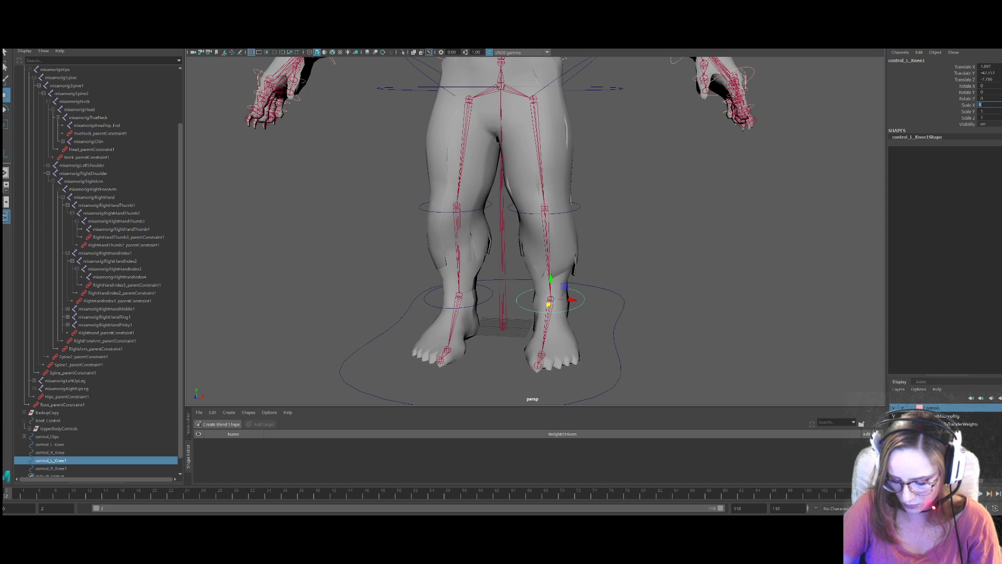
key(Return)
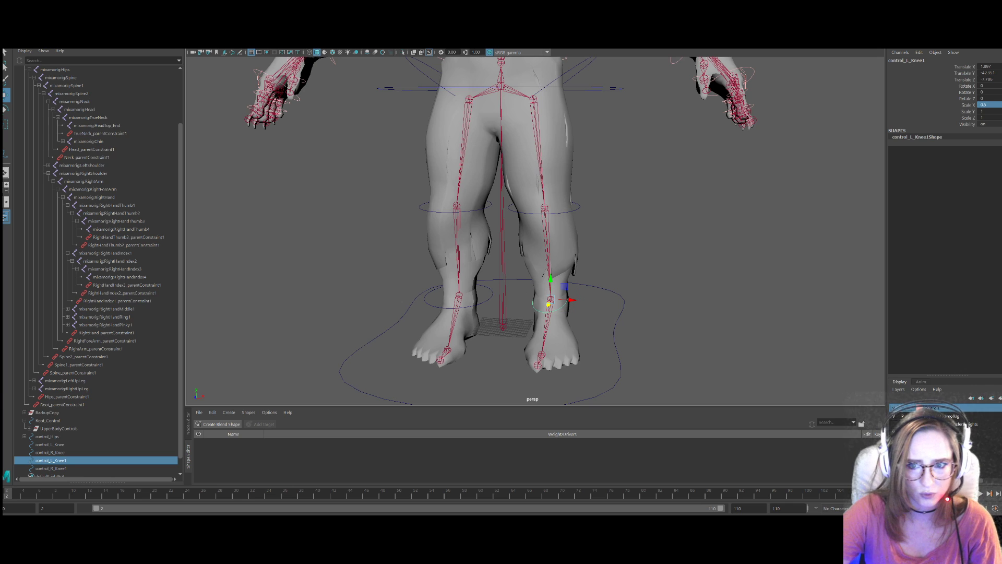
click(982, 105)
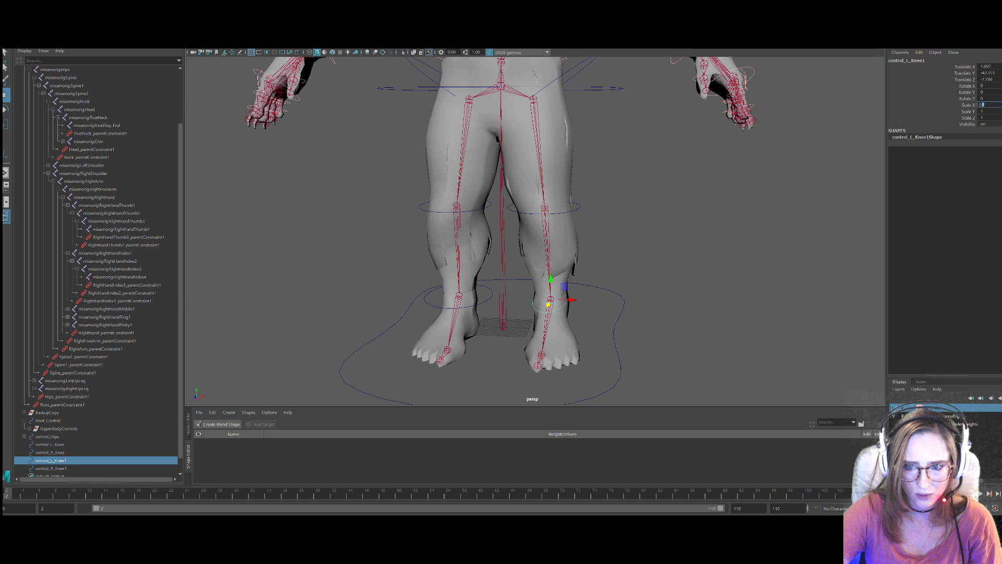
text(0.8)
key(Return)
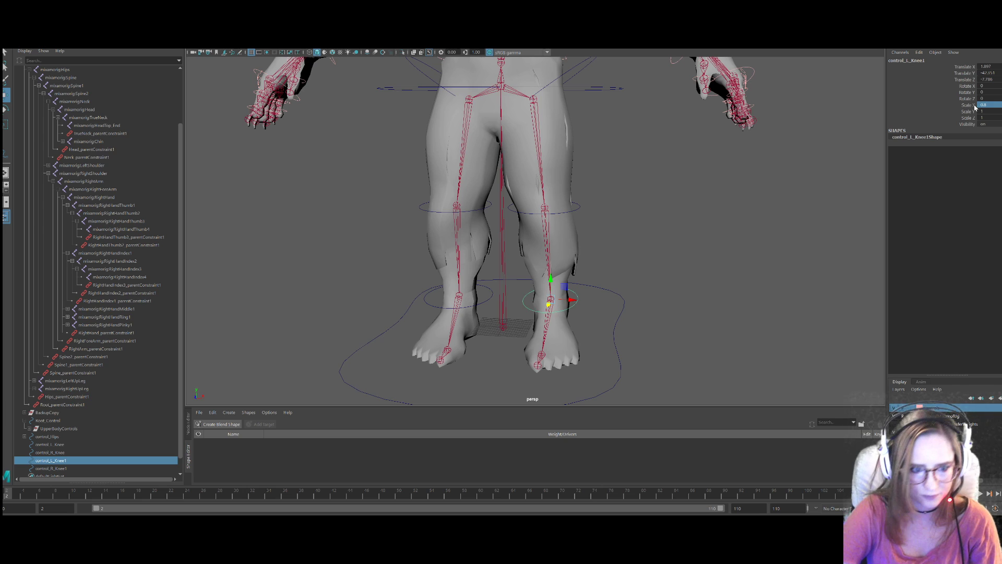
Set Scale X of the right ankle circle to 0.8.
alt+drag(640, 239, 652, 261)
click(481, 295)
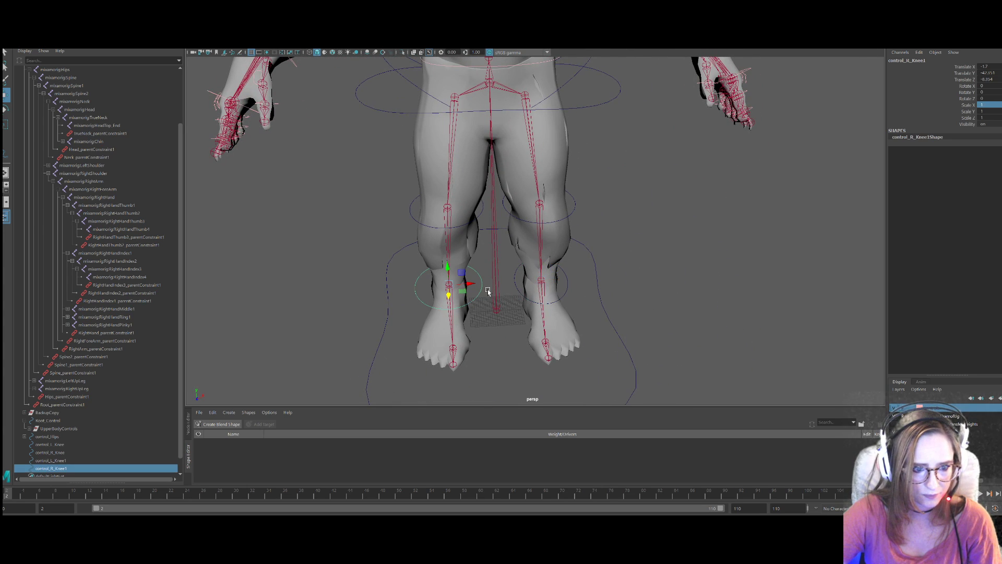
click(986, 105)
text(0.8)
key(Return)
alt+drag(731, 247, 633, 269)
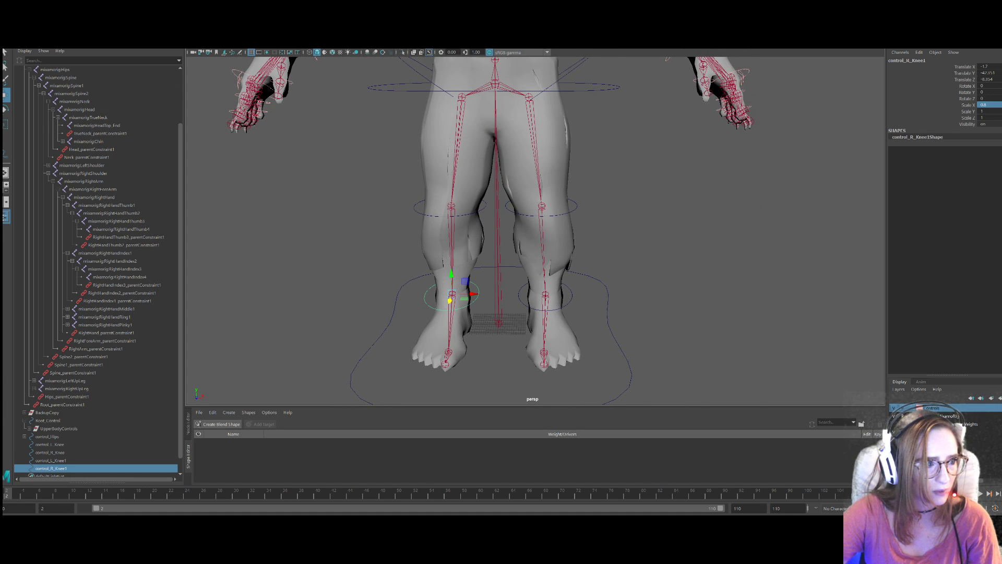
Freeze the transformations of the right and left ankle circles.
click(70, 1)
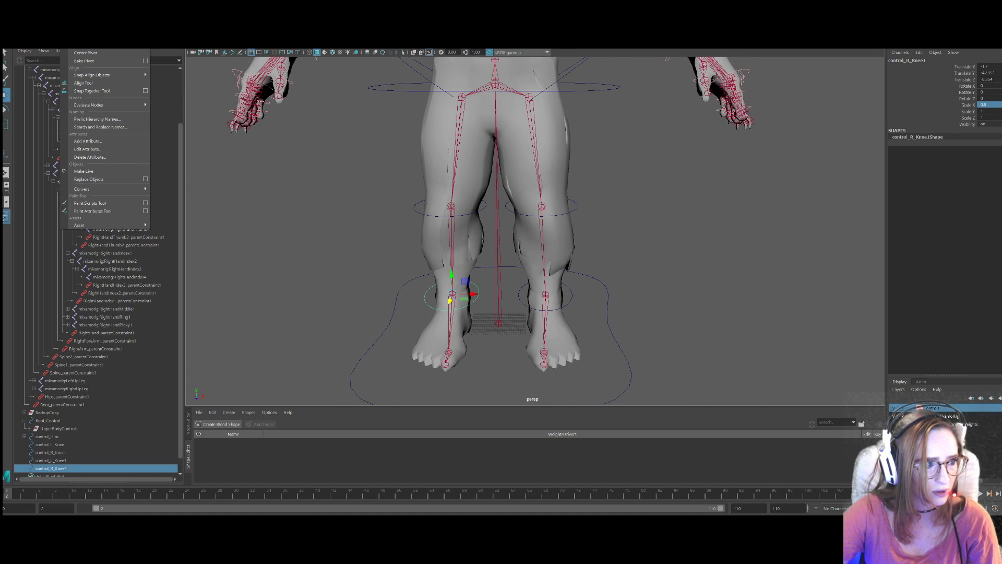
click(95, 38)
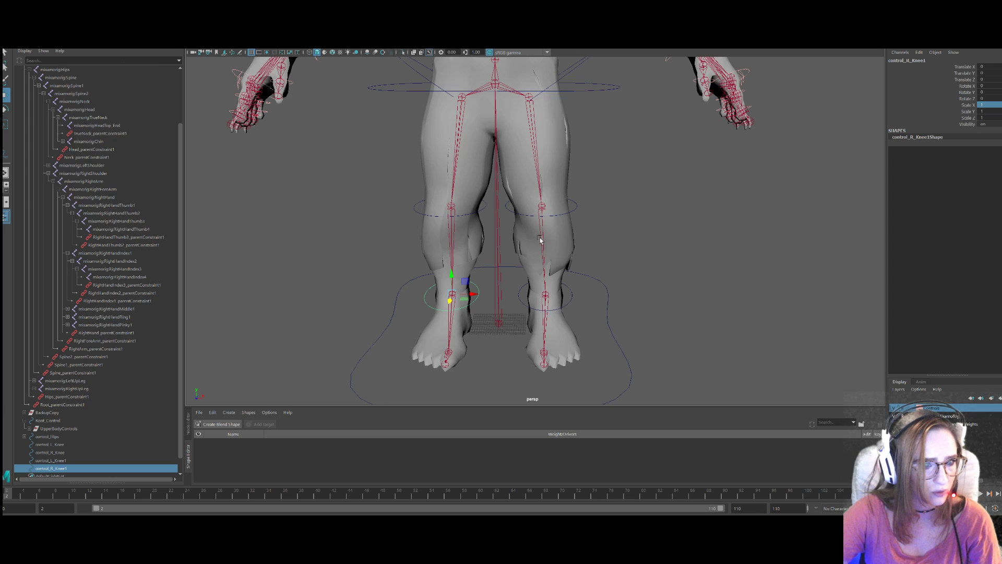
click(572, 304)
click(71, 7)
click(95, 39)
Rename the left ankle circle as control_L_Ankle.
scroll(55, 454, down, 2)
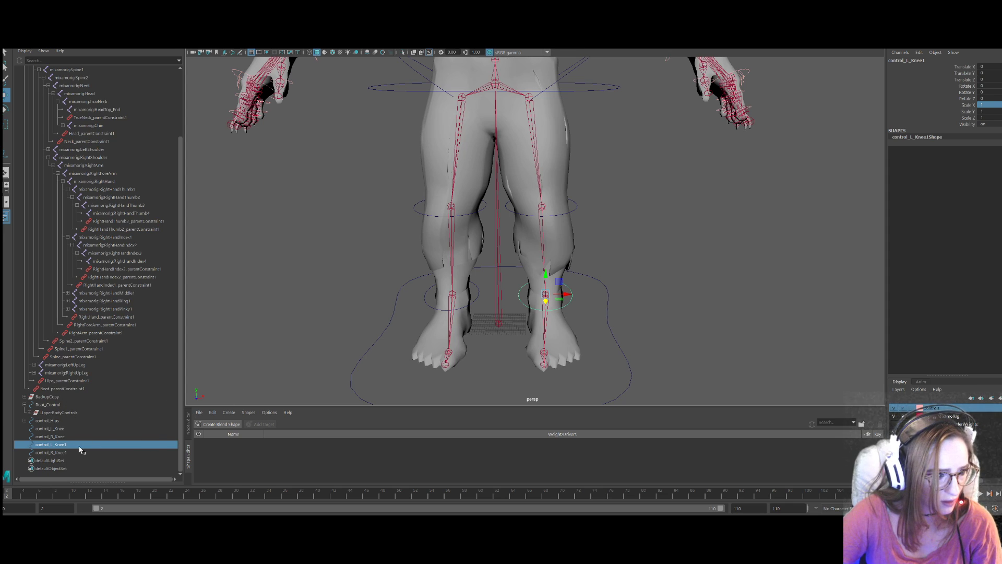
double_click(80, 444)
drag(59, 445, 64, 445)
click(65, 445)
key(BackSpace)
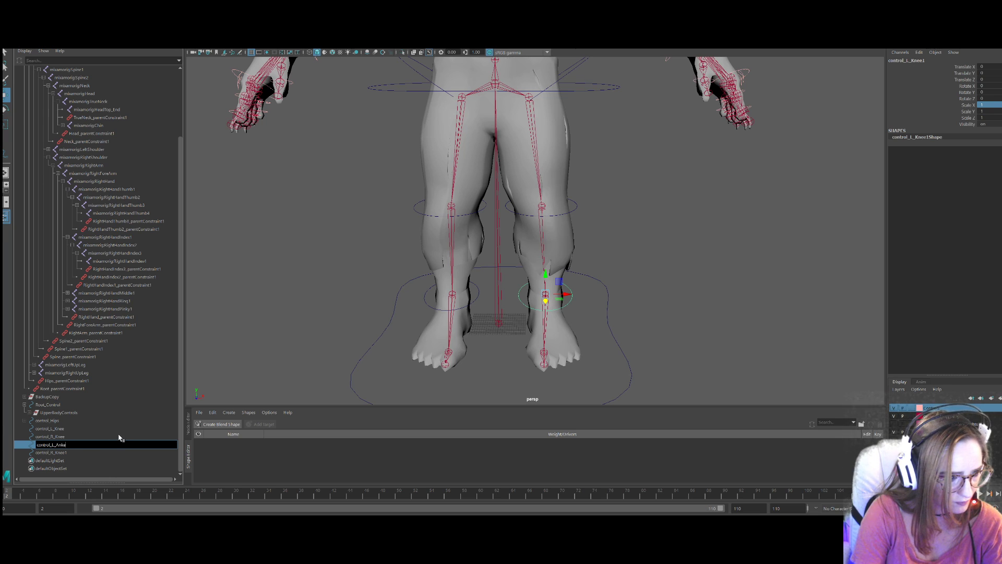
key(Return)
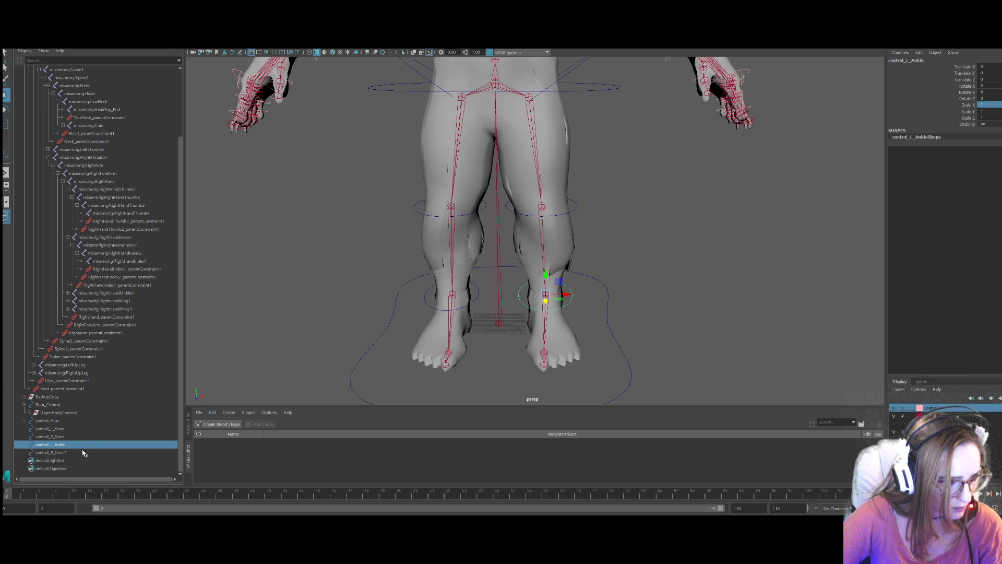
Rename the right ankle circle as control_R_Ankle.
double_click(64, 452)
click(65, 453)
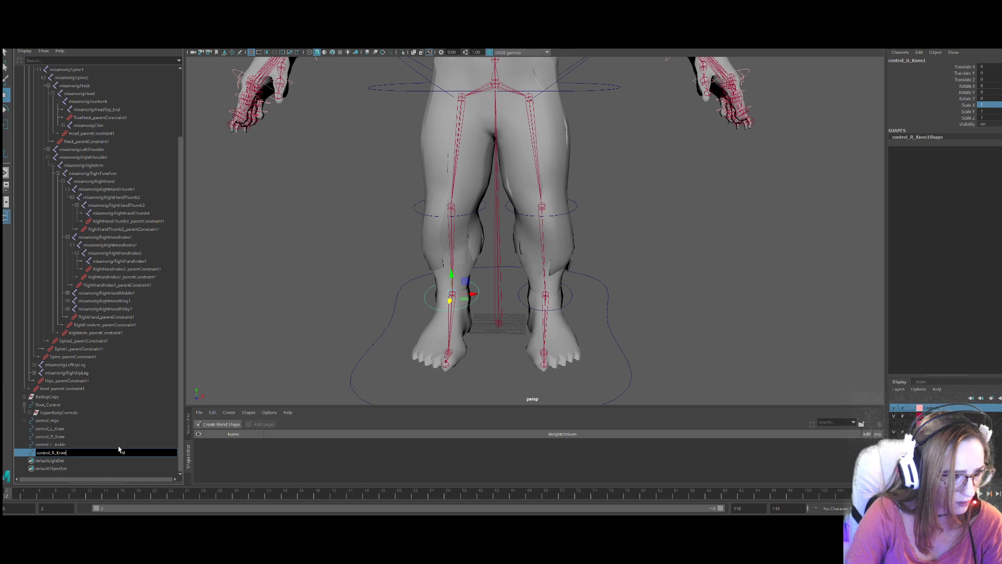
text(Ankle)
key(Return)
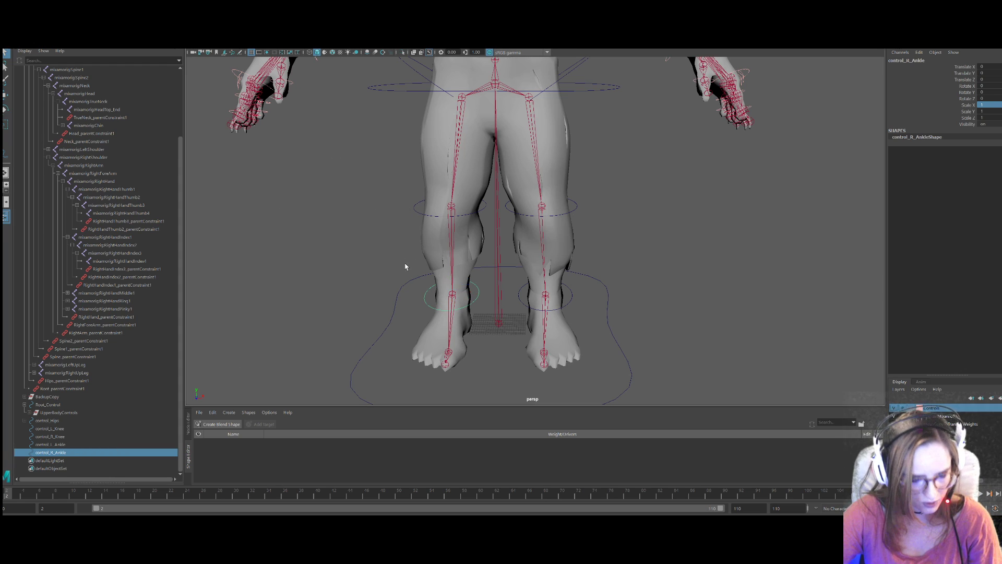
Parent-constrain the right and left foot joints to their ankle controls, constraining rotation only with the offset maintained.
click(453, 295)
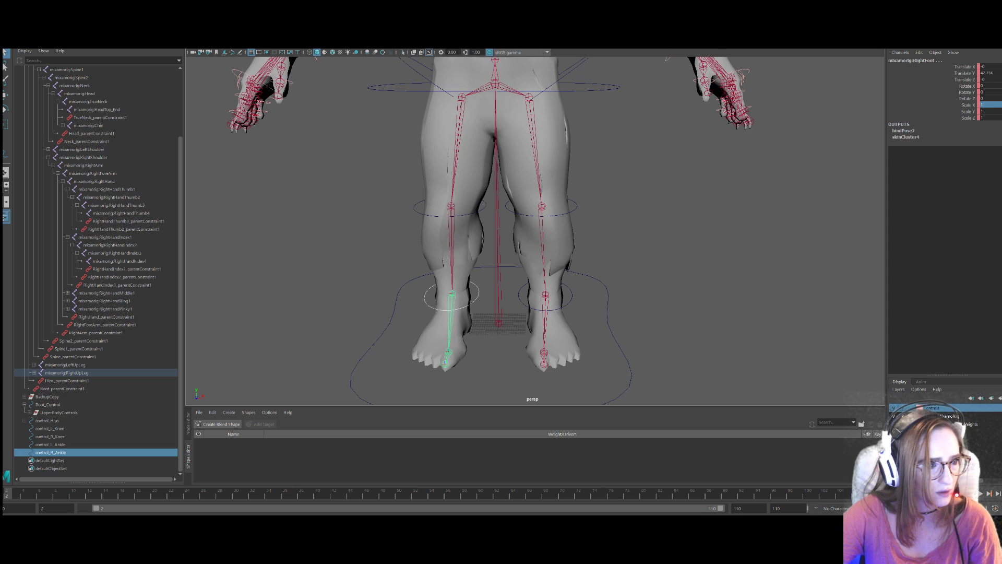
click(263, 15)
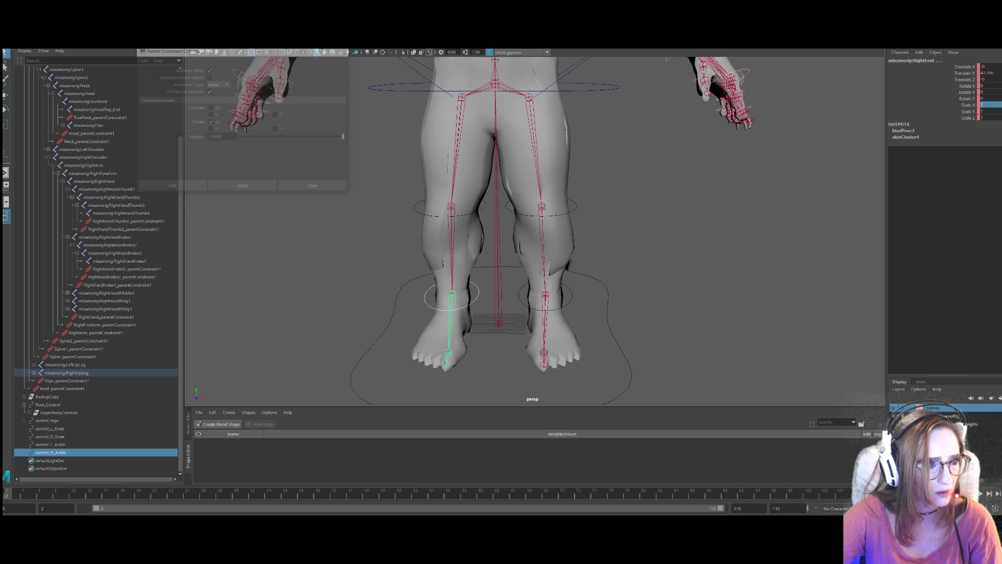
click(252, 191)
click(570, 306)
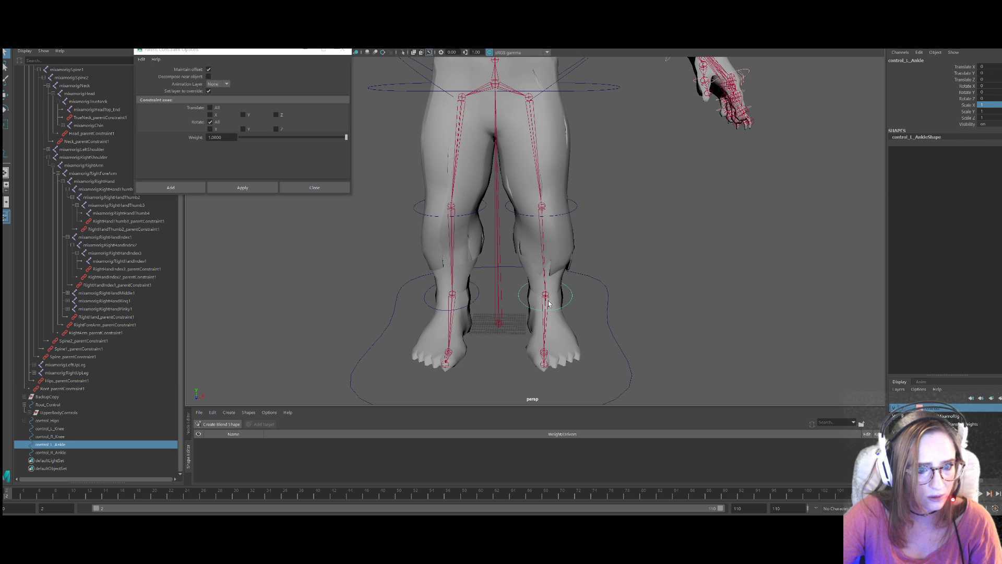
shift+click(545, 296)
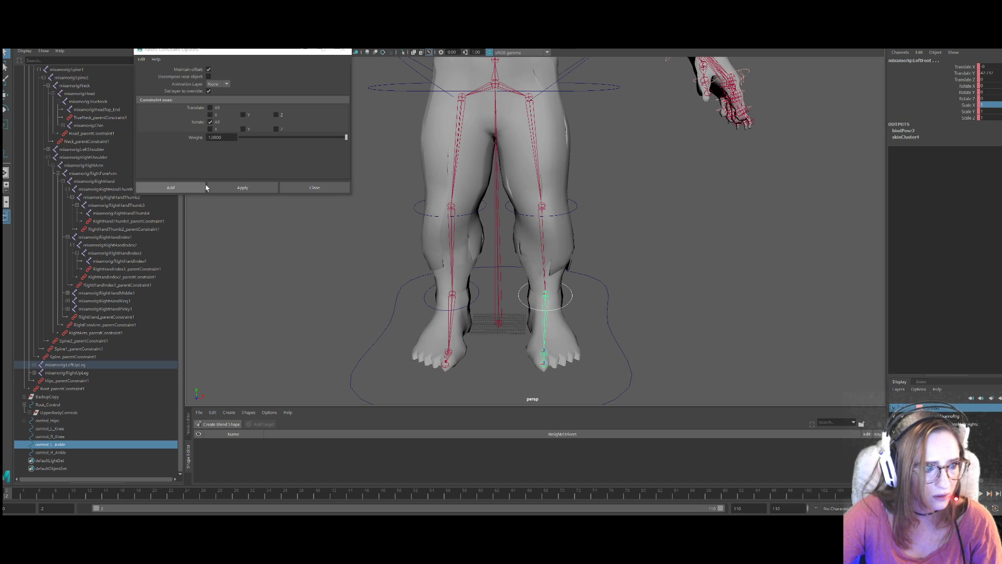
click(239, 189)
Test-rotate the left and right ankle controls to check the constraints, undoing each rotation.
click(567, 307)
key(e)
drag(546, 287, 542, 304)
key(ctrl+z)
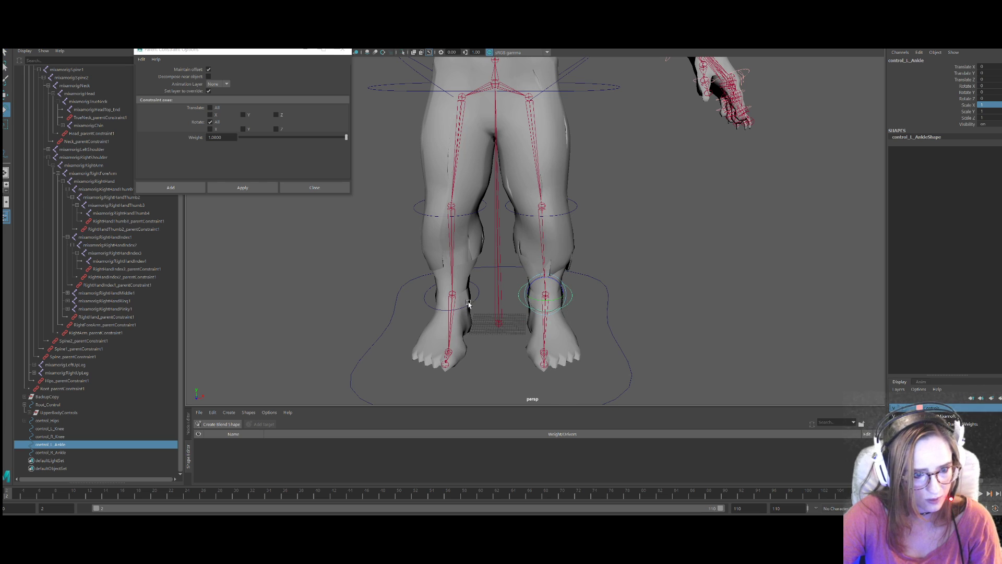
click(477, 299)
drag(452, 284, 453, 293)
key(ctrl+z)
alt+drag(510, 269, 394, 250)
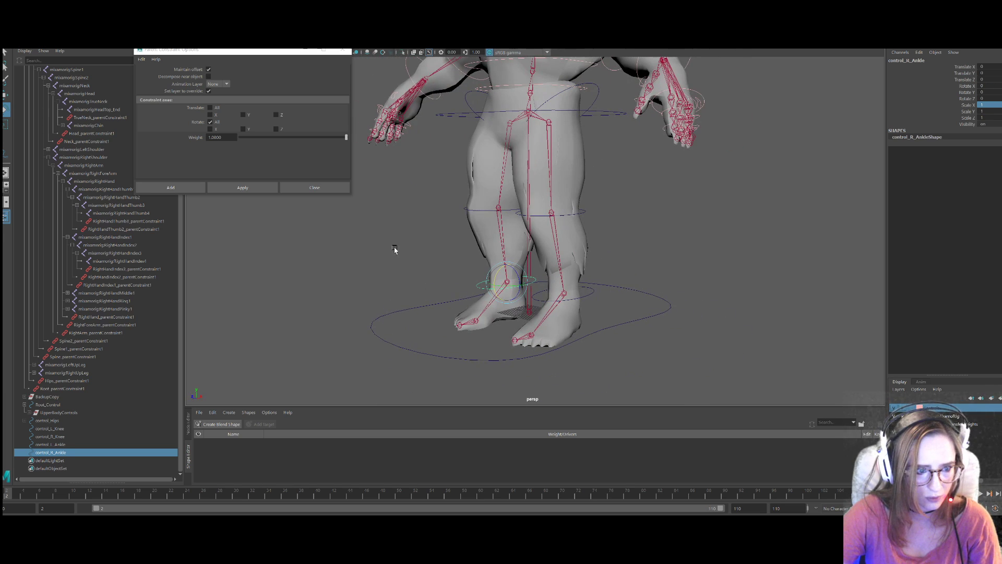
Close the parent constraint options and save the scene.
click(336, 189)
click(10, 2)
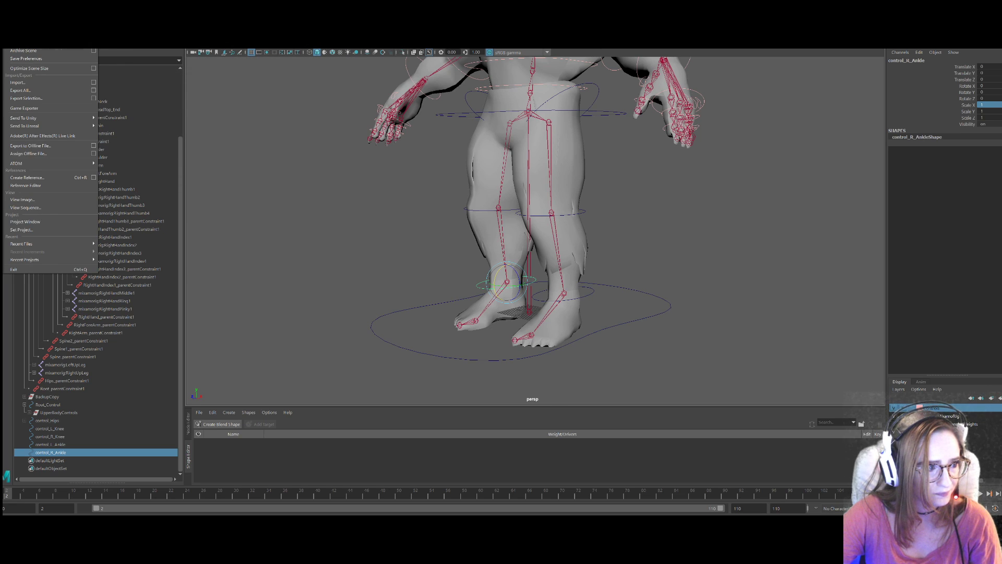
click(23, 27)
click(495, 273)
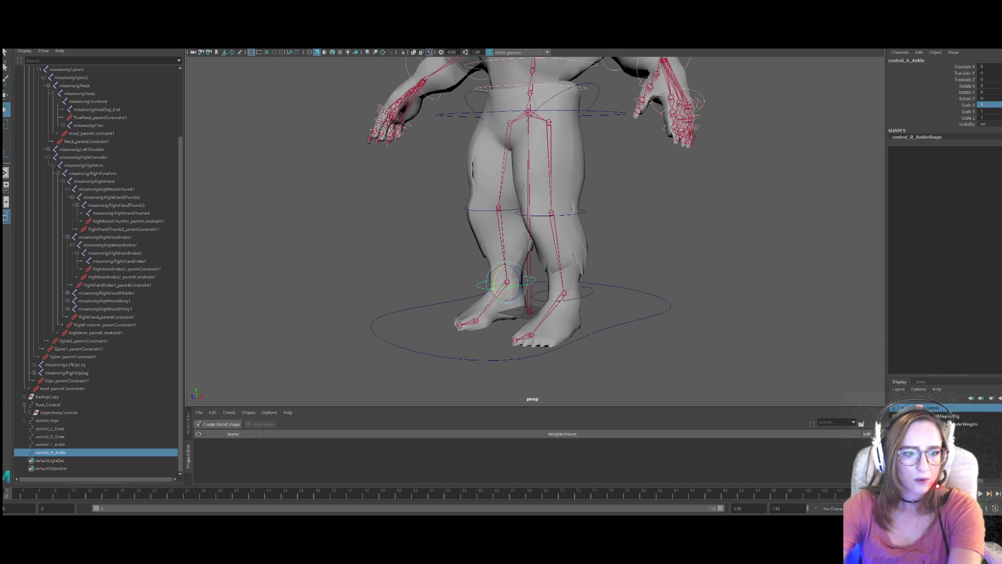
Duplicate both ankle controls and move the copies down and forward to the front of the feet.
alt+drag(699, 183, 679, 230)
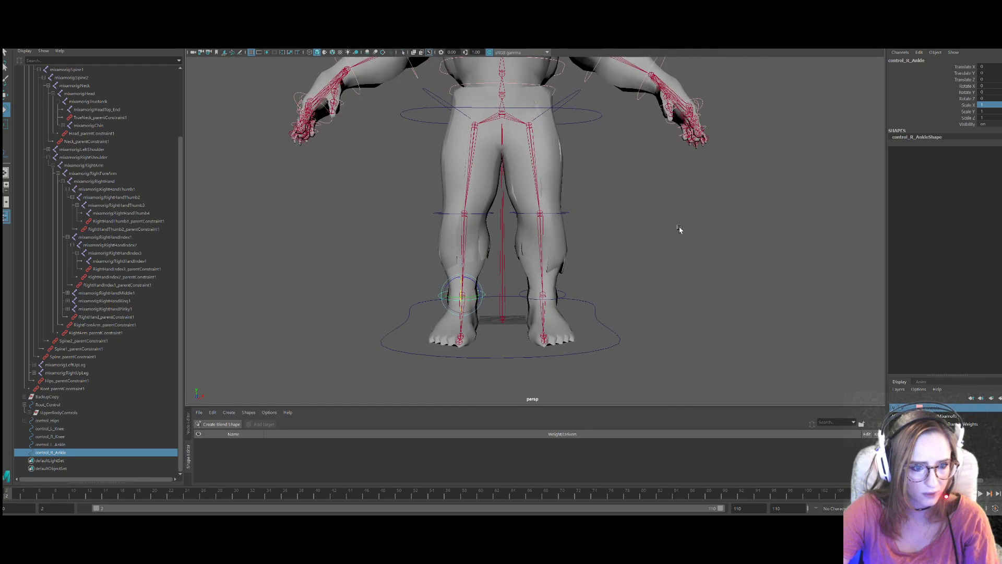
scroll(684, 232, up, 4)
alt+middle_drag(690, 233, 705, 108)
alt+drag(617, 209, 641, 216)
click(591, 210)
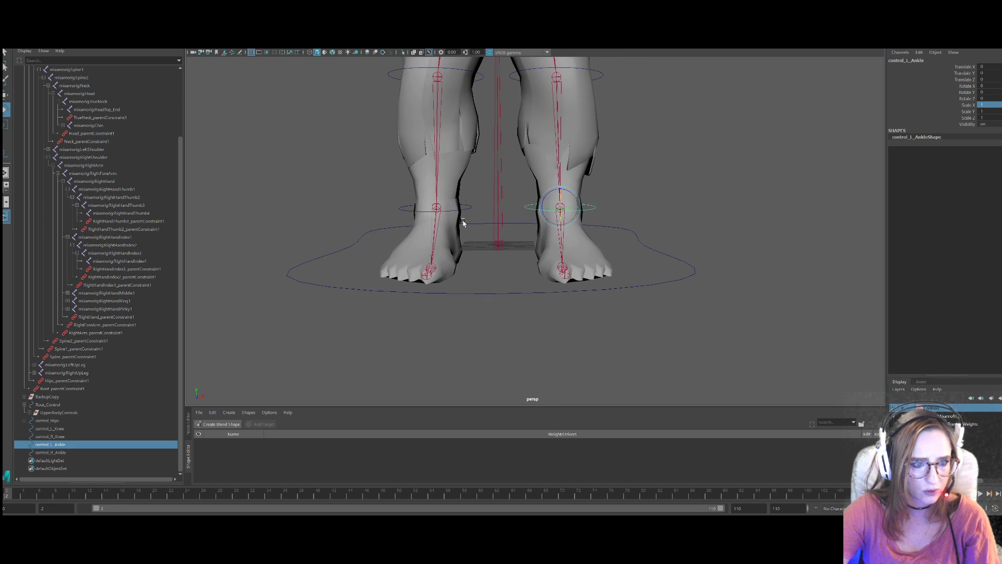
shift+click(460, 209)
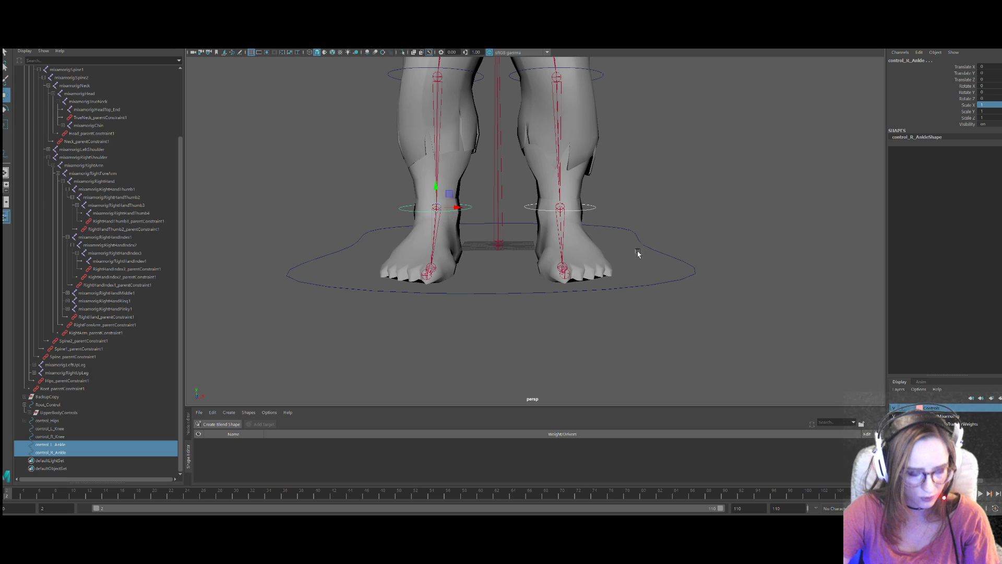
key(ctrl+d)
drag(435, 189, 594, 273)
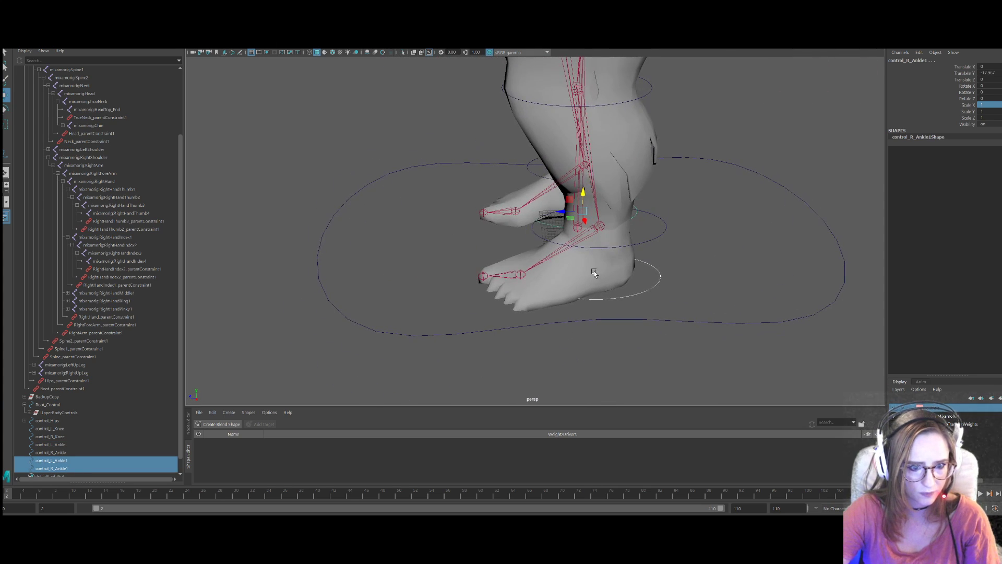
drag(559, 225, 533, 236)
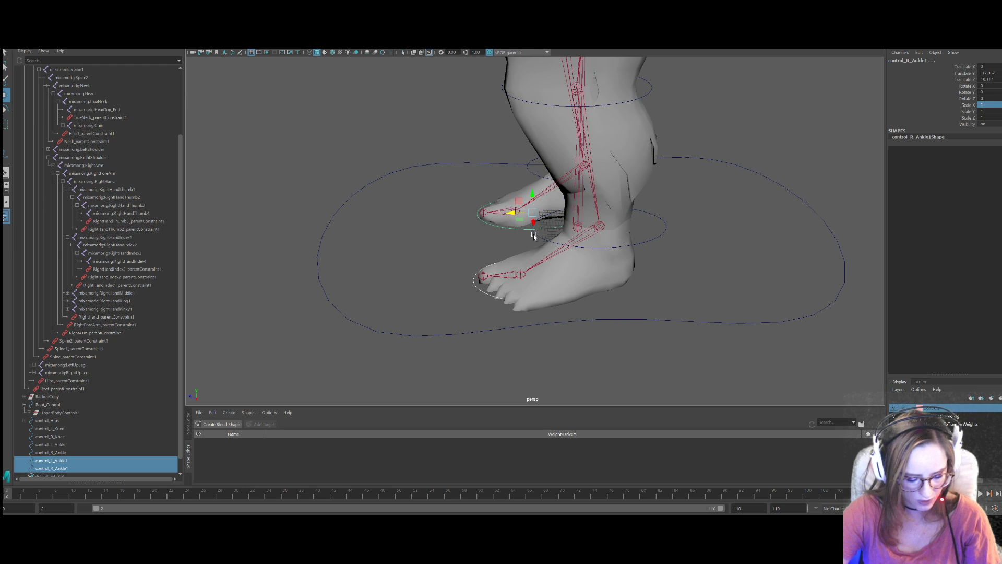
Rotate both copied circles about X to stand around the feet, and shift the right copy to centre it on the right foot.
key(e)
drag(521, 201, 714, 280)
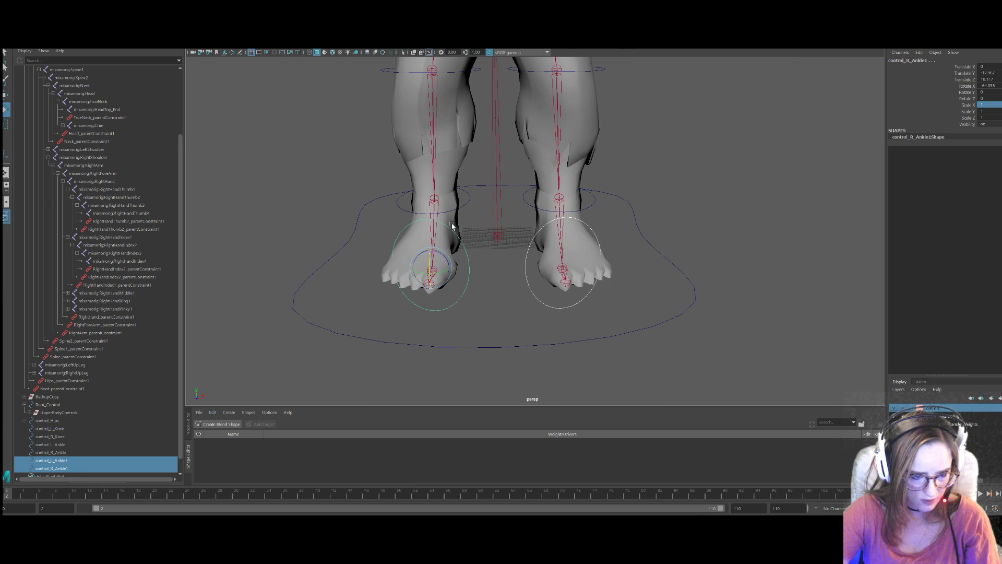
click(463, 249)
key(w)
drag(453, 268, 441, 266)
alt+drag(509, 263, 512, 287)
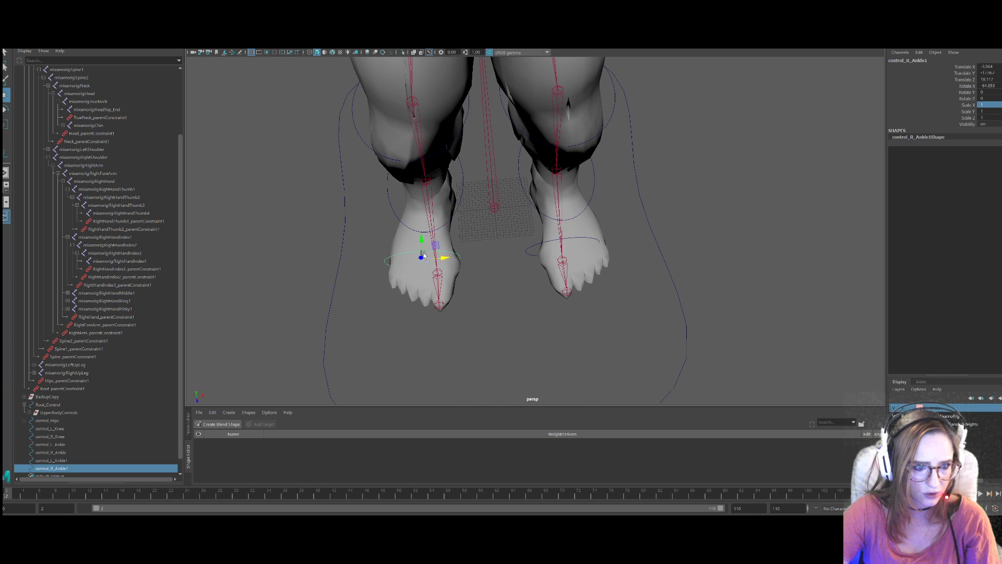
drag(423, 246, 427, 258)
Scale the right foot circle to about 0.6 in Z and turn it about -10.5 degrees in Y to follow the toes.
alt+drag(523, 290, 583, 266)
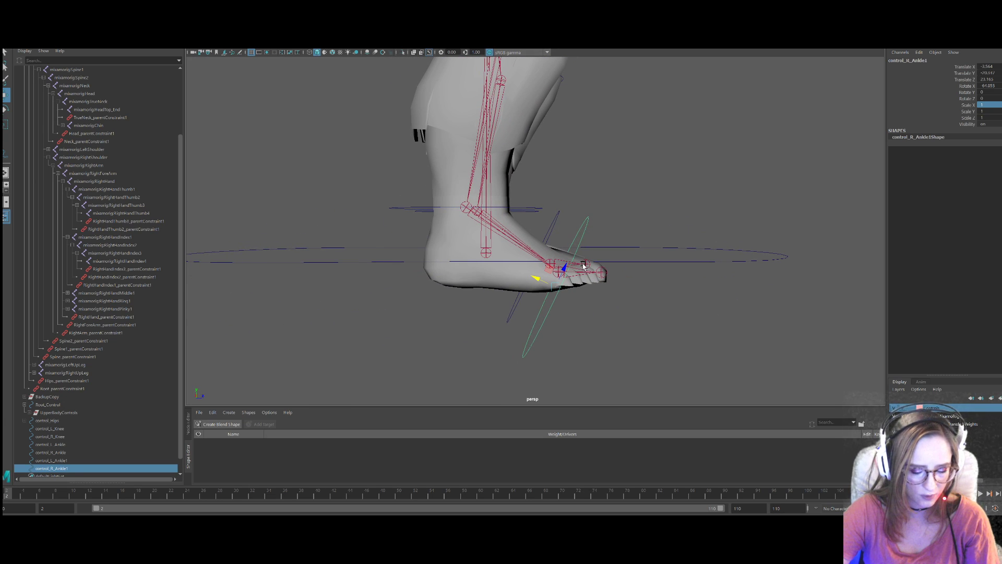
key(r)
drag(561, 271, 569, 253)
key(w)
alt+drag(629, 250, 584, 268)
drag(443, 310, 442, 306)
alt+drag(530, 326, 558, 320)
key(e)
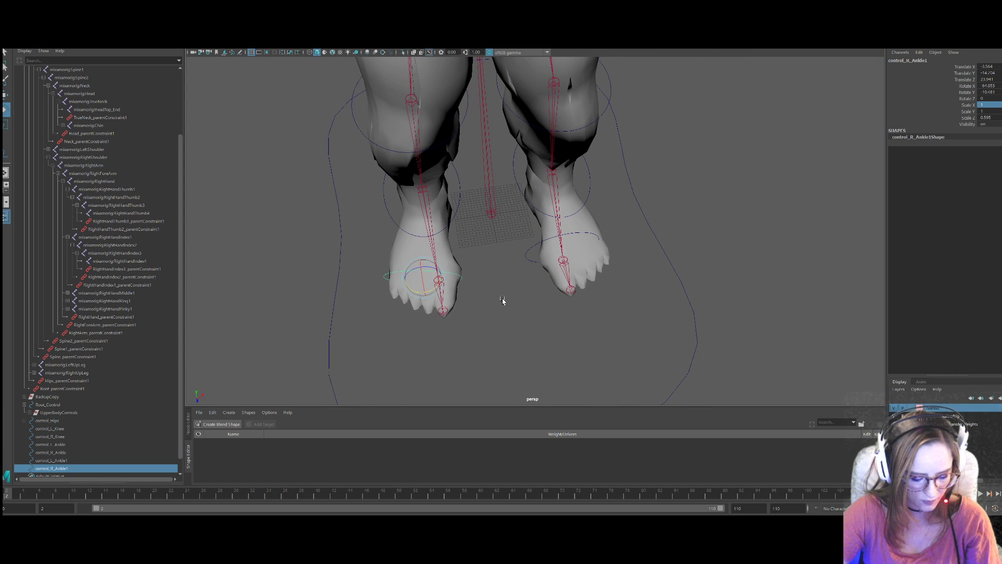
Reposition the right foot circle around the toes and resize it to about 1.19 in Scale X and 0.47 in Scale Z.
key(r)
alt+drag(499, 298, 509, 283)
drag(437, 244, 437, 245)
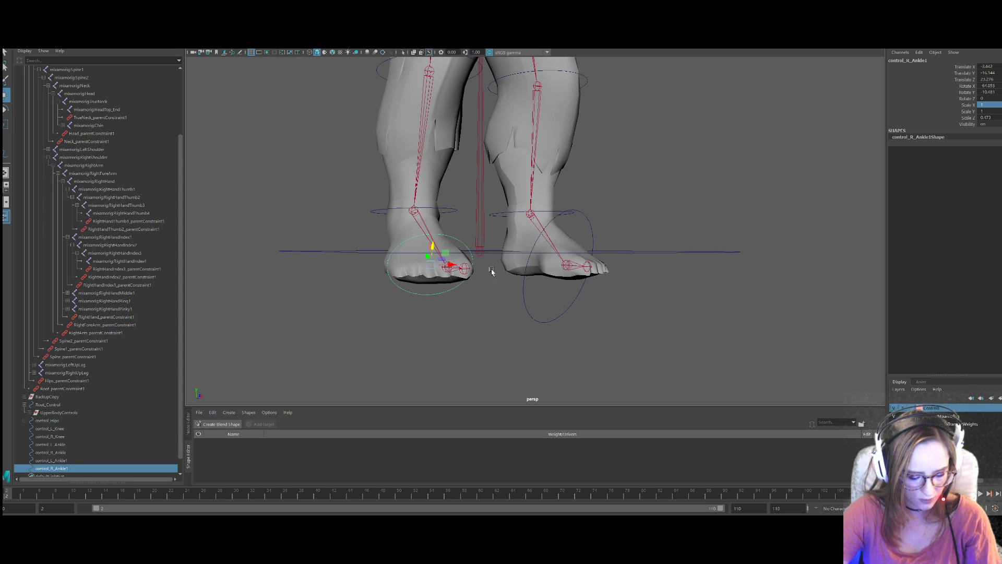
key(r)
drag(449, 265, 454, 265)
Replace the left foot circle with a duplicate of the right one, moved across to the left foot and angled about 12.5 degrees in Y.
click(524, 280)
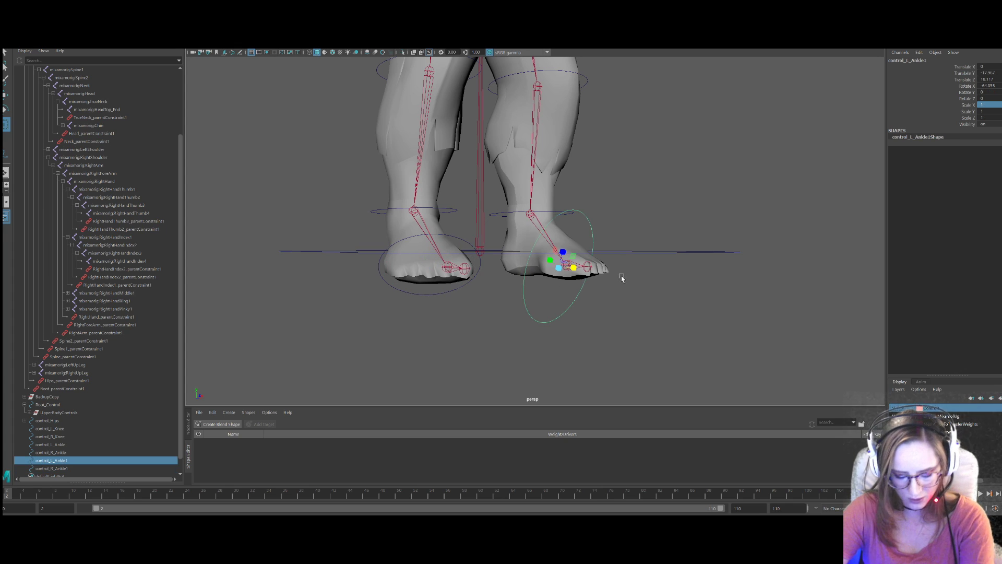
click(619, 278)
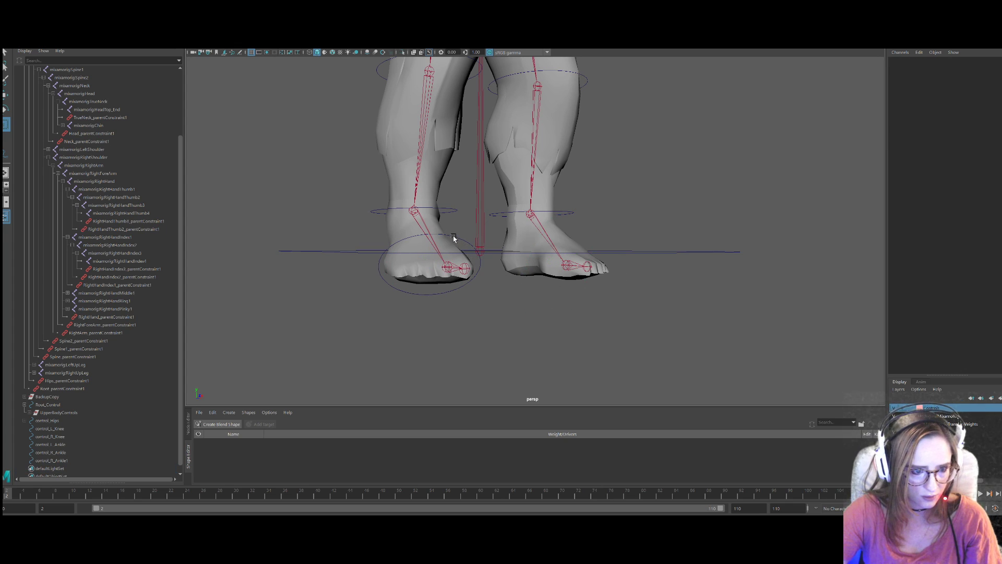
click(454, 239)
mouse_move(534, 280)
alt+mouse_down()
mouse_move(564, 292)
mouse_move(566, 306)
mouse_move(528, 298)
alt+mouse_up()
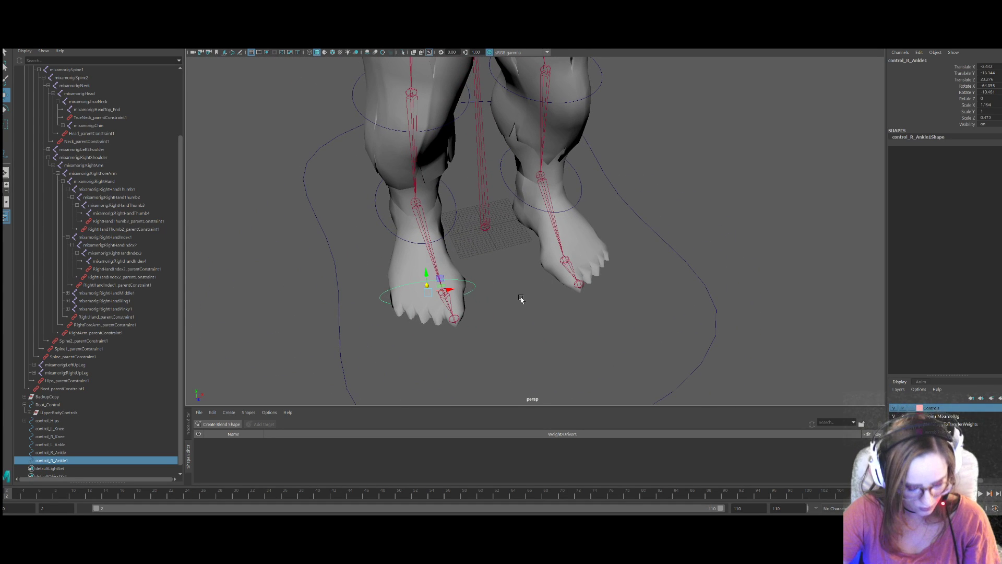
key(ctrl+d)
drag(449, 292, 644, 251)
key(e)
key(w)
drag(579, 243, 611, 320)
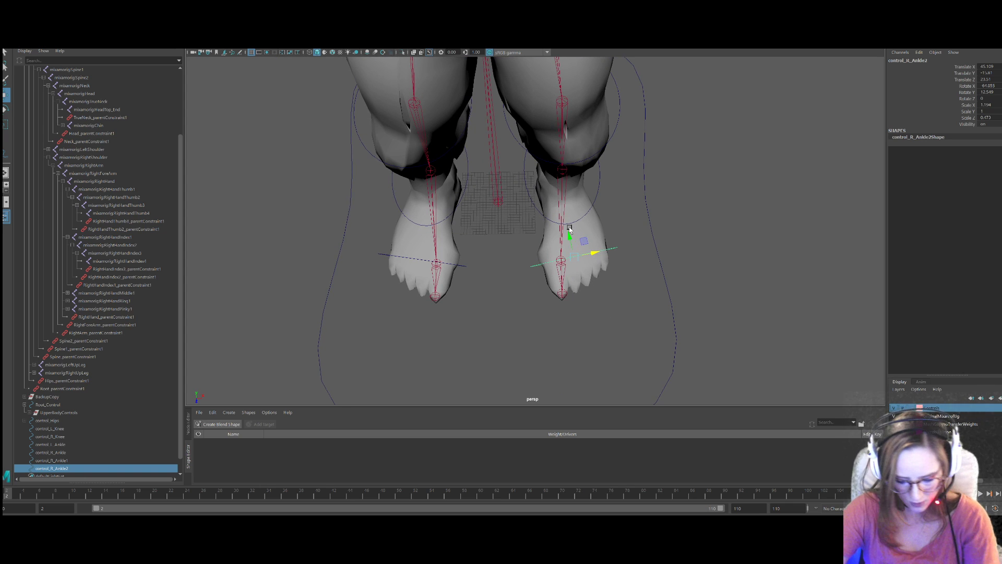
Move the pivots of the left and right foot circles onto the joints at the base of the toes.
alt+drag(577, 262, 604, 298)
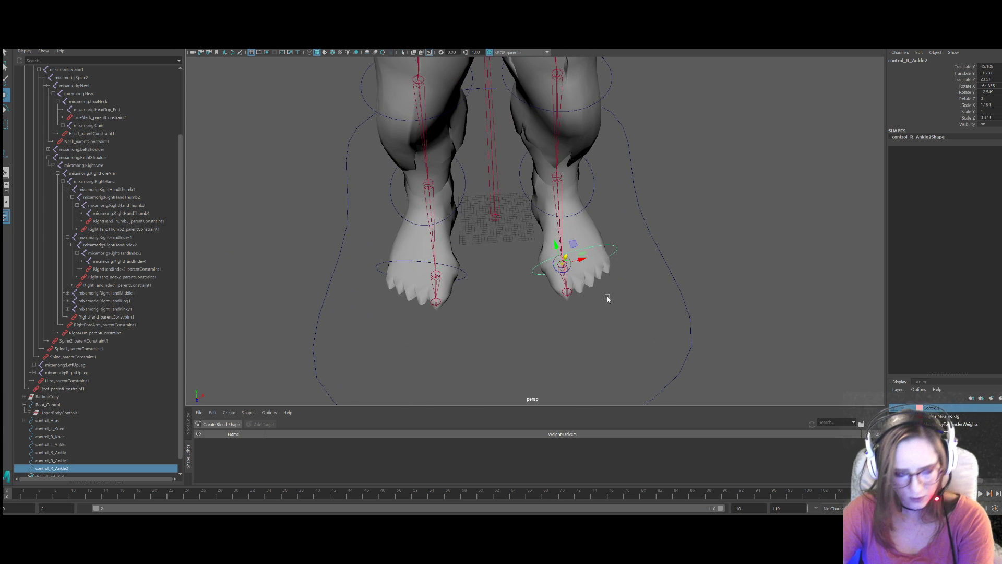
click(464, 271)
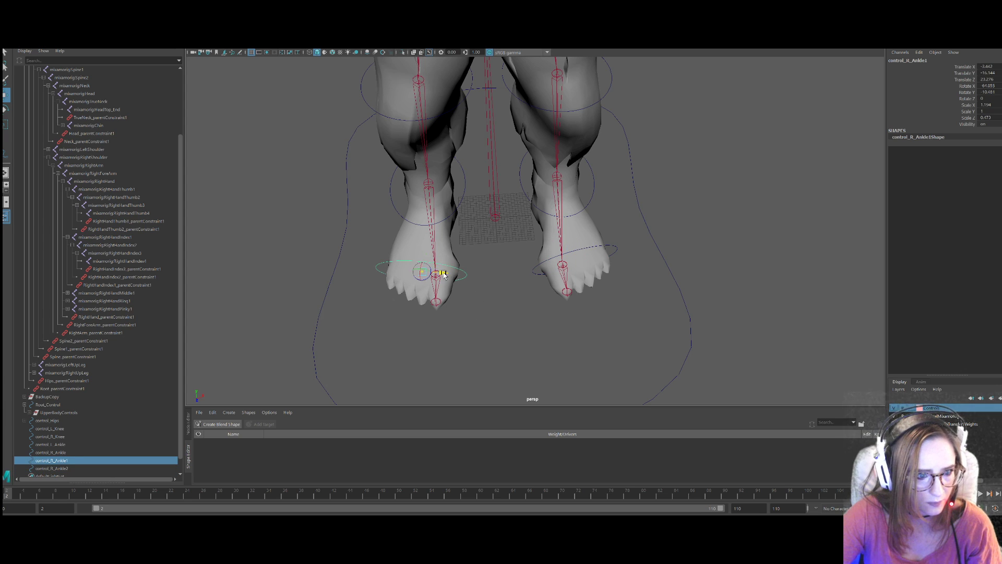
alt+drag(454, 274, 569, 271)
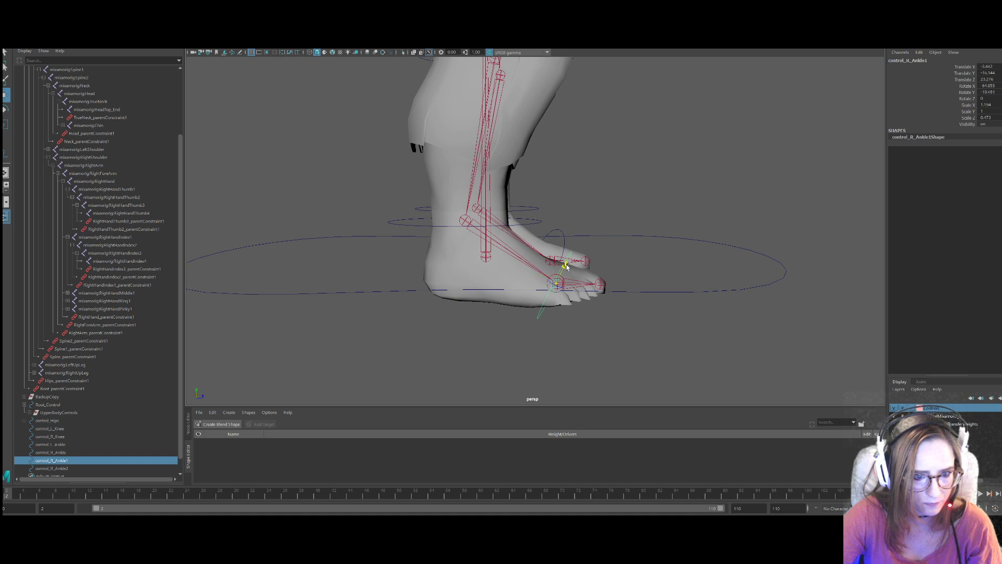
alt+drag(543, 276, 500, 317)
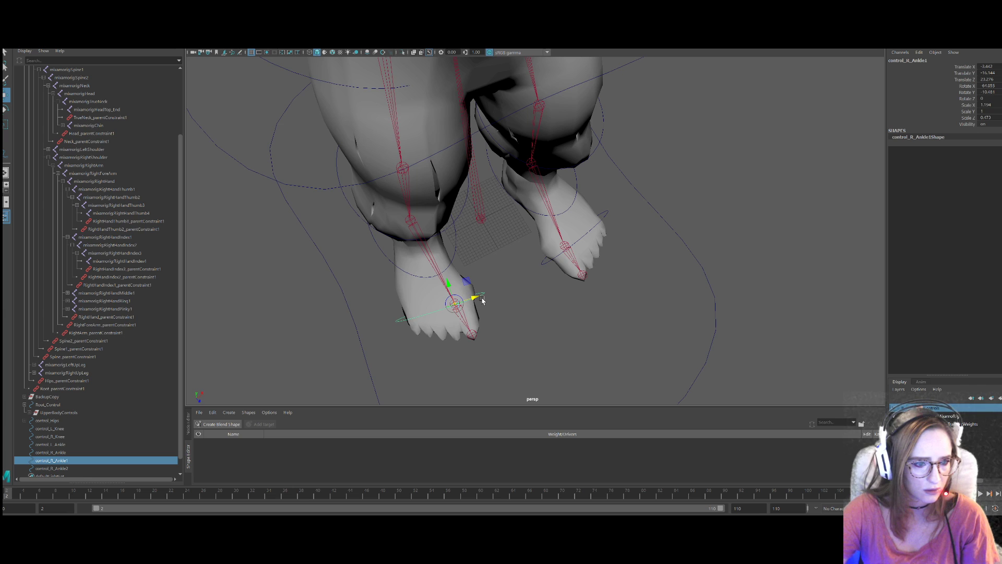
alt+drag(521, 339, 577, 179)
scroll(567, 311, down, 4)
scroll(526, 294, down, 5)
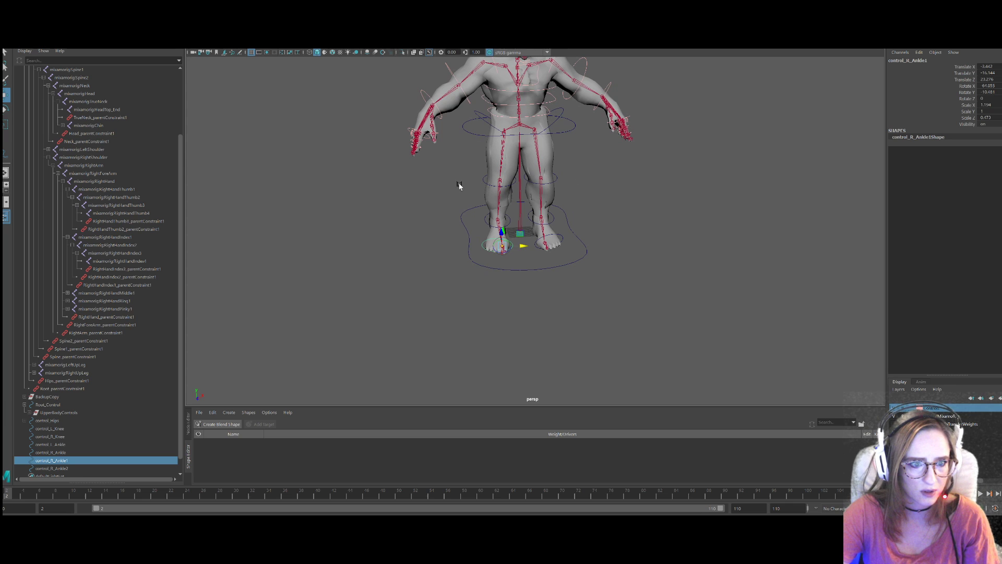
alt+drag(447, 253, 490, 252)
scroll(508, 289, up, 2)
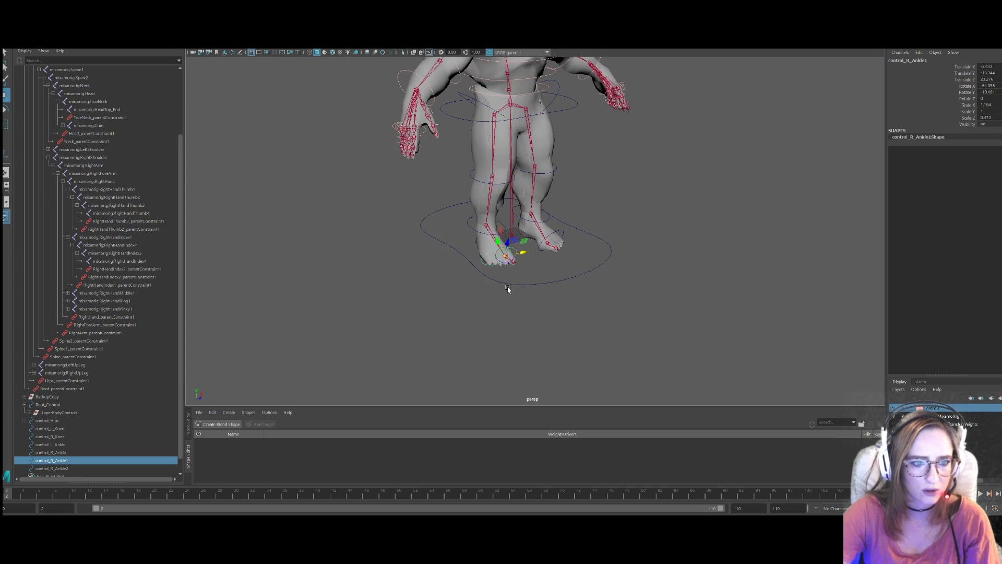
scroll(507, 289, up, 3)
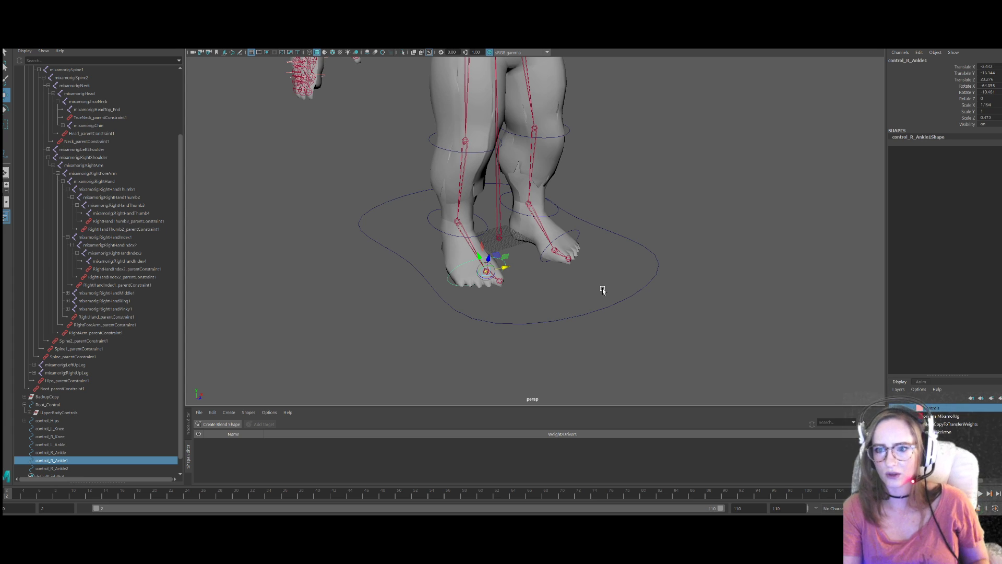
mouse_move(543, 348)
mouse_down()
mouse_move(532, 366)
mouse_move(543, 349)
mouse_up()
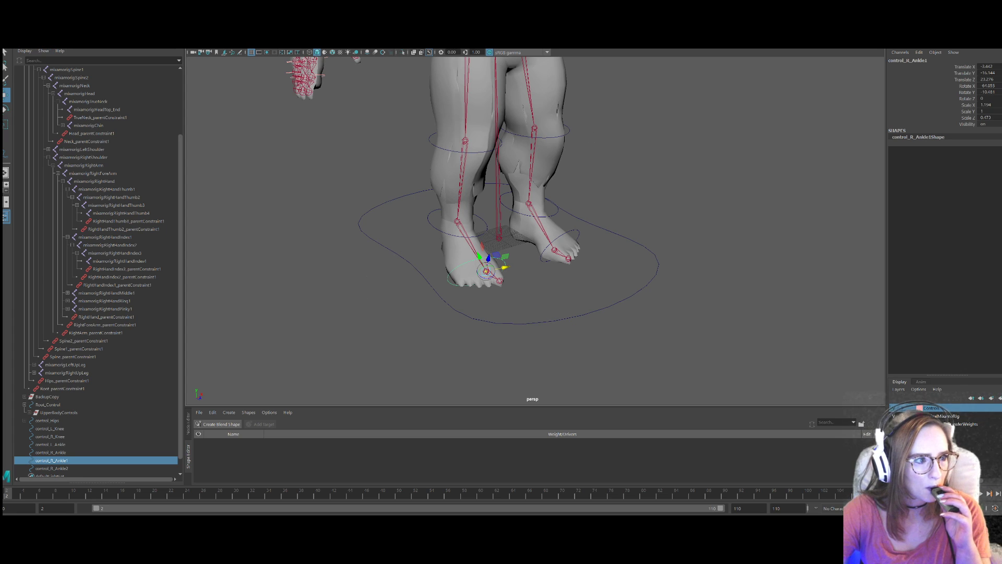
click(70, 1)
mouse_move(99, 39)
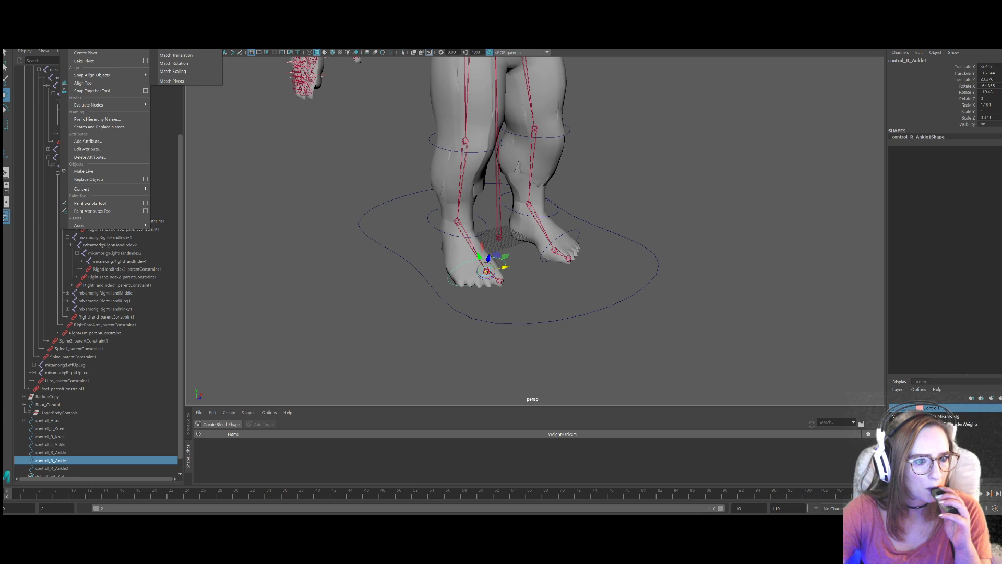
click(545, 349)
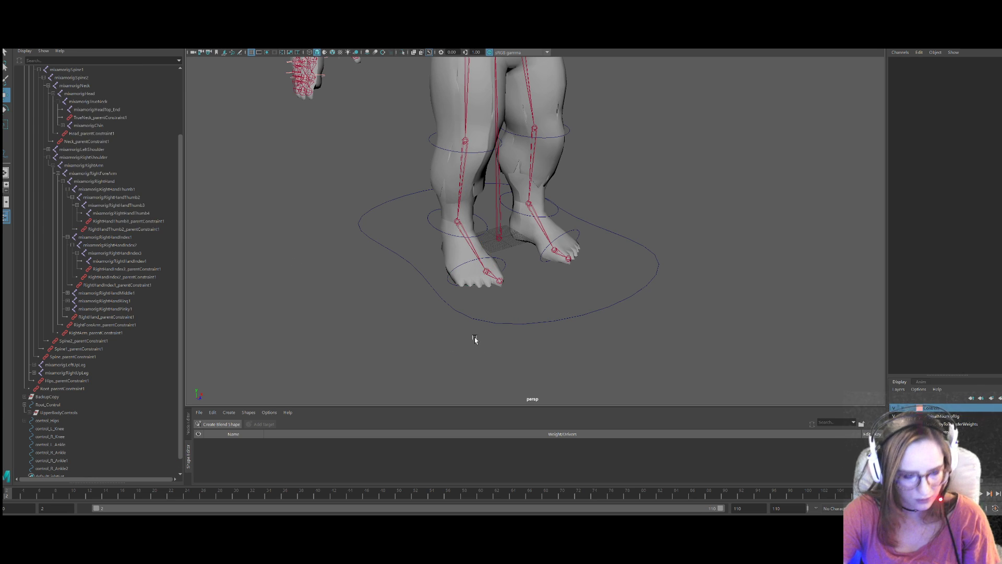
Freeze the transformations of the right and left foot circles so their translate, rotate and scale values are reset.
alt+drag(474, 338, 498, 338)
click(528, 260)
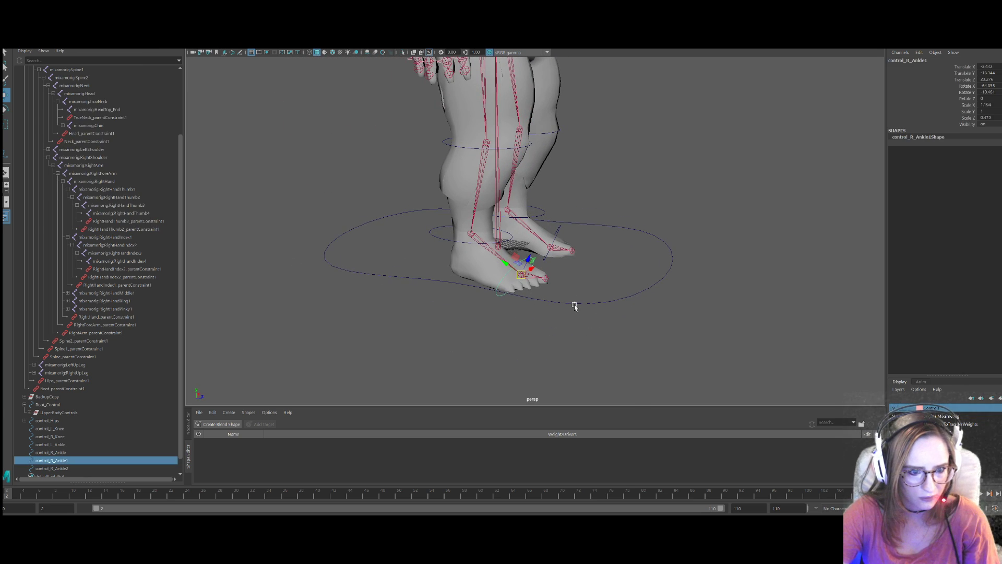
click(575, 324)
click(531, 257)
alt+drag(534, 259, 564, 295)
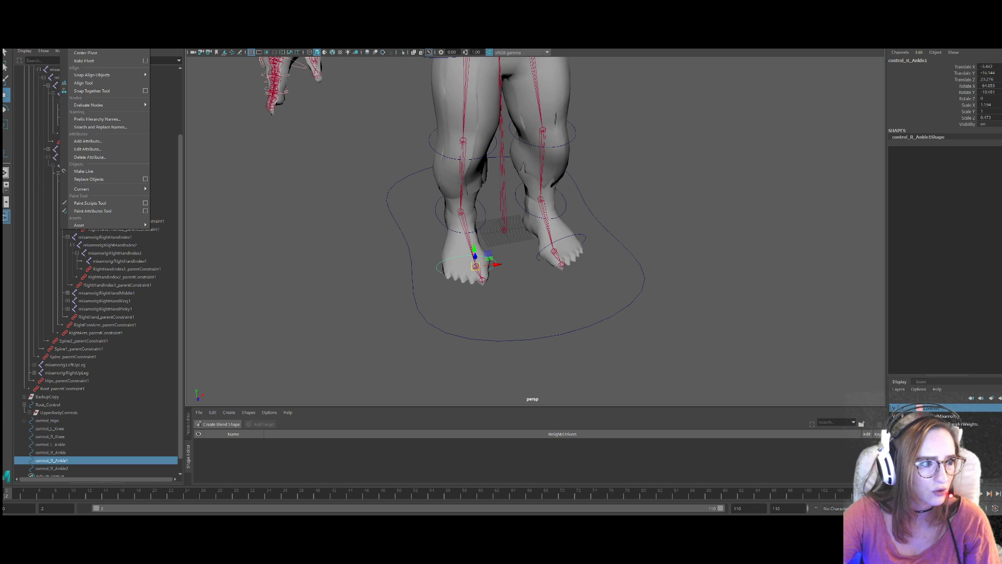
click(582, 238)
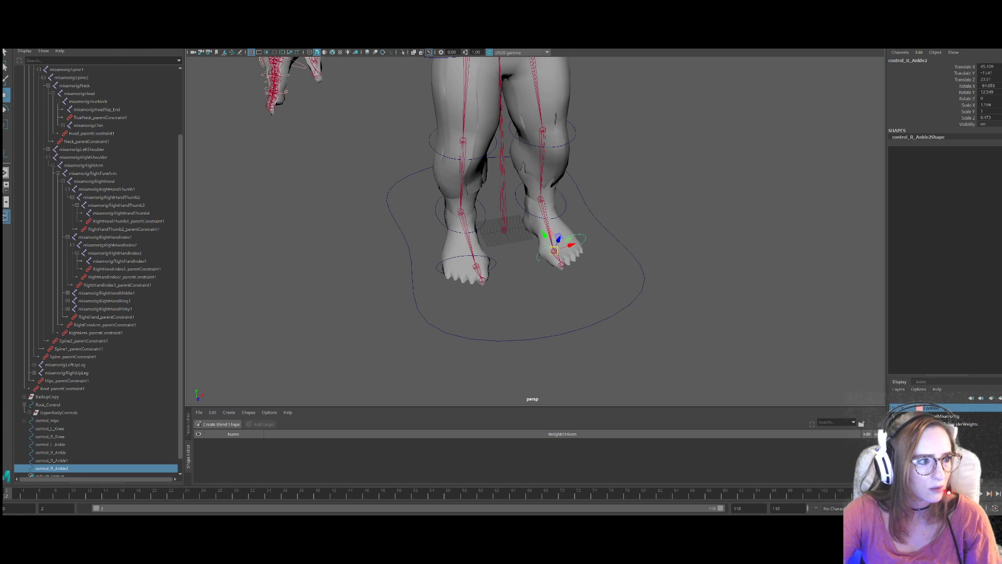
click(91, 37)
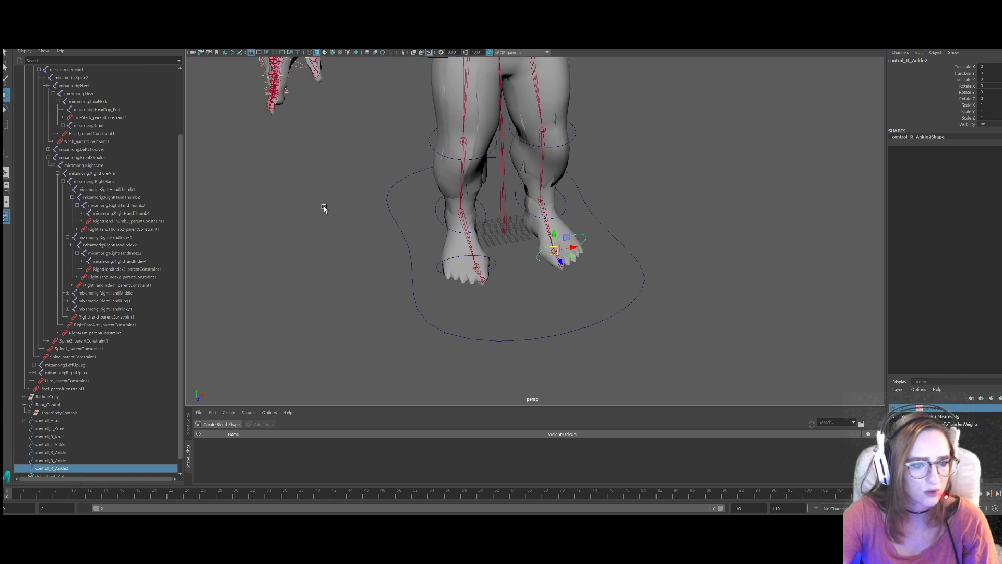
Rename the right foot circle control_R_BallFoot.
scroll(111, 384, down, 2)
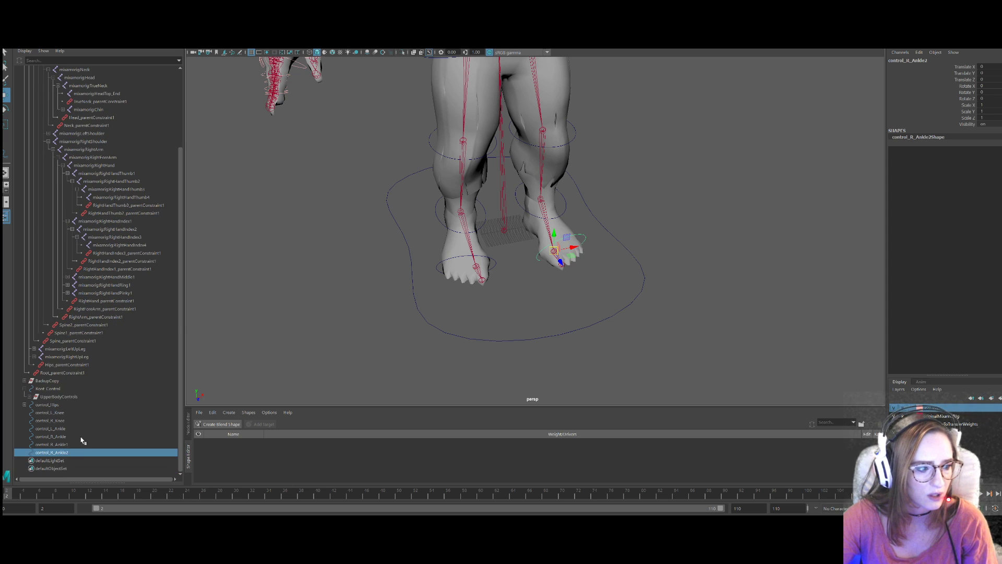
click(64, 444)
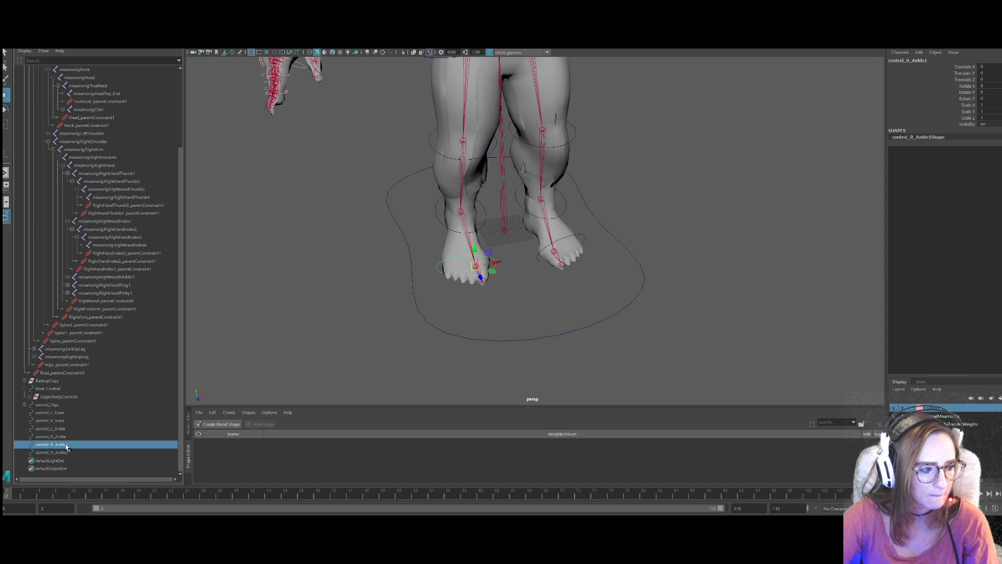
double_click(66, 445)
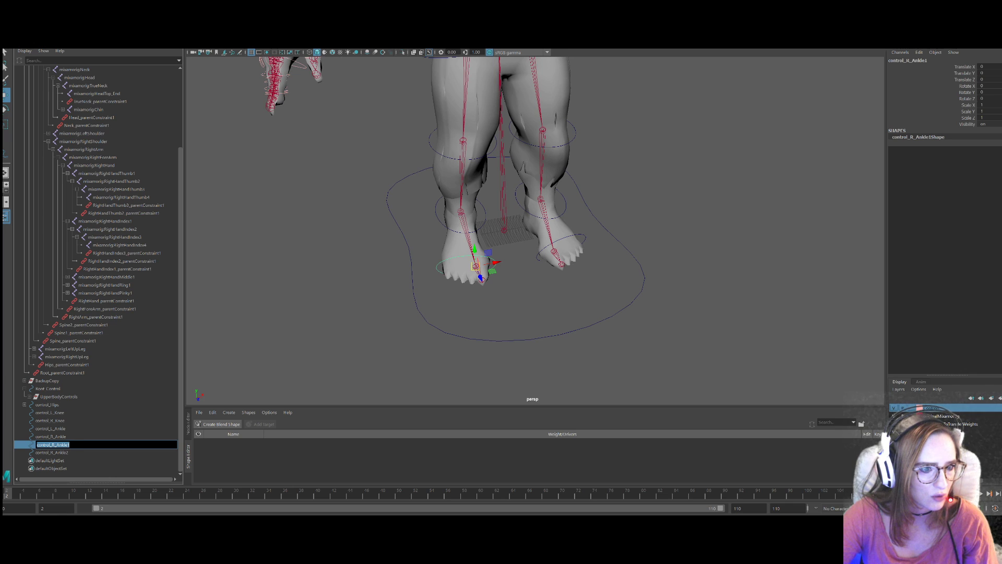
click(70, 445)
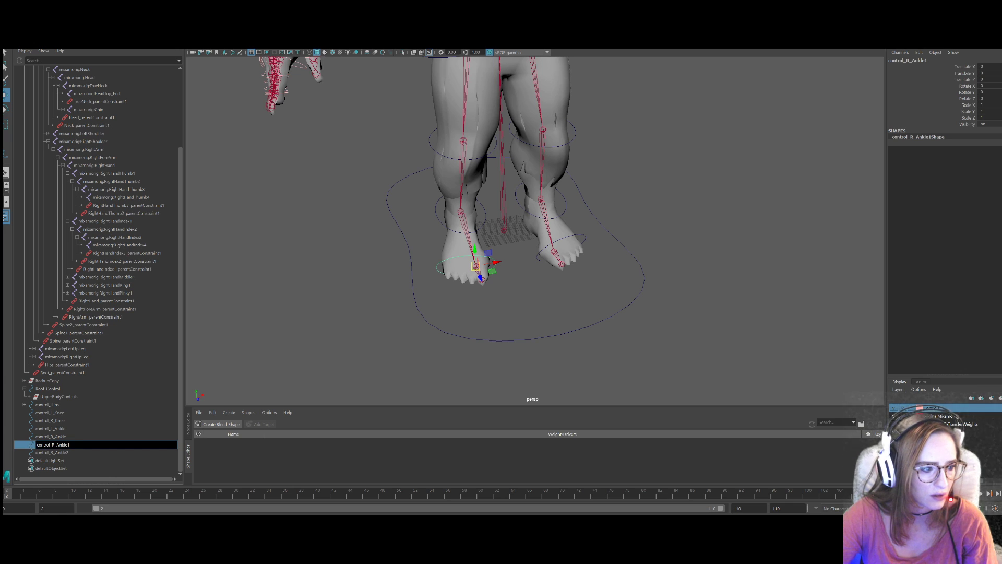
key(BackSpace)
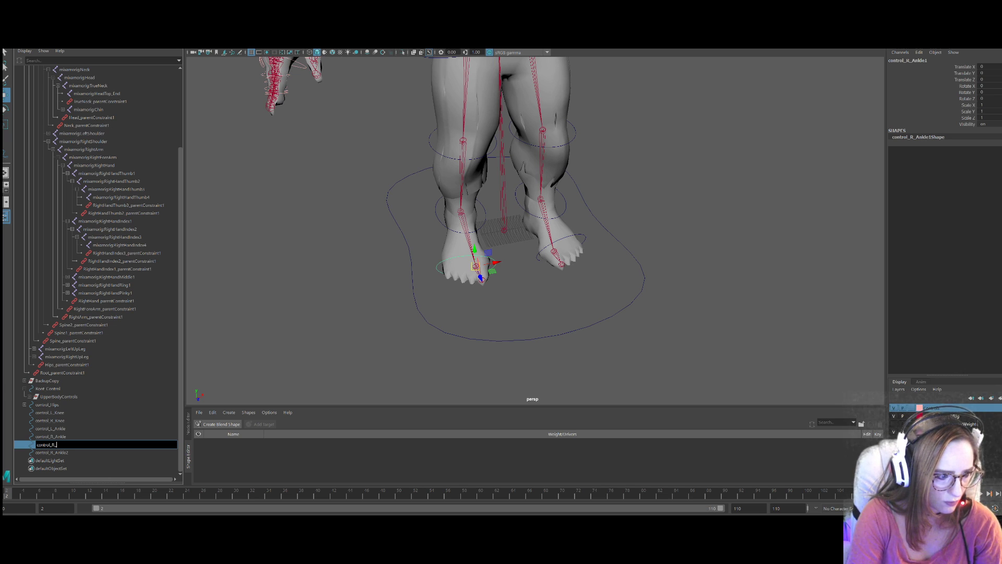
key(Return)
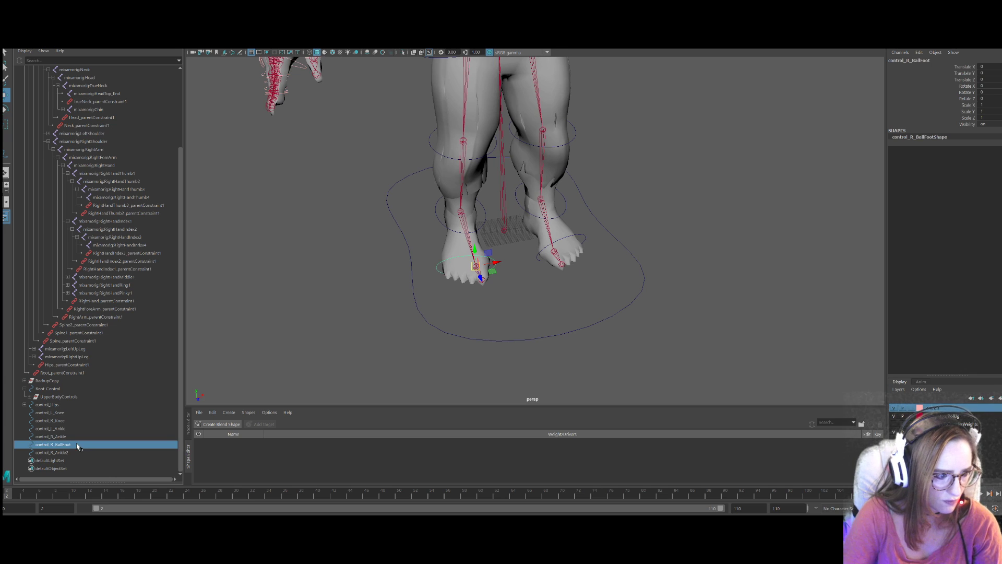
Rename the left foot circle control_L_BallFoot.
double_click(71, 452)
drag(55, 453, 36, 452)
click(56, 453)
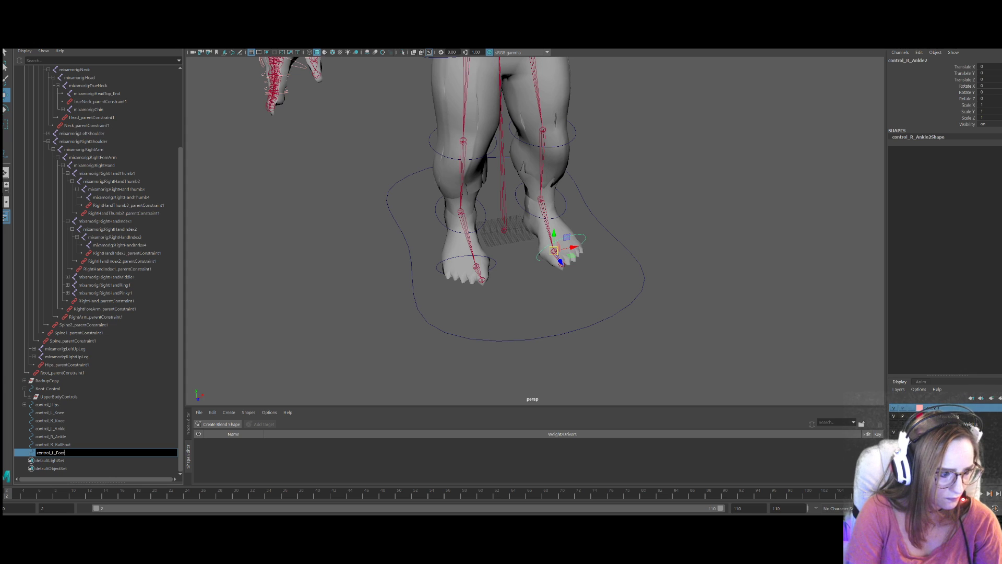
key(Return)
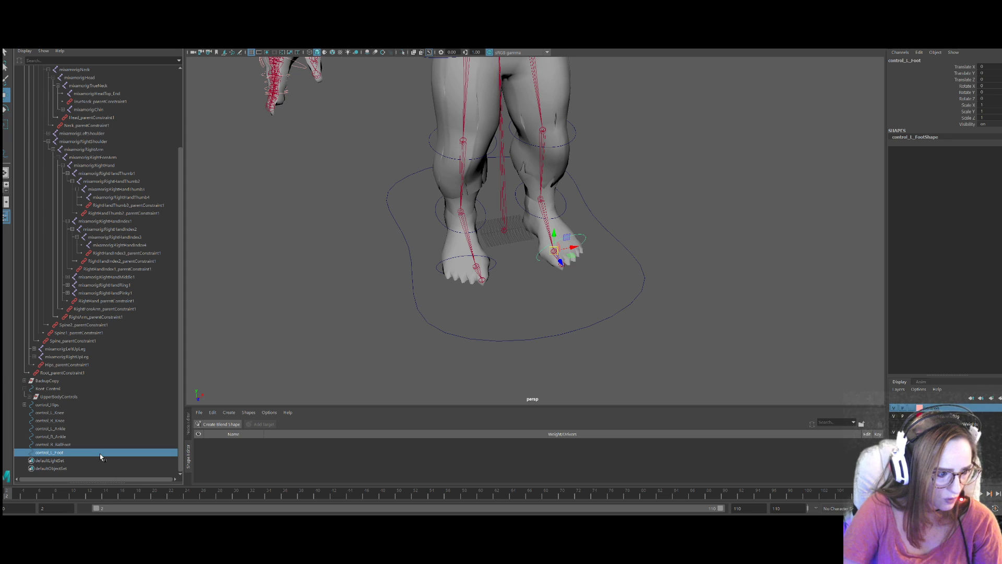
double_click(63, 458)
double_click(64, 456)
click(58, 454)
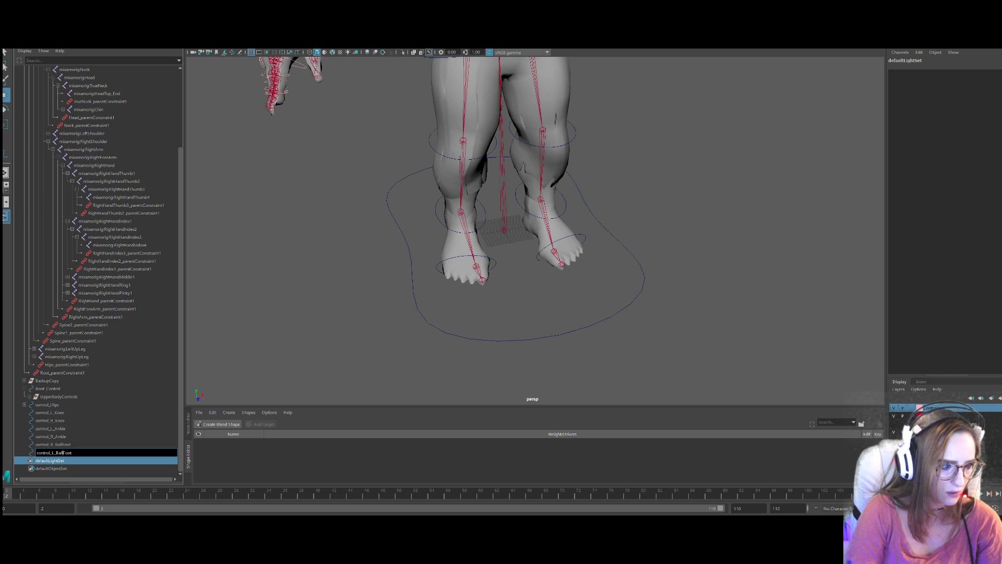
text(Ball)
key(Return)
Parent-constrain the right toe base joint to control_R_BallFoot, rotation only on all axes, with Maintain Offset on.
click(62, 445)
click(68, 452)
click(80, 445)
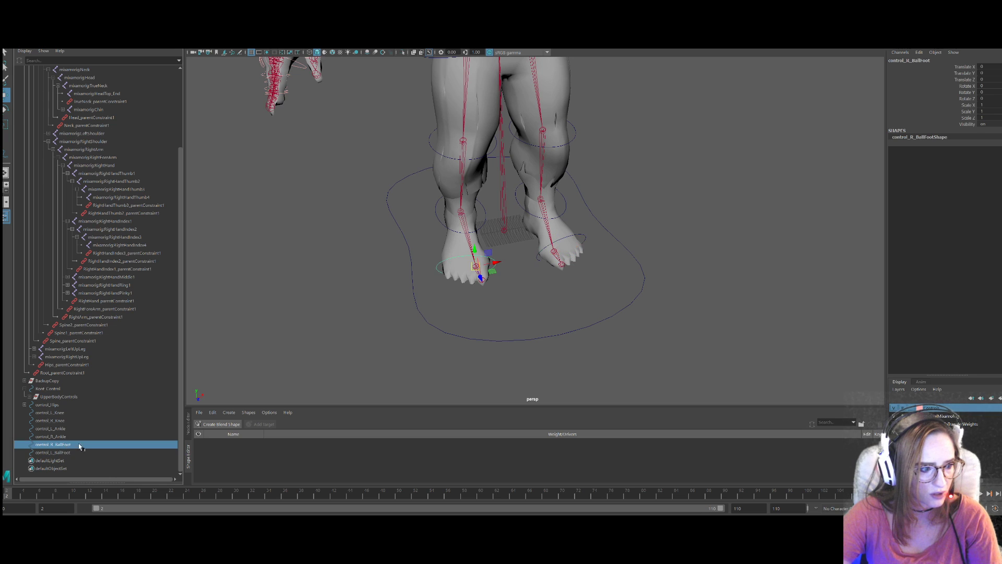
alt+drag(430, 365, 488, 116)
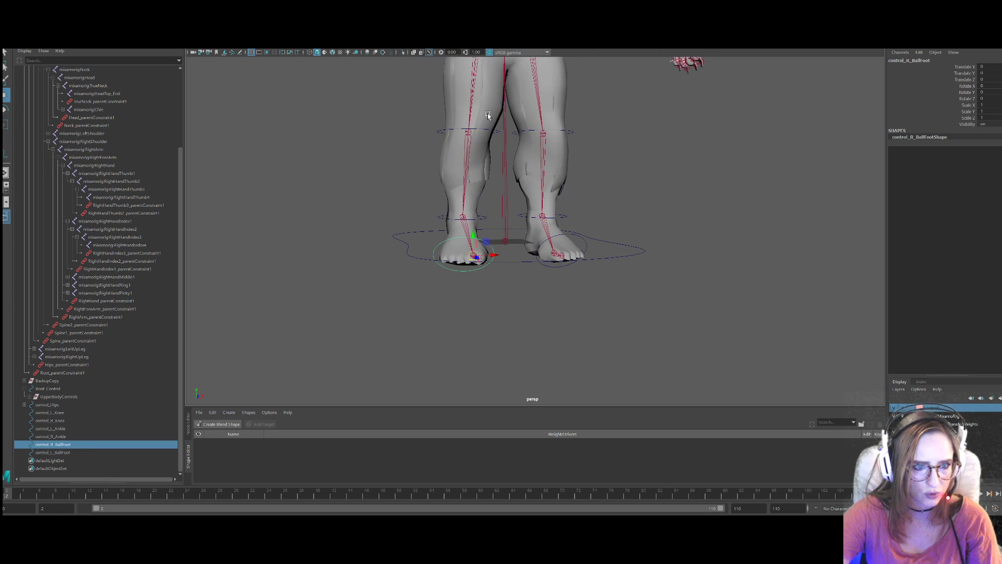
scroll(482, 309, up, 5)
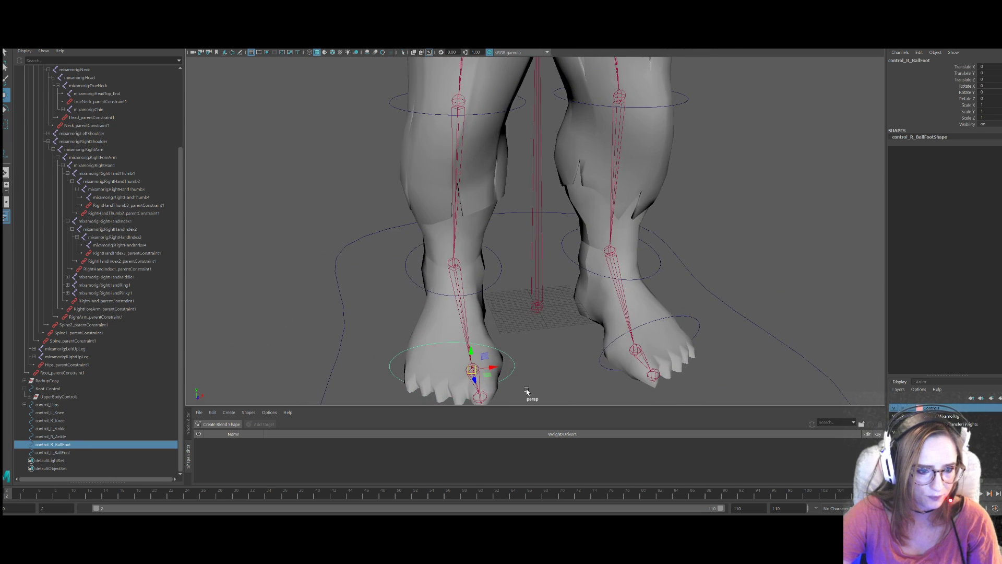
alt+drag(526, 391, 516, 395)
key(q)
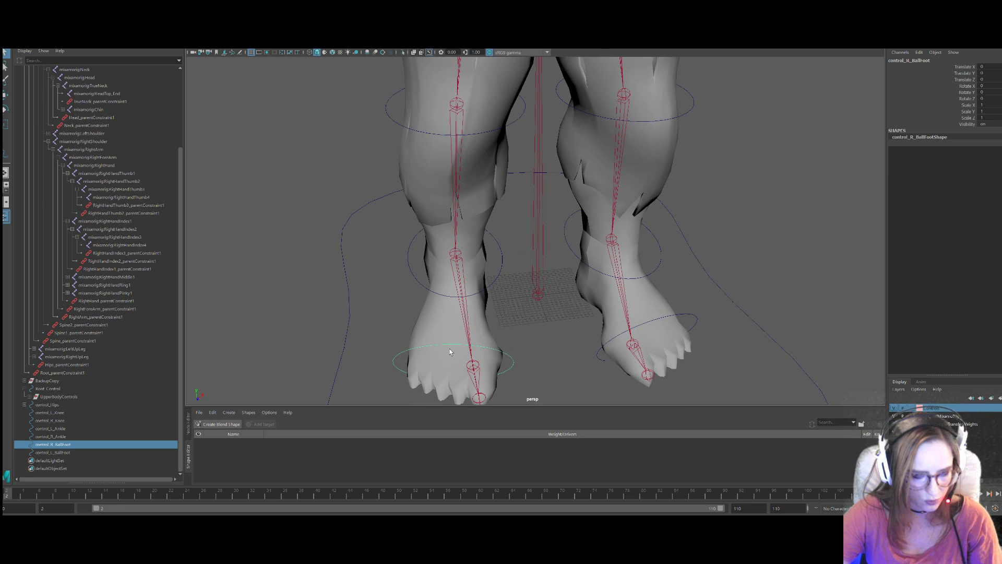
key(e)
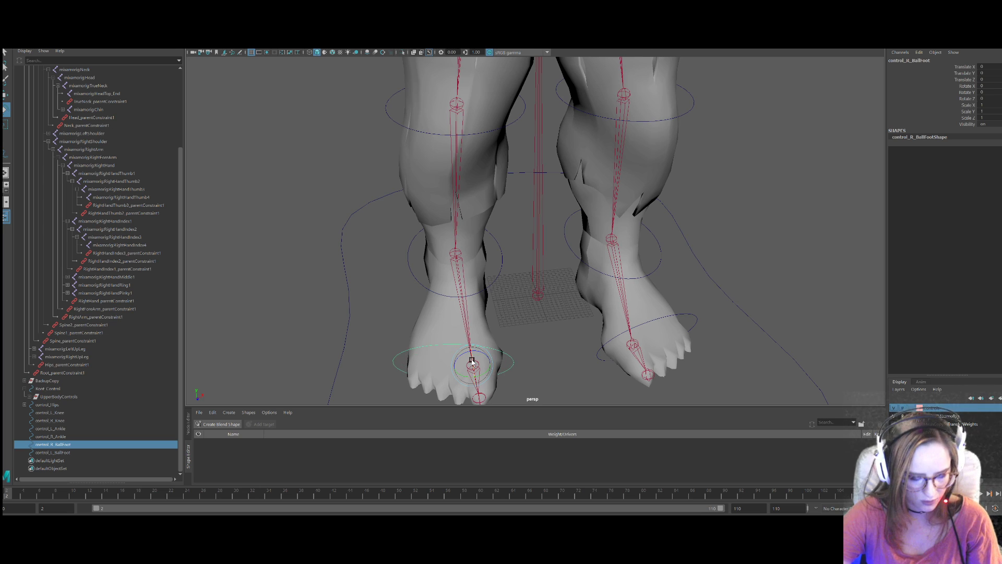
click(531, 391)
click(484, 355)
key(q)
shift+click(475, 371)
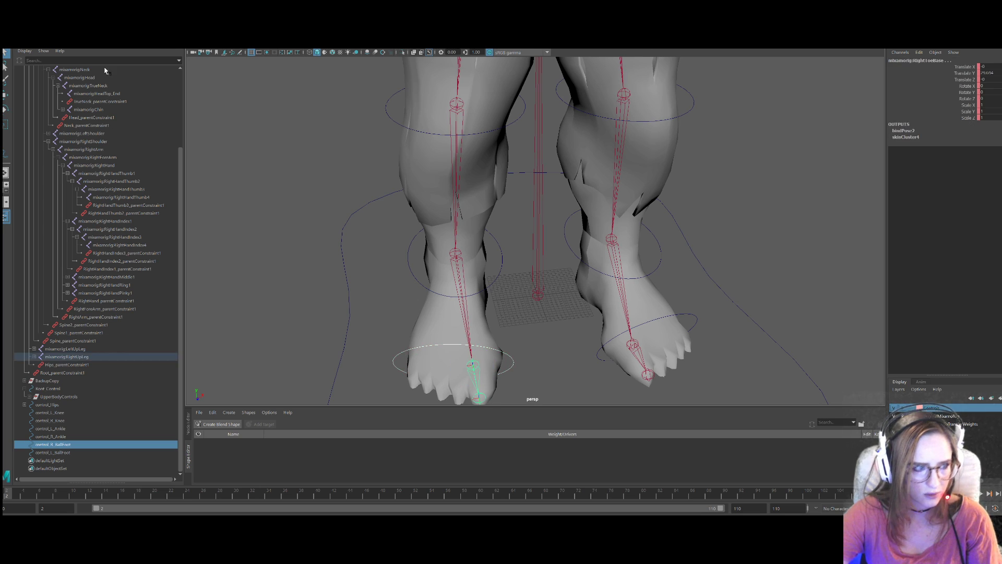
click(215, 2)
mouse_move(197, 2)
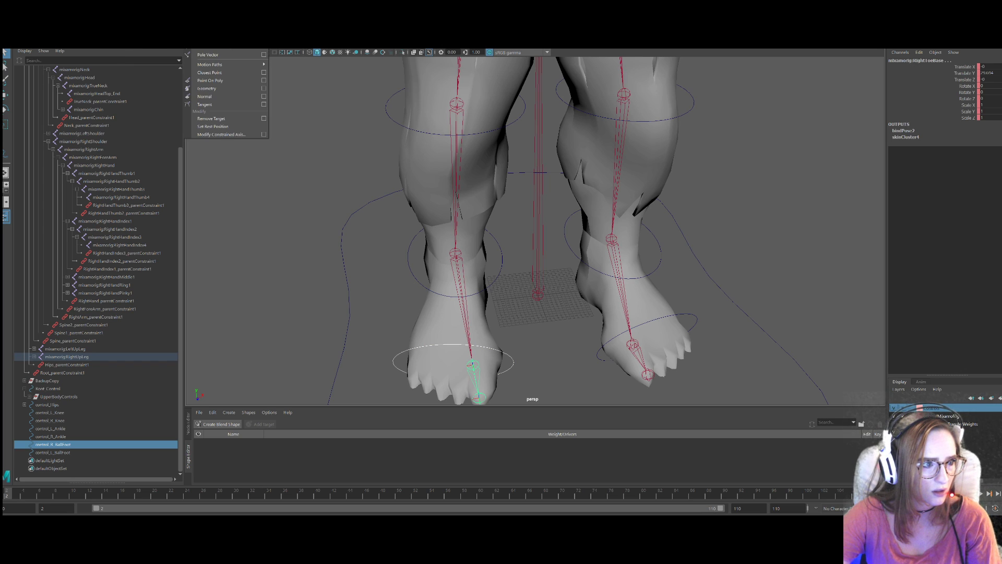
click(264, 15)
click(242, 188)
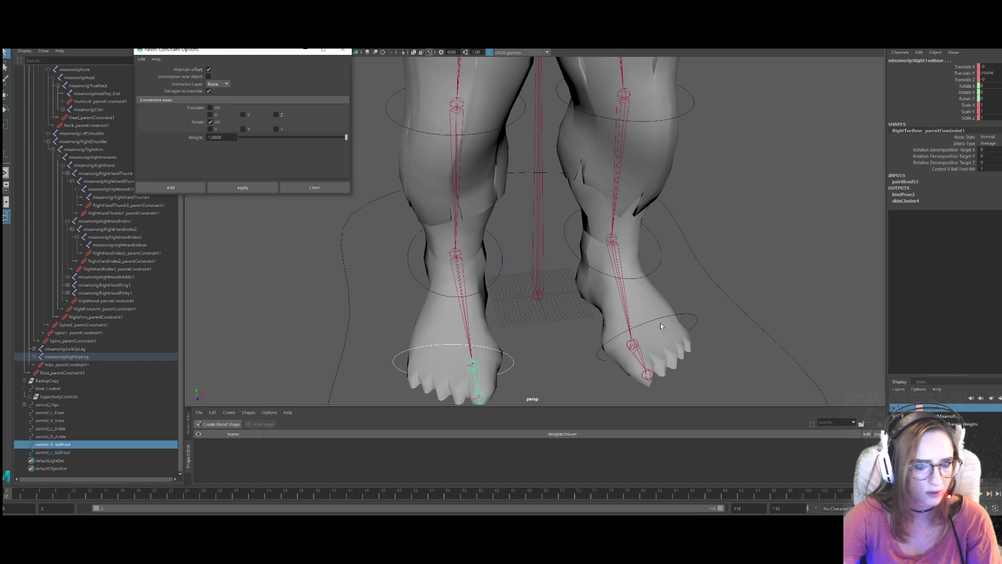
Parent-constrain the left toe base joint to control_L_BallFoot with the same rotation-only settings.
click(656, 320)
shift+click(633, 346)
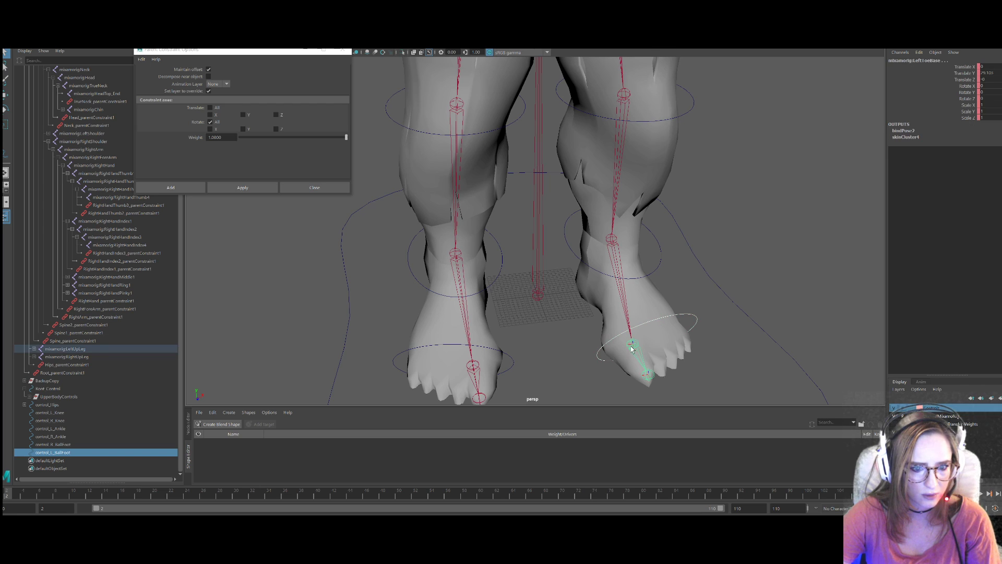
click(245, 188)
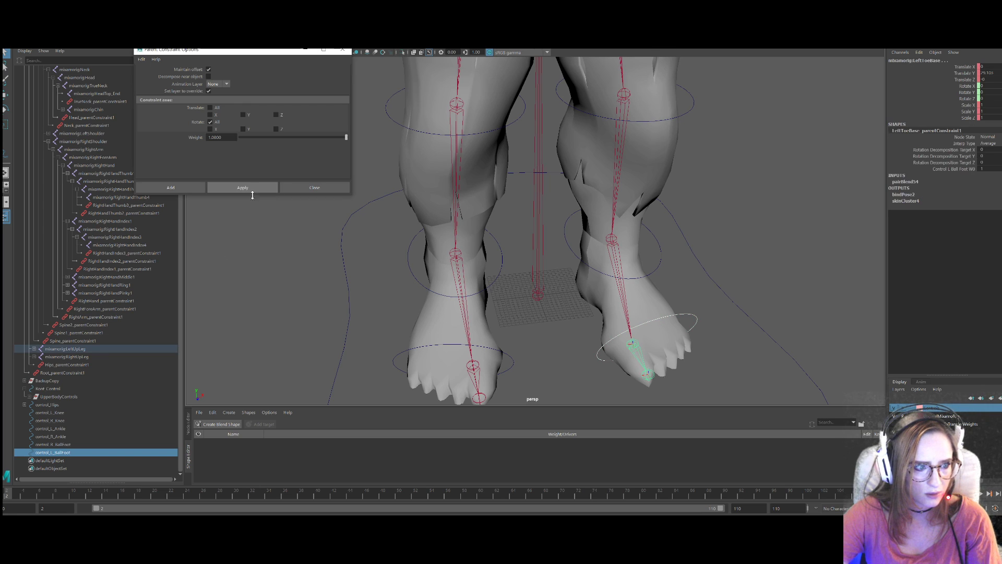
Rotate the left and right ball-of-foot controls in X to test the toe movement, undoing each rotation.
click(684, 315)
key(e)
mouse_move(633, 339)
mouse_down()
mouse_move(637, 325)
mouse_move(635, 346)
mouse_up()
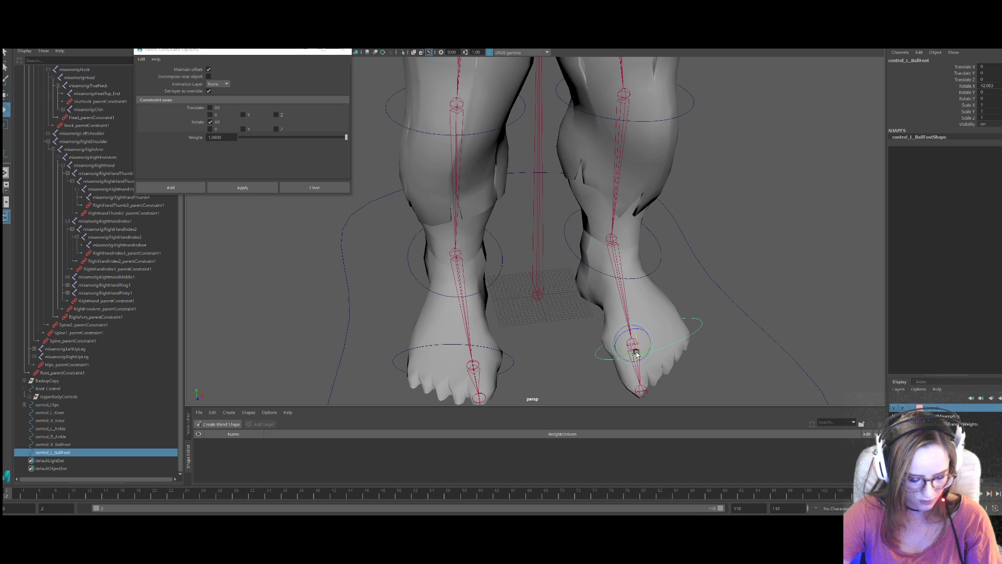
key(ctrl+z)
click(479, 351)
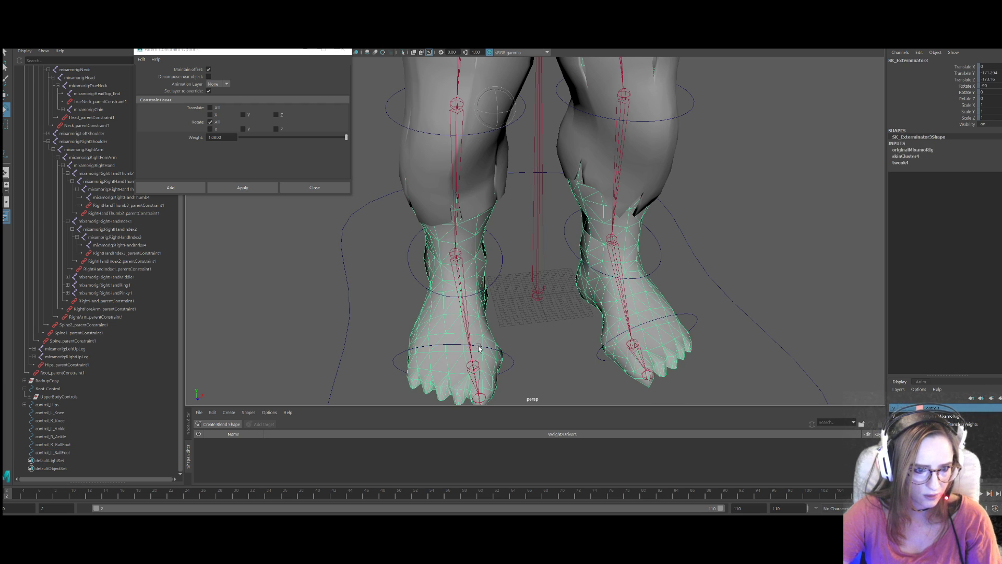
click(513, 364)
drag(472, 362, 468, 347)
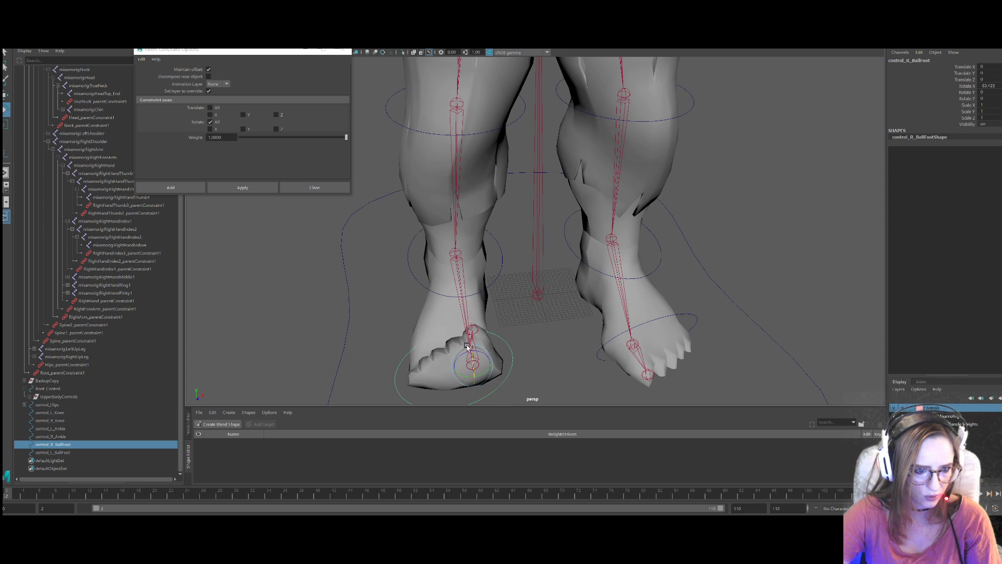
key(ctrl+z)
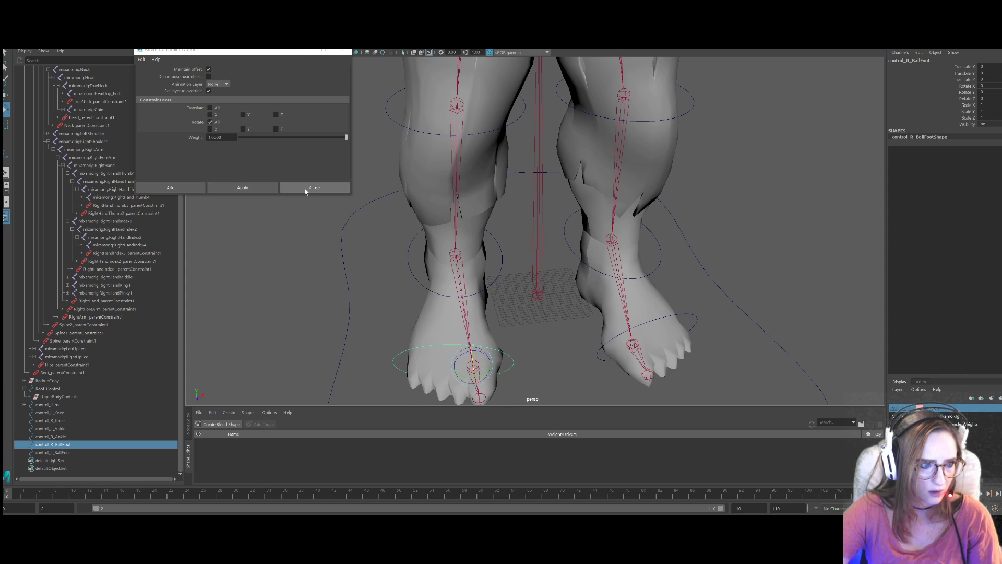
Close the Parent Constraint options and save the scene.
click(313, 187)
click(9, 1)
click(23, 26)
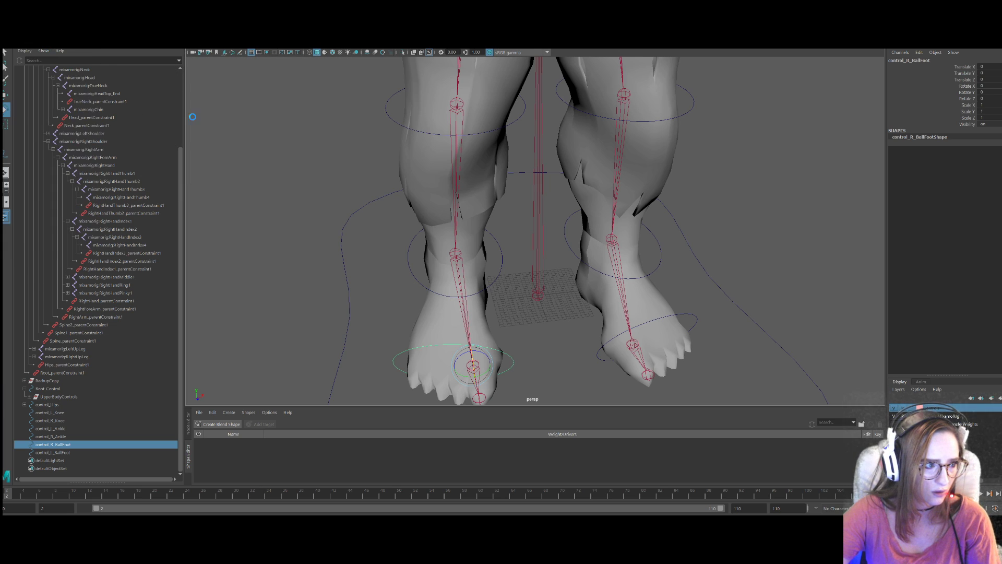
click(486, 272)
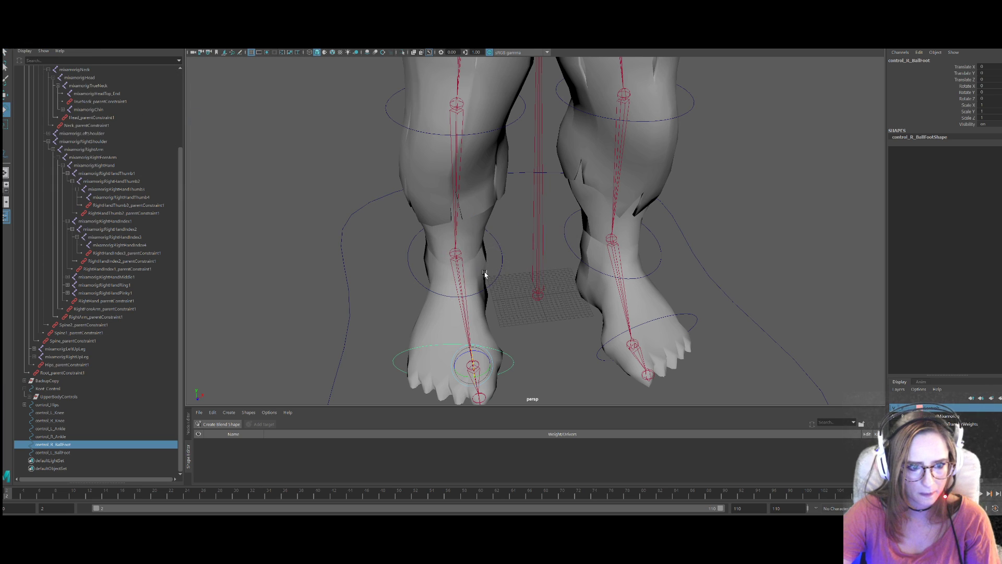
Parent control_L_Knee under control_L_Thigh in the hips control hierarchy.
scroll(347, 230, down, 8)
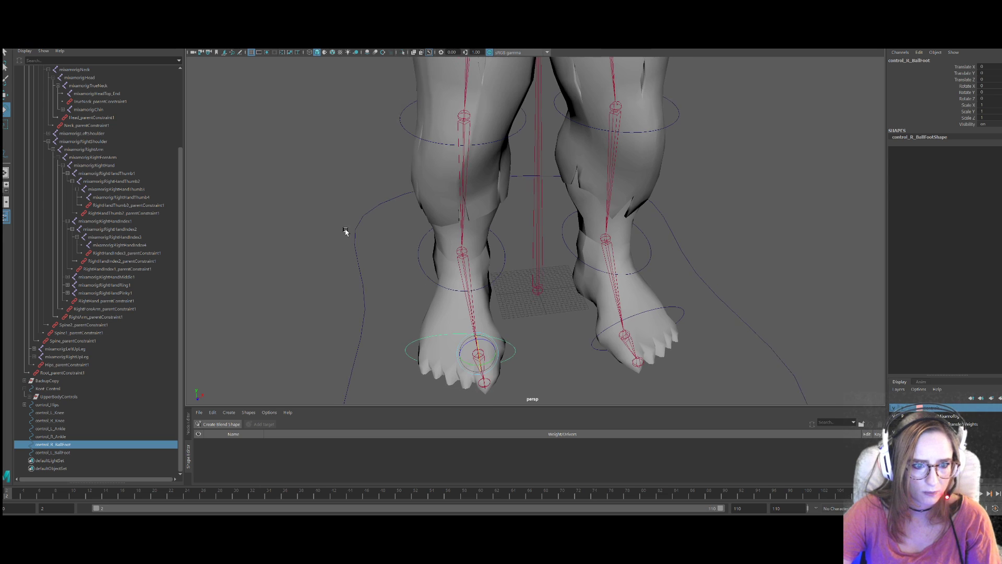
alt+drag(342, 206, 321, 207)
click(297, 186)
scroll(375, 210, up, 3)
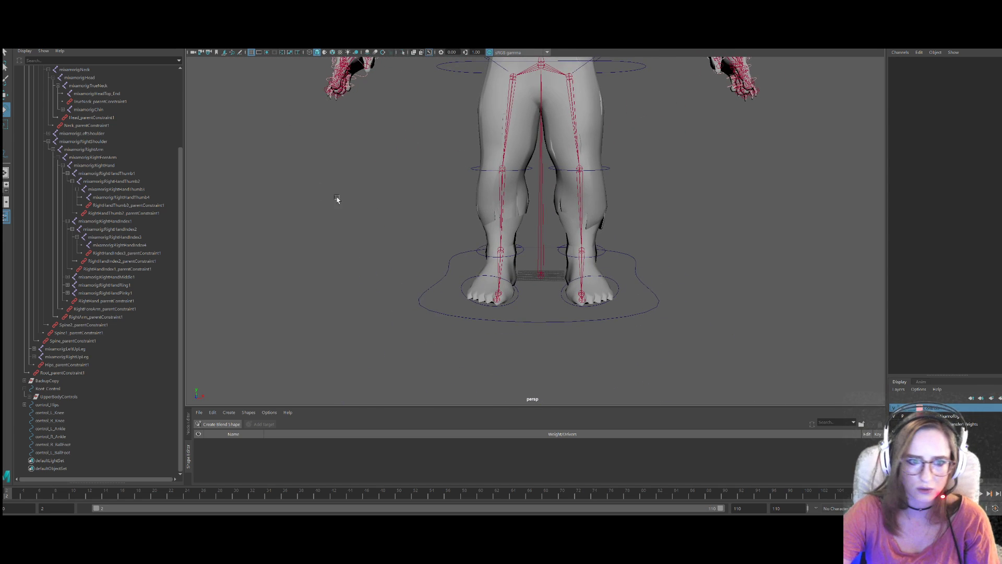
alt+middle_drag(336, 199, 315, 307)
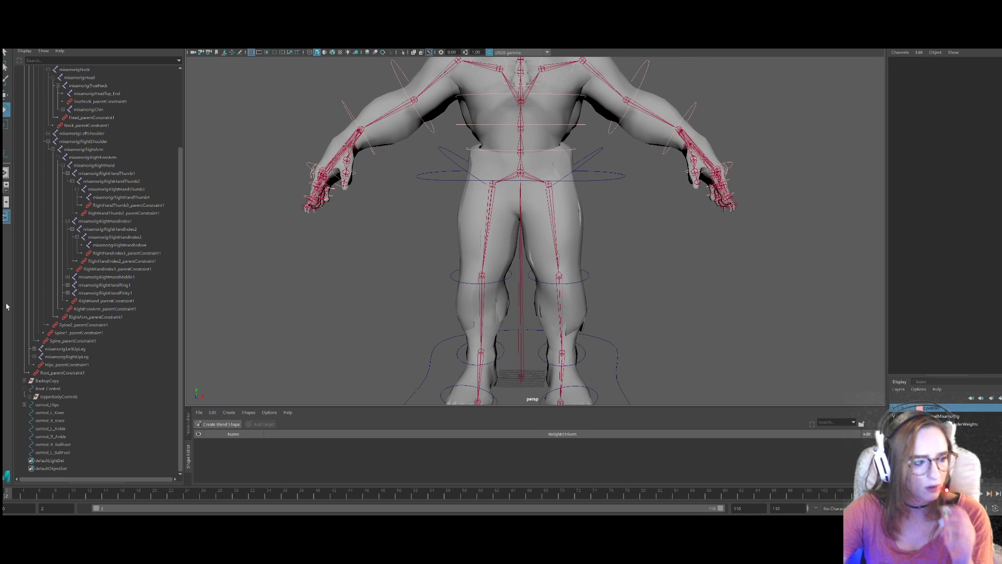
click(57, 413)
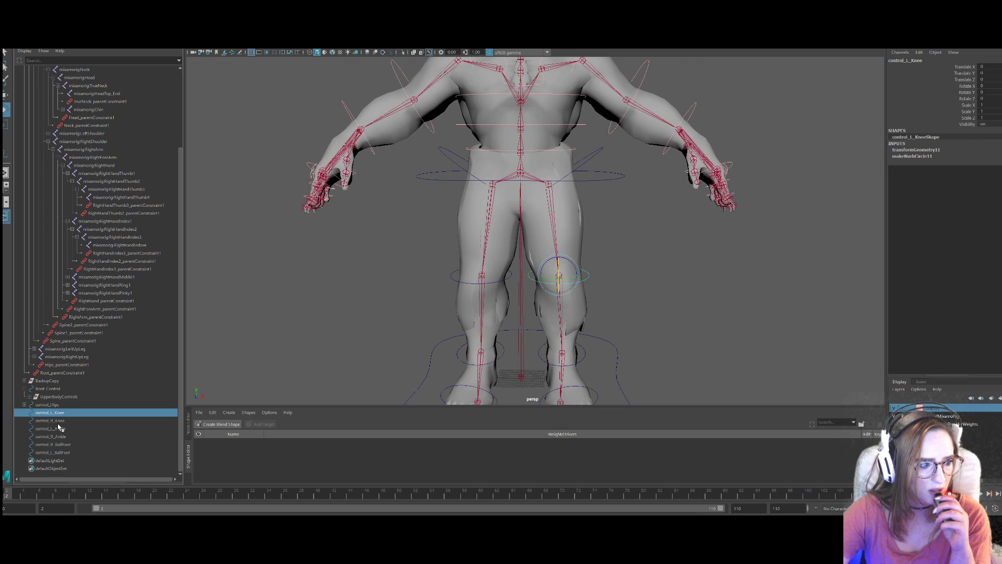
click(24, 405)
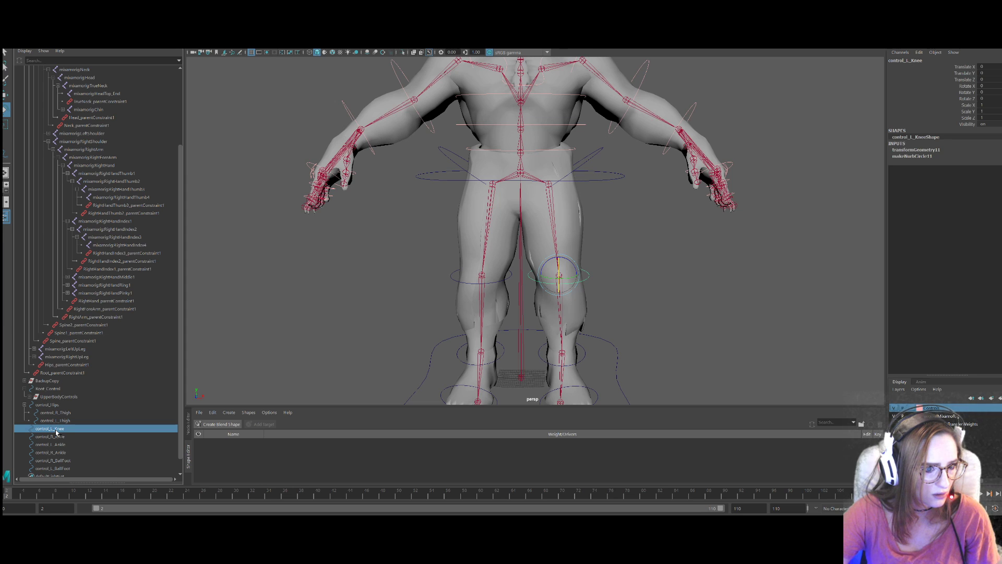
middle_drag(56, 432, 57, 421)
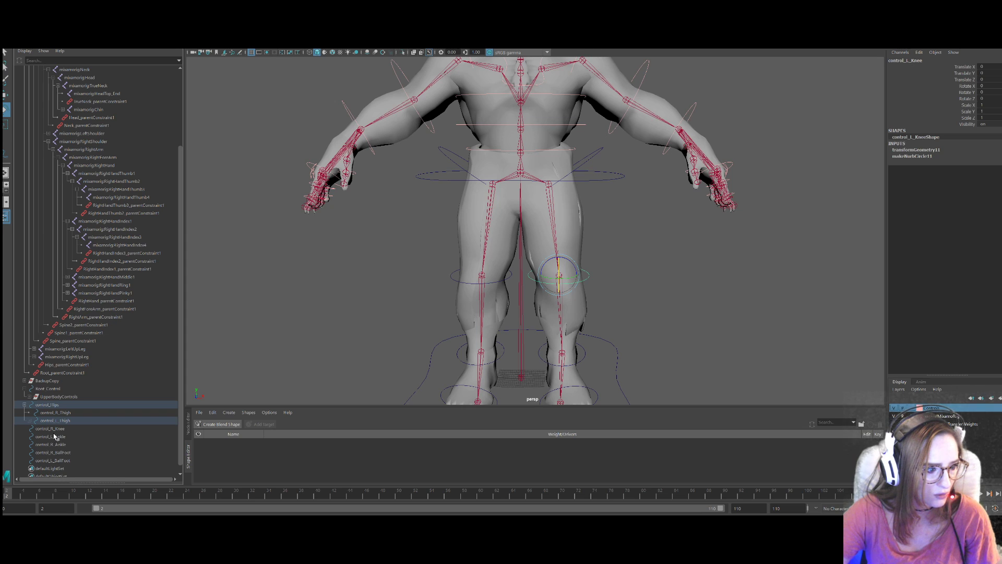
click(29, 423)
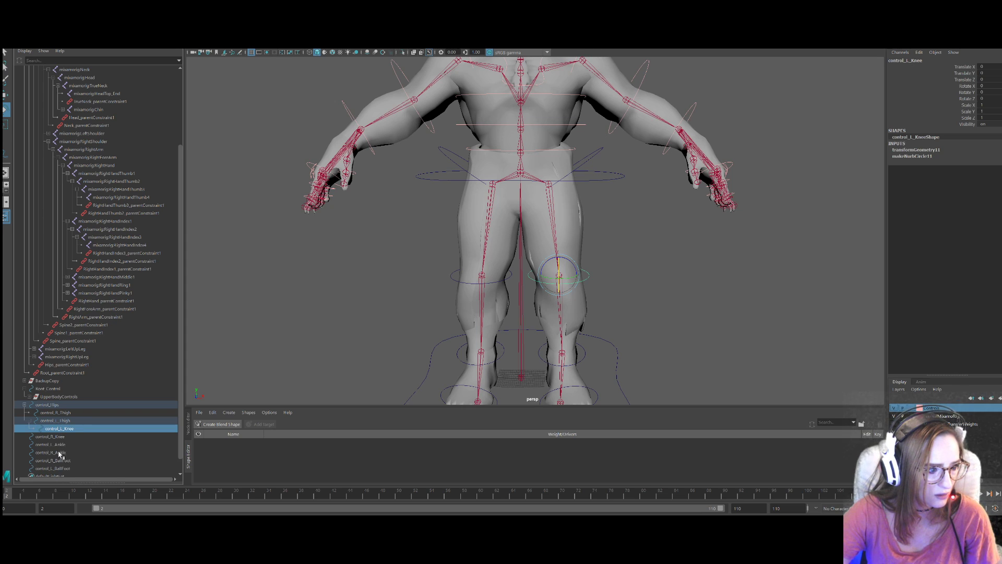
Parent control_L_Ankle under control_L_Knee and control_L_BallFoot under control_L_Ankle.
click(58, 446)
drag(57, 449, 61, 429)
click(32, 429)
scroll(99, 453, down, 1)
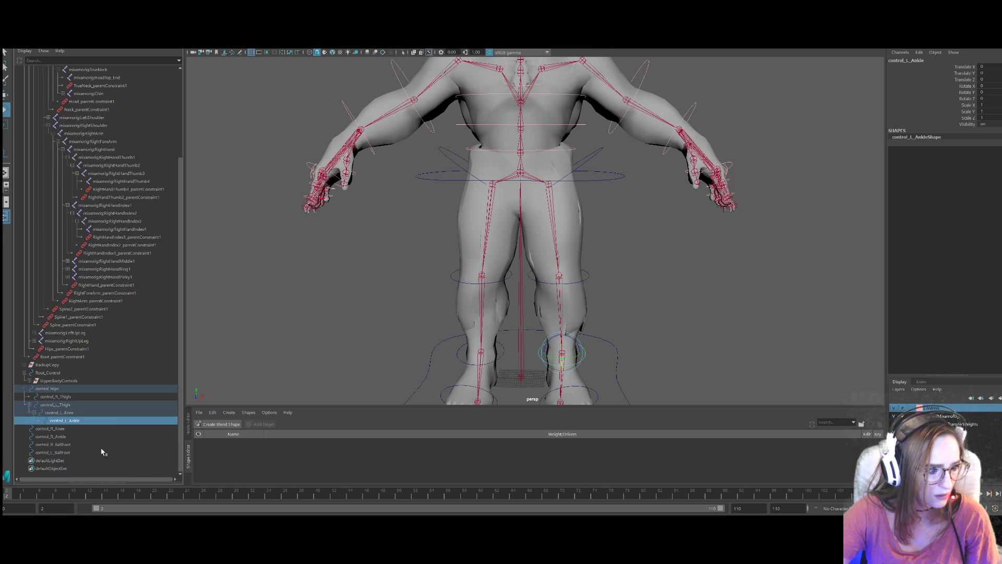
click(65, 453)
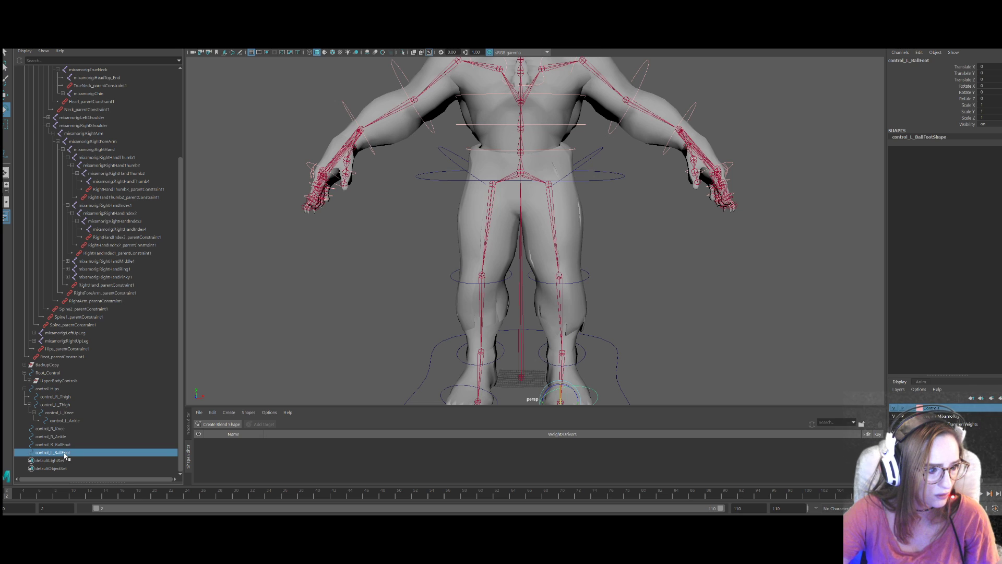
drag(66, 457, 68, 428)
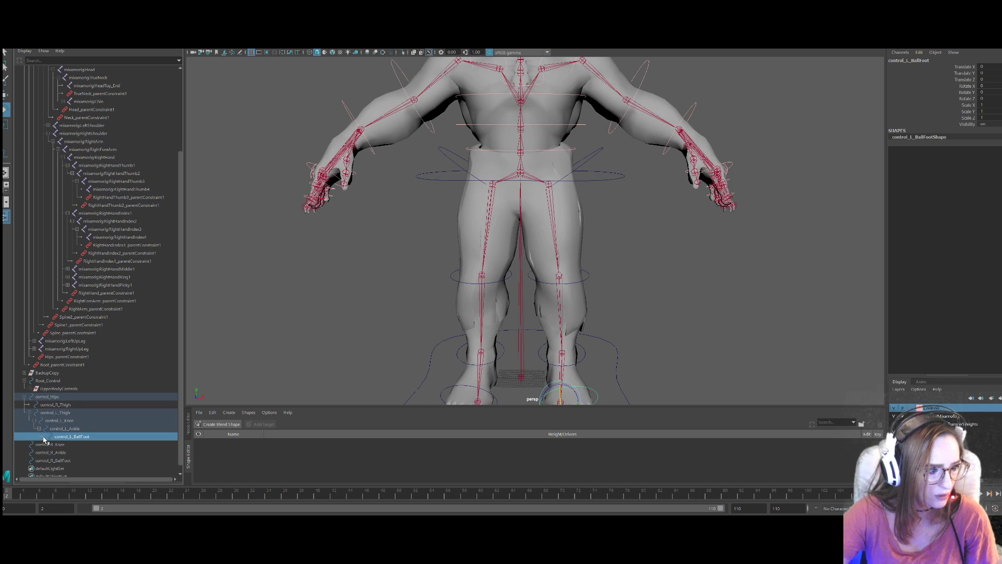
Build the matching right leg chain: control_R_Knee under control_R_Thigh, control_R_Ankle under the knee, and control_R_BallFoot under the ankle.
drag(62, 444, 61, 406)
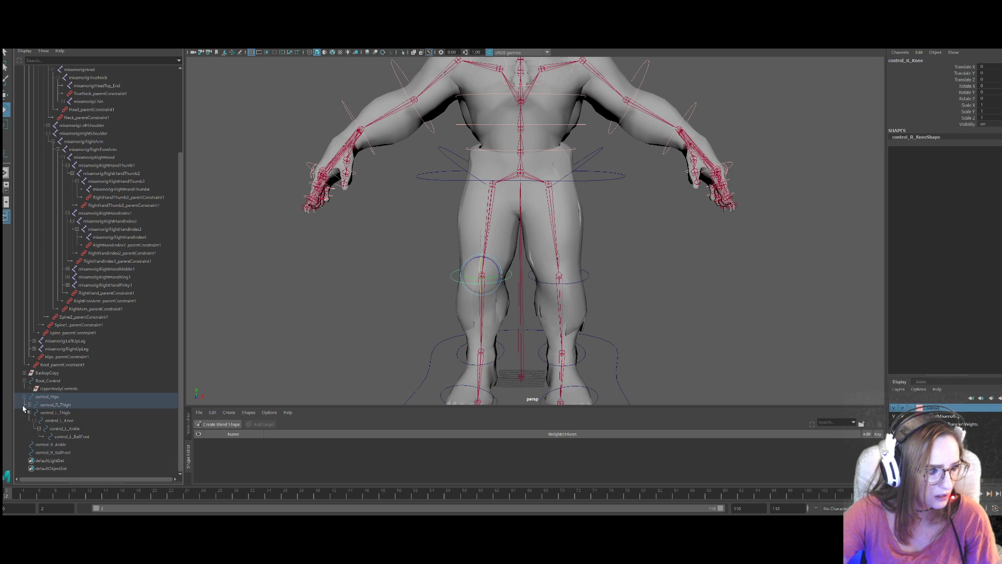
drag(61, 447, 63, 409)
click(34, 412)
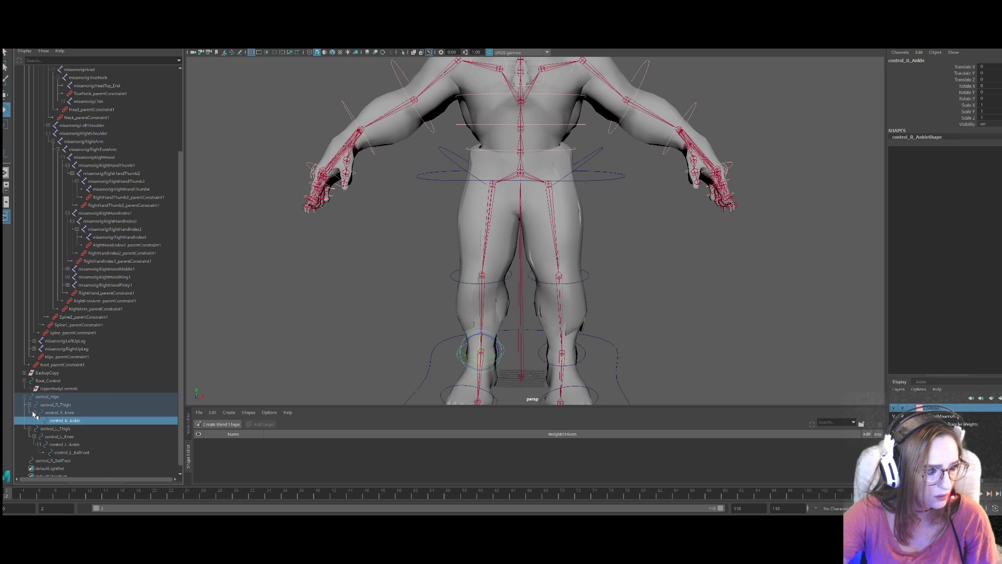
click(57, 452)
drag(63, 455, 72, 413)
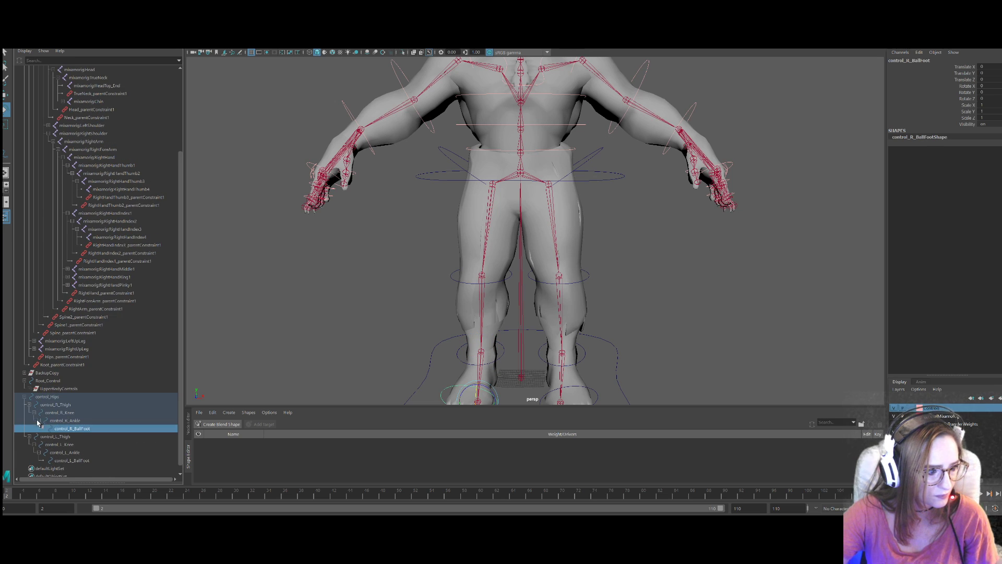
Rotate the hips, left thigh and left knee controls to test the leg hierarchy, undoing each rotation.
scroll(315, 308, down, 3)
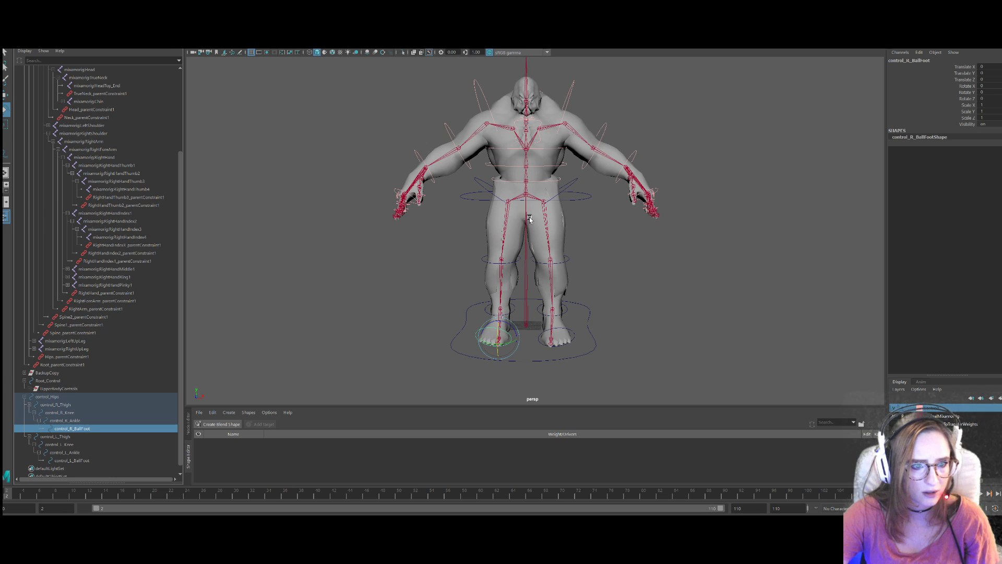
click(583, 201)
drag(526, 207, 526, 183)
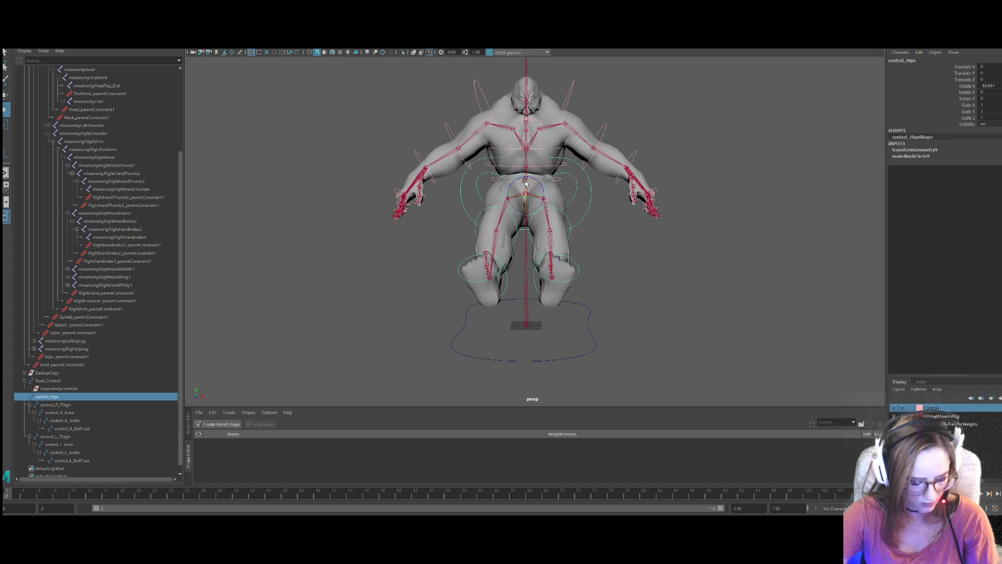
key(ctrl+z)
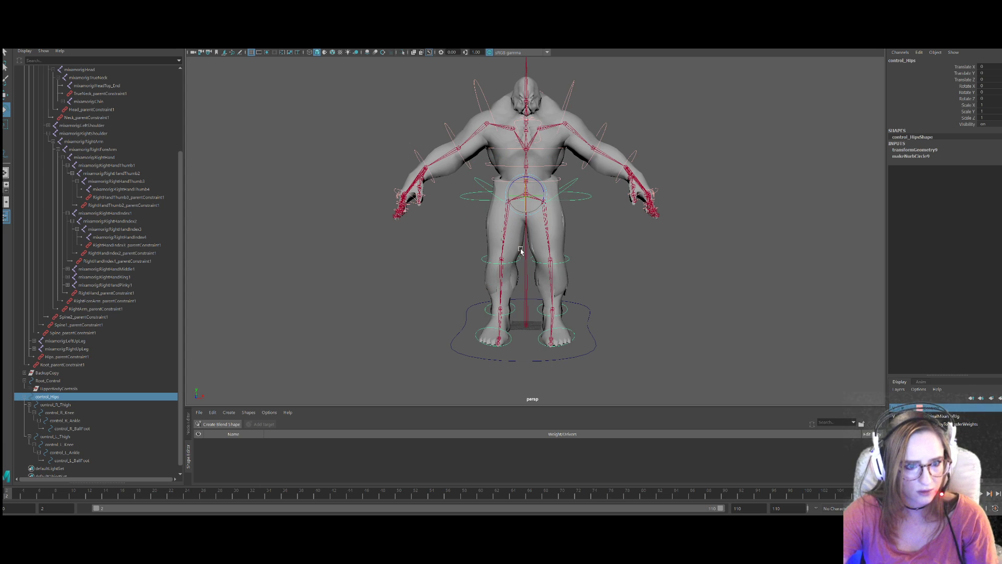
click(573, 186)
mouse_move(541, 197)
mouse_down()
mouse_move(544, 218)
mouse_move(544, 189)
mouse_up()
key(ctrl+z)
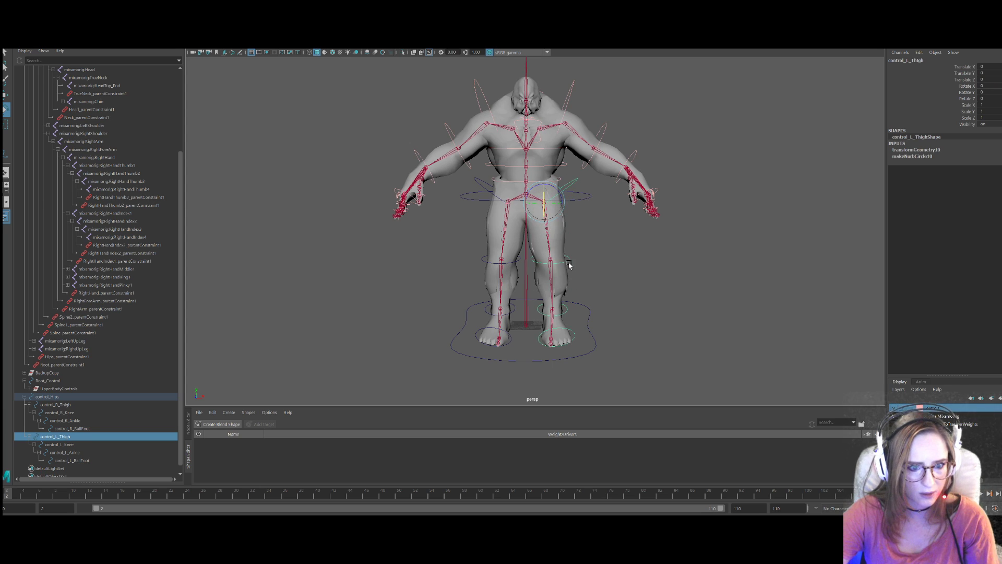
click(619, 281)
alt+drag(619, 282, 542, 230)
click(555, 264)
key(ctrl+z)
click(363, 291)
alt+drag(363, 291, 411, 275)
Save the scene with the parented leg controls, continuing past the student version notice.
click(9, 2)
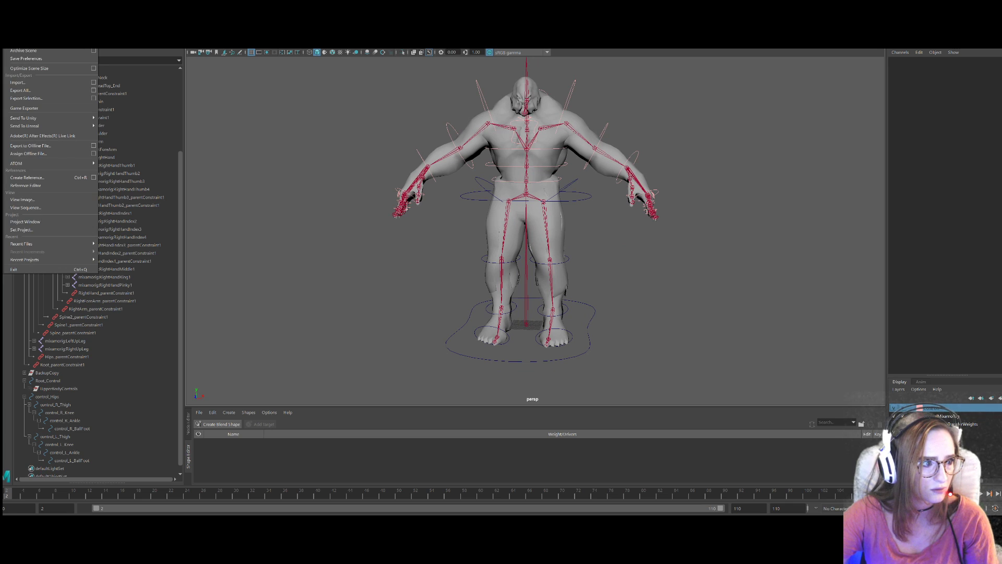
click(32, 37)
click(481, 274)
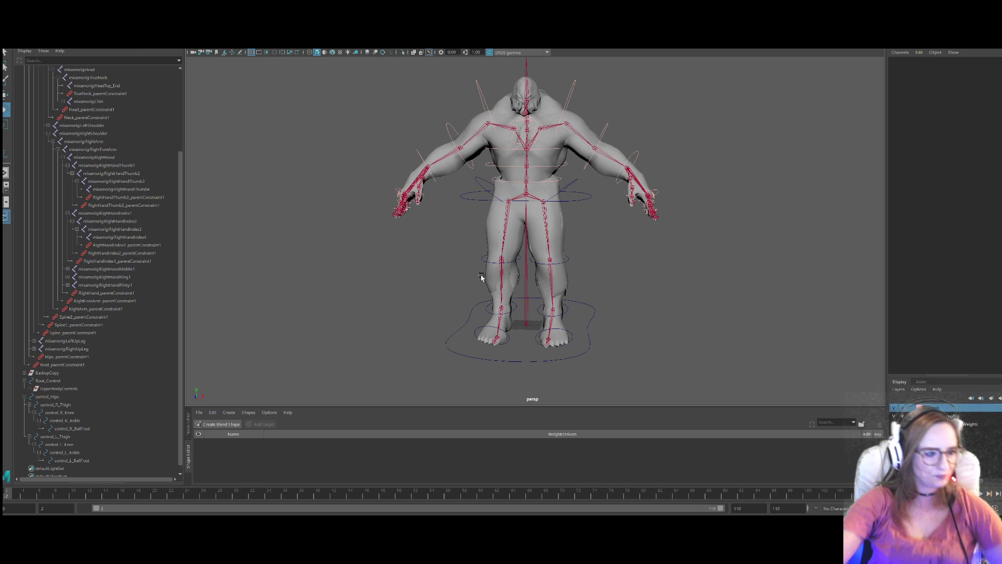
Group control_Hips, rename the group LowerBodyControls and parent it under Root_Control.
click(26, 397)
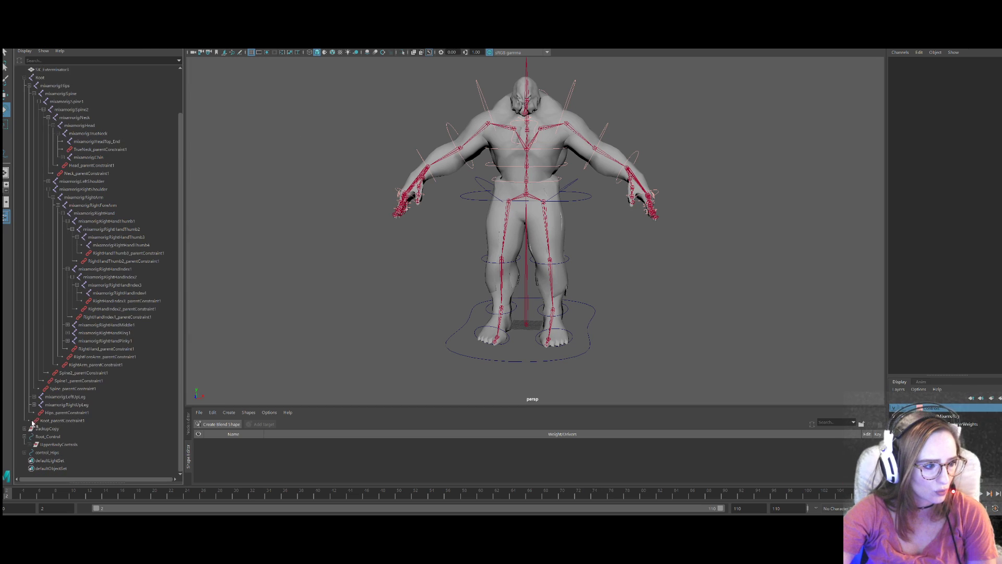
click(54, 453)
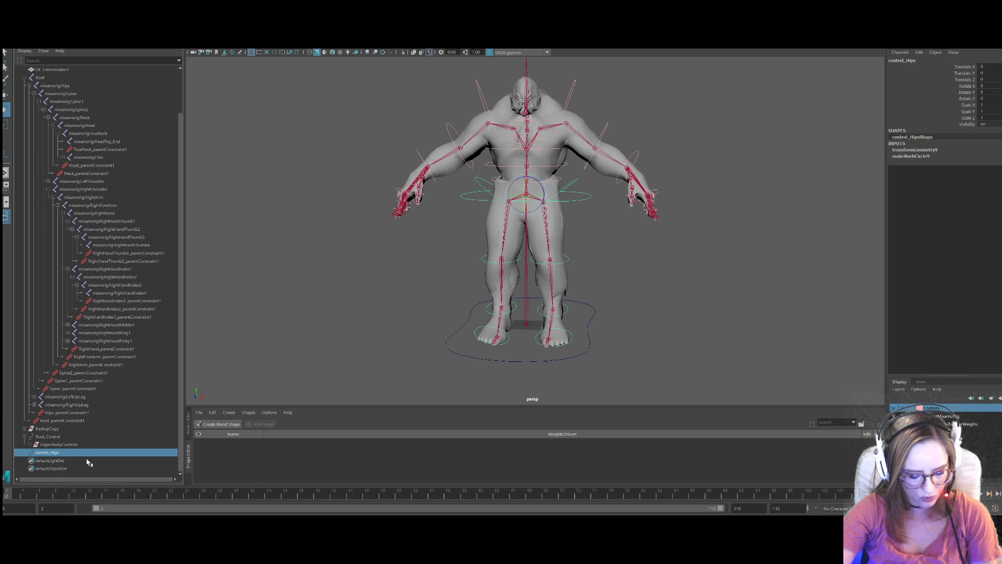
key(ctrl+g)
double_click(42, 452)
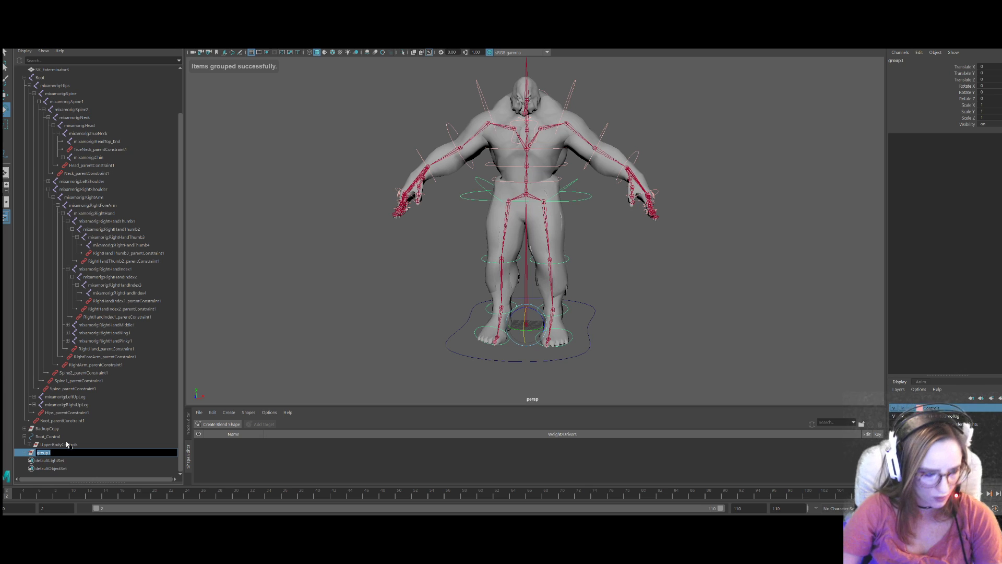
text(LowerBodyControls)
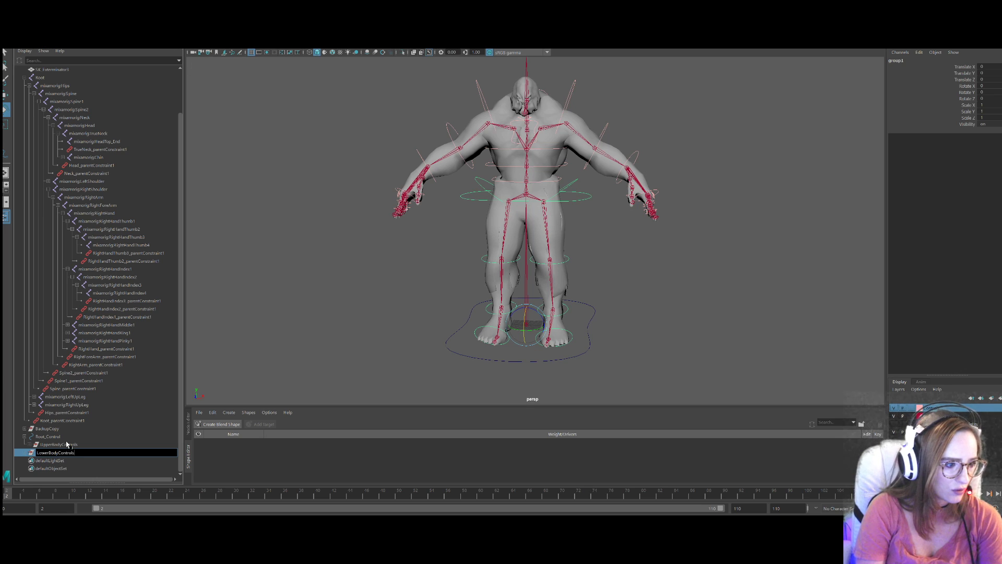
key(Return)
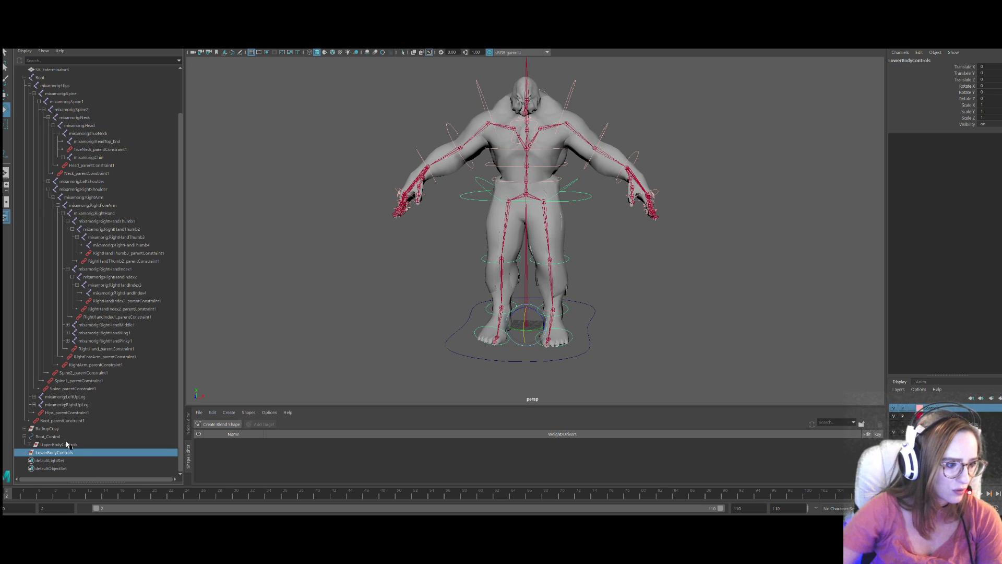
middle_drag(45, 455, 46, 437)
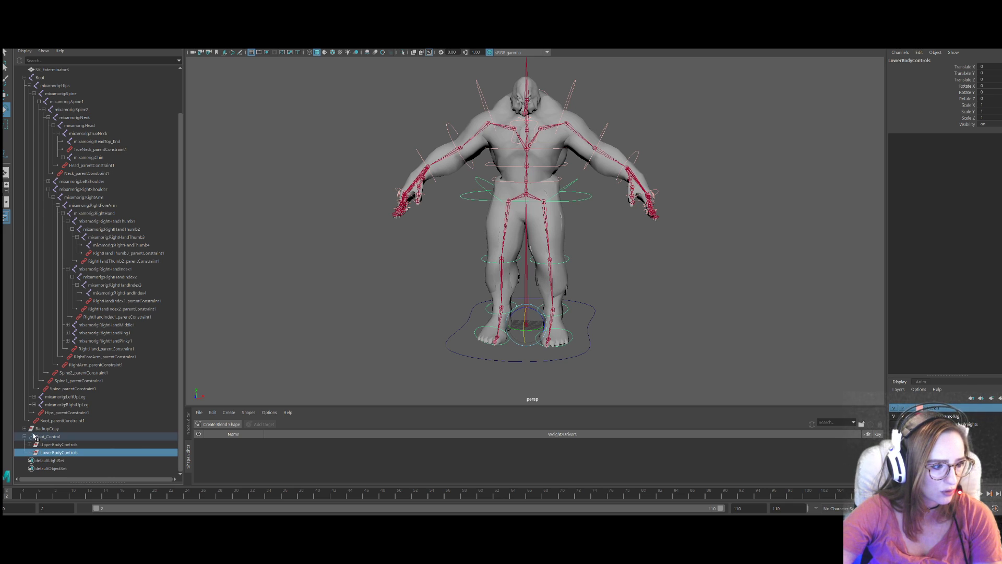
click(499, 367)
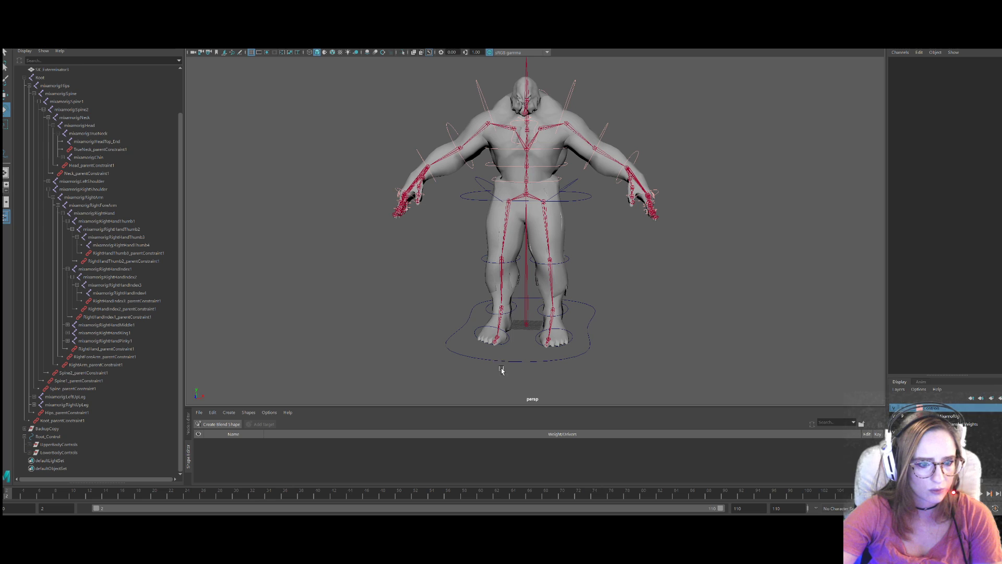
Rotate Root_Control in Y to test that it turns the whole character, and undo the rotation.
click(532, 361)
mouse_move(541, 331)
mouse_down()
mouse_move(554, 333)
mouse_move(527, 331)
mouse_move(574, 334)
mouse_move(557, 338)
mouse_up()
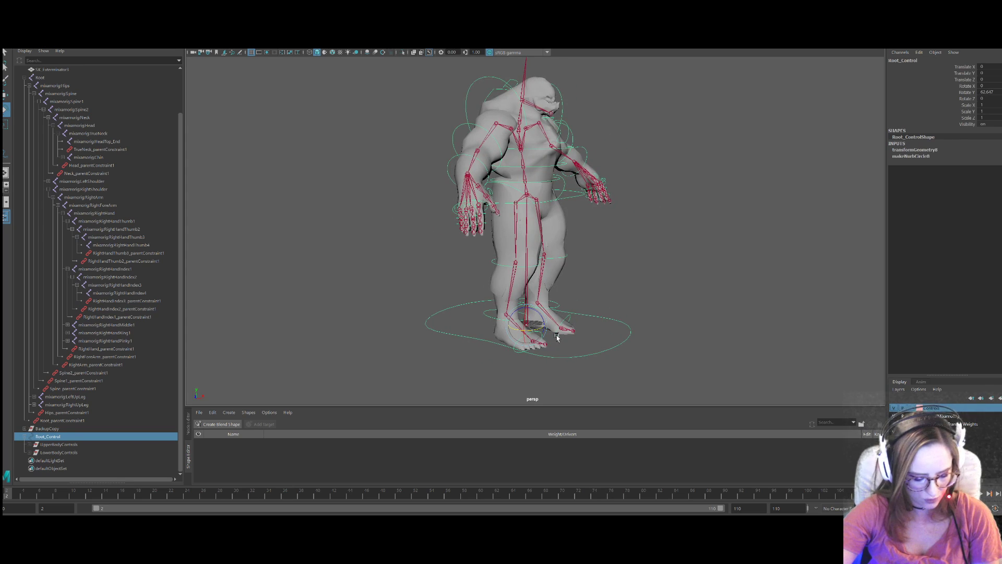
key(ctrl+z)
Raise the pivot of the LowerBodyControls group from the floor to the pelvis, just below the hip joint.
click(54, 452)
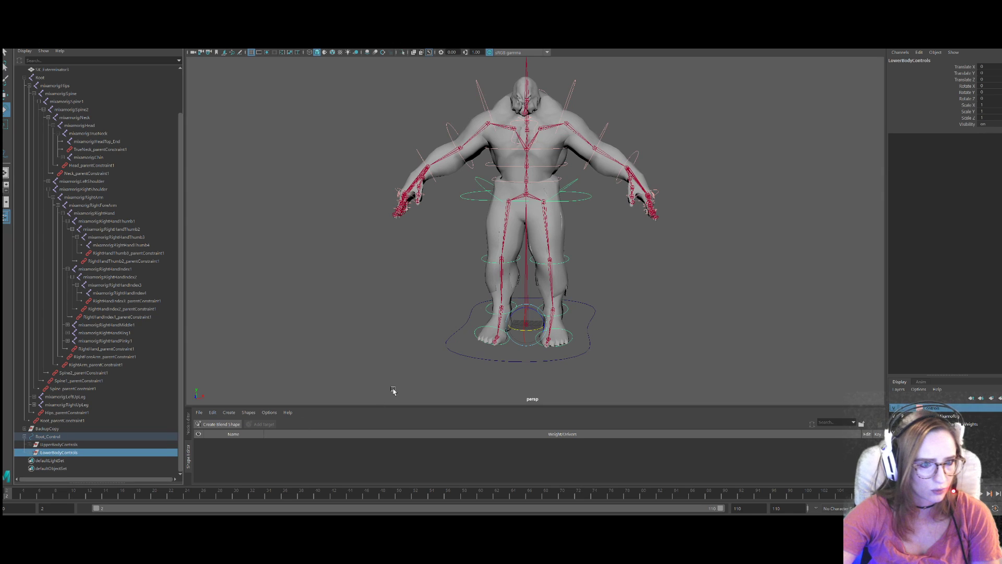
mouse_move(358, 380)
alt+mouse_down()
mouse_move(386, 390)
mouse_move(363, 376)
mouse_move(327, 382)
mouse_move(370, 384)
alt+mouse_up()
key(d)
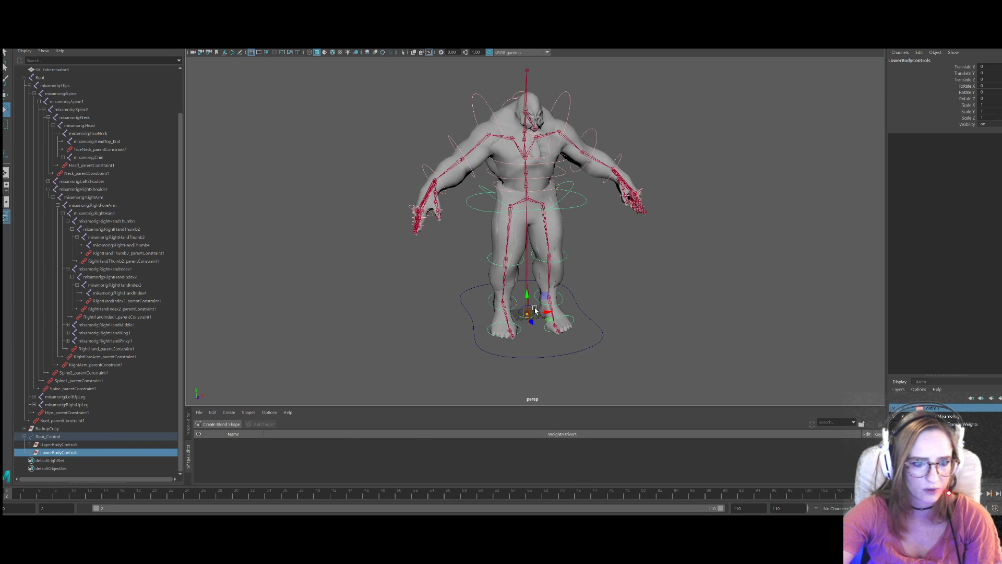
drag(528, 297, 528, 192)
alt+drag(568, 255, 552, 233)
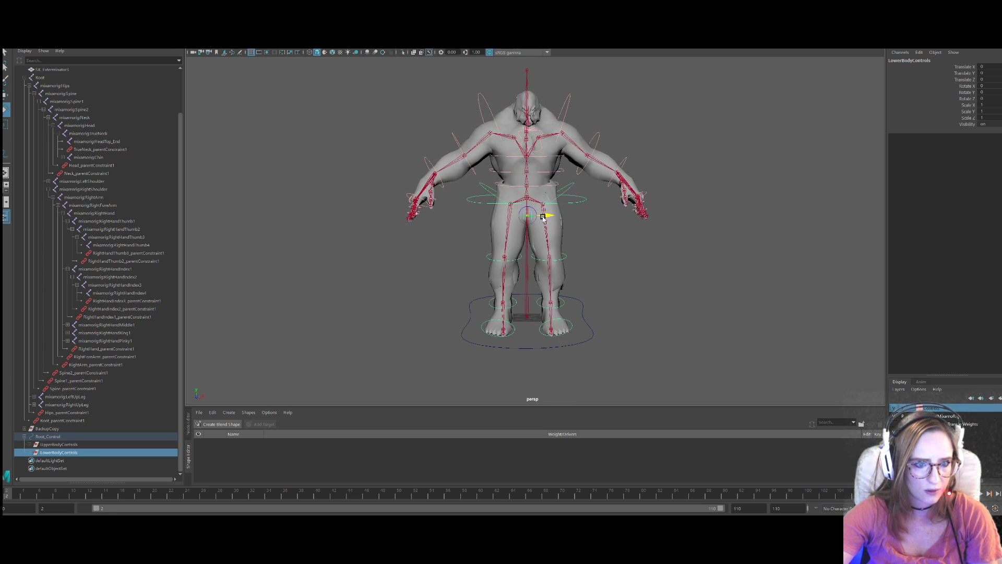
key(Insert)
Rotate the LowerBodyControls group to test its new pivot, comparing it with the UpperBodyControls pivot, and undo each rotation.
drag(526, 217, 512, 241)
key(ctrl+z)
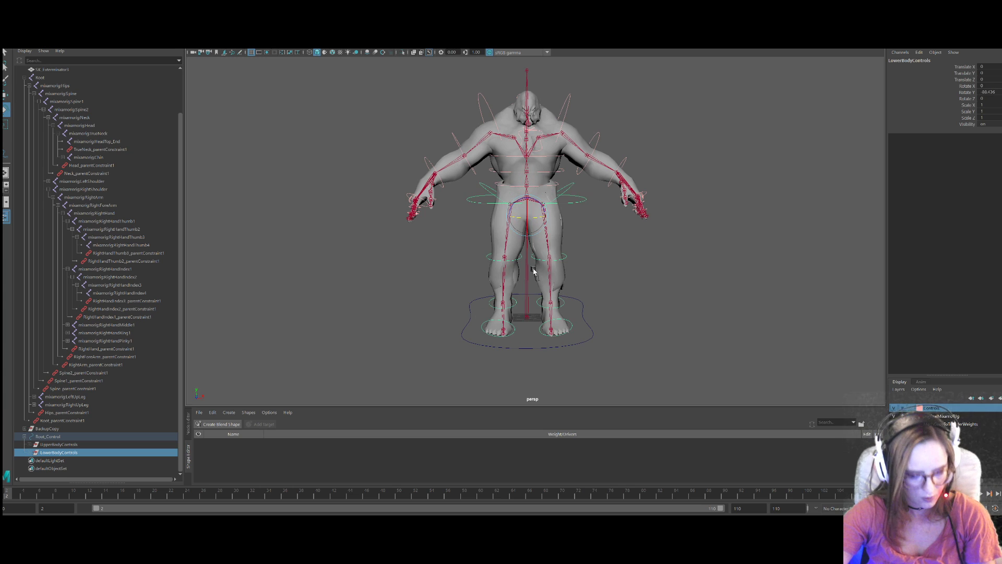
click(612, 313)
alt+drag(481, 349, 592, 268)
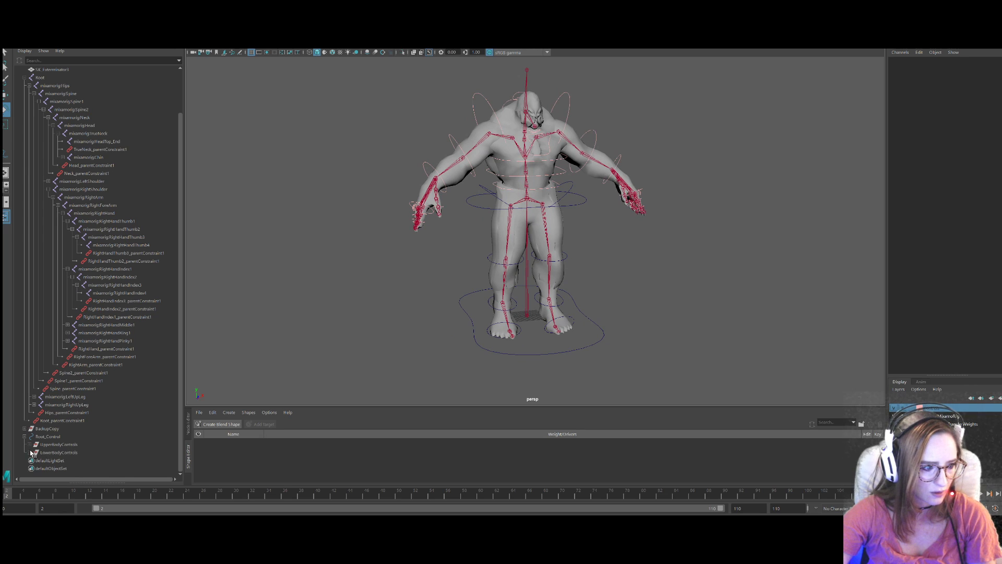
click(68, 445)
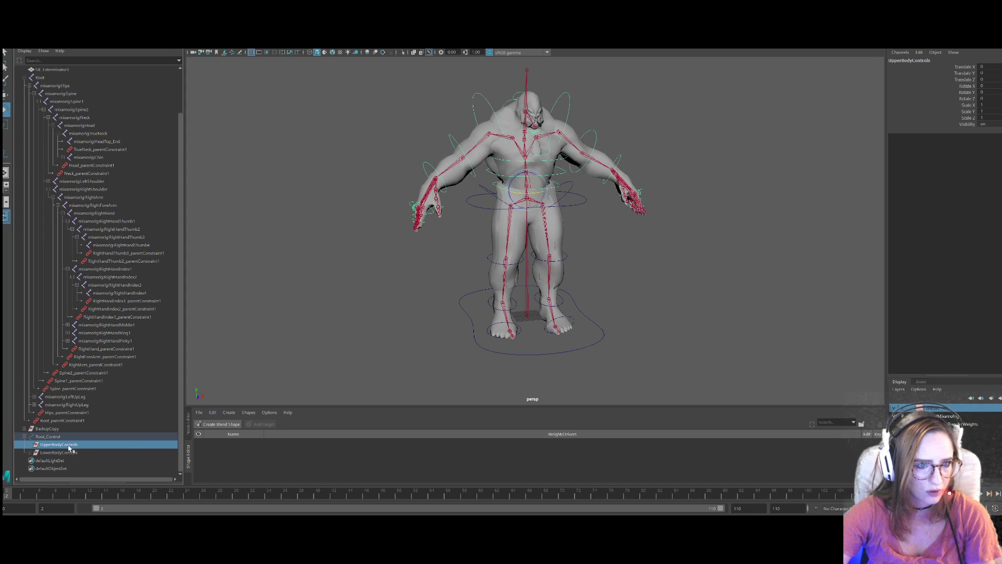
click(568, 339)
click(58, 452)
alt+drag(558, 319, 546, 294)
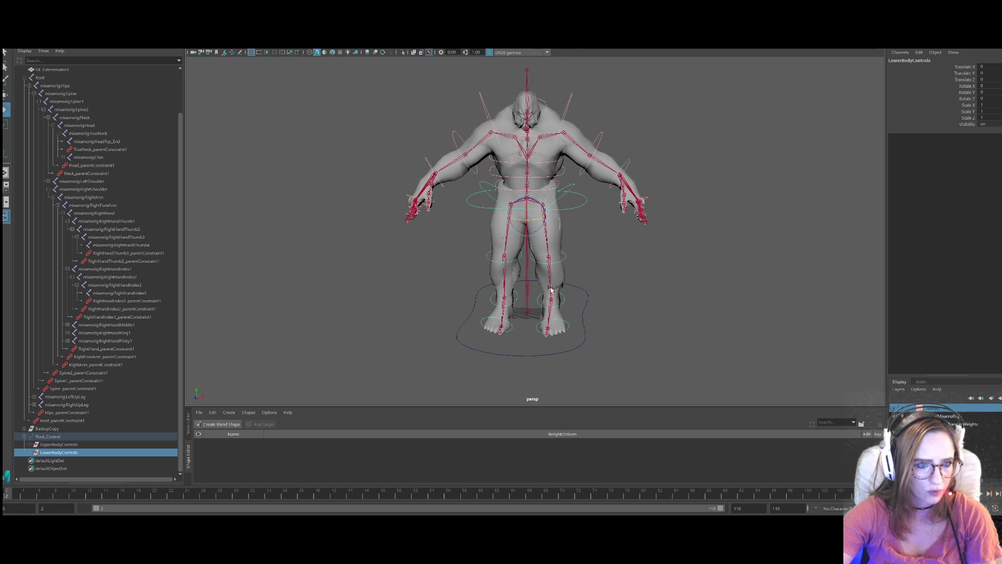
drag(525, 207, 523, 210)
key(ctrl+z)
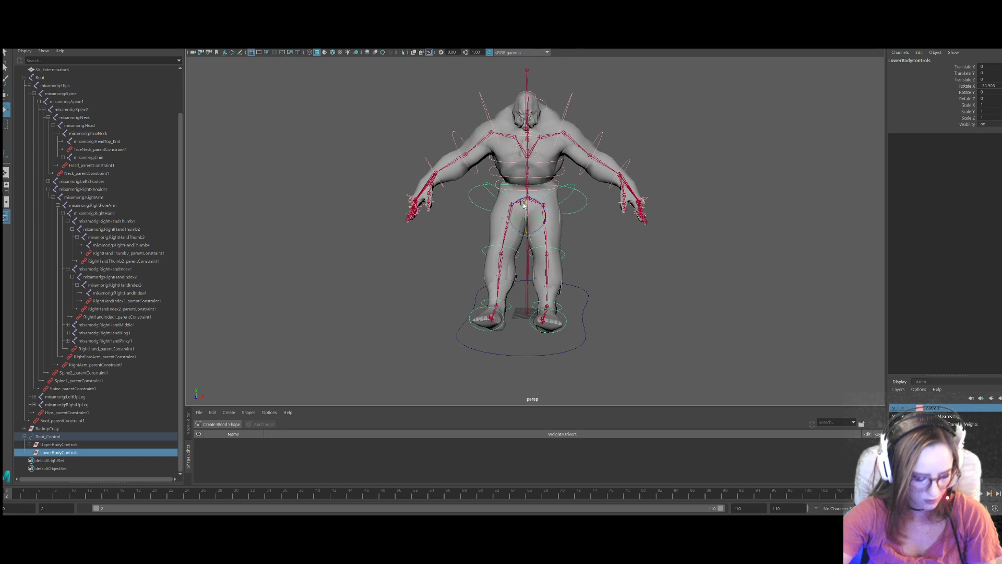
Rotate Root_Control once more to test the complete control hierarchy, and undo the rotation.
click(61, 438)
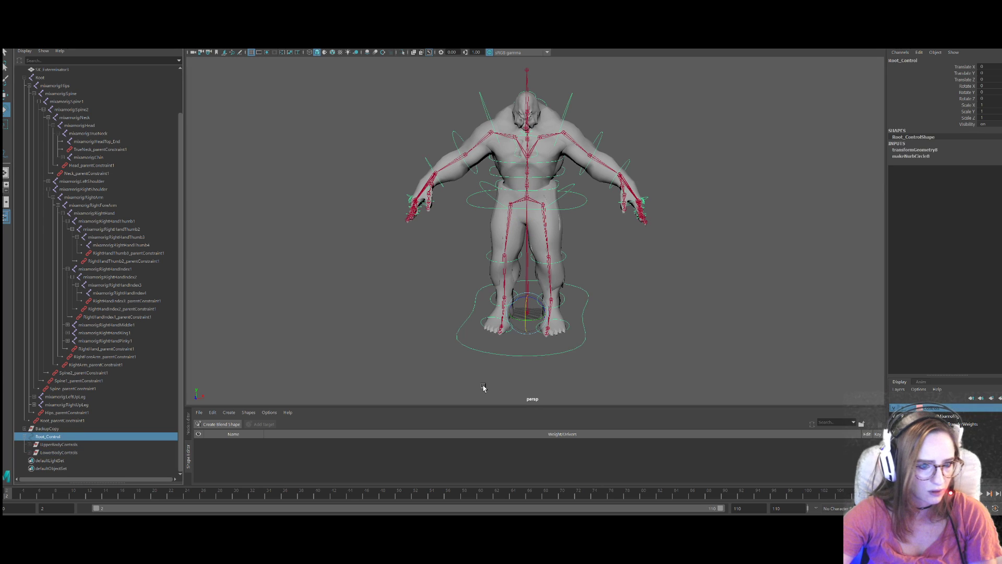
drag(527, 315, 522, 344)
key(ctrl+z)
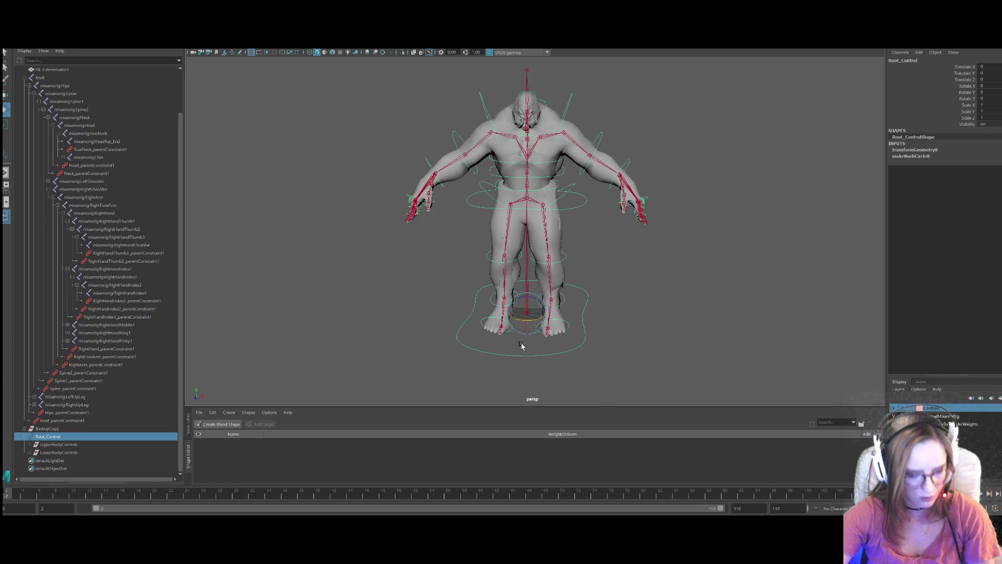
Deselect everything and save the scene, continuing past the student version notice.
click(372, 257)
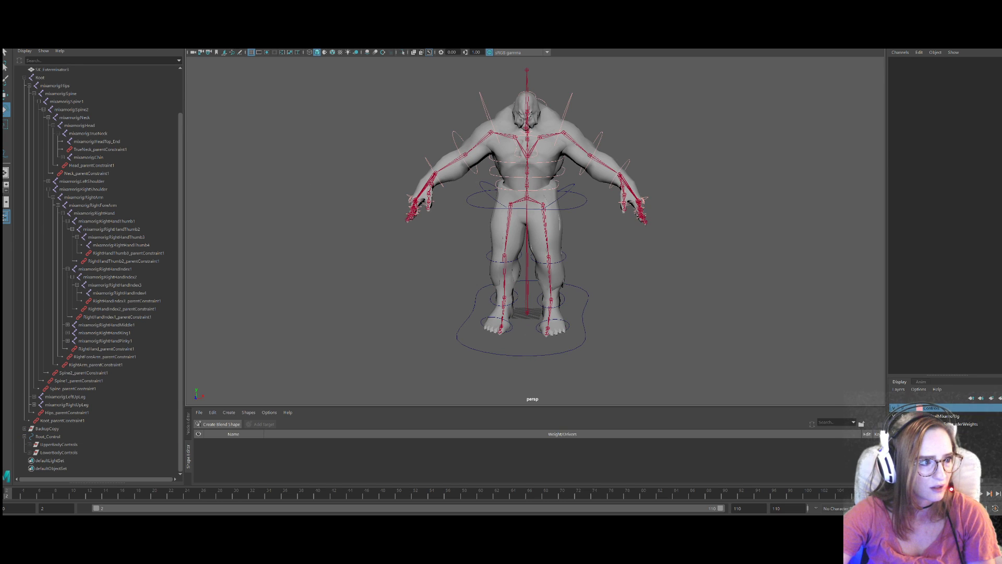
click(9, 1)
click(24, 26)
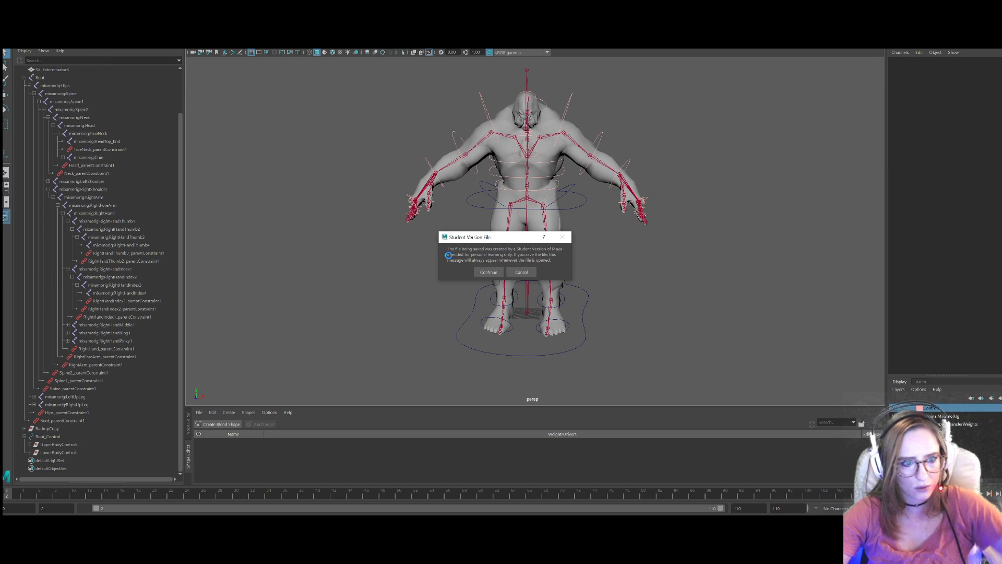
click(491, 270)
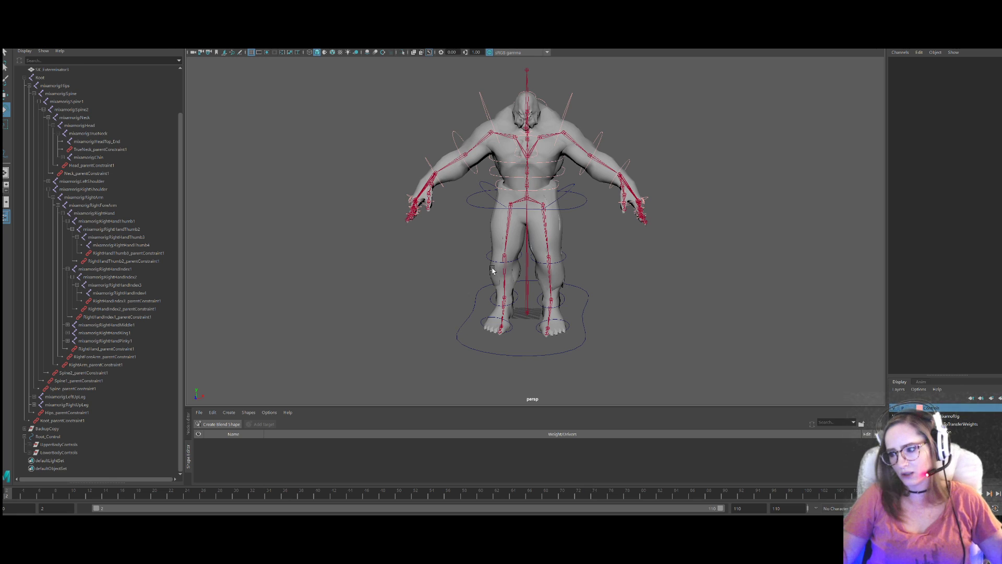